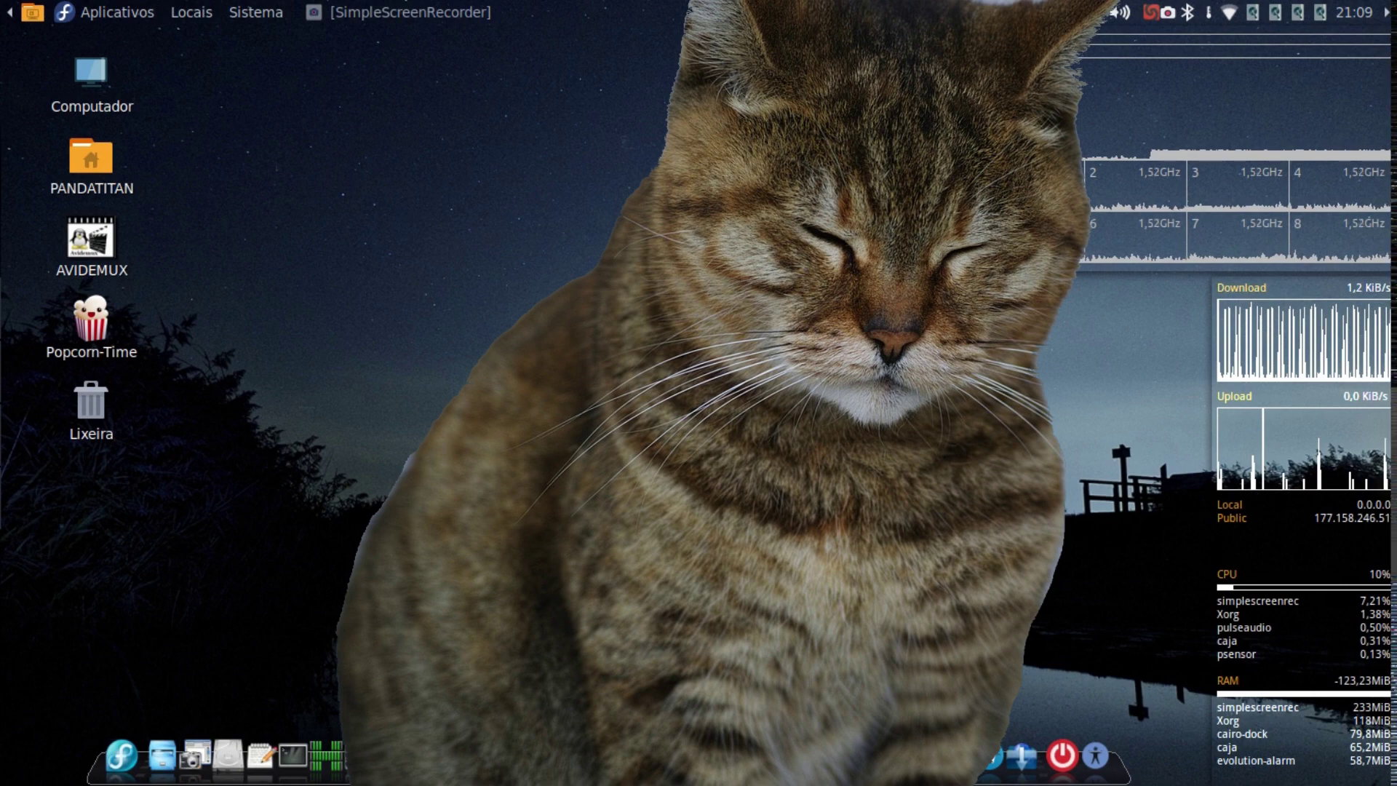
{"action": "left_click", "coordinate": [713, 324]}
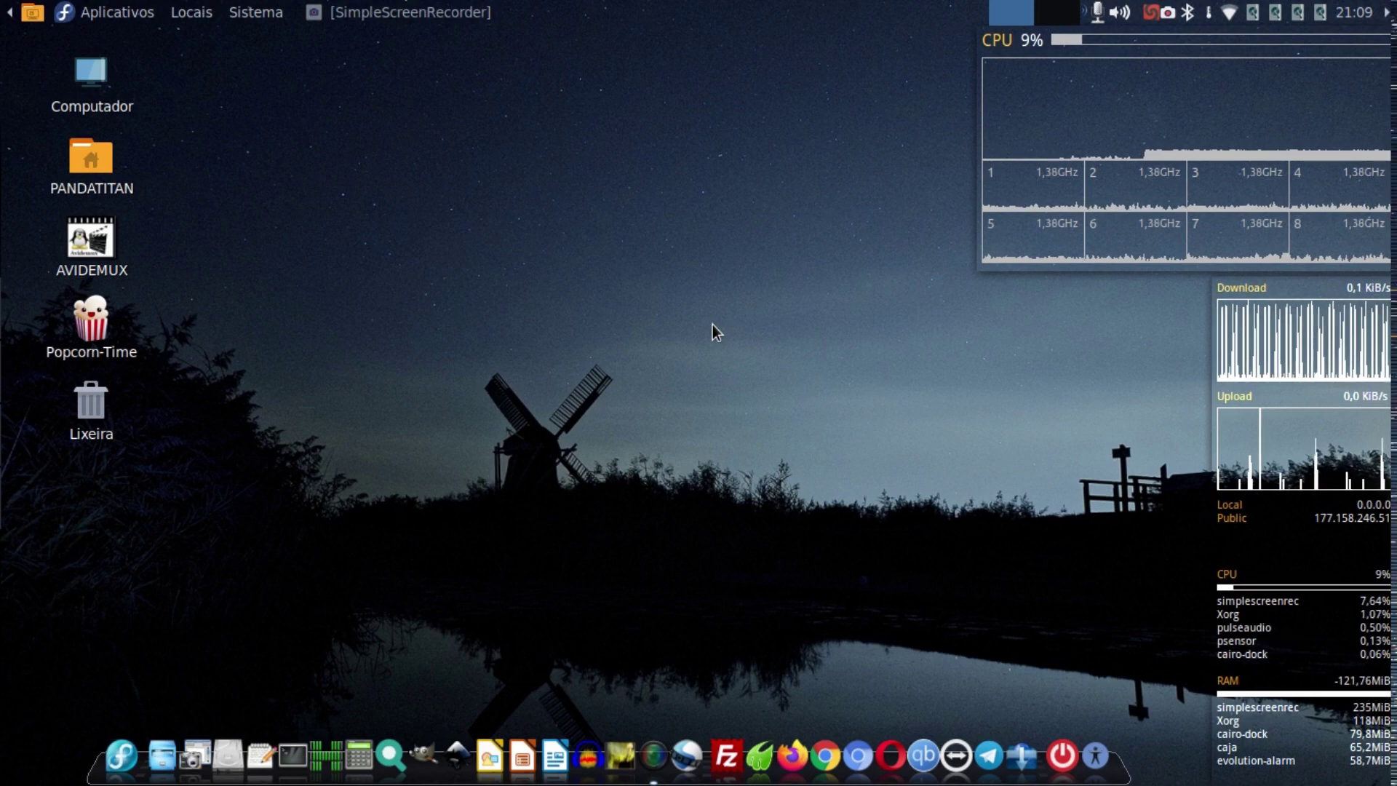
{"action": "left_click", "coordinate": [120, 20]}
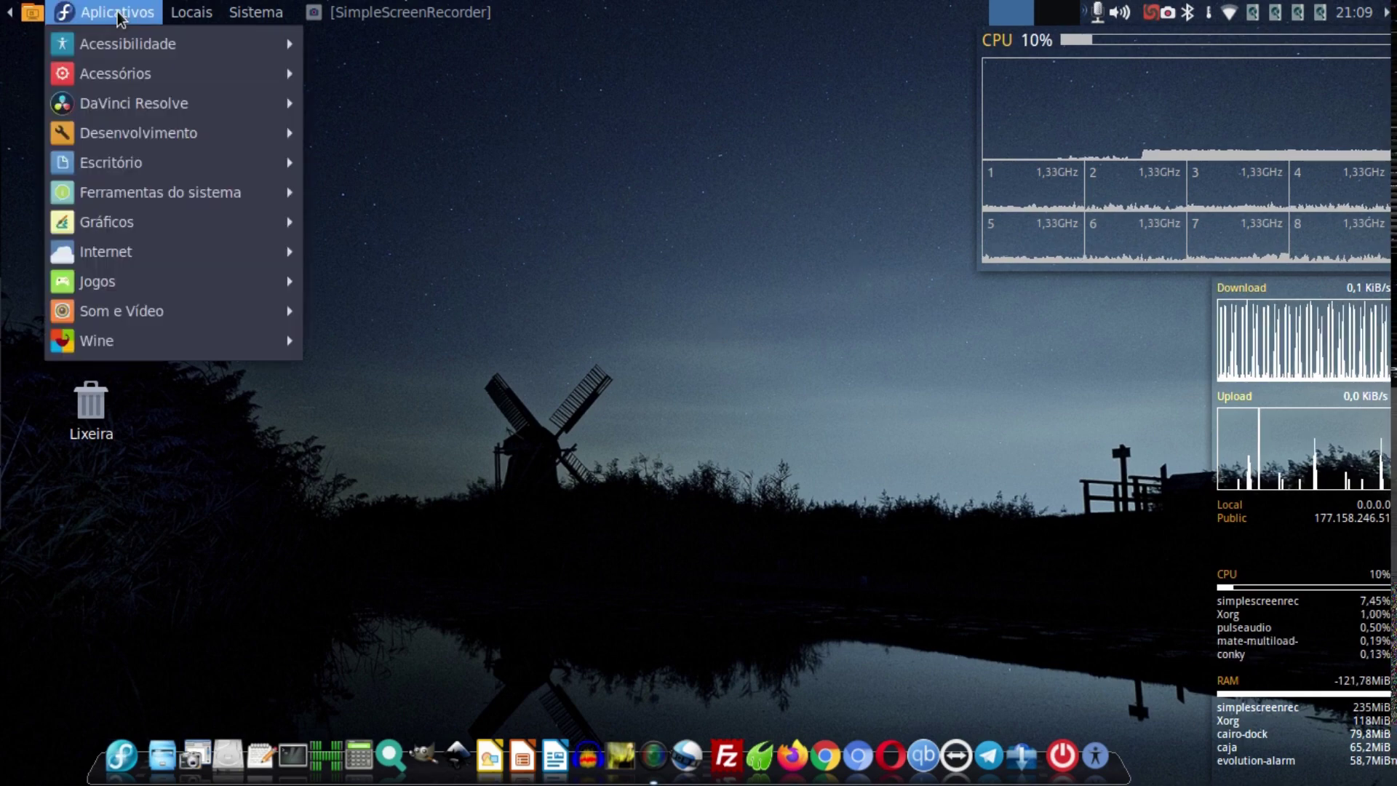
{"action": "mouse_move", "coordinate": [148, 70]}
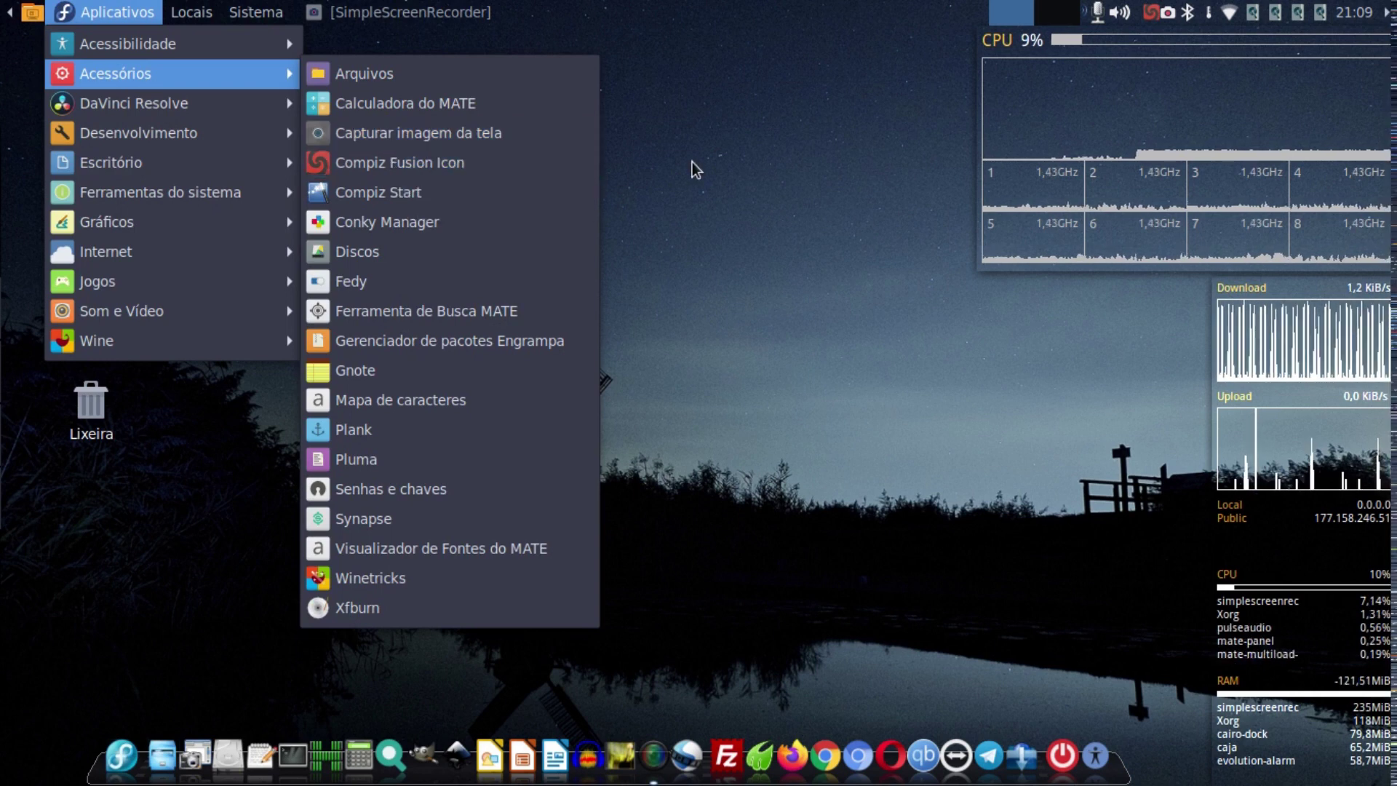
{"action": "left_click", "coordinate": [770, 156]}
{"action": "left_click", "coordinate": [1155, 18]}
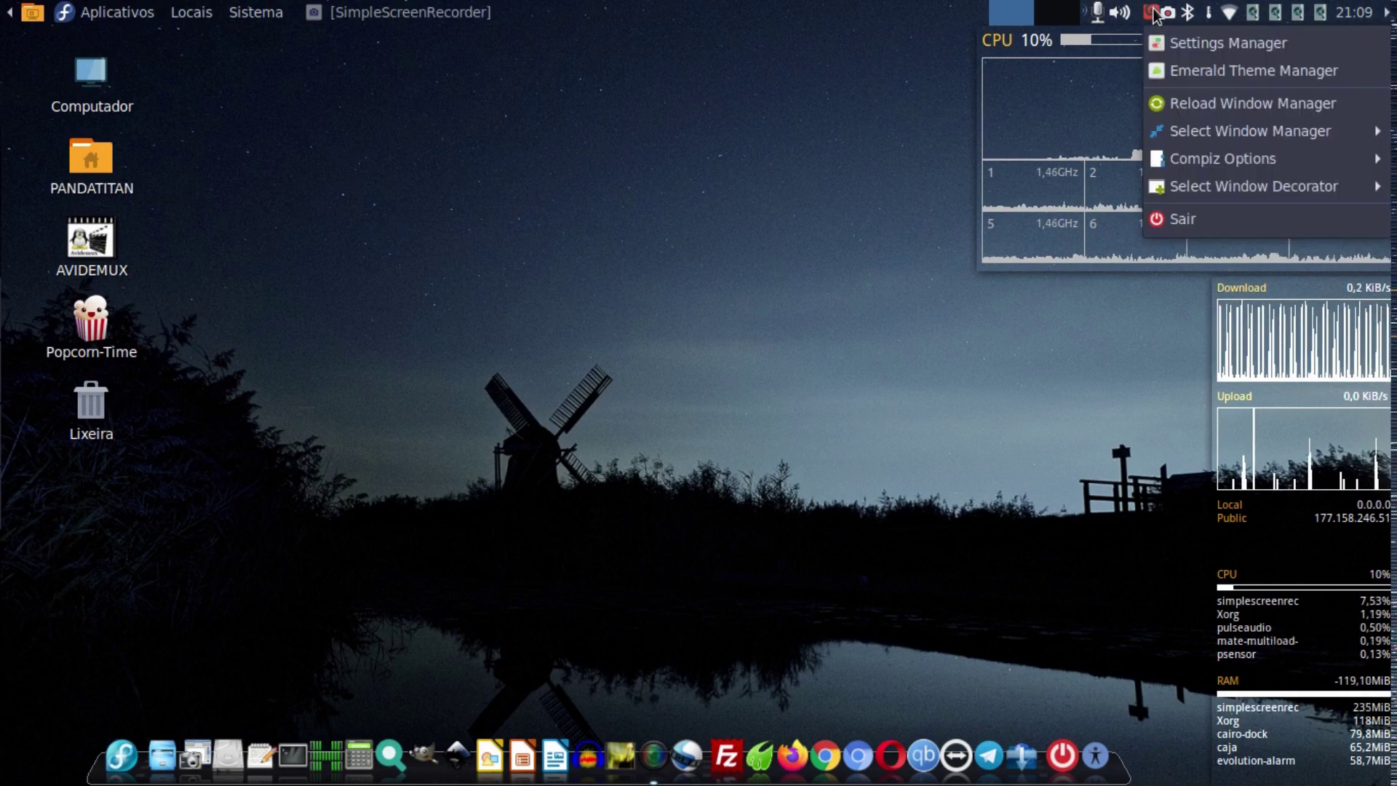
{"action": "left_click", "coordinate": [491, 269]}
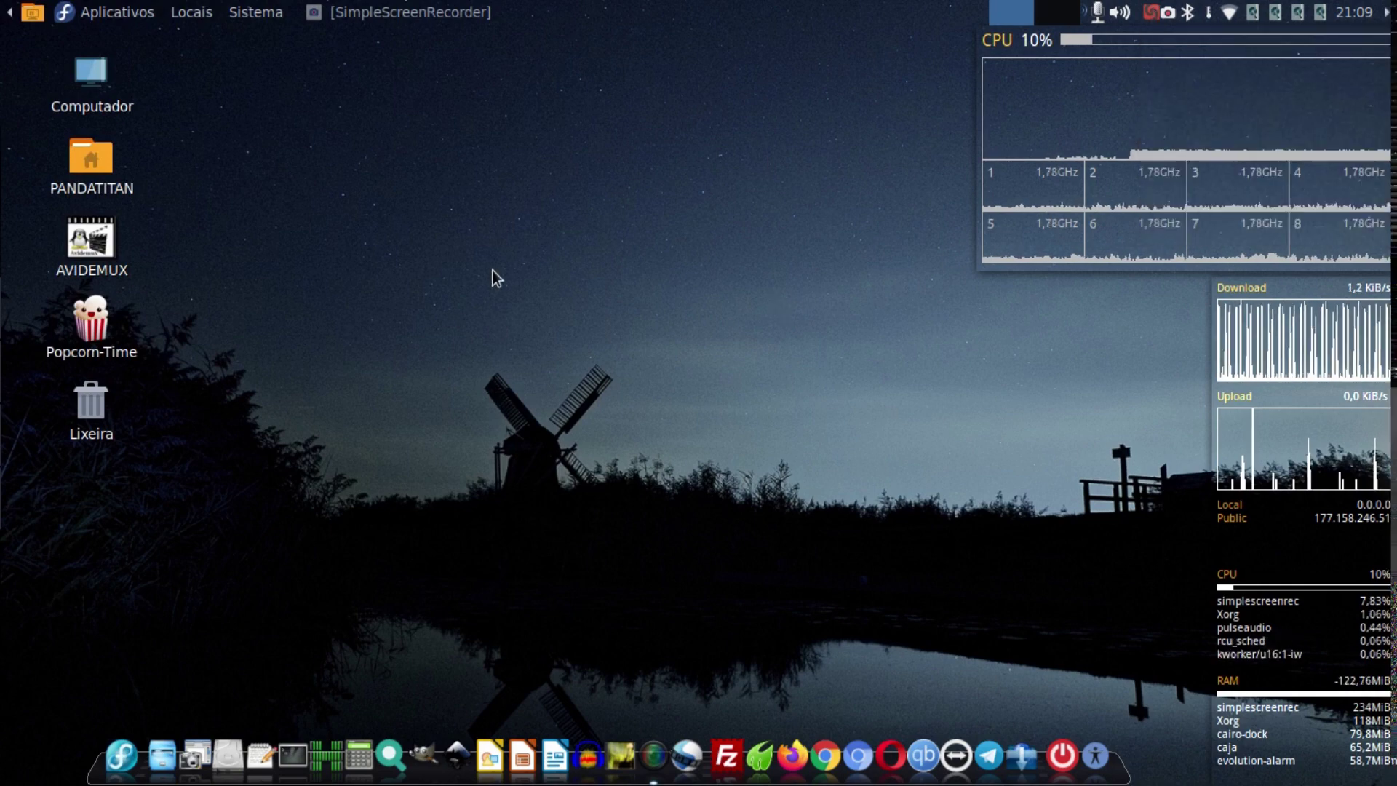
Open the Computador folder window, move it around the desktop to examine its behaviour under the Marco window manager, and close it.
{"action": "double_click", "coordinate": [89, 93]}
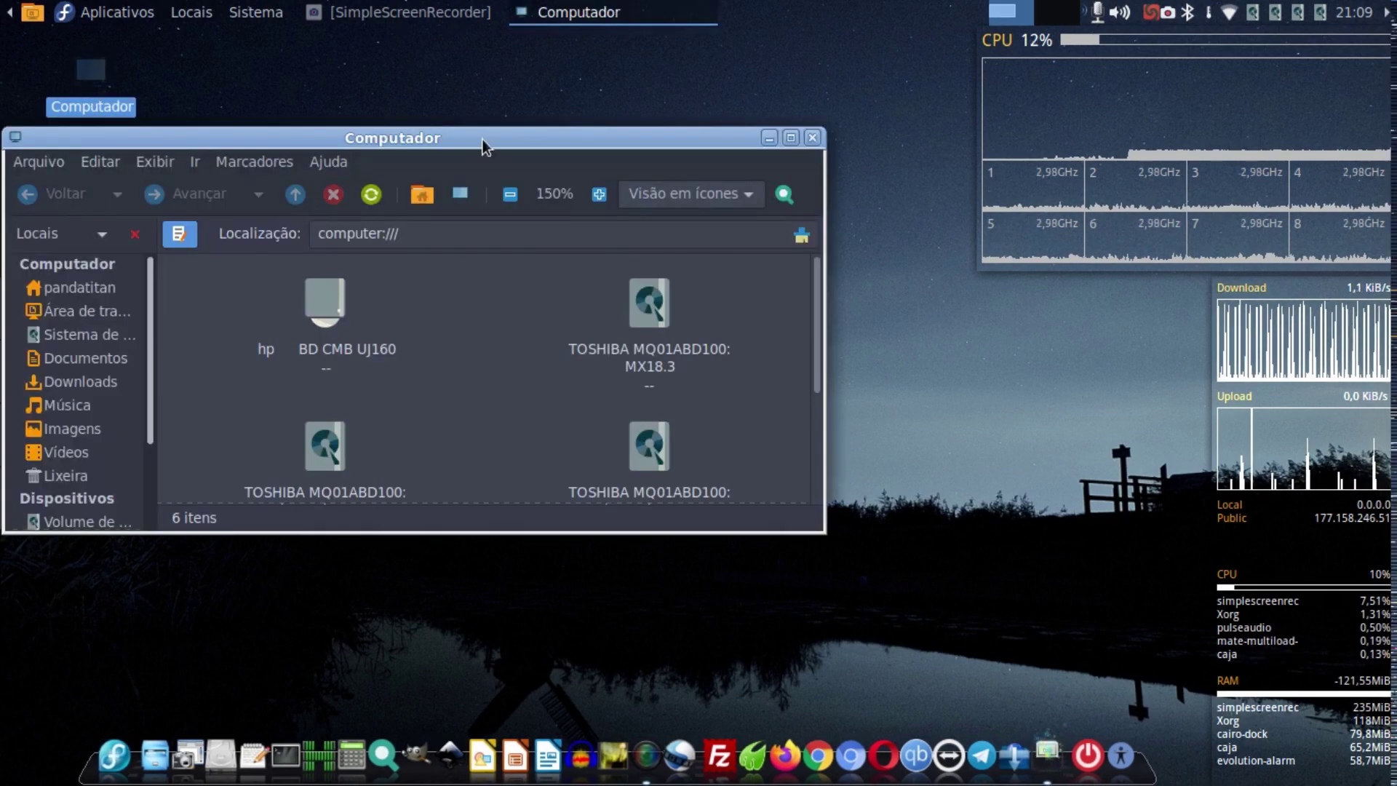
{"action": "left_click_drag", "start_coordinate": [484, 145], "coordinate": [870, 162]}
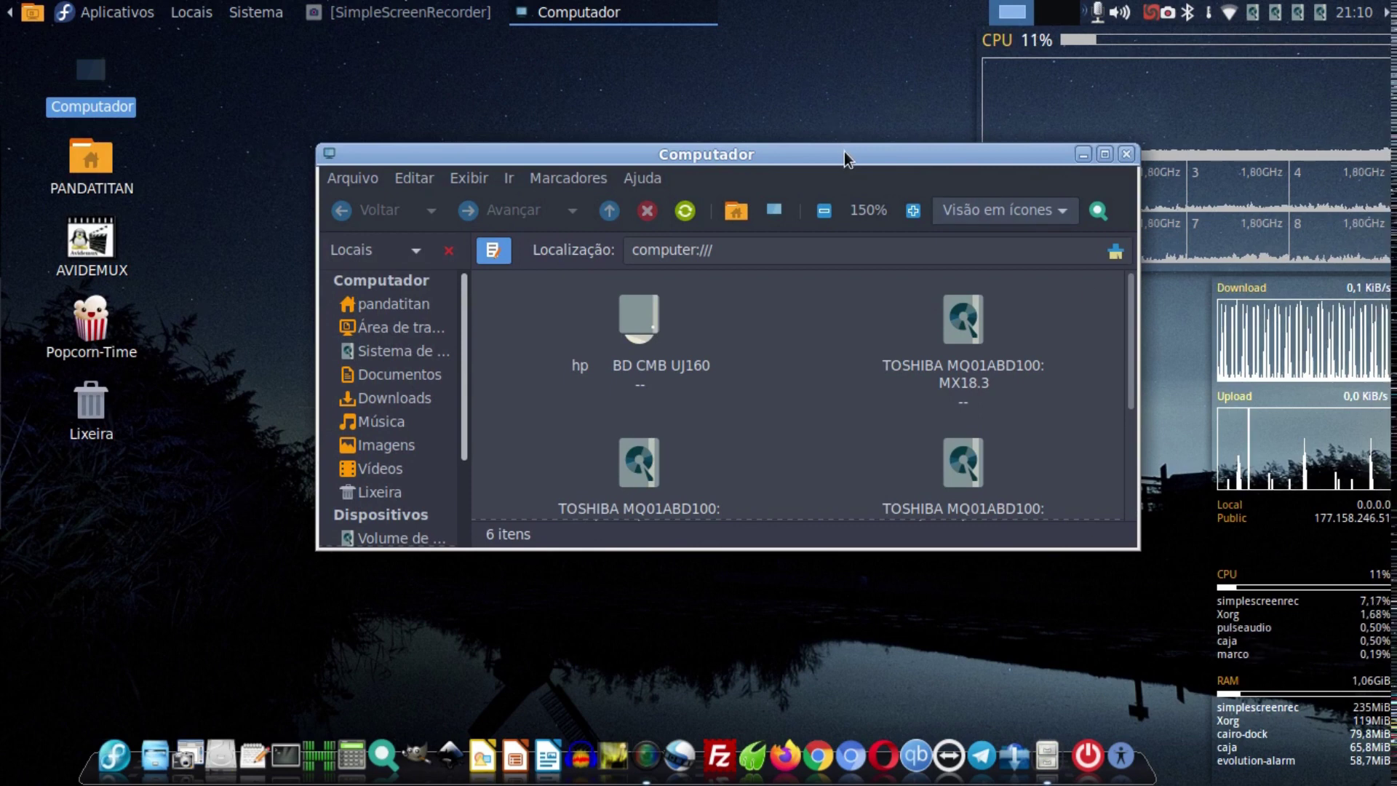
{"action": "left_click_drag", "start_coordinate": [841, 159], "coordinate": [745, 152]}
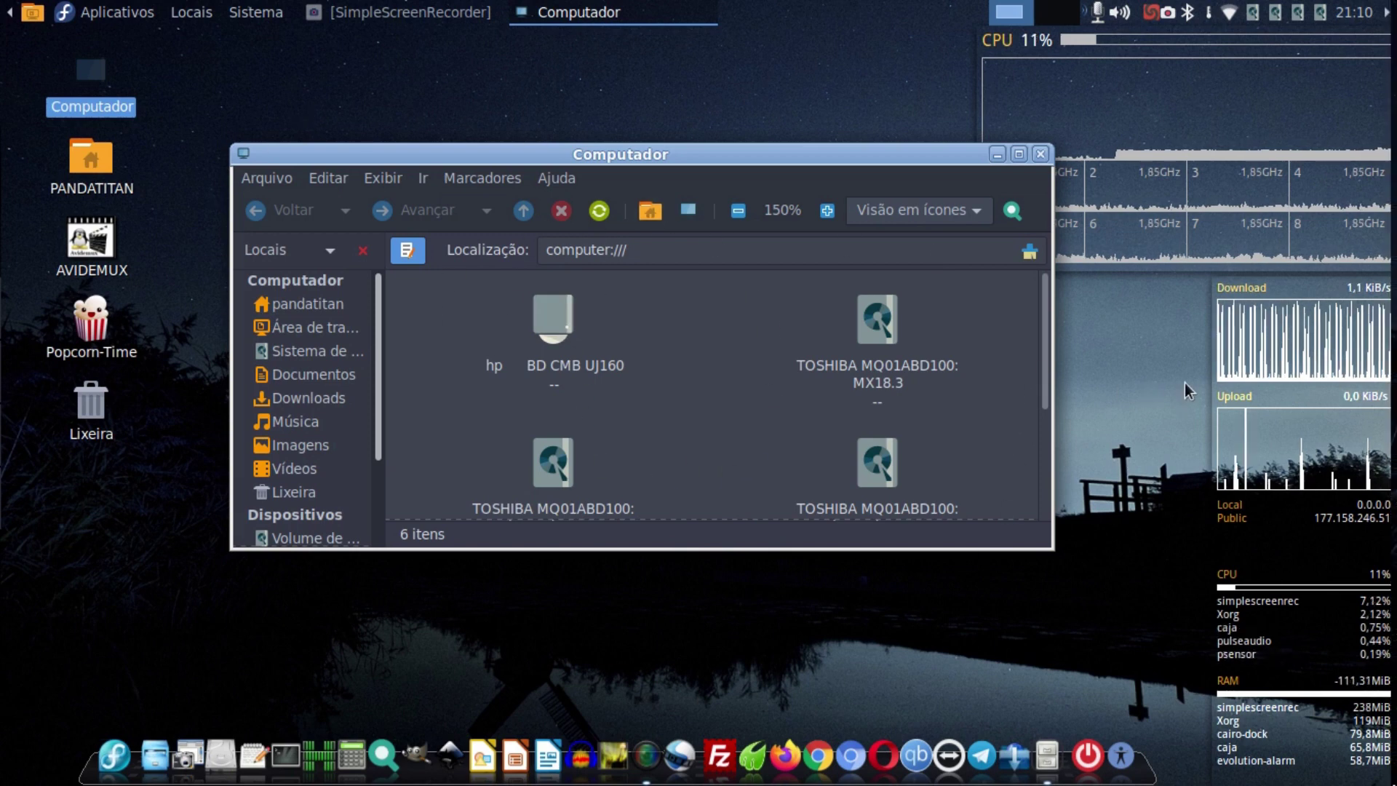
{"action": "left_click", "coordinate": [1042, 155]}
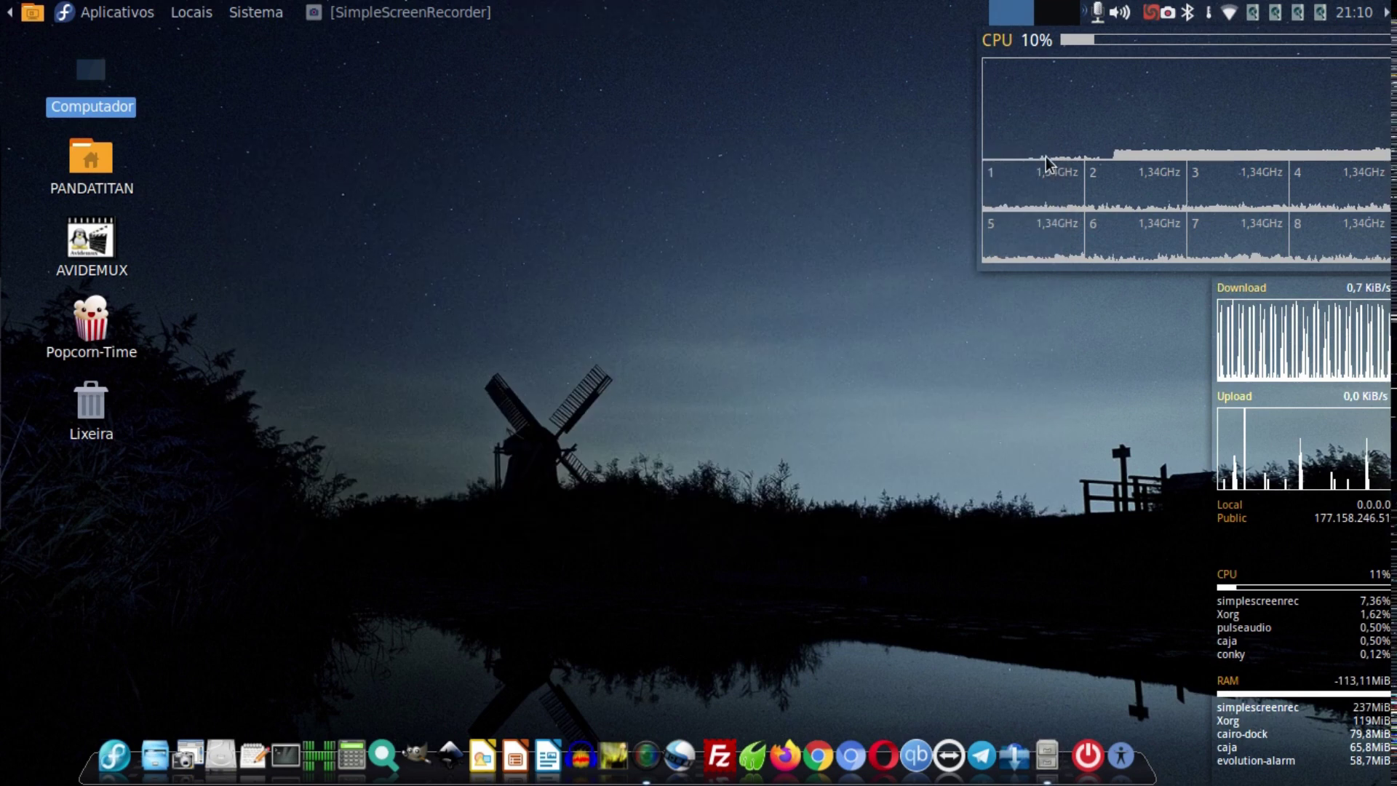
{"action": "left_click", "coordinate": [1151, 12]}
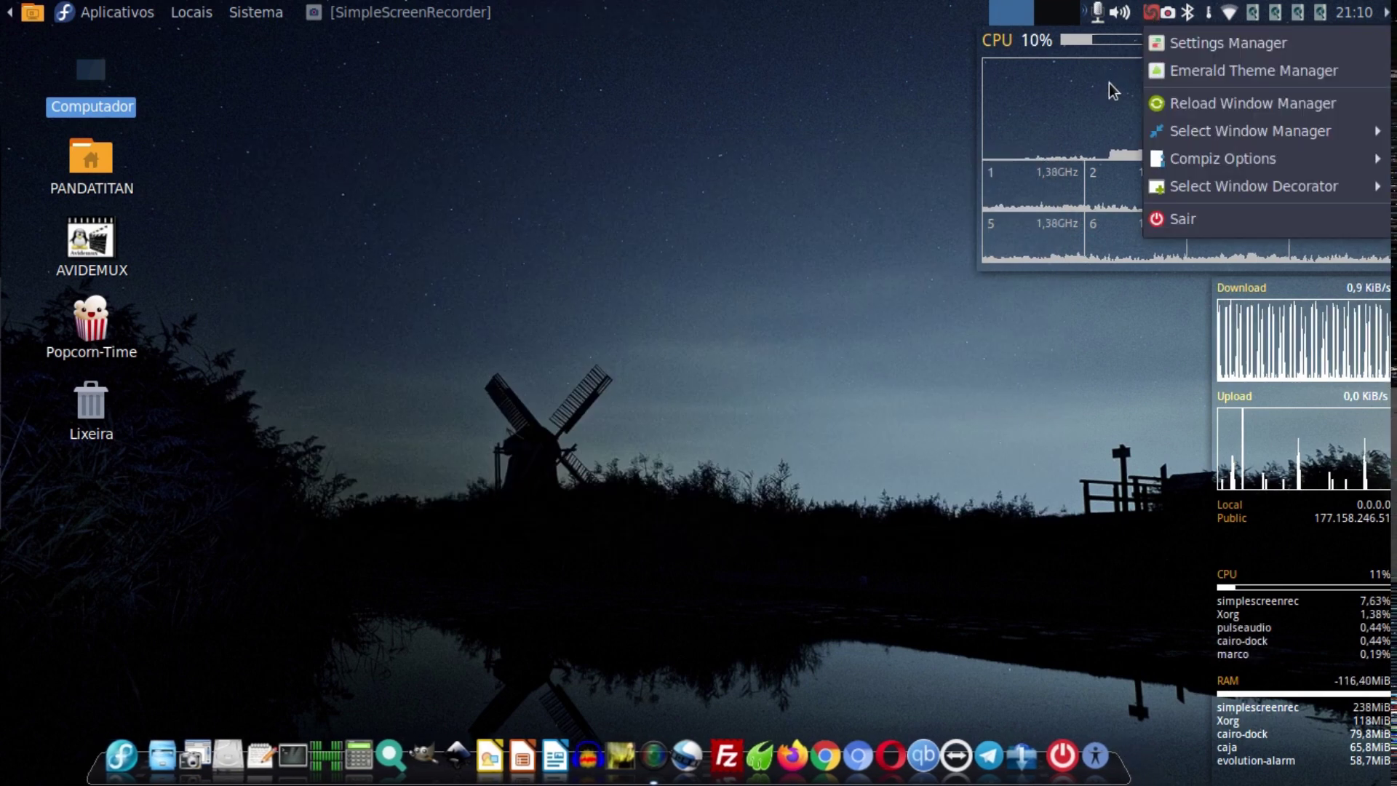
{"action": "left_click", "coordinate": [317, 45]}
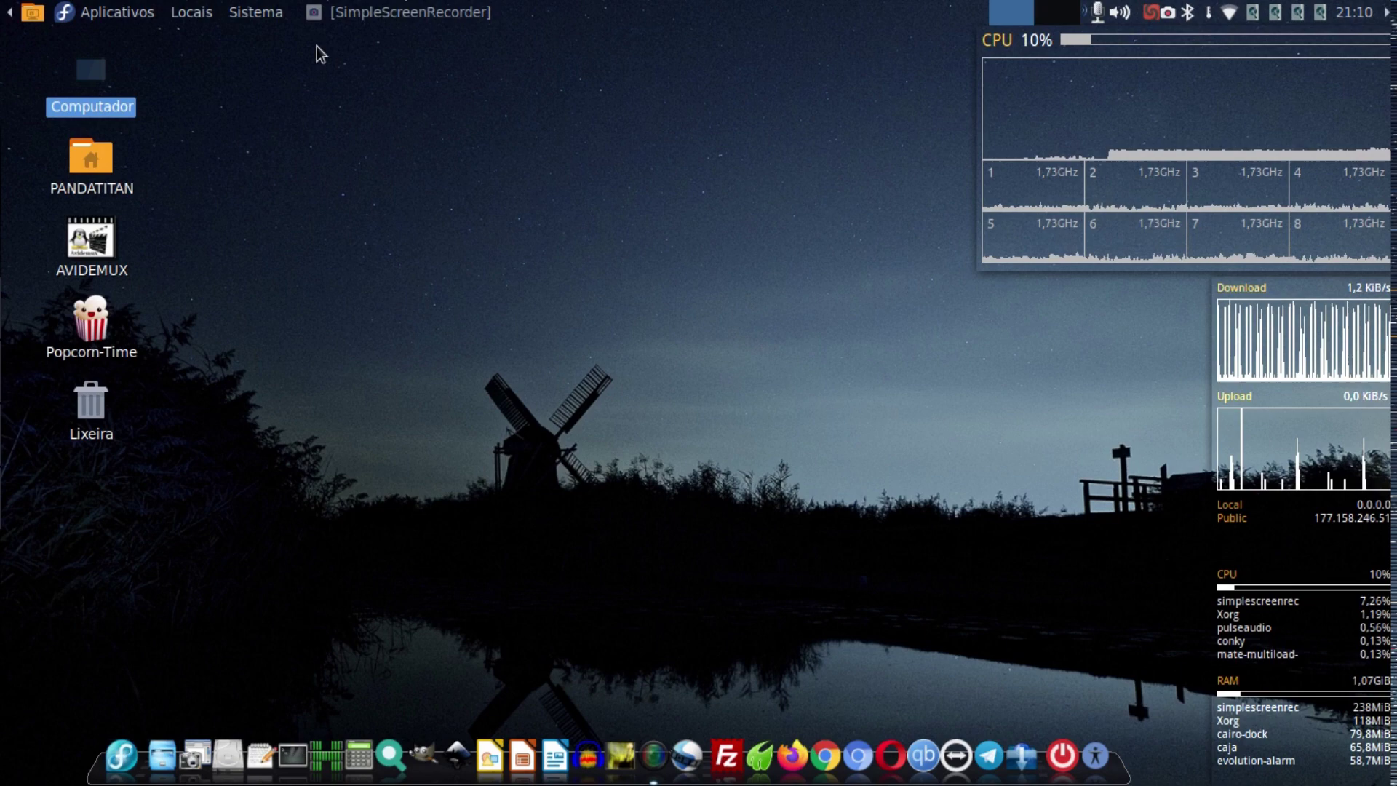
Open the mouse preferences, toggle showing the cursor position with the Control key off and on again, and close them.
{"action": "left_click", "coordinate": [254, 15]}
{"action": "mouse_move", "coordinate": [269, 41]}
{"action": "mouse_move", "coordinate": [595, 51]}
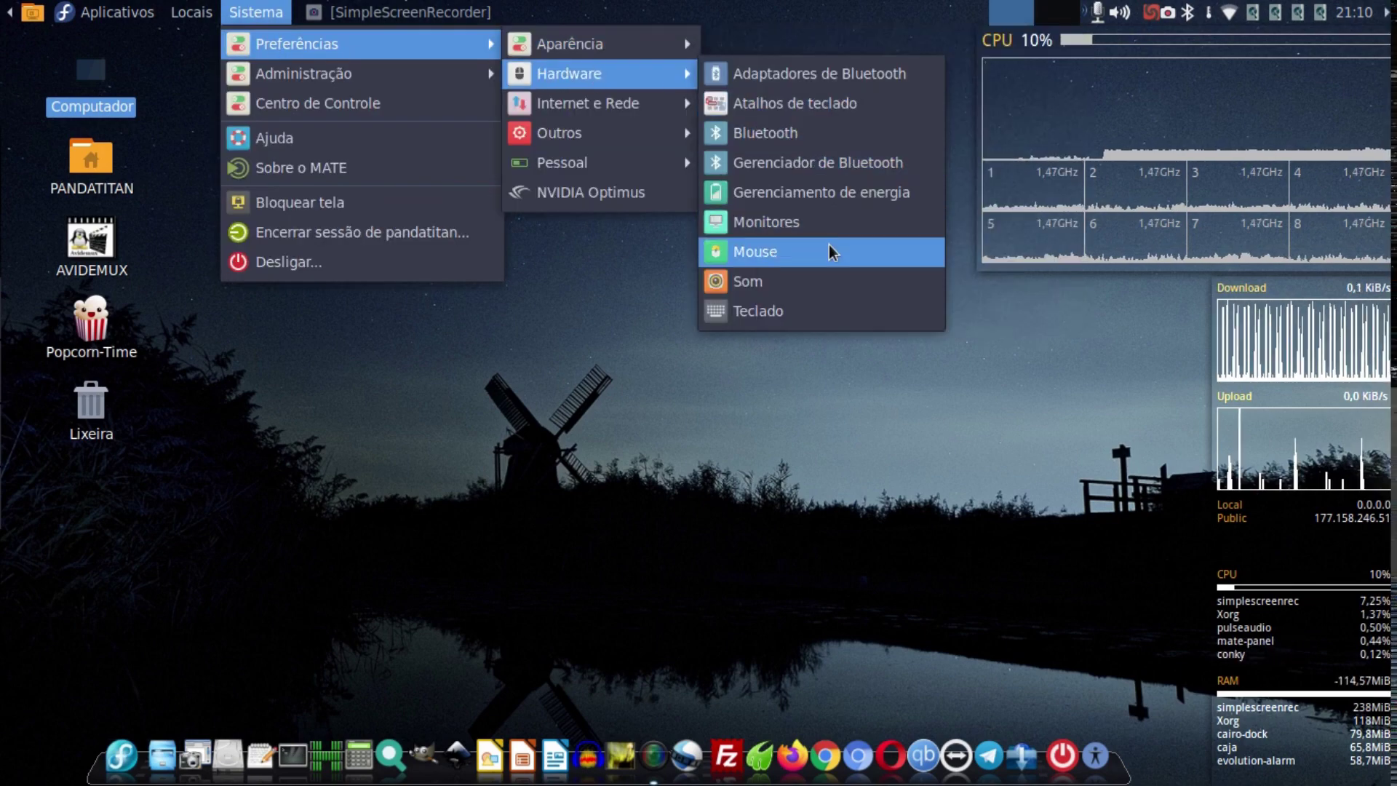
{"action": "left_click", "coordinate": [828, 244]}
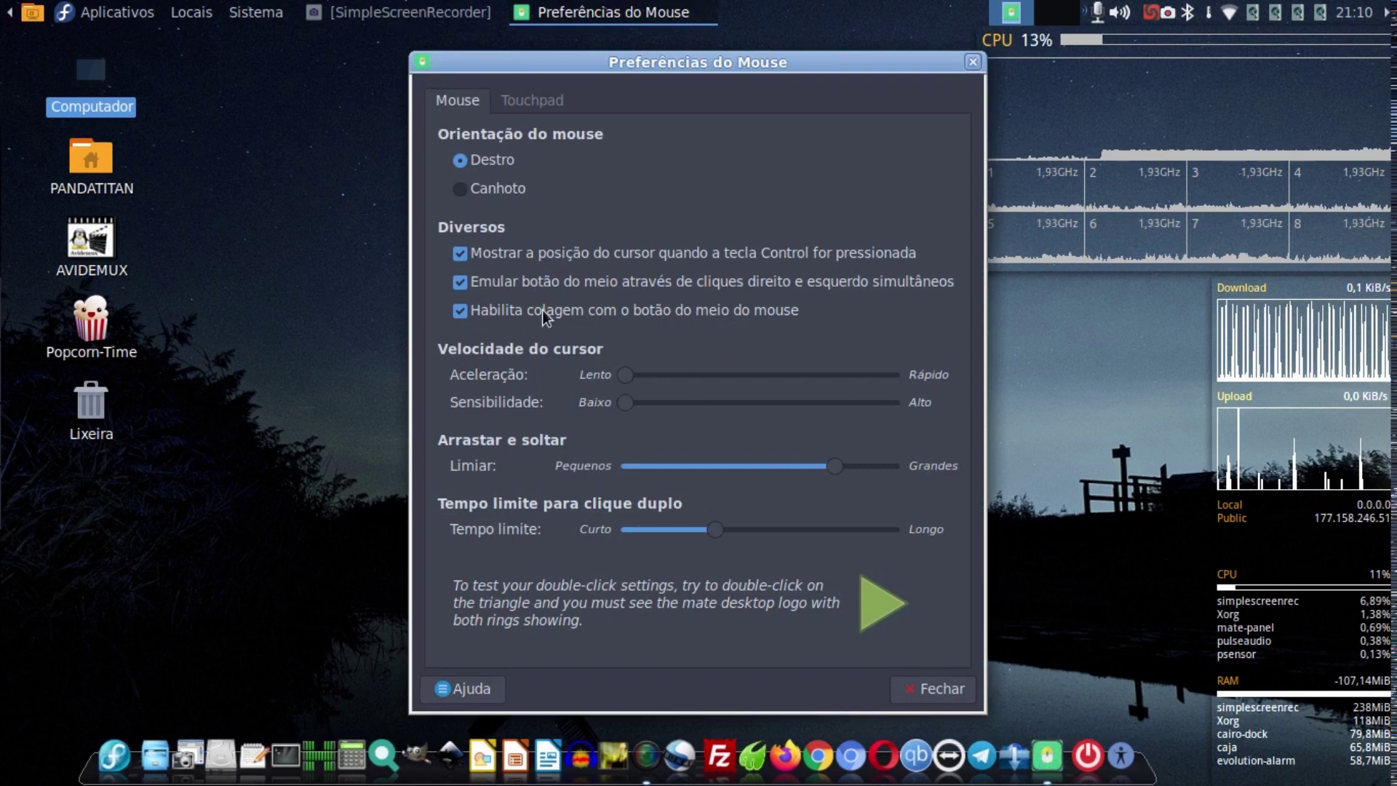
{"action": "left_click", "coordinate": [574, 248]}
{"action": "left_click", "coordinate": [575, 249]}
{"action": "left_click", "coordinate": [949, 681]}
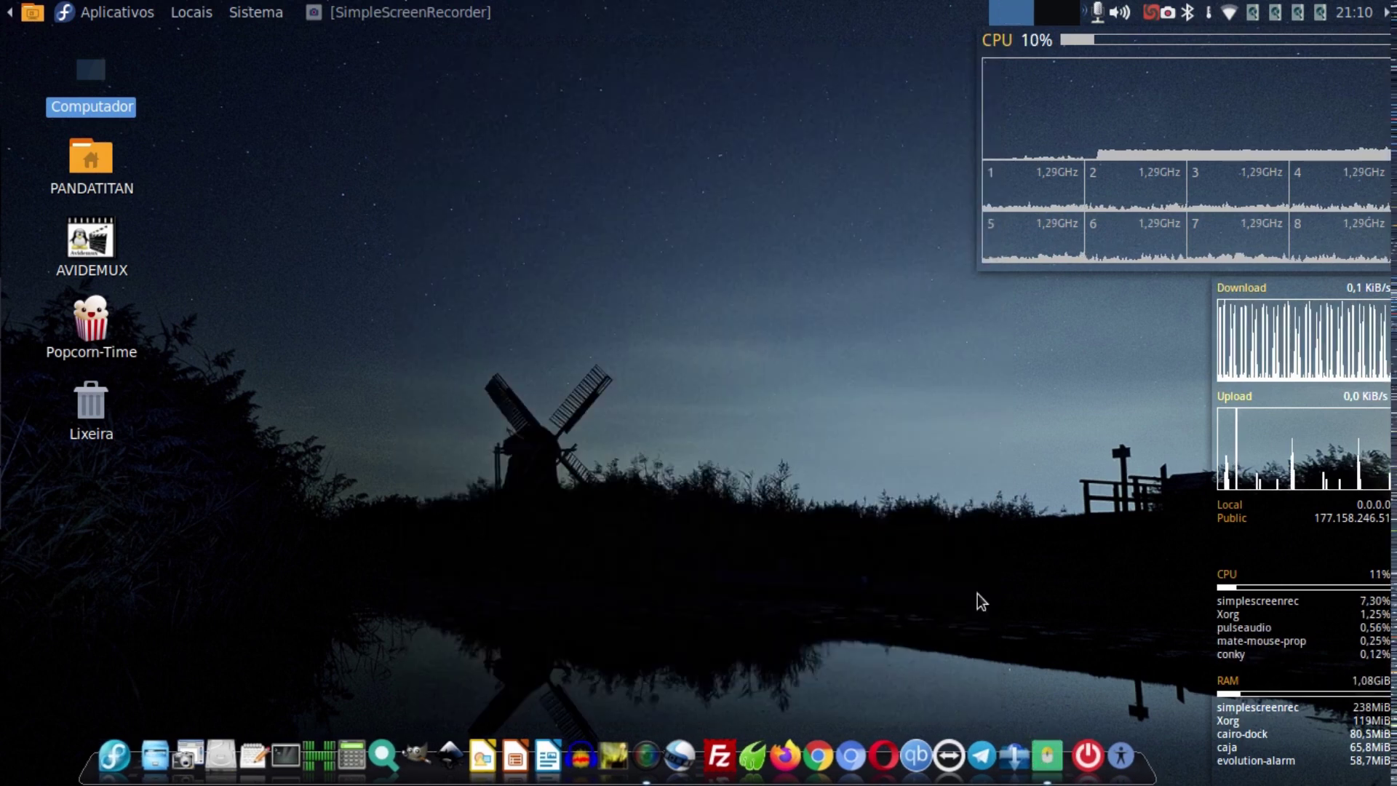
Switch the window manager from Marco to Compiz using Compiz Fusion Icon.
{"action": "left_click", "coordinate": [1153, 12]}
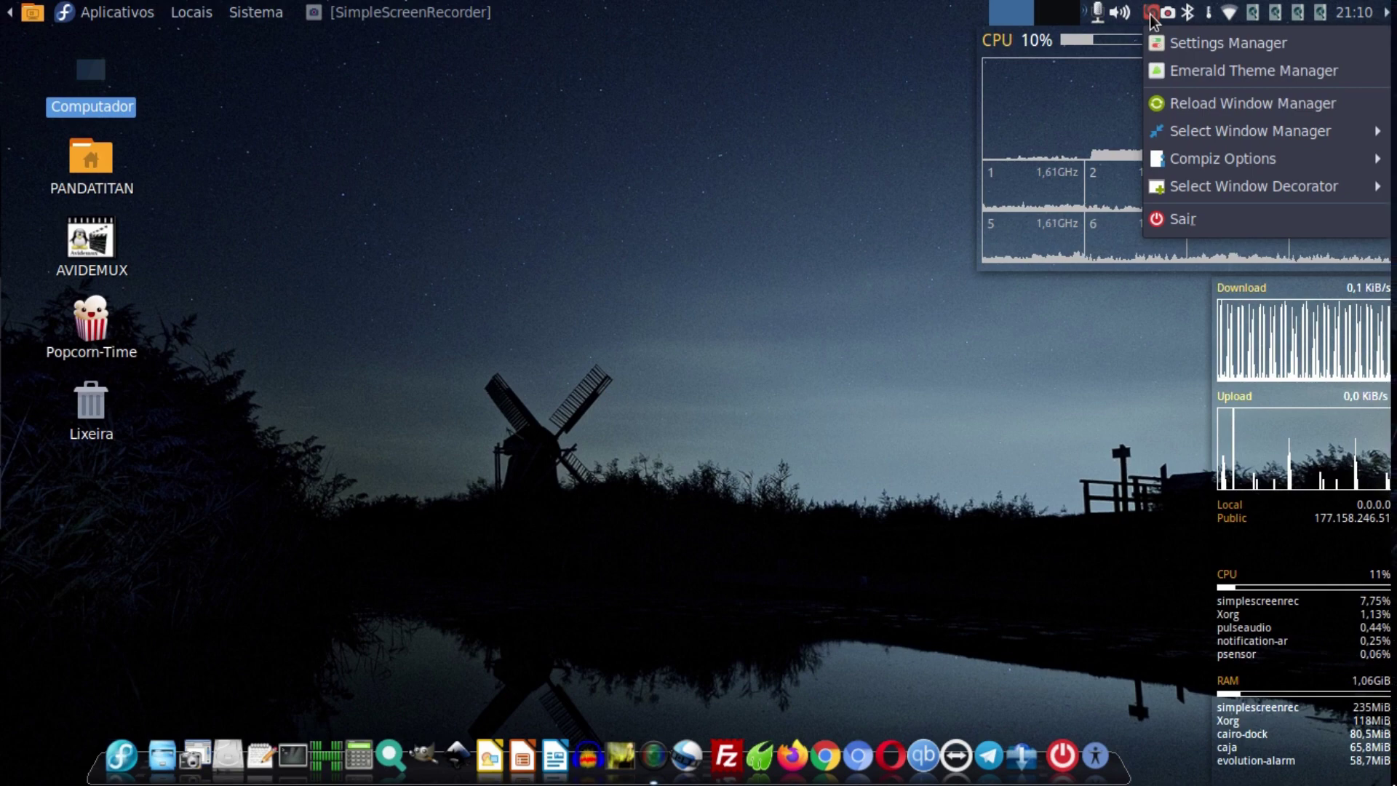
{"action": "mouse_move", "coordinate": [1177, 195]}
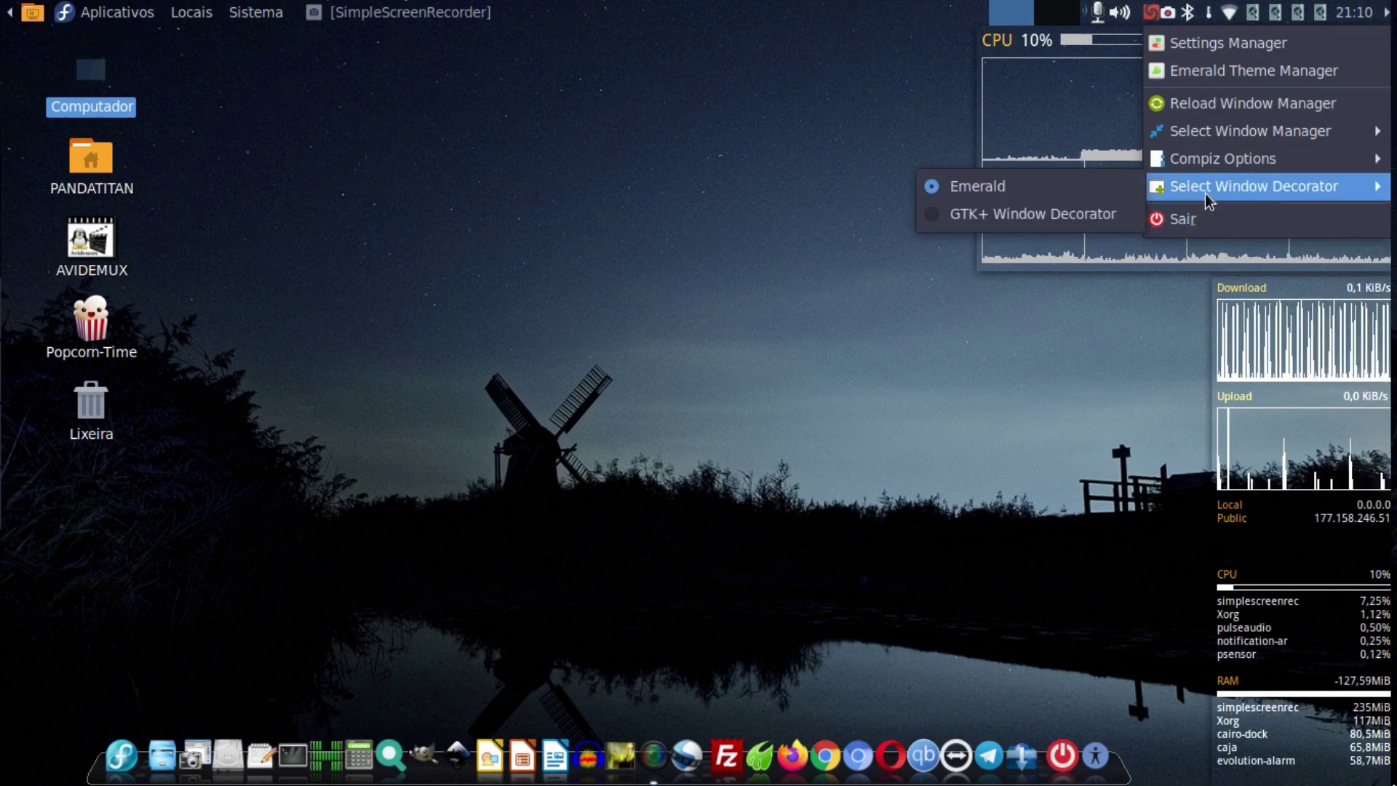
{"action": "mouse_move", "coordinate": [1203, 132]}
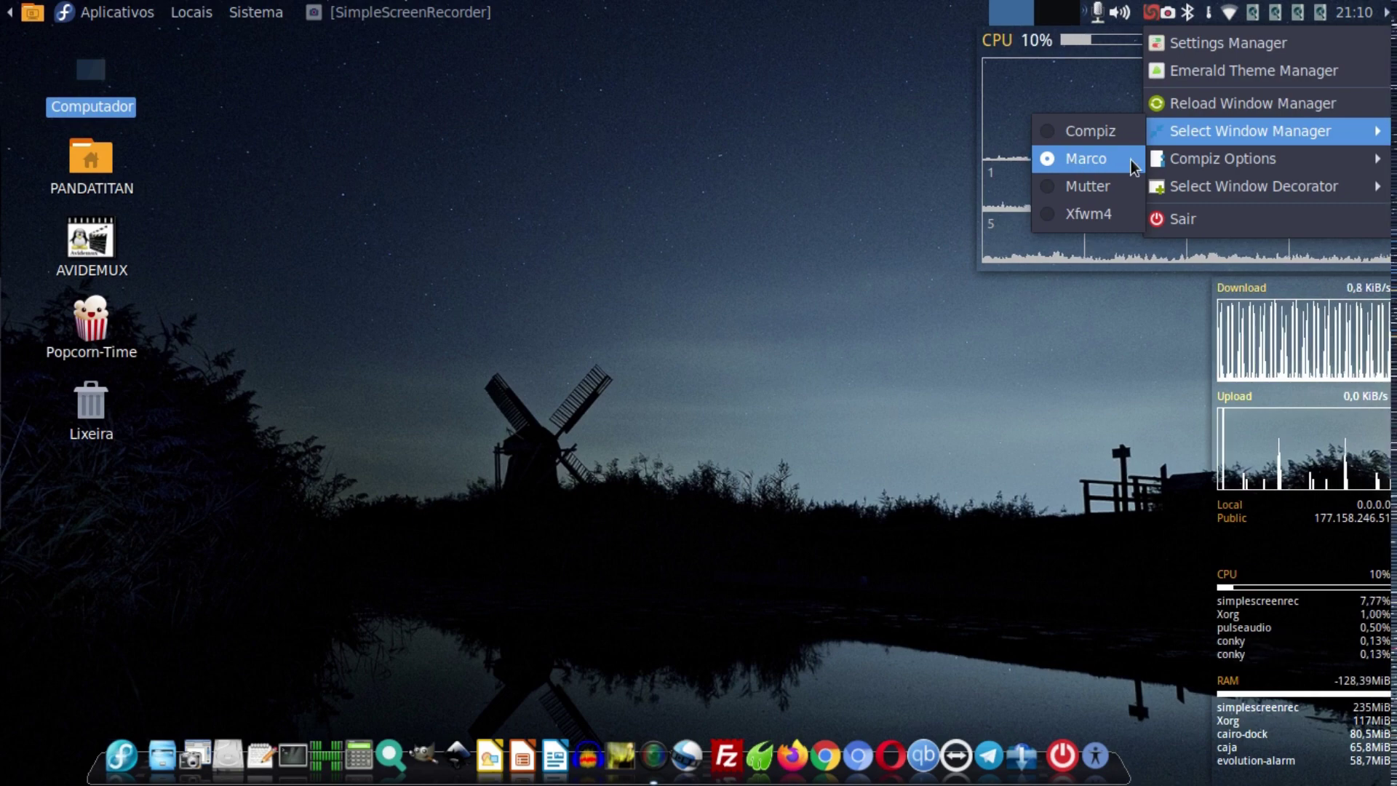
{"action": "mouse_move", "coordinate": [1240, 171]}
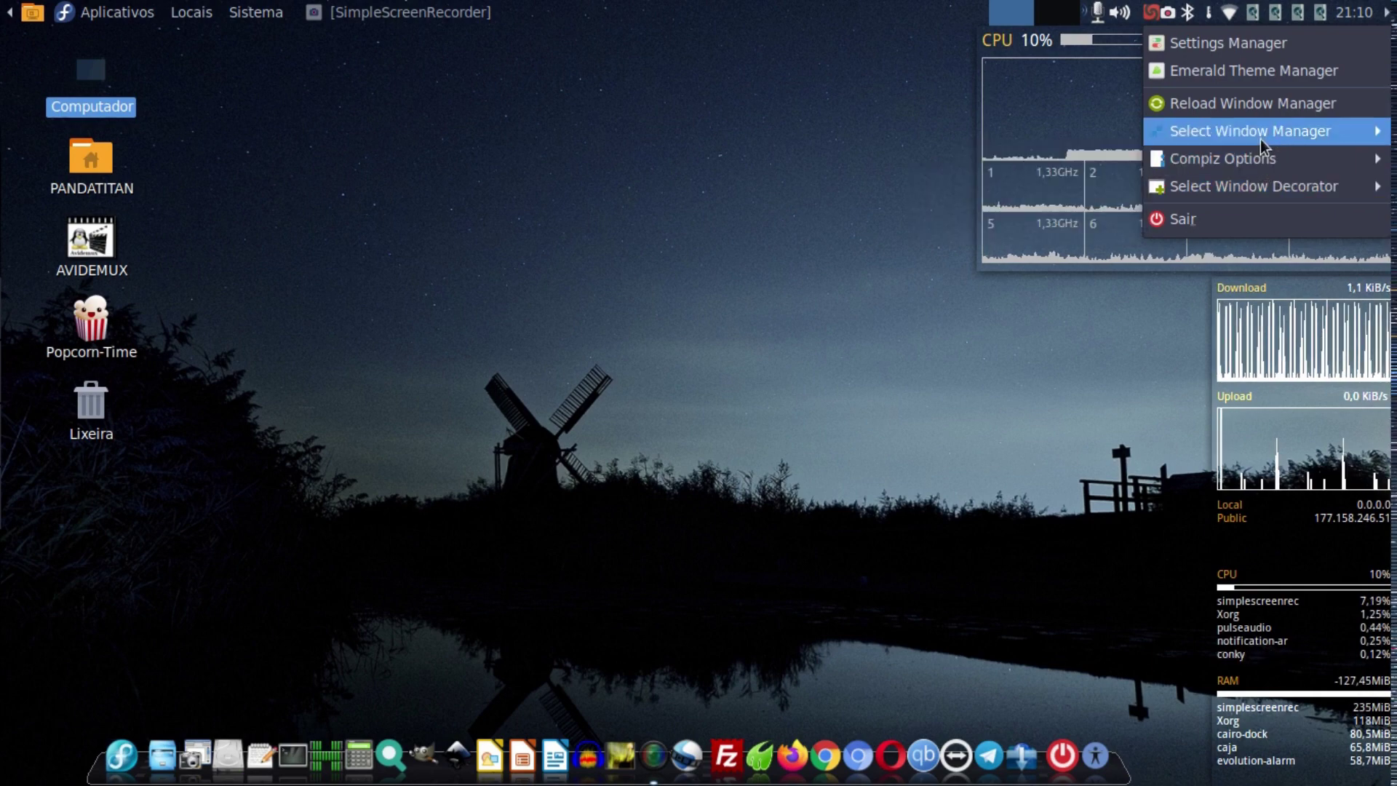
{"action": "mouse_move", "coordinate": [1261, 134]}
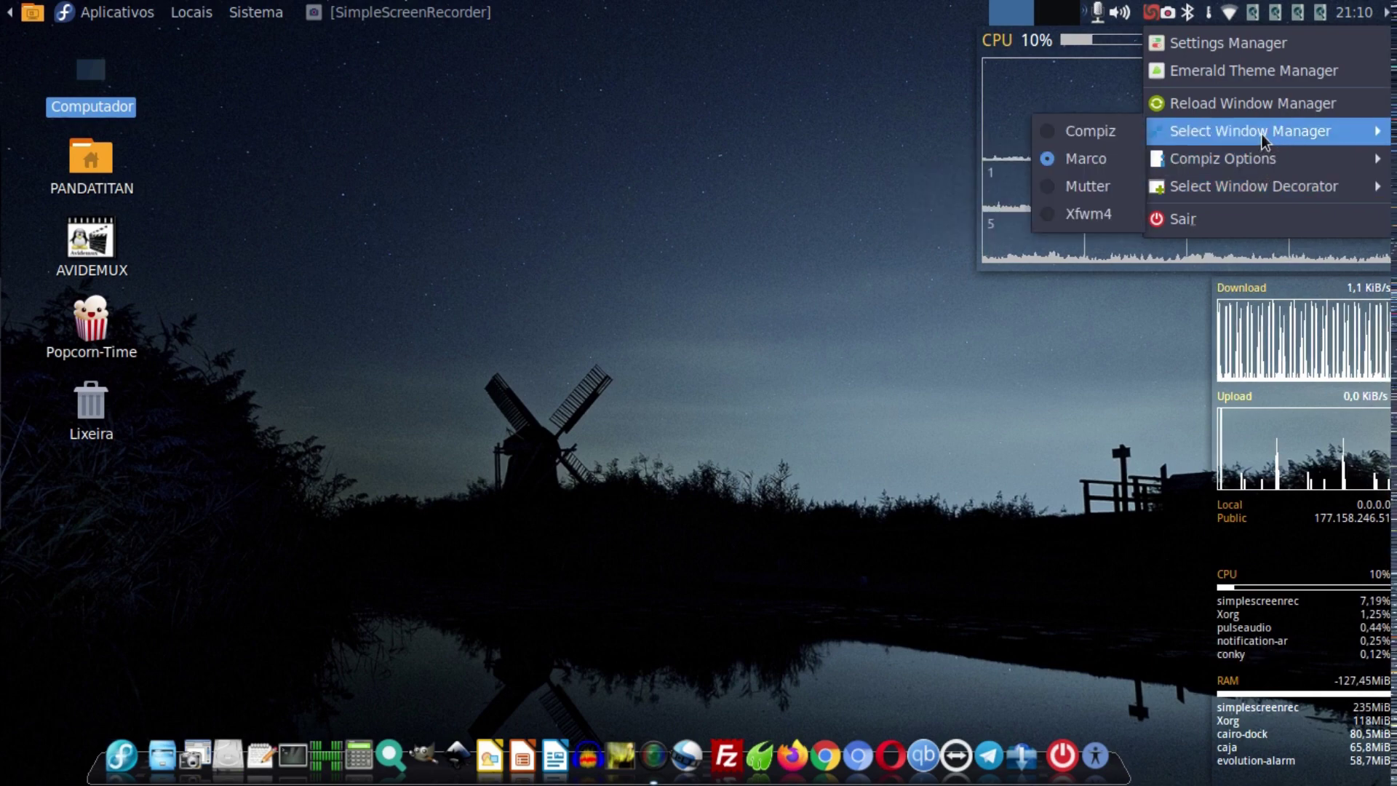
{"action": "left_click", "coordinate": [1044, 131]}
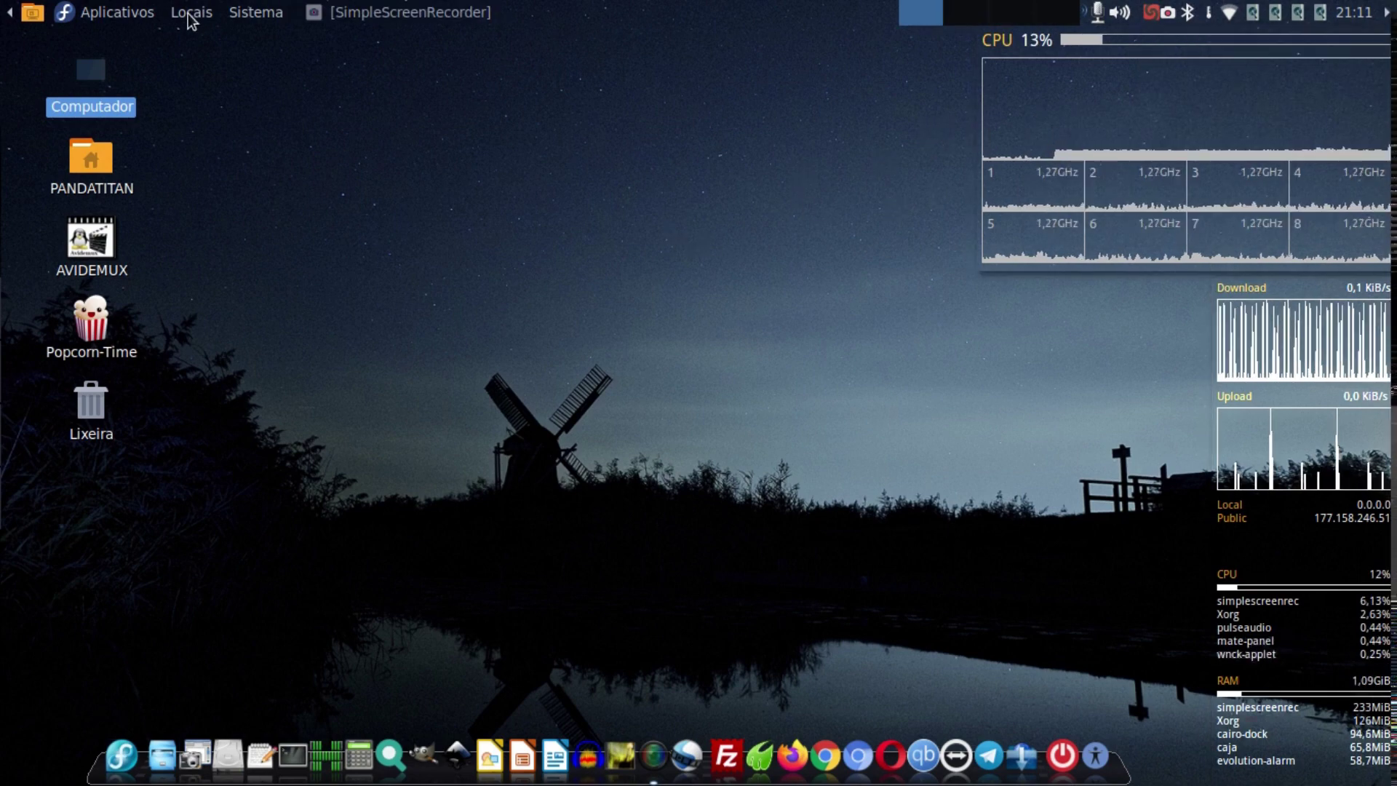
Reopen the Computador window, move it across the desktop to examine window movement under Compiz, and close it.
{"action": "double_click", "coordinate": [84, 81]}
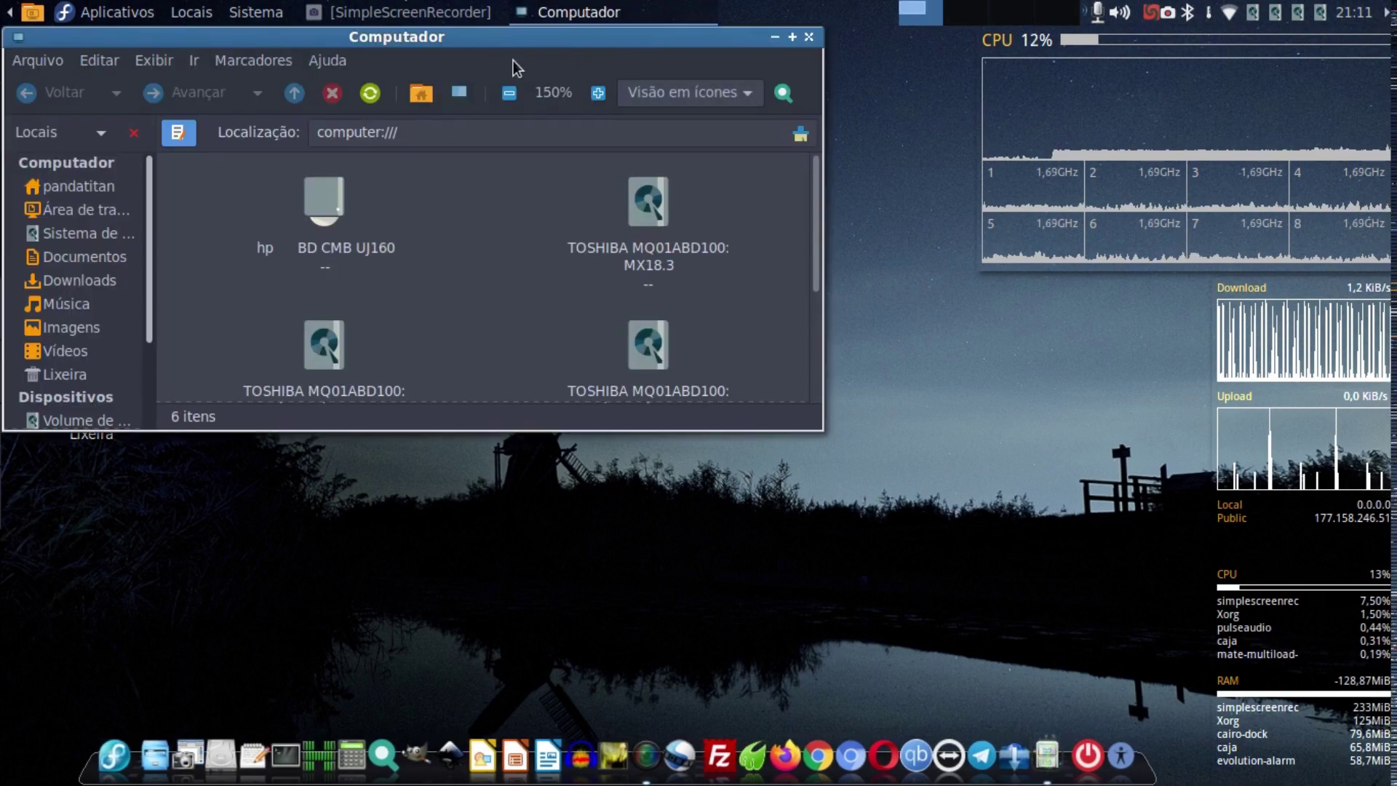
{"action": "left_click_drag", "start_coordinate": [536, 46], "coordinate": [785, 210]}
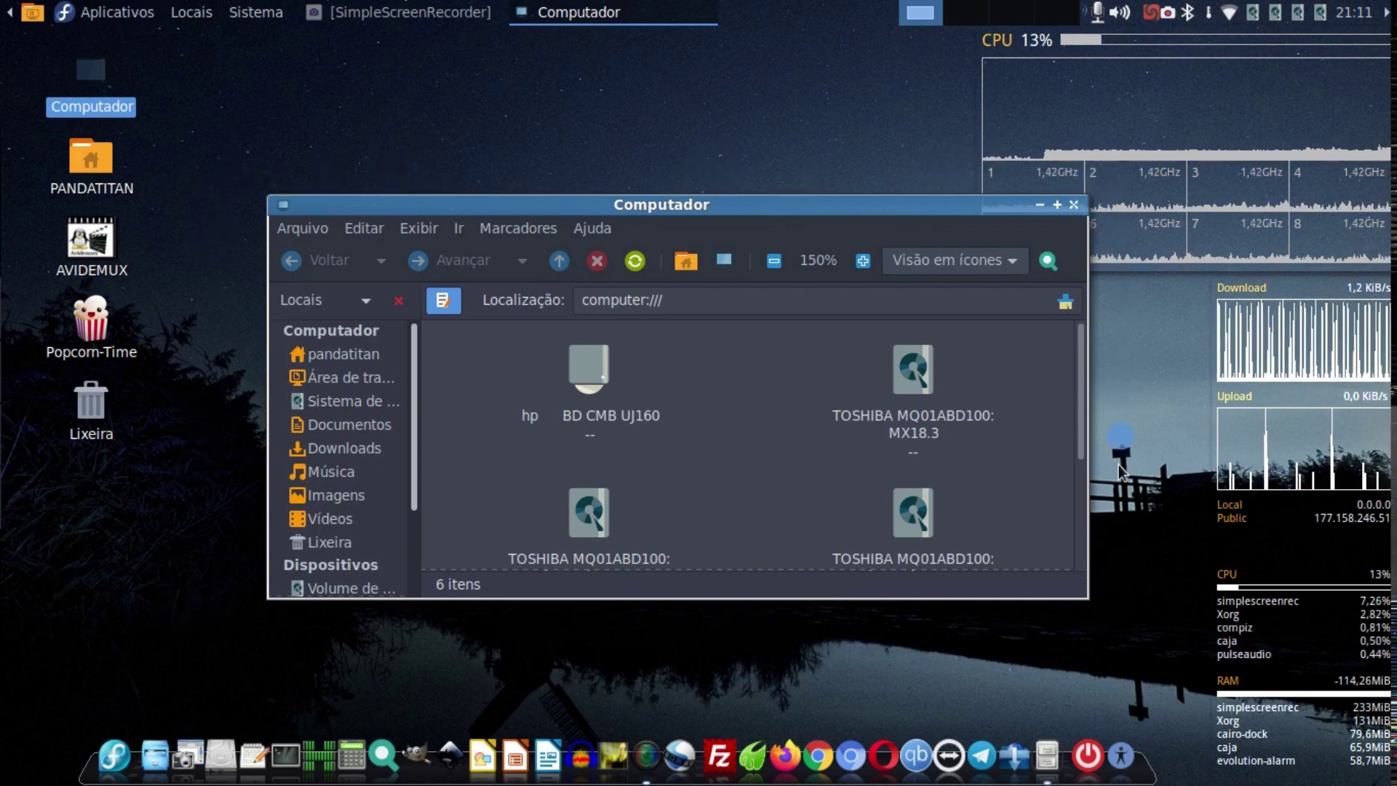
{"action": "left_click_drag", "start_coordinate": [819, 206], "coordinate": [923, 177]}
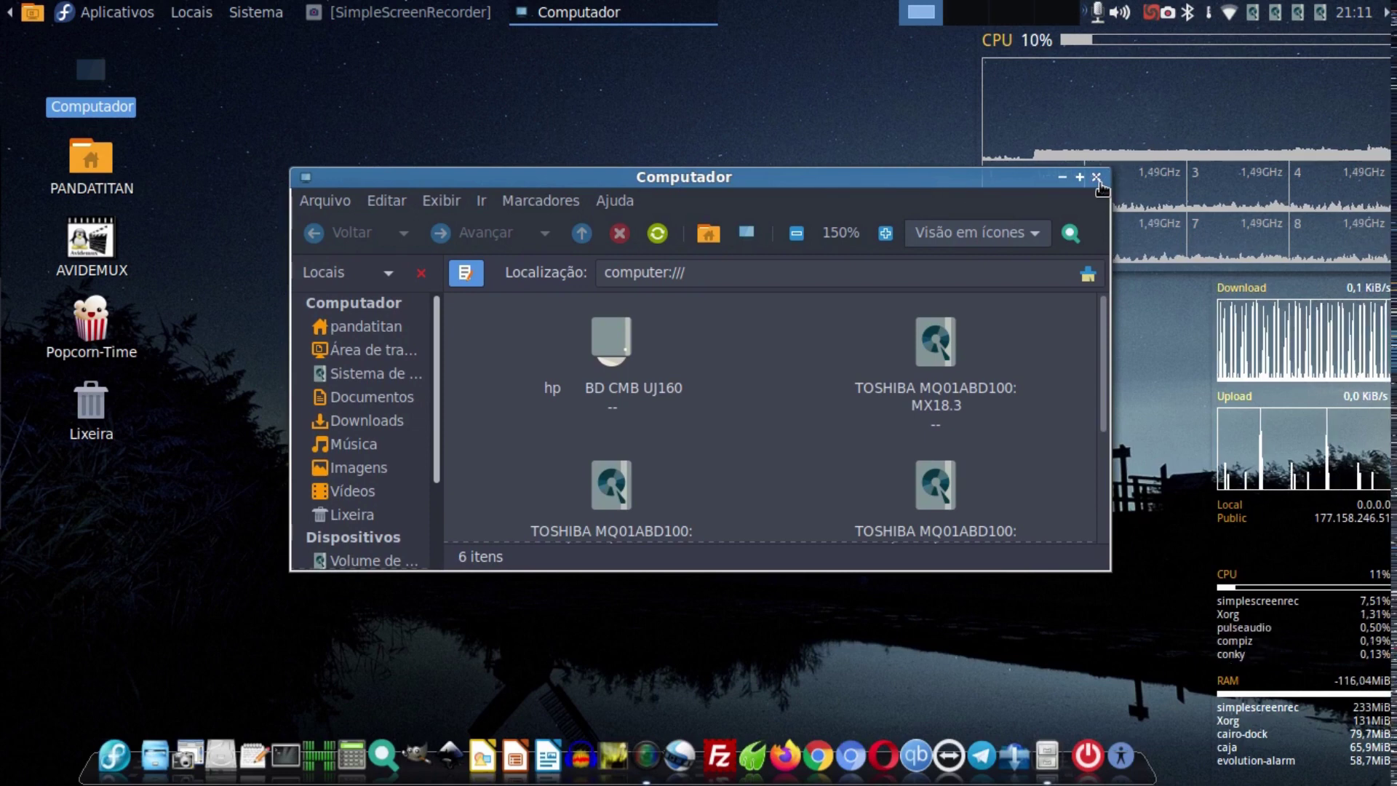
{"action": "left_click", "coordinate": [1096, 177]}
Review the window decorator and window manager choices in Compiz Fusion Icon, keeping Compiz as the window manager.
{"action": "left_click", "coordinate": [1147, 19]}
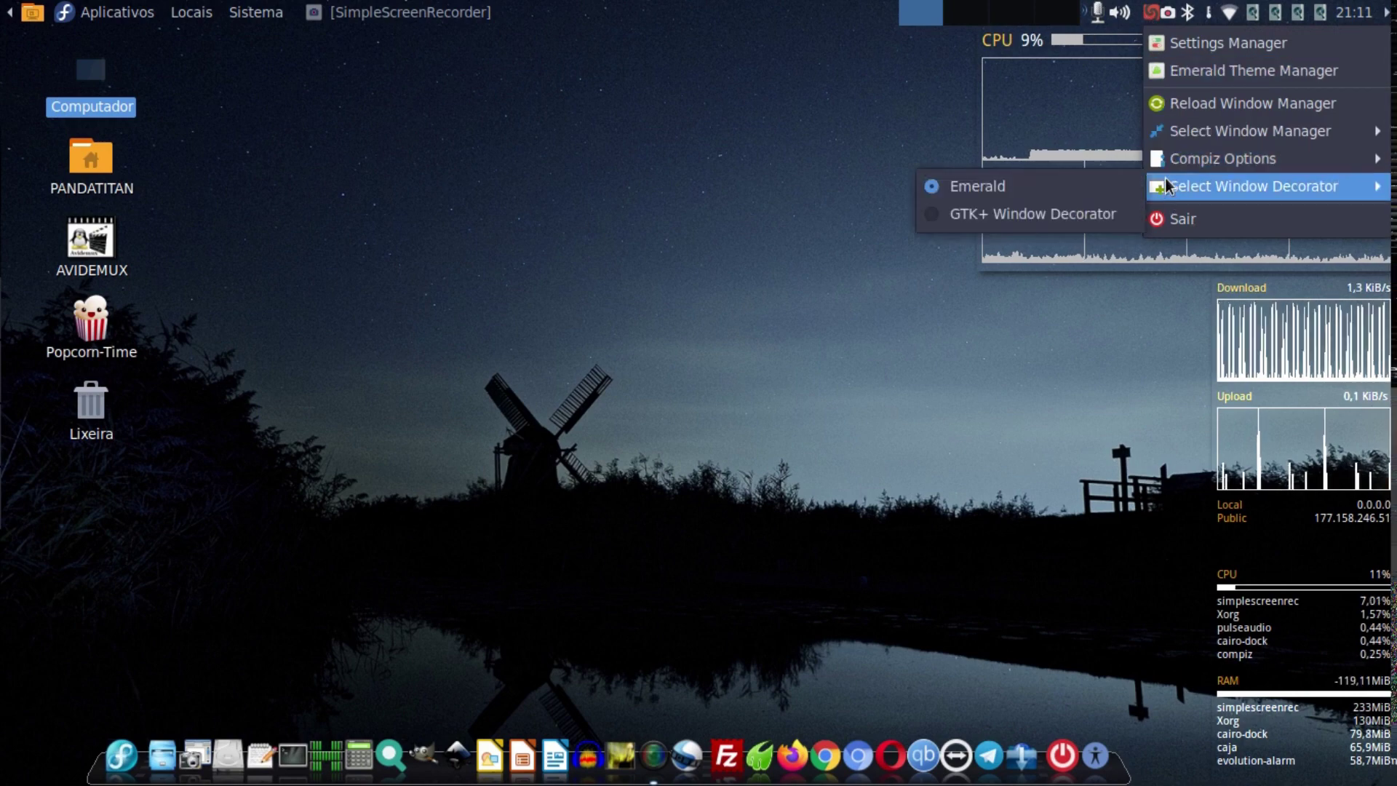
{"action": "mouse_move", "coordinate": [1162, 128]}
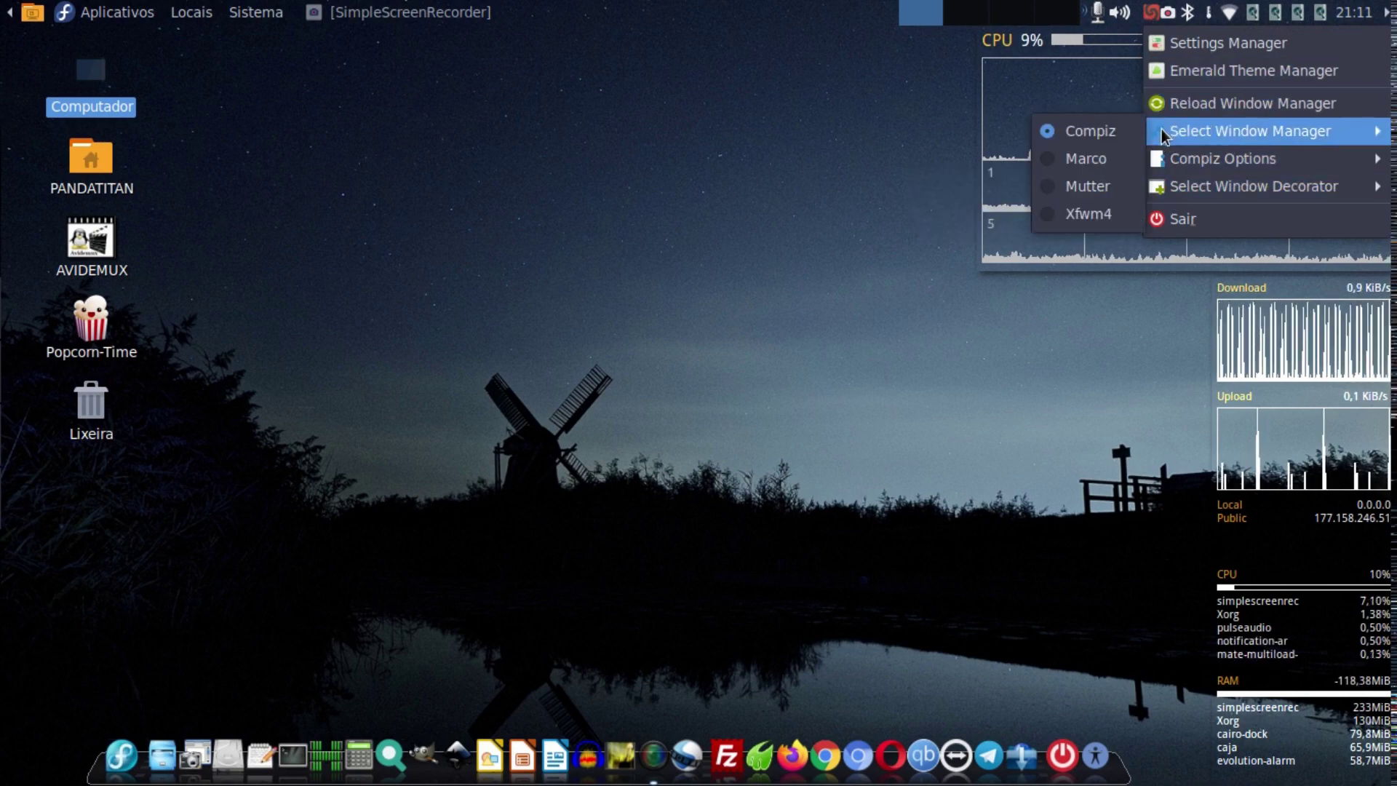
{"action": "left_click", "coordinate": [1062, 130]}
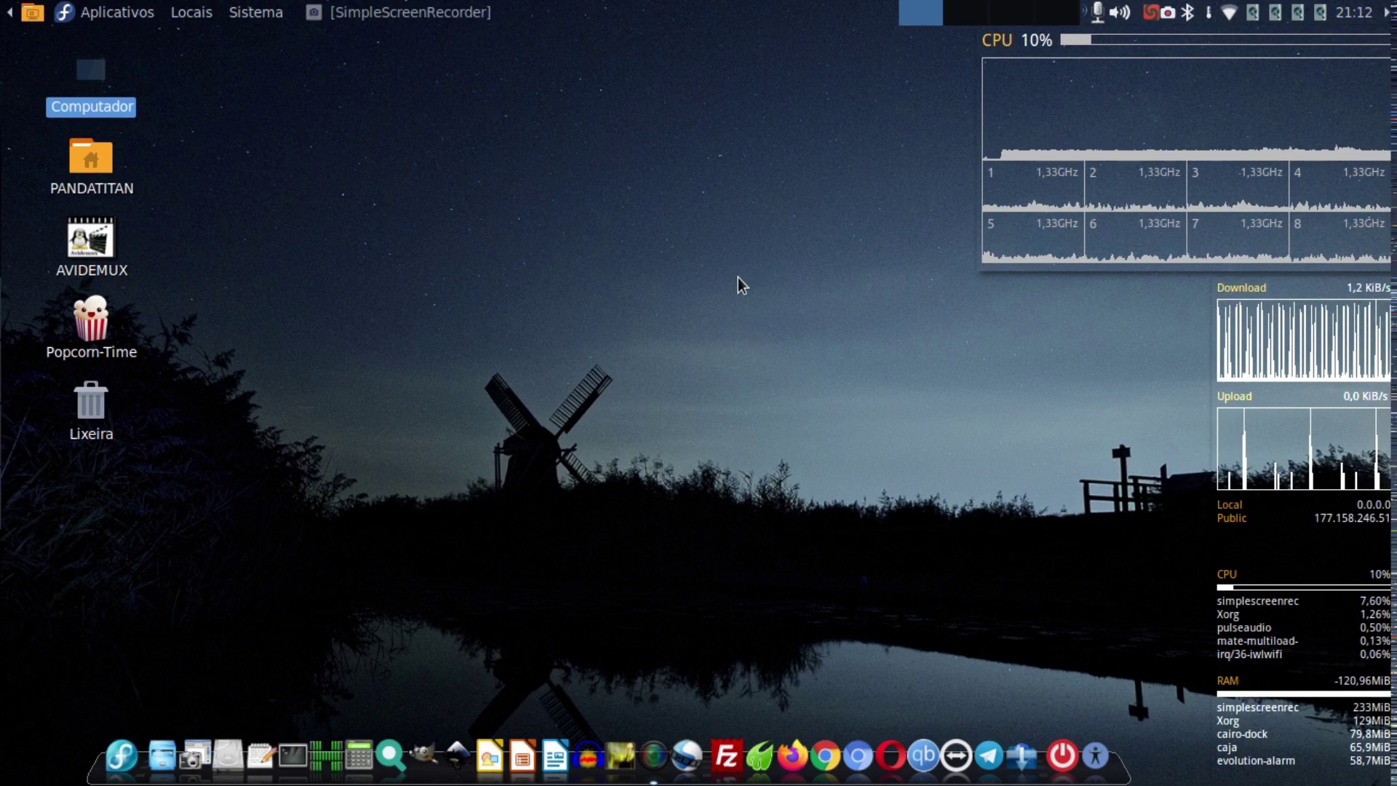
{"action": "left_click", "coordinate": [1150, 12]}
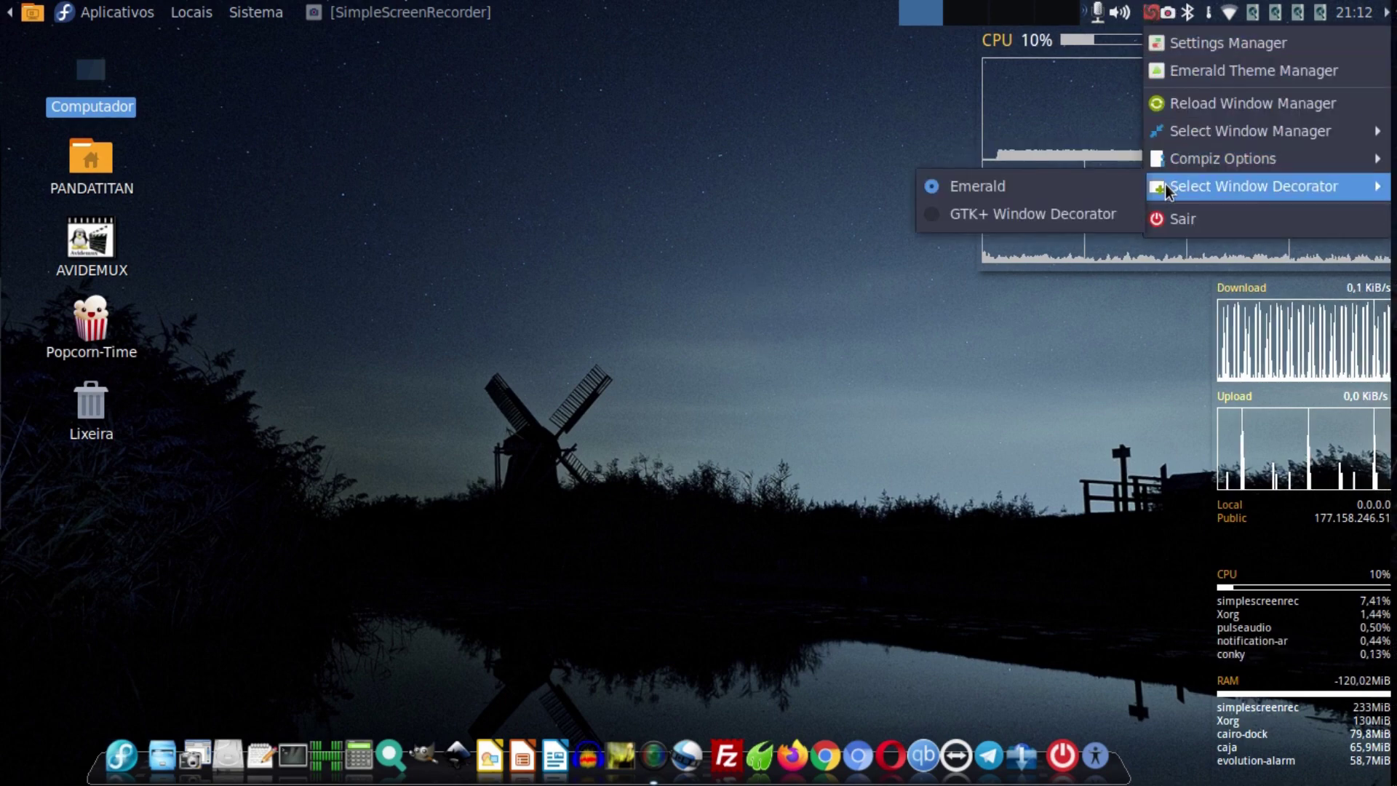
{"action": "mouse_move", "coordinate": [1195, 134]}
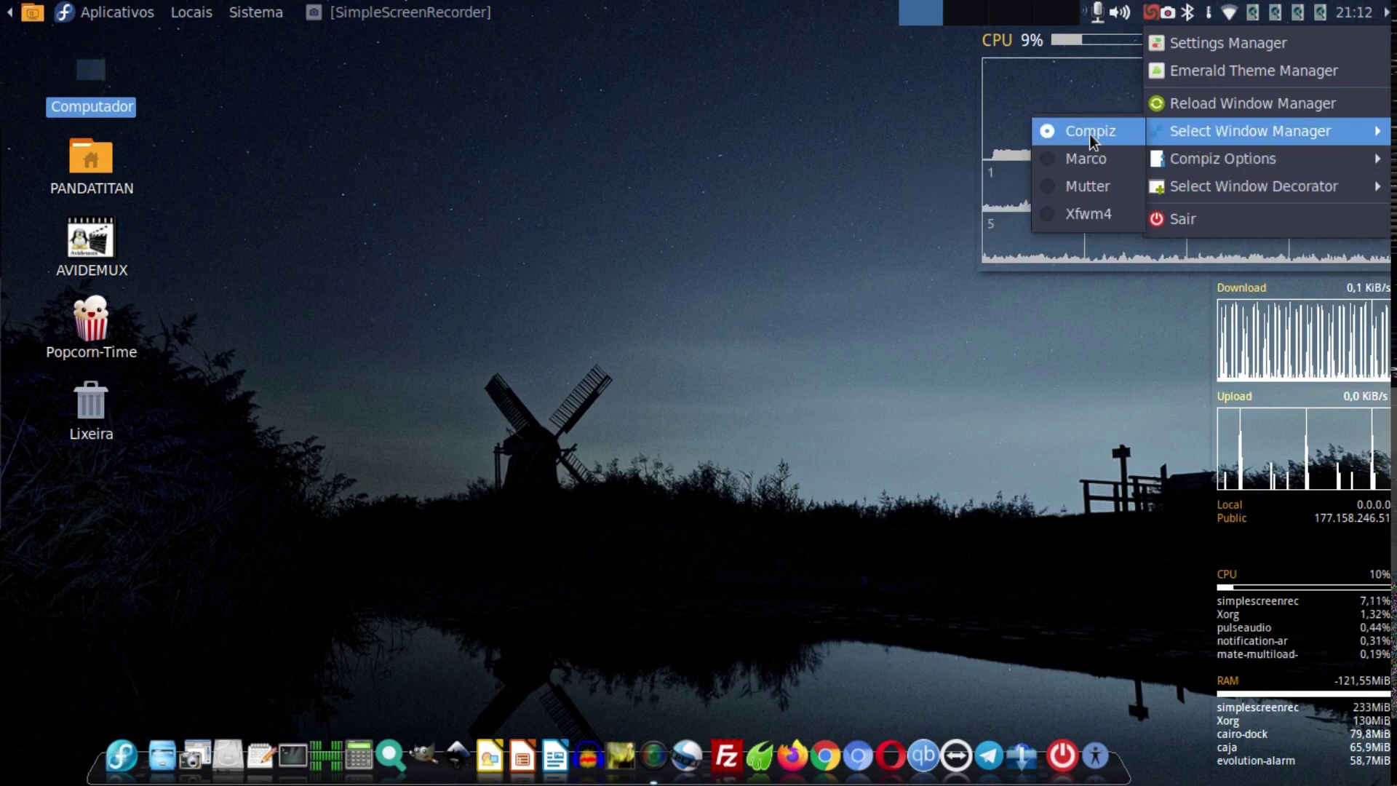
{"action": "left_click", "coordinate": [792, 230]}
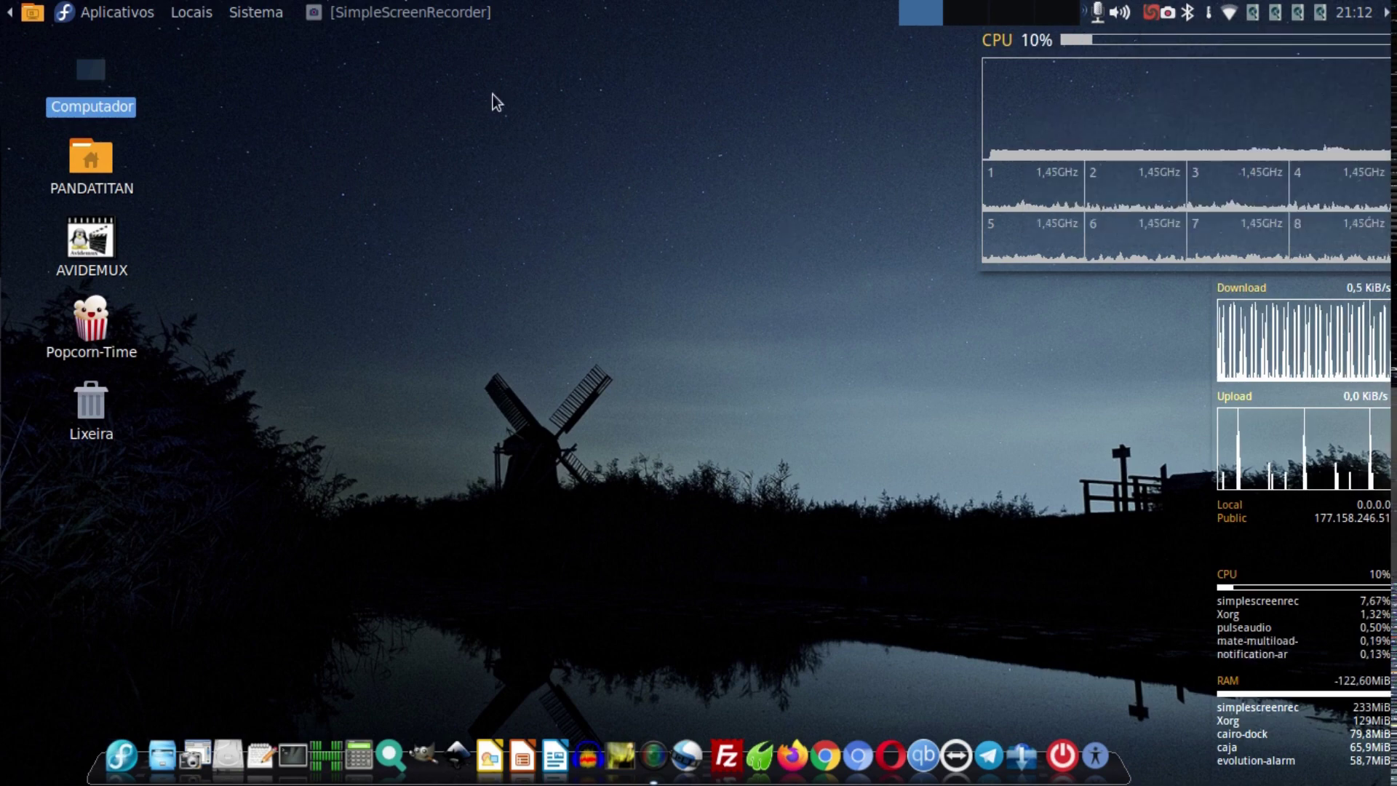
Open the CompizConfig settings manager from the appearance preferences and go to its Área de Trabalho and Efeitos plugins.
{"action": "left_click", "coordinate": [256, 13]}
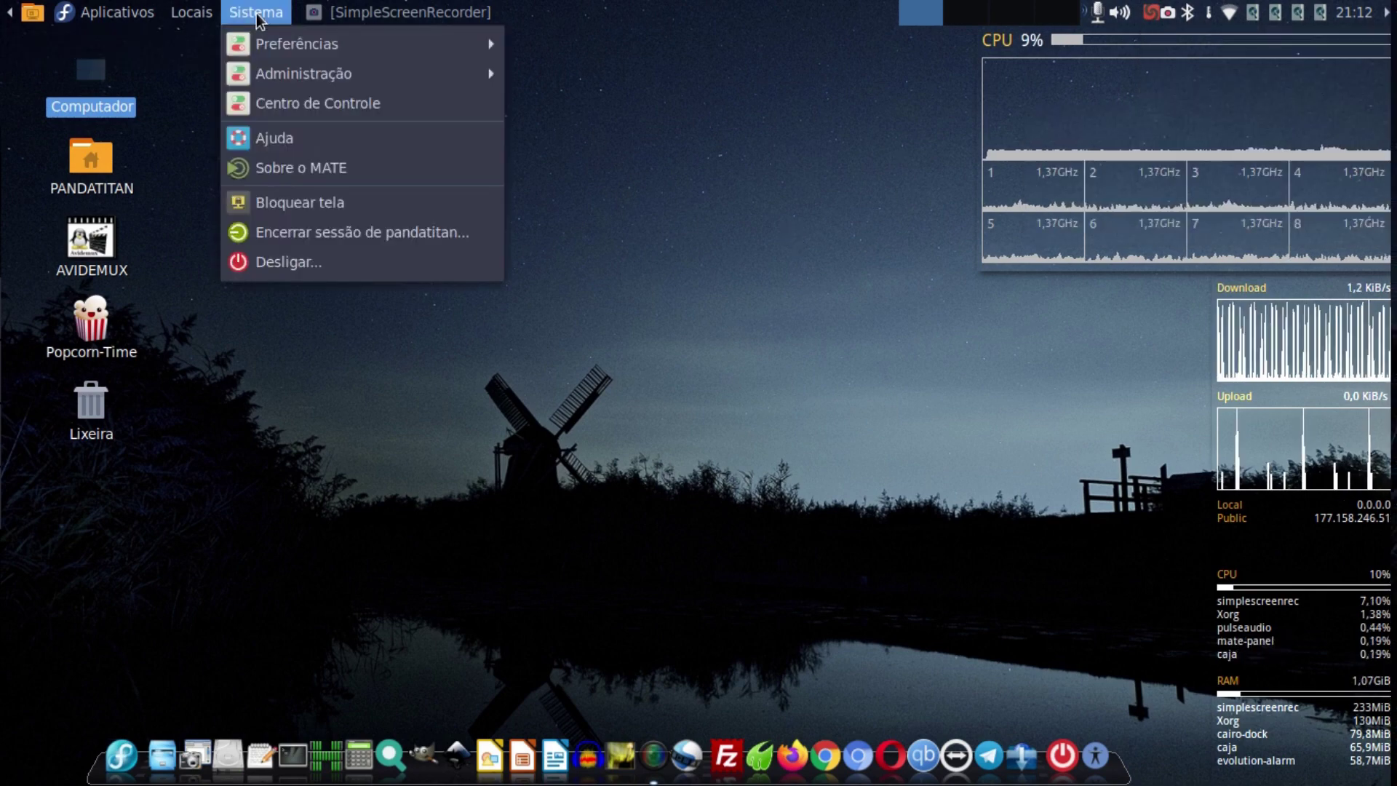
{"action": "mouse_move", "coordinate": [271, 45]}
{"action": "mouse_move", "coordinate": [572, 45]}
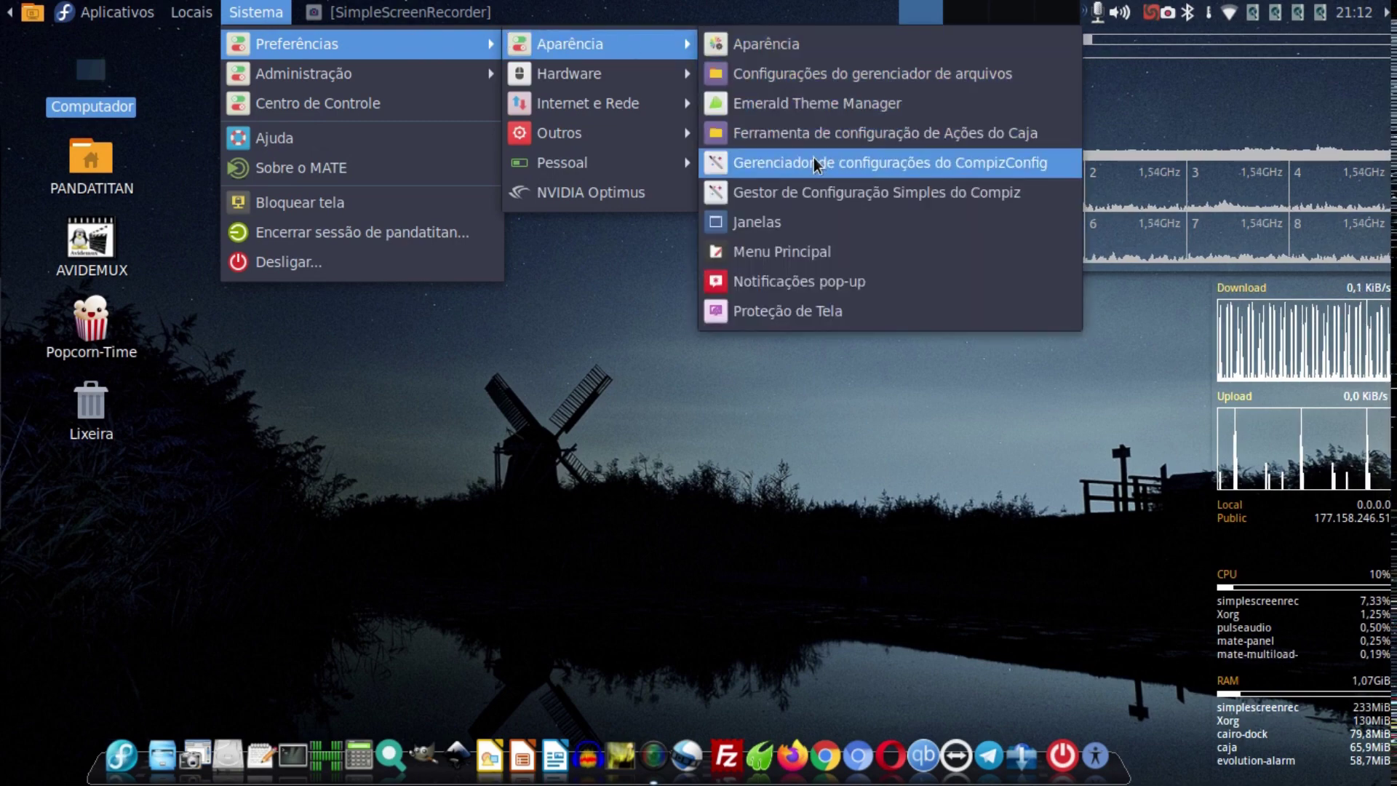
{"action": "left_click", "coordinate": [967, 167]}
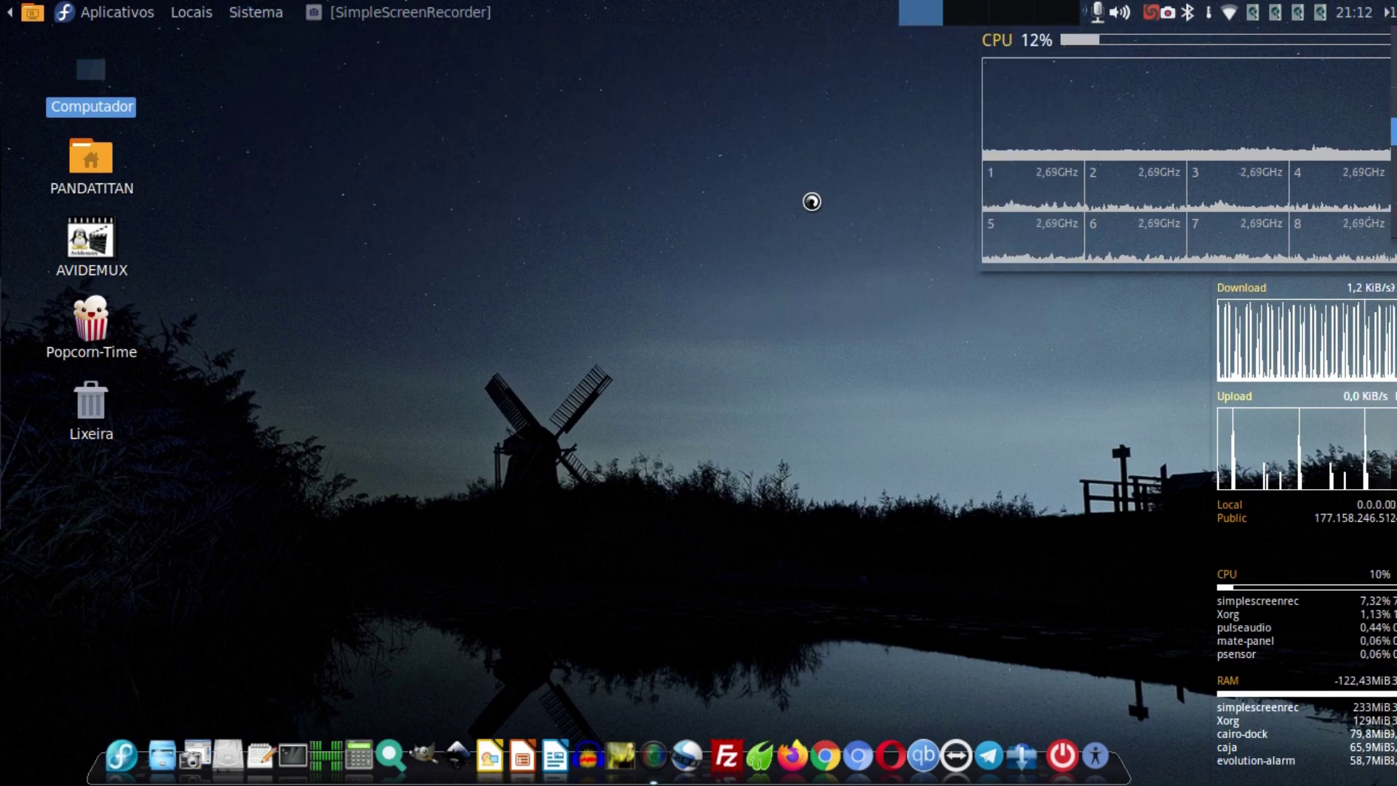
{"action": "scroll", "coordinate": [753, 120], "scroll_direction": "up", "scroll_amount": 1}
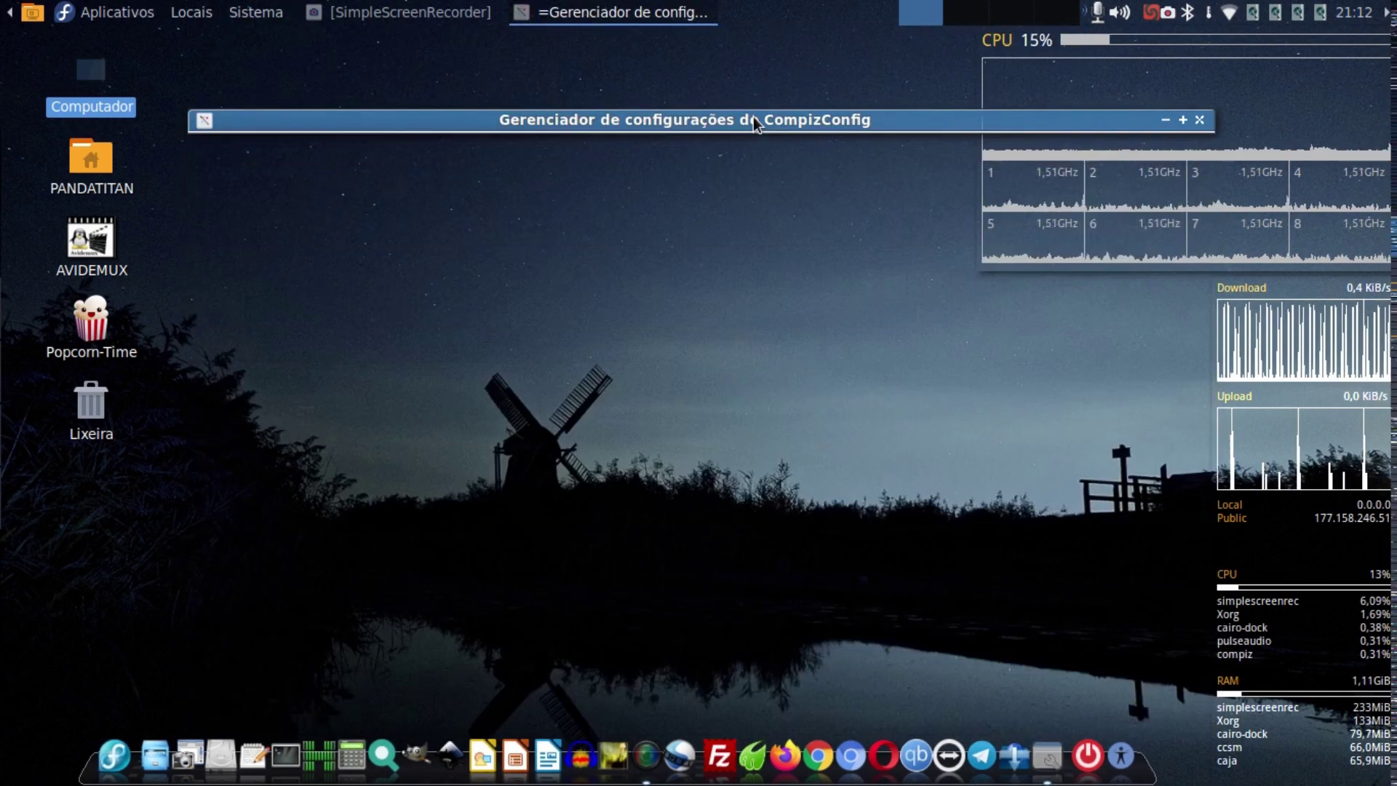
{"action": "scroll", "coordinate": [753, 120], "scroll_direction": "down", "scroll_amount": 1}
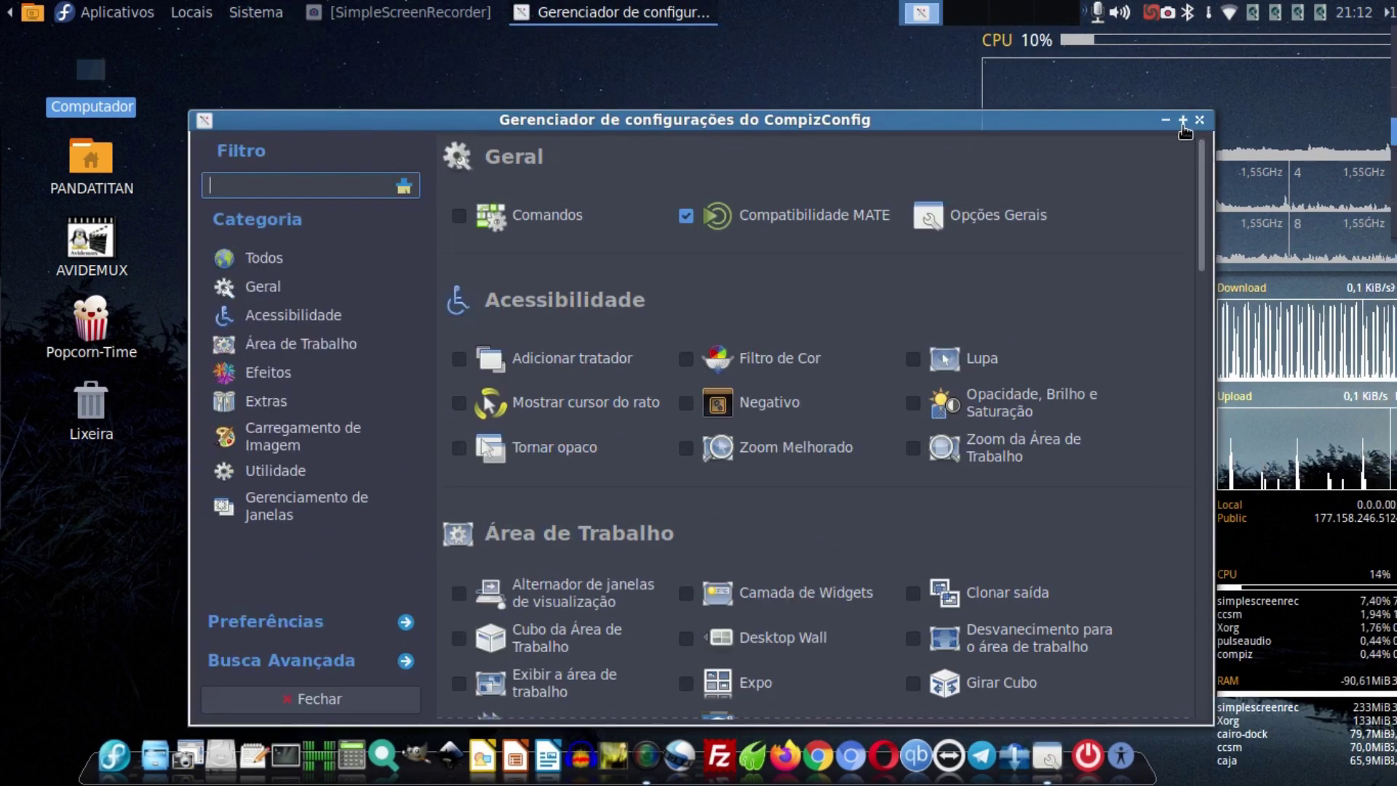
{"action": "scroll", "coordinate": [850, 359], "scroll_direction": "down", "scroll_amount": 5}
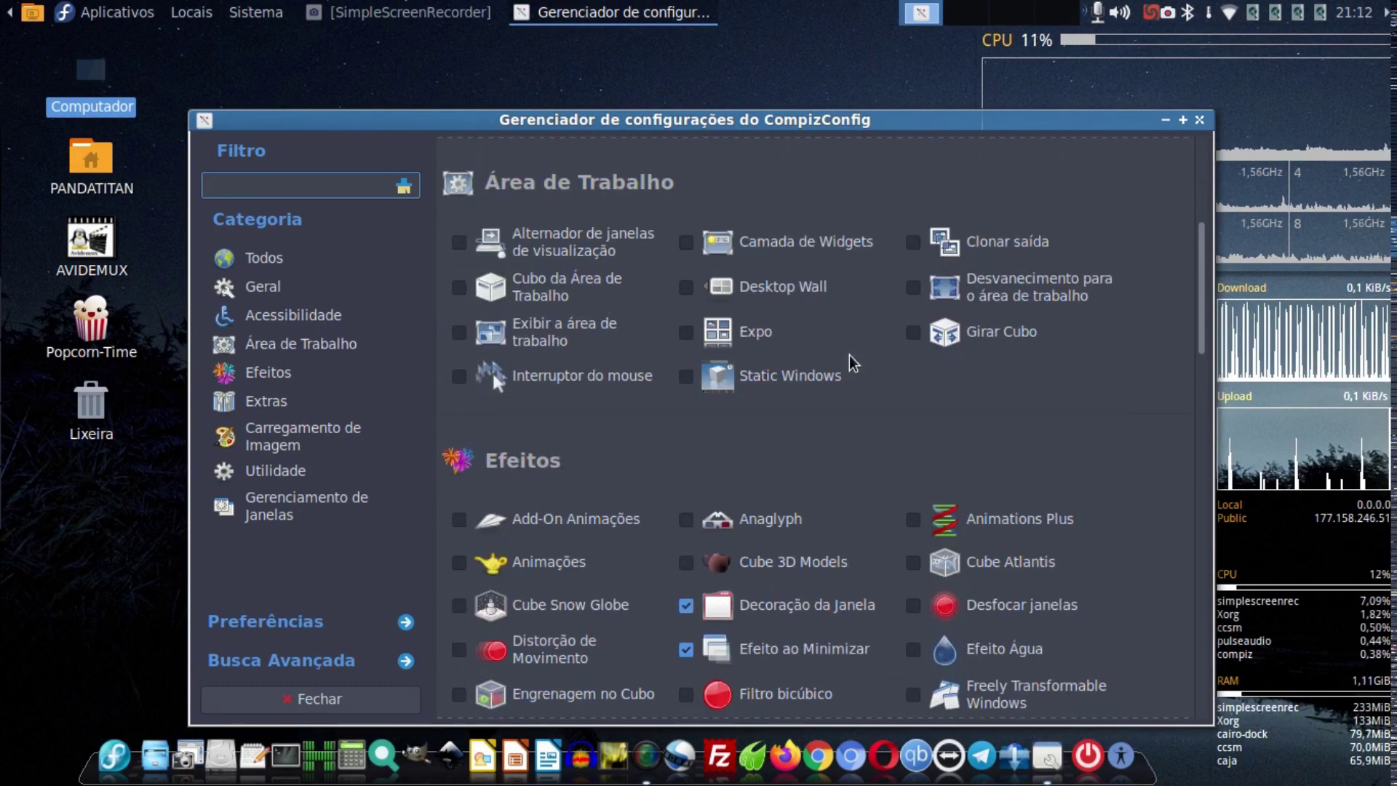
Disable the Decoração da Janela effect to view the window without its title bar, and enable it again.
{"action": "scroll", "coordinate": [853, 364], "scroll_direction": "up", "scroll_amount": 1}
{"action": "scroll", "coordinate": [853, 364], "scroll_direction": "up", "scroll_amount": 2}
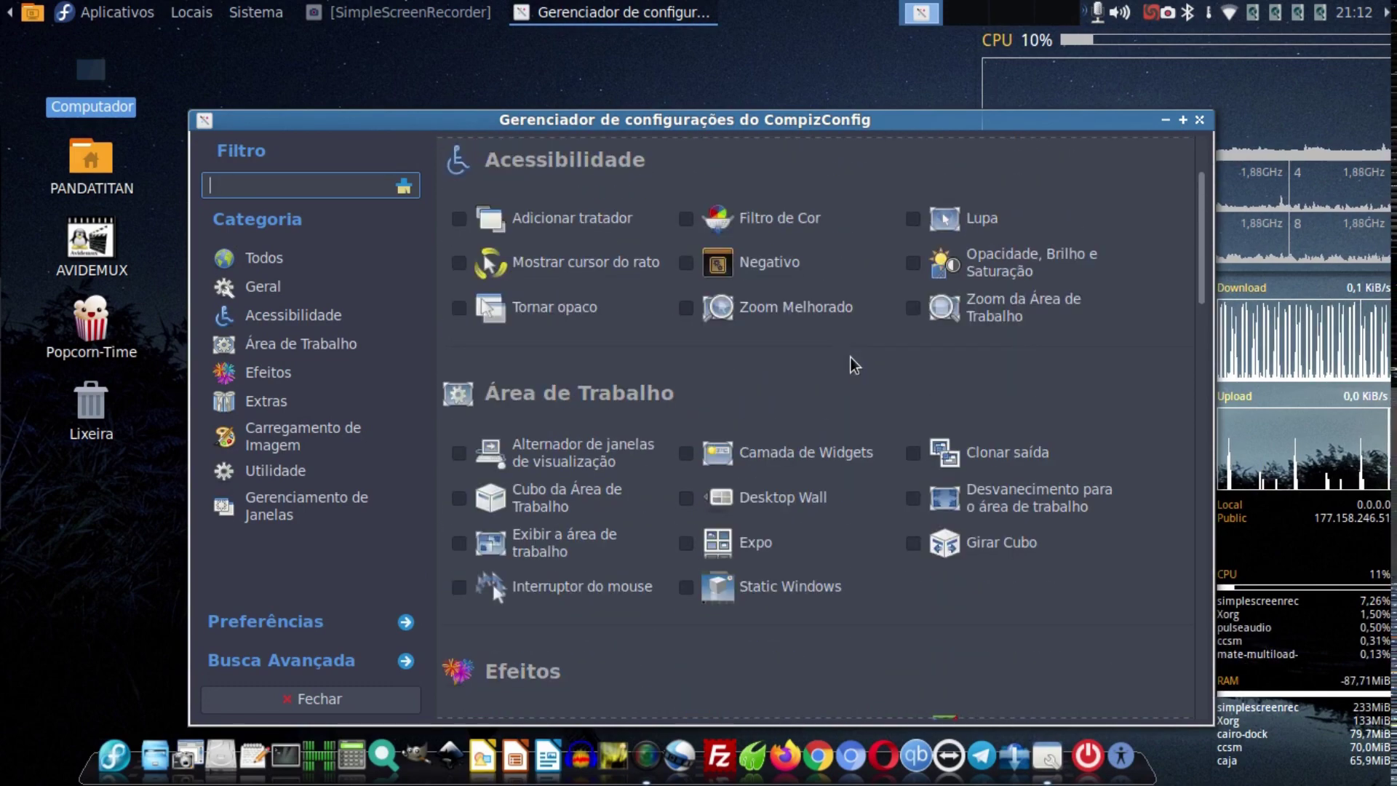
{"action": "scroll", "coordinate": [853, 363], "scroll_direction": "down", "scroll_amount": 5}
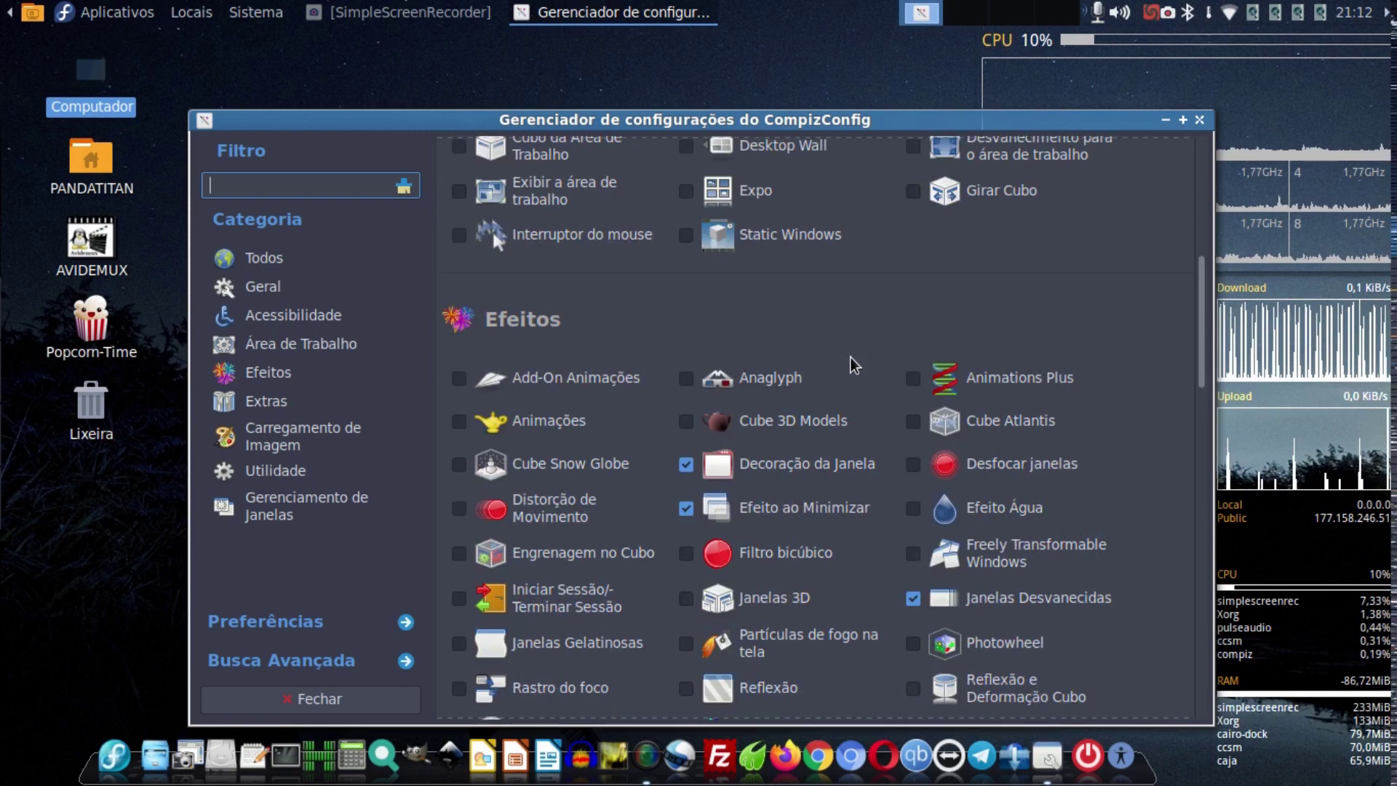
{"action": "left_click", "coordinate": [786, 473]}
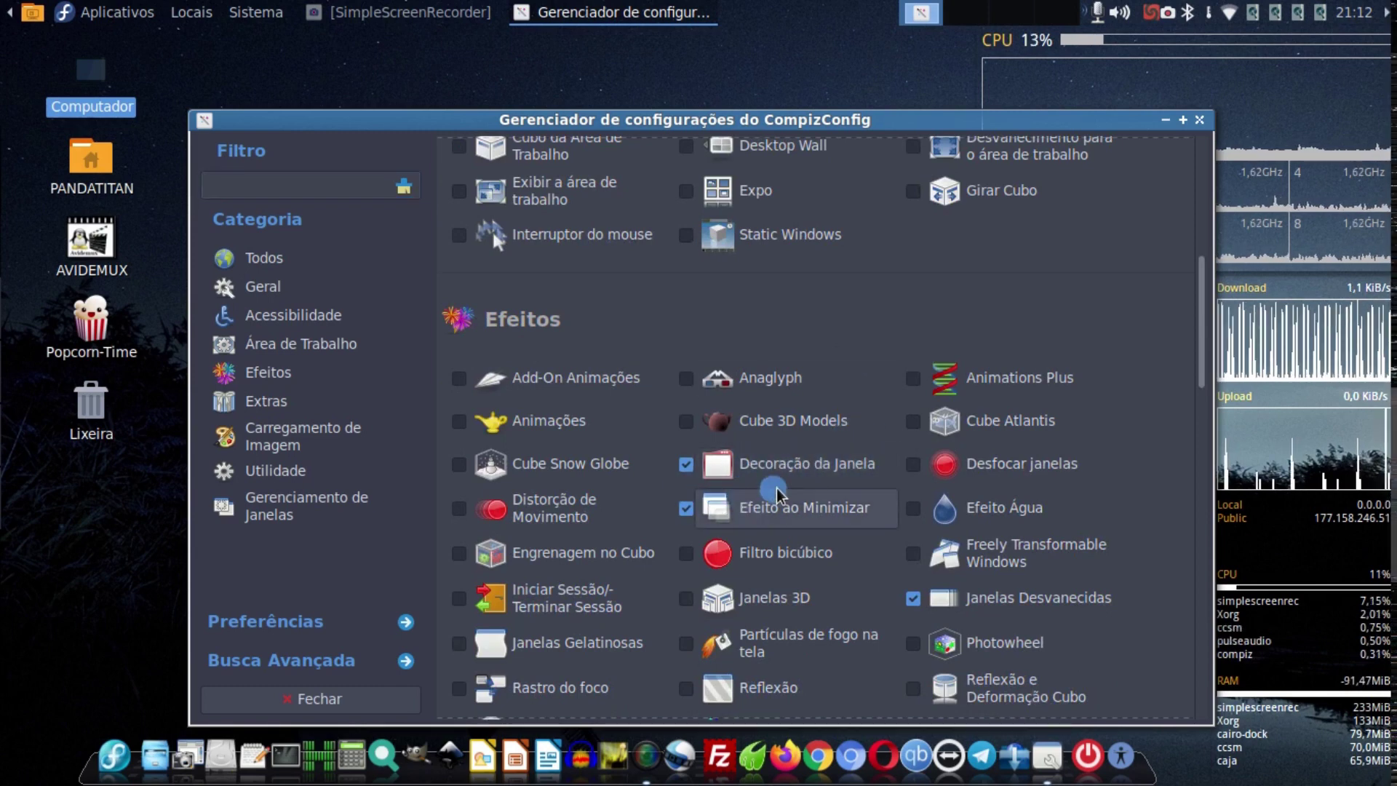
{"action": "left_click", "coordinate": [686, 465]}
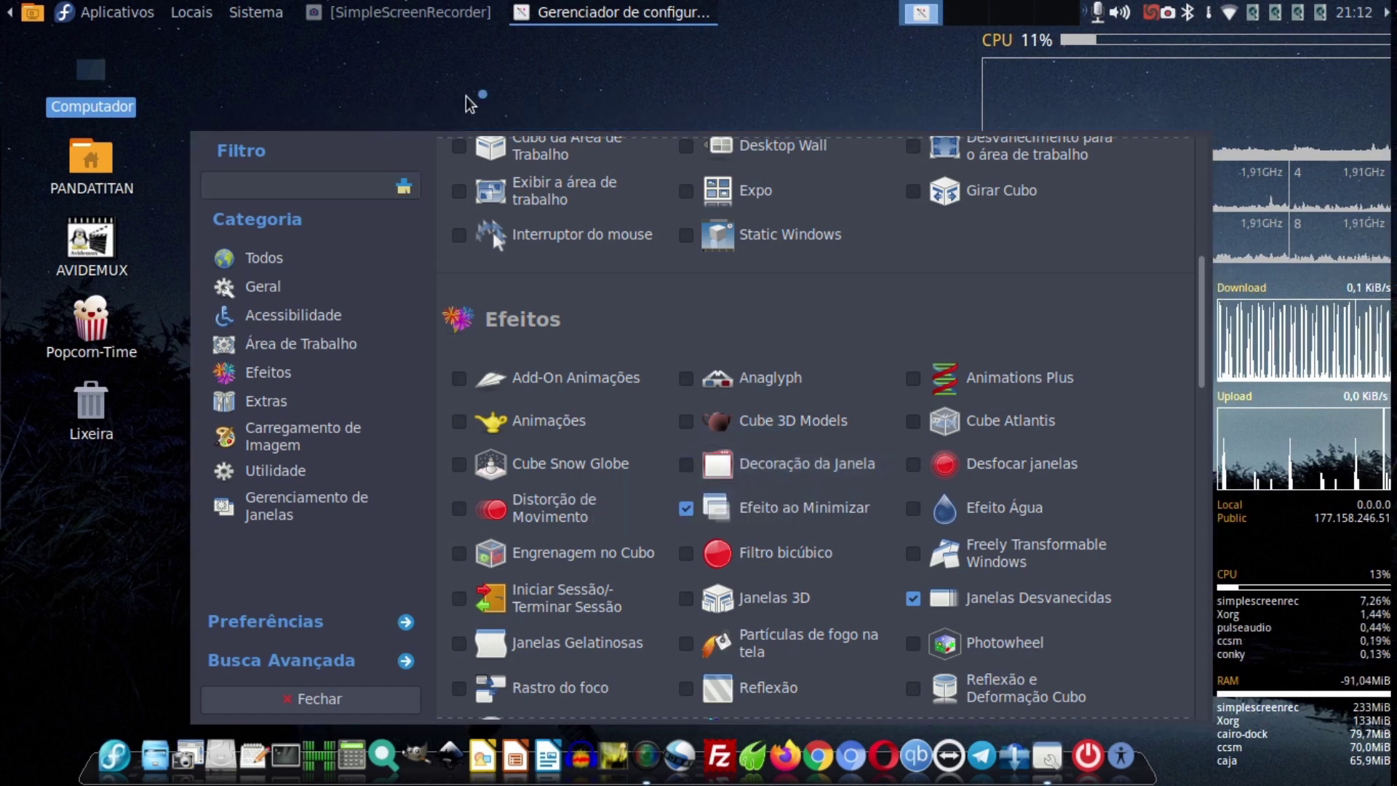
{"action": "left_click", "coordinate": [213, 135]}
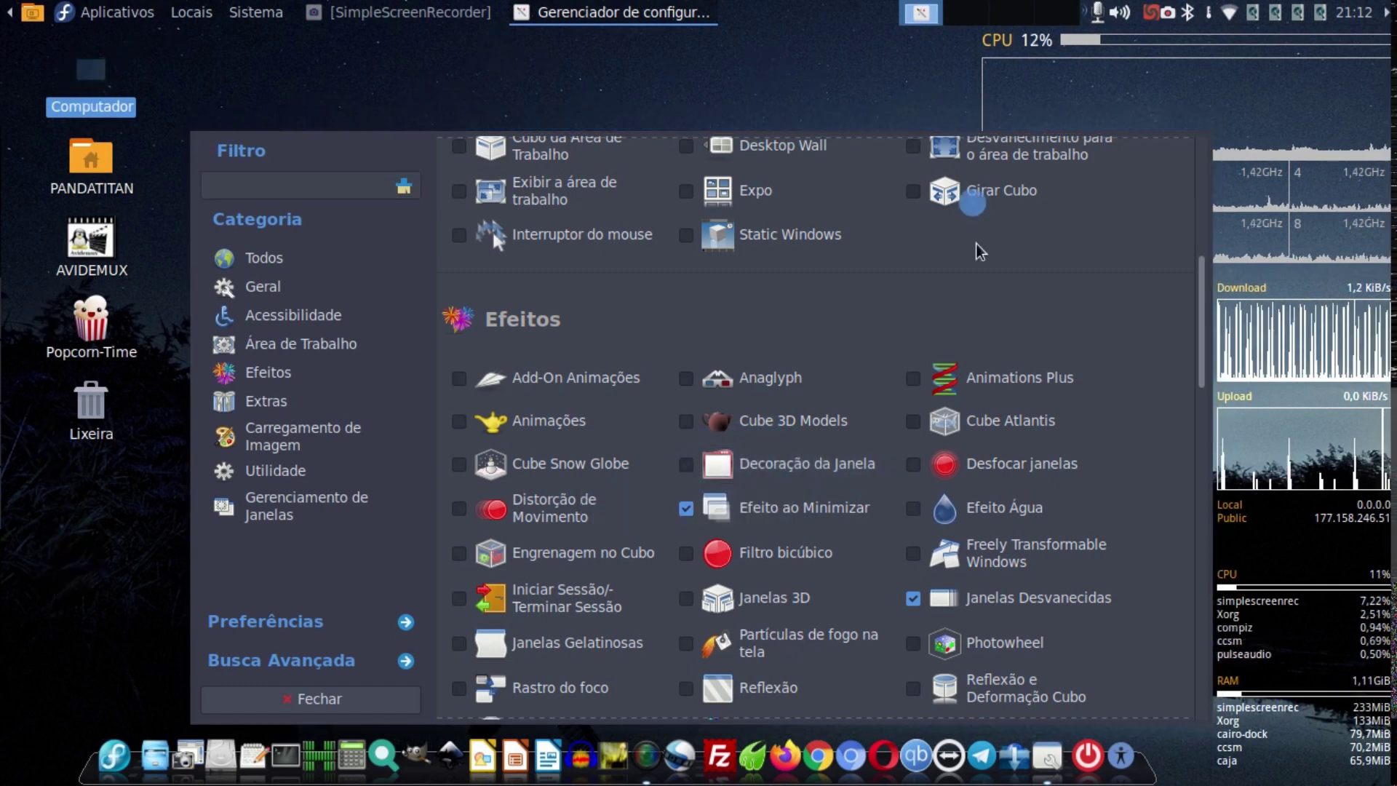
{"action": "left_click", "coordinate": [685, 464]}
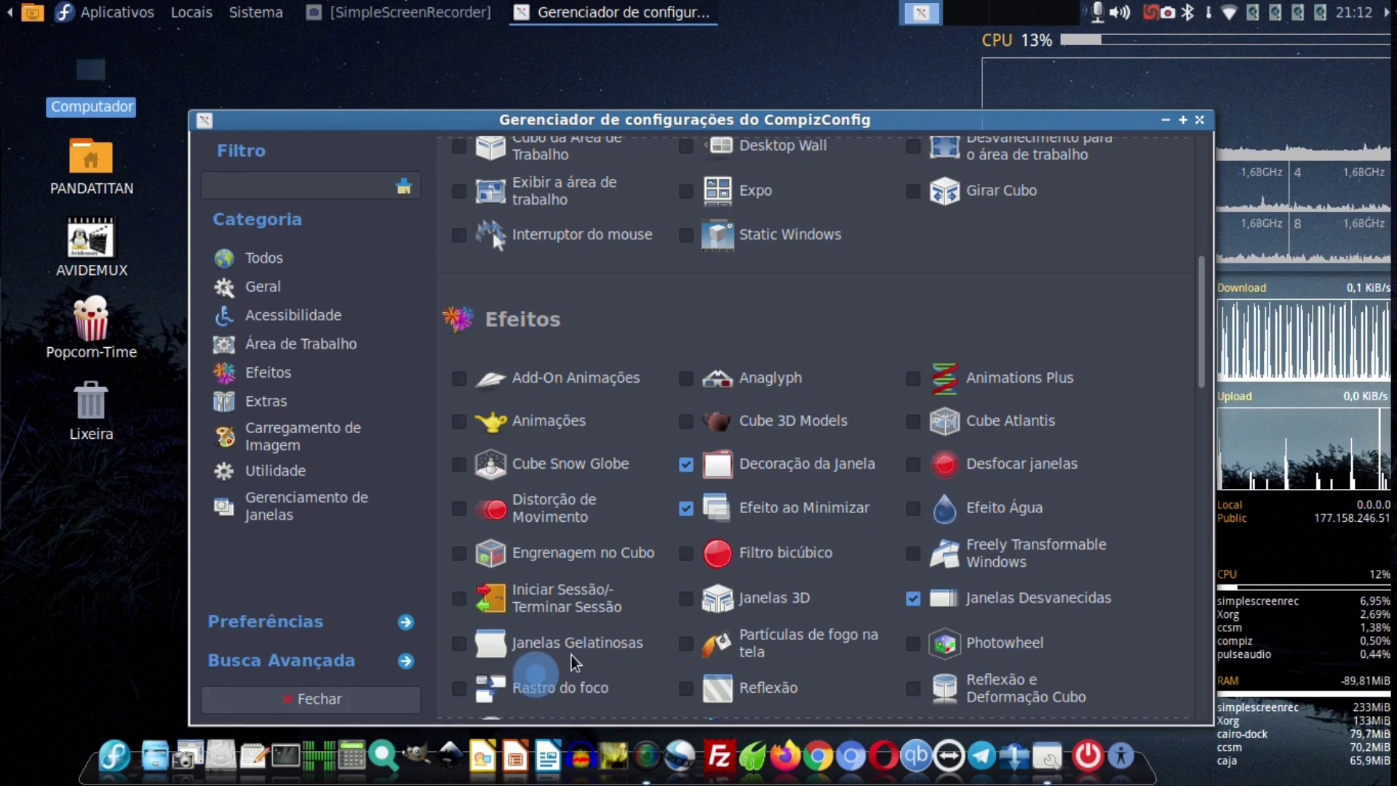
Examine the Comando entry emerald --replace in the Decoração da Janela settings, and close the CompizConfig settings manager.
{"action": "left_click", "coordinate": [814, 465]}
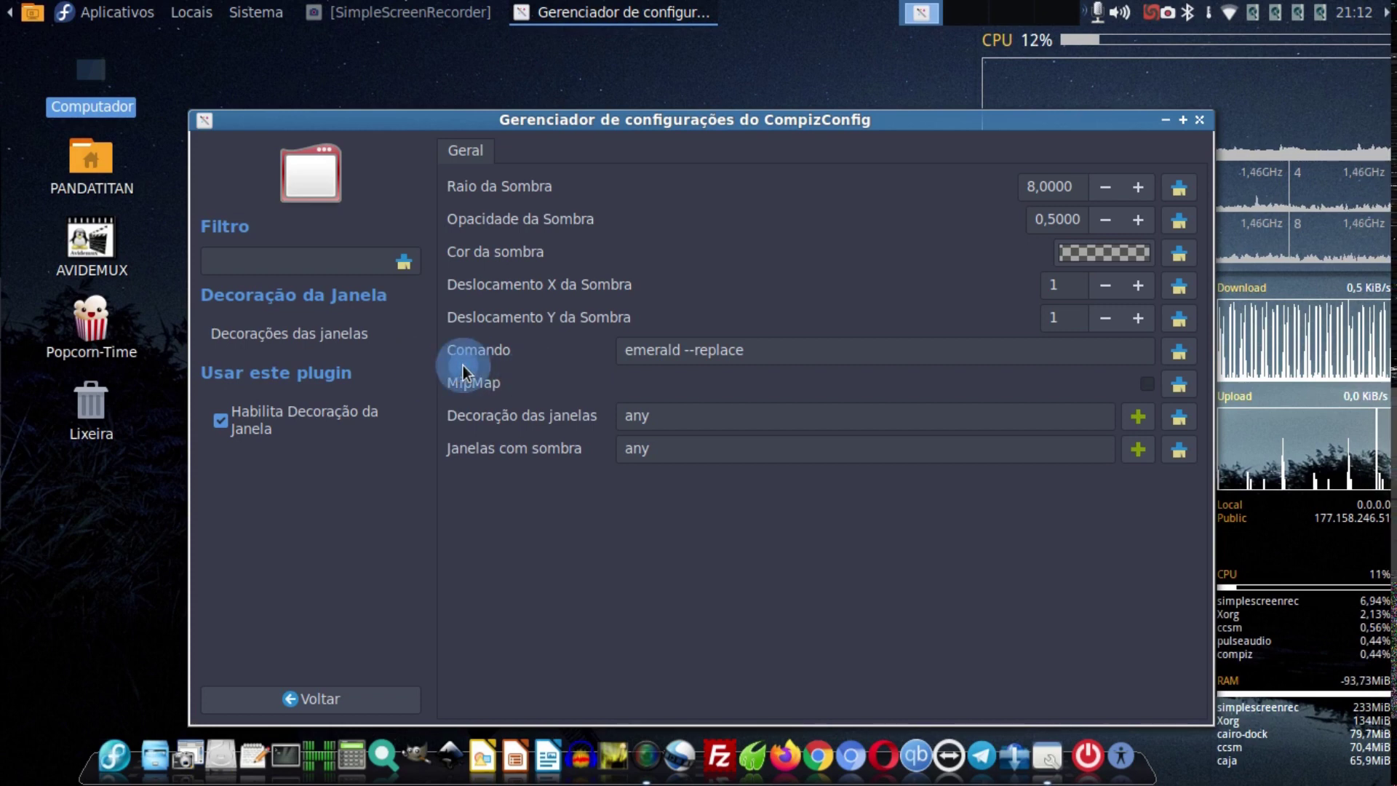
{"action": "left_click", "coordinate": [779, 351]}
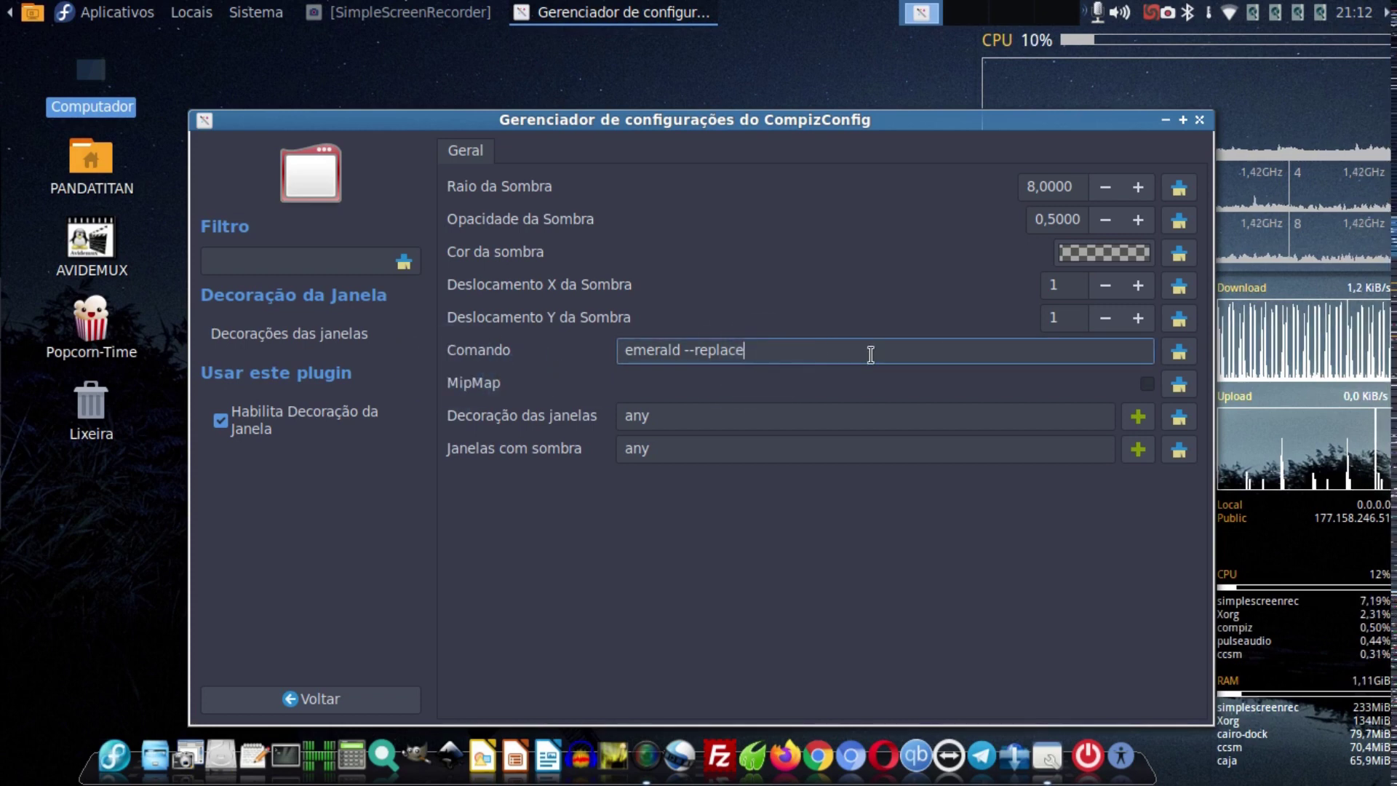
{"action": "left_click", "coordinate": [728, 384]}
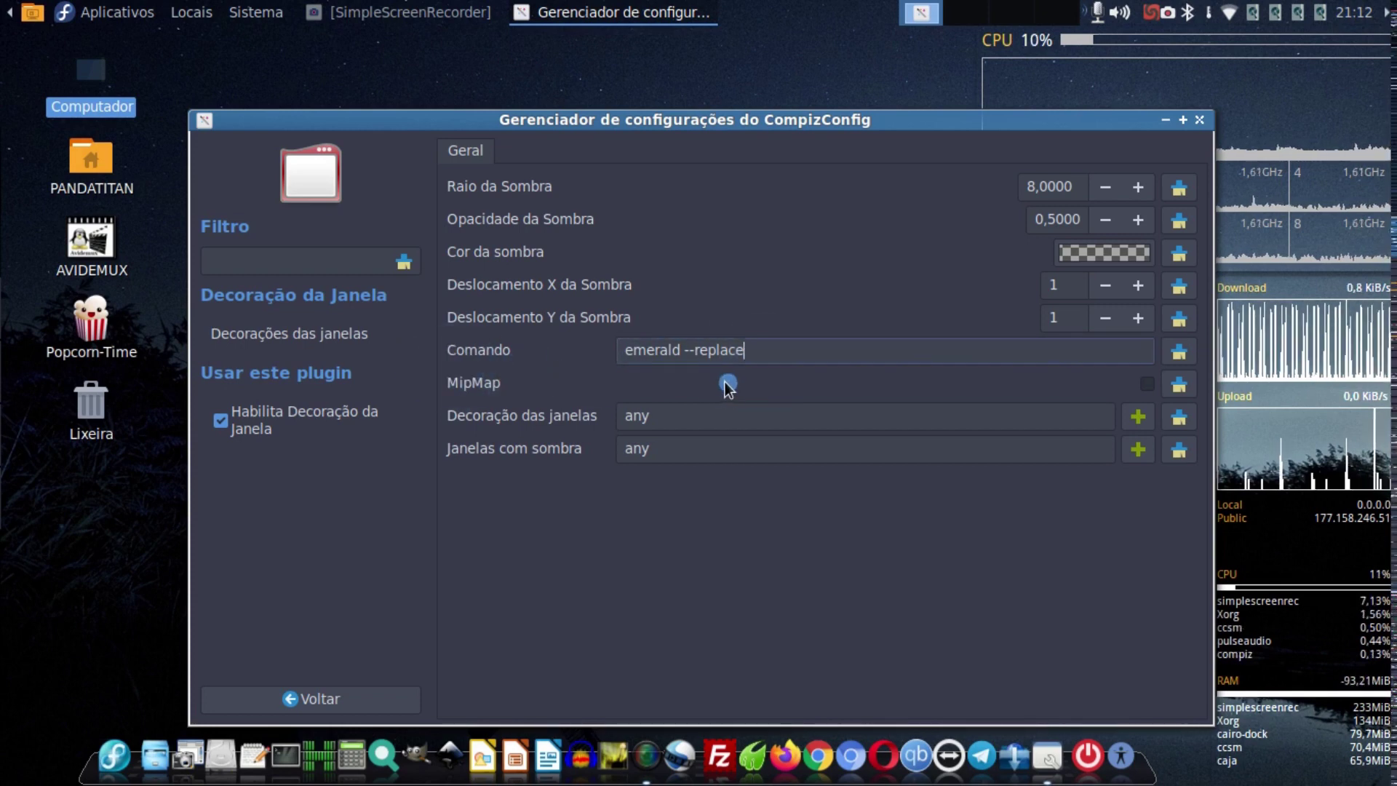
{"action": "left_click", "coordinate": [666, 390]}
{"action": "left_click", "coordinate": [640, 386]}
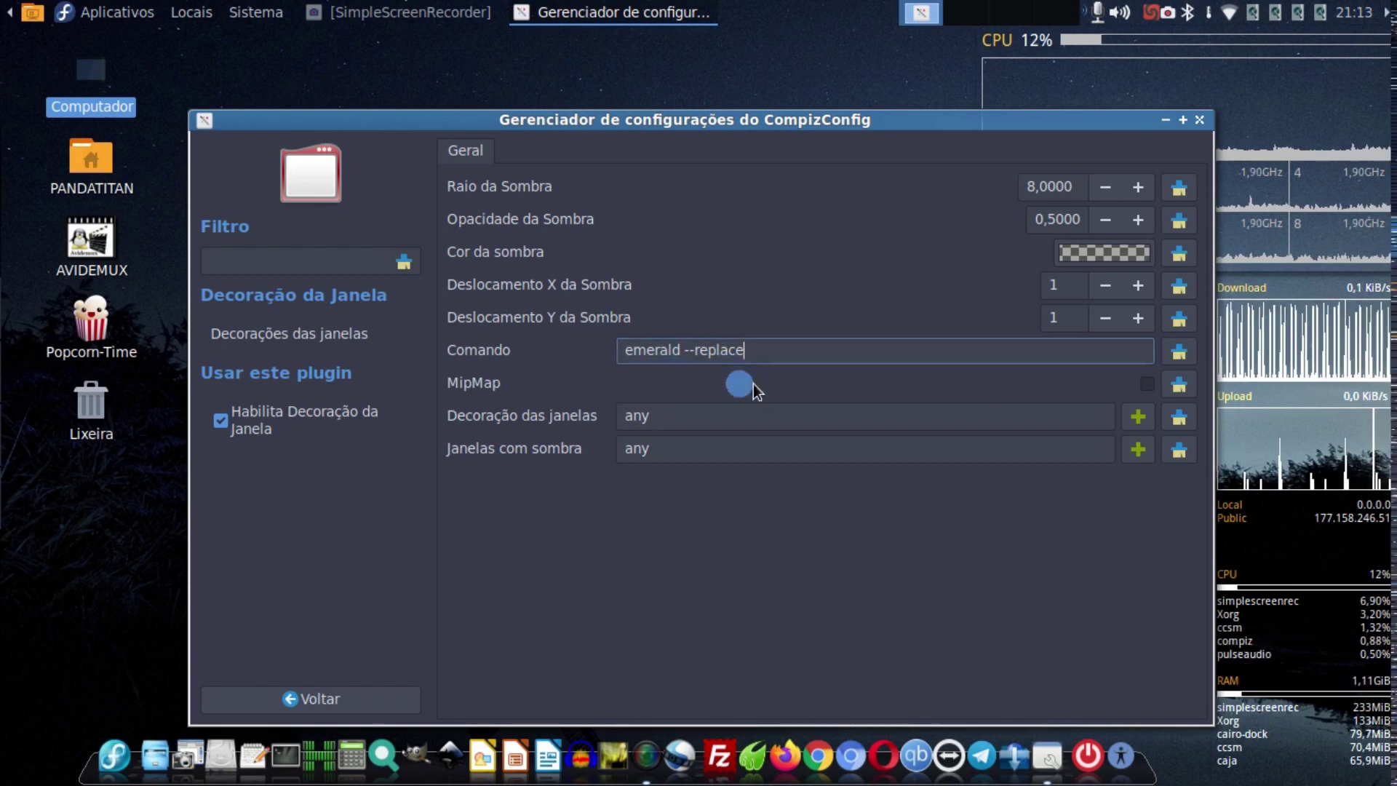
{"action": "left_click", "coordinate": [810, 386]}
{"action": "left_click", "coordinate": [640, 382]}
{"action": "left_click", "coordinate": [727, 382]}
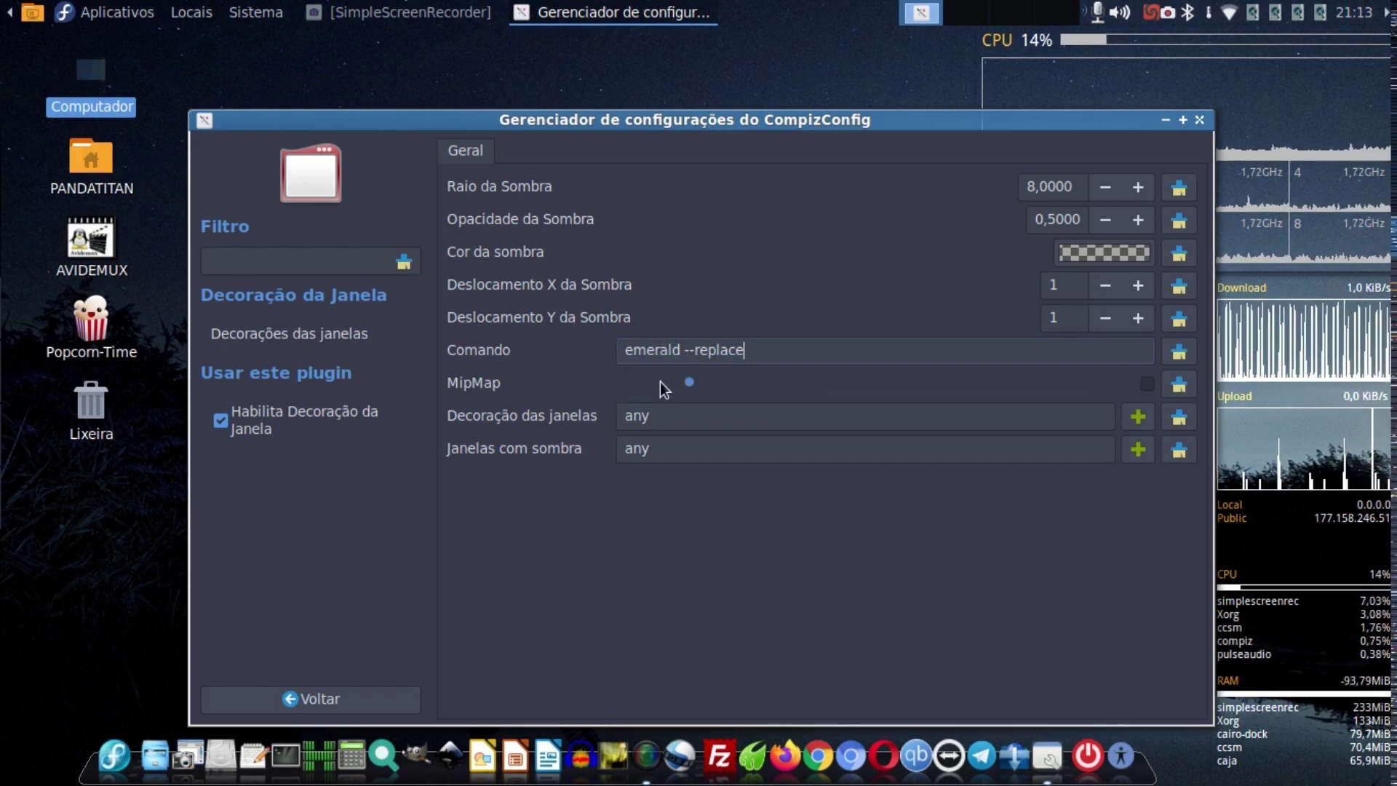
{"action": "left_click", "coordinate": [703, 382]}
{"action": "left_click", "coordinate": [726, 382]}
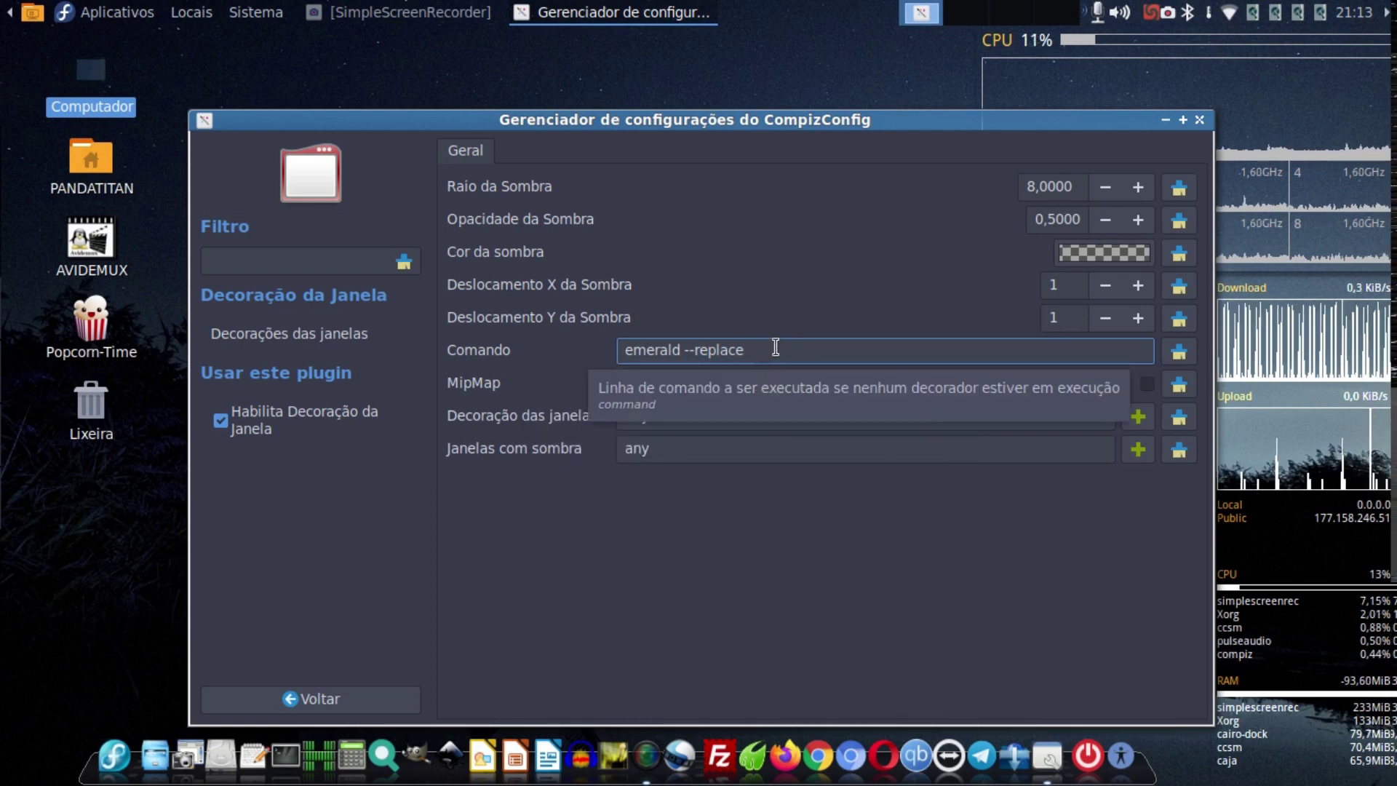
{"action": "left_click_drag", "start_coordinate": [775, 348], "coordinate": [653, 342]}
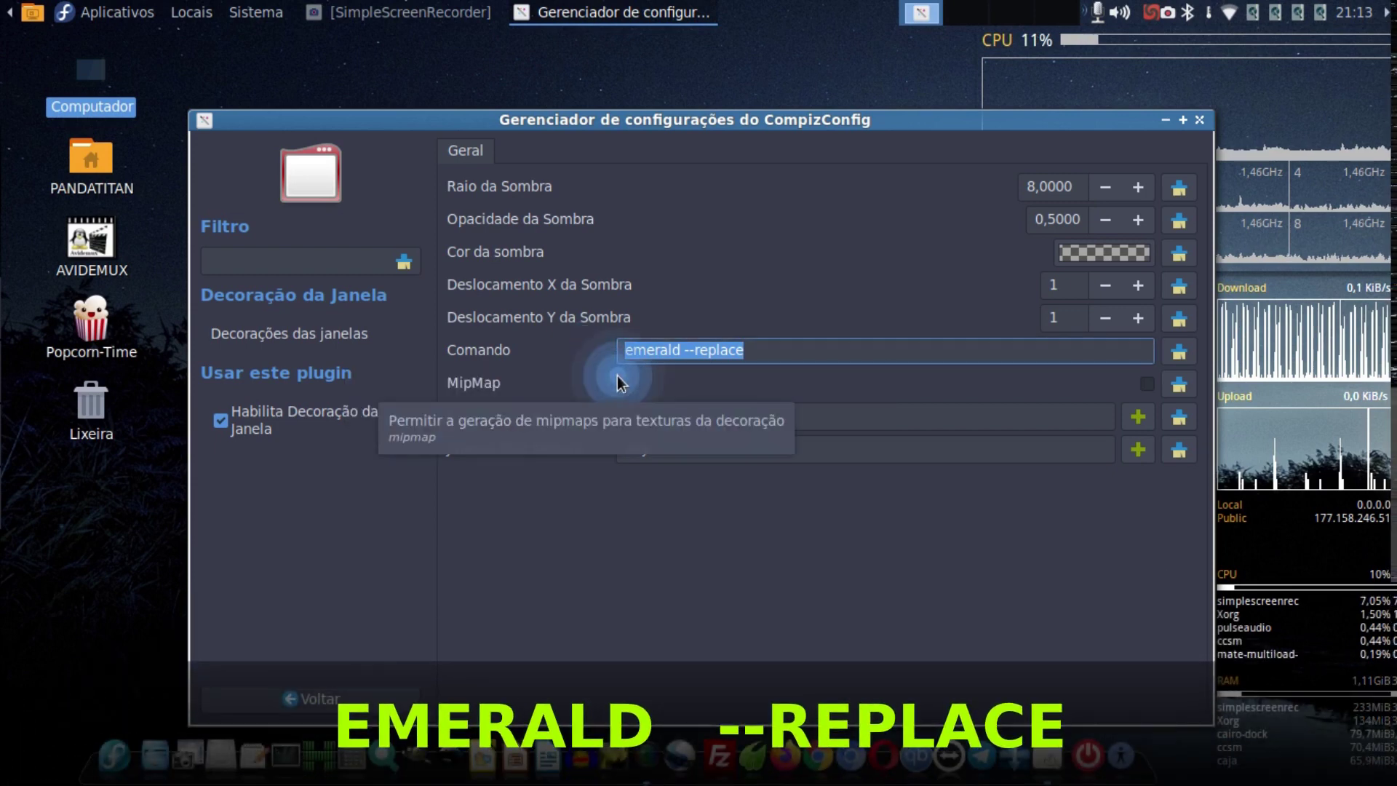
{"action": "left_click", "coordinate": [765, 353]}
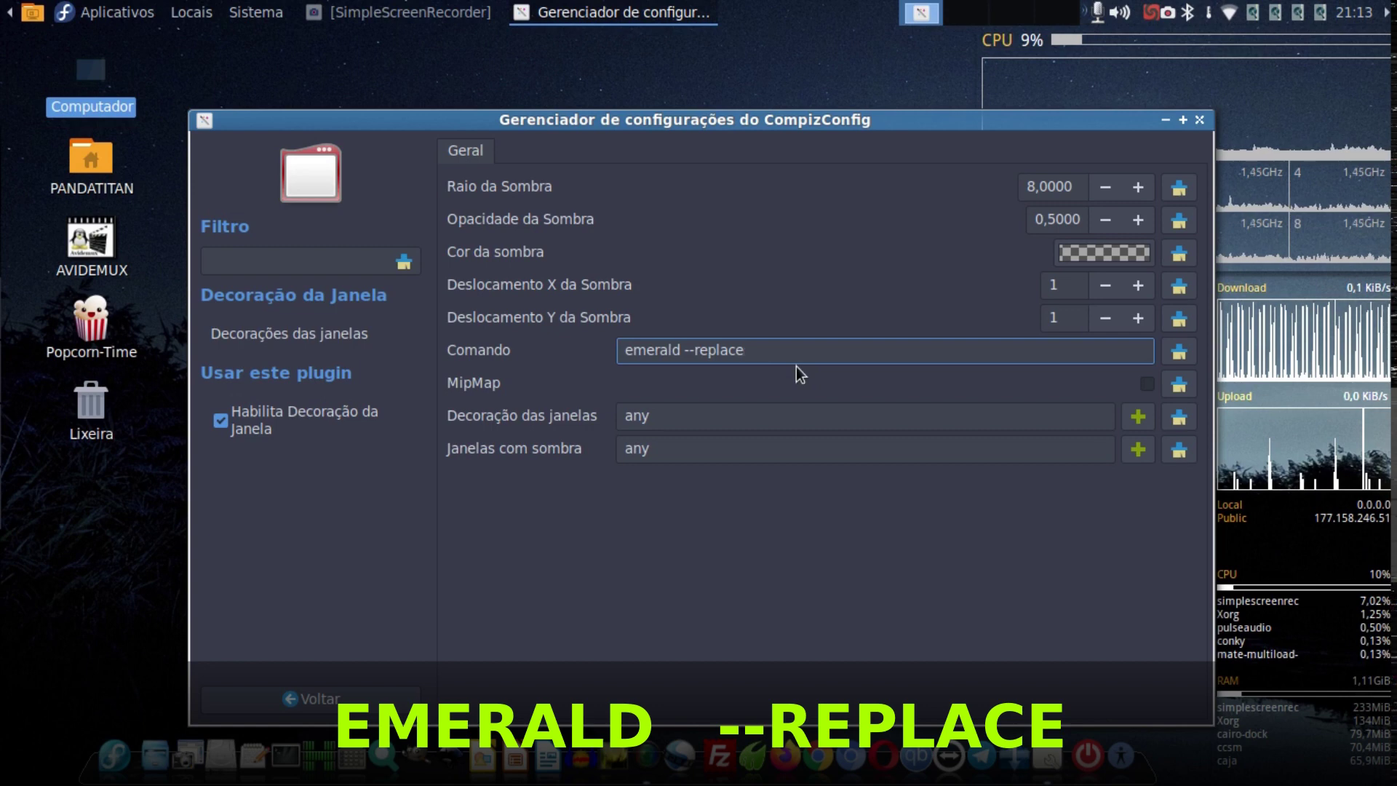
{"action": "left_click", "coordinate": [311, 698]}
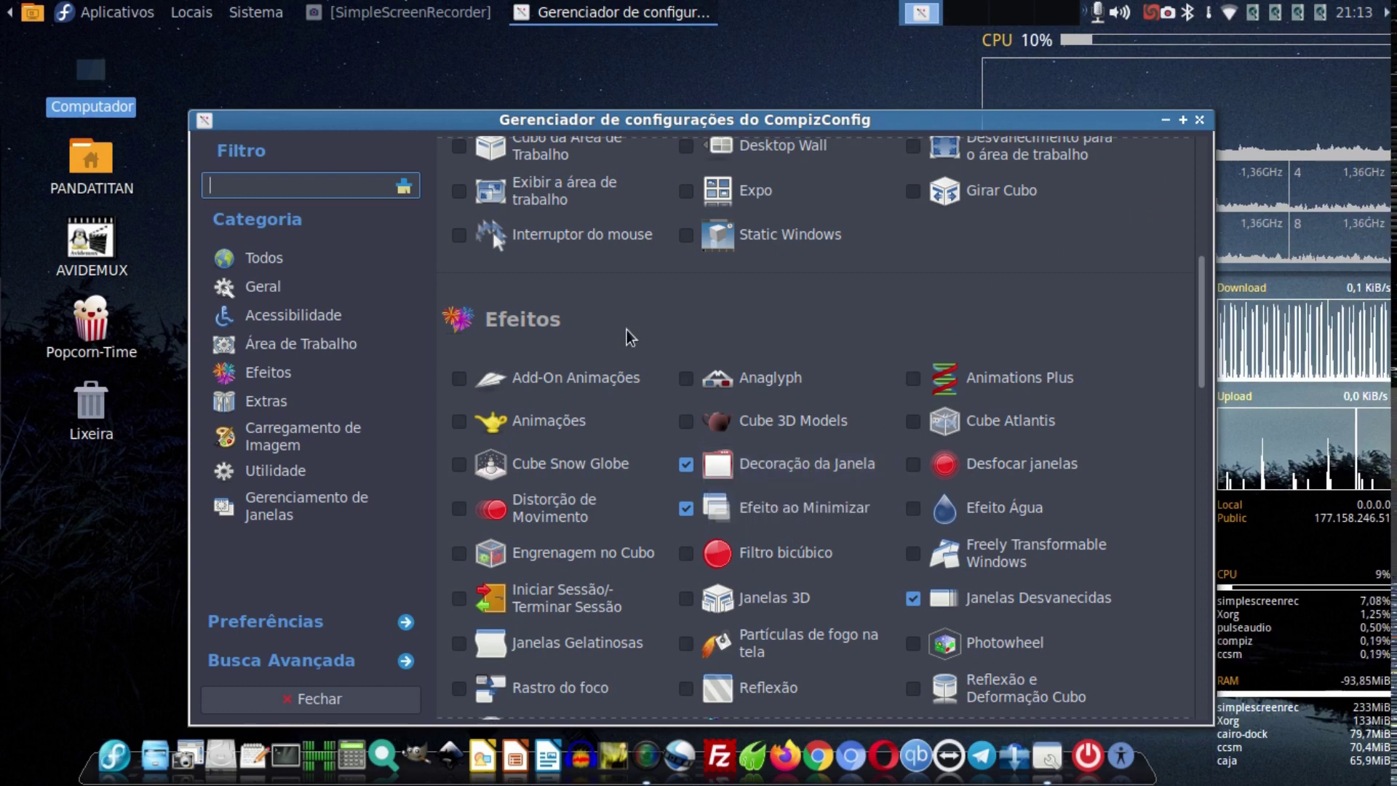
{"action": "left_click", "coordinate": [1199, 120]}
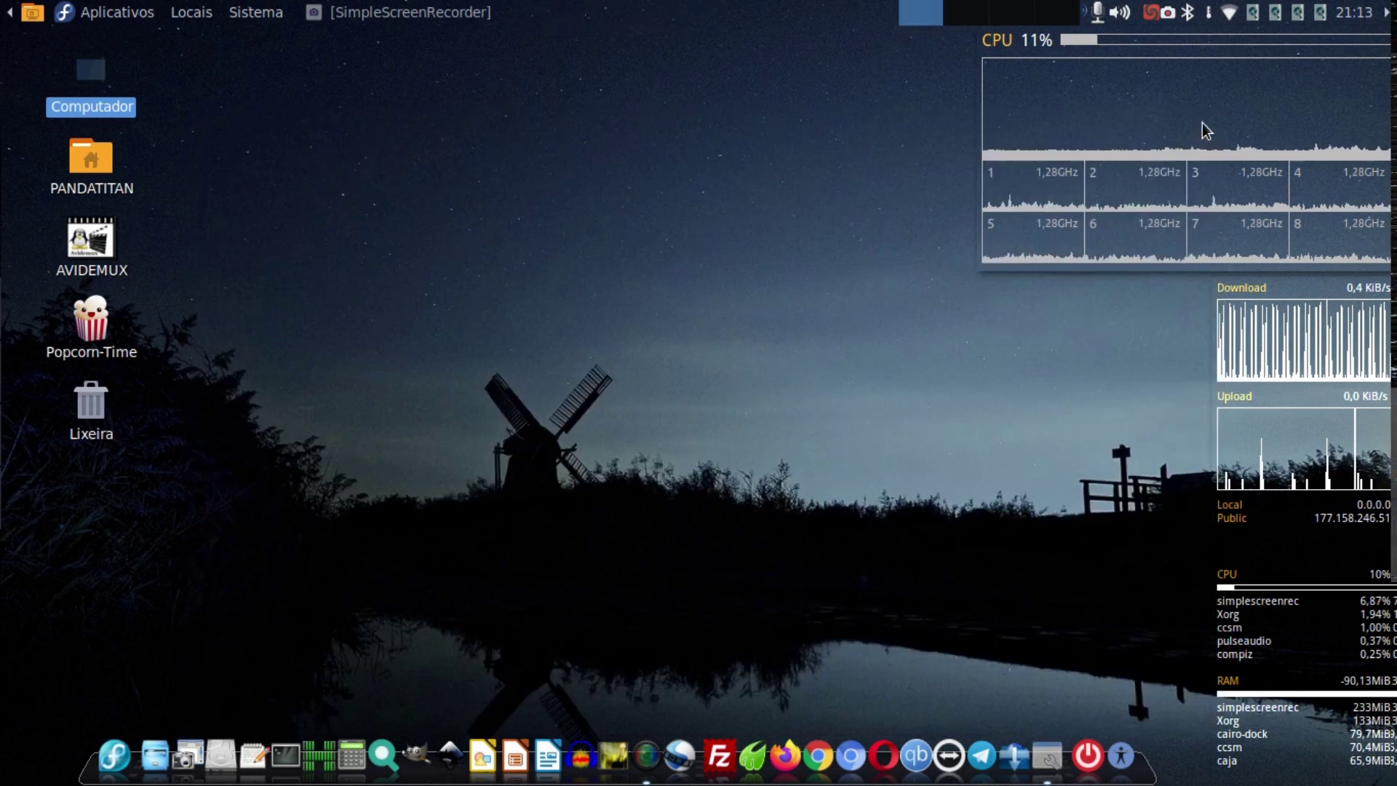
Quit Compiz Fusion Icon and relaunch it from the Acessórios applications.
{"action": "left_click", "coordinate": [1150, 18]}
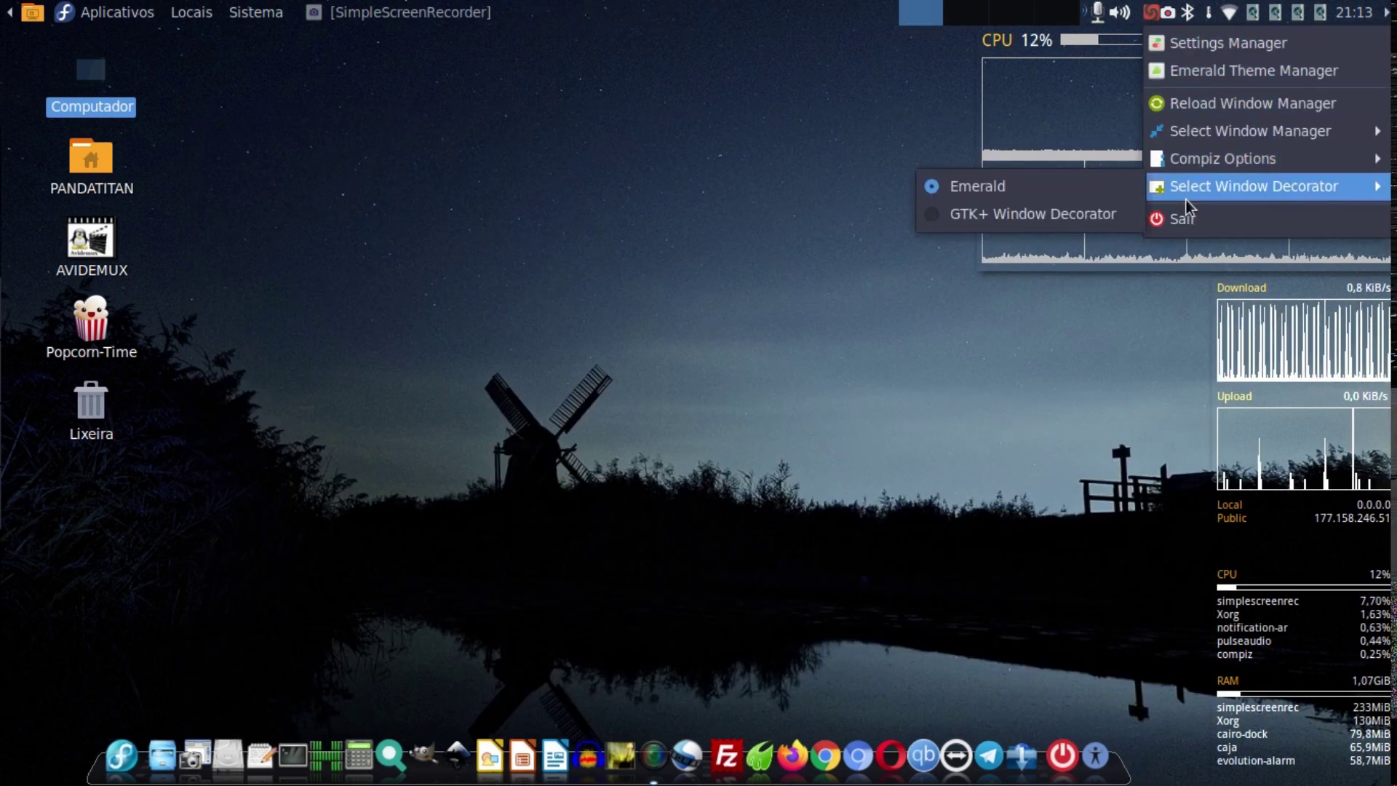
{"action": "left_click", "coordinate": [1184, 221]}
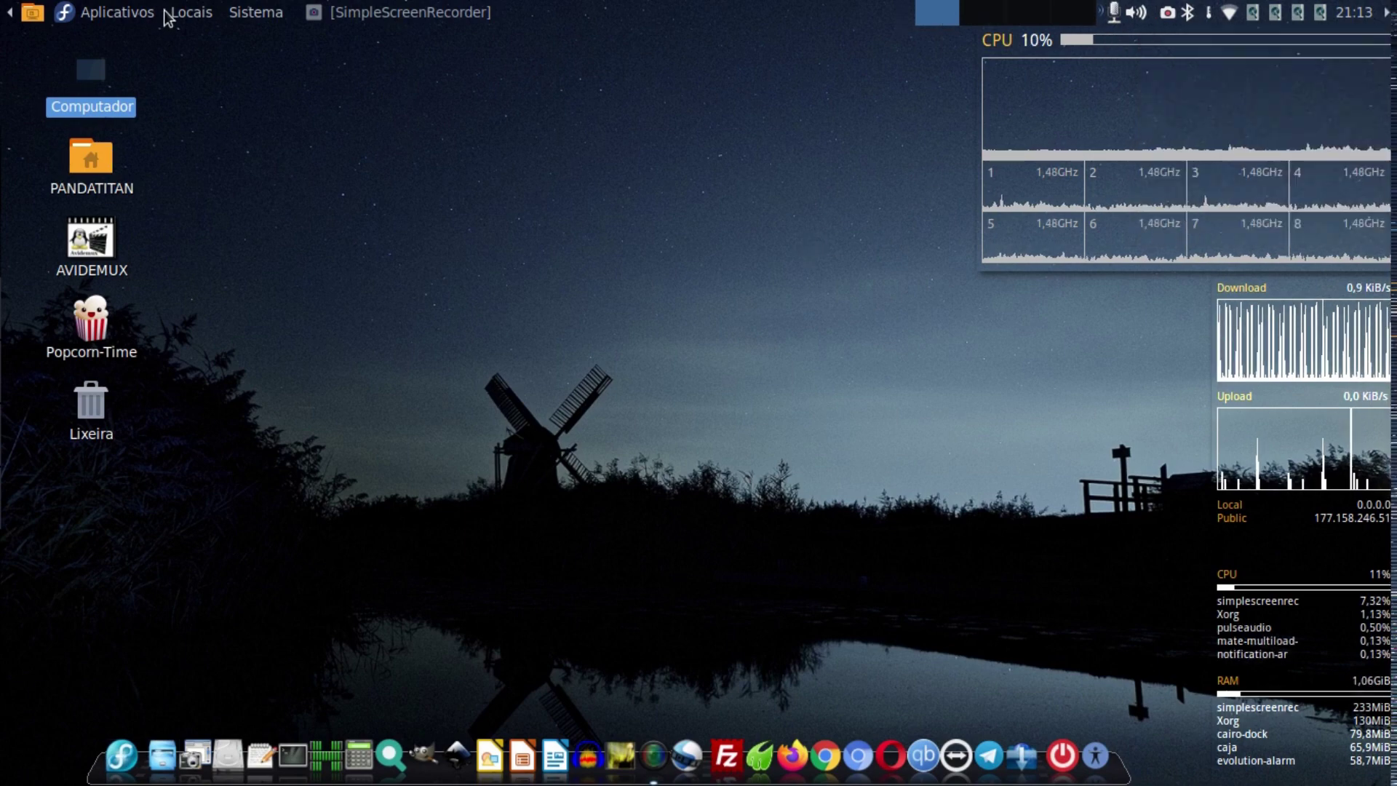
{"action": "left_click", "coordinate": [140, 16]}
{"action": "mouse_move", "coordinate": [183, 75]}
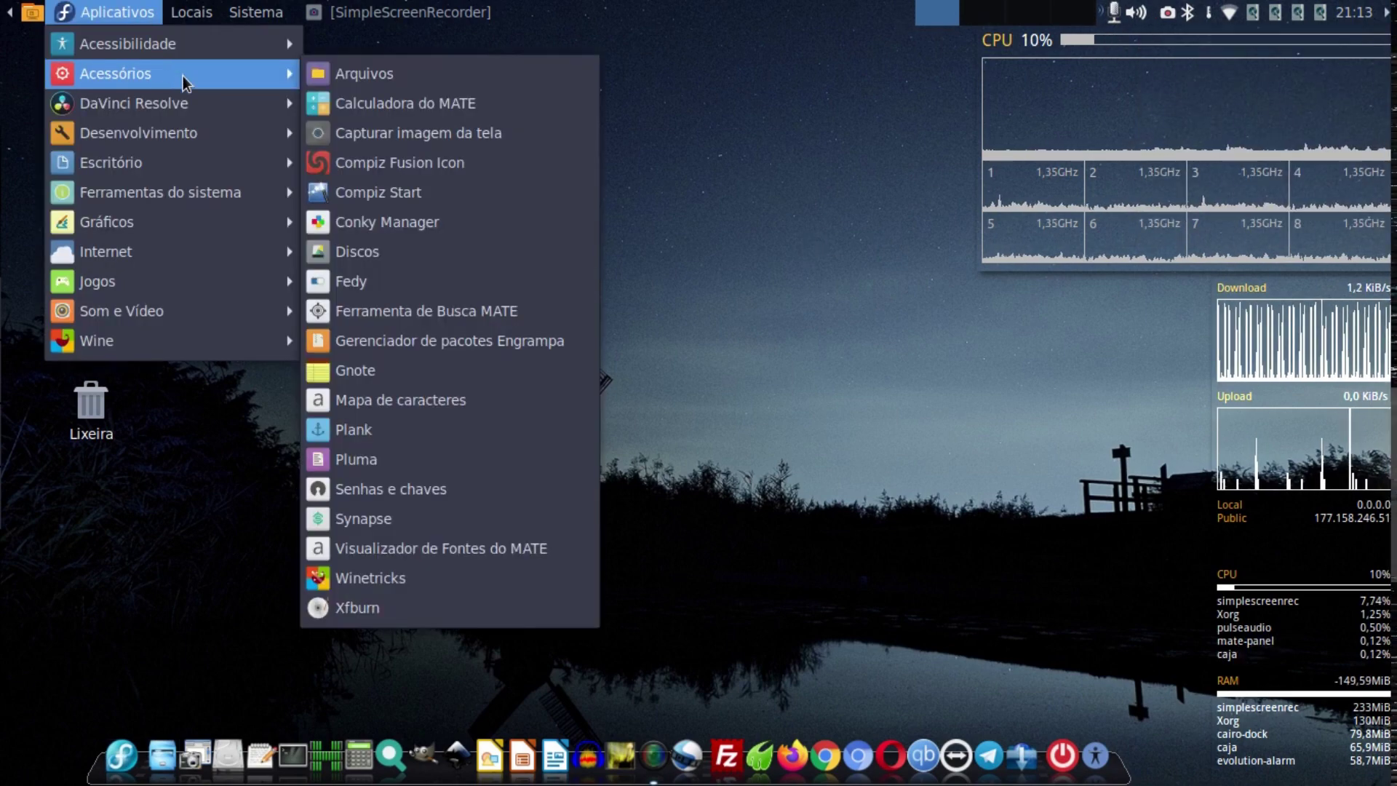
{"action": "left_click", "coordinate": [456, 173]}
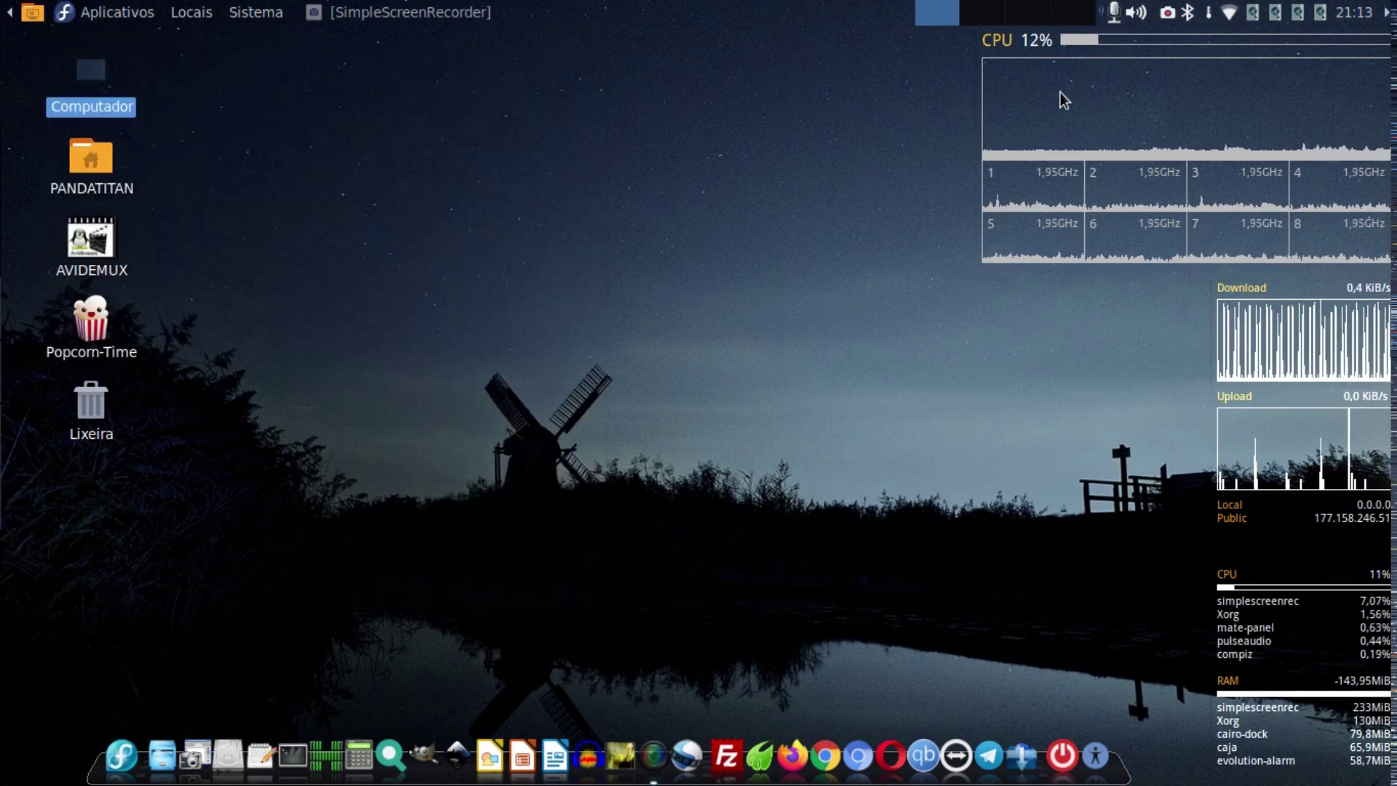
Switch the window manager to Marco in Compiz Fusion Icon and test it by opening, moving and closing the Computador window.
{"action": "left_click", "coordinate": [1150, 13]}
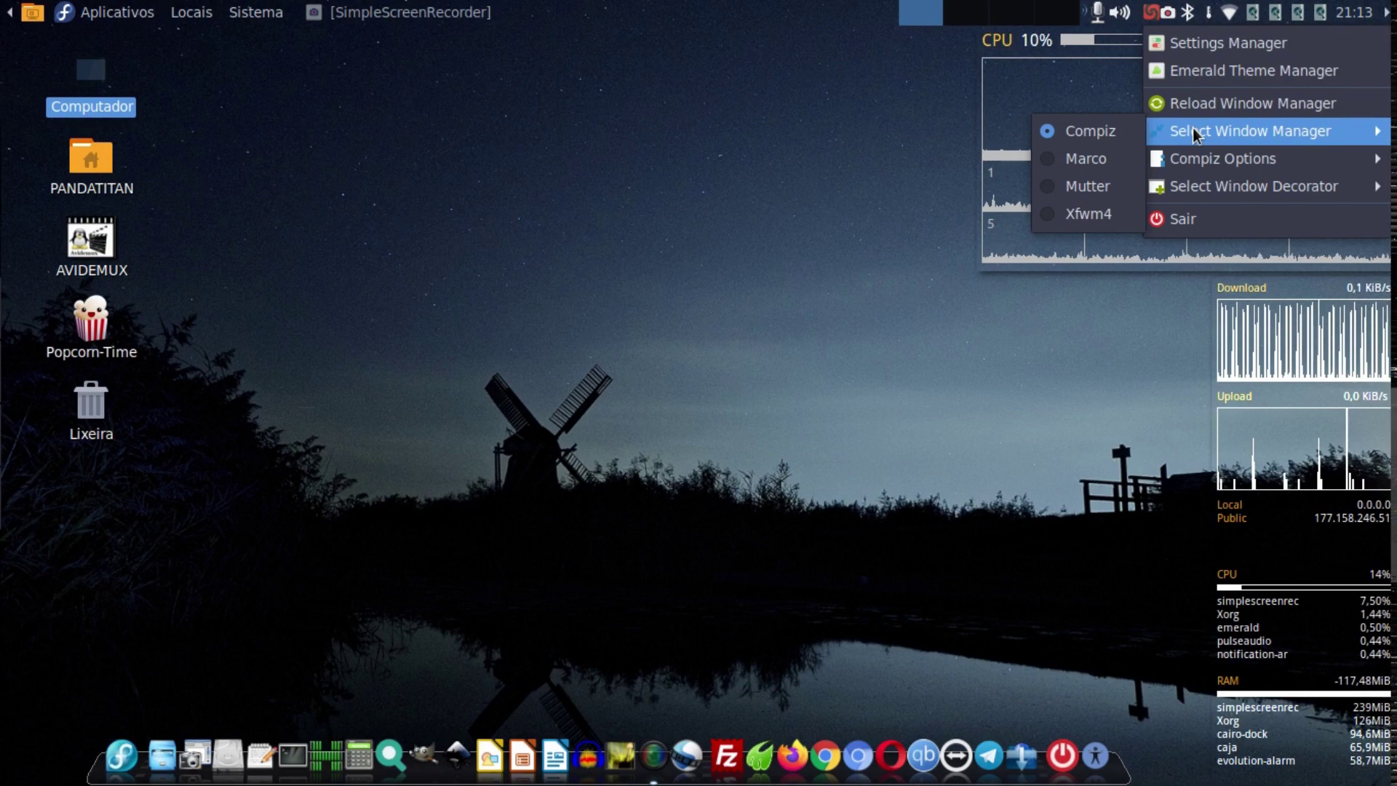
{"action": "left_click", "coordinate": [1128, 157]}
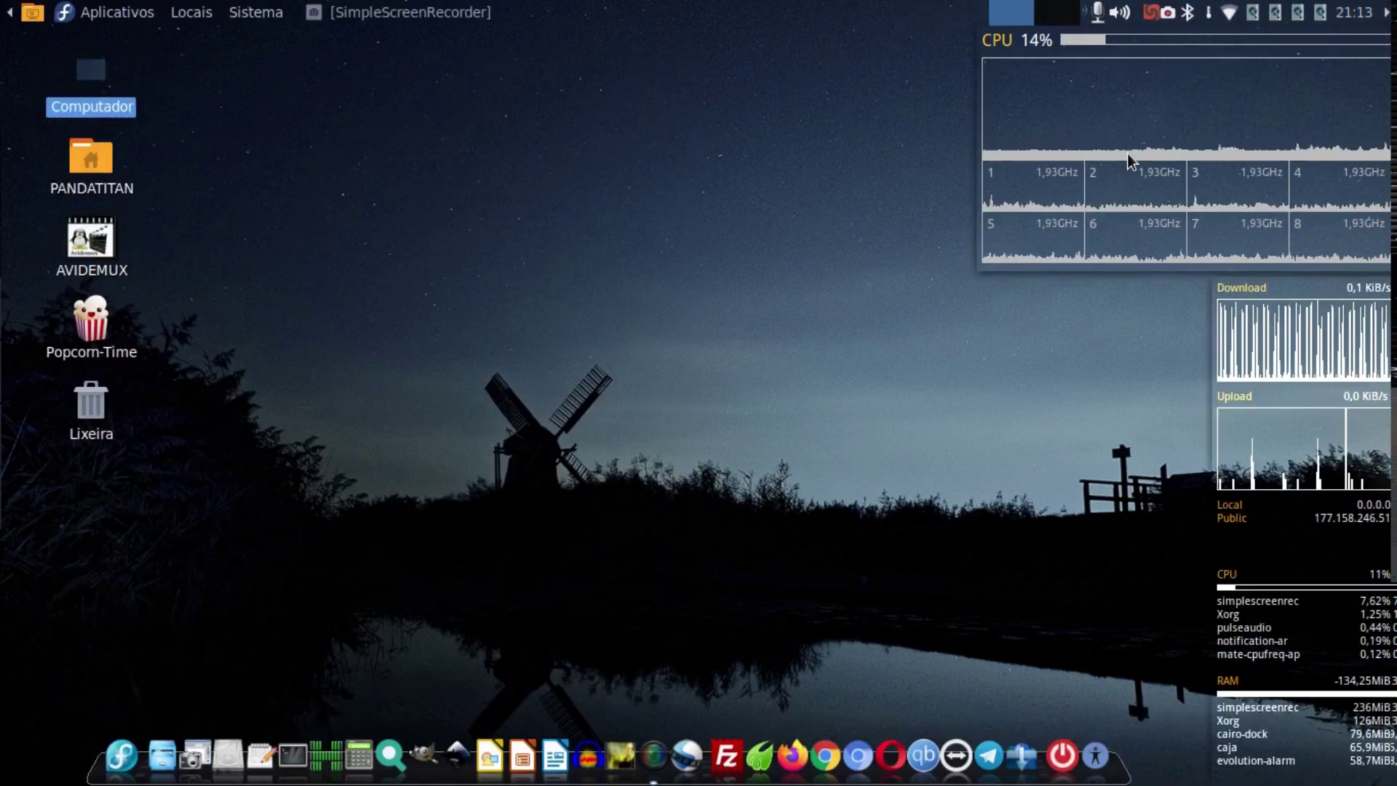
{"action": "double_click", "coordinate": [102, 99]}
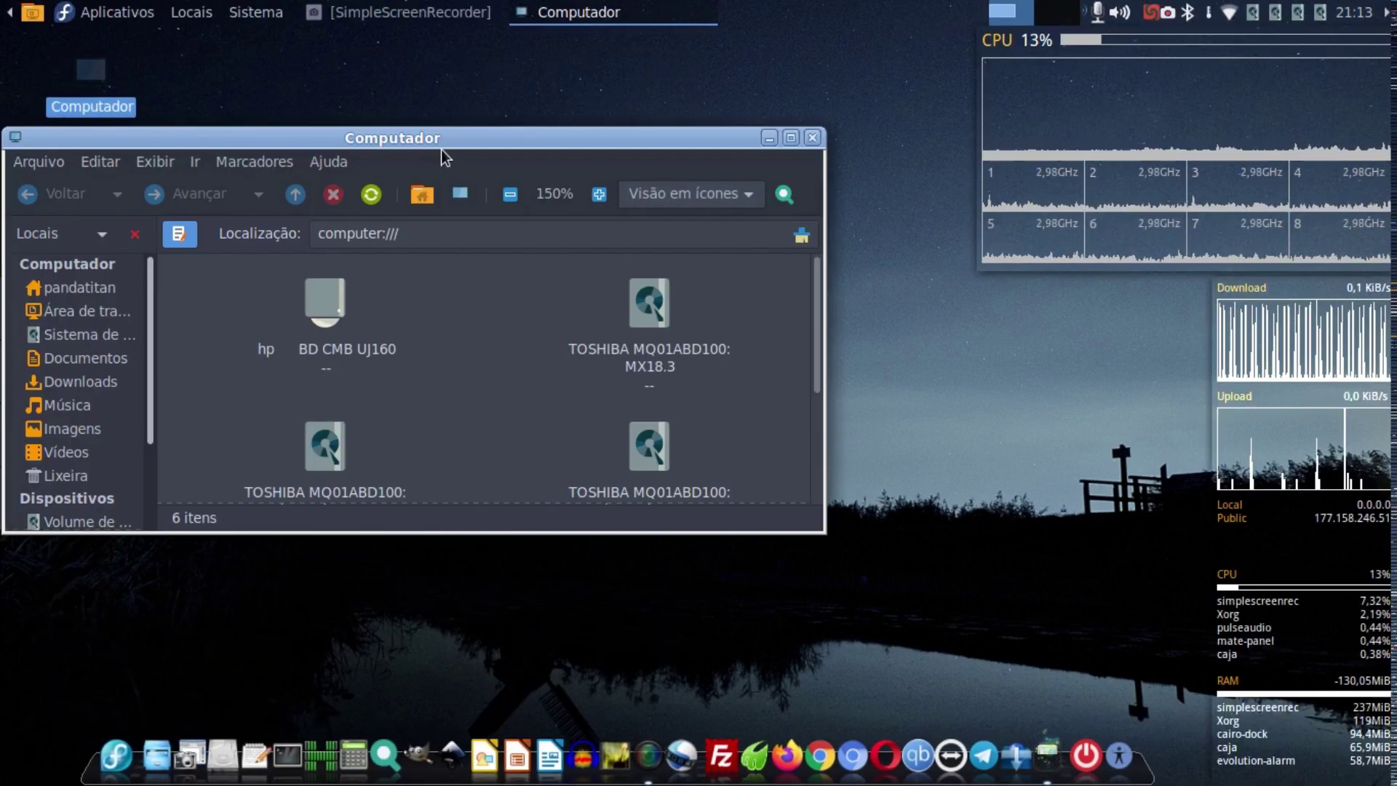
{"action": "left_click_drag", "start_coordinate": [451, 149], "coordinate": [723, 189]}
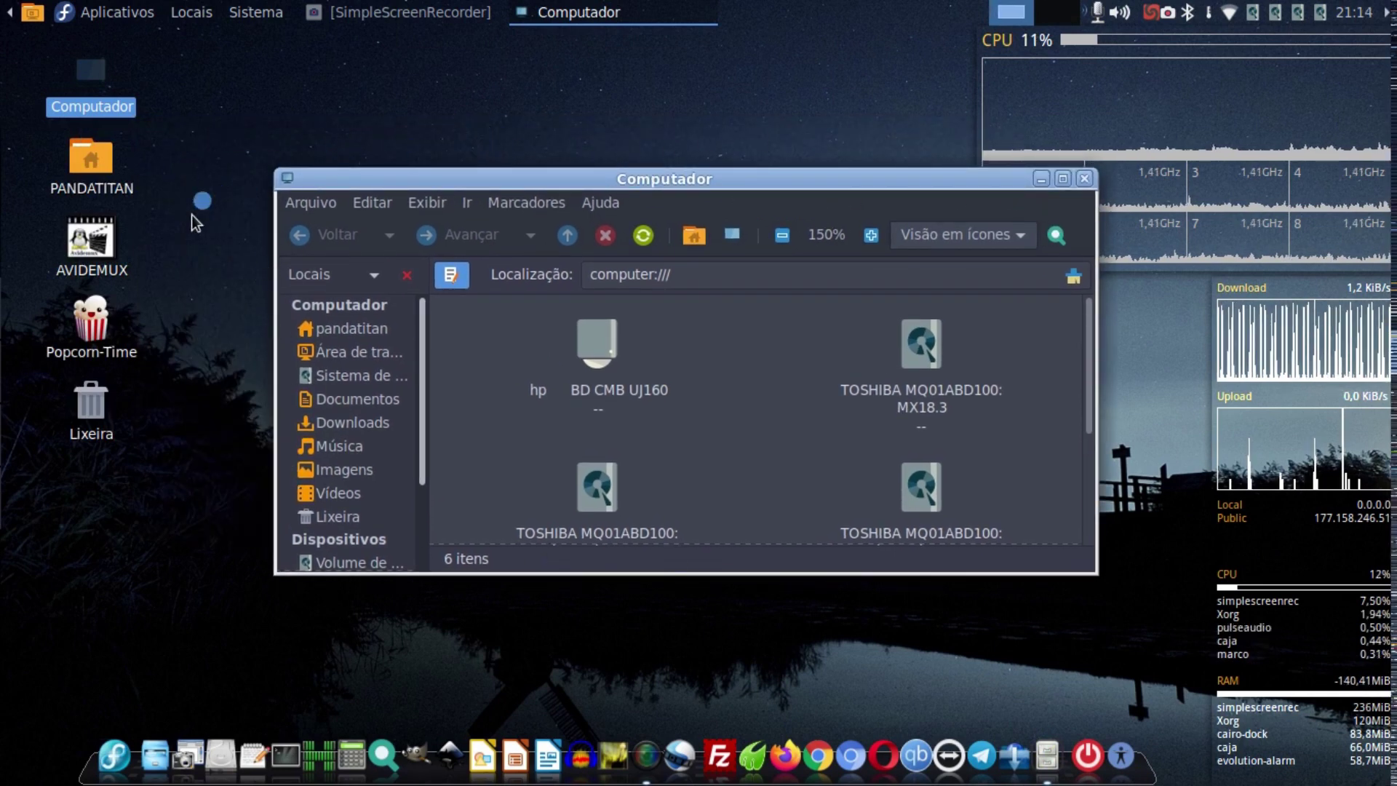
{"action": "left_click", "coordinate": [1084, 179]}
Quit Compiz Fusion Icon and launch Compiz Start from the Acessórios applications.
{"action": "left_click", "coordinate": [1152, 13]}
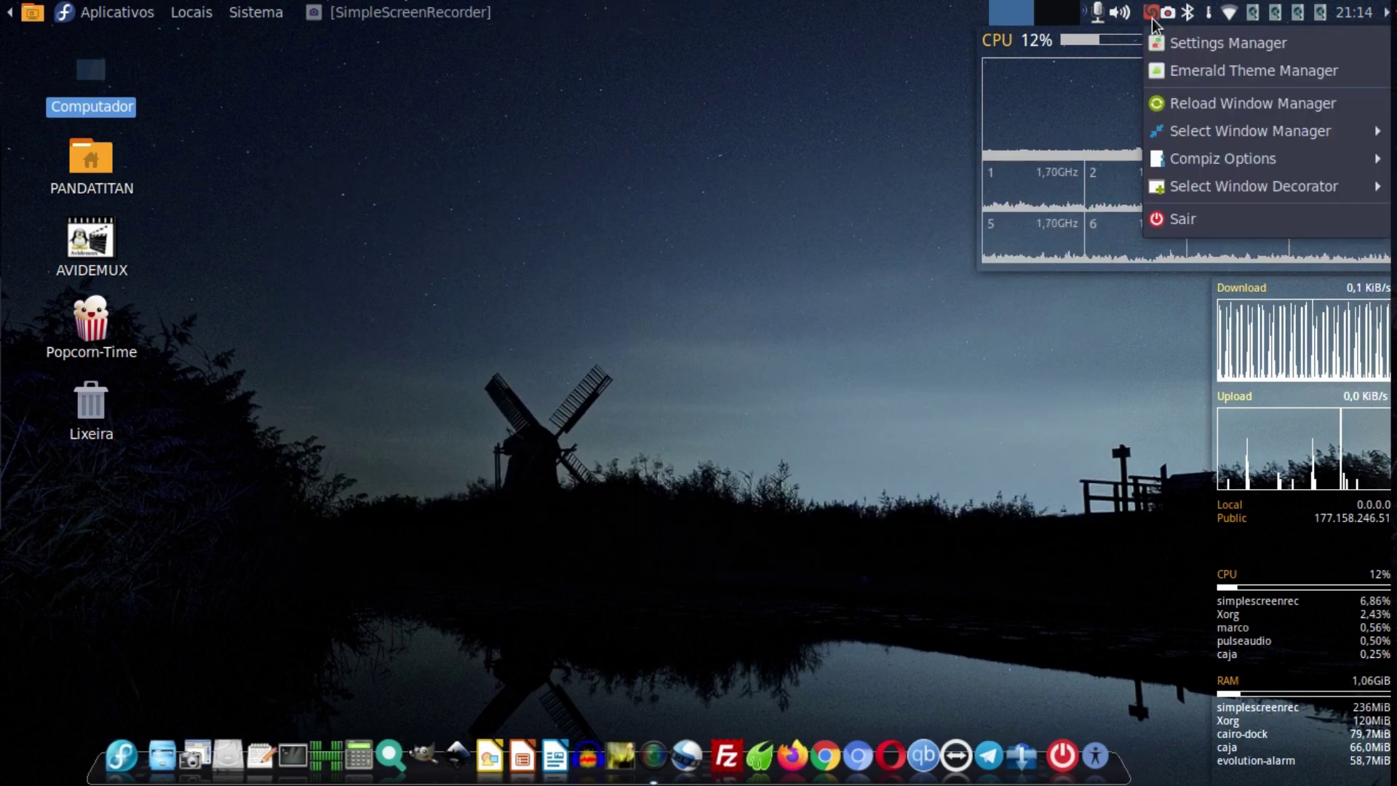
{"action": "left_click", "coordinate": [1186, 227]}
{"action": "left_click", "coordinate": [129, 18]}
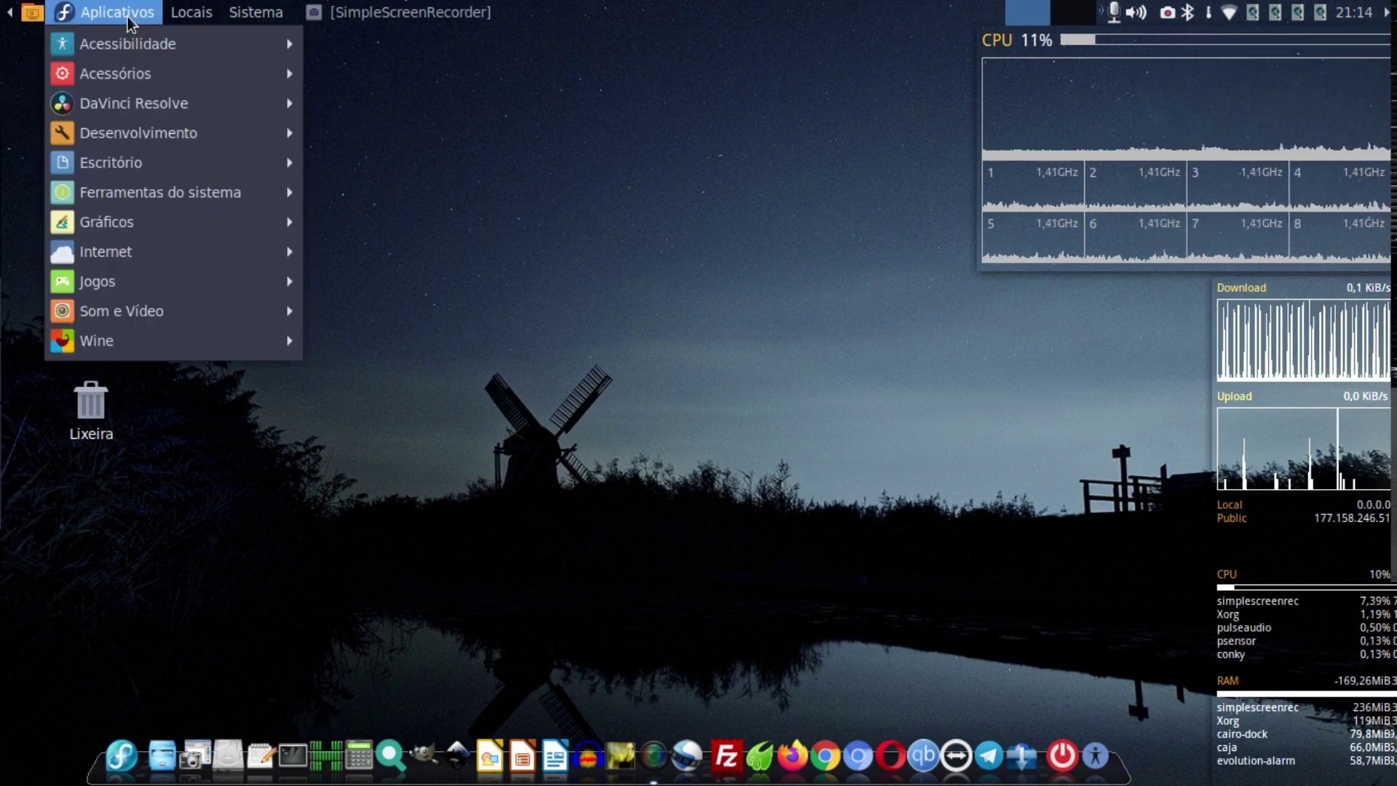
{"action": "mouse_move", "coordinate": [140, 70]}
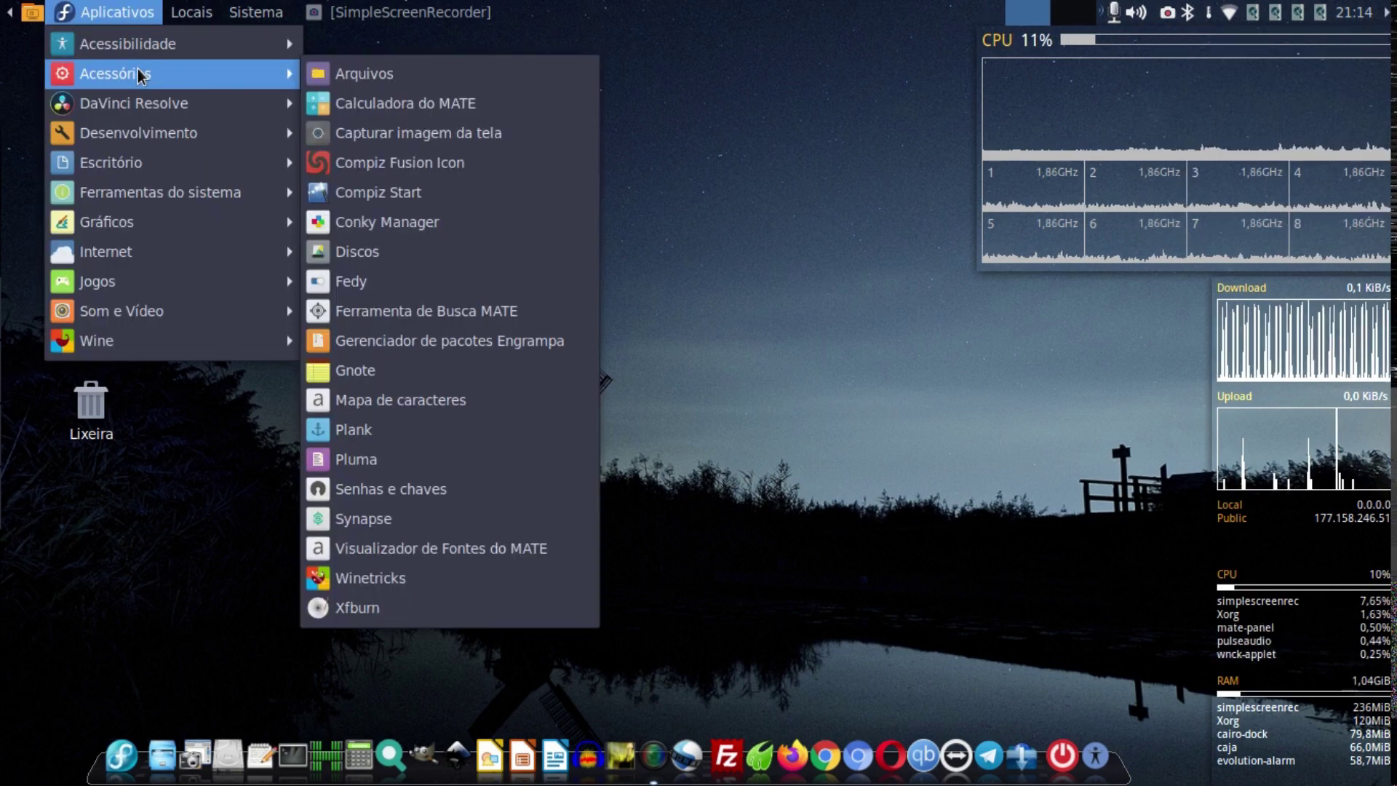
{"action": "left_click", "coordinate": [511, 198]}
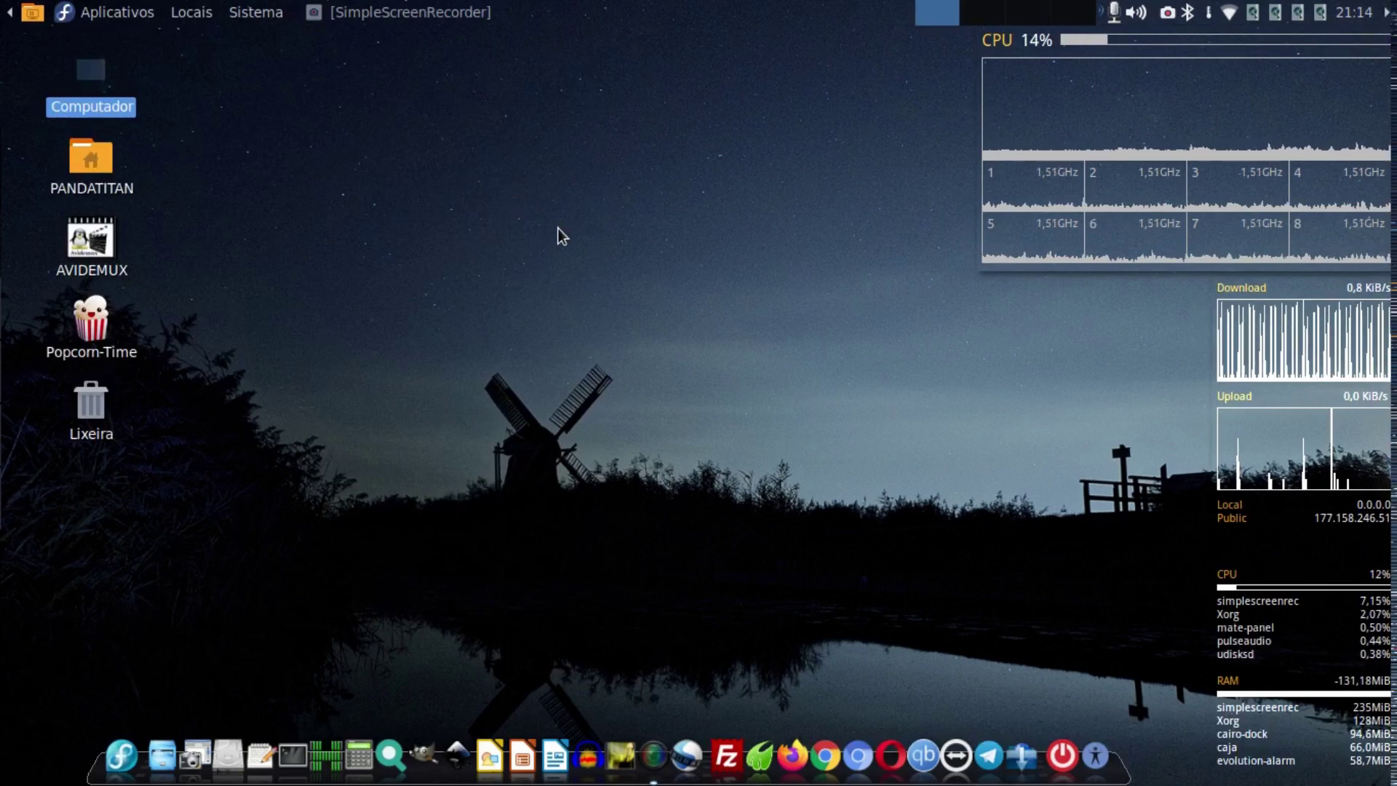
Open the Computador window and move it to the middle of the desktop.
{"action": "double_click", "coordinate": [91, 80]}
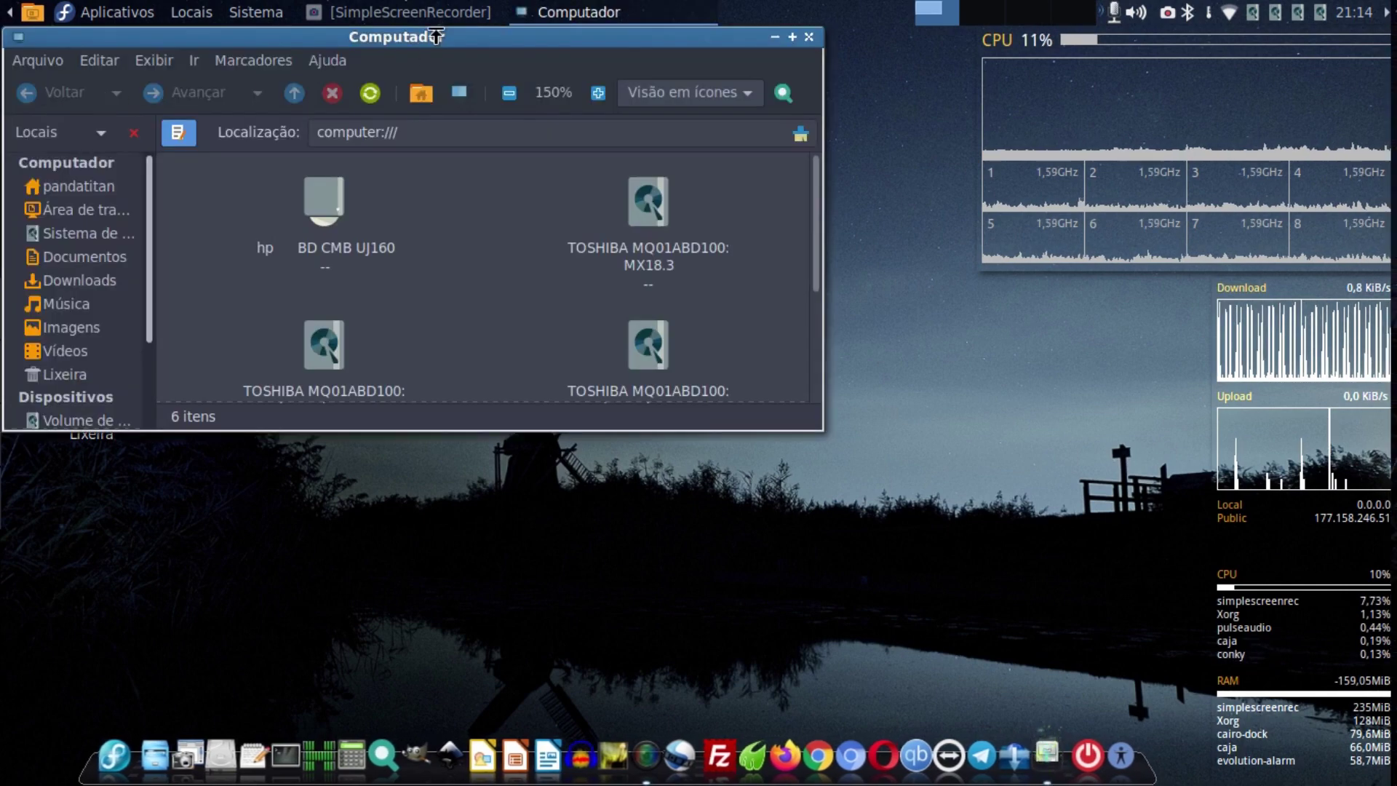
{"action": "left_click_drag", "start_coordinate": [440, 50], "coordinate": [690, 193]}
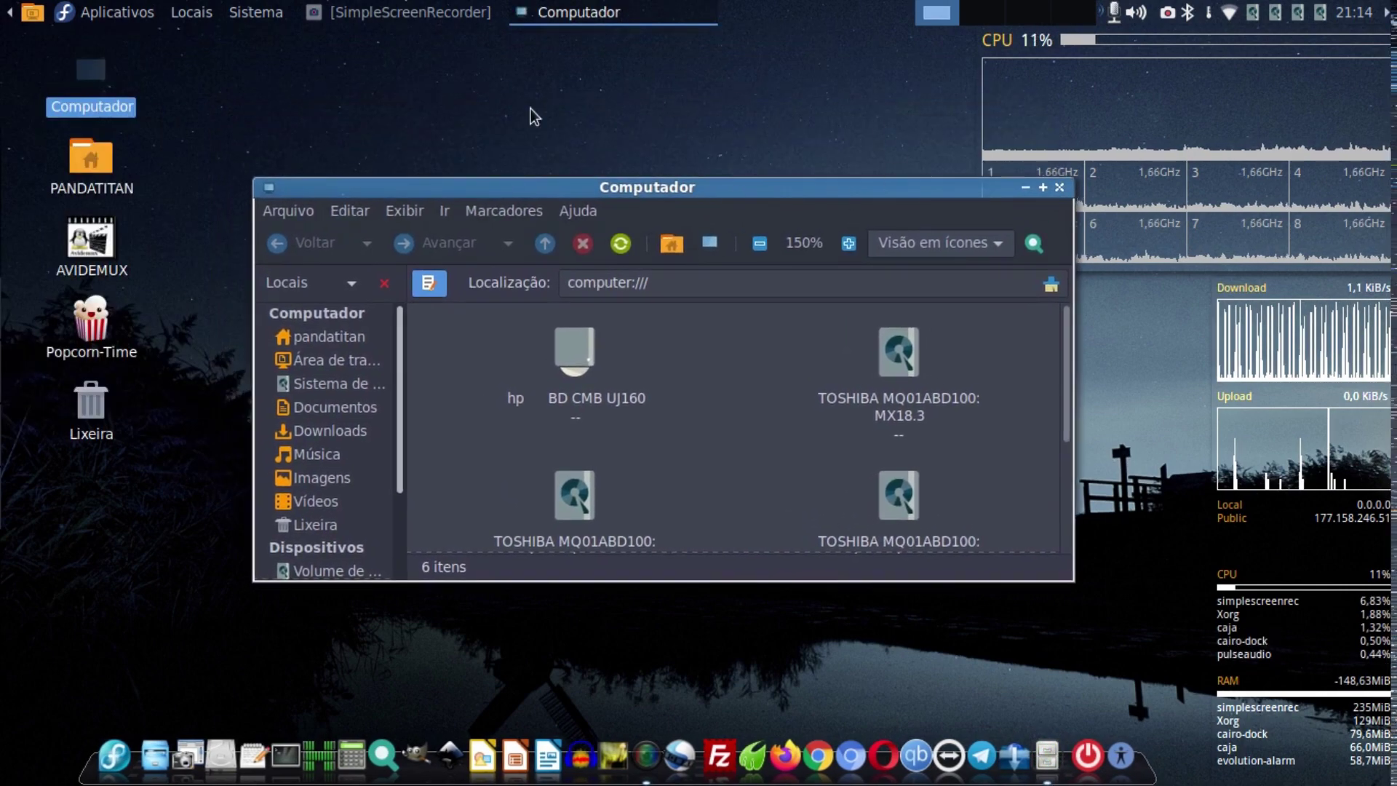
Open Emerald Theme Manager from the appearance preferences and move the Computador window toward the desktop's lower-right area.
{"action": "left_click", "coordinate": [247, 12]}
{"action": "mouse_move", "coordinate": [259, 44]}
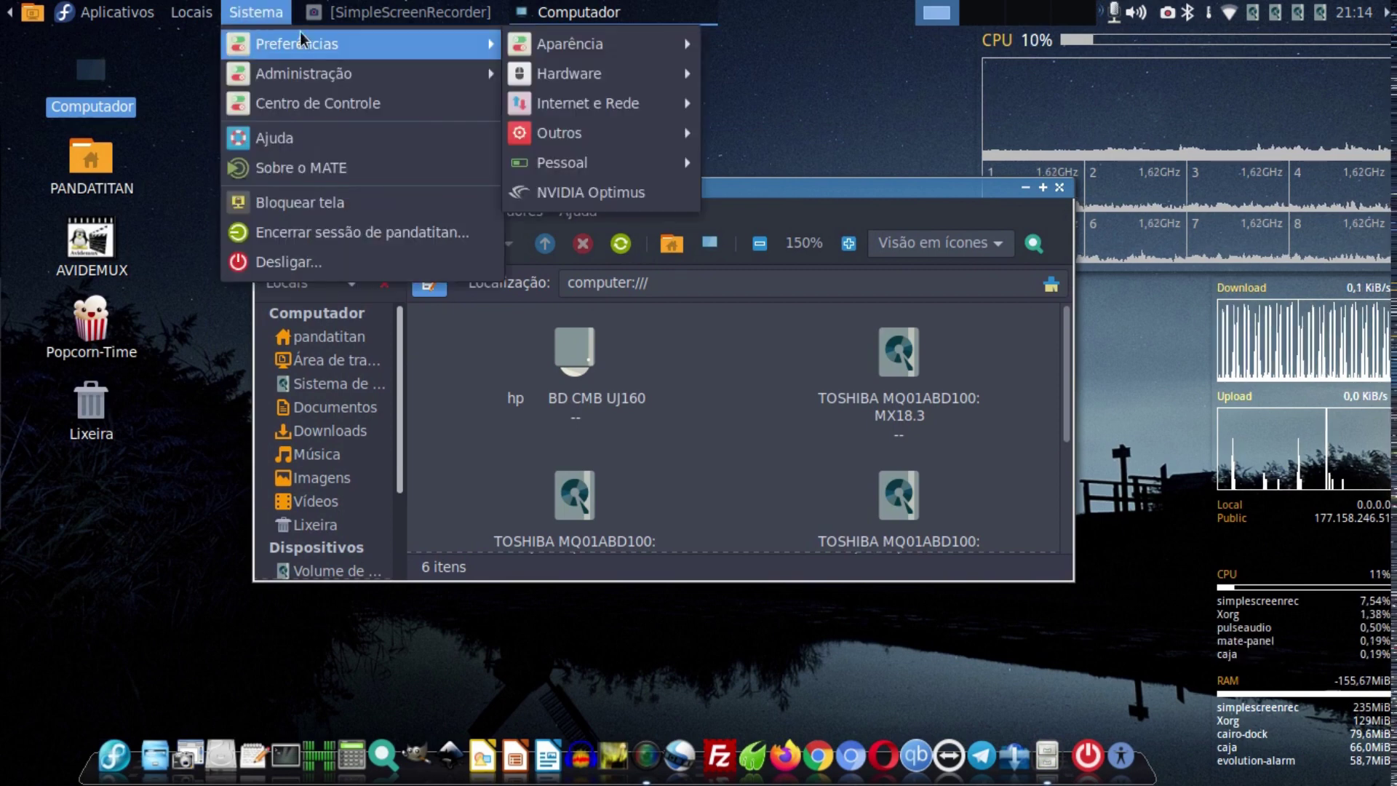
{"action": "mouse_move", "coordinate": [603, 44]}
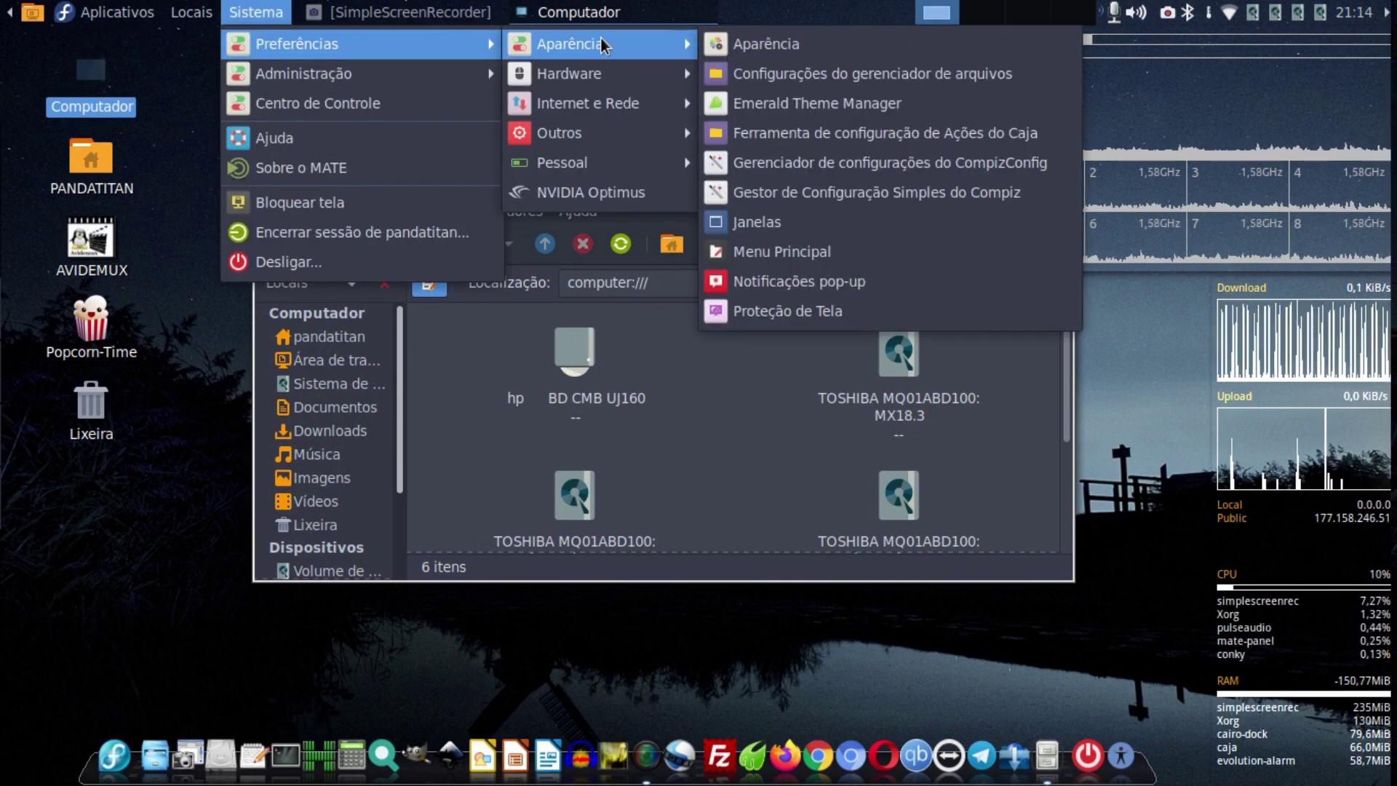
{"action": "left_click", "coordinate": [822, 111]}
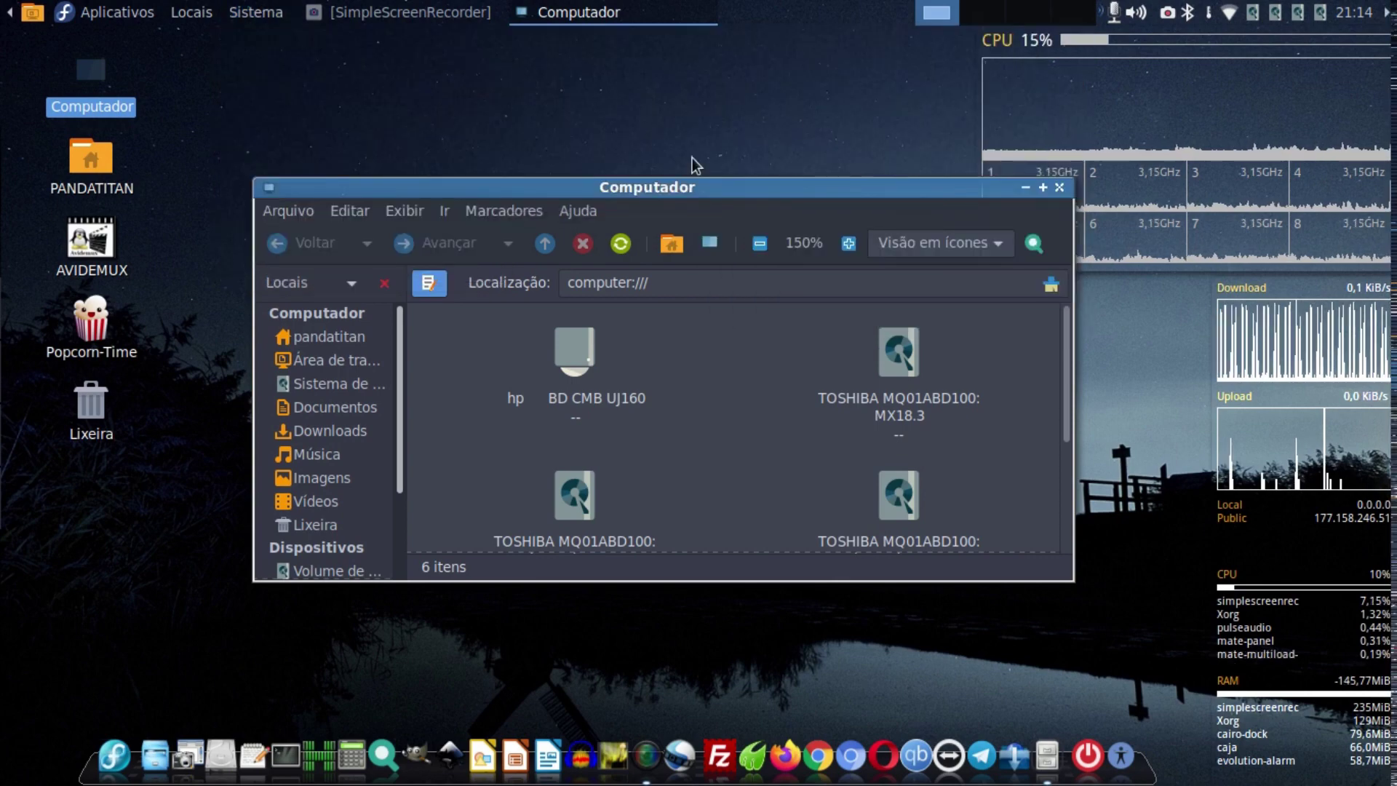
{"action": "left_click_drag", "start_coordinate": [732, 190], "coordinate": [993, 274]}
Apply the Mac4Lin Aqua-style theme (Mac4Lin_Aqu…) in Emerald Themer and bring the Computador window to the front.
{"action": "scroll", "coordinate": [417, 320], "scroll_direction": "down", "scroll_amount": 5}
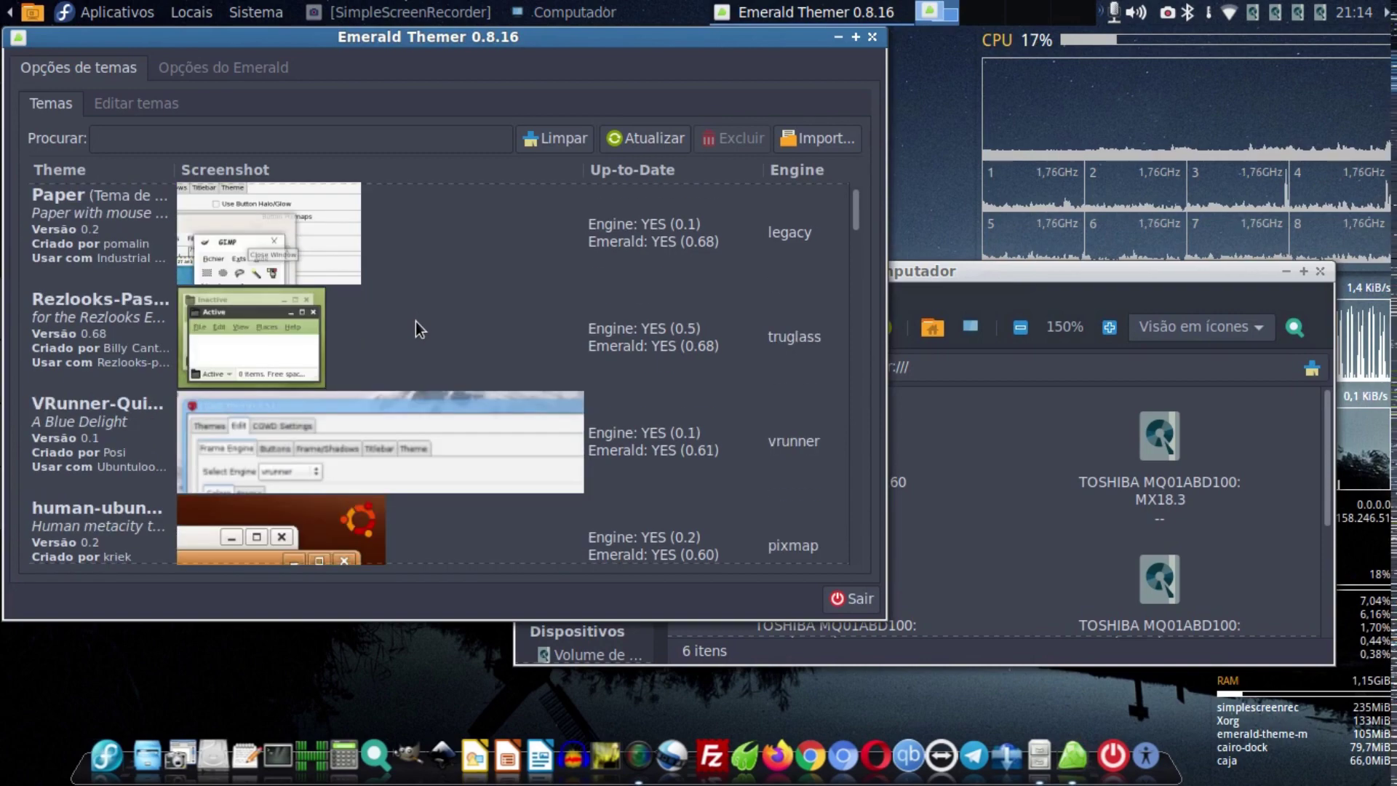
{"action": "scroll", "coordinate": [416, 321], "scroll_direction": "down", "scroll_amount": 10}
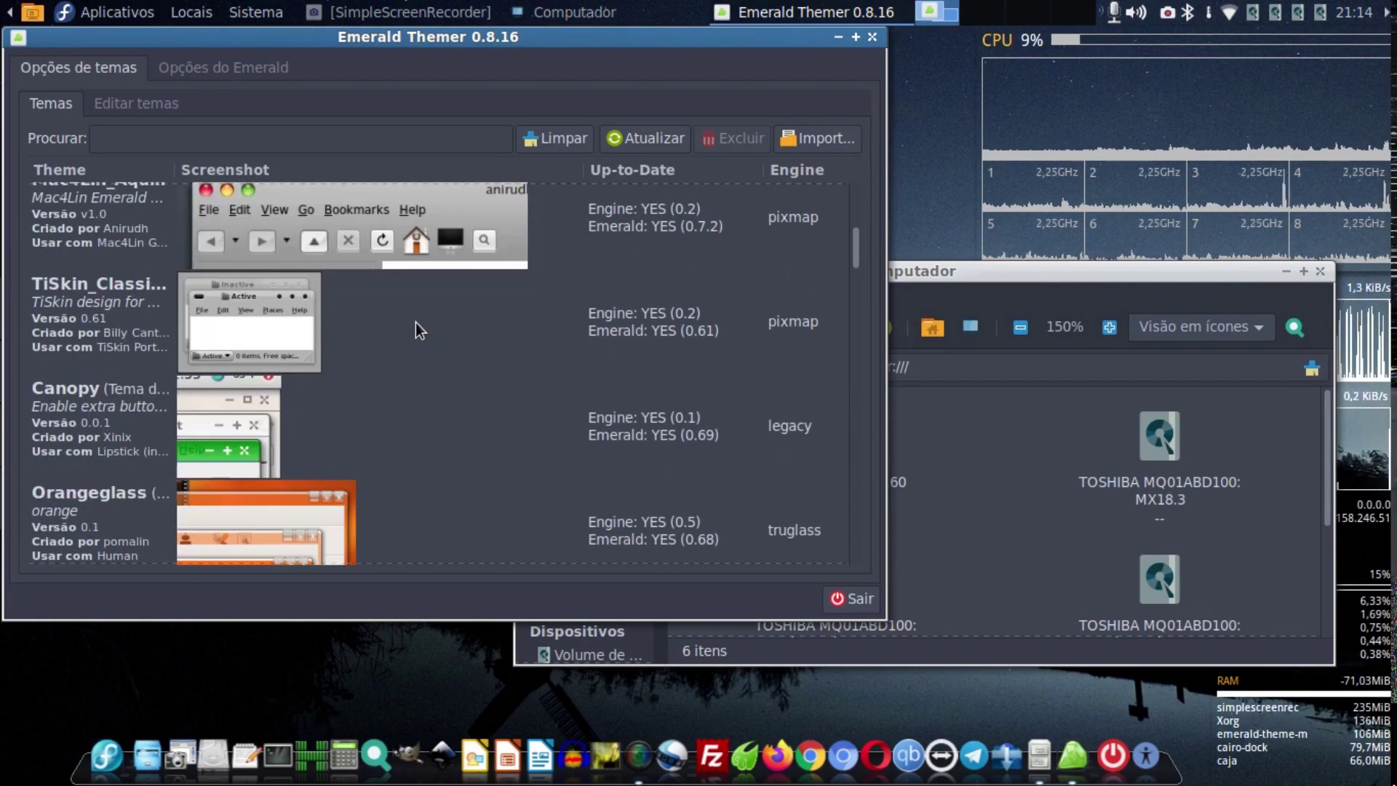
{"action": "scroll", "coordinate": [416, 321], "scroll_direction": "up", "scroll_amount": 5}
{"action": "scroll", "coordinate": [416, 322], "scroll_direction": "down", "scroll_amount": 1}
{"action": "left_click", "coordinate": [355, 385]}
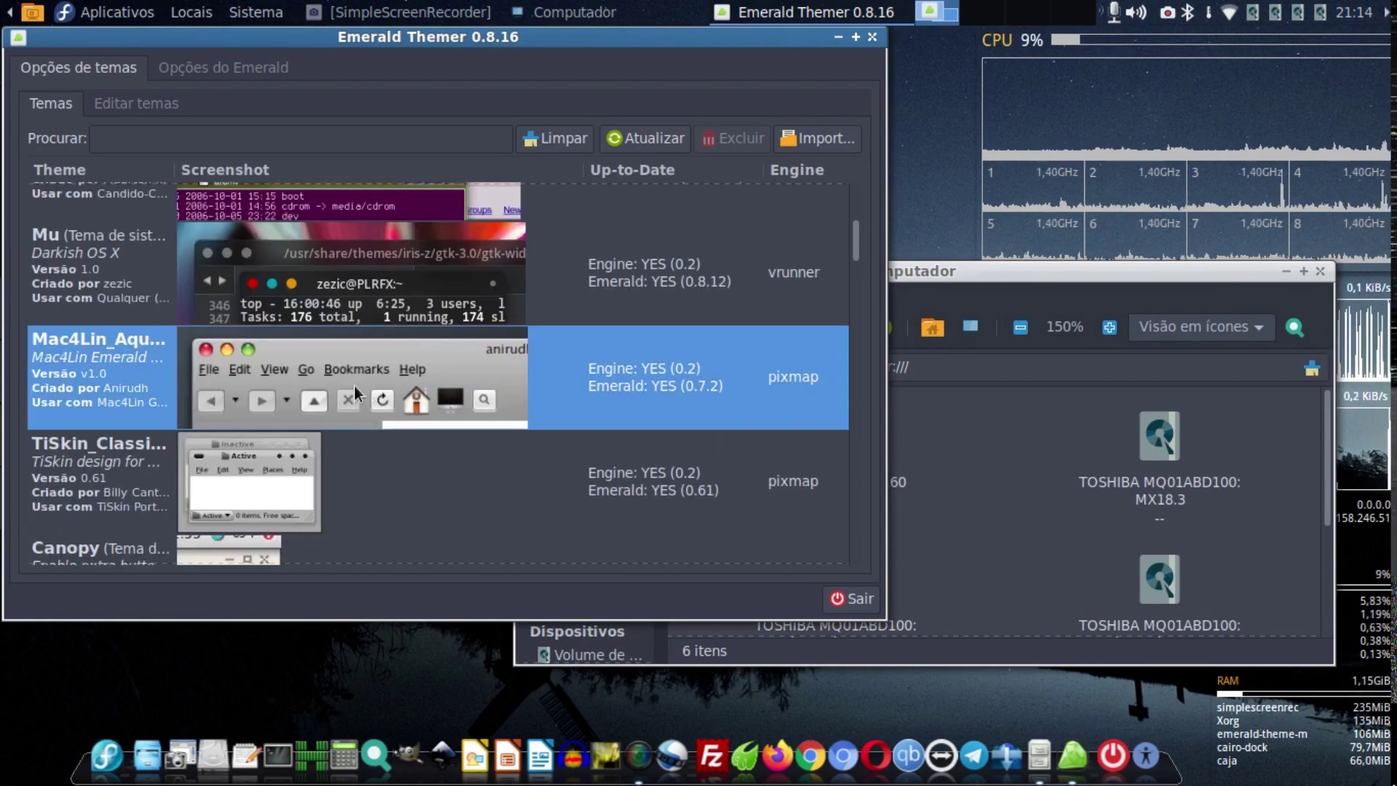
{"action": "left_click", "coordinate": [1036, 269]}
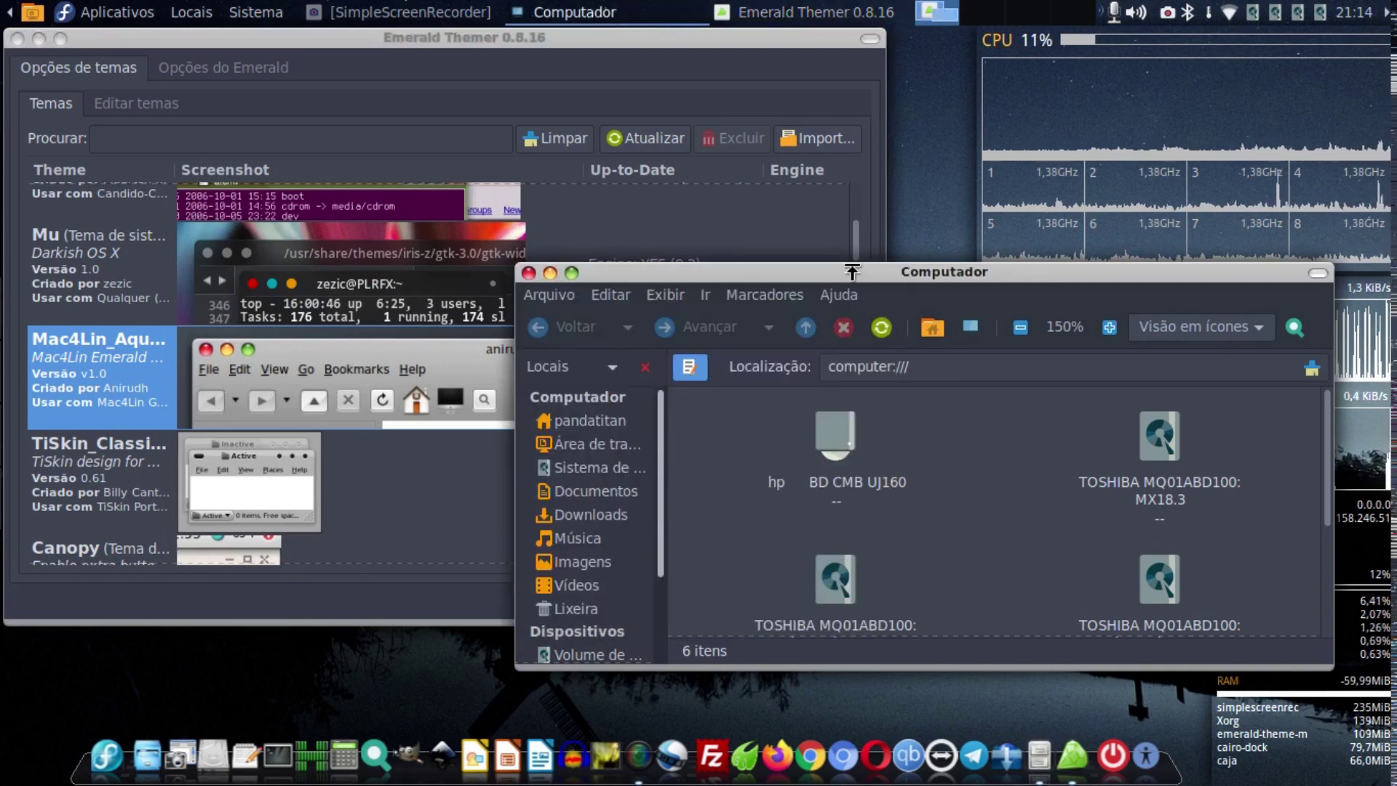
{"action": "left_click", "coordinate": [1194, 70]}
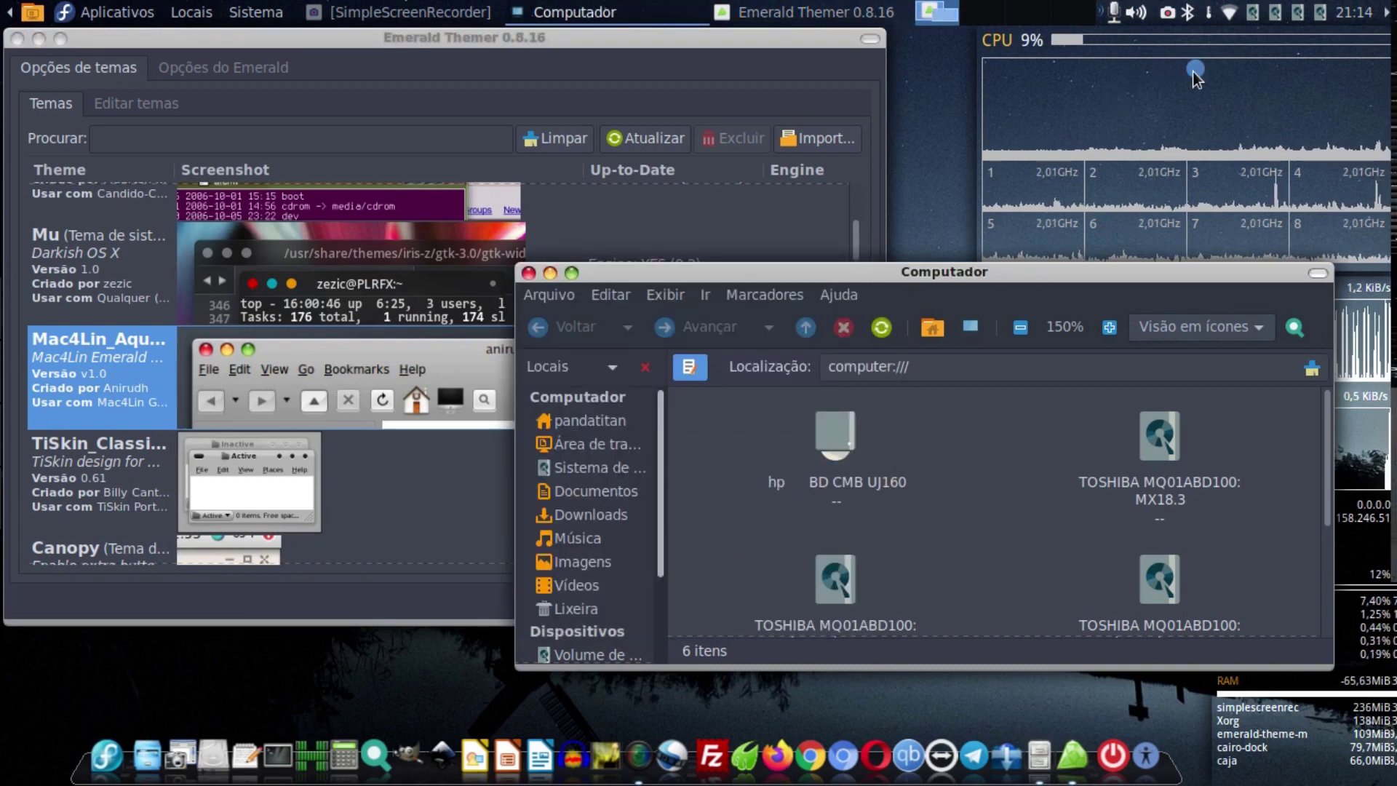
{"action": "left_click", "coordinate": [1166, 81]}
{"action": "left_click", "coordinate": [1141, 76]}
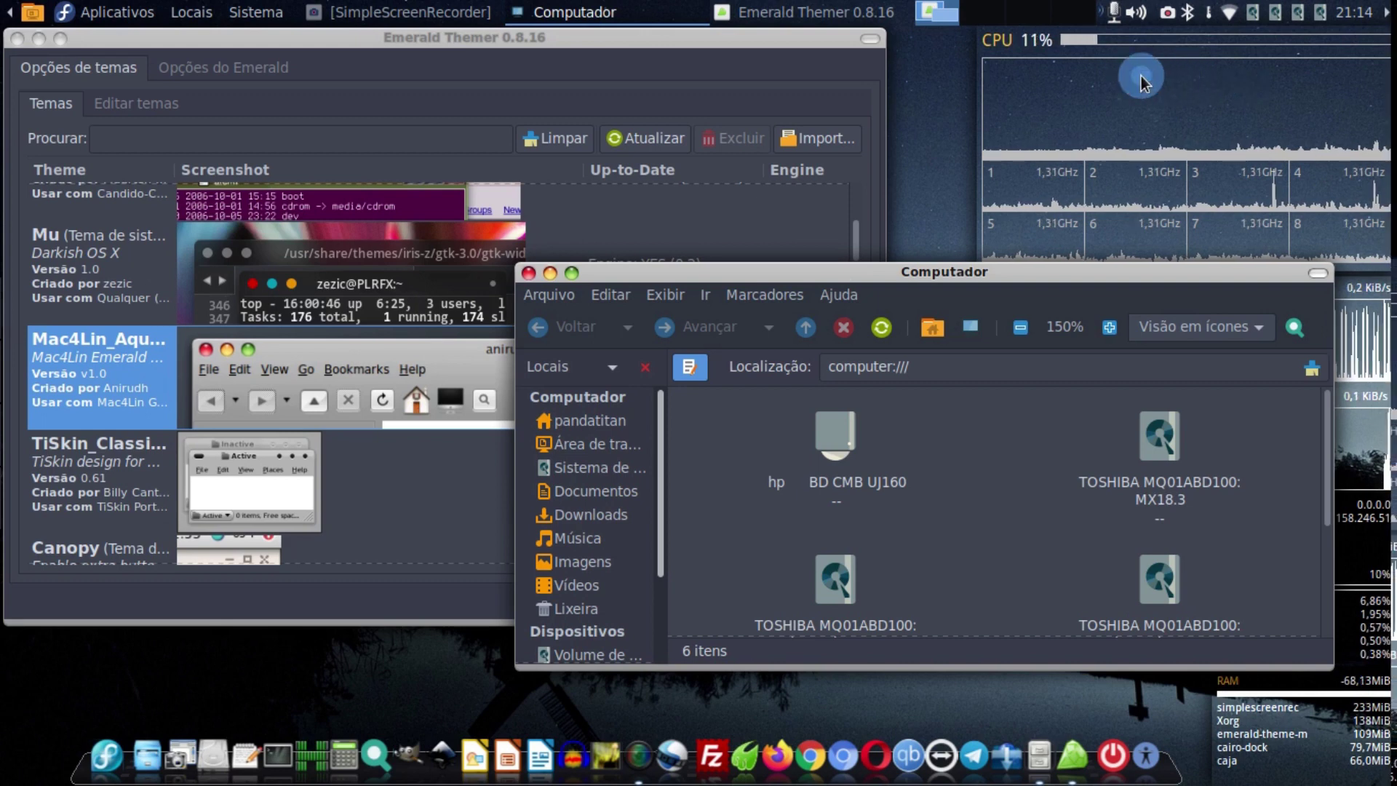
{"action": "left_click", "coordinate": [1139, 77]}
{"action": "left_click", "coordinate": [990, 144]}
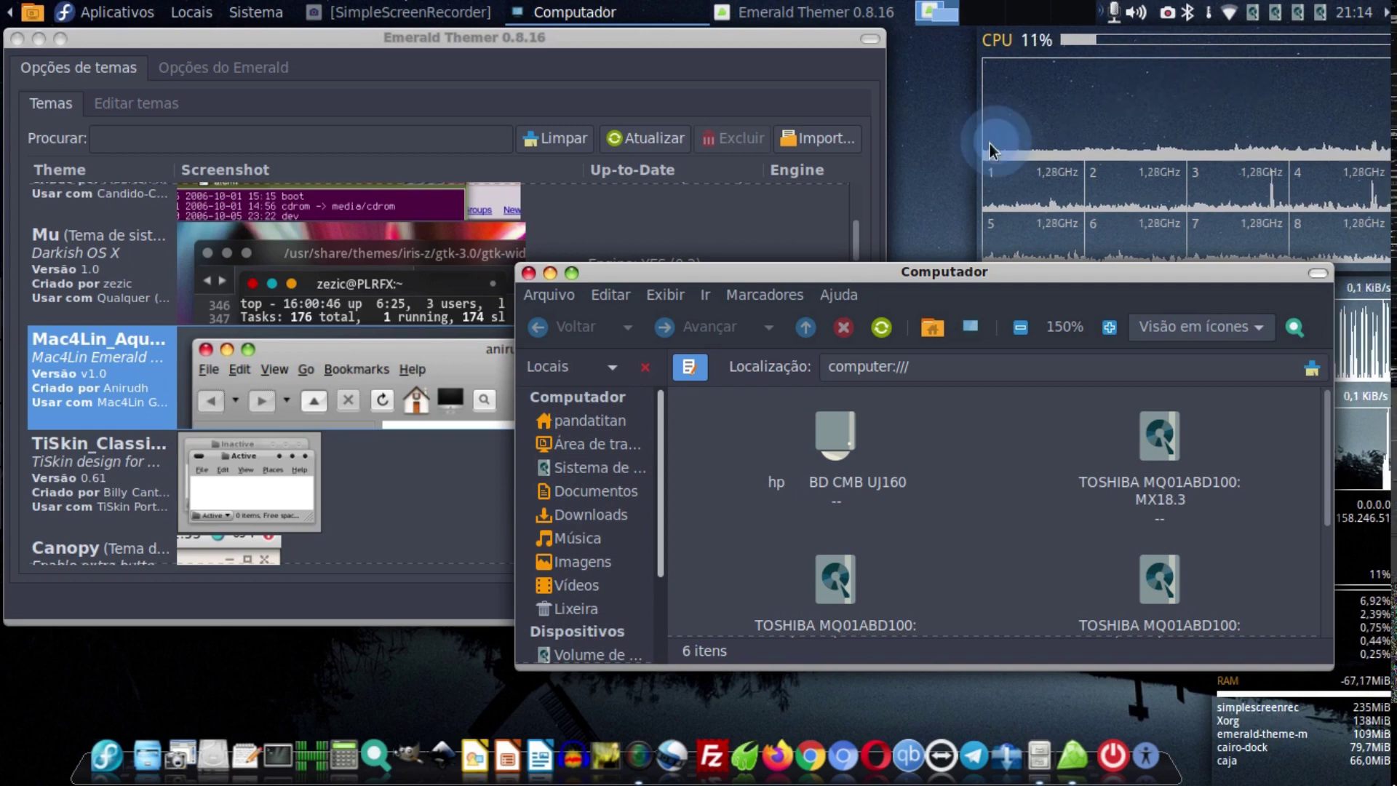
Restart Compiz by launching Compiz Start from the Acessórios applications.
{"action": "left_click", "coordinate": [120, 12]}
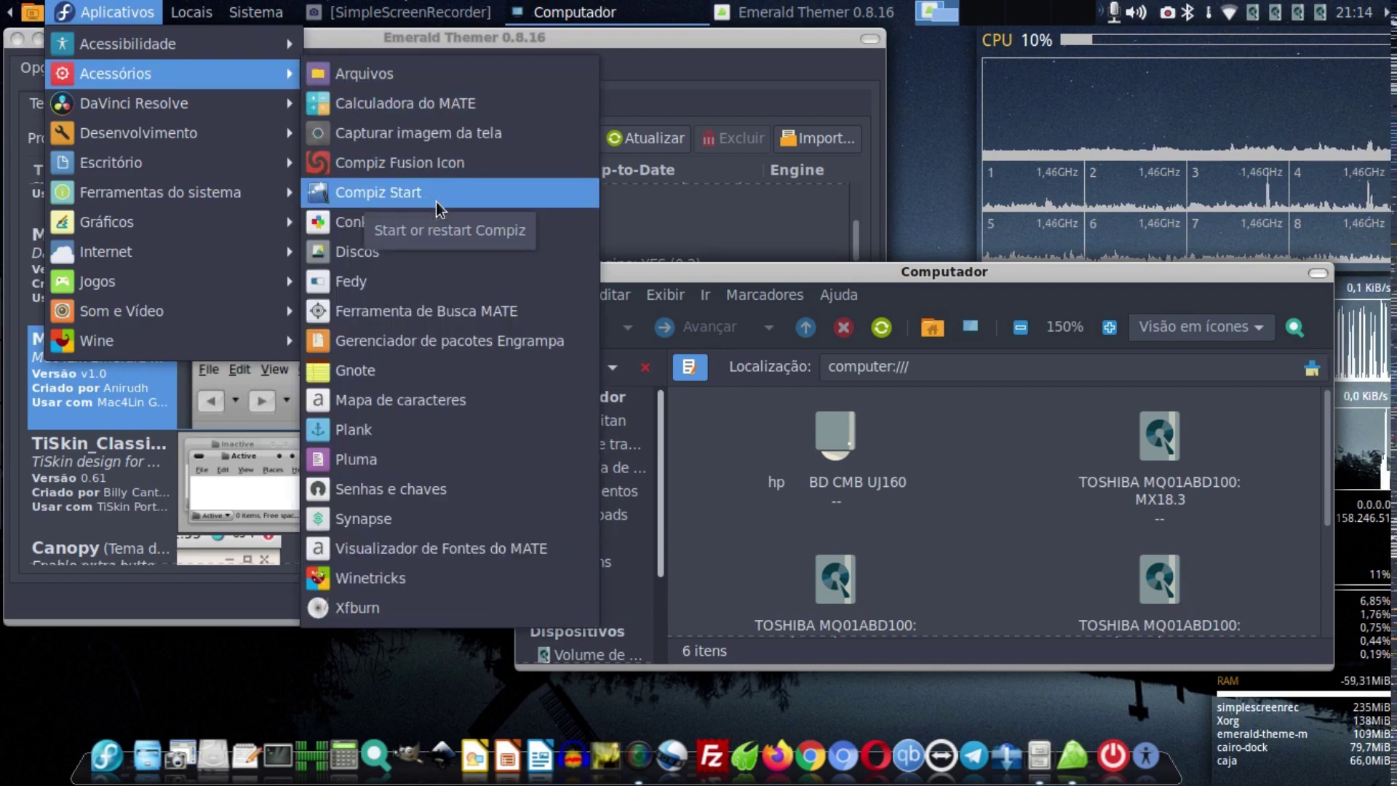
{"action": "left_click", "coordinate": [483, 194]}
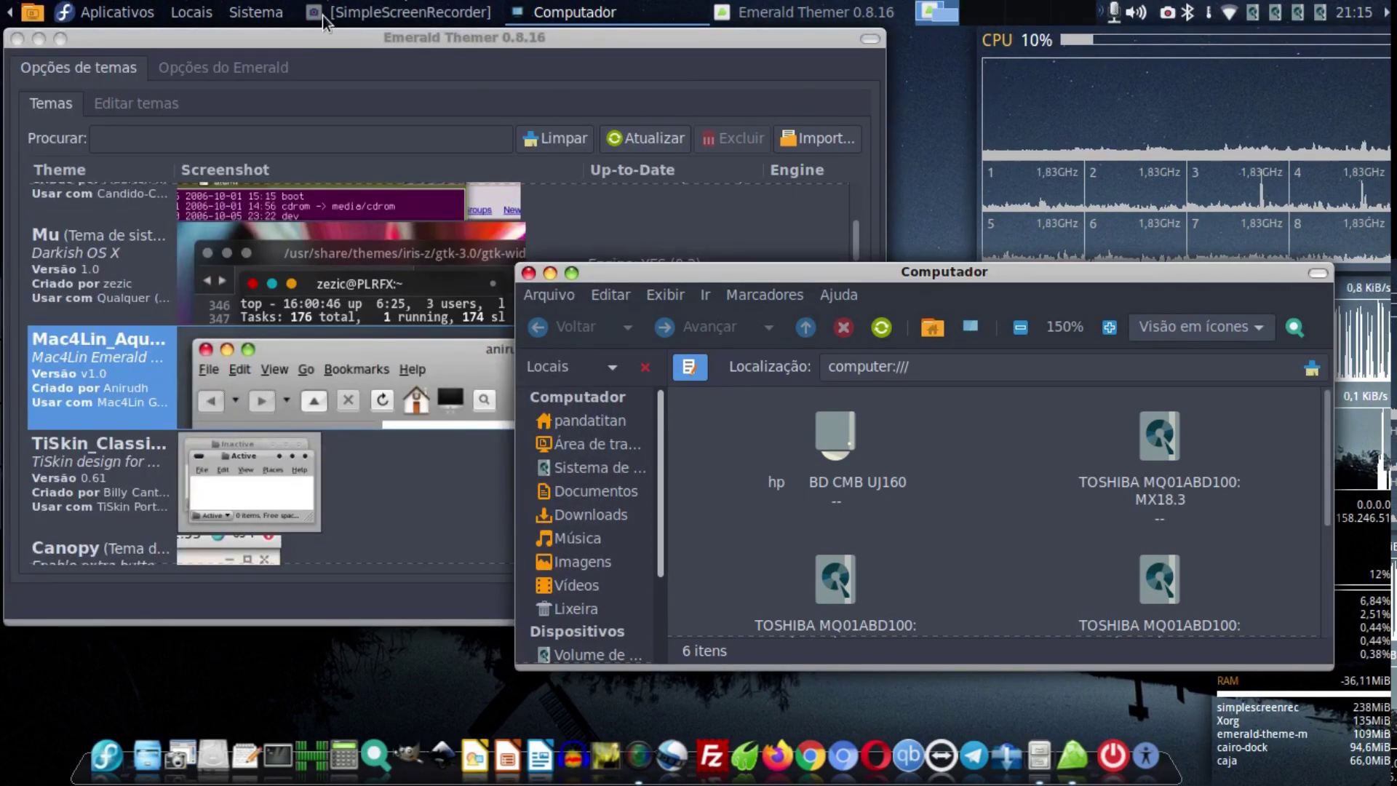
Check the Comando value of the Decoração da Janela plugin in the CompizConfig settings manager and close the manager.
{"action": "left_click", "coordinate": [268, 13]}
{"action": "mouse_move", "coordinate": [300, 45]}
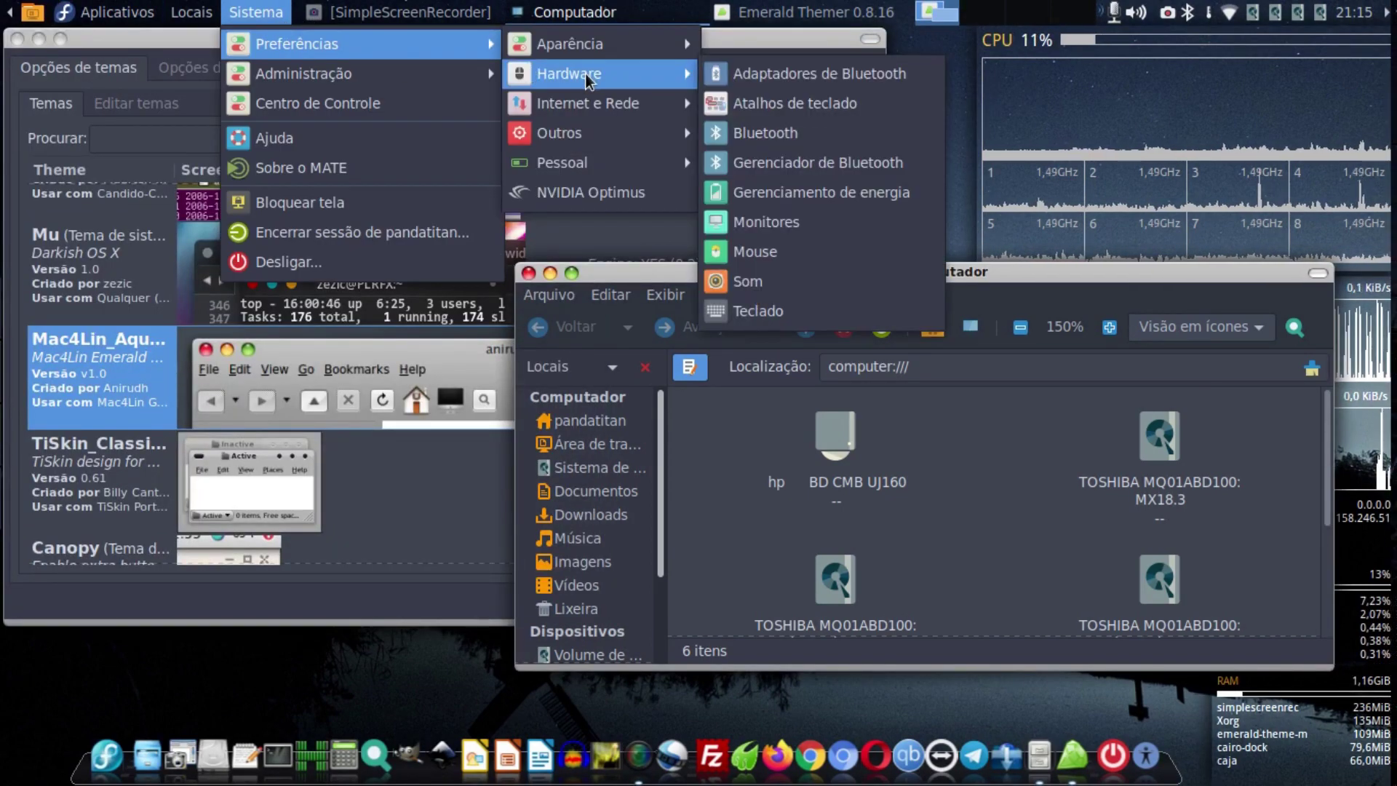
{"action": "mouse_move", "coordinate": [617, 52]}
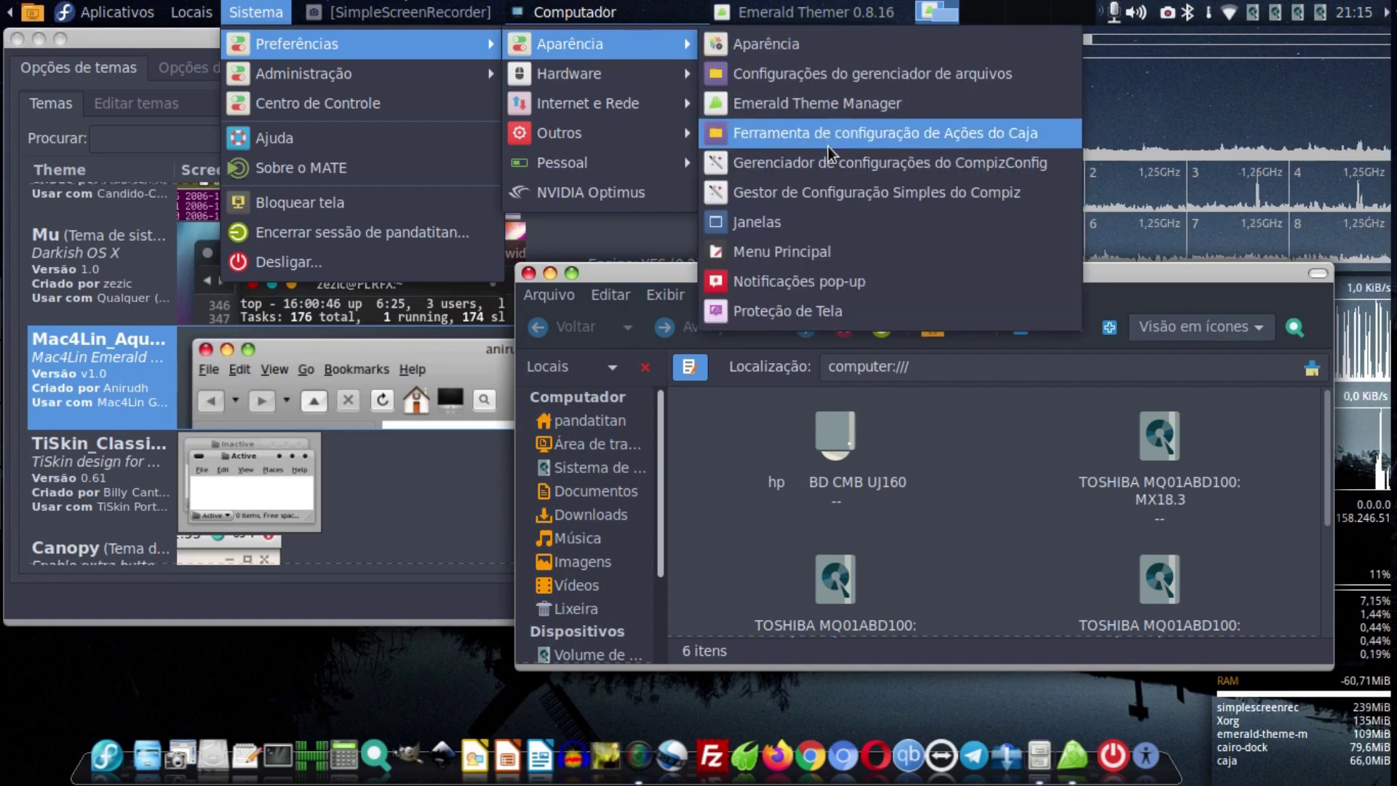
{"action": "left_click", "coordinate": [835, 168]}
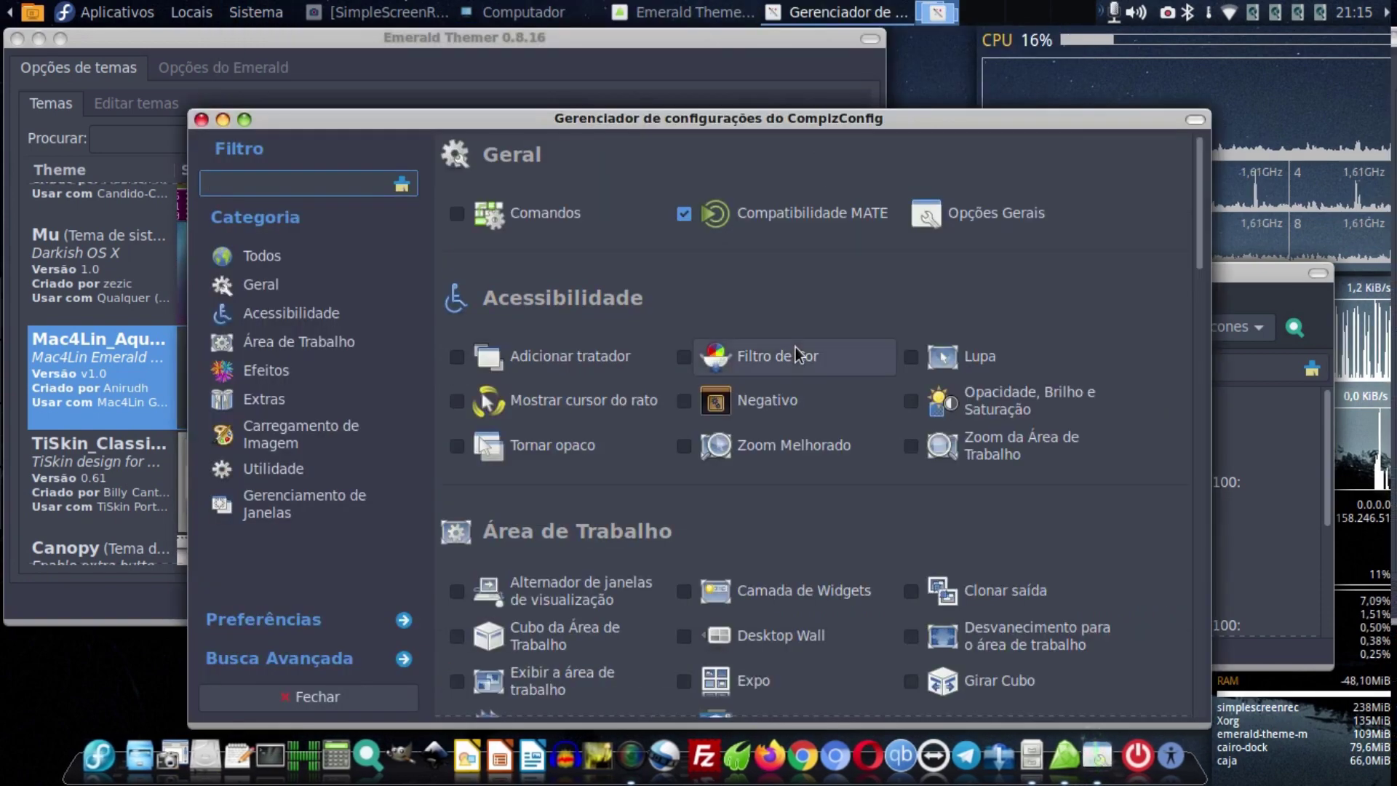
{"action": "scroll", "coordinate": [796, 354], "scroll_direction": "down", "scroll_amount": 5}
{"action": "scroll", "coordinate": [796, 347], "scroll_direction": "down", "scroll_amount": 3}
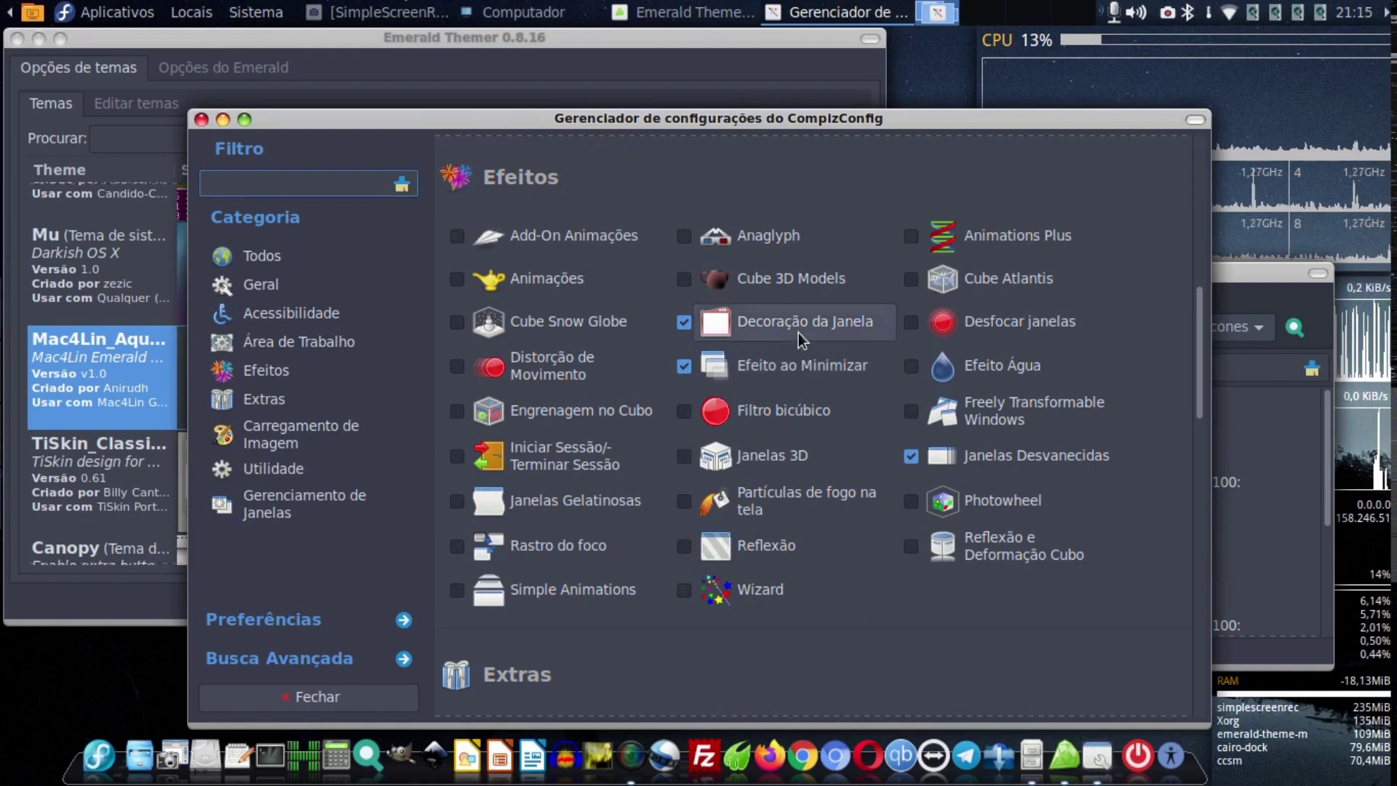
{"action": "left_click", "coordinate": [797, 333]}
{"action": "left_click_drag", "start_coordinate": [777, 347], "coordinate": [607, 341]}
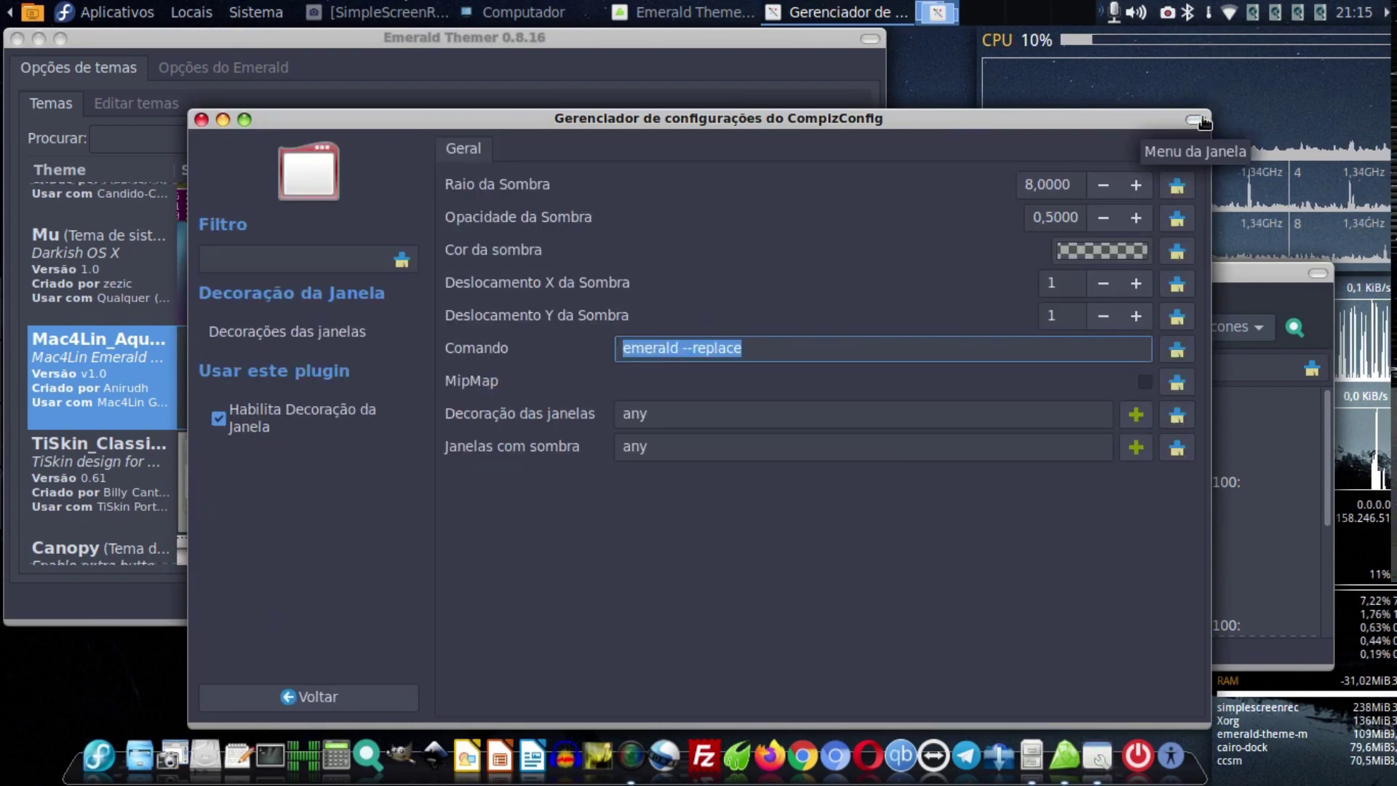
{"action": "left_click", "coordinate": [201, 119]}
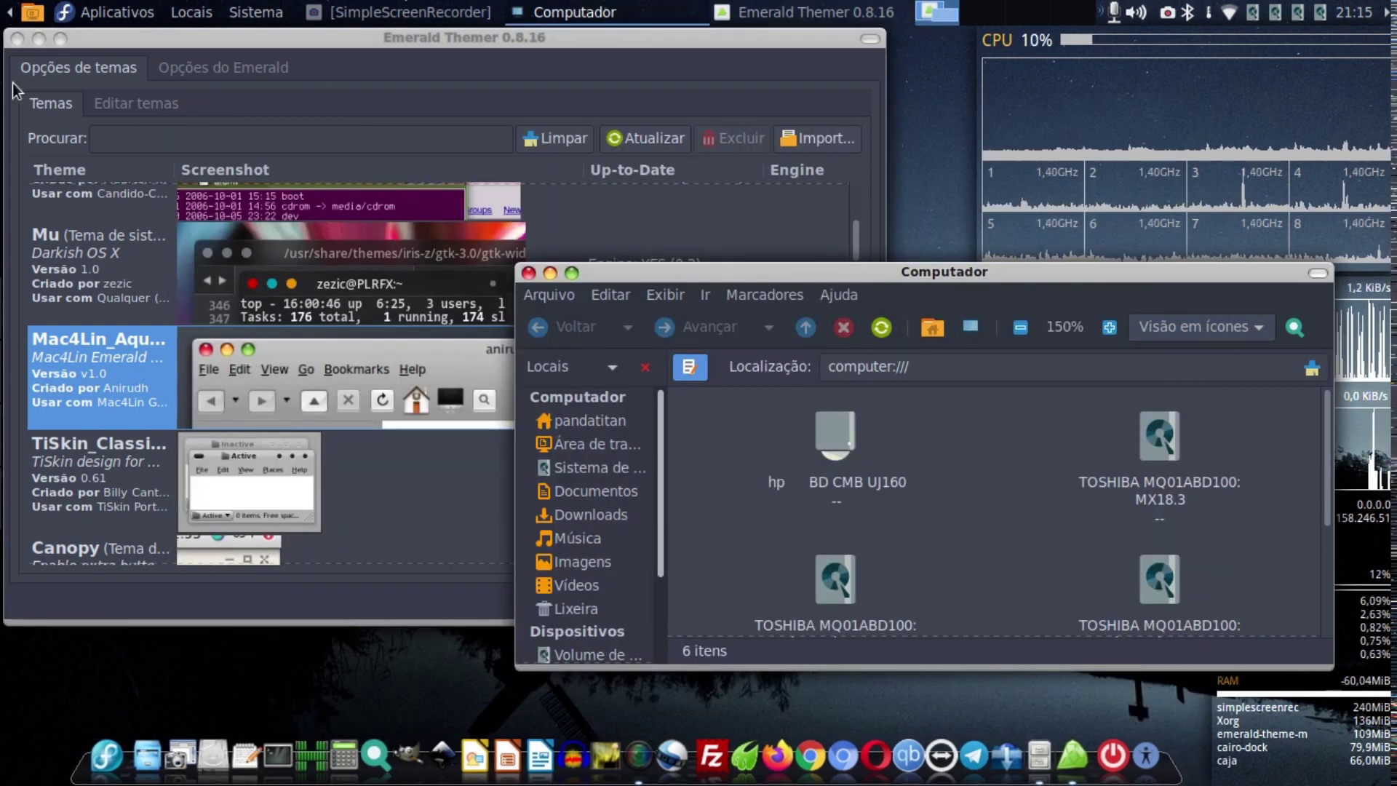
Close the Emerald Themer and Computador windows.
{"action": "left_click", "coordinate": [815, 11]}
{"action": "key", "text": "alt+F4"}
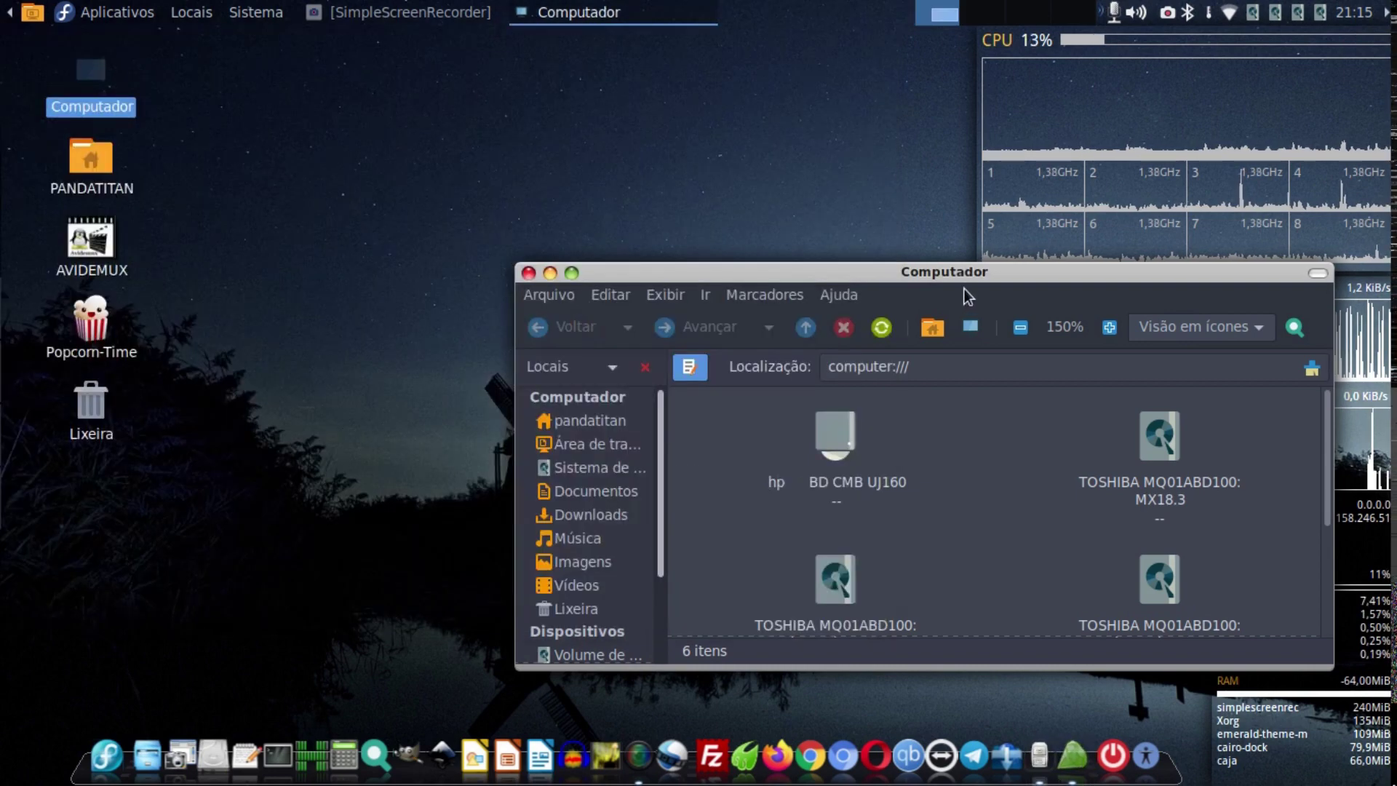
{"action": "left_click", "coordinate": [535, 275]}
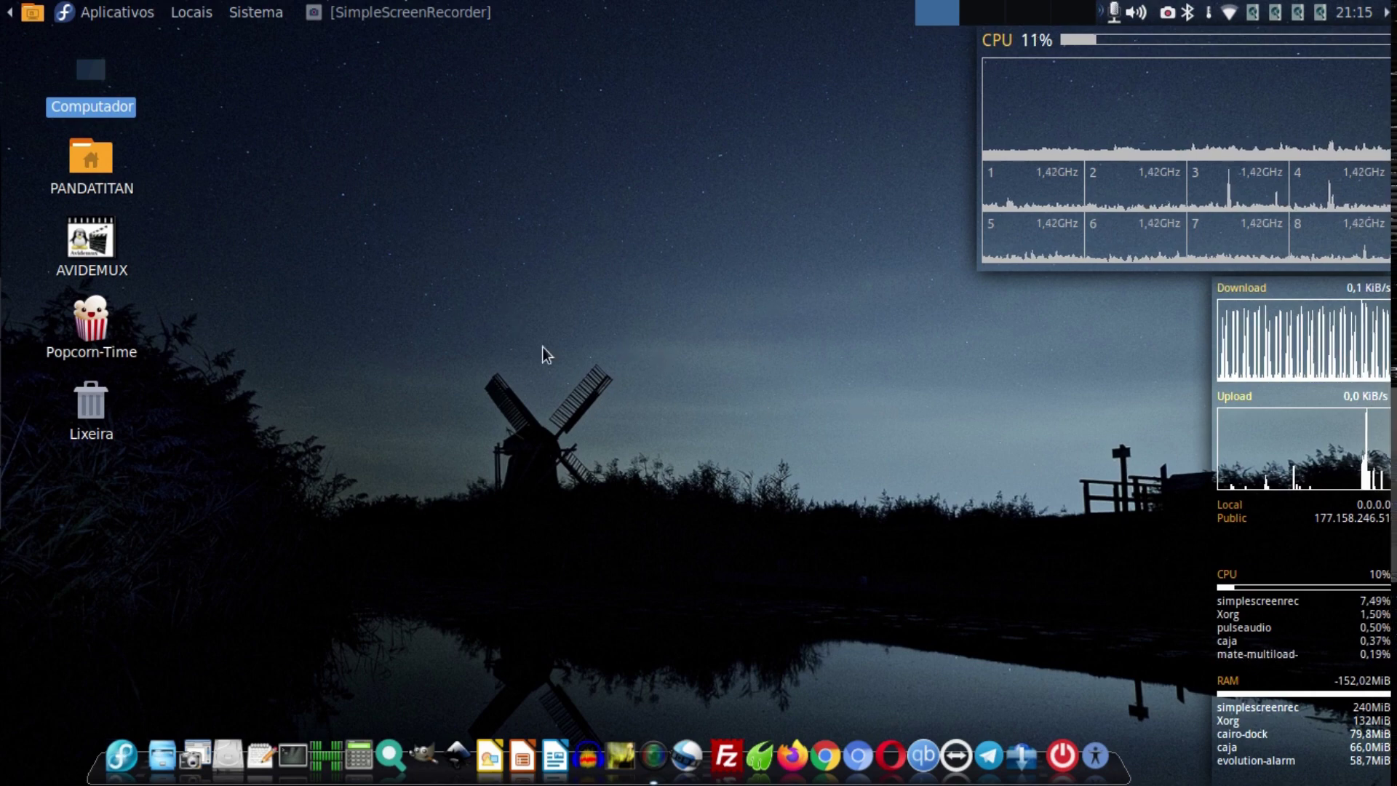
Open the CompizConfig settings manager from the appearance preferences and move its window slightly higher on the desktop.
{"action": "left_click", "coordinate": [229, 19]}
{"action": "mouse_move", "coordinate": [269, 54]}
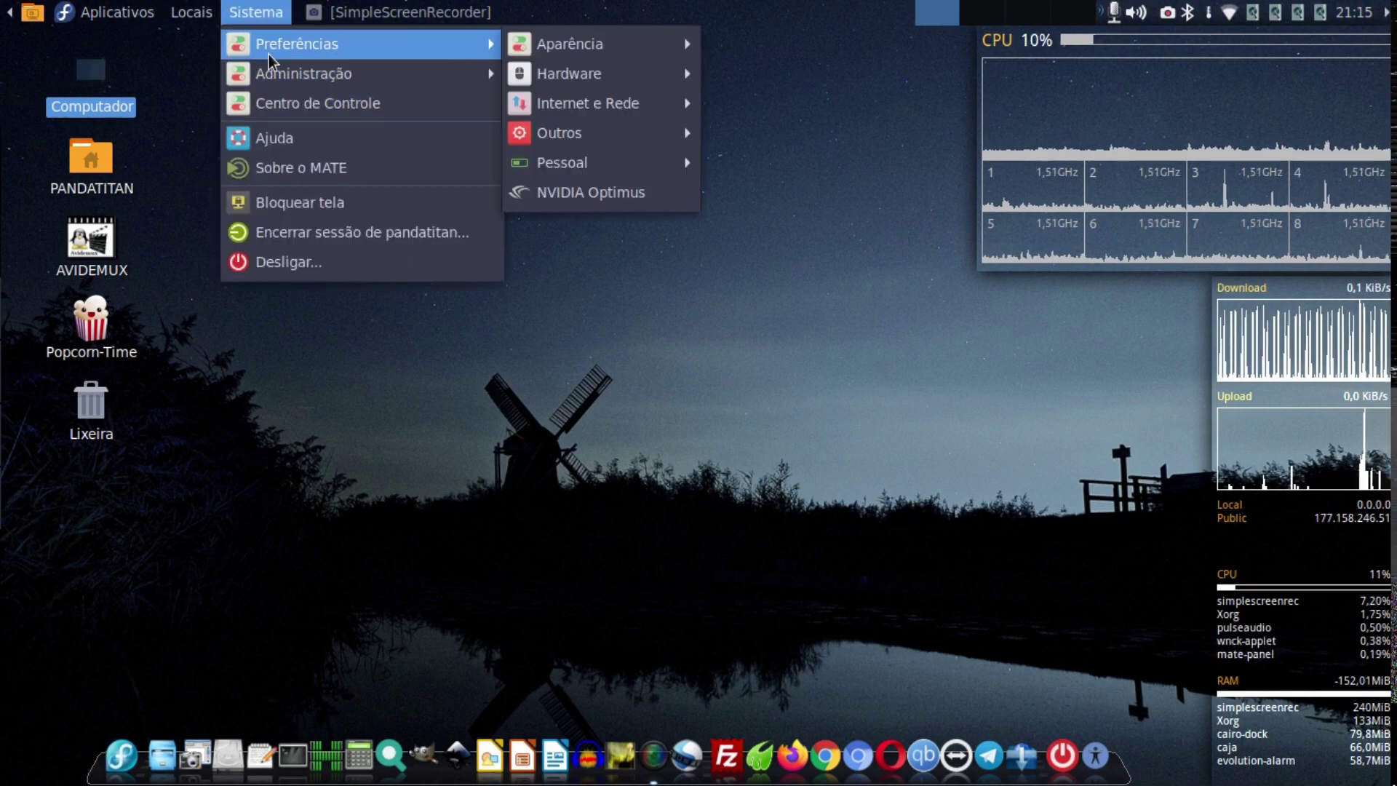
{"action": "mouse_move", "coordinate": [521, 48]}
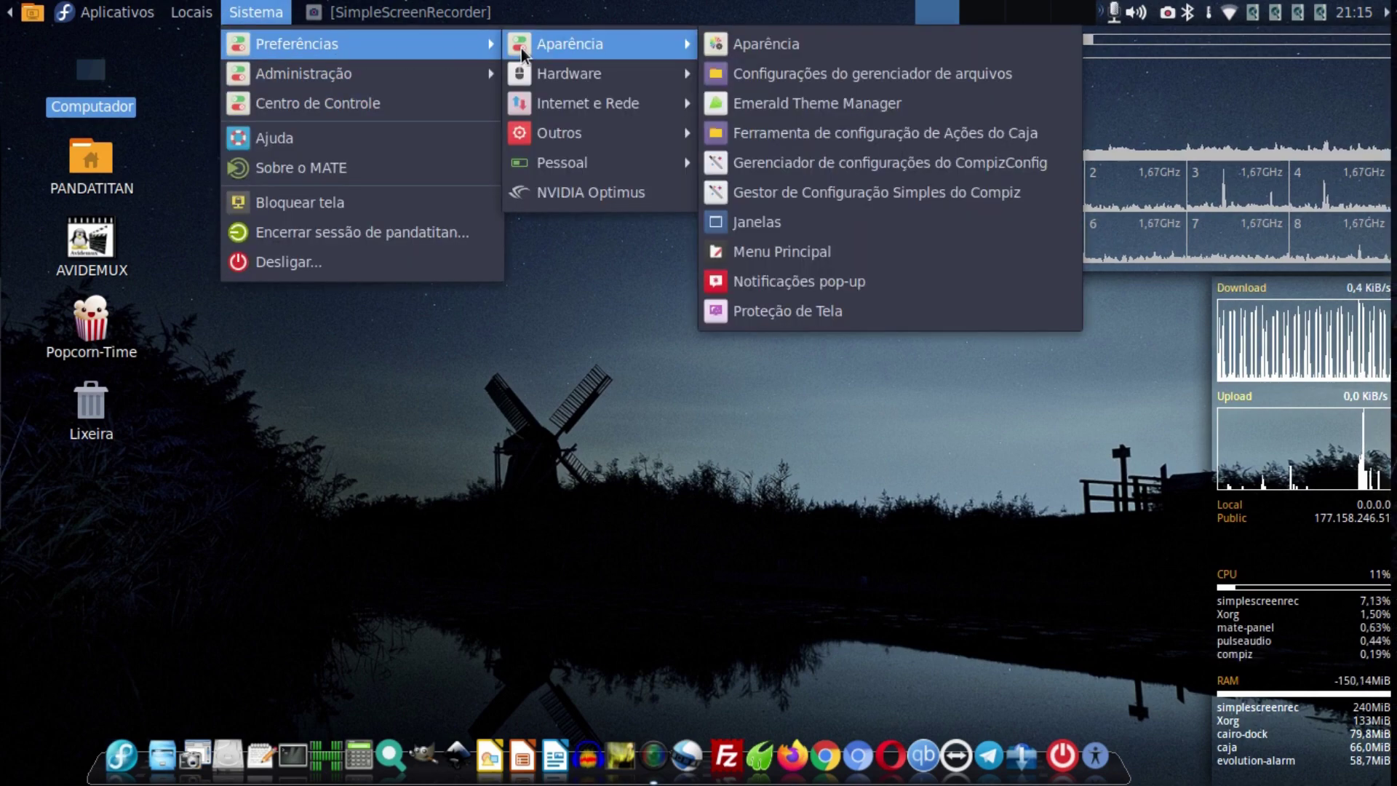
{"action": "left_click", "coordinate": [955, 164]}
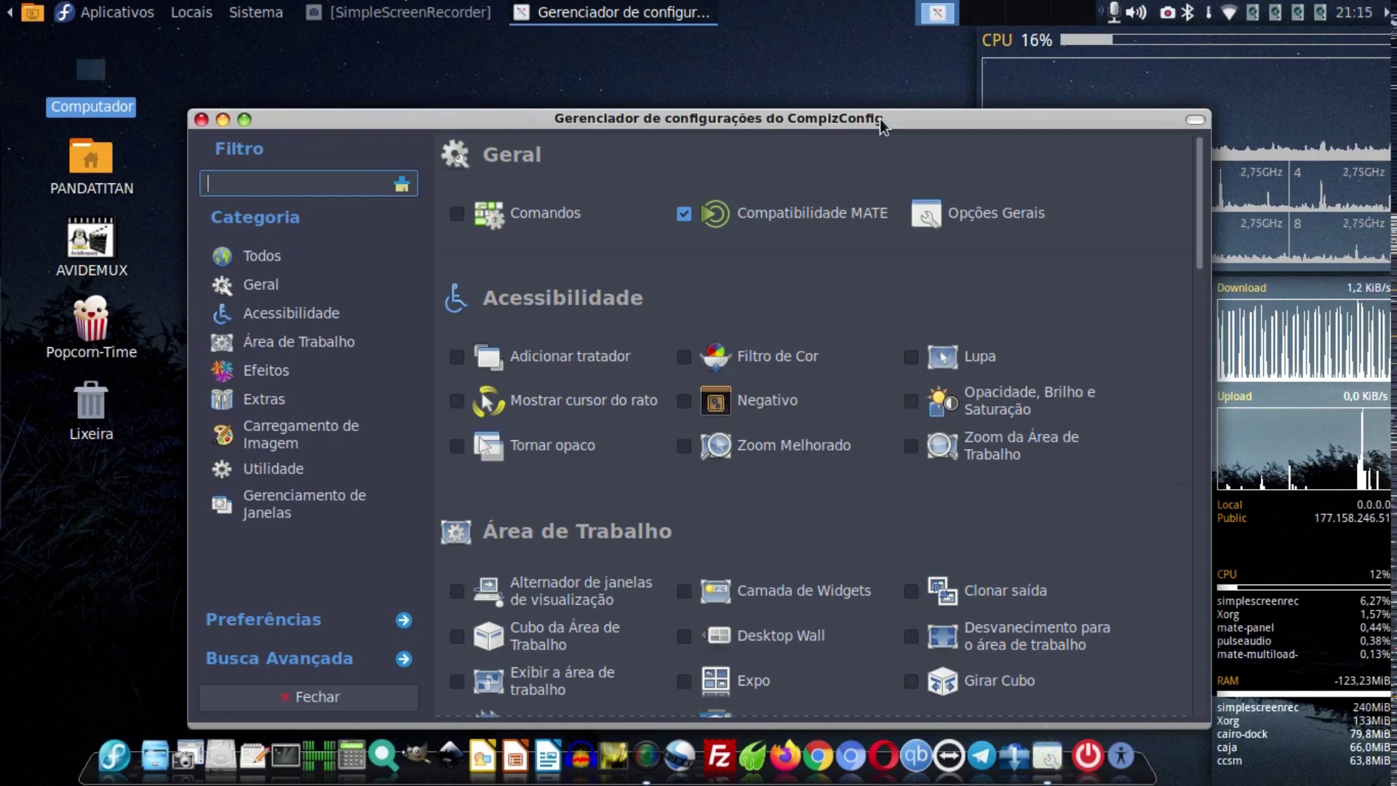
{"action": "left_click_drag", "start_coordinate": [873, 120], "coordinate": [893, 70]}
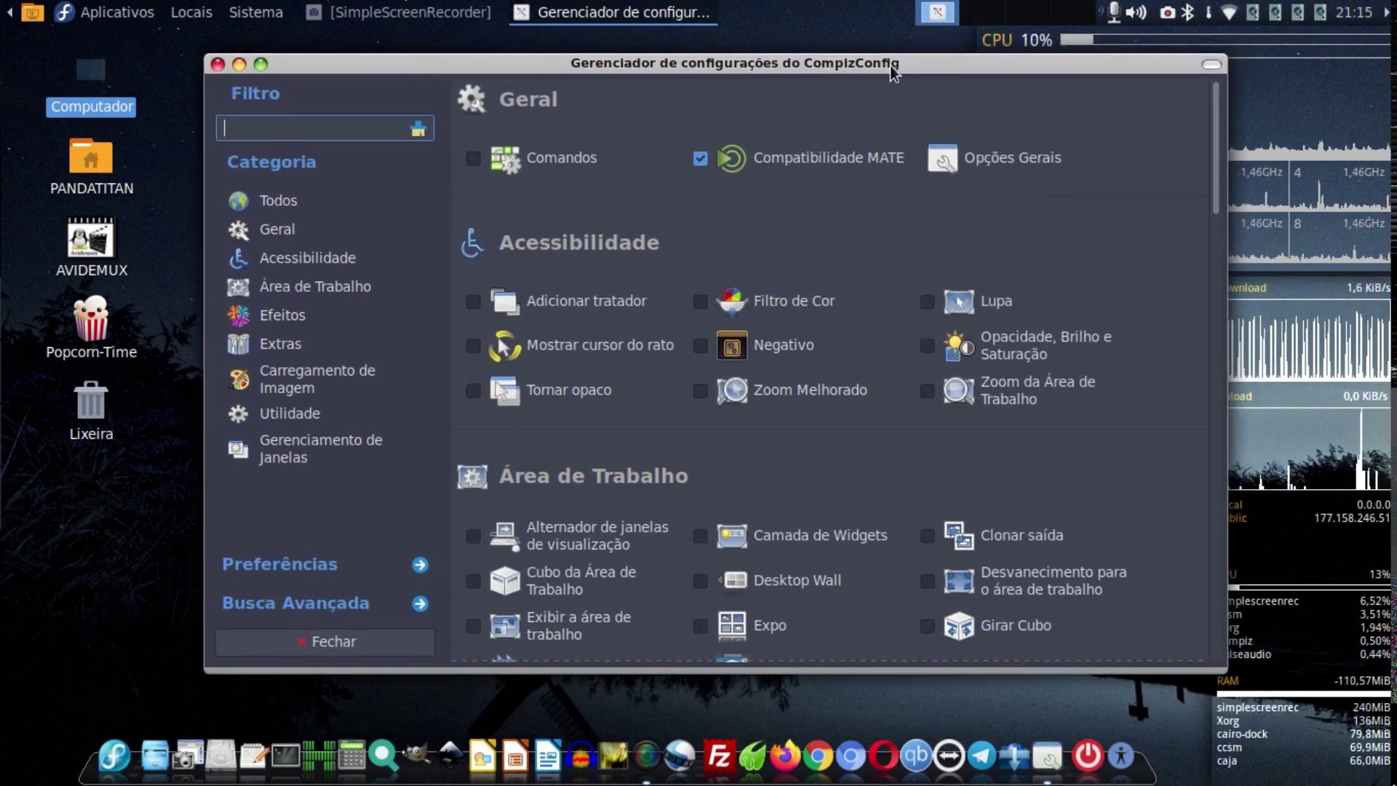
Look through the plugin categories in the CompizConfig settings manager, from Geral down to Utilidade.
{"action": "scroll", "coordinate": [864, 168], "scroll_direction": "down", "scroll_amount": 5}
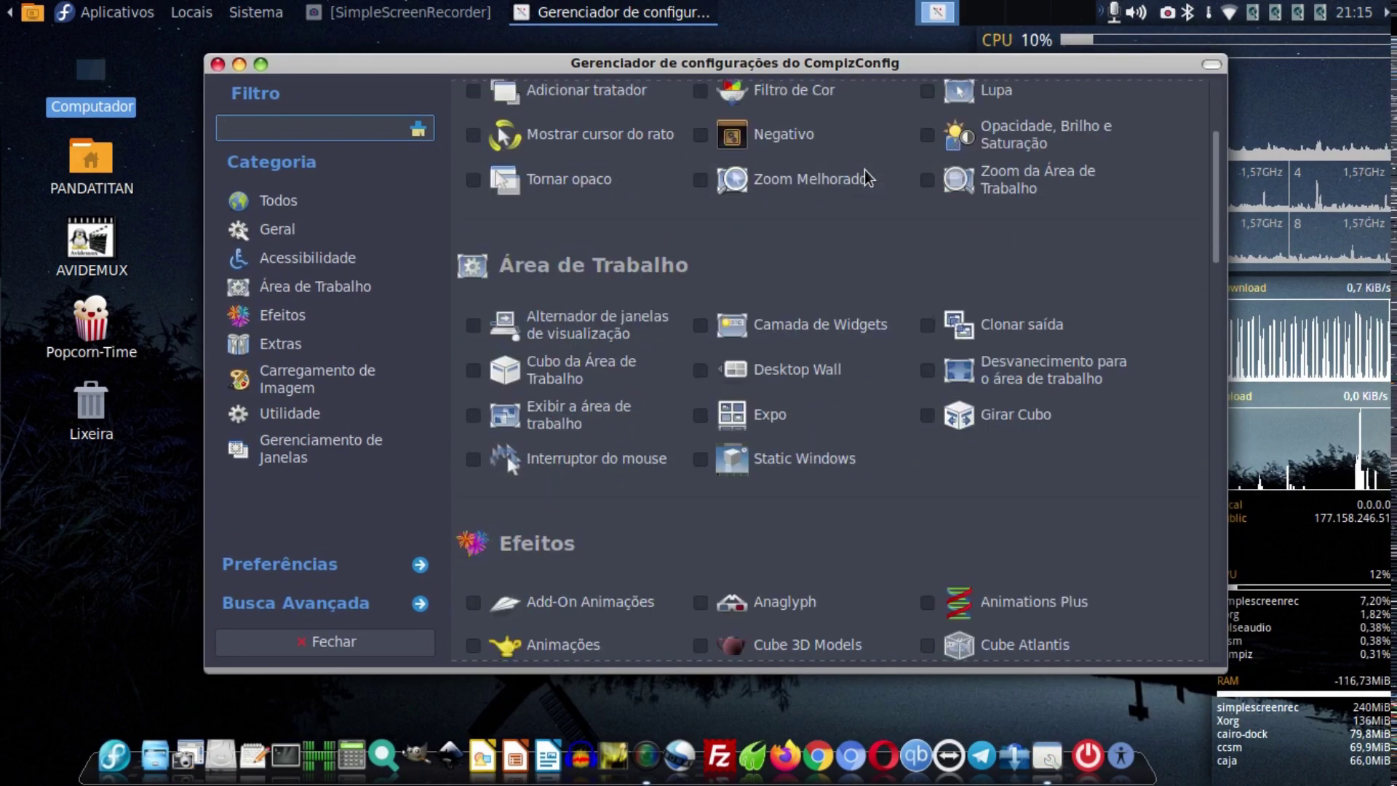
{"action": "scroll", "coordinate": [864, 169], "scroll_direction": "down", "scroll_amount": 10}
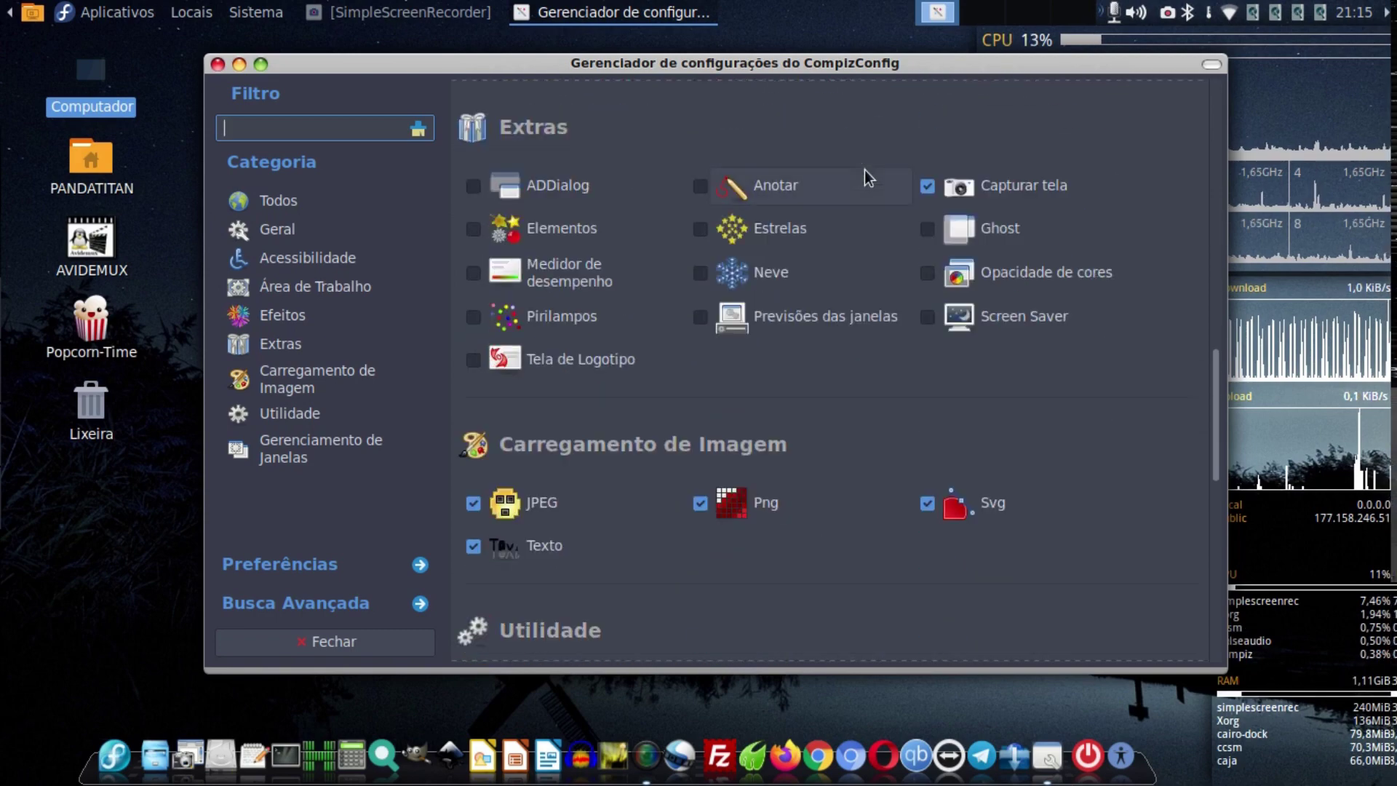
{"action": "scroll", "coordinate": [864, 168], "scroll_direction": "up", "scroll_amount": 12}
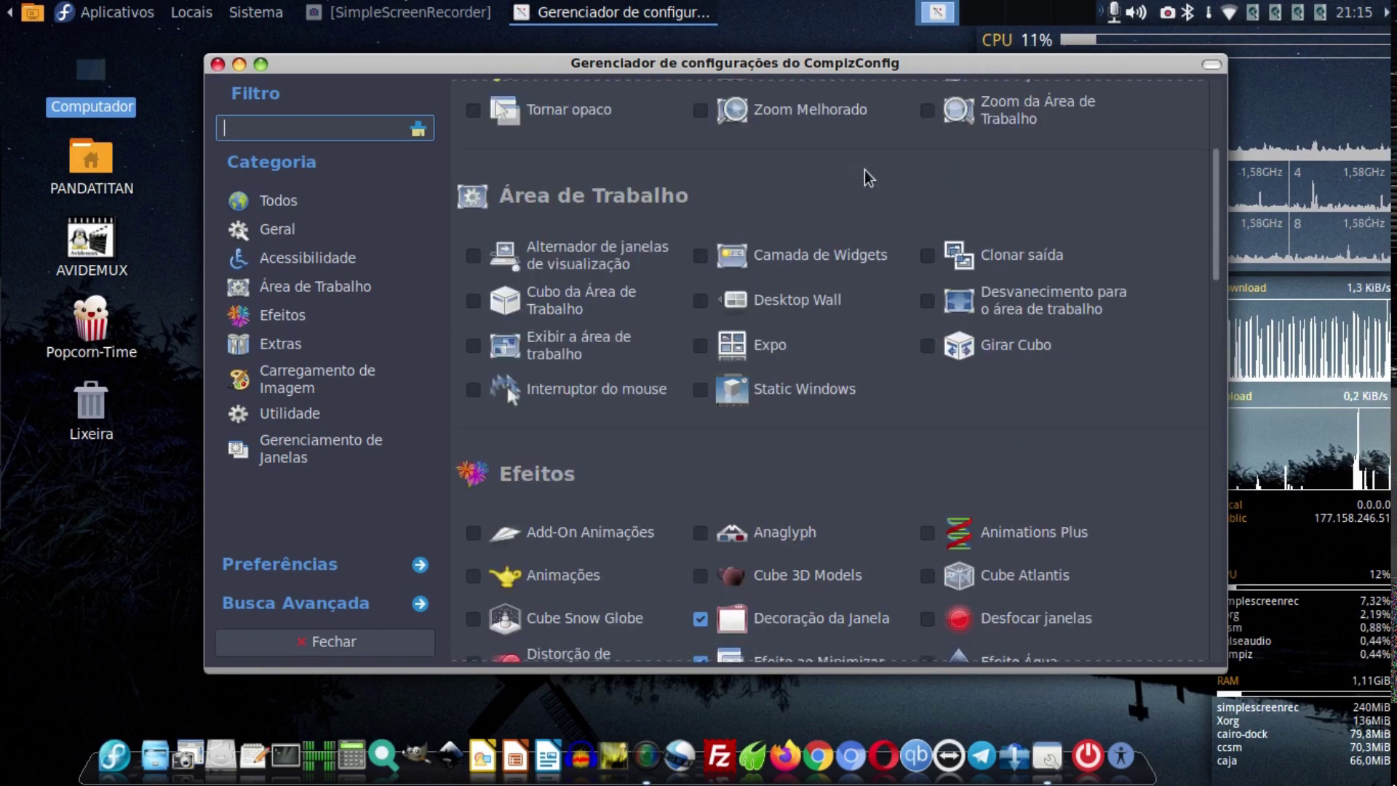
{"action": "scroll", "coordinate": [864, 168], "scroll_direction": "down", "scroll_amount": 10}
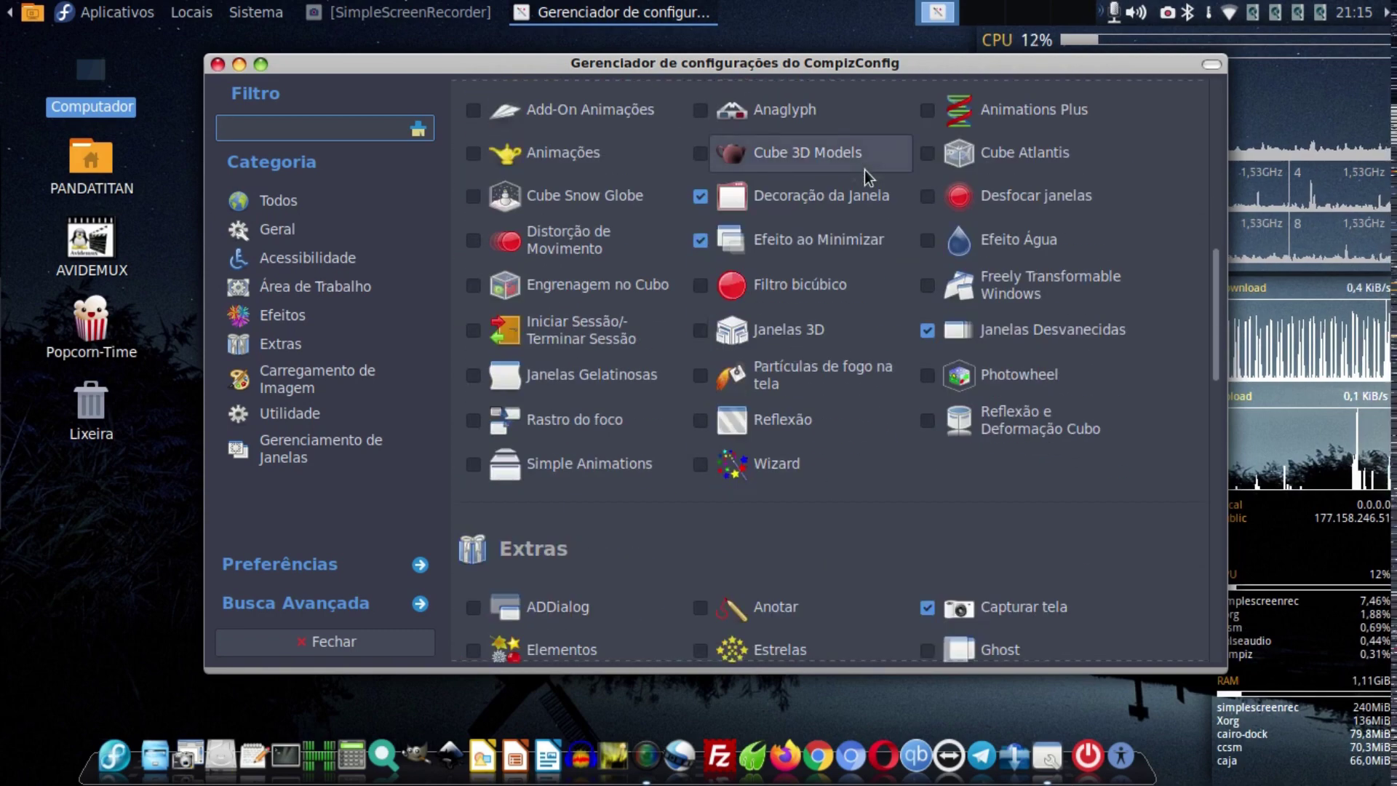
{"action": "scroll", "coordinate": [864, 169], "scroll_direction": "up", "scroll_amount": 4}
{"action": "scroll", "coordinate": [864, 169], "scroll_direction": "up", "scroll_amount": 10}
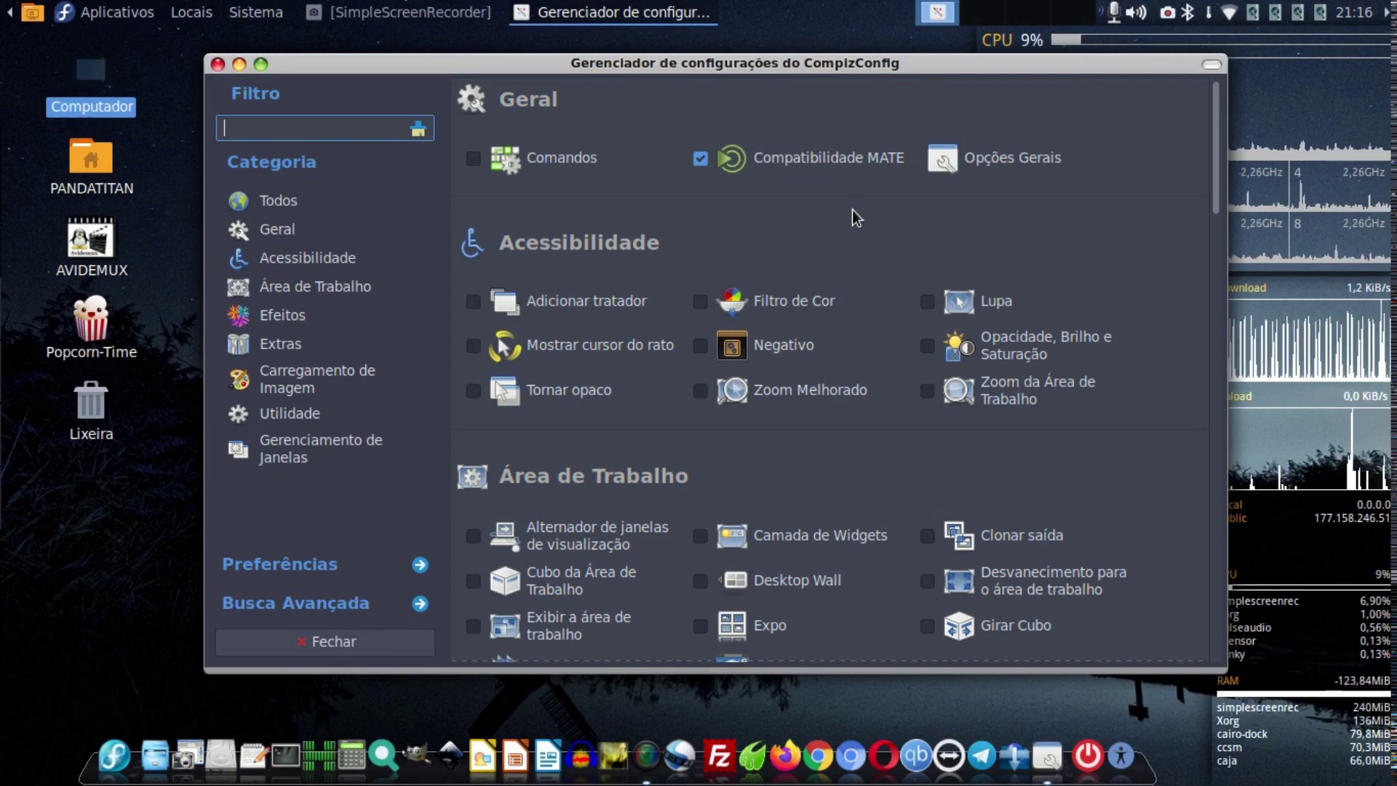
{"action": "scroll", "coordinate": [852, 210], "scroll_direction": "down", "scroll_amount": 10}
{"action": "scroll", "coordinate": [852, 210], "scroll_direction": "up", "scroll_amount": 10}
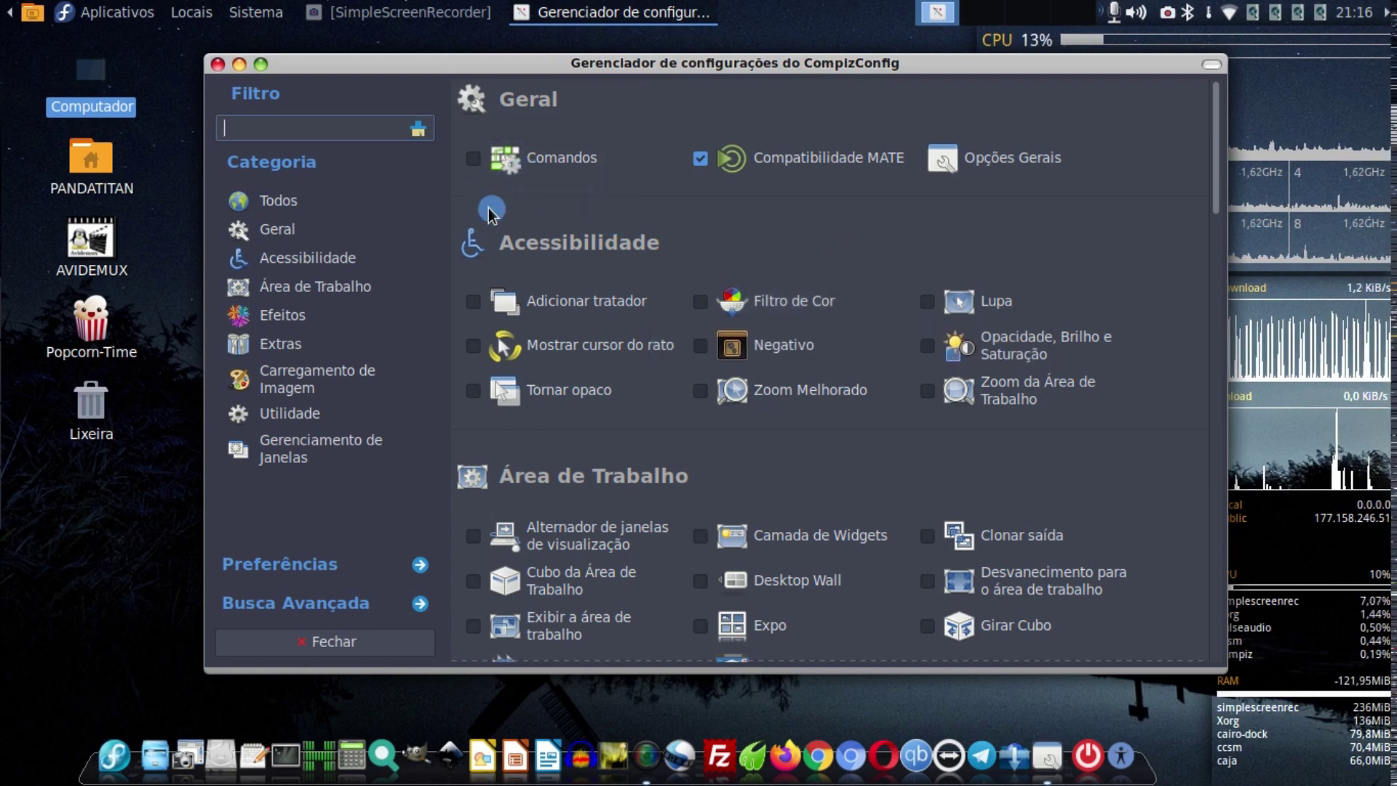
Examine the command line entries of the Comandos plugin and return to the plugin overview.
{"action": "left_click", "coordinate": [538, 168]}
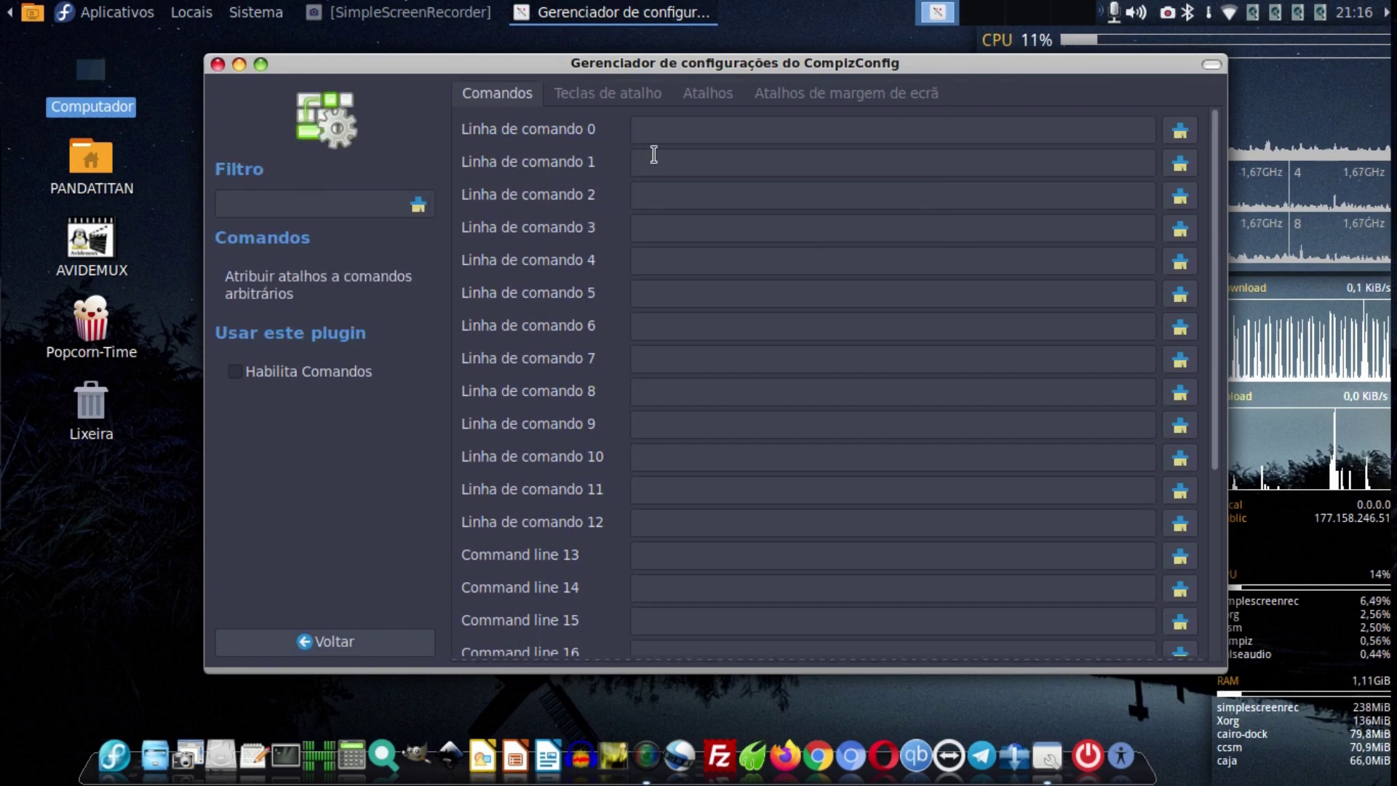
{"action": "scroll", "coordinate": [703, 178], "scroll_direction": "down", "scroll_amount": 5}
{"action": "scroll", "coordinate": [704, 184], "scroll_direction": "up", "scroll_amount": 5}
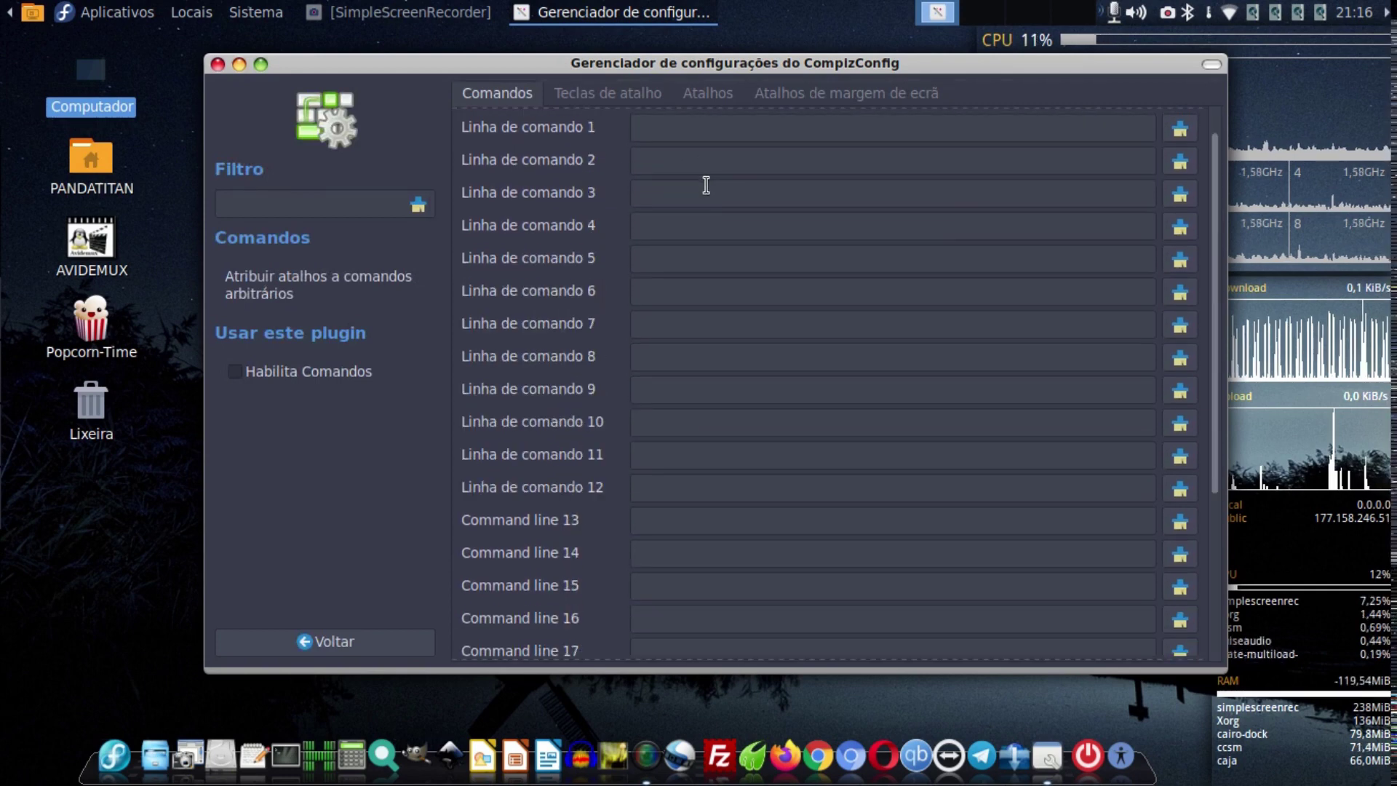
{"action": "scroll", "coordinate": [706, 184], "scroll_direction": "down", "scroll_amount": 3}
{"action": "scroll", "coordinate": [706, 185], "scroll_direction": "up", "scroll_amount": 3}
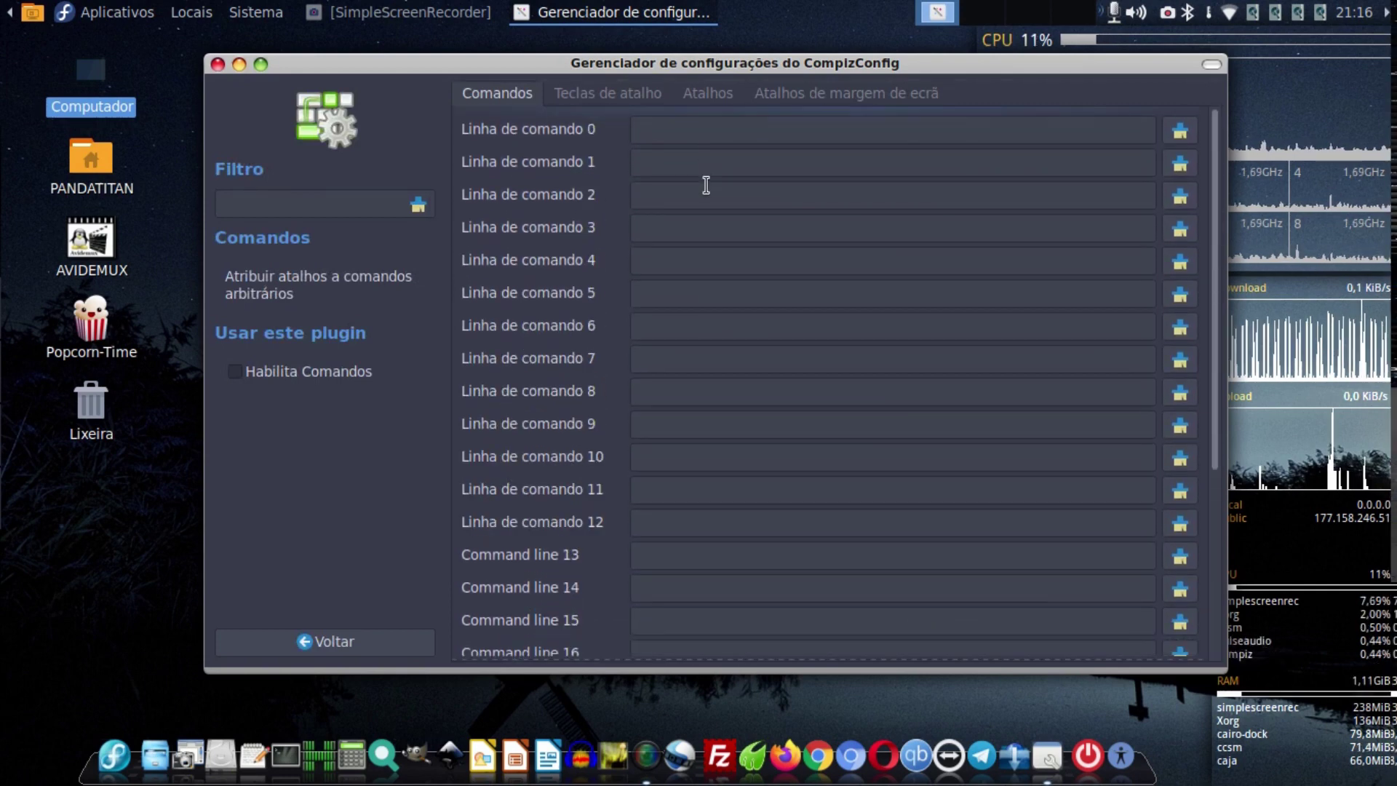
{"action": "scroll", "coordinate": [706, 184], "scroll_direction": "down", "scroll_amount": 4}
{"action": "scroll", "coordinate": [706, 185], "scroll_direction": "up", "scroll_amount": 4}
{"action": "scroll", "coordinate": [706, 185], "scroll_direction": "down", "scroll_amount": 4}
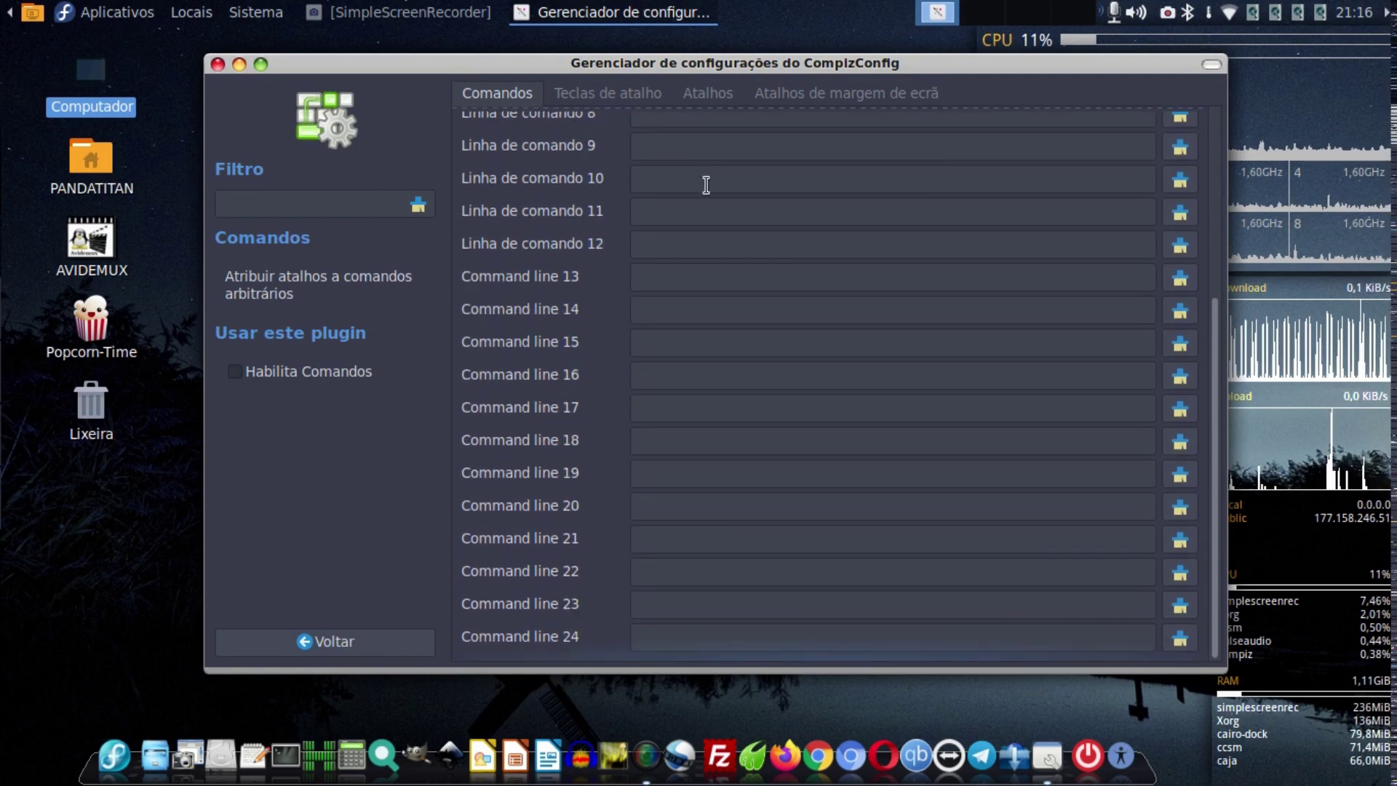
{"action": "scroll", "coordinate": [706, 185], "scroll_direction": "up", "scroll_amount": 4}
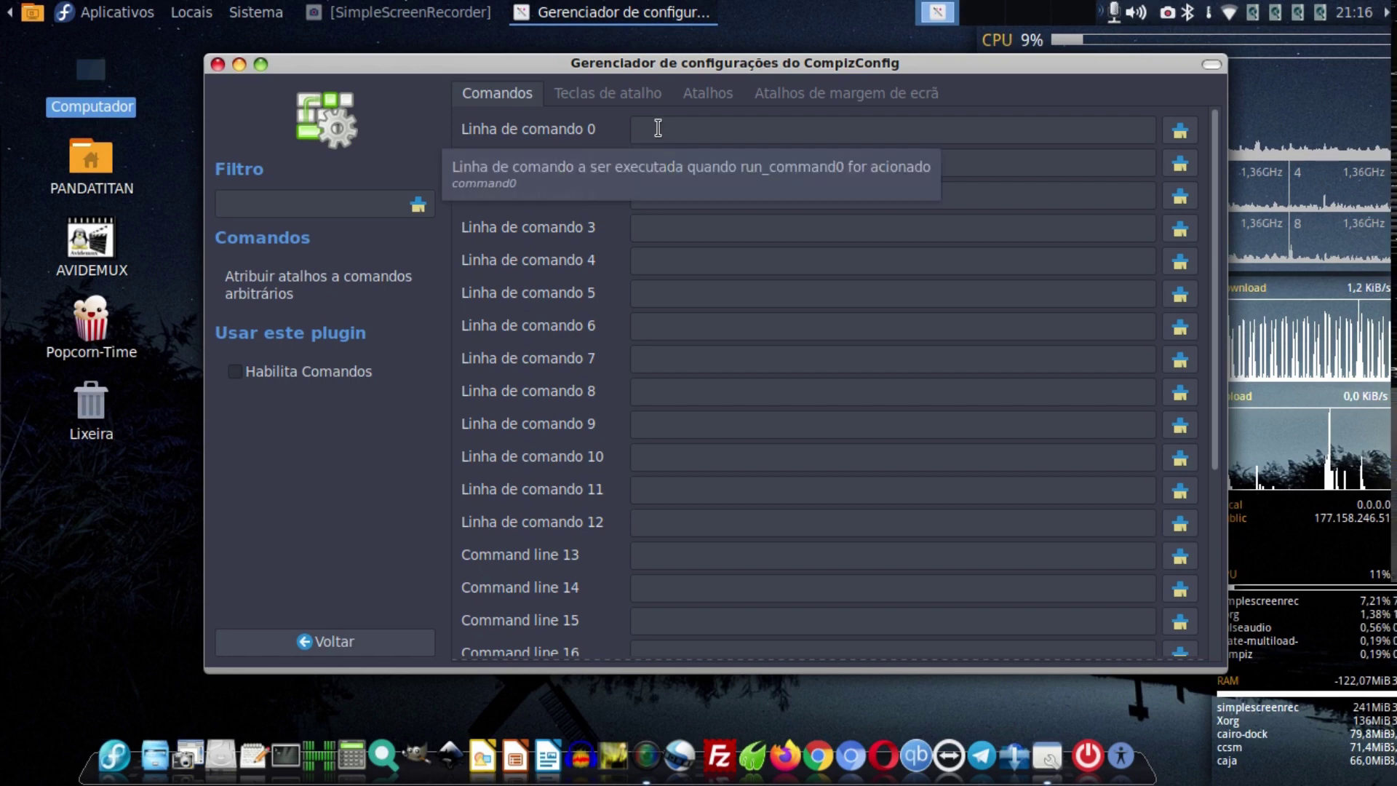
{"action": "left_click", "coordinate": [334, 634]}
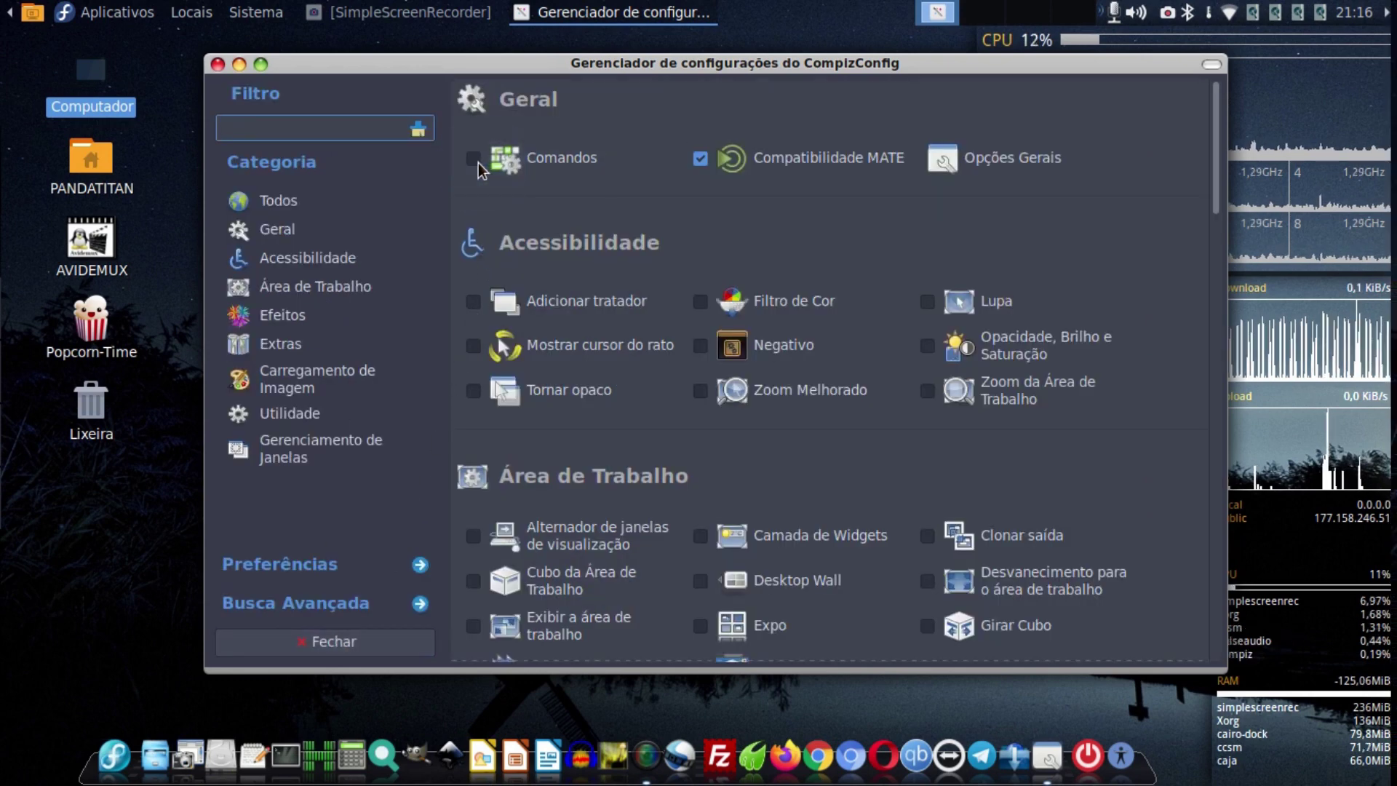
Enable the Comandos plugin in the Geral category and open its settings.
{"action": "left_click", "coordinate": [478, 163]}
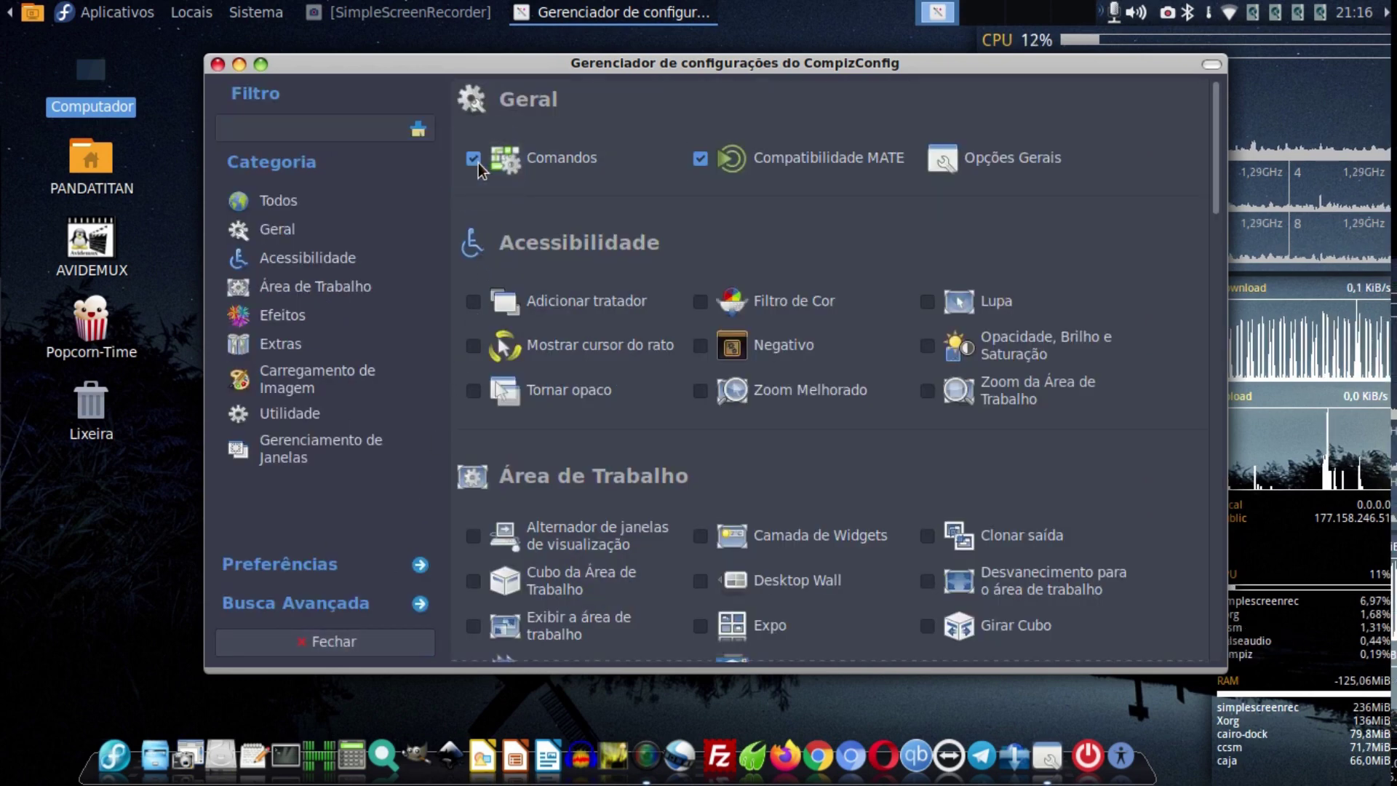
{"action": "left_click", "coordinate": [573, 159]}
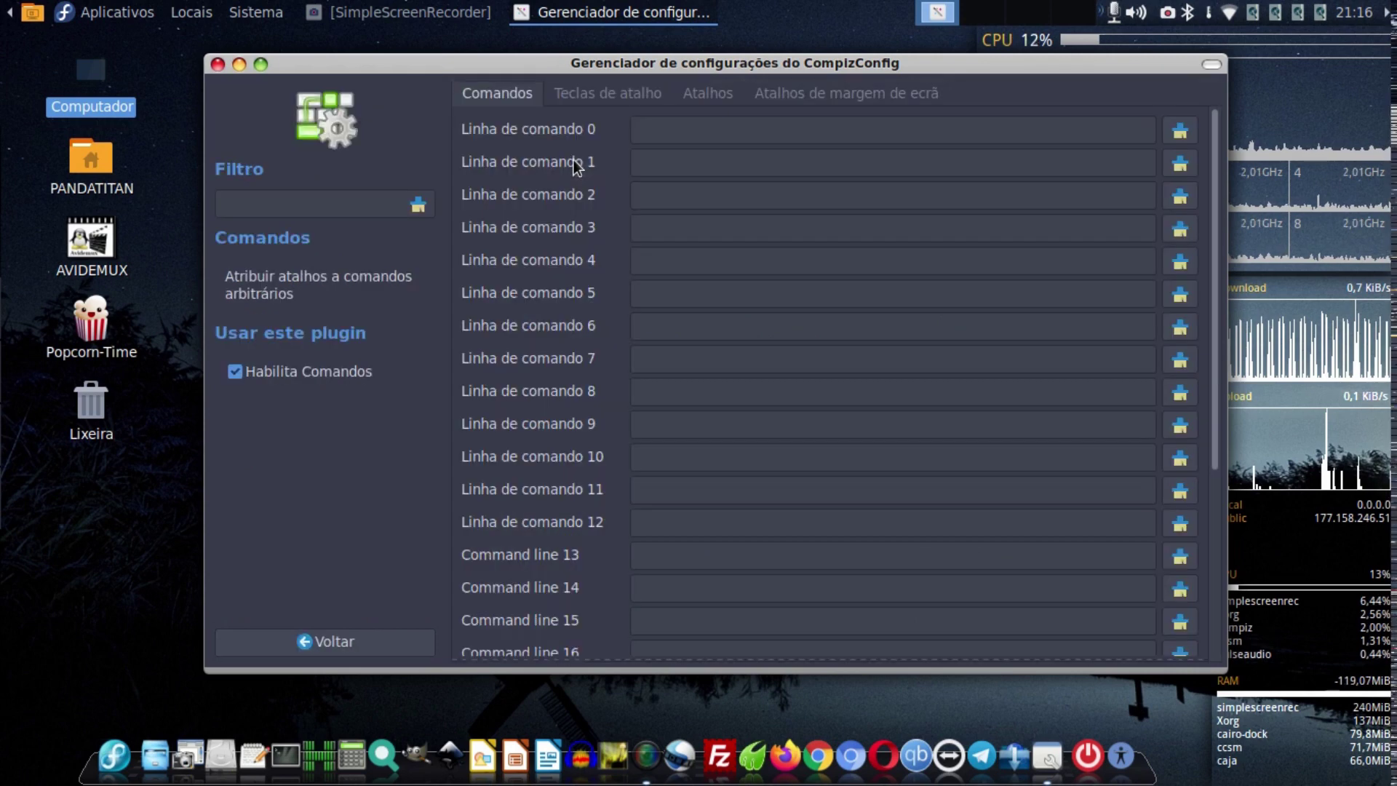
Set Linha de comando 0 of the Comandos plugin to mate-terminal.
{"action": "left_click", "coordinate": [663, 127]}
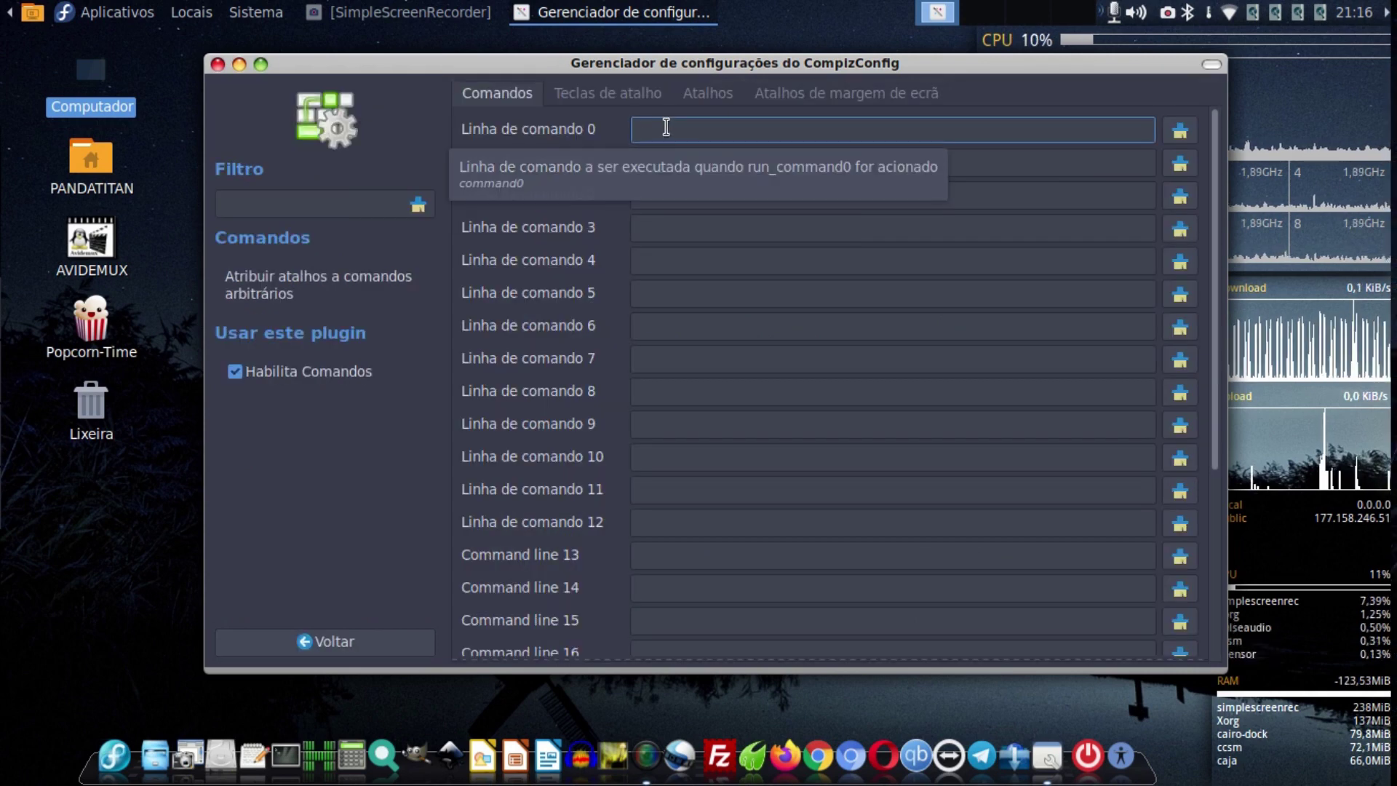
{"action": "type", "text": "ma"}
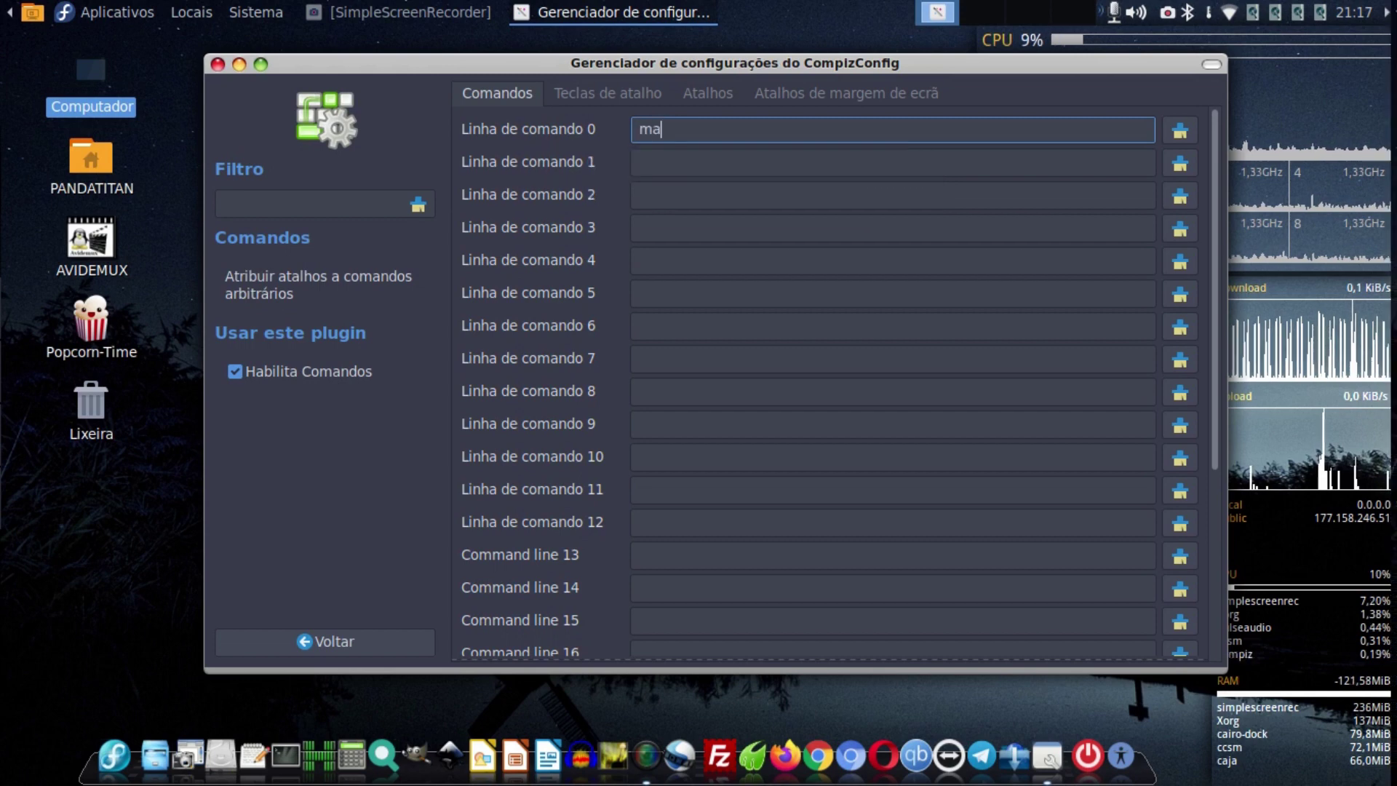
{"action": "type", "text": "te-te"}
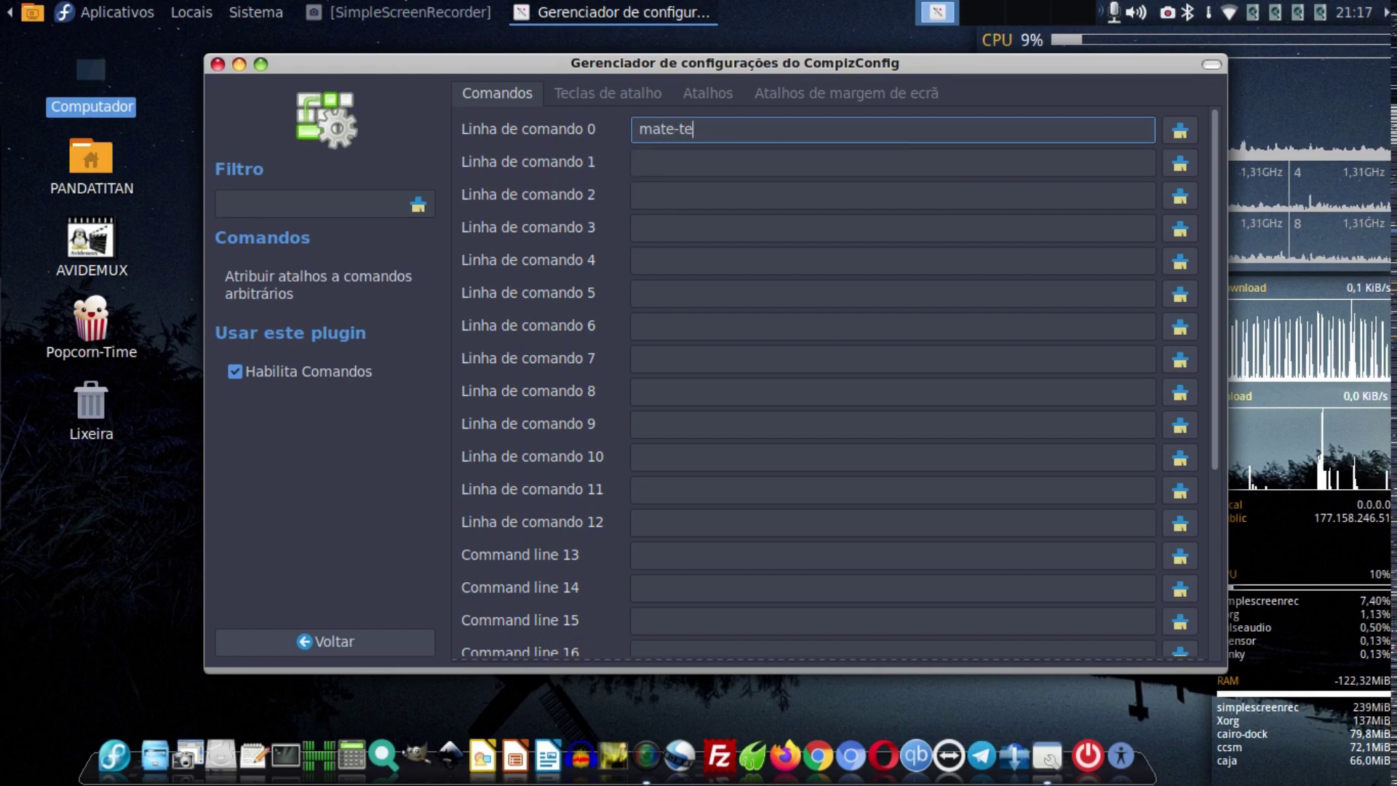
{"action": "type", "text": "rminal"}
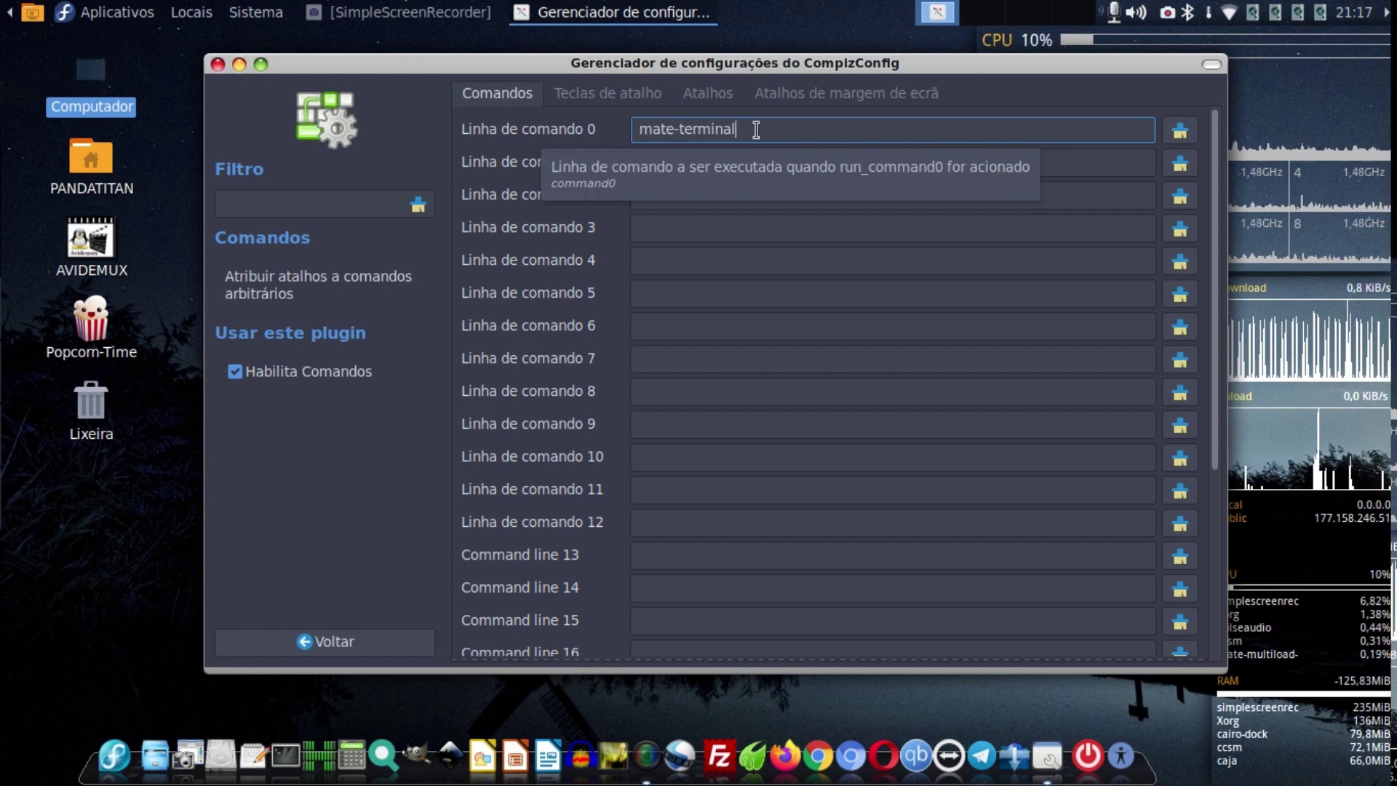
Enable a keyboard shortcut for Executar comando 0 and assign it the combination <Shift><Alt>t.
{"action": "left_click", "coordinate": [611, 103]}
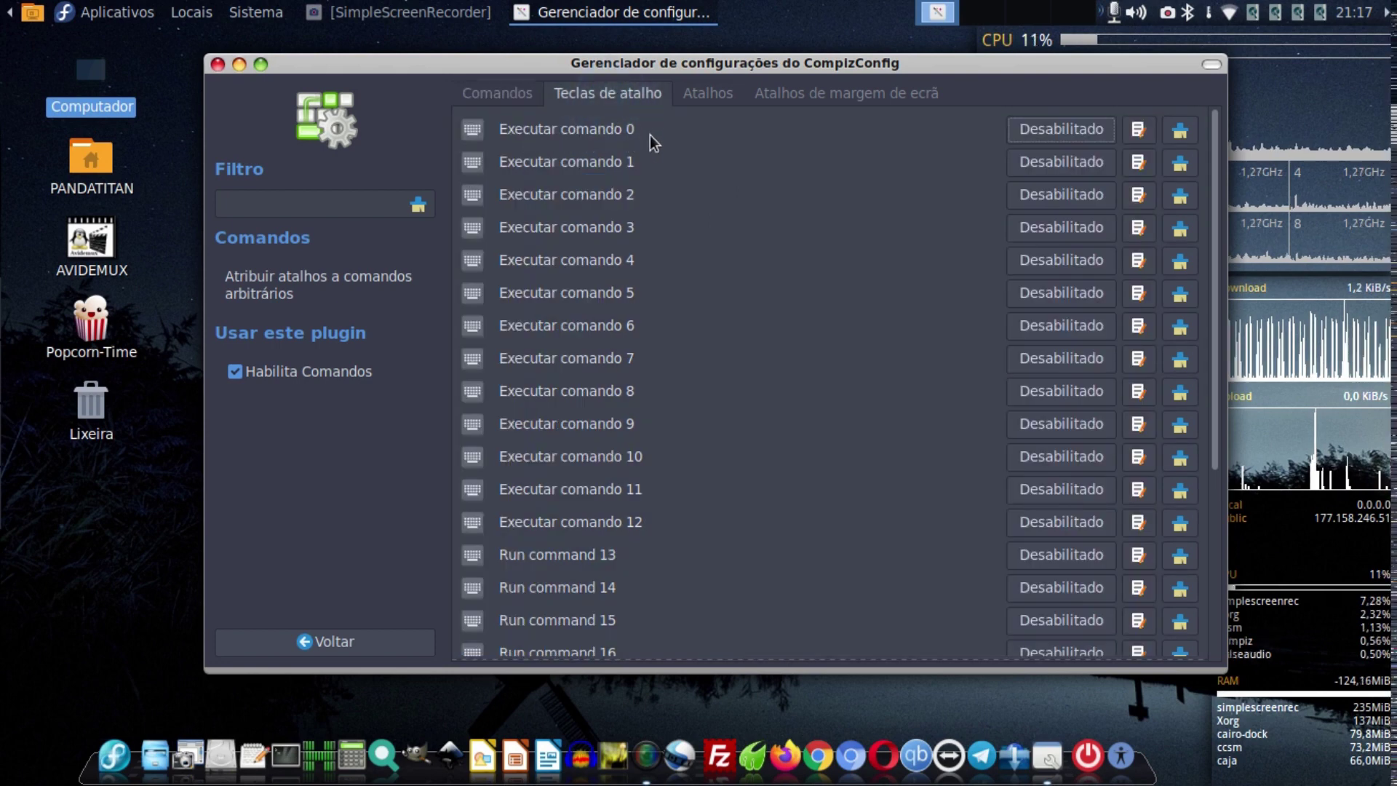
{"action": "left_click", "coordinate": [1046, 129]}
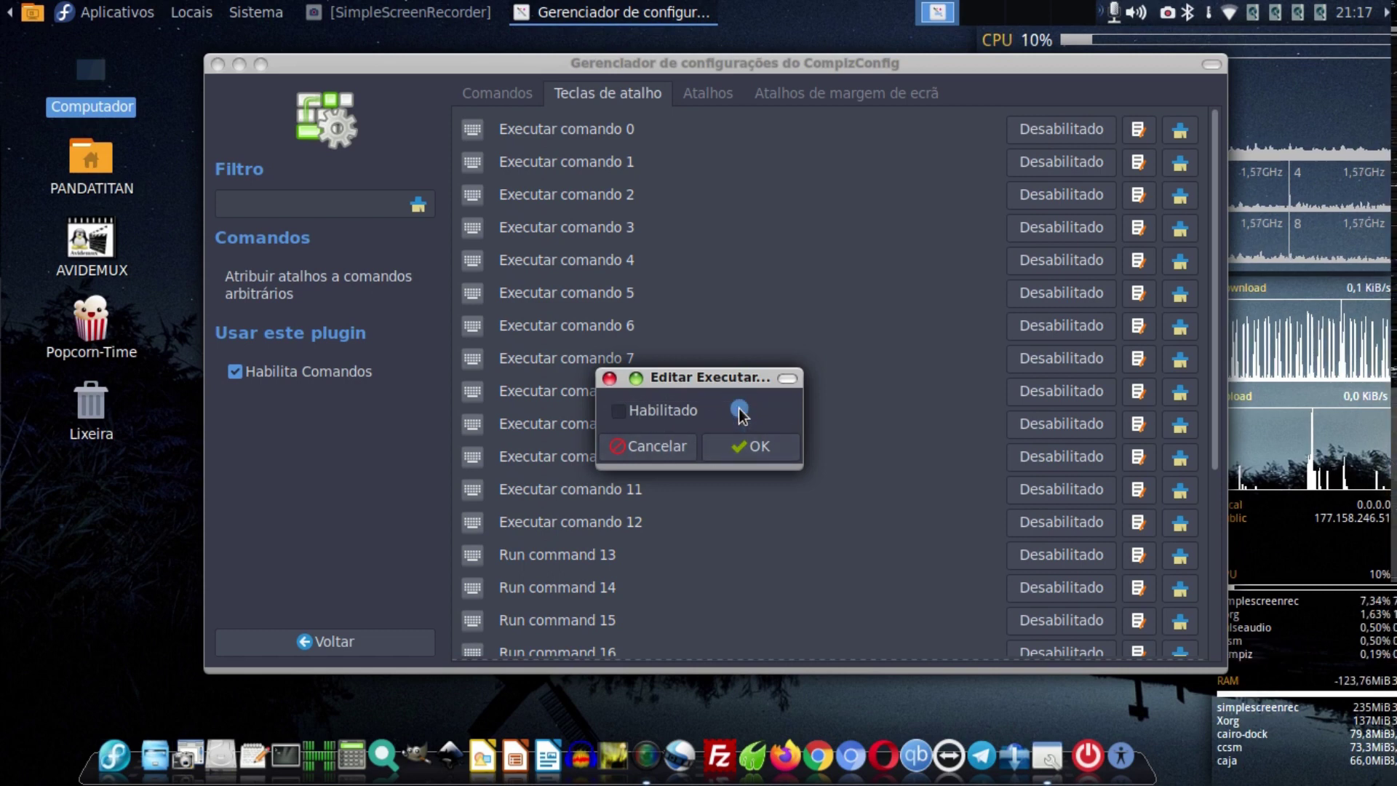
{"action": "left_click", "coordinate": [624, 413]}
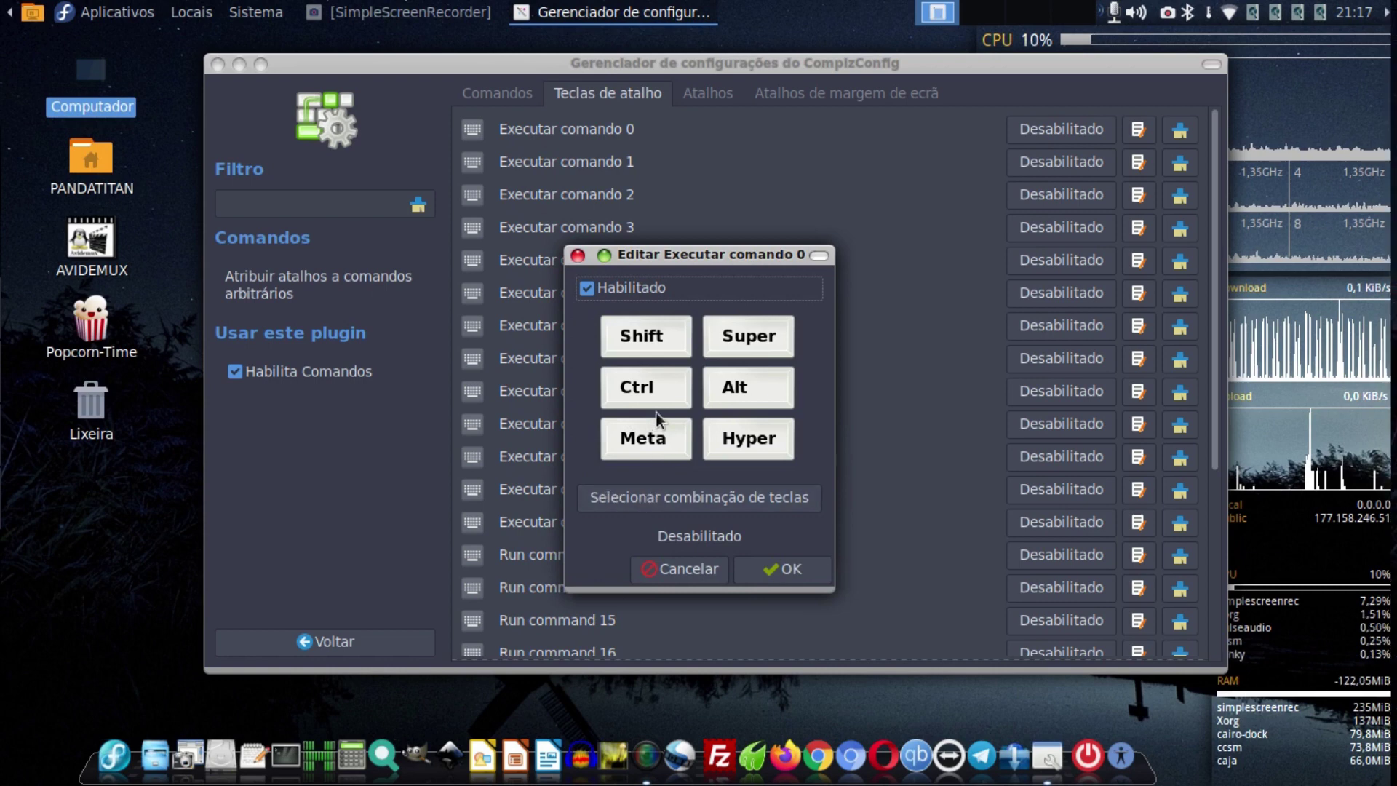
{"action": "left_click", "coordinate": [654, 339]}
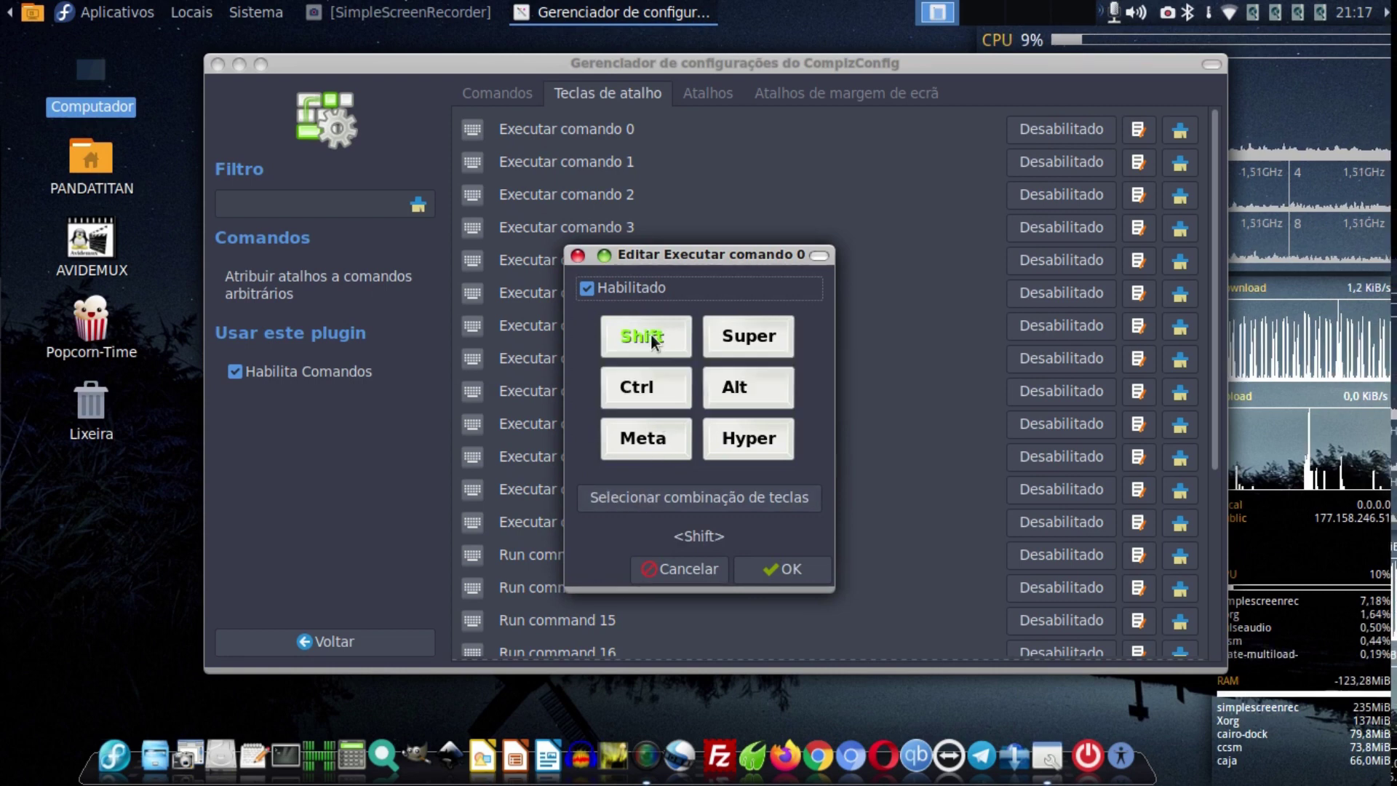
{"action": "left_click", "coordinate": [748, 386]}
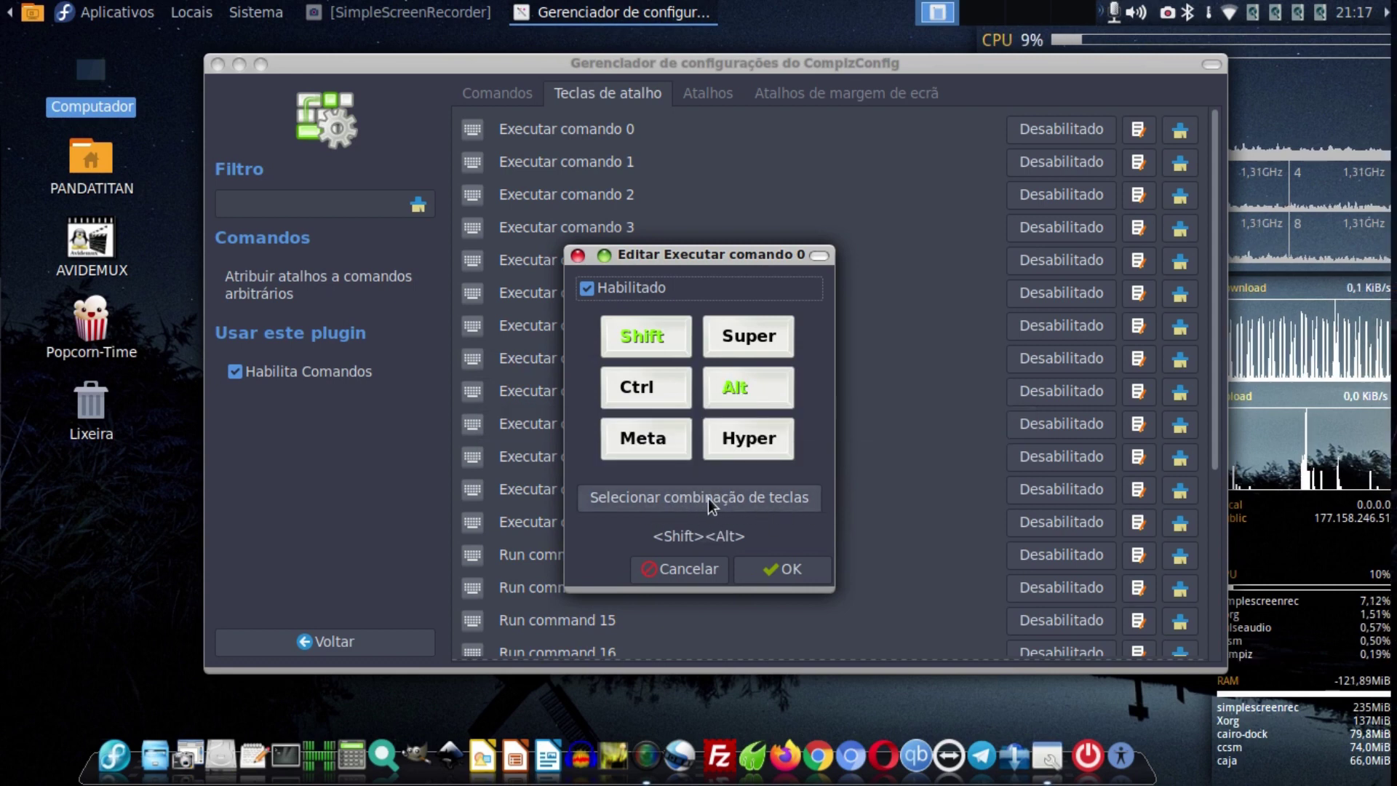
{"action": "left_click", "coordinate": [751, 497]}
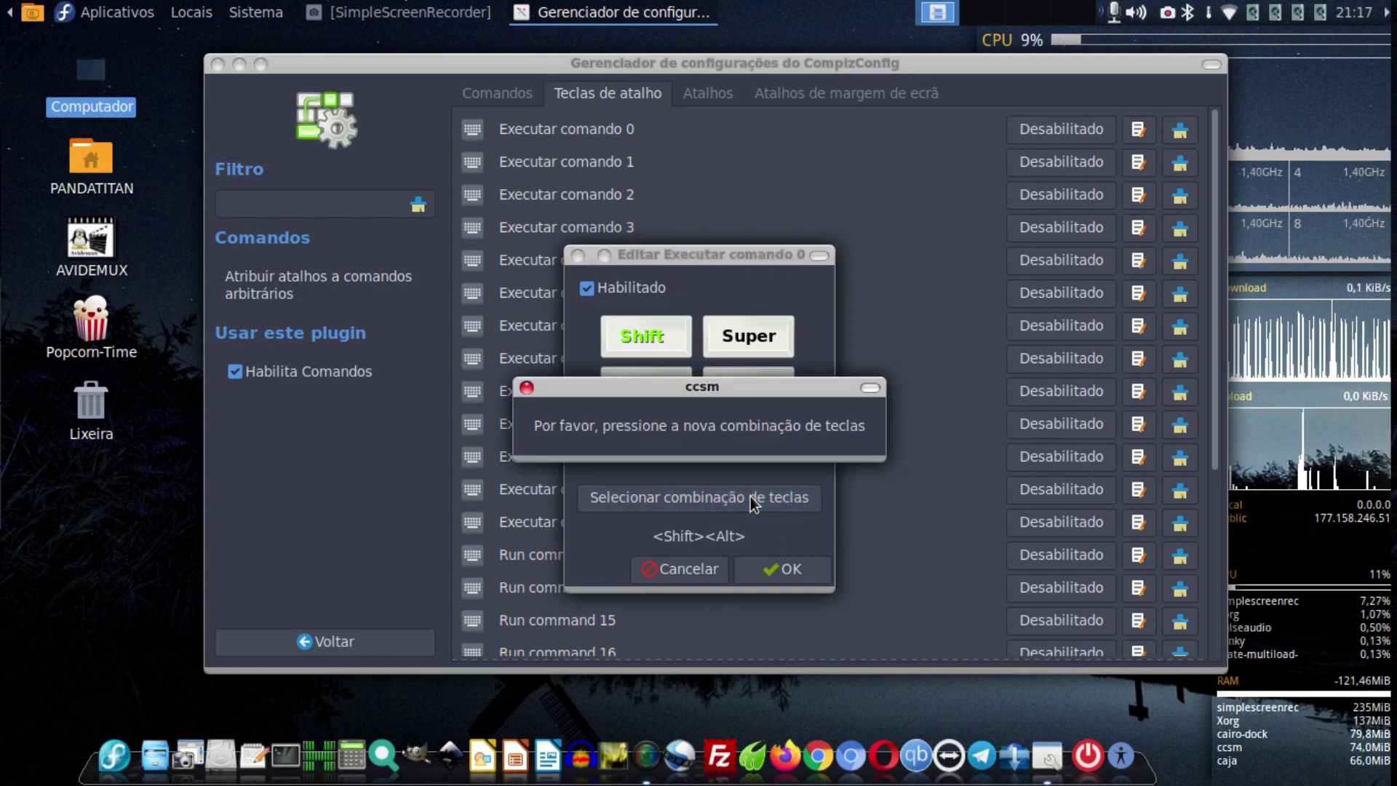
{"action": "key", "text": "BackSpace"}
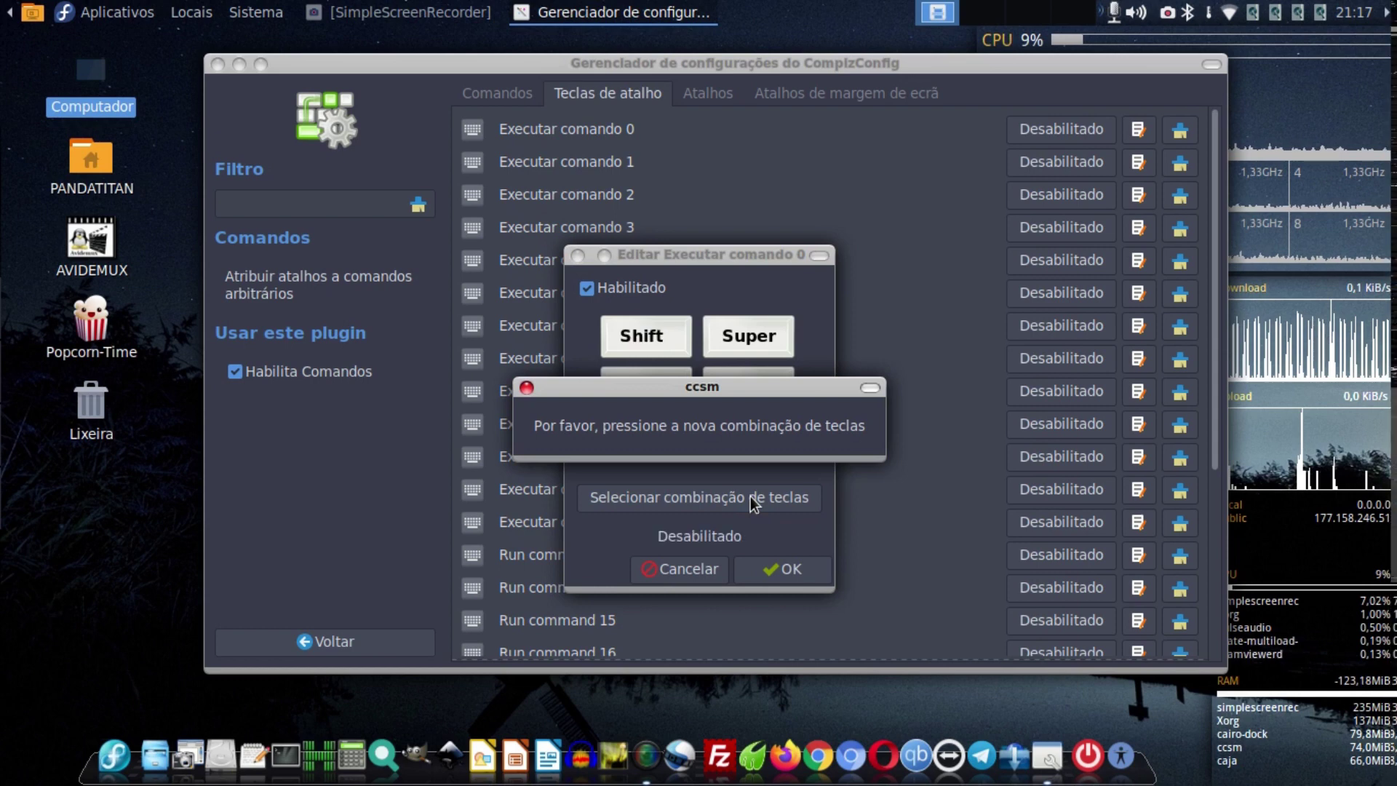
{"action": "key", "text": "shift+alt+t"}
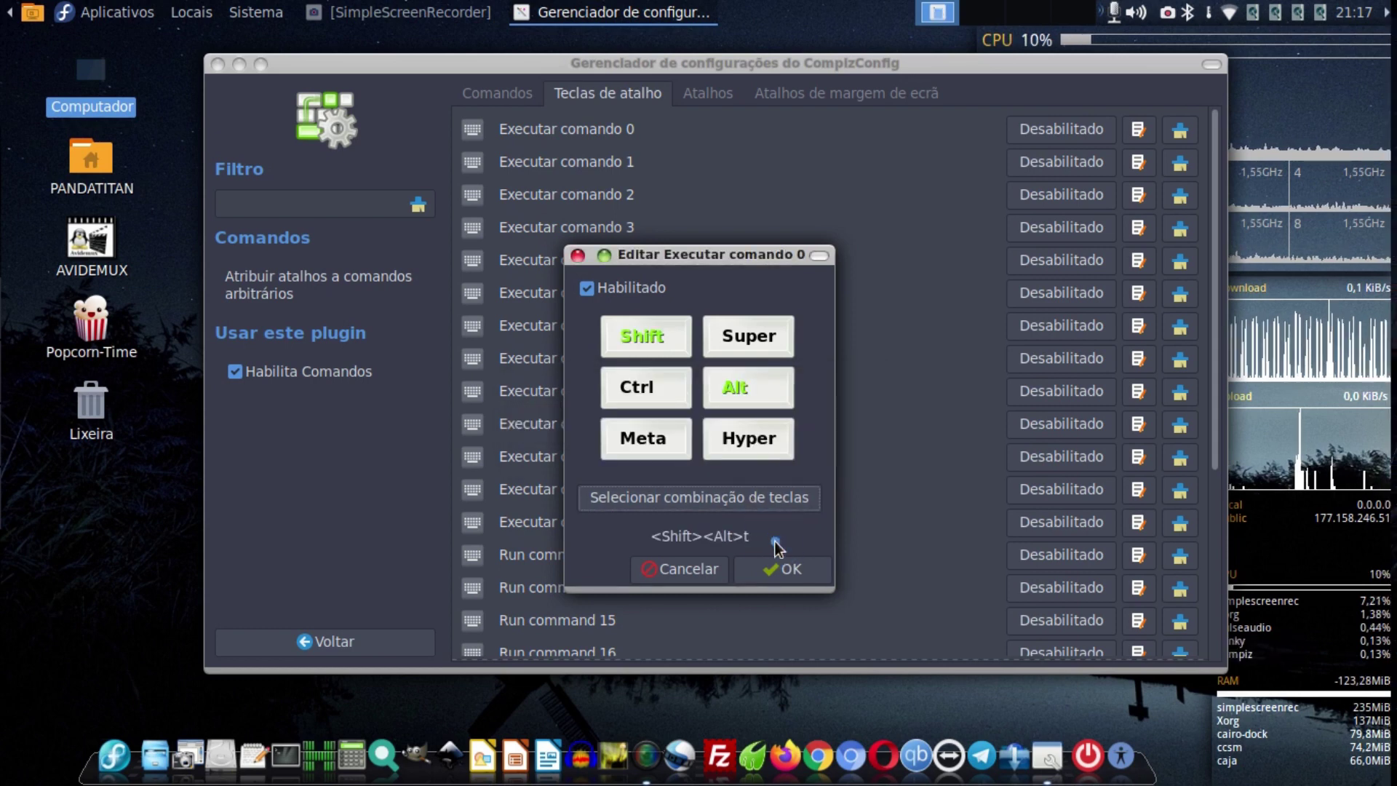
{"action": "left_click", "coordinate": [677, 537]}
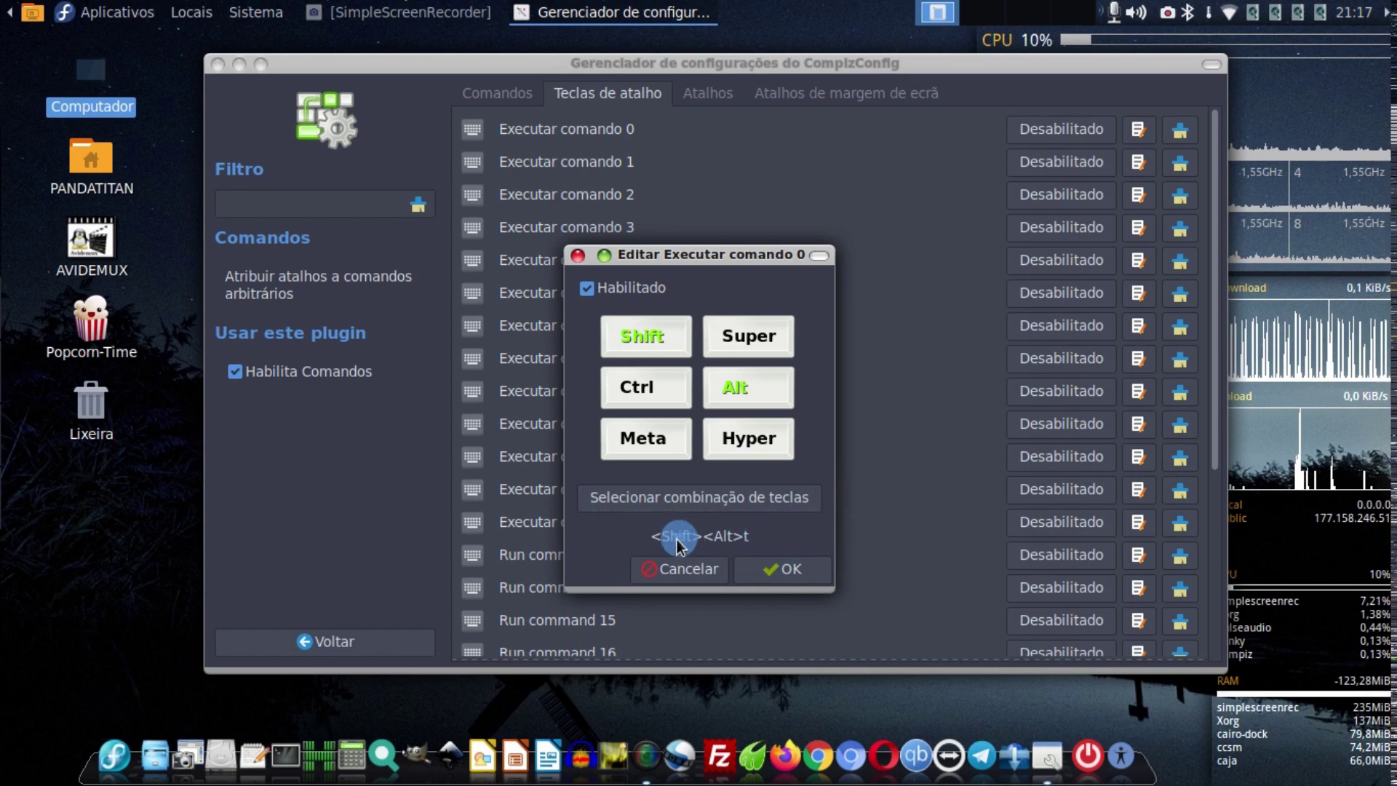
{"action": "left_click", "coordinate": [793, 569]}
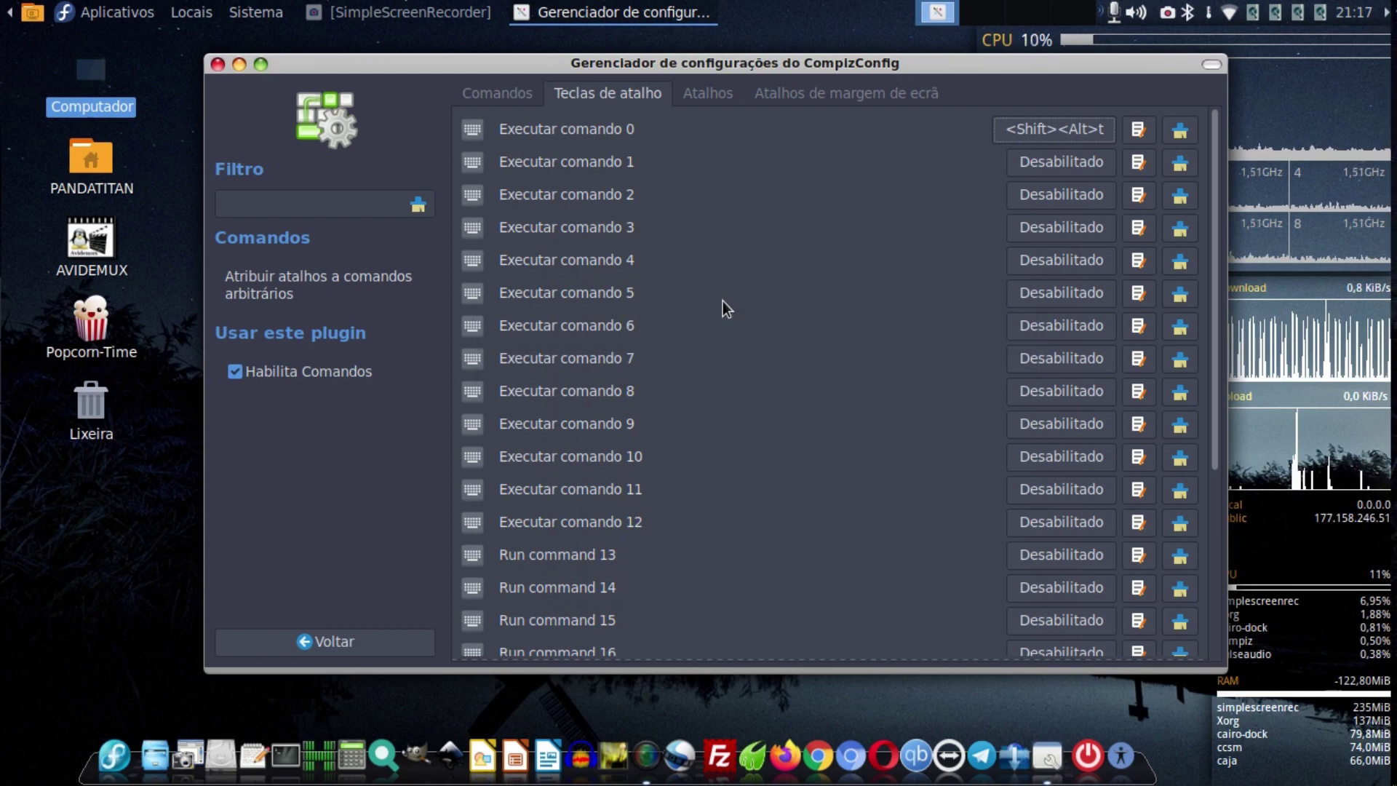
Test the new <Shift><Alt>t shortcut twice, closing the terminal window after each launch.
{"action": "key", "text": "shift+alt+t"}
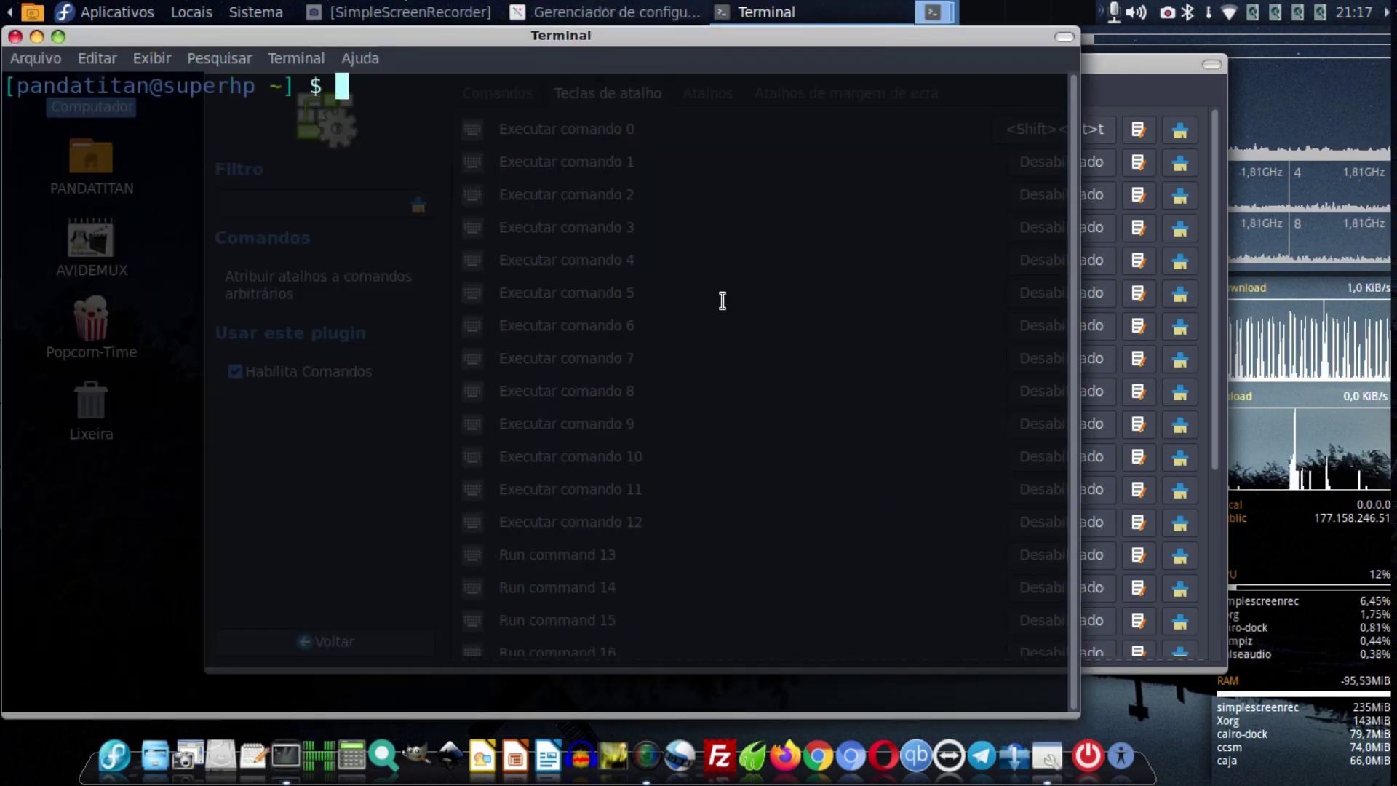
{"action": "left_click", "coordinate": [14, 35]}
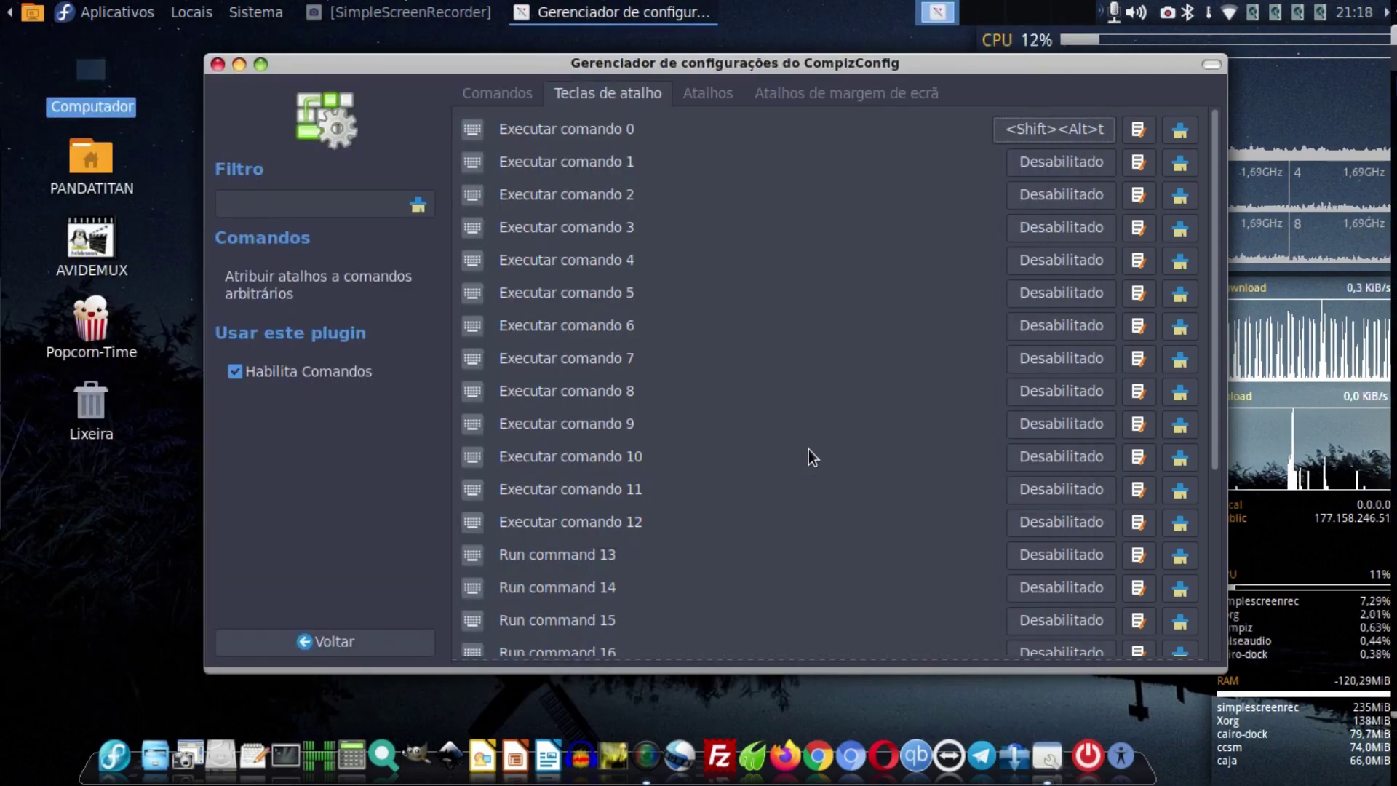
{"action": "key", "text": "shift+alt+t"}
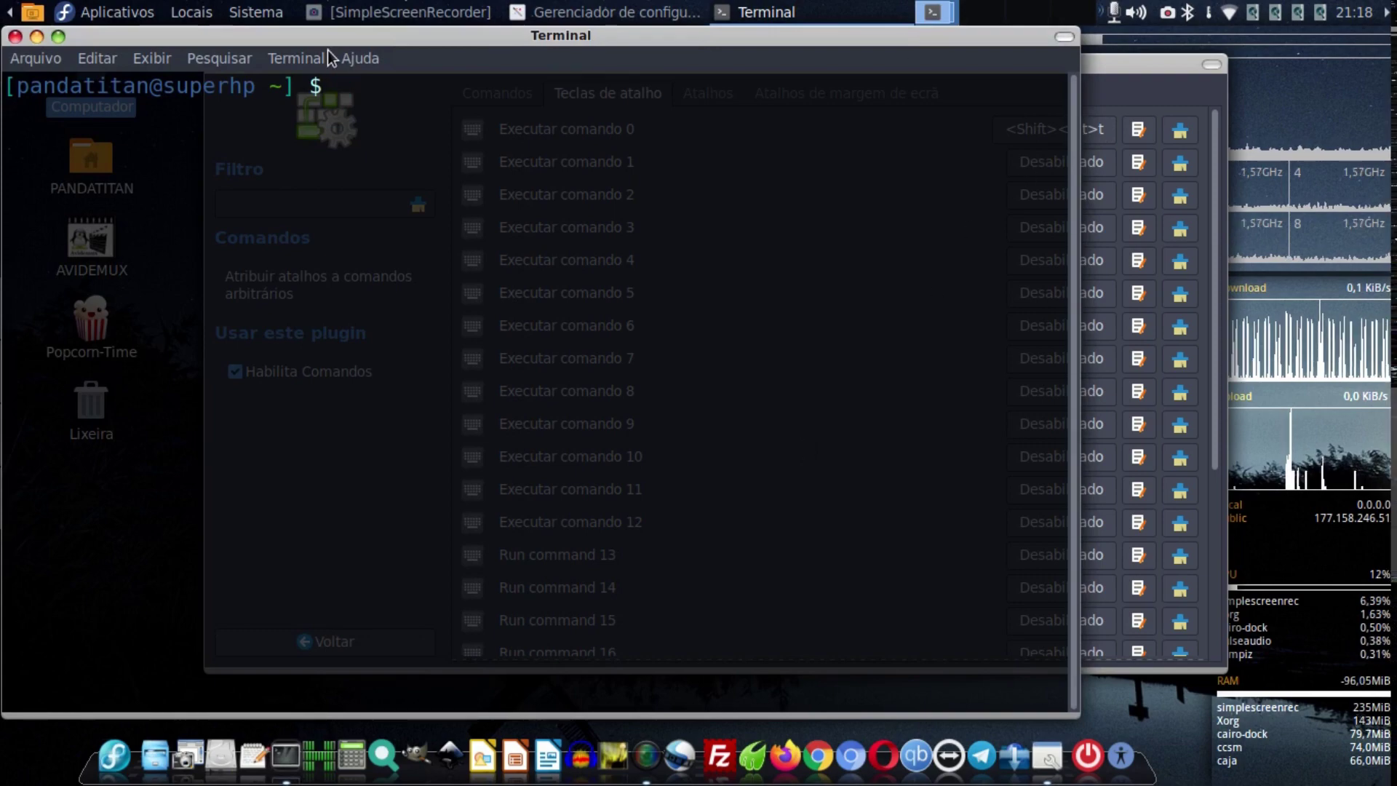
{"action": "left_click", "coordinate": [15, 38]}
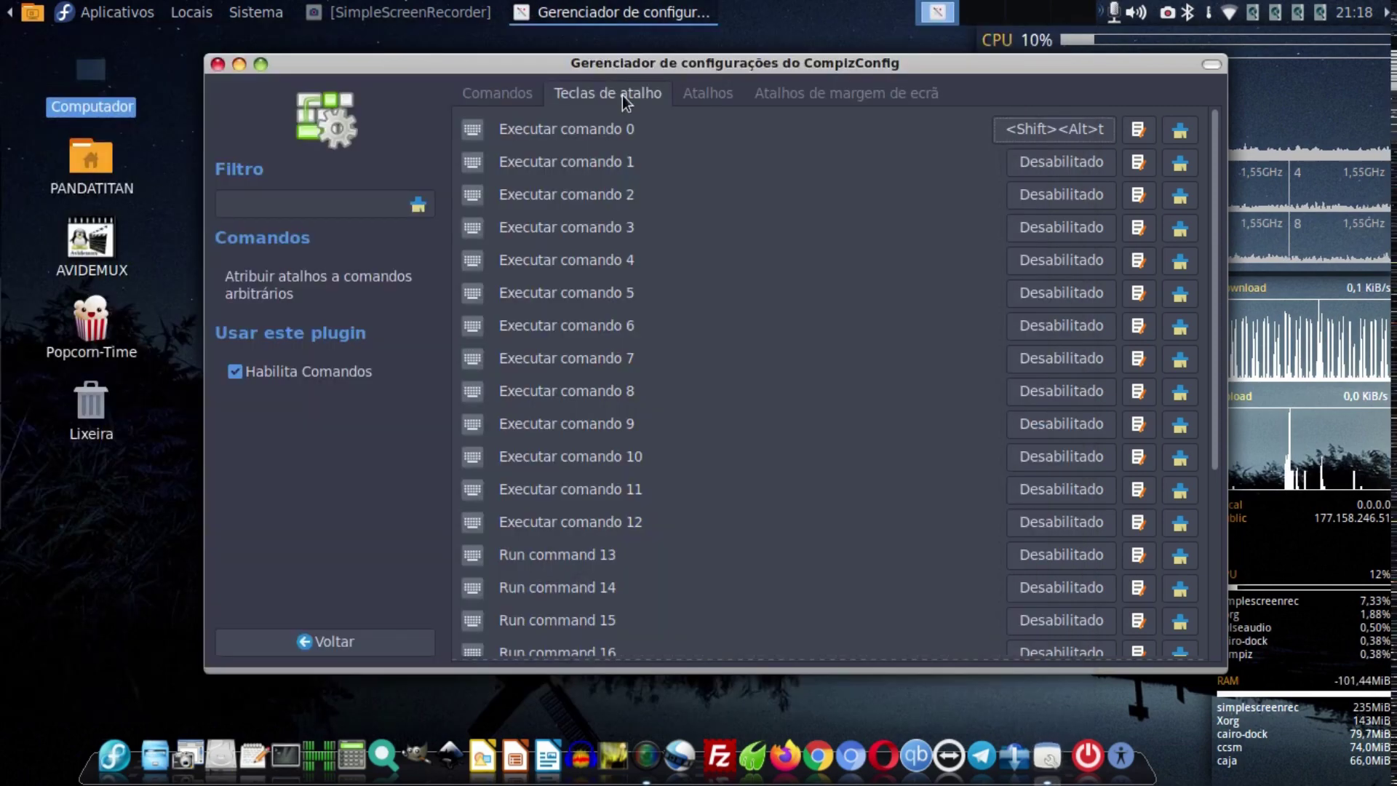
Compare the Comandos plugin's numbered command lines with their matching keyboard shortcut entries.
{"action": "left_click", "coordinate": [489, 99]}
{"action": "scroll", "coordinate": [639, 291], "scroll_direction": "down", "scroll_amount": 5}
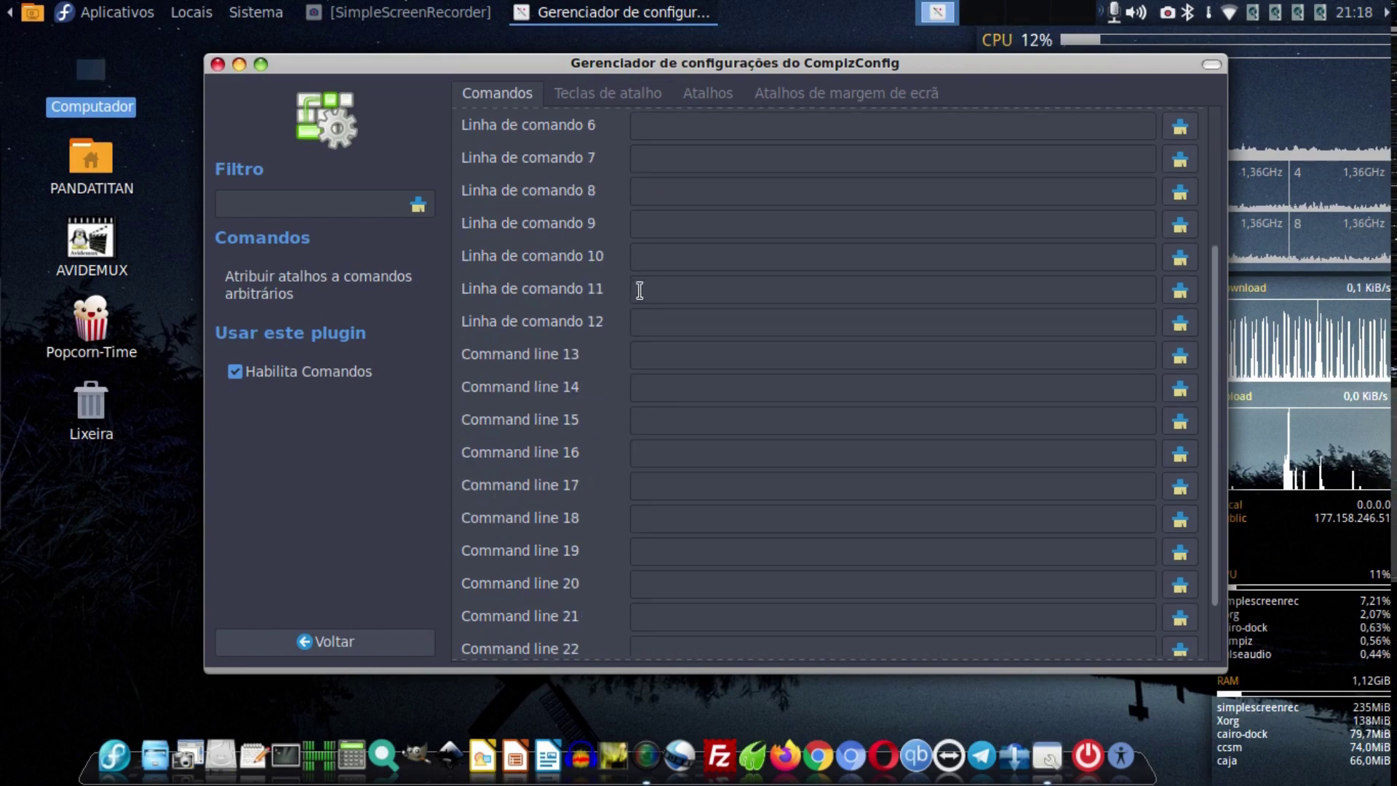
{"action": "scroll", "coordinate": [622, 549], "scroll_direction": "up", "scroll_amount": 5}
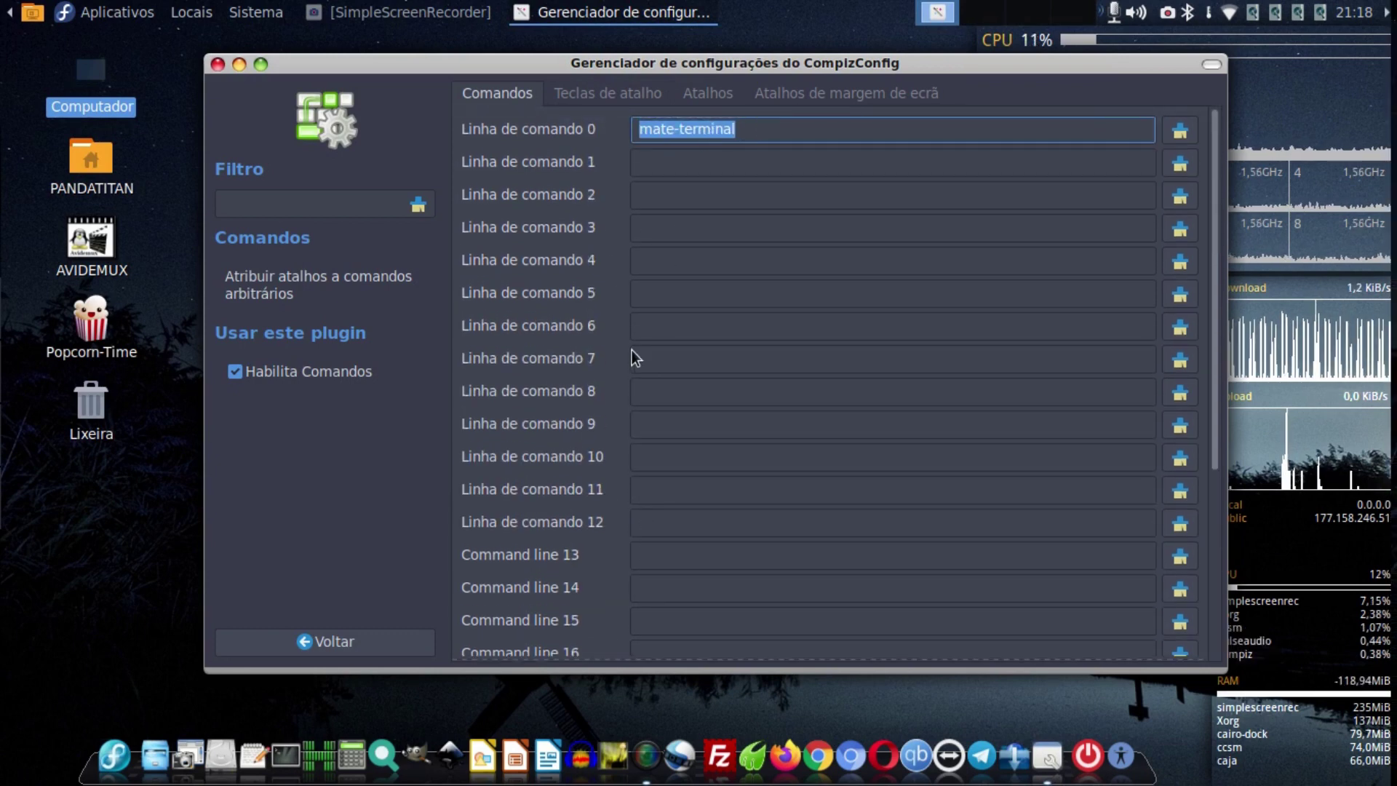
{"action": "scroll", "coordinate": [626, 457], "scroll_direction": "down", "scroll_amount": 1}
{"action": "scroll", "coordinate": [626, 457], "scroll_direction": "up", "scroll_amount": 1}
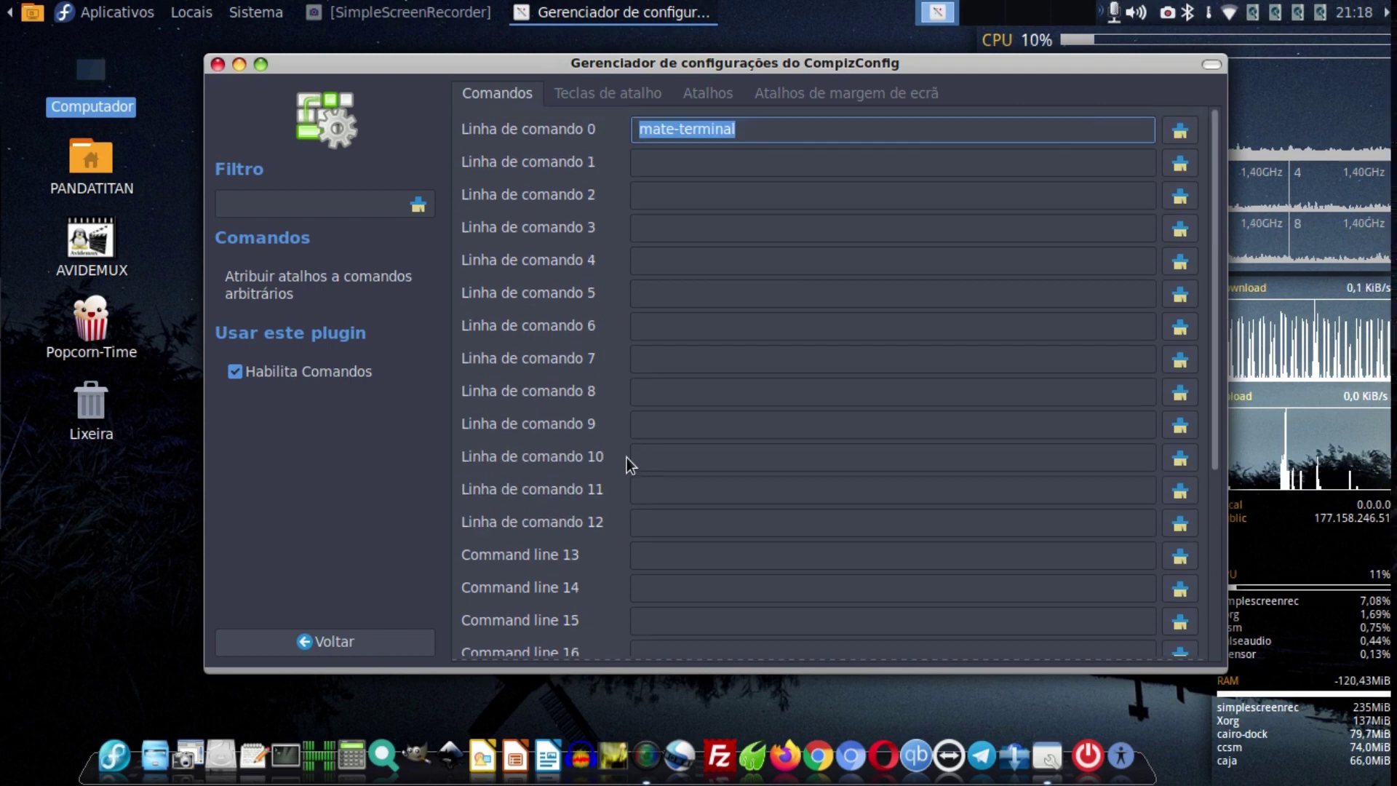
{"action": "left_click", "coordinate": [618, 96]}
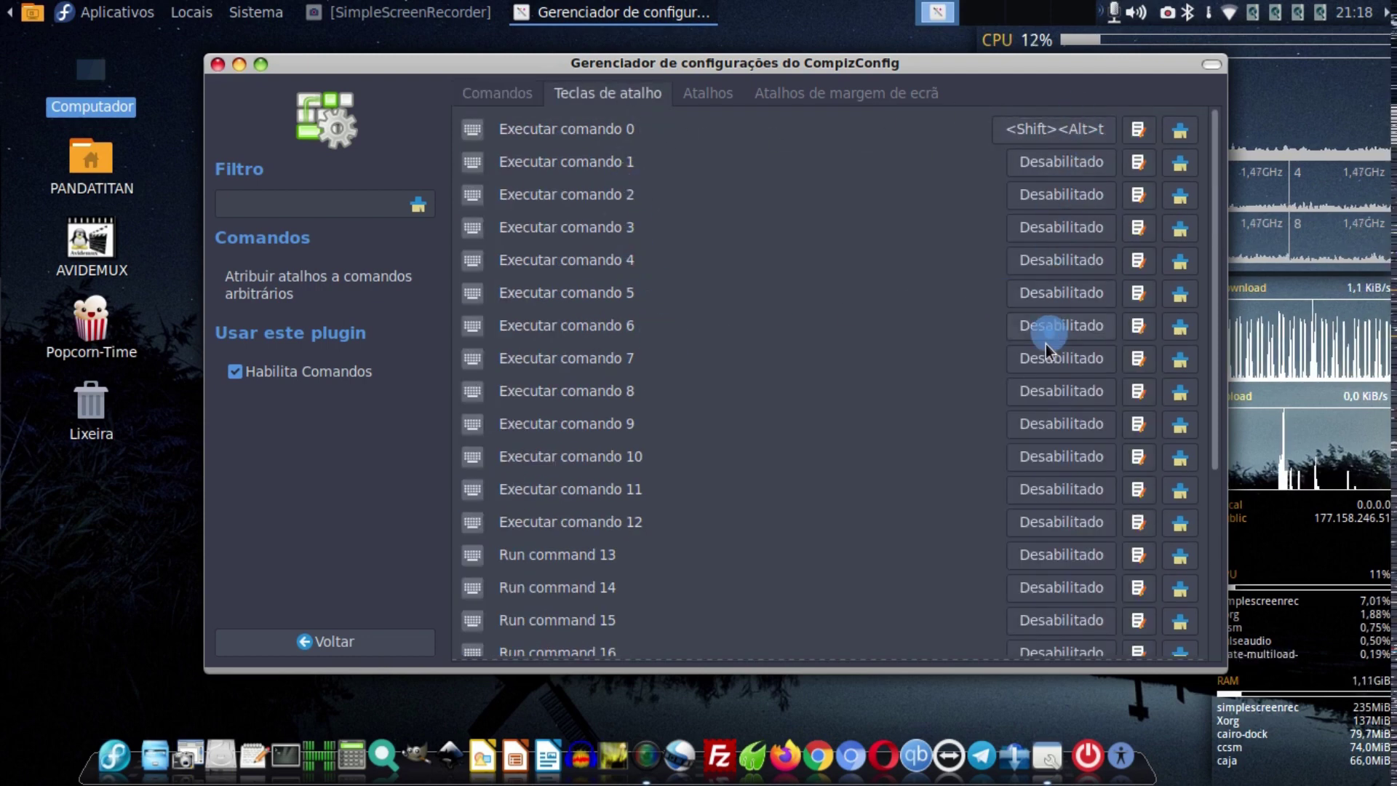
{"action": "left_click", "coordinate": [522, 88]}
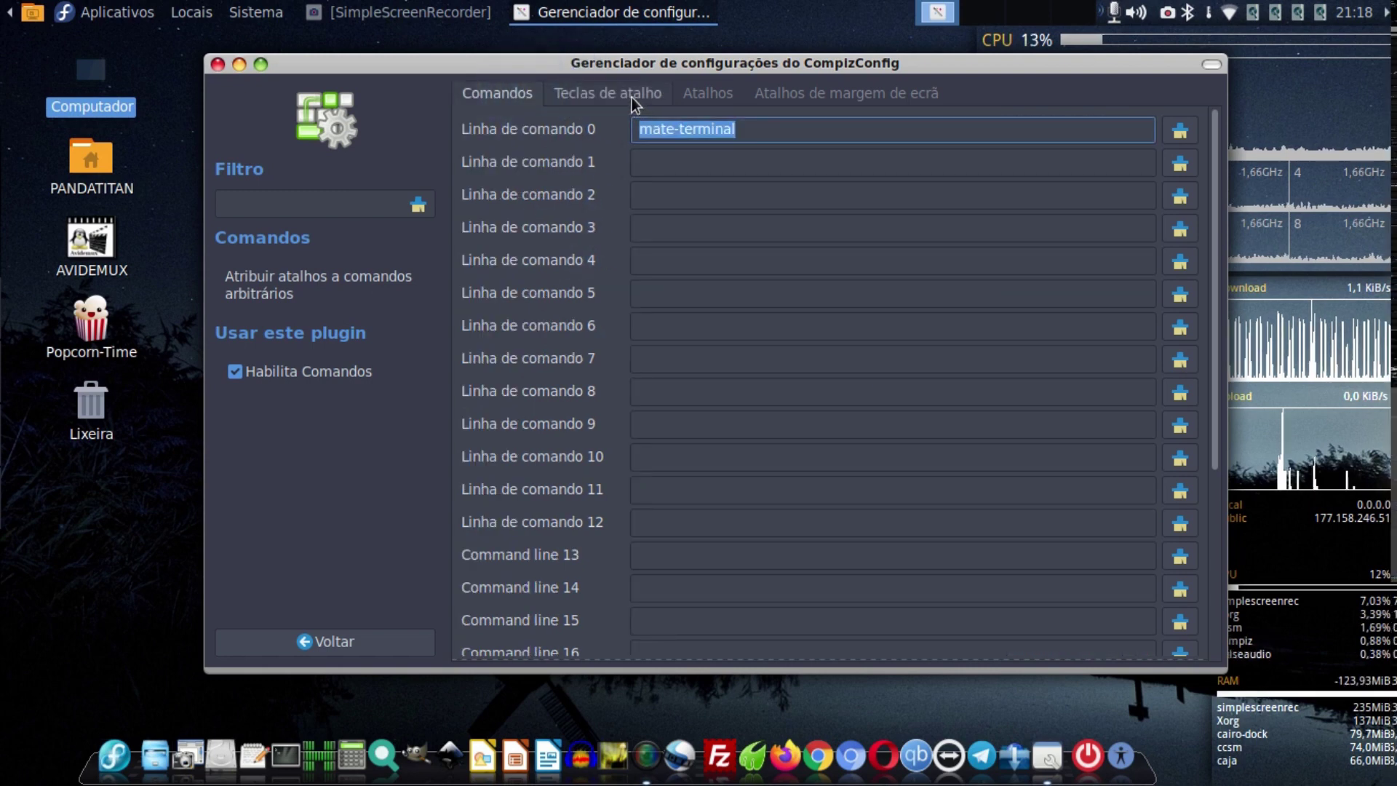
{"action": "left_click", "coordinate": [631, 95]}
Examine the Comandos plugin's Atalhos and Atalhos de margem de ecrã entries and return to its command lines.
{"action": "left_click", "coordinate": [709, 93]}
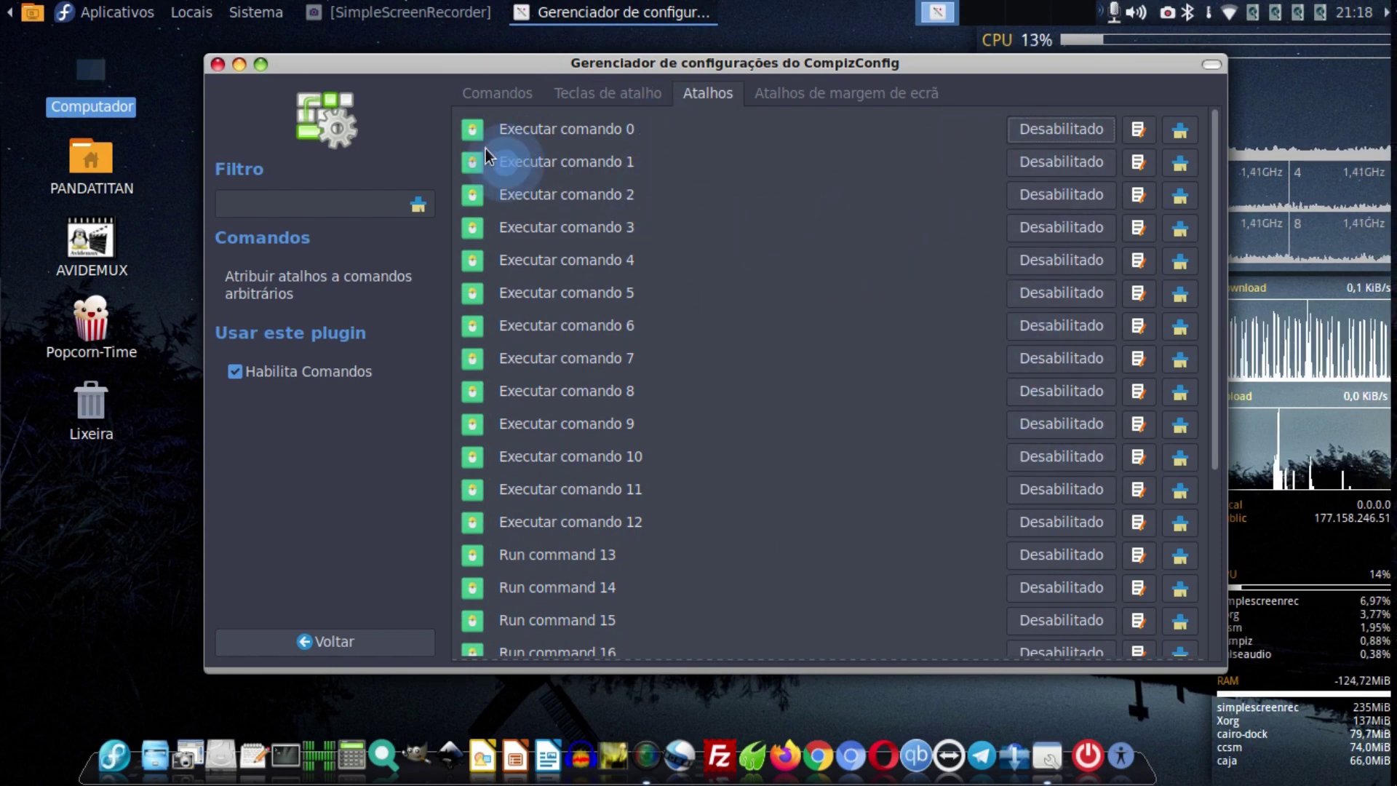
{"action": "left_click", "coordinate": [640, 94]}
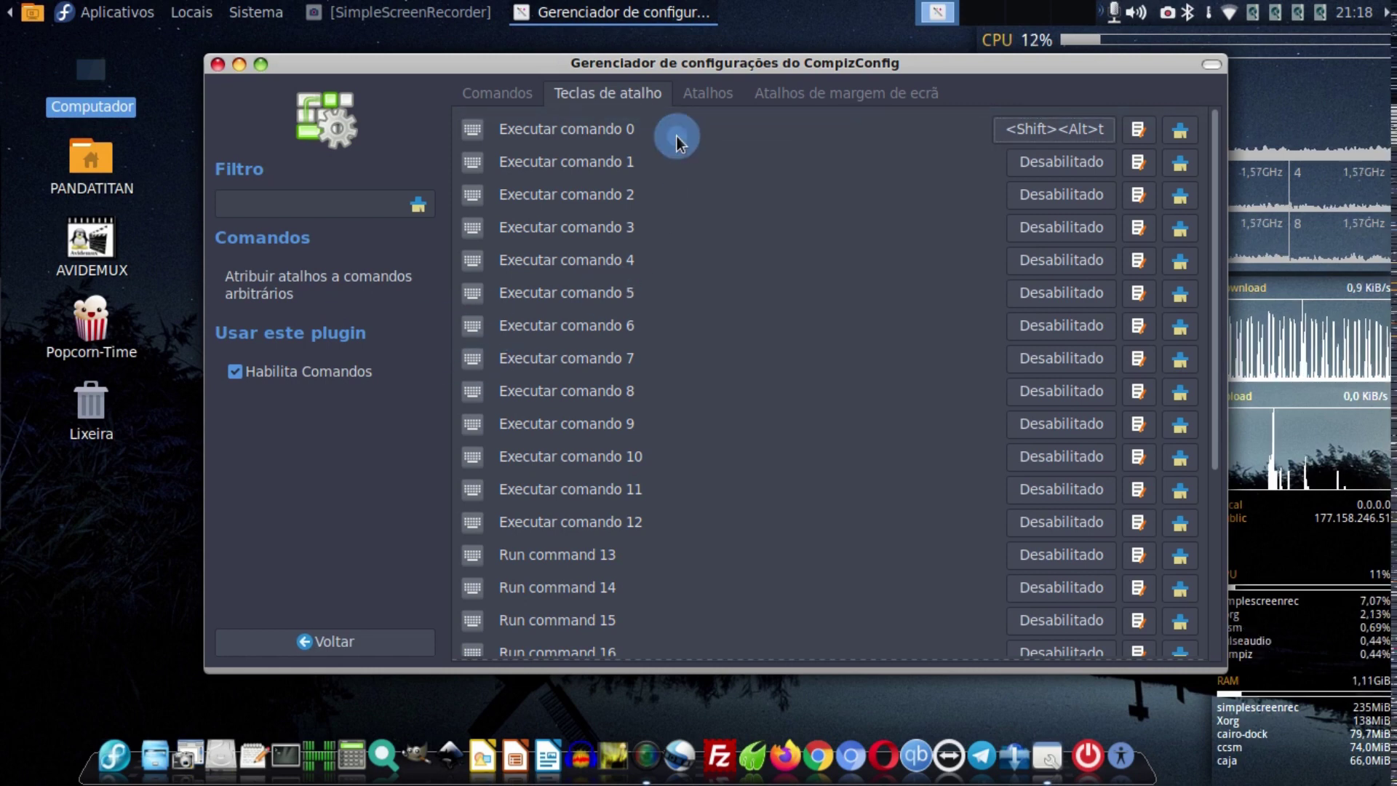
{"action": "left_click", "coordinate": [696, 96]}
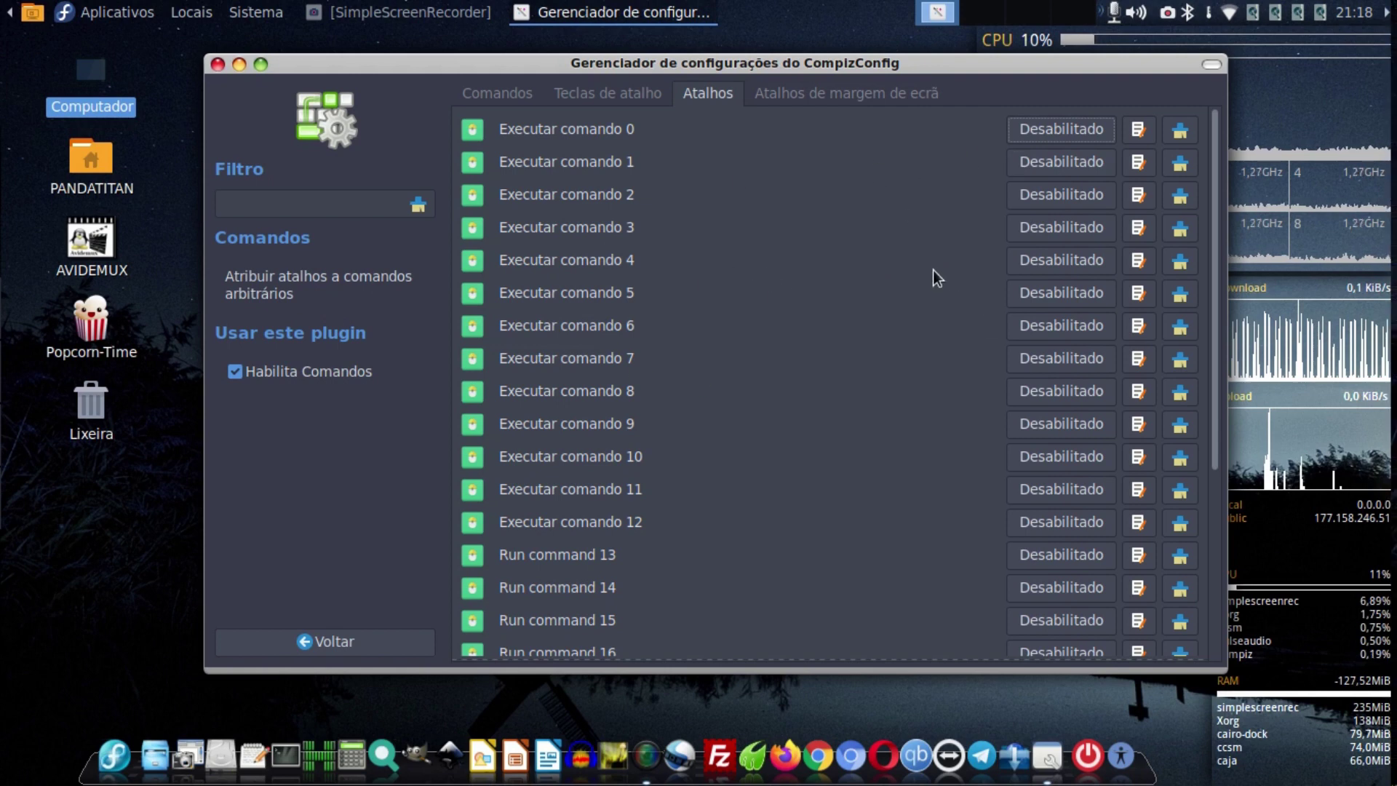
{"action": "key", "text": "super+k"}
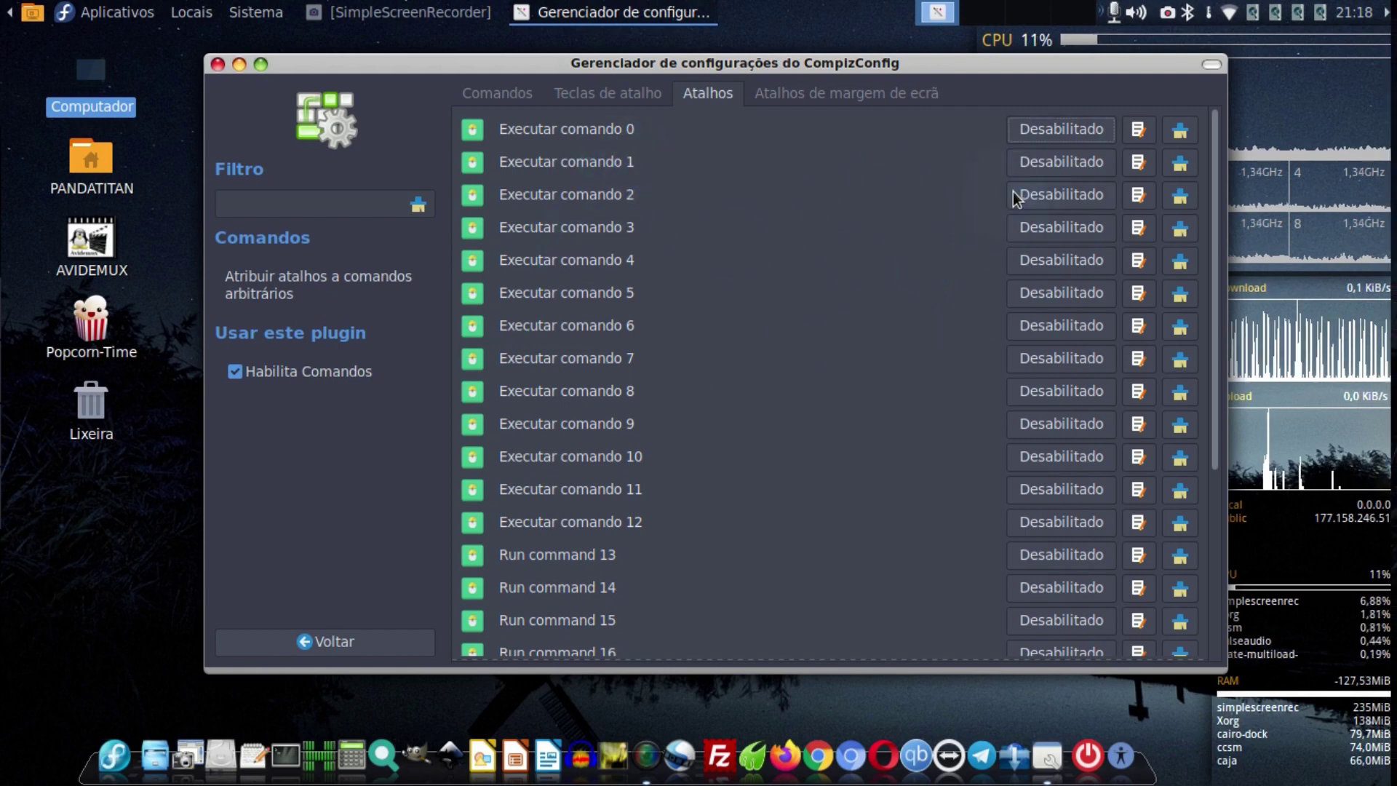
{"action": "left_click", "coordinate": [840, 97]}
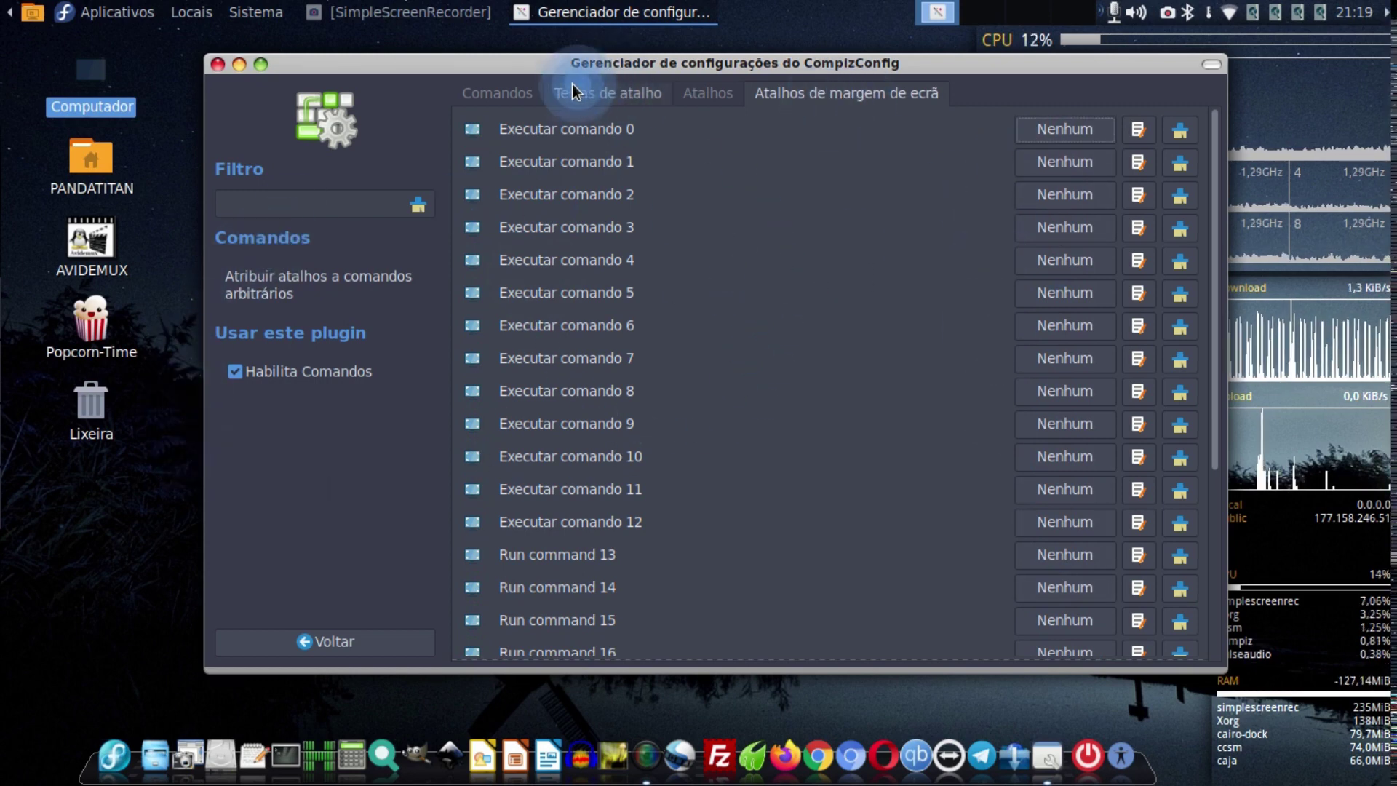
{"action": "left_click", "coordinate": [507, 91]}
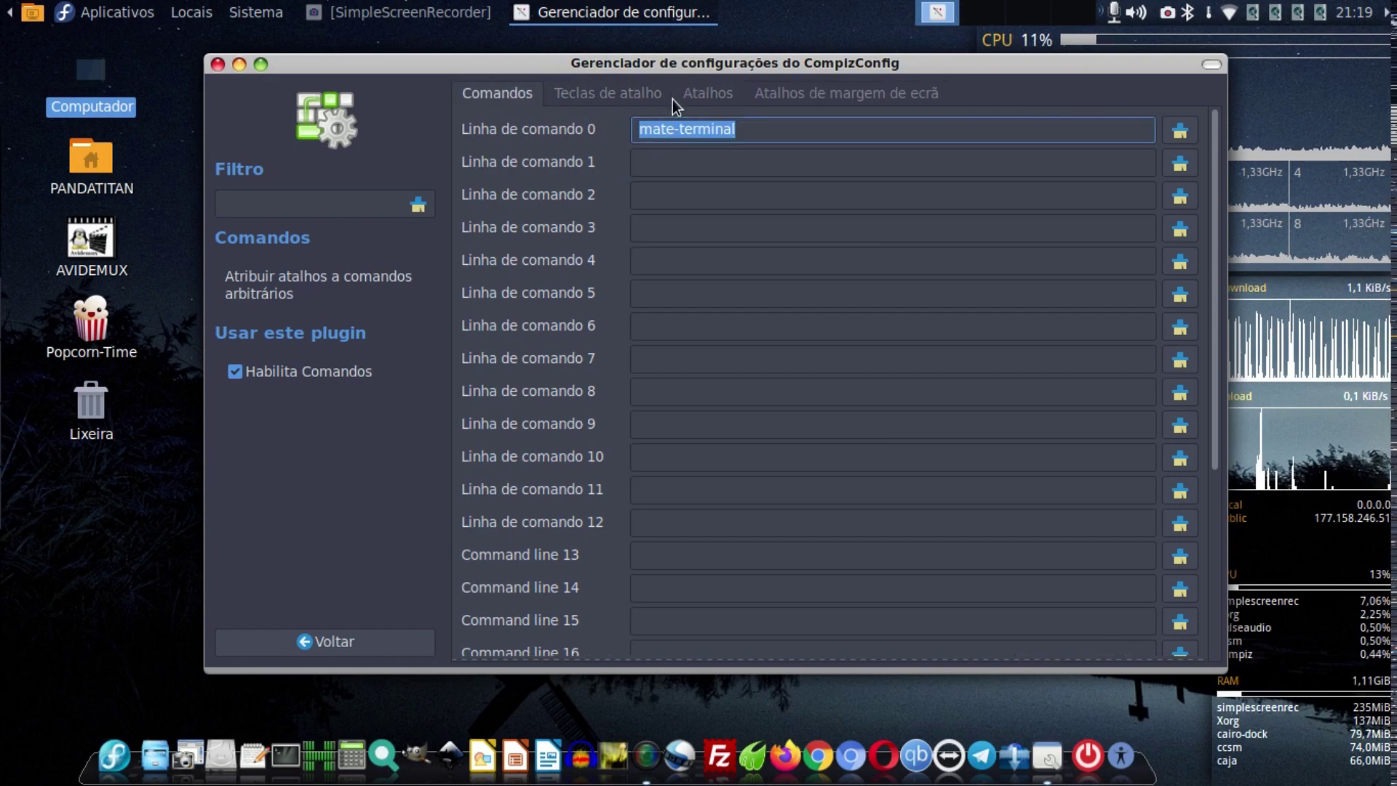
{"action": "left_click", "coordinate": [613, 86]}
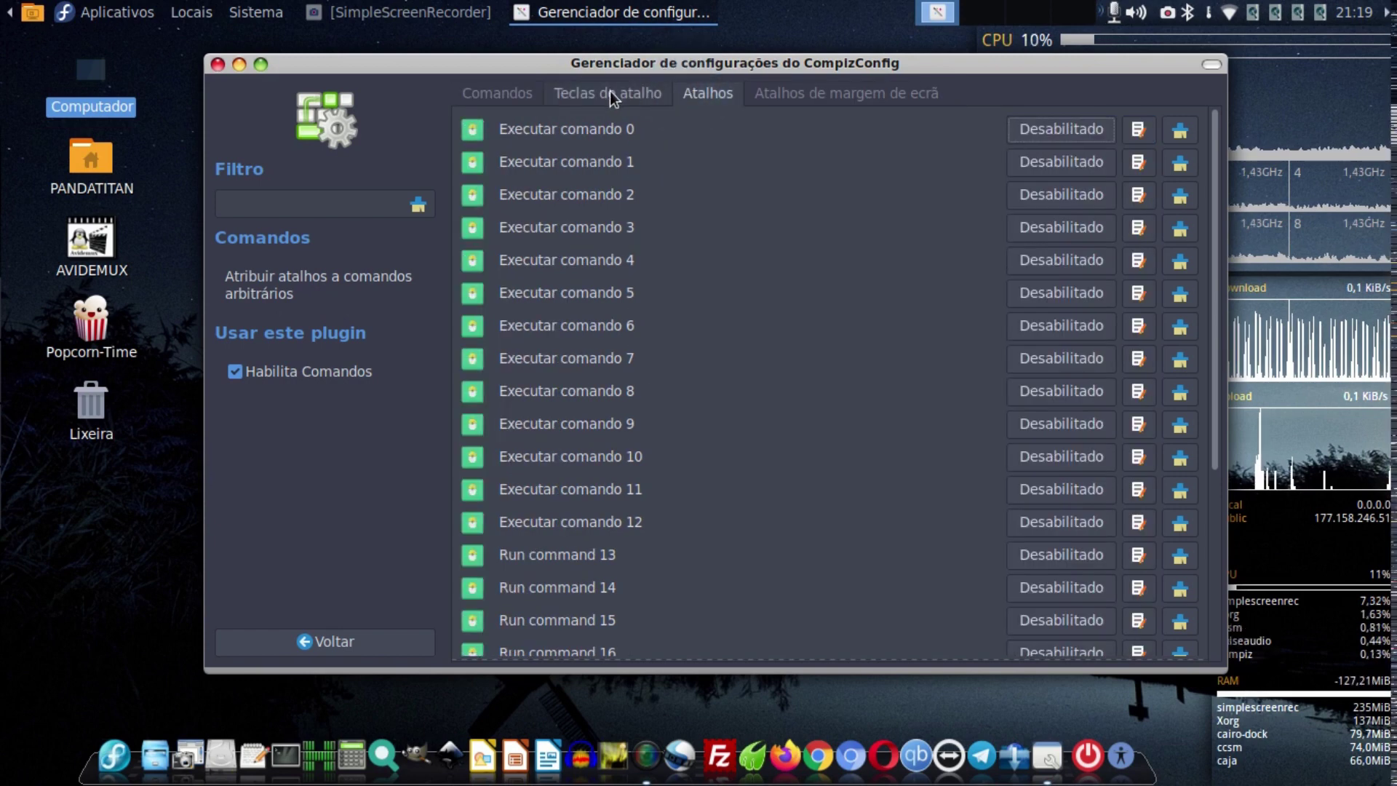
{"action": "left_click", "coordinate": [499, 95]}
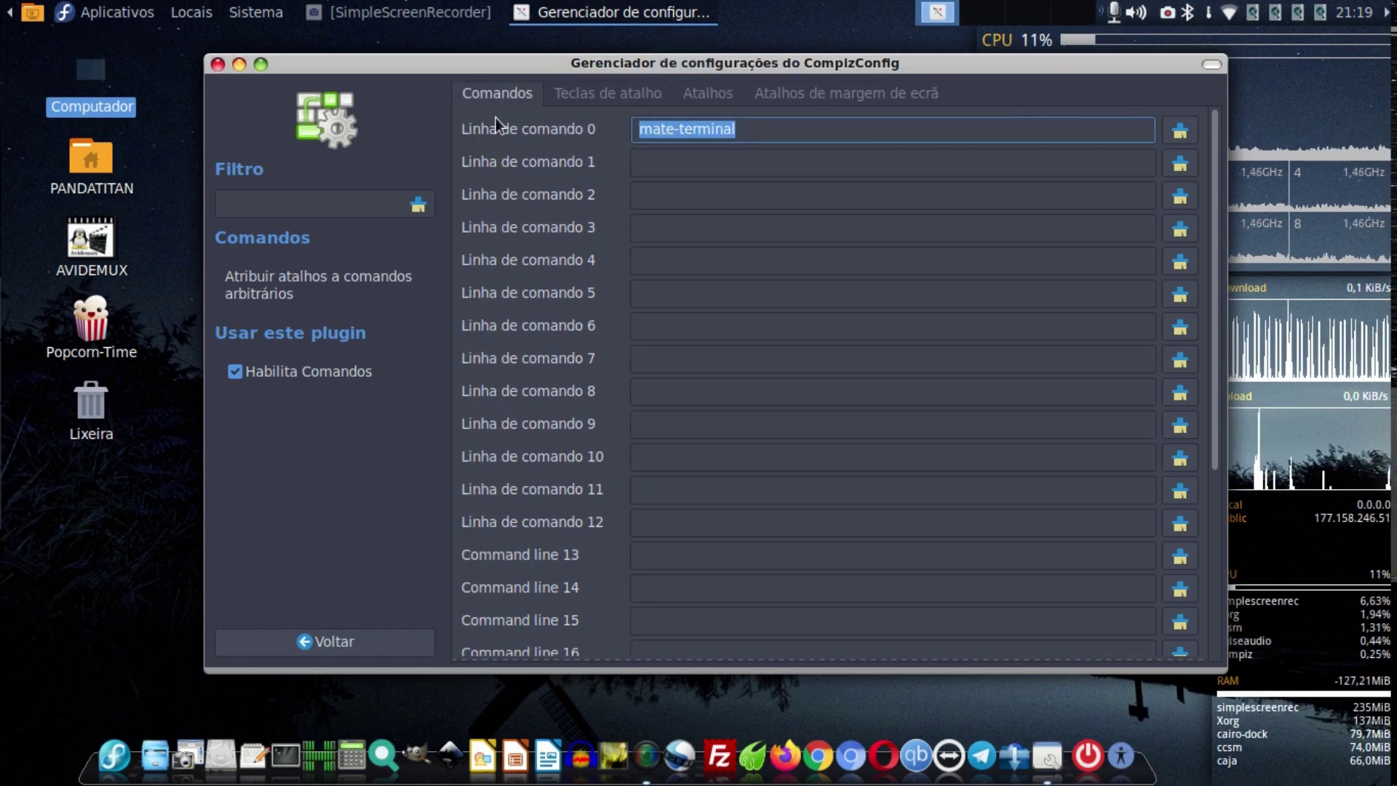
Return to the plugin overview and open the Compatibilidade MATE plugin's settings to review its general shortcuts.
{"action": "left_click", "coordinate": [347, 645]}
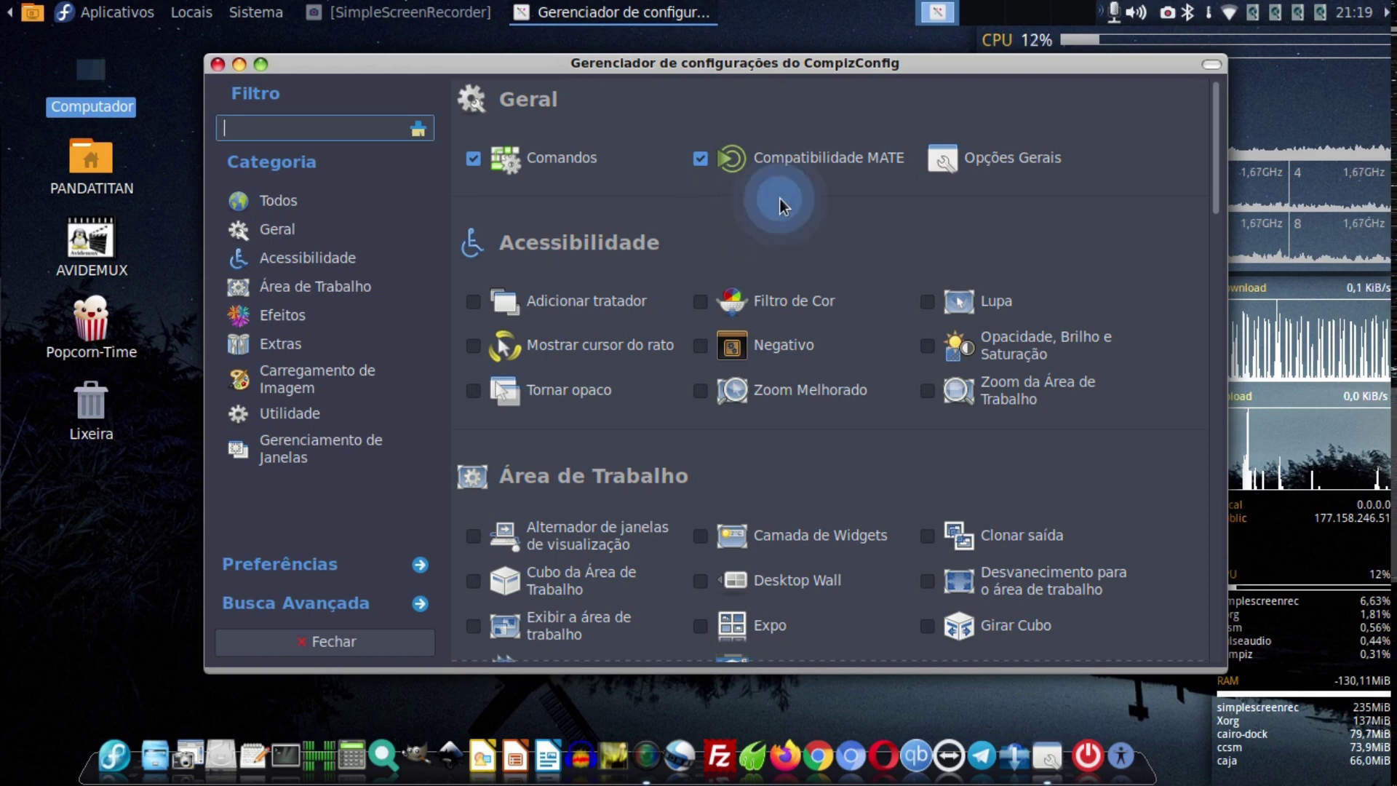
{"action": "left_click", "coordinate": [799, 163]}
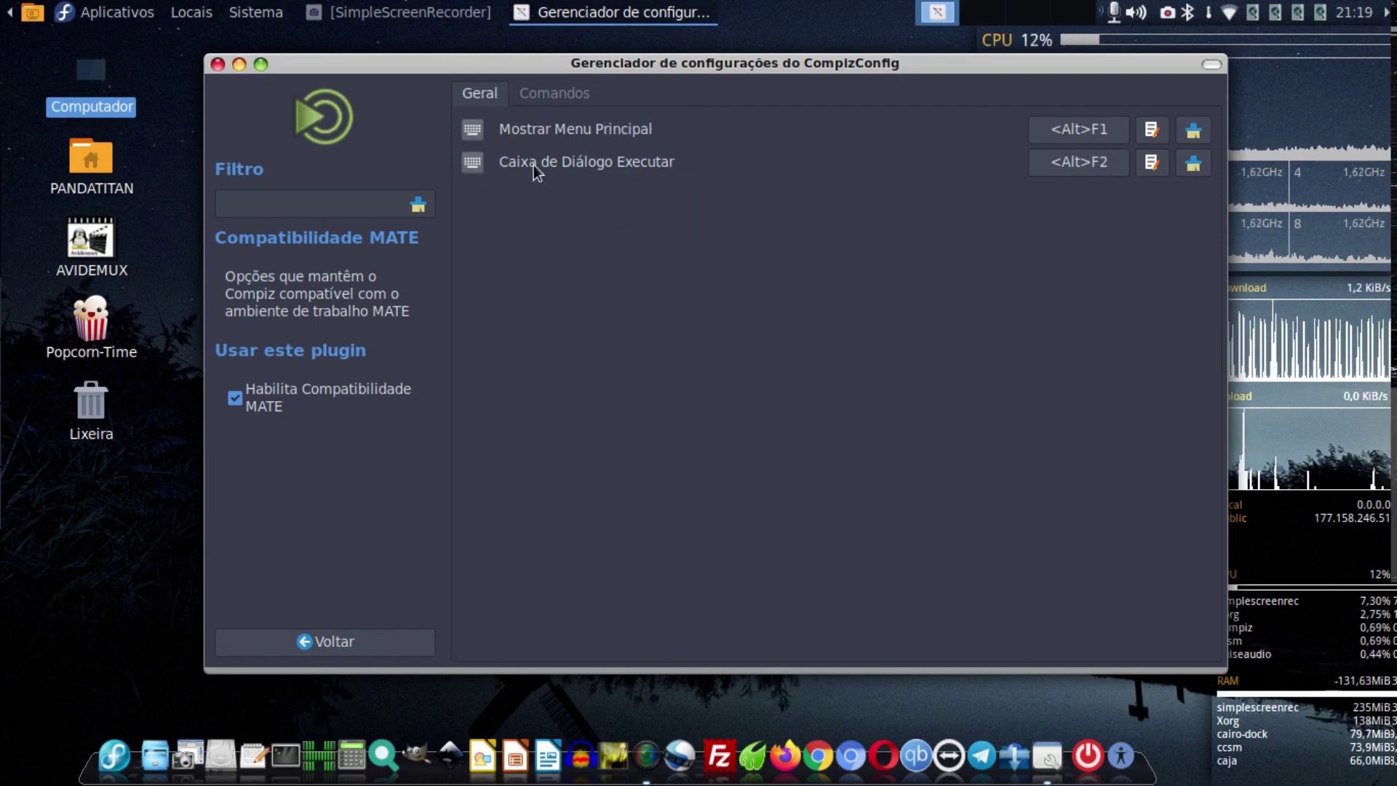
{"action": "key", "text": "ctrl"}
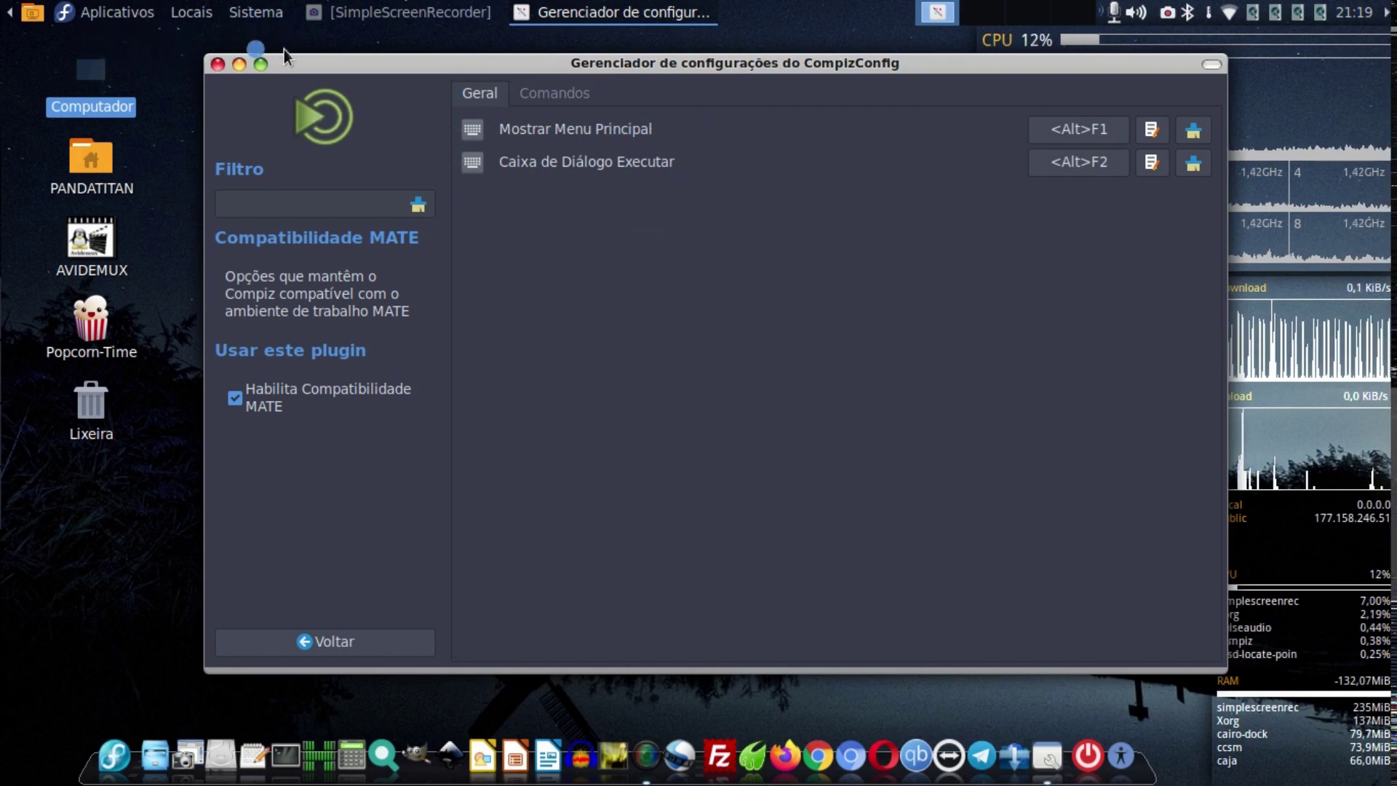
{"action": "key", "text": "ctrl"}
{"action": "key", "text": "ctrl"}
{"action": "key", "text": "ctrl"}
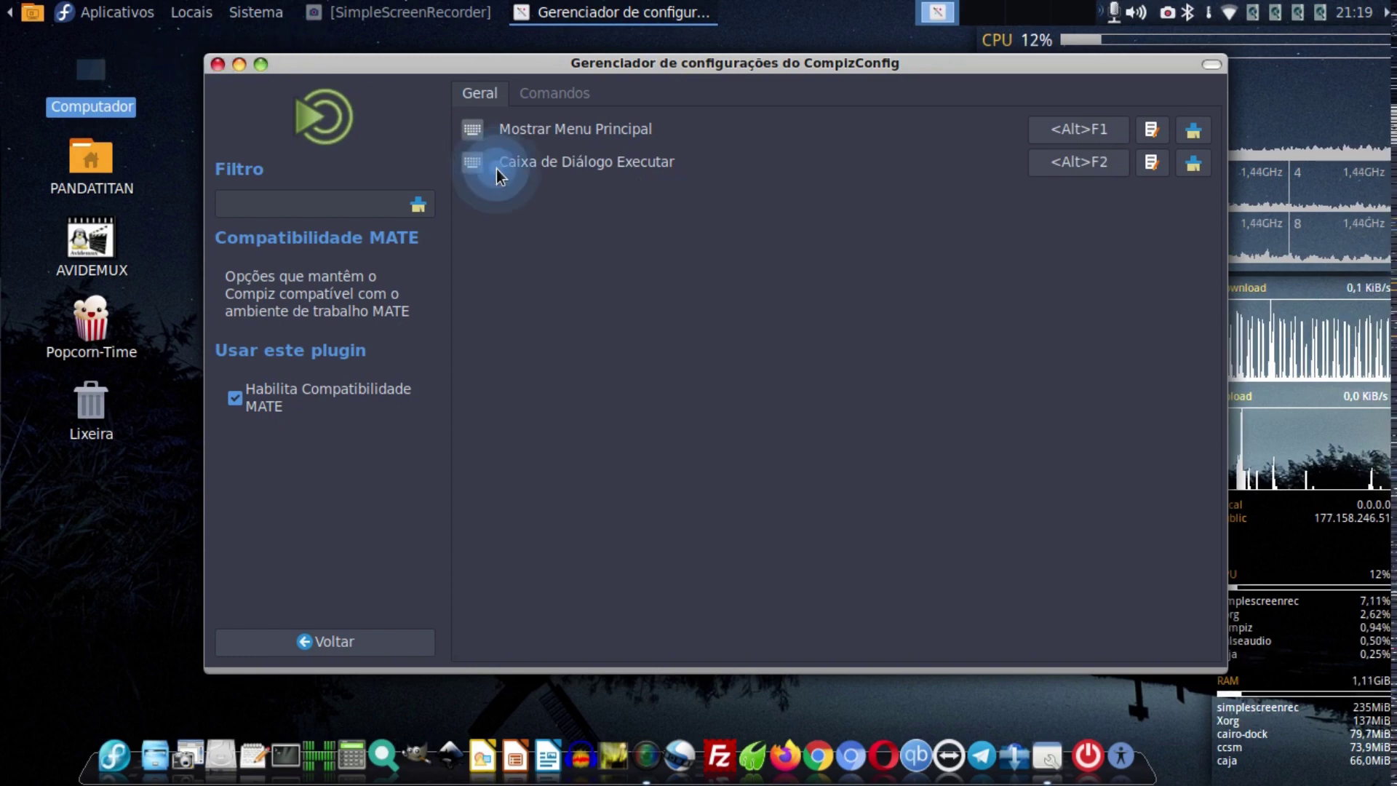
Examine the Mostrar Menu Principal and Caixa de Diálogo Executar shortcuts in the Compatibilidade MATE plugin's general settings.
{"action": "key", "text": "ctrl"}
{"action": "key", "text": "ctrl"}
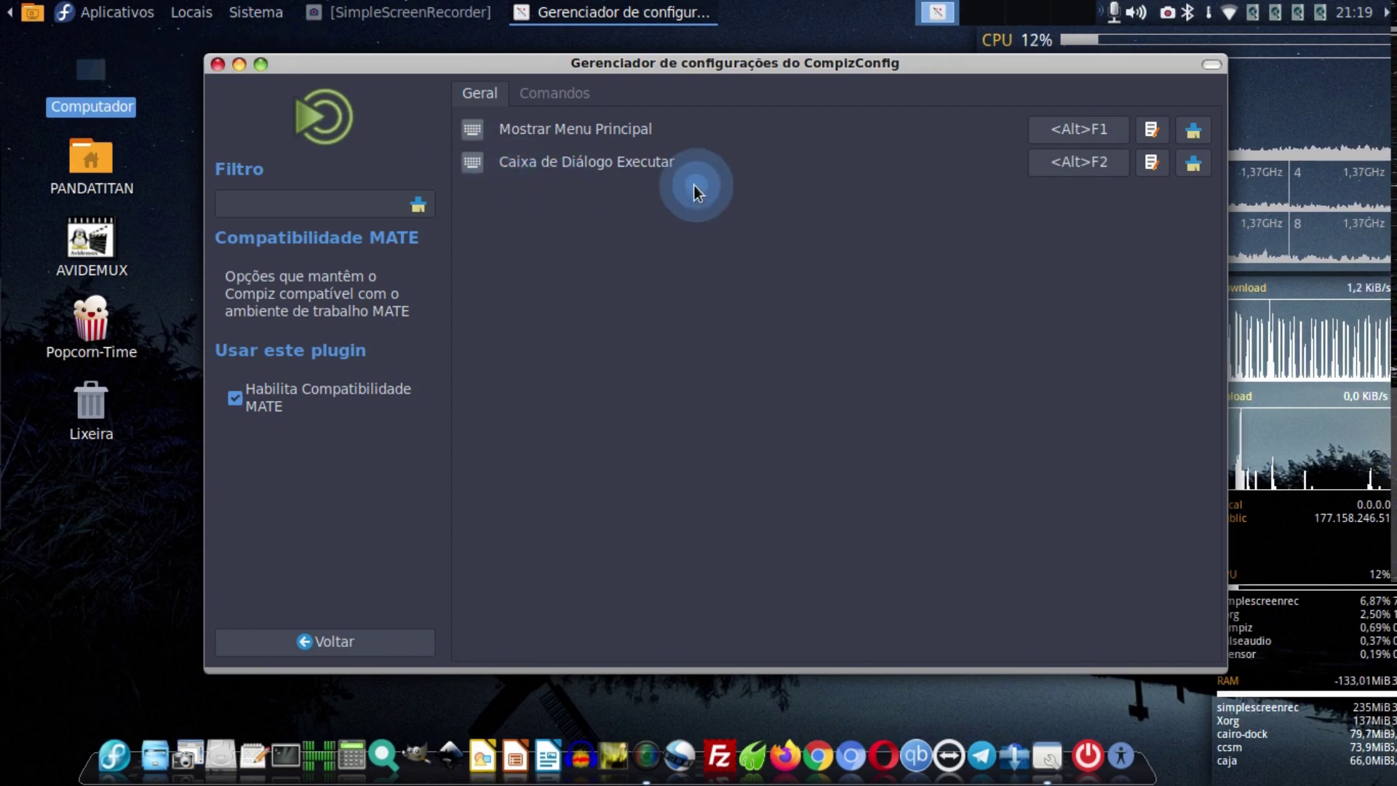
{"action": "key", "text": "ctrl"}
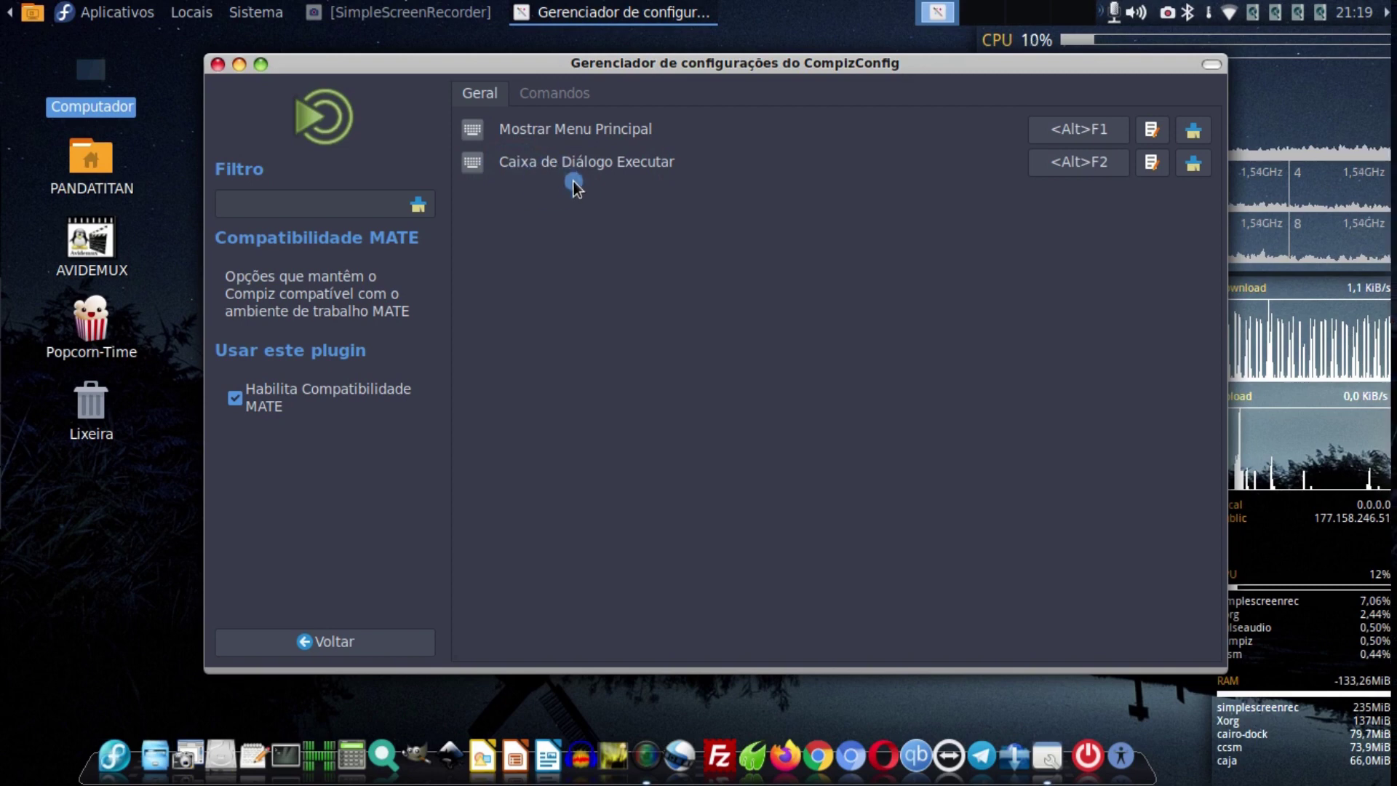
{"action": "key", "text": "ctrl"}
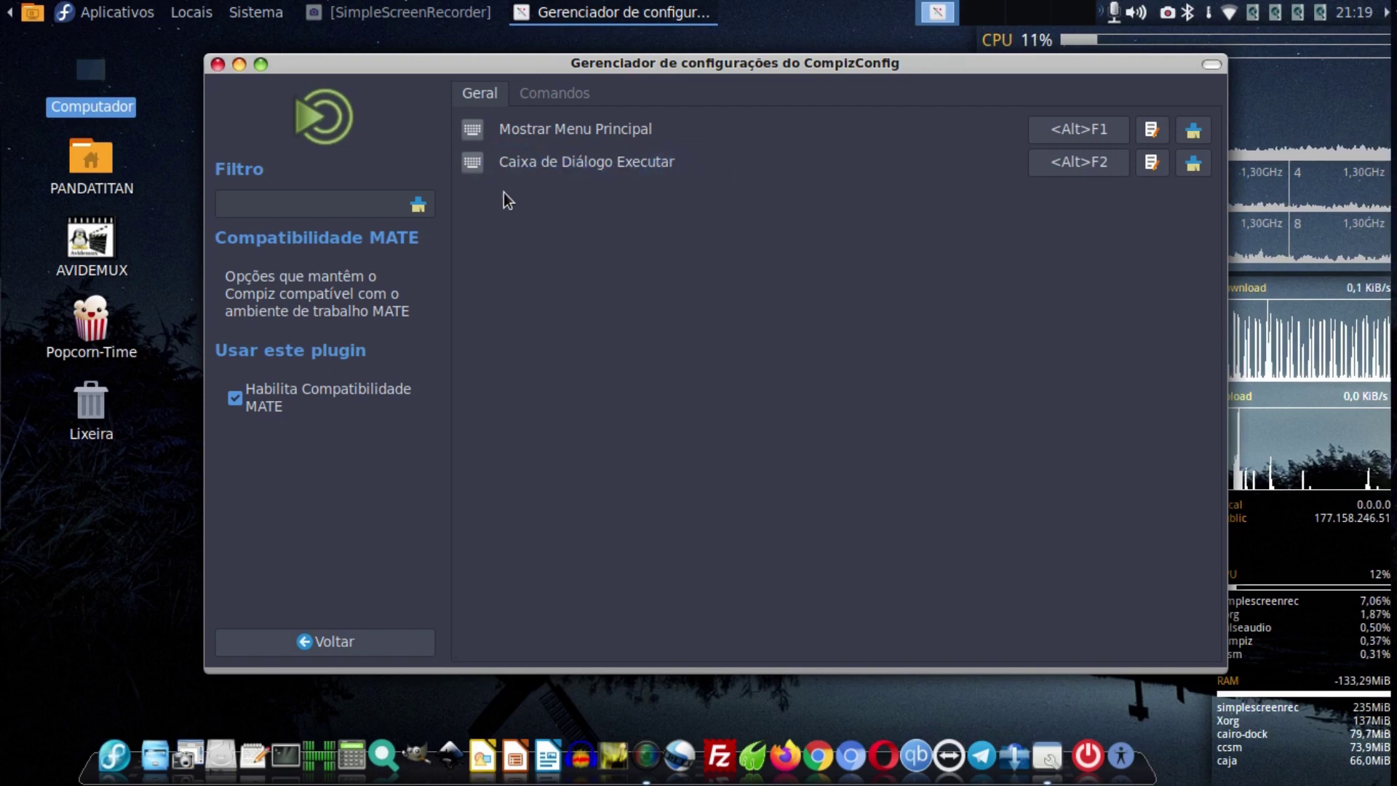
{"action": "key", "text": "ctrl"}
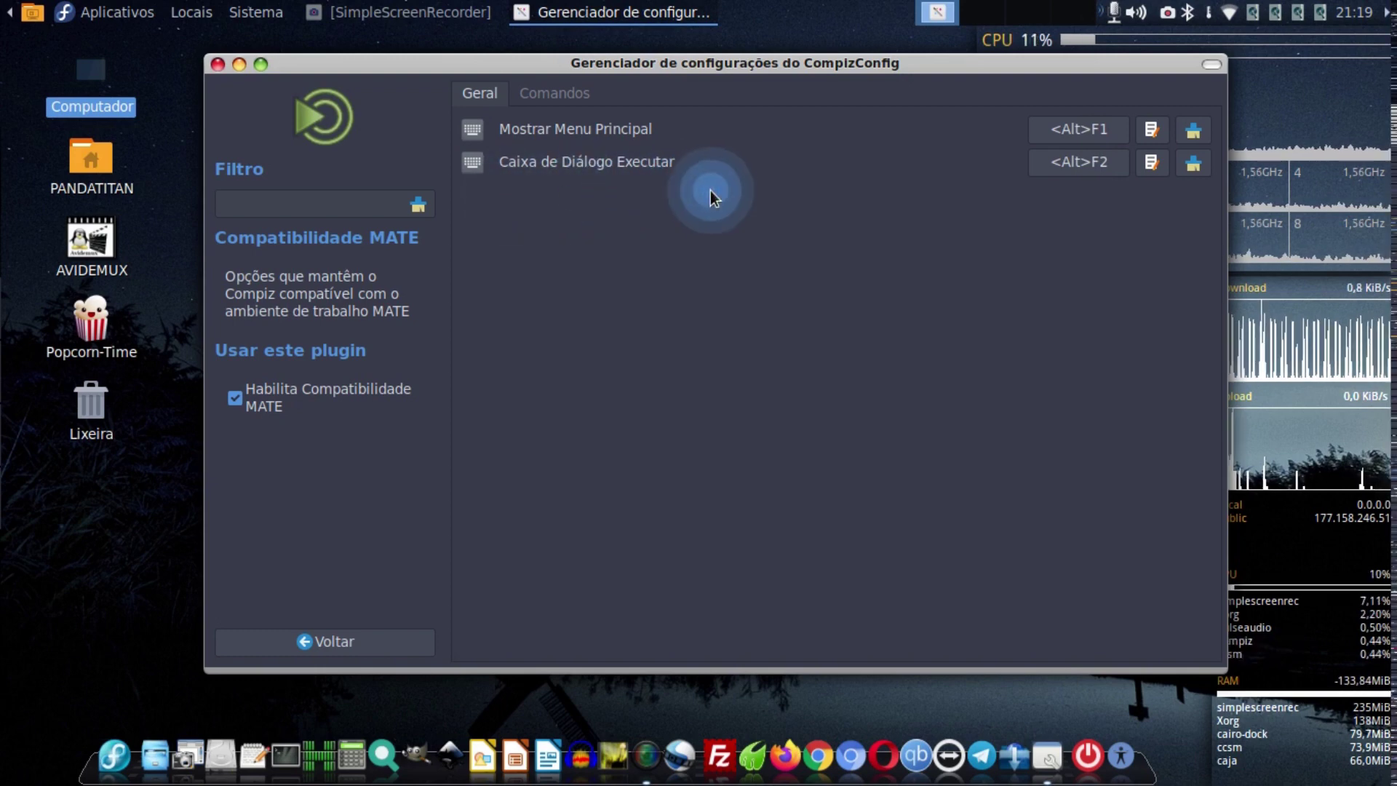
{"action": "left_click", "coordinate": [583, 185]}
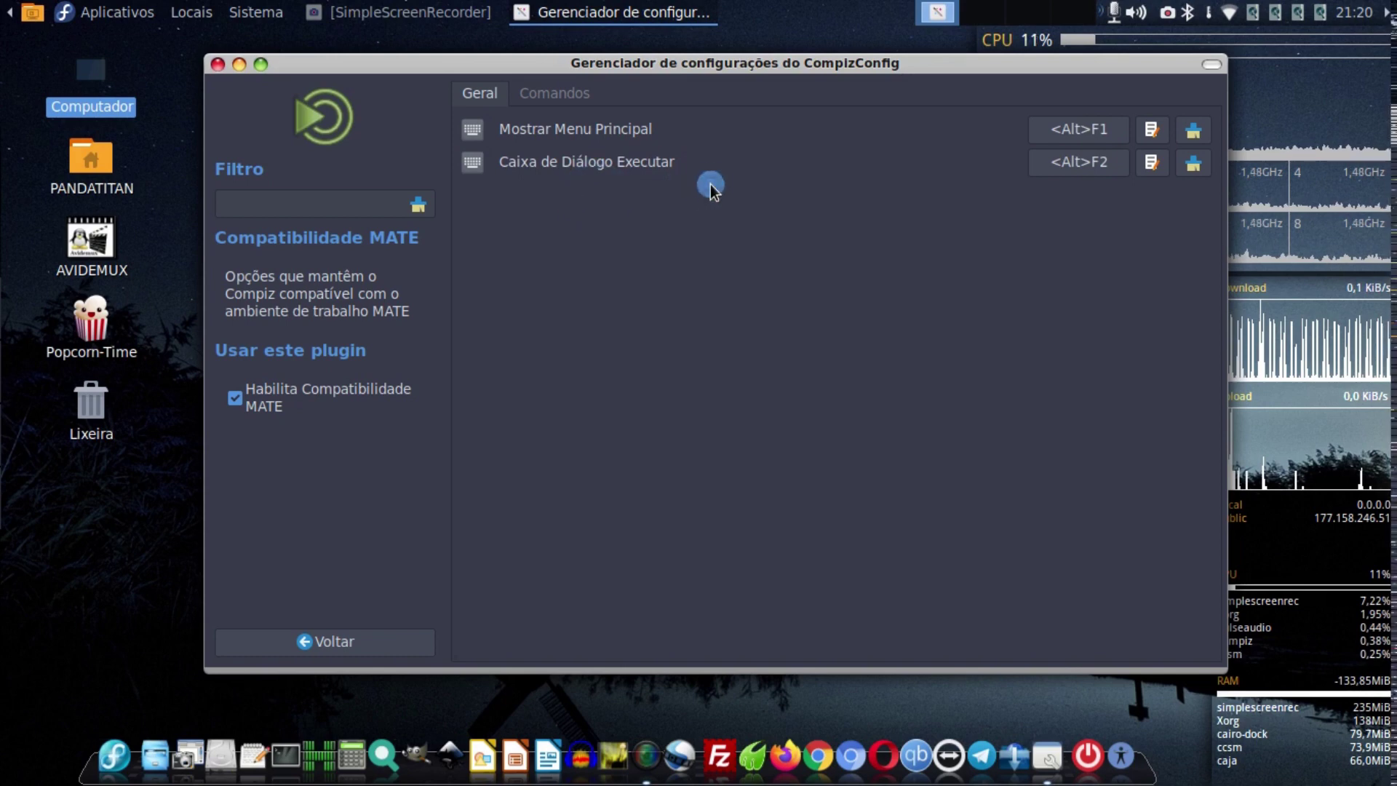
{"action": "left_click", "coordinate": [1082, 216]}
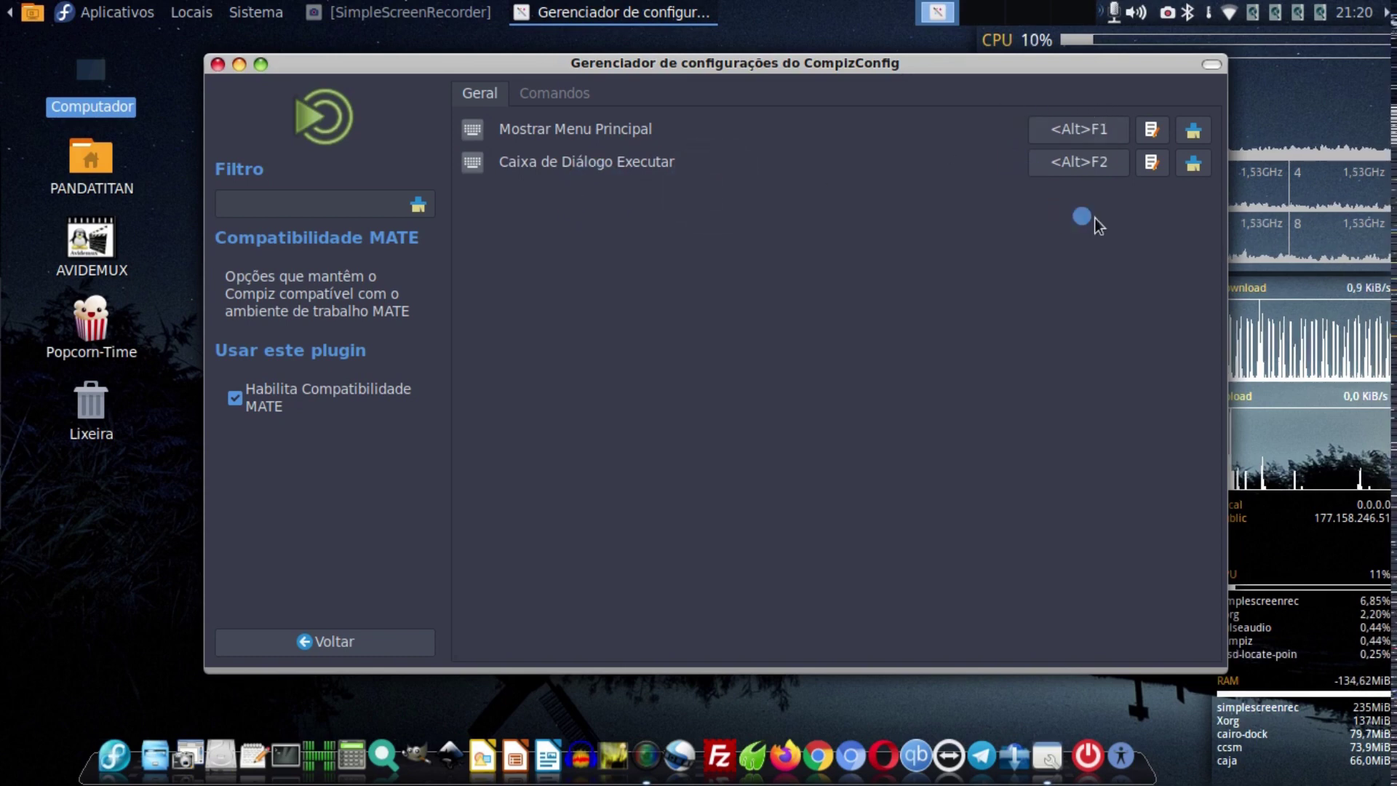
{"action": "key", "text": "ctrl"}
{"action": "key", "text": "ctrl"}
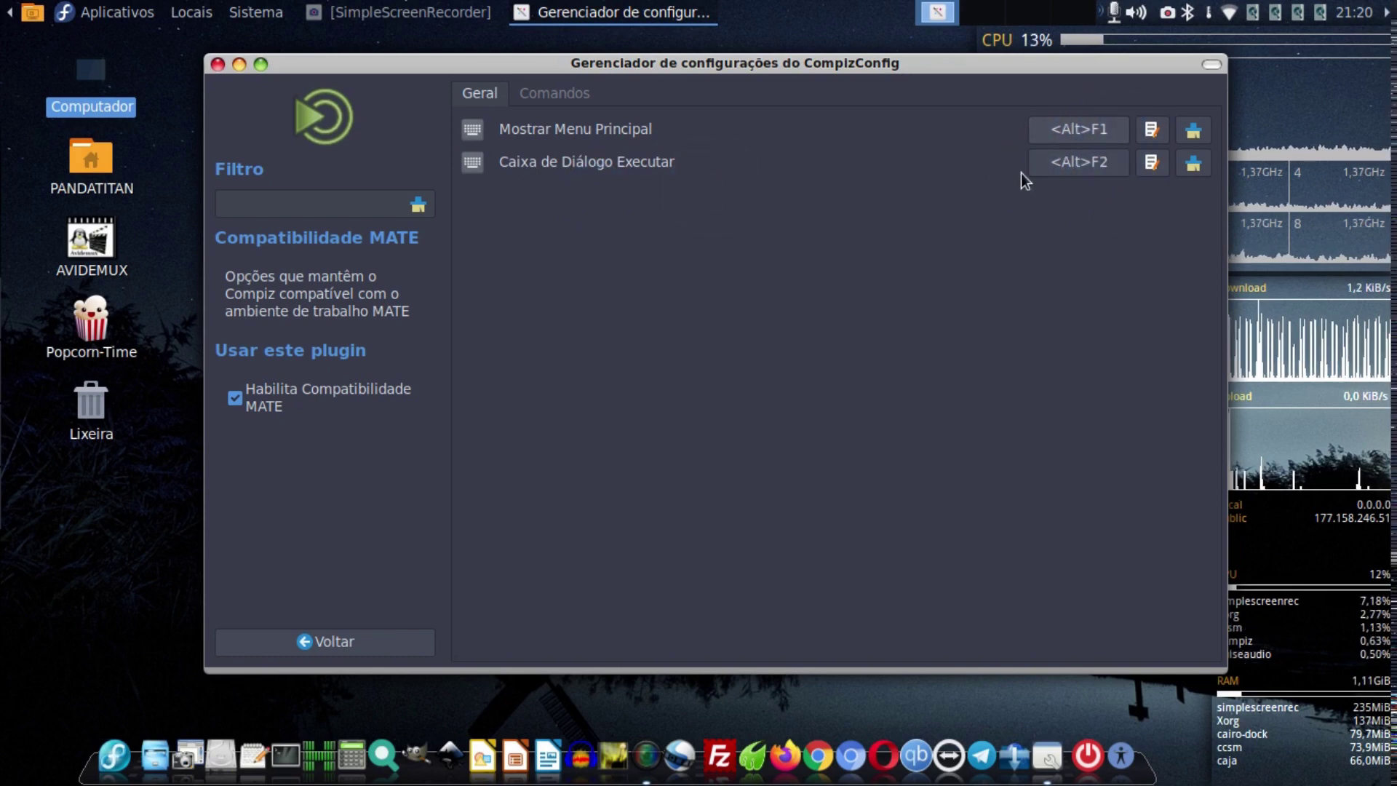
{"action": "key", "text": "ctrl"}
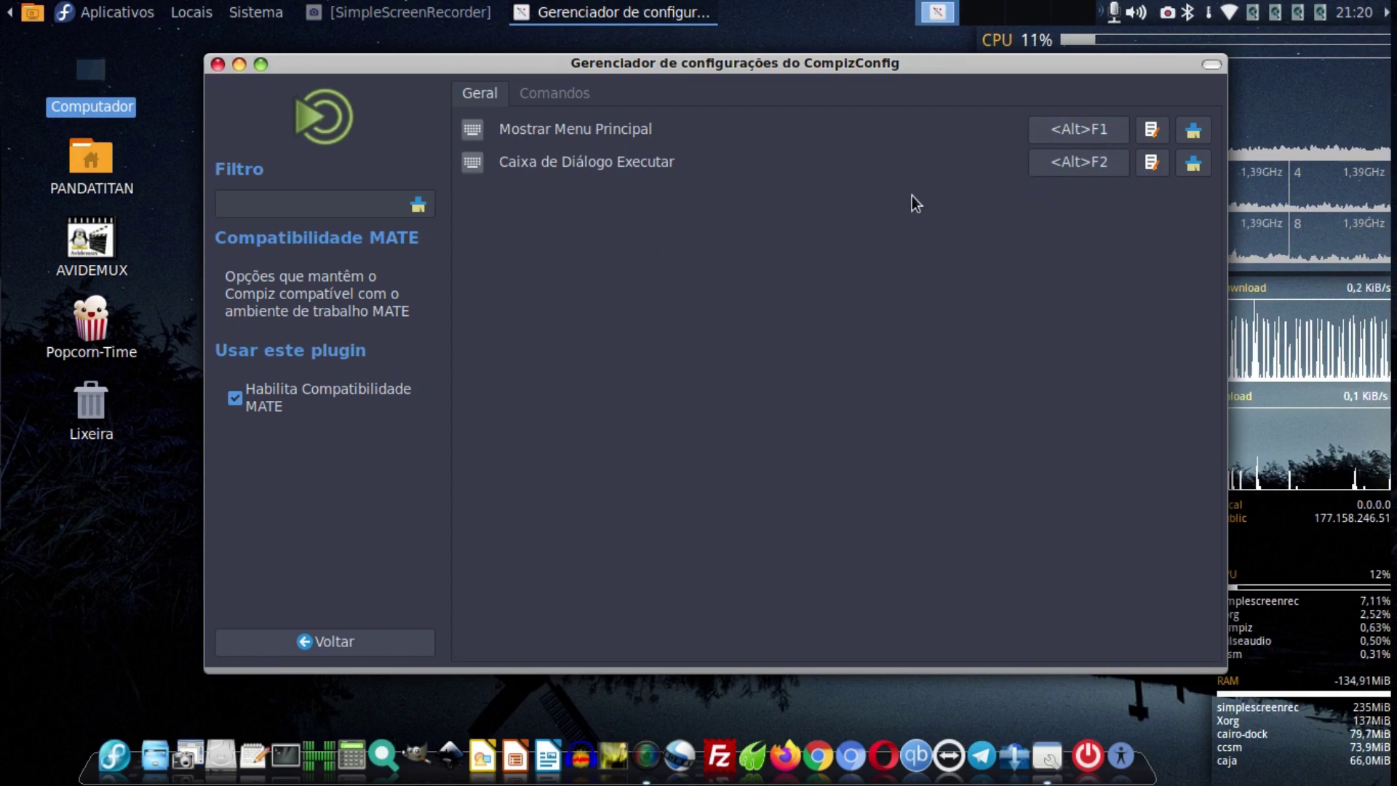
{"action": "left_click", "coordinate": [821, 279]}
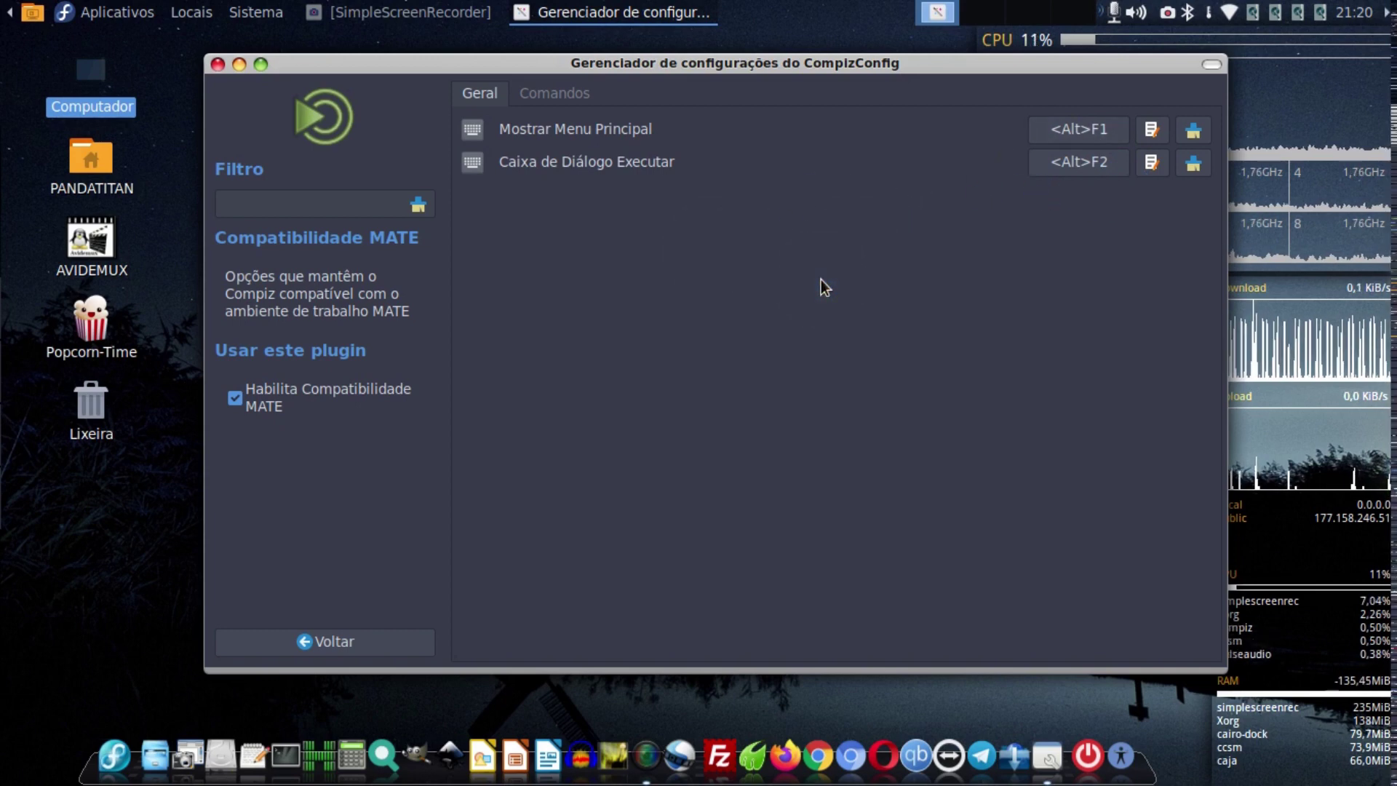
Test the <Alt>F1 main menu shortcut four times, closing the applications menu after each launch.
{"action": "key", "text": "alt+F1"}
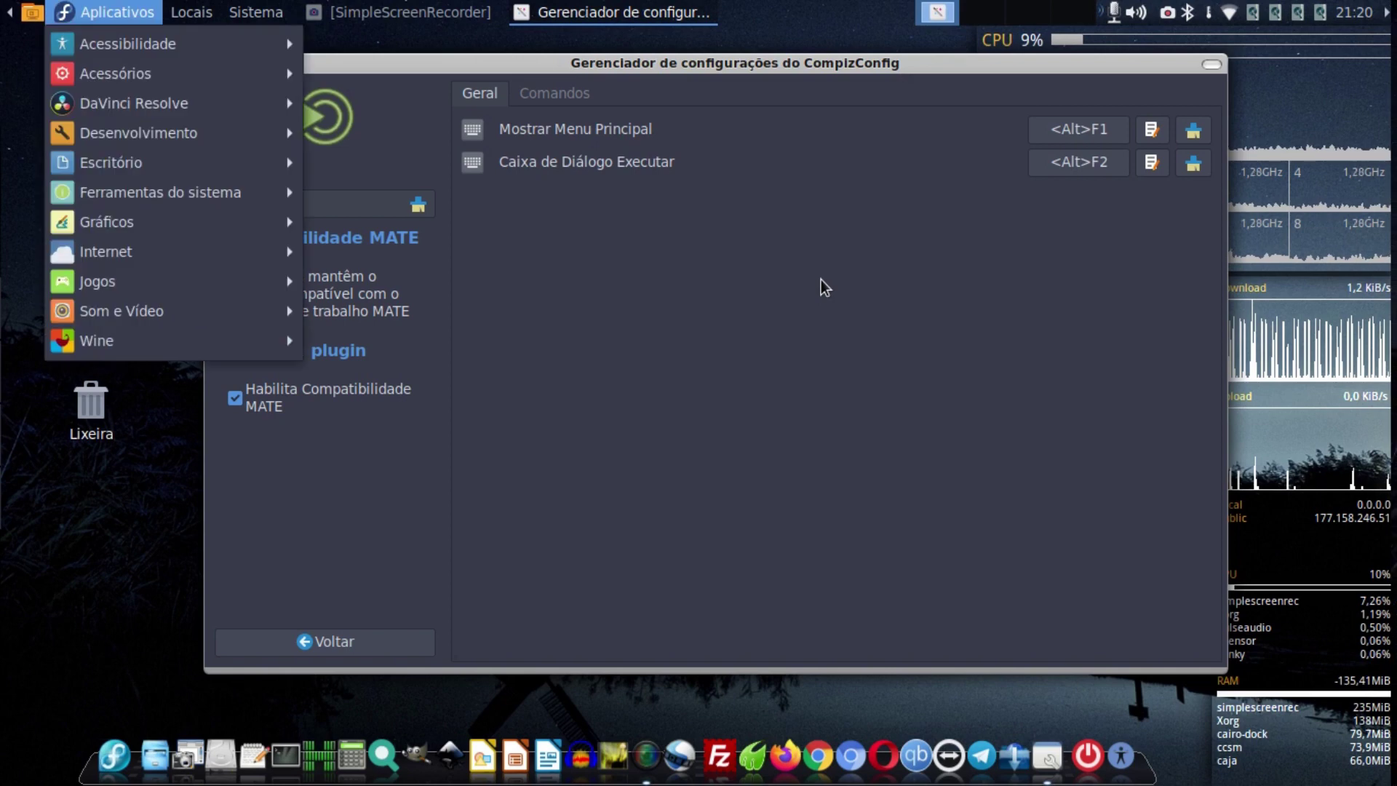
{"action": "key", "text": "Escape"}
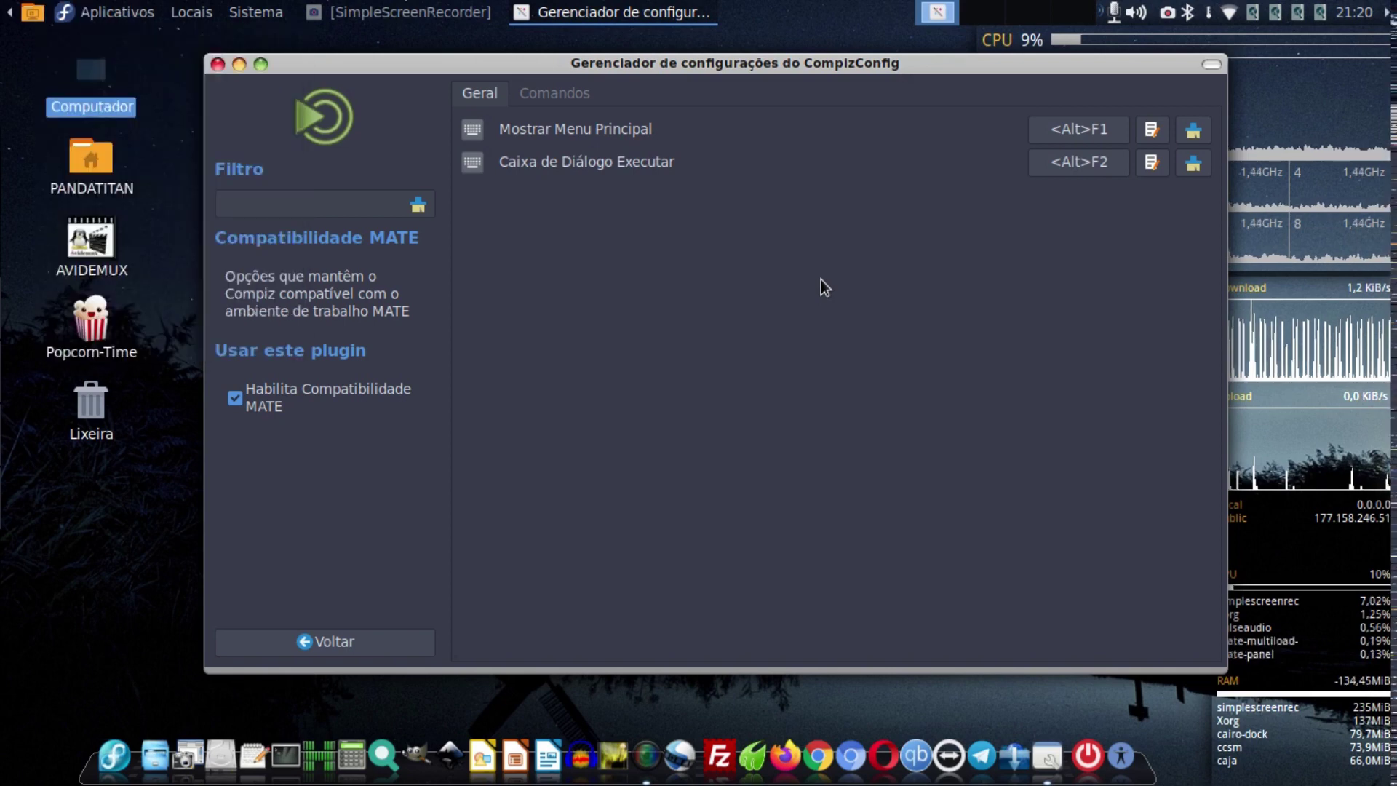
{"action": "key", "text": "alt+F1"}
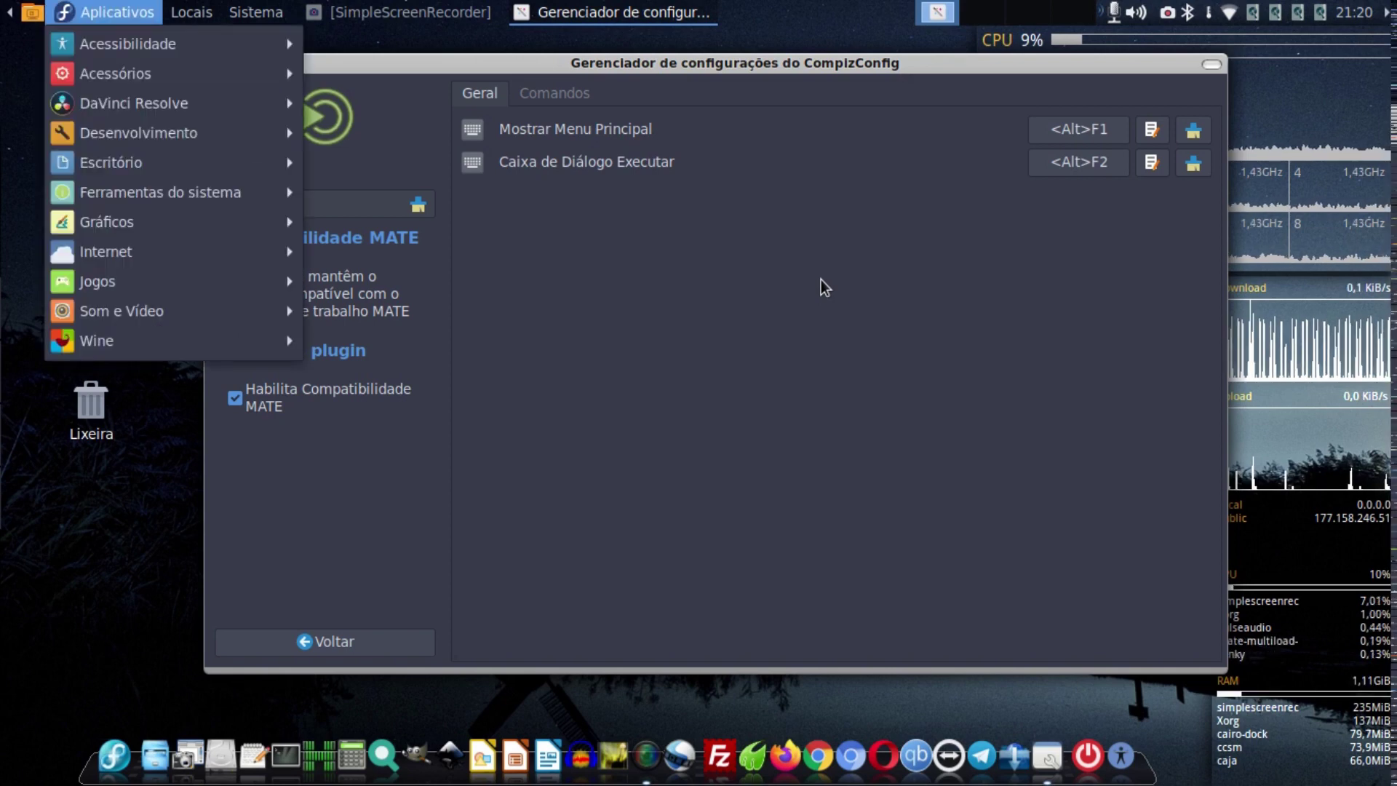
{"action": "key", "text": "Escape"}
{"action": "key", "text": "alt+F1"}
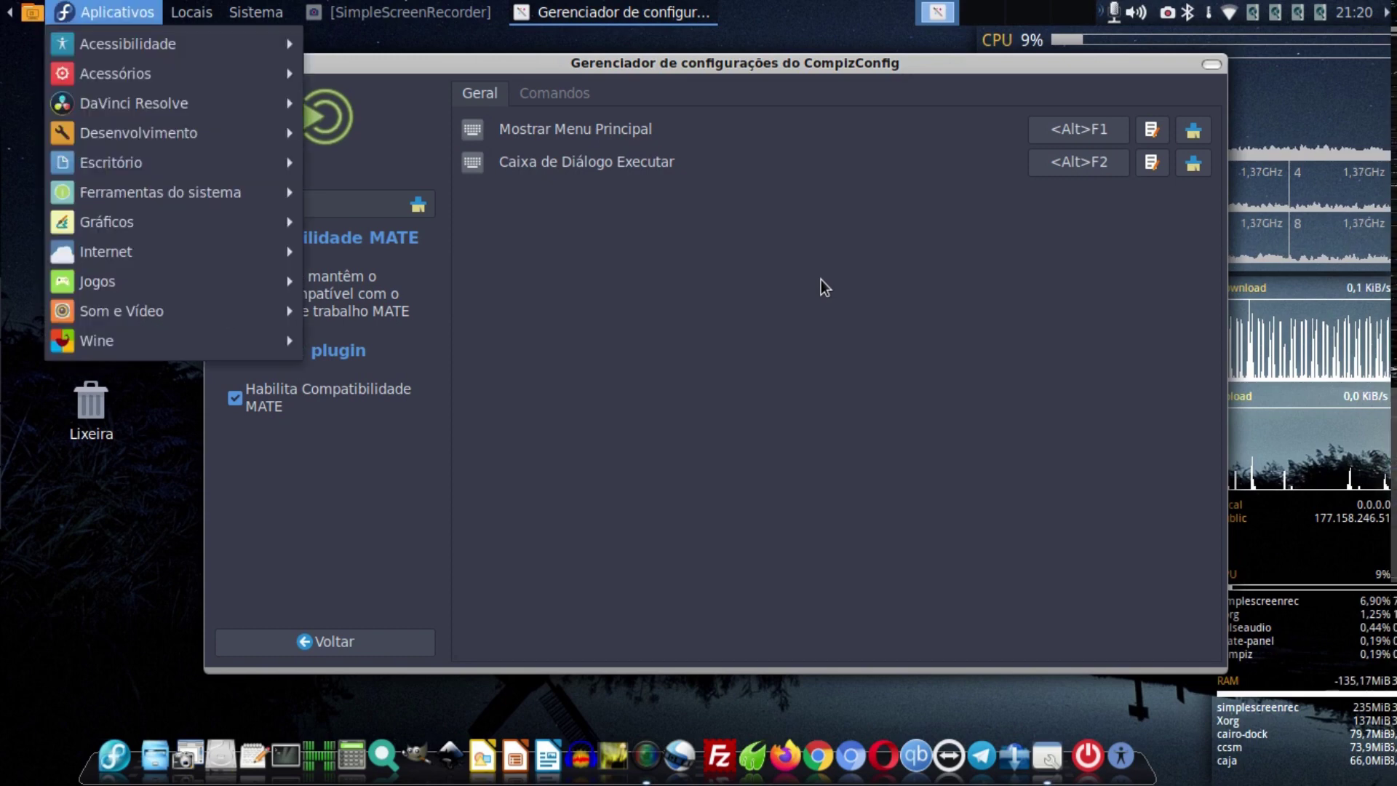
{"action": "key", "text": "Escape"}
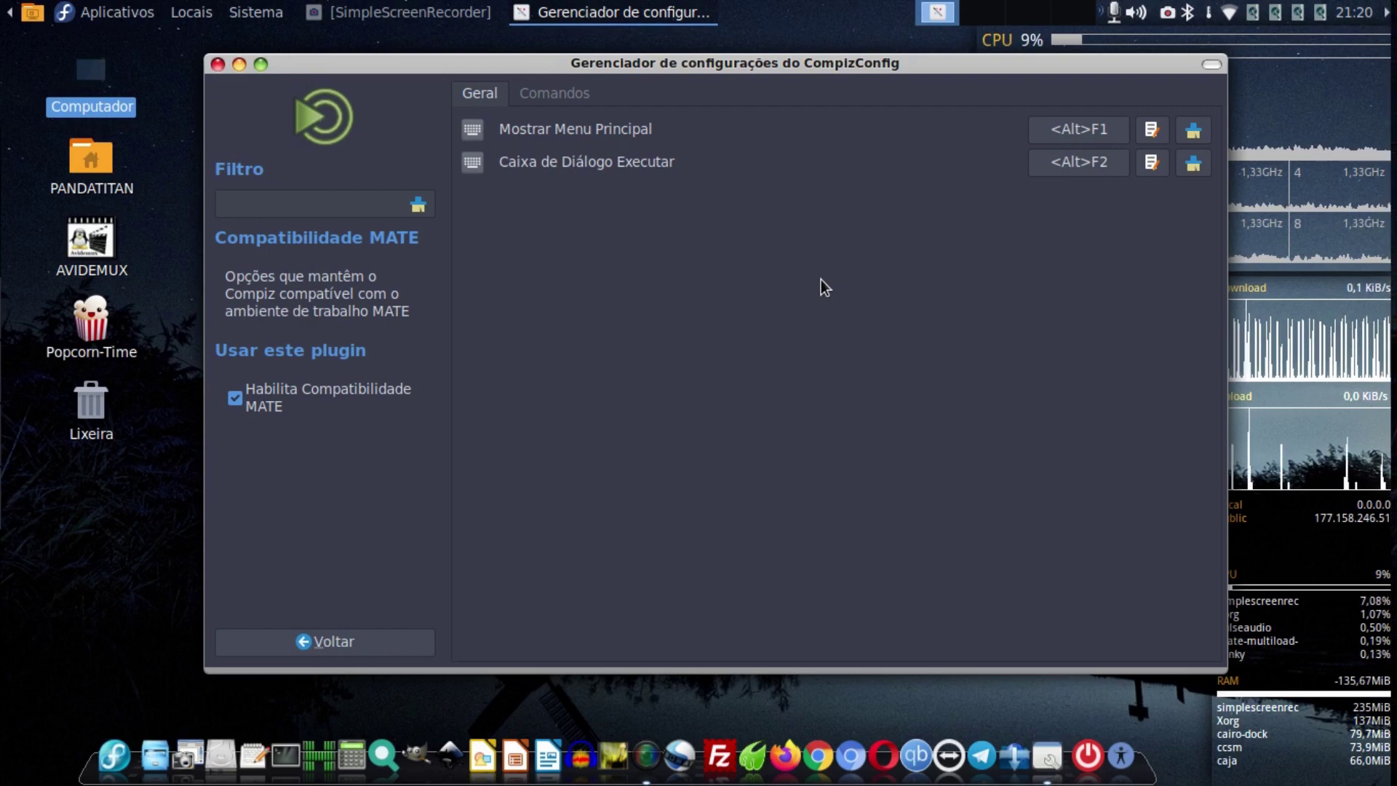
{"action": "key", "text": "alt+F1"}
{"action": "key", "text": "Escape"}
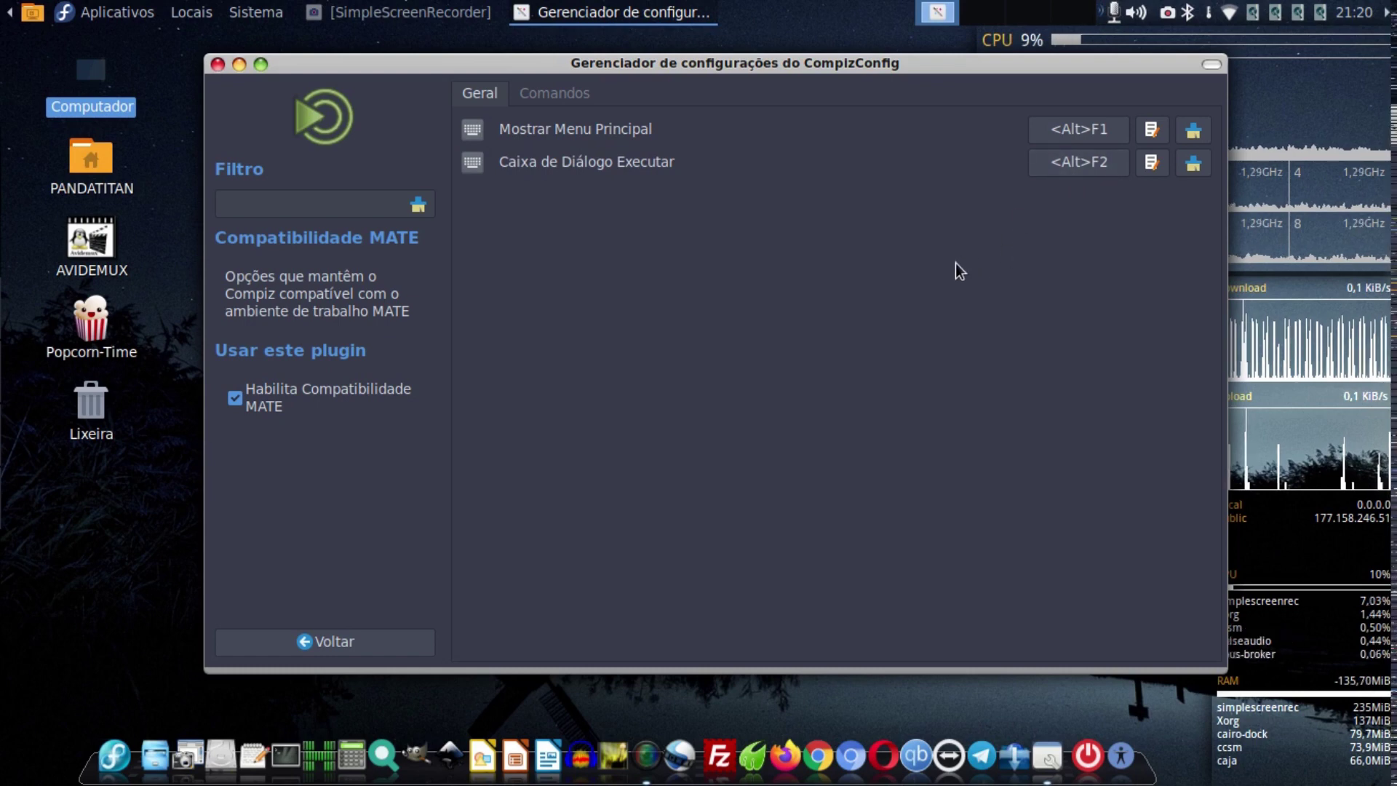
Test the <Alt>F2 run dialog shortcut by finding mate-terminal, launching Terminal MATE and closing its window.
{"action": "key", "text": "alt+F2"}
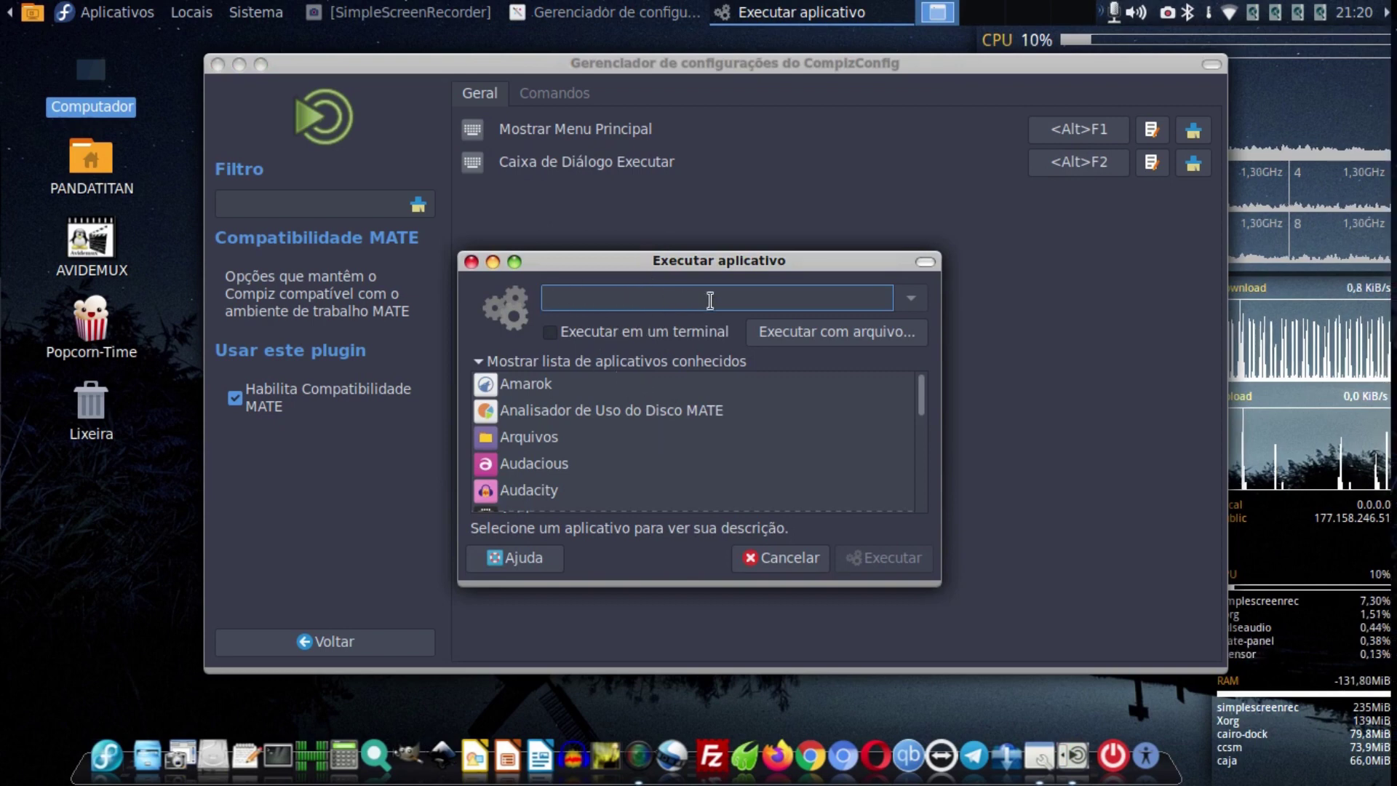
{"action": "scroll", "coordinate": [675, 412], "scroll_direction": "down", "scroll_amount": 3}
{"action": "scroll", "coordinate": [675, 413], "scroll_direction": "up", "scroll_amount": 3}
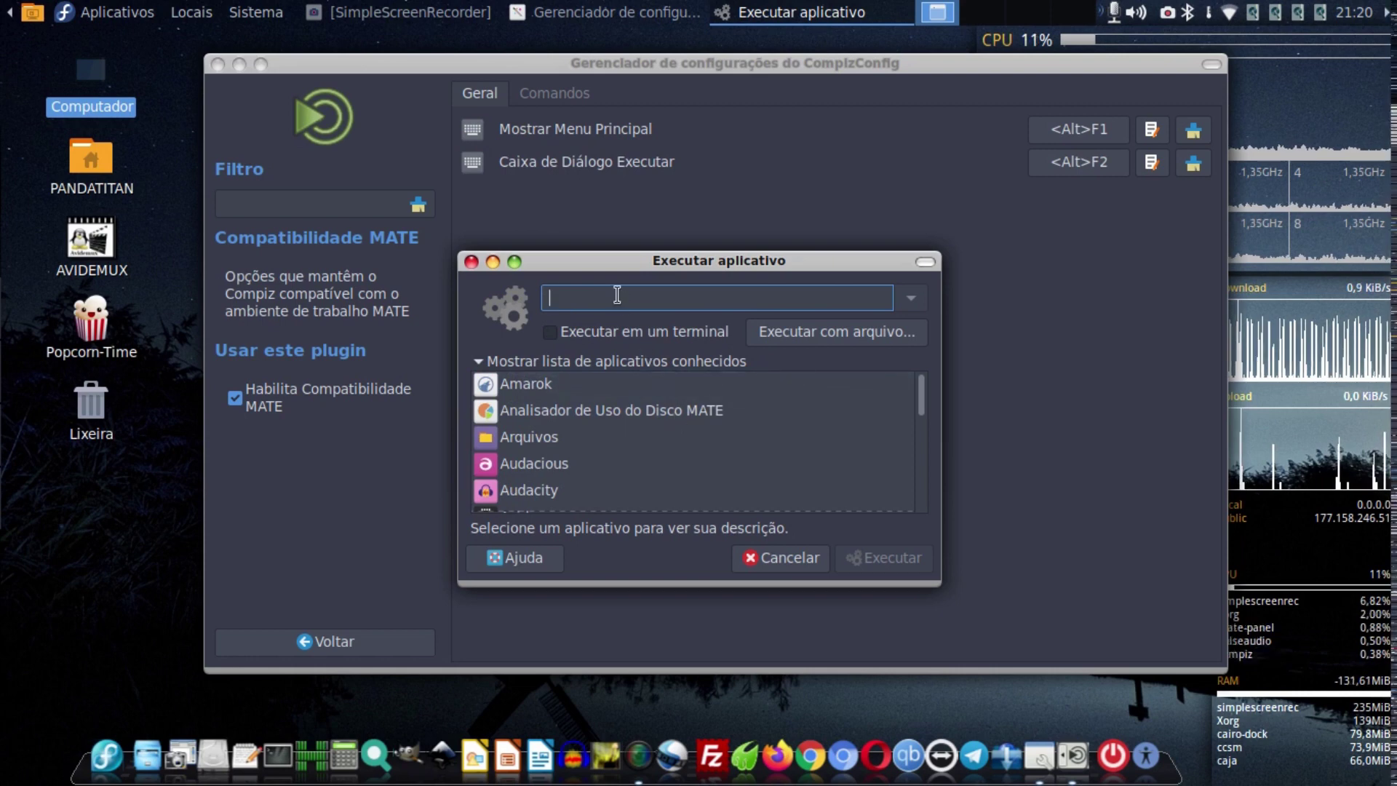
{"action": "type", "text": "mate-"}
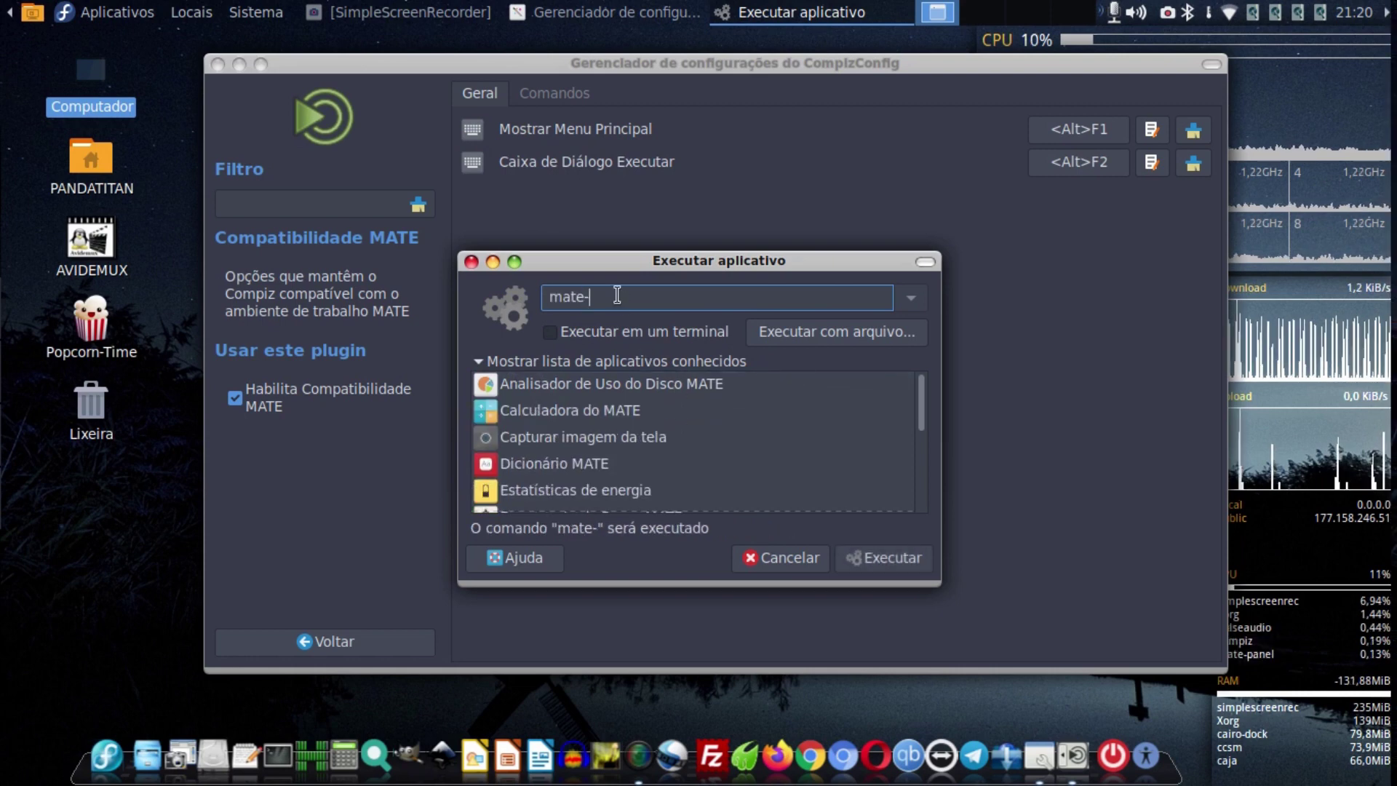
{"action": "type", "text": "terminal"}
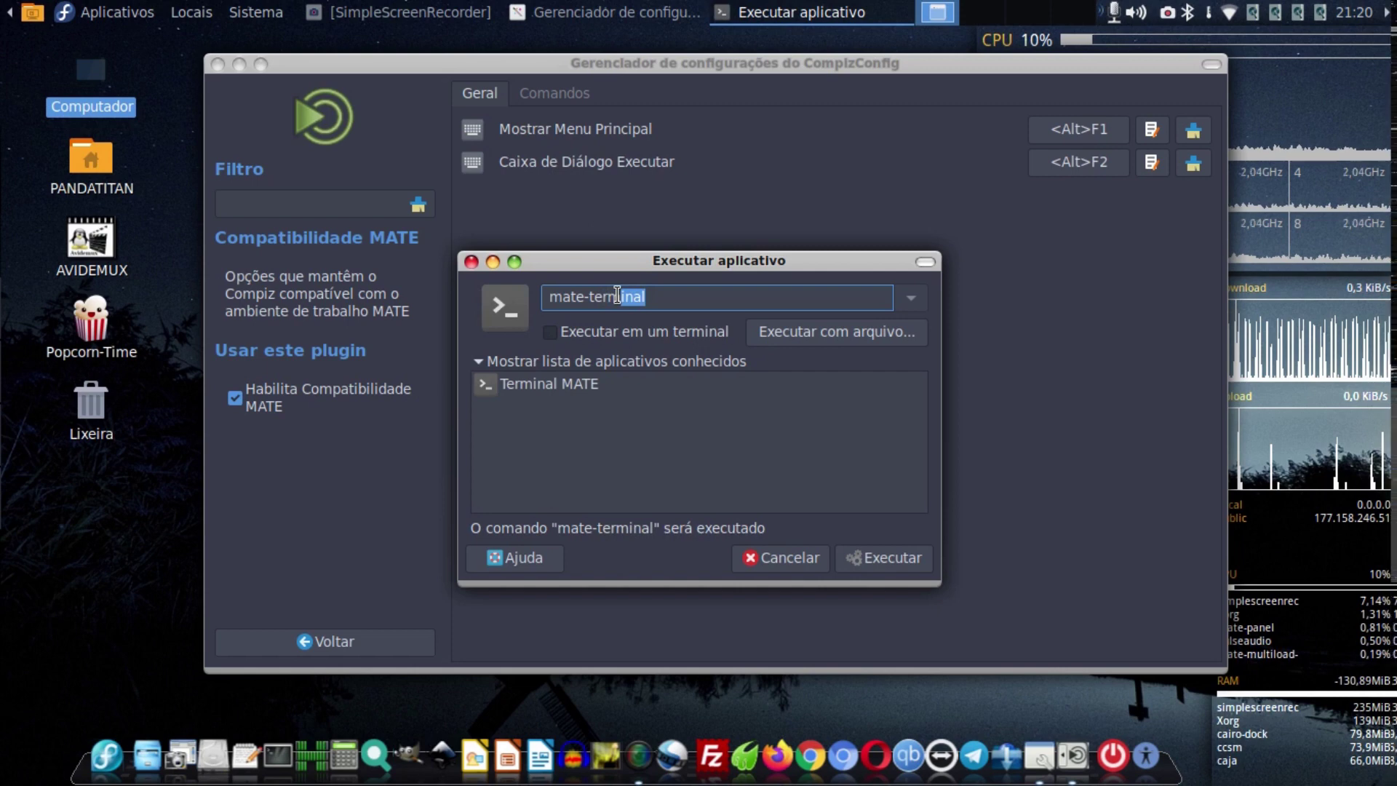
{"action": "left_click", "coordinate": [561, 378]}
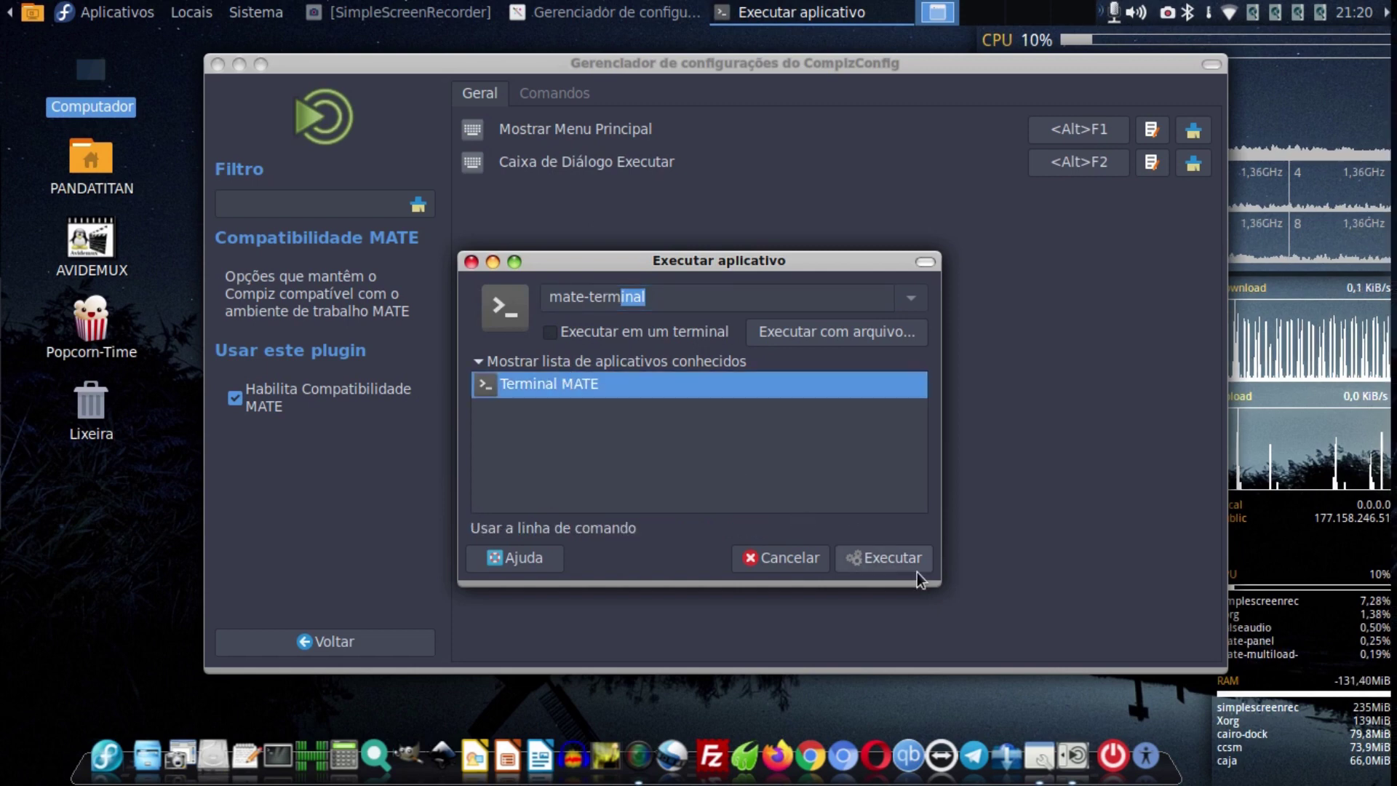
{"action": "left_click", "coordinate": [885, 559]}
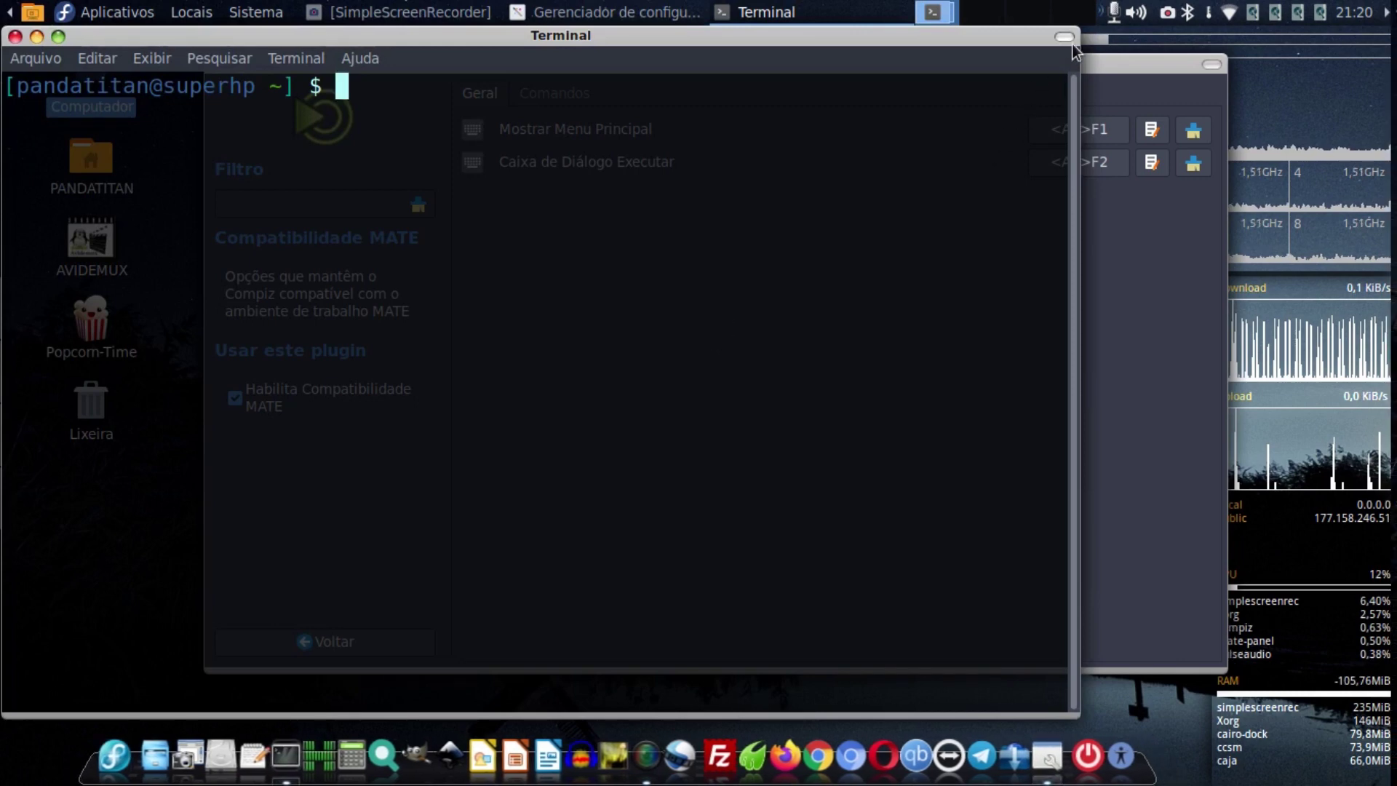
{"action": "left_click", "coordinate": [15, 36]}
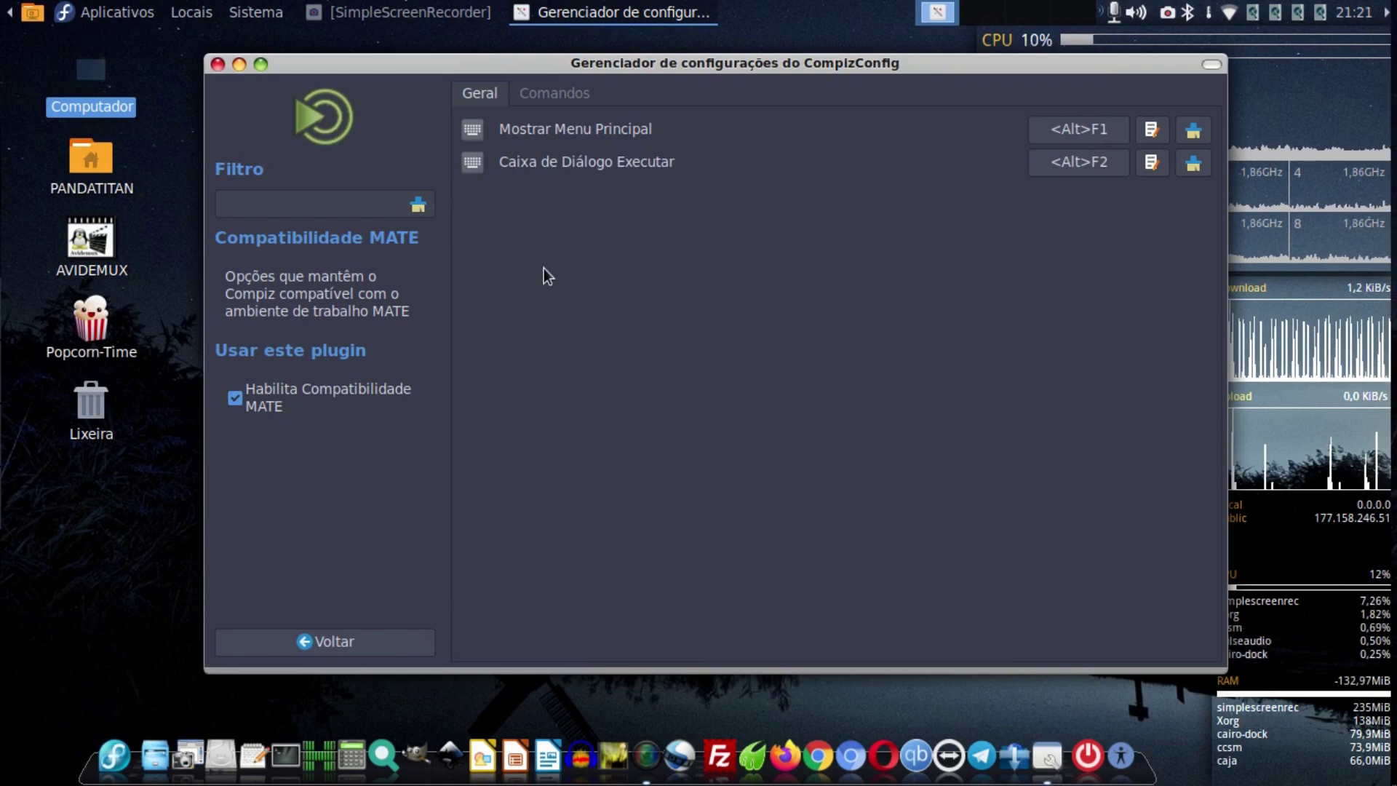
Examine the screenshot and terminal command lines and their shortcuts in the Compatibilidade MATE plugin's Comandos settings.
{"action": "left_click", "coordinate": [561, 98]}
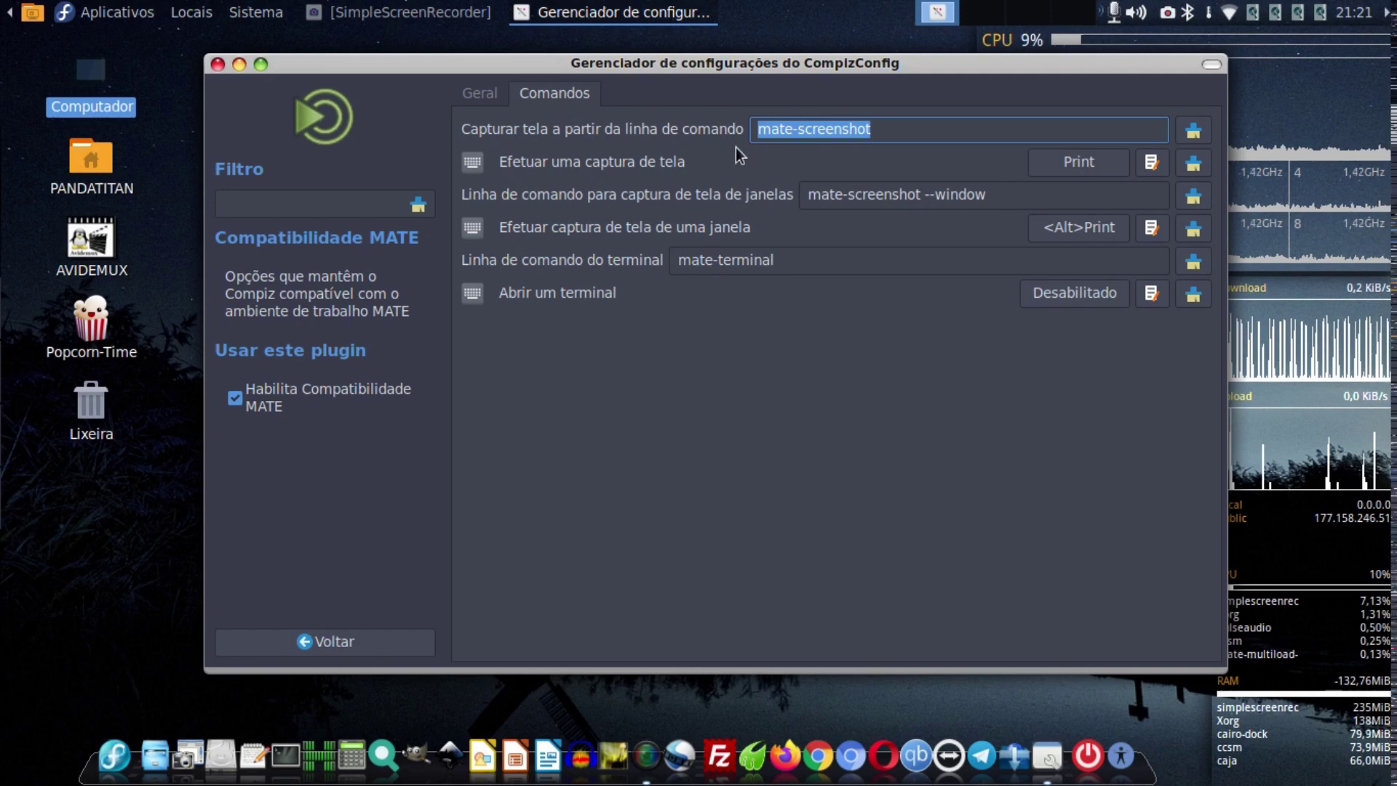
{"action": "left_click", "coordinate": [904, 129]}
{"action": "left_click", "coordinate": [880, 328]}
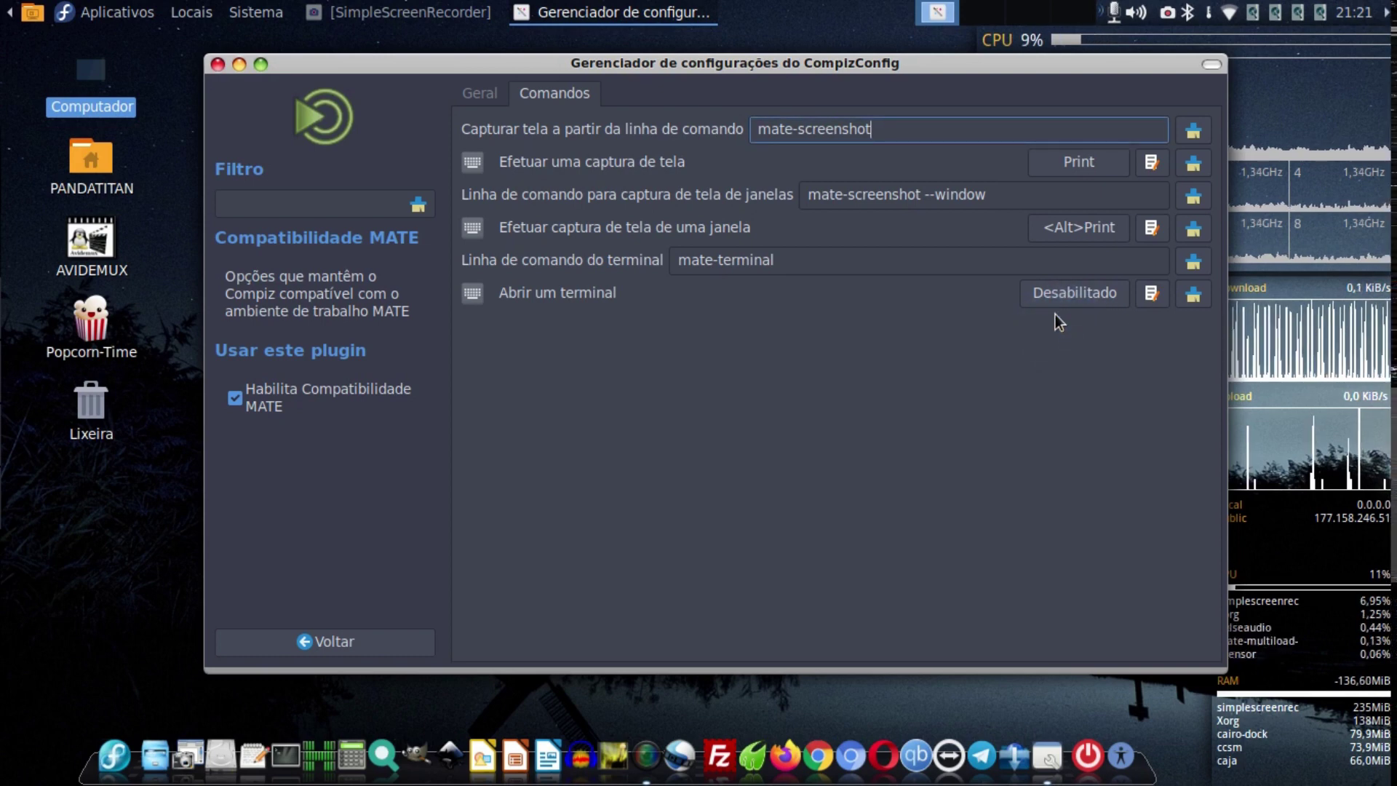
Return to the plugin overview and open Opções Gerais to review its Geral and Definições do Ecrã settings.
{"action": "left_click", "coordinate": [324, 644]}
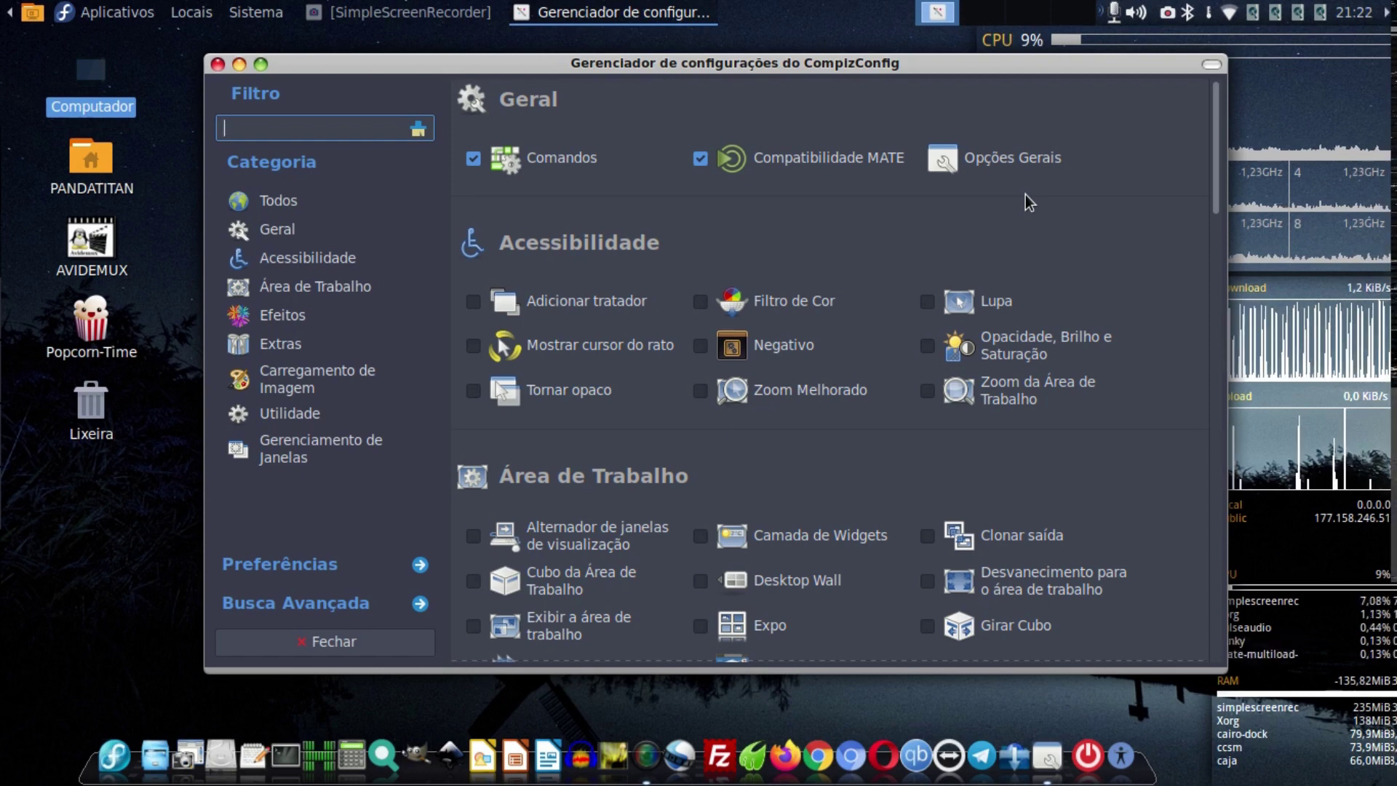
{"action": "left_click", "coordinate": [1002, 165]}
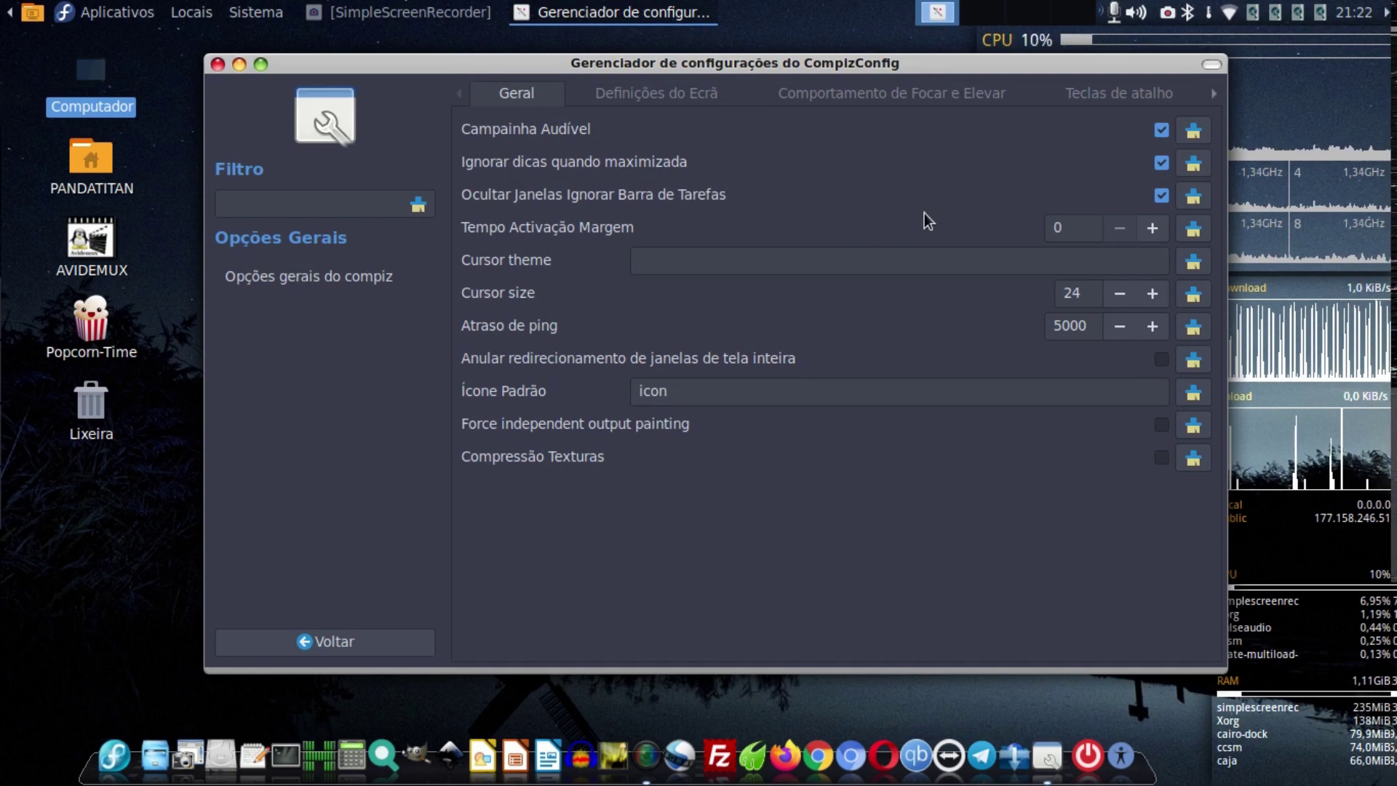
{"action": "left_click", "coordinate": [715, 222]}
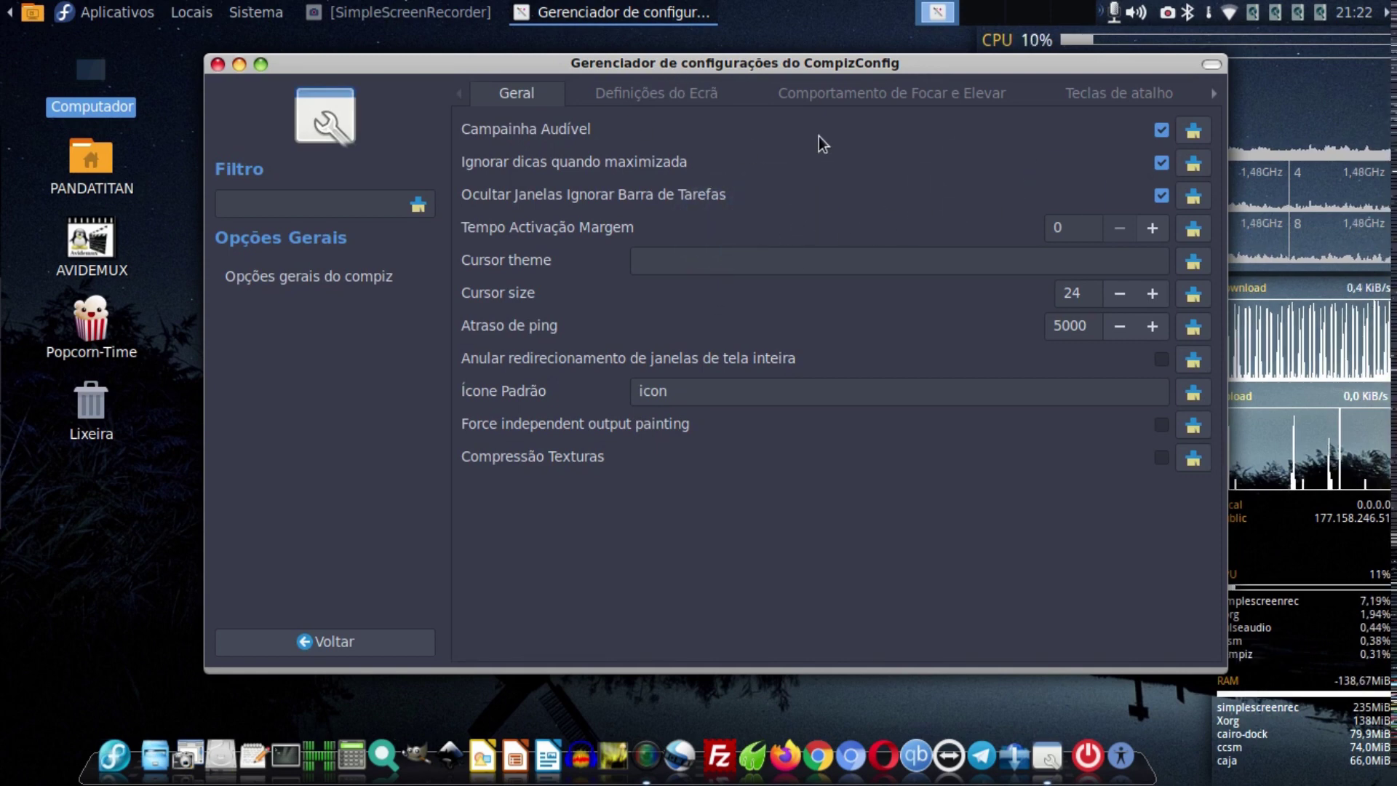
{"action": "left_click", "coordinate": [729, 122]}
{"action": "left_click", "coordinate": [745, 137]}
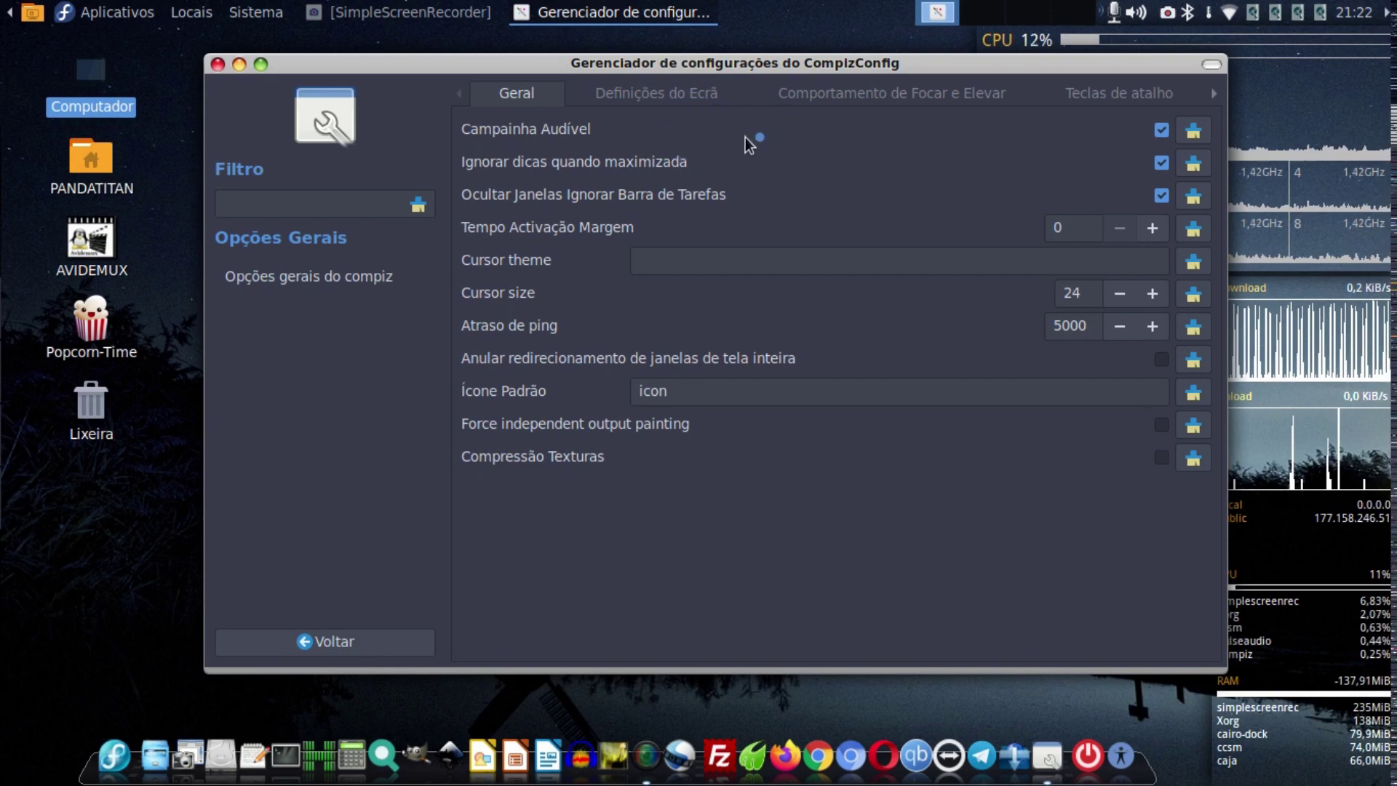
{"action": "left_click", "coordinate": [665, 98]}
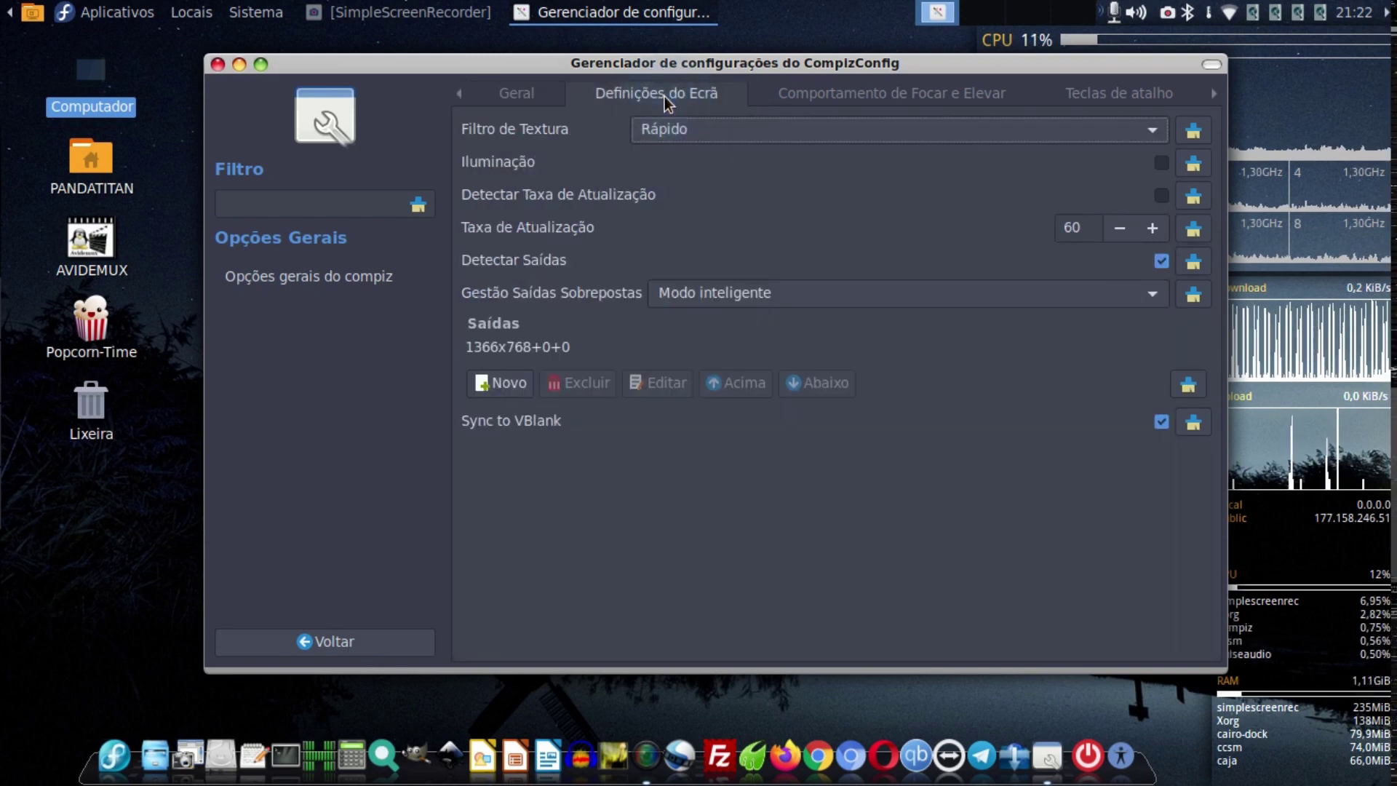
{"action": "left_click", "coordinate": [555, 147]}
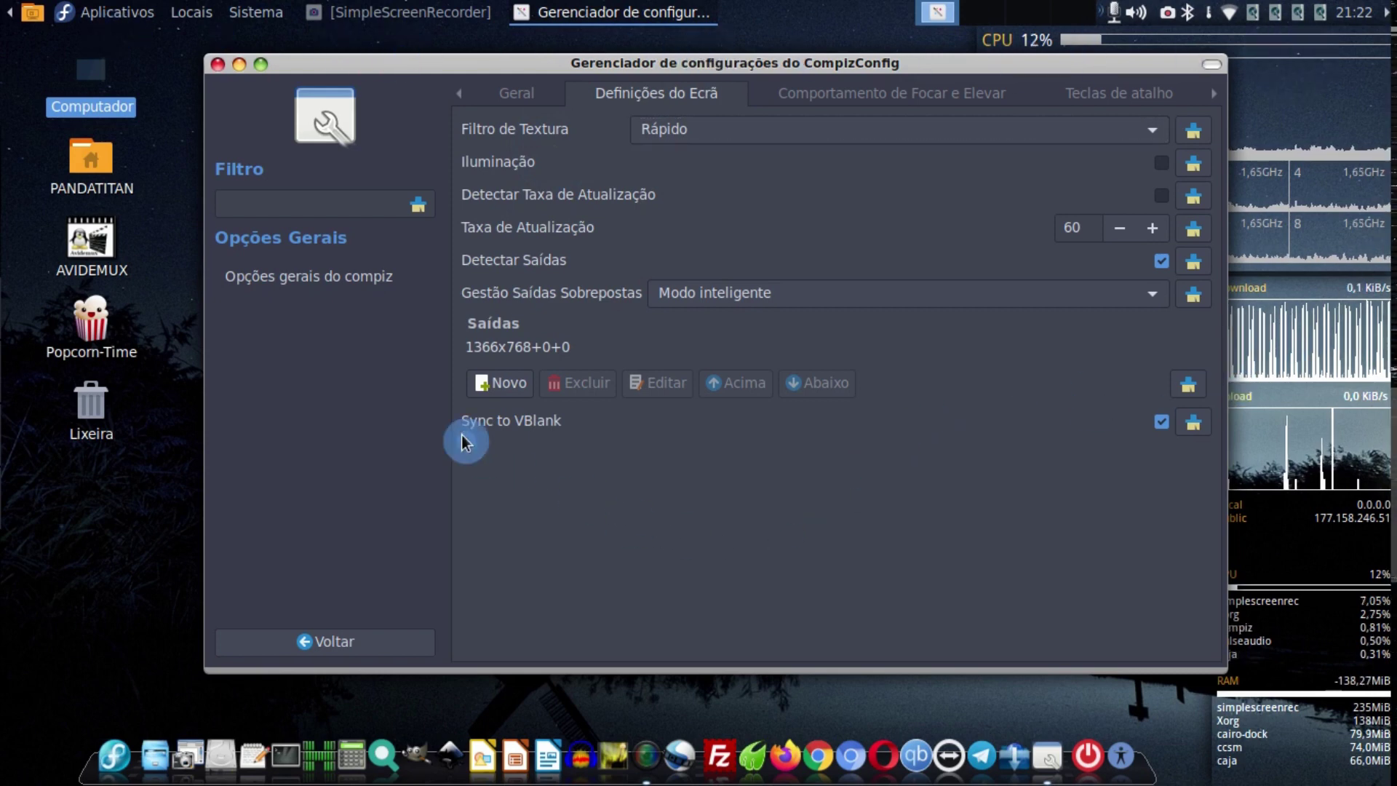
Try the Melhor option for Filtro de Textura and set it back to Rápido.
{"action": "left_click", "coordinate": [735, 130]}
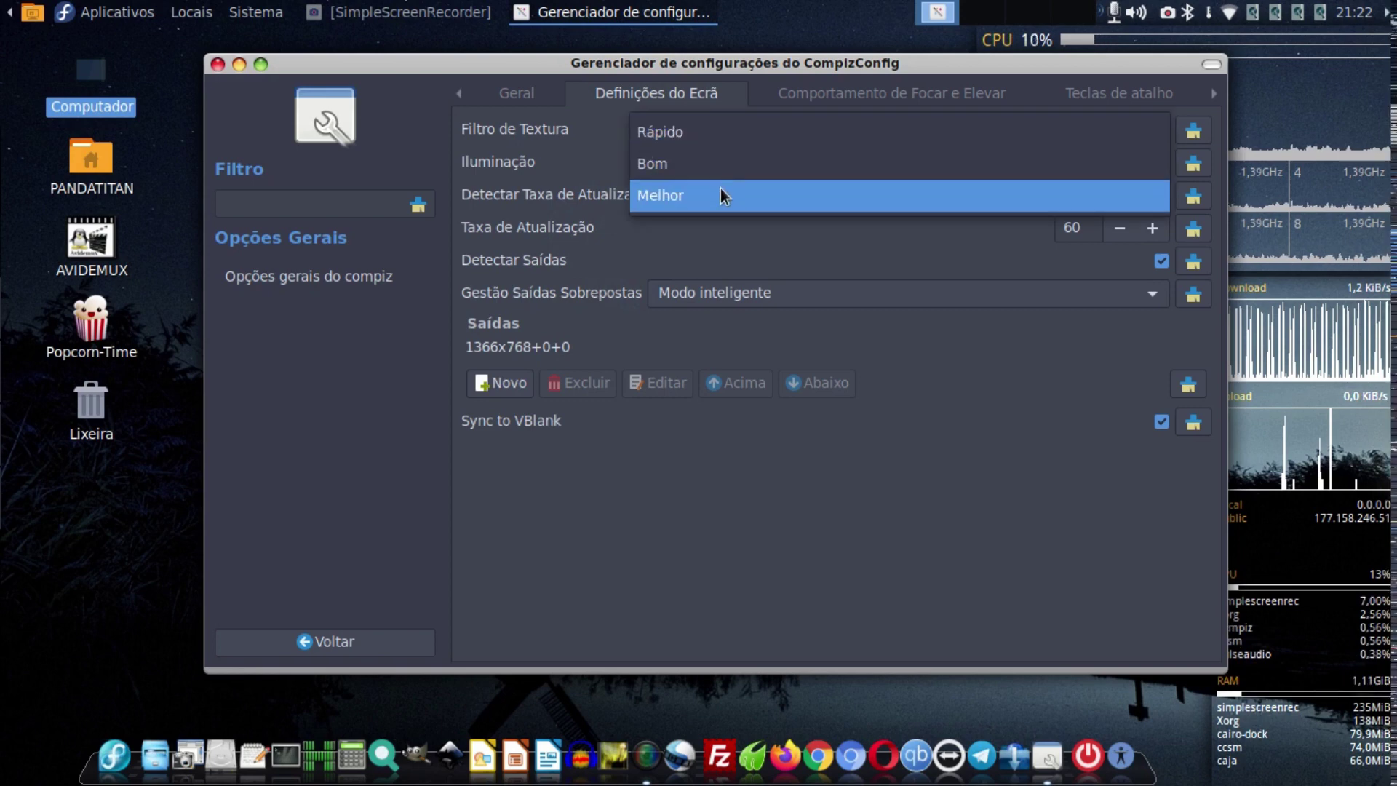
{"action": "left_click", "coordinate": [720, 195]}
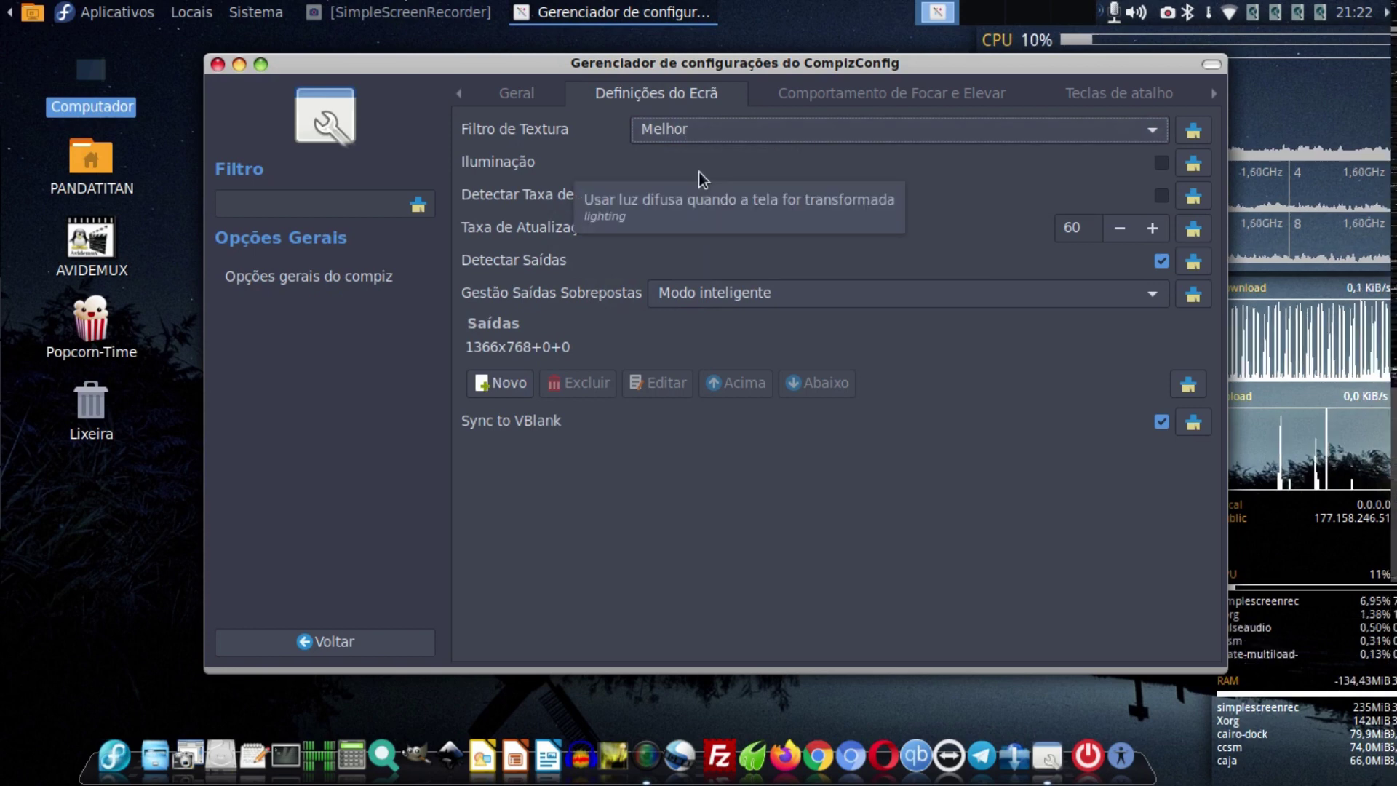
{"action": "left_click", "coordinate": [752, 131]}
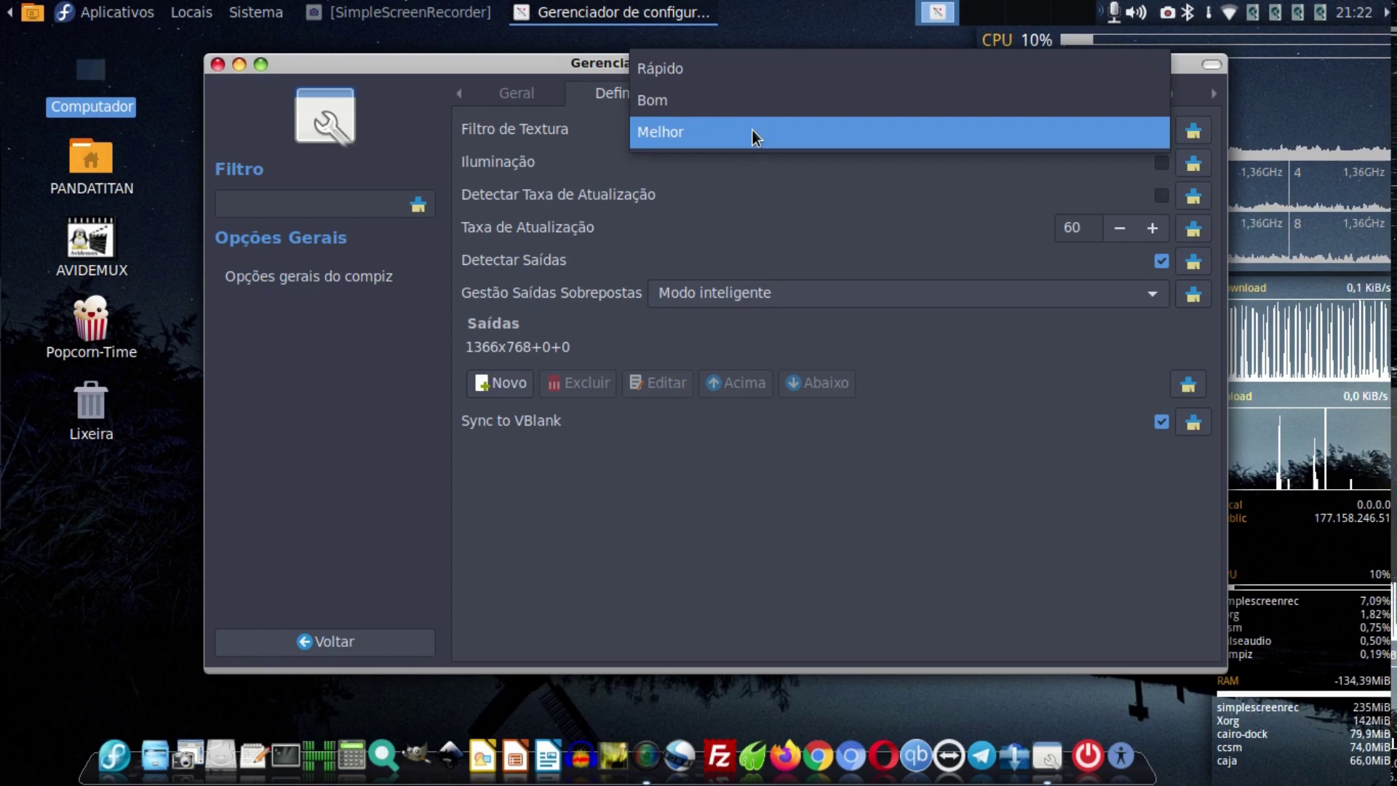
{"action": "left_click", "coordinate": [727, 65]}
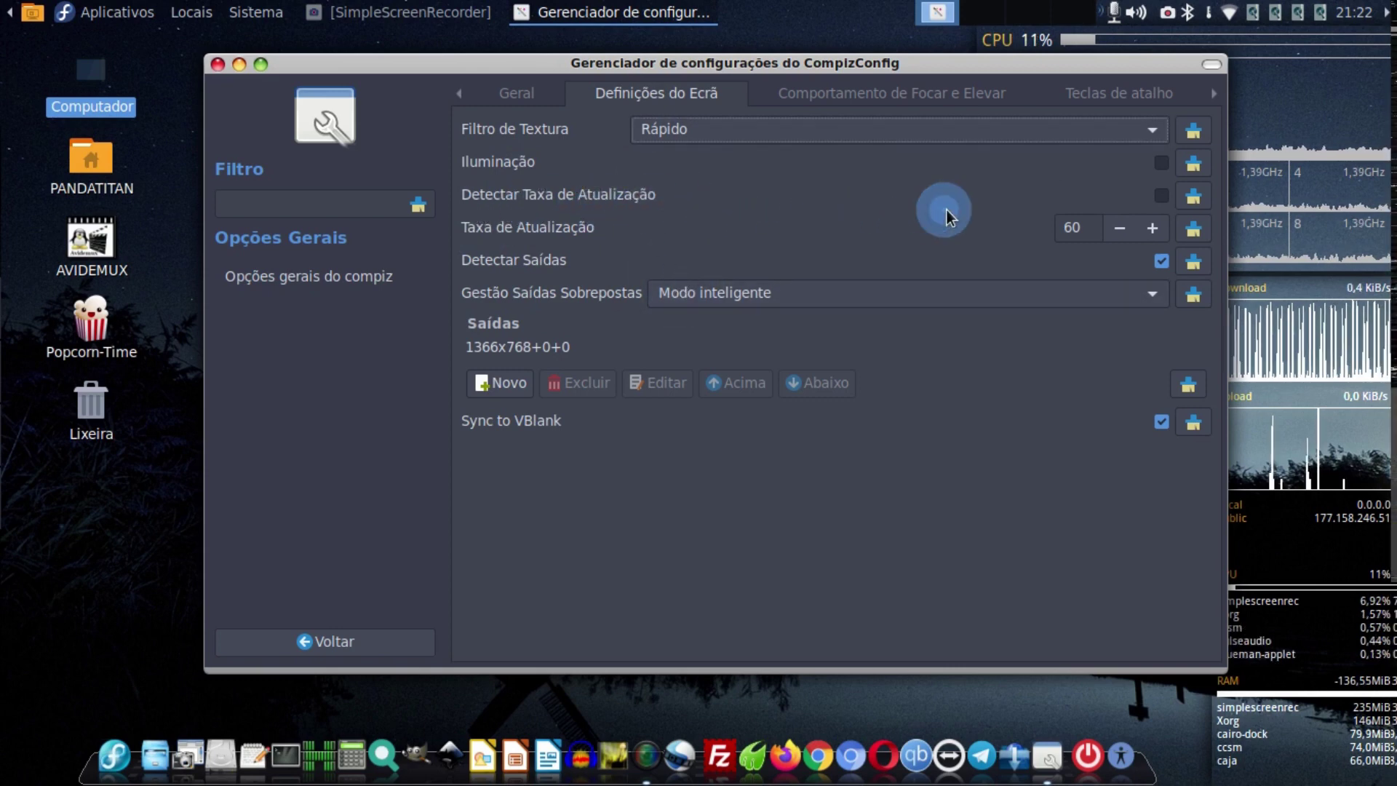
Enable Detectar Taxa de Atualização in the Definições do Ecrã settings.
{"action": "left_click", "coordinate": [1162, 195]}
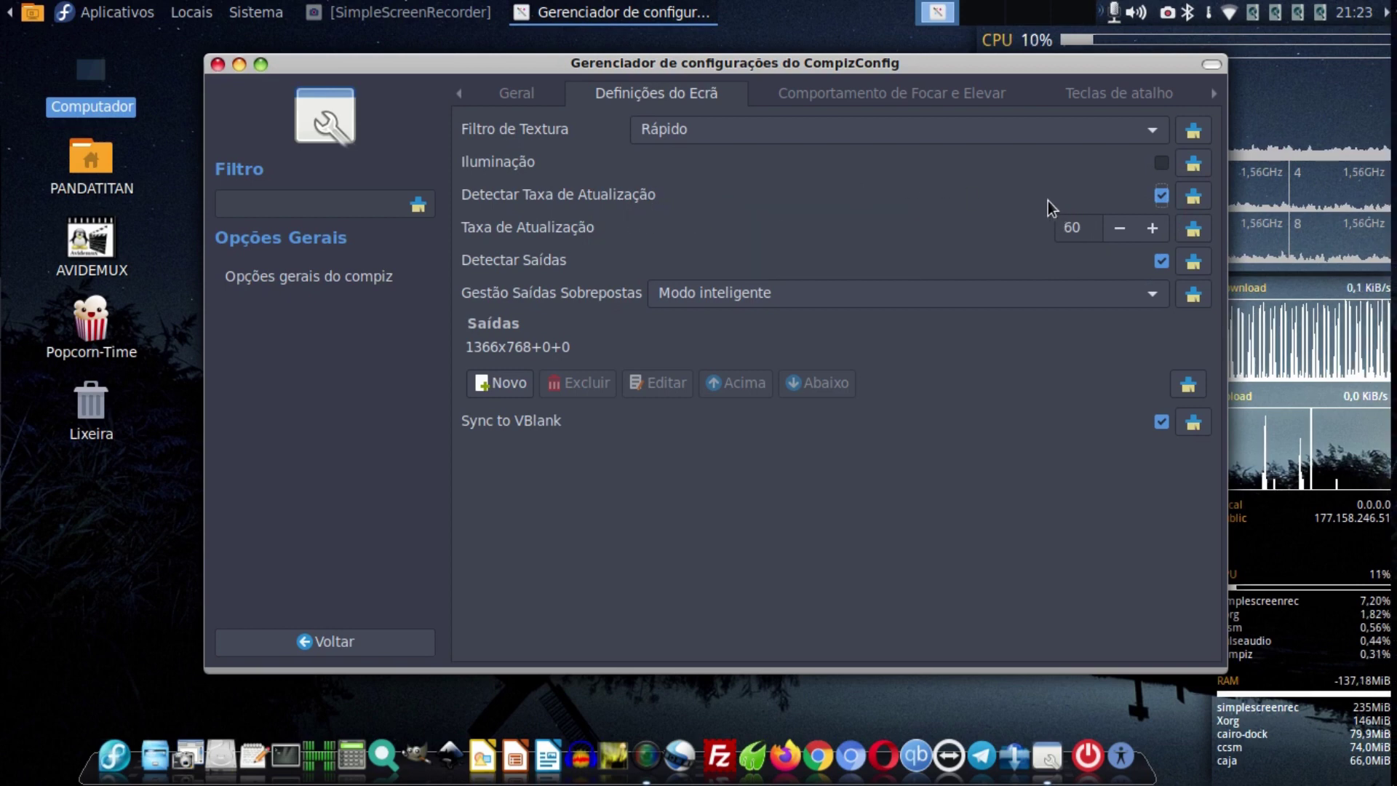
Open a Terminal window and run xrandr to list the connected displays' modes.
{"action": "key", "text": "shift+Tab"}
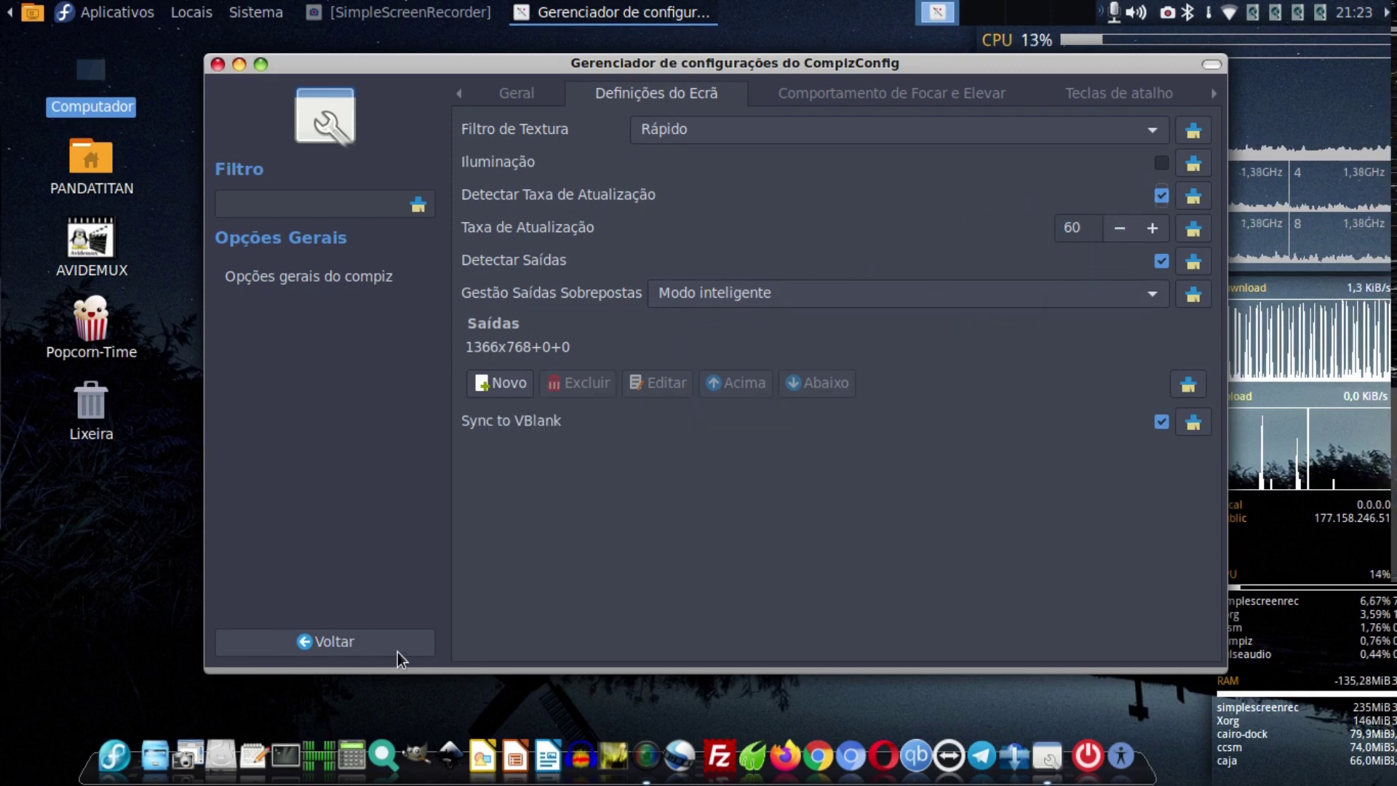
{"action": "left_click", "coordinate": [286, 753]}
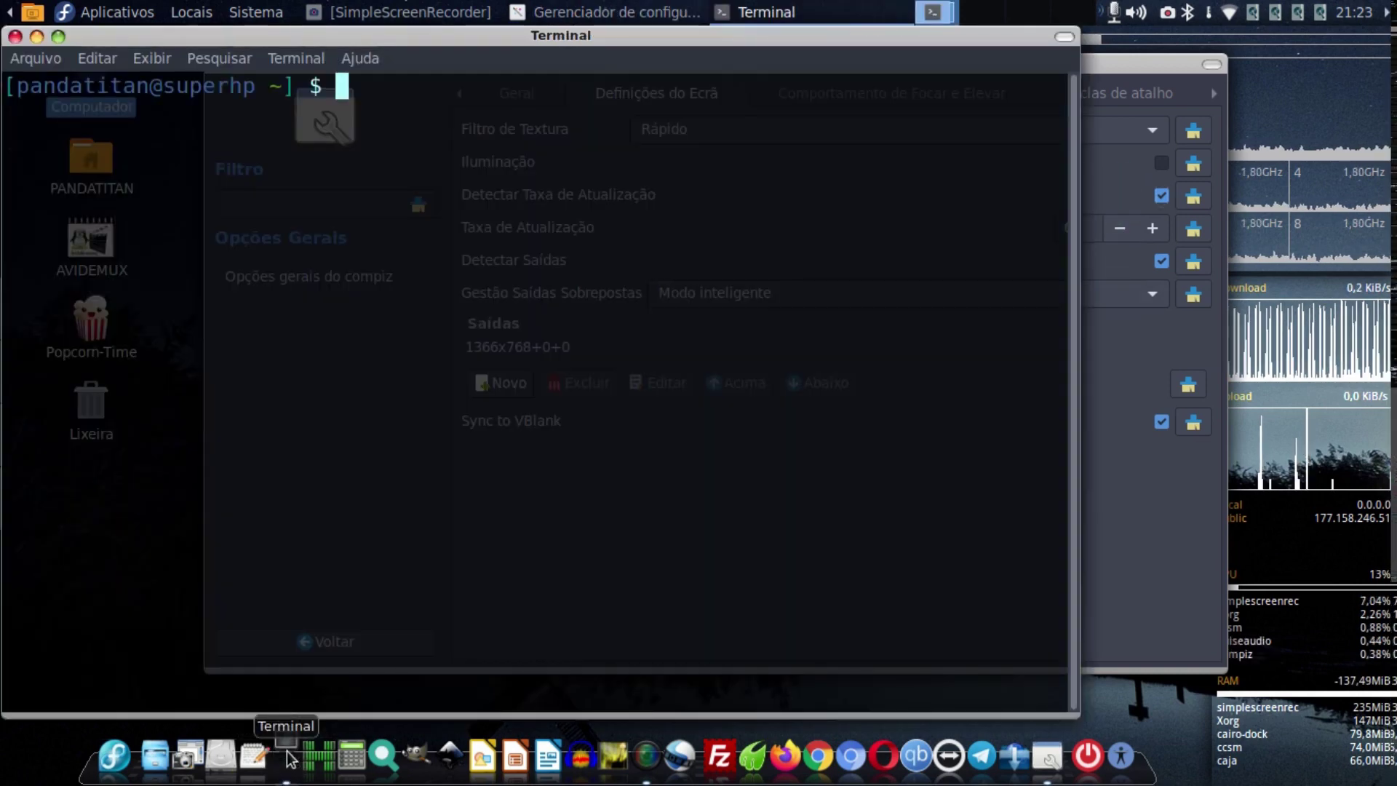
{"action": "double_click", "coordinate": [556, 38]}
{"action": "double_click", "coordinate": [557, 38]}
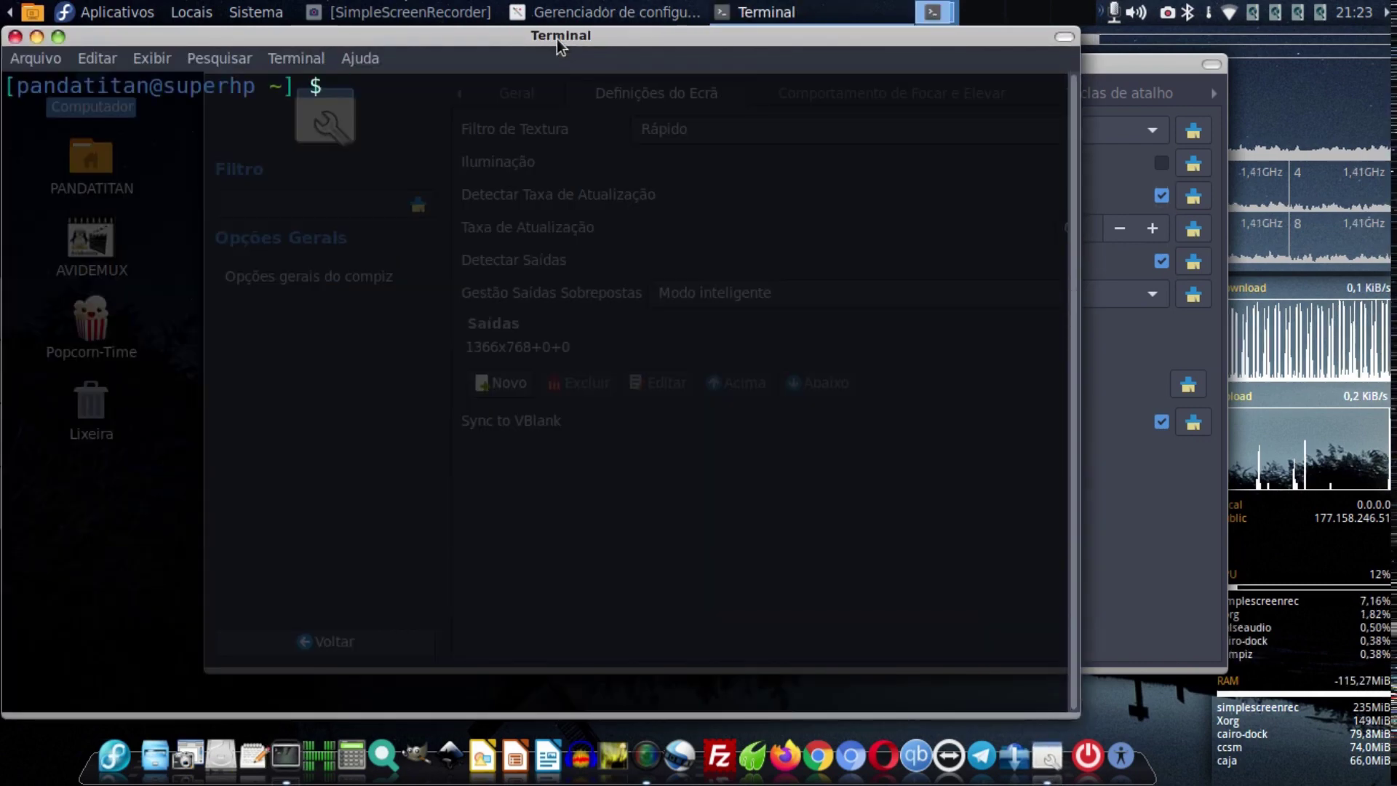
{"action": "type", "text": "xran"}
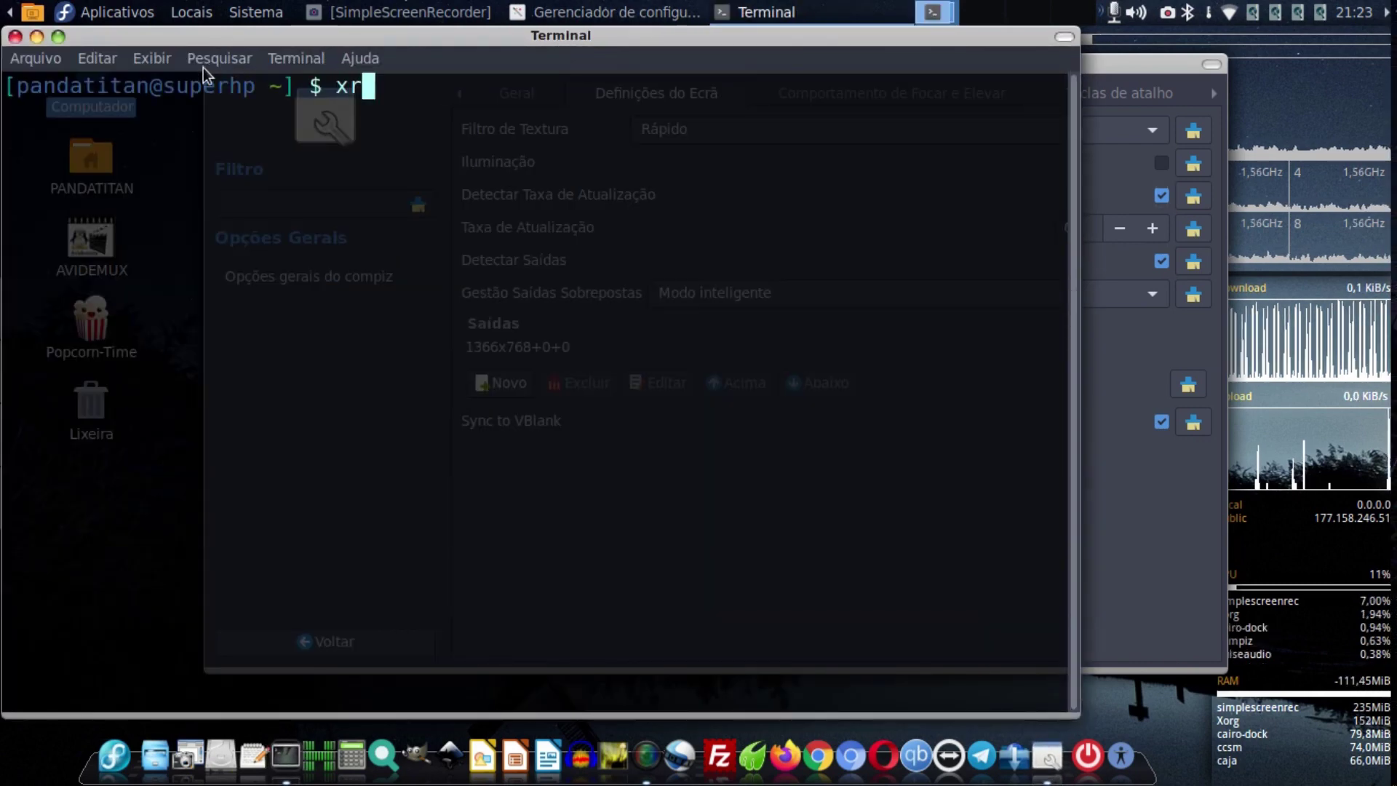
{"action": "type", "text": "dr"}
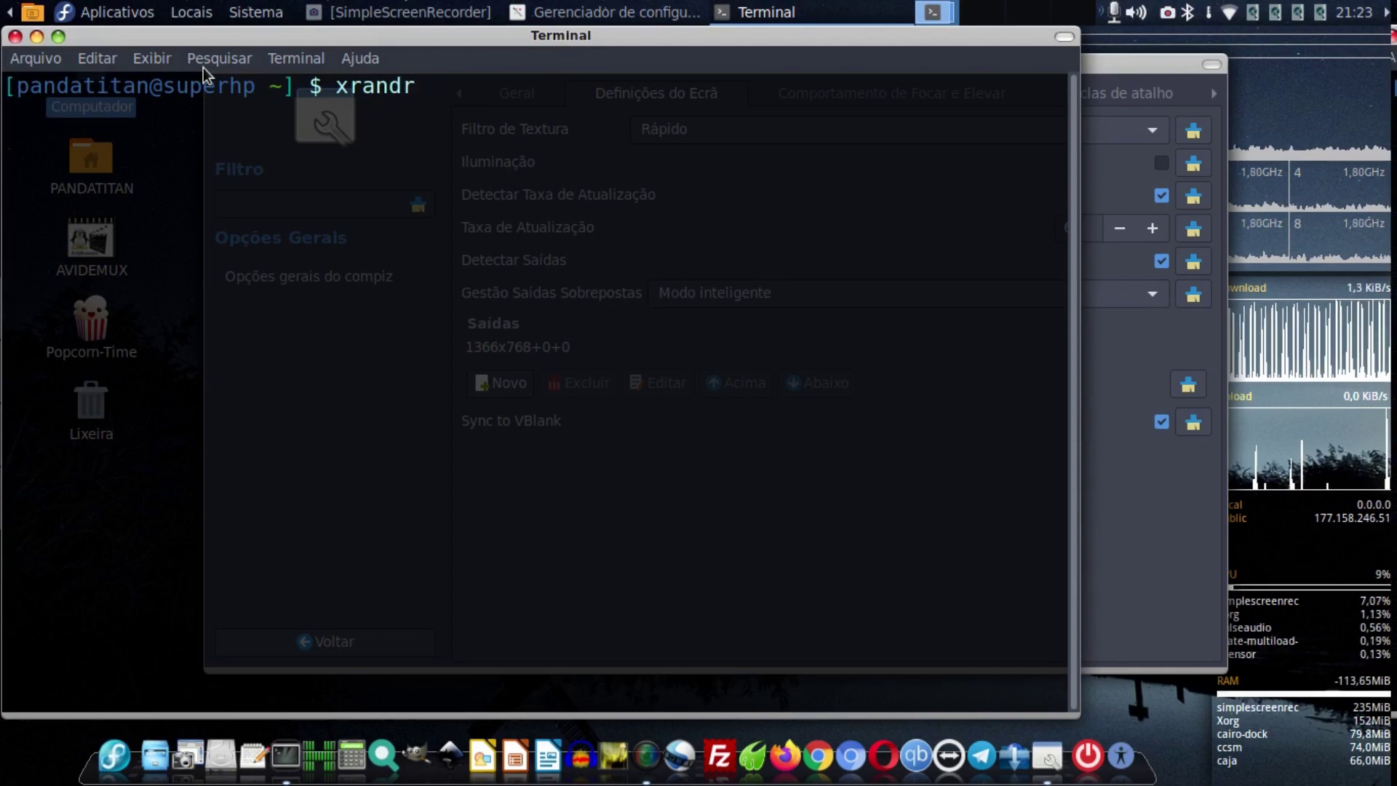
{"action": "key", "text": "Return"}
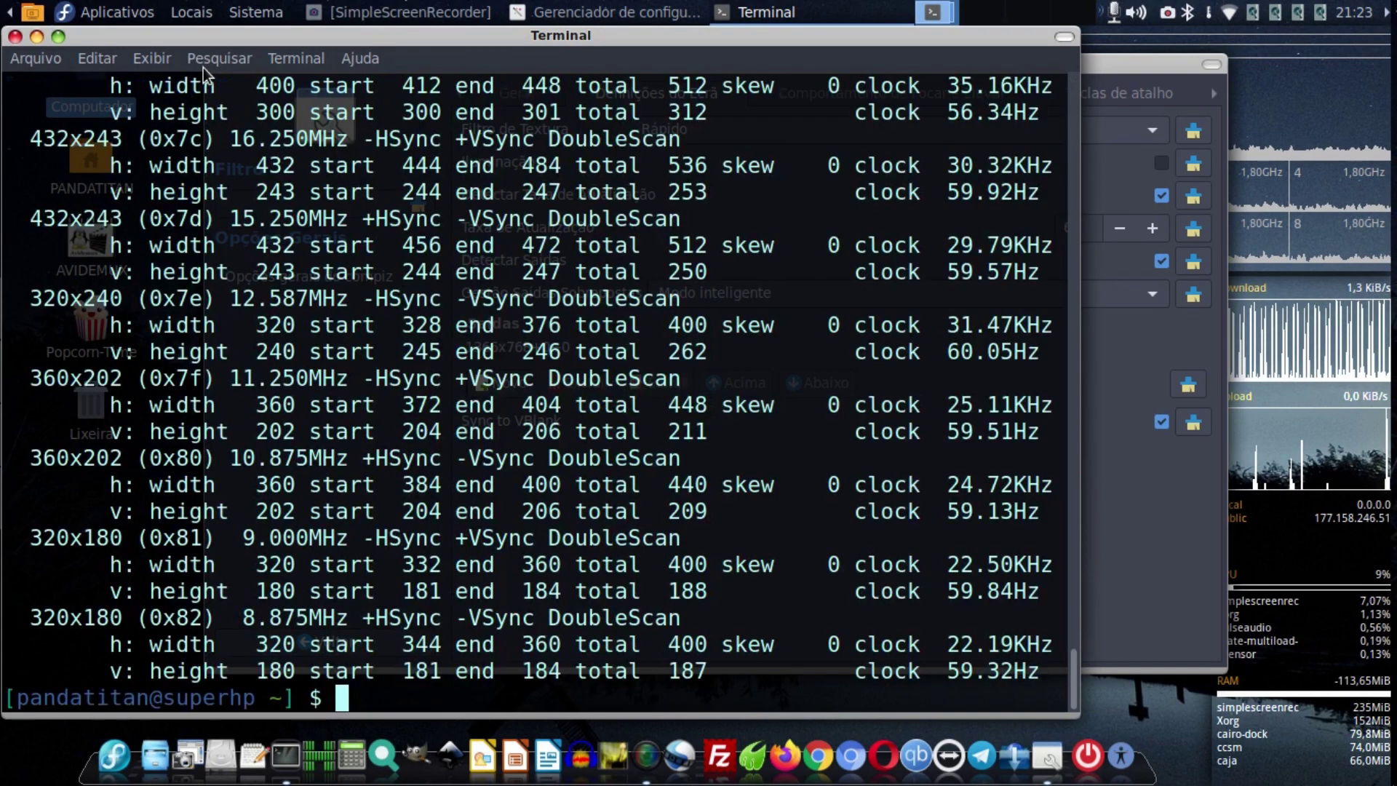
Maximize the Terminal window and reduce its text size to fit more of the xrandr output.
{"action": "double_click", "coordinate": [829, 40]}
{"action": "double_click", "coordinate": [830, 40]}
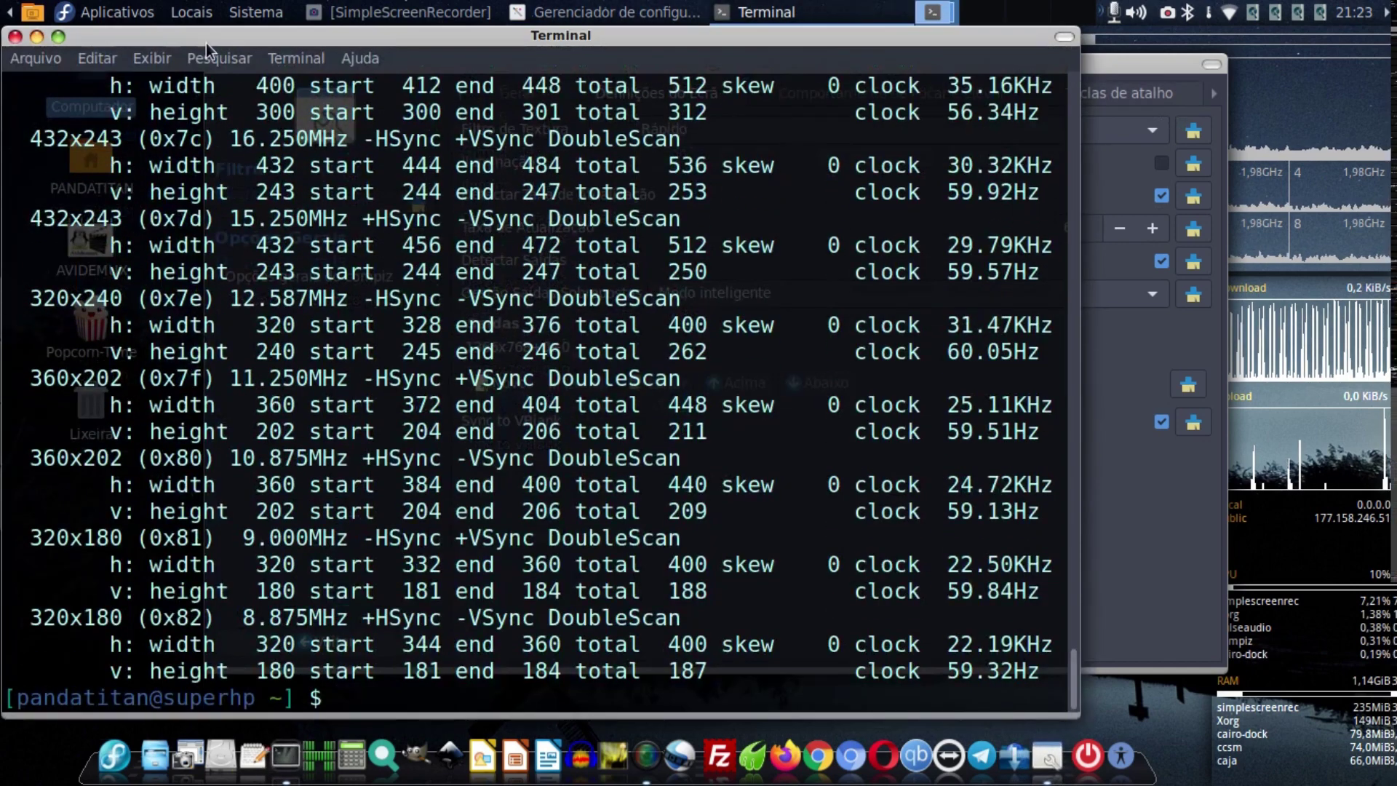
{"action": "left_click", "coordinate": [58, 37]}
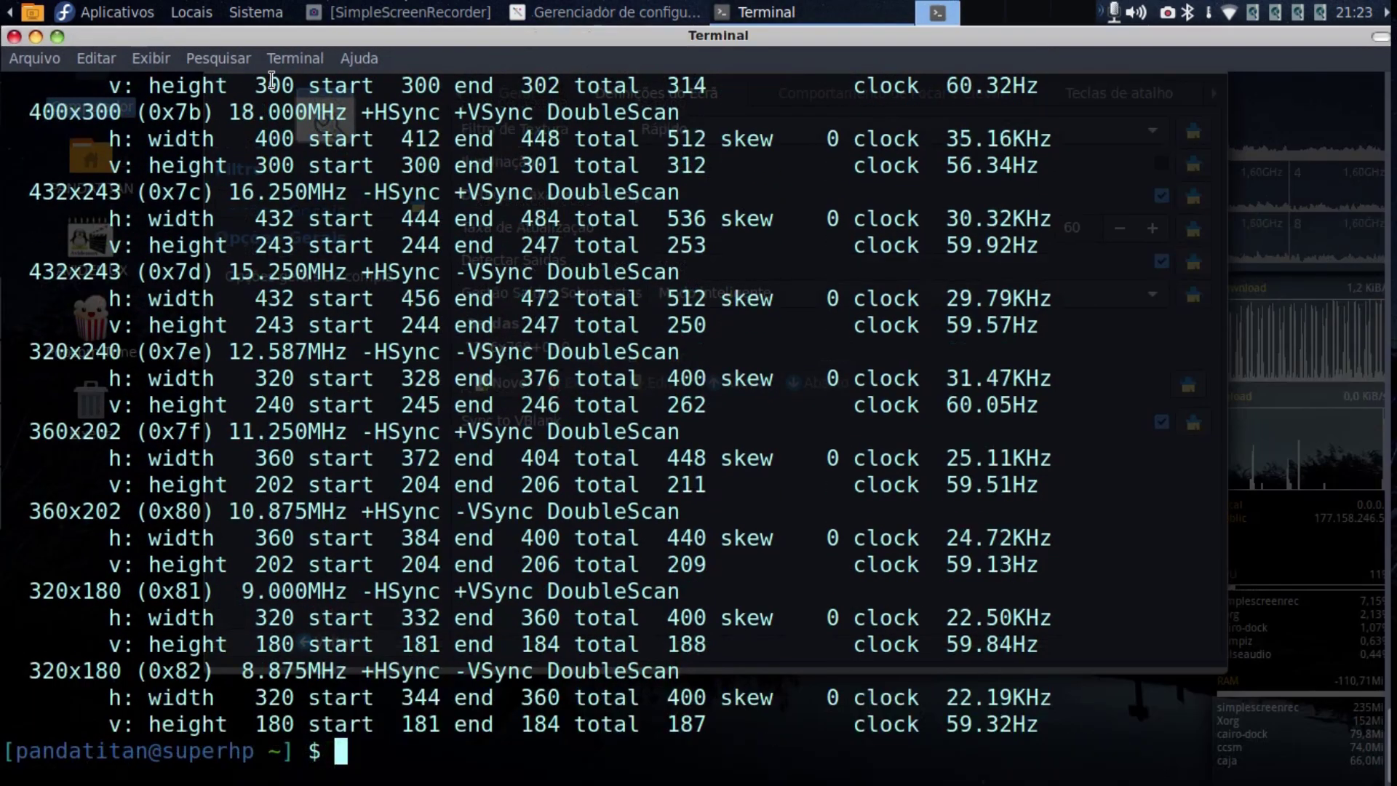
{"action": "key", "text": "ctrl+minus"}
{"action": "key", "text": "ctrl+minus"}
{"action": "key", "text": "ctrl+minus"}
{"action": "key", "text": "ctrl+minus"}
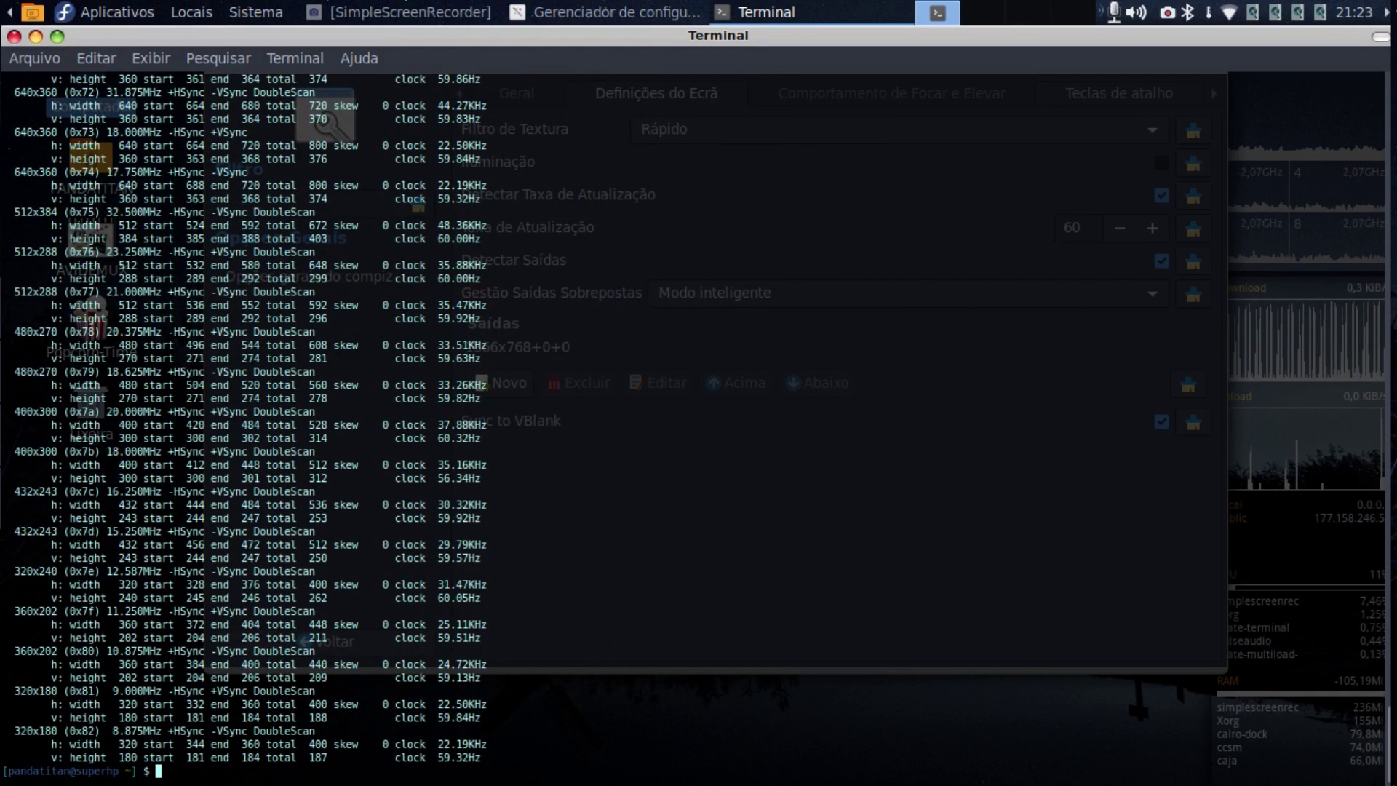
Locate the start of the LVDS-1 listing in the xrandr output and enlarge the text for reading.
{"action": "scroll", "coordinate": [392, 125], "scroll_direction": "up", "scroll_amount": 10}
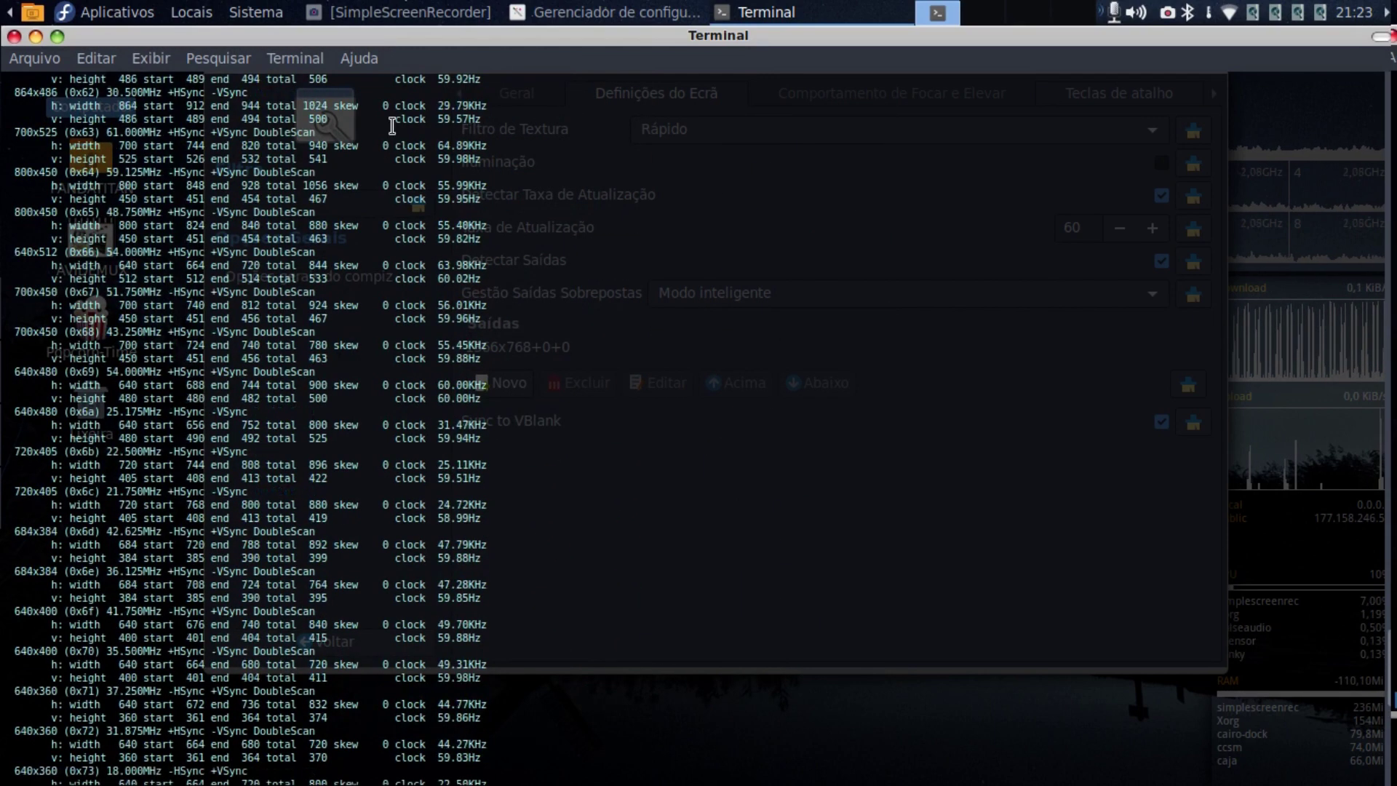
{"action": "scroll", "coordinate": [542, 299], "scroll_direction": "up", "scroll_amount": 10}
{"action": "scroll", "coordinate": [542, 299], "scroll_direction": "down", "scroll_amount": 20}
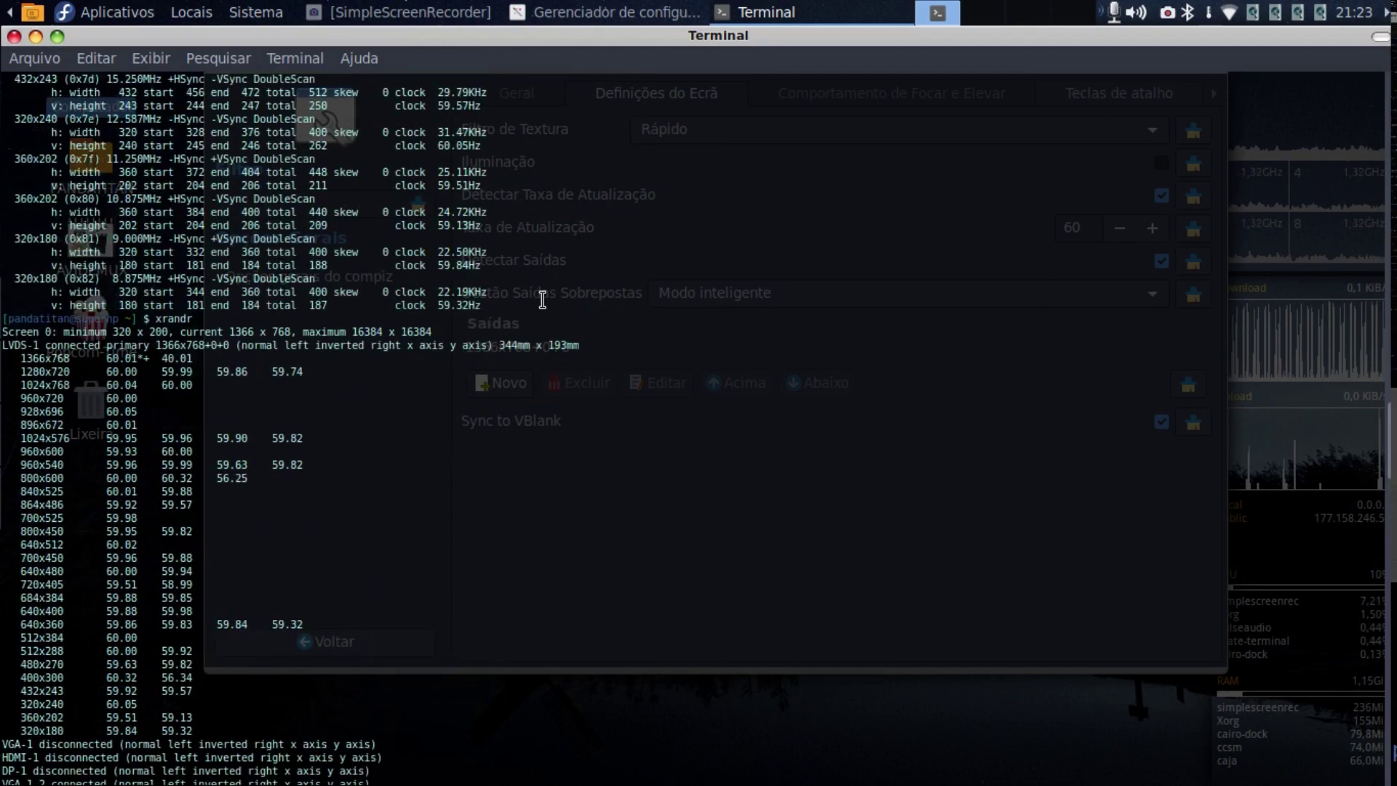
{"action": "key", "text": "ctrl+plus"}
{"action": "key", "text": "ctrl+plus"}
{"action": "key", "text": "ctrl+plus"}
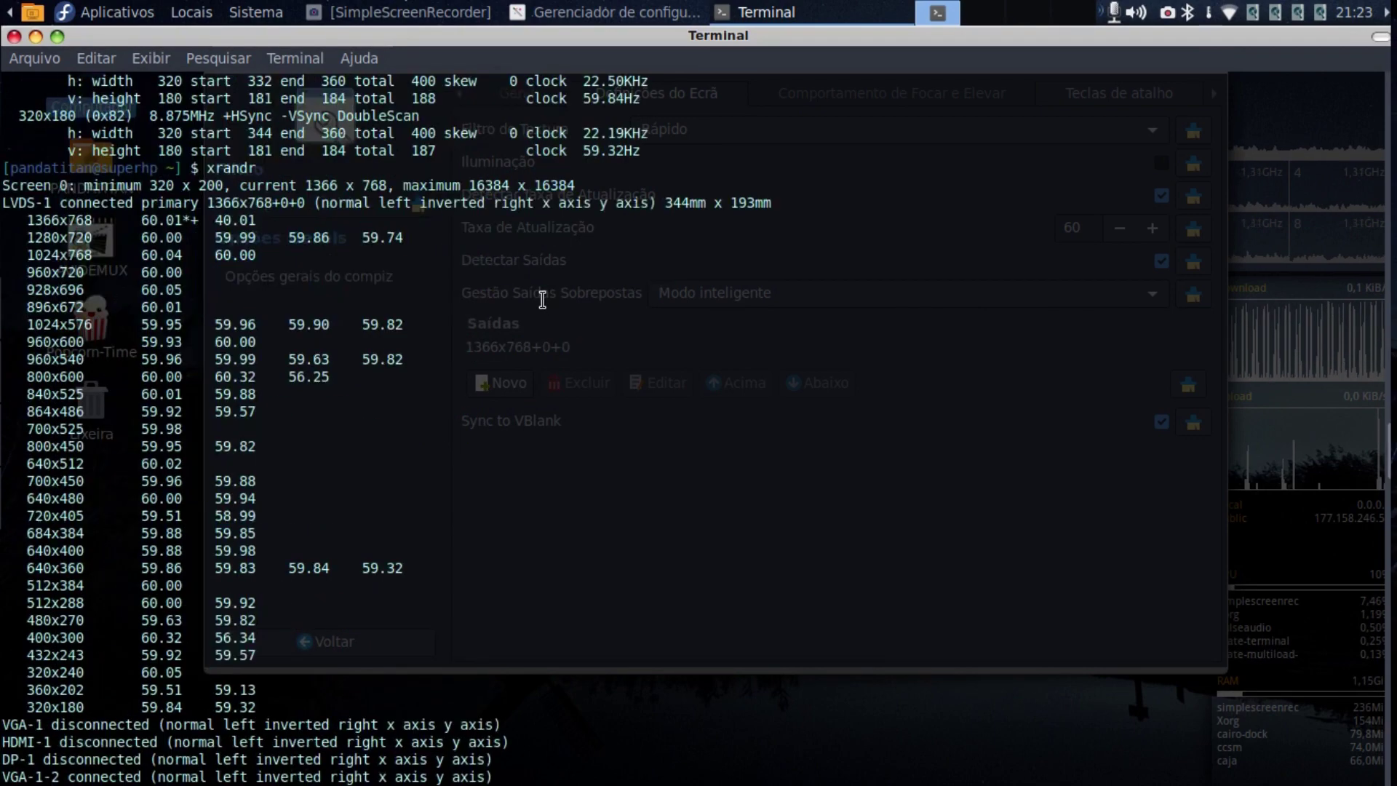
{"action": "key", "text": "ctrl+minus"}
{"action": "key", "text": "ctrl+plus"}
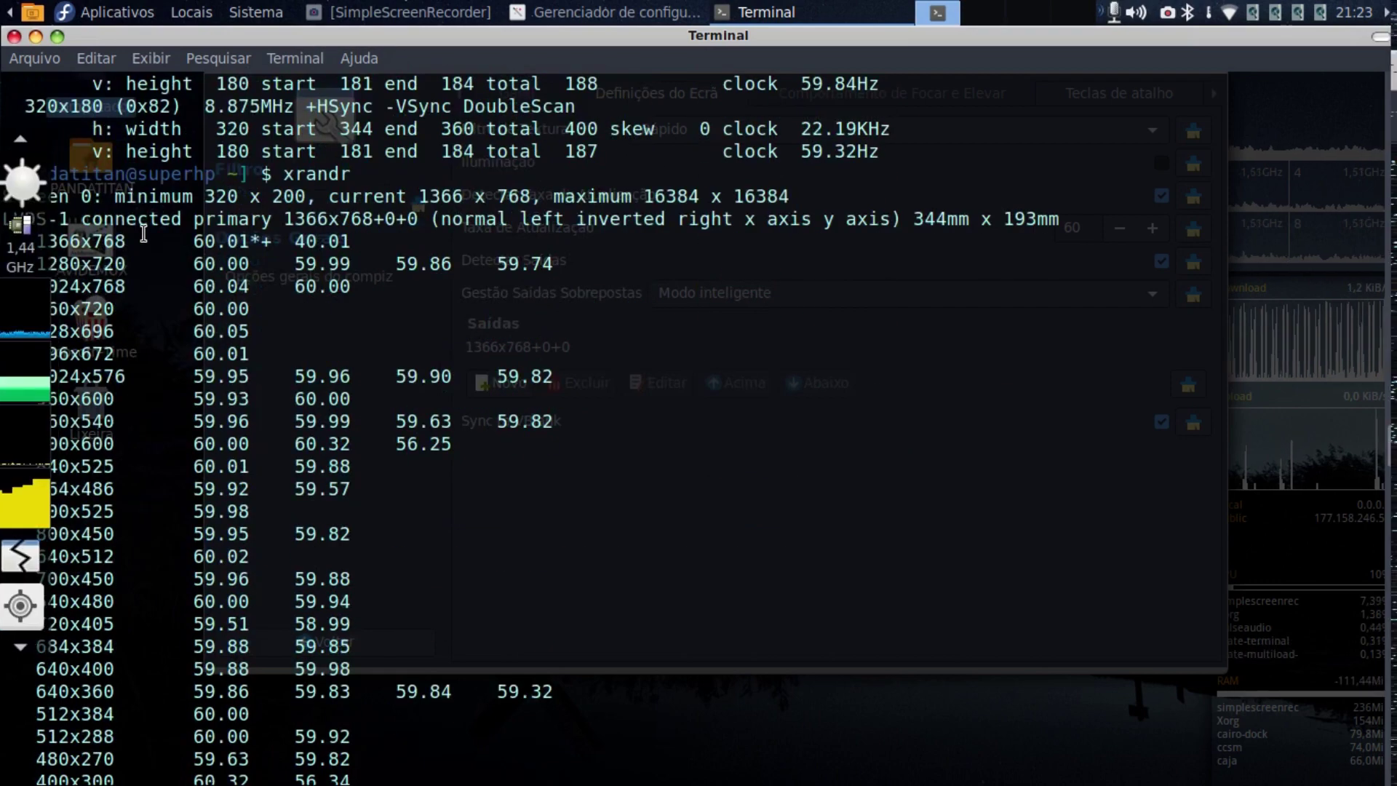
Examine the resolutions and refresh rates listed for LVDS-1 and the other outputs, and close the Terminal.
{"action": "left_click_drag", "start_coordinate": [71, 218], "coordinate": [24, 217]}
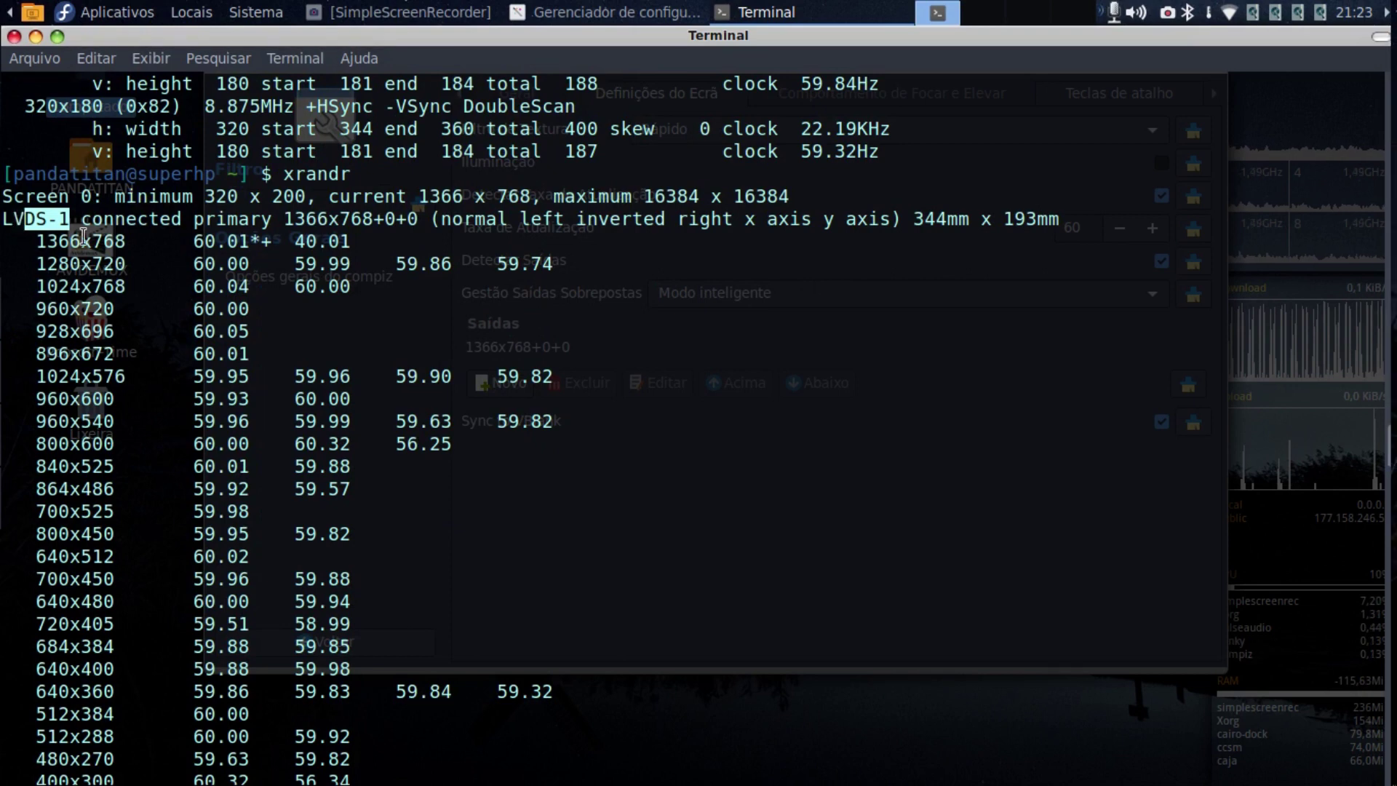
{"action": "left_click", "coordinate": [211, 251]}
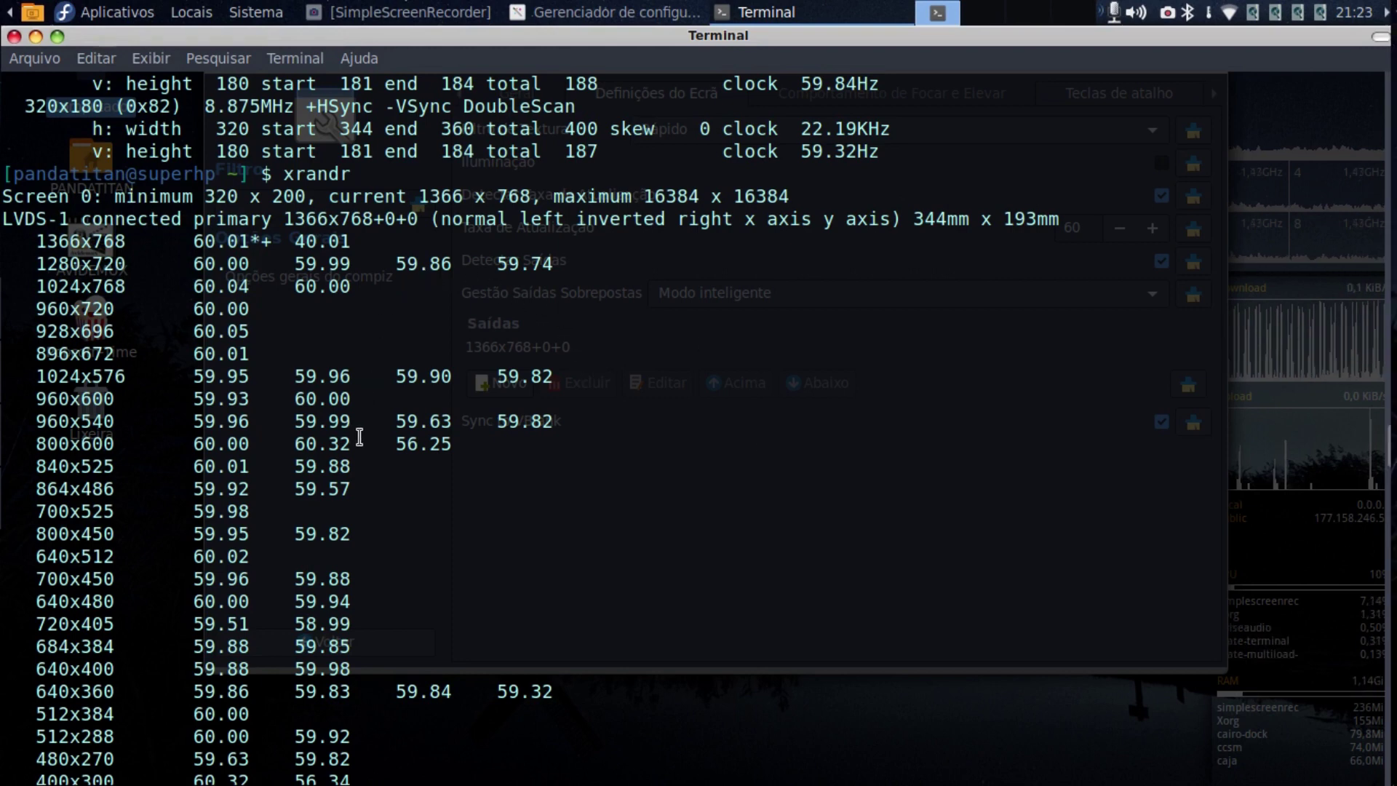
{"action": "scroll", "coordinate": [335, 354], "scroll_direction": "down", "scroll_amount": 4}
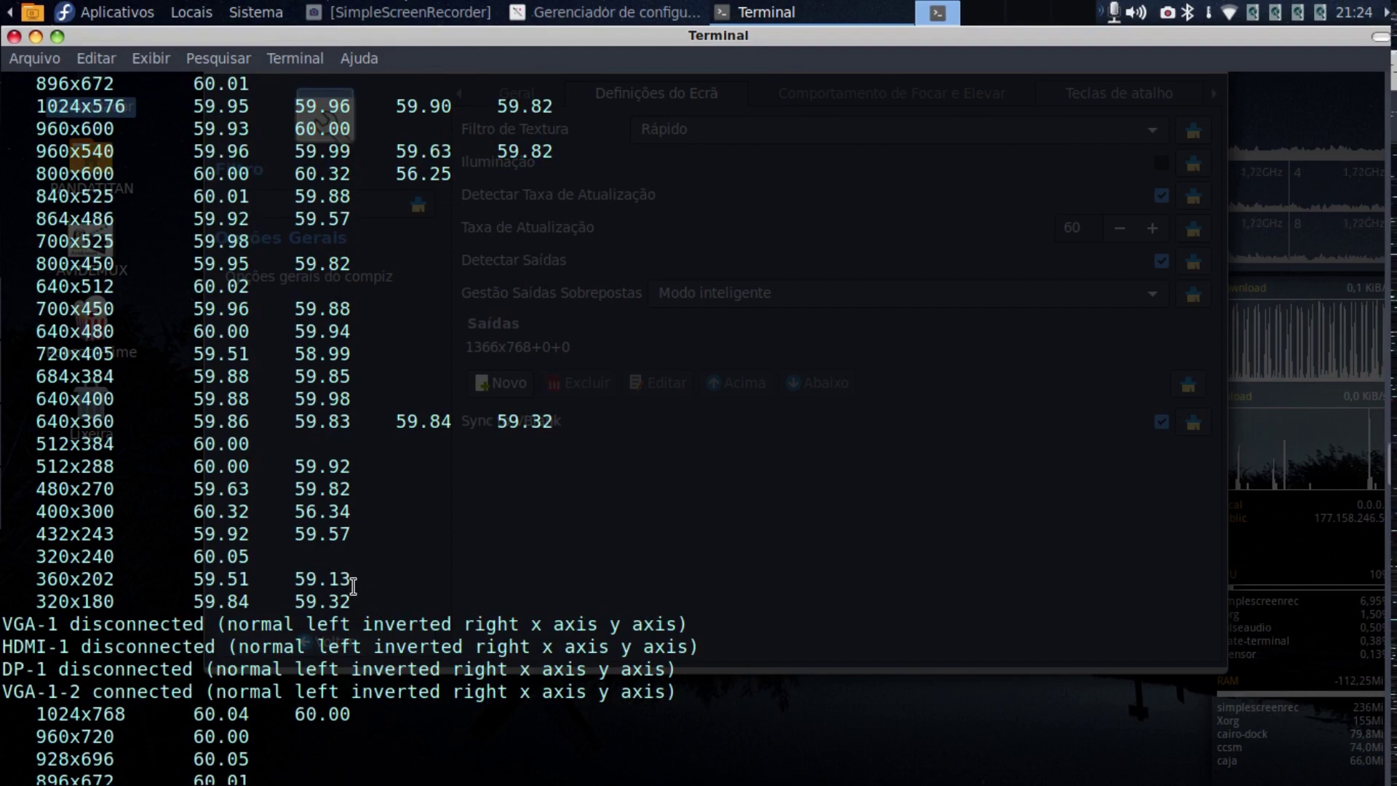
{"action": "scroll", "coordinate": [353, 586], "scroll_direction": "up", "scroll_amount": 5}
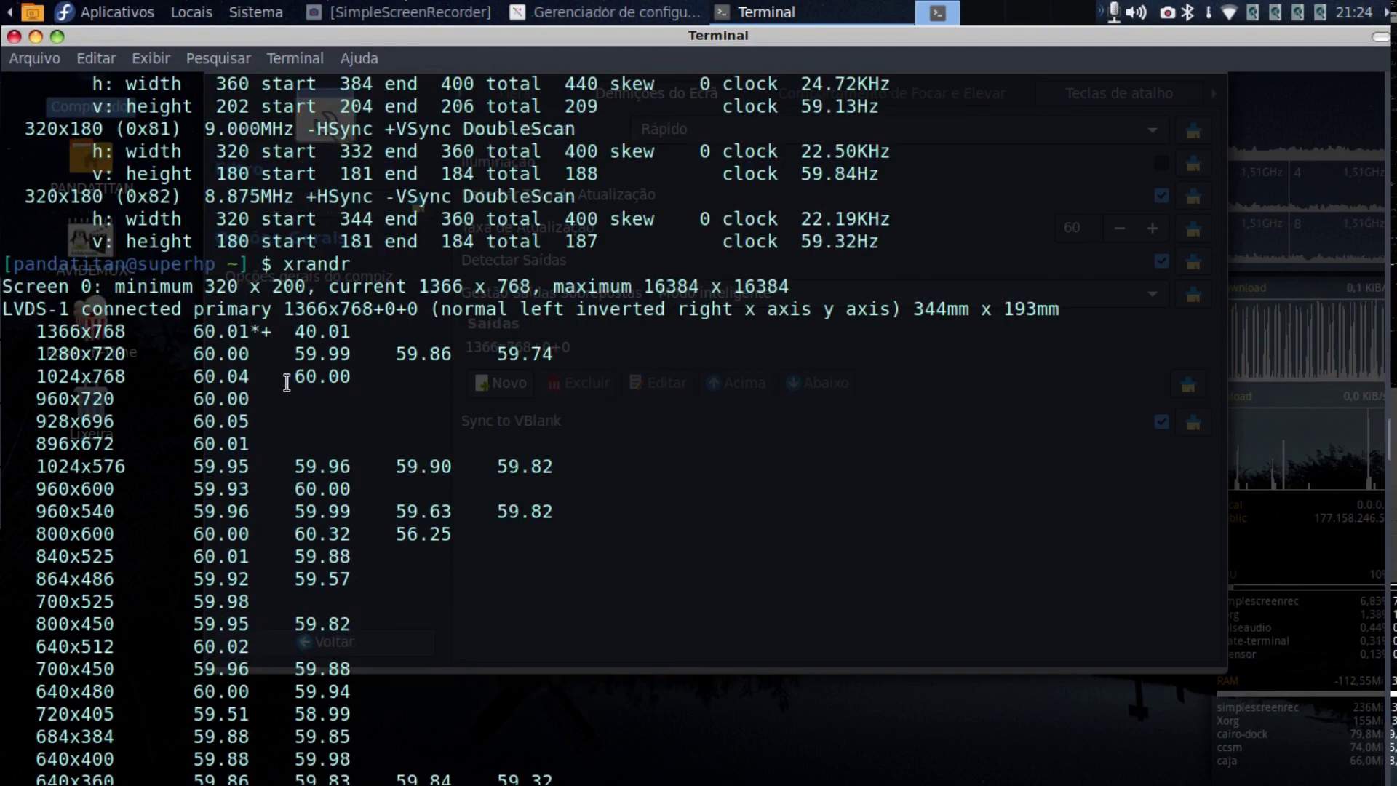
{"action": "left_click_drag", "start_coordinate": [287, 383], "coordinate": [350, 376]}
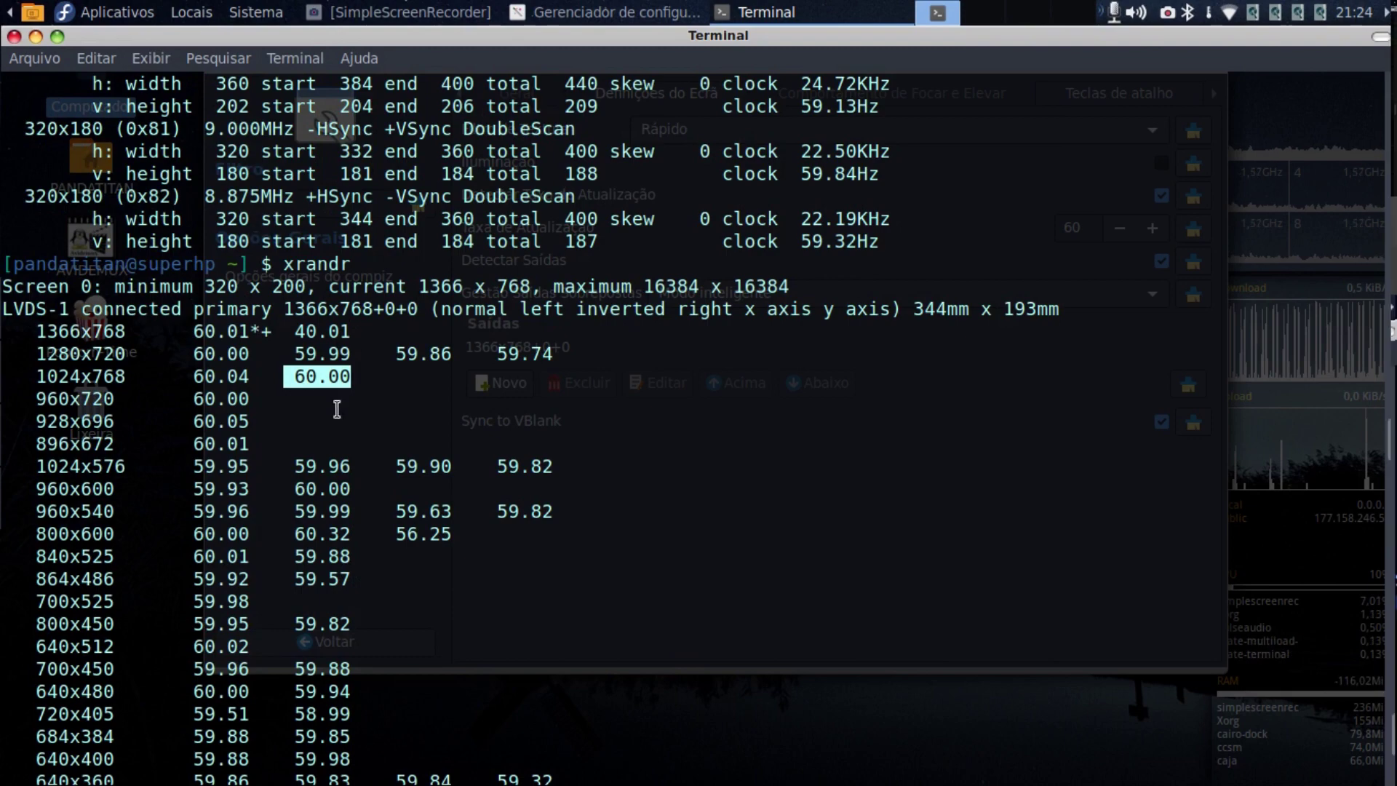
{"action": "scroll", "coordinate": [326, 499], "scroll_direction": "down", "scroll_amount": 3}
{"action": "scroll", "coordinate": [326, 499], "scroll_direction": "up", "scroll_amount": 3}
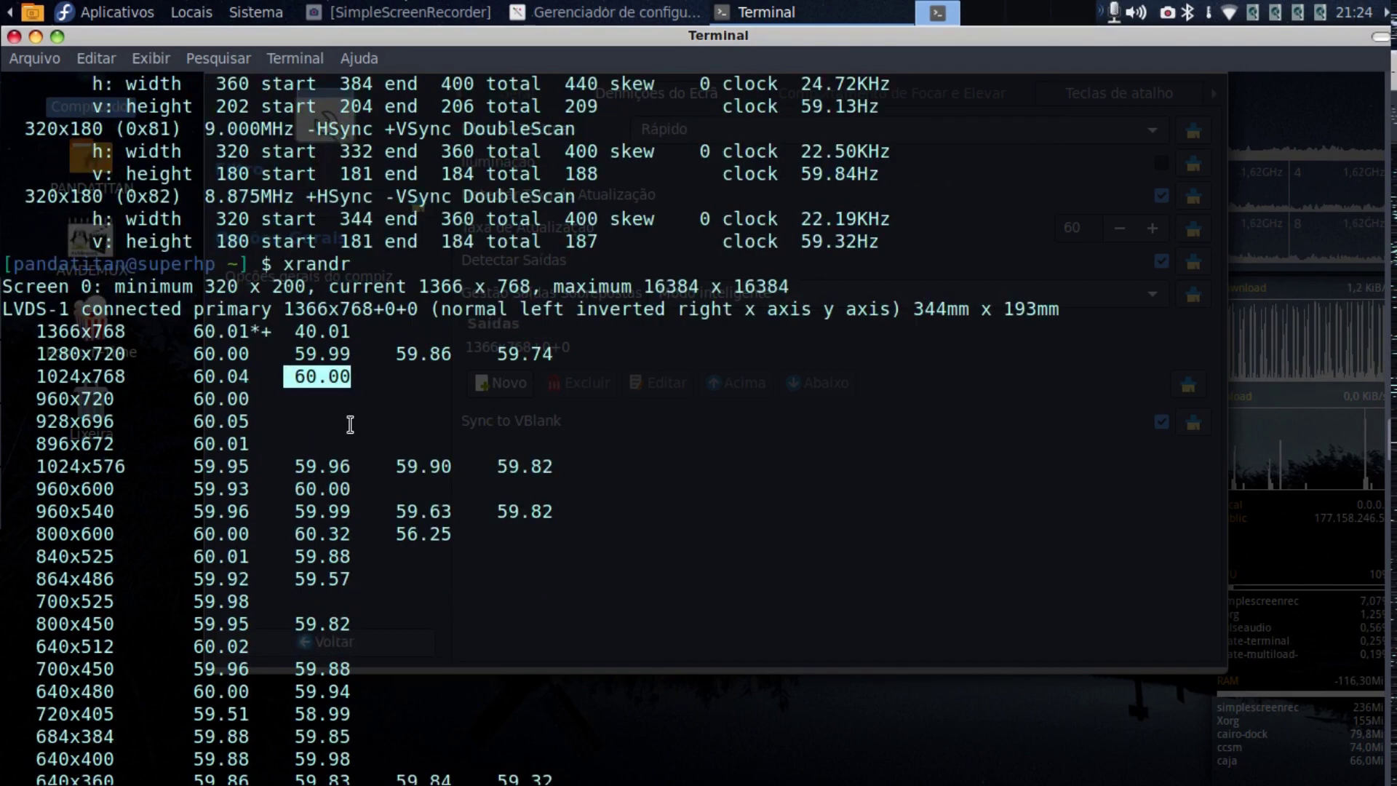
{"action": "scroll", "coordinate": [342, 429], "scroll_direction": "down", "scroll_amount": 3}
{"action": "scroll", "coordinate": [332, 575], "scroll_direction": "down", "scroll_amount": 3}
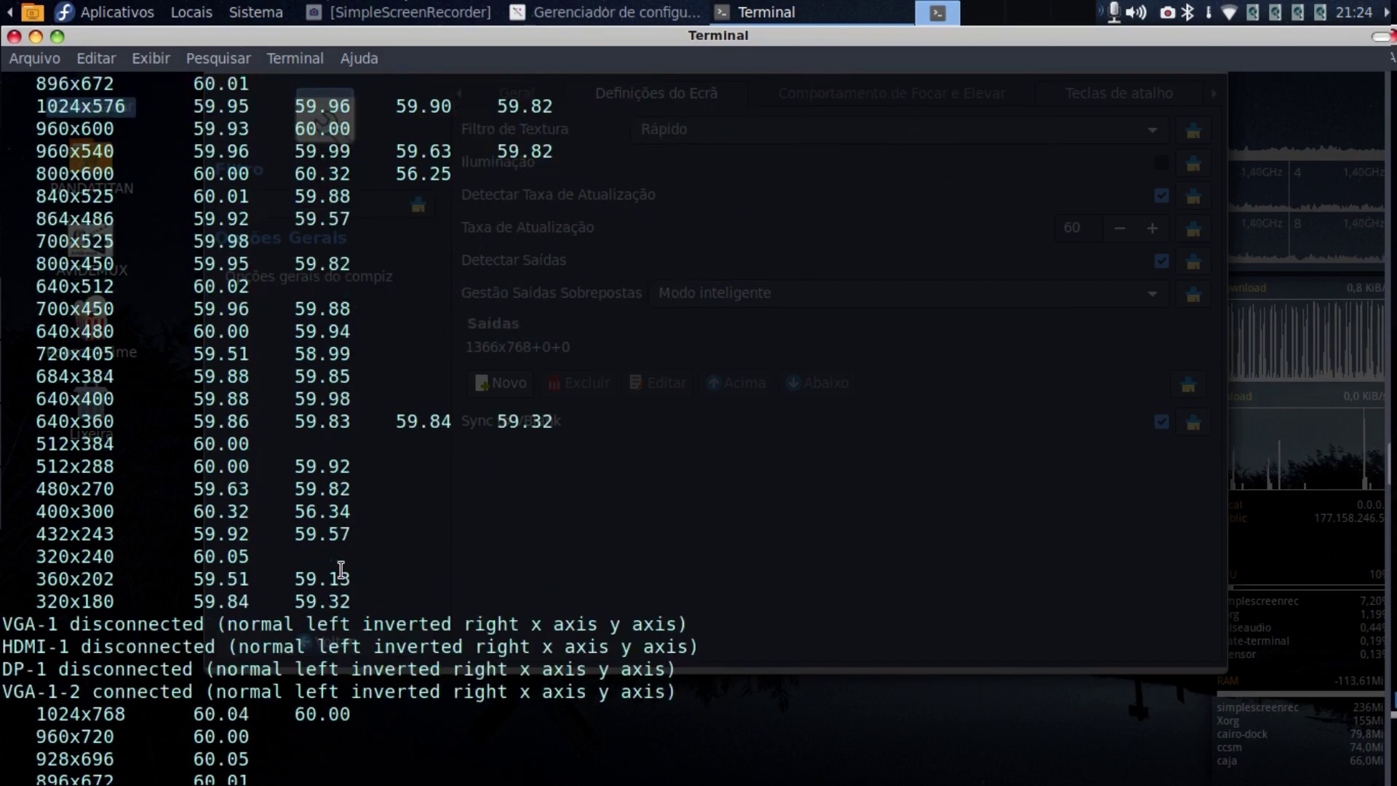
{"action": "scroll", "coordinate": [262, 596], "scroll_direction": "up", "scroll_amount": 9}
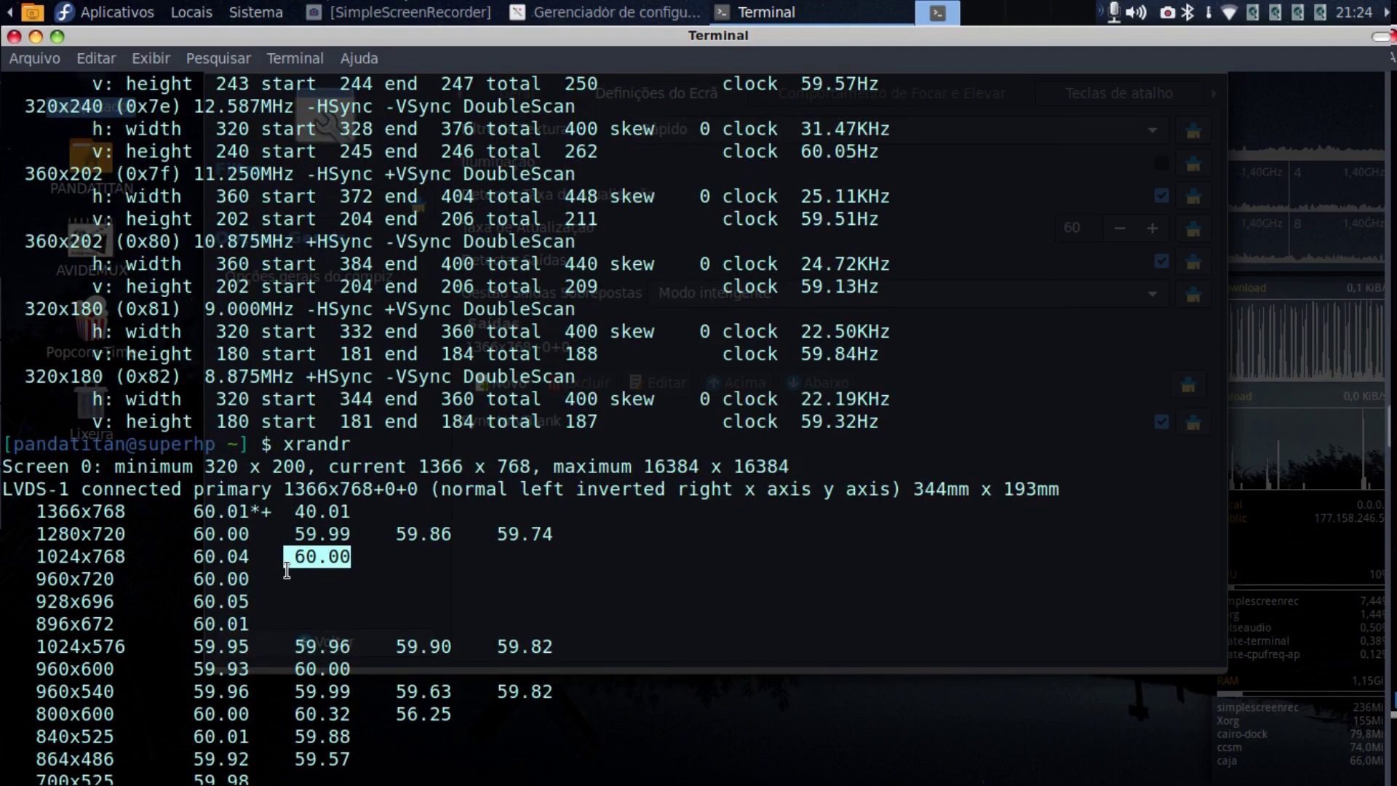
{"action": "scroll", "coordinate": [290, 565], "scroll_direction": "down", "scroll_amount": 6}
{"action": "scroll", "coordinate": [290, 565], "scroll_direction": "up", "scroll_amount": 8}
{"action": "scroll", "coordinate": [290, 566], "scroll_direction": "down", "scroll_amount": 5}
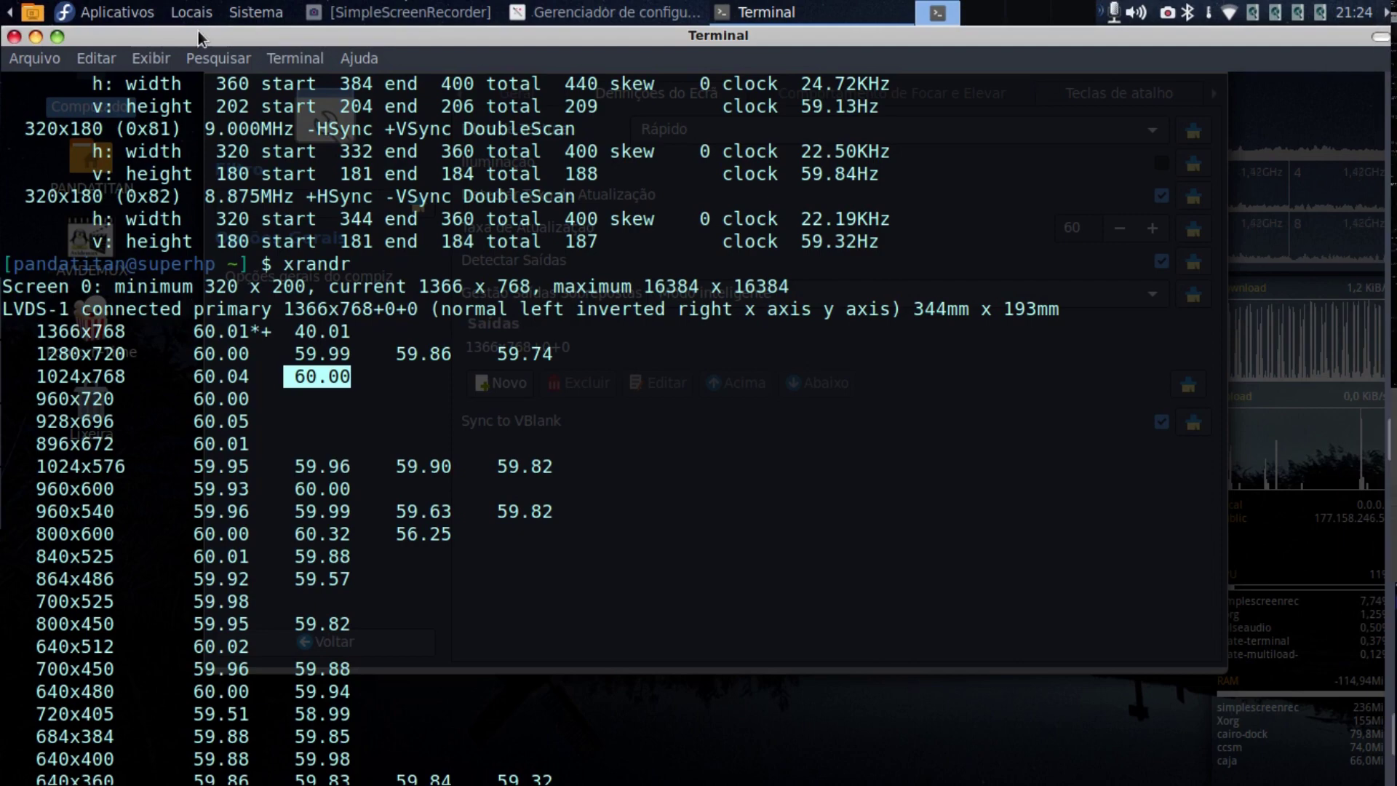
{"action": "left_click", "coordinate": [13, 37]}
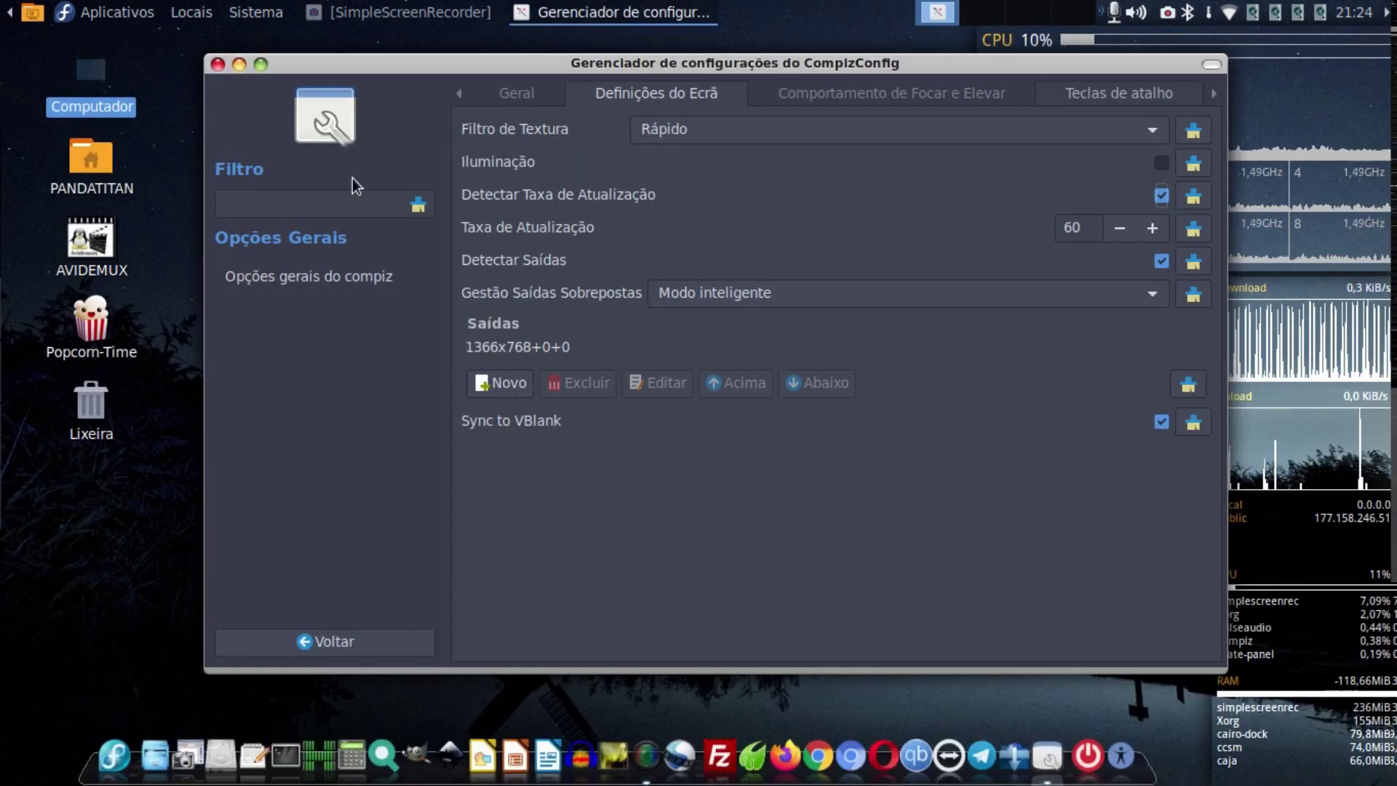
Review the Gestão Saídas Sobrepostas choices in Definições do Ecrã, keeping Modo inteligente selected.
{"action": "left_click", "coordinate": [1108, 195]}
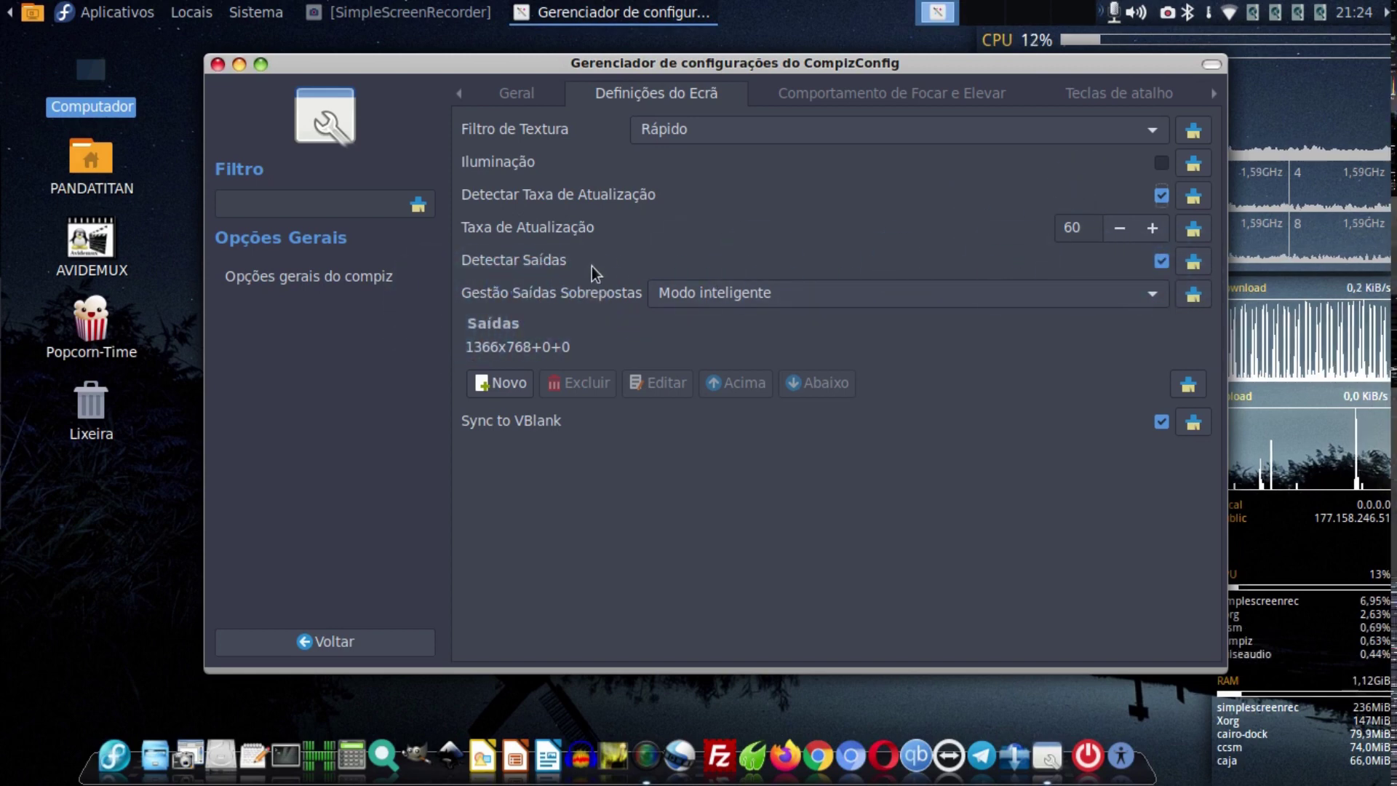
{"action": "mouse_move", "coordinate": [582, 265]}
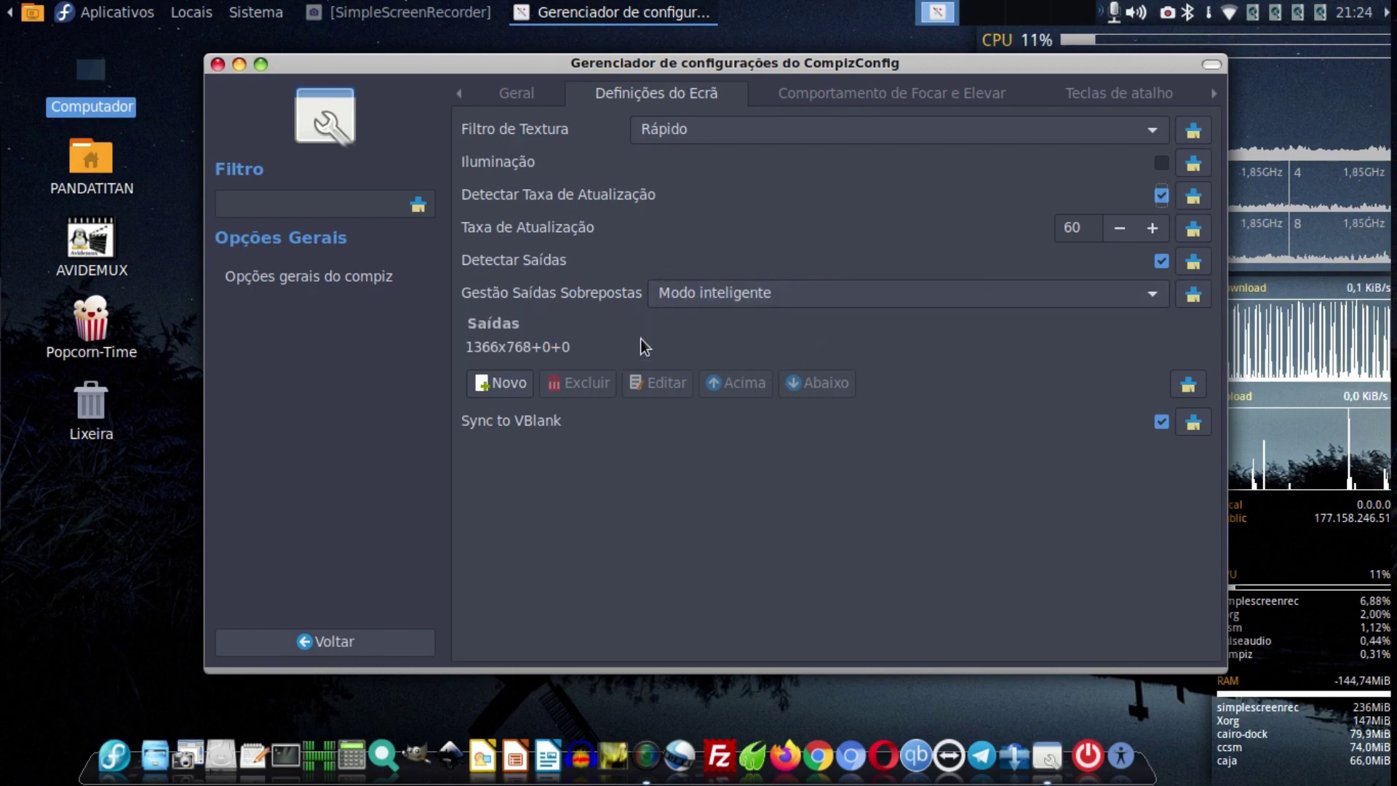
{"action": "left_click", "coordinate": [539, 317]}
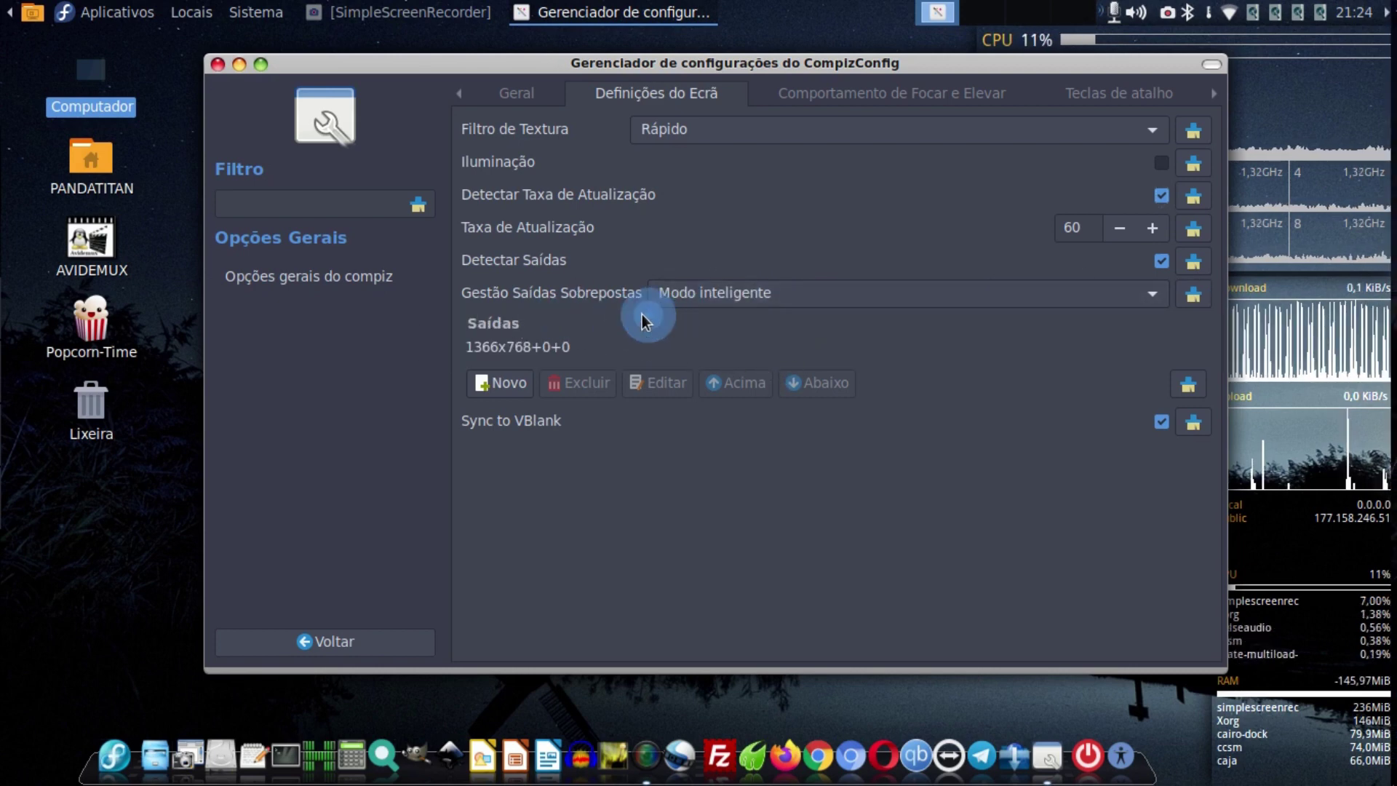
{"action": "left_click", "coordinate": [776, 302]}
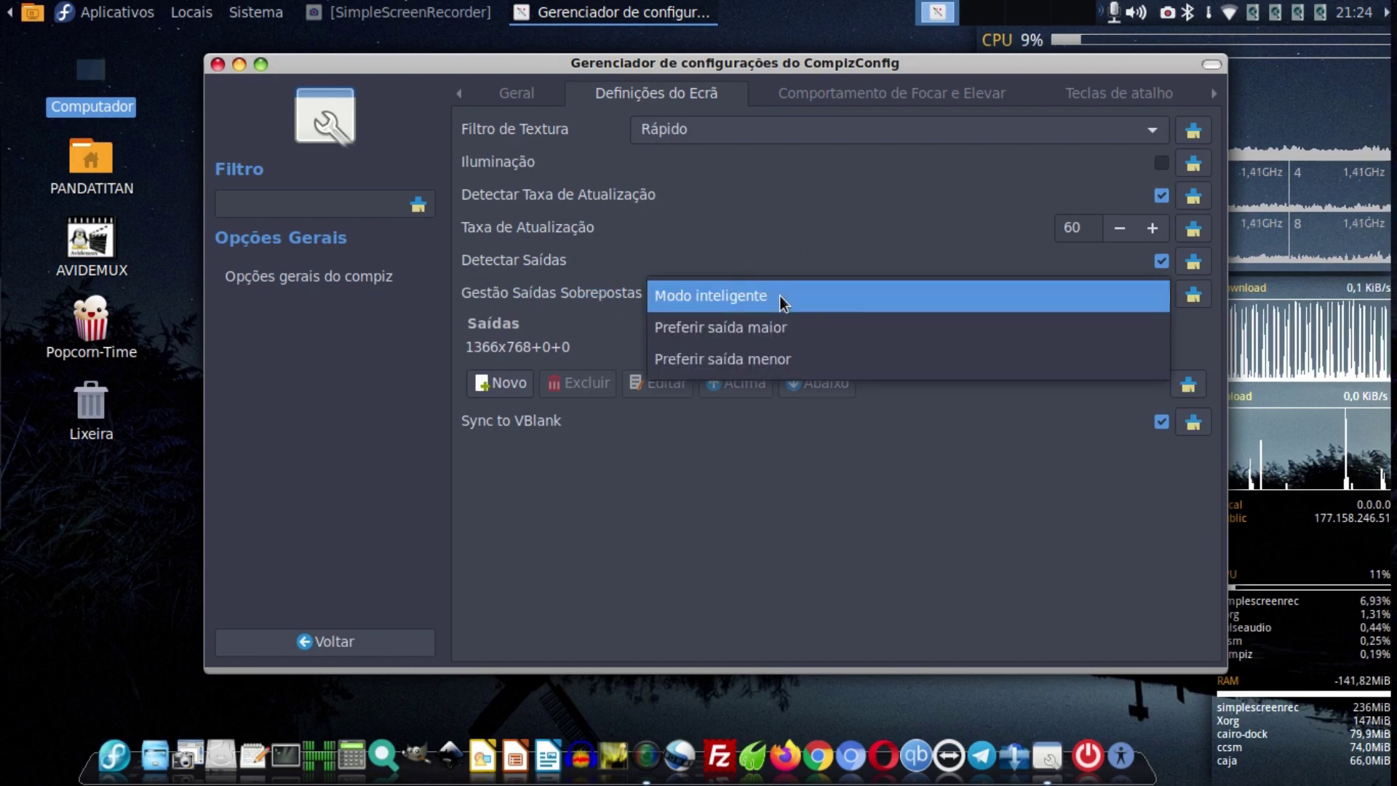
{"action": "left_click", "coordinate": [780, 295]}
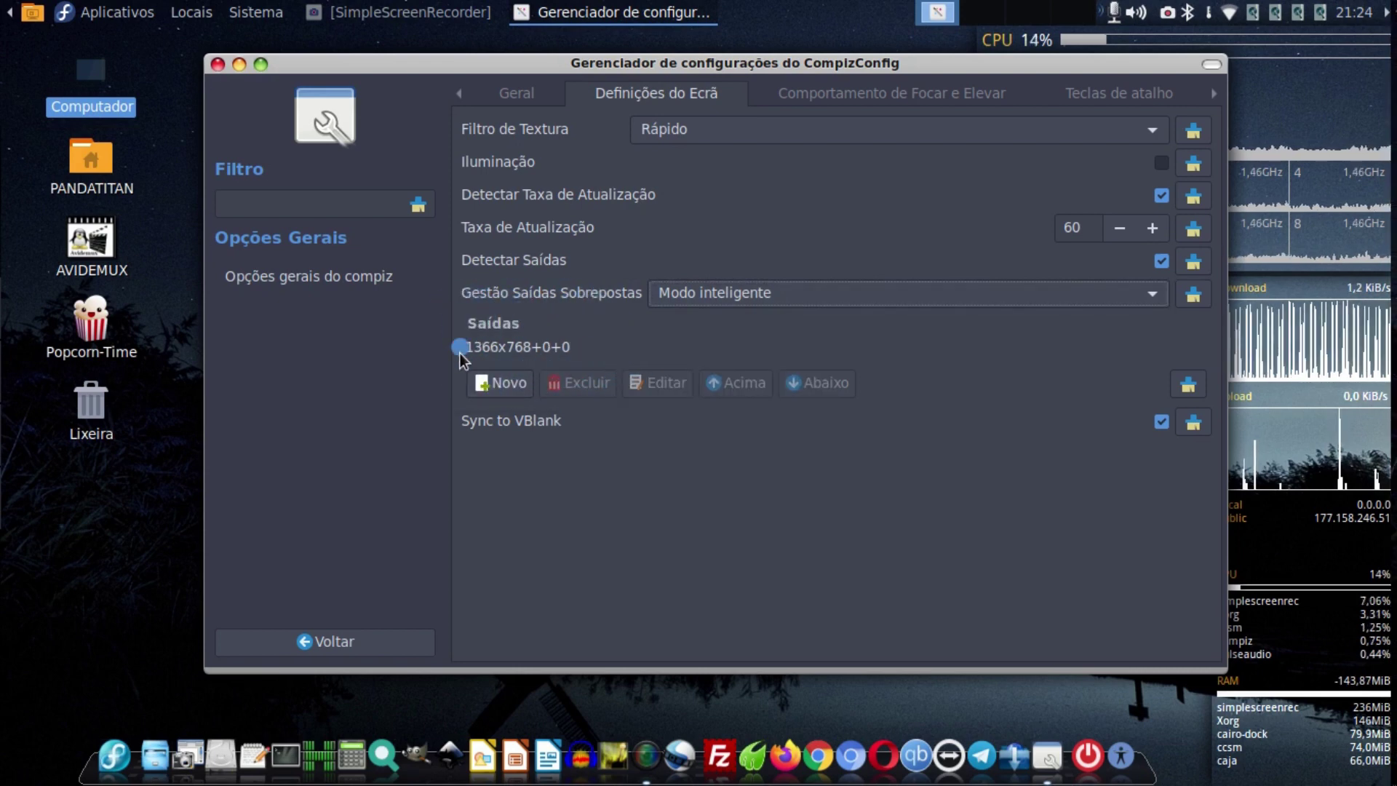
Open Preferências do monitor from the system's hardware preferences.
{"action": "left_click", "coordinate": [133, 20]}
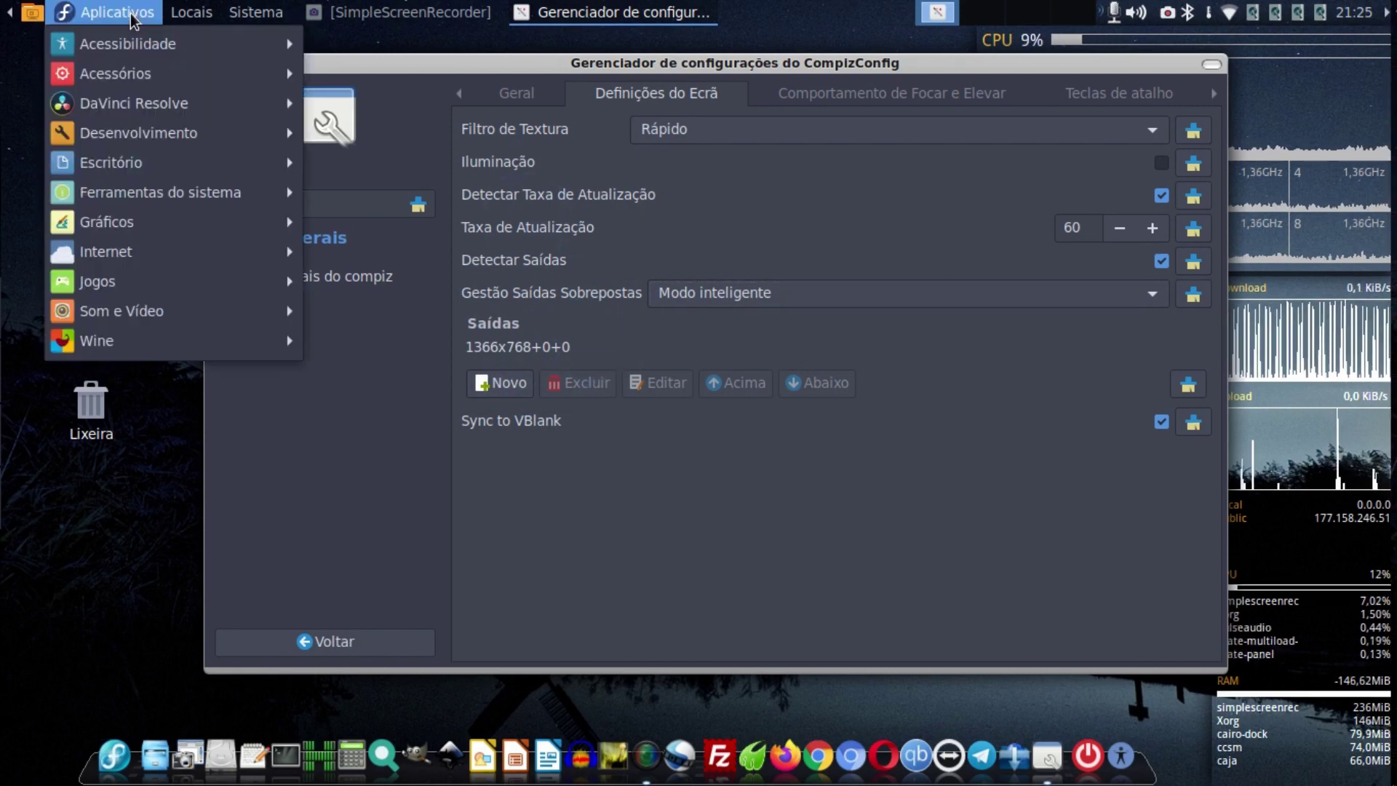
{"action": "mouse_move", "coordinate": [256, 11]}
{"action": "mouse_move", "coordinate": [364, 44]}
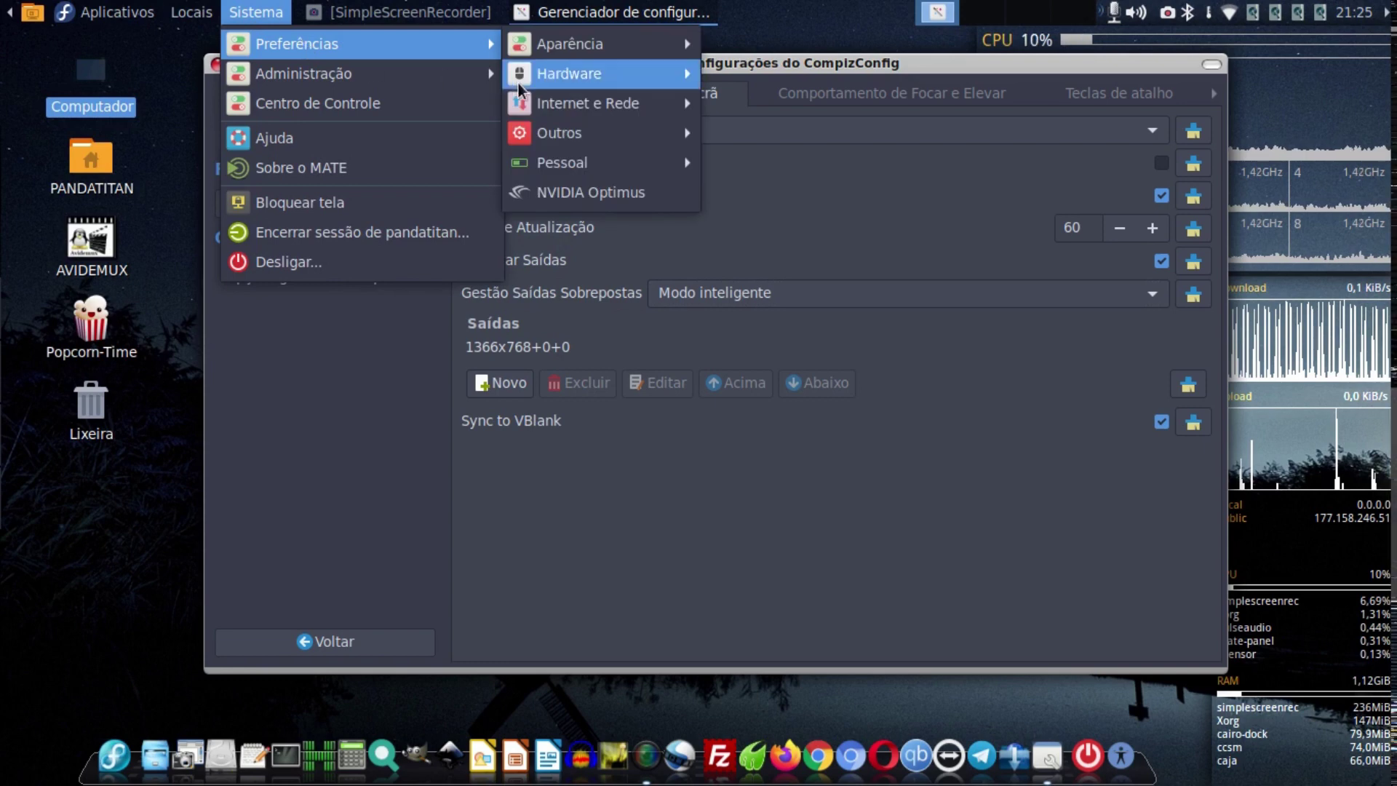
{"action": "mouse_move", "coordinate": [518, 83]}
{"action": "left_click", "coordinate": [759, 219]}
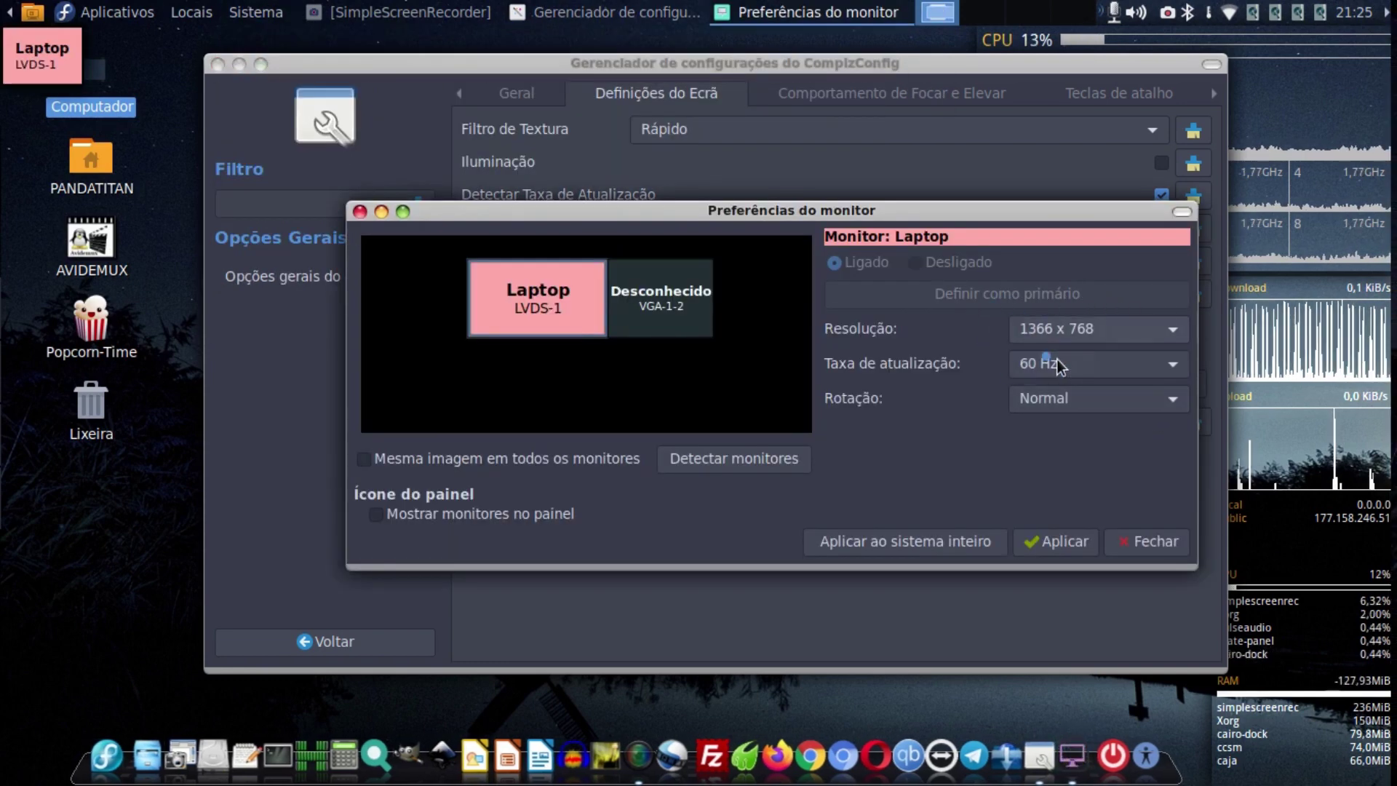
Check the Taxa de atualização options for the Laptop monitor, keep 60 Hz, and close the monitor preferences.
{"action": "left_click", "coordinate": [1120, 313]}
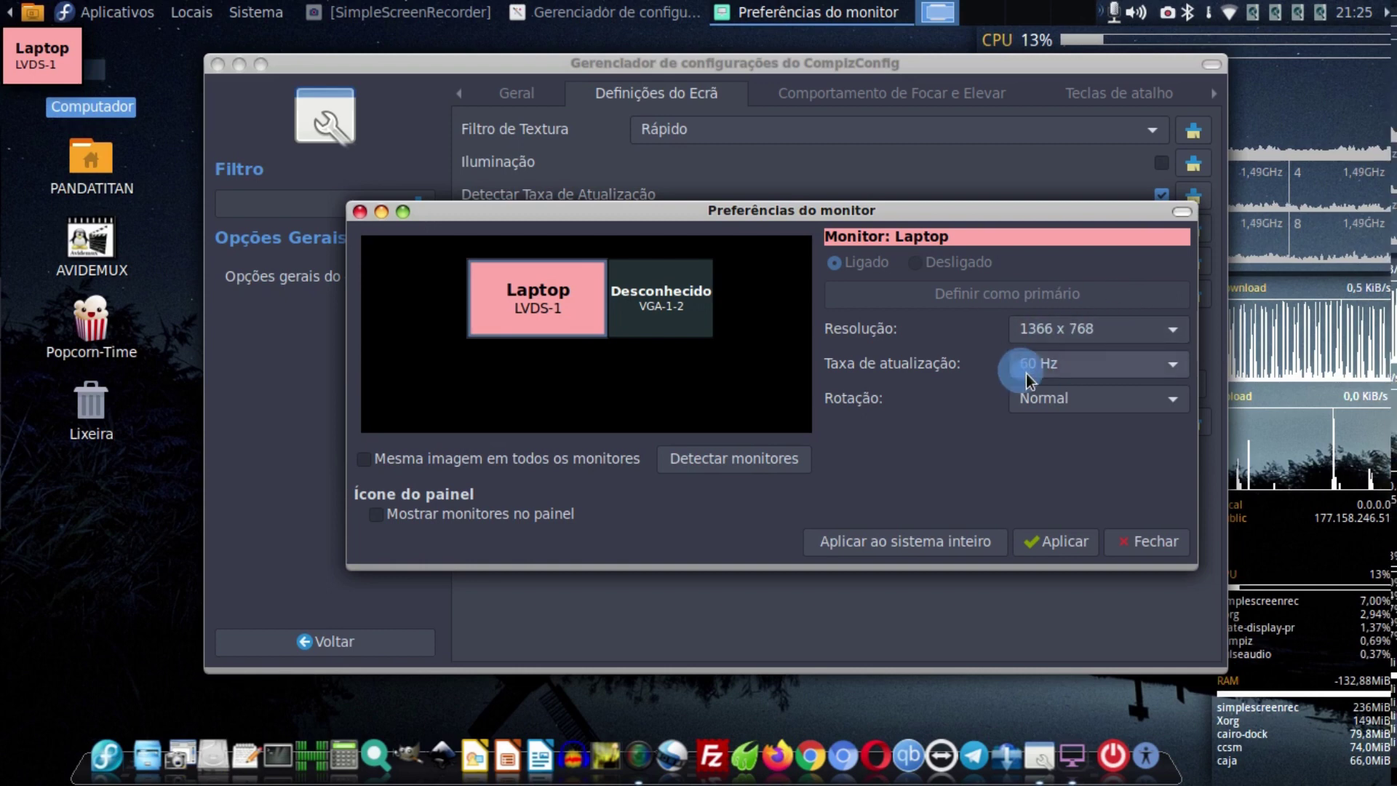
{"action": "left_click", "coordinate": [1173, 362]}
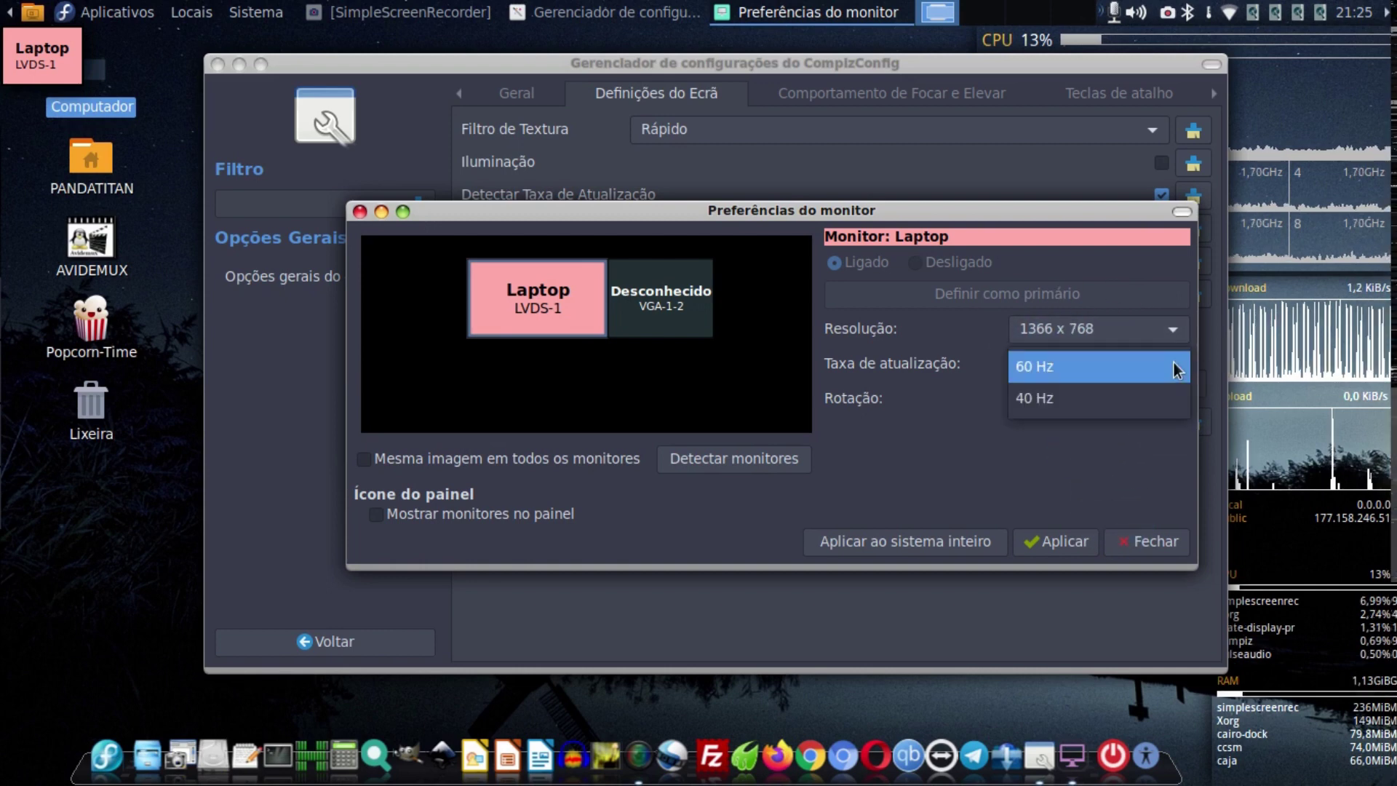
{"action": "left_click", "coordinate": [1173, 362]}
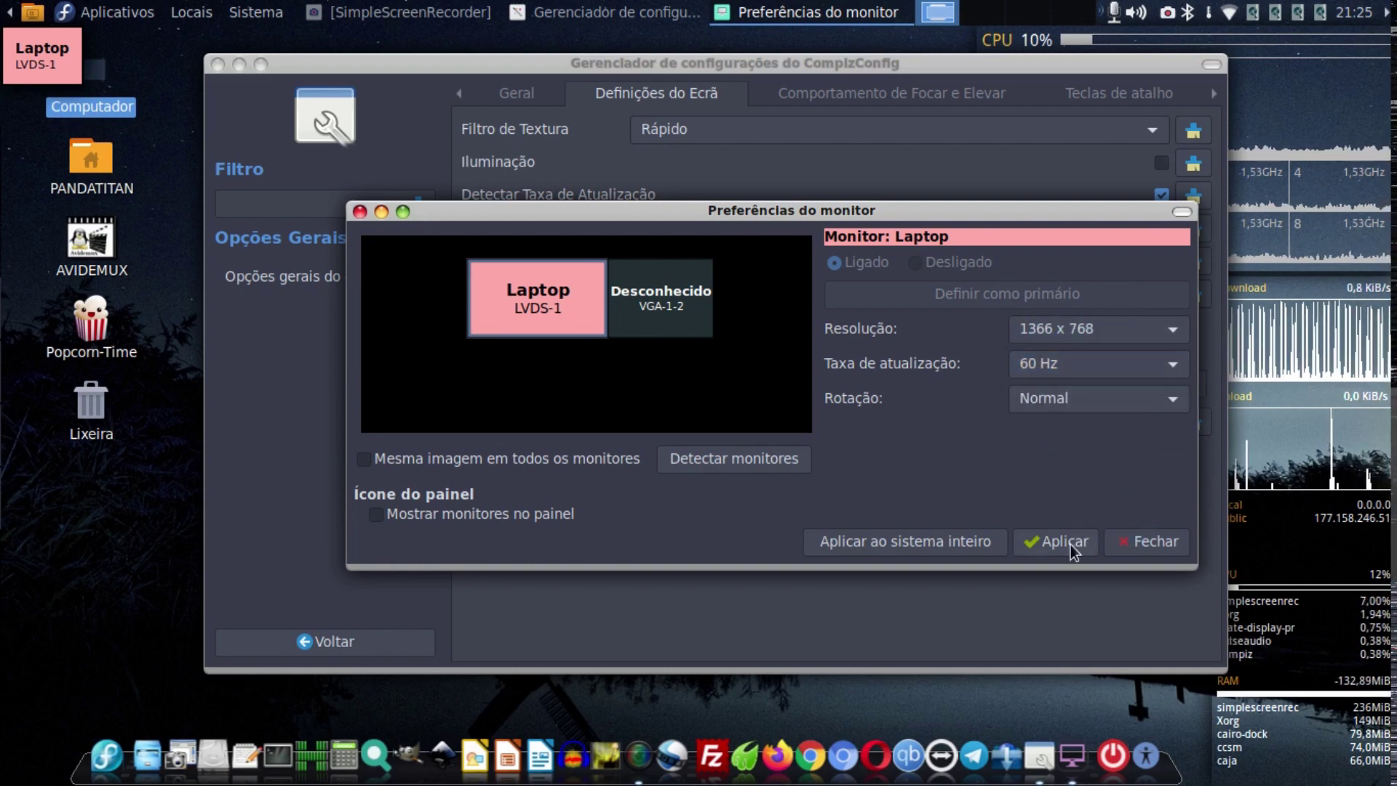
{"action": "left_click", "coordinate": [1151, 541]}
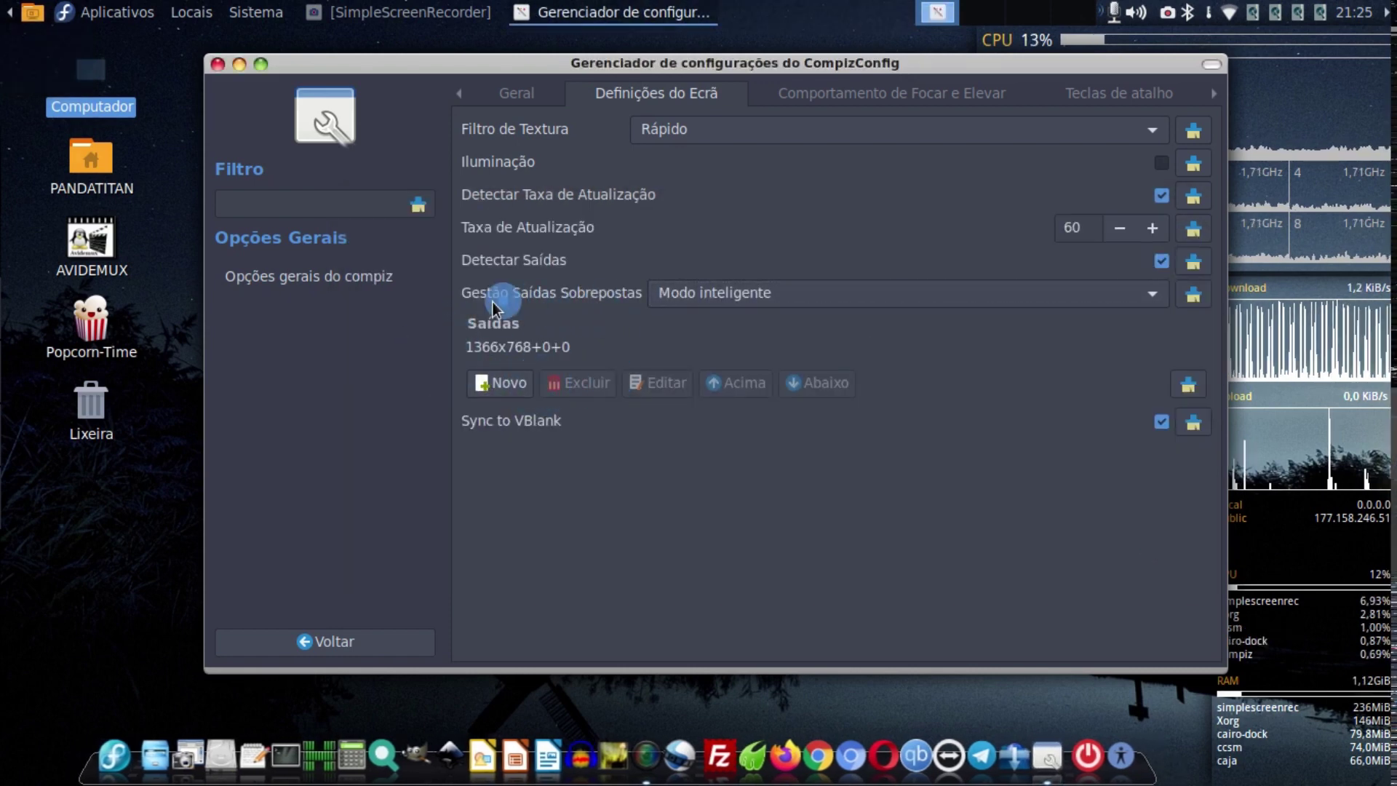
Add a new Saídas entry of 1280x768 in Definições do Ecrã.
{"action": "left_click", "coordinate": [506, 386]}
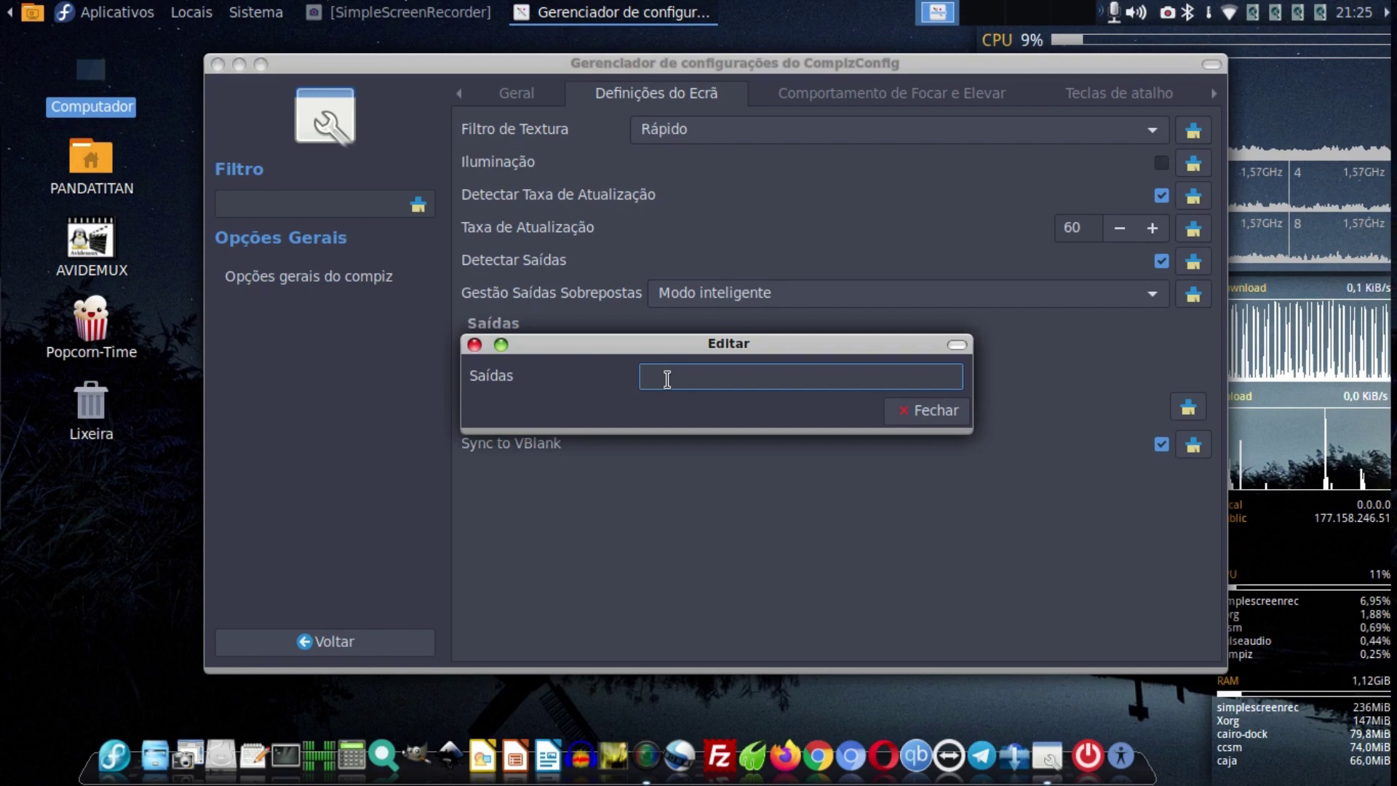
{"action": "type", "text": "1280"}
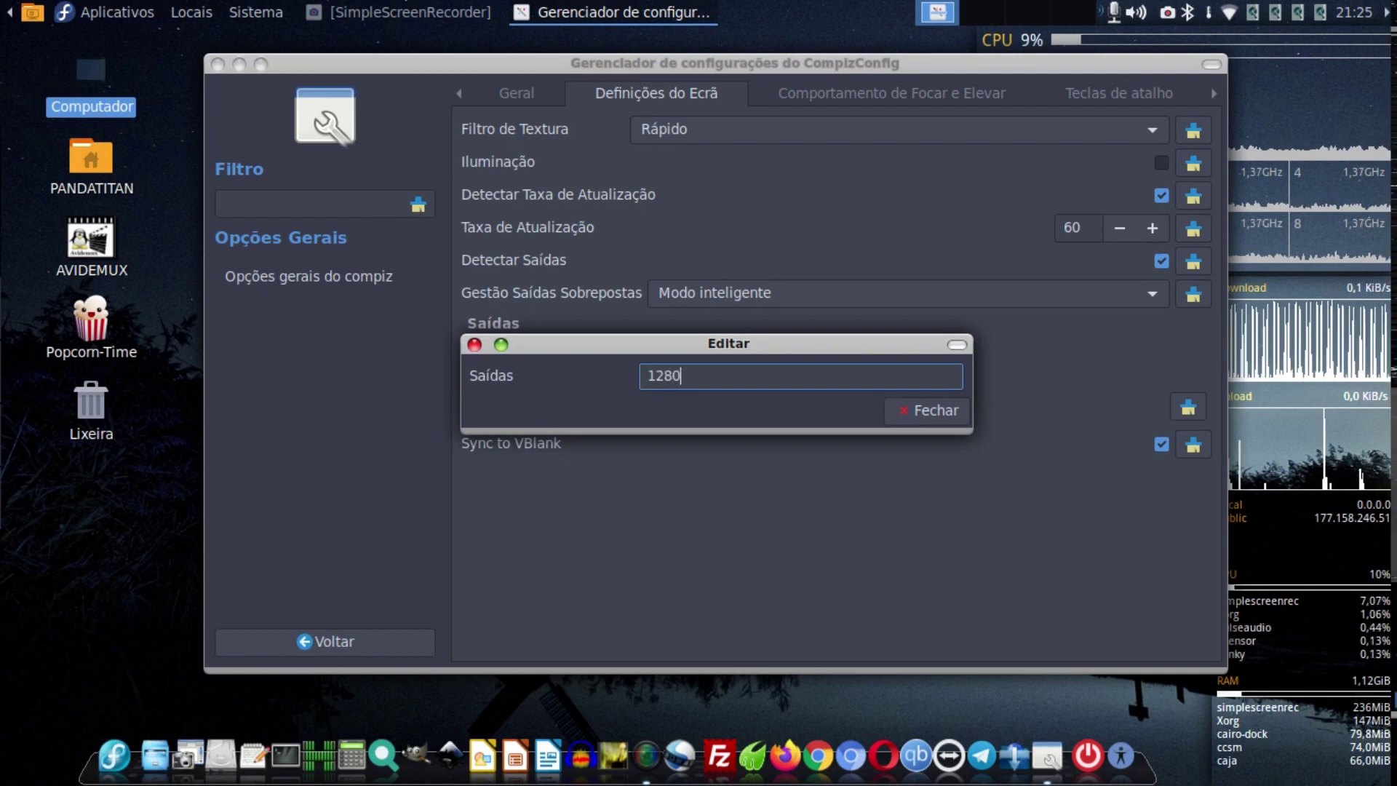
{"action": "type", "text": "x768"}
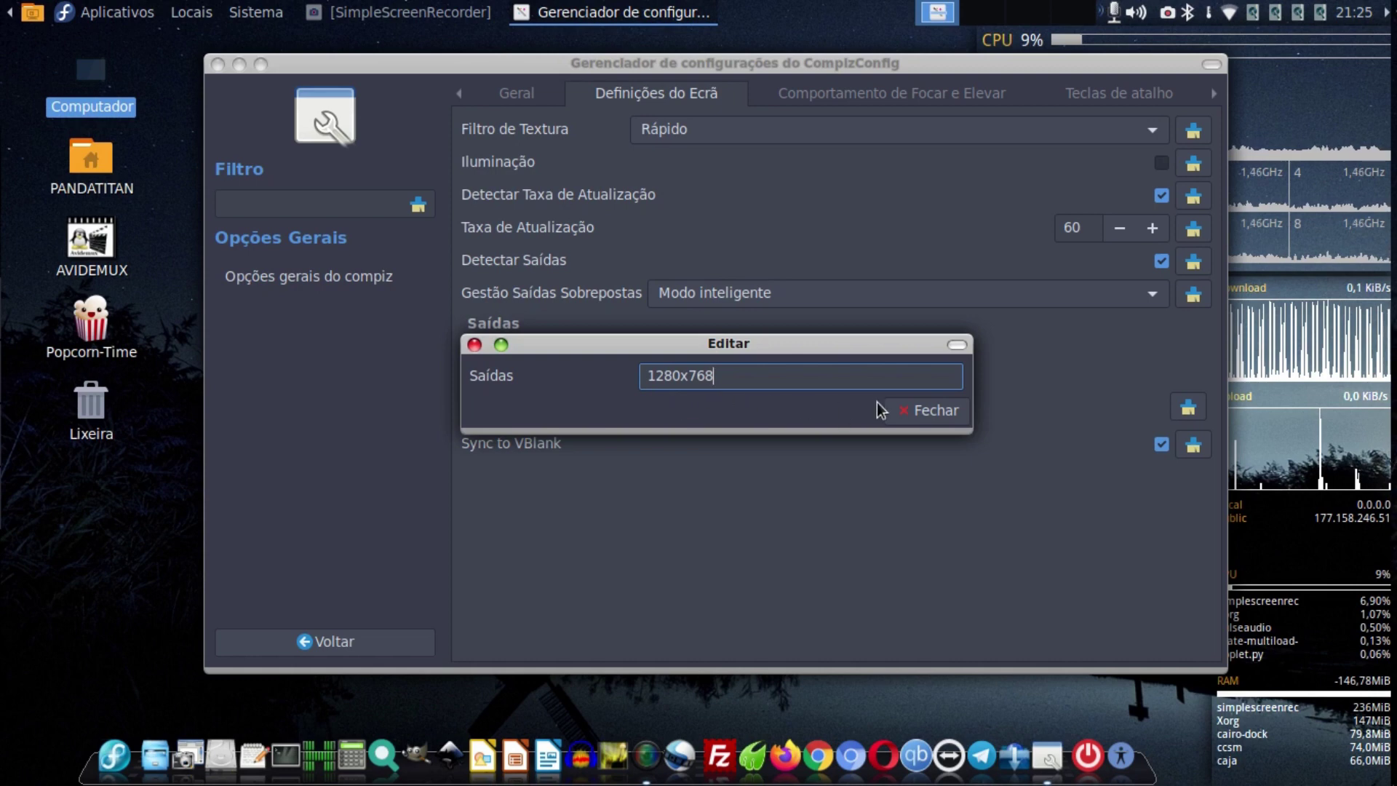
{"action": "left_click", "coordinate": [918, 404]}
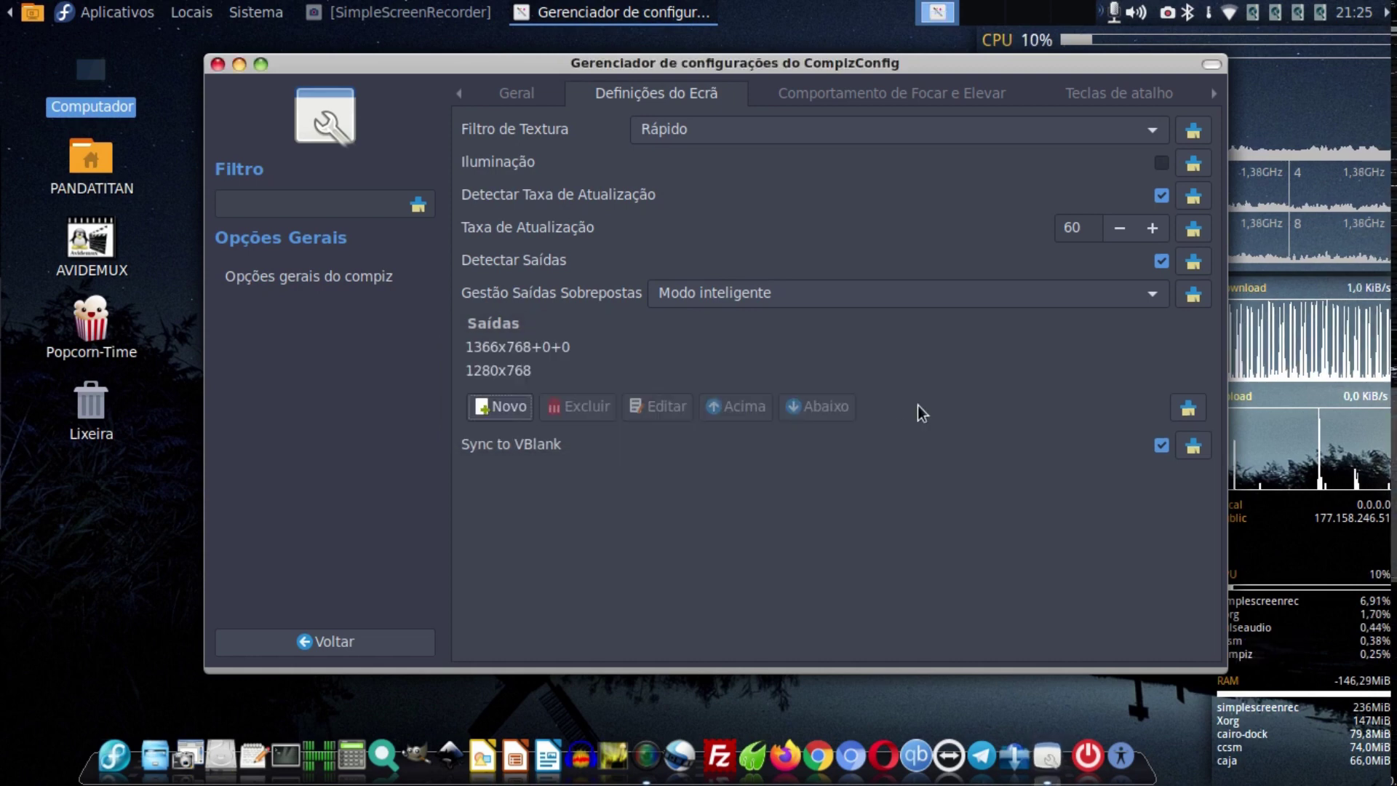
Edit the 1280x768 output entry to read 1280x768+0+0.
{"action": "left_click", "coordinate": [530, 372]}
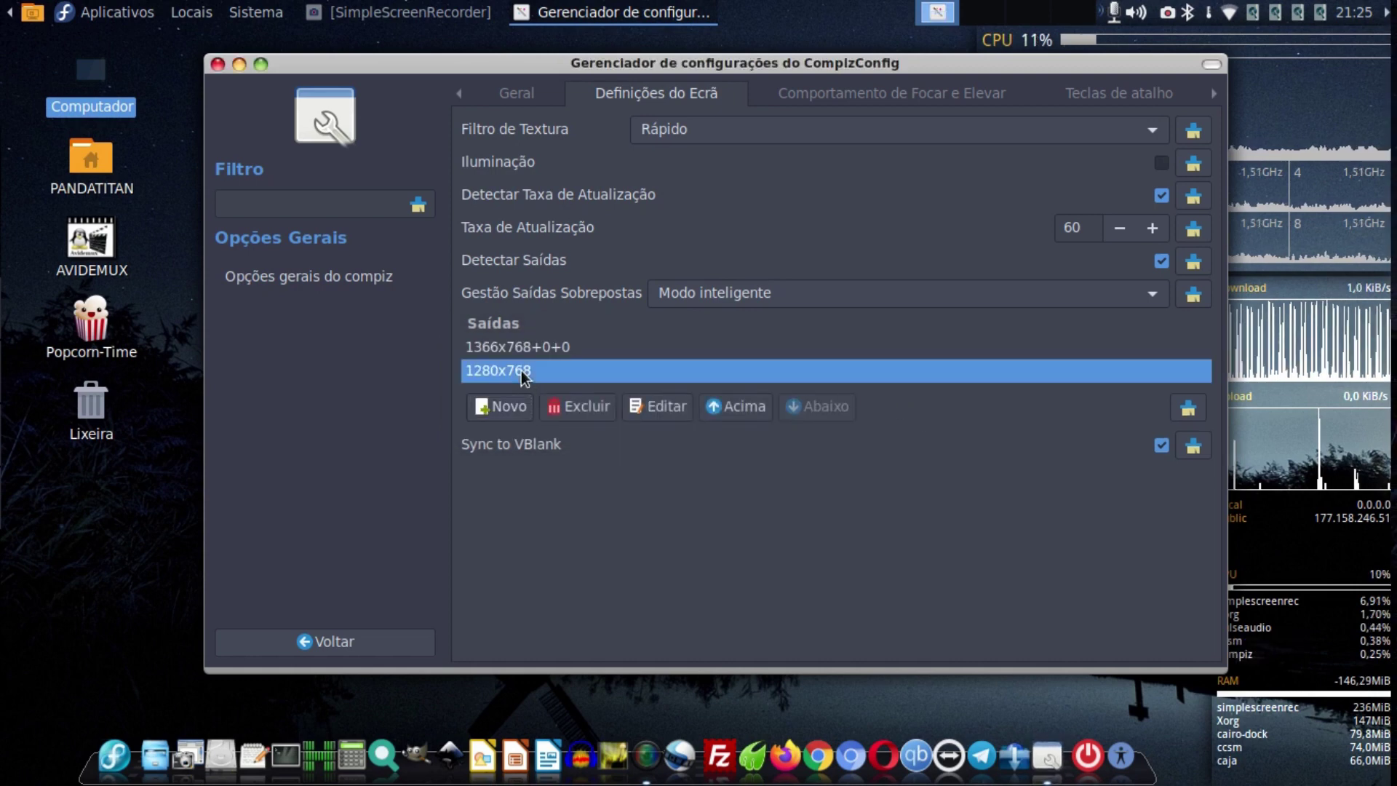
{"action": "left_click", "coordinate": [659, 406]}
{"action": "left_click", "coordinate": [753, 378]}
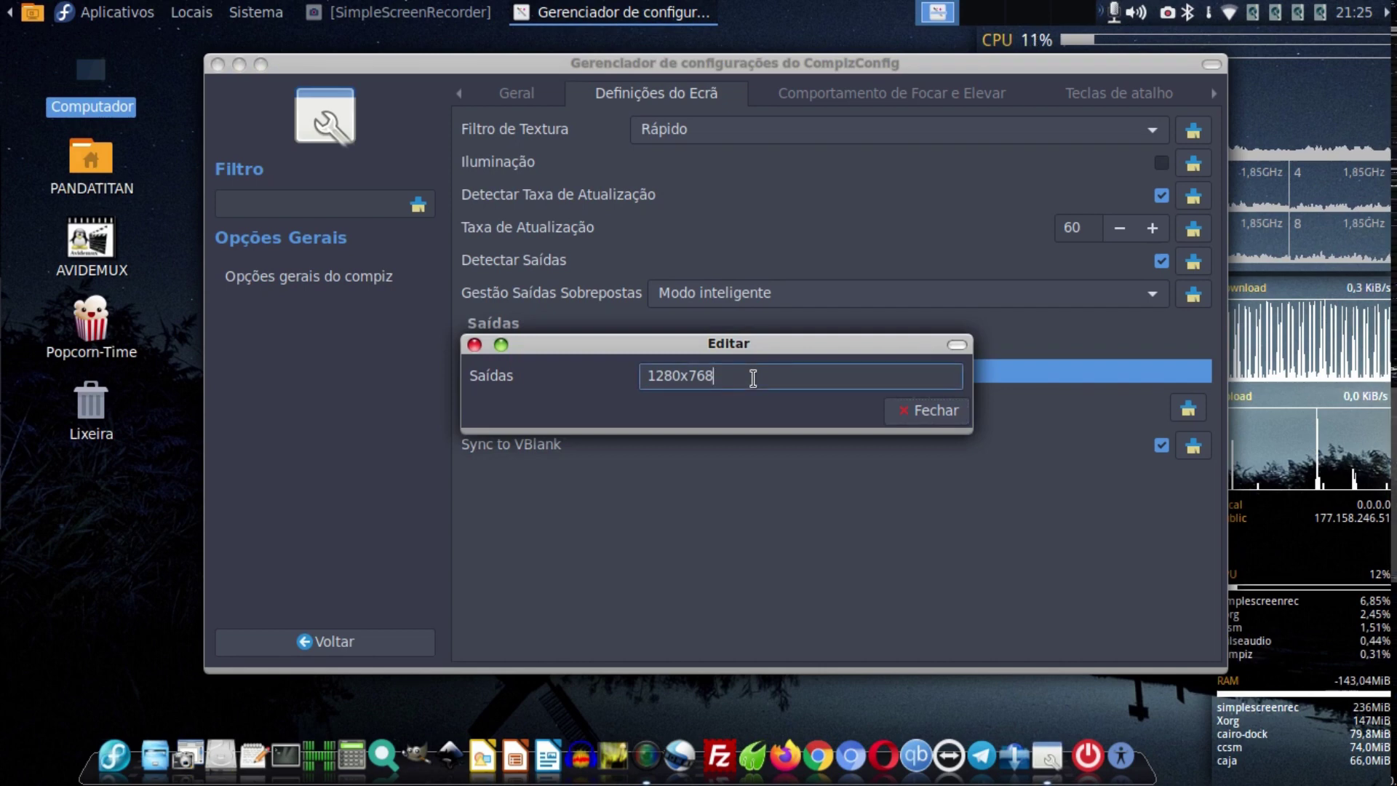
{"action": "type", "text": "+0+0"}
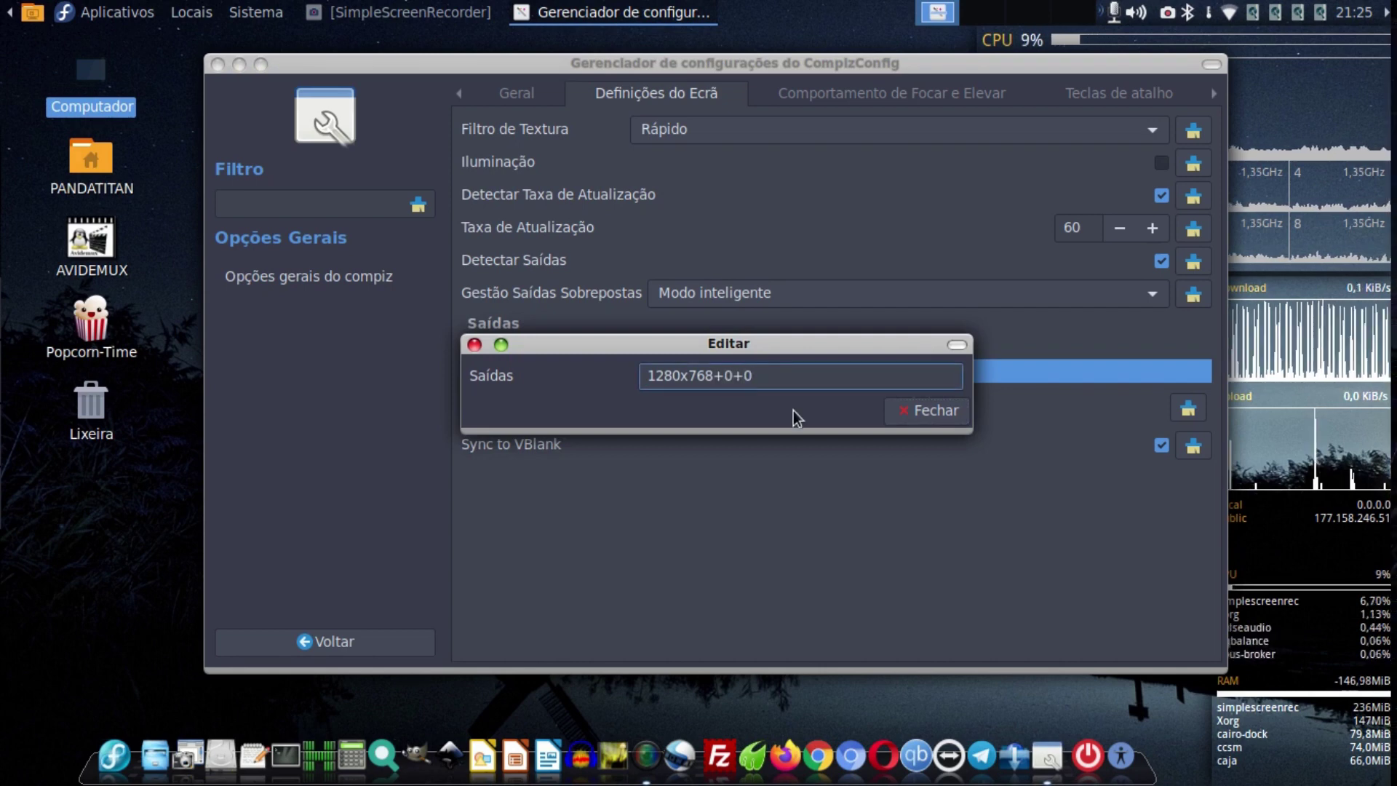
{"action": "left_click", "coordinate": [962, 404]}
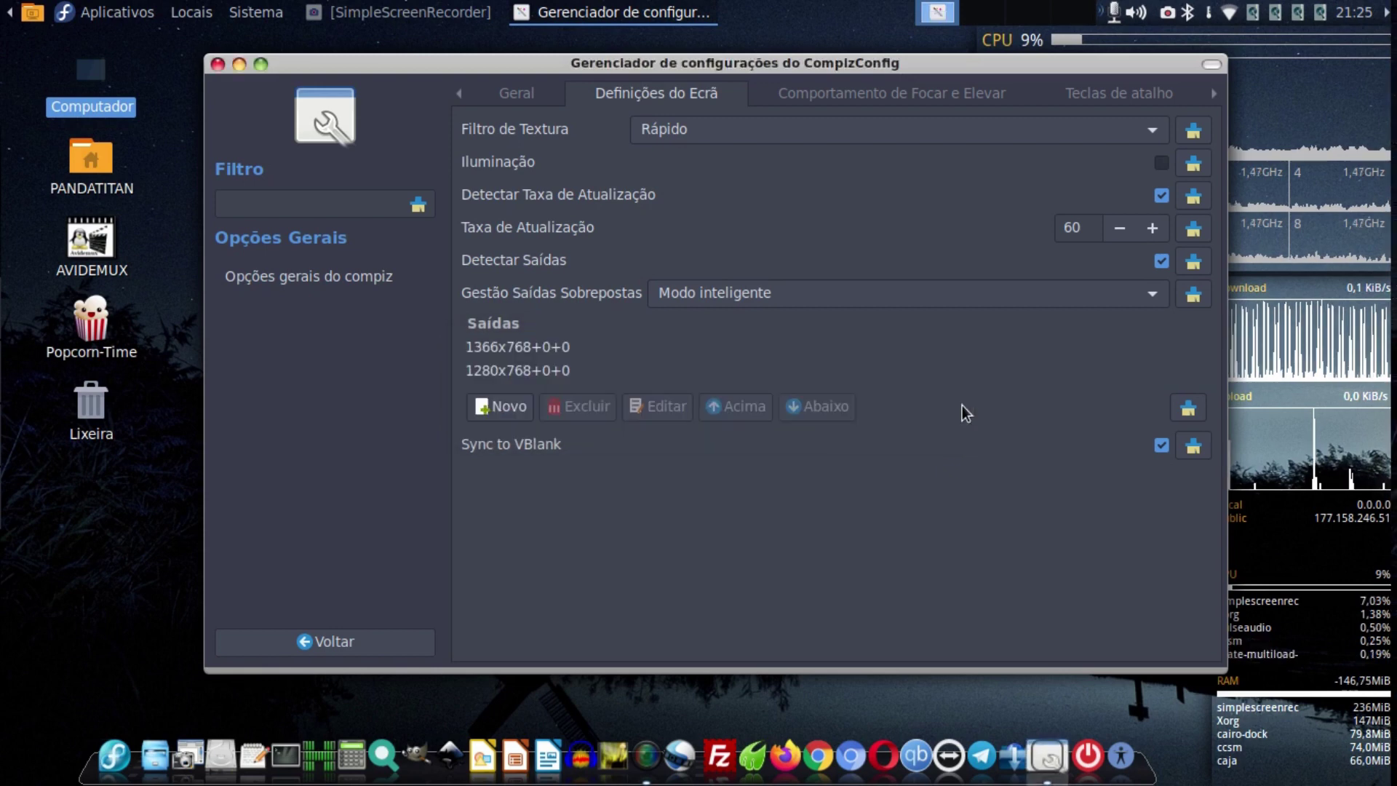
Move the 1280x768+0+0 output above 1366x768+0+0 in the Saídas list.
{"action": "left_click", "coordinate": [562, 373]}
{"action": "left_click", "coordinate": [561, 349]}
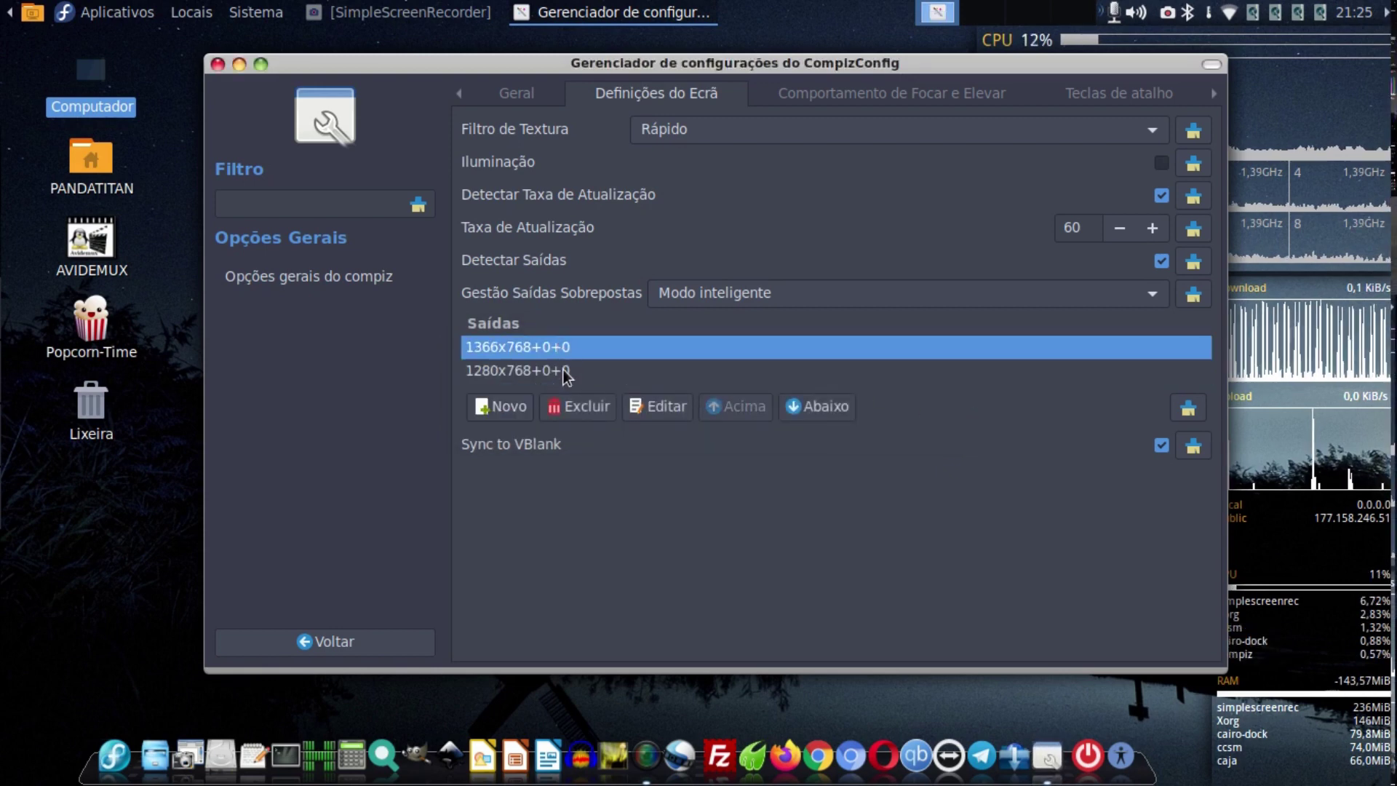
{"action": "left_click", "coordinate": [563, 370]}
{"action": "left_click", "coordinate": [579, 346]}
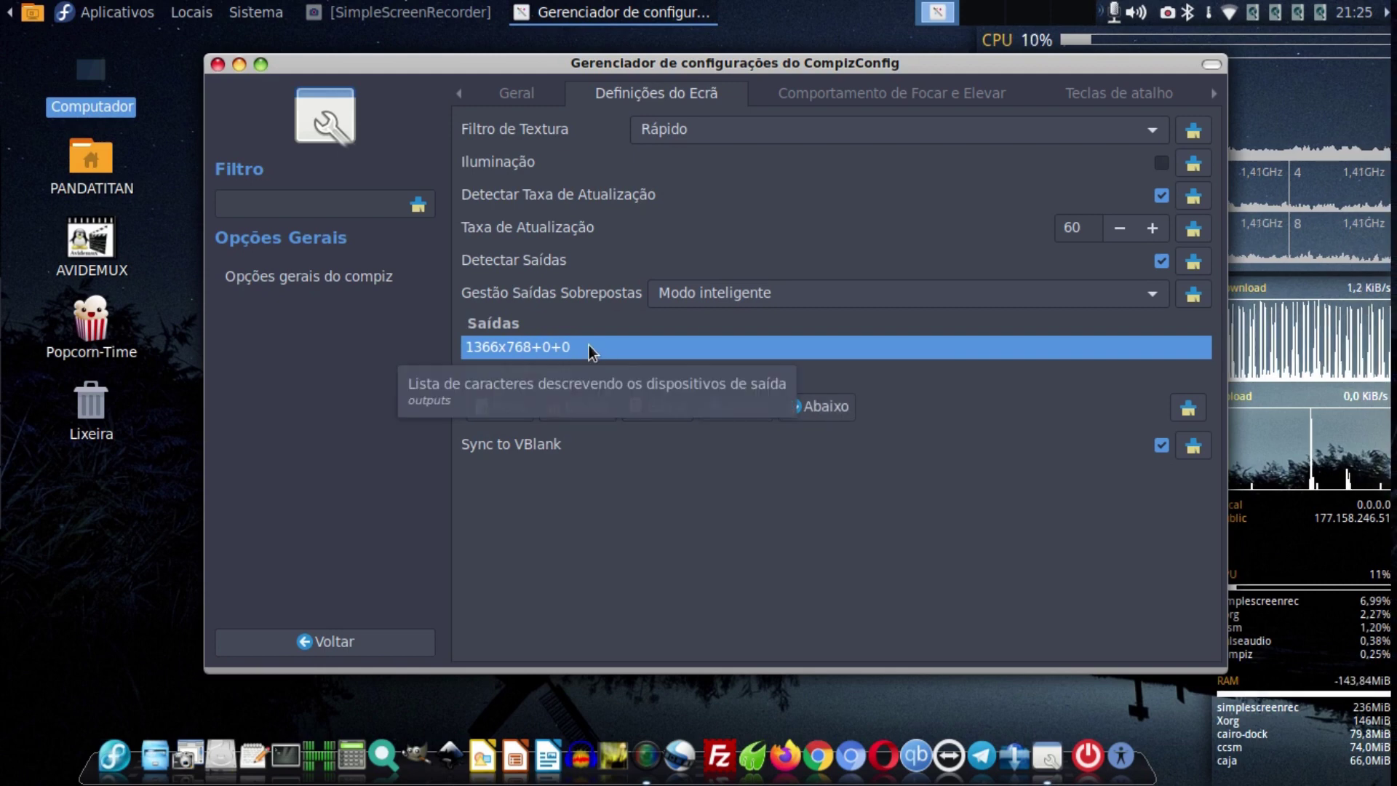
{"action": "left_click", "coordinate": [558, 373]}
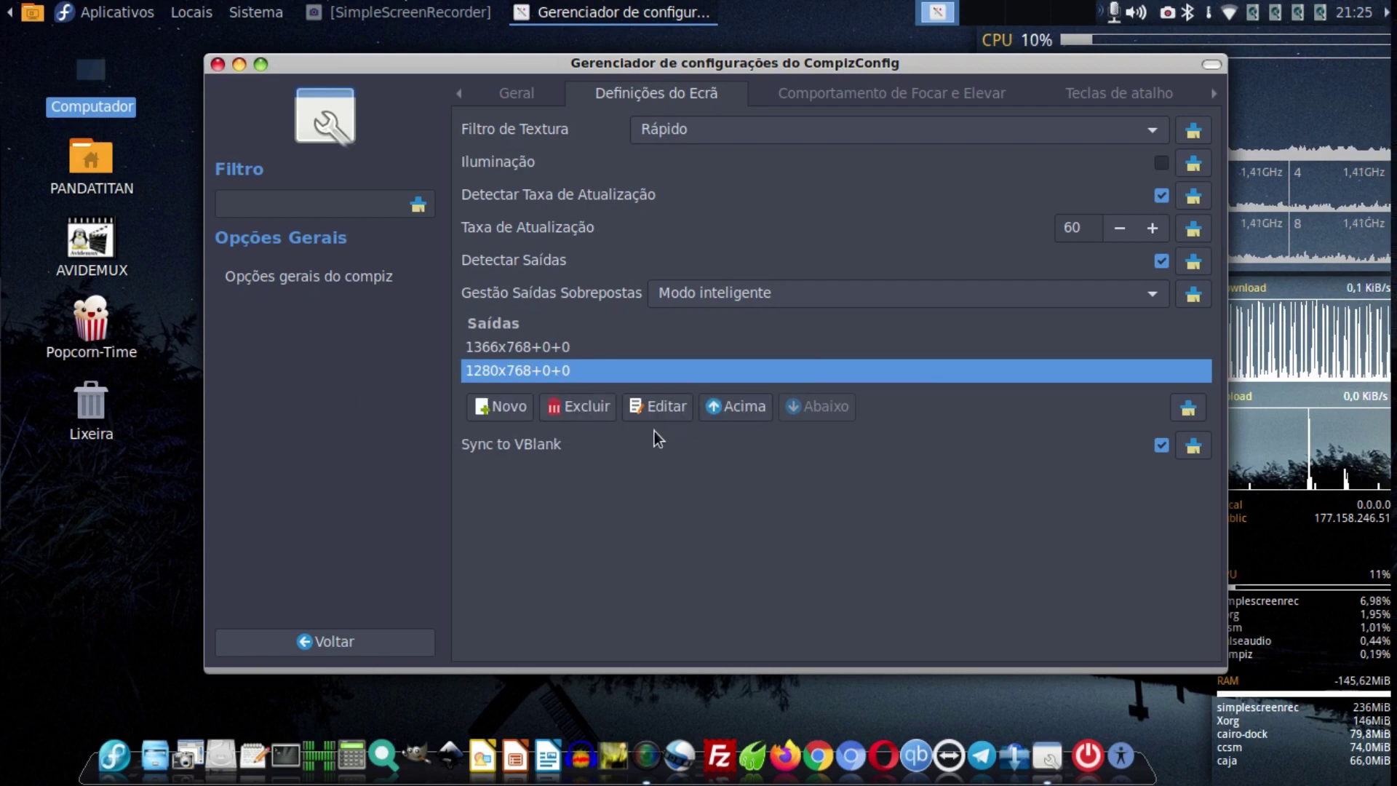
{"action": "left_click", "coordinate": [744, 411]}
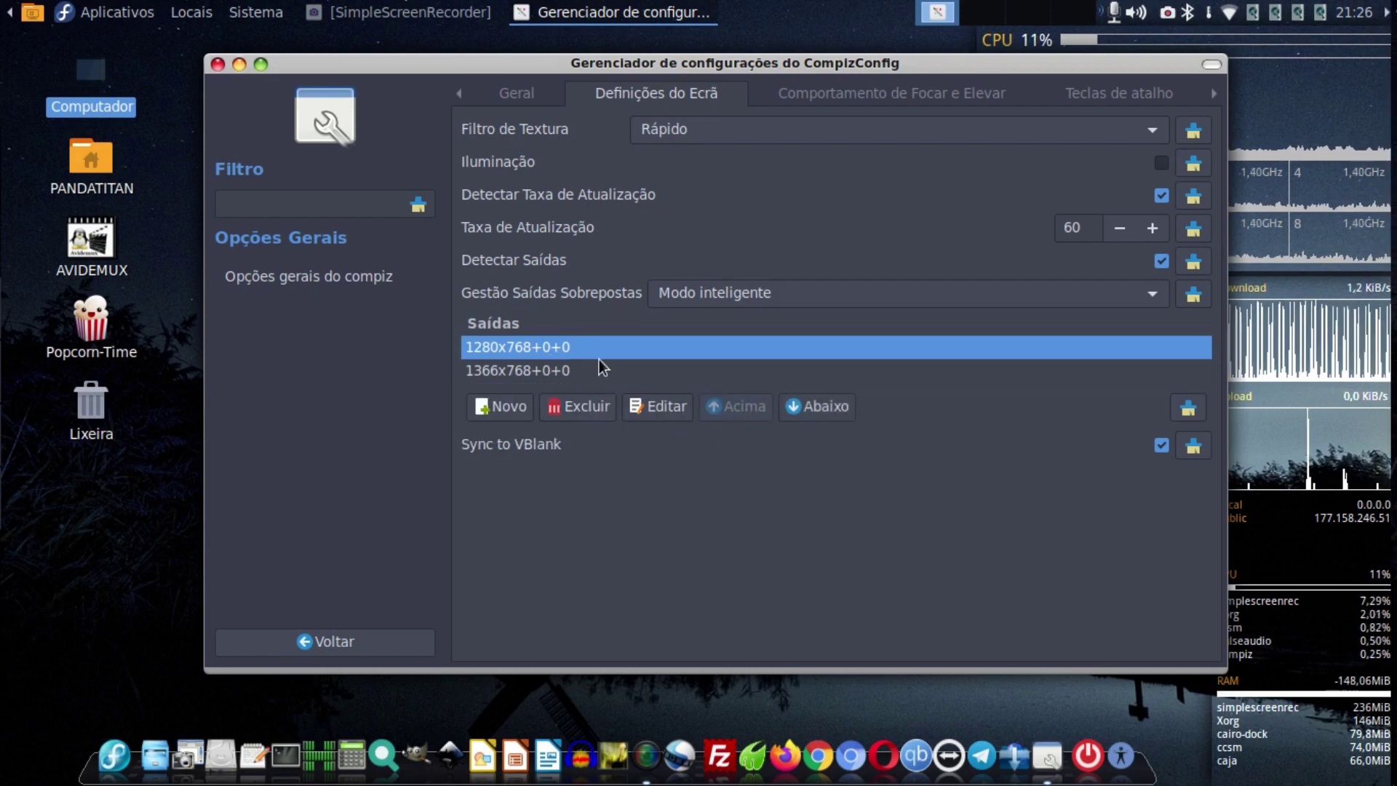
Move 1366x768+0+0 back to the start of the Saídas list and delete the 1280x768+0+0 entry.
{"action": "left_click", "coordinate": [555, 374]}
{"action": "left_click", "coordinate": [748, 406]}
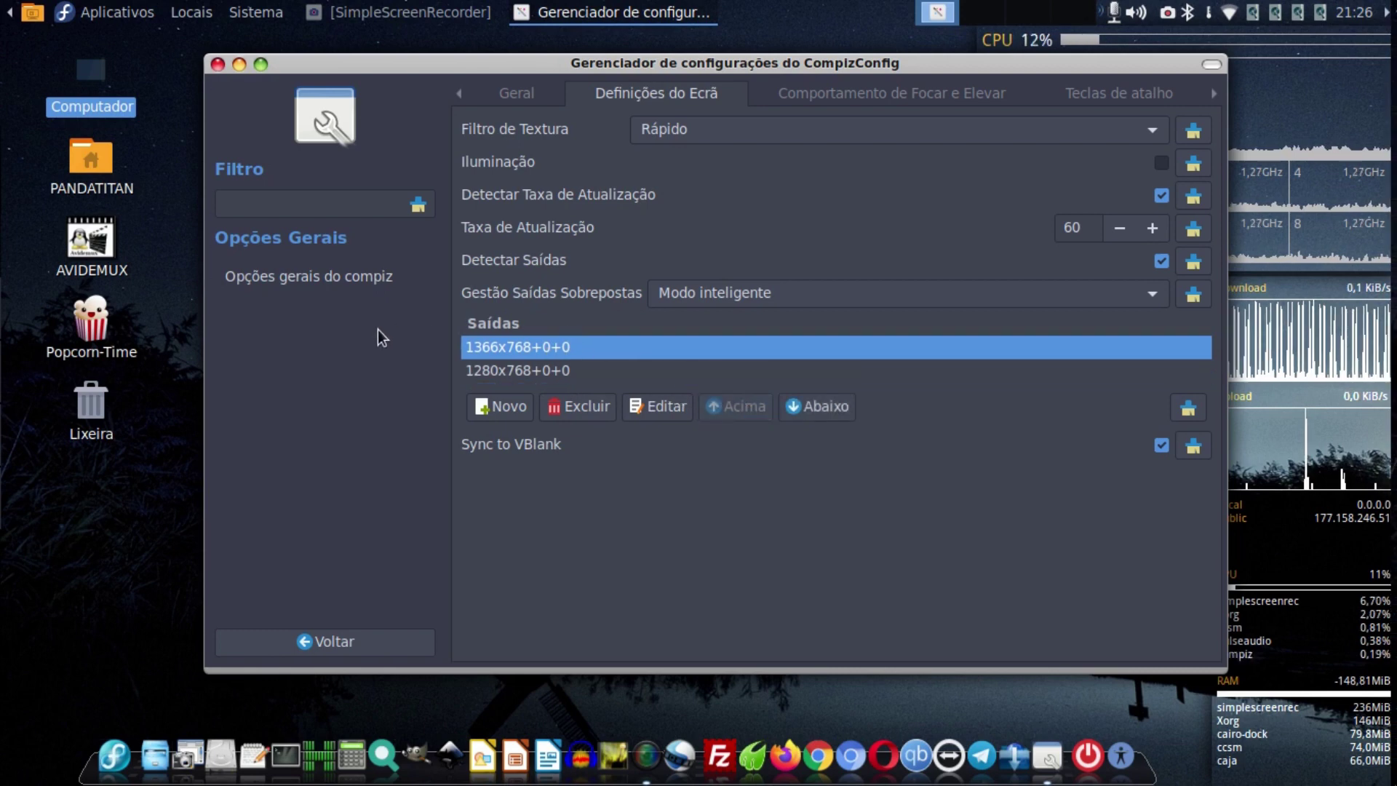
{"action": "left_click", "coordinate": [552, 378]}
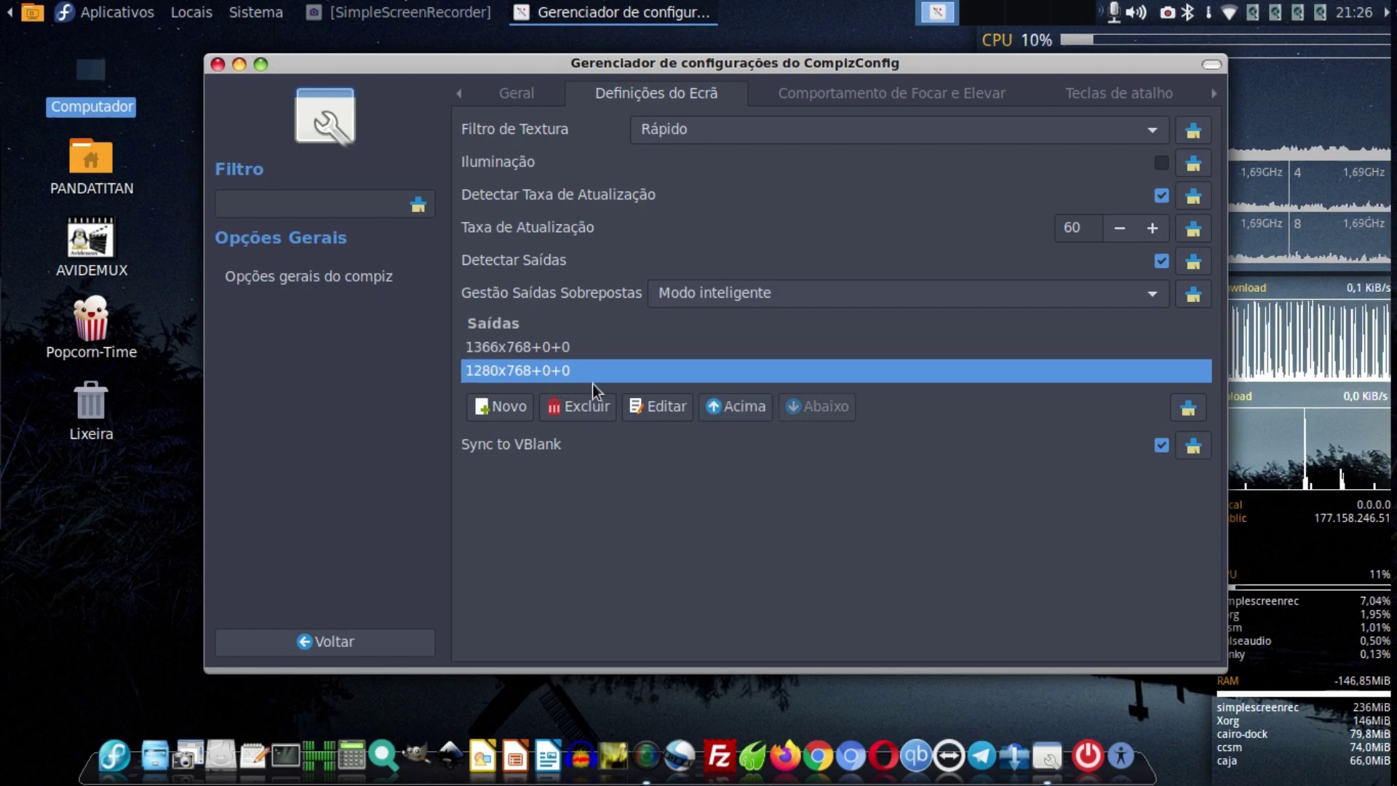
{"action": "left_click", "coordinate": [587, 412]}
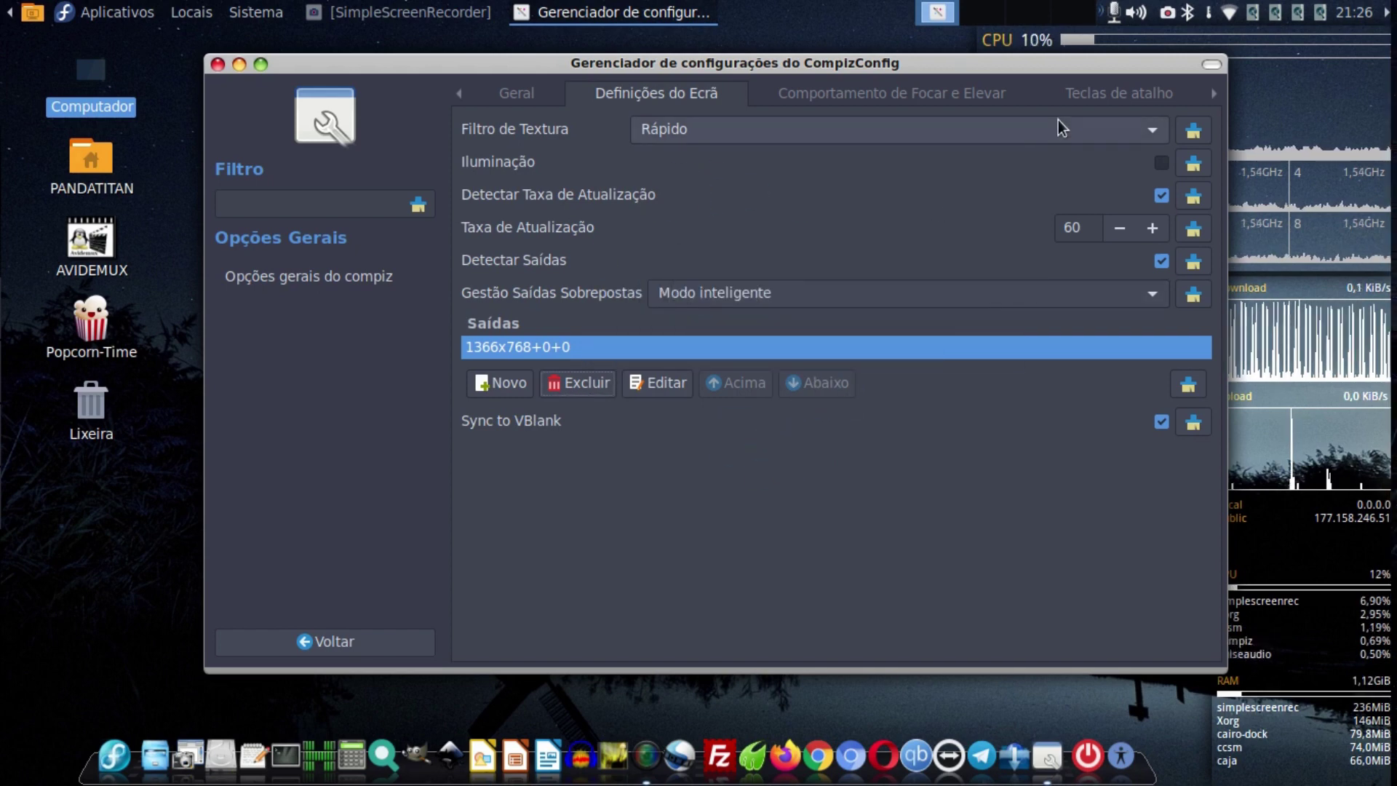
Review the Comportamento de Focar e Elevar and Teclas de atalho settings of Opções Gerais.
{"action": "left_click", "coordinate": [888, 91]}
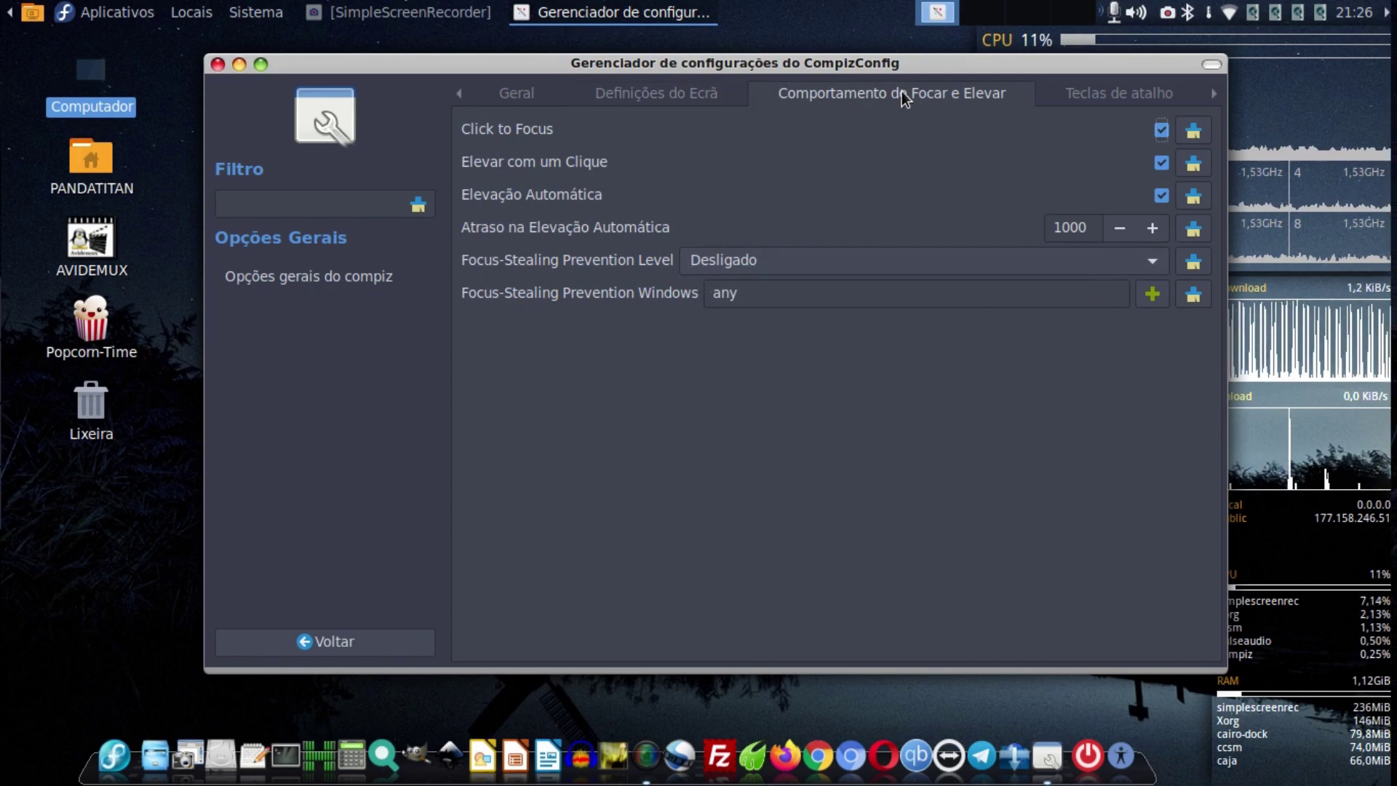
{"action": "left_click", "coordinate": [1134, 91]}
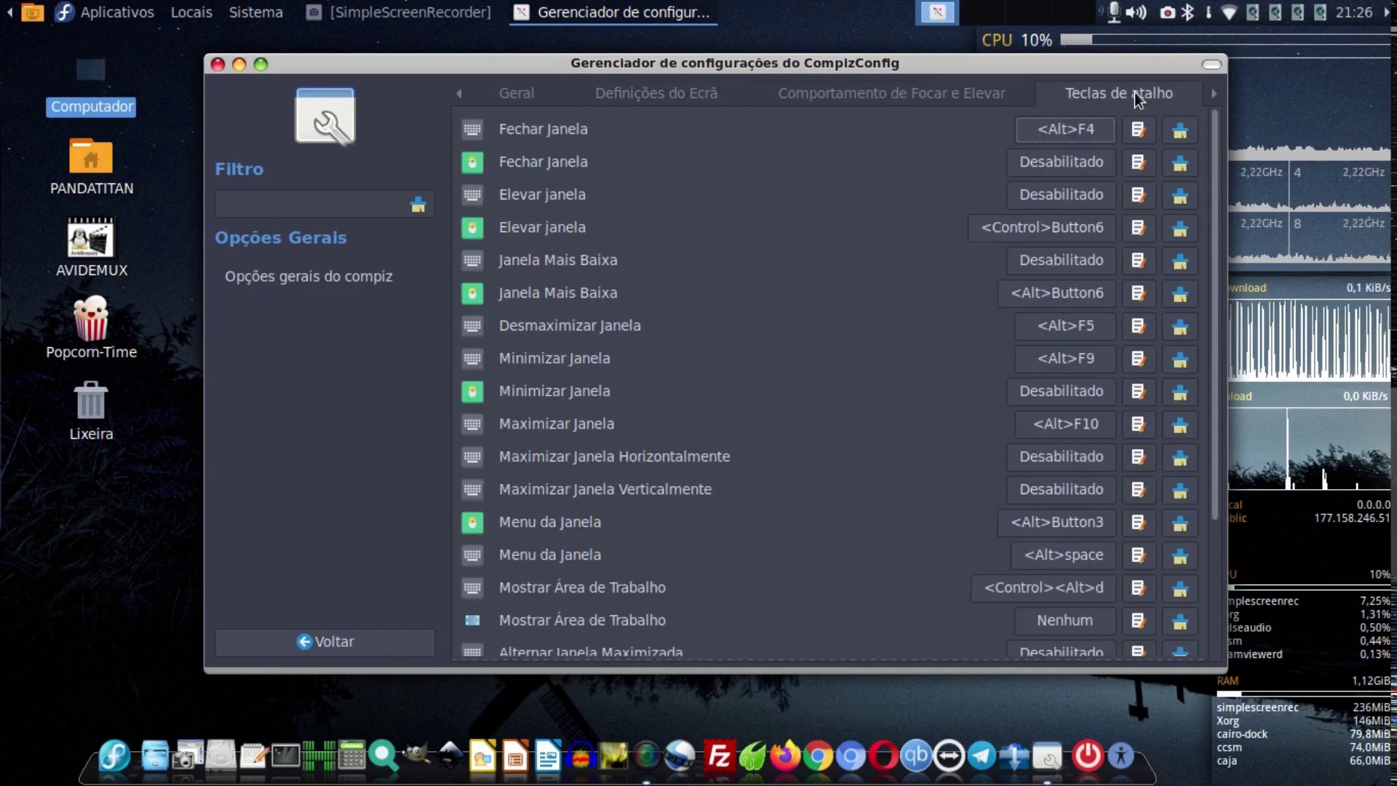
{"action": "left_click", "coordinate": [1220, 93]}
{"action": "left_click", "coordinate": [857, 96]}
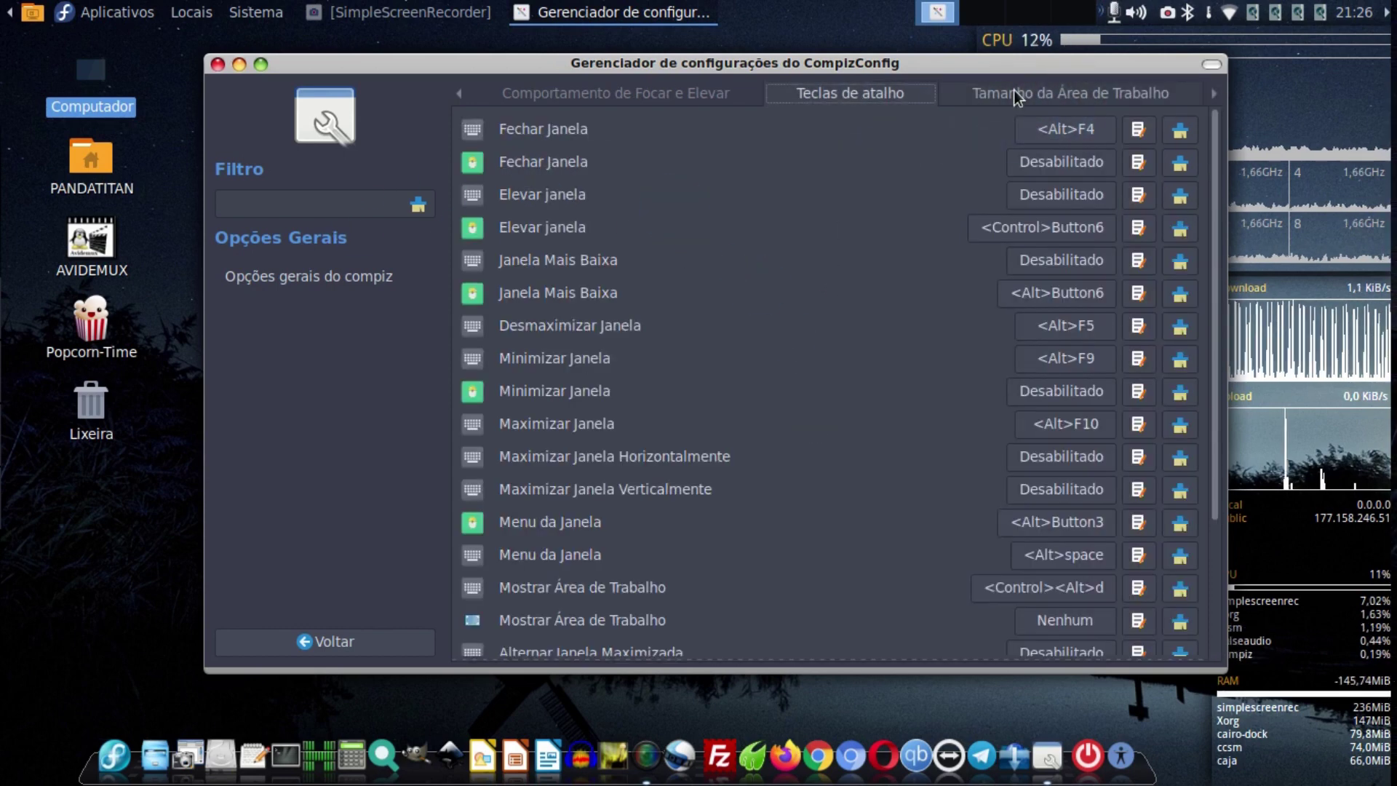
Check the horizontal and vertical virtual sizes in Tamanho da Área de Trabalho, and return to the plugin overview.
{"action": "left_click", "coordinate": [1123, 94]}
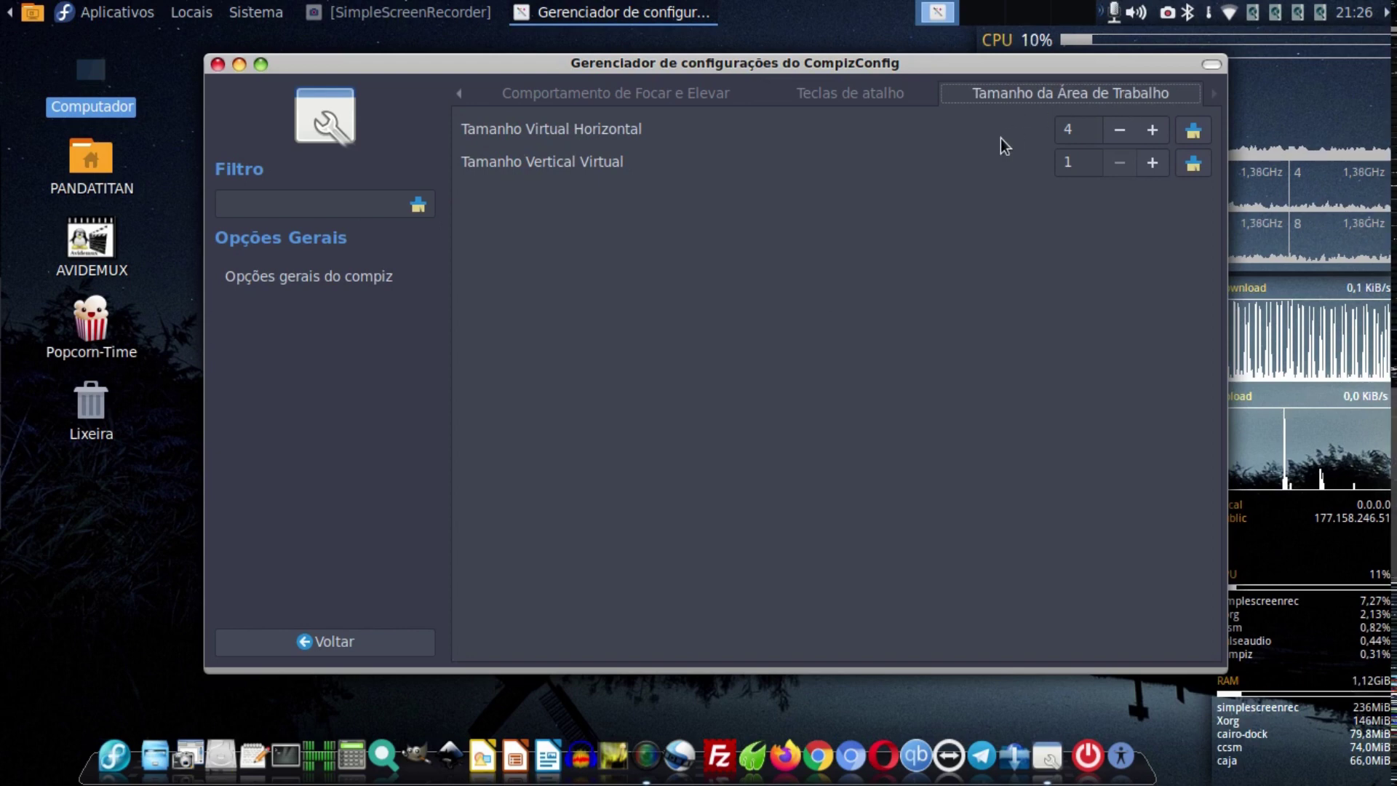
{"action": "left_click", "coordinate": [998, 104]}
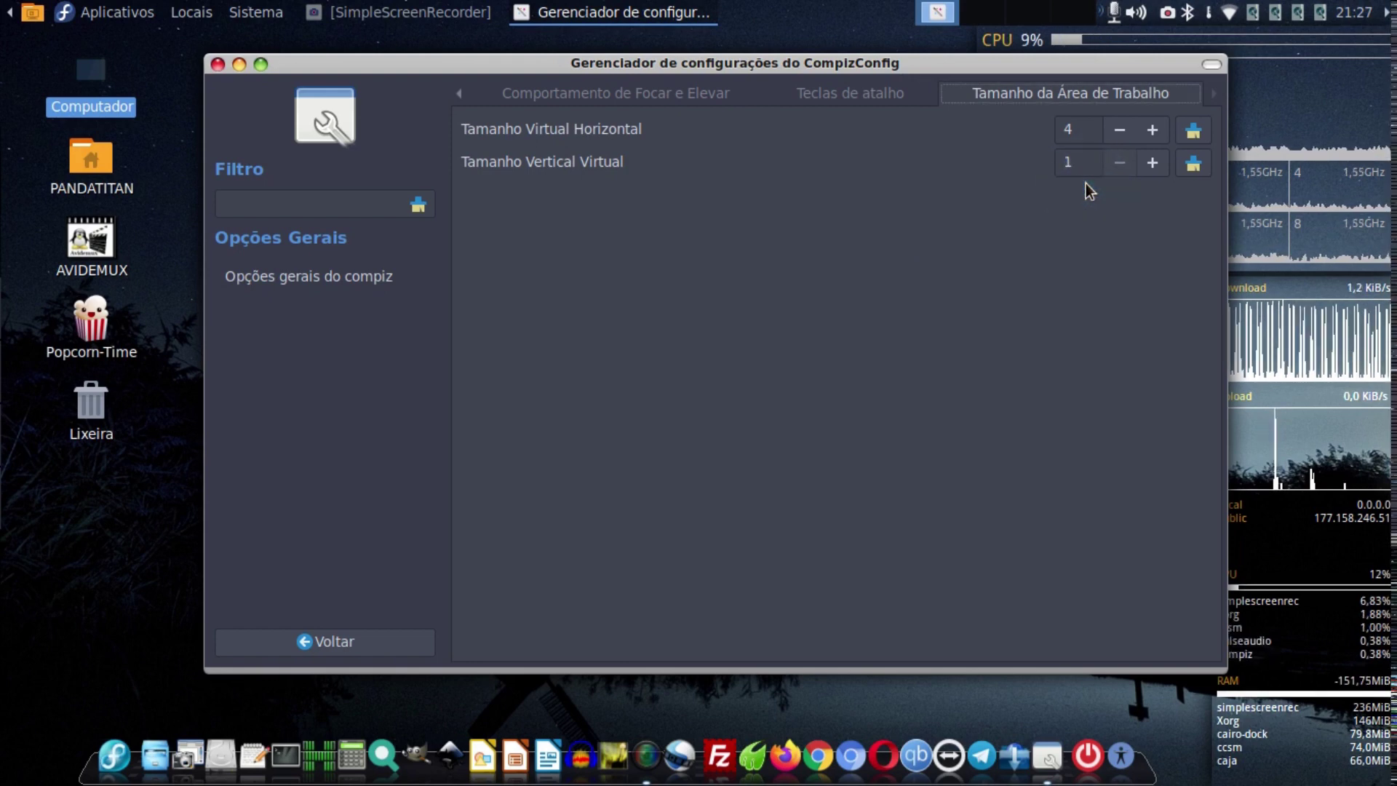
{"action": "key", "text": "super+k"}
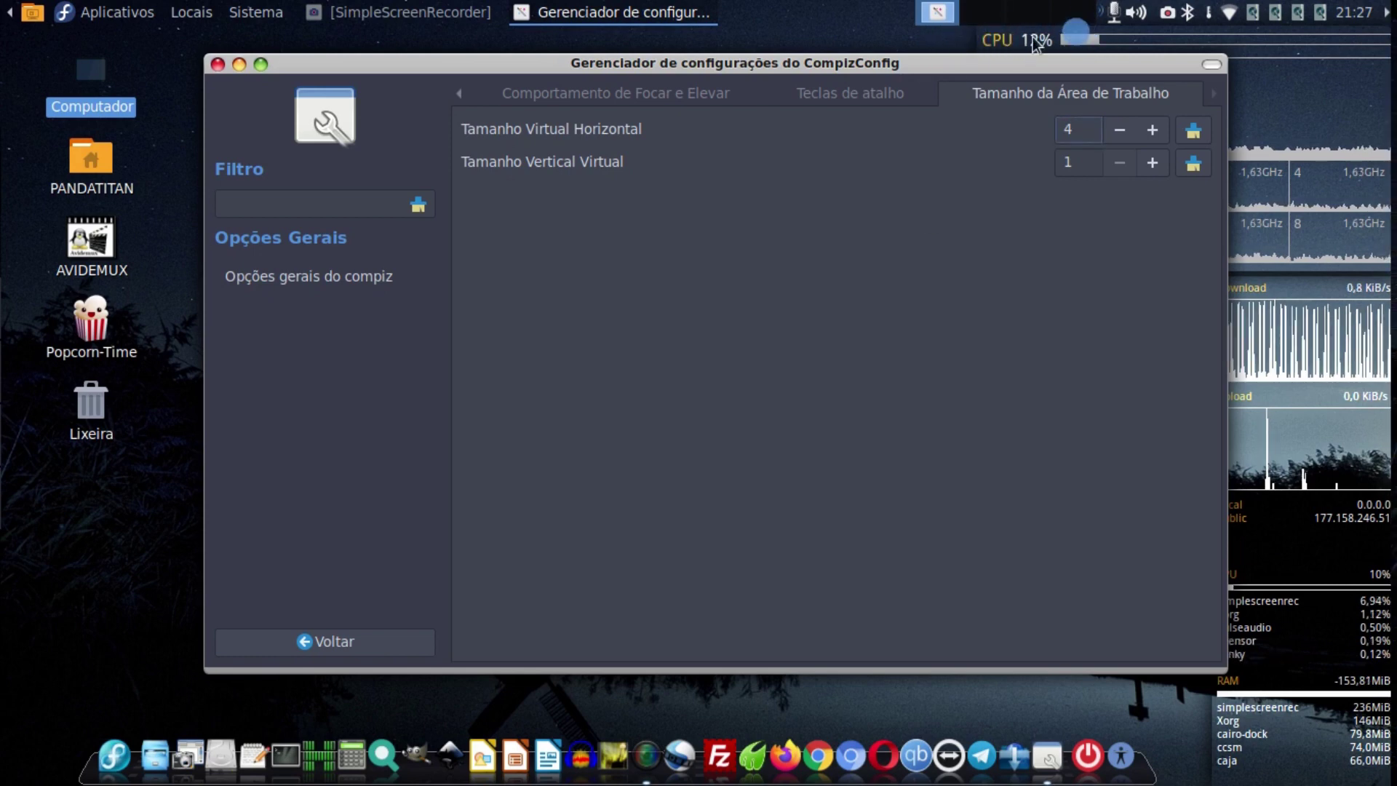
{"action": "left_click", "coordinate": [895, 221]}
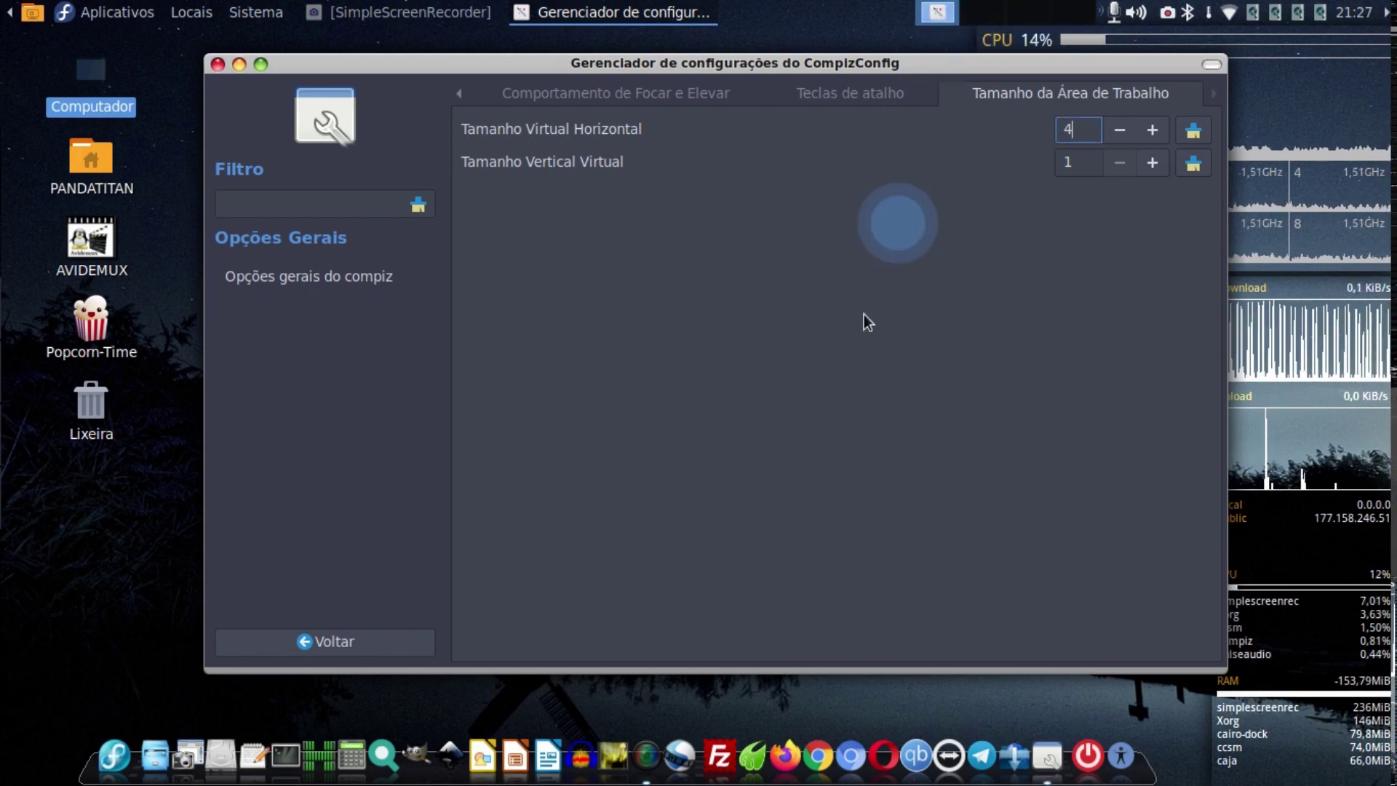
{"action": "left_click", "coordinate": [379, 644]}
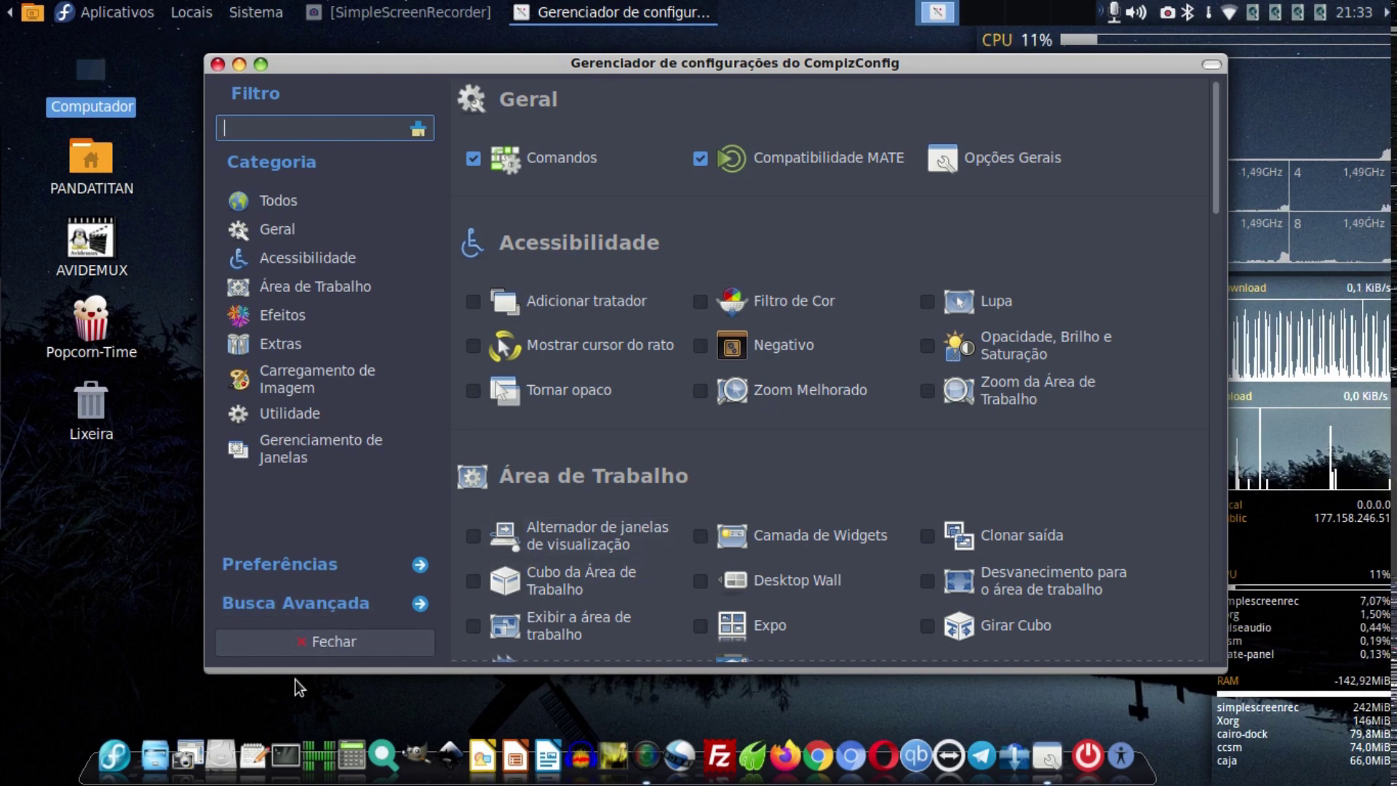
Open the MATE - COMPIZ text file from the Documentos folder in the Pluma text editor.
{"action": "left_click", "coordinate": [253, 757]}
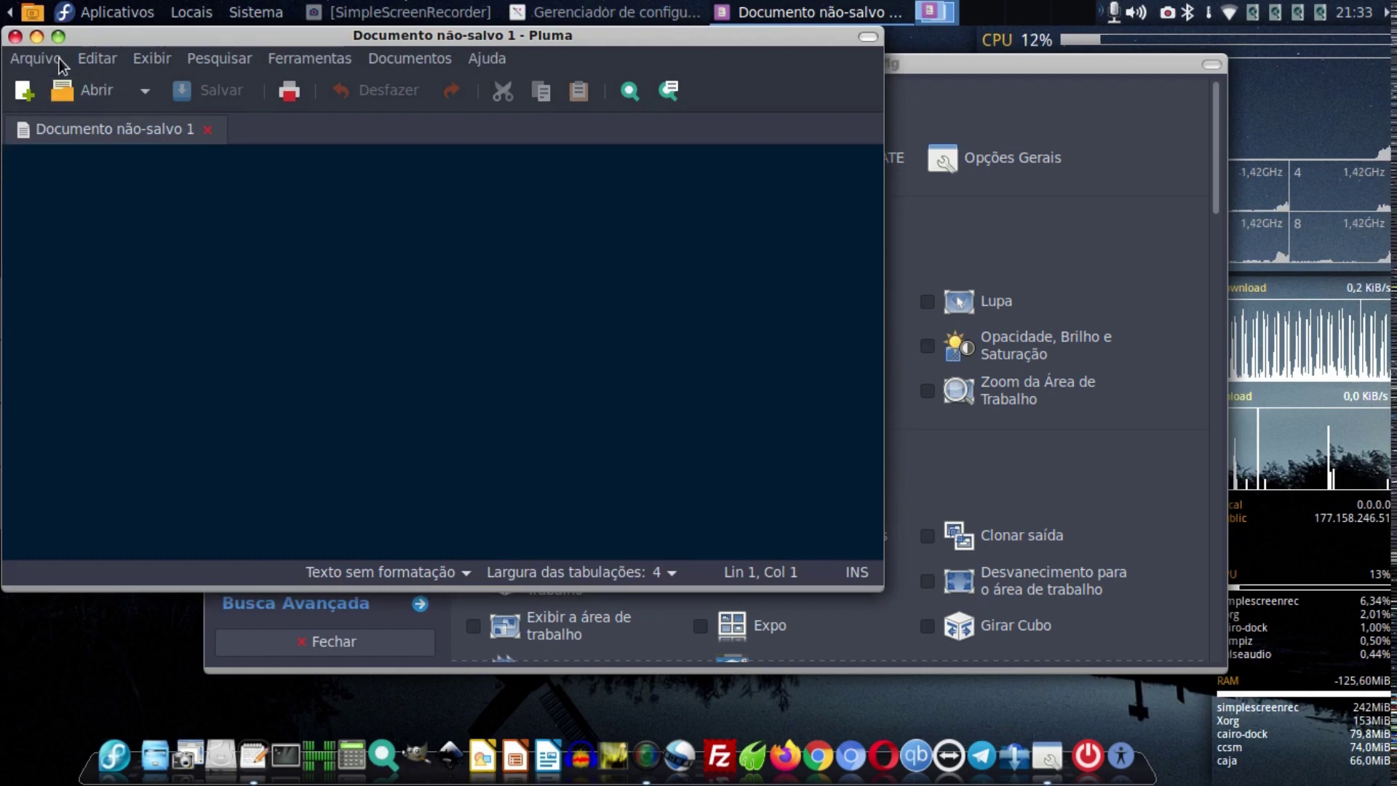
{"action": "left_click", "coordinate": [35, 58]}
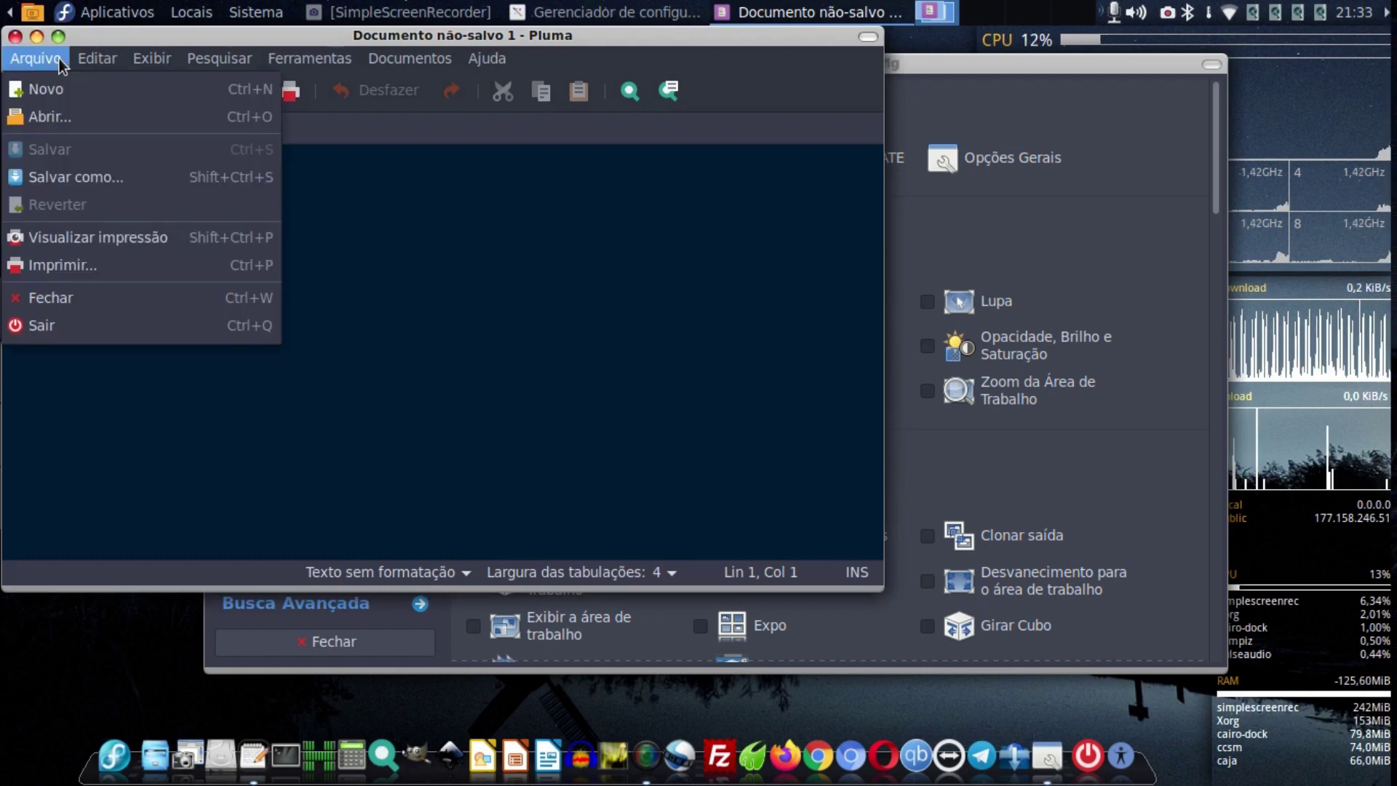
{"action": "left_click", "coordinate": [85, 124]}
{"action": "left_click", "coordinate": [116, 169]}
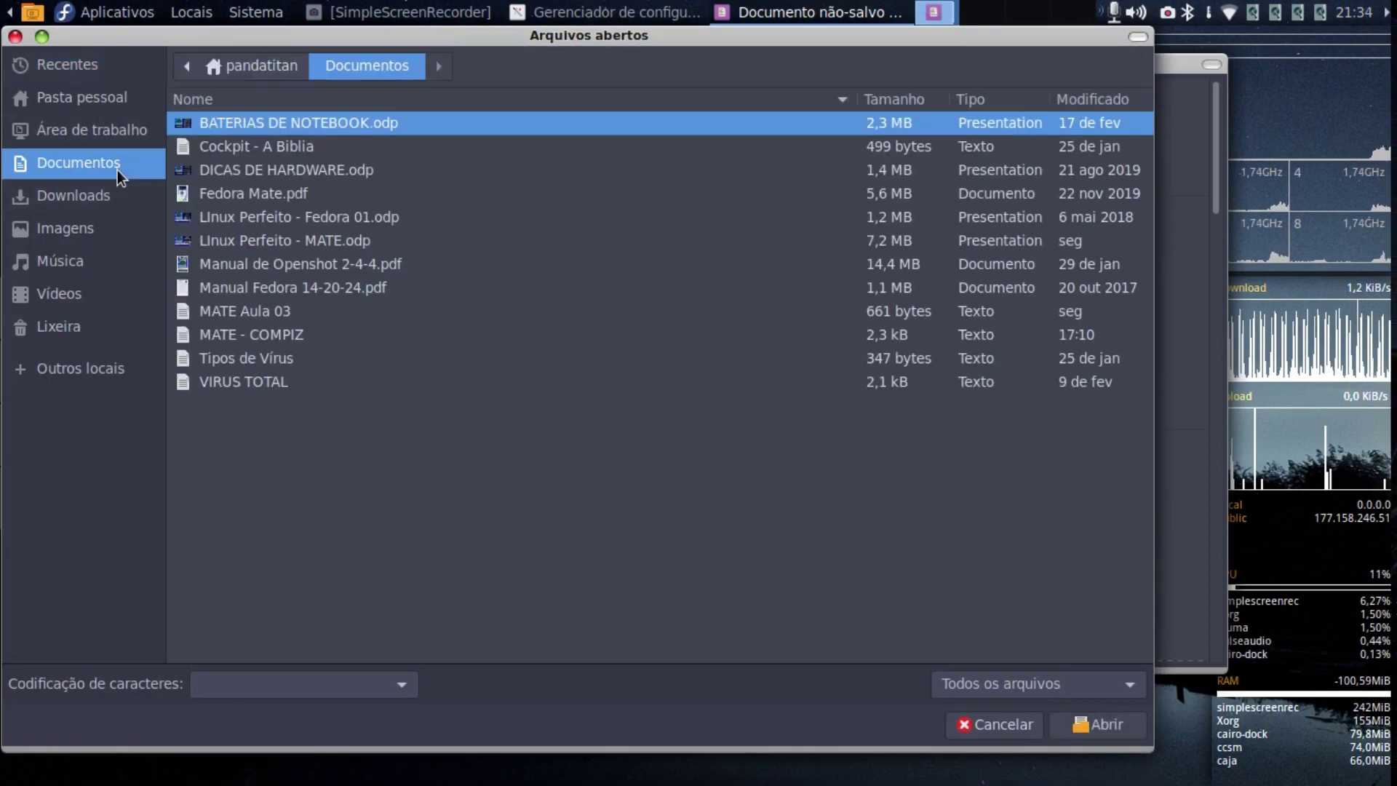
{"action": "double_click", "coordinate": [291, 334]}
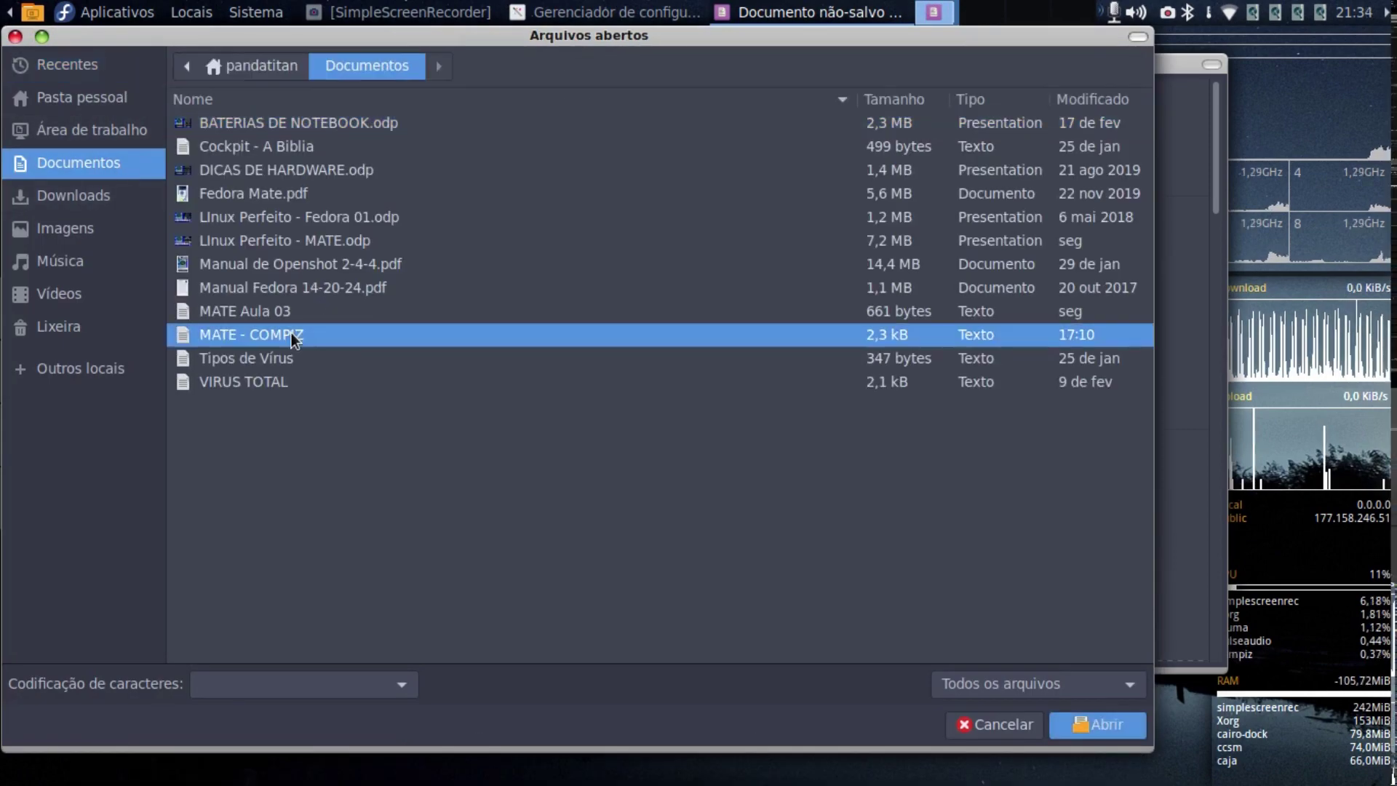
Read the Adicionar Tratador description in the notes with the editor maximized, and minimize the editor window.
{"action": "scroll", "coordinate": [317, 243], "scroll_direction": "up", "scroll_amount": 10}
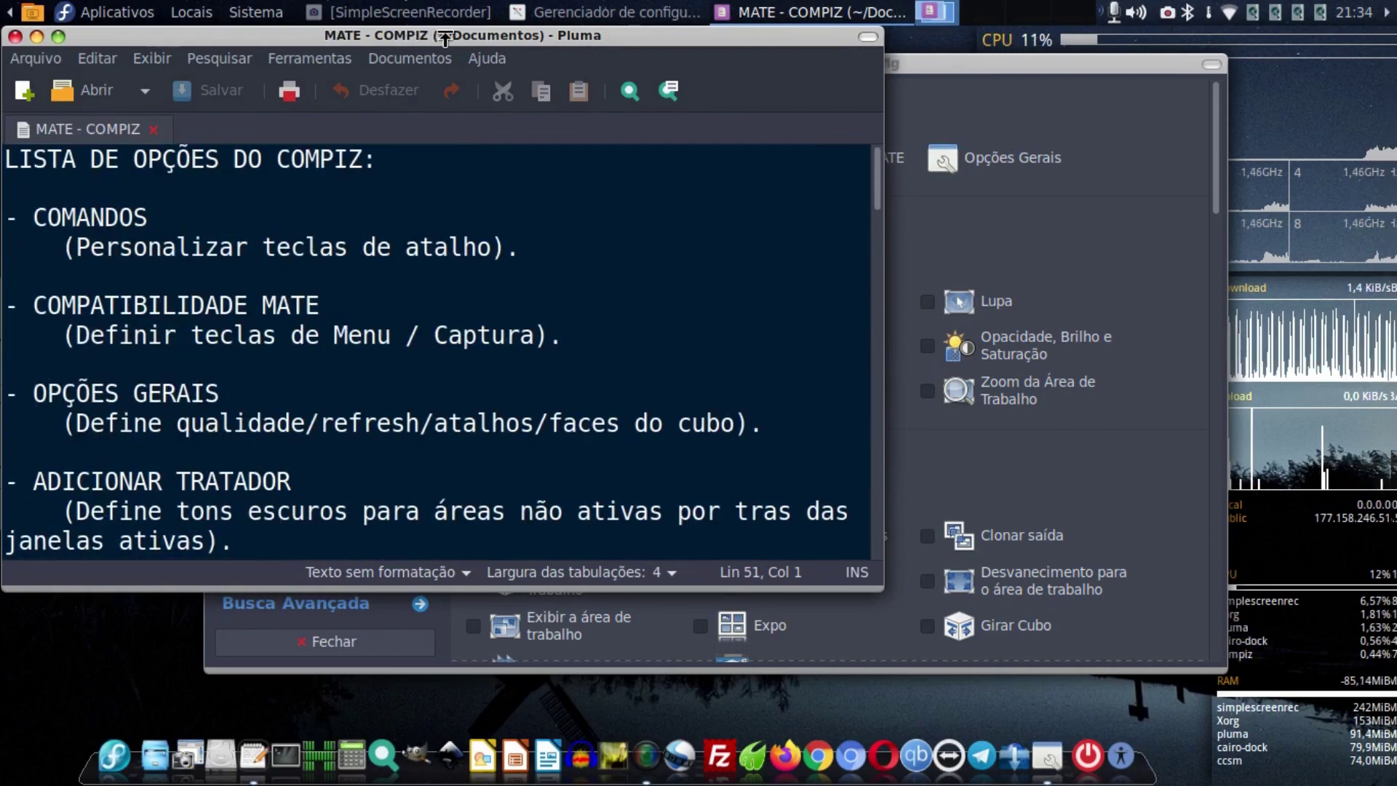
{"action": "left_click", "coordinate": [57, 37]}
{"action": "scroll", "coordinate": [315, 320], "scroll_direction": "down", "scroll_amount": 2}
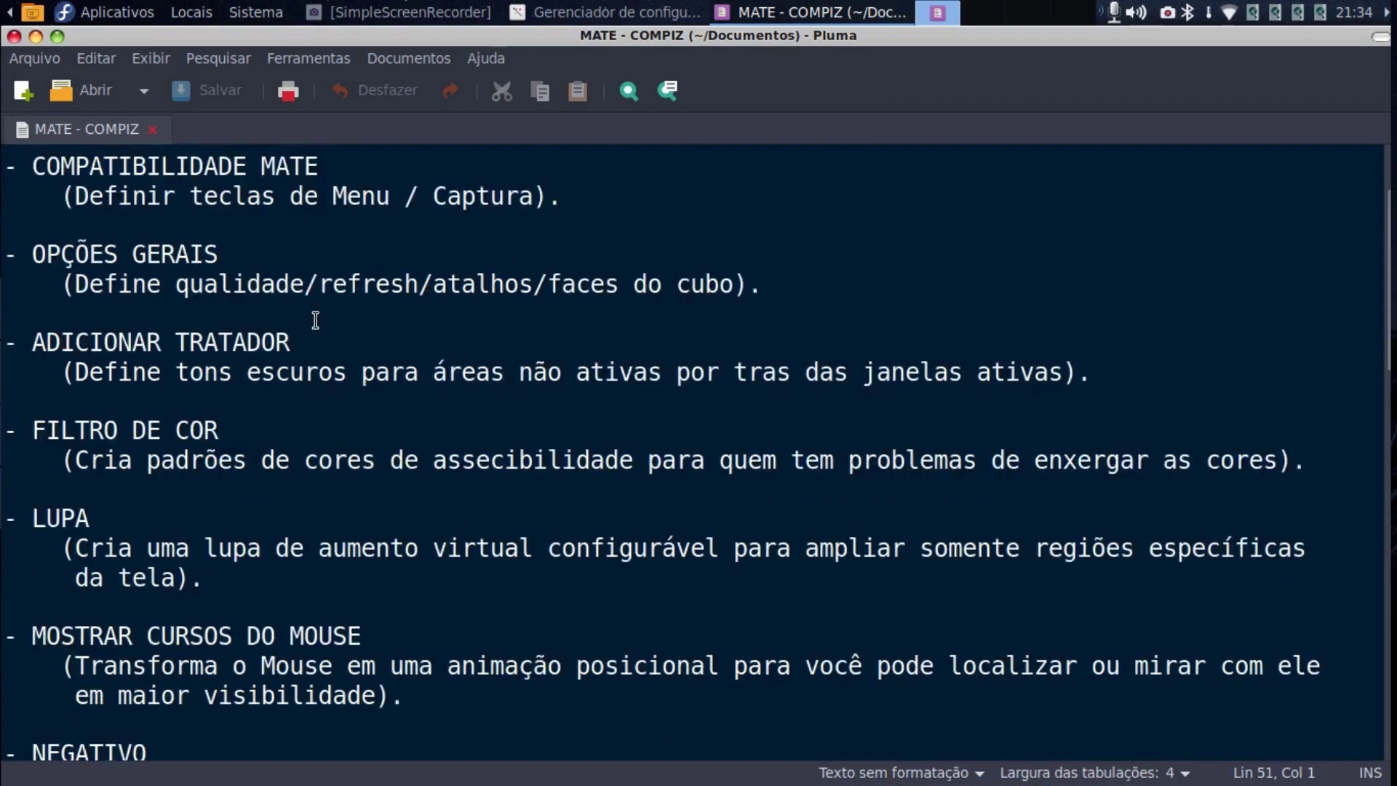
{"action": "left_click_drag", "start_coordinate": [72, 372], "coordinate": [1082, 378]}
{"action": "left_click", "coordinate": [1229, 282]}
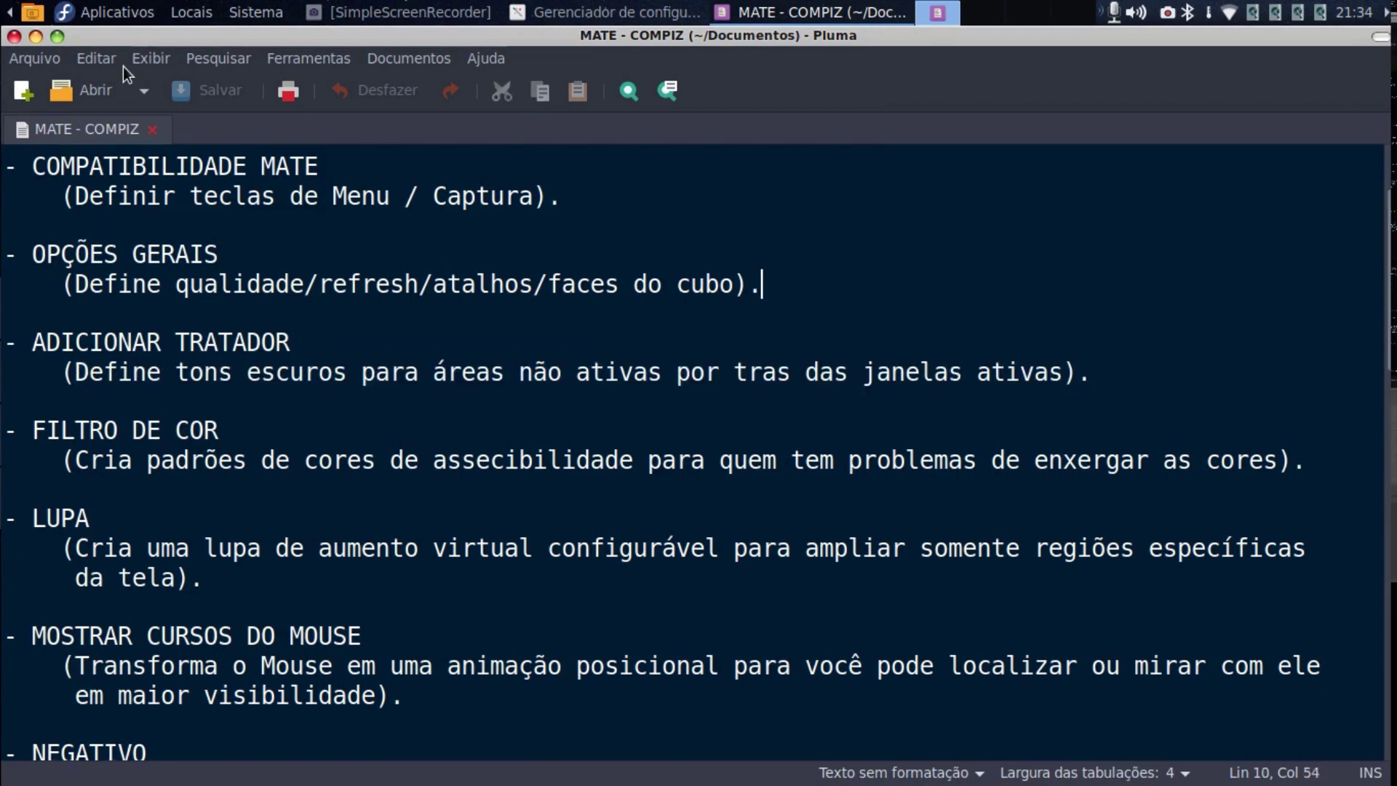
{"action": "left_click", "coordinate": [35, 37]}
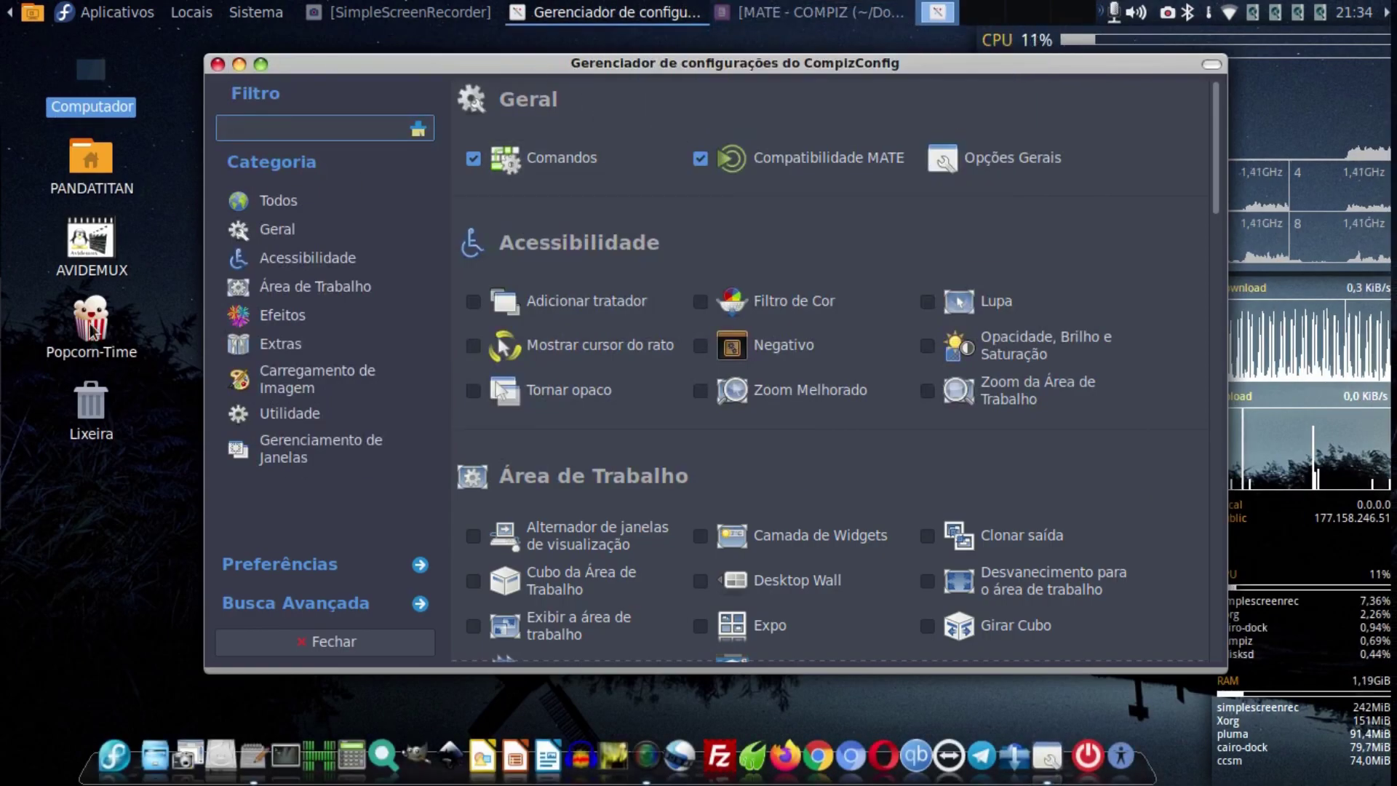
Open the PANDATITAN home folder and Calculadora do MATE, and place the calculator clear of the folder window.
{"action": "left_click", "coordinate": [95, 167]}
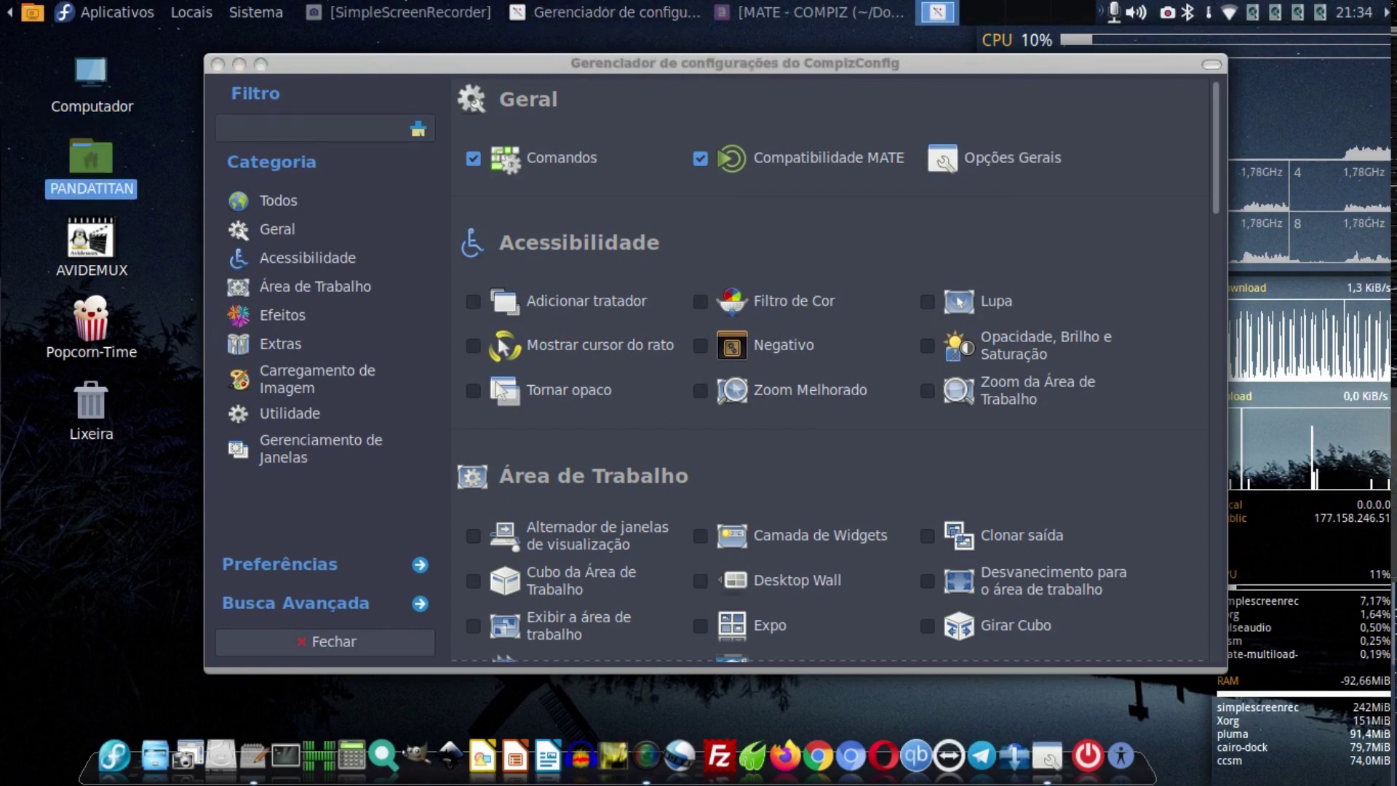
{"action": "left_click", "coordinate": [116, 11]}
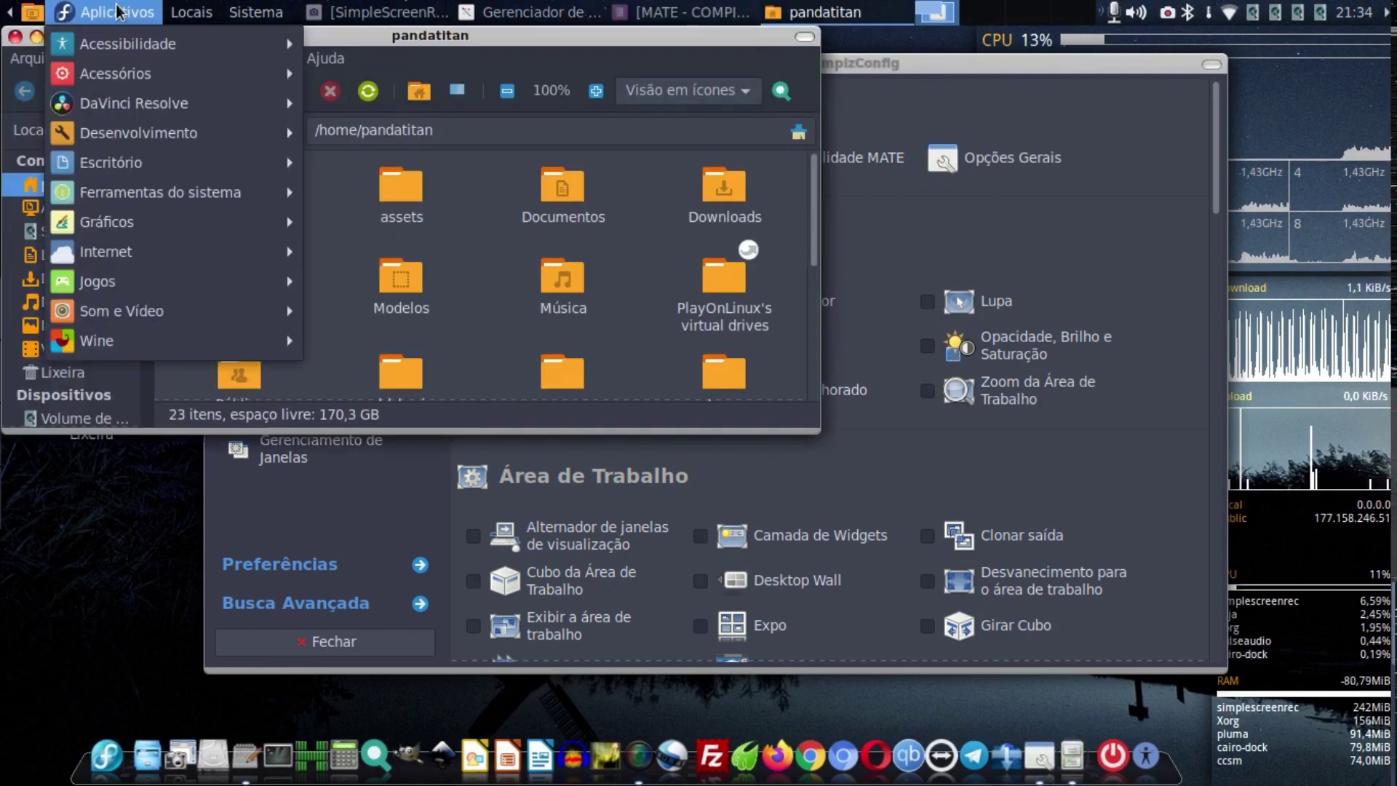
{"action": "mouse_move", "coordinate": [120, 73]}
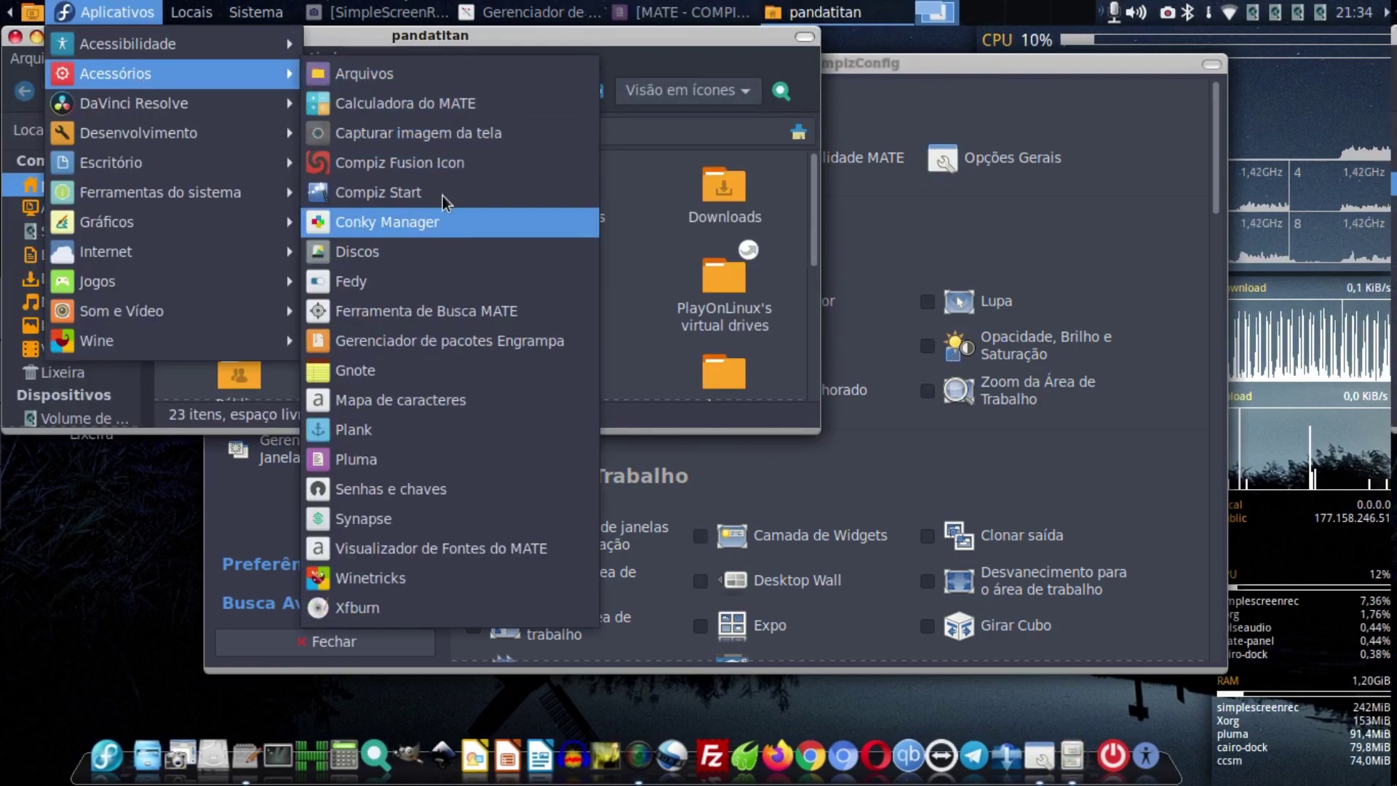
{"action": "left_click", "coordinate": [456, 108]}
{"action": "left_click_drag", "start_coordinate": [406, 97], "coordinate": [1154, 491]}
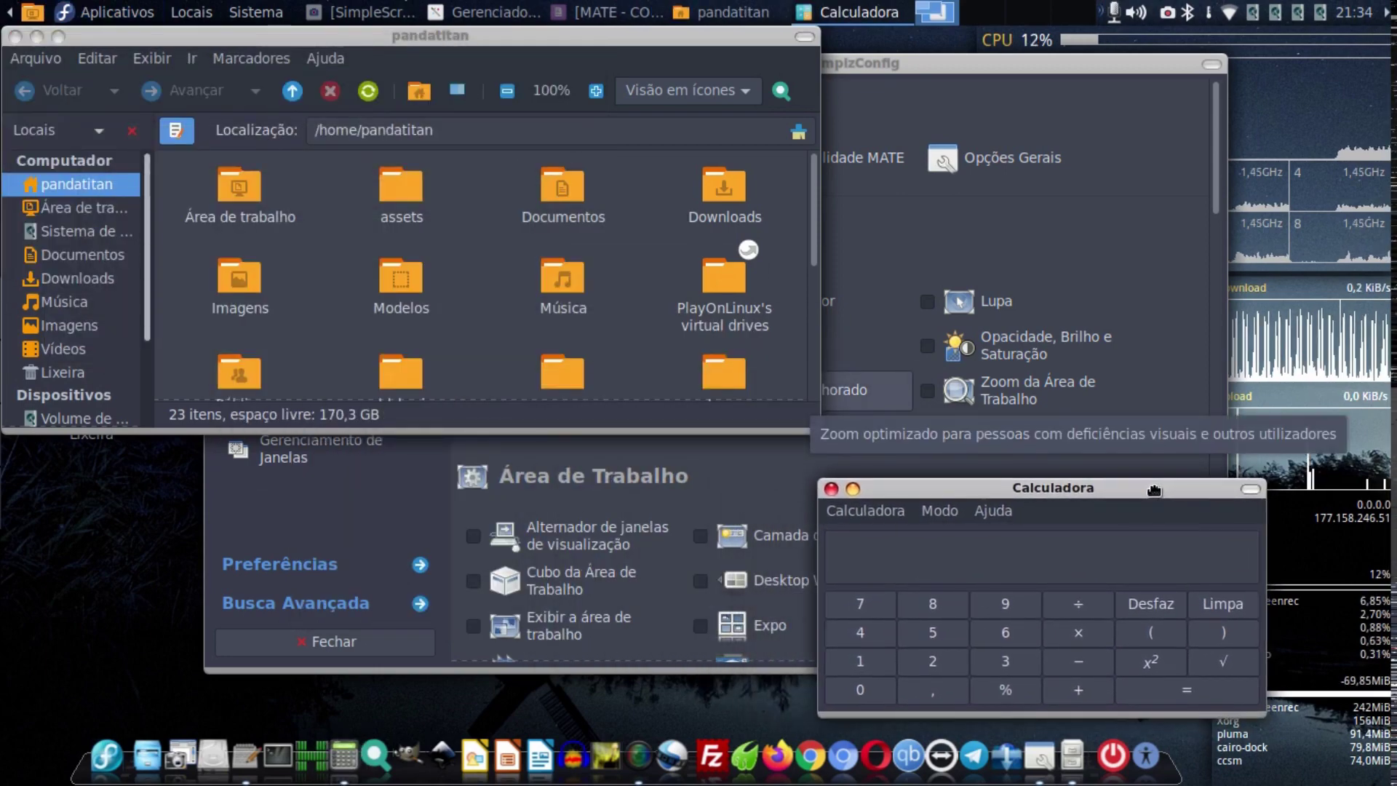
Enable the Adicionar tratador plugin under Acessibilidade in CompizConfig and open its settings.
{"action": "left_click", "coordinate": [1108, 78]}
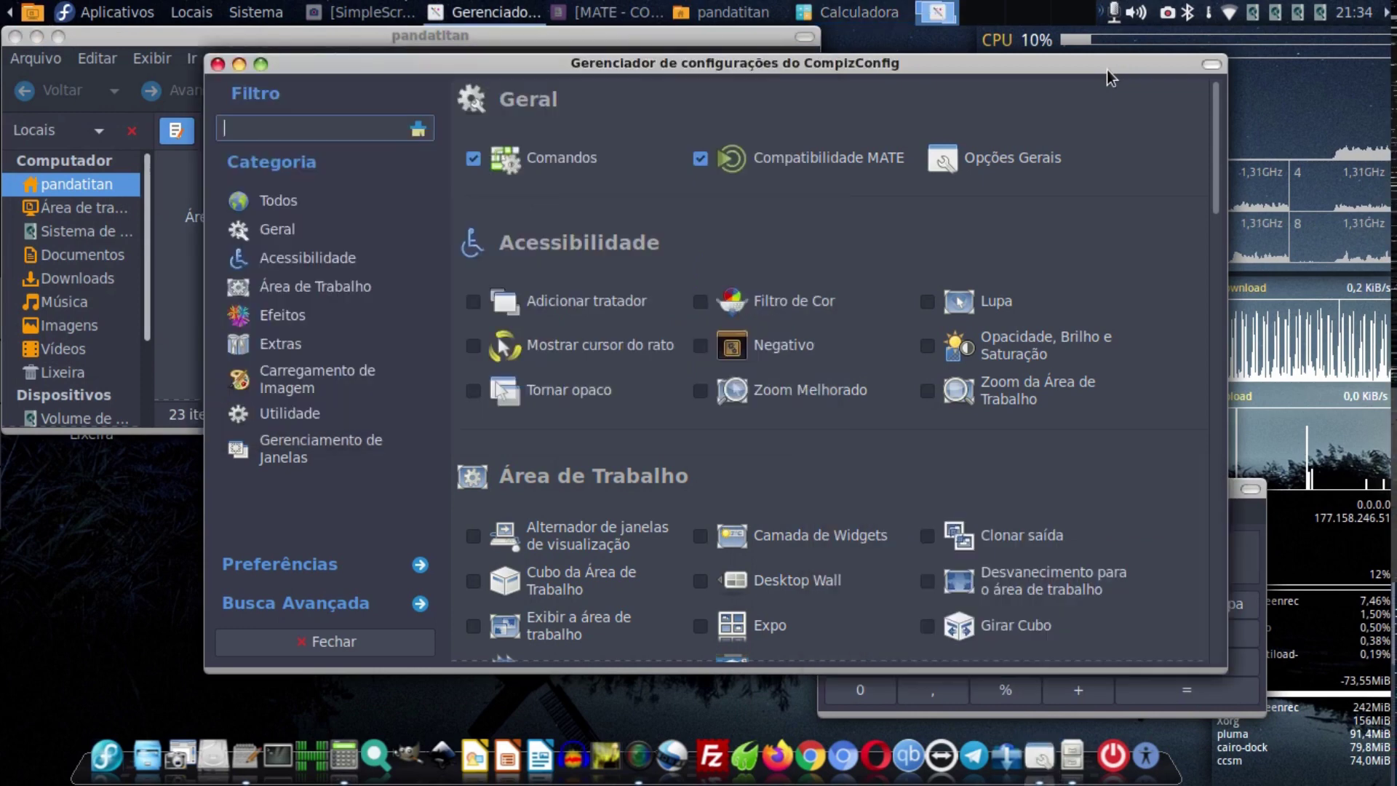
{"action": "left_click", "coordinate": [177, 426]}
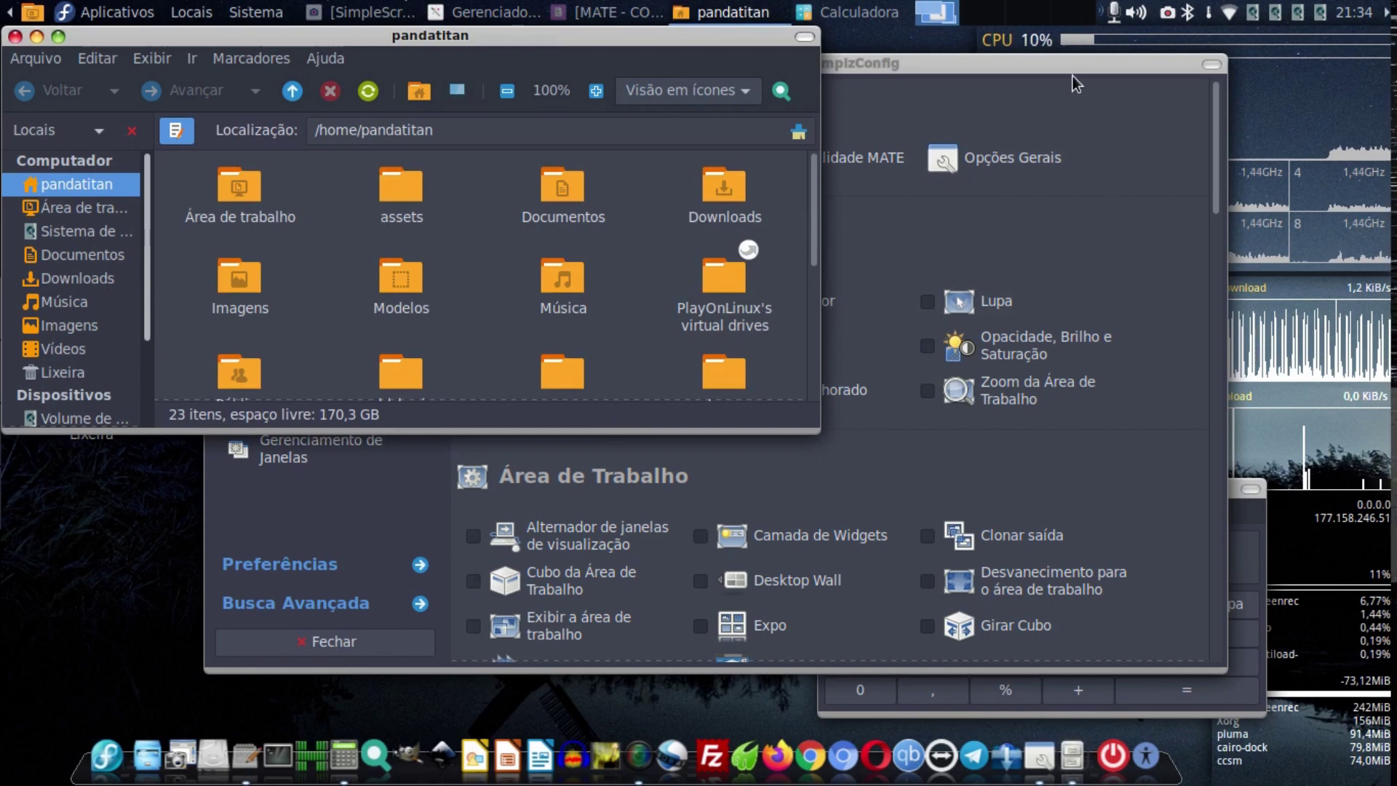
{"action": "left_click", "coordinate": [1073, 76]}
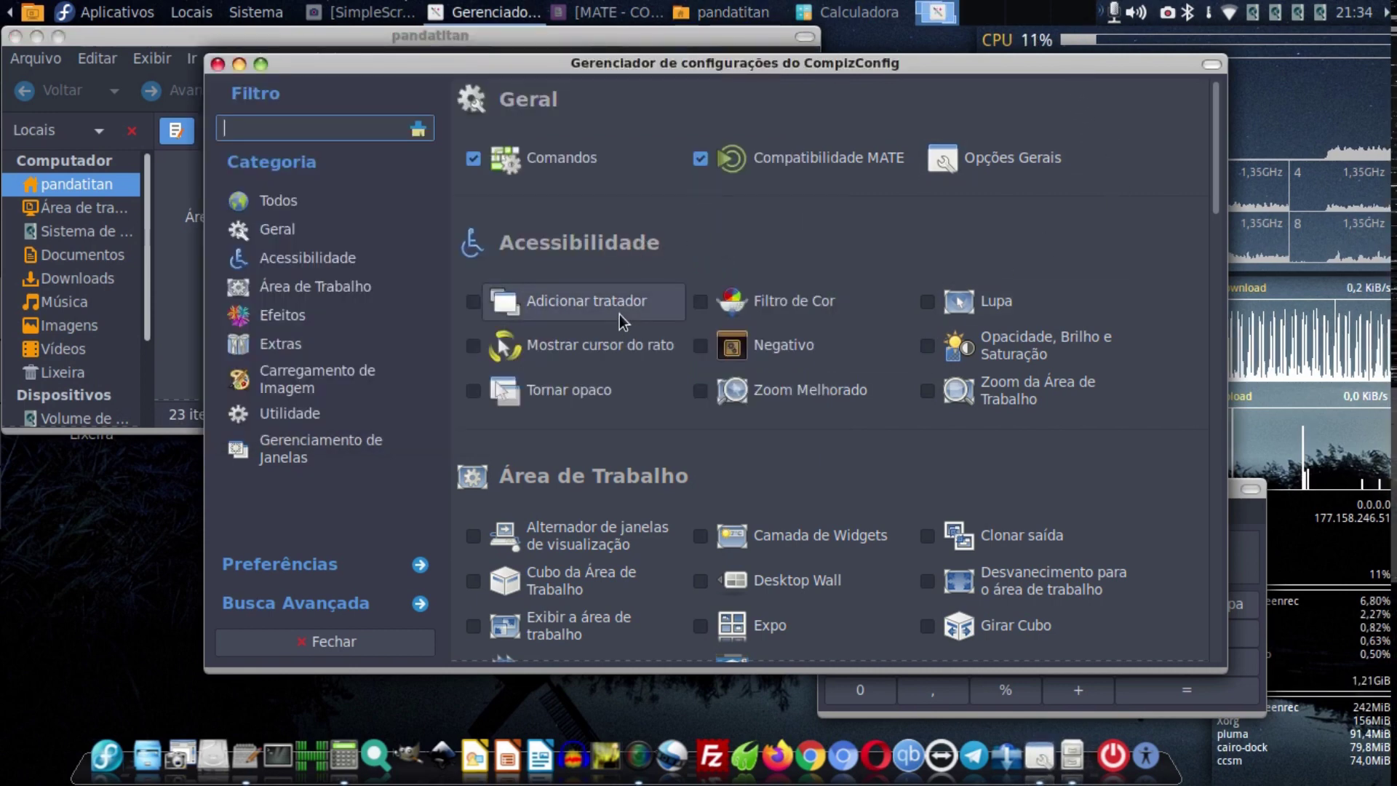
{"action": "left_click", "coordinate": [473, 302]}
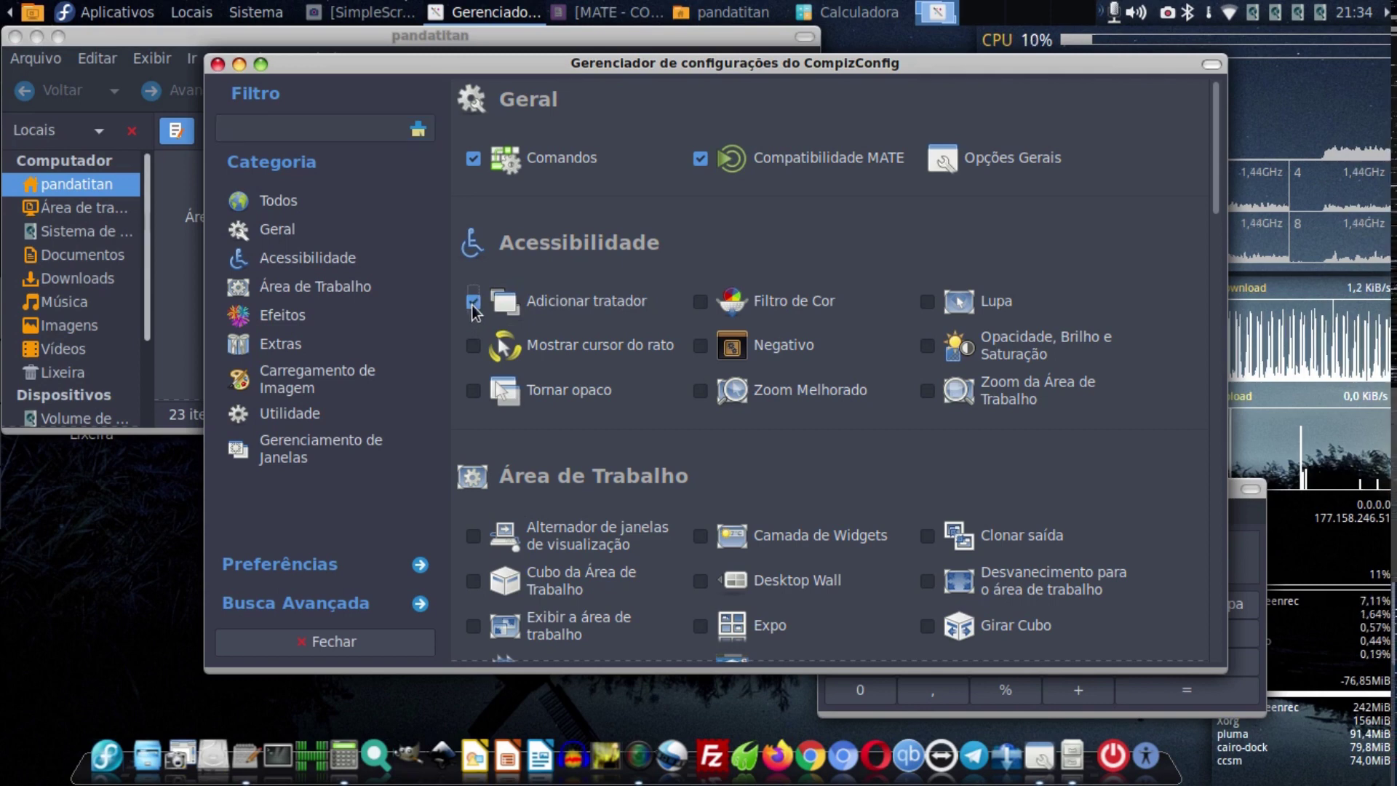
{"action": "left_click", "coordinate": [620, 301]}
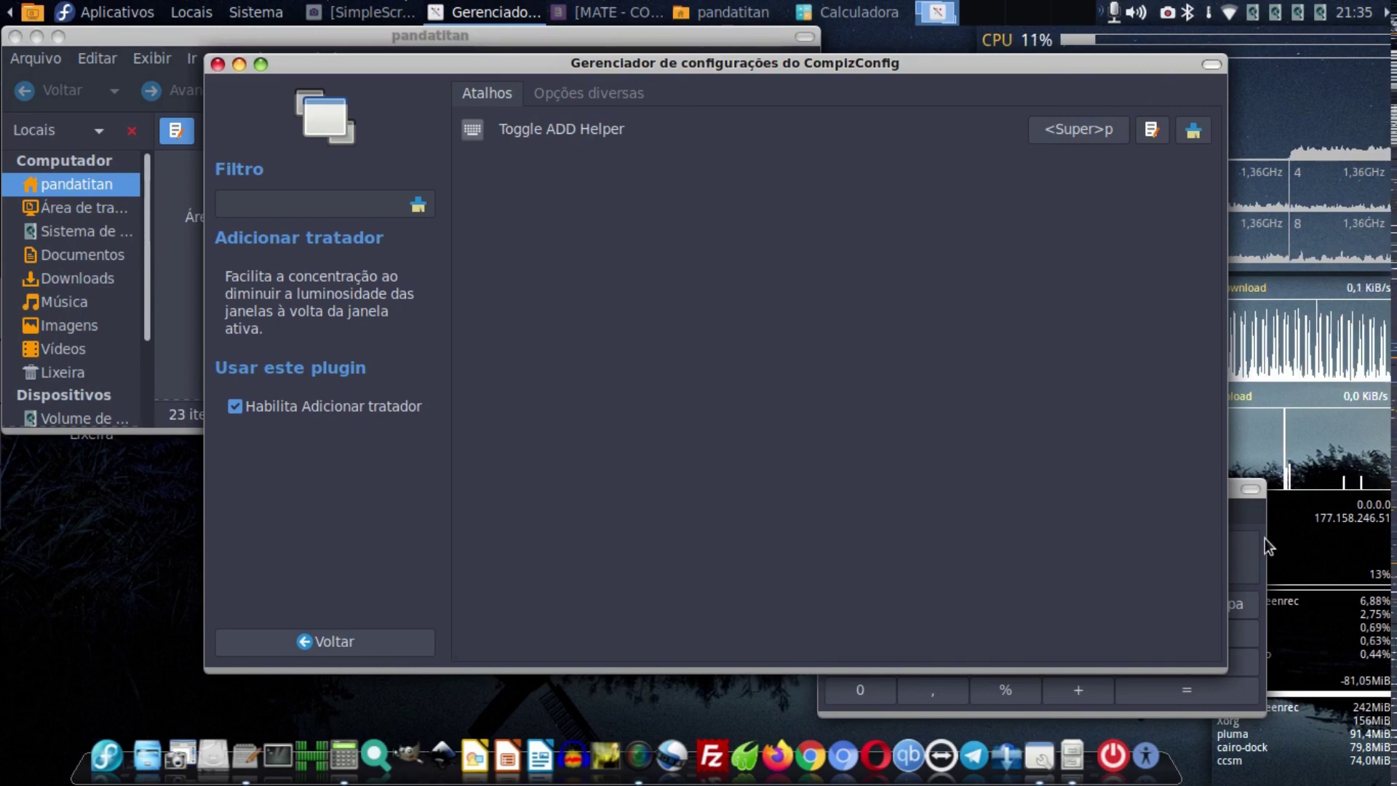
Toggle on the ADD Helper dimming with the calculator active, and test it by moving the home folder window and activating CompizConfig.
{"action": "left_click", "coordinate": [1259, 513]}
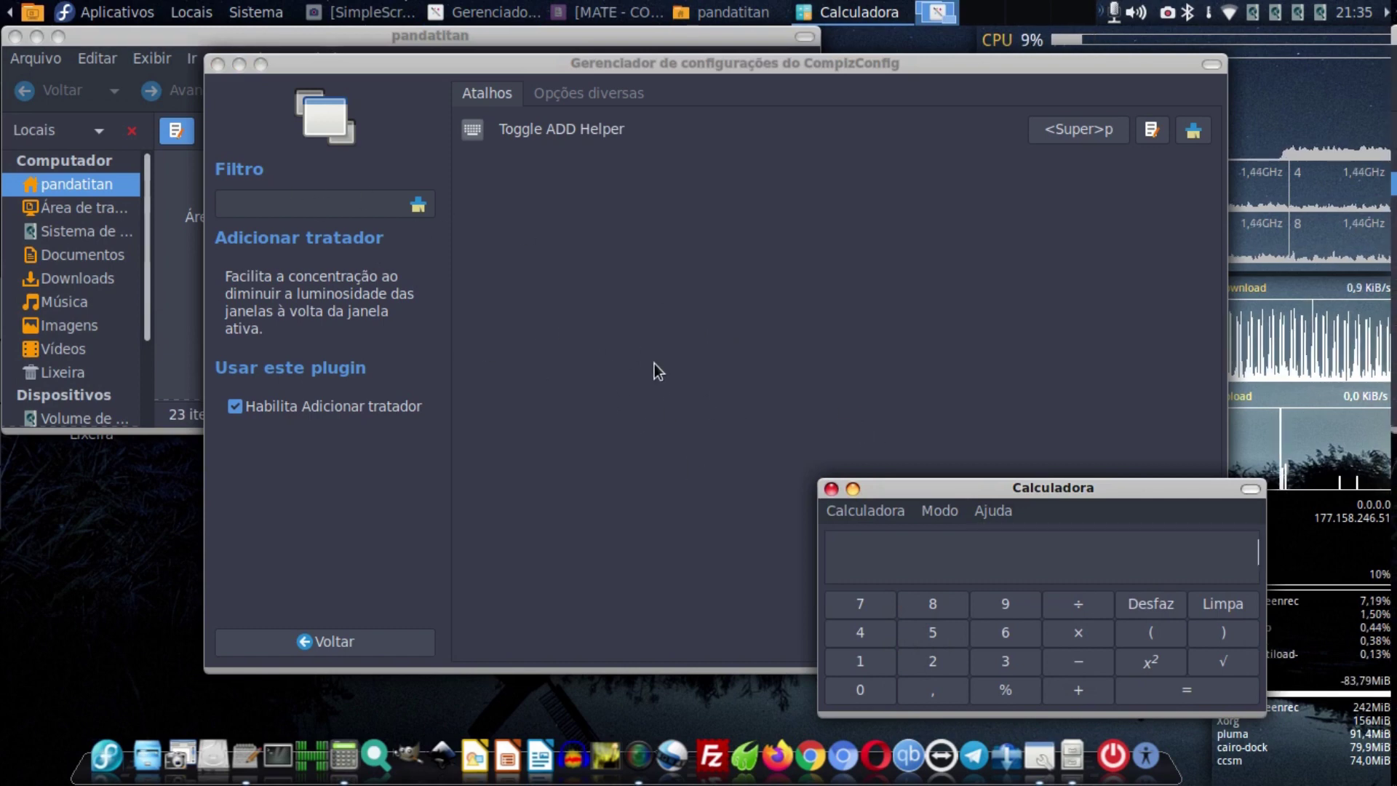
{"action": "key", "text": "super+p"}
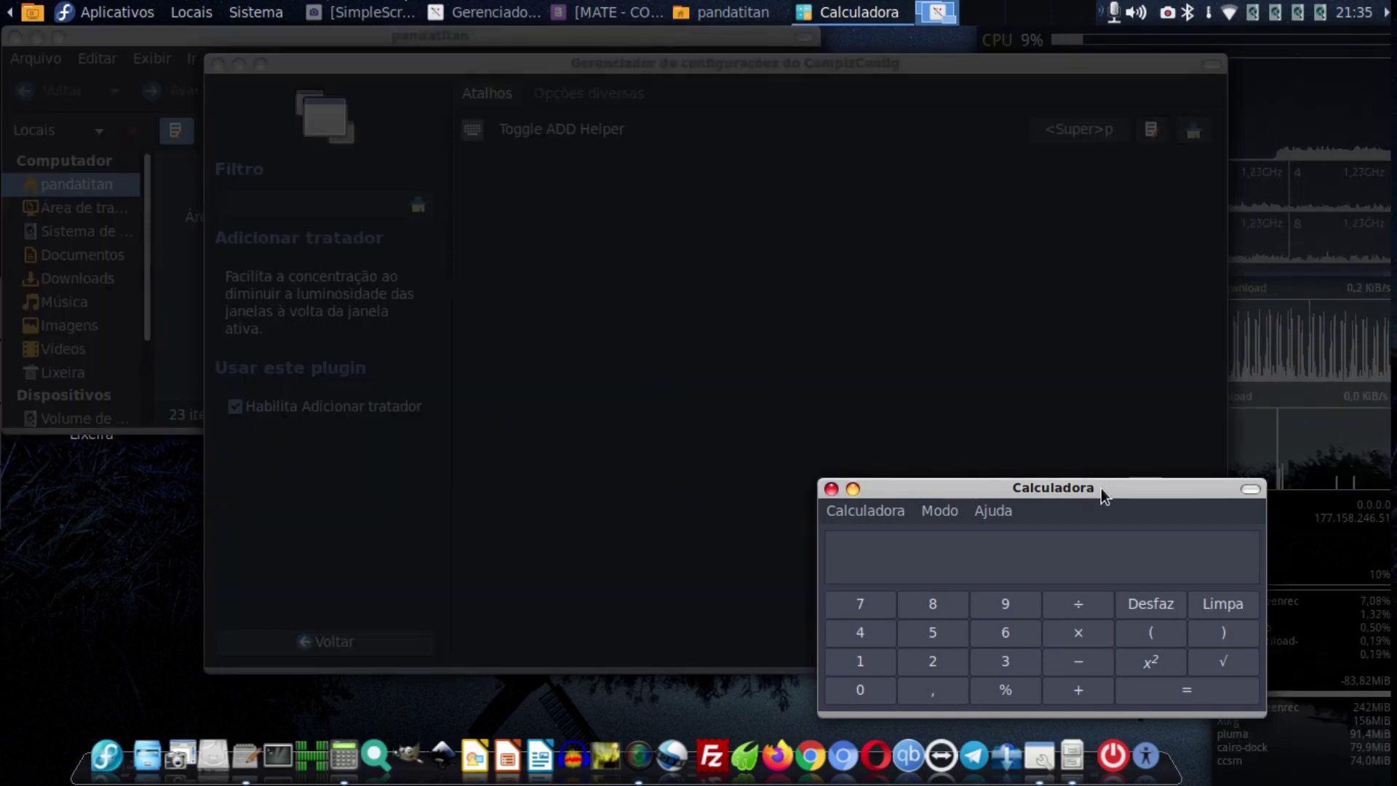
{"action": "left_click", "coordinate": [669, 208]}
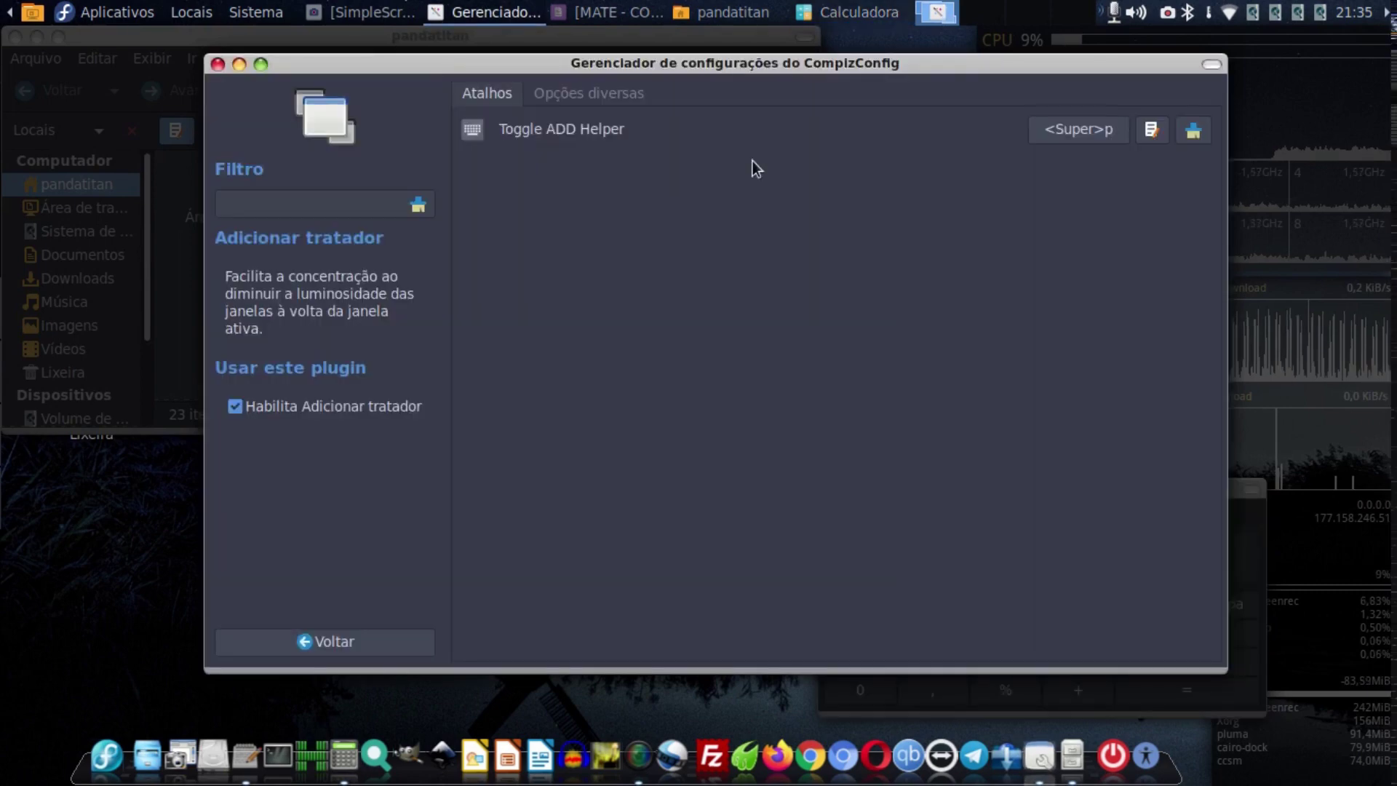
{"action": "left_click_drag", "start_coordinate": [147, 40], "coordinate": [320, 129]}
{"action": "left_click", "coordinate": [535, 76]}
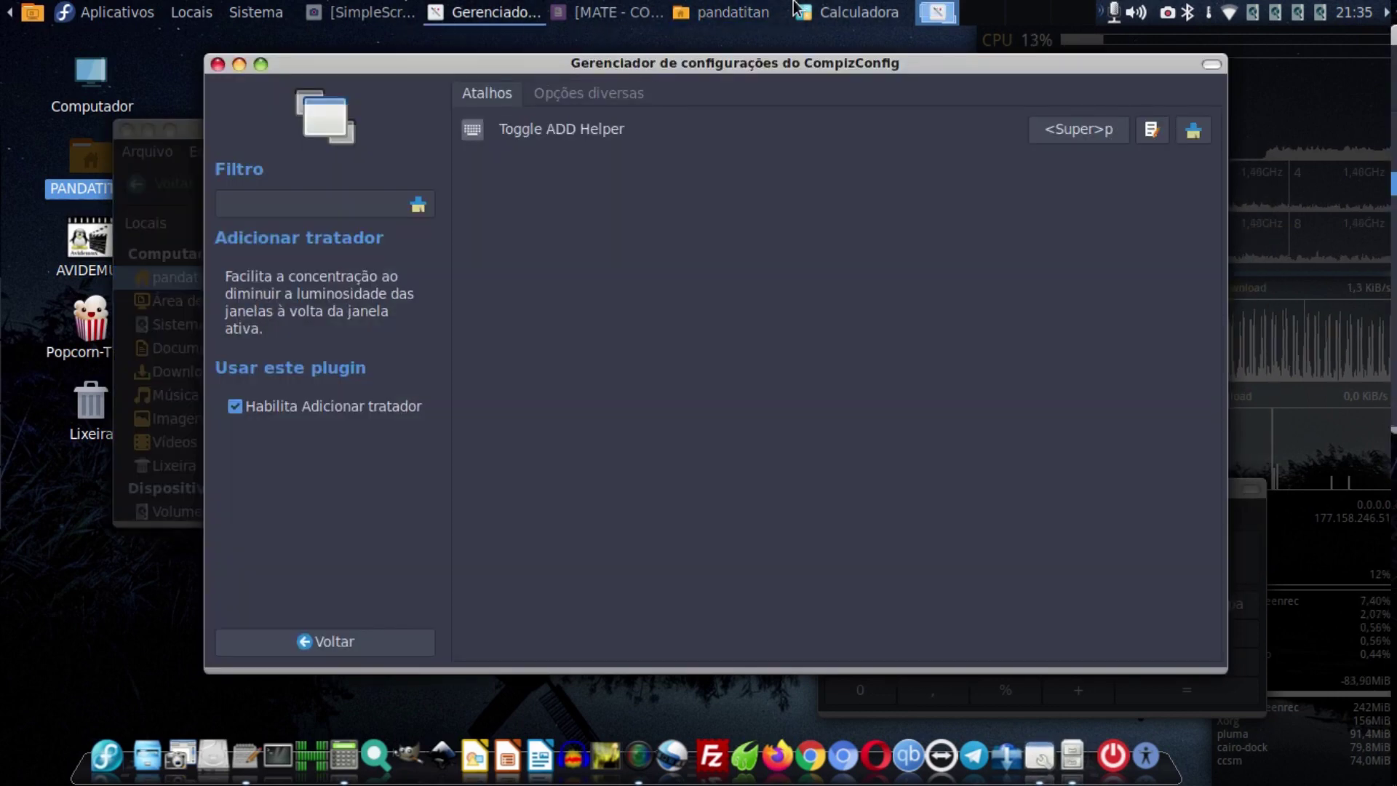
Bring the calculator back to the front, move it over the CompizConfig window, and toggle off the dimming.
{"action": "left_click", "coordinate": [847, 11]}
{"action": "left_click", "coordinate": [944, 342]}
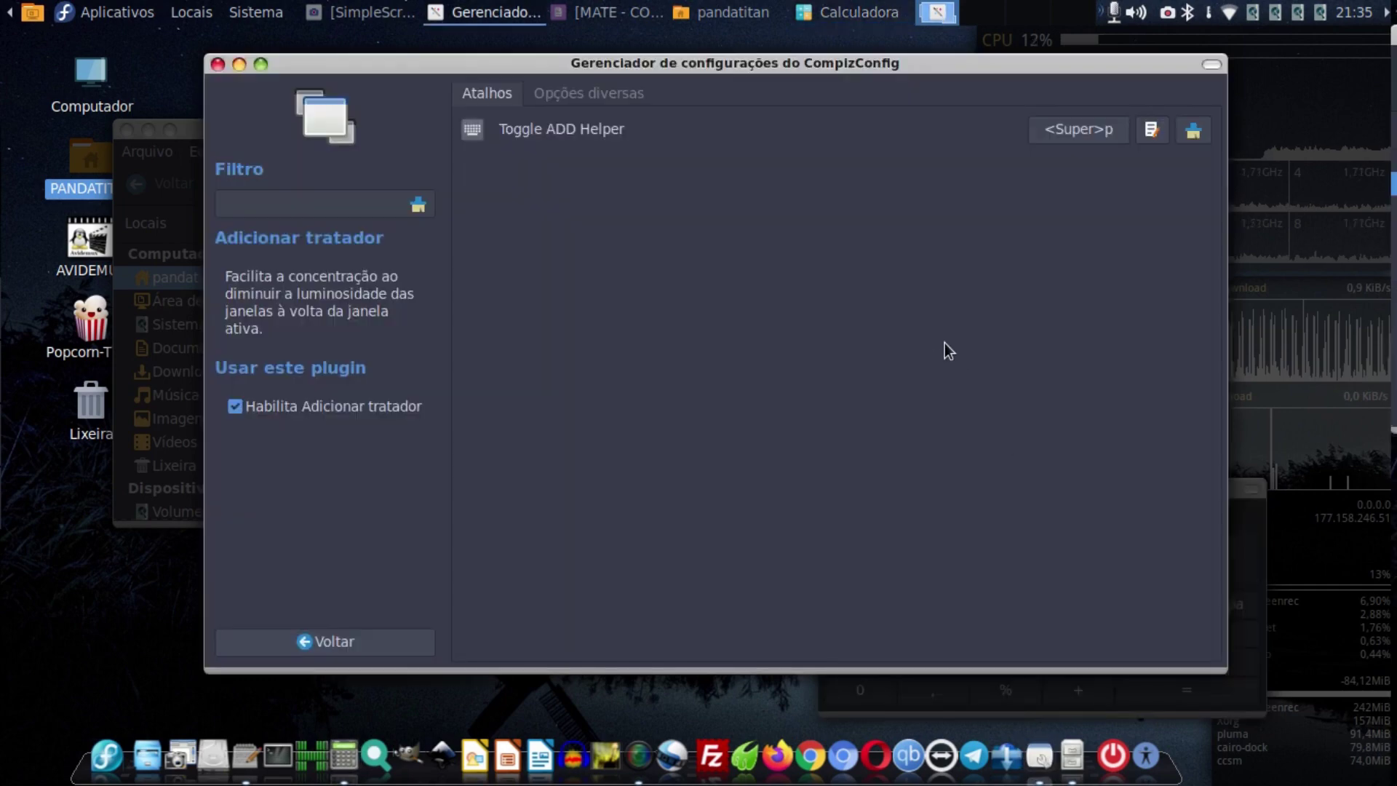
{"action": "left_click", "coordinate": [844, 21]}
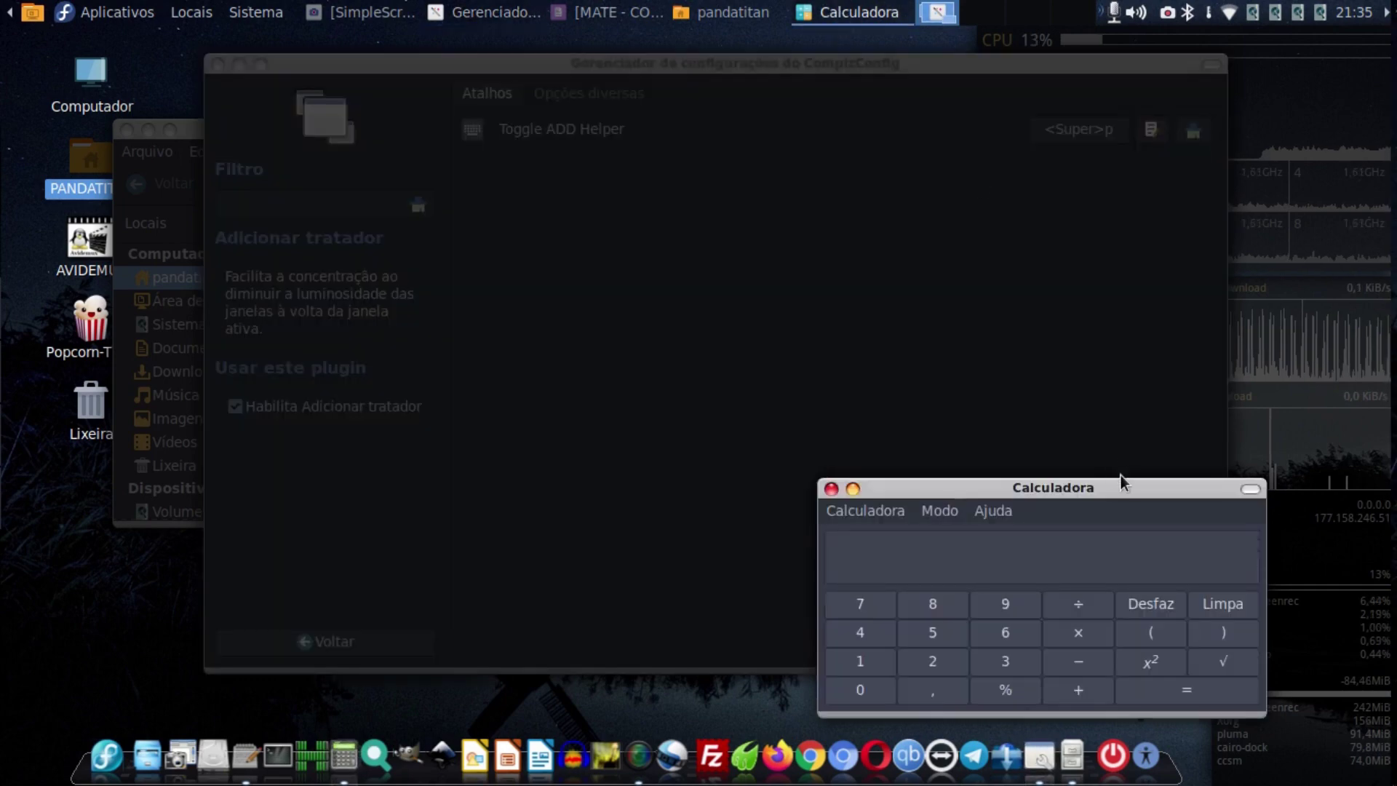
{"action": "left_click_drag", "start_coordinate": [1132, 493], "coordinate": [1019, 399]}
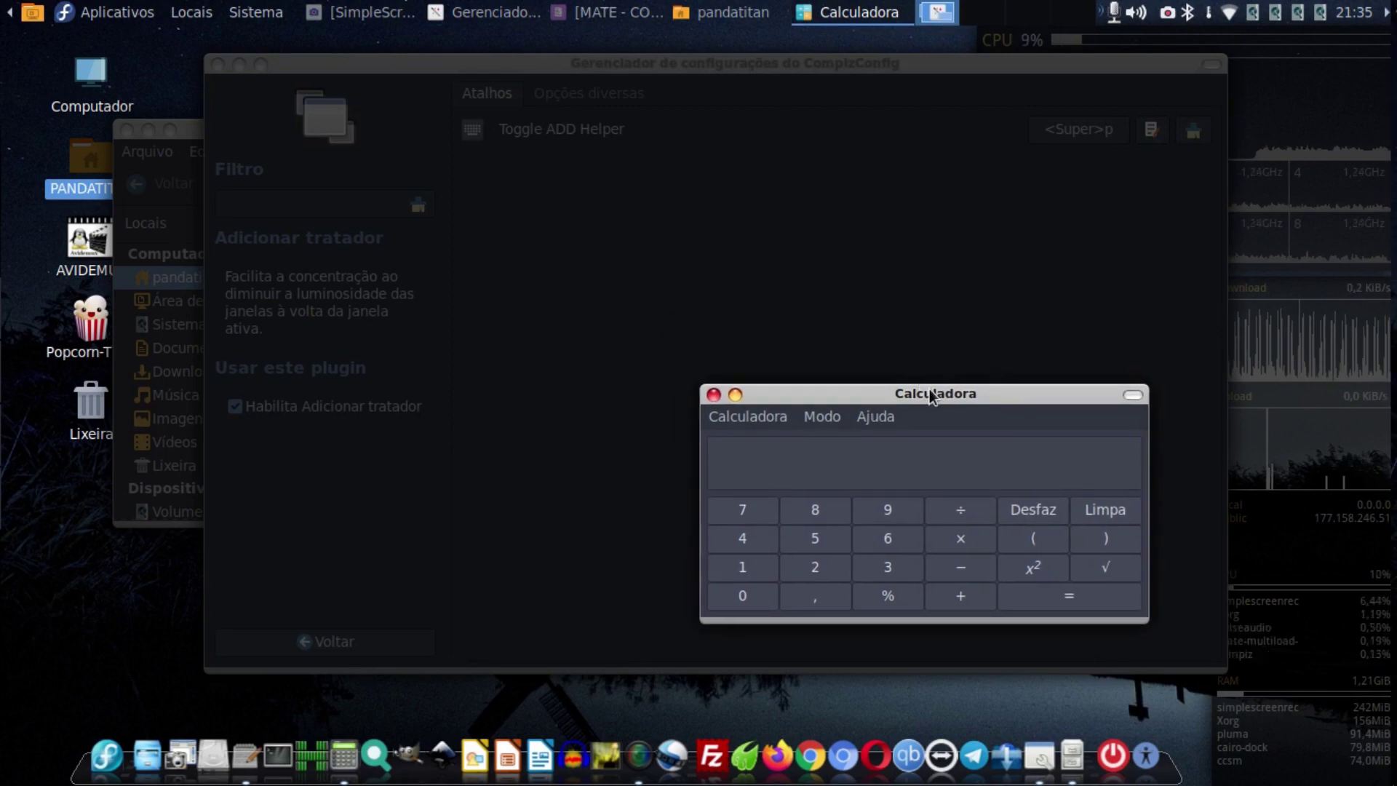
{"action": "left_click_drag", "start_coordinate": [930, 392], "coordinate": [996, 333]}
{"action": "key", "text": "super+p"}
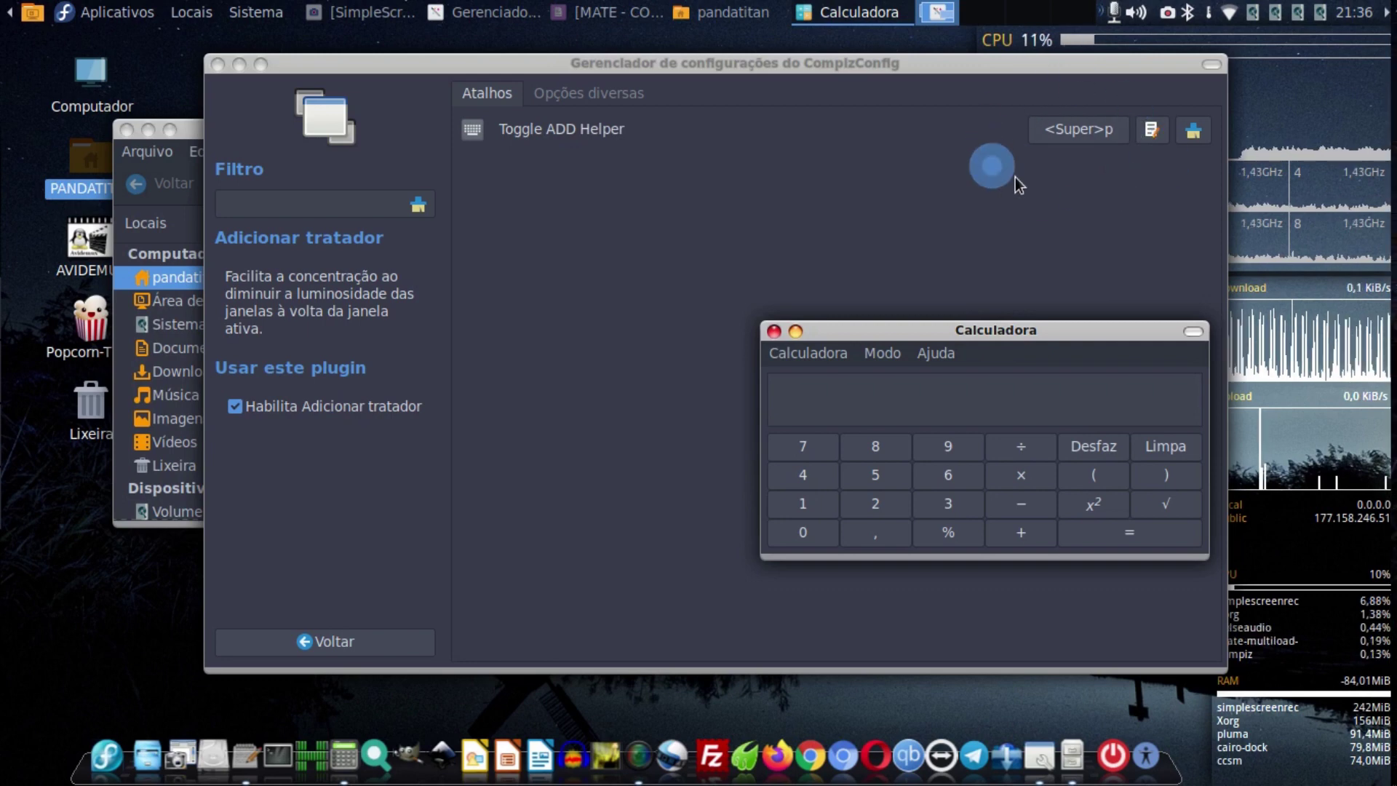
Set the Toggle ADD Helper shortcut to <Control><Alt>p.
{"action": "left_click", "coordinate": [1084, 134]}
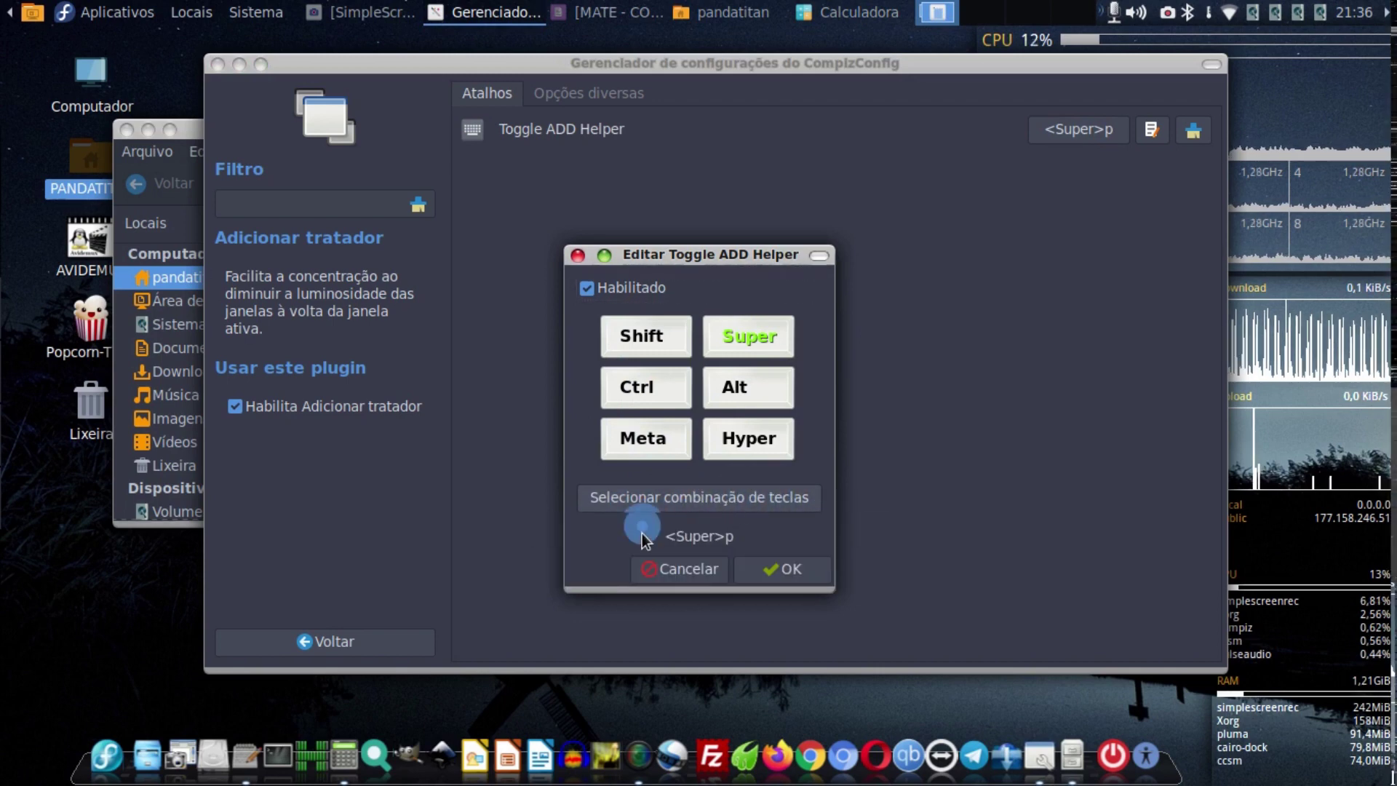
{"action": "left_click", "coordinate": [753, 372]}
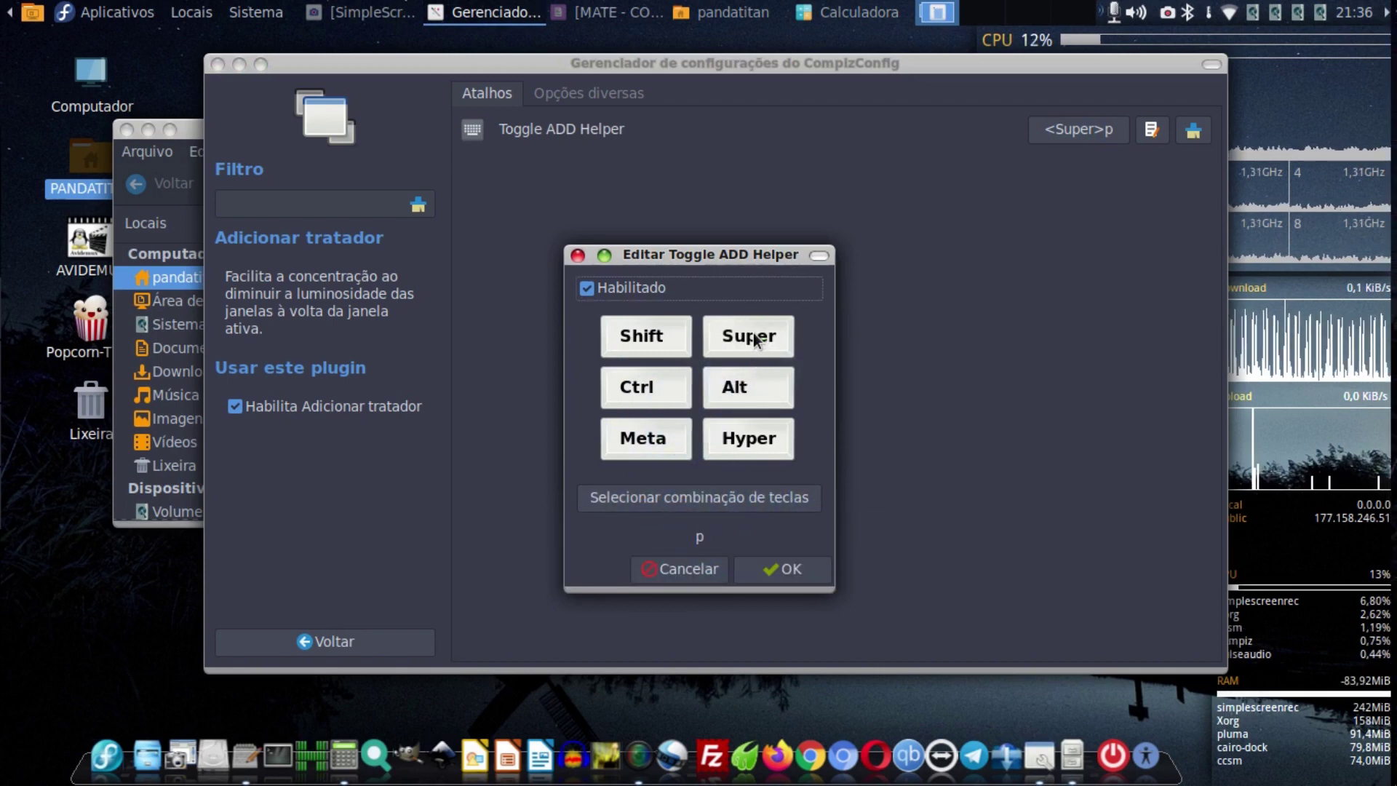
{"action": "left_click", "coordinate": [752, 398]}
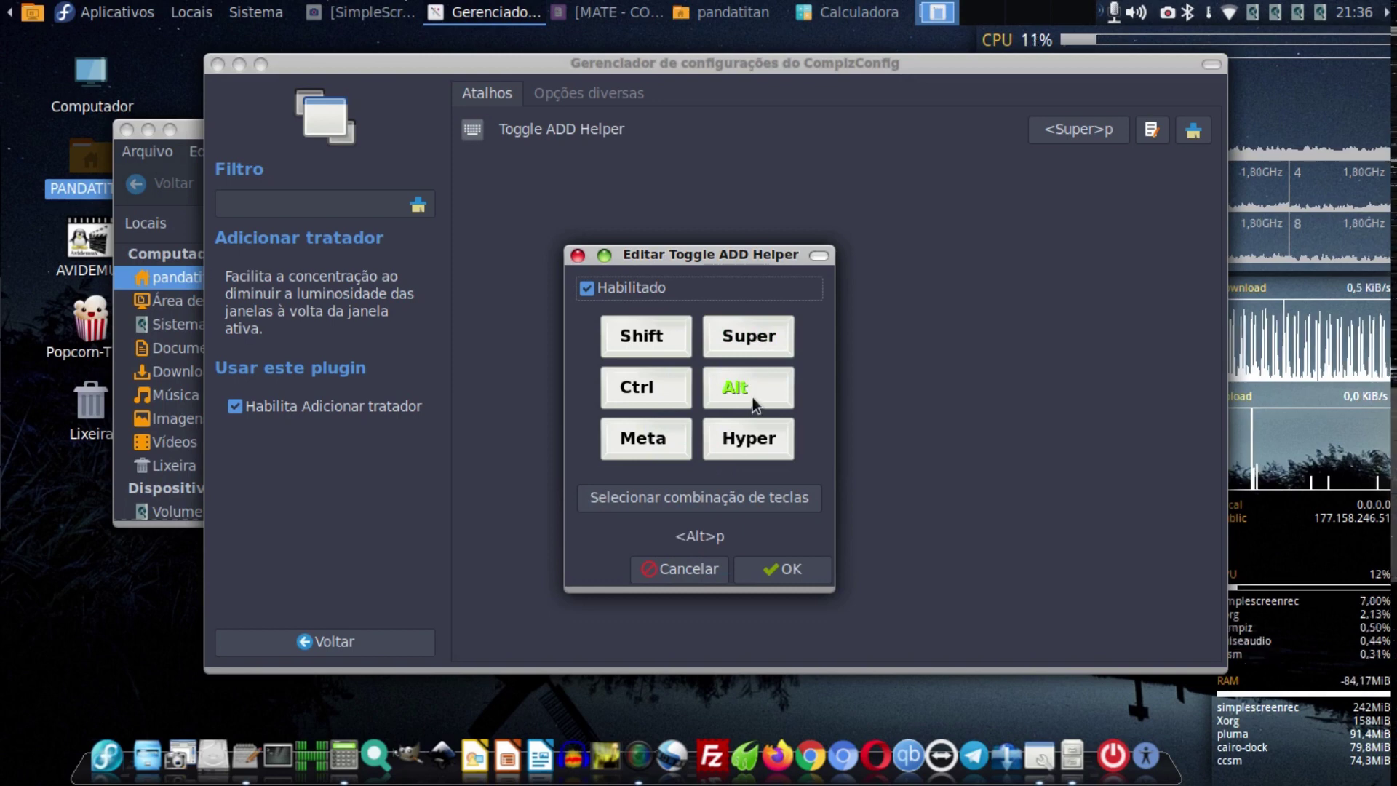
{"action": "left_click", "coordinate": [657, 390]}
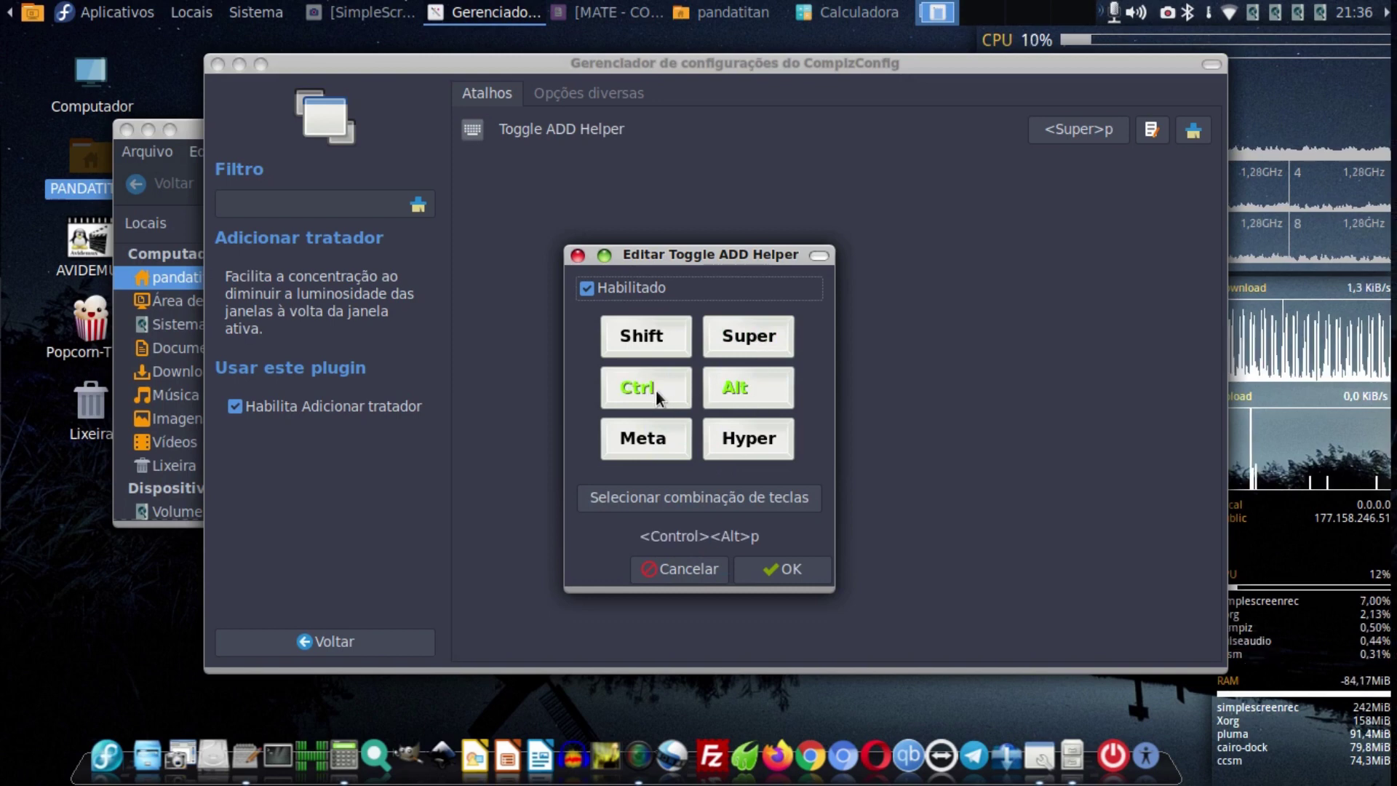
{"action": "left_click", "coordinate": [702, 497]}
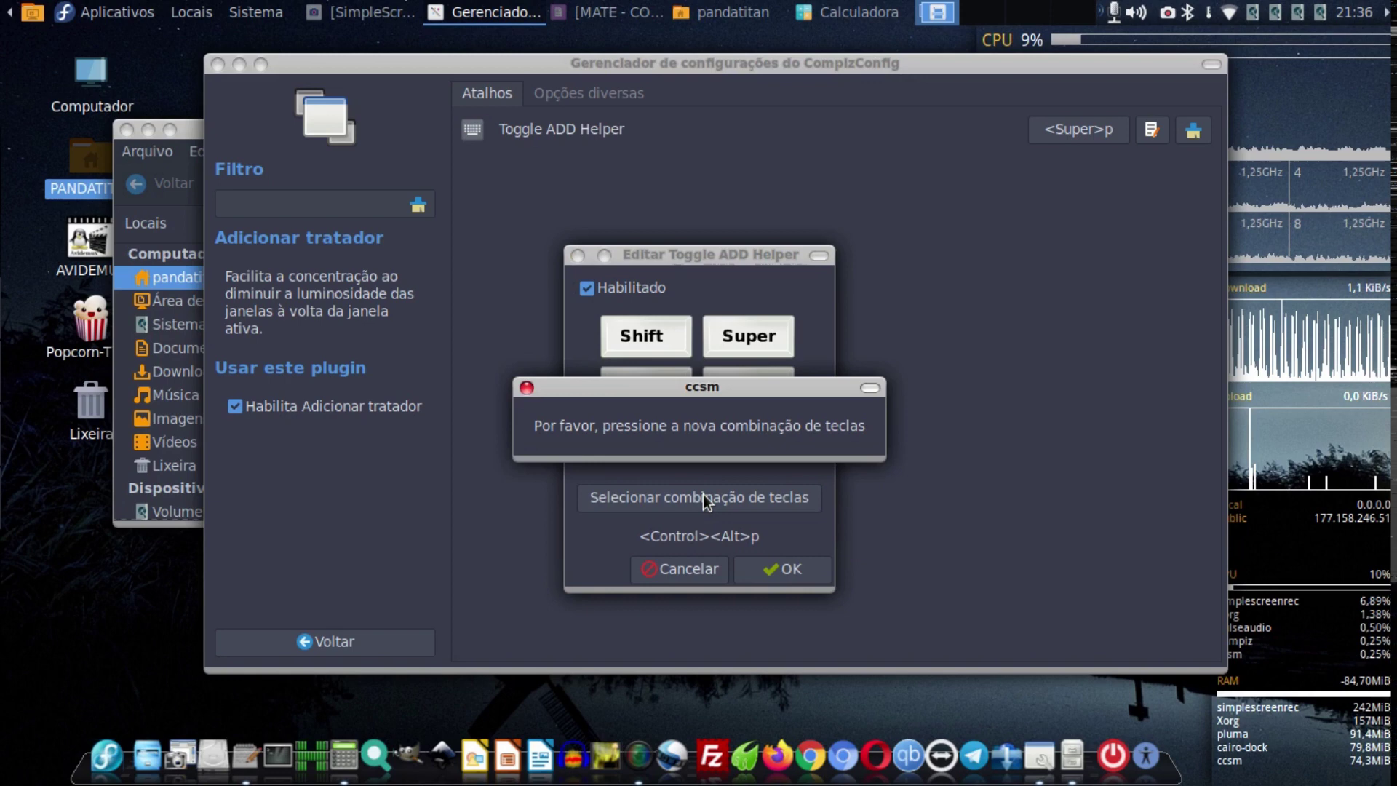
{"action": "key", "text": "super+p"}
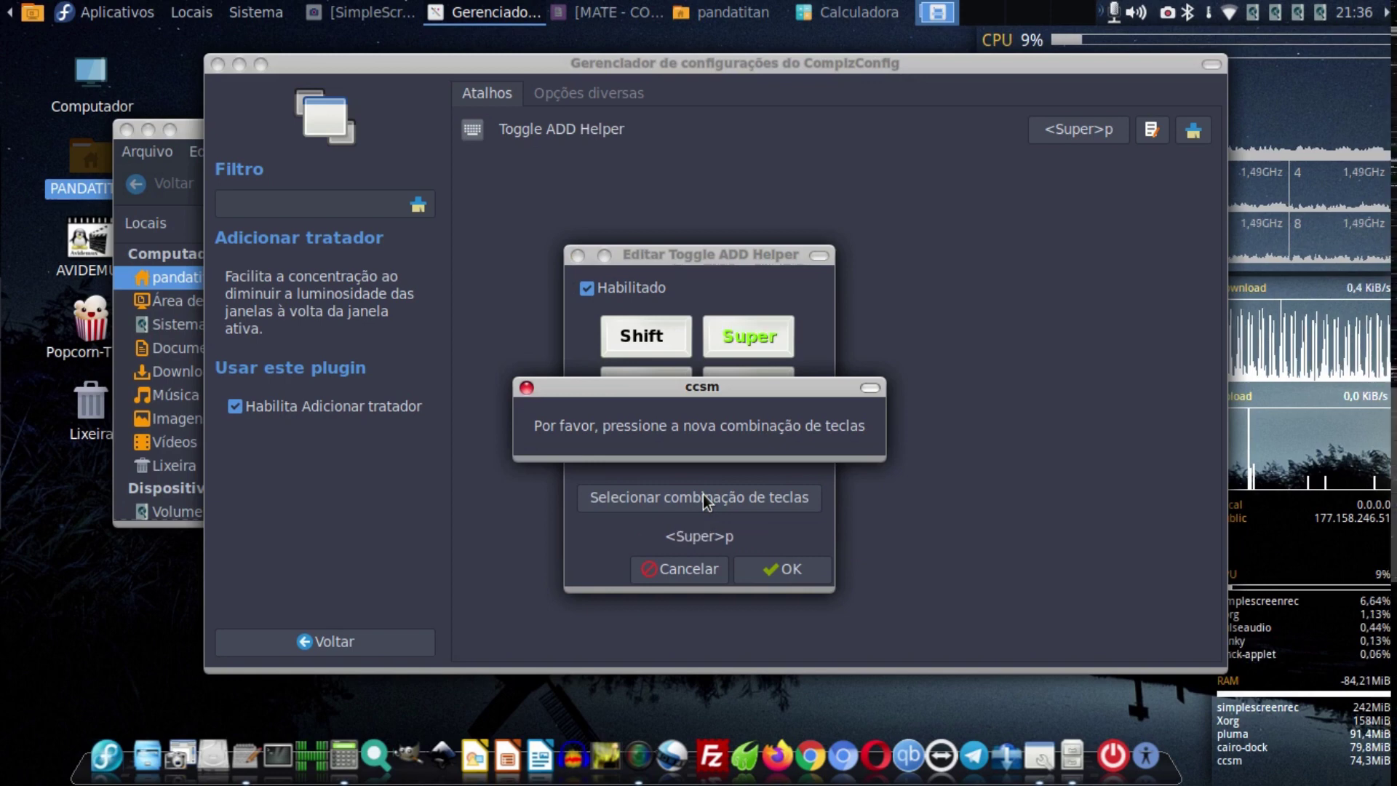
{"action": "key", "text": "ctrl+alt+p"}
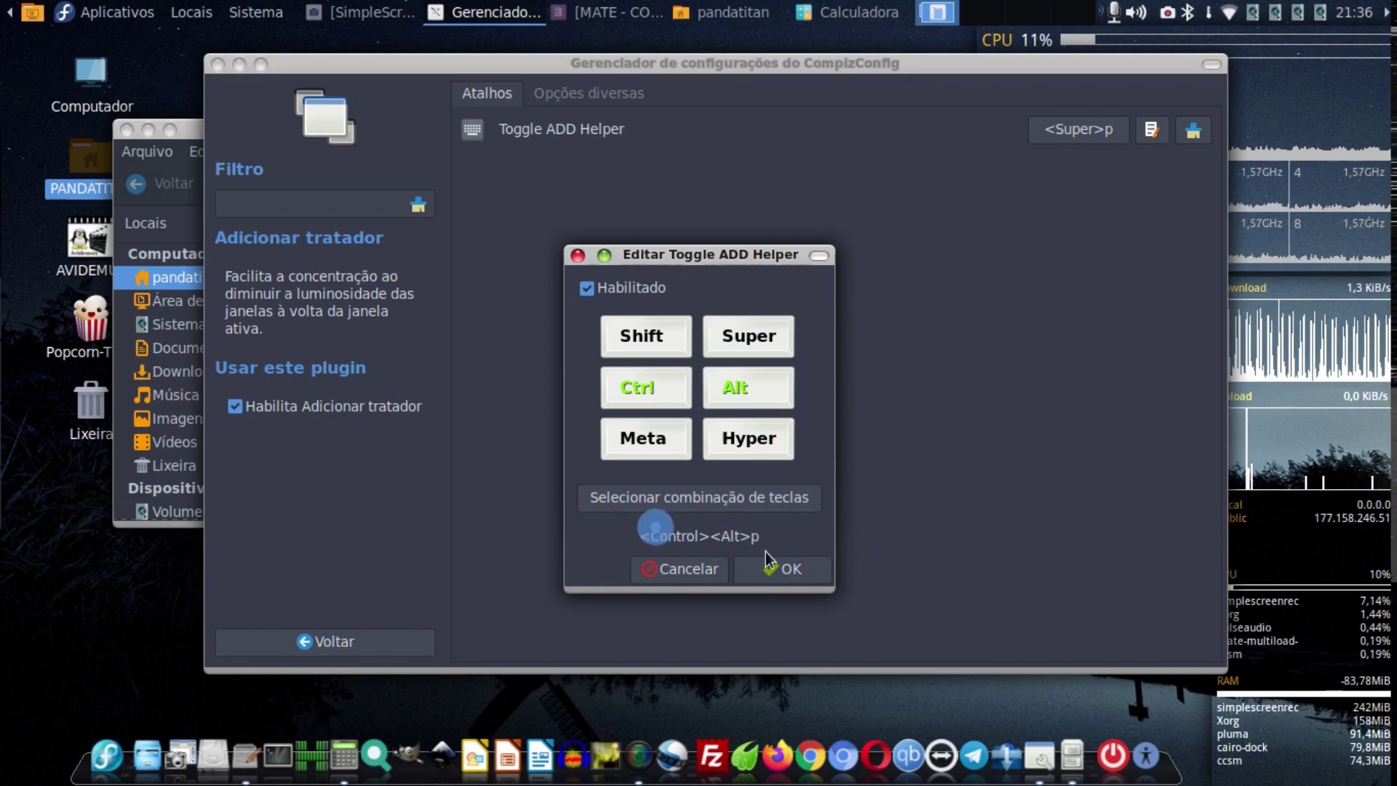
{"action": "left_click", "coordinate": [783, 572]}
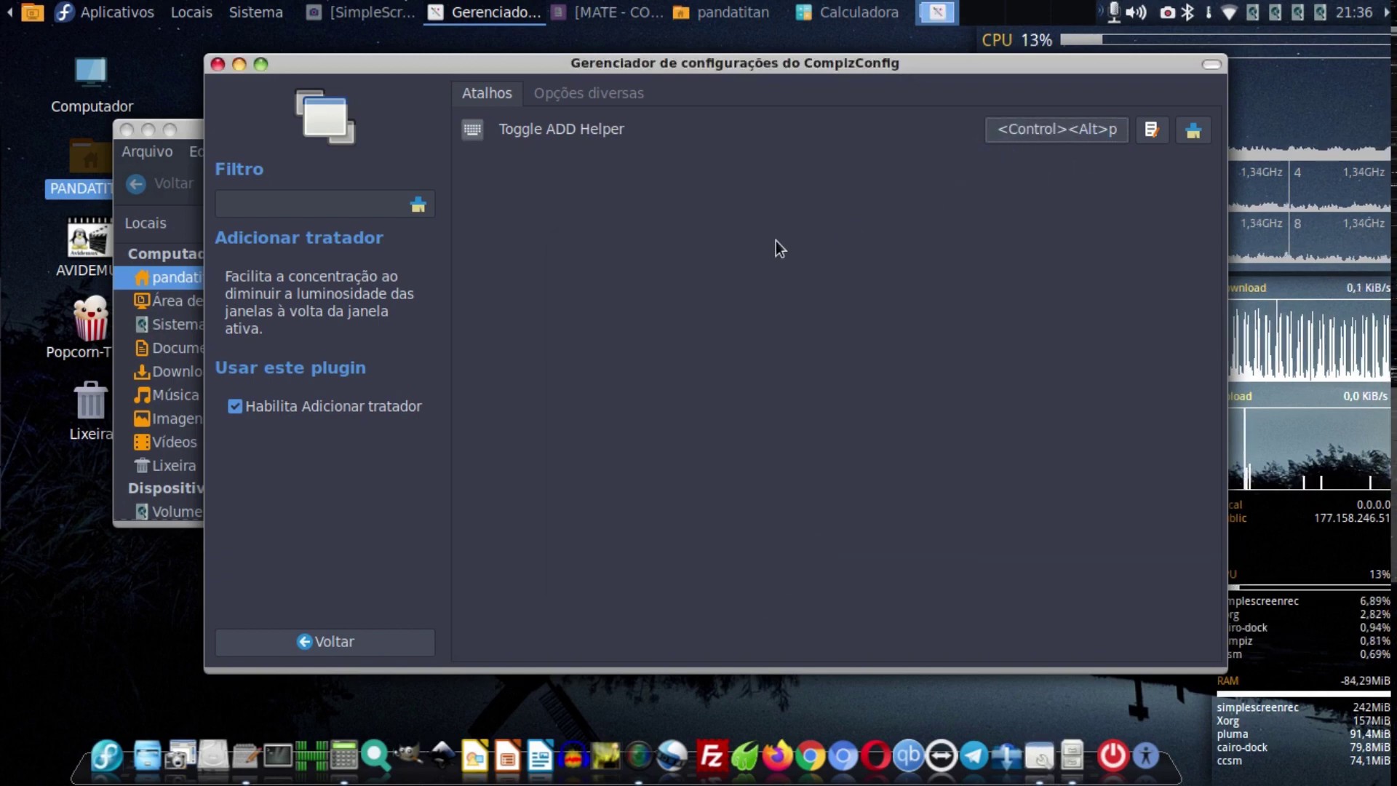
Test the new dimming shortcut by switching between the home folder and CompizConfig windows, and toggle the dimming off.
{"action": "key", "text": "ctrl+alt+p"}
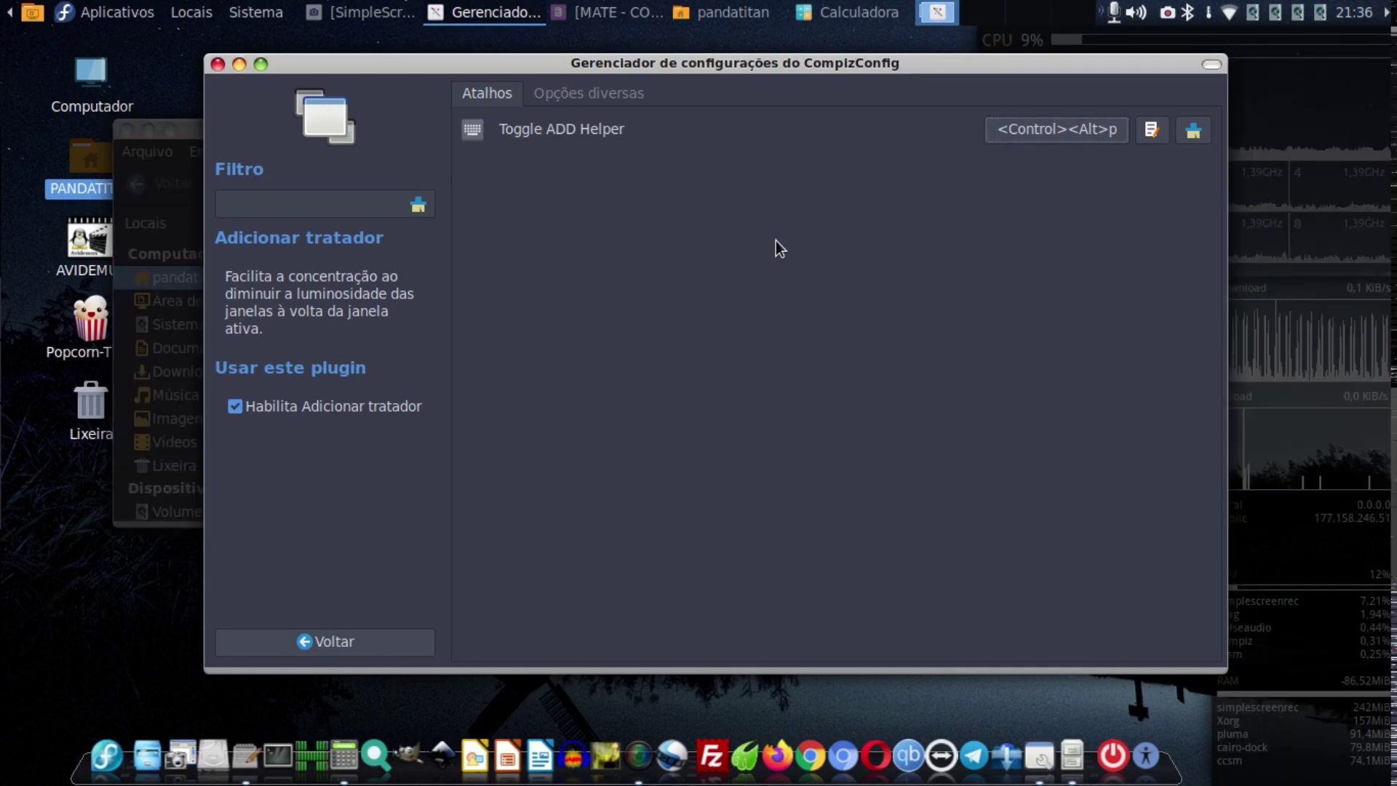
{"action": "left_click", "coordinate": [168, 129]}
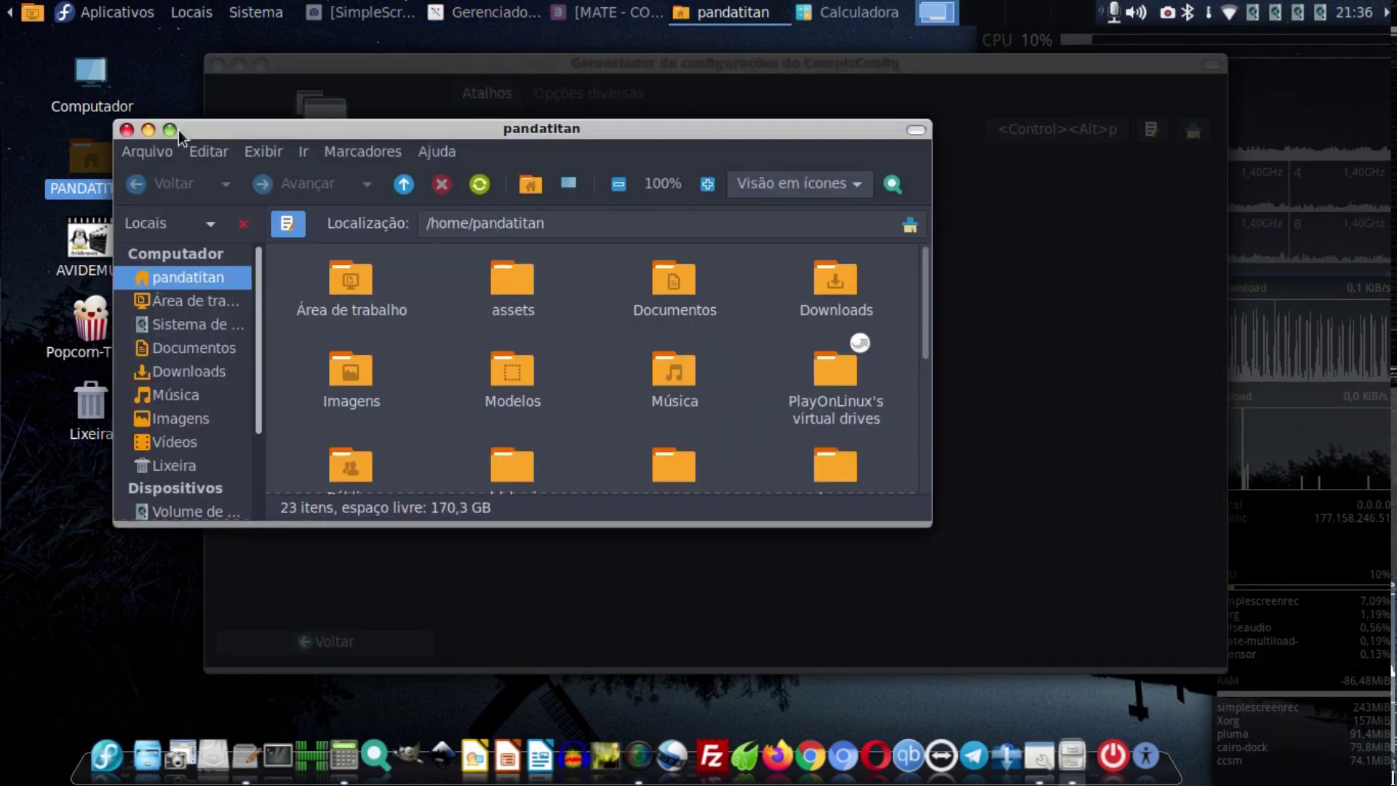
{"action": "left_click_drag", "start_coordinate": [794, 135], "coordinate": [726, 136]}
{"action": "left_click", "coordinate": [953, 60]}
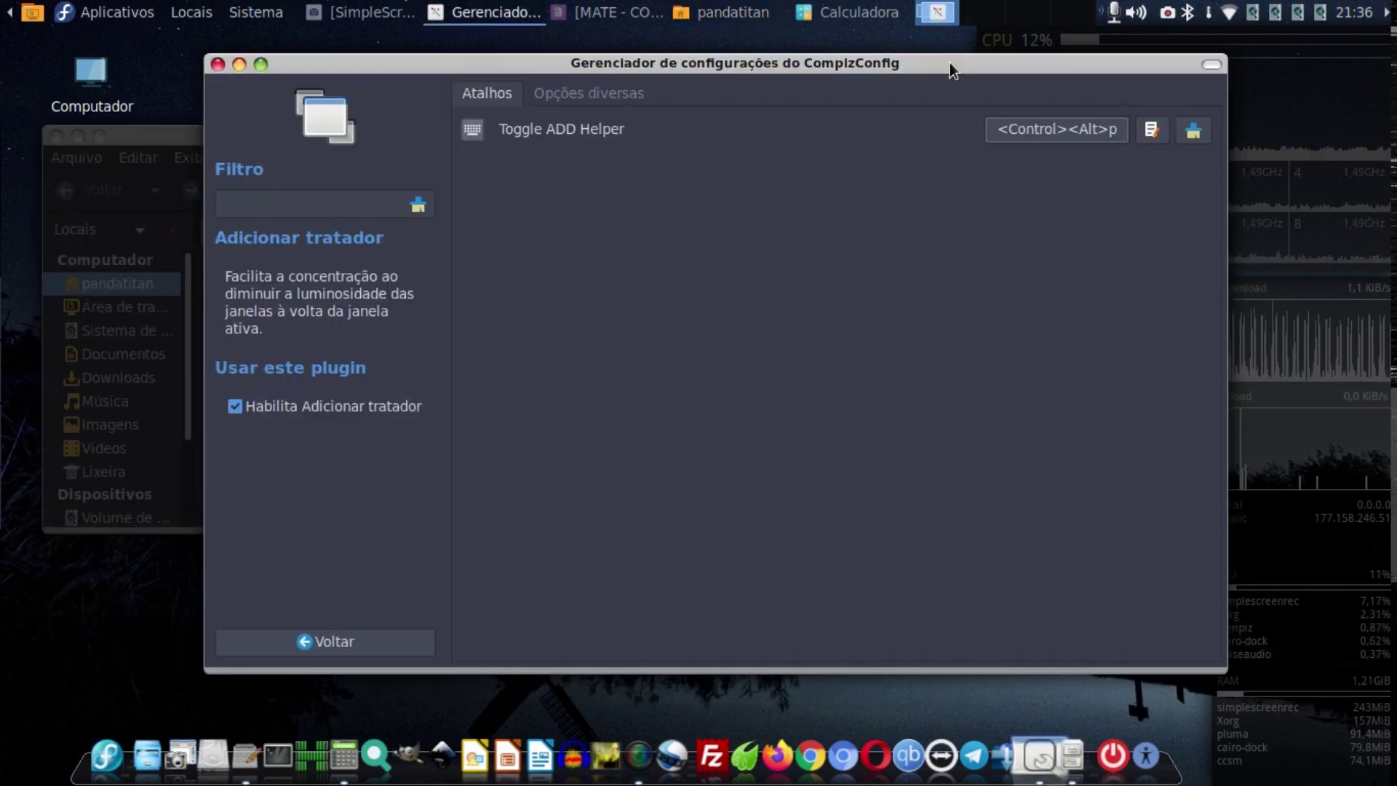
{"action": "left_click", "coordinate": [152, 136]}
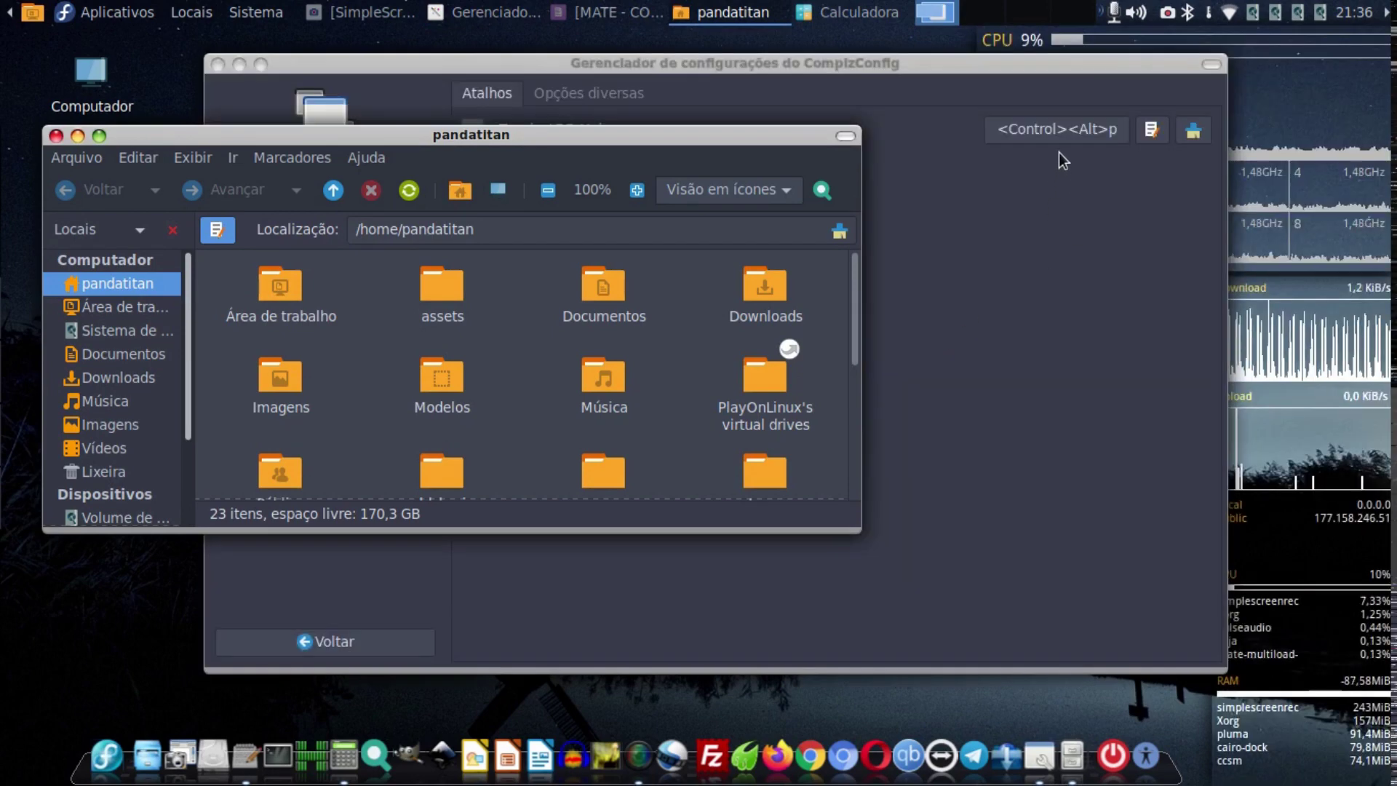
Set the Toggle ADD Helper shortcut back to <Super>p.
{"action": "left_click", "coordinate": [1059, 130]}
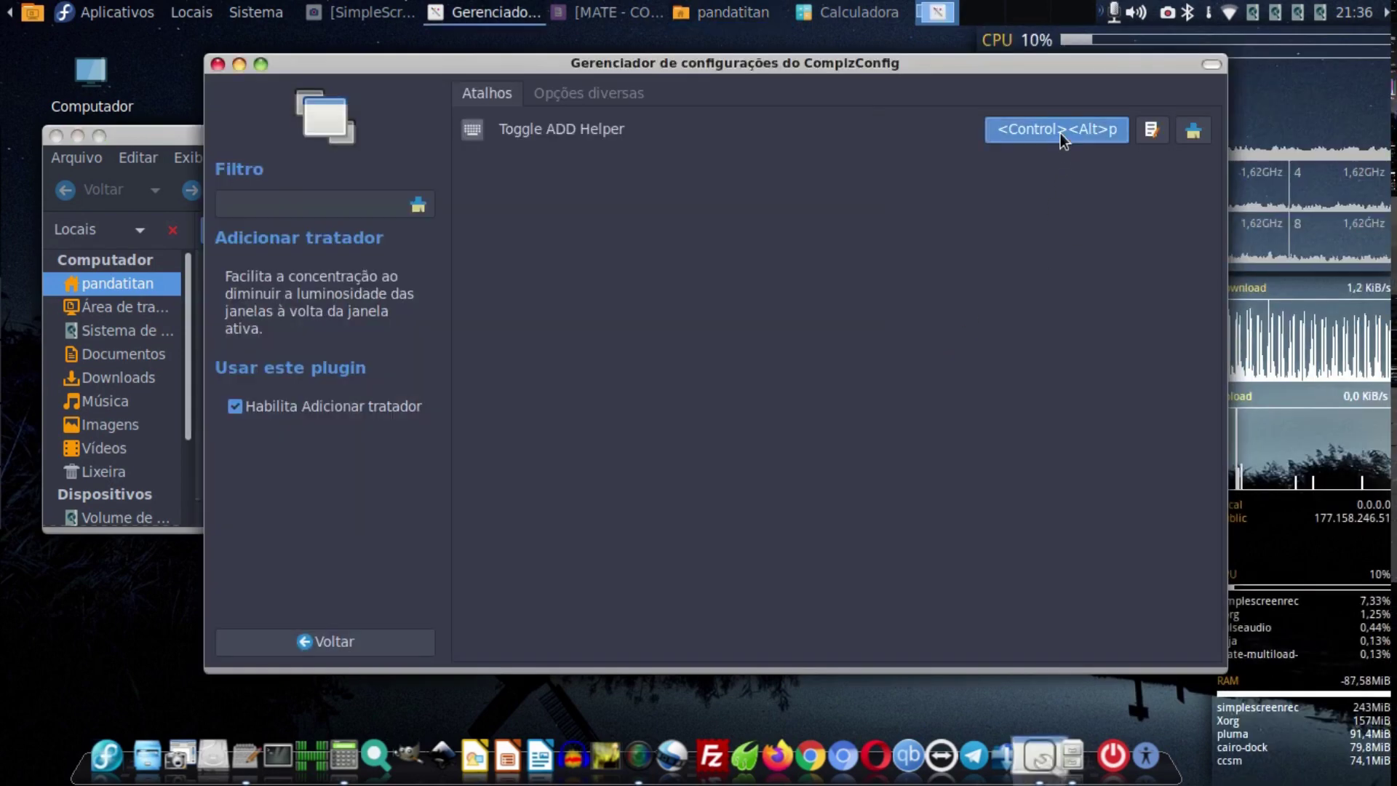
{"action": "left_click", "coordinate": [644, 387]}
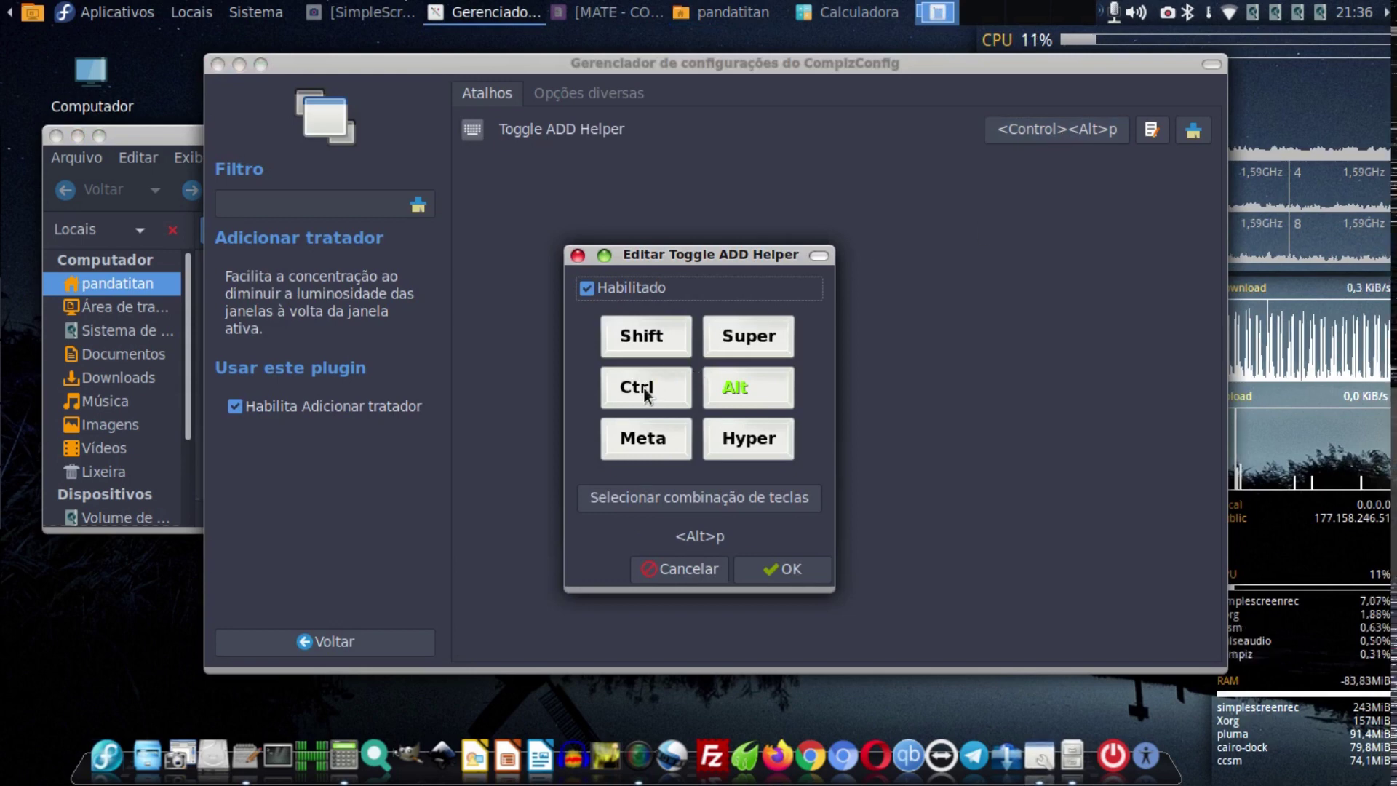
{"action": "left_click", "coordinate": [755, 386]}
{"action": "left_click", "coordinate": [769, 332]}
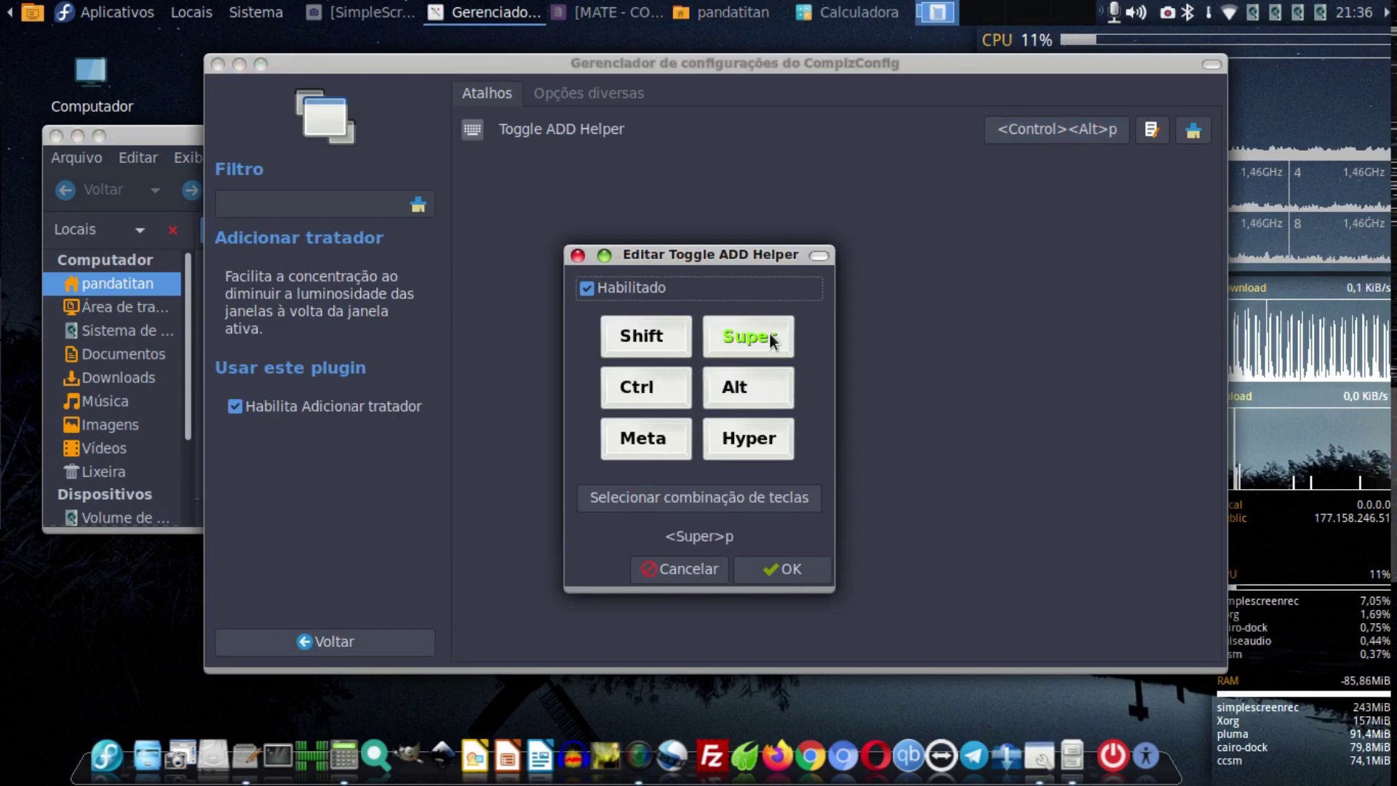
{"action": "left_click", "coordinate": [805, 561]}
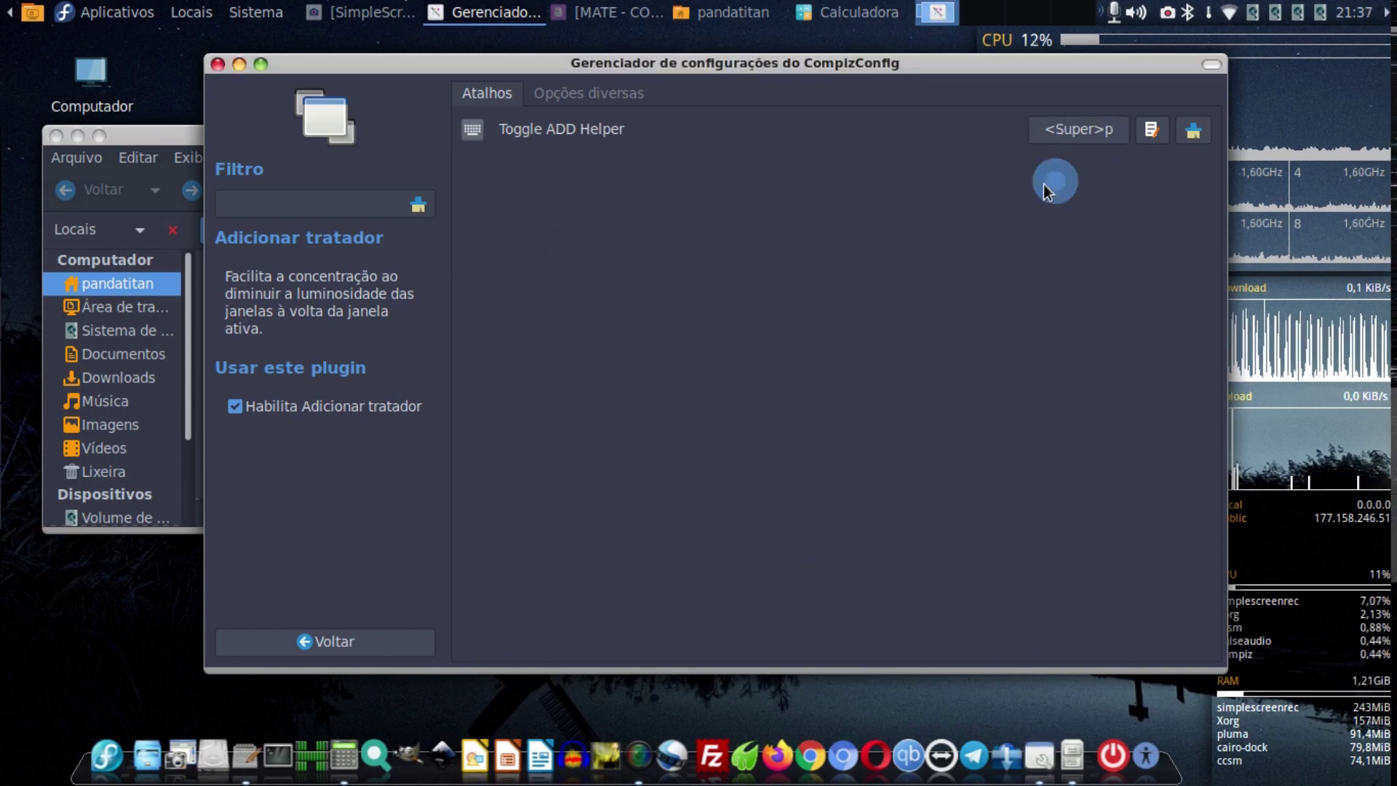
Check Adicionar tratador's Opções diversas and return to the plugin overview.
{"action": "left_click", "coordinate": [583, 87]}
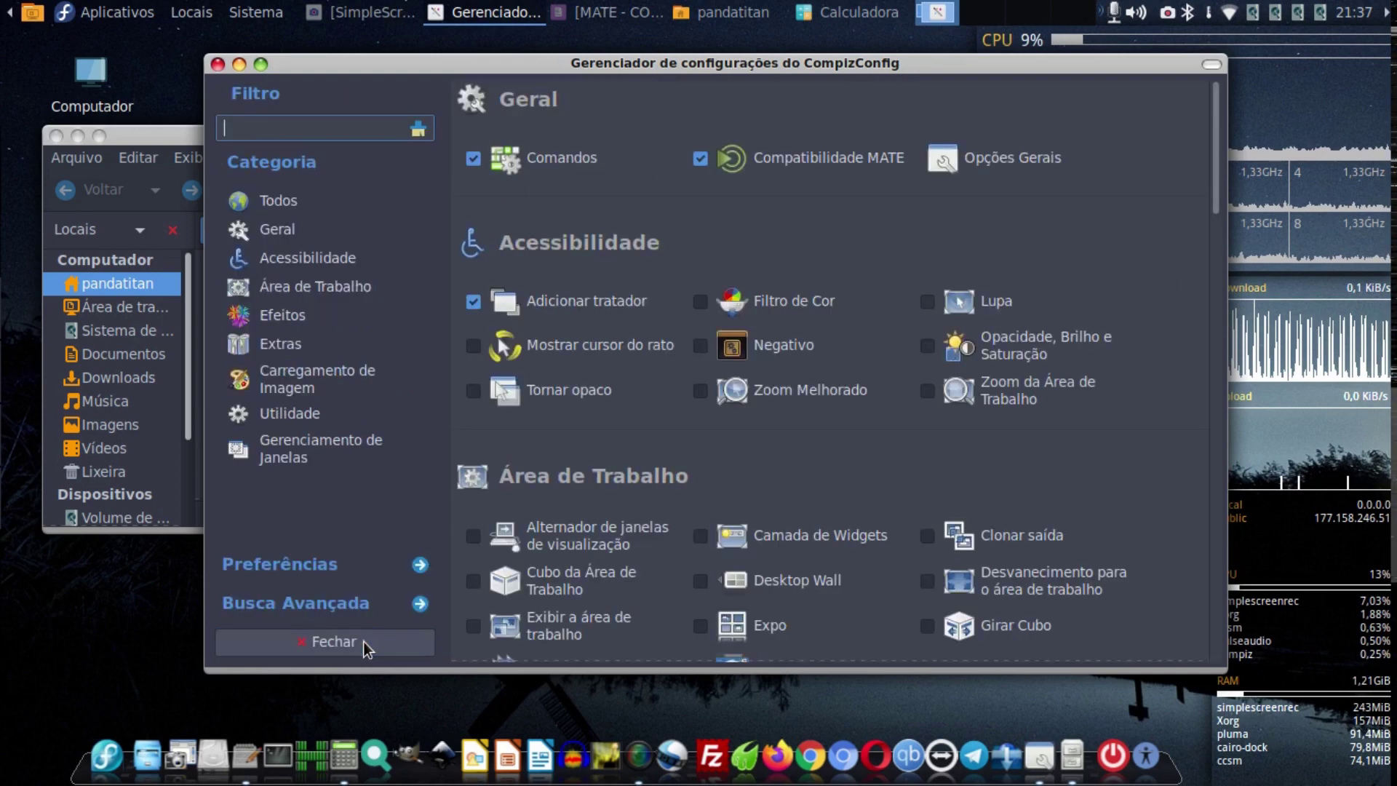
{"action": "left_click", "coordinate": [364, 641]}
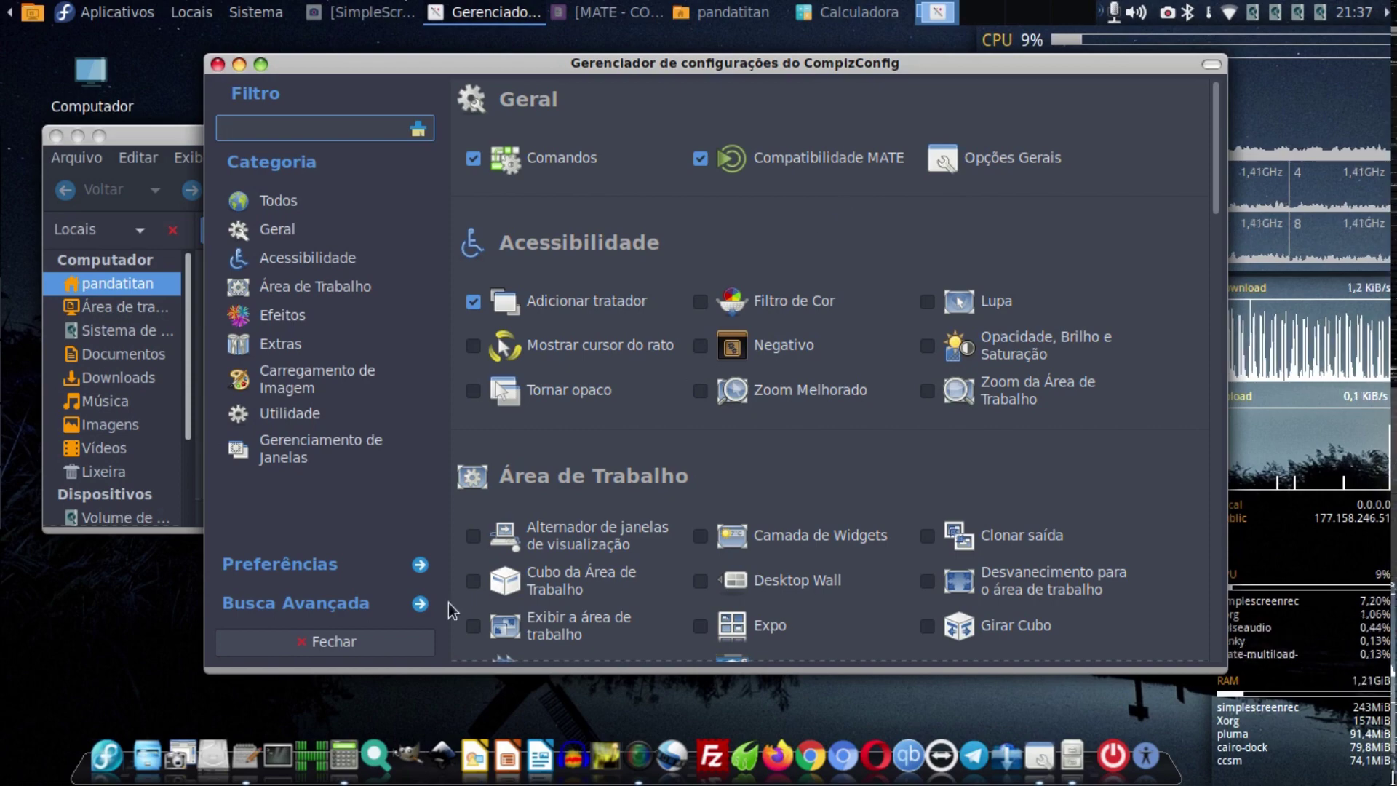
Highlight the FILTRO DE COR heading in the MATE - COMPIZ notes in Pluma, and enable the Filtro de Cor plugin in CompizConfig.
{"action": "left_click", "coordinate": [246, 754]}
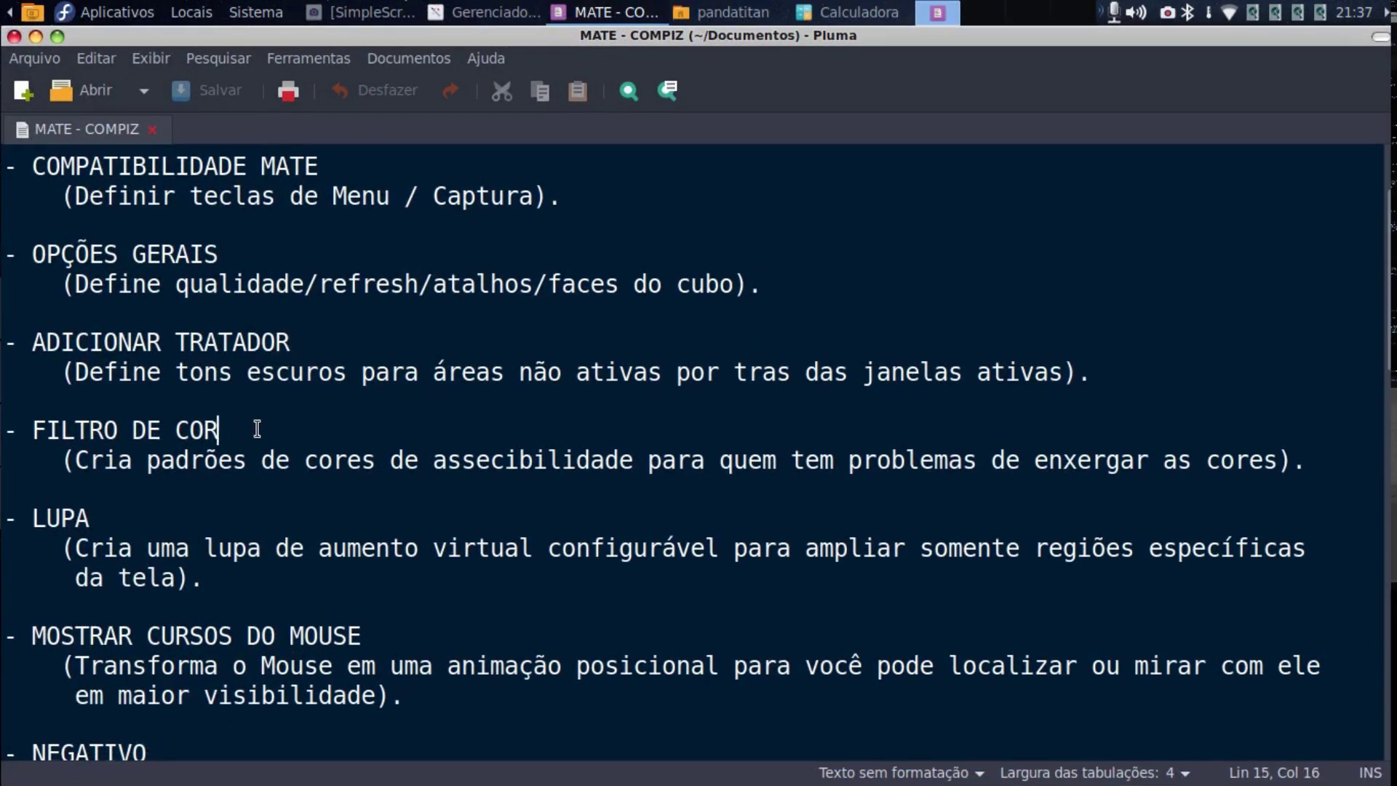
{"action": "left_click_drag", "start_coordinate": [256, 429], "coordinate": [19, 438]}
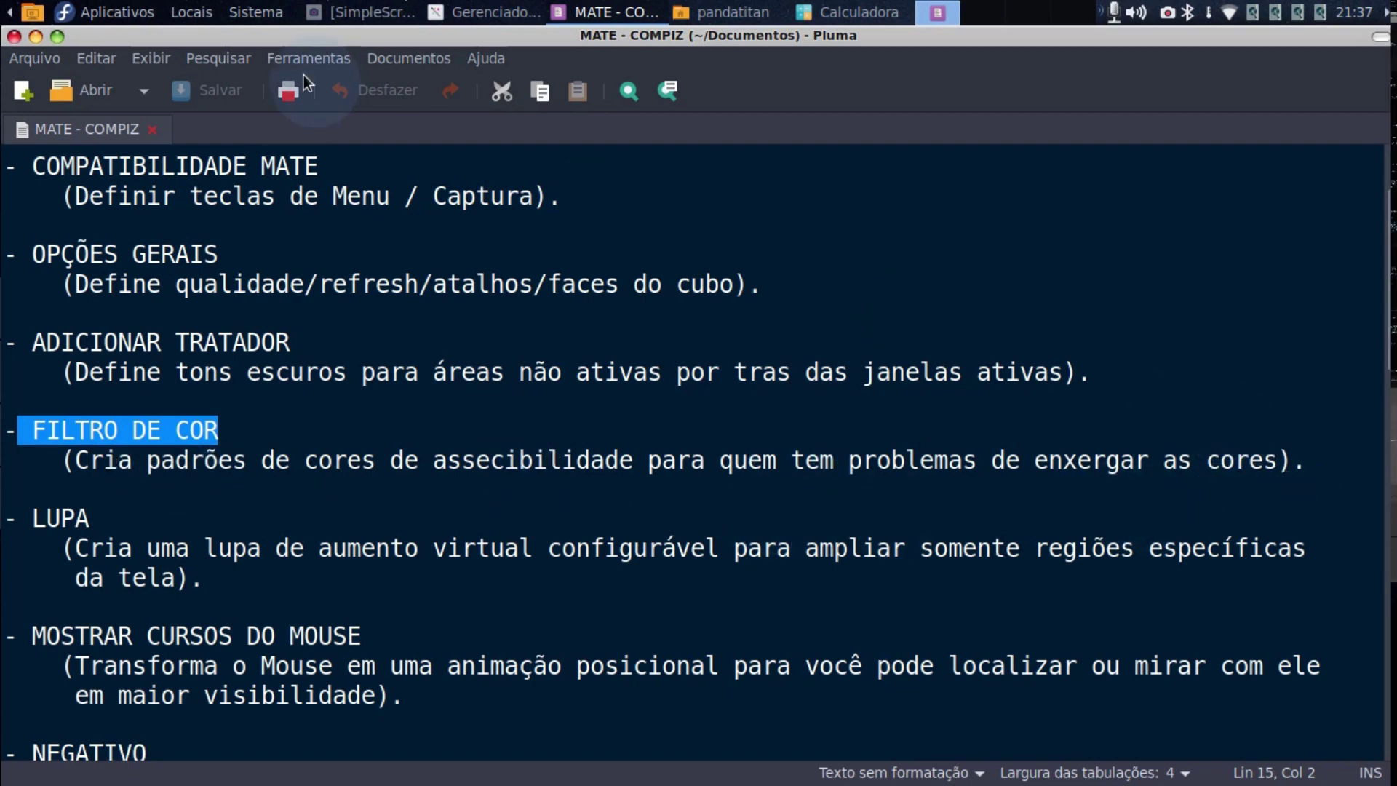
{"action": "left_click", "coordinate": [35, 37]}
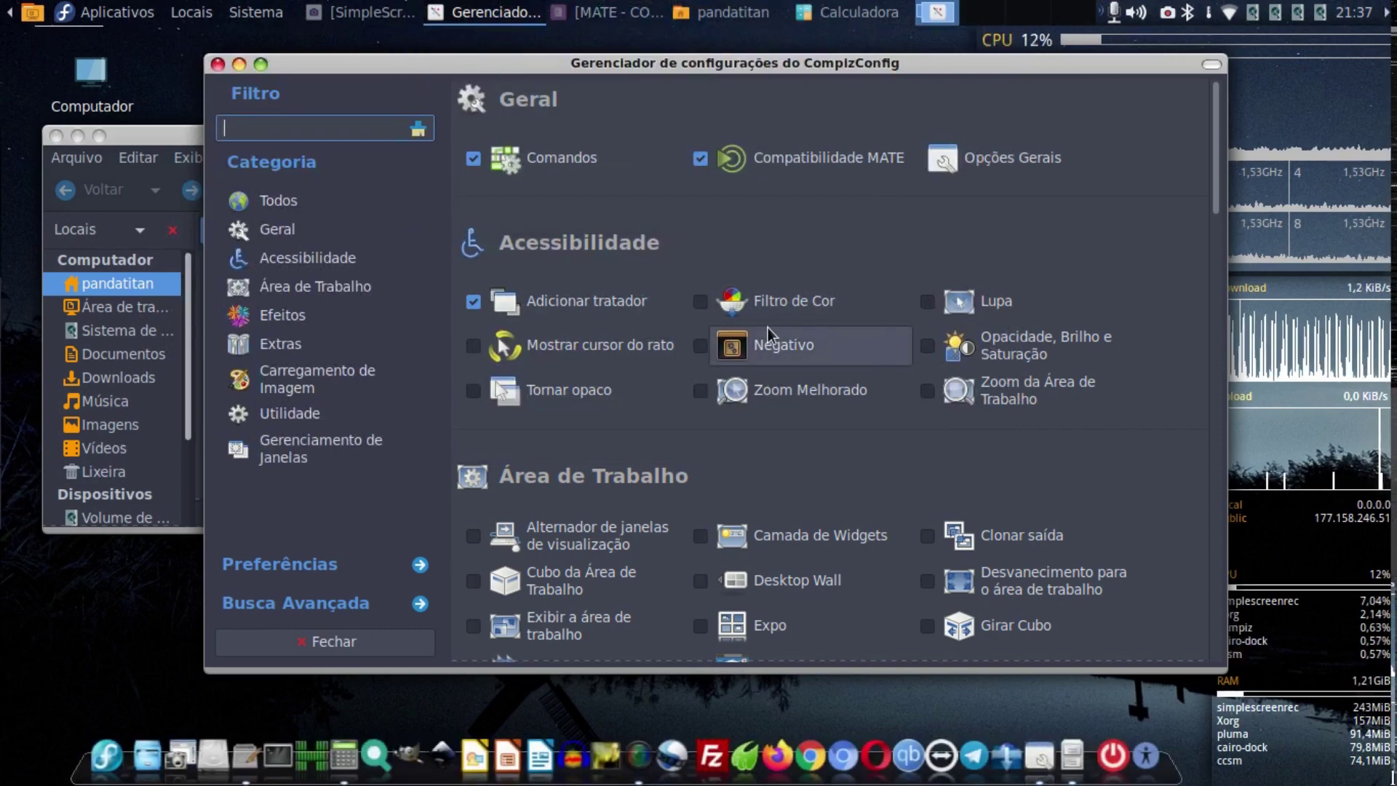
{"action": "left_click", "coordinate": [700, 304]}
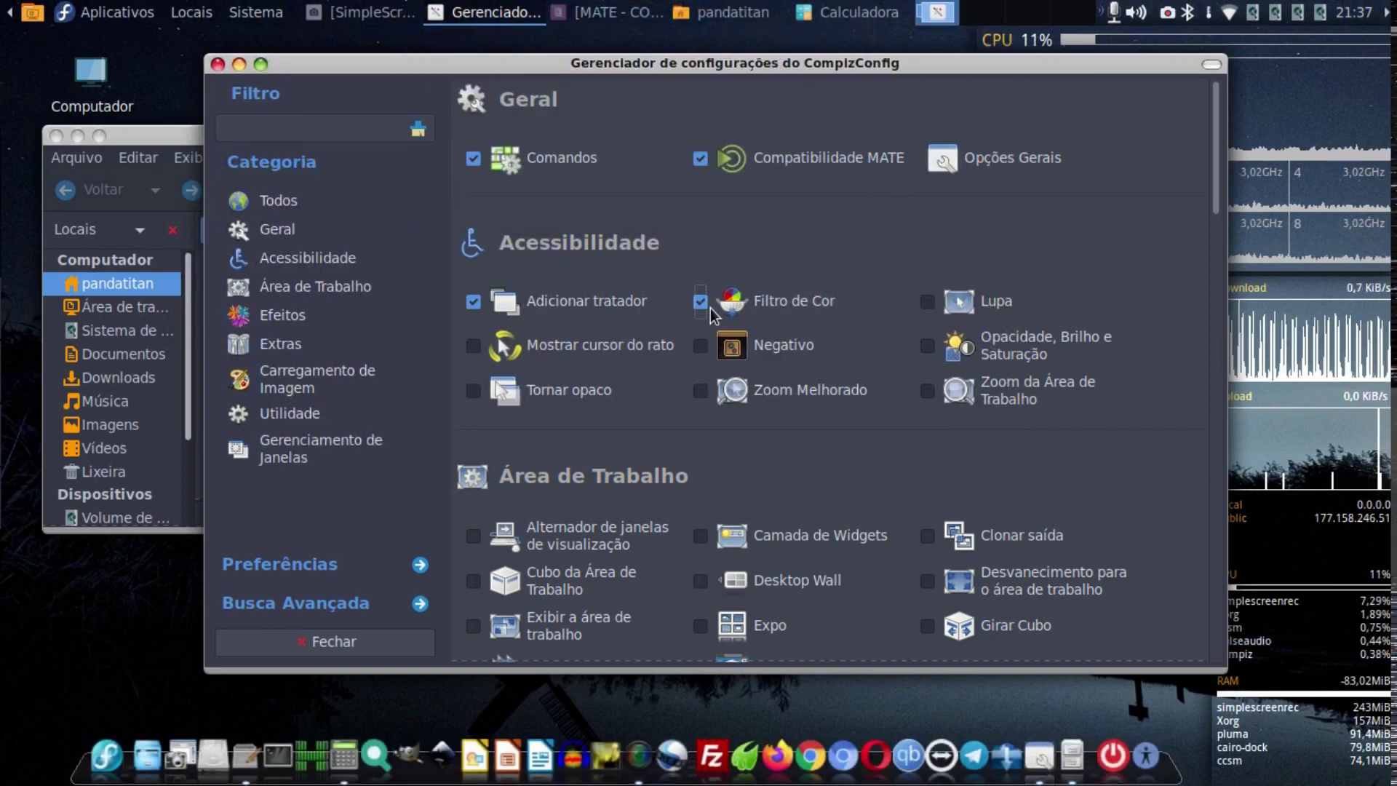
Open the Filtro de Cor settings and examine the filter files listed from blackandwhite to swap-hue.
{"action": "left_click", "coordinate": [820, 302]}
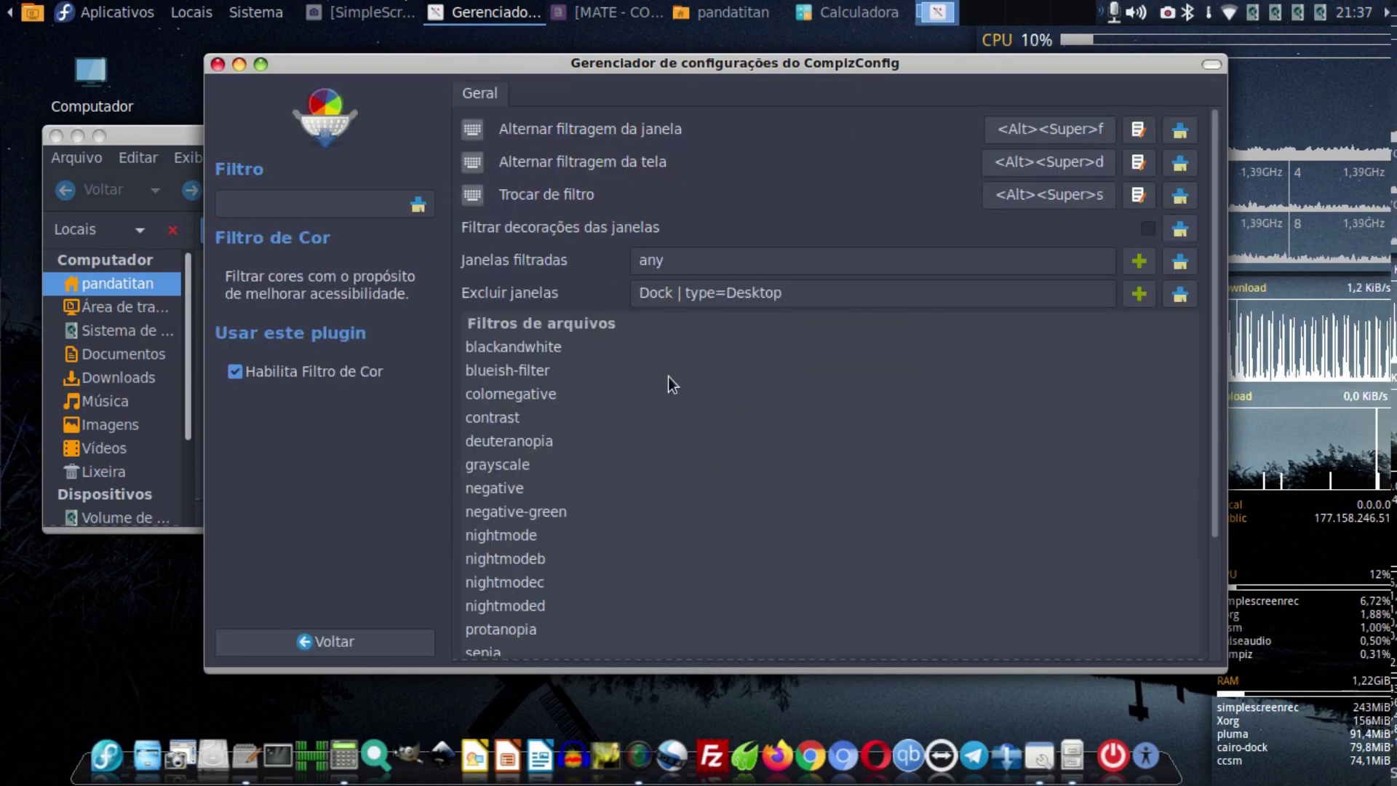
{"action": "left_click", "coordinate": [561, 353]}
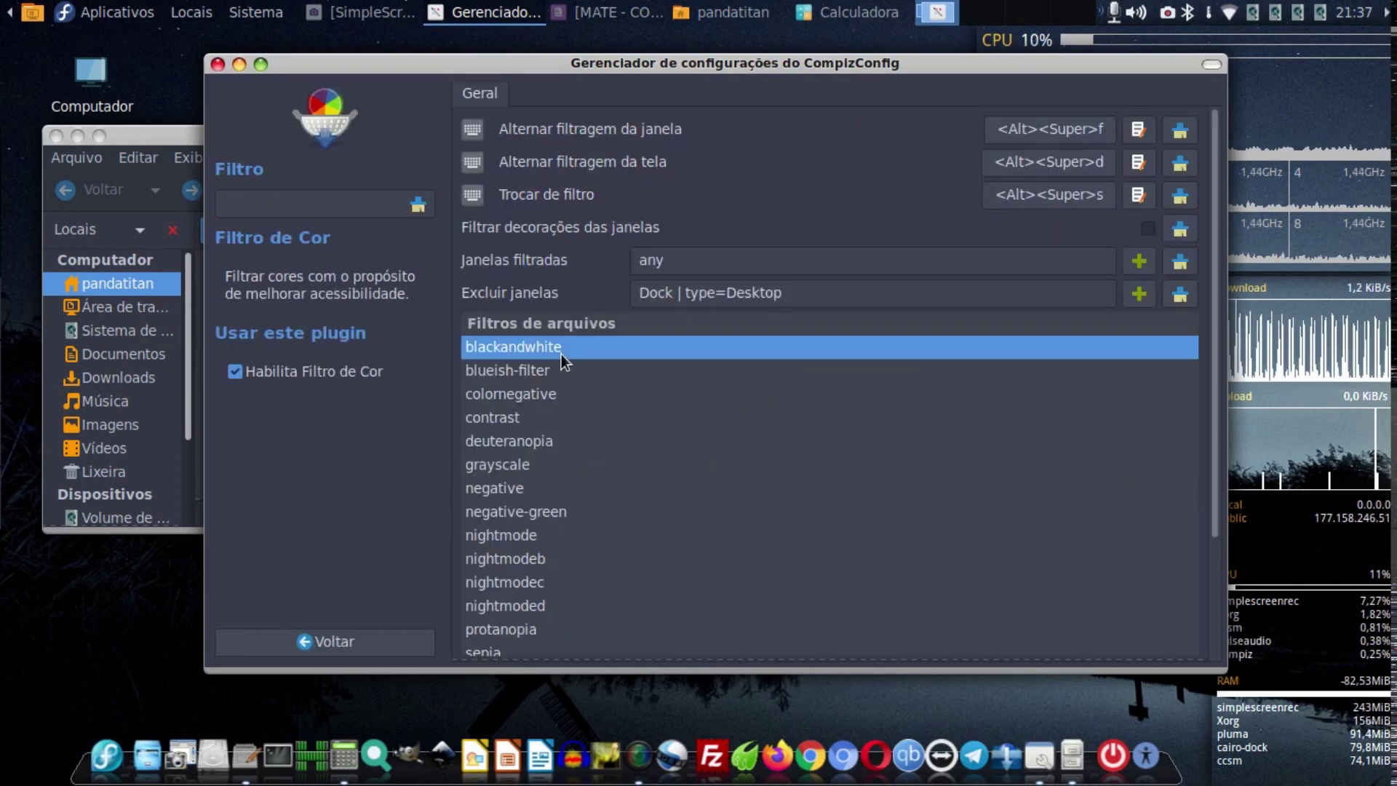
{"action": "scroll", "coordinate": [549, 478], "scroll_direction": "up", "scroll_amount": 2}
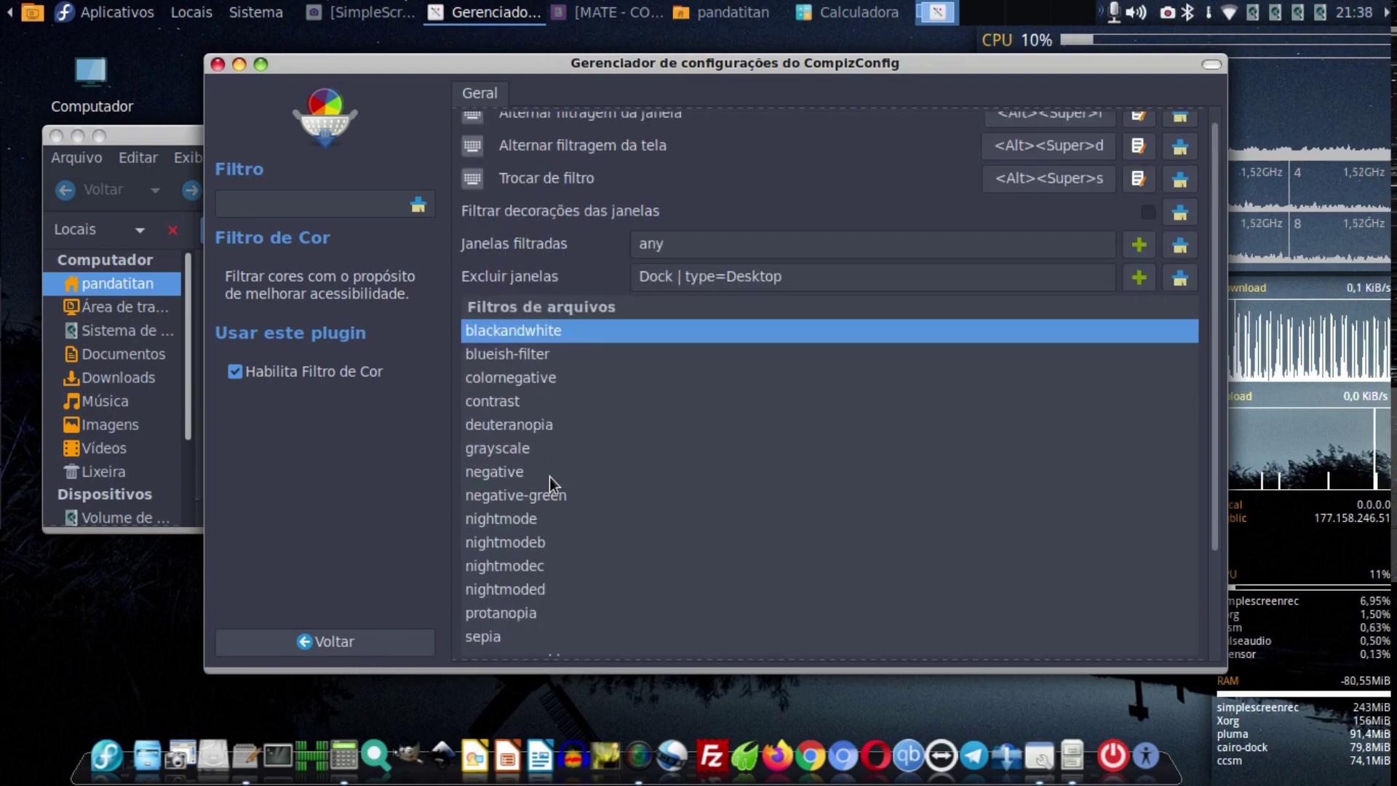
{"action": "scroll", "coordinate": [549, 477], "scroll_direction": "down", "scroll_amount": 2}
{"action": "left_click", "coordinate": [588, 402]}
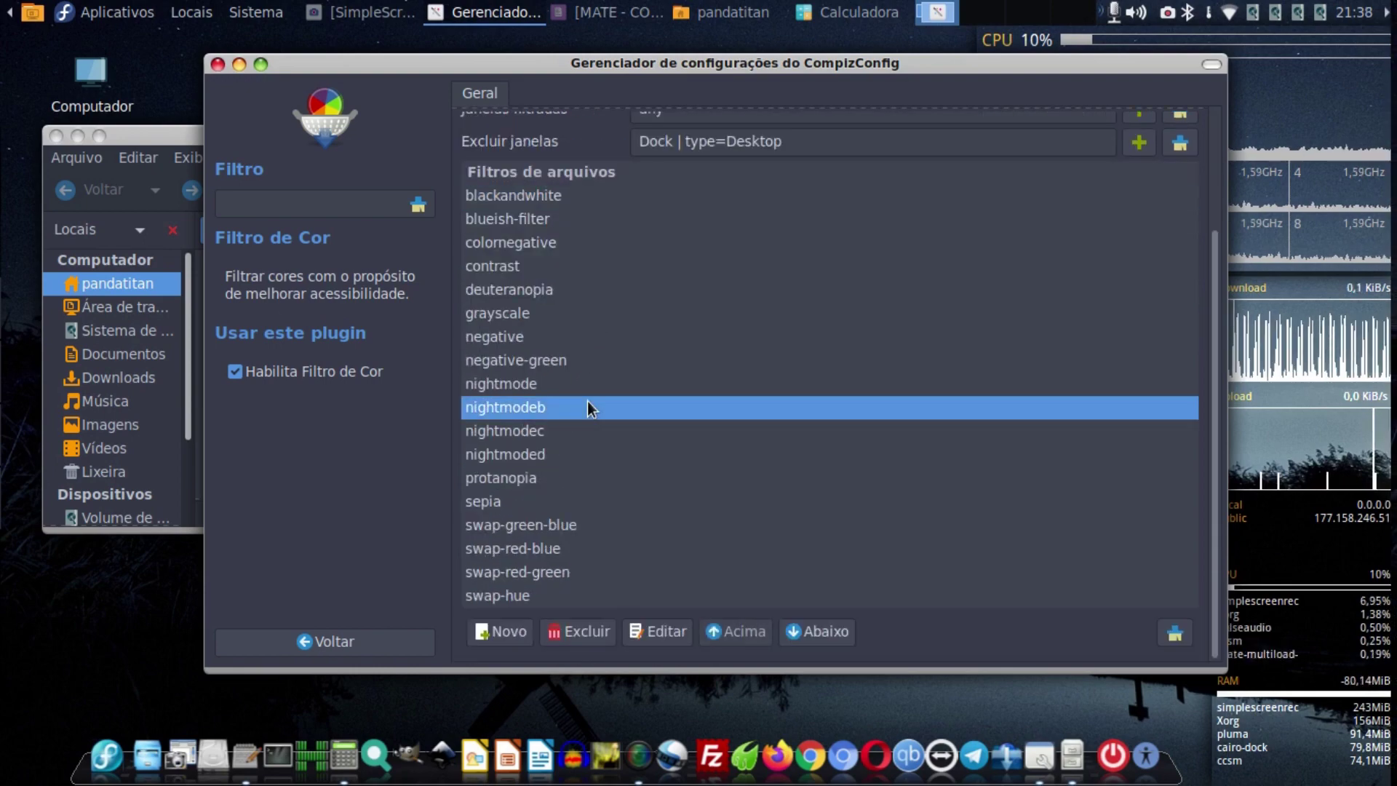
{"action": "left_click", "coordinate": [599, 316]}
{"action": "left_click", "coordinate": [613, 222]}
{"action": "left_click", "coordinate": [620, 337]}
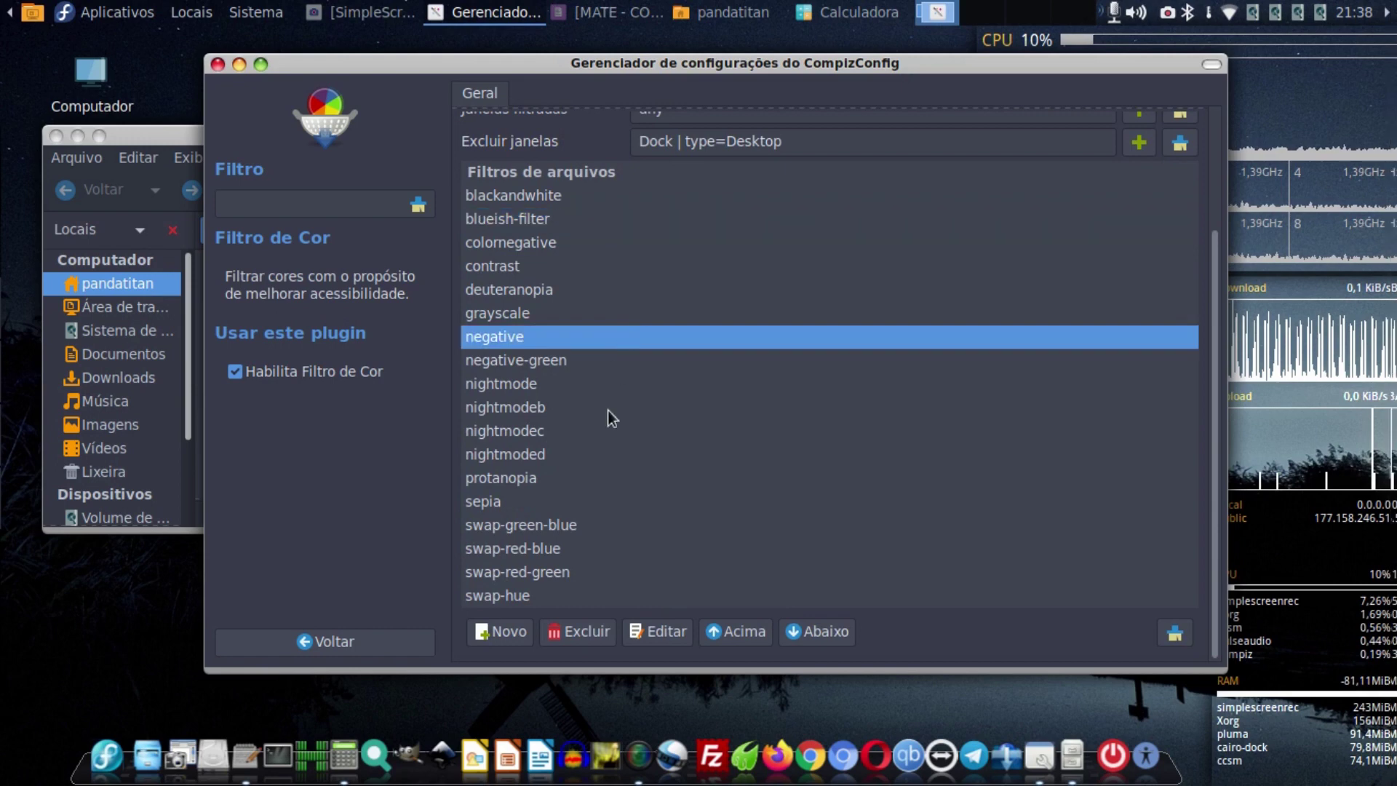
{"action": "left_click", "coordinate": [608, 432]}
{"action": "left_click", "coordinate": [614, 380]}
{"action": "left_click", "coordinate": [636, 290]}
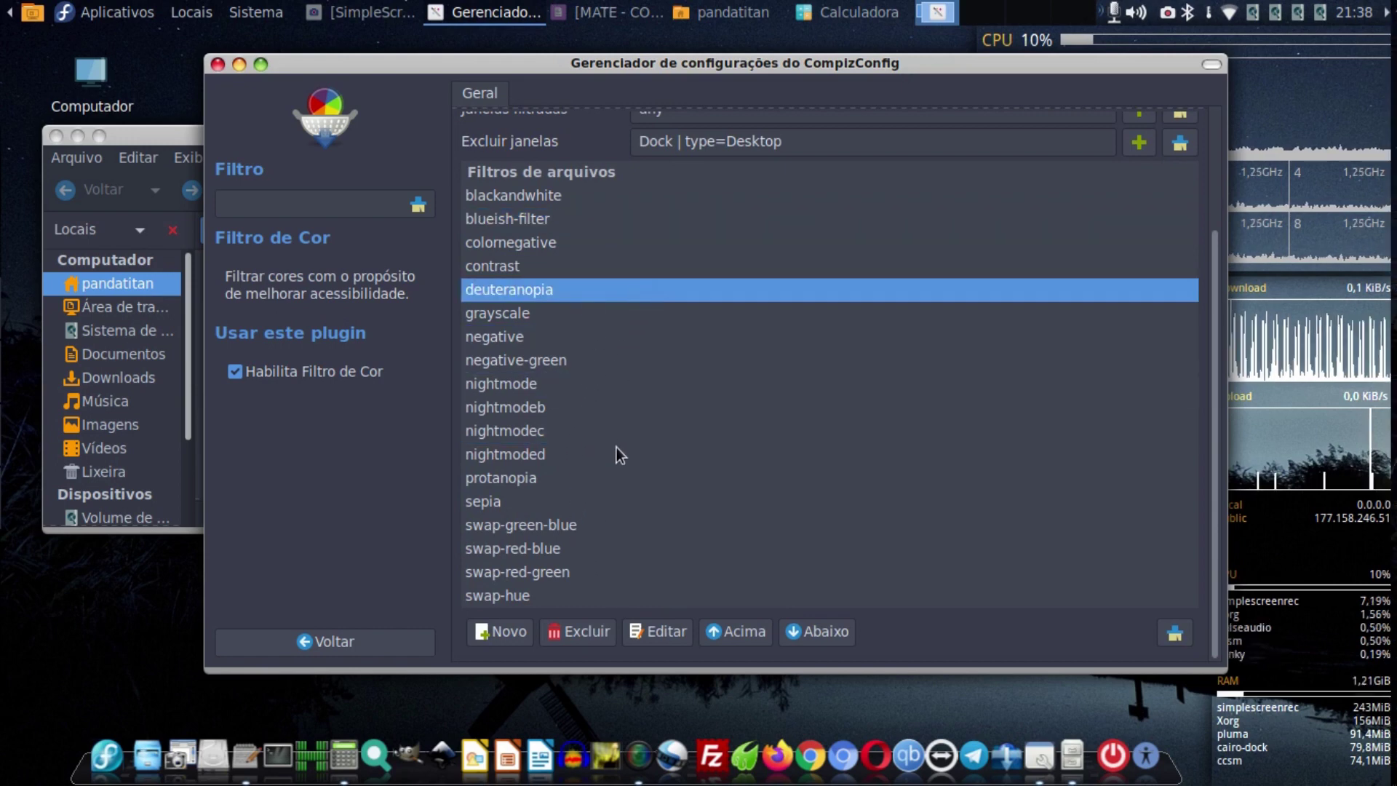
{"action": "scroll", "coordinate": [617, 451], "scroll_direction": "up", "scroll_amount": 3}
{"action": "left_click", "coordinate": [566, 349]}
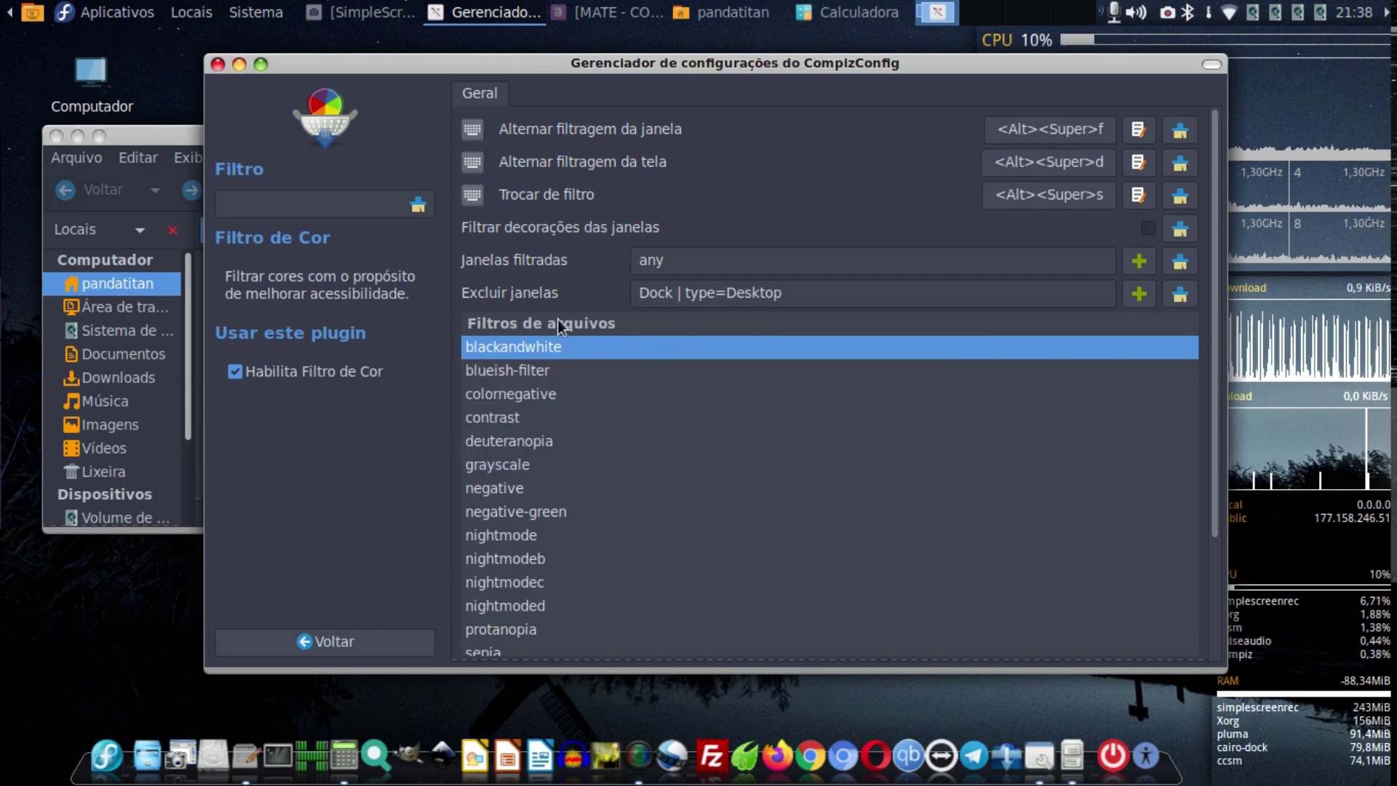
Review the Filtro de Cor shortcuts for toggling window filtering, toggling screen filtering and switching filters.
{"action": "left_click", "coordinate": [701, 116]}
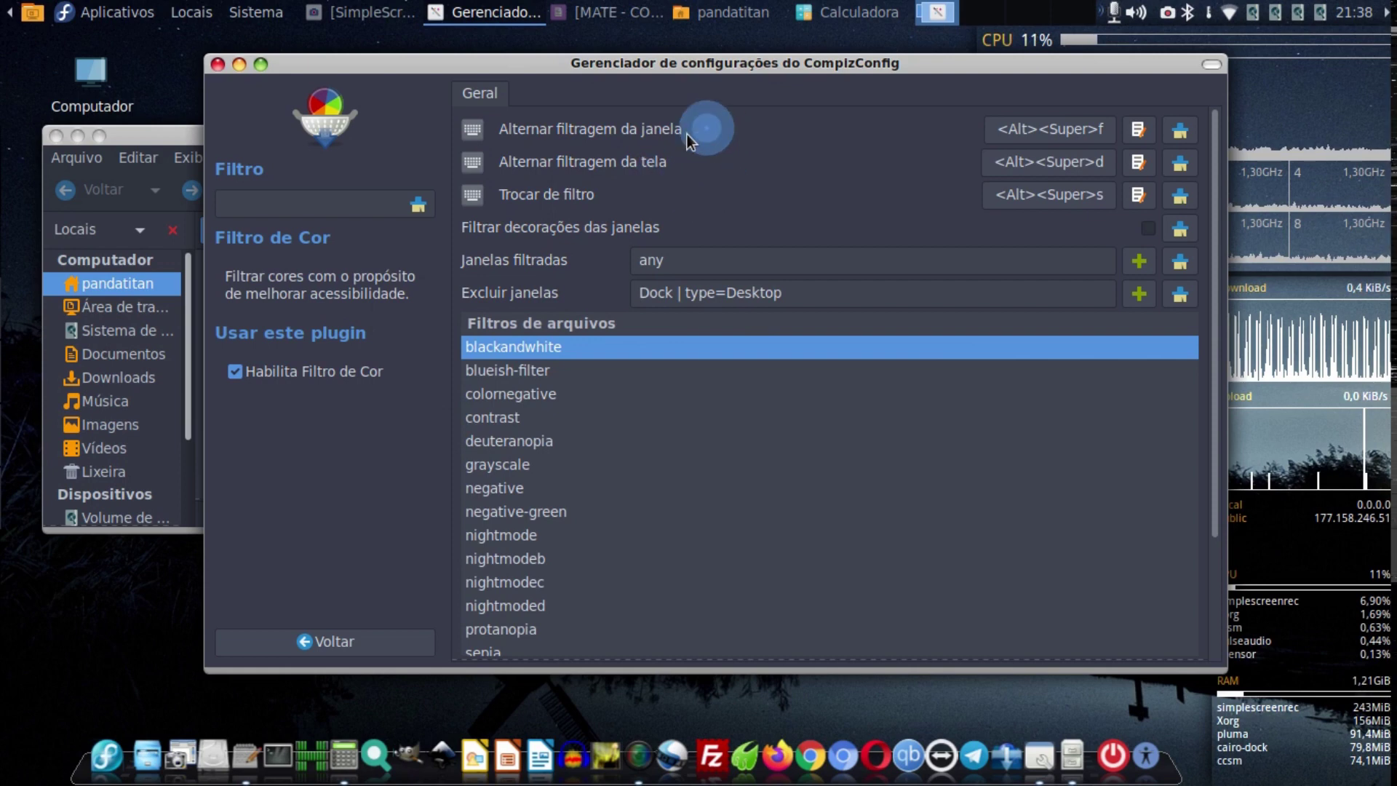
{"action": "left_click", "coordinate": [697, 158]}
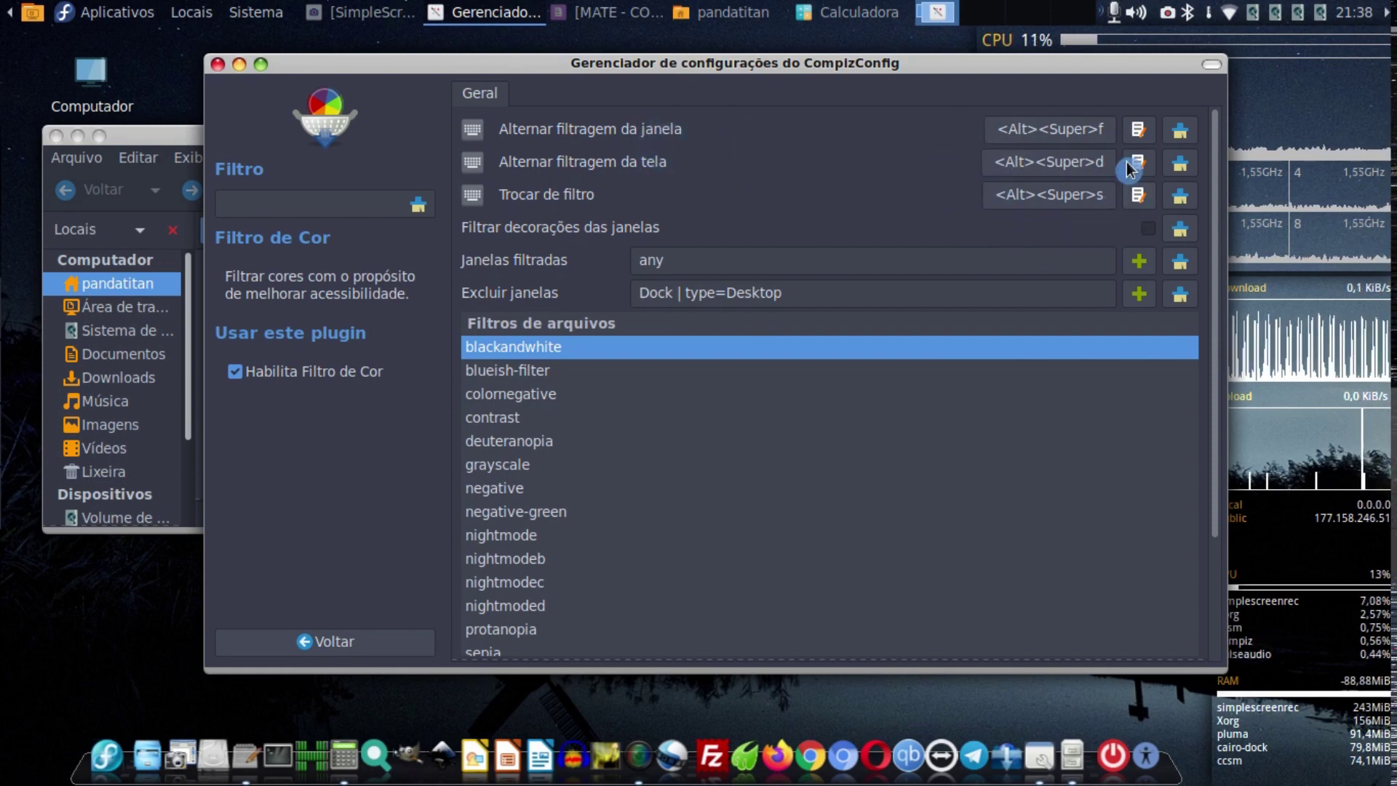
{"action": "left_click", "coordinate": [1001, 131]}
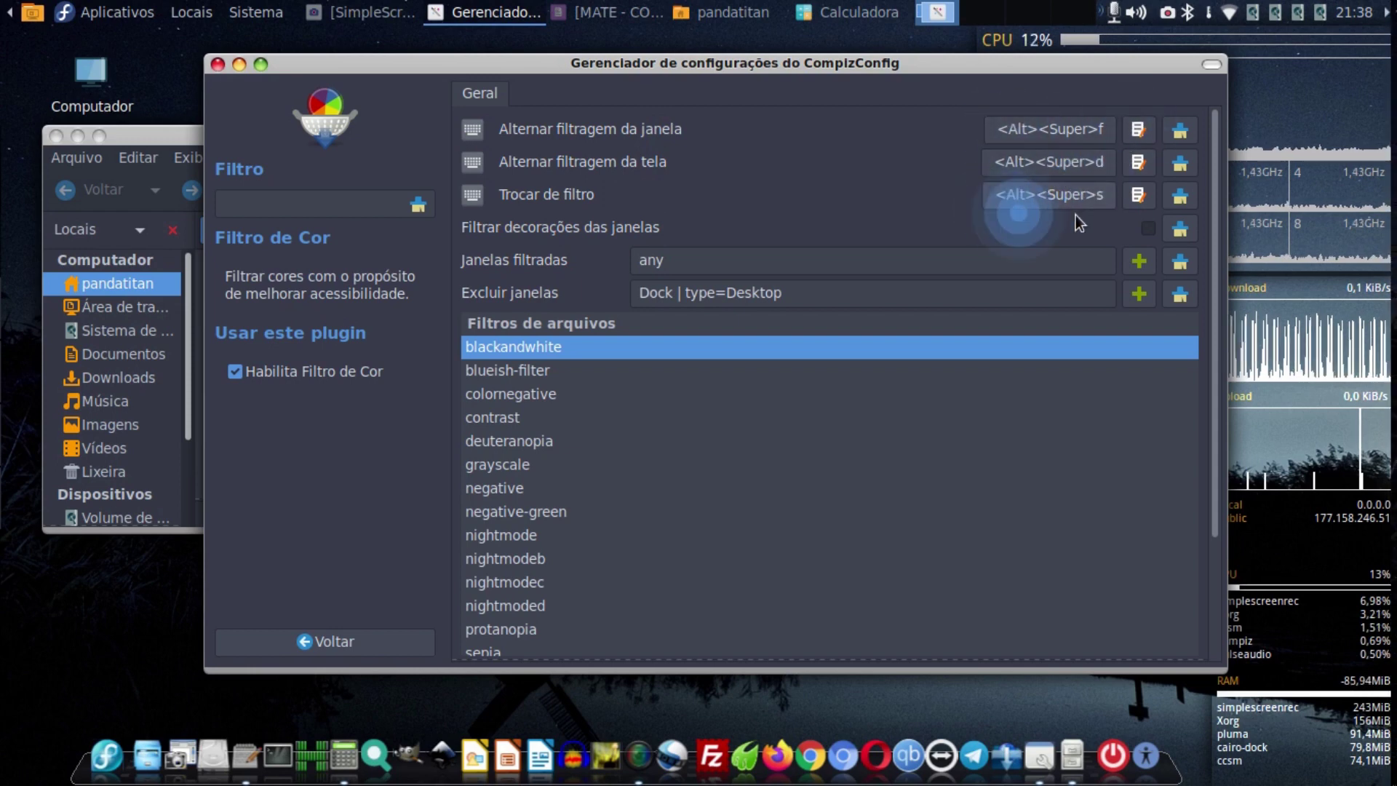
{"action": "left_click", "coordinate": [1103, 209]}
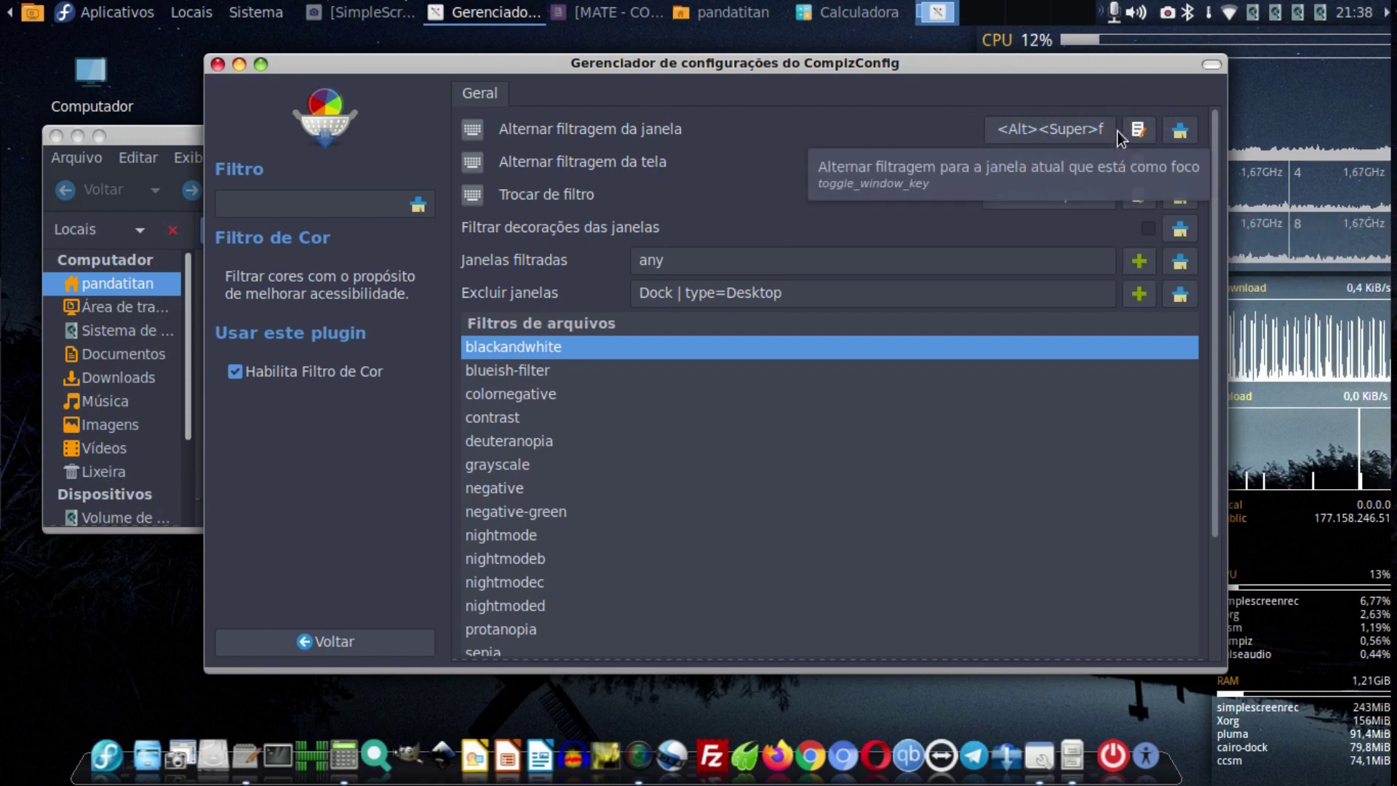
{"action": "left_click", "coordinate": [799, 183]}
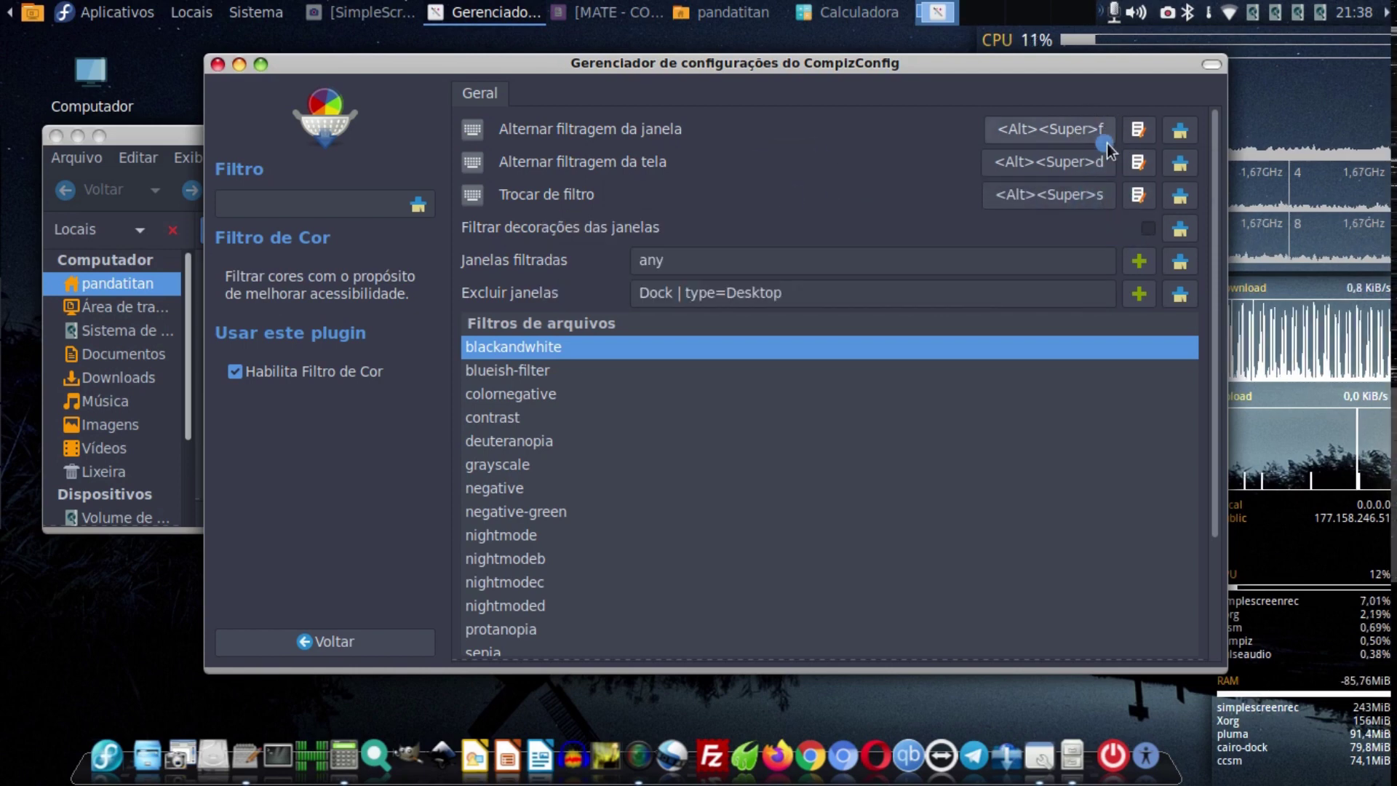
{"action": "left_click", "coordinate": [1073, 135]}
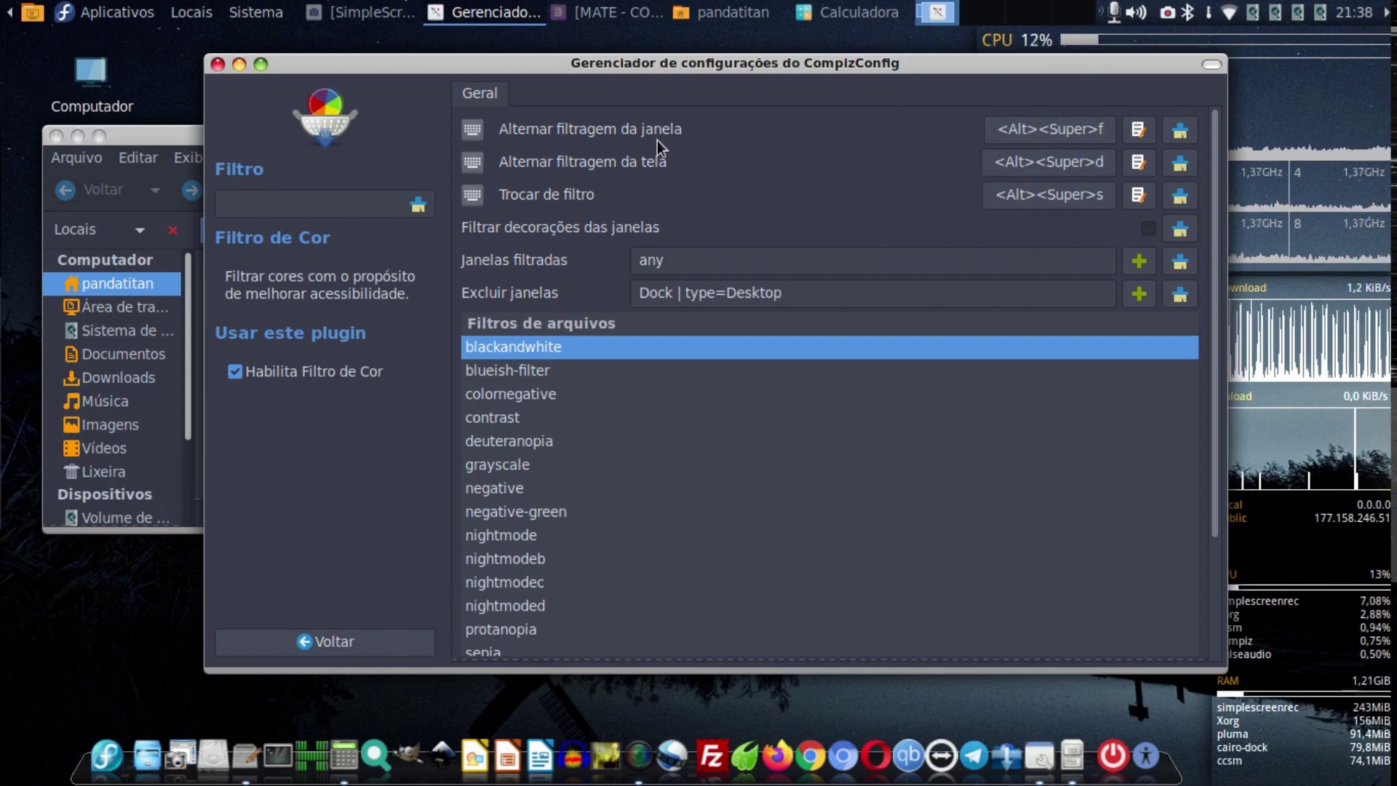
{"action": "left_click", "coordinate": [732, 138]}
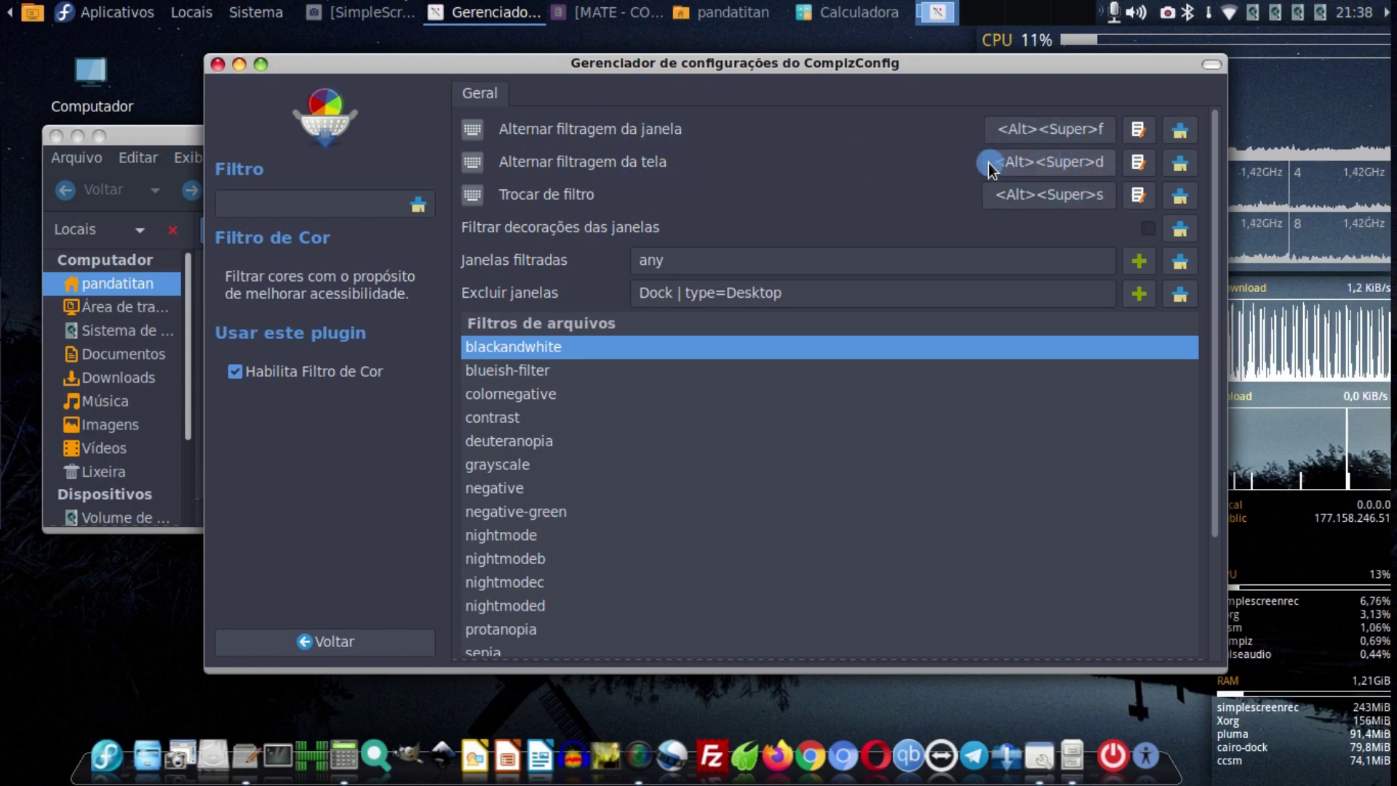
{"action": "mouse_move", "coordinate": [770, 185]}
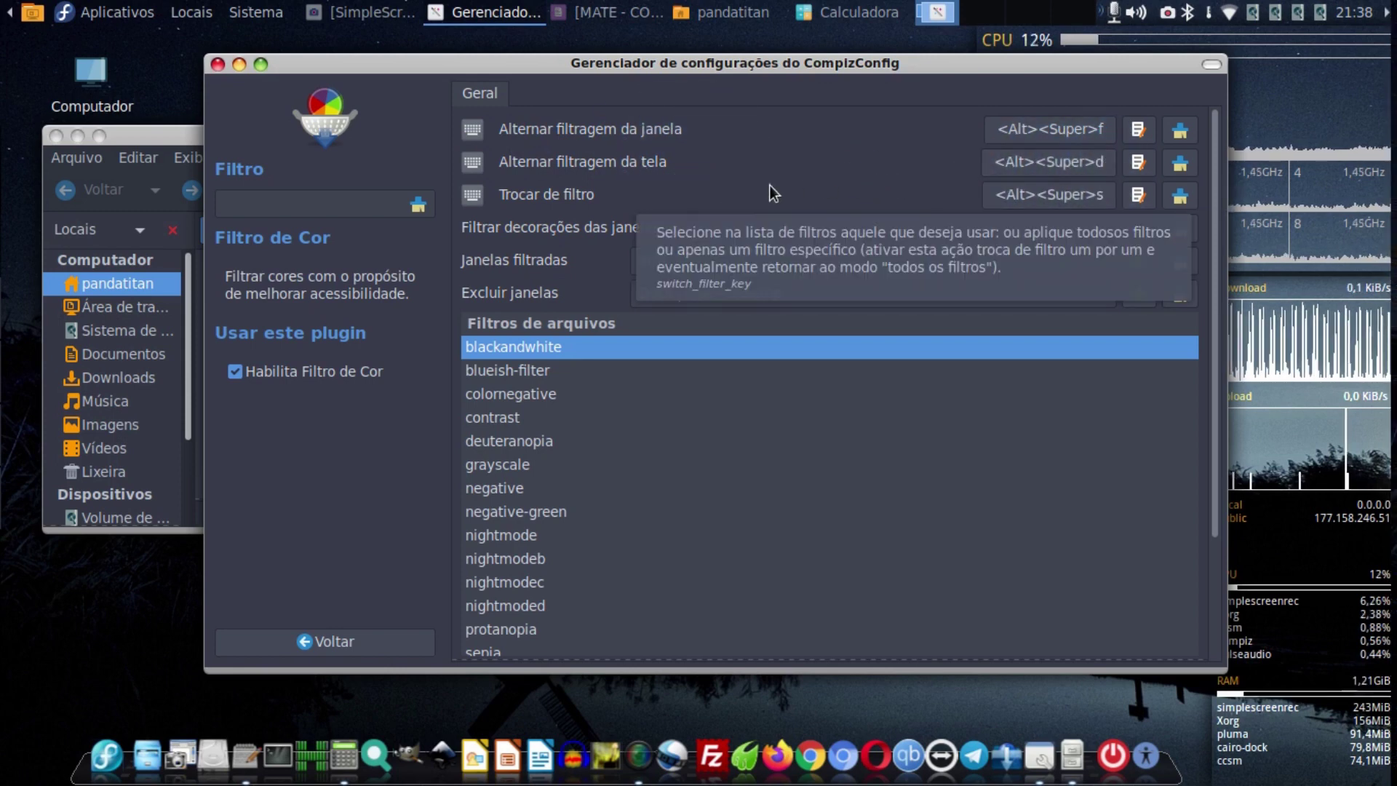
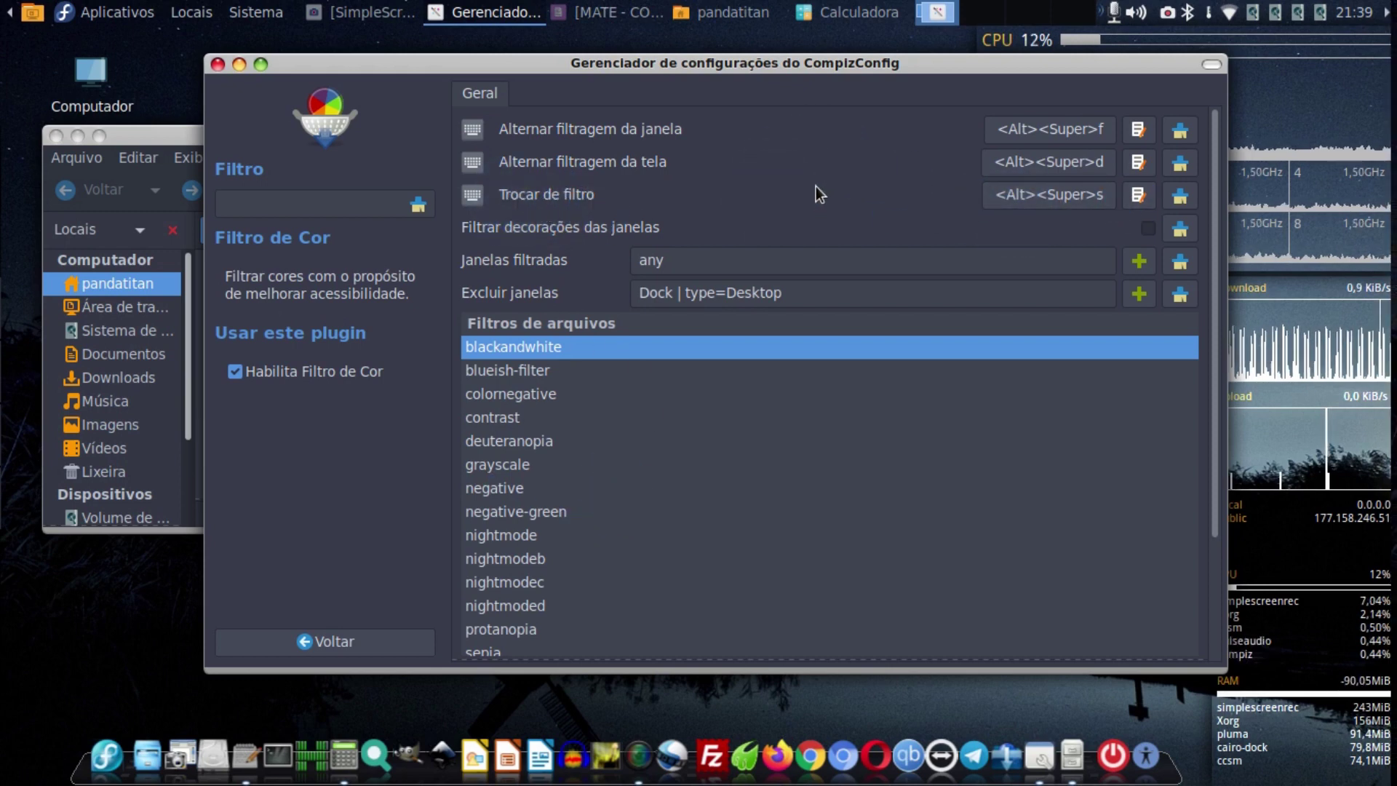
Test window filtering on the CompizConfig window by cycling through the colour filters and restoring the normal colours.
{"action": "key", "text": "alt+super+f"}
{"action": "key", "text": "alt+super+s"}
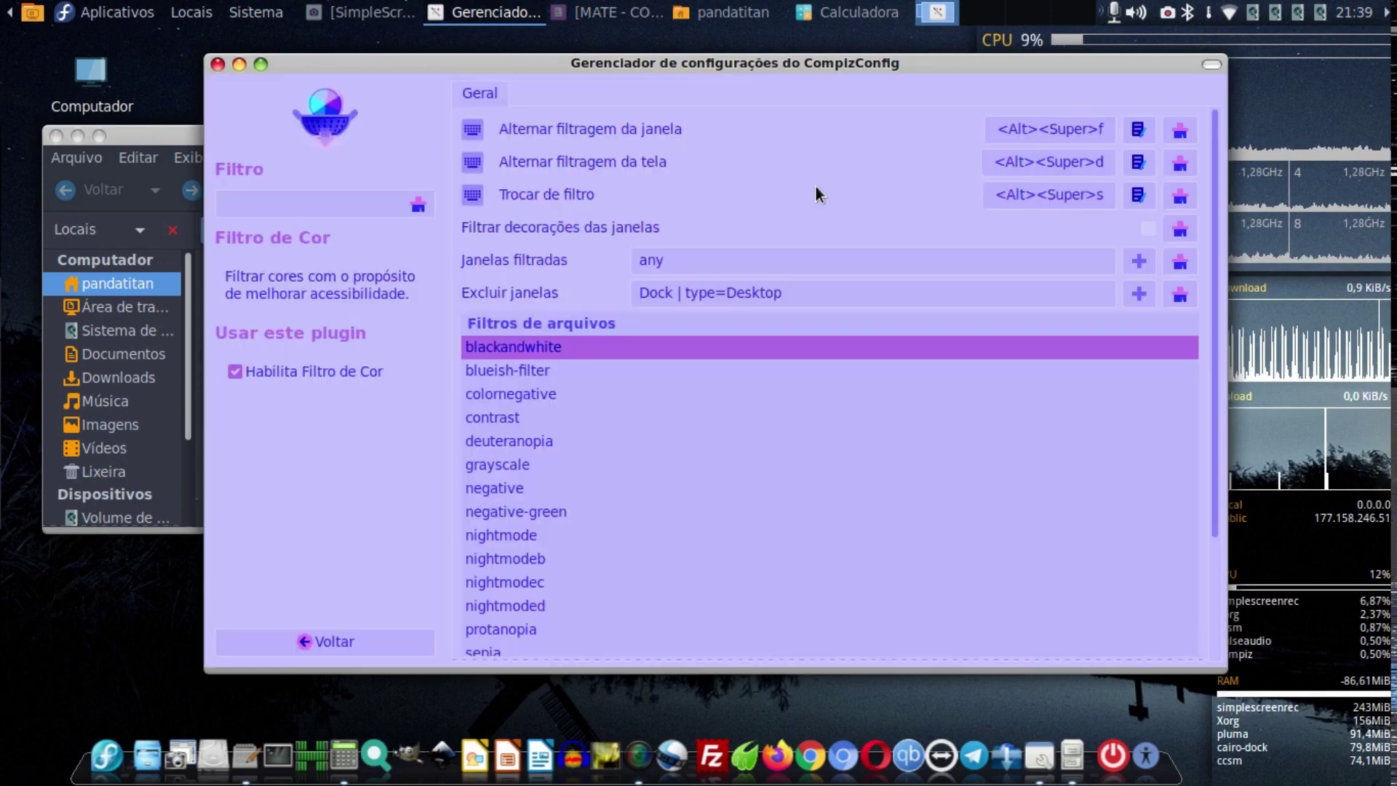
{"action": "key", "text": "alt+super+s"}
{"action": "key", "text": "alt+super+s"}
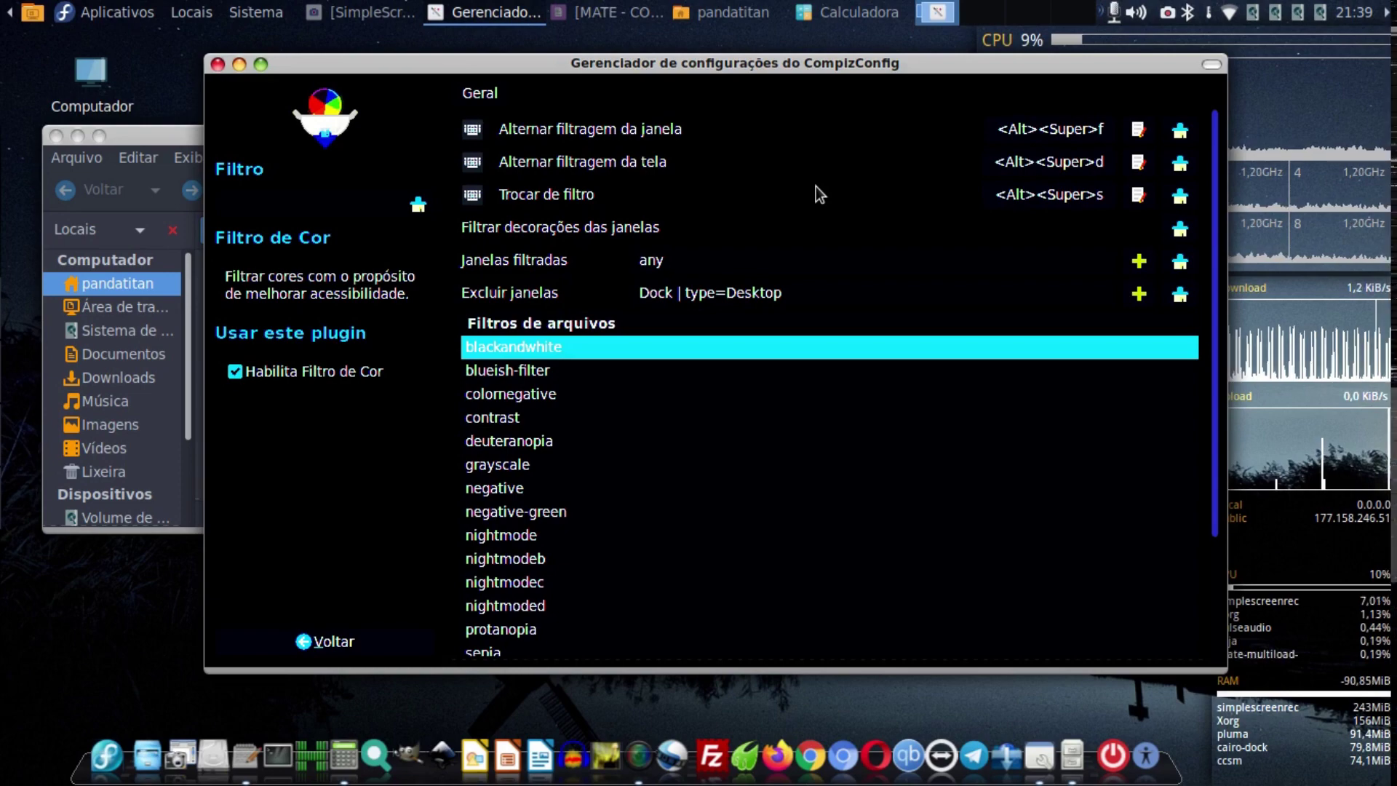
{"action": "key", "text": "alt+super+f"}
{"action": "key", "text": "alt+super+s"}
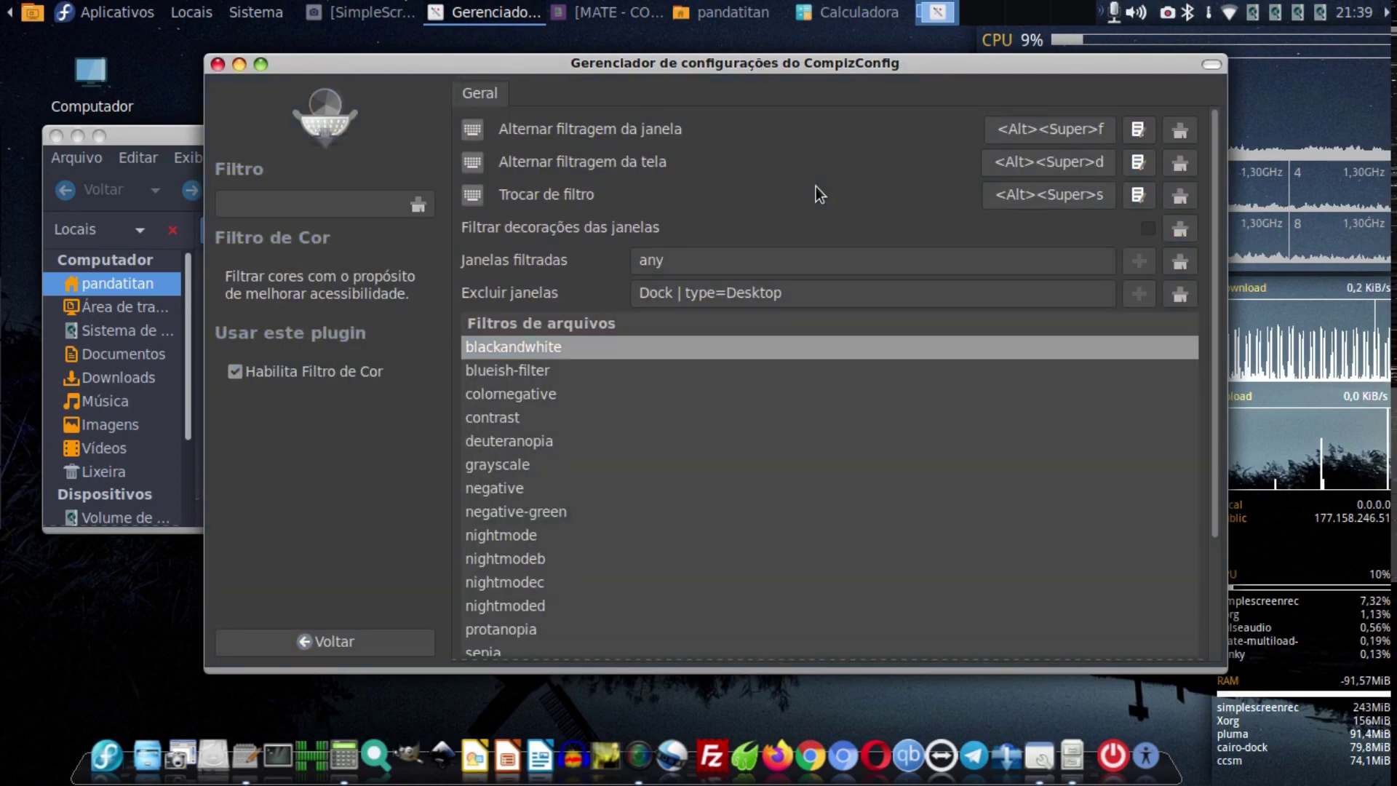
{"action": "key", "text": "alt+super+s"}
{"action": "key", "text": "alt+super+s"}
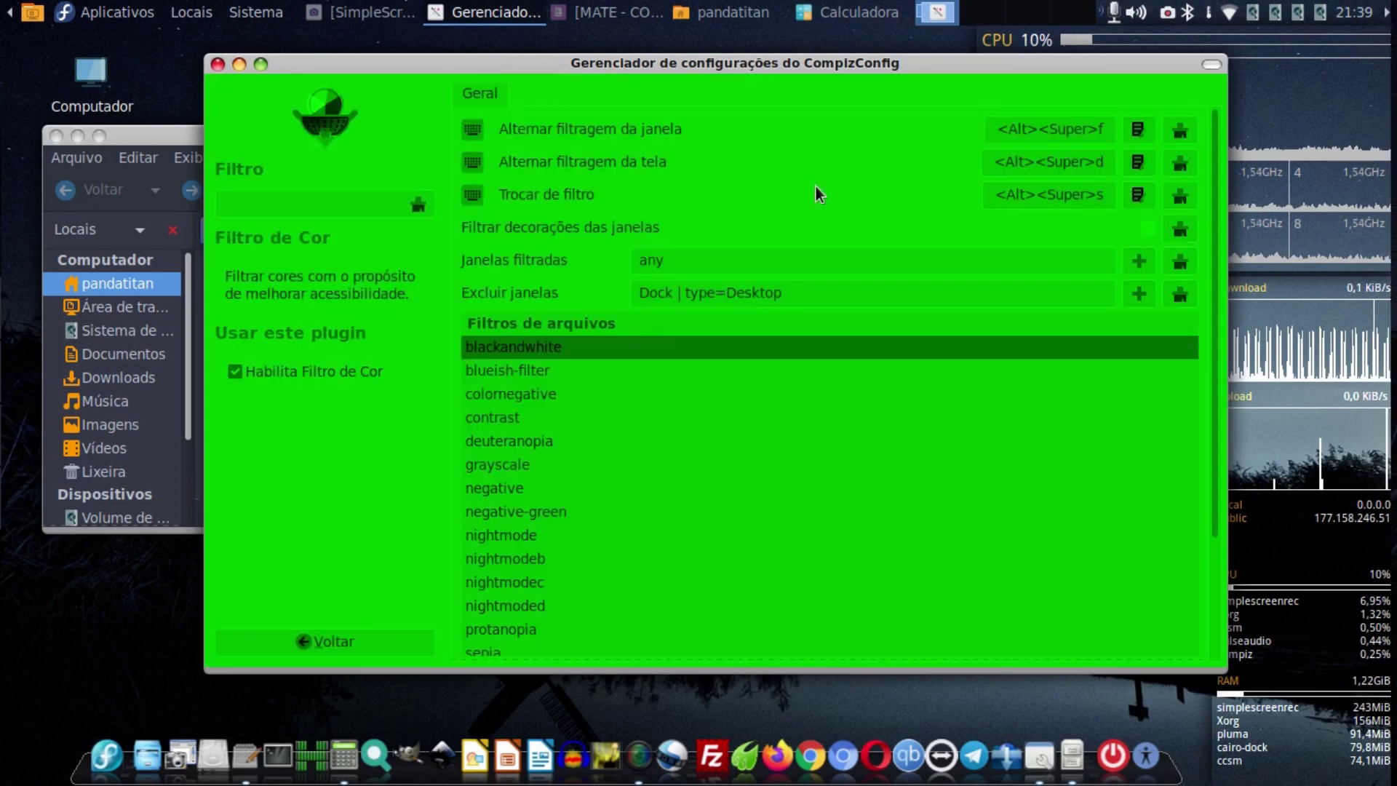
{"action": "key", "text": "alt+super+s"}
{"action": "key", "text": "alt+super+s"}
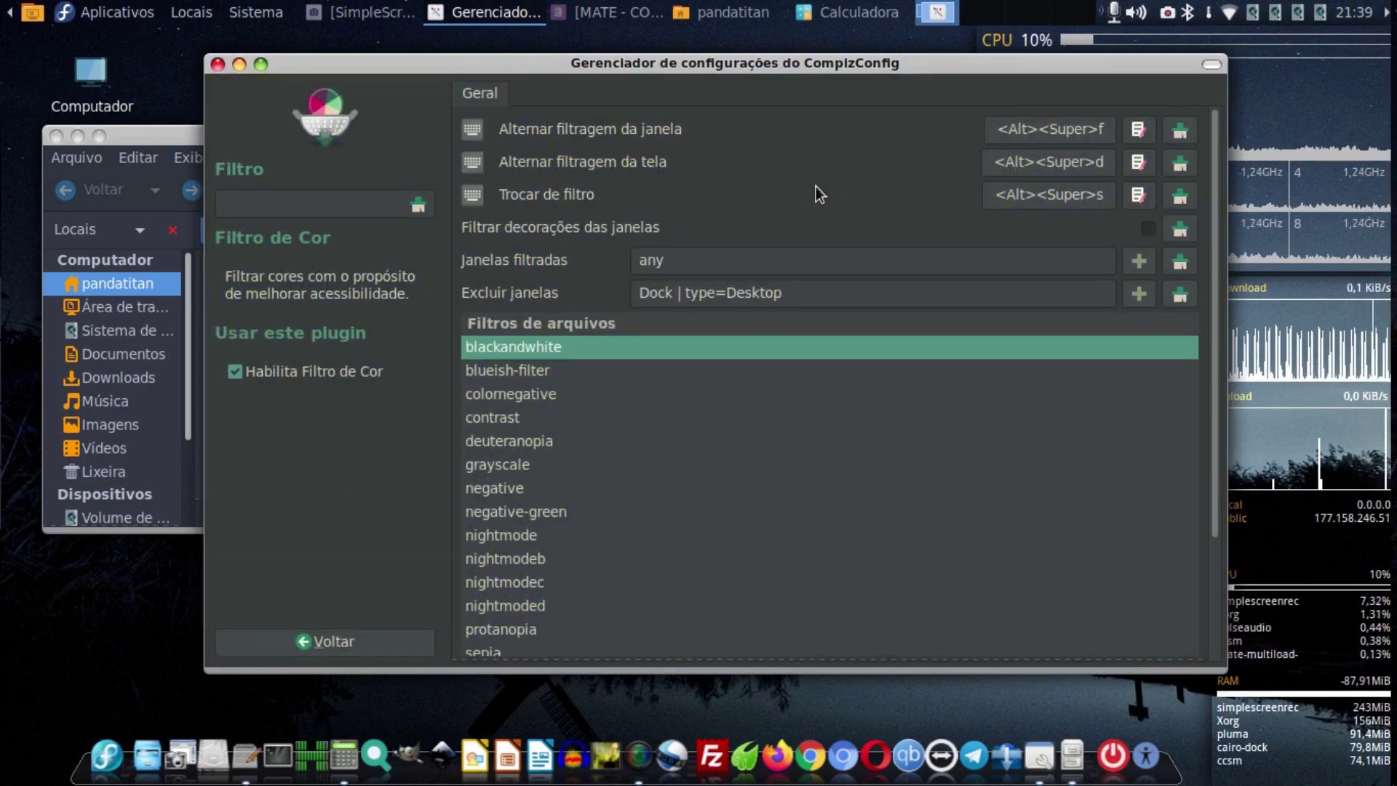
{"action": "key", "text": "alt+super+s"}
{"action": "key", "text": "alt+super+s"}
{"action": "key", "text": "alt+super+s"}
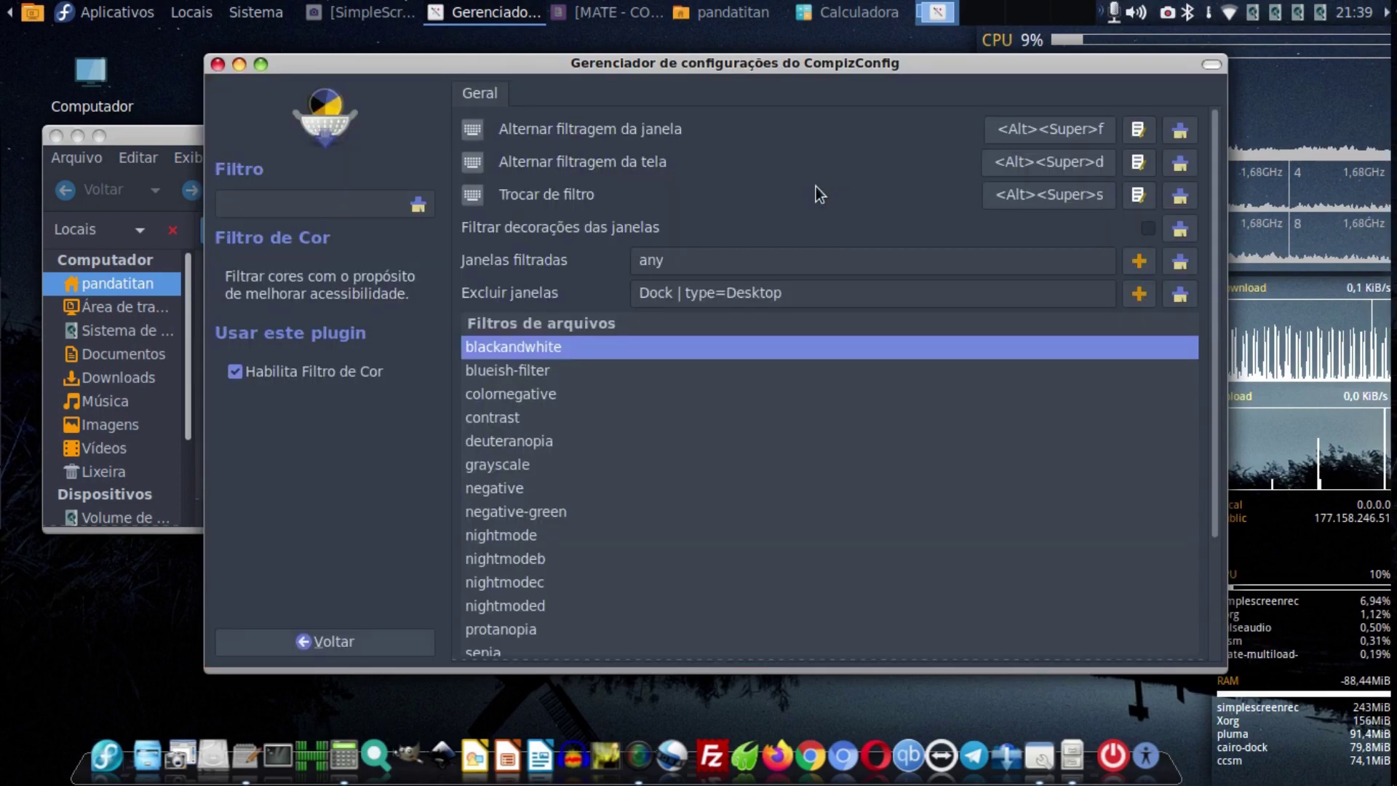
{"action": "key", "text": "alt+super+s"}
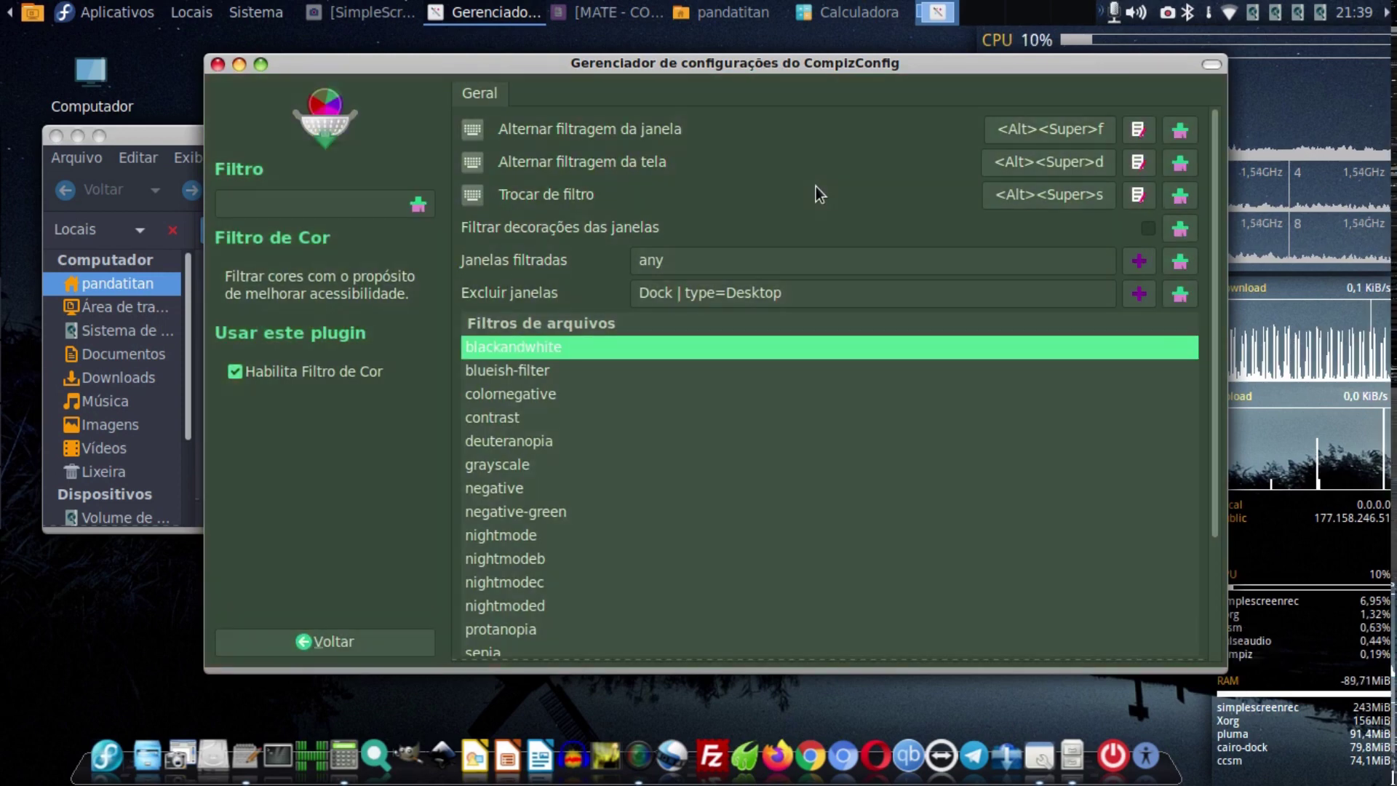
{"action": "key", "text": "alt+super+s"}
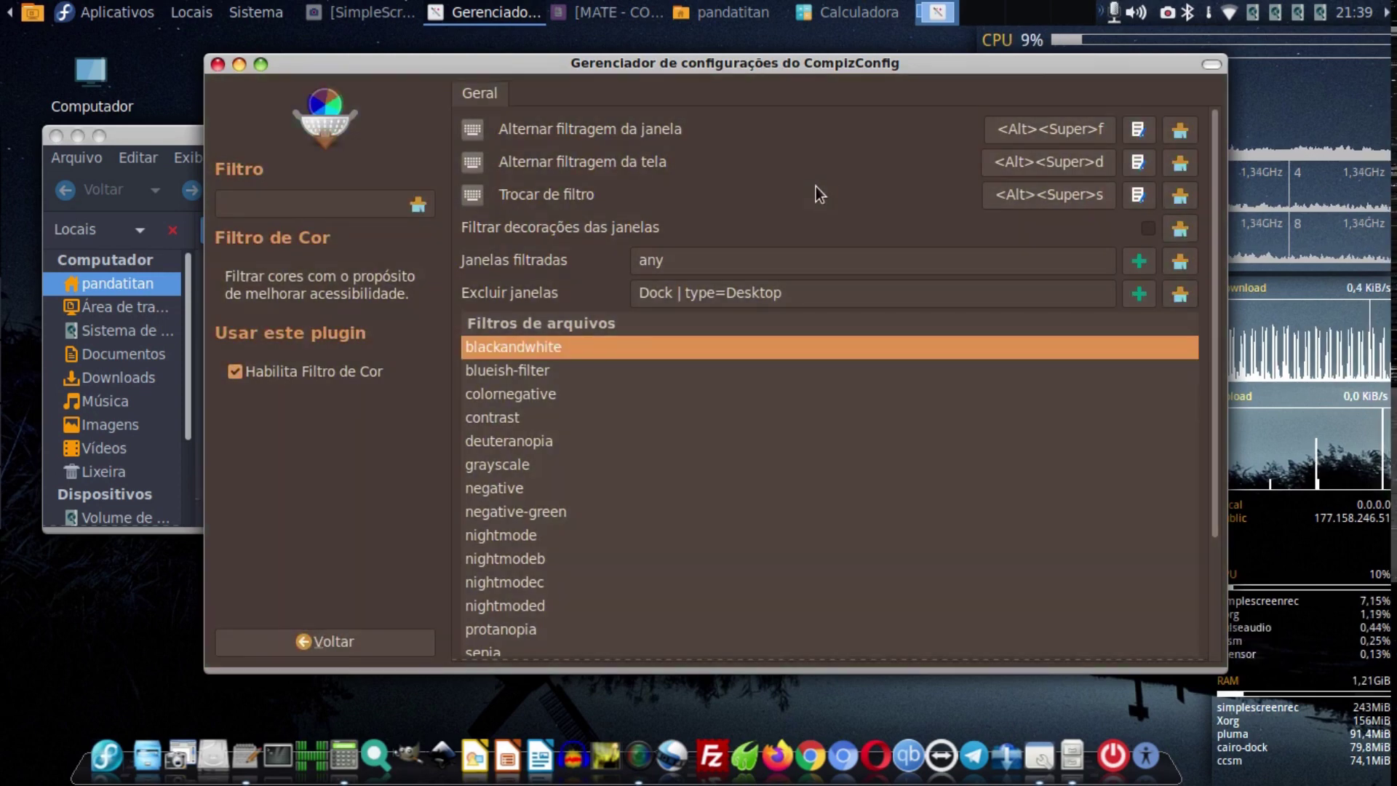
{"action": "key", "text": "alt+super+s"}
{"action": "key", "text": "alt+super+s"}
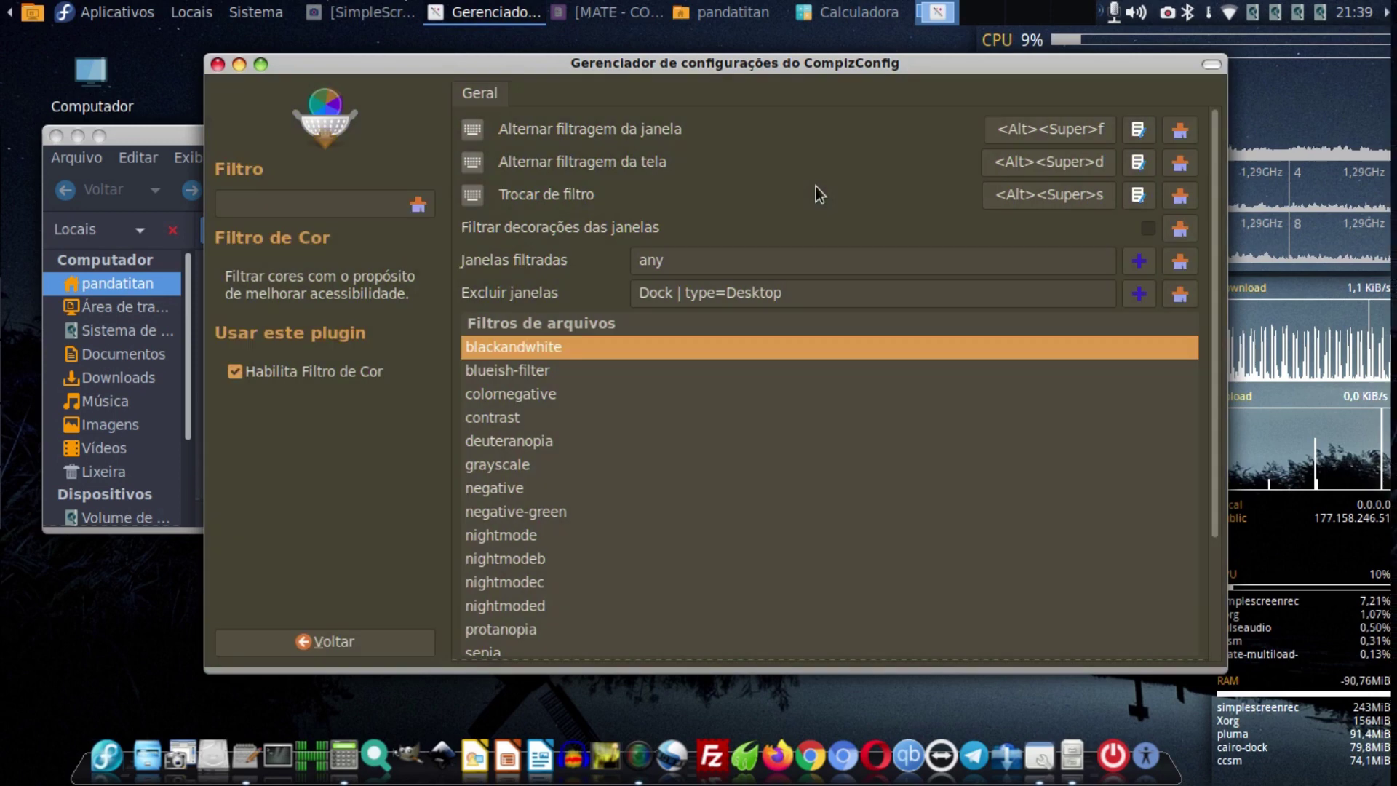
{"action": "key", "text": "alt+super+s"}
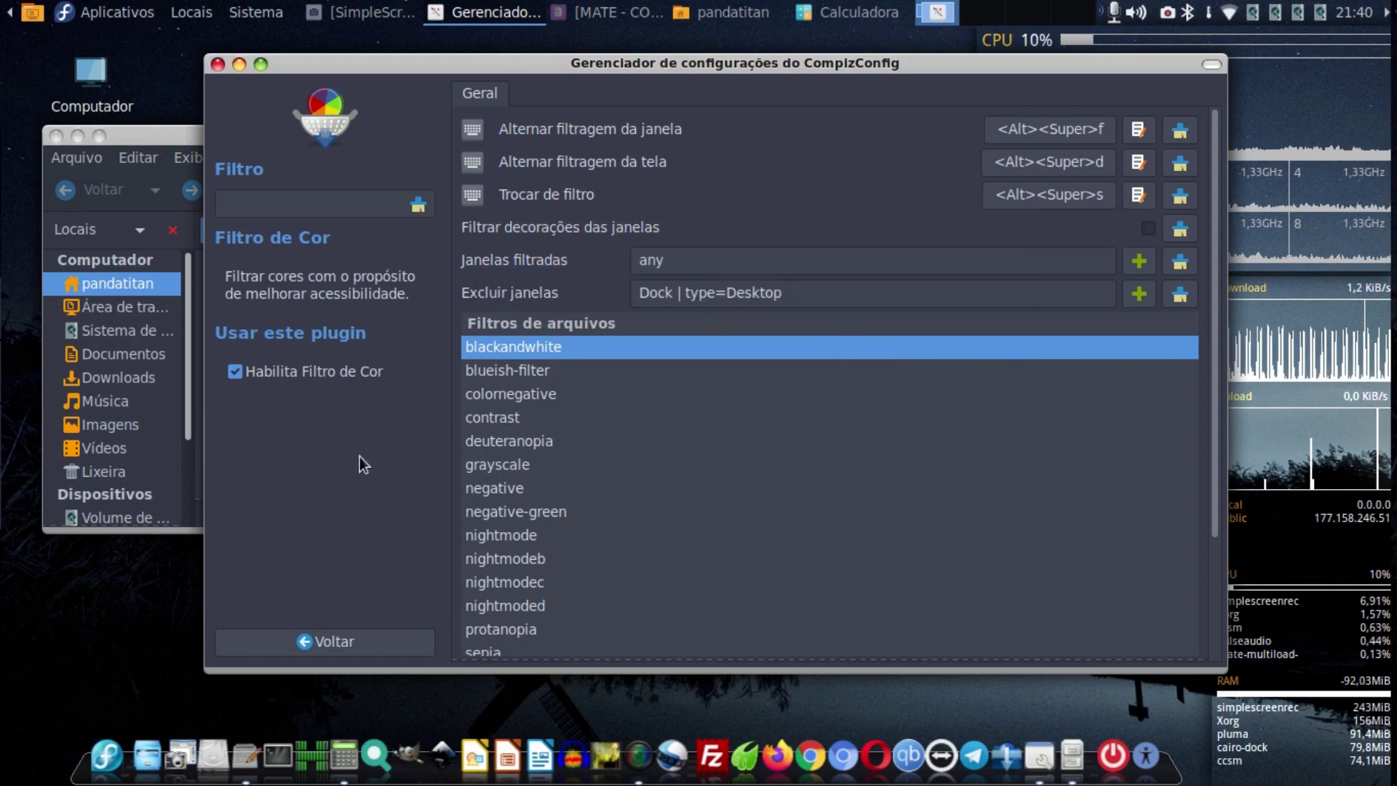
Return to the plugin overview, enable the Lupa plugin under Acessibilidade and open its settings.
{"action": "left_click", "coordinate": [324, 642]}
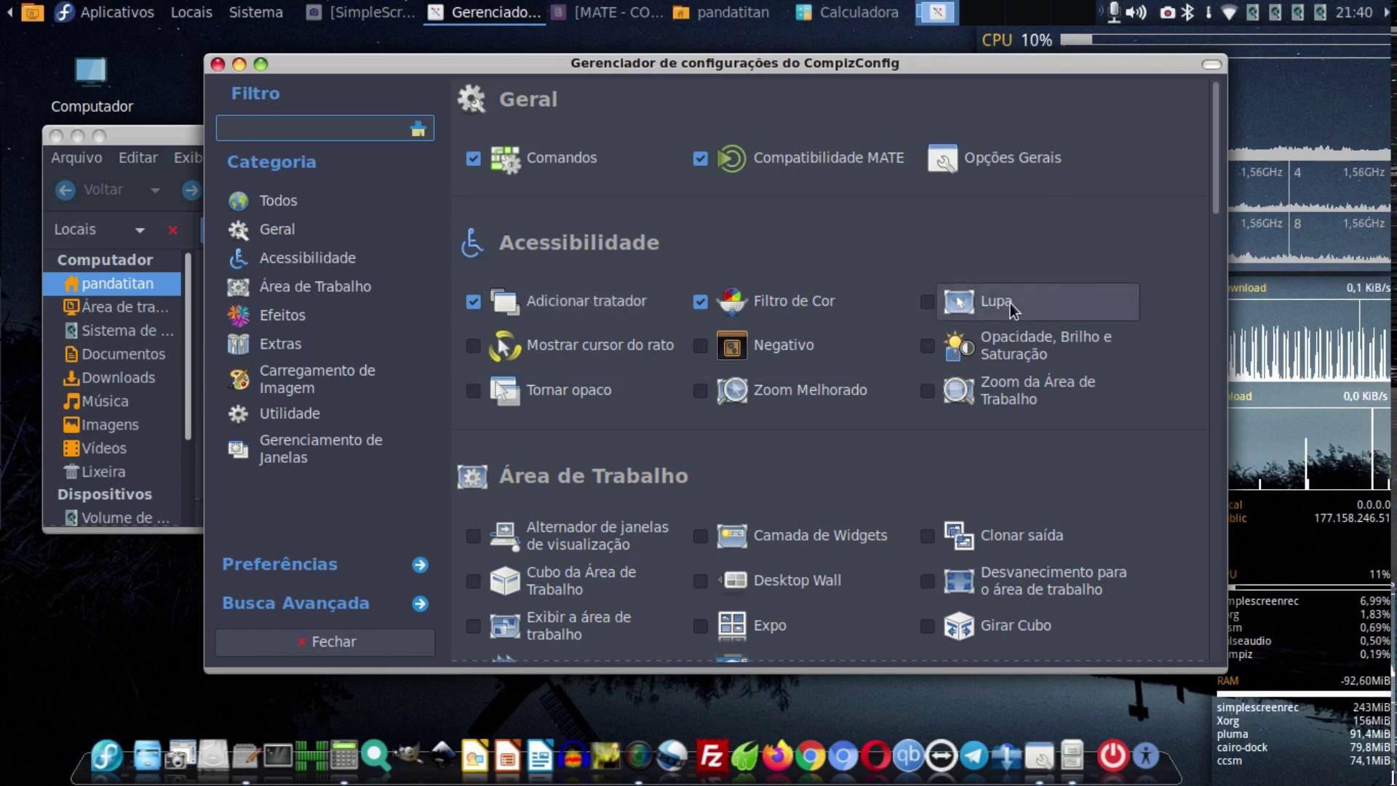
{"action": "left_click", "coordinate": [909, 269]}
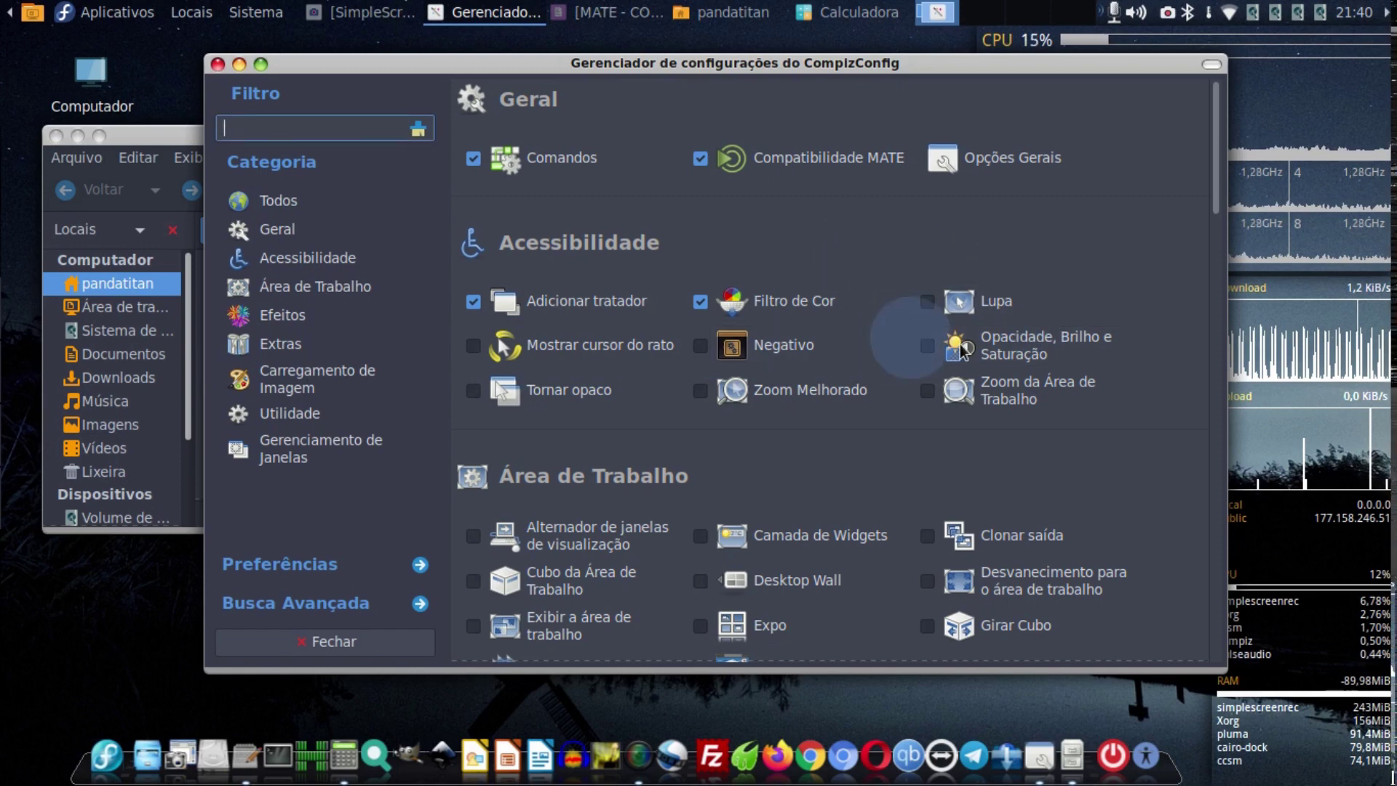
{"action": "left_click", "coordinate": [868, 262]}
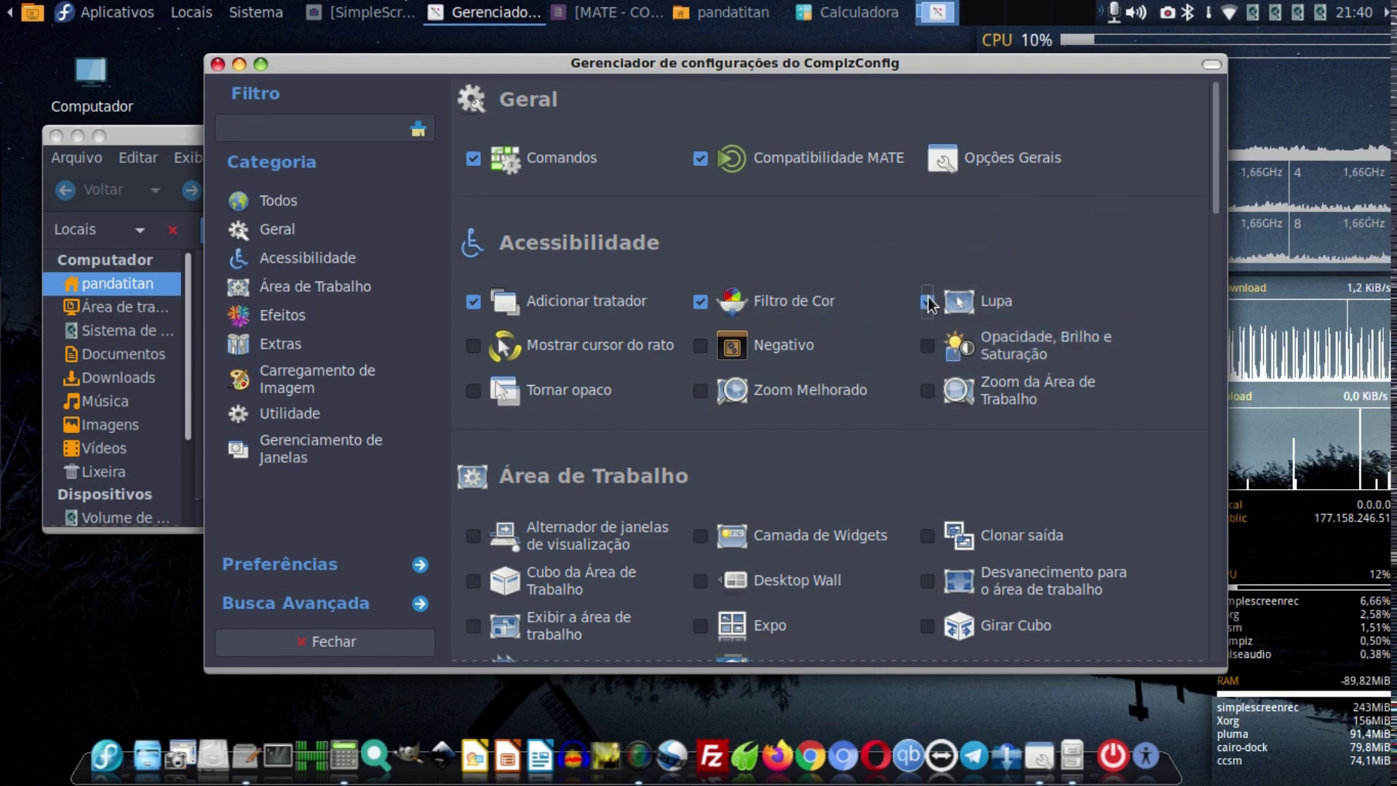
{"action": "left_click", "coordinate": [1010, 307]}
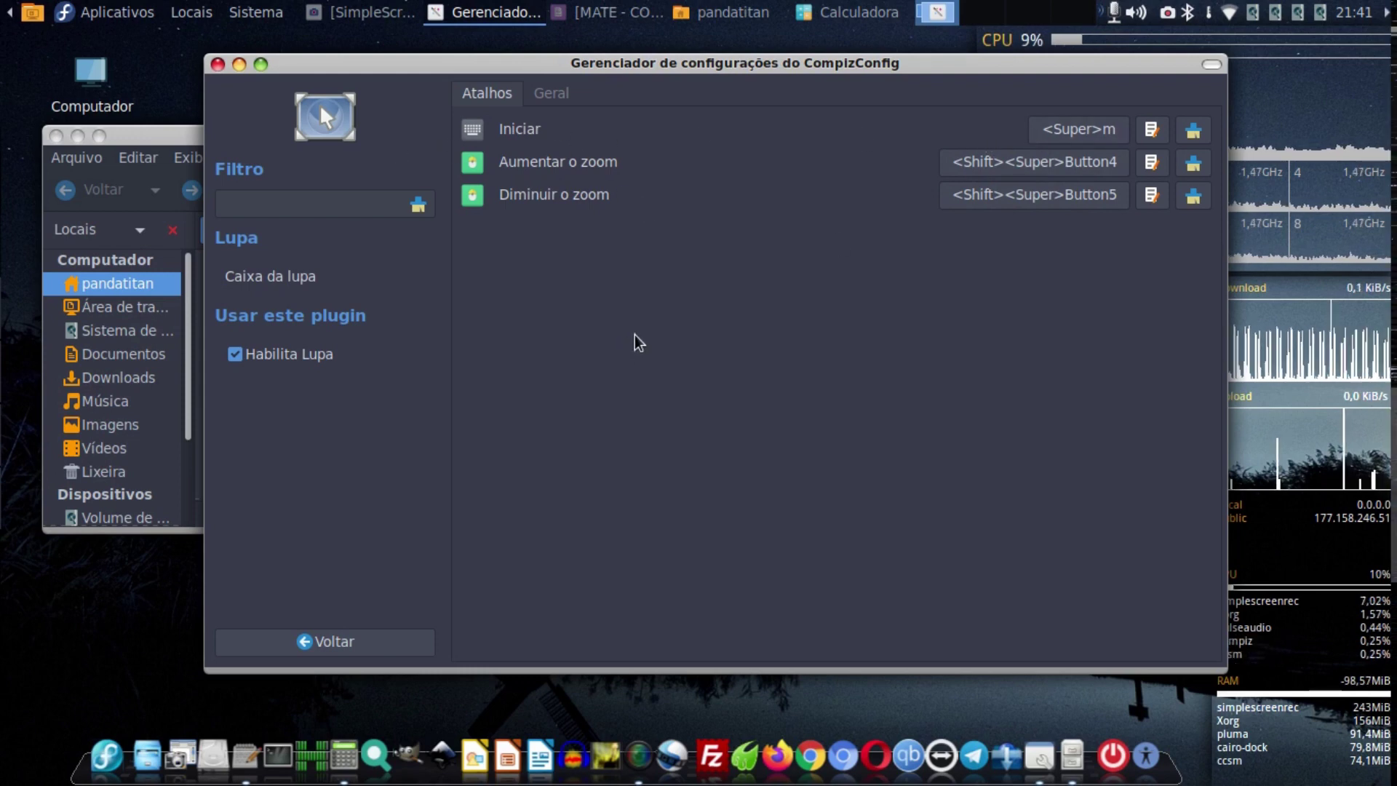
Test the Lupa magnifier by zooming in and out over its Atalhos settings, and turn the magnifier off.
{"action": "key", "text": "super+m"}
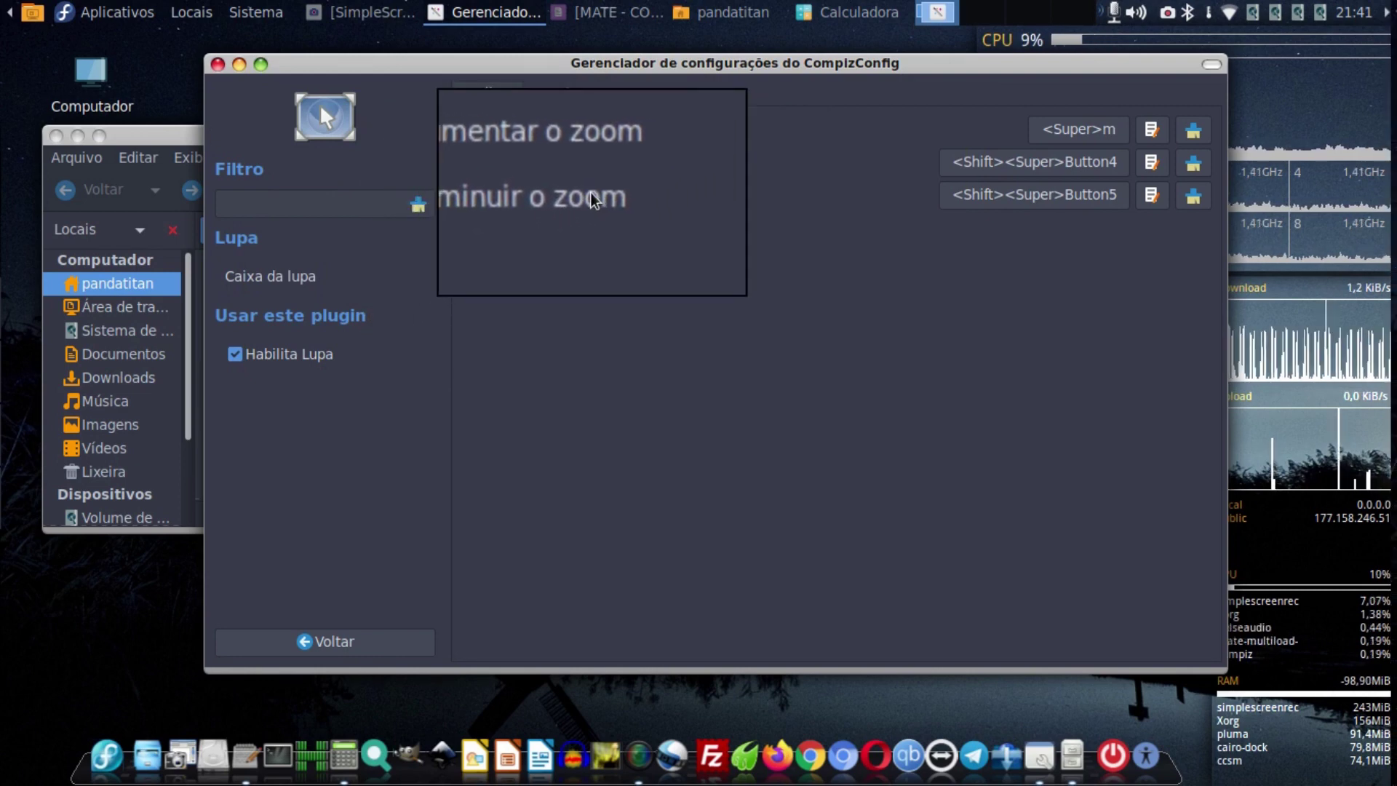
{"action": "scroll", "coordinate": [579, 191], "scroll_direction": "up", "scroll_amount": 2}
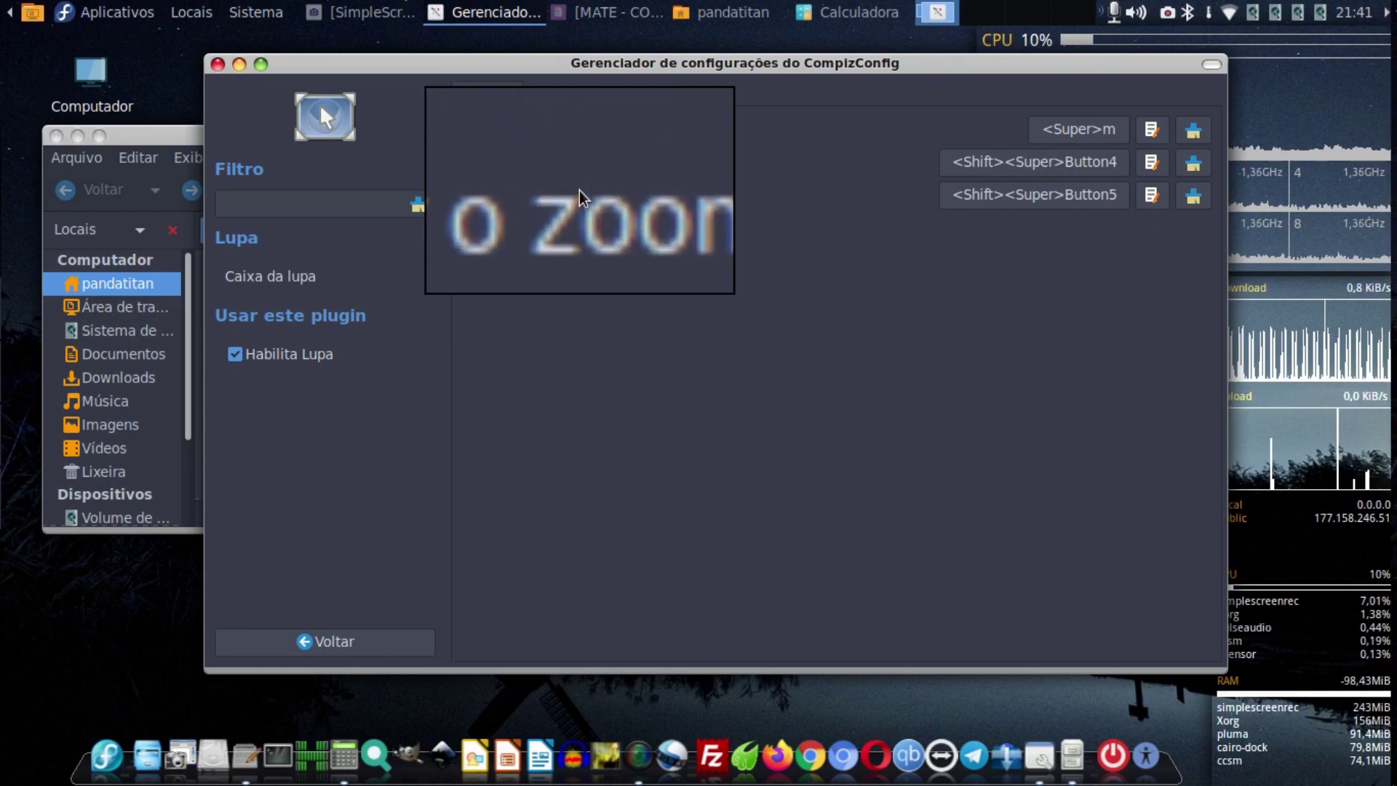
{"action": "scroll", "coordinate": [579, 190], "scroll_direction": "down", "scroll_amount": 4}
{"action": "scroll", "coordinate": [579, 190], "scroll_direction": "up", "scroll_amount": 3}
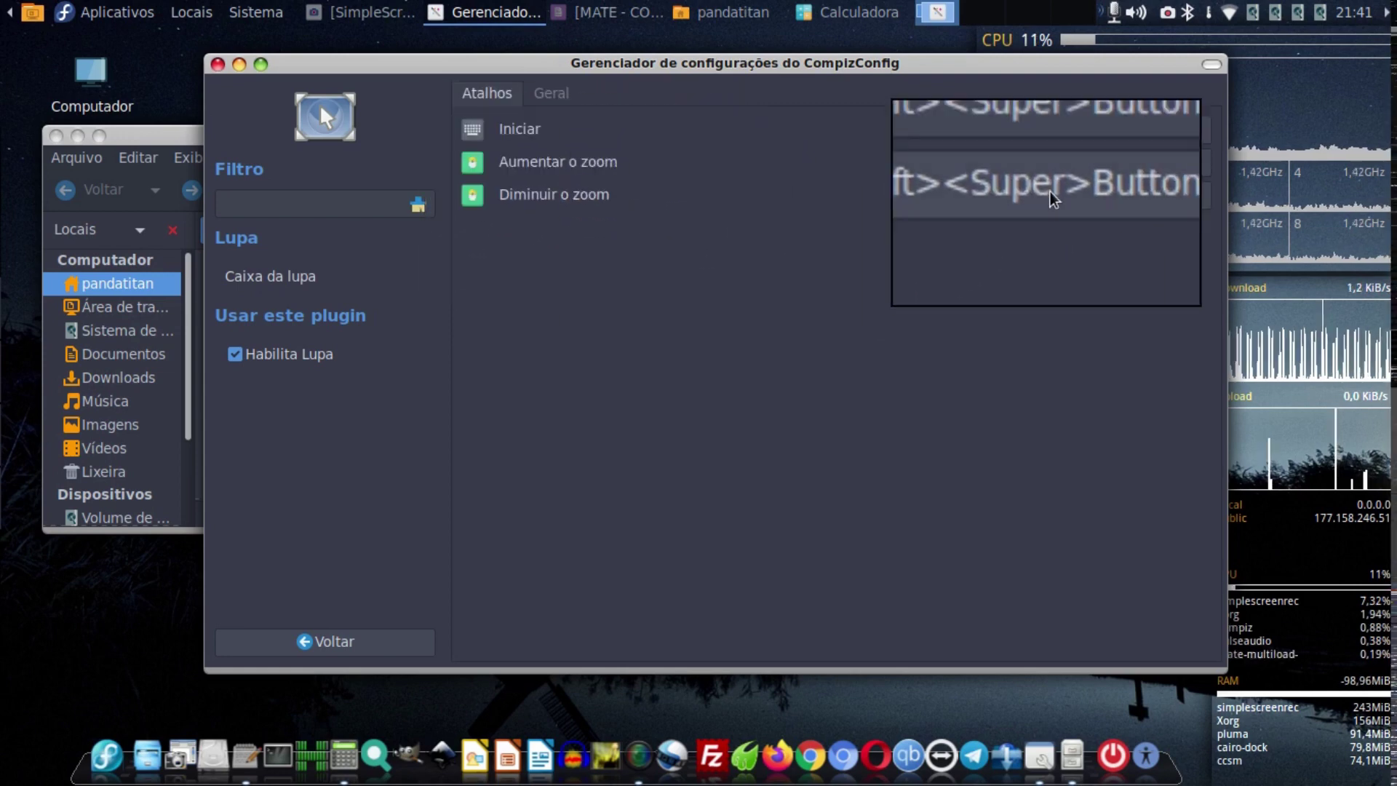
{"action": "scroll", "coordinate": [1050, 198], "scroll_direction": "down", "scroll_amount": 3}
{"action": "scroll", "coordinate": [1050, 198], "scroll_direction": "up", "scroll_amount": 3}
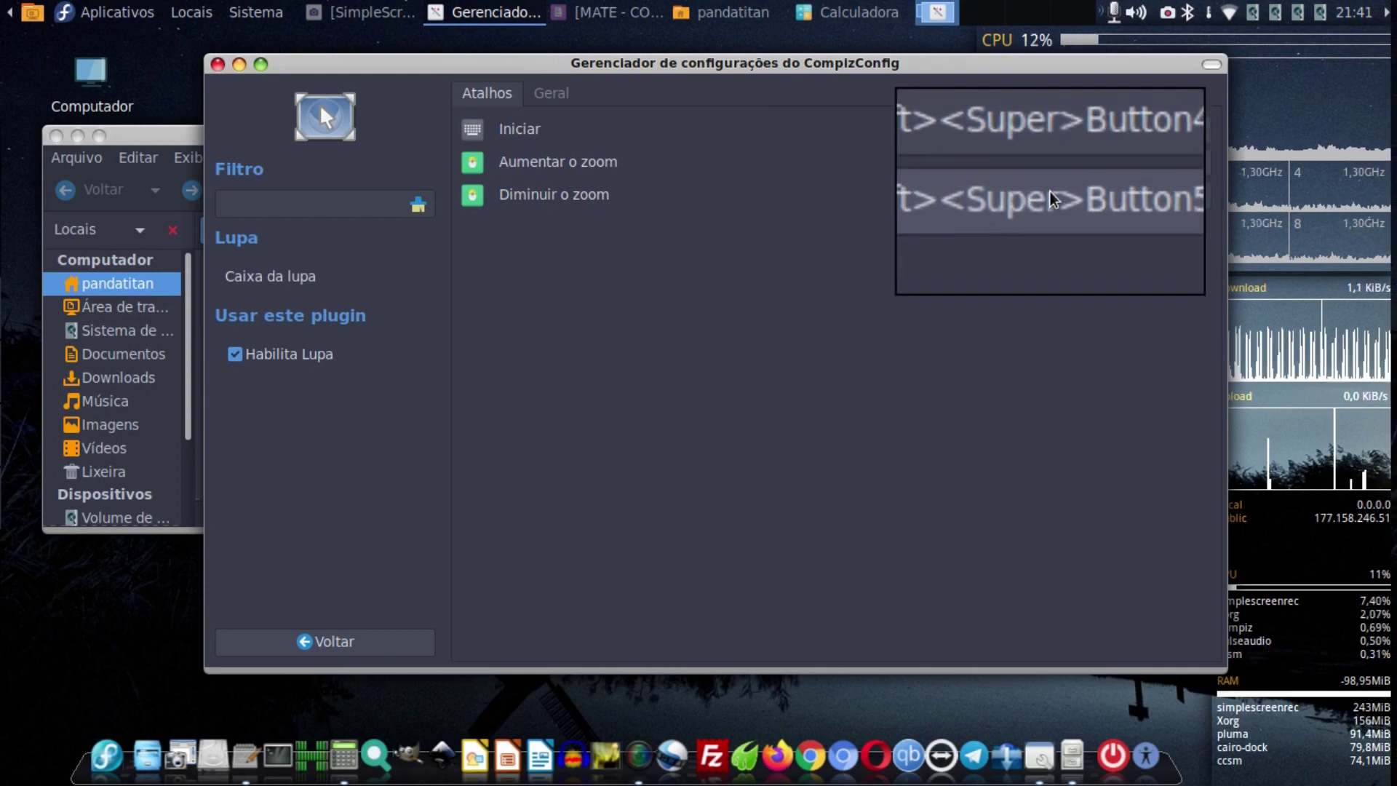
{"action": "scroll", "coordinate": [1050, 198], "scroll_direction": "down", "scroll_amount": 1}
{"action": "scroll", "coordinate": [1050, 198], "scroll_direction": "down", "scroll_amount": 3}
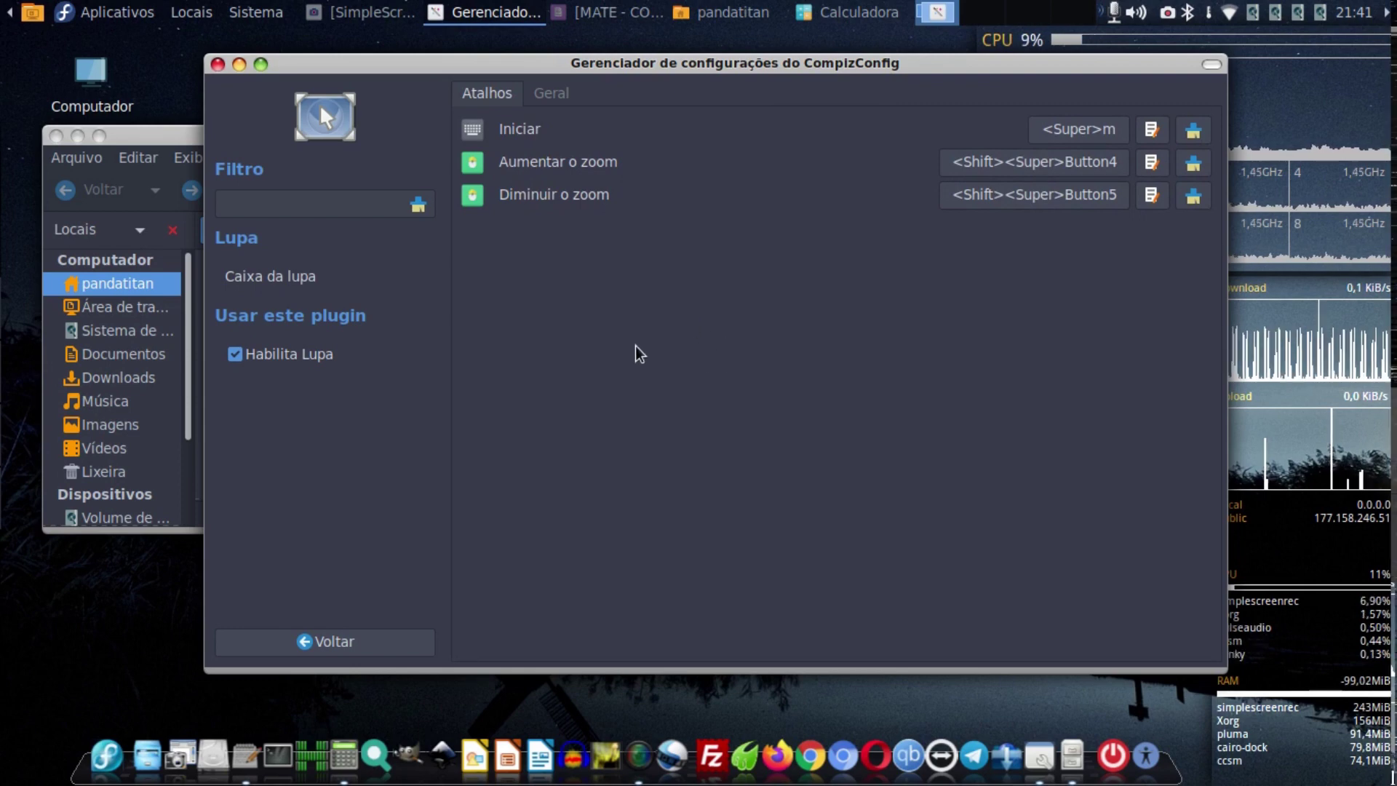
Start the magnifier again, enlarge the Aumentar o zoom and Diminuir o zoom entries, and zoom back out.
{"action": "key", "text": "super+m"}
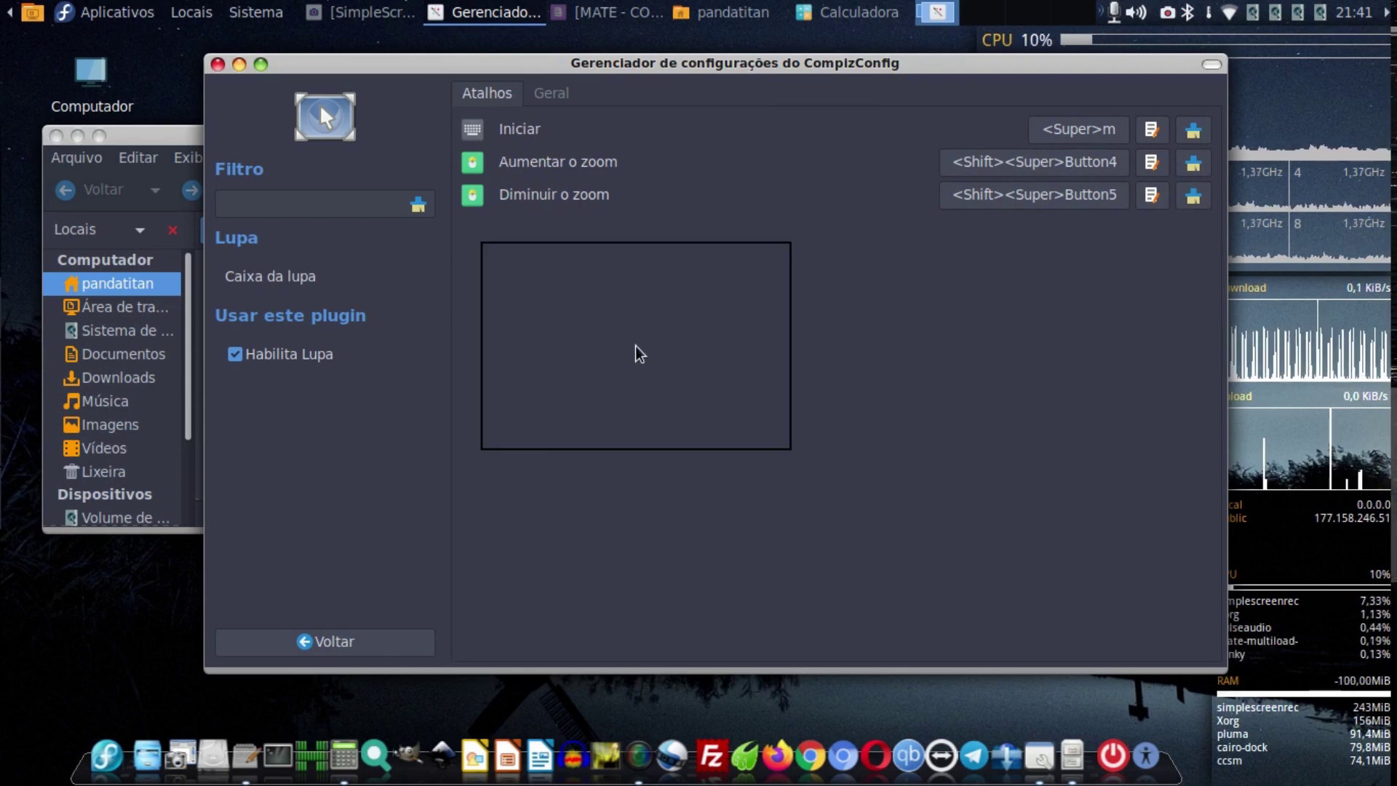
{"action": "scroll", "coordinate": [579, 193], "scroll_direction": "up", "scroll_amount": 3}
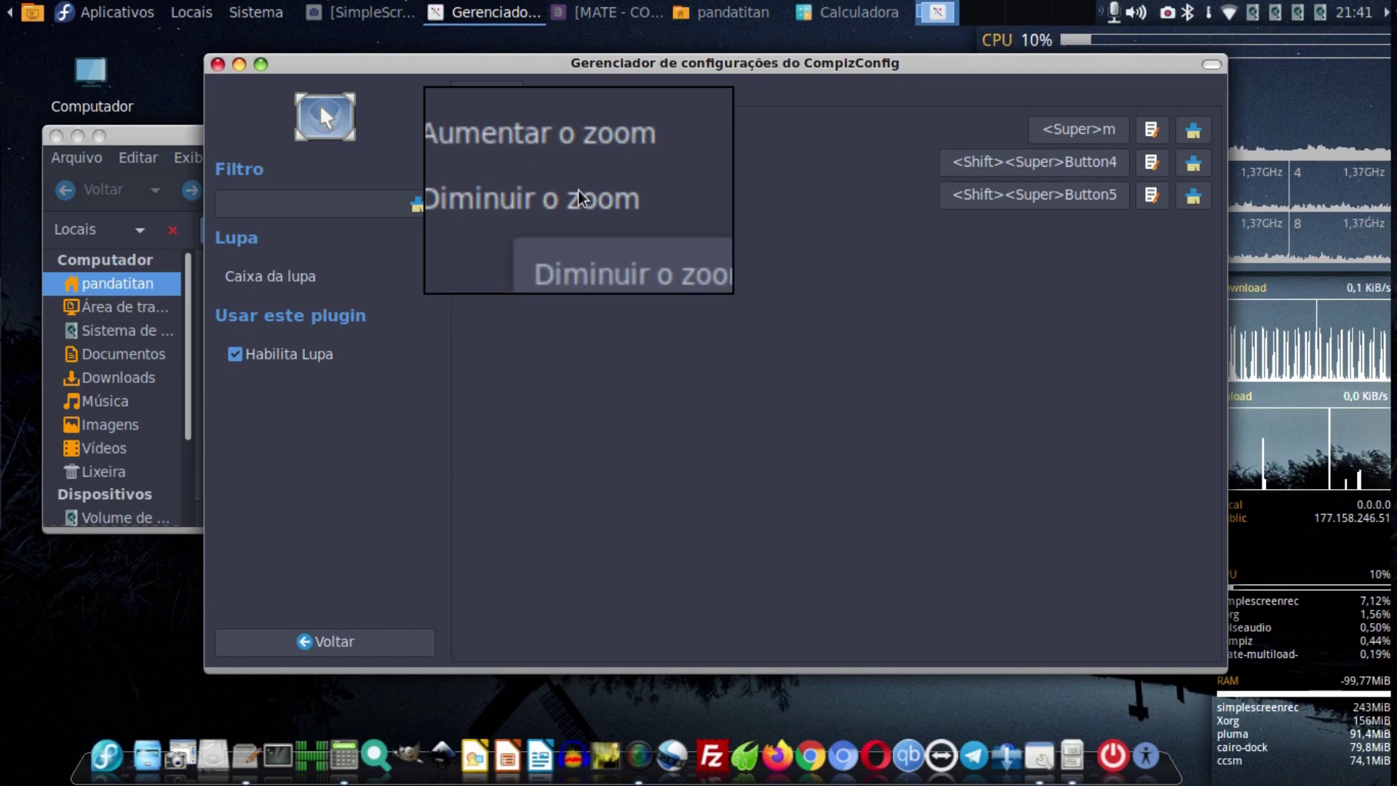
{"action": "scroll", "coordinate": [579, 192], "scroll_direction": "down", "scroll_amount": 3}
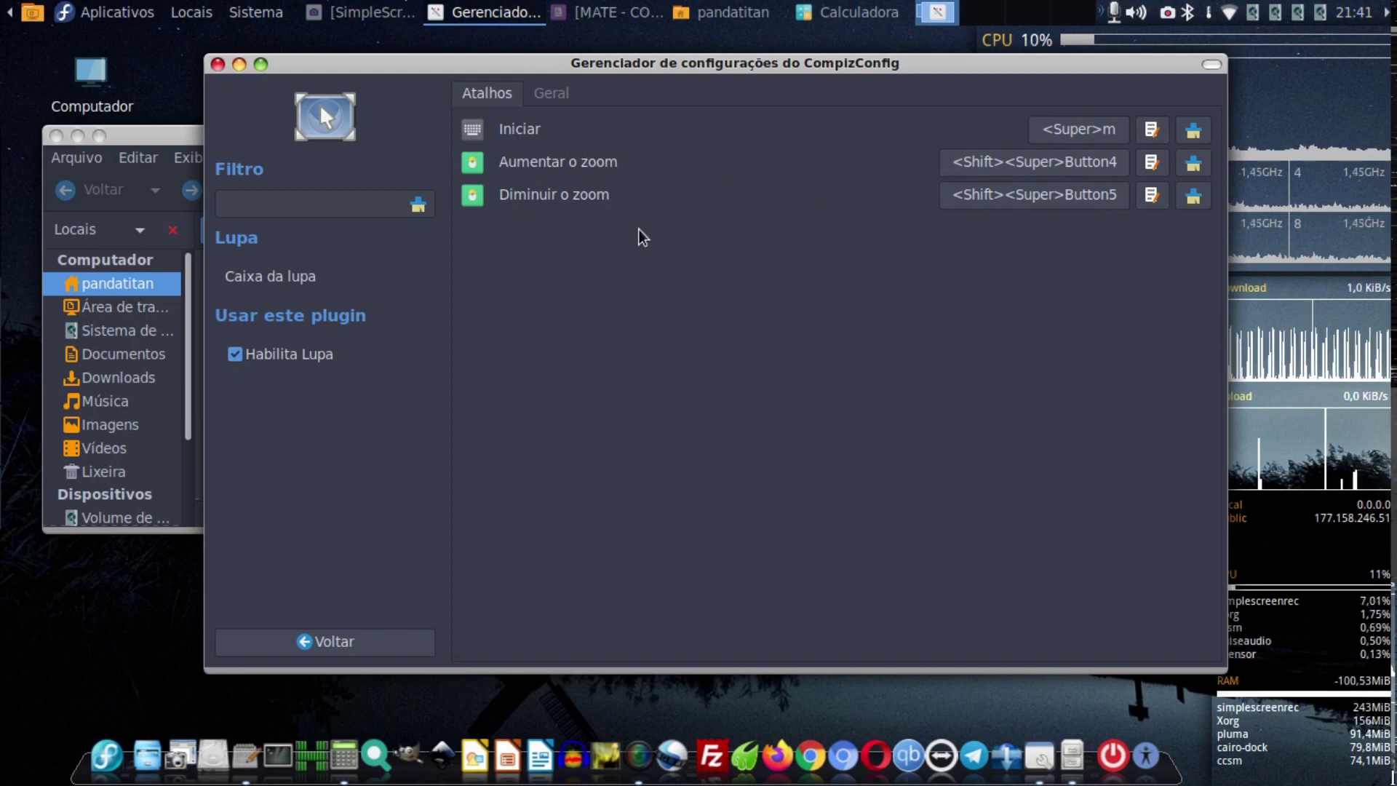
Open Lupa's Geral settings, keep Modo on Simples and start the magnifier to test that mode.
{"action": "left_click", "coordinate": [559, 100]}
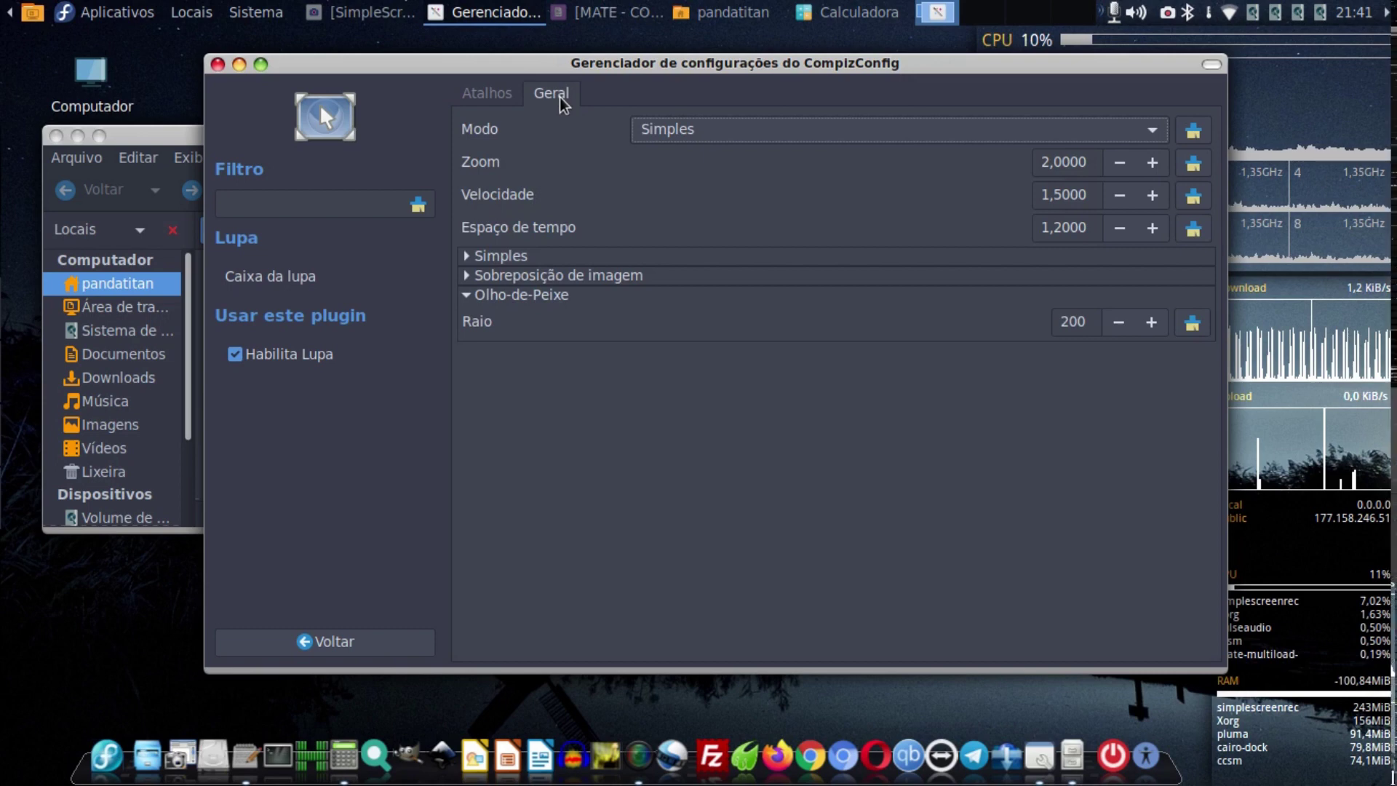
{"action": "left_click", "coordinate": [717, 127]}
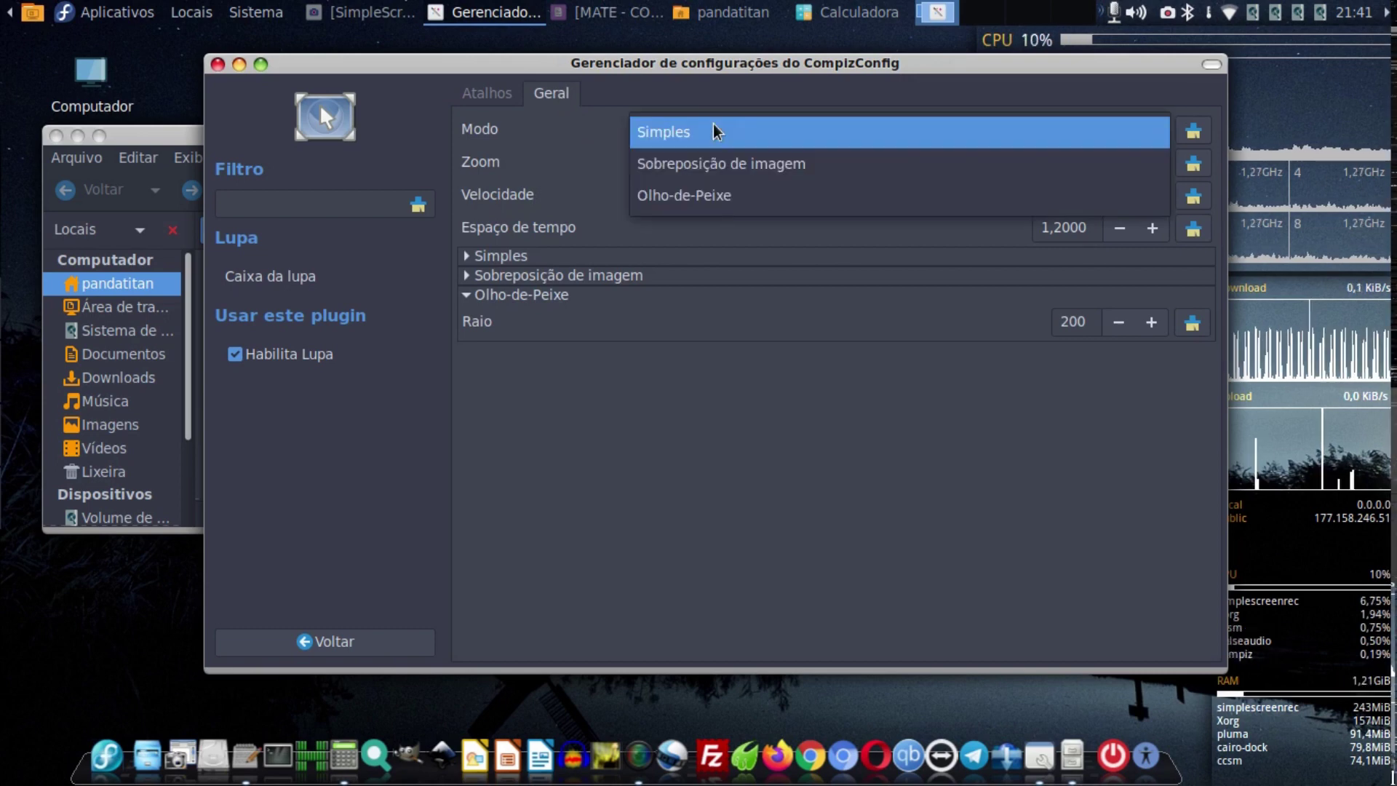
{"action": "left_click", "coordinate": [718, 131]}
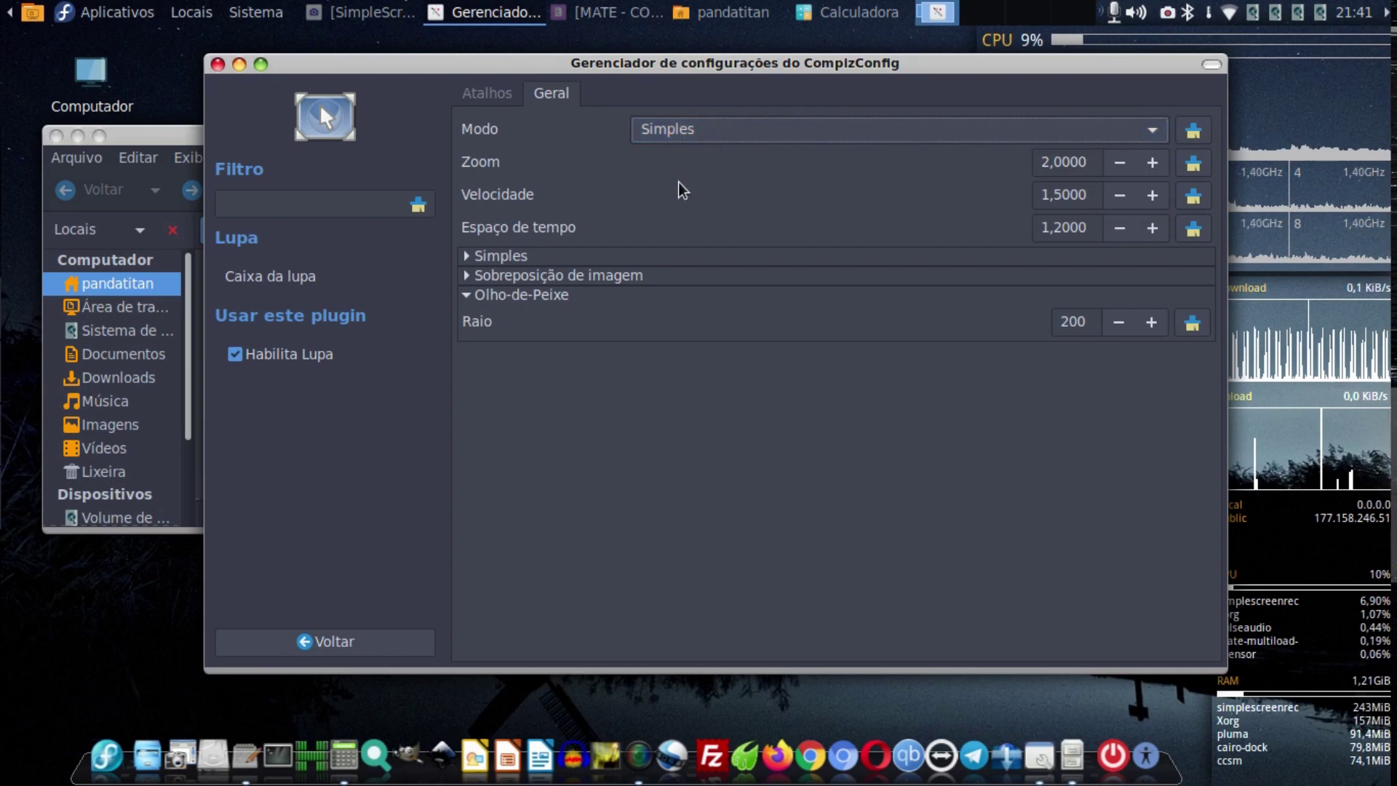
{"action": "key", "text": "super+m"}
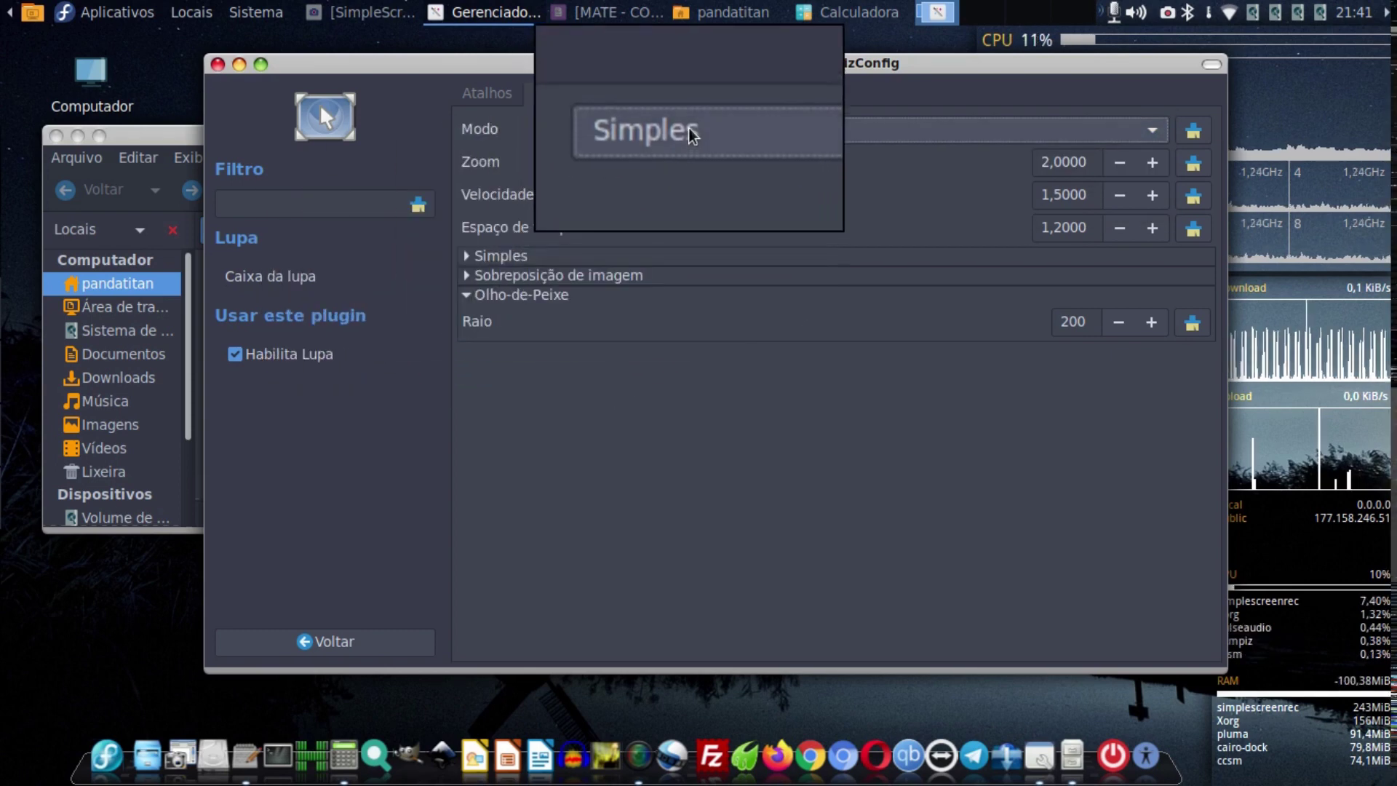
Try the Sobreposição de imagem and Olho-de-Peixe modes with the magnifier running, and turn the magnifier off.
{"action": "left_click", "coordinate": [689, 128]}
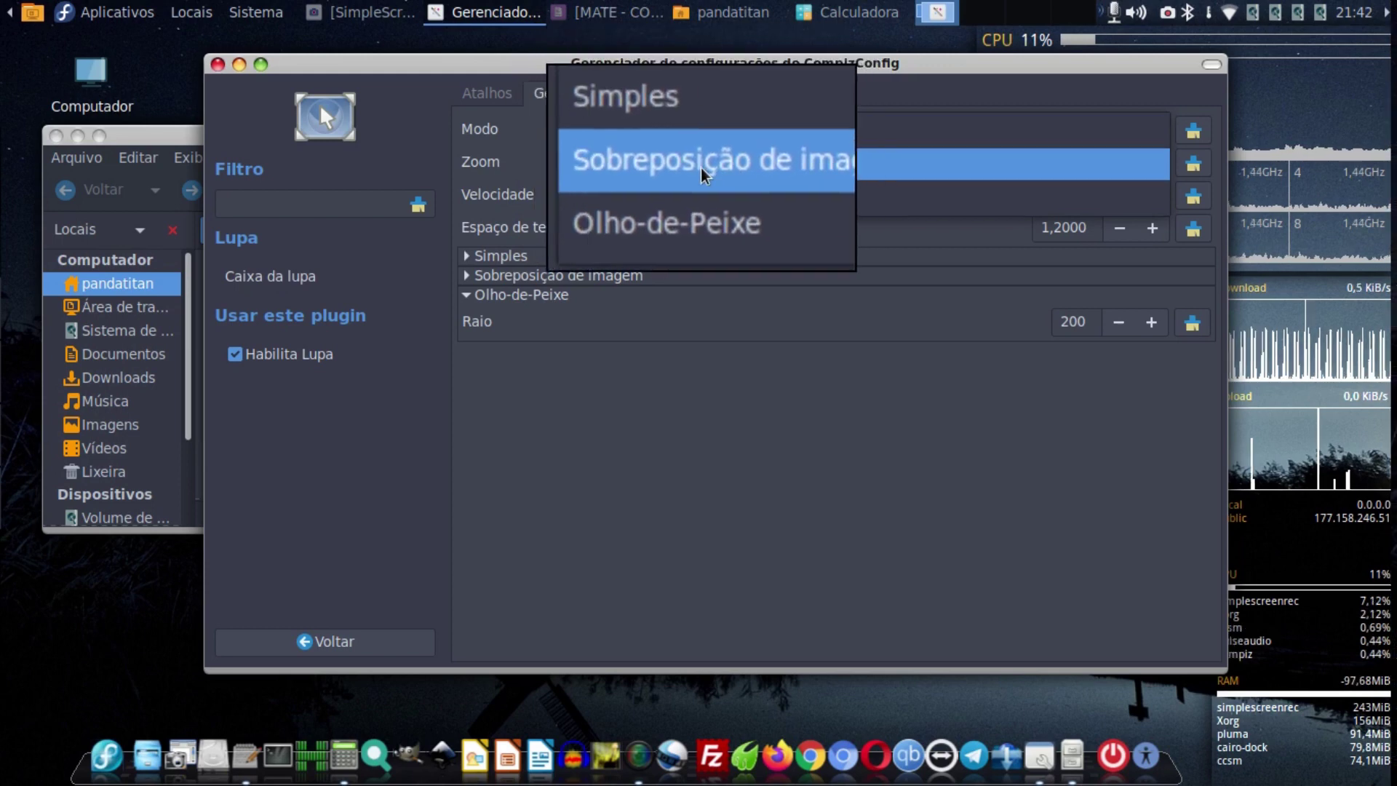
{"action": "left_click", "coordinate": [702, 175]}
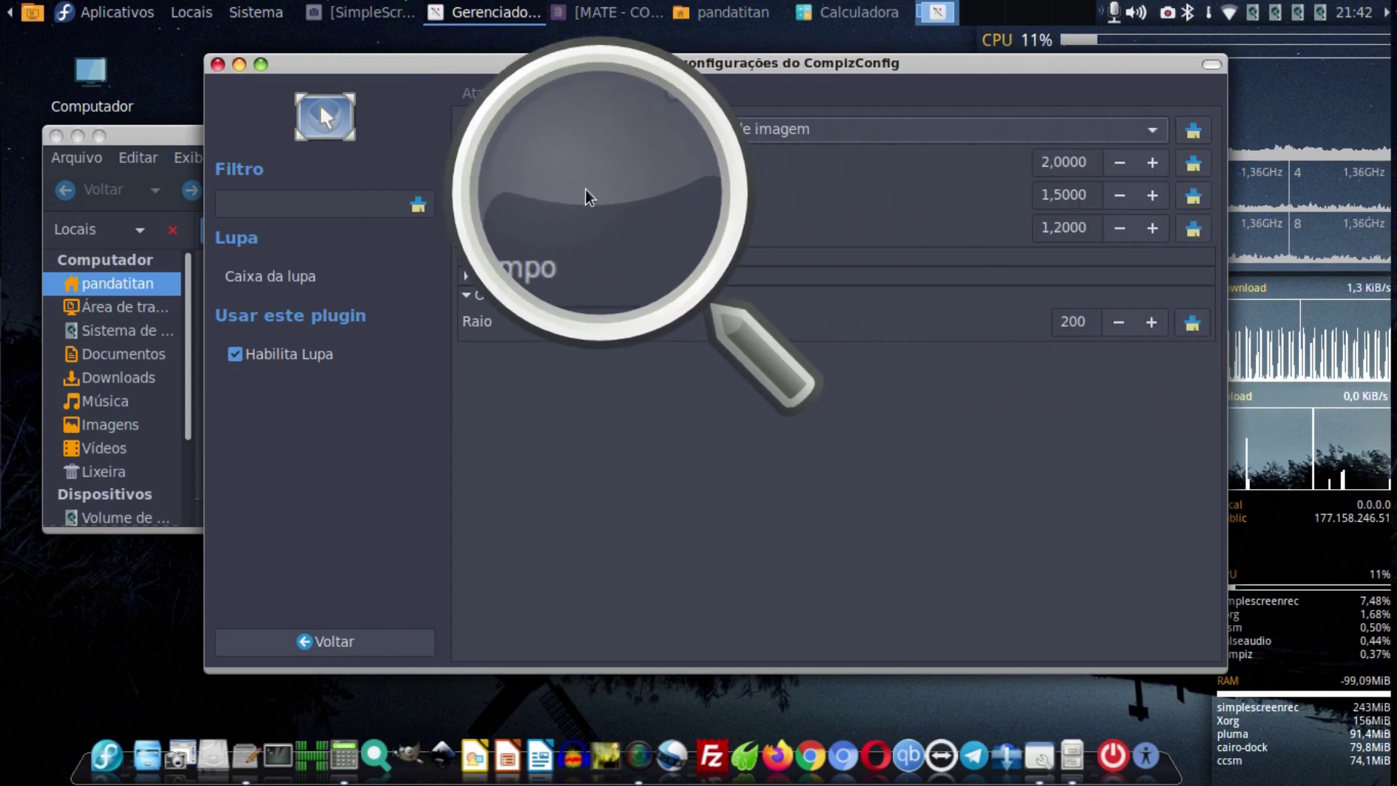
{"action": "left_click", "coordinate": [724, 135]}
{"action": "left_click", "coordinate": [668, 176]}
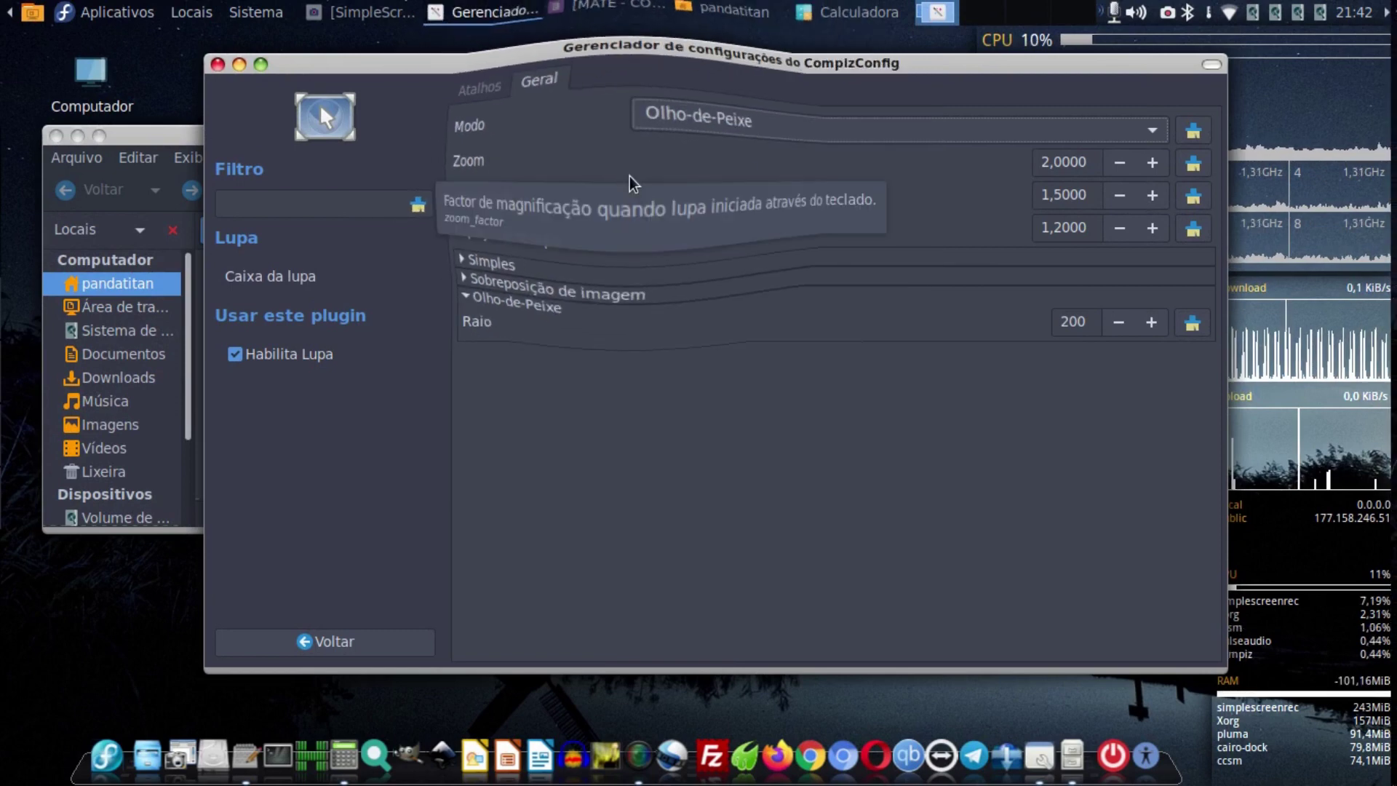
{"action": "key", "text": "super+m"}
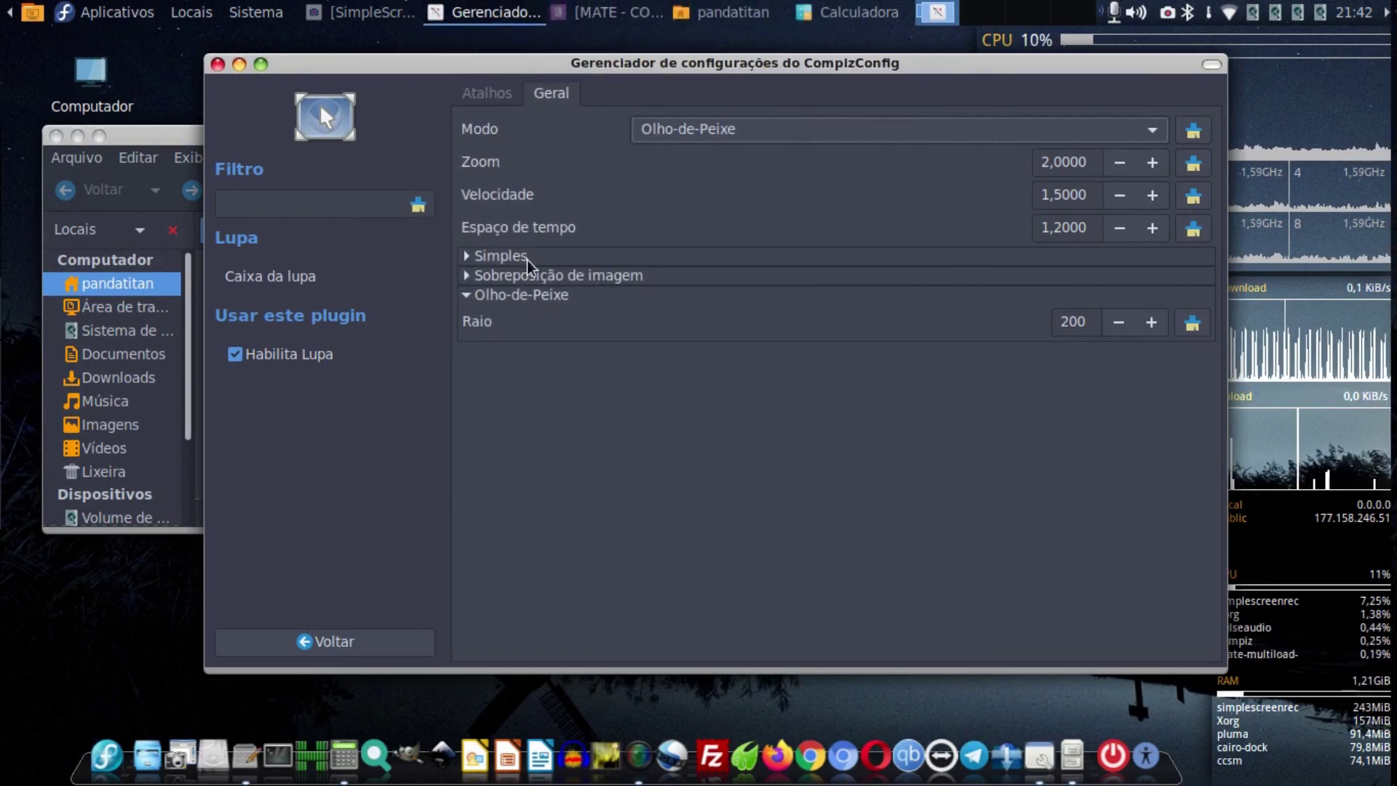
Set Lupa's Modo to Sobreposição de imagem and expand the options of that mode.
{"action": "left_click", "coordinate": [709, 131]}
{"action": "left_click", "coordinate": [714, 102]}
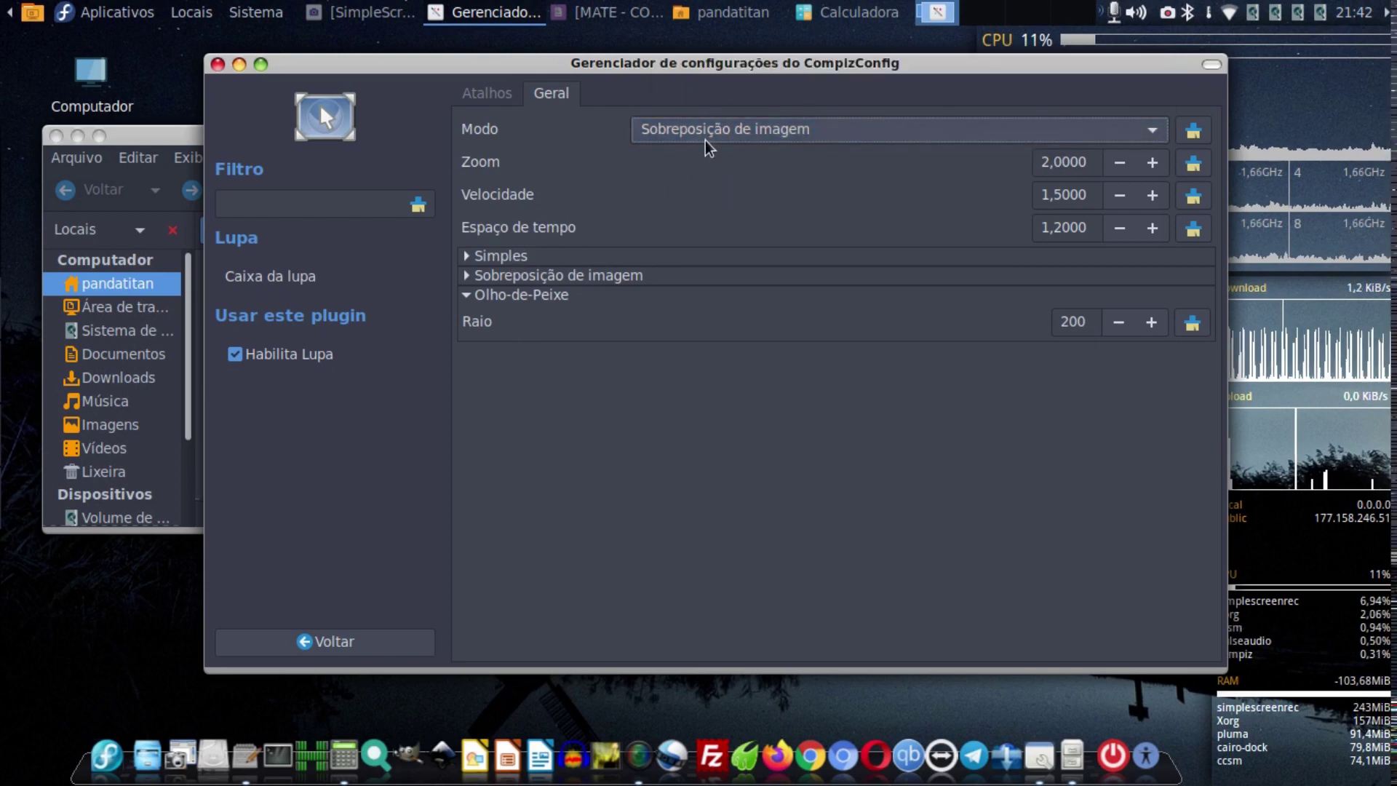
{"action": "left_click", "coordinate": [467, 276]}
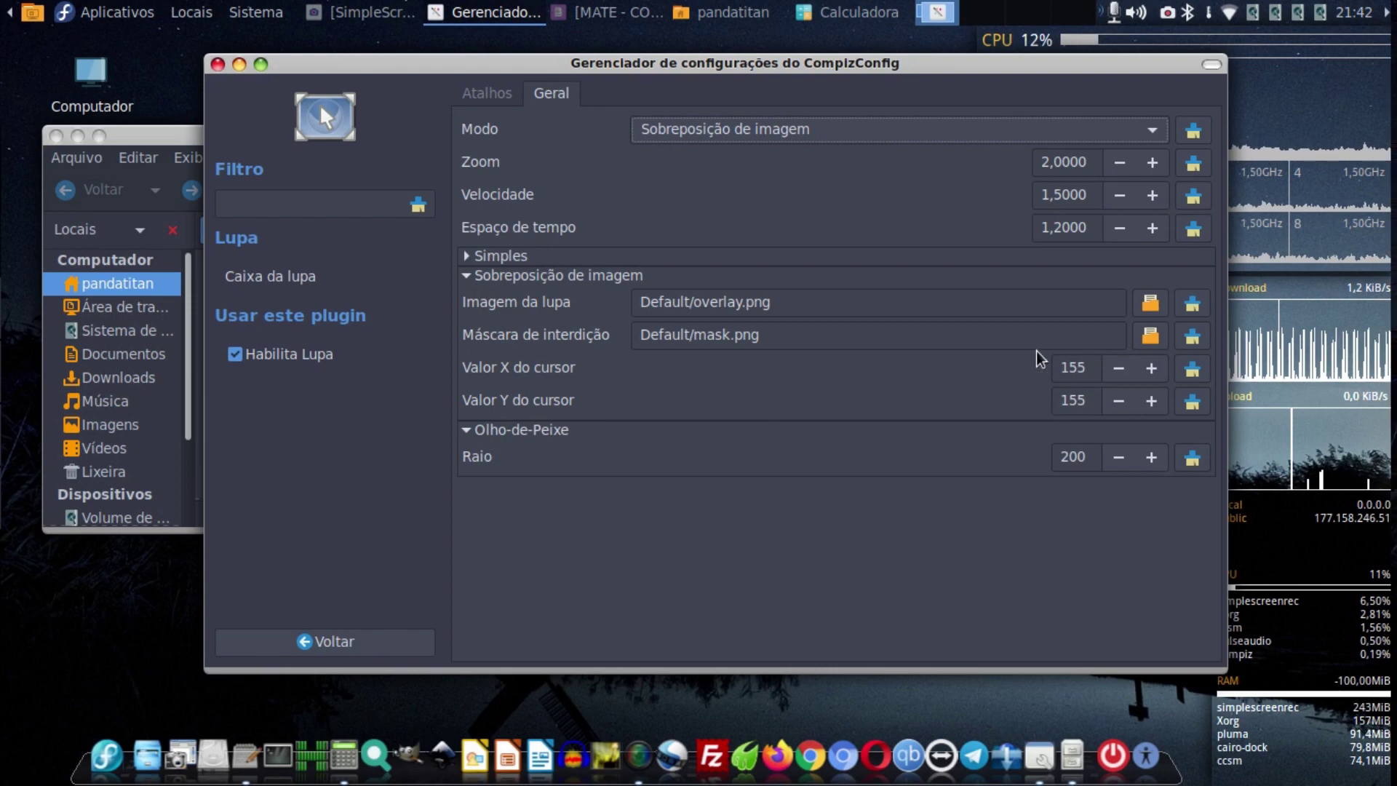
Examine the Imagem da lupa and Máscara de interdição files, and view the chooser for another magnifier image without picking one.
{"action": "left_click", "coordinate": [829, 302]}
{"action": "left_click", "coordinate": [807, 341]}
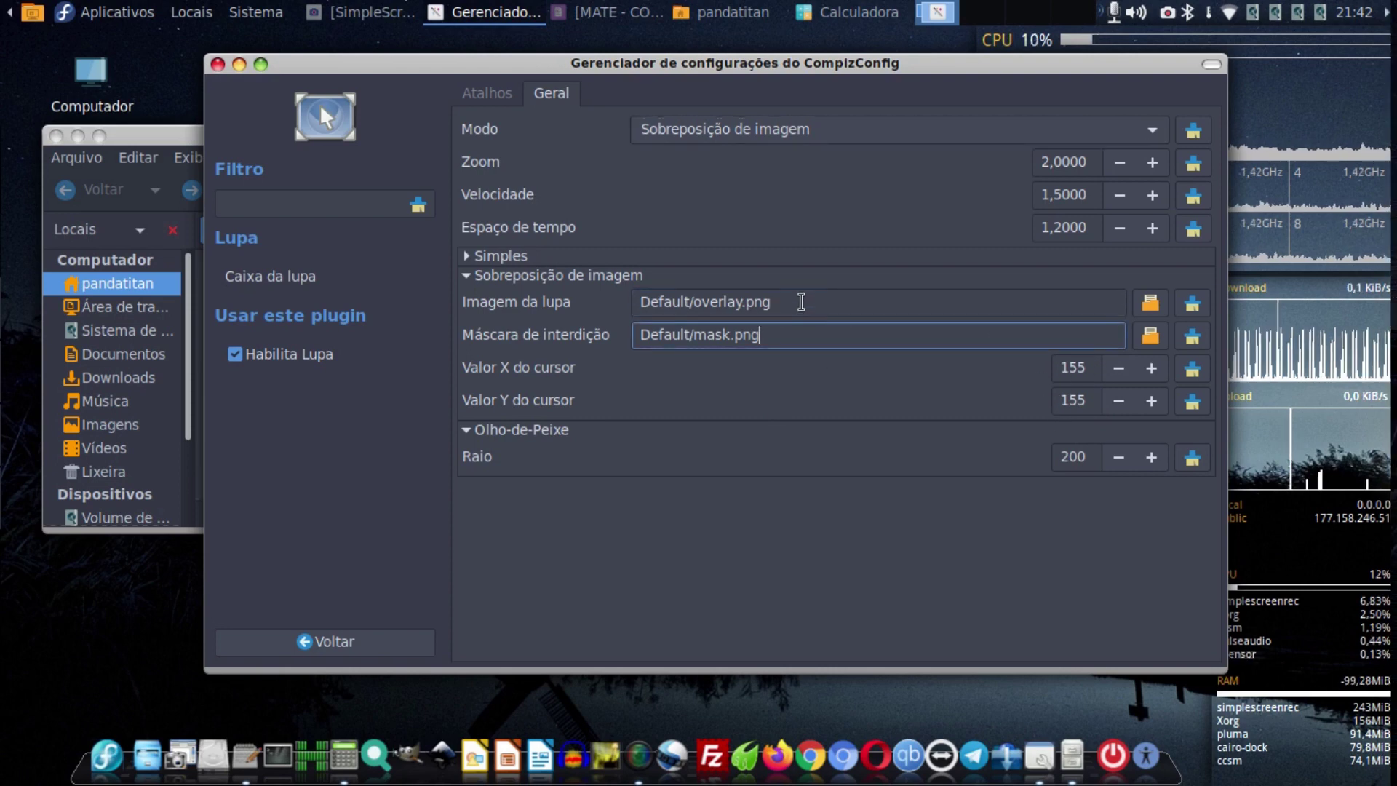
{"action": "left_click", "coordinate": [803, 303]}
{"action": "left_click", "coordinate": [801, 329]}
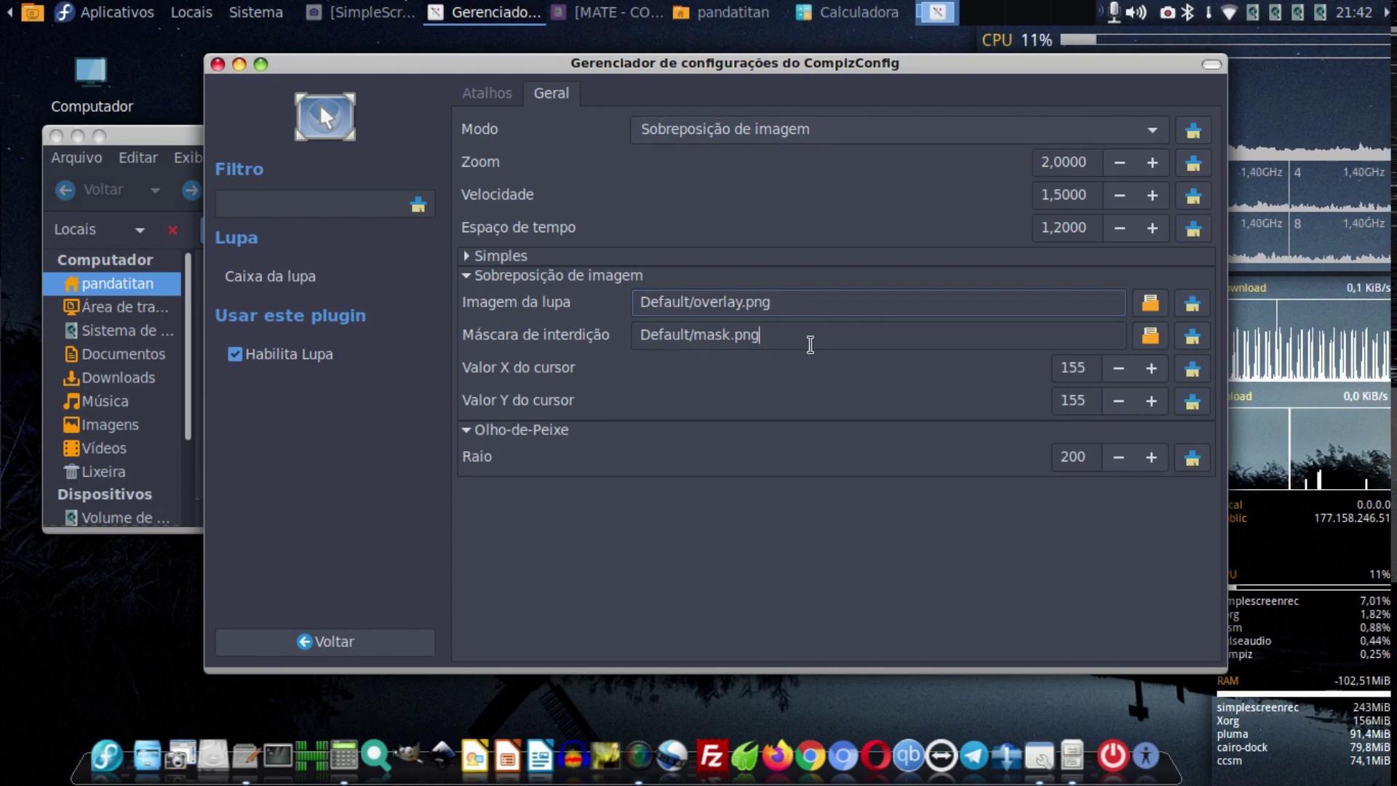
{"action": "left_click", "coordinate": [810, 339]}
{"action": "left_click", "coordinate": [830, 302]}
{"action": "left_click", "coordinate": [836, 340]}
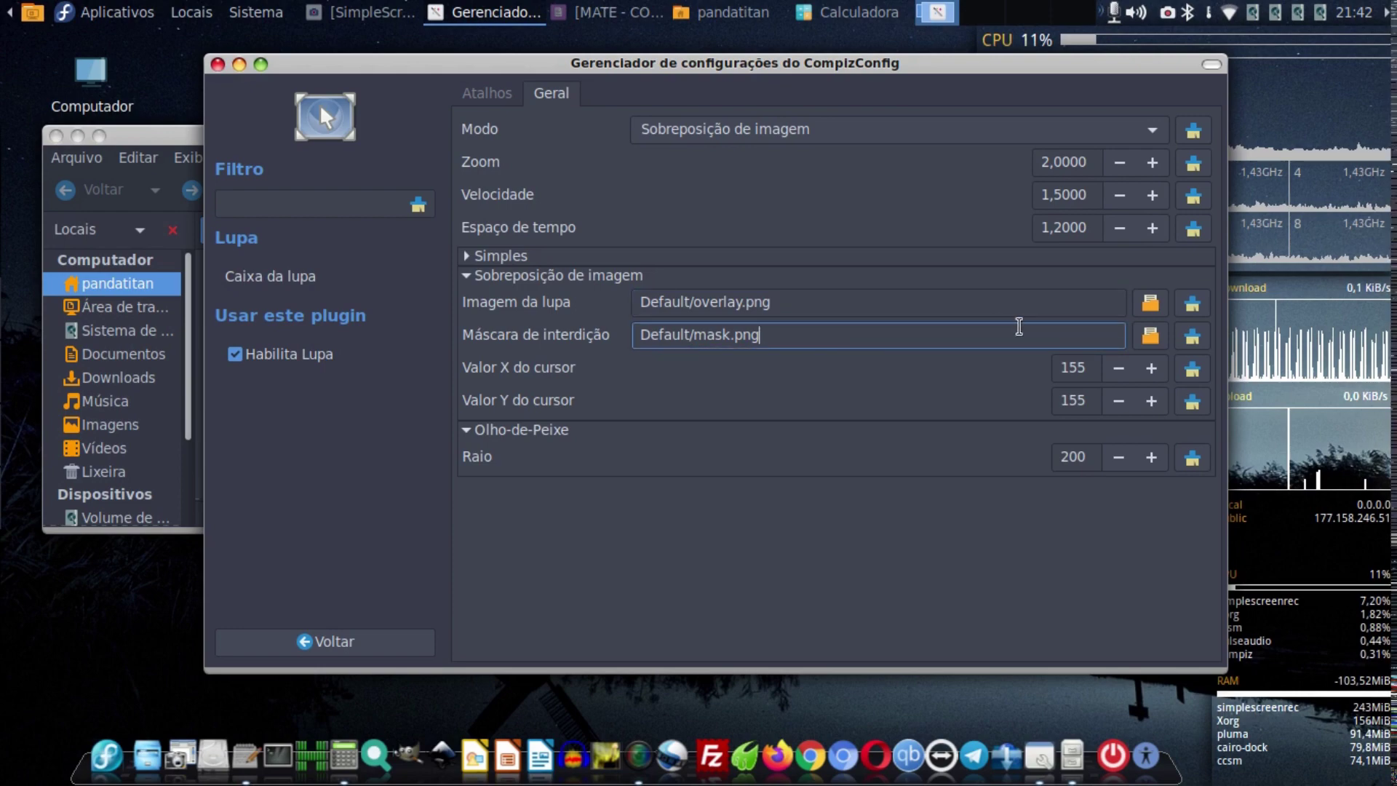
{"action": "left_click", "coordinate": [1156, 307]}
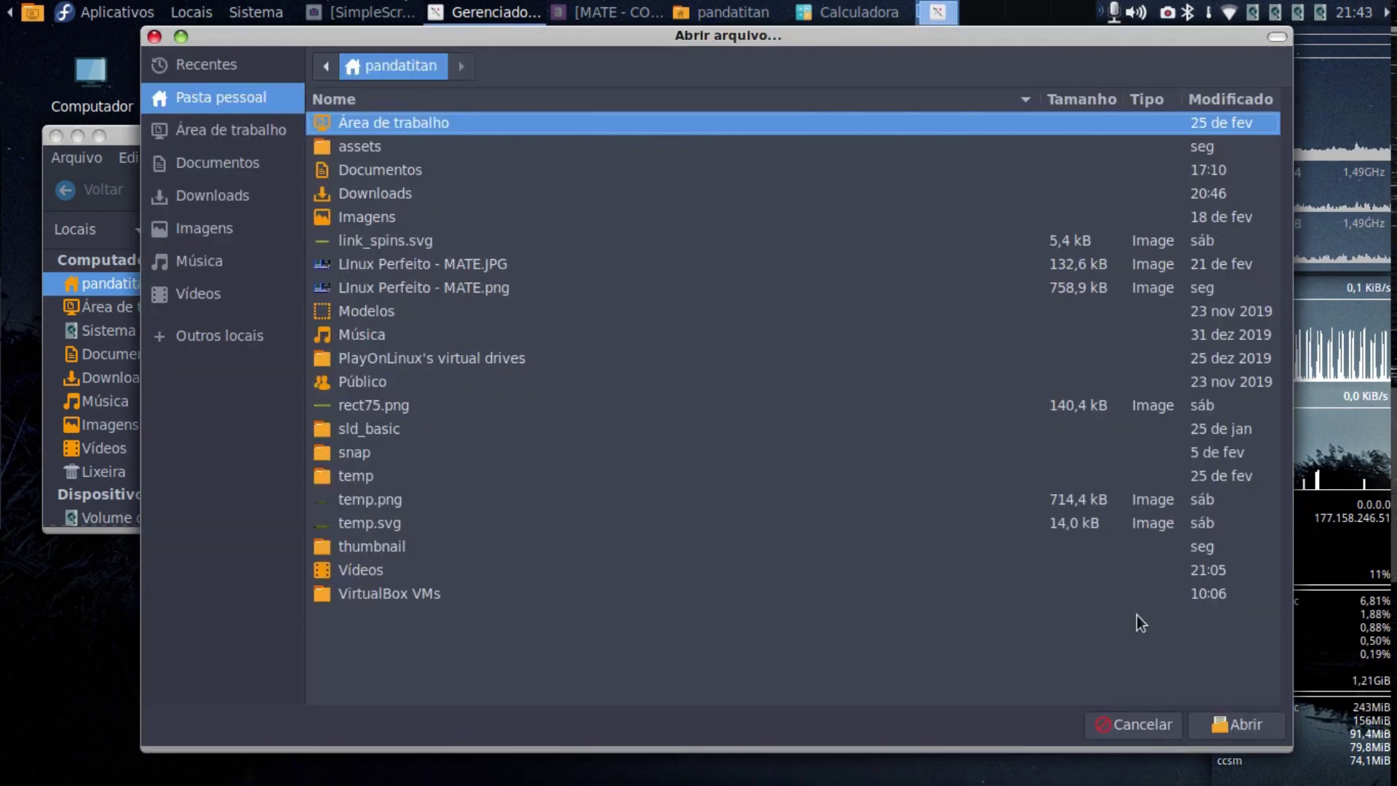
{"action": "left_click", "coordinate": [1154, 723]}
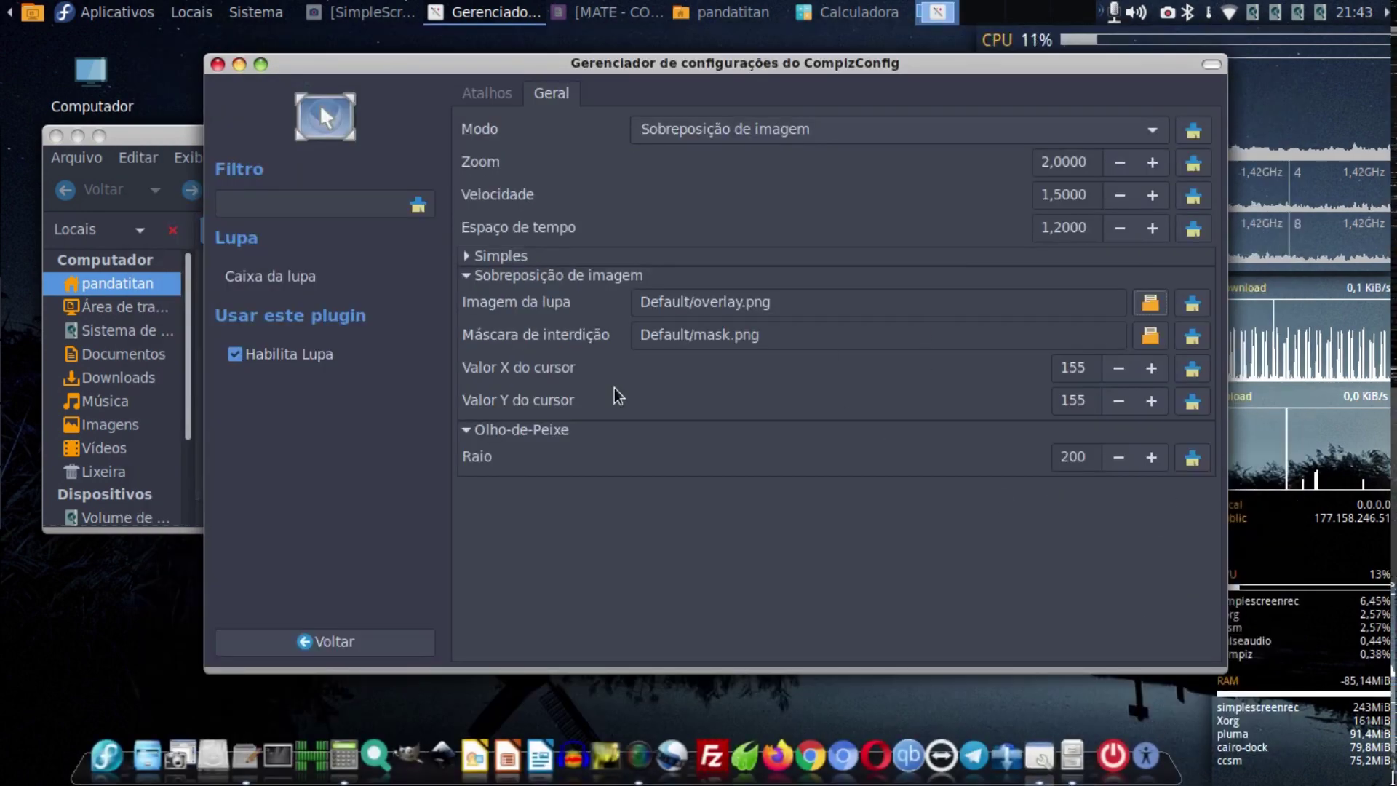
Review the Olho-de-Peixe and Simples option groups in Lupa's Geral settings and return to the Atalhos settings.
{"action": "left_click", "coordinate": [465, 438]}
{"action": "left_click", "coordinate": [466, 436]}
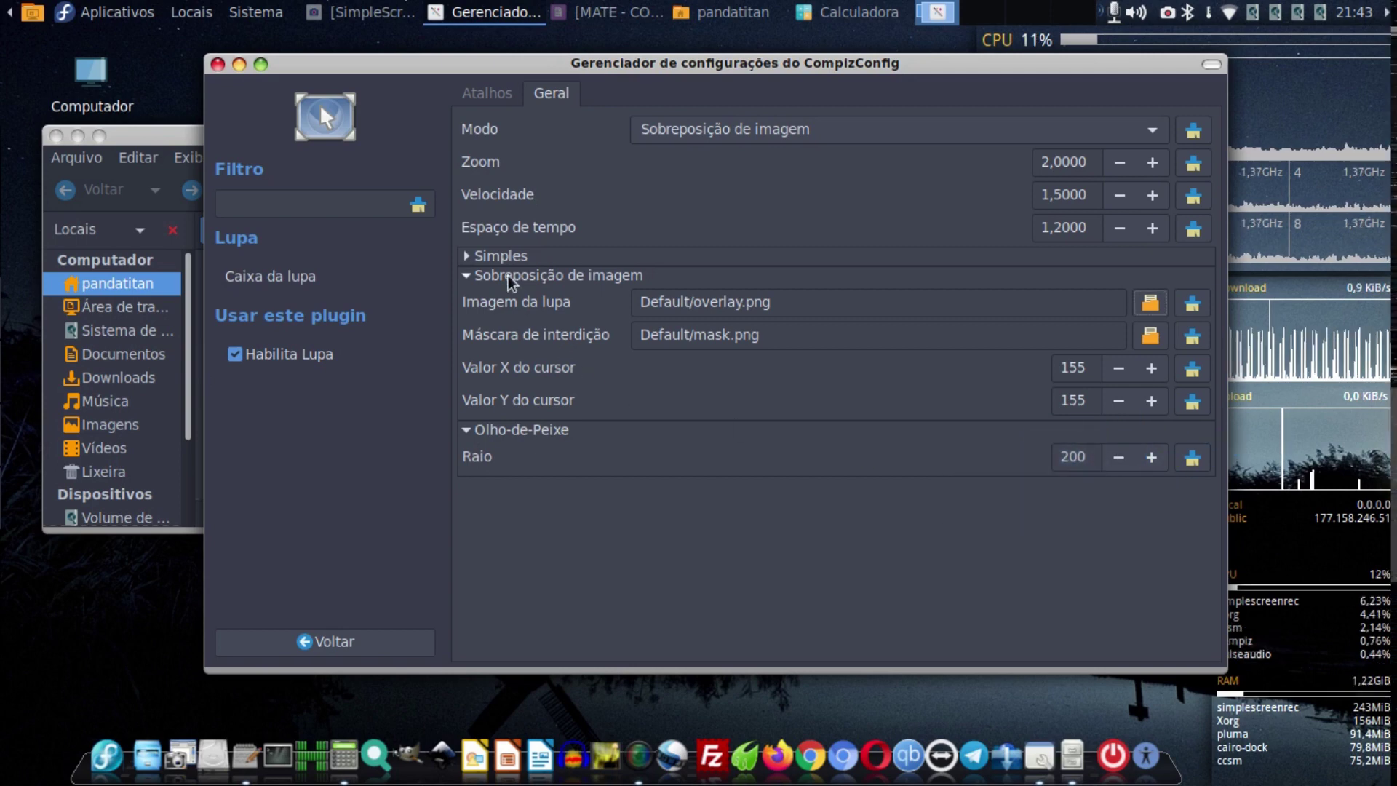
{"action": "left_click", "coordinate": [489, 262]}
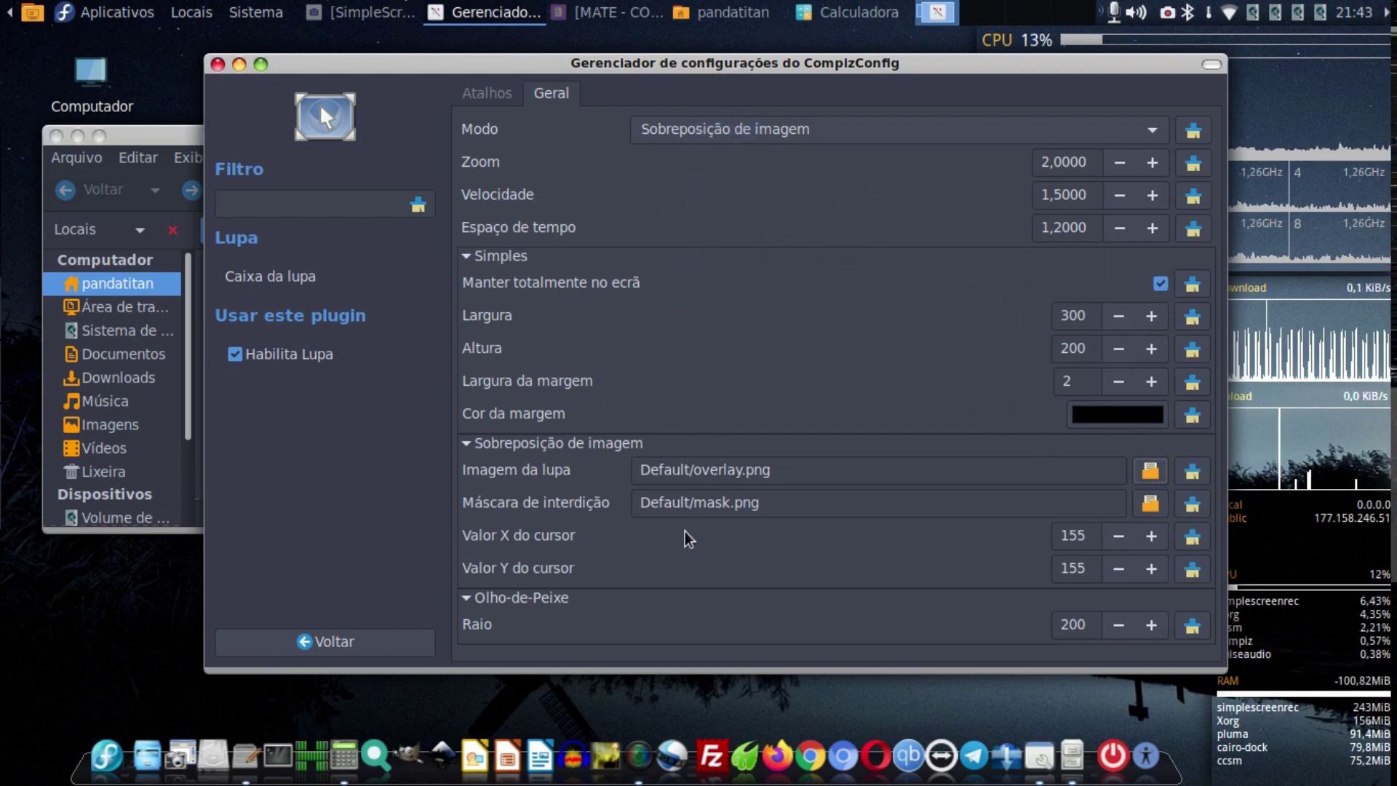
{"action": "left_click", "coordinate": [498, 94]}
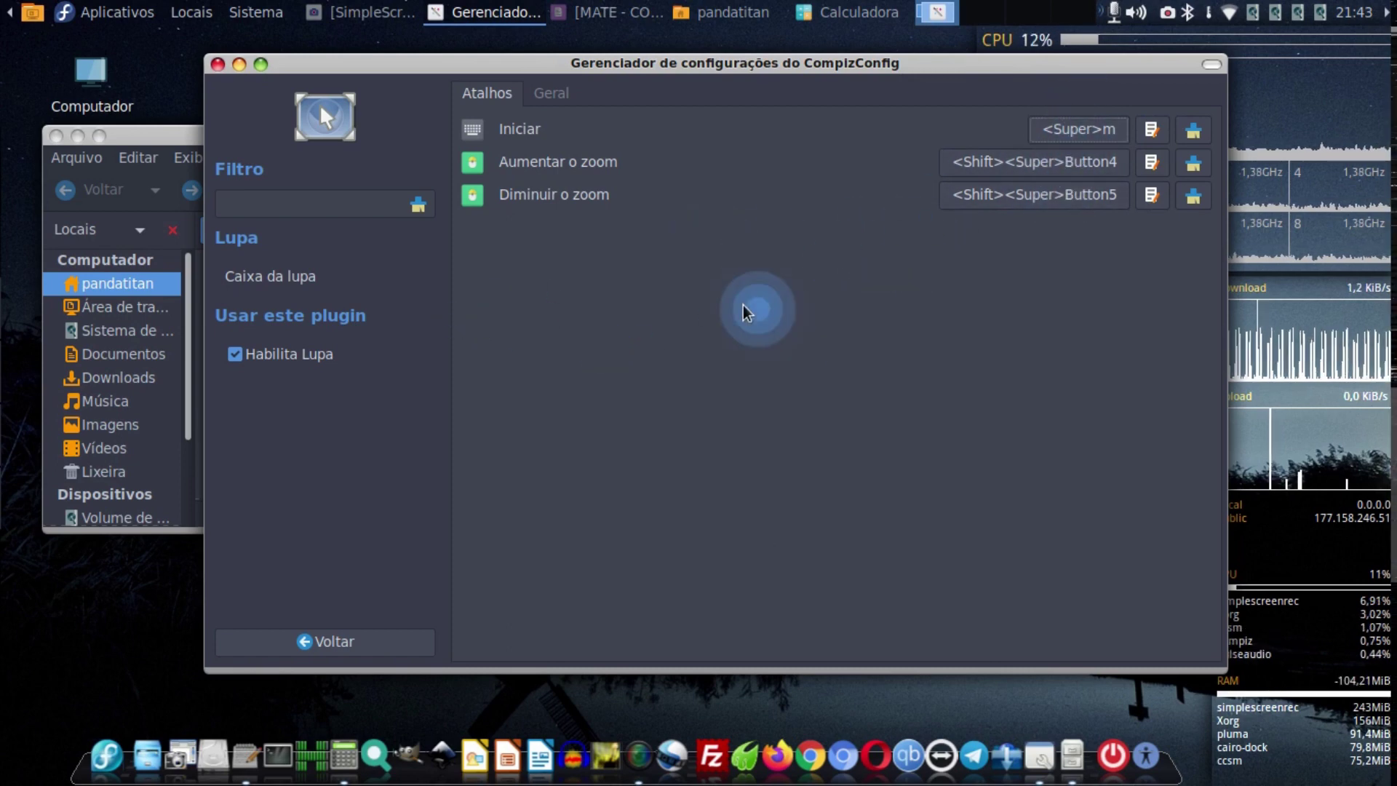
Return to the plugin overview, enable Mostrar cursor do rato under Acessibilidade and open its settings.
{"action": "left_click", "coordinate": [302, 642]}
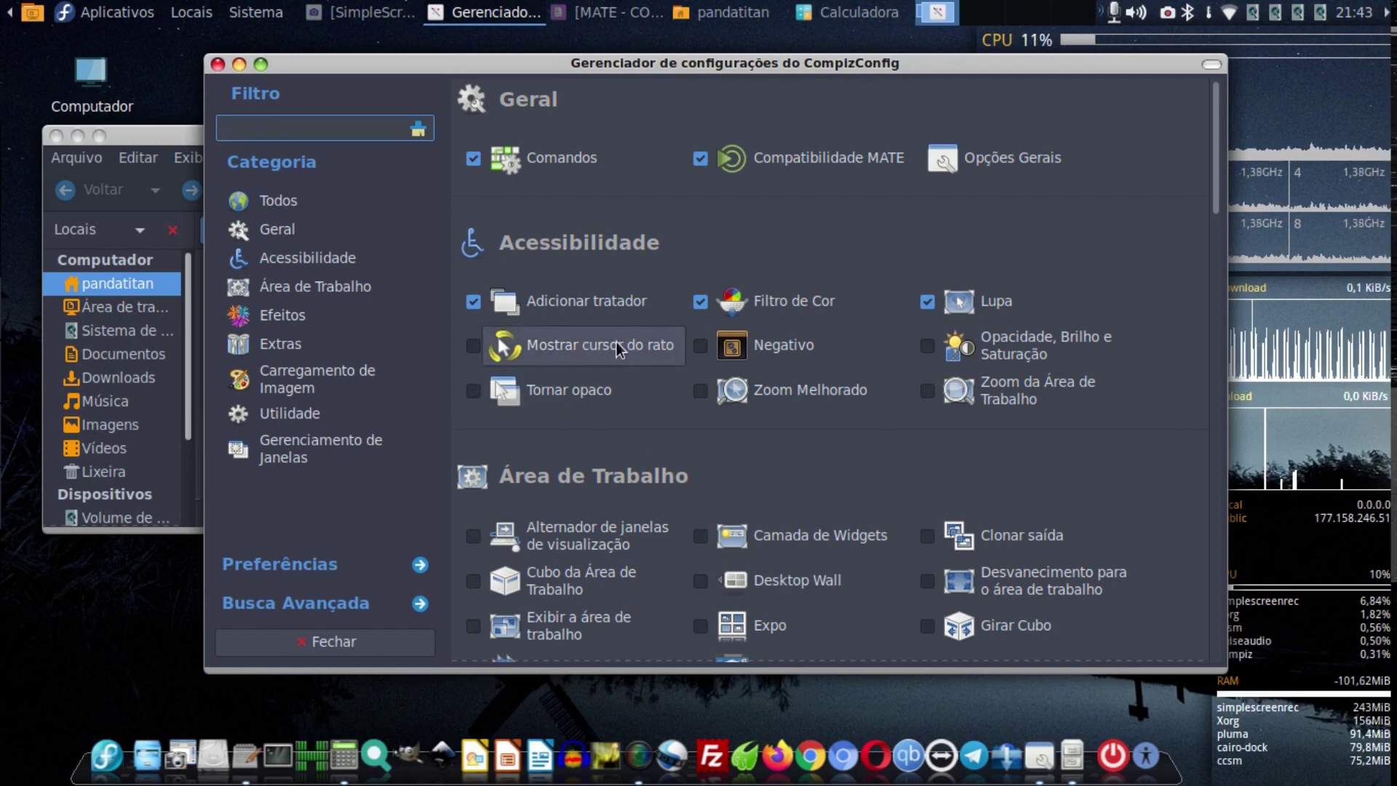
{"action": "left_click", "coordinate": [474, 347]}
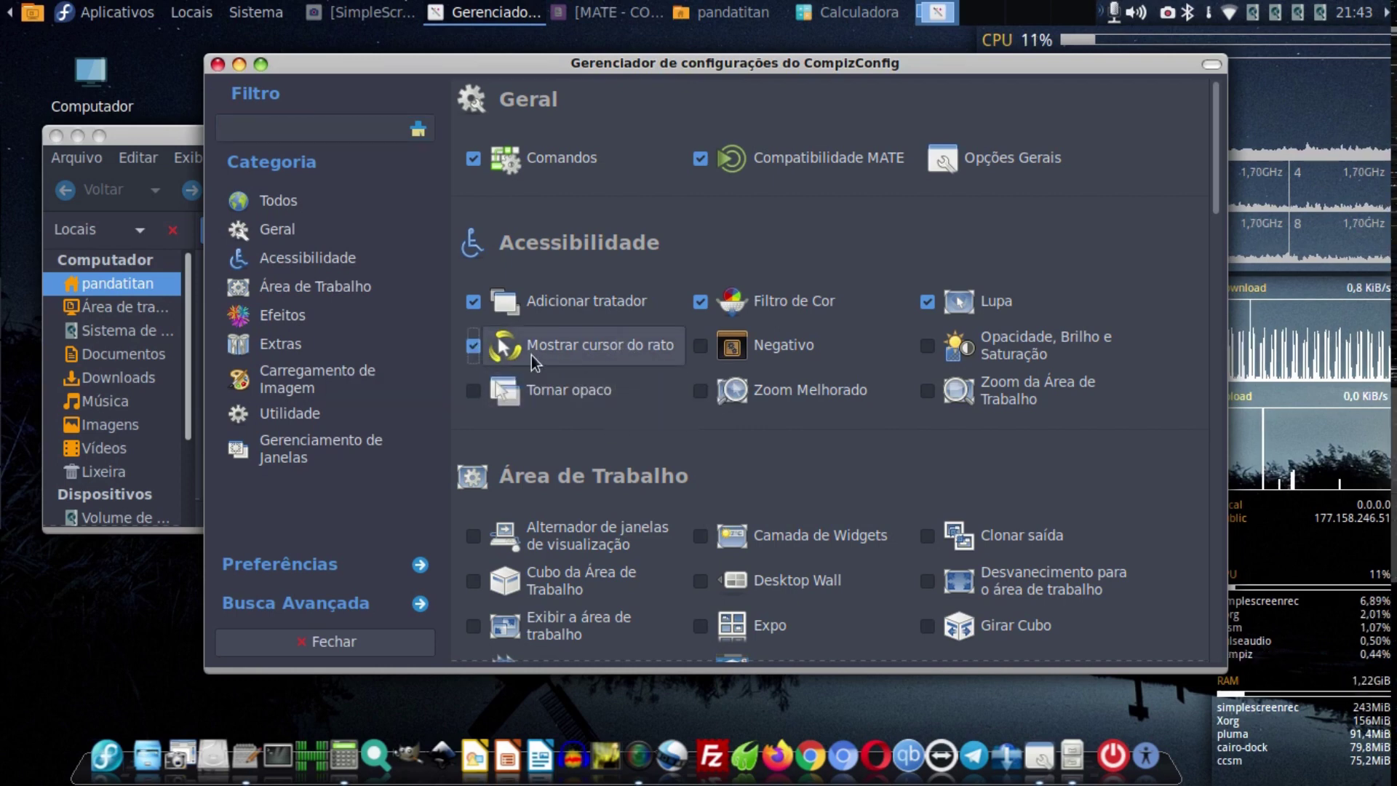
{"action": "left_click", "coordinate": [620, 348]}
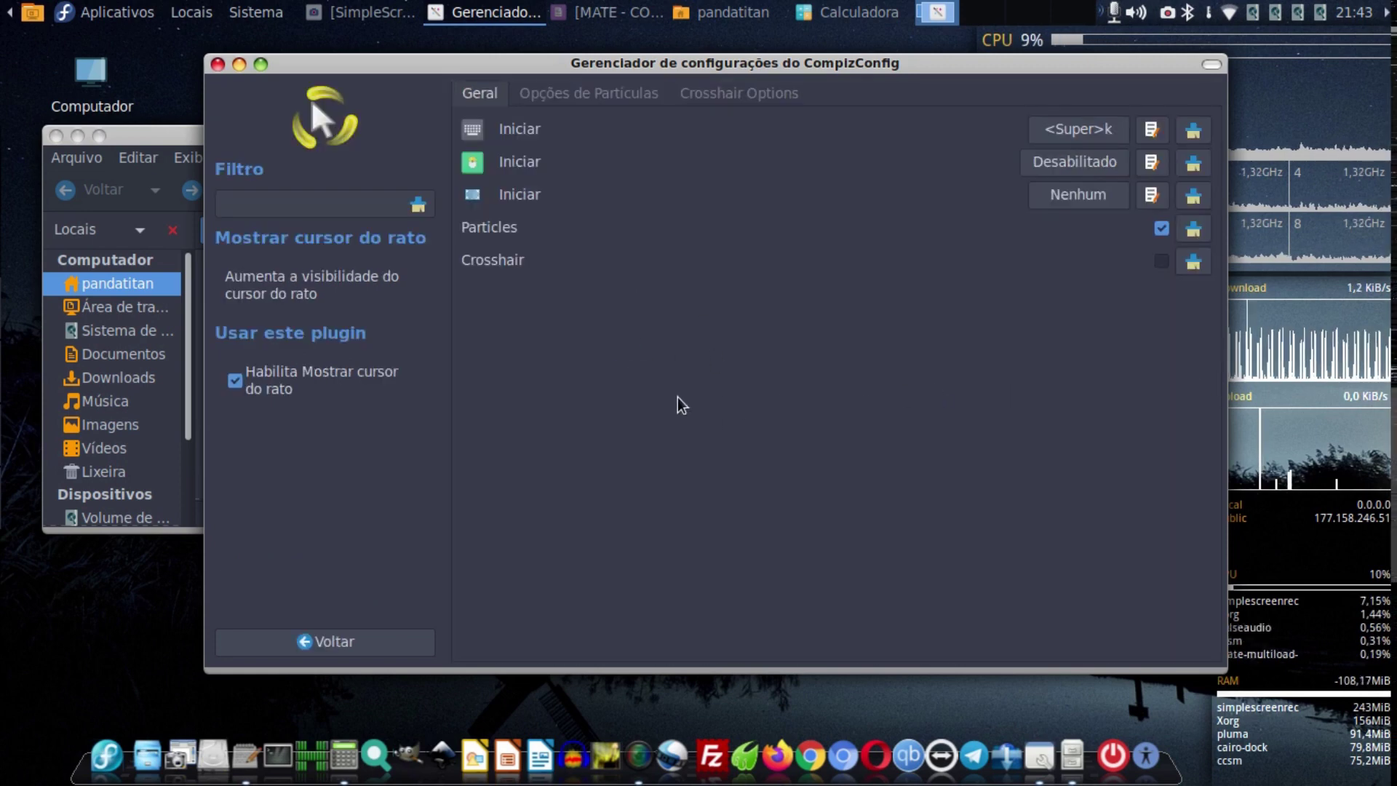
Test the Mostrar cursor do rato particle effect by toggling it around the pointer.
{"action": "key", "text": "super+k"}
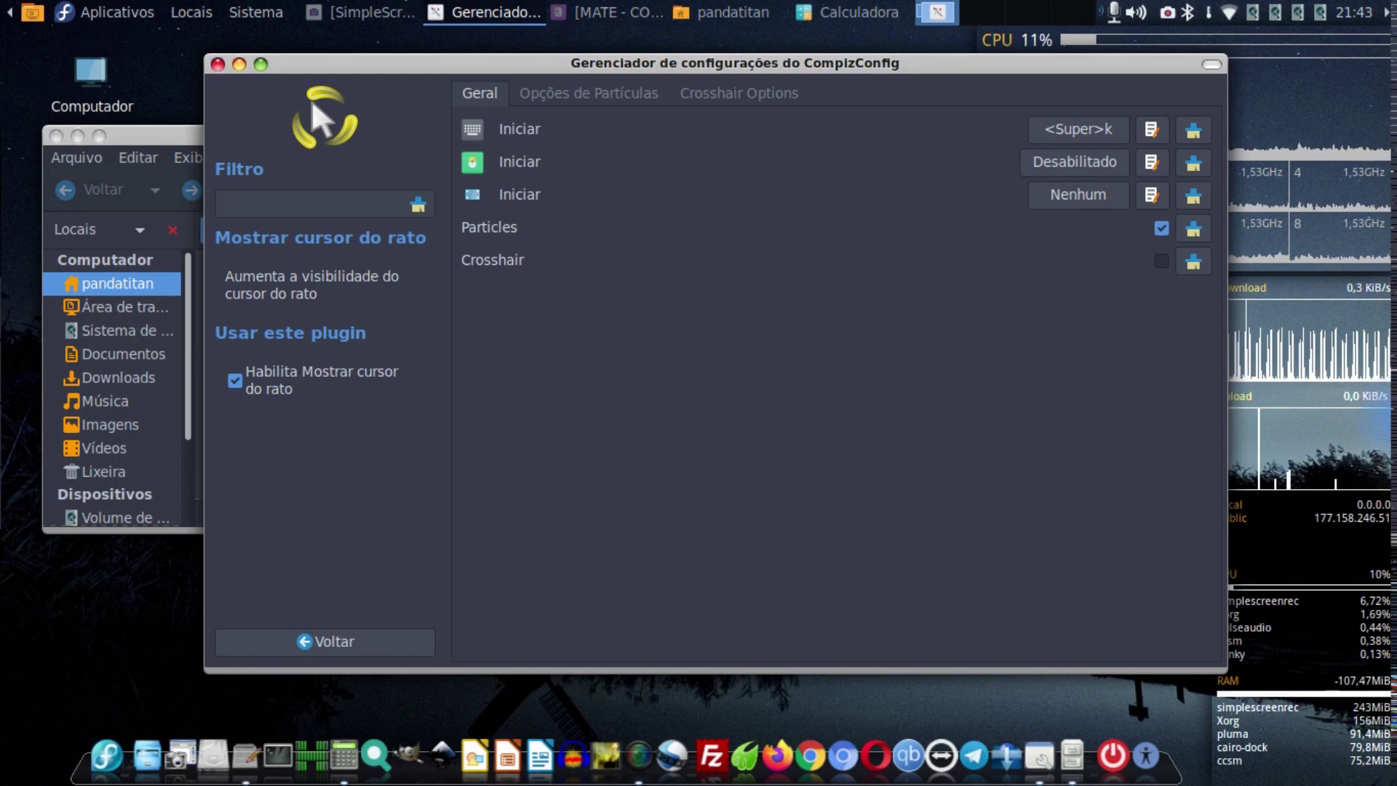
{"action": "key", "text": "super+k"}
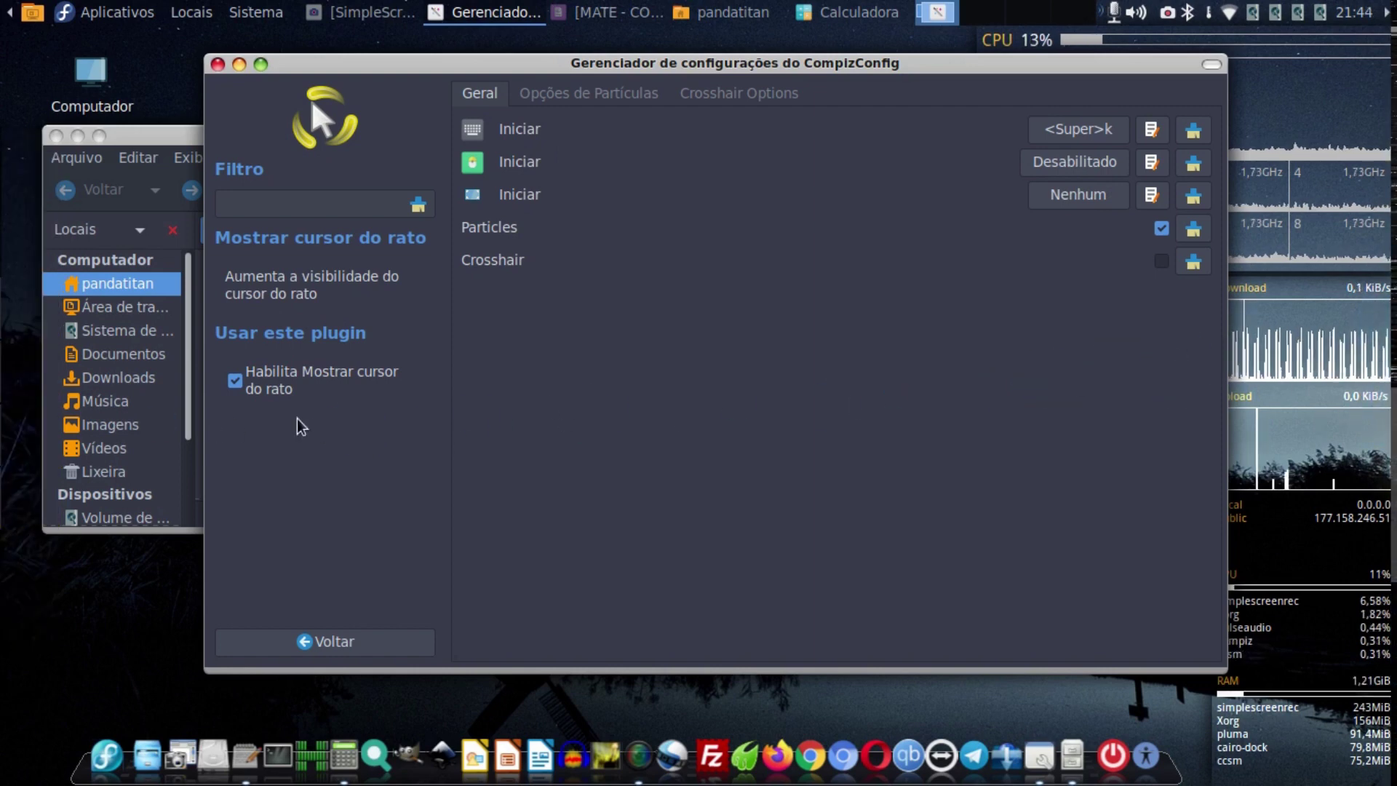
{"action": "mouse_move", "coordinate": [20, 315]}
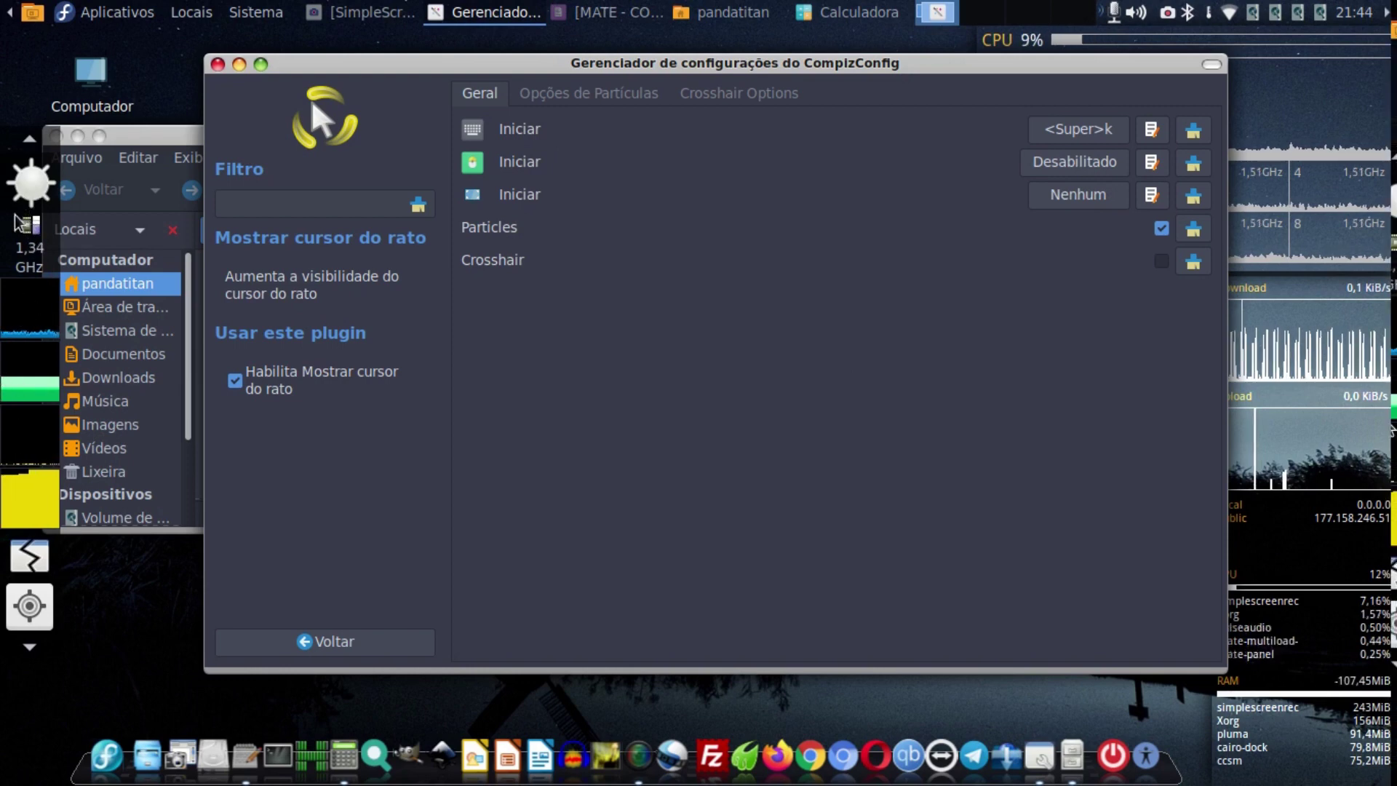
{"action": "mouse_move", "coordinate": [28, 231]}
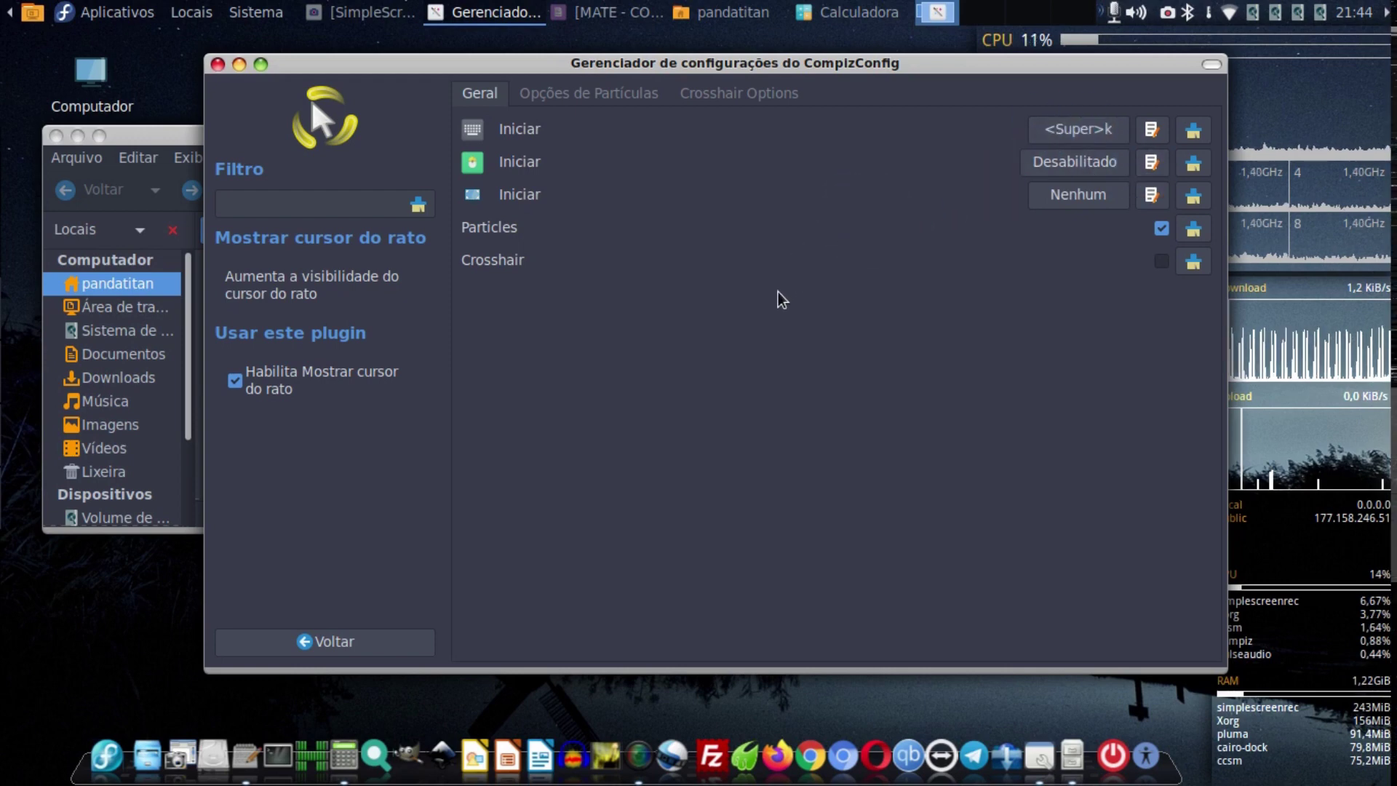
{"action": "key", "text": "super+k"}
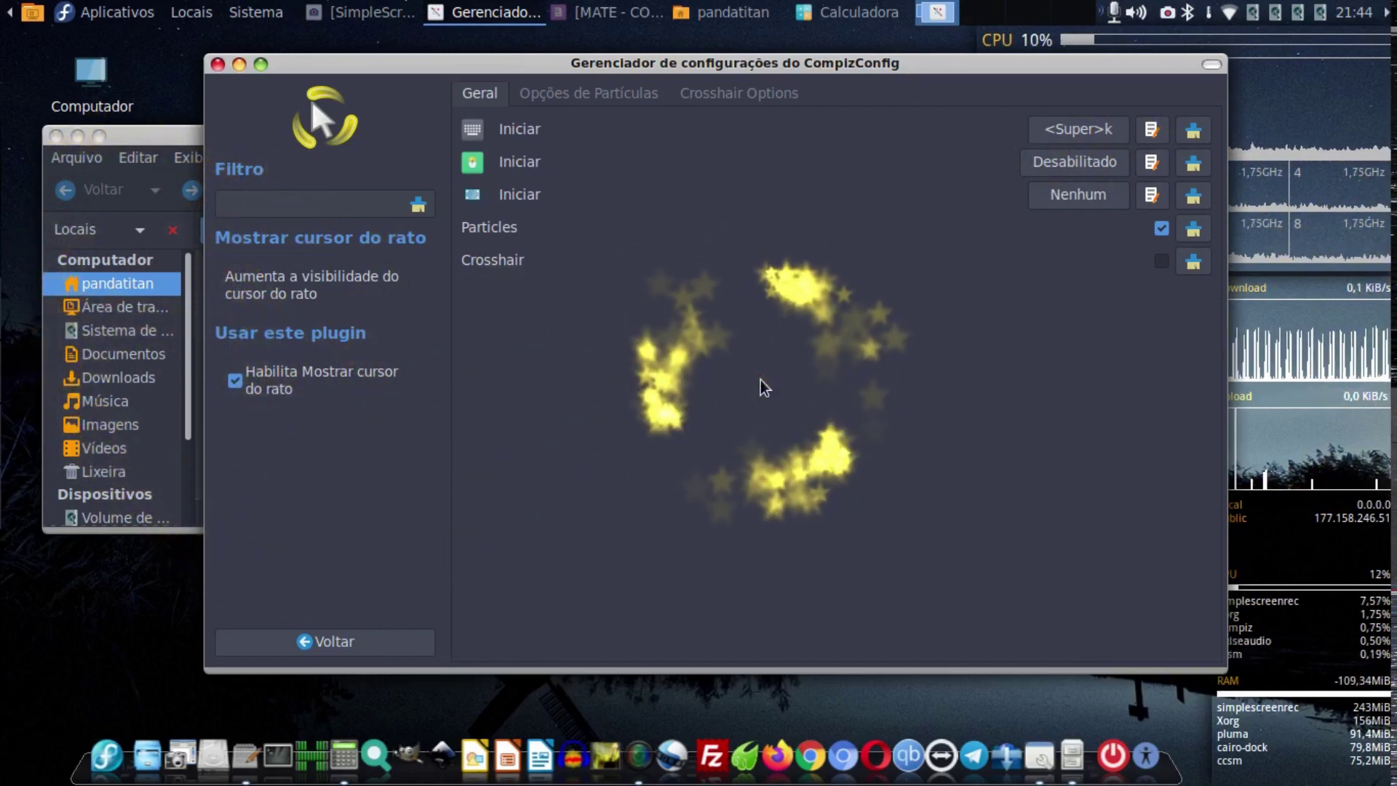
Turn off Mistura aditiva in the Opções de Partículas and open the colour selection for Cor Partículas.
{"action": "left_click", "coordinate": [601, 93]}
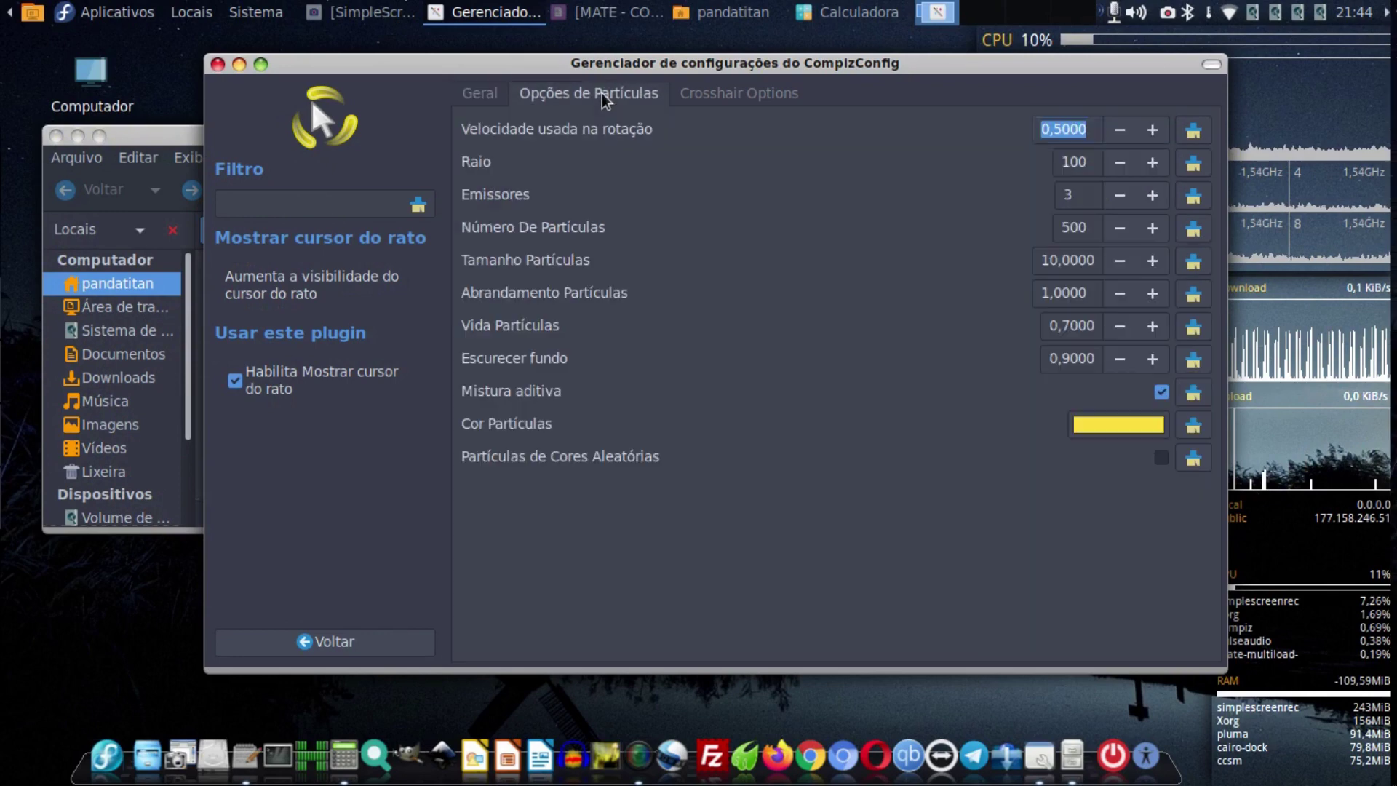
{"action": "left_click", "coordinate": [1138, 395]}
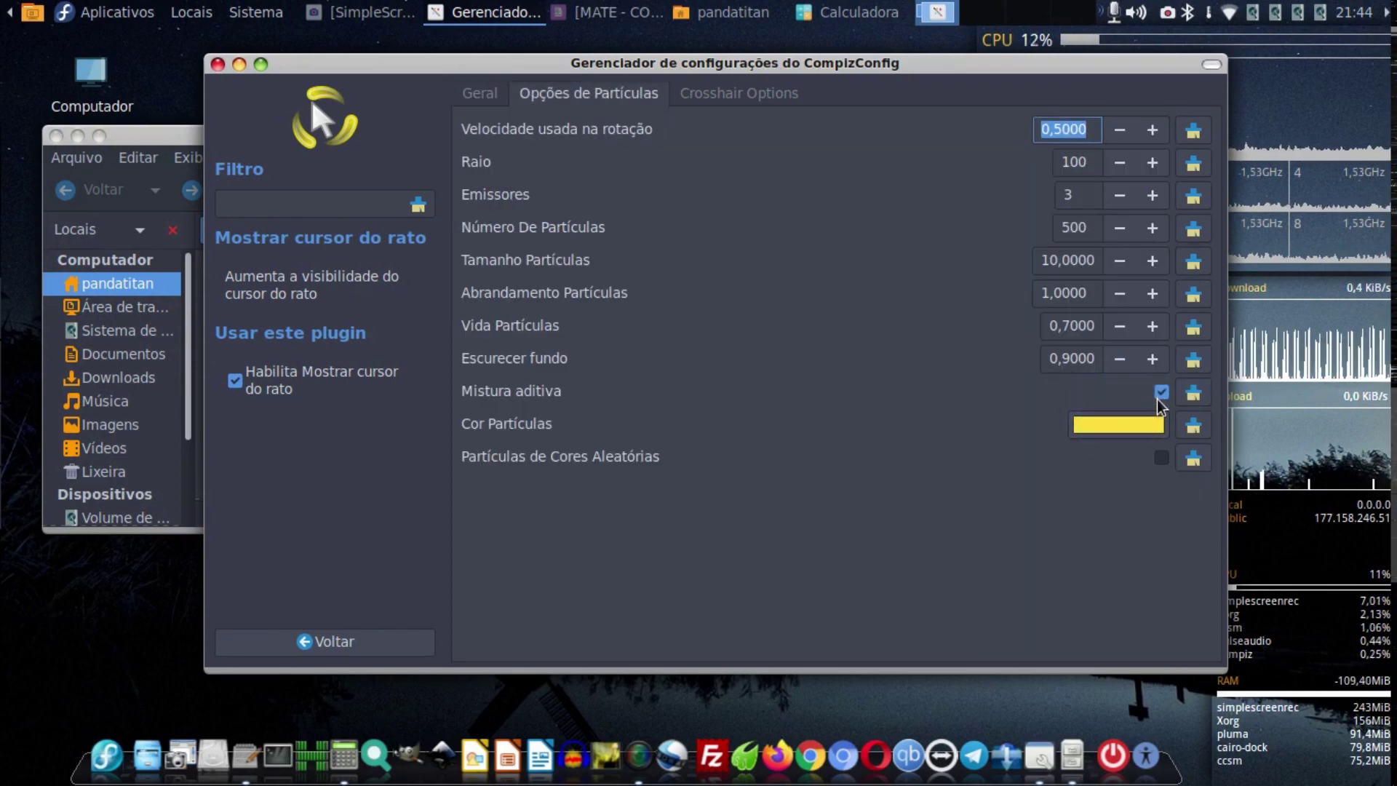
{"action": "left_click", "coordinate": [1163, 392]}
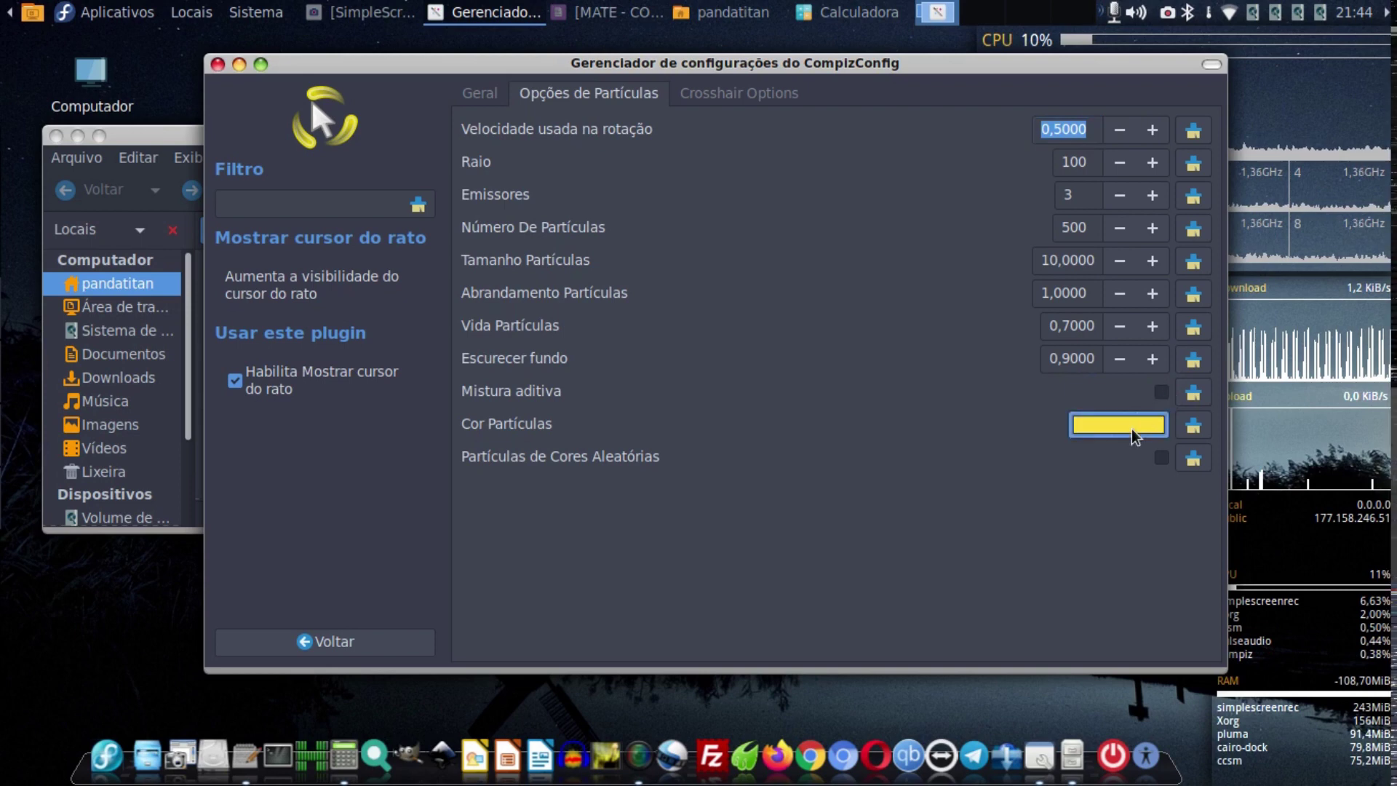
{"action": "left_click", "coordinate": [1132, 429]}
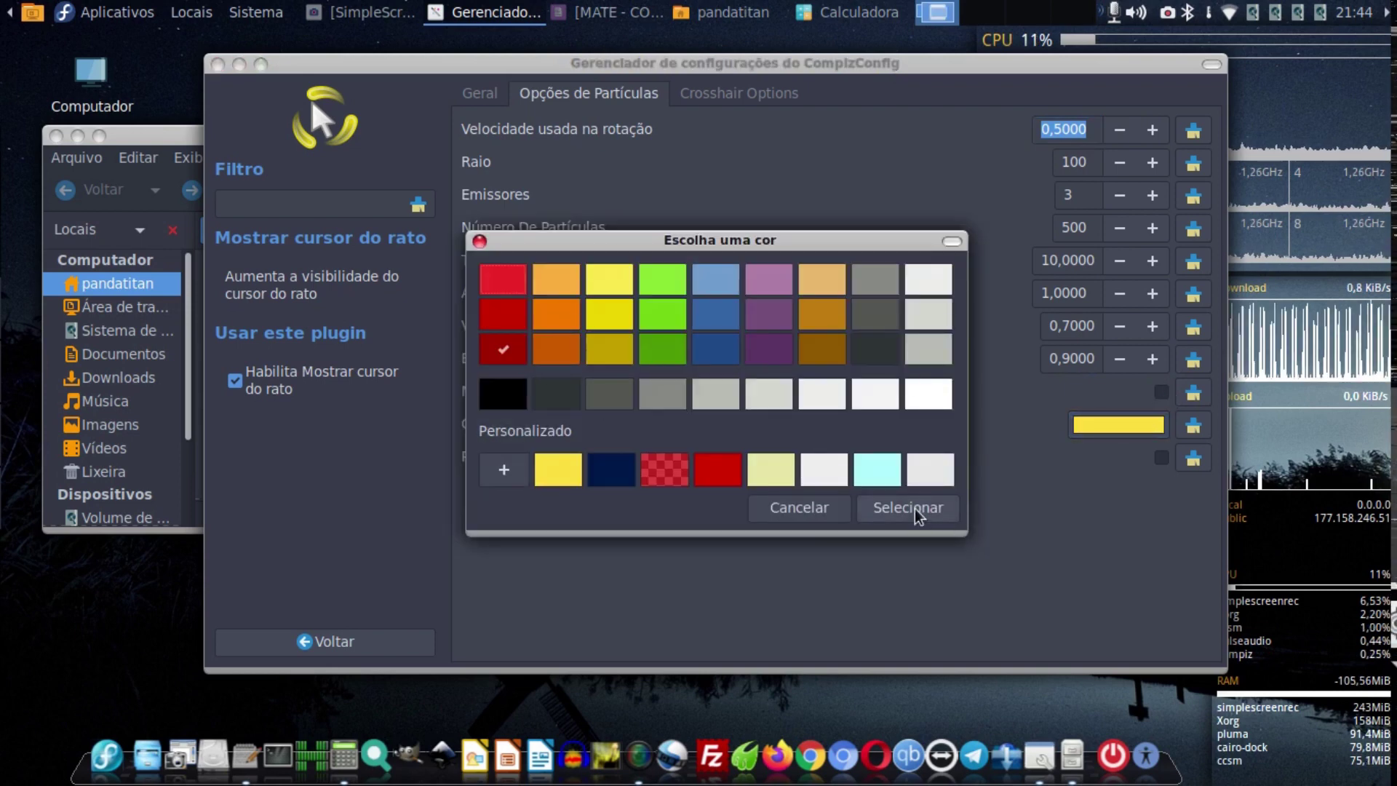
Apply dark red as the particle colour and start the mouse cursor effect to preview it.
{"action": "left_click", "coordinate": [911, 507]}
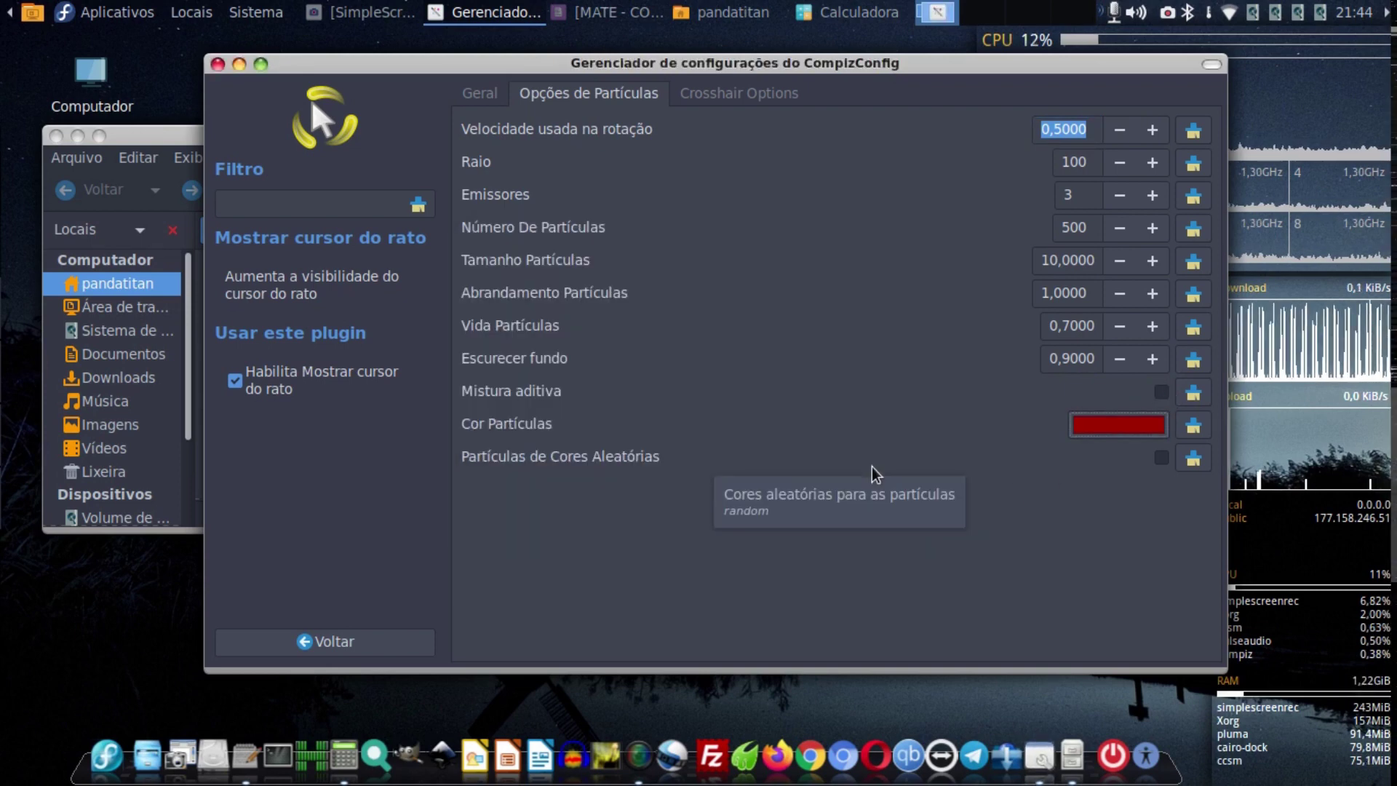
{"action": "key", "text": "super+k"}
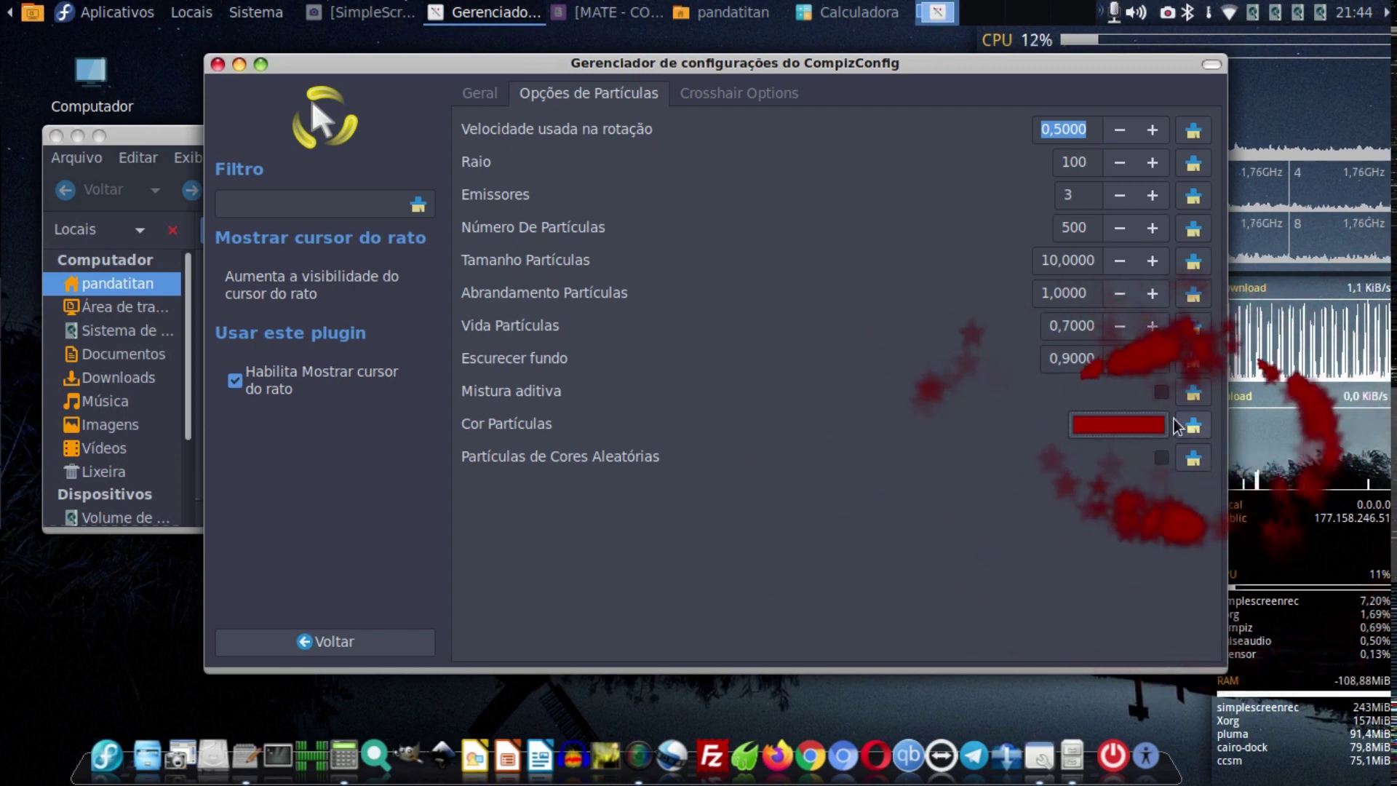
Test additive blending and random particle colours, leaving Mistura aditiva enabled and Partículas de Cores Aleatórias disabled.
{"action": "left_click", "coordinate": [1162, 394]}
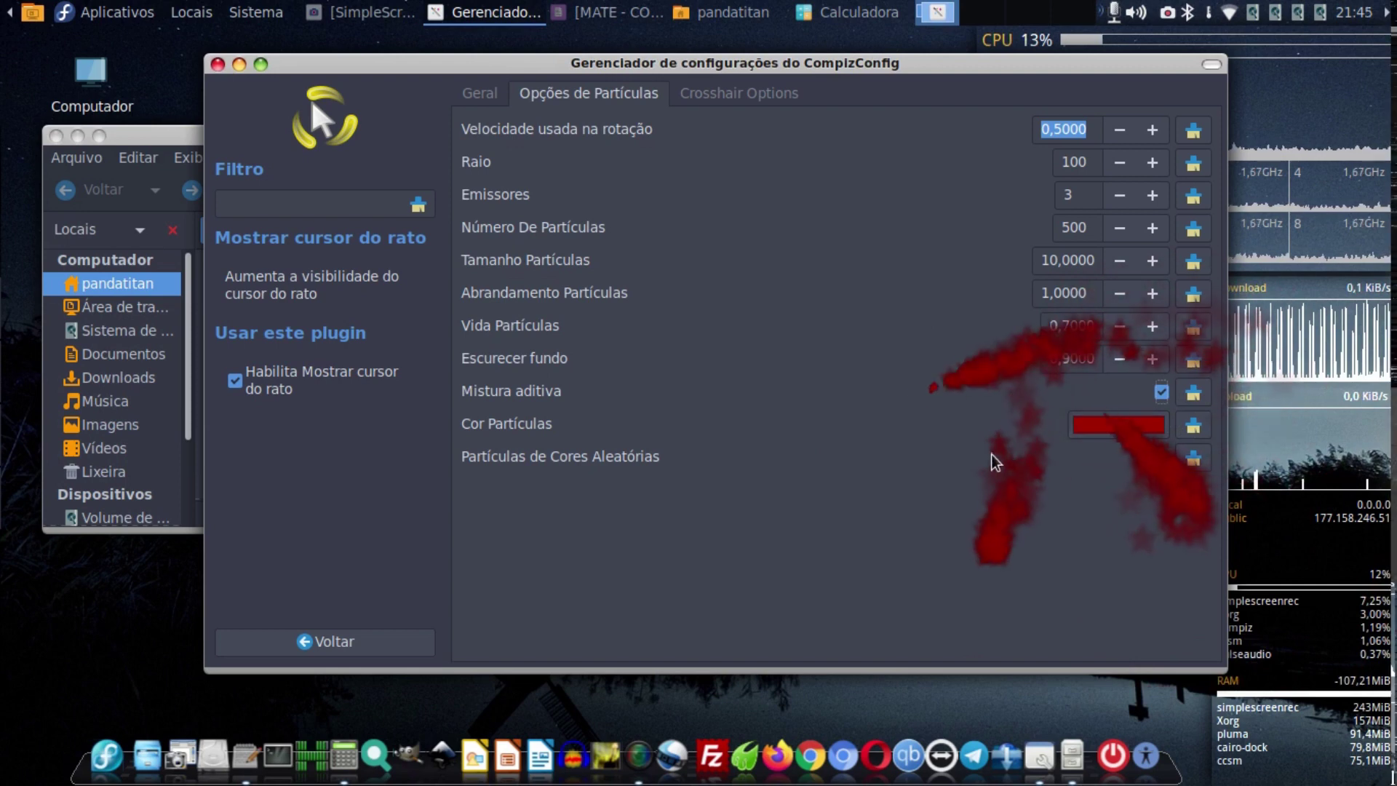
{"action": "left_click", "coordinate": [1162, 395]}
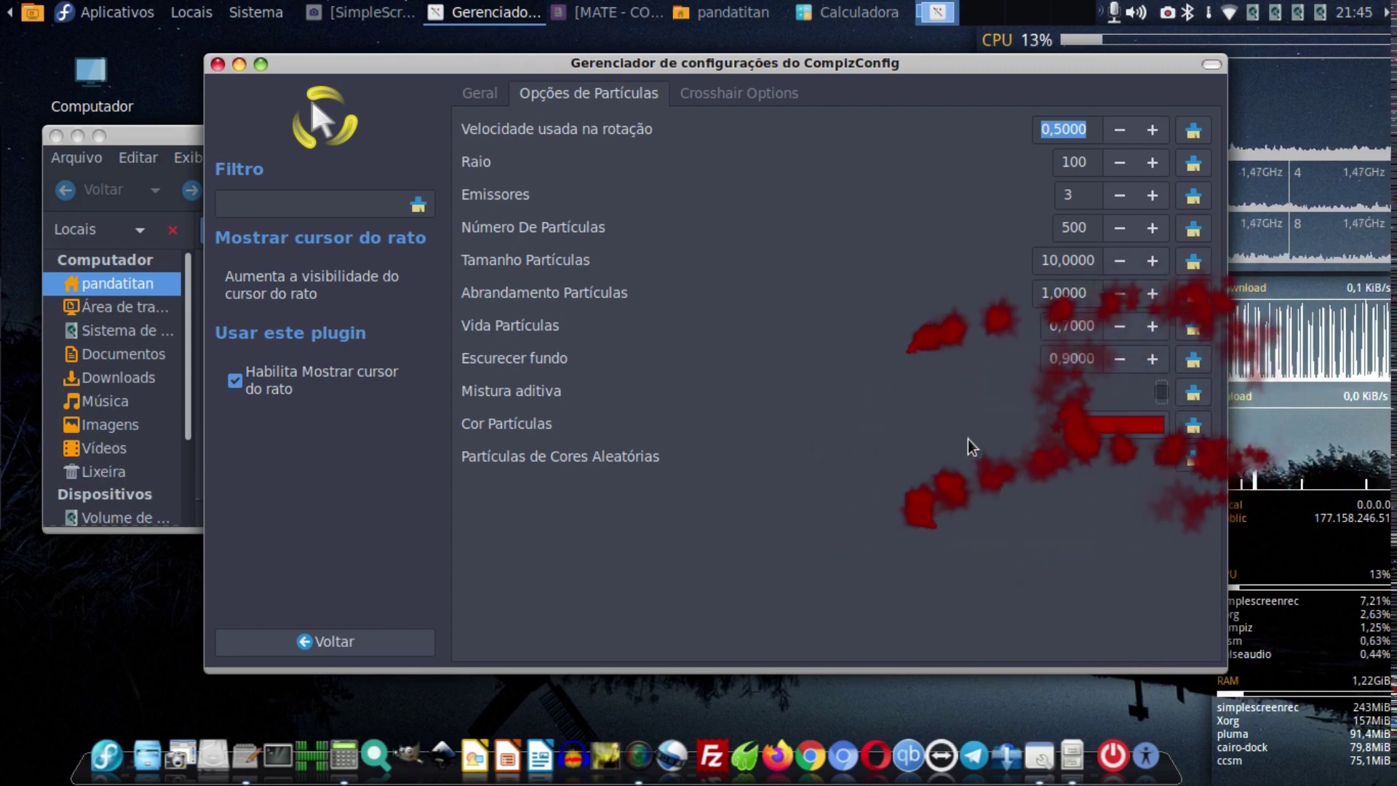
{"action": "left_click", "coordinate": [1161, 459]}
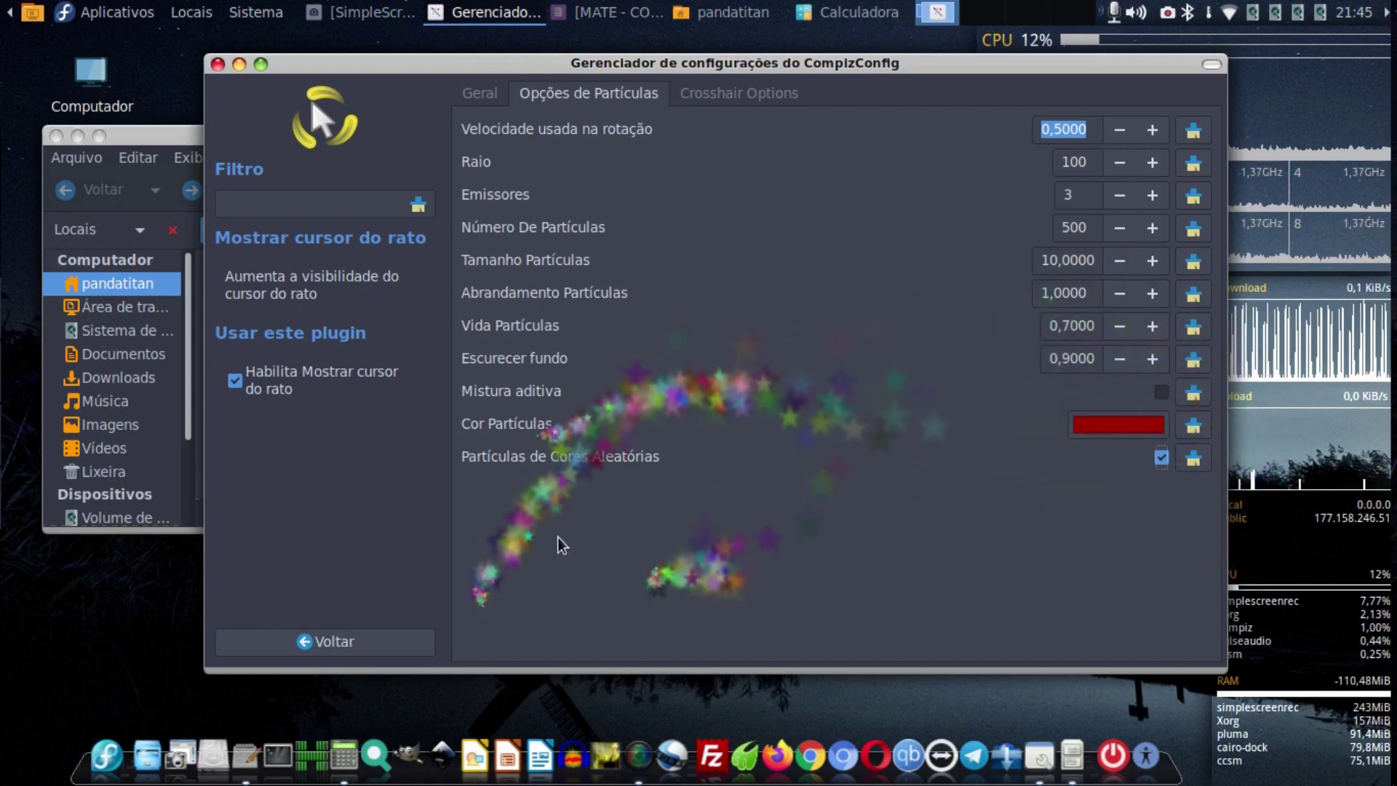
{"action": "left_click", "coordinate": [1162, 394]}
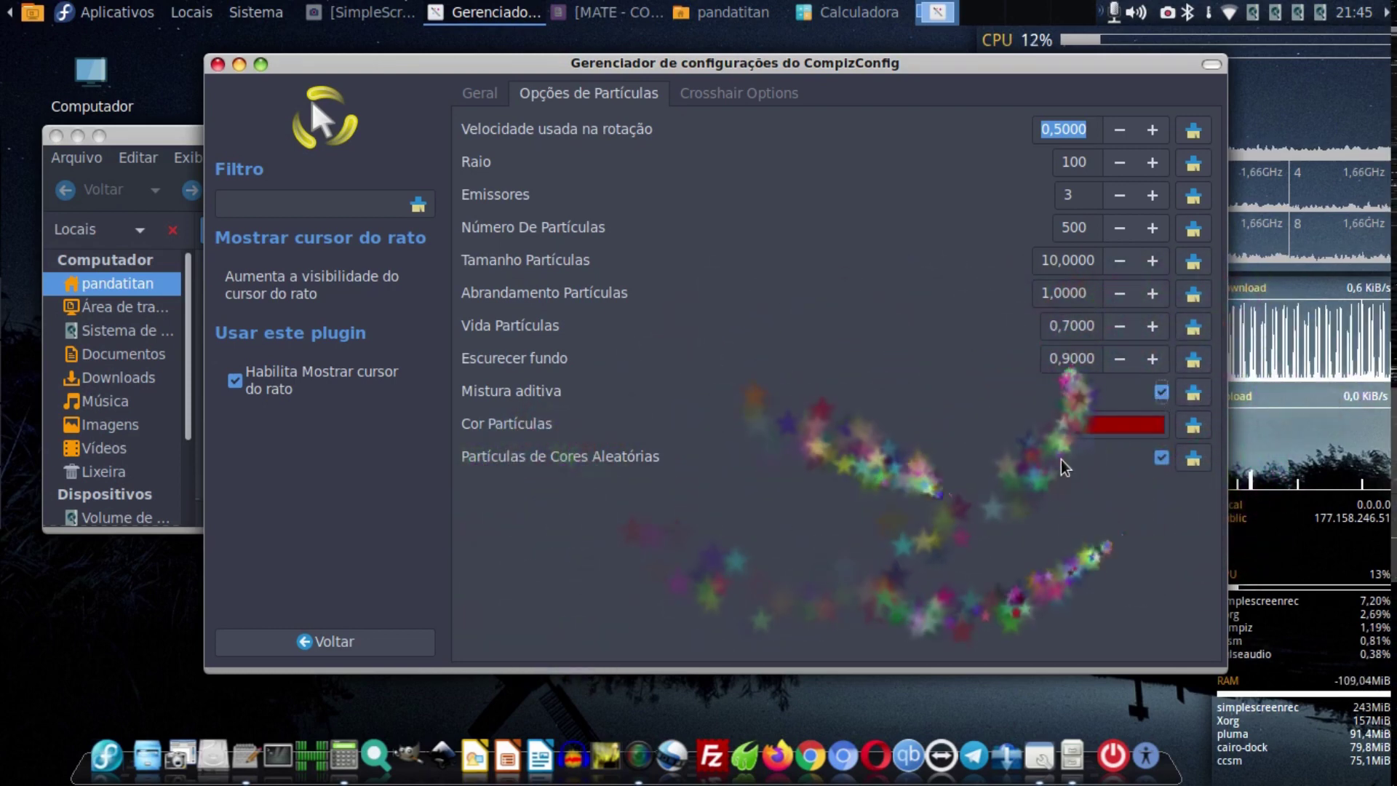
{"action": "left_click", "coordinate": [1158, 459]}
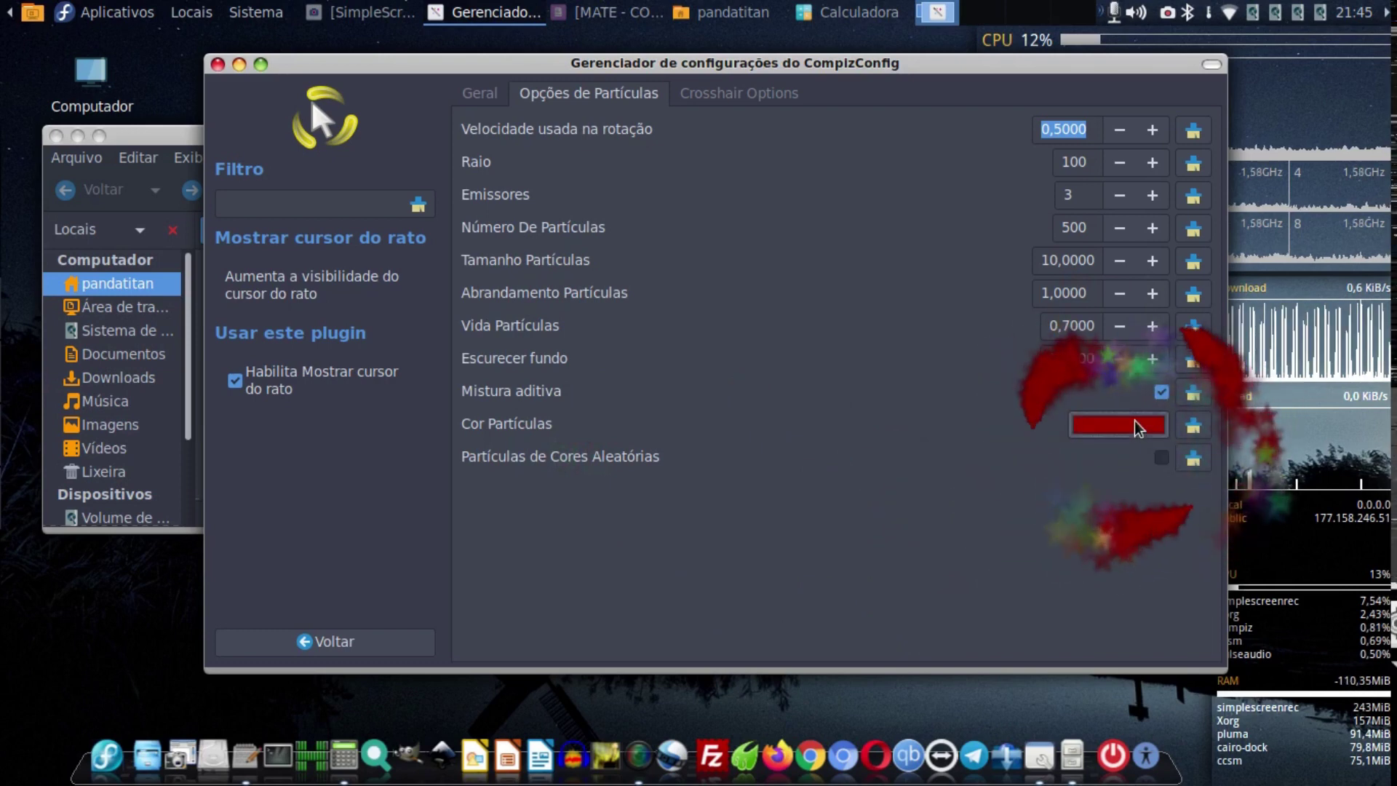
Try the medium yellow as the particle colour and settle on the lighter yellow from the palette's first row.
{"action": "left_click", "coordinate": [1133, 421]}
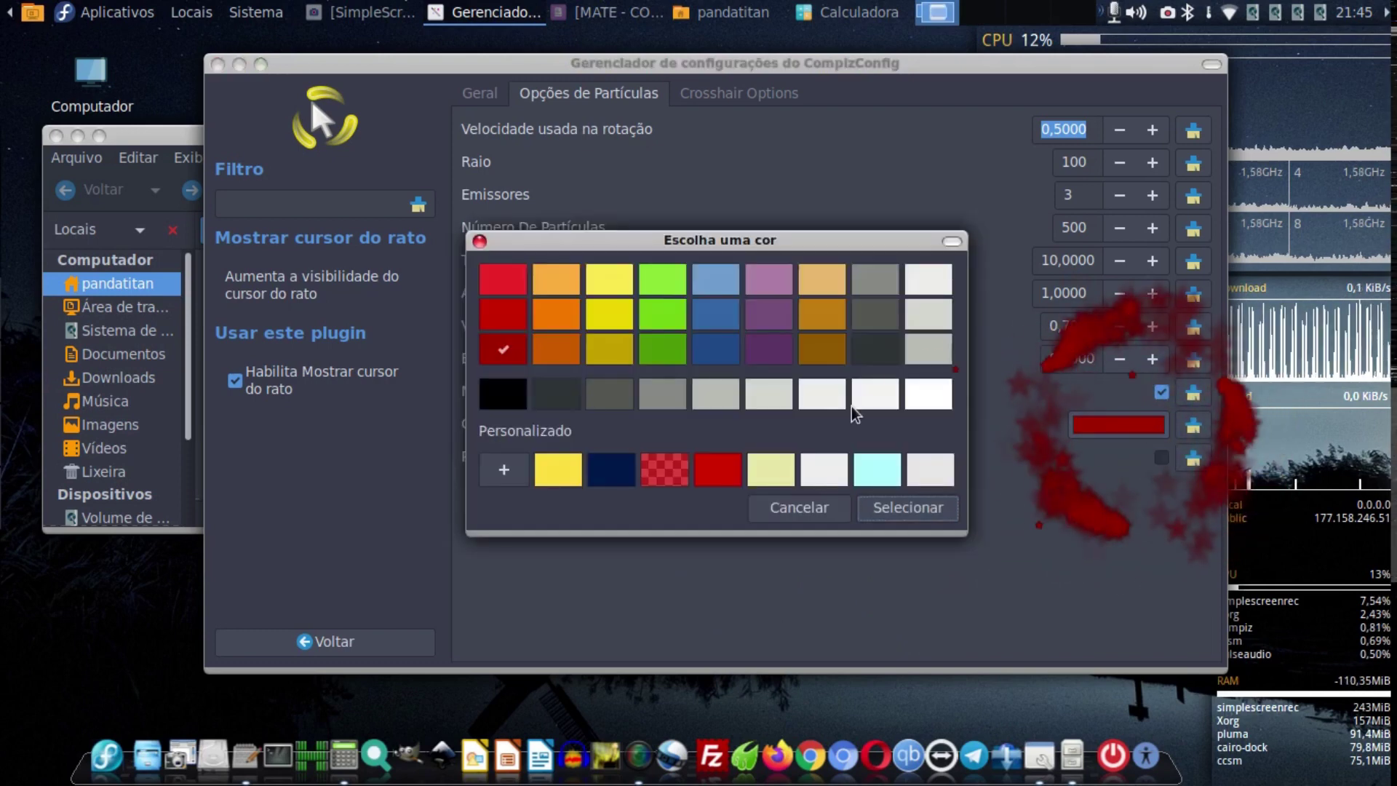
{"action": "left_click", "coordinate": [610, 316]}
{"action": "left_click", "coordinate": [910, 507]}
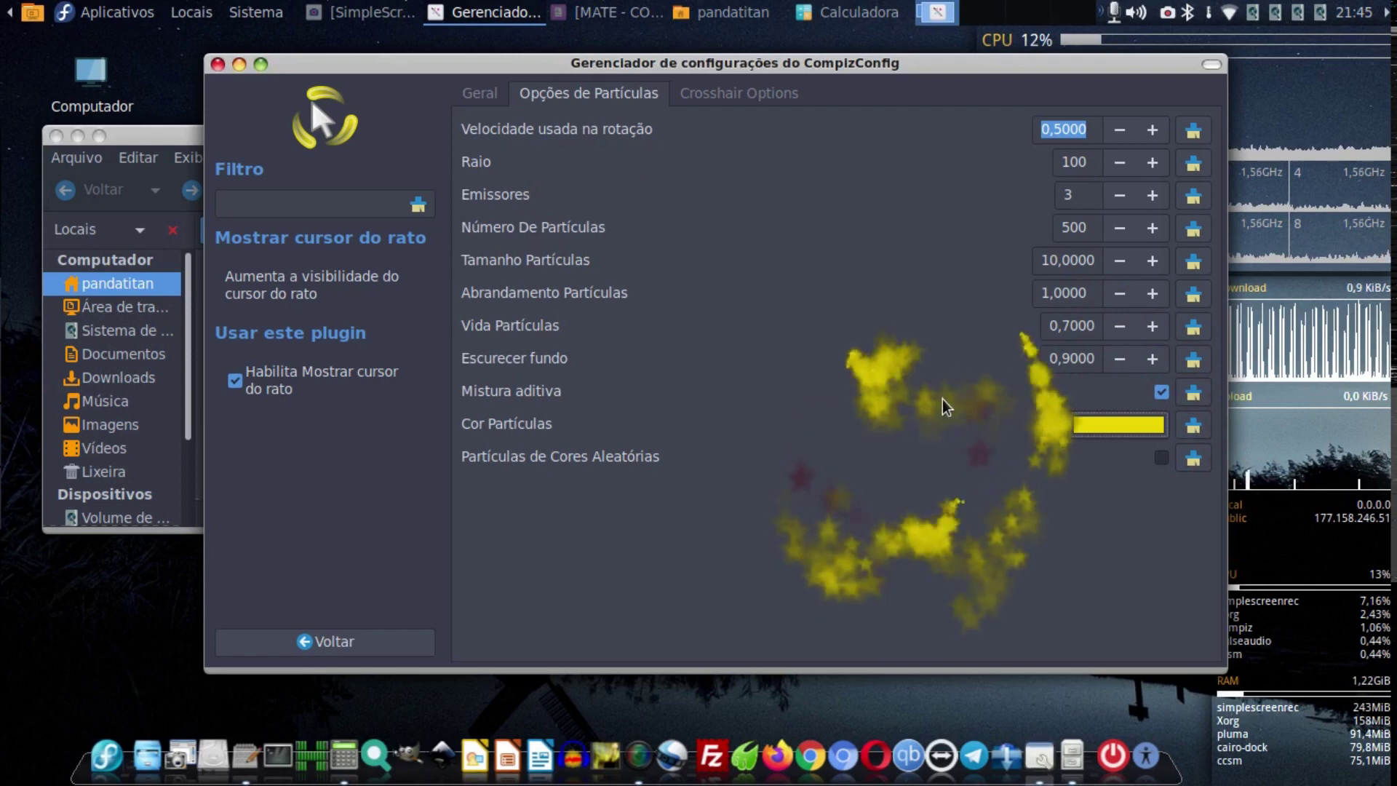
{"action": "left_click", "coordinate": [1122, 424]}
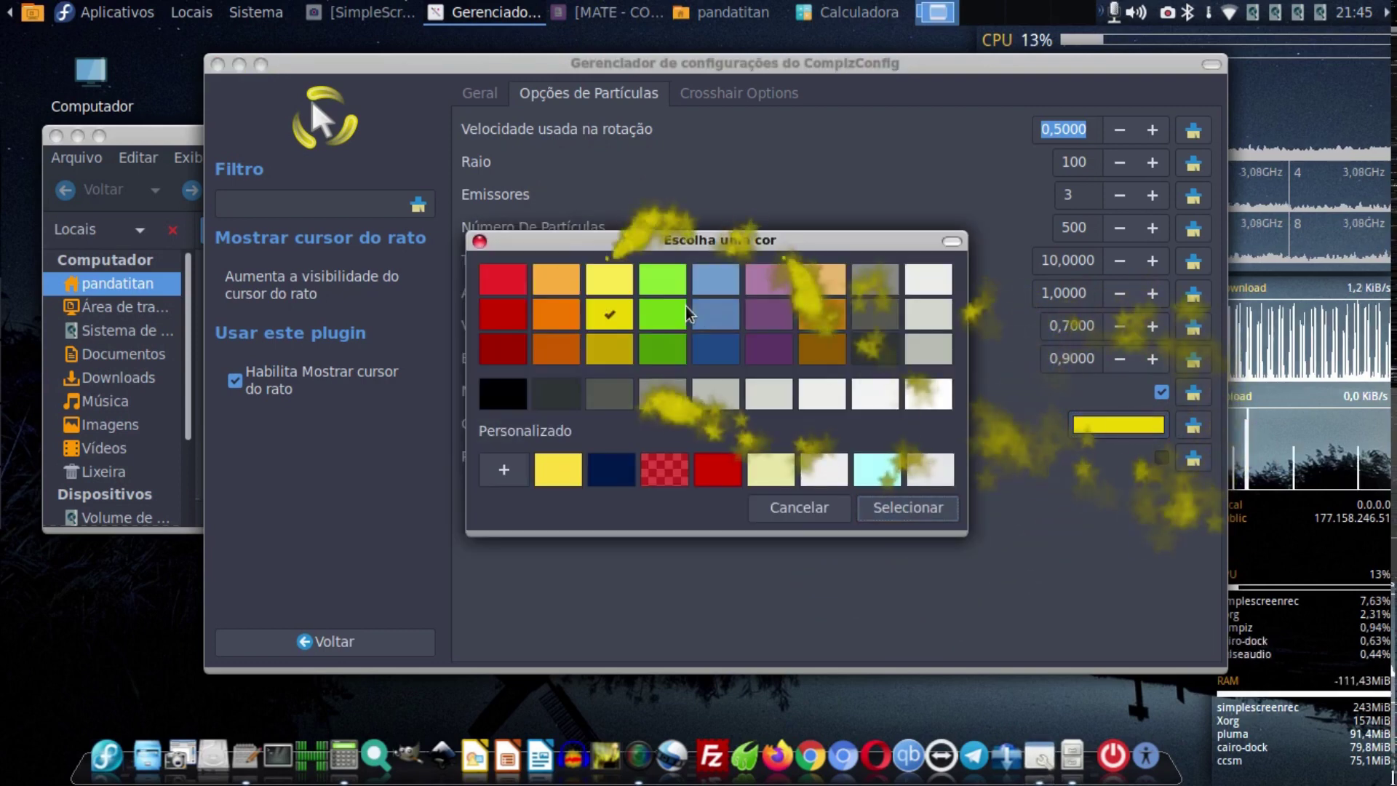
{"action": "left_click", "coordinate": [621, 285]}
{"action": "left_click", "coordinate": [925, 509]}
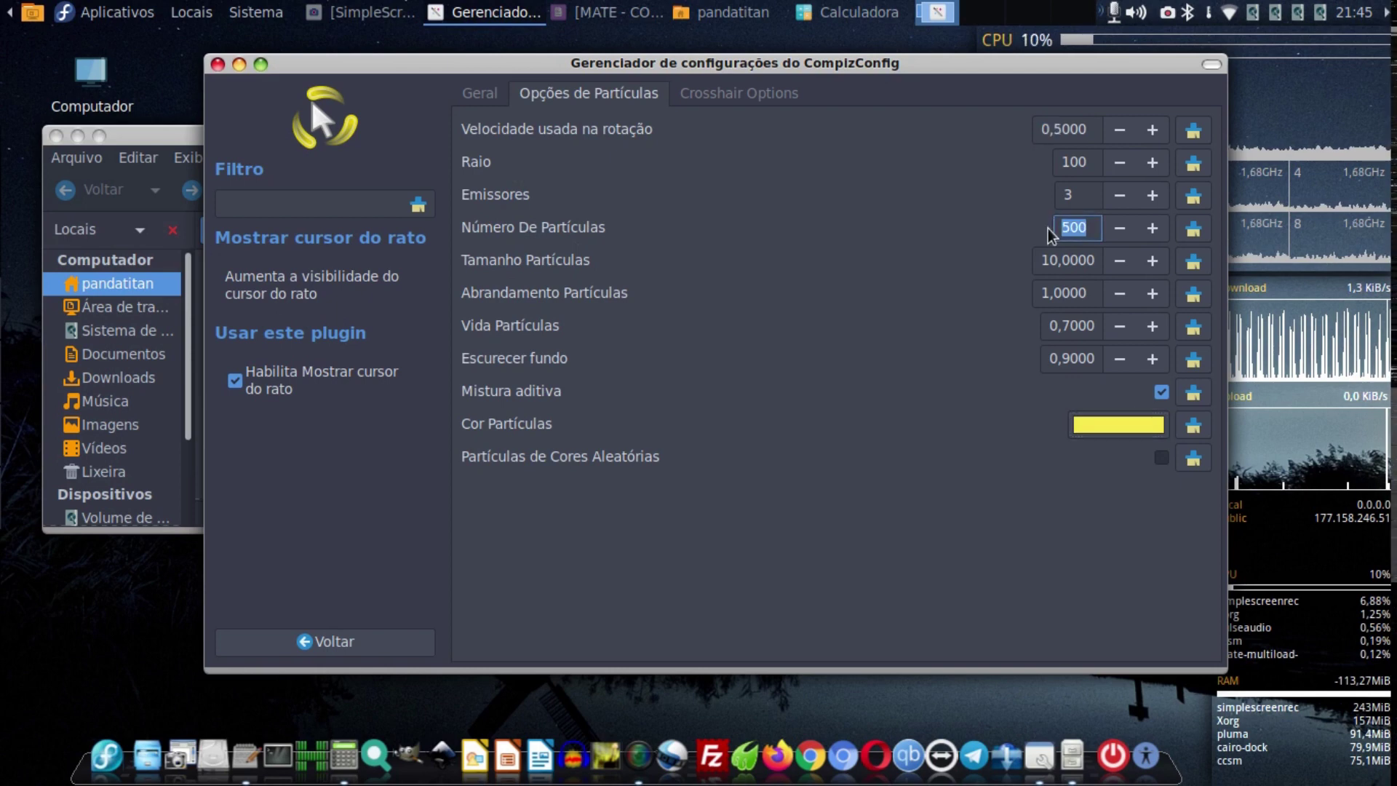
Set the number of particles to 10 and start the mouse cursor effect.
{"action": "type", "text": "10"}
{"action": "key", "text": "Tab"}
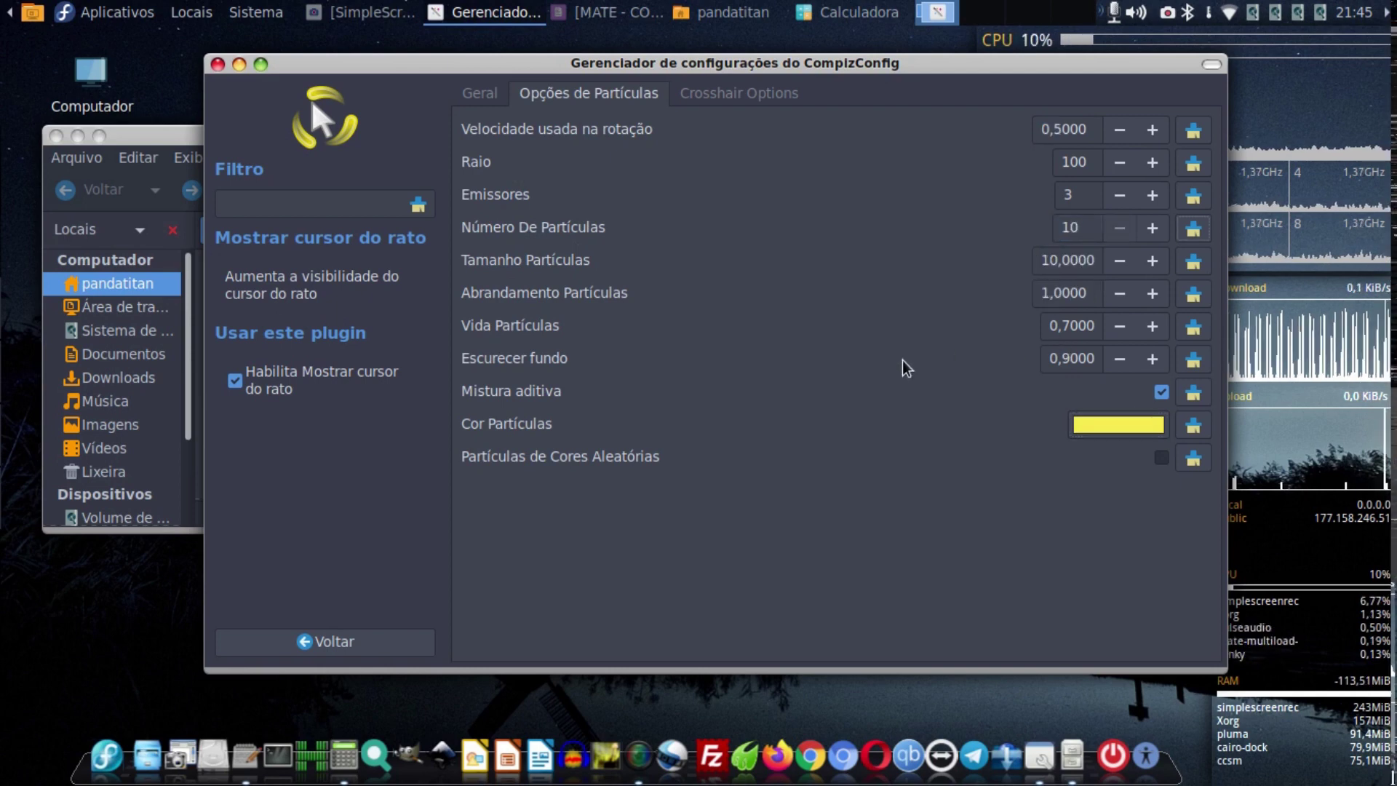
{"action": "key", "text": "super+k"}
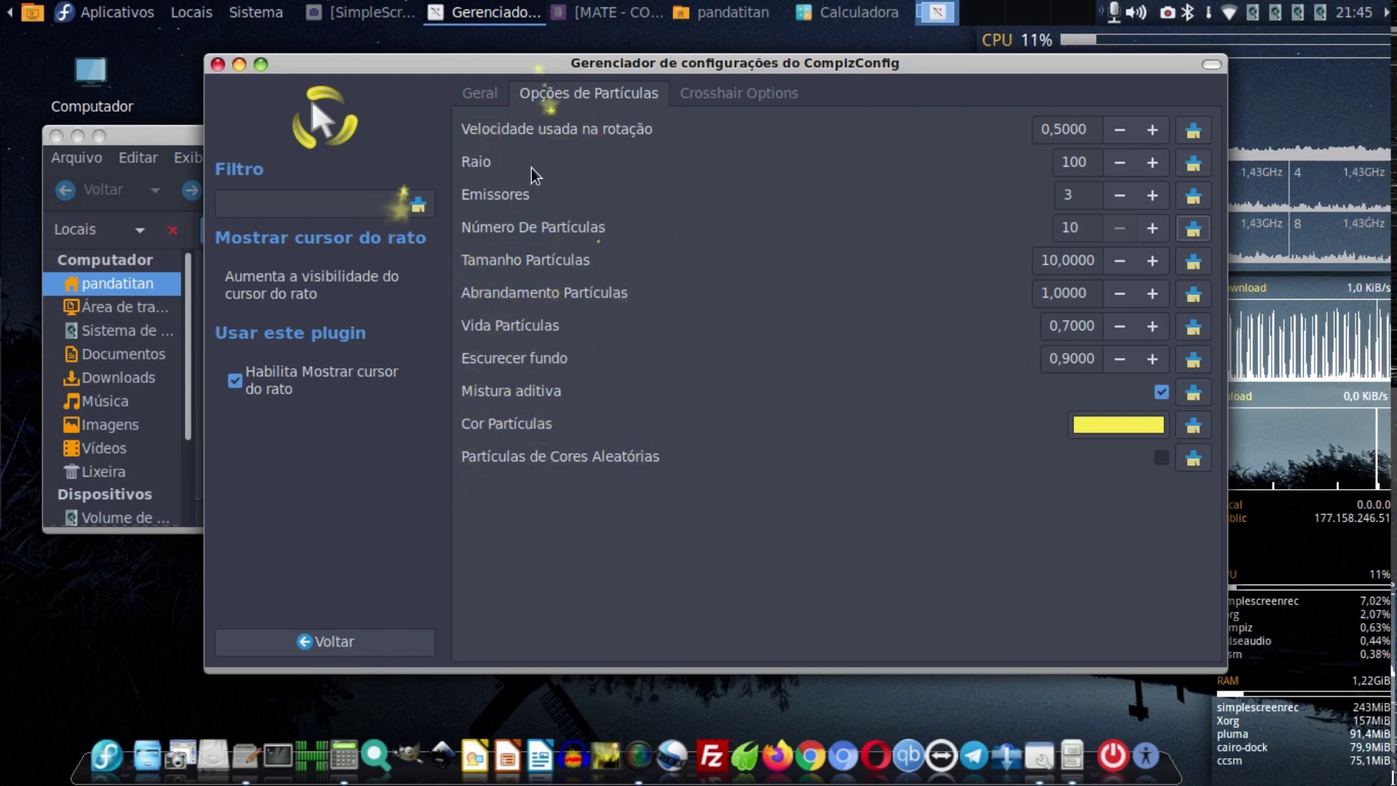
Set the particle radius (Raio) to 10.
{"action": "left_click", "coordinate": [1090, 162]}
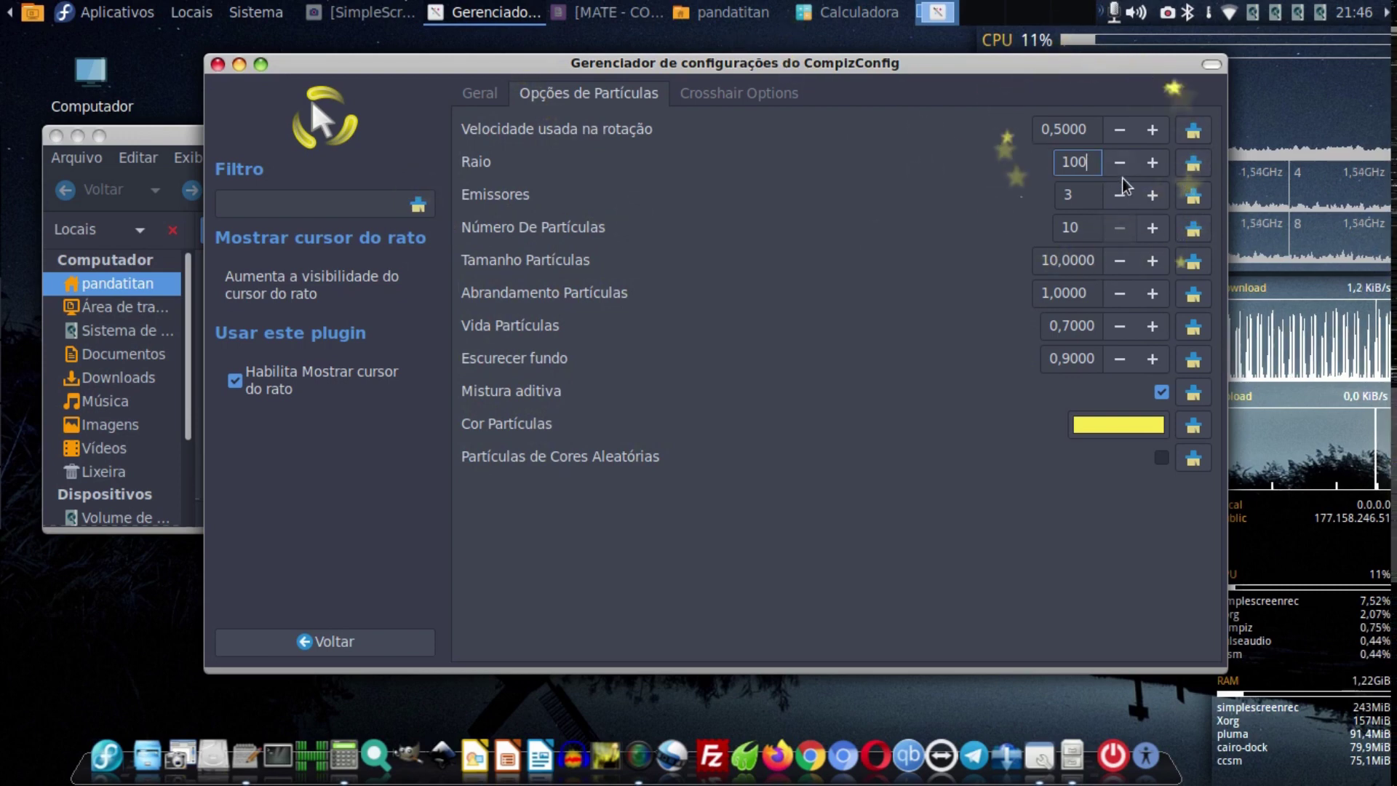
{"action": "key", "text": "BackSpace"}
{"action": "key", "text": "BackSpace"}
{"action": "key", "text": "BackSpace"}
{"action": "type", "text": "10"}
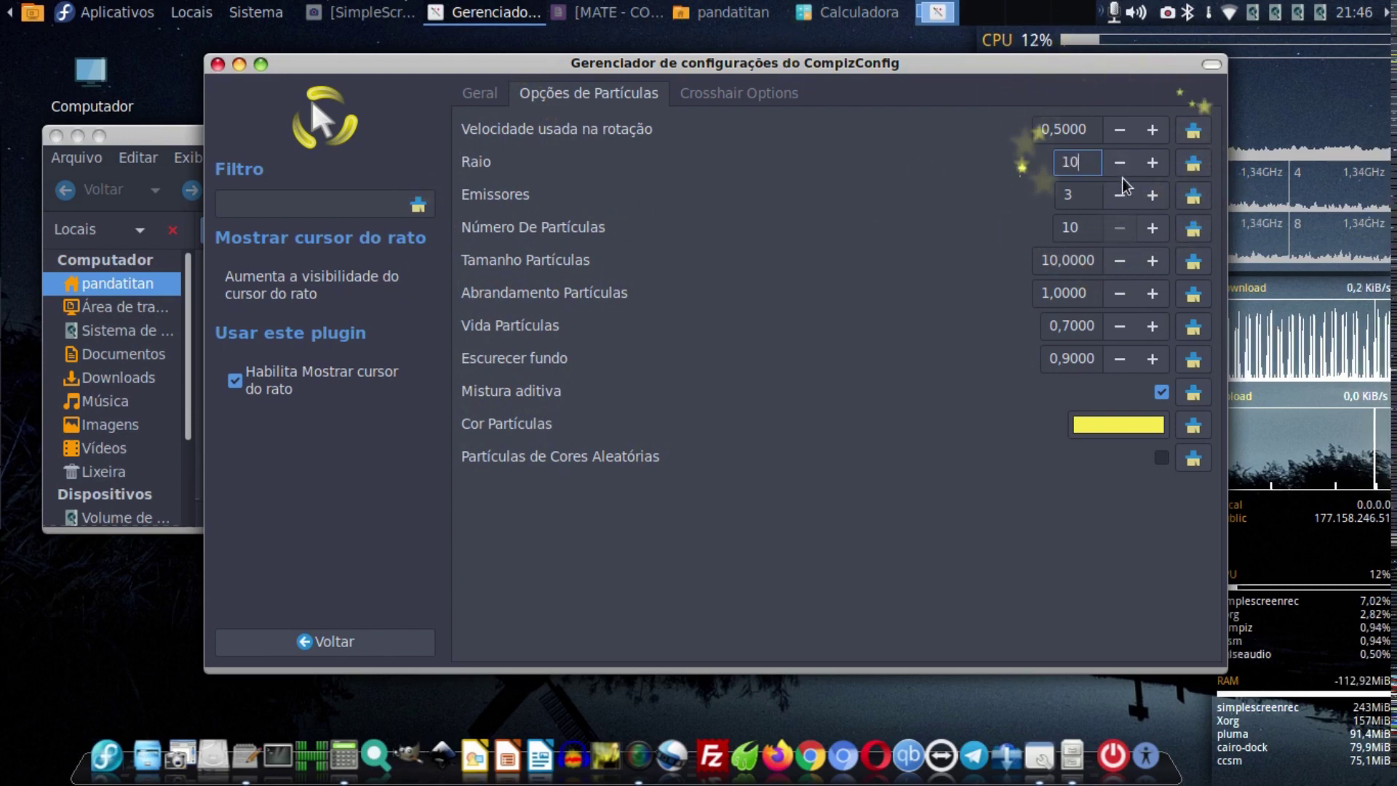
{"action": "key", "text": "Tab"}
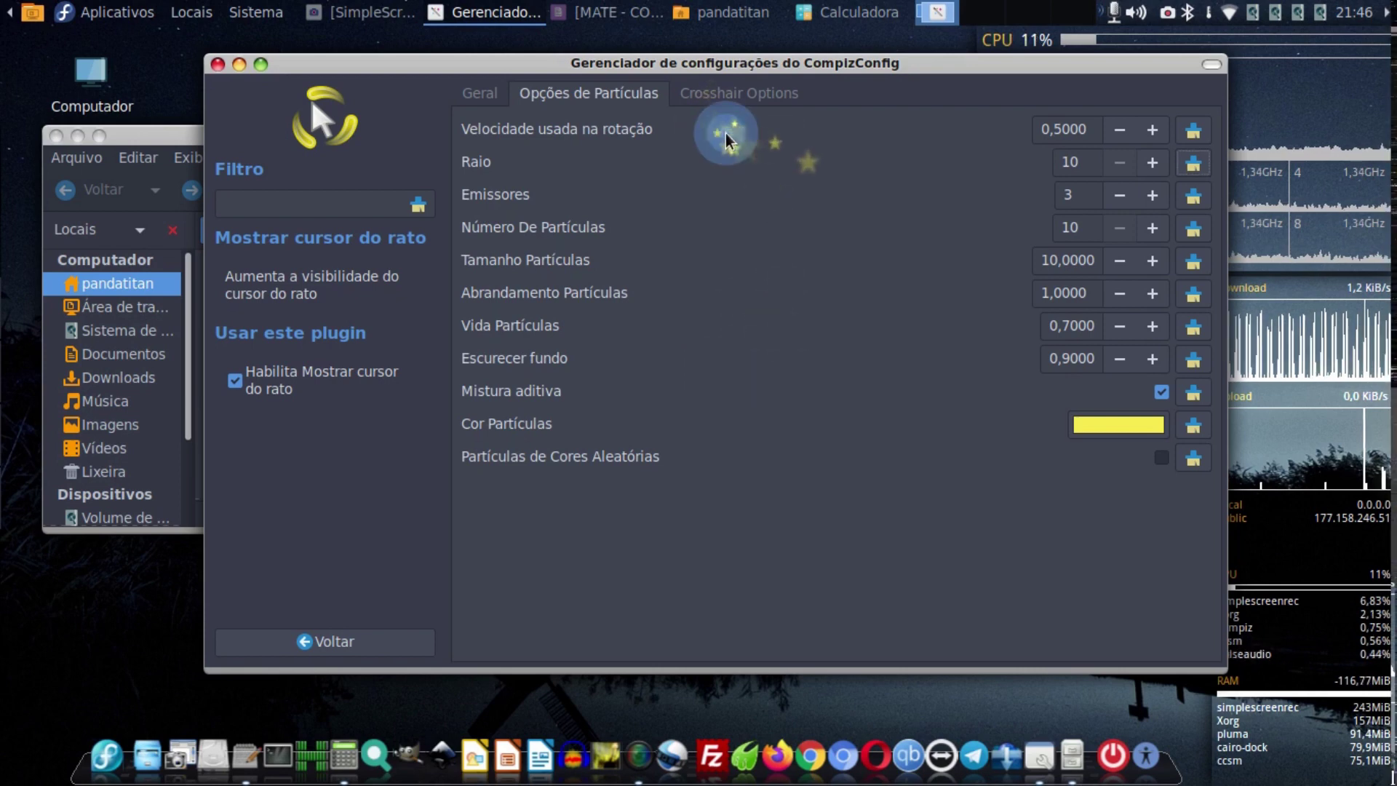
Enable Crosshair and disable Particles in the plugin's general options.
{"action": "left_click", "coordinate": [740, 98]}
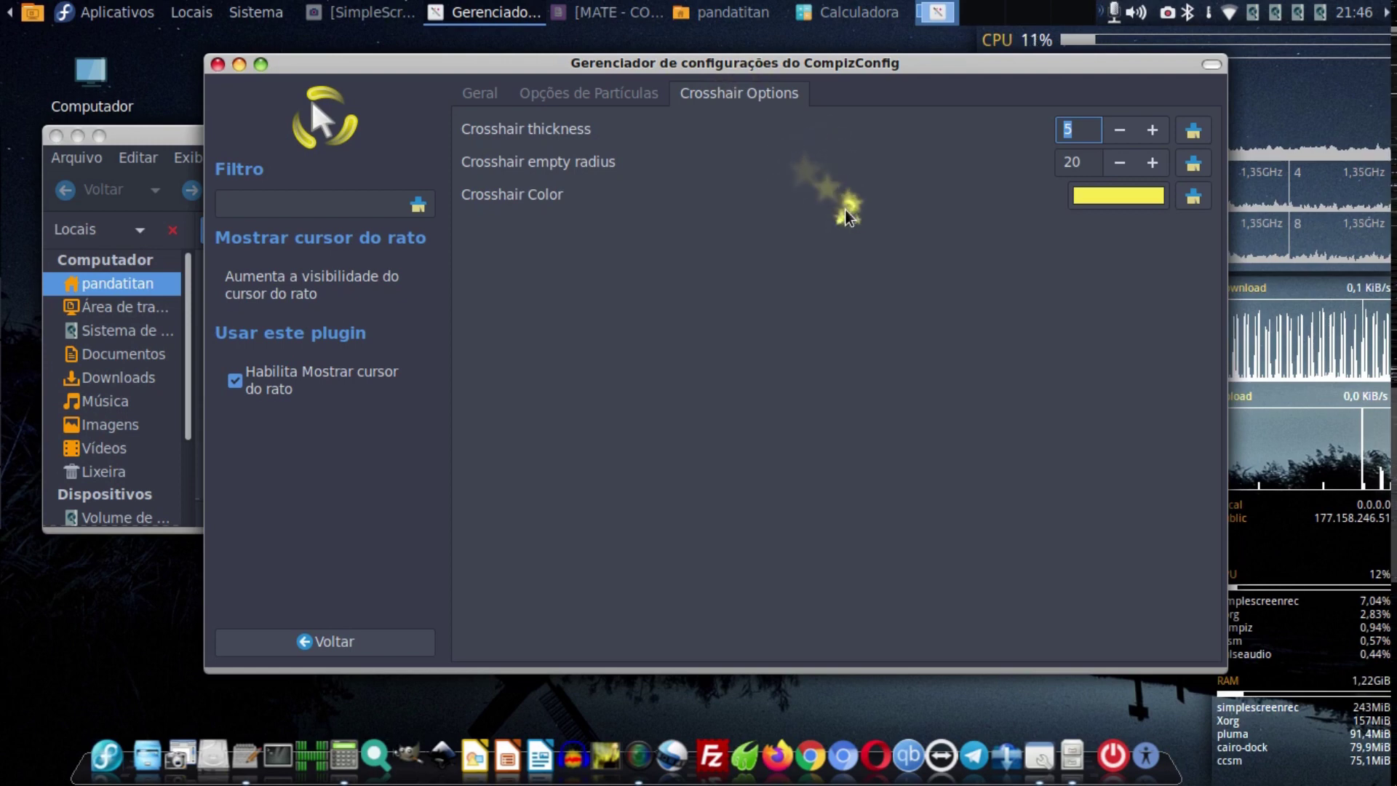
{"action": "left_click", "coordinate": [593, 95]}
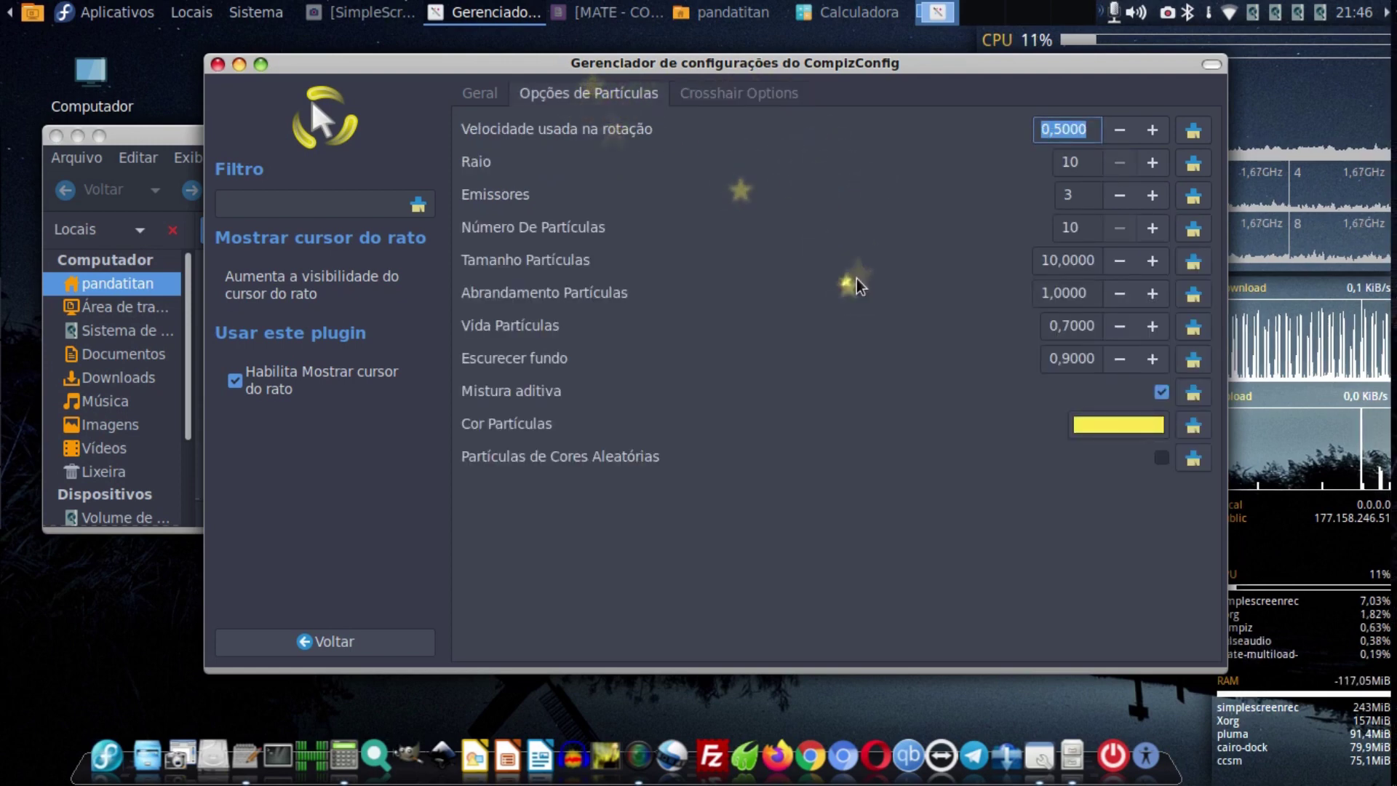
{"action": "left_click", "coordinate": [492, 96]}
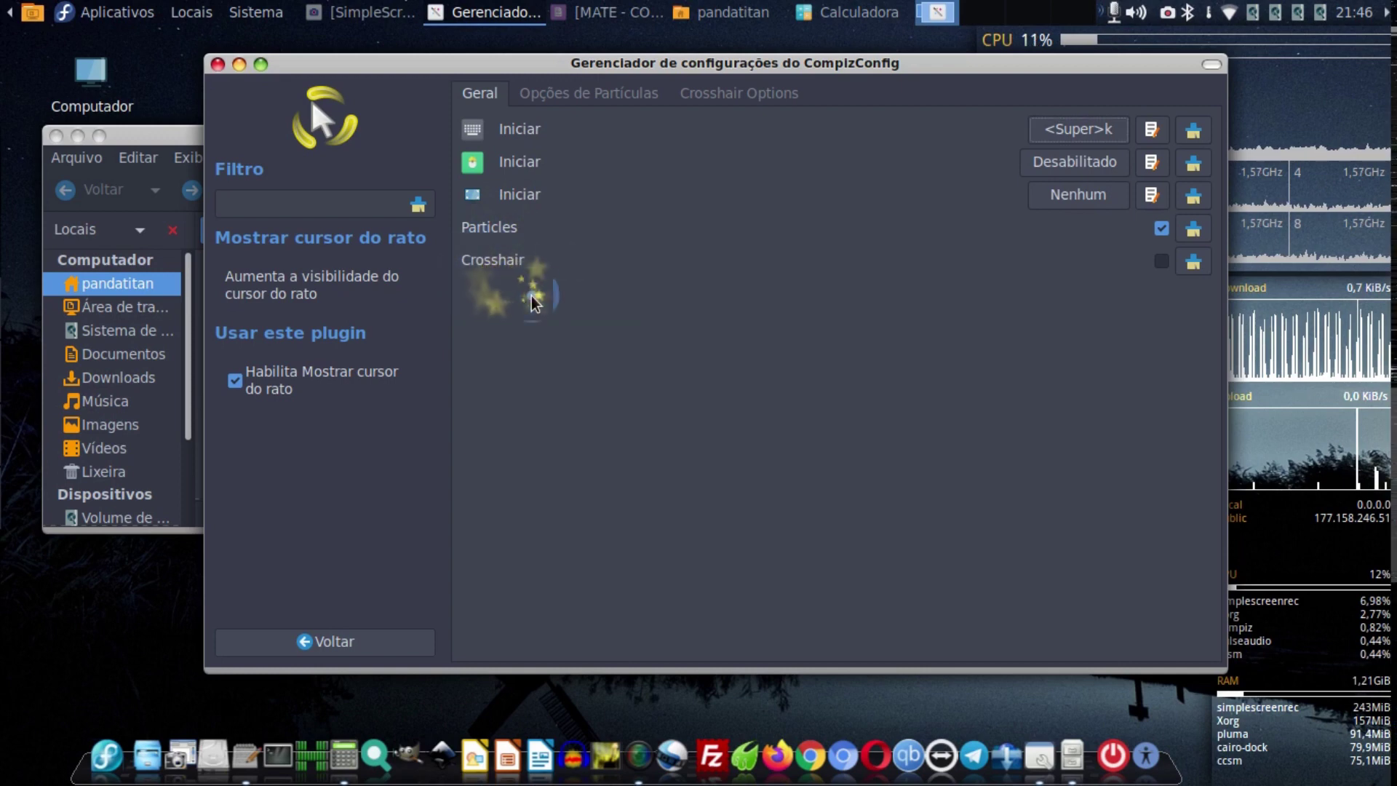
{"action": "left_click", "coordinate": [1161, 261]}
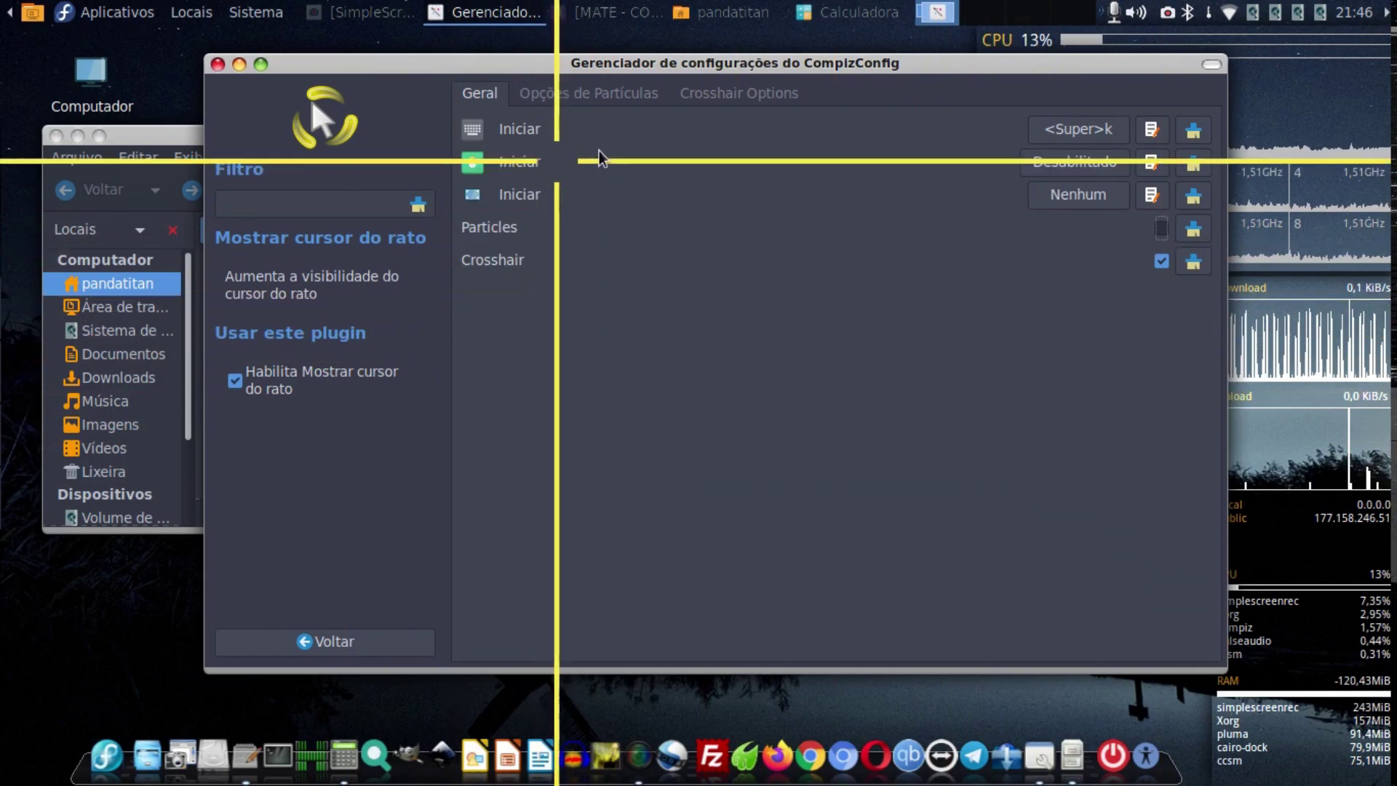
Try dark red as the Crosshair Color and settle on the bright green from the palette's second row.
{"action": "left_click", "coordinate": [737, 93]}
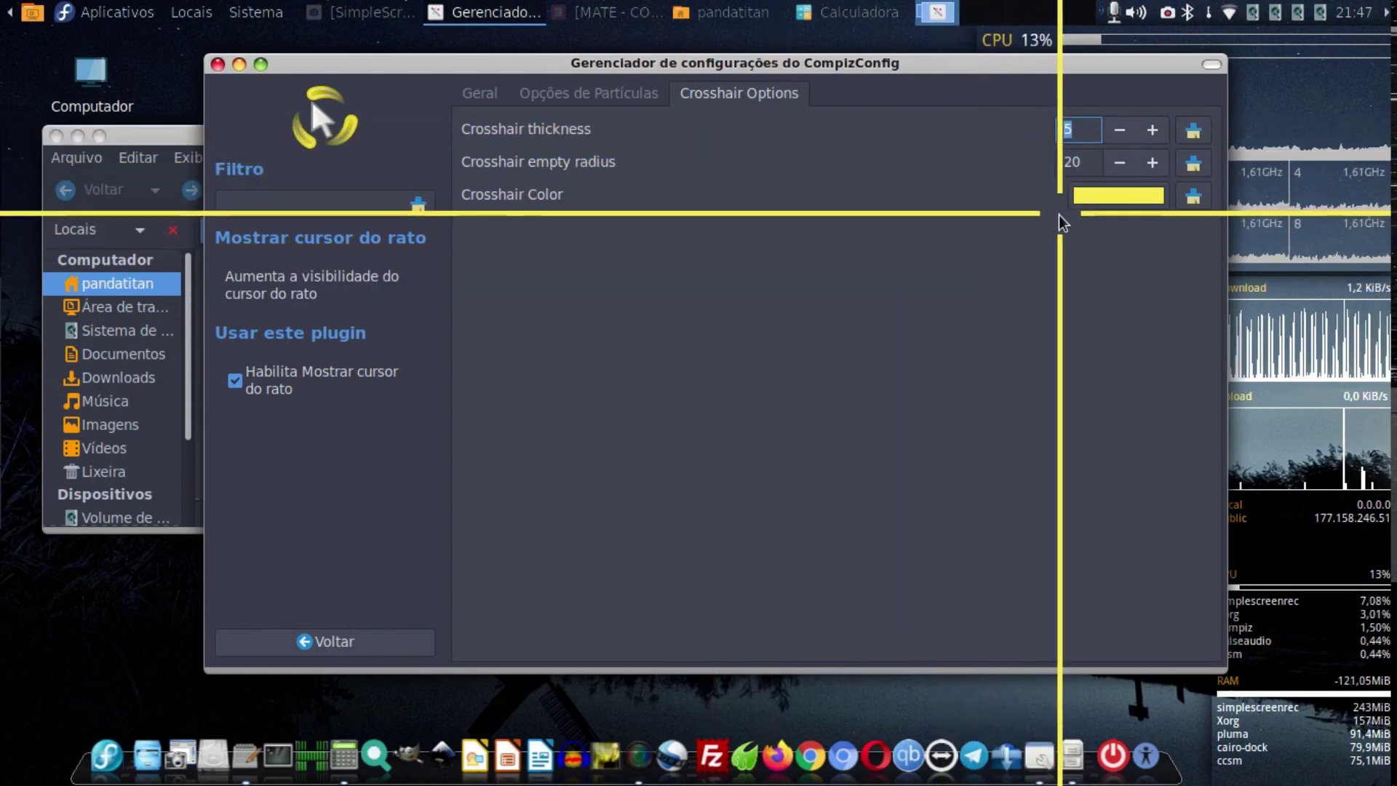
{"action": "left_click", "coordinate": [1106, 198]}
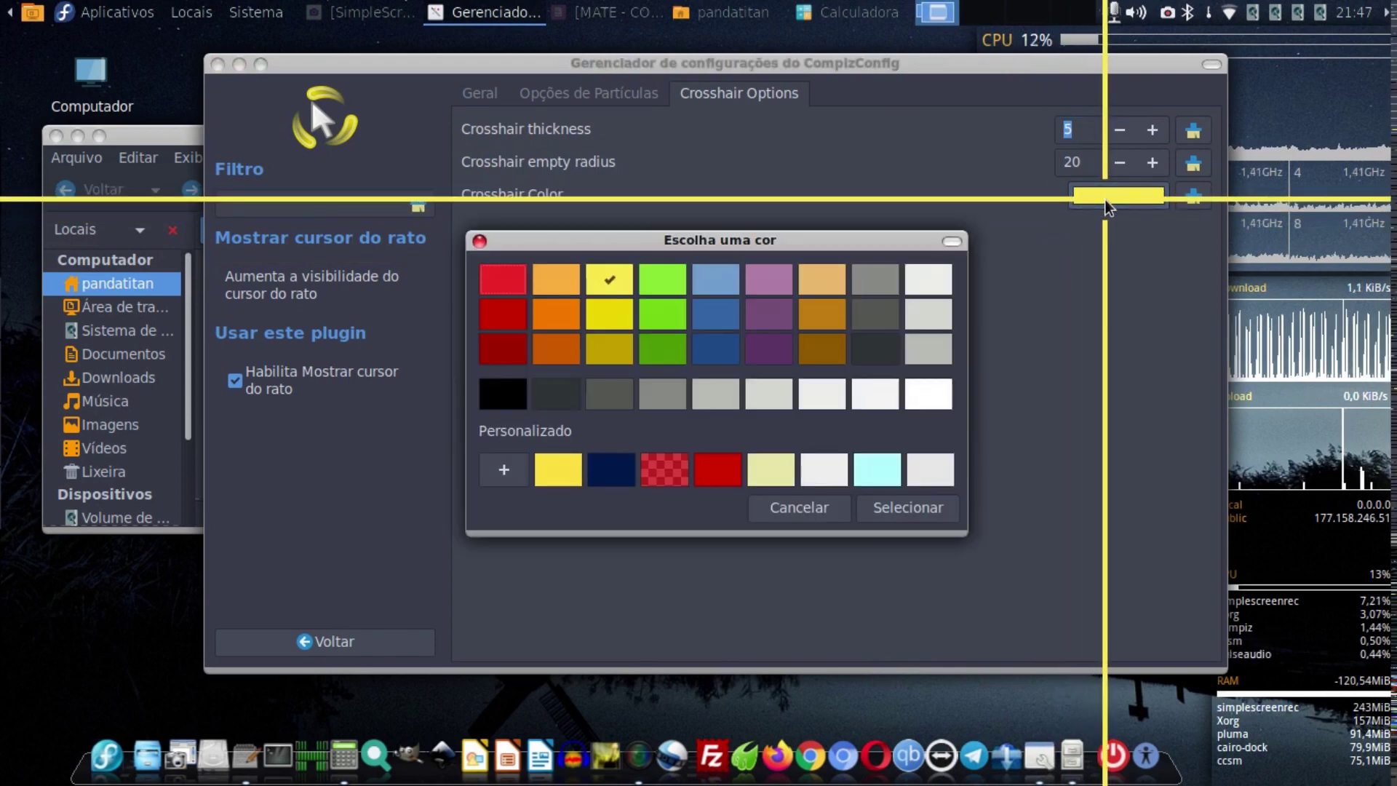
{"action": "left_click", "coordinate": [495, 351]}
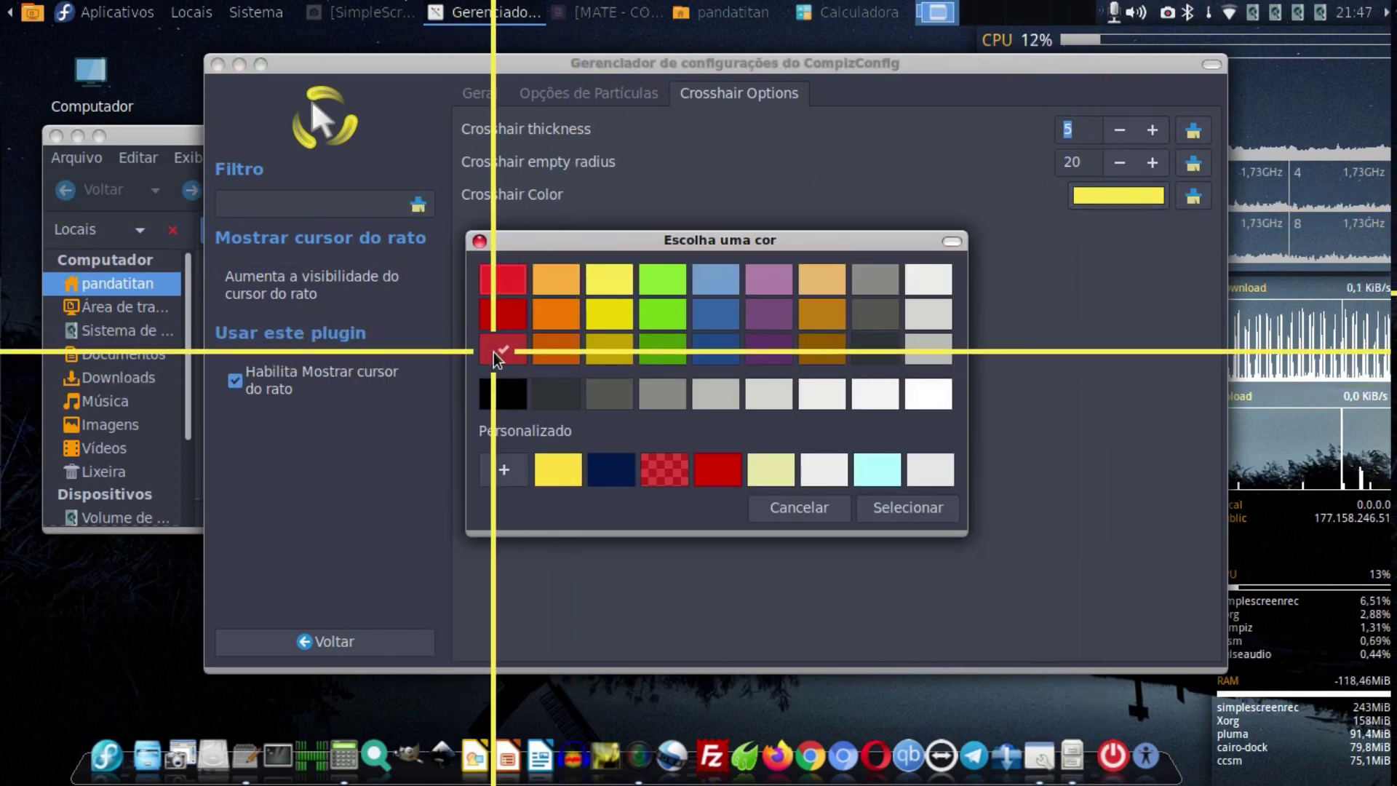
{"action": "left_click", "coordinate": [908, 507]}
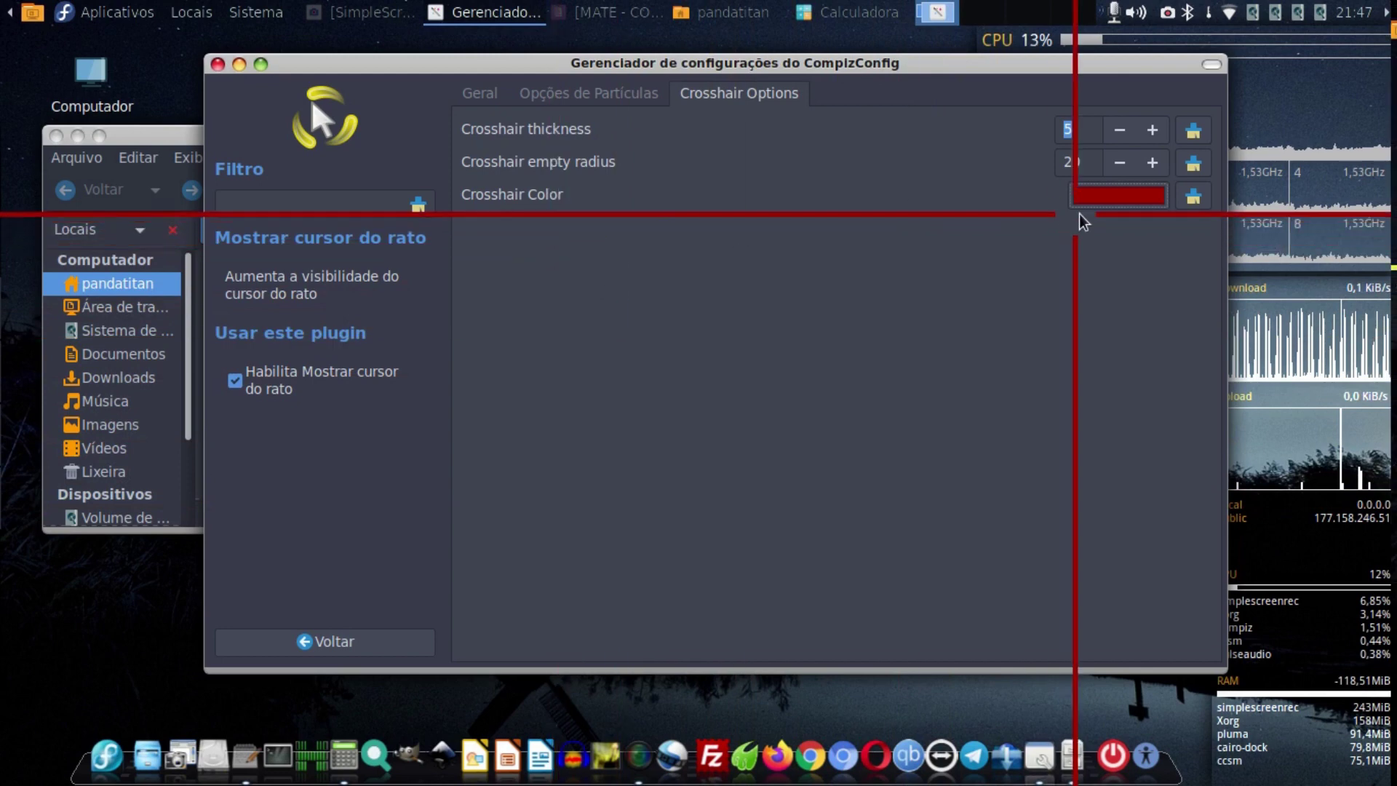
{"action": "left_click", "coordinate": [1102, 198]}
{"action": "left_click", "coordinate": [667, 305]}
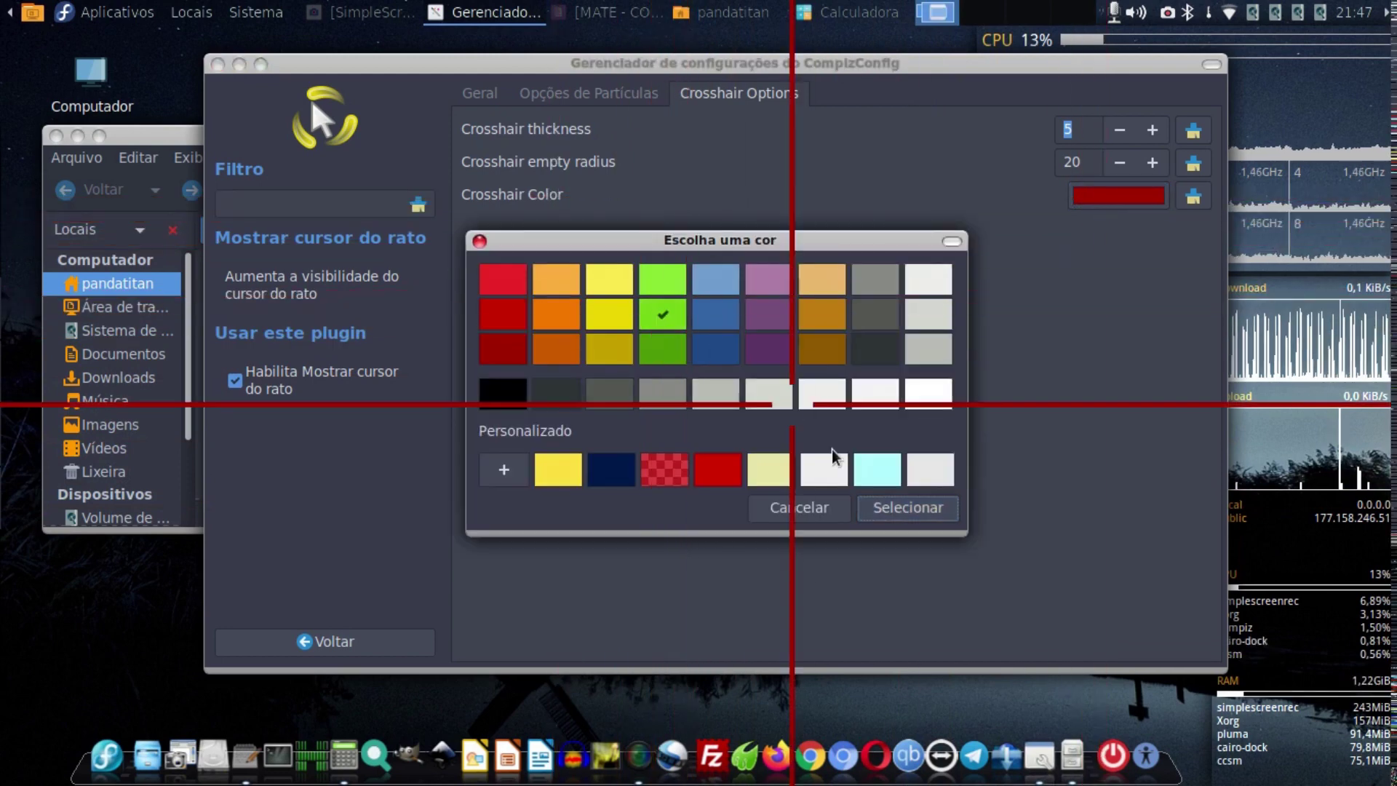
{"action": "left_click", "coordinate": [927, 510]}
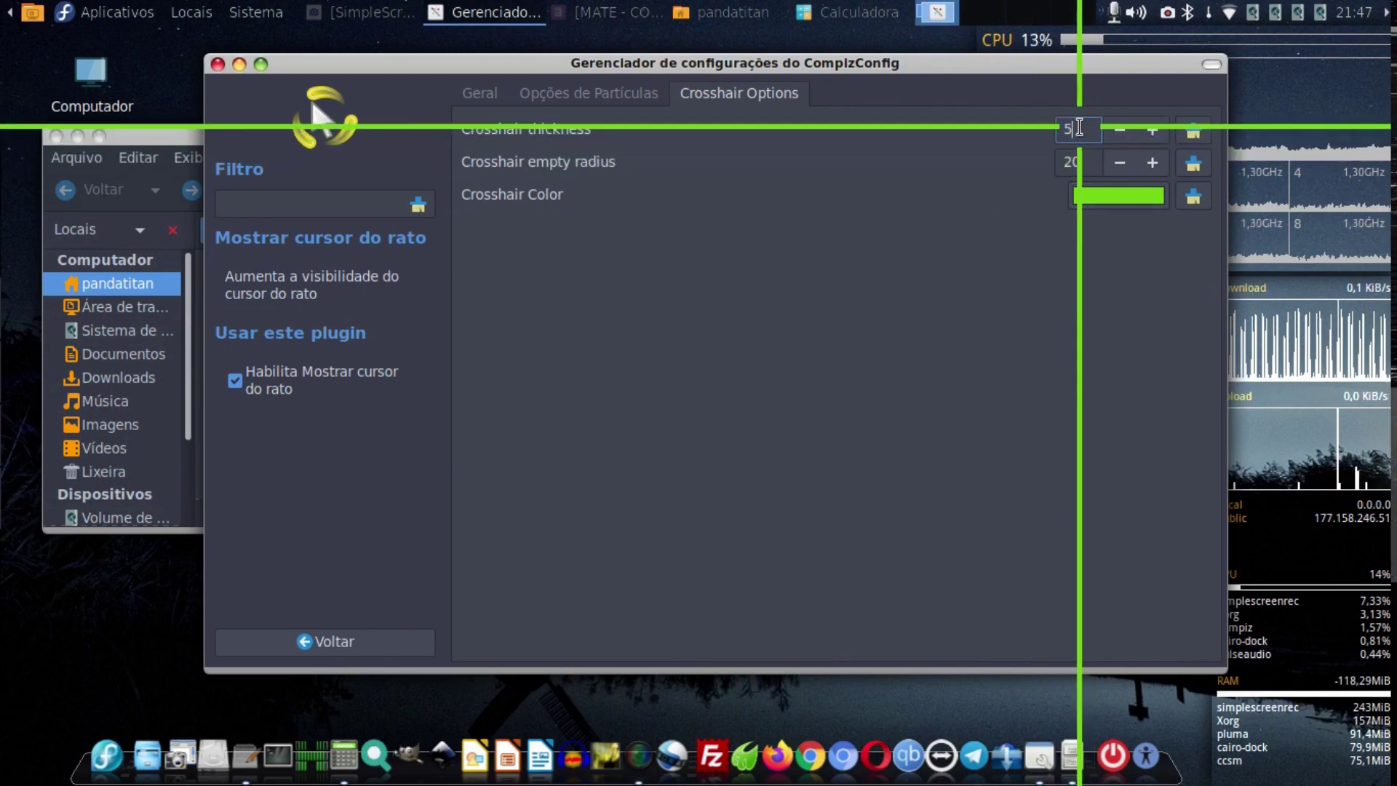
Set the crosshair thickness to 1.
{"action": "key", "text": "BackSpace"}
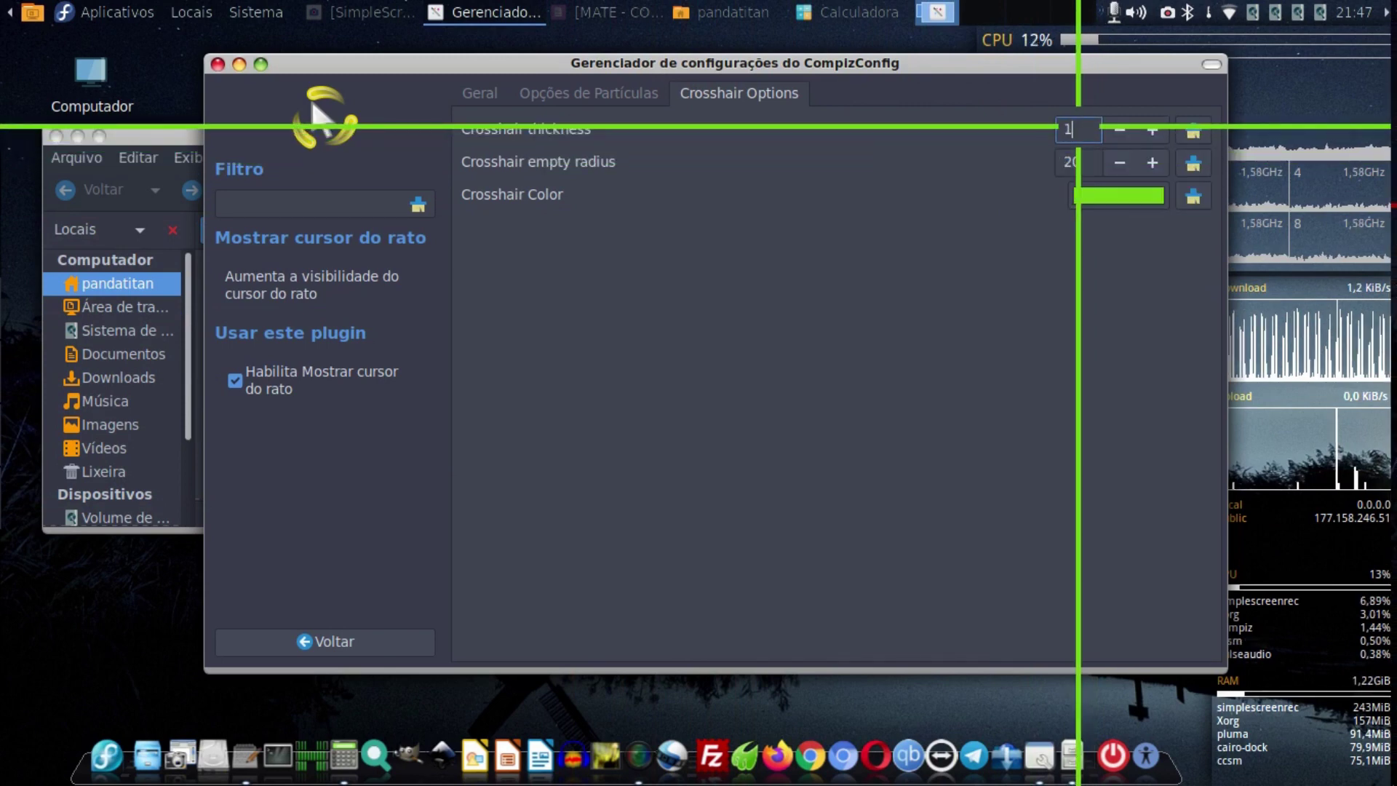
{"action": "key", "text": "Return"}
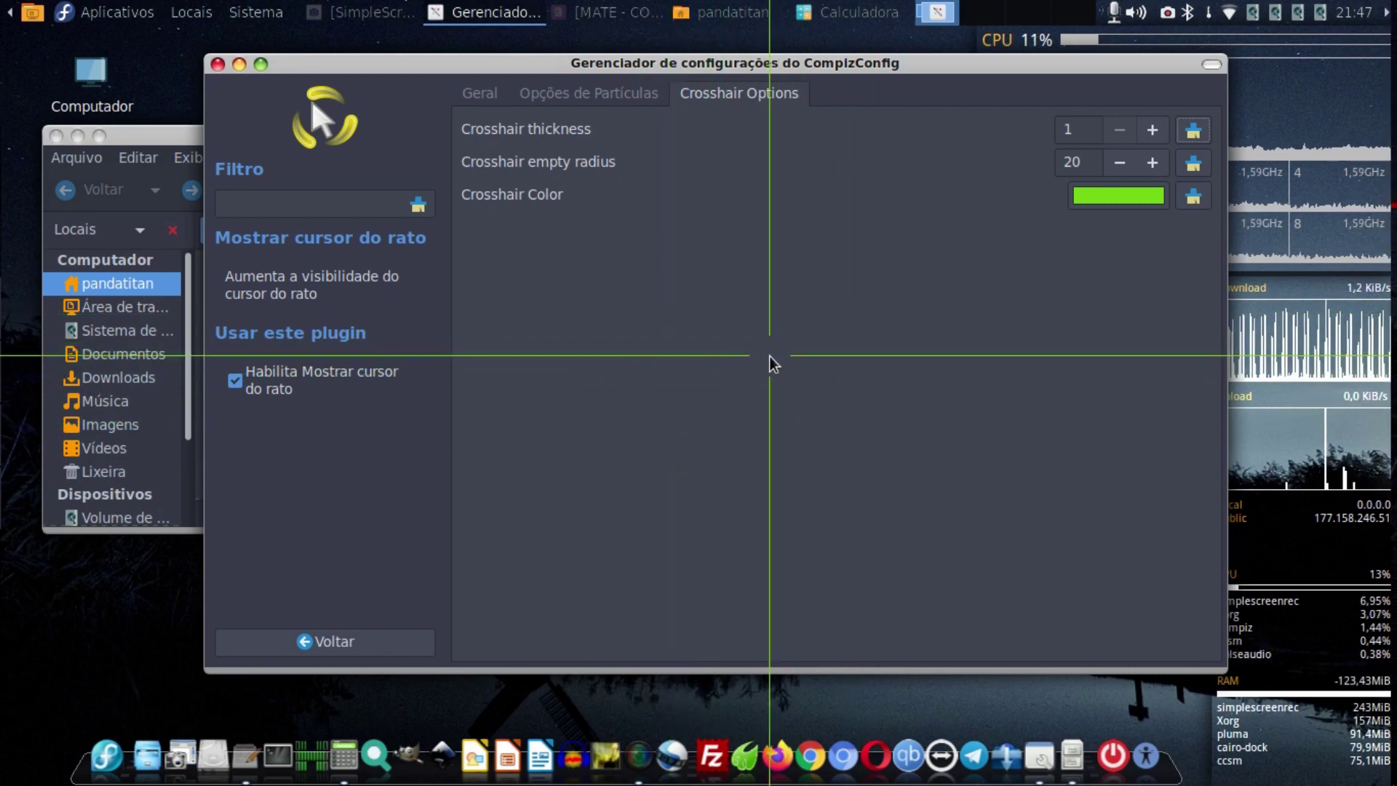
Turn off the crosshair effect with the plugin's start shortcut and return to the overview of all plugins.
{"action": "left_click", "coordinate": [477, 93]}
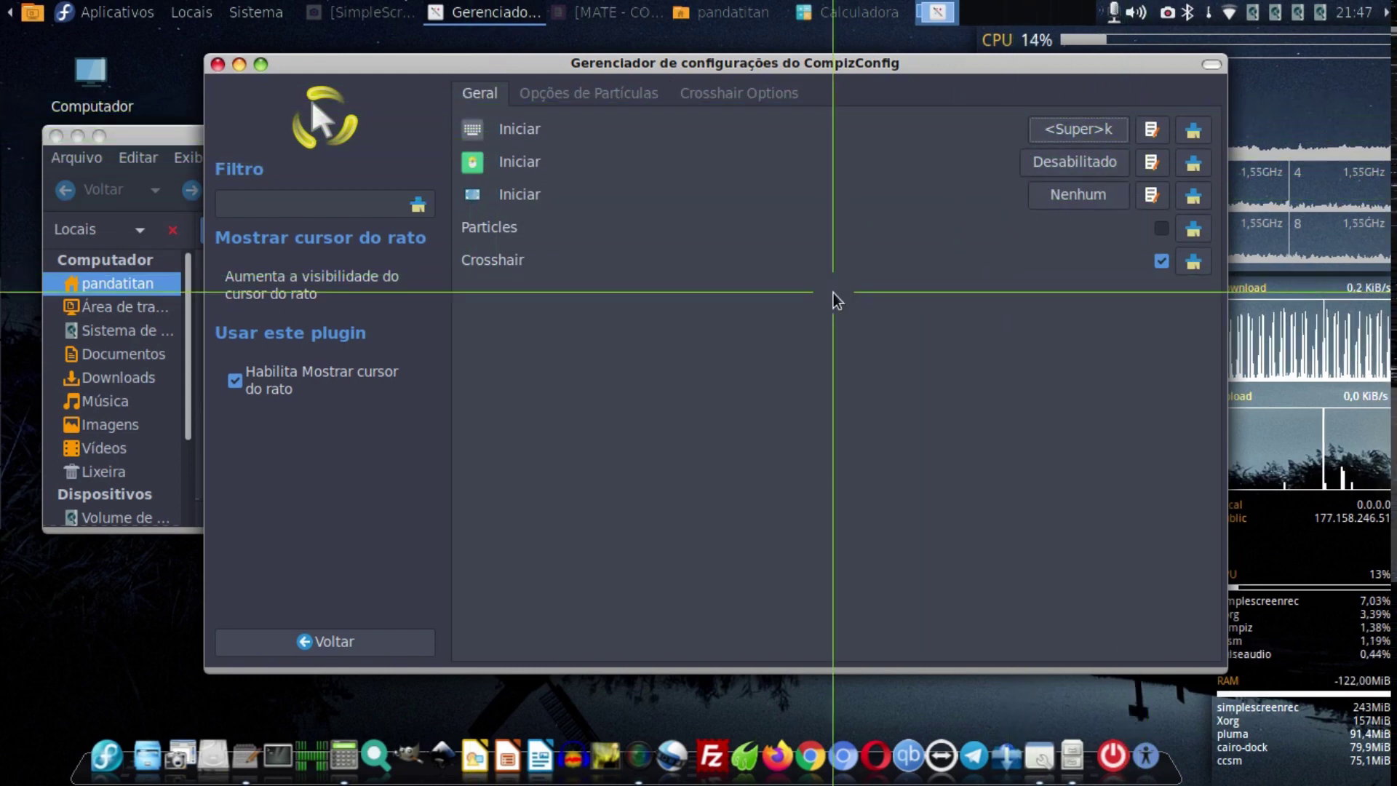
{"action": "key", "text": "super+k"}
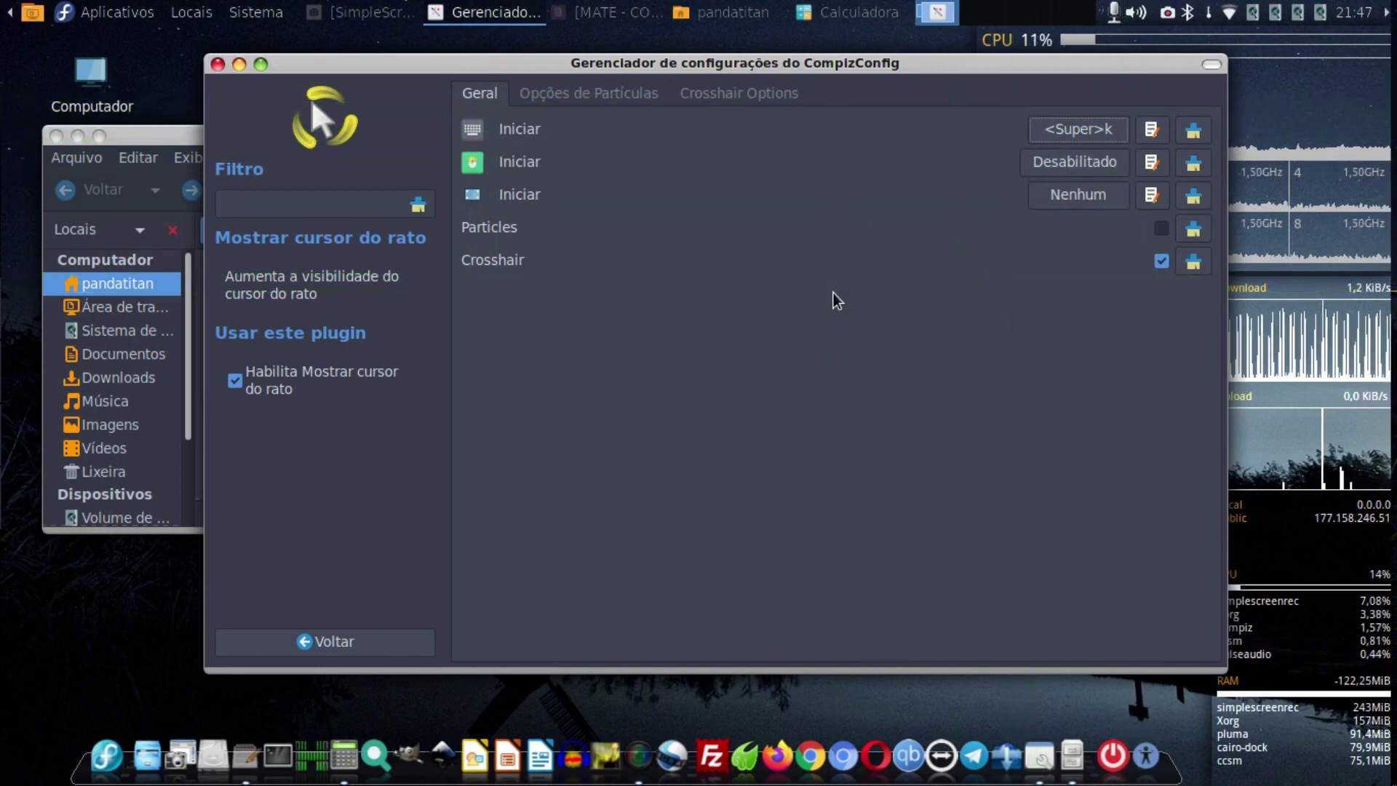
{"action": "left_click", "coordinate": [391, 635]}
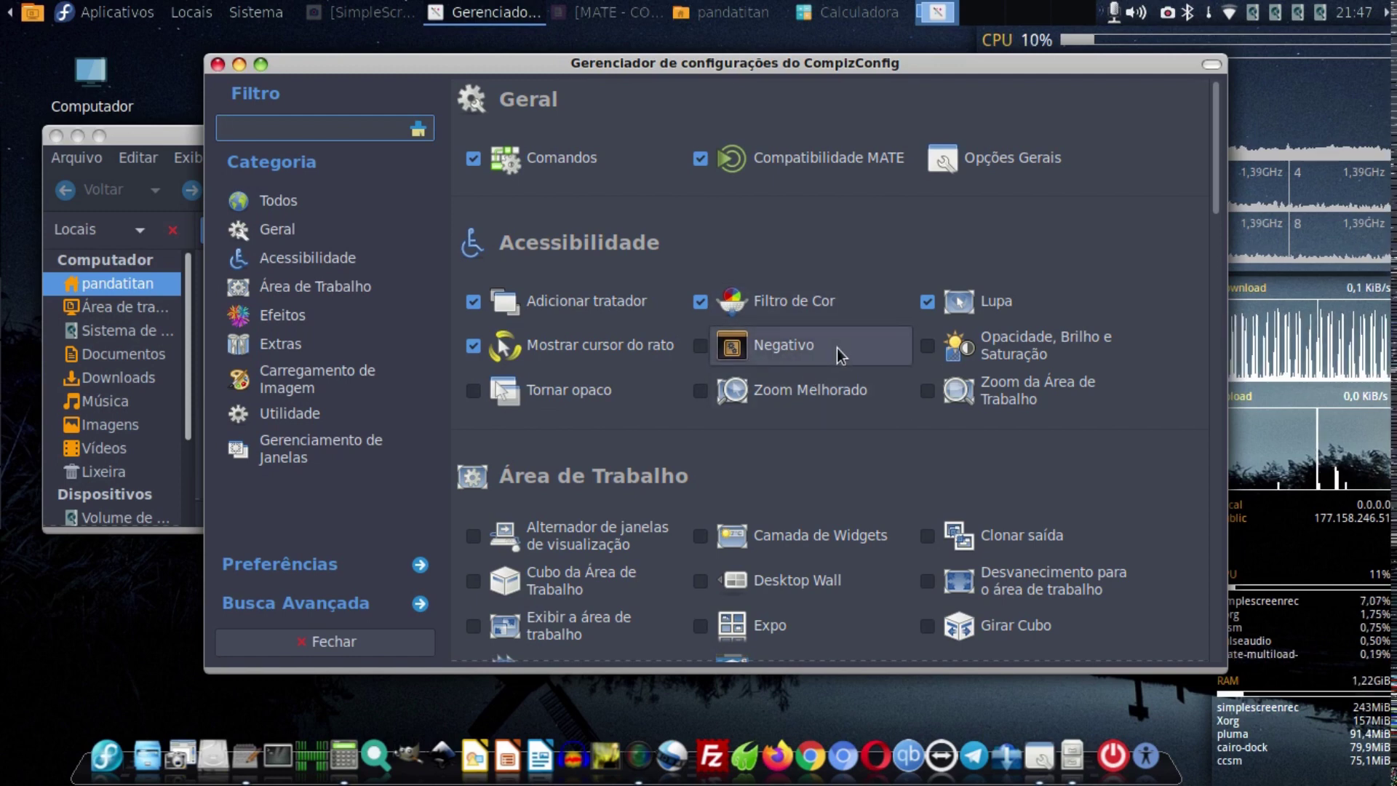
Enable the Negativo accessibility plugin and resolve its shortcut conflict by disabling Iniciar in the Lupa plugin.
{"action": "left_click", "coordinate": [809, 354]}
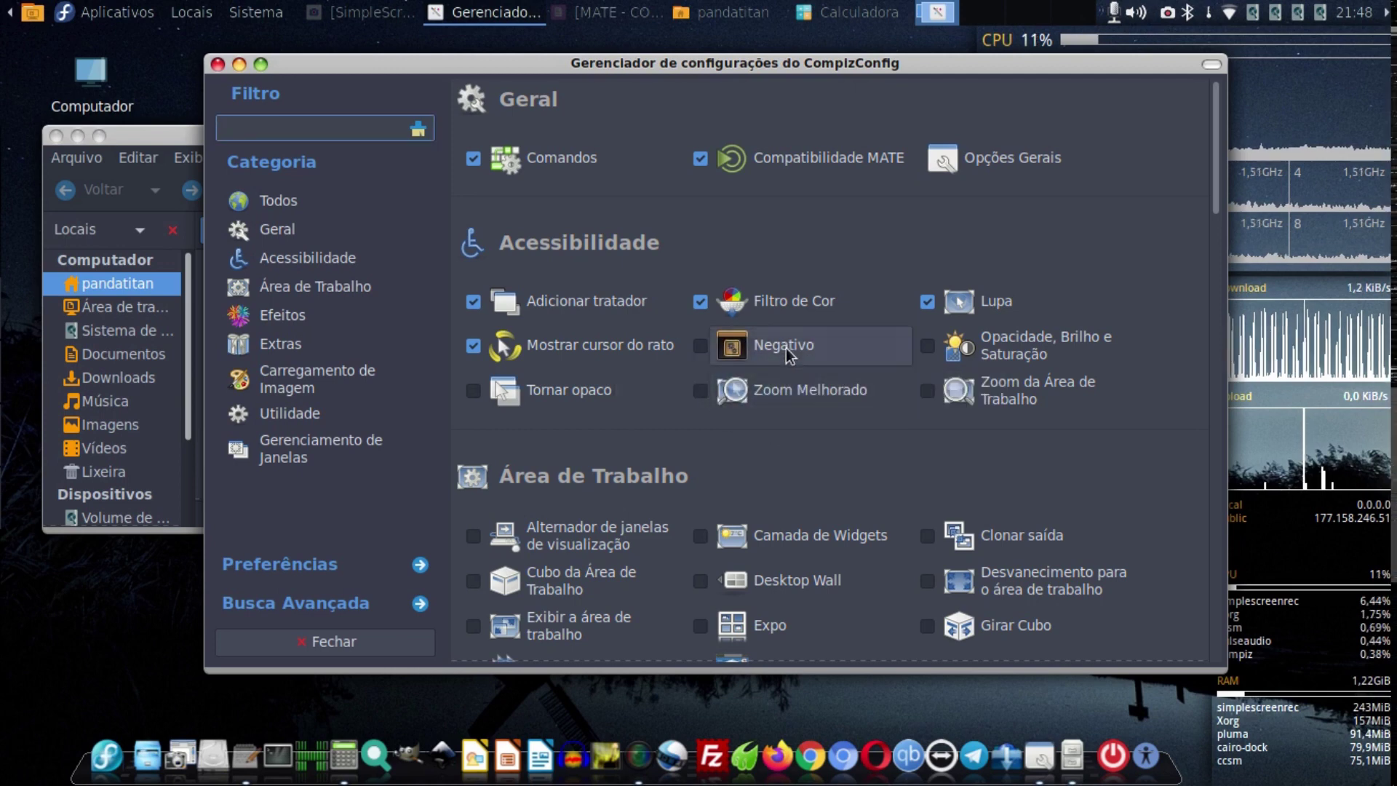
{"action": "left_click", "coordinate": [699, 345]}
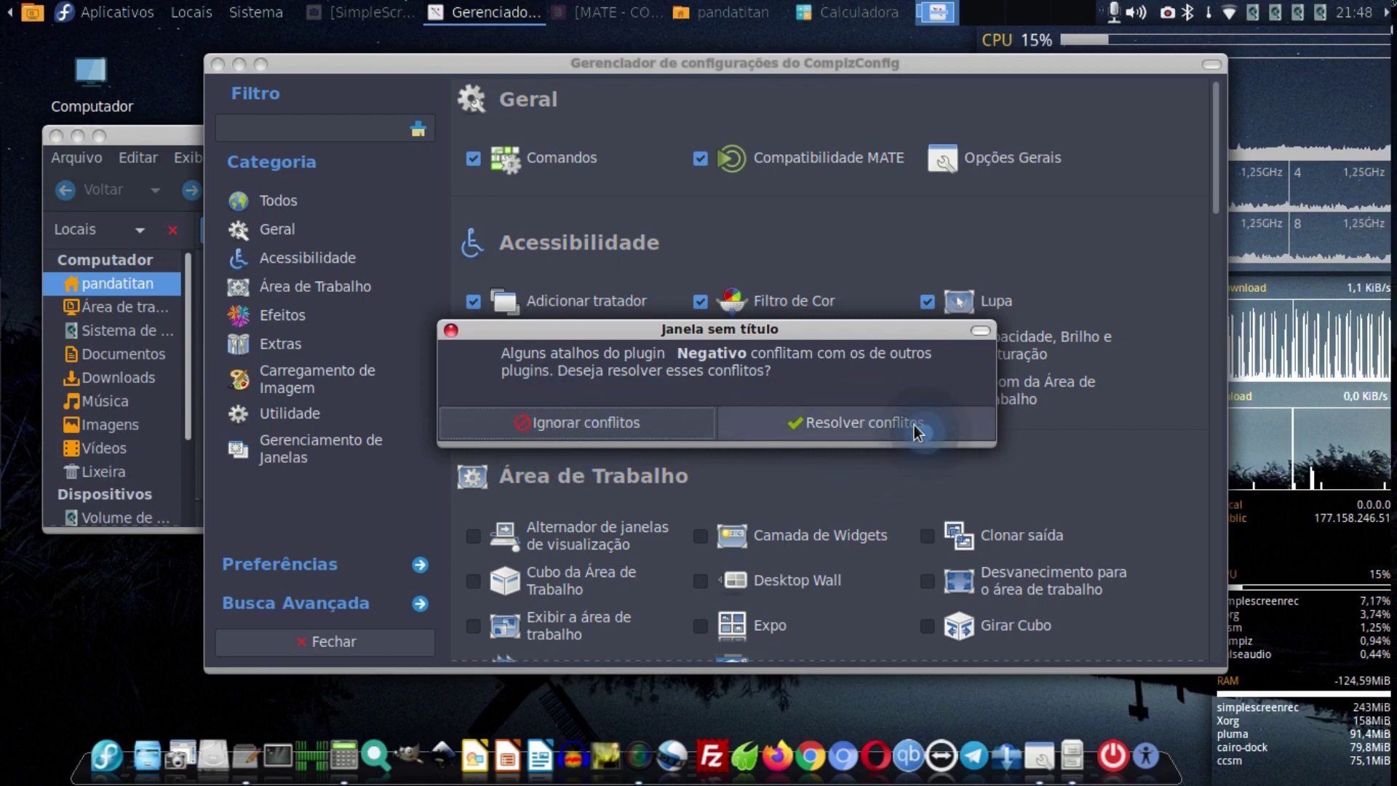
{"action": "left_click", "coordinate": [878, 425]}
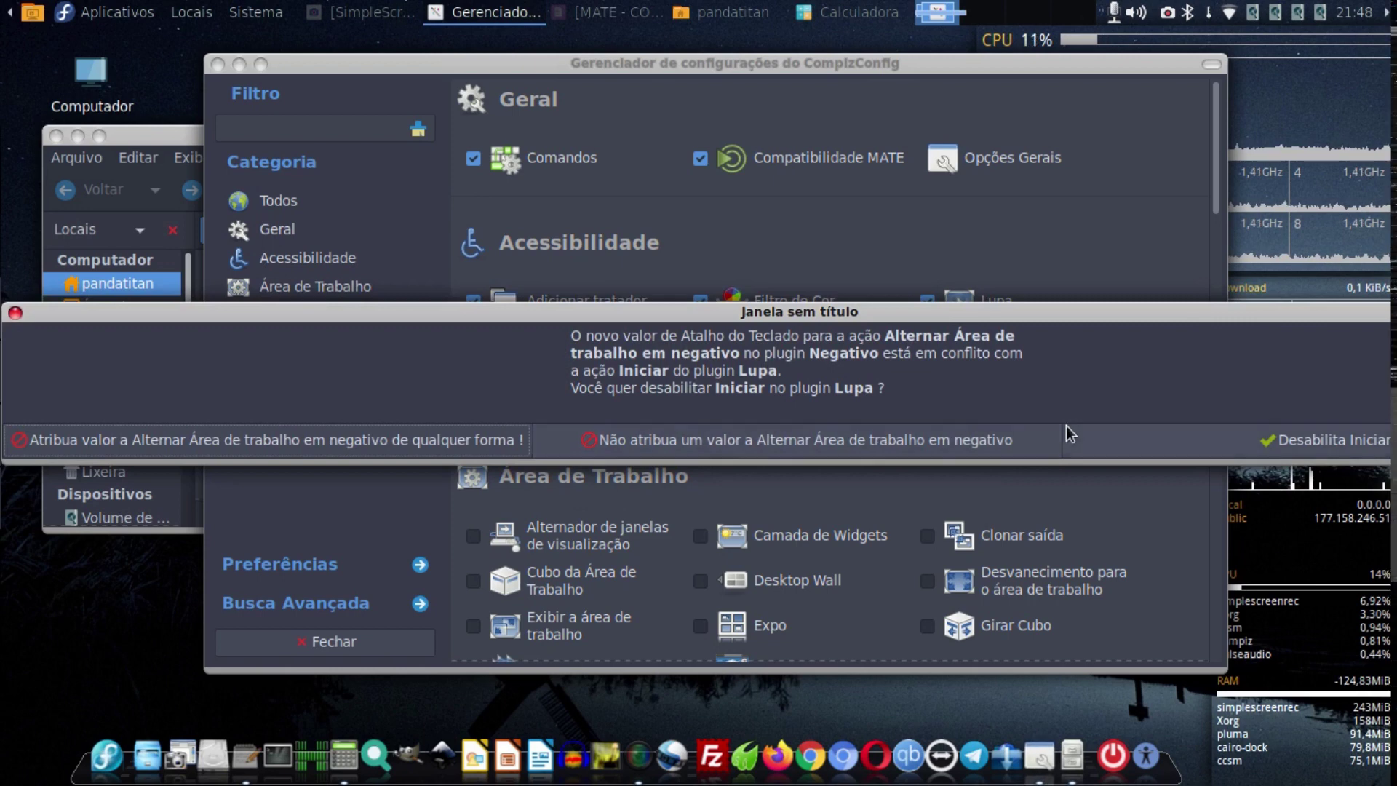
{"action": "left_click_drag", "start_coordinate": [1060, 312], "coordinate": [934, 180]}
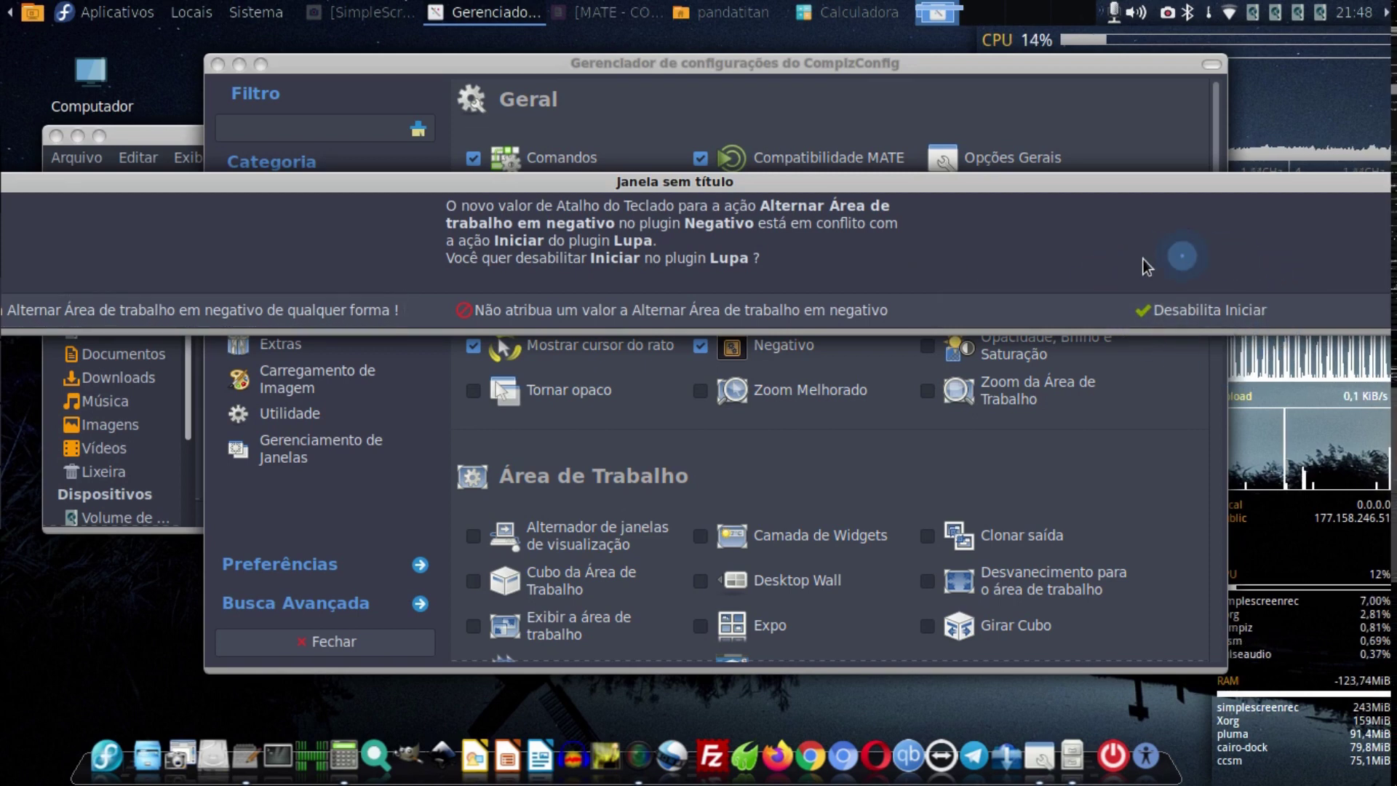
{"action": "left_click", "coordinate": [1211, 315]}
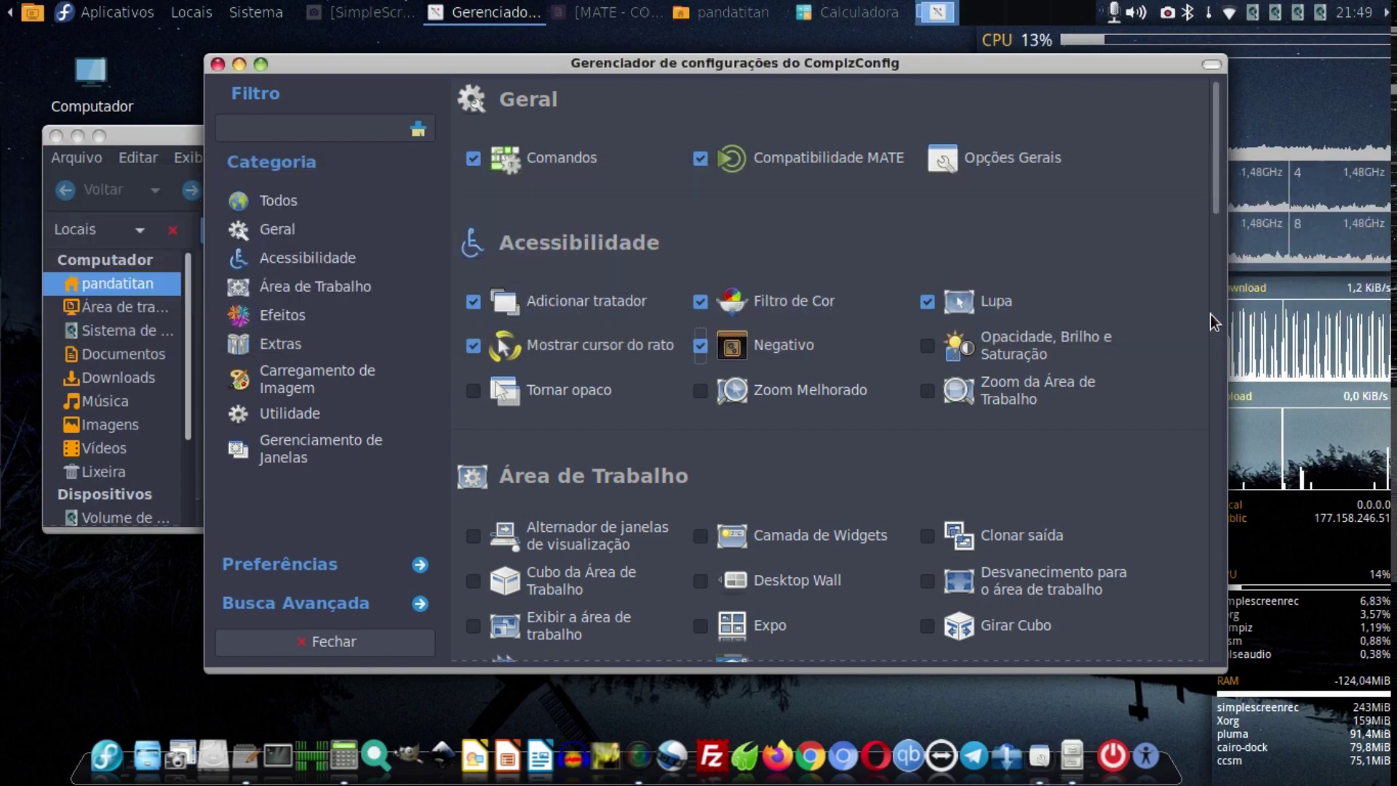
Open the Negativo plugin's settings and invert the desktop area's colours with the Alternar Área de trabalho em negativo shortcut.
{"action": "left_click", "coordinate": [793, 360]}
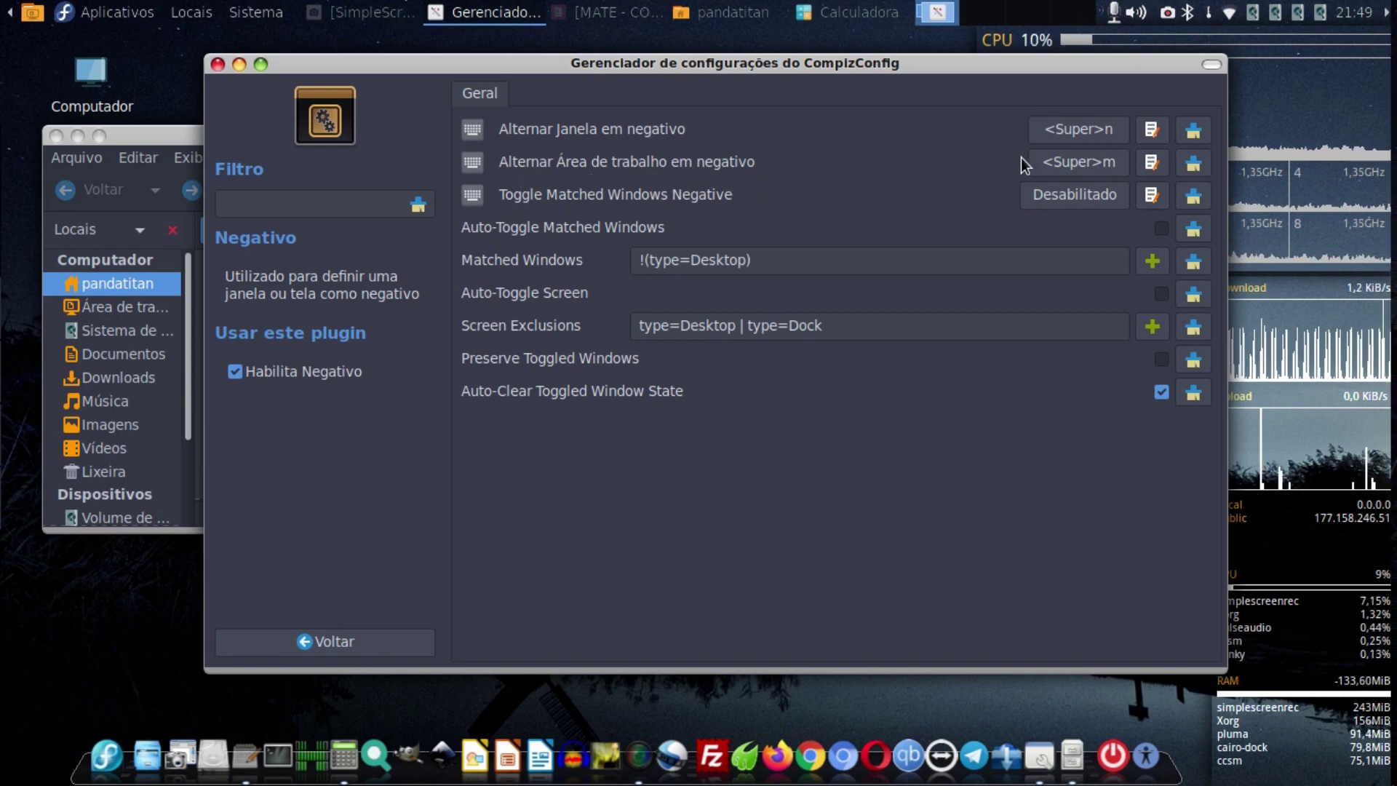
{"action": "left_click", "coordinate": [1074, 156]}
{"action": "left_click", "coordinate": [701, 564]}
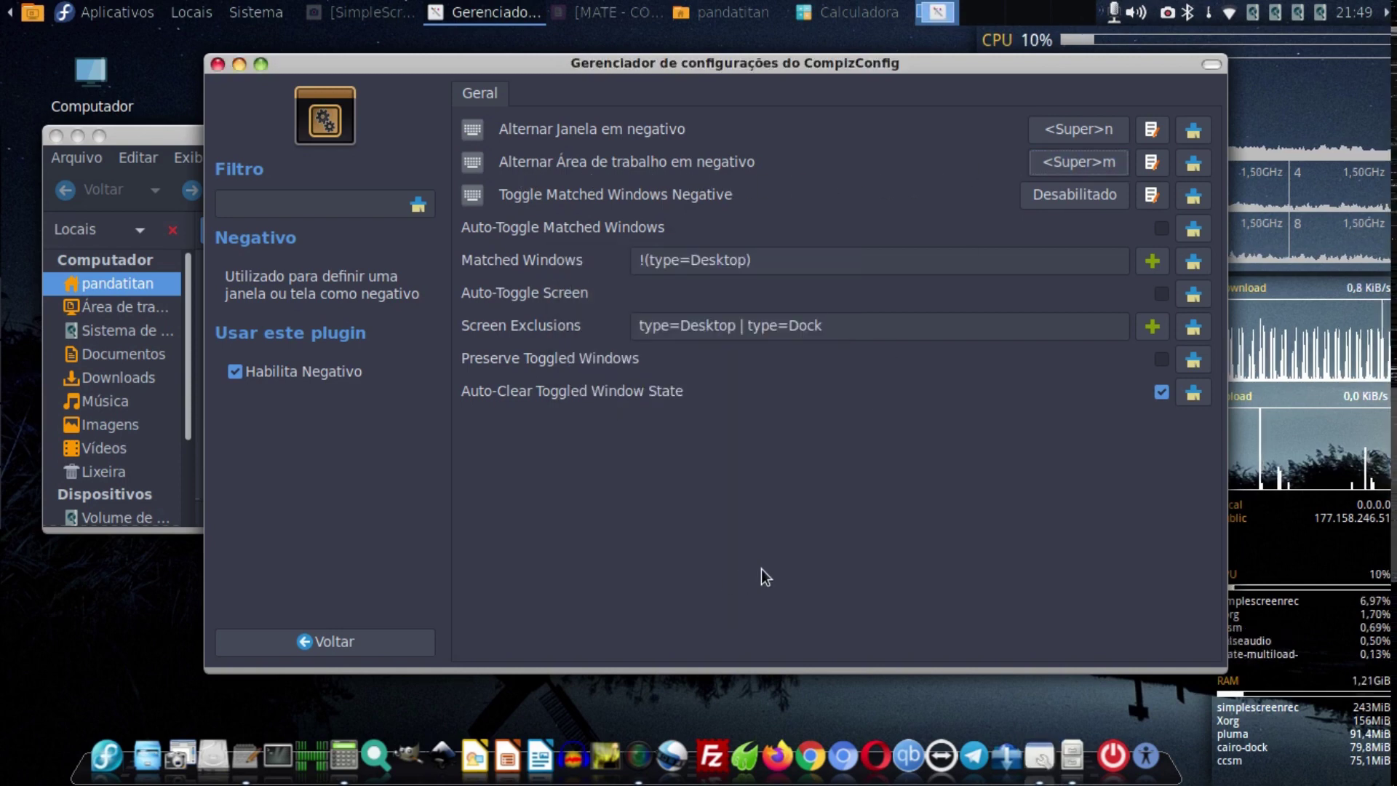
{"action": "key", "text": "super+m"}
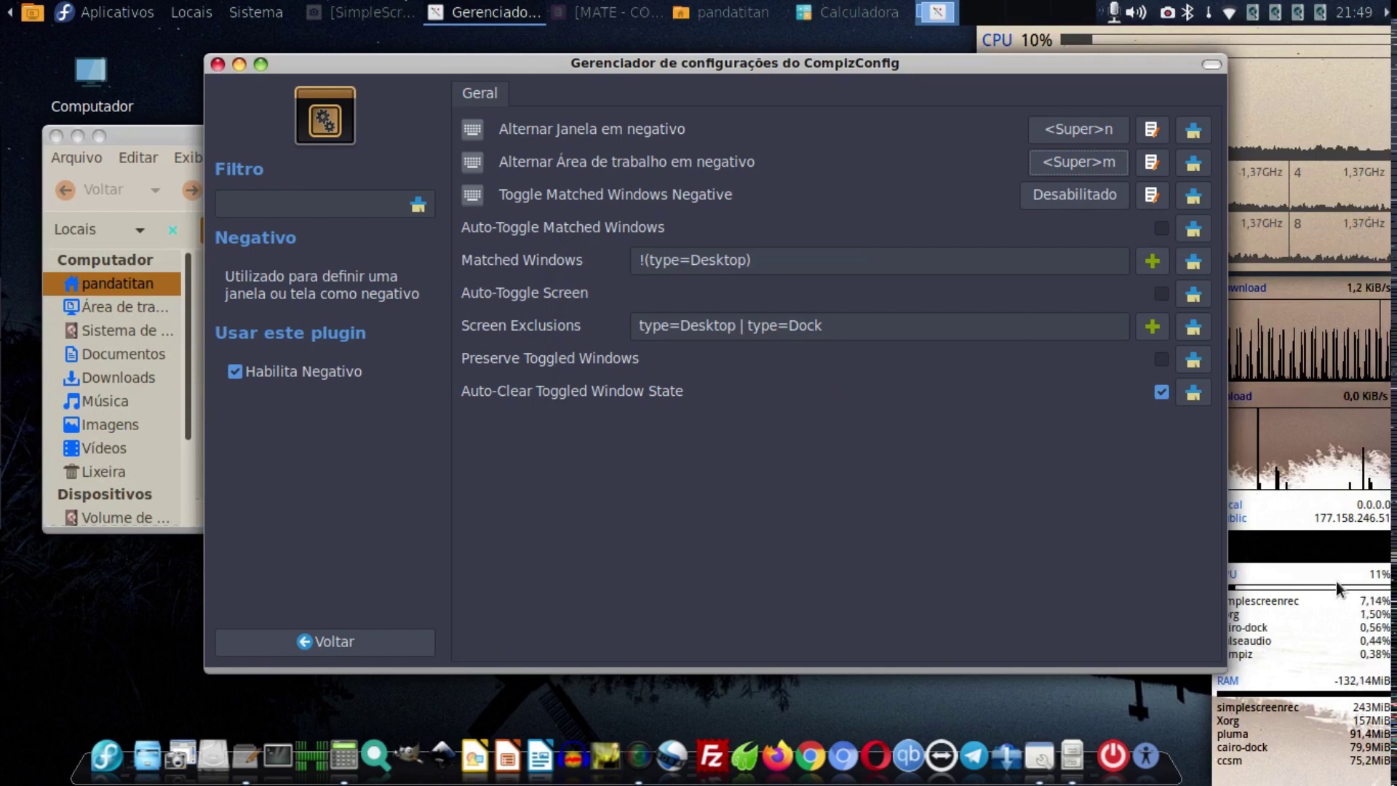
{"action": "left_click", "coordinate": [125, 630]}
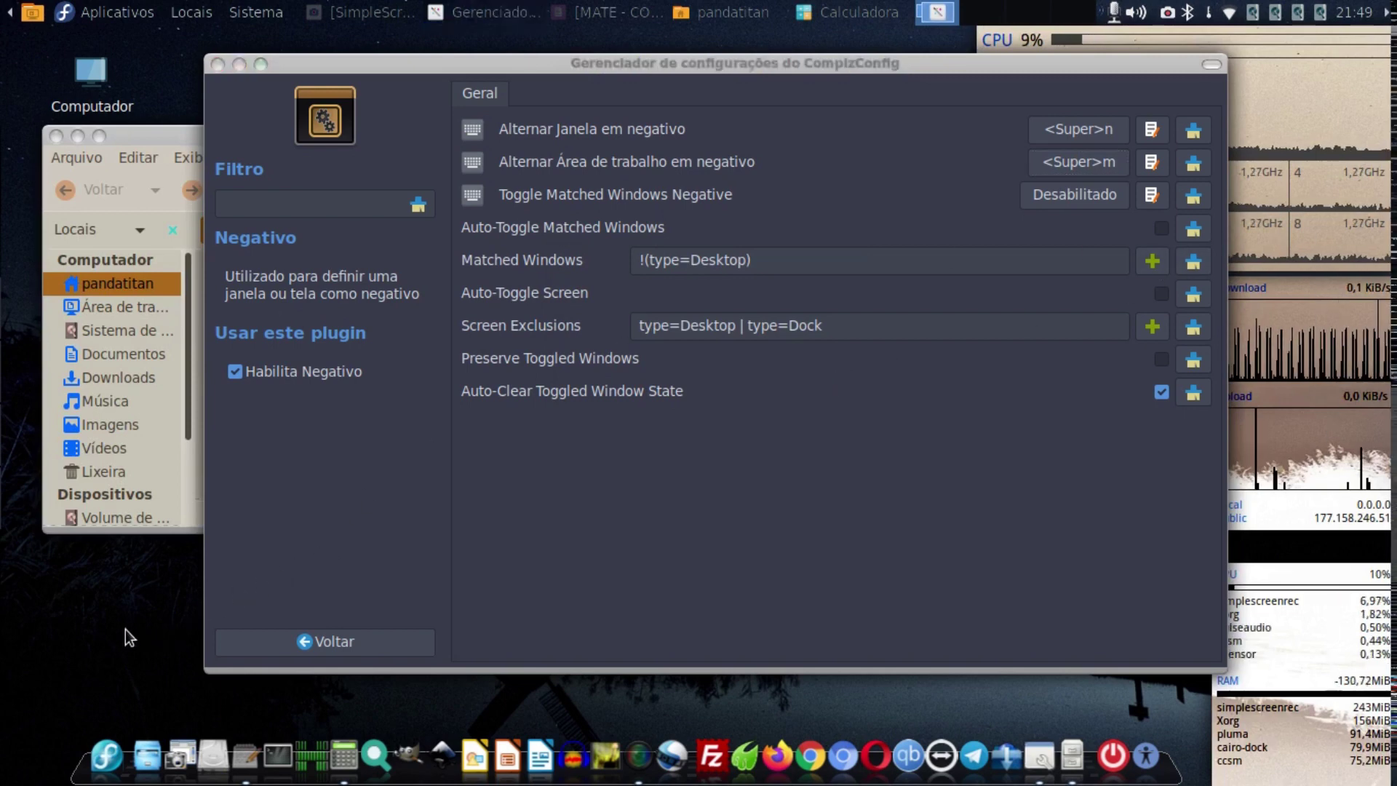
Maximize the settings window, view all open windows in the window overview, and restore the settings window to its smaller size.
{"action": "double_click", "coordinate": [317, 64]}
{"action": "key", "text": "shift+alt+Up"}
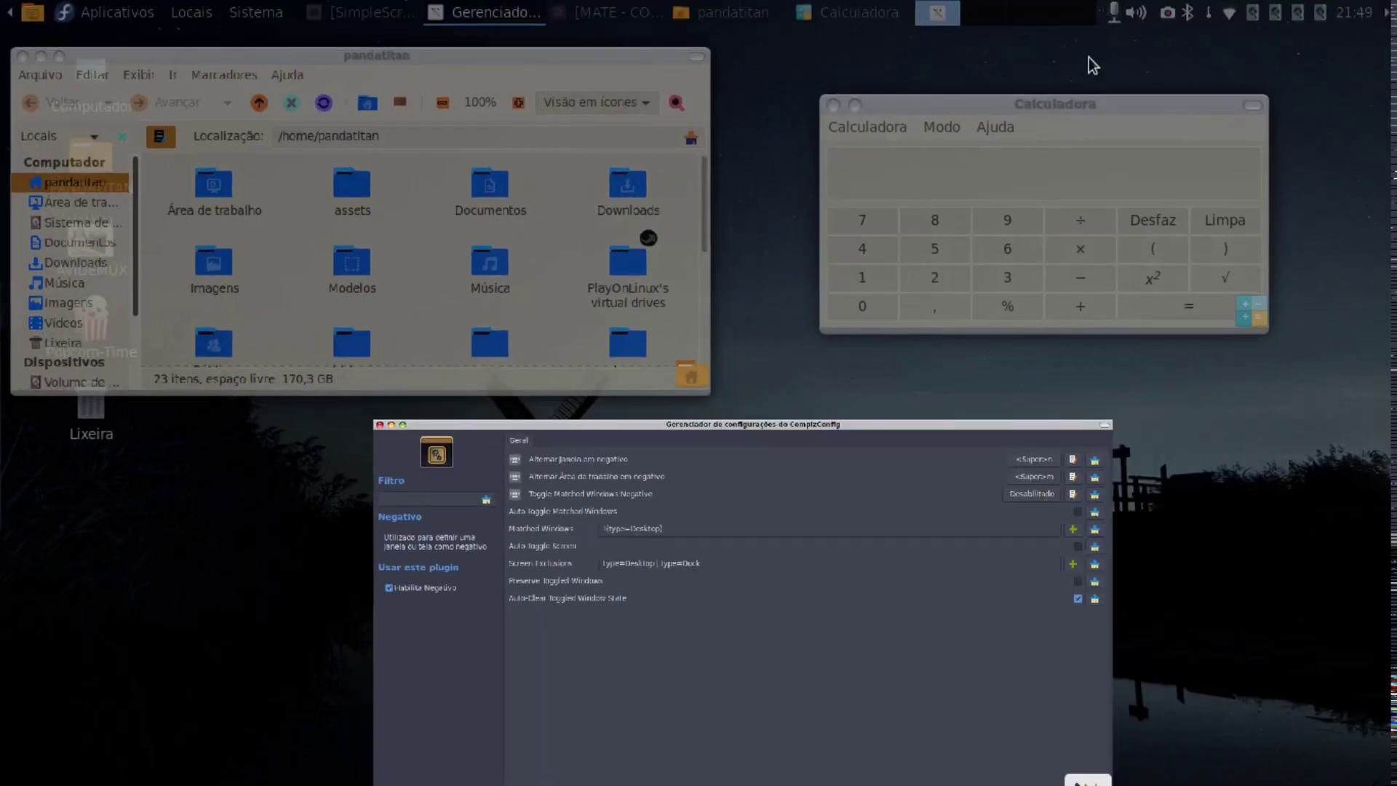
{"action": "left_click", "coordinate": [661, 518]}
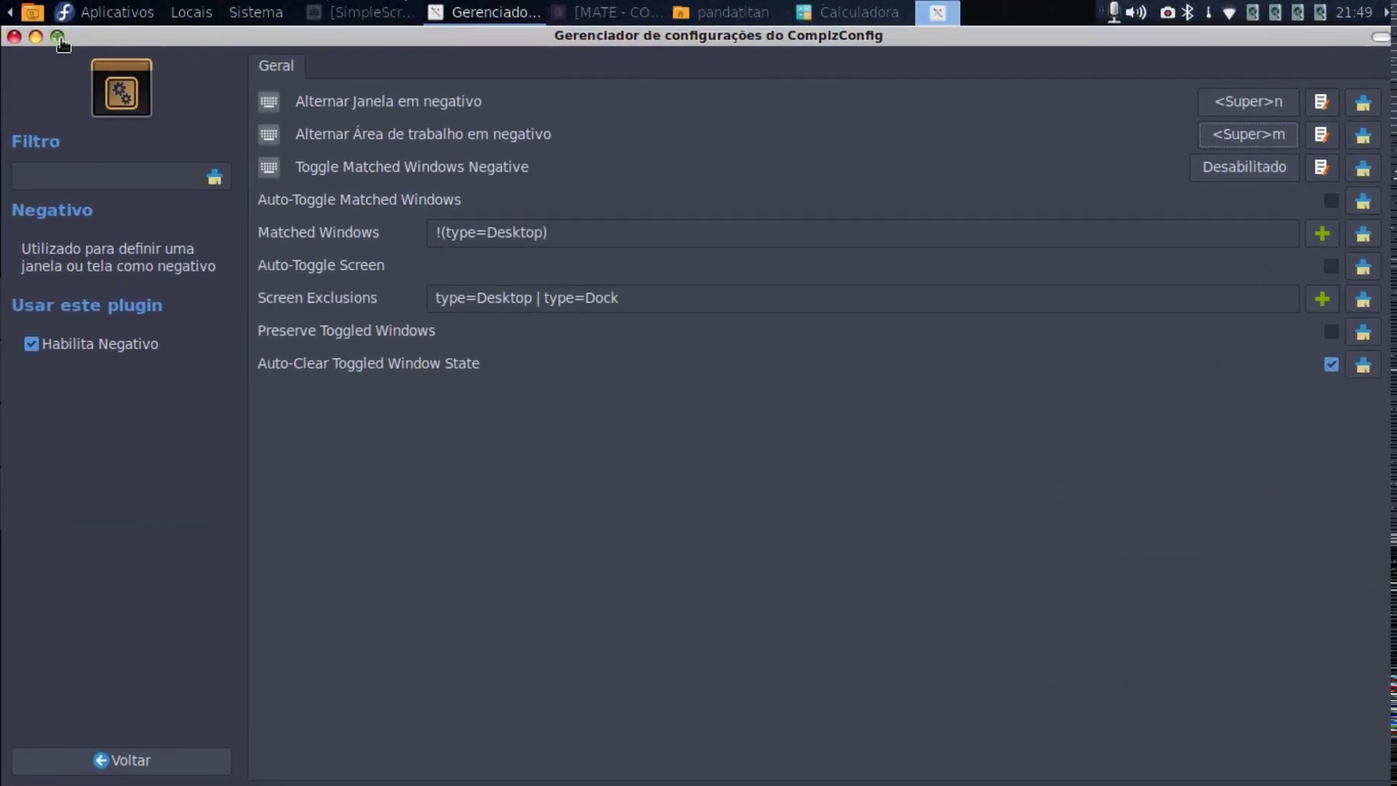
{"action": "left_click", "coordinate": [58, 37]}
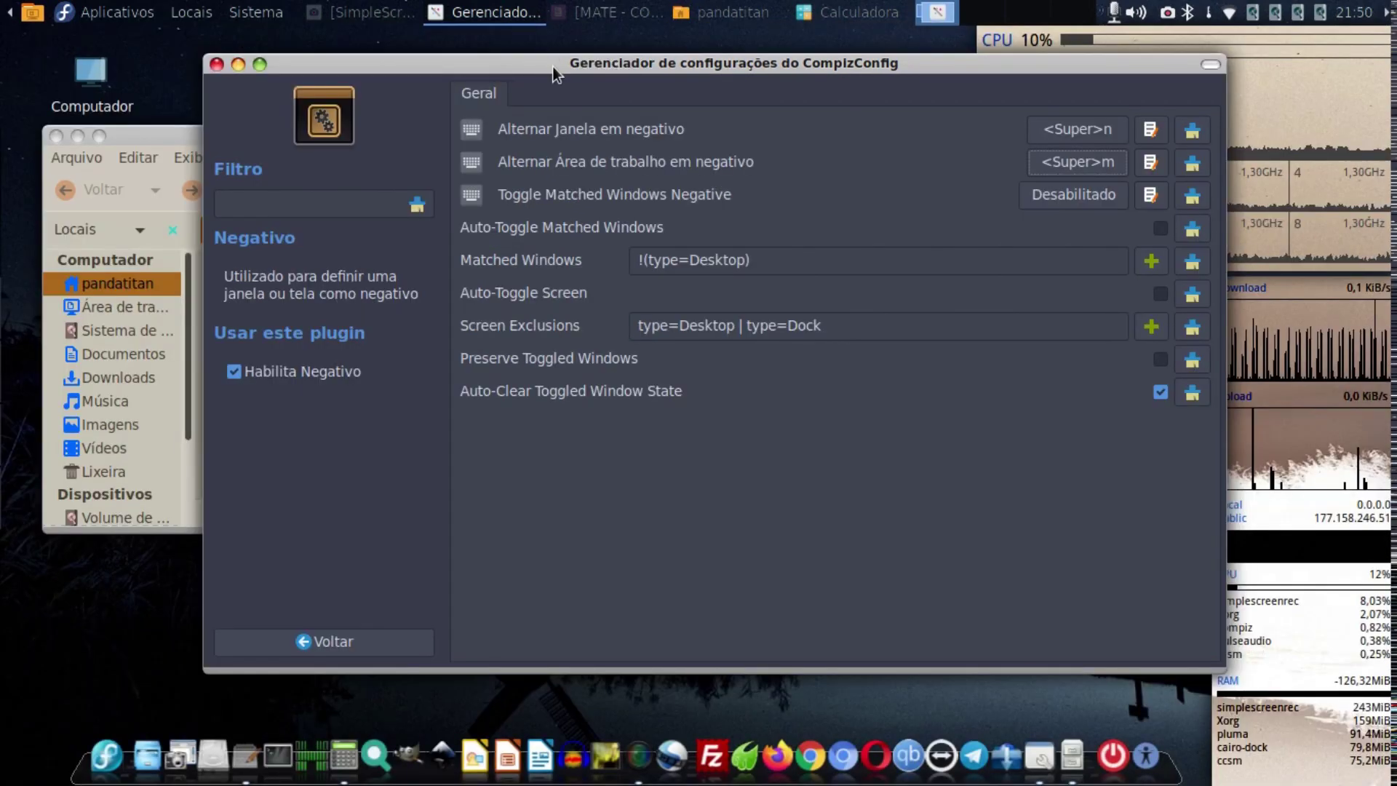
Roll up the settings window, move the file manager window slightly lower, and unroll the settings window again.
{"action": "scroll", "coordinate": [553, 67], "scroll_direction": "up", "scroll_amount": 1}
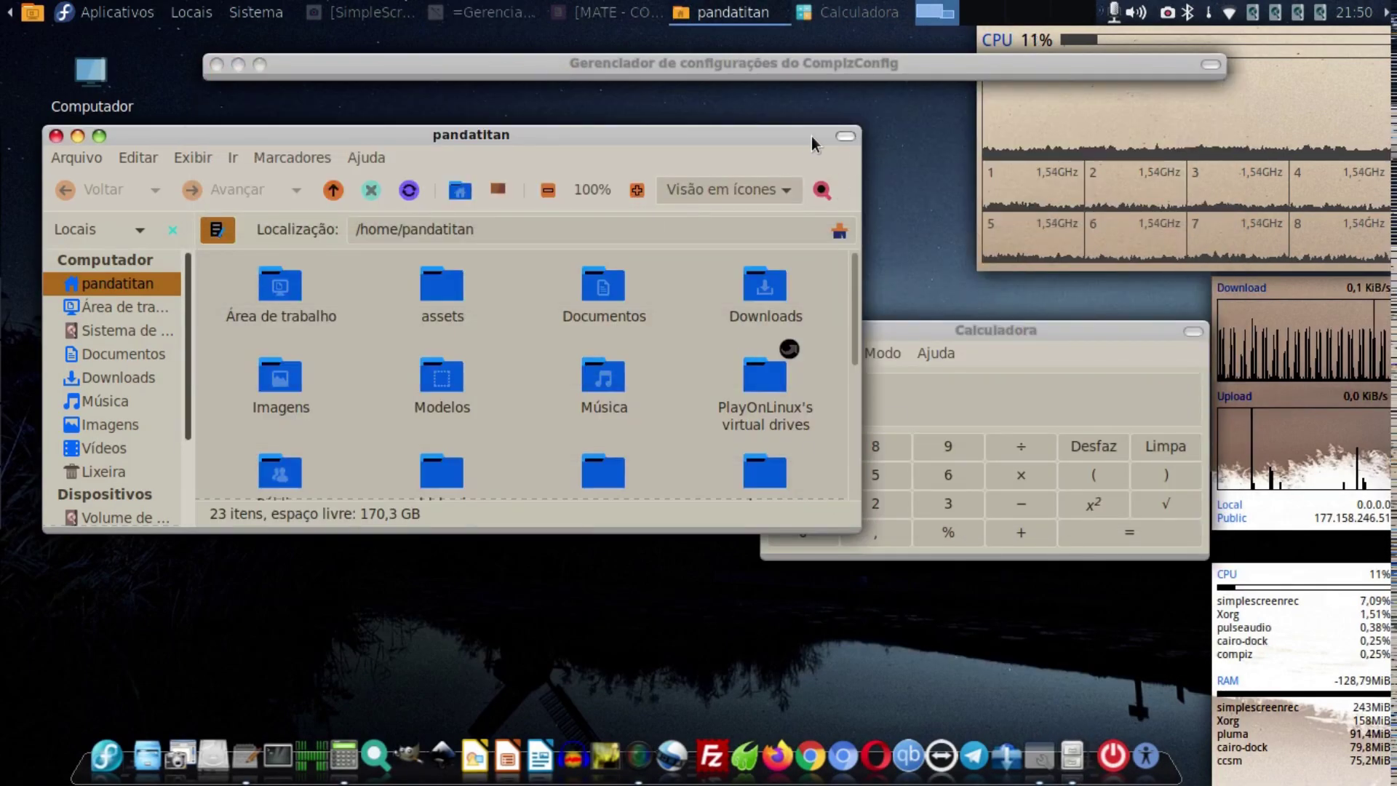
{"action": "mouse_move", "coordinate": [808, 127]}
{"action": "left_mouse_down"}
{"action": "mouse_move", "coordinate": [771, 211]}
{"action": "mouse_move", "coordinate": [757, 211]}
{"action": "mouse_move", "coordinate": [728, 150]}
{"action": "mouse_move", "coordinate": [1390, 440]}
{"action": "mouse_move", "coordinate": [1156, 184]}
{"action": "mouse_move", "coordinate": [811, 140]}
{"action": "mouse_move", "coordinate": [764, 168]}
{"action": "mouse_move", "coordinate": [1032, 193]}
{"action": "mouse_move", "coordinate": [749, 226]}
{"action": "mouse_move", "coordinate": [808, 152]}
{"action": "mouse_move", "coordinate": [757, 229]}
{"action": "mouse_move", "coordinate": [753, 207]}
{"action": "left_mouse_up"}
{"action": "double_click", "coordinate": [866, 63]}
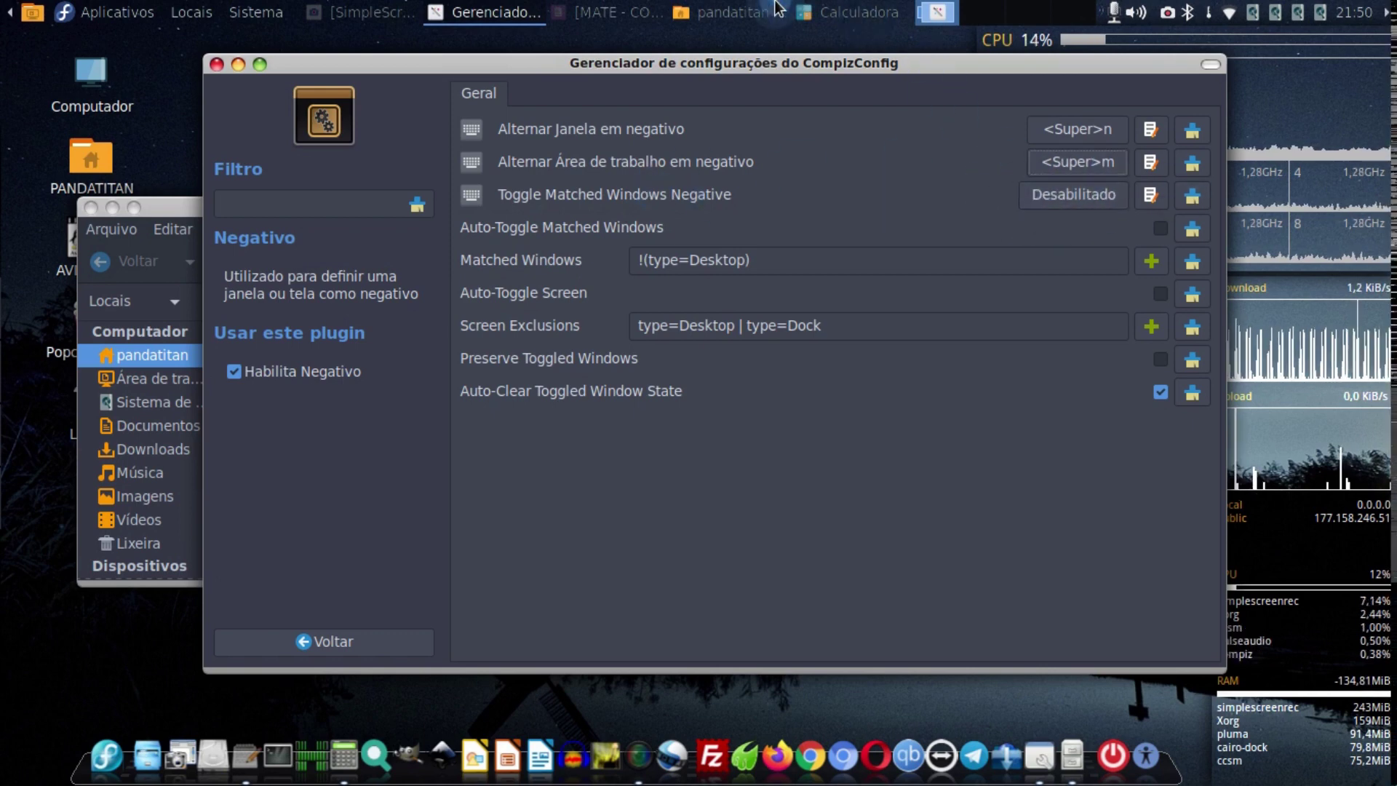
{"action": "left_click", "coordinate": [986, 174]}
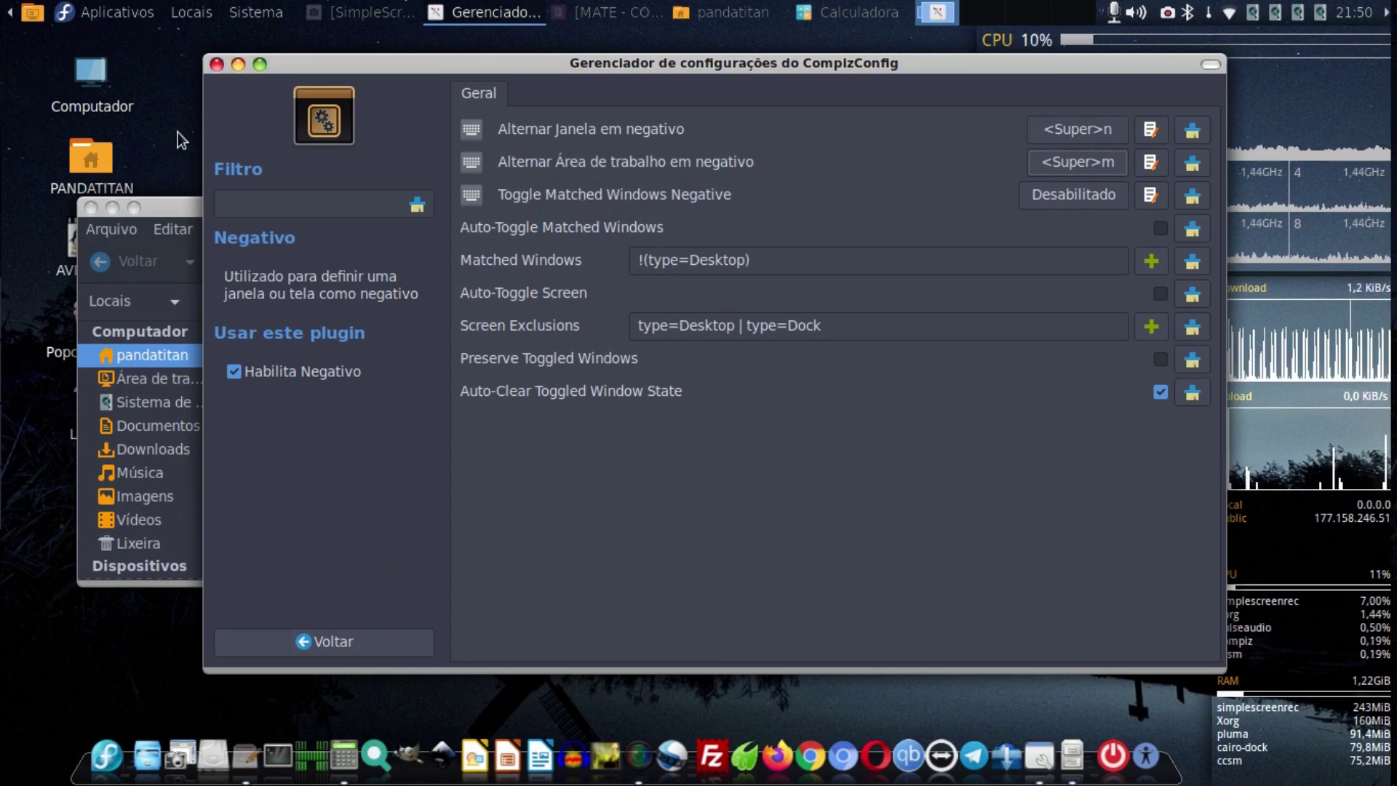
Toggle the negative effect on only the file manager window, move that window over the settings, and turn the effect off.
{"action": "left_click", "coordinate": [173, 208]}
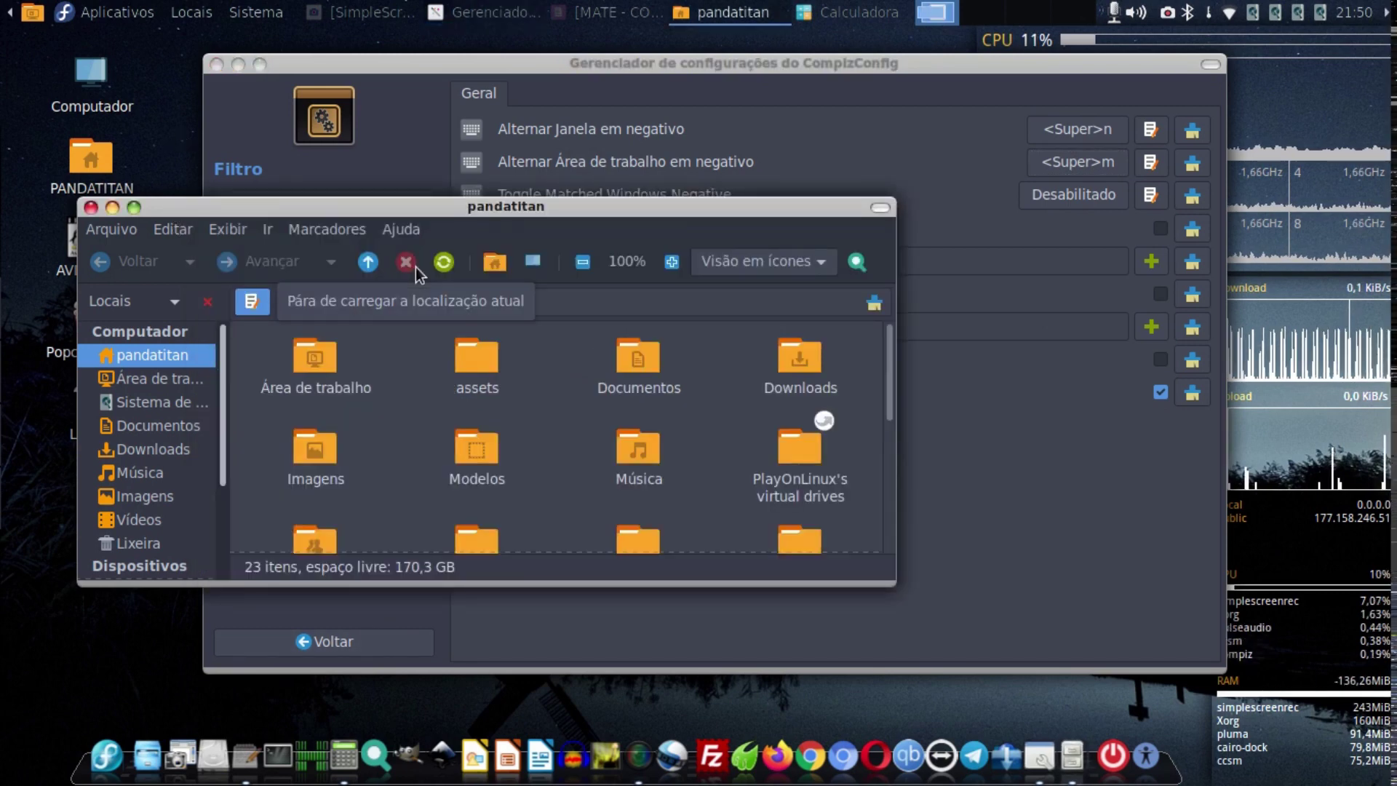
{"action": "key", "text": "super+n"}
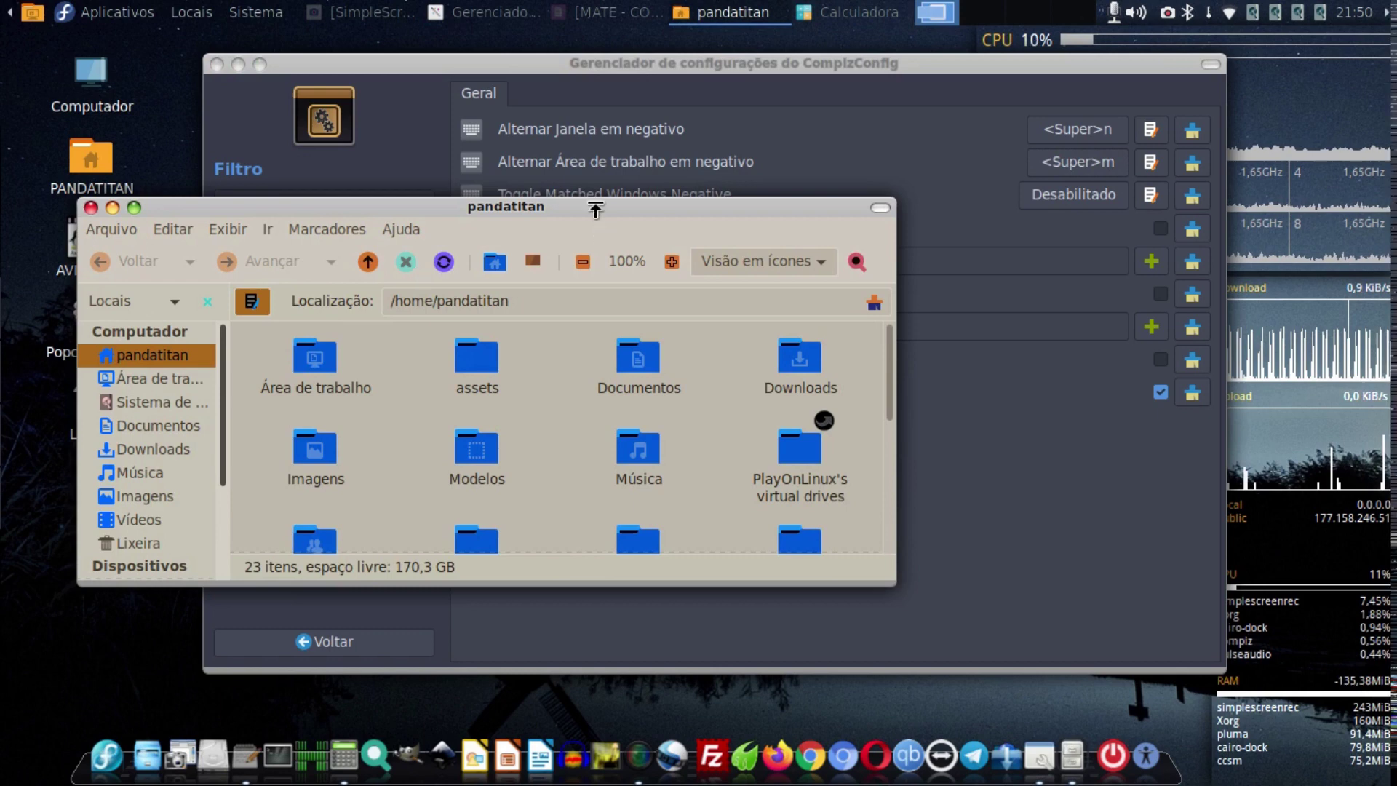
{"action": "left_click_drag", "start_coordinate": [613, 209], "coordinate": [857, 225]}
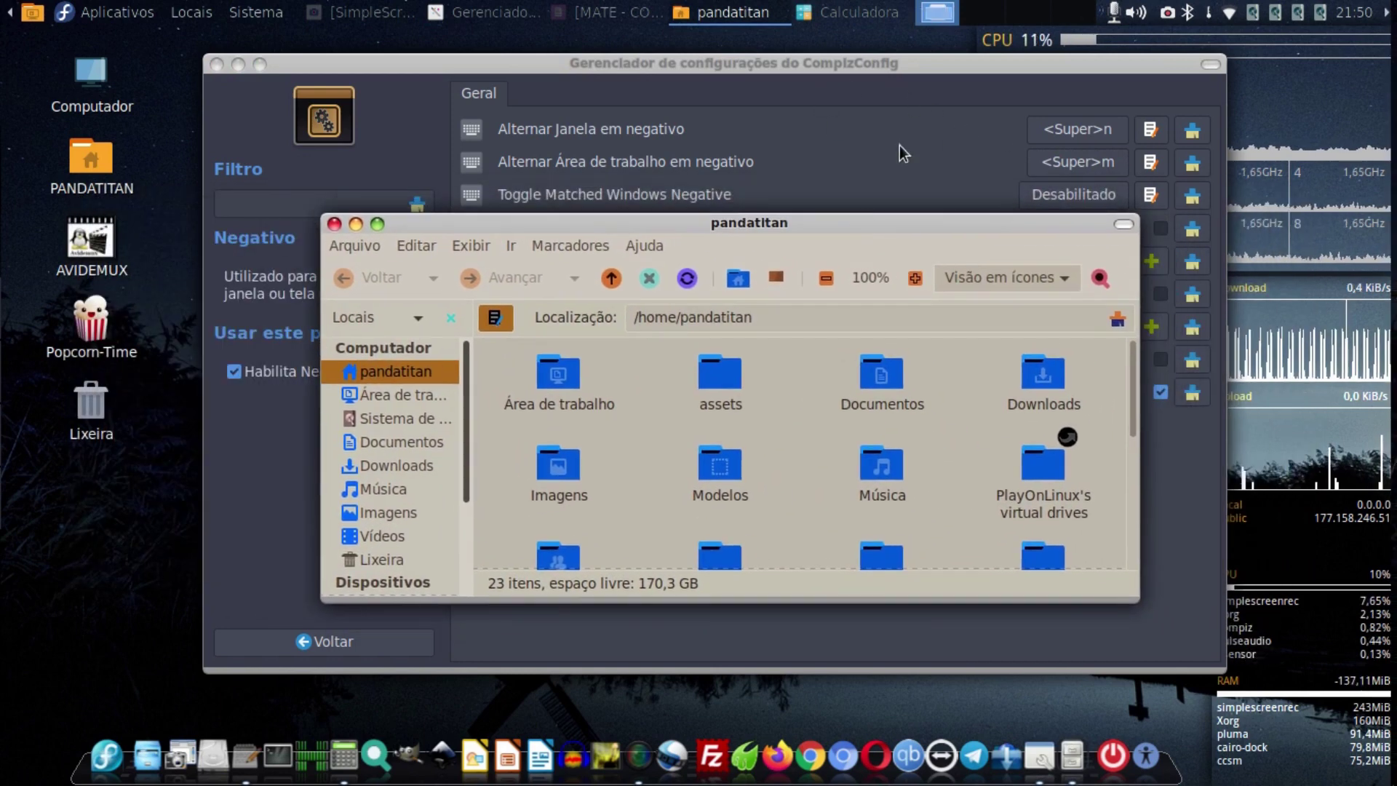
{"action": "left_click_drag", "start_coordinate": [792, 221], "coordinate": [745, 239]}
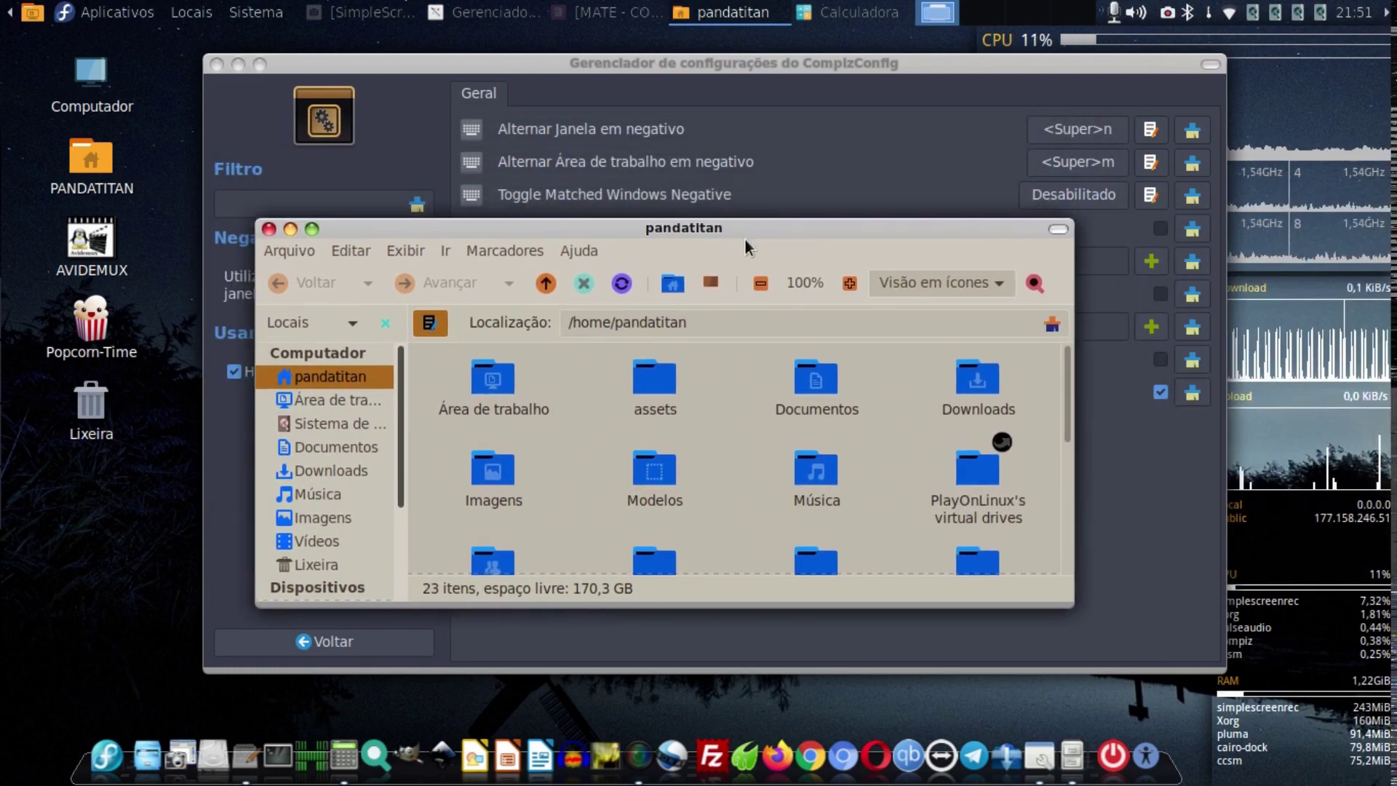
{"action": "key", "text": "super+n"}
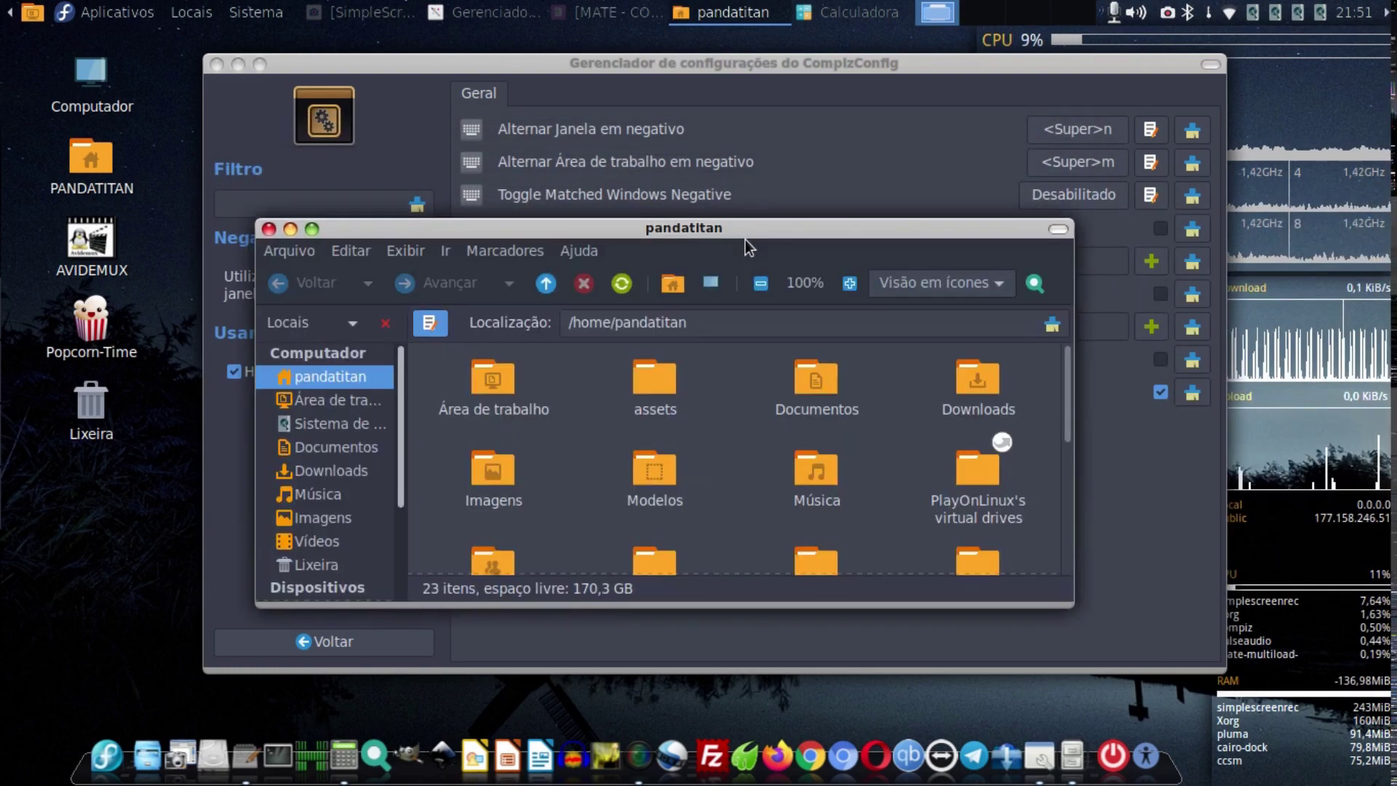
Switch through the file manager, calculator and plugin settings windows using the window overview.
{"action": "left_click", "coordinate": [871, 72]}
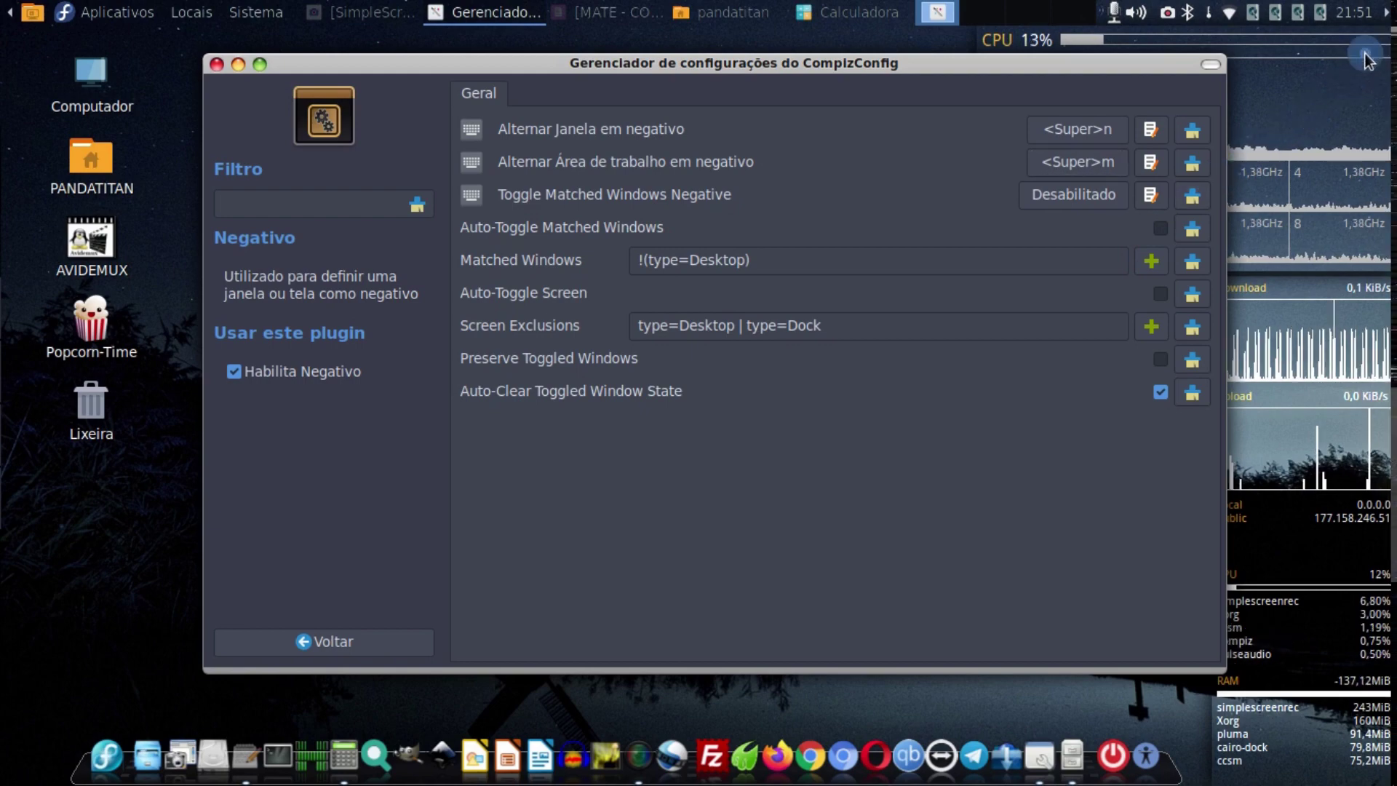
{"action": "mouse_move", "coordinate": [1393, 2]}
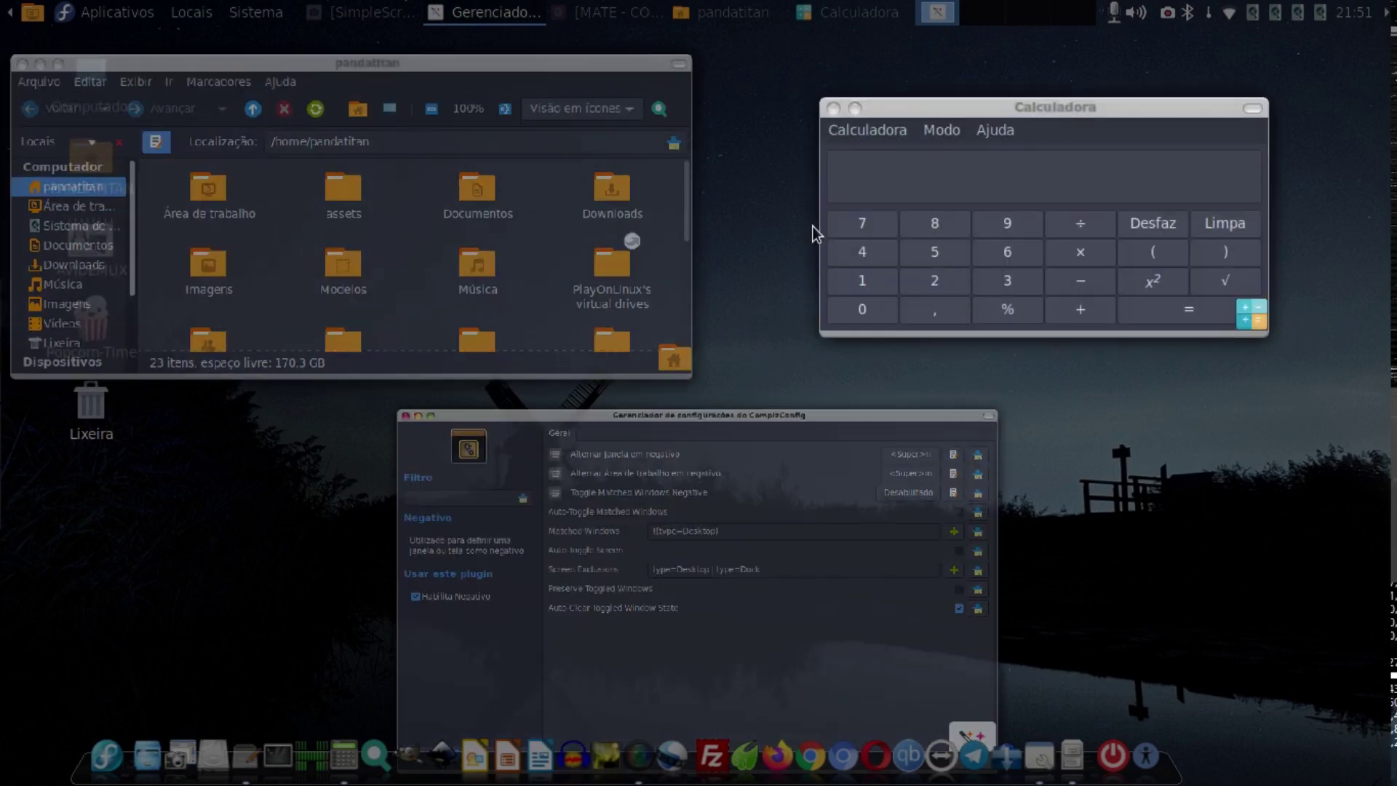
{"action": "left_click", "coordinate": [542, 191]}
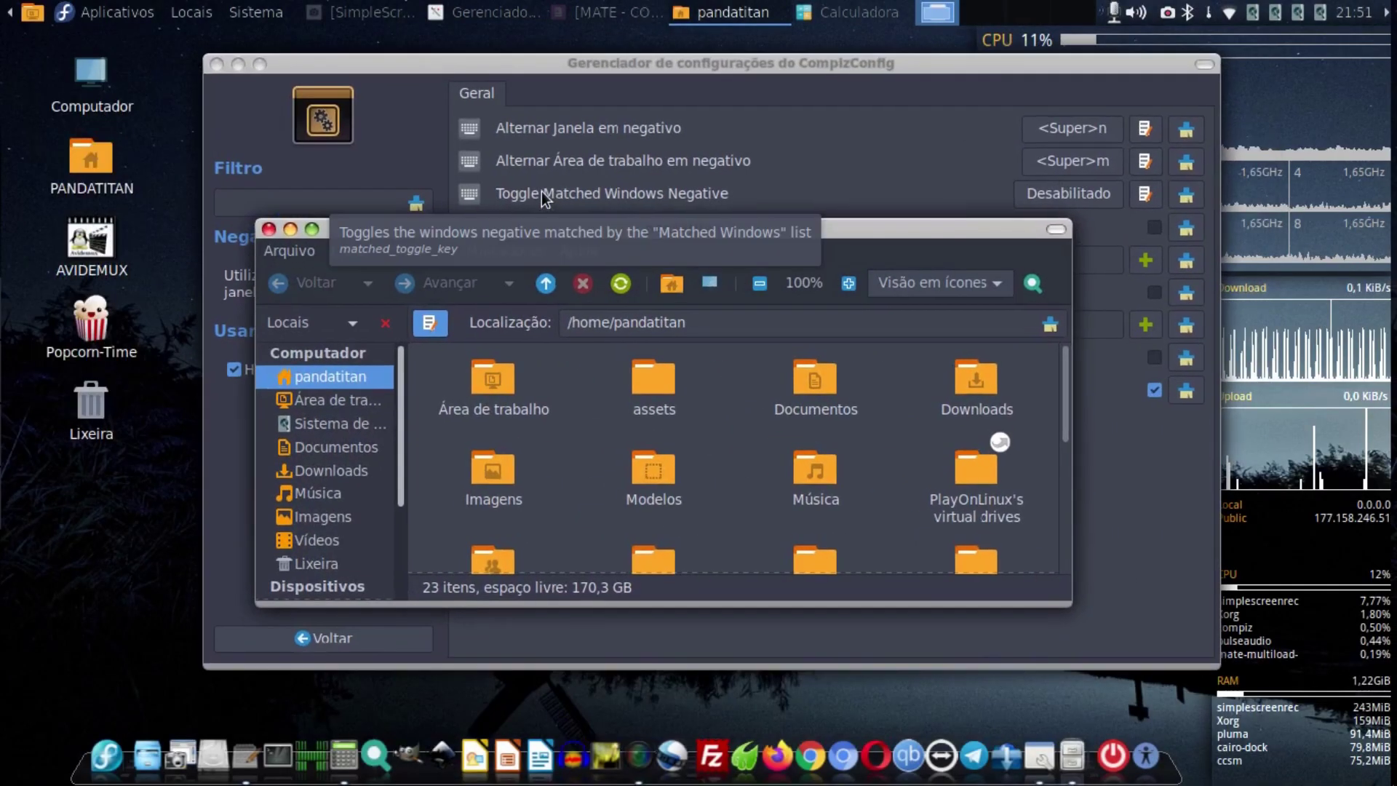
{"action": "mouse_move", "coordinate": [1396, 0]}
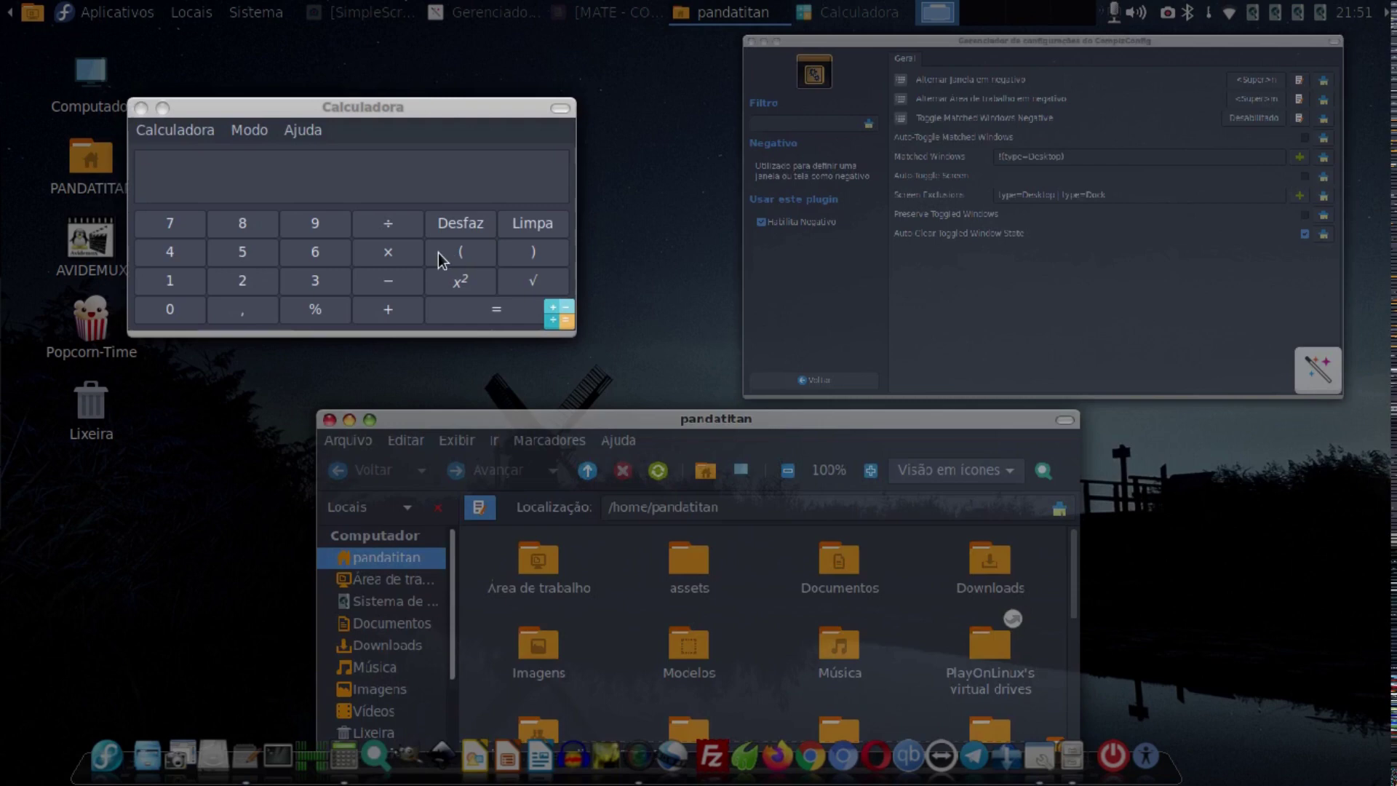
{"action": "left_click", "coordinate": [437, 259]}
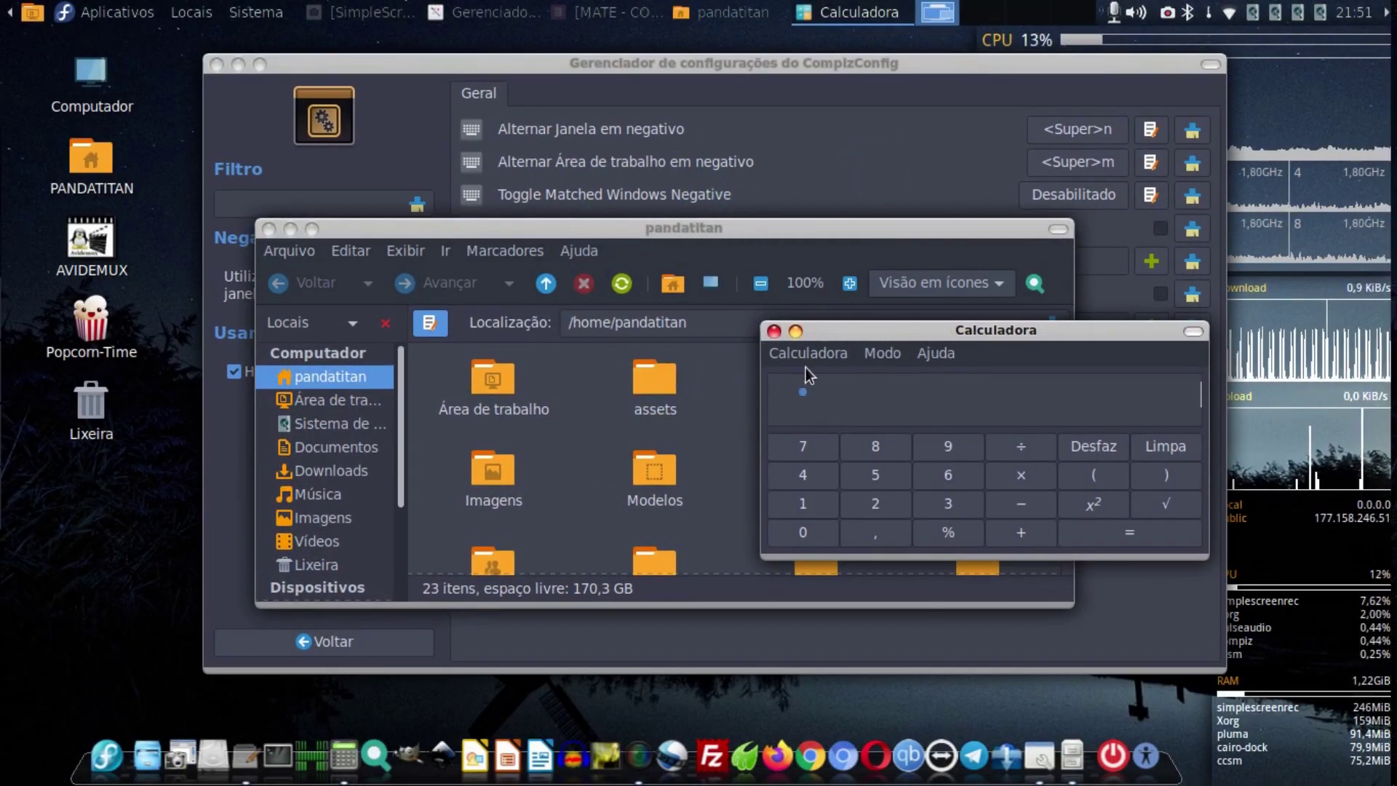
{"action": "mouse_move", "coordinate": [1386, 7]}
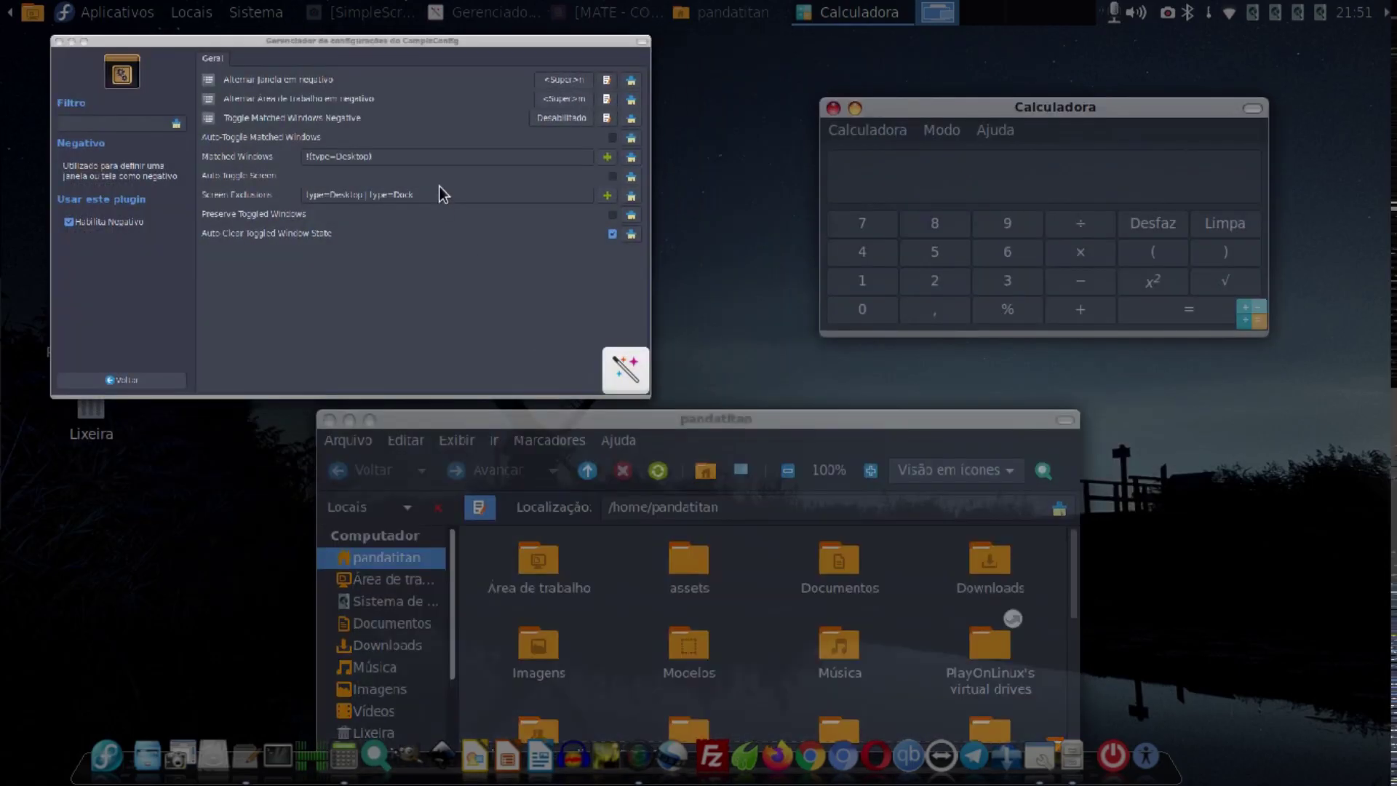
{"action": "left_click", "coordinate": [439, 188]}
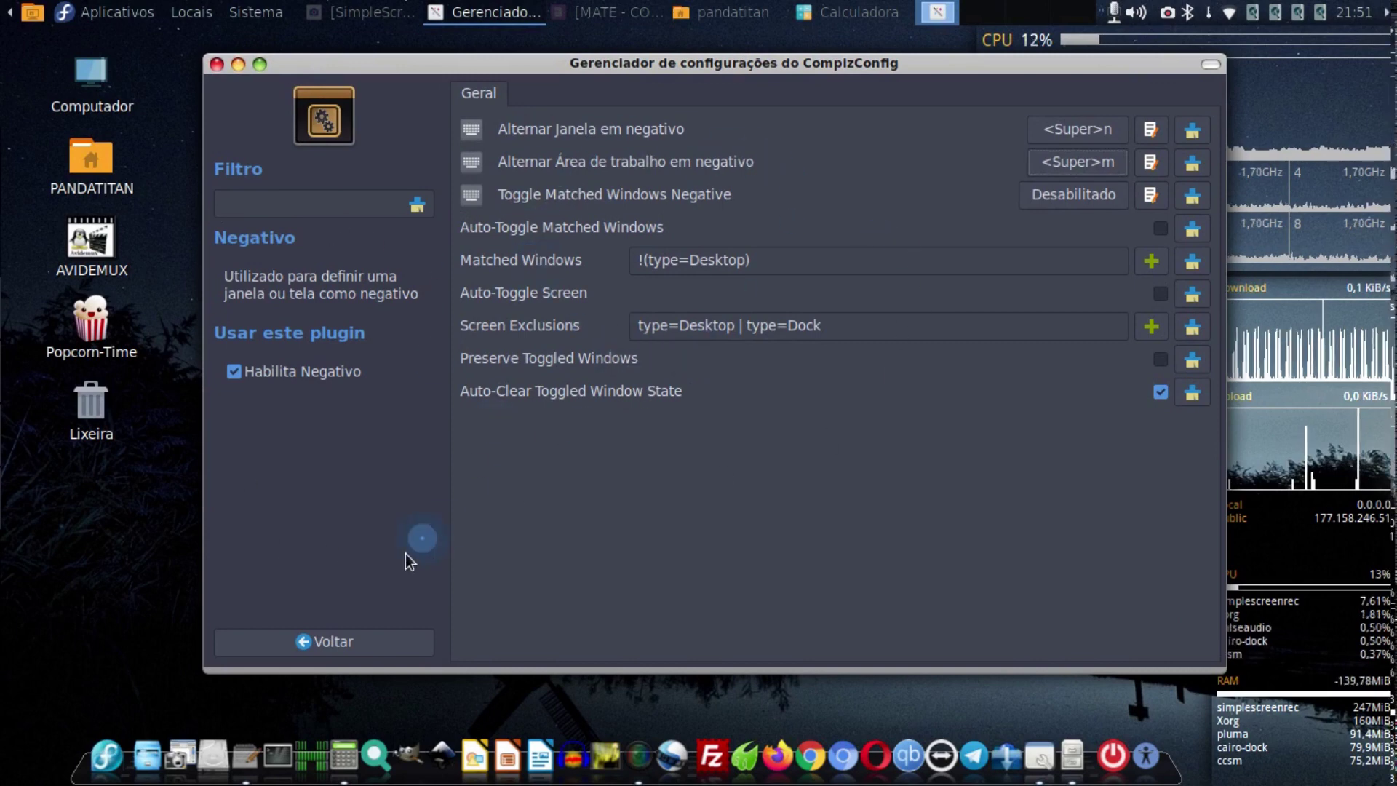
Enable the Opacidade, Brilho e Saturação plugin from the plugin overview and open its Opacidade settings.
{"action": "left_click", "coordinate": [339, 648]}
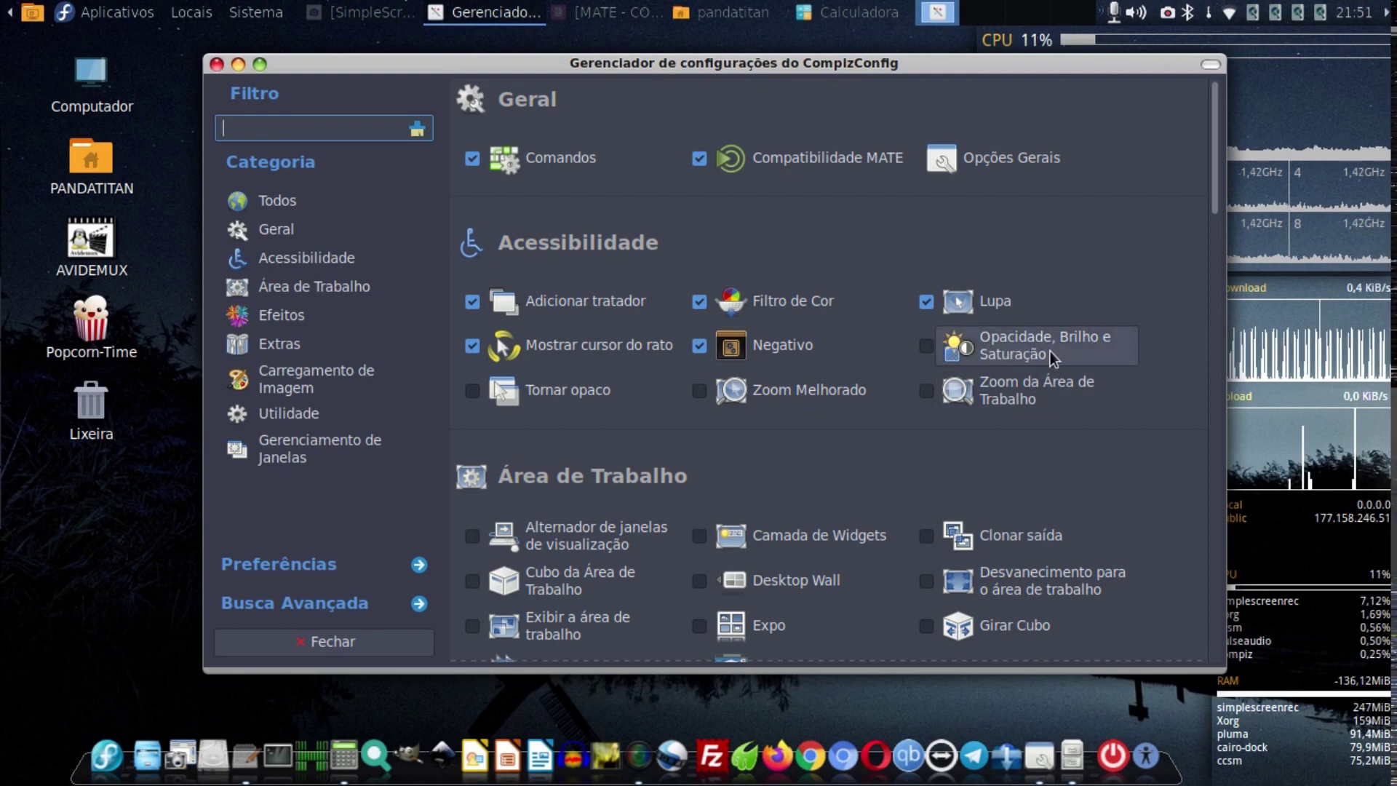
{"action": "left_click", "coordinate": [927, 352]}
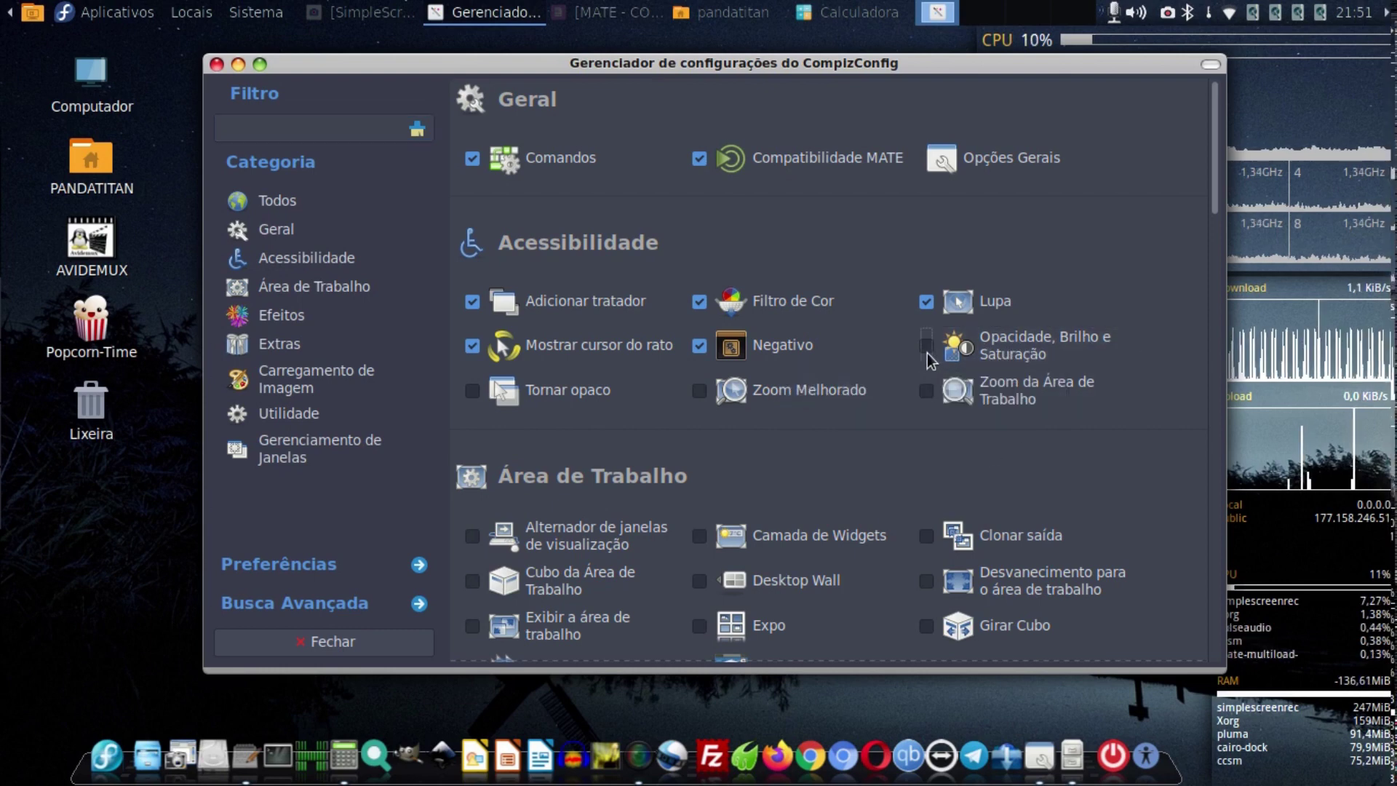
{"action": "left_click", "coordinate": [1028, 342]}
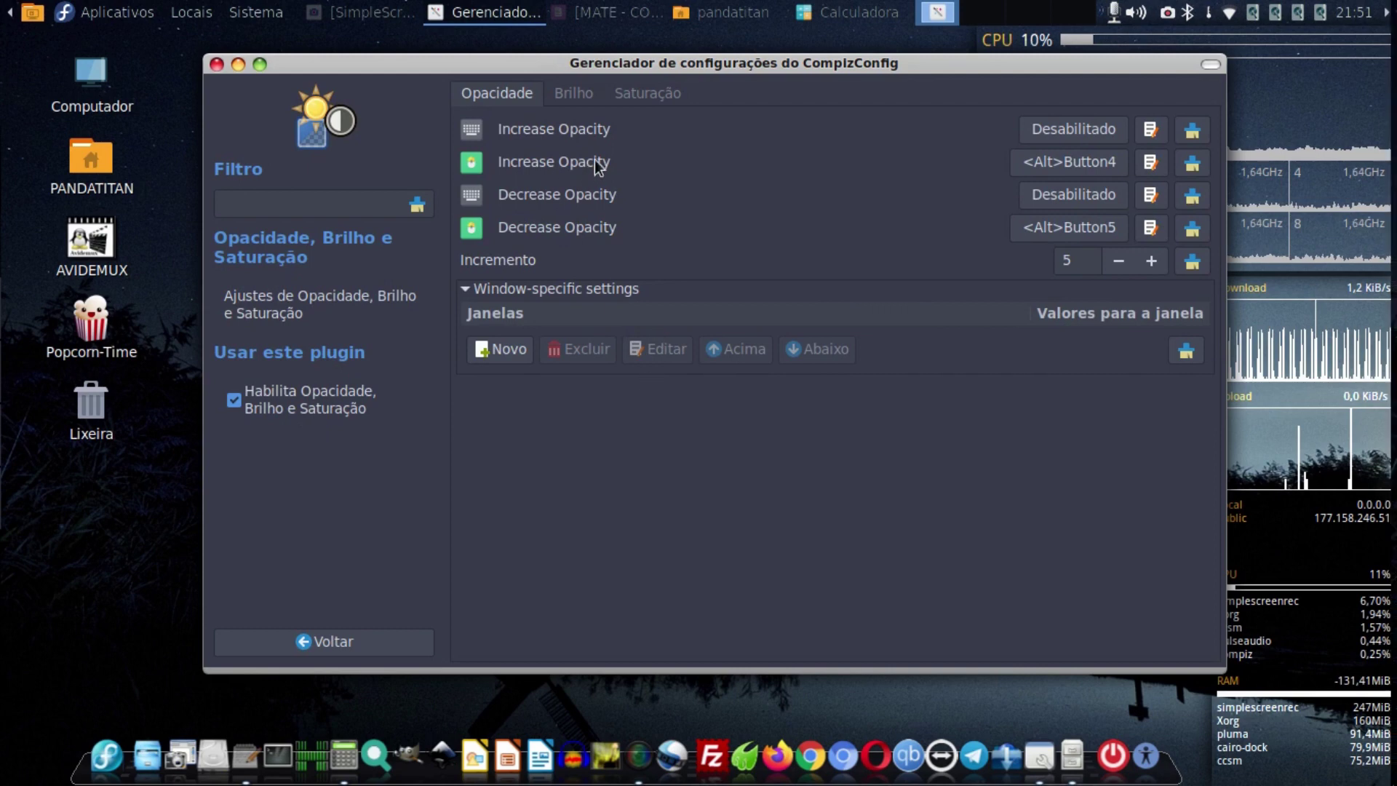
{"action": "left_click", "coordinate": [561, 97]}
{"action": "left_click", "coordinate": [489, 99]}
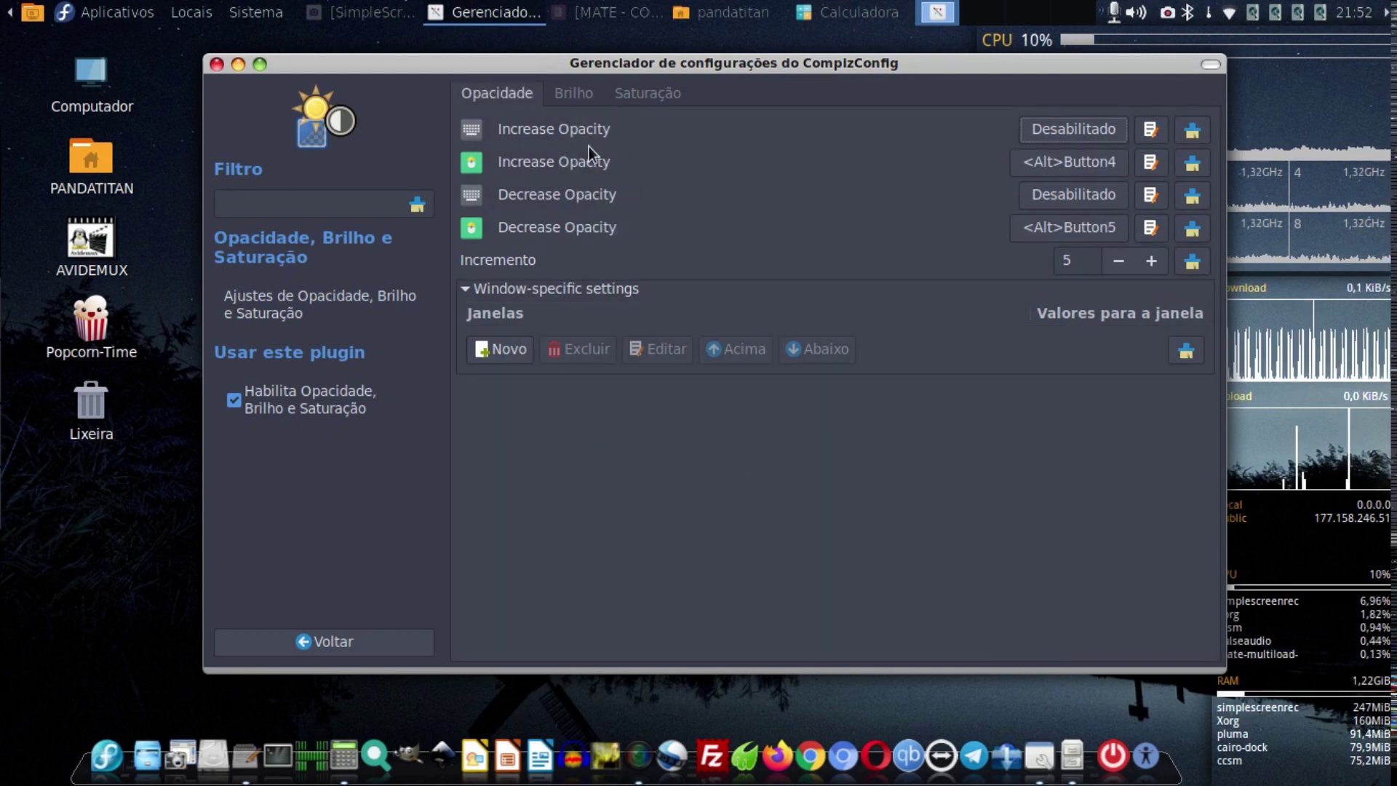
Reposition the settings window and vary its opacity with the plugin's mouse shortcuts, leaving it translucent over the windows behind.
{"action": "left_click_drag", "start_coordinate": [544, 63], "coordinate": [868, 59]}
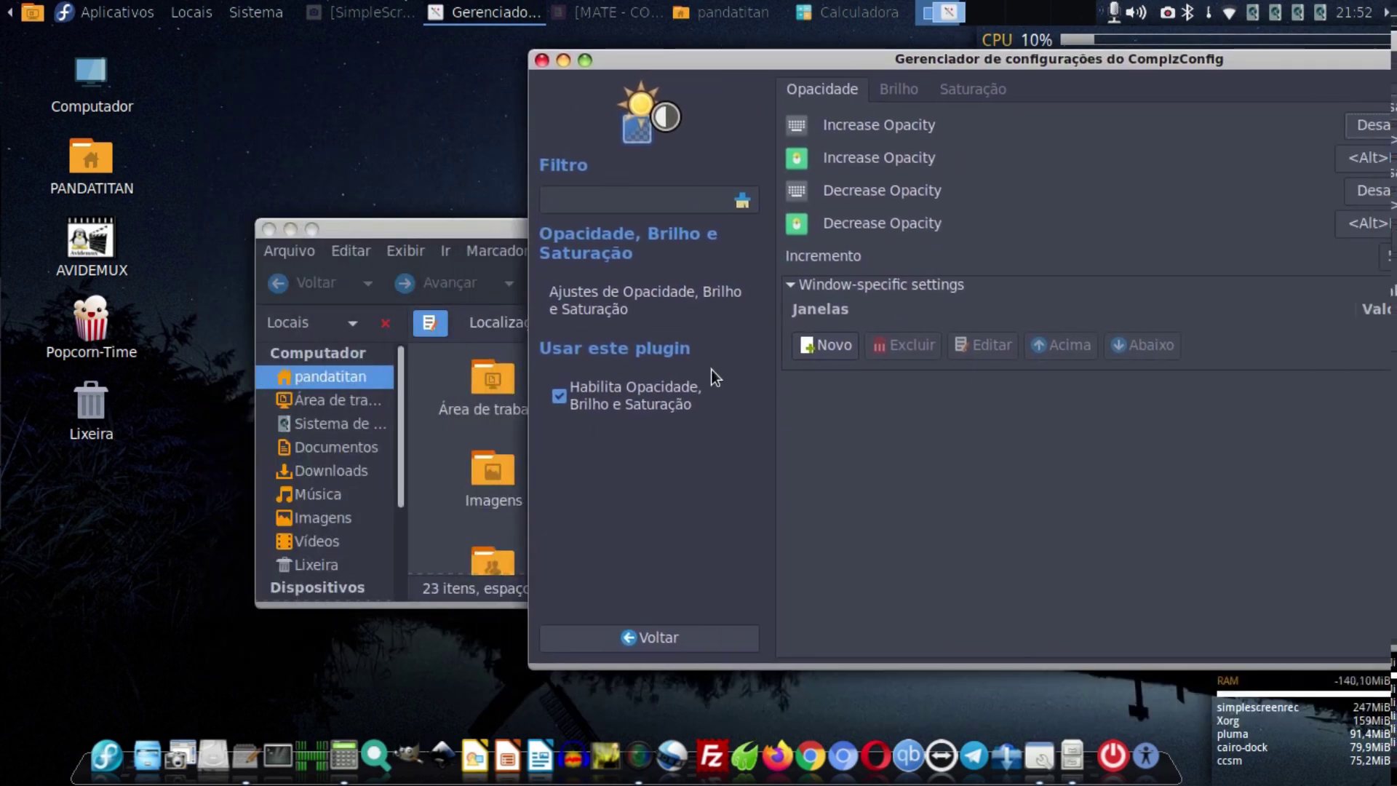
{"action": "left_click_drag", "start_coordinate": [975, 58], "coordinate": [783, 78]}
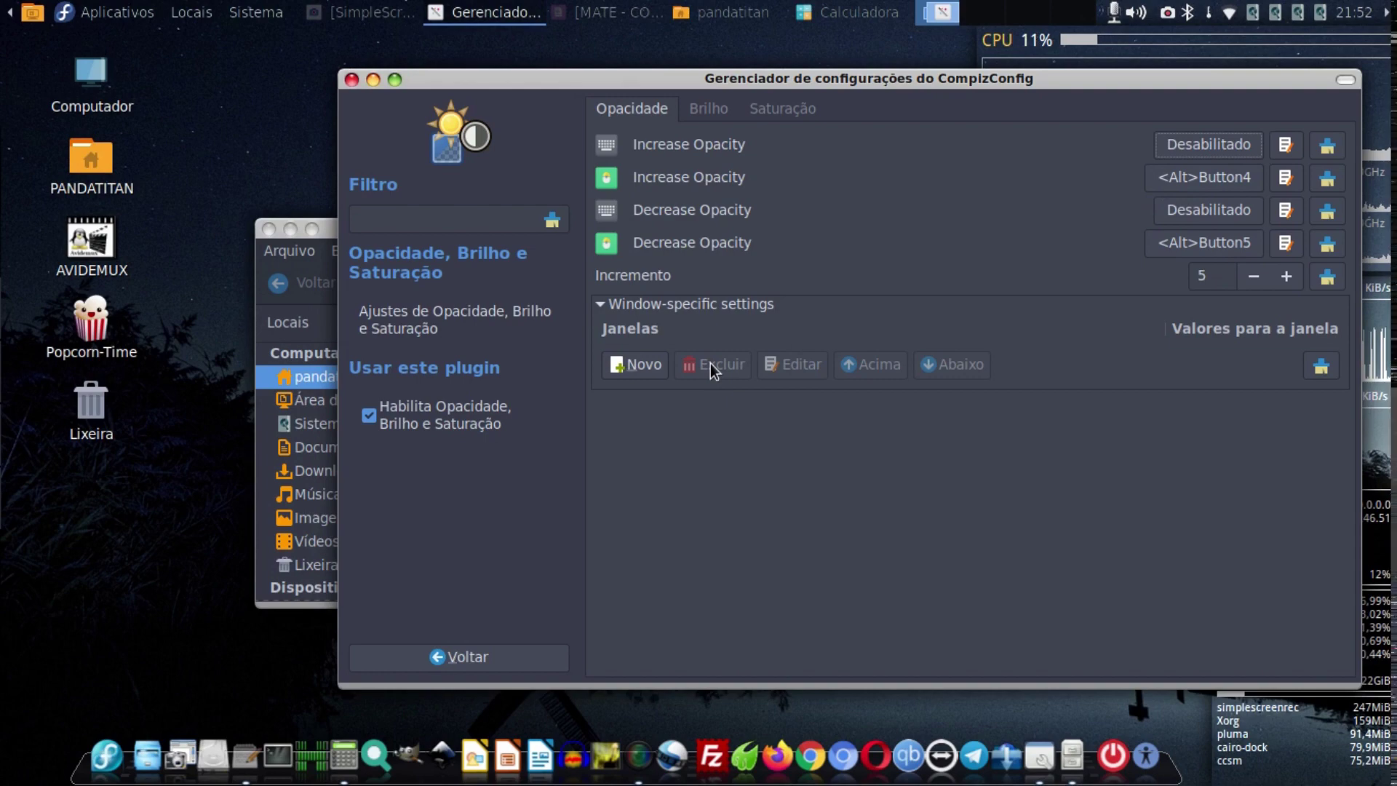
{"action": "scroll", "coordinate": [710, 364], "scroll_direction": "down", "scroll_amount": 6, "text": "alt"}
{"action": "scroll", "coordinate": [710, 364], "scroll_direction": "up", "scroll_amount": 5, "text": "alt"}
{"action": "scroll", "coordinate": [711, 364], "scroll_direction": "down", "scroll_amount": 4, "text": "alt"}
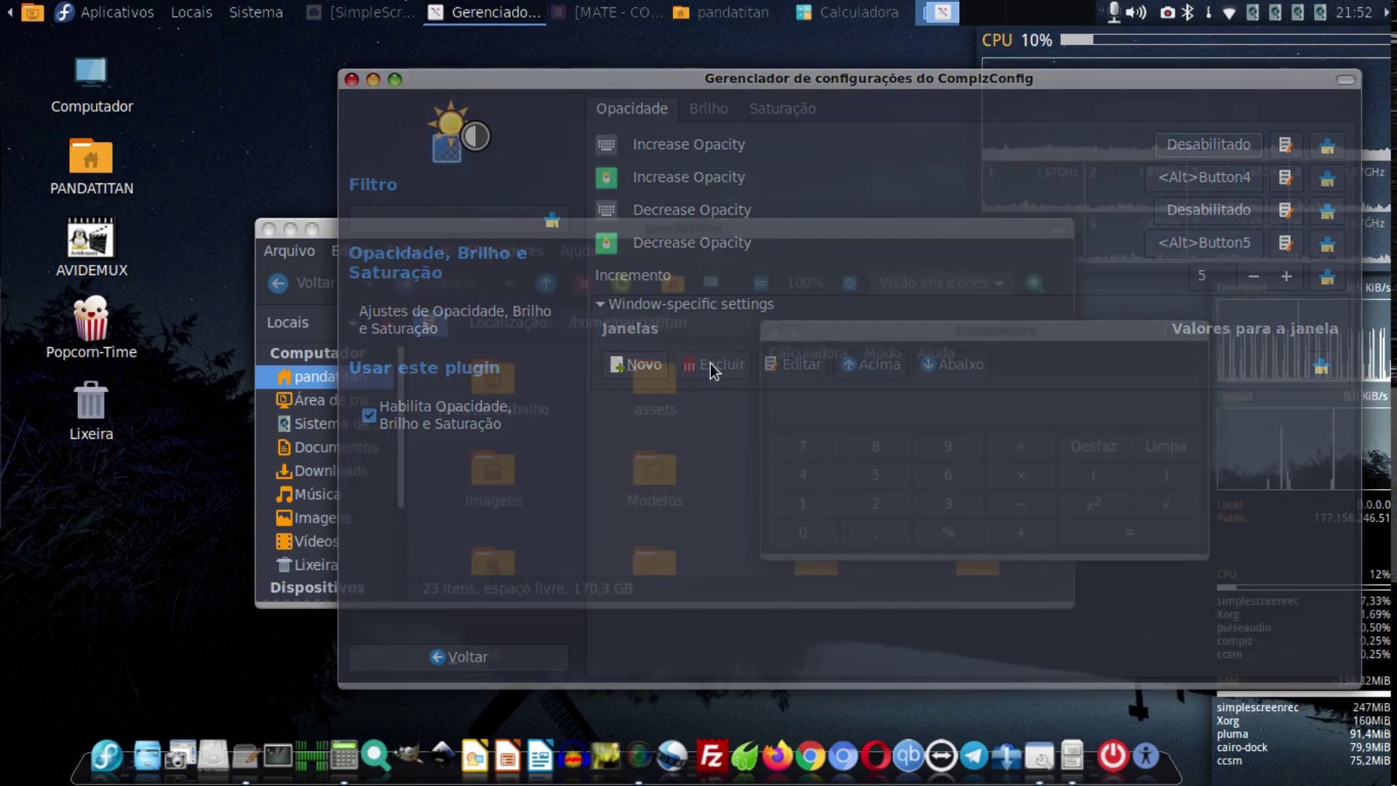
{"action": "scroll", "coordinate": [710, 364], "scroll_direction": "up", "scroll_amount": 4, "text": "alt"}
{"action": "scroll", "coordinate": [710, 364], "scroll_direction": "down", "scroll_amount": 3, "text": "alt"}
{"action": "scroll", "coordinate": [710, 364], "scroll_direction": "down", "scroll_amount": 2, "text": "alt"}
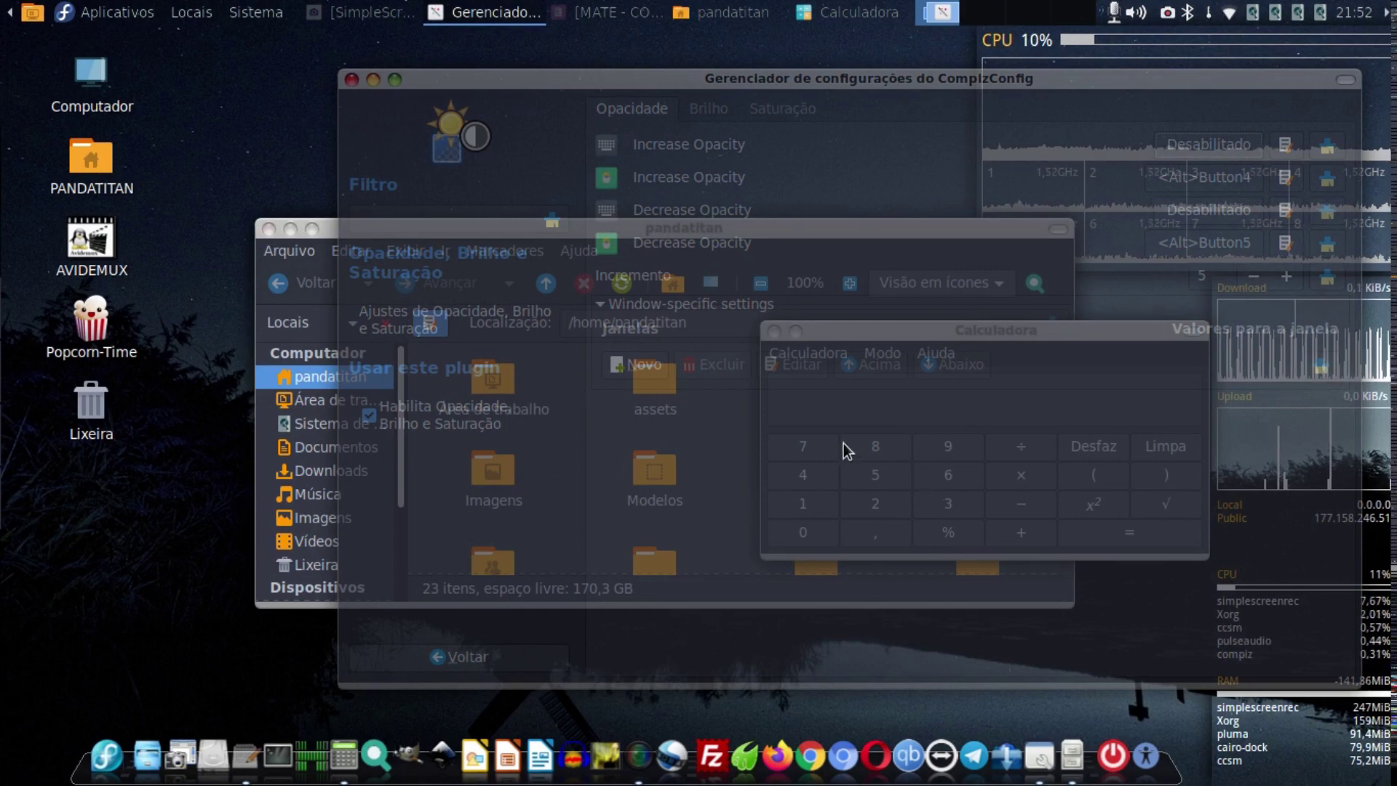
Repeatedly lower and raise the settings window's opacity with the plugin's mouse shortcuts, finishing with the window fully opaque.
{"action": "scroll", "coordinate": [844, 443], "scroll_direction": "down", "scroll_amount": 2, "text": "alt"}
{"action": "scroll", "coordinate": [844, 443], "scroll_direction": "up", "scroll_amount": 2, "text": "alt"}
{"action": "scroll", "coordinate": [844, 443], "scroll_direction": "down", "scroll_amount": 3, "text": "alt"}
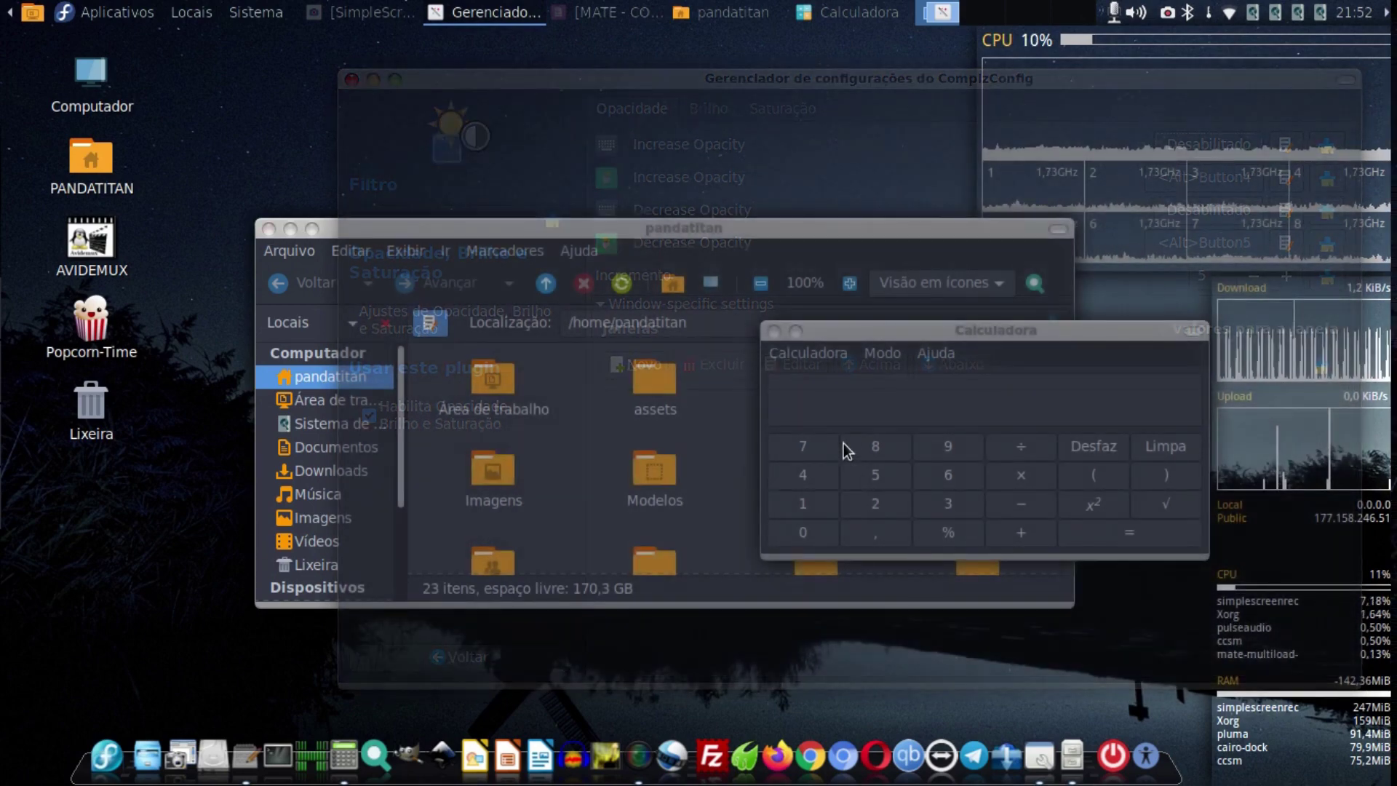
{"action": "scroll", "coordinate": [844, 444], "scroll_direction": "up", "scroll_amount": 3, "text": "alt"}
{"action": "scroll", "coordinate": [844, 443], "scroll_direction": "down", "scroll_amount": 2, "text": "alt"}
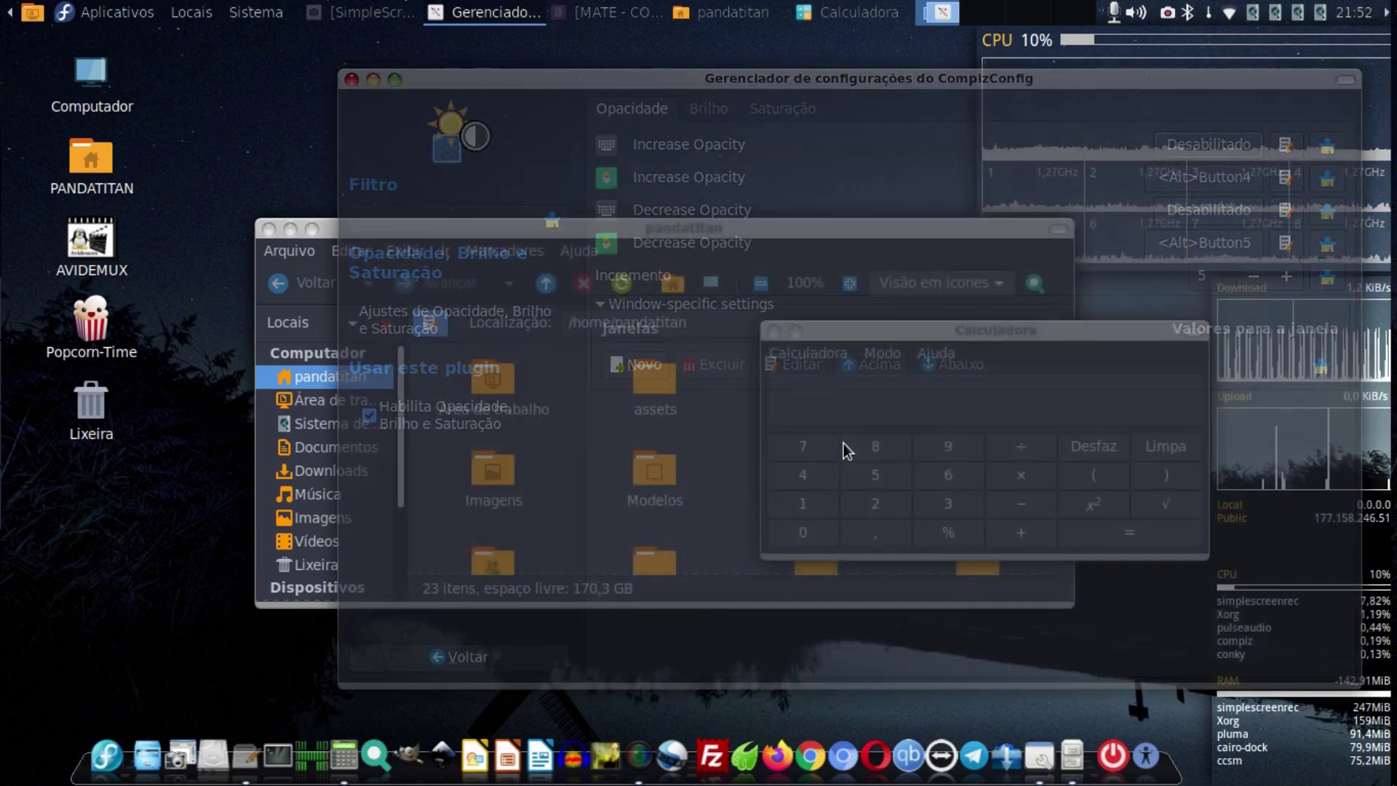
{"action": "scroll", "coordinate": [844, 443], "scroll_direction": "up", "scroll_amount": 3, "text": "alt"}
{"action": "scroll", "coordinate": [844, 443], "scroll_direction": "down", "scroll_amount": 3, "text": "alt"}
{"action": "scroll", "coordinate": [844, 443], "scroll_direction": "up", "scroll_amount": 4, "text": "alt"}
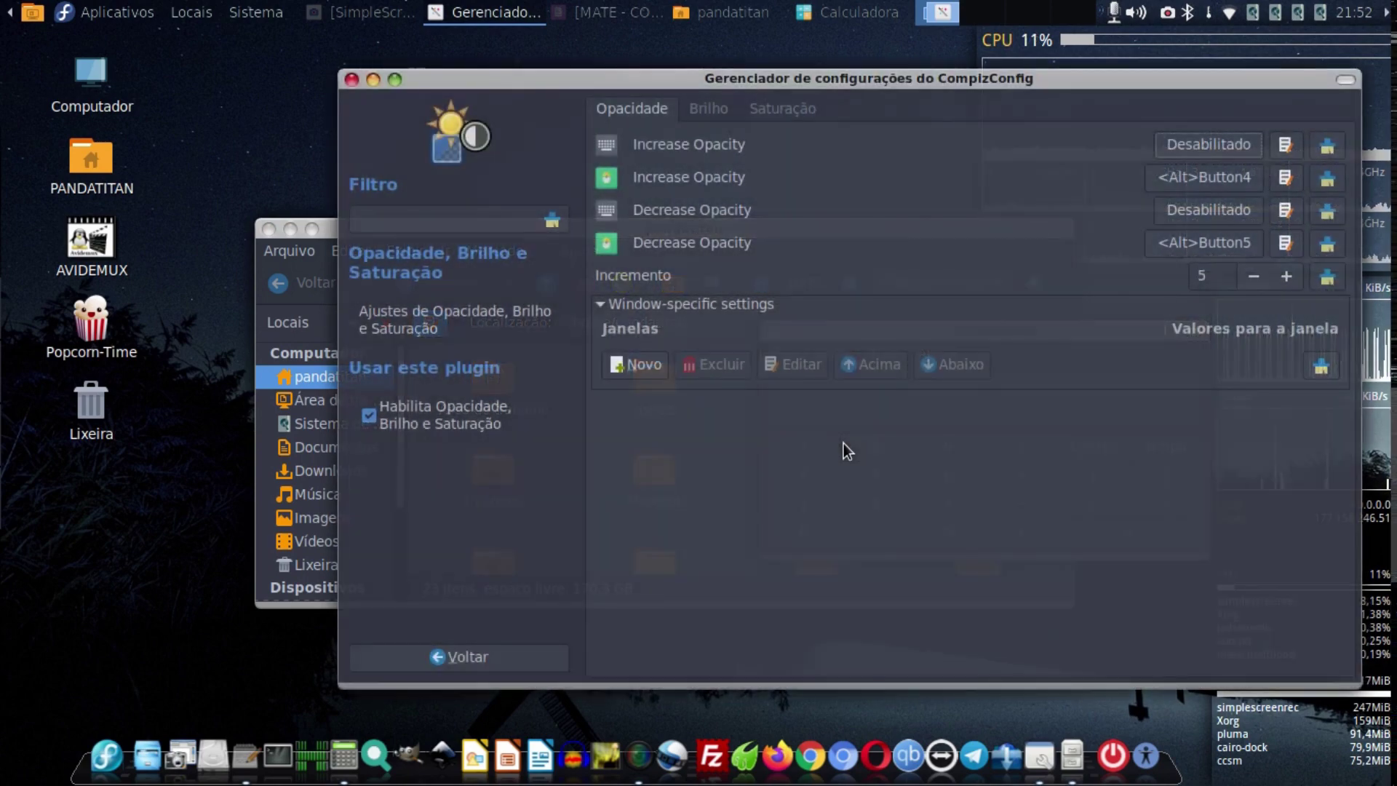
{"action": "scroll", "coordinate": [844, 443], "scroll_direction": "down", "scroll_amount": 2, "text": "alt"}
{"action": "scroll", "coordinate": [844, 443], "scroll_direction": "up", "scroll_amount": 4, "text": "alt"}
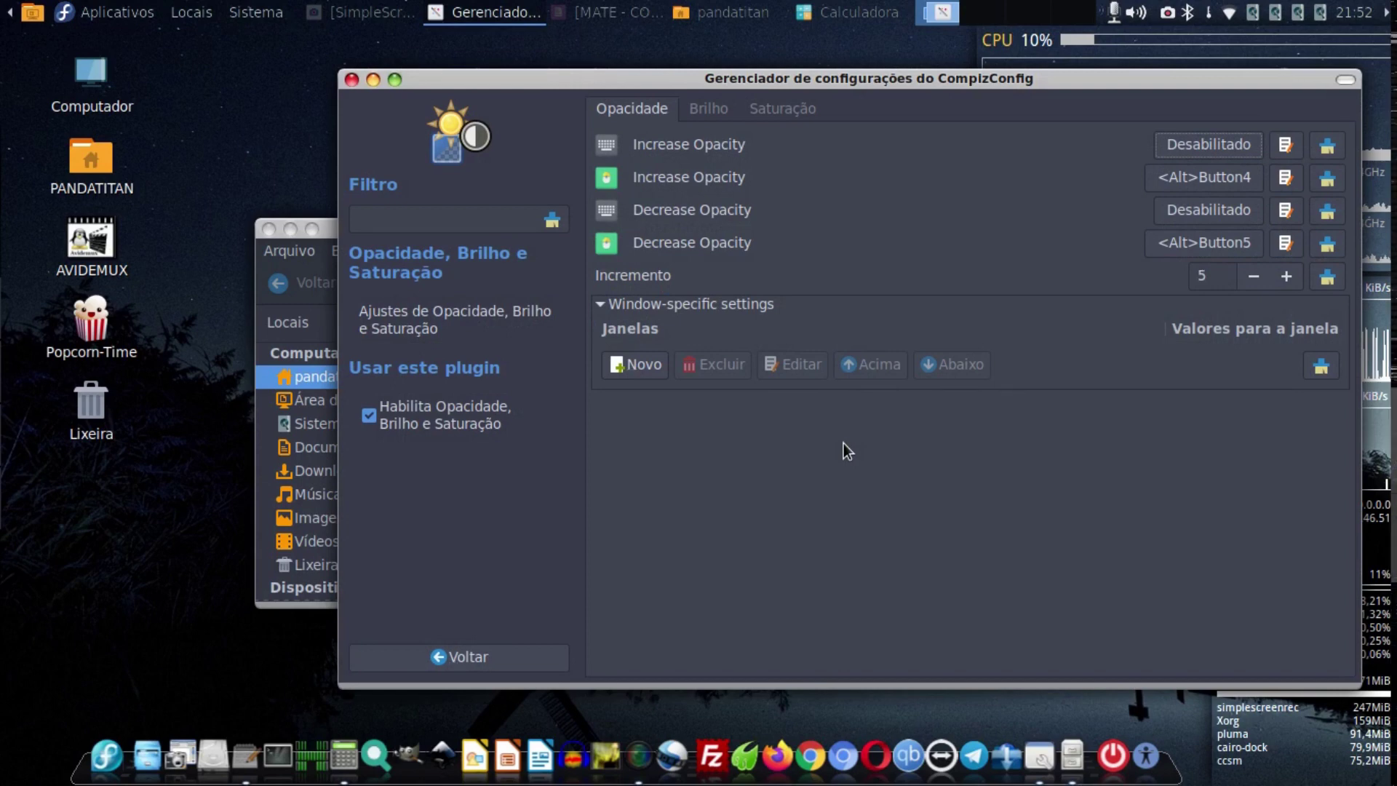
Review the Brilho and Saturação settings of the plugin and return to the Opacidade settings.
{"action": "left_click", "coordinate": [717, 109]}
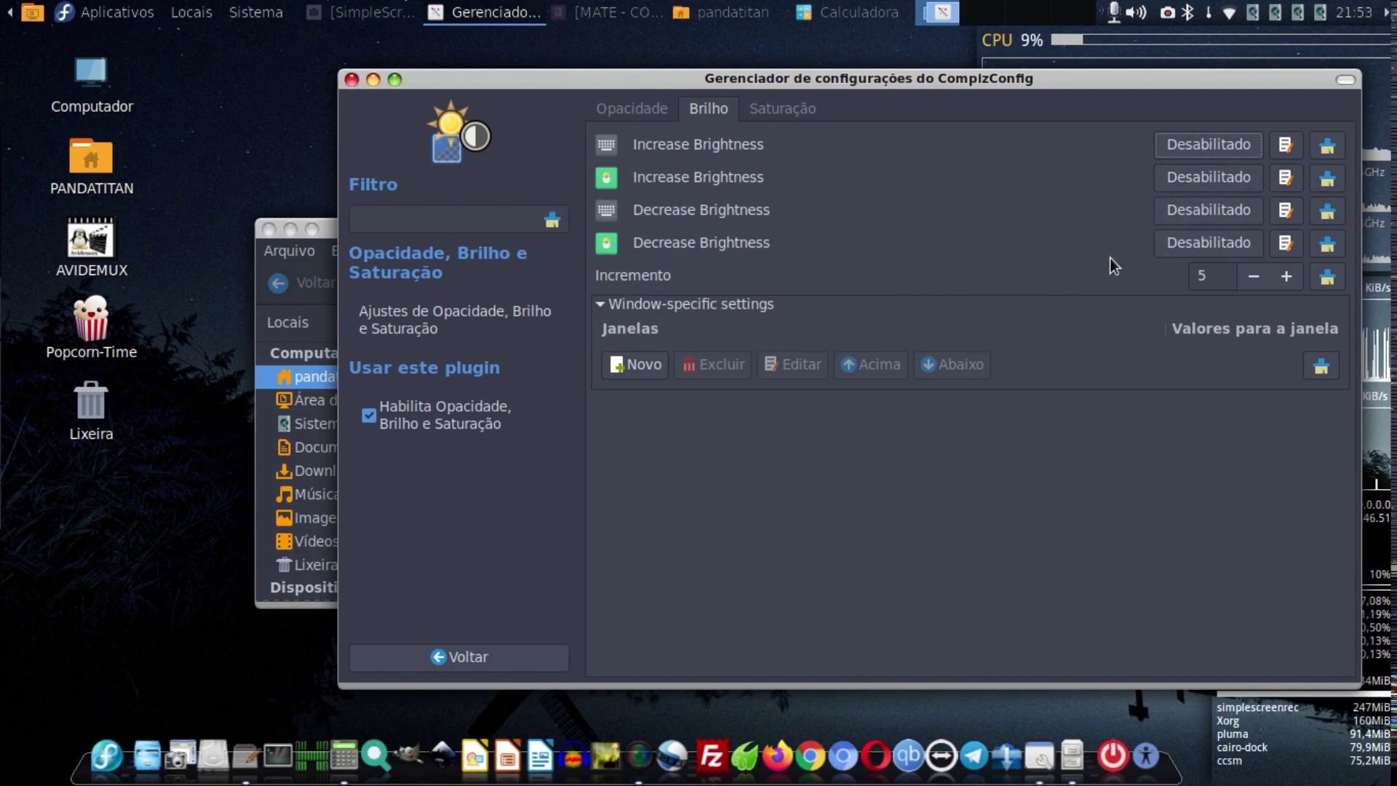
{"action": "left_click", "coordinate": [1179, 281]}
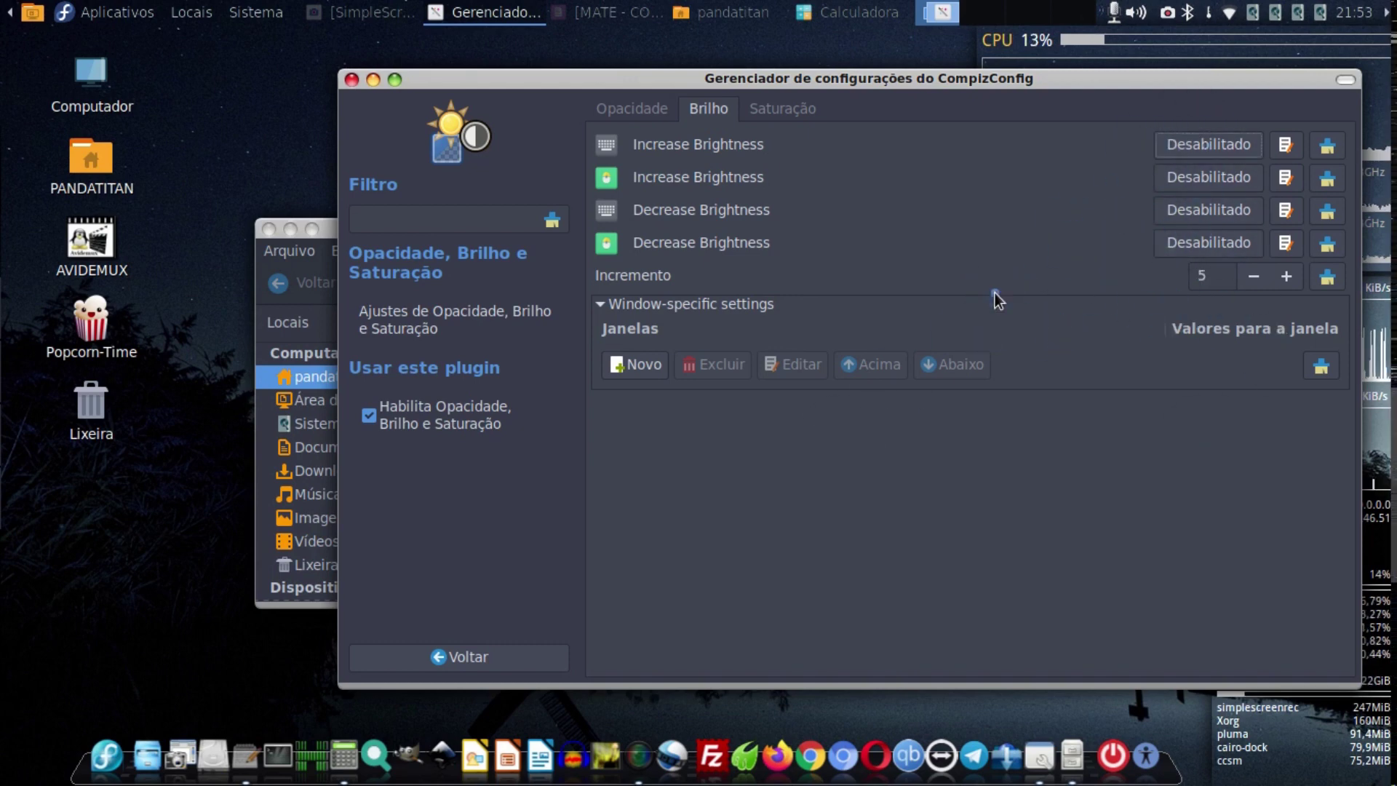
{"action": "left_click", "coordinate": [797, 111]}
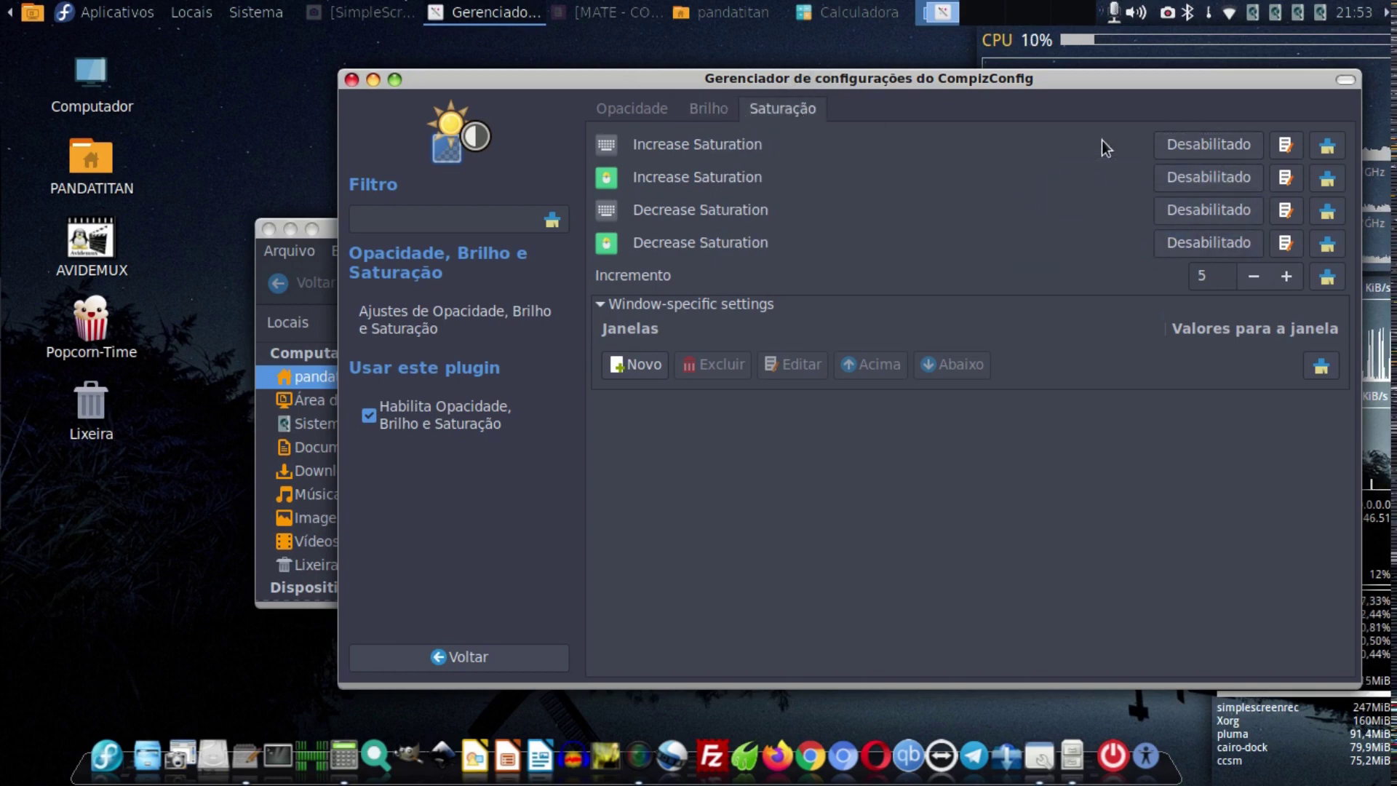
{"action": "left_click", "coordinate": [709, 109]}
{"action": "left_click", "coordinate": [620, 111]}
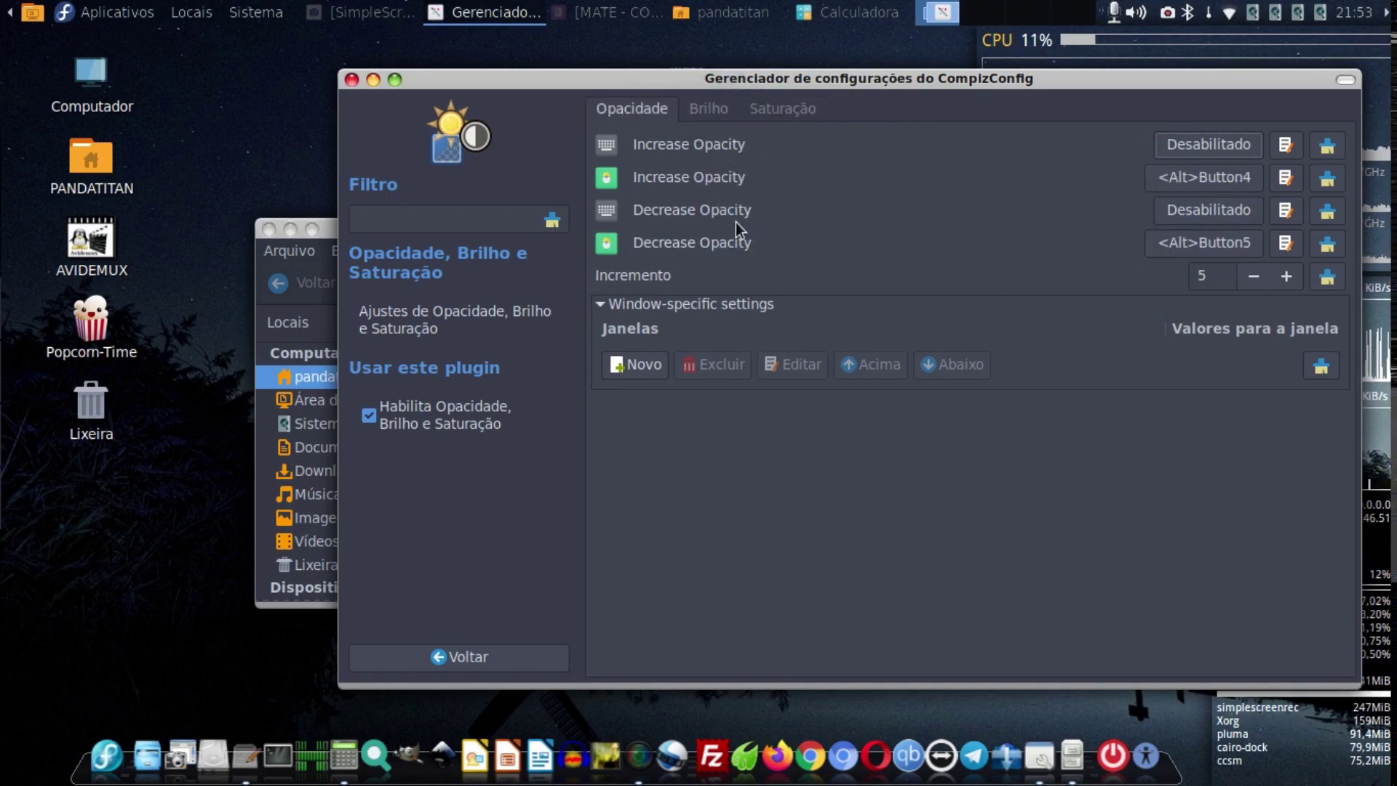
Make the settings window translucent and fully opaque again twice, and return to the plugin overview.
{"action": "scroll", "coordinate": [753, 311], "scroll_direction": "down", "scroll_amount": 10, "text": "alt"}
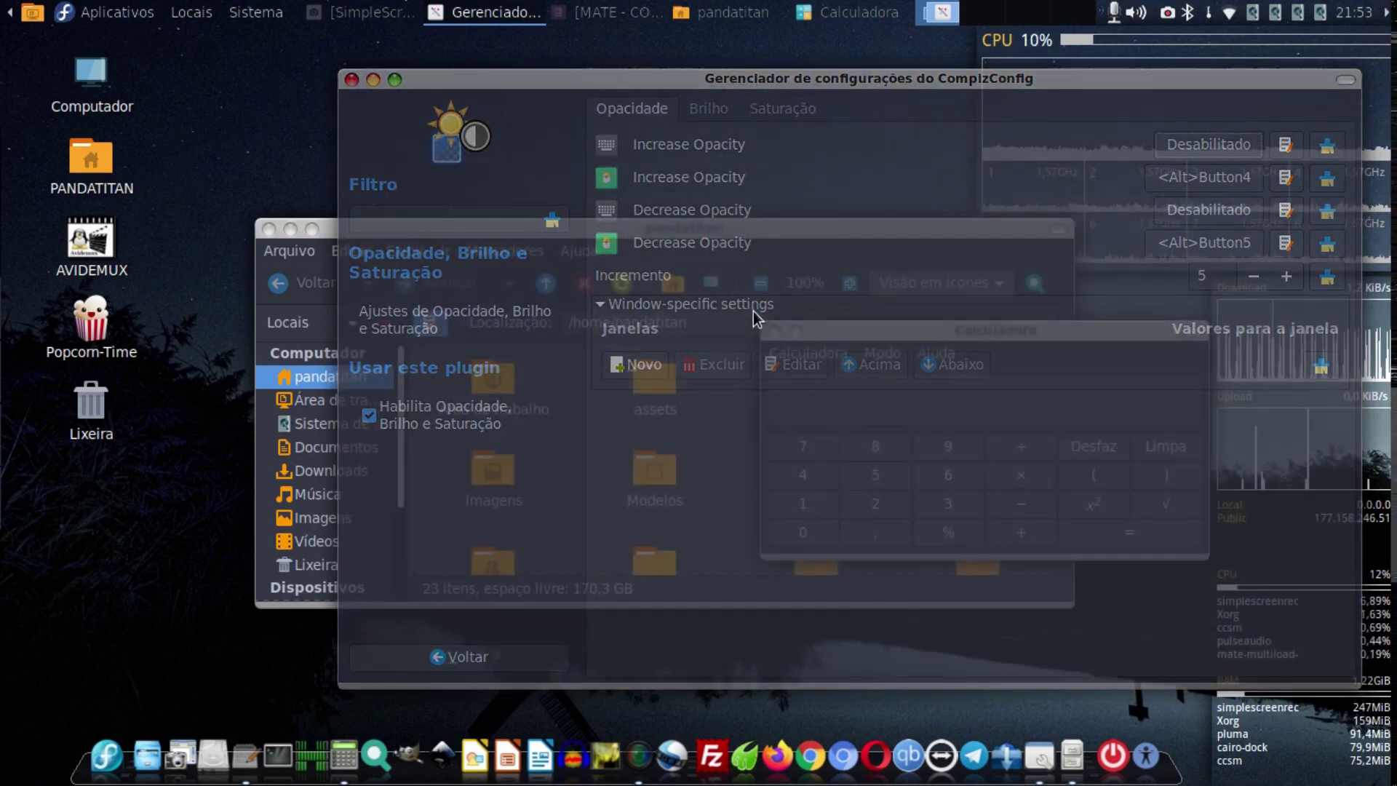
{"action": "scroll", "coordinate": [753, 311], "scroll_direction": "up", "scroll_amount": 10, "text": "alt"}
{"action": "scroll", "coordinate": [753, 311], "scroll_direction": "down", "scroll_amount": 10, "text": "alt"}
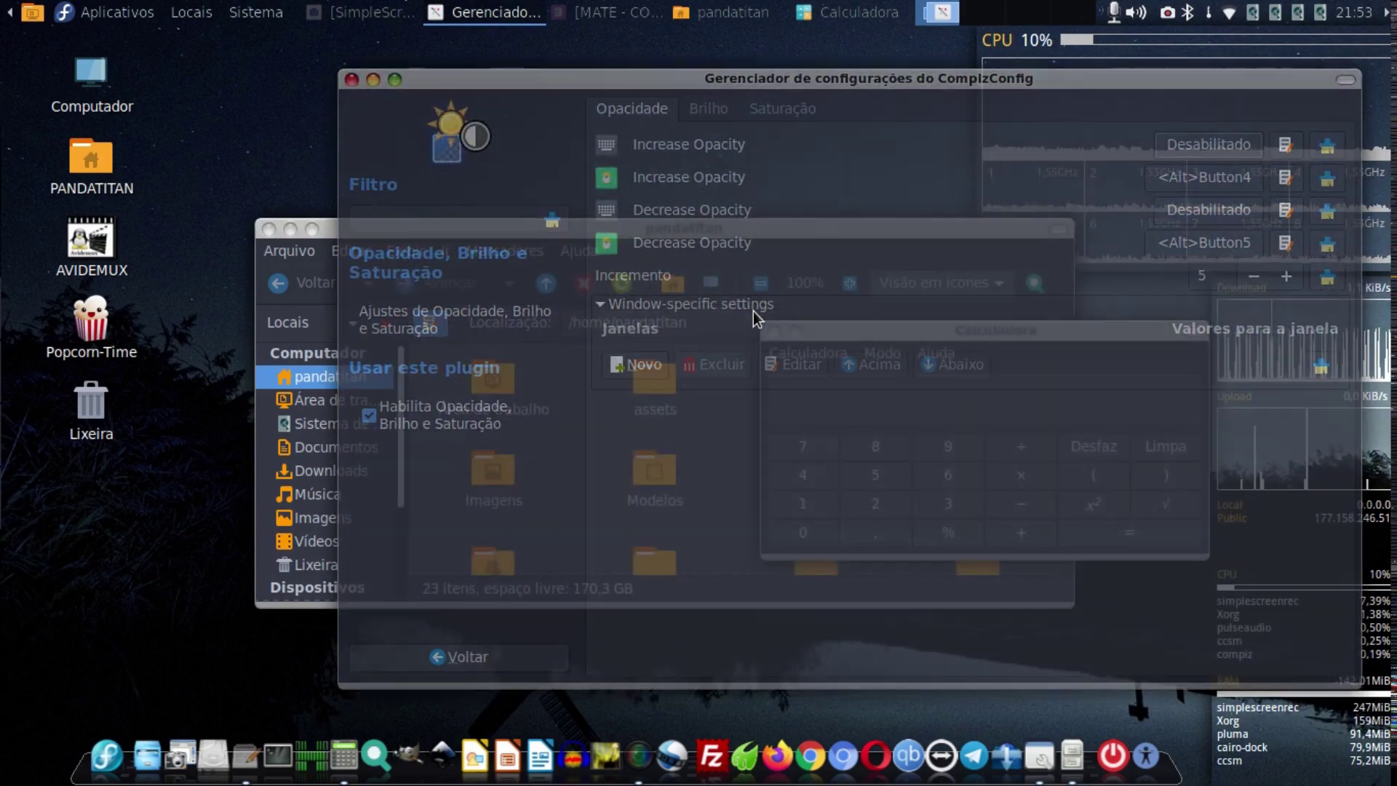
{"action": "scroll", "coordinate": [753, 311], "scroll_direction": "up", "scroll_amount": 10, "text": "alt"}
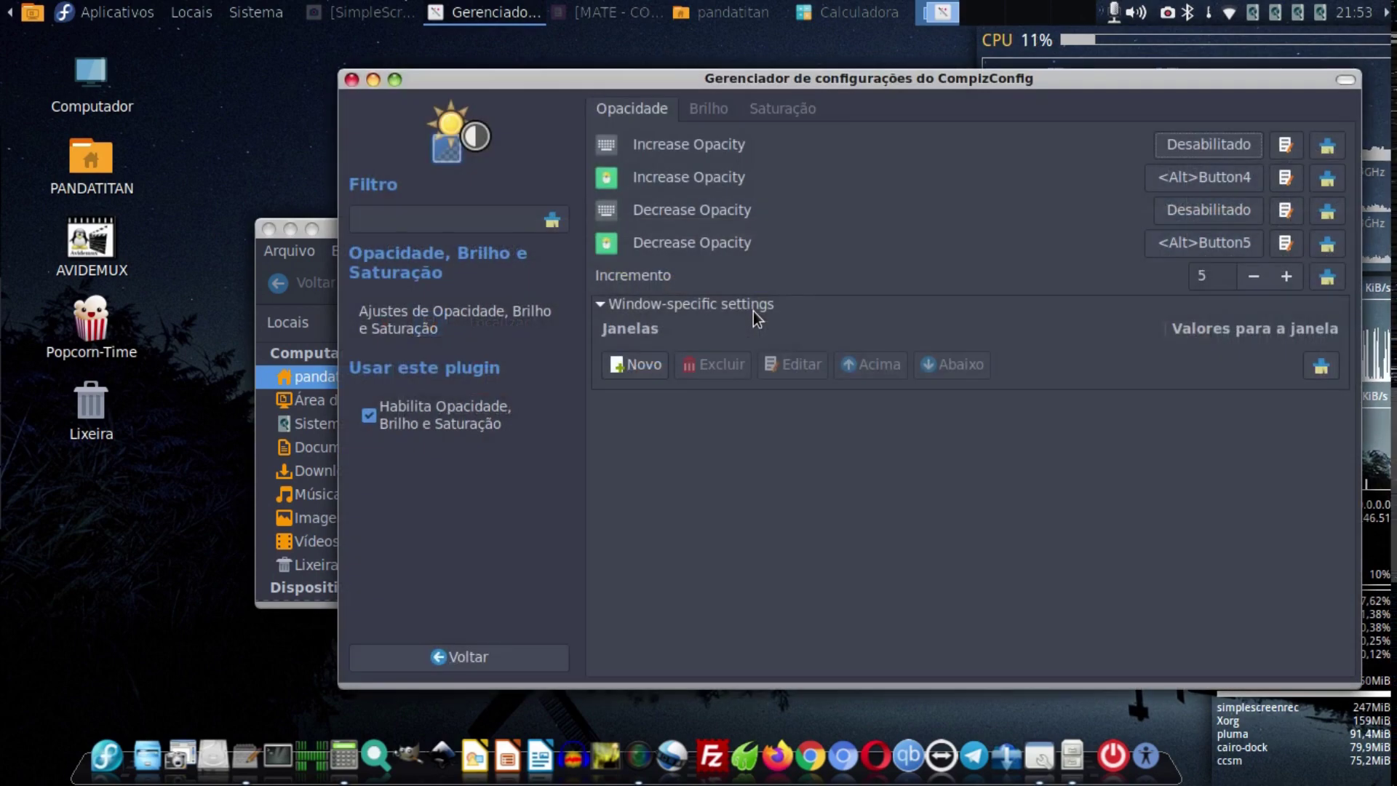
{"action": "left_click", "coordinate": [478, 658]}
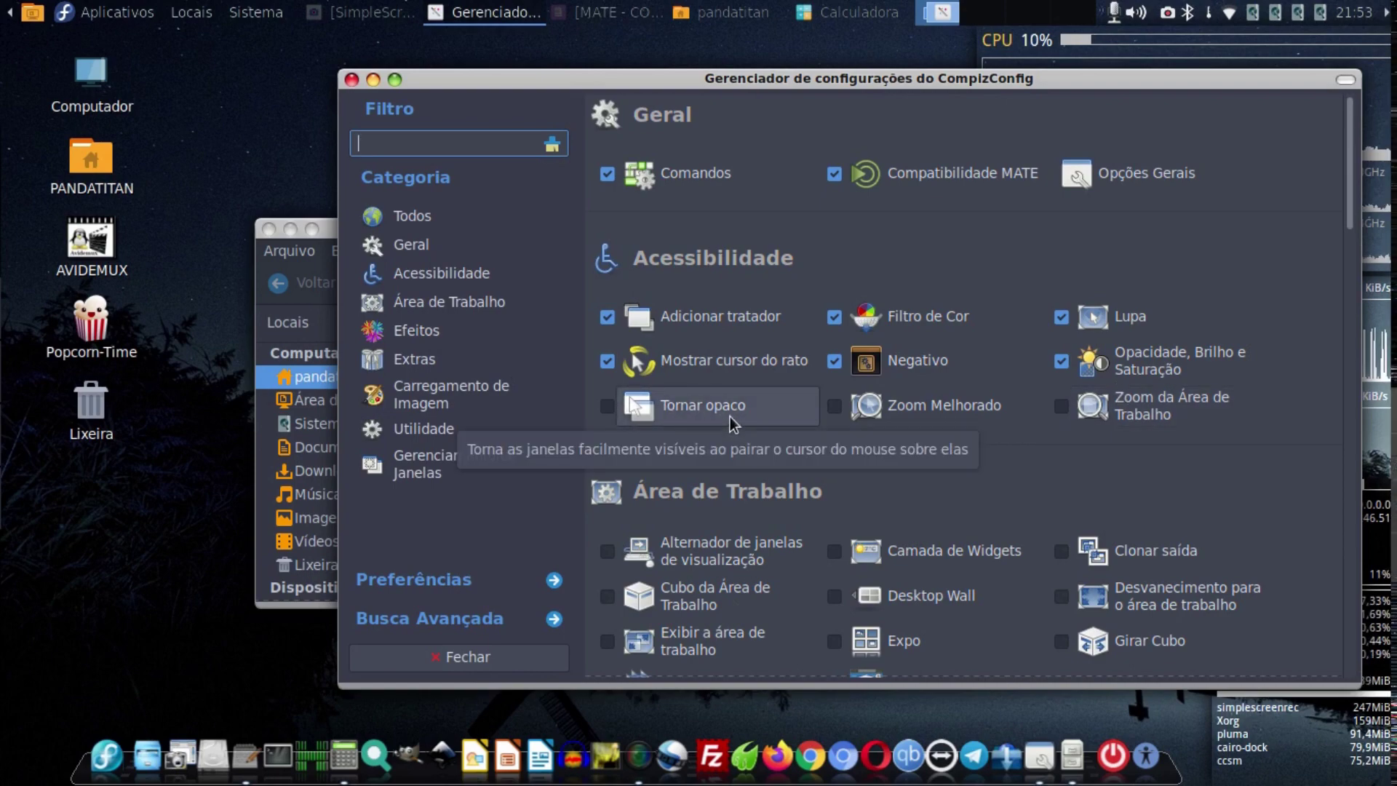
Switch to Pluma, read the TORNAR OPACO entry in the MATE - COMPIZ notes, and minimize the notes window.
{"action": "left_click", "coordinate": [246, 756]}
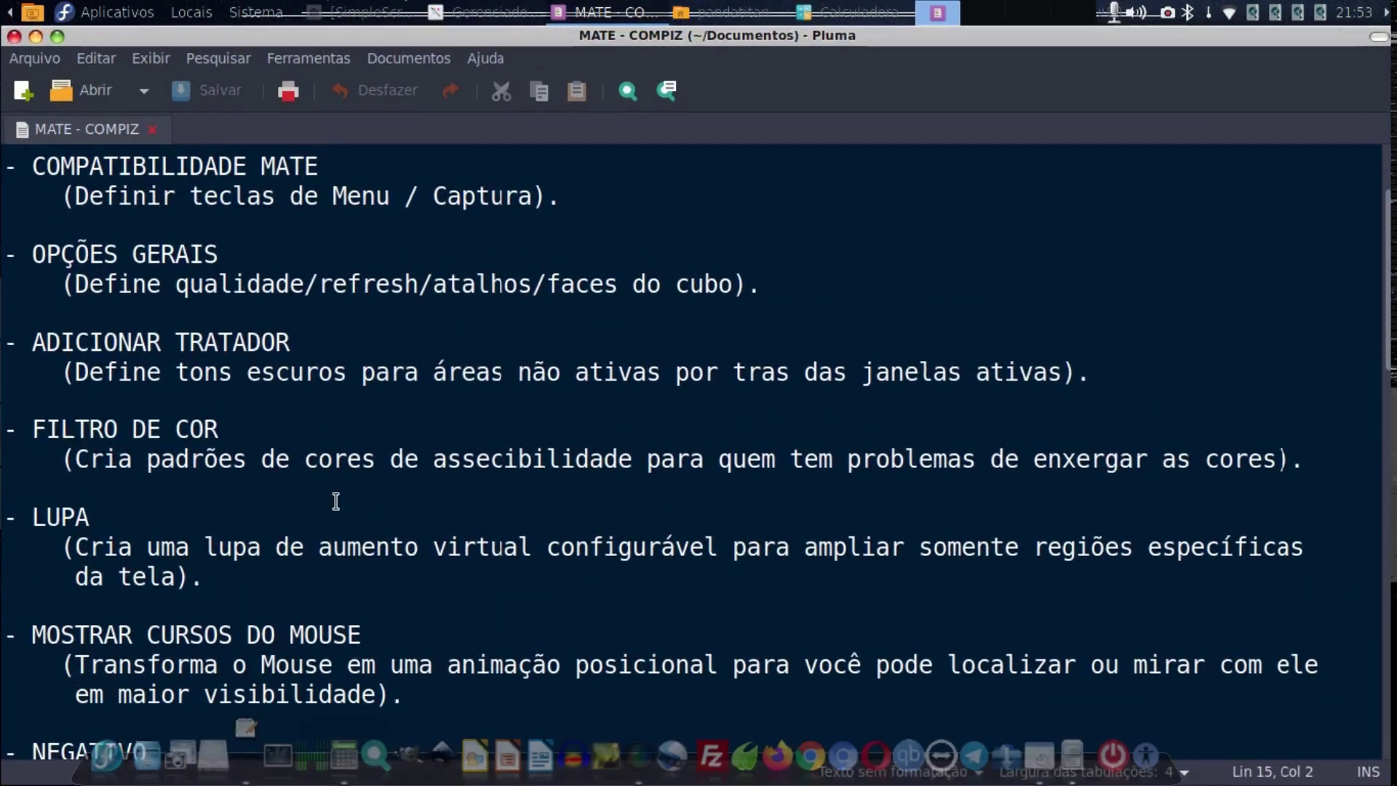
{"action": "scroll", "coordinate": [336, 502], "scroll_direction": "down", "scroll_amount": 5}
{"action": "scroll", "coordinate": [336, 502], "scroll_direction": "down", "scroll_amount": 2}
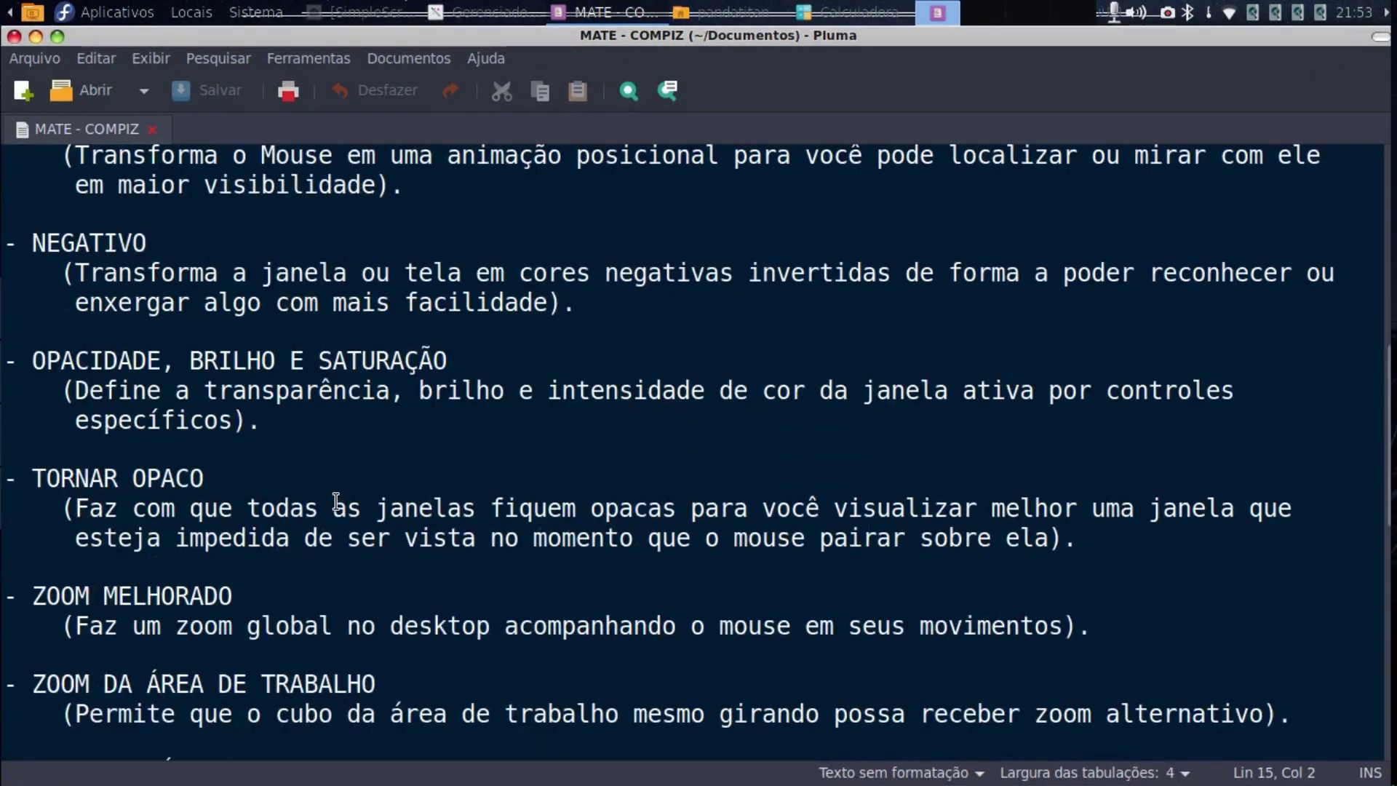
{"action": "left_click_drag", "start_coordinate": [69, 509], "coordinate": [406, 509]}
{"action": "left_click", "coordinate": [285, 493]}
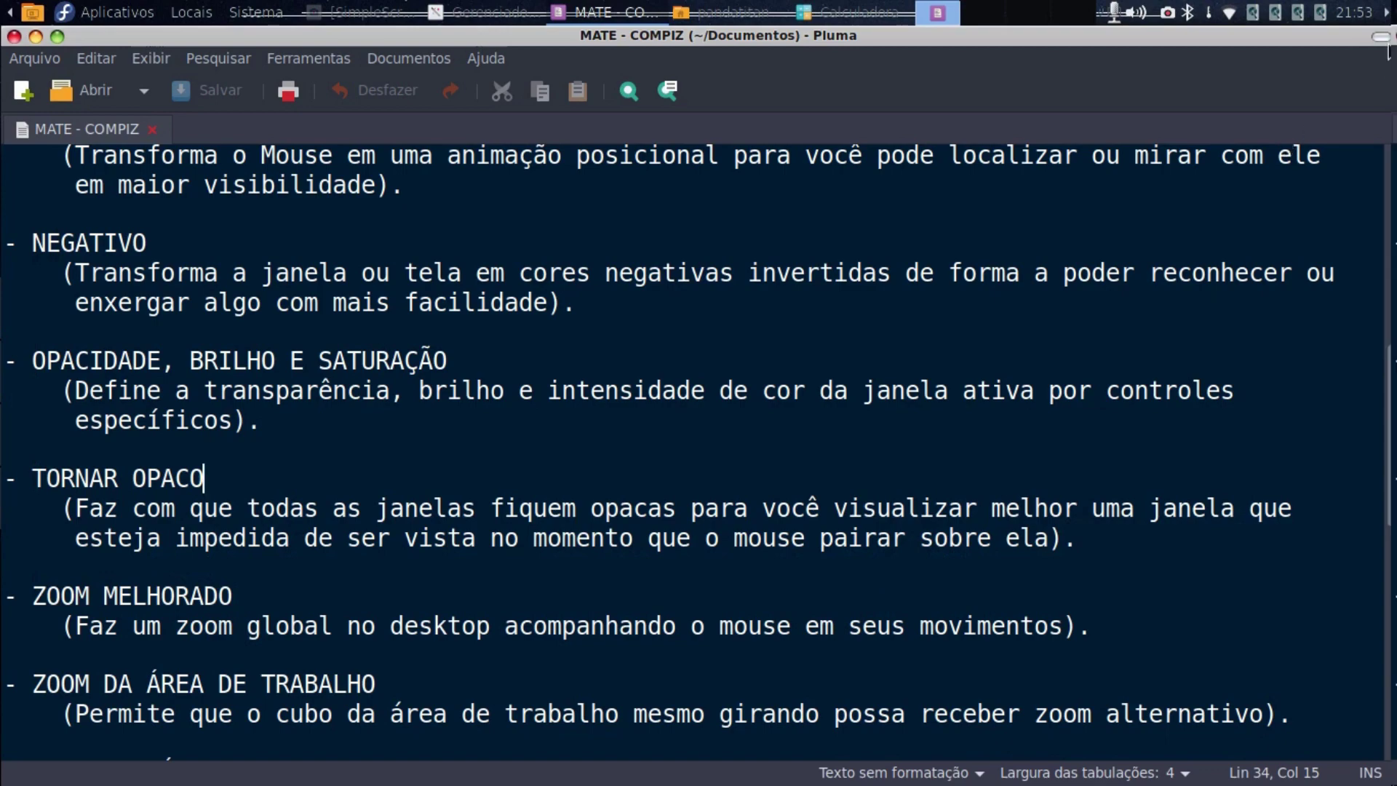
{"action": "left_click", "coordinate": [57, 38]}
{"action": "left_click", "coordinate": [57, 37]}
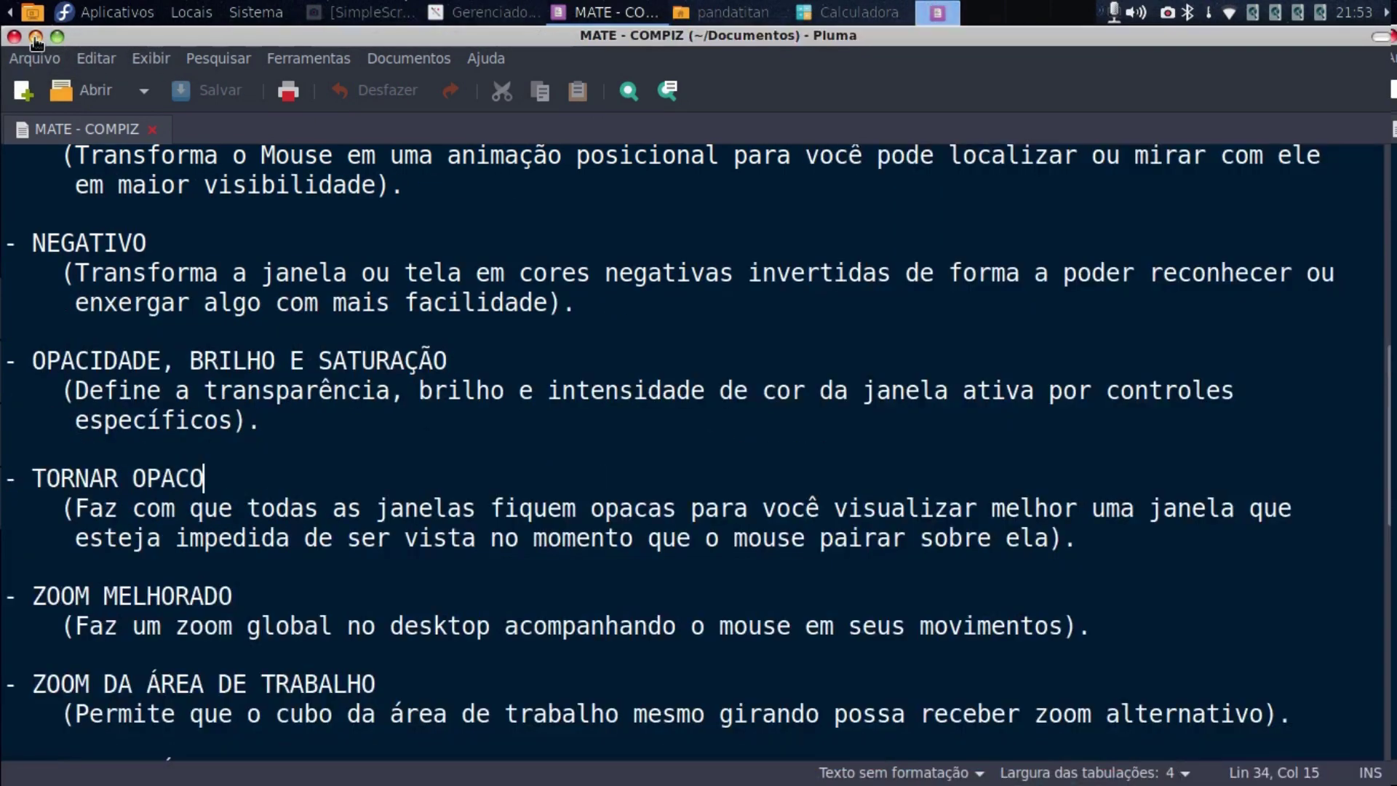
{"action": "left_click", "coordinate": [35, 38]}
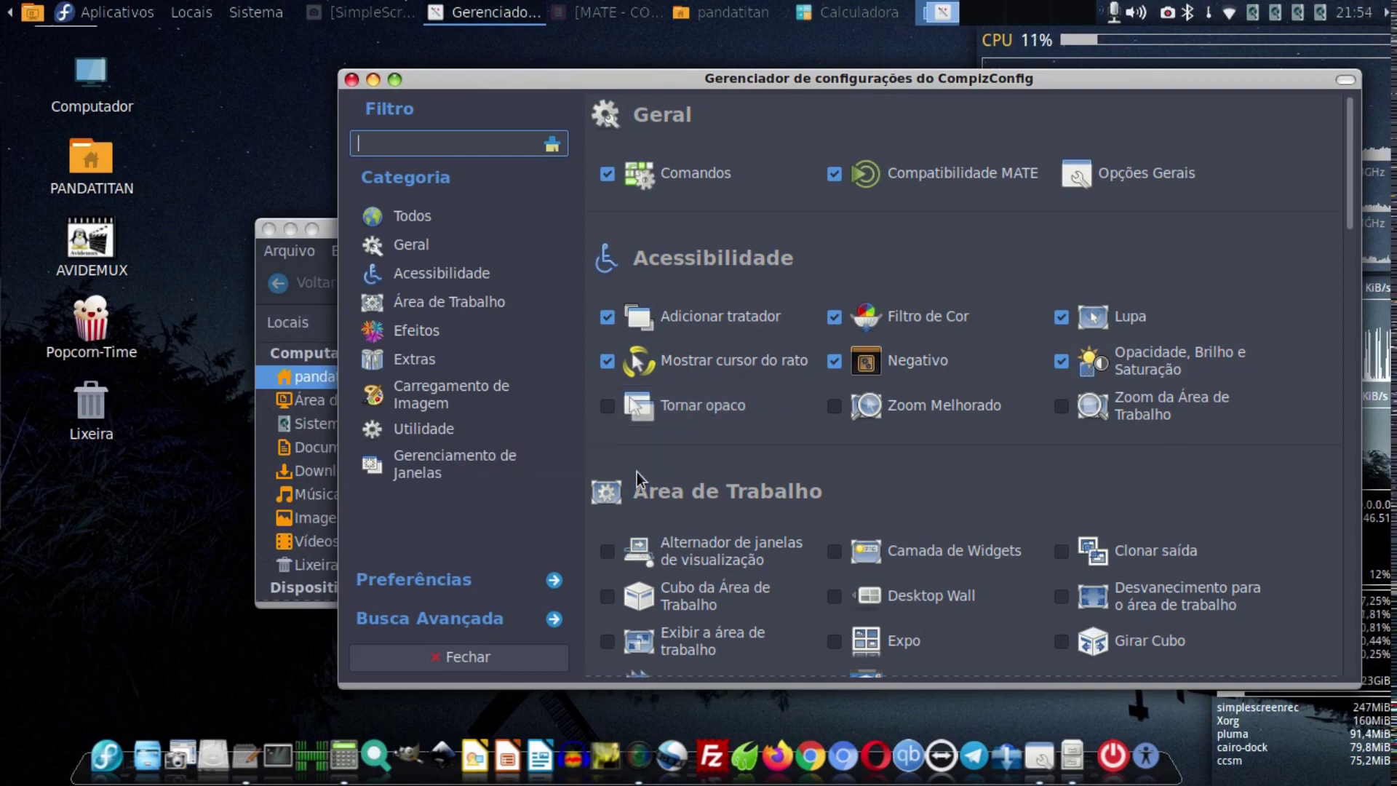
Enable the Tornar opaco plugin in the Acessibilidade category and open its Atalhos settings.
{"action": "left_click", "coordinate": [607, 405]}
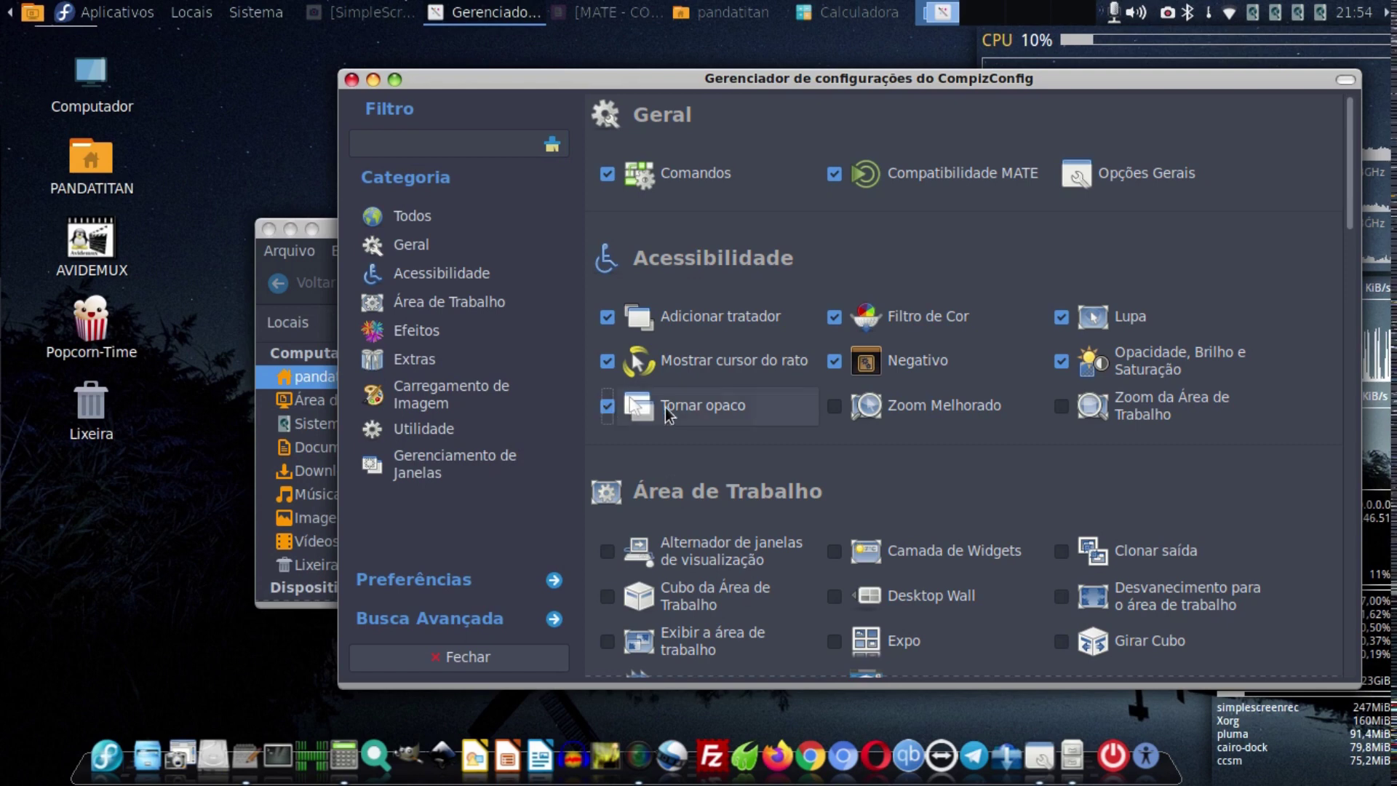
{"action": "left_click", "coordinate": [720, 411]}
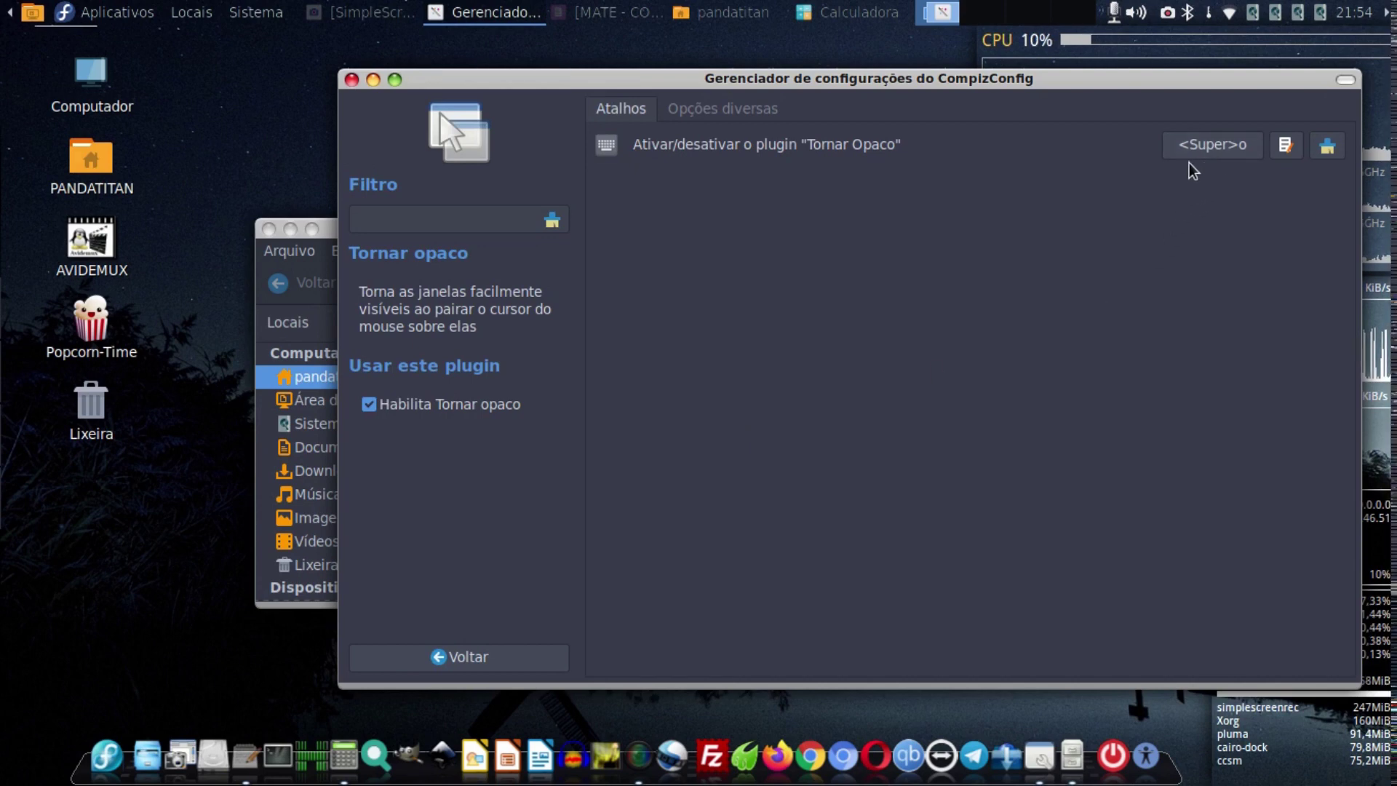
{"action": "left_click", "coordinate": [1246, 146]}
{"action": "left_click", "coordinate": [1235, 179]}
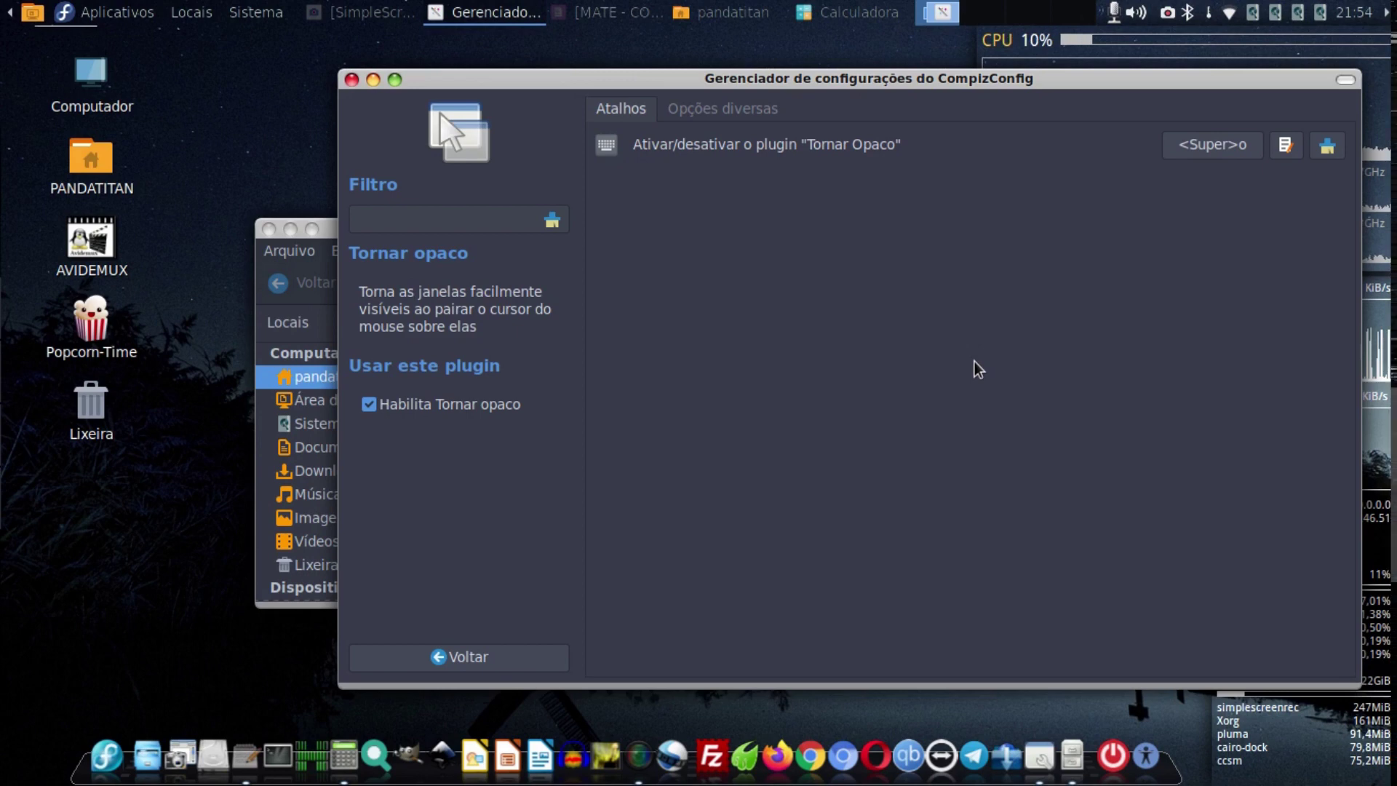
Bring the file manager in front of the settings window and repeatedly toggle the Tornar opaco effect with its Super+O shortcut.
{"action": "left_click", "coordinate": [302, 312]}
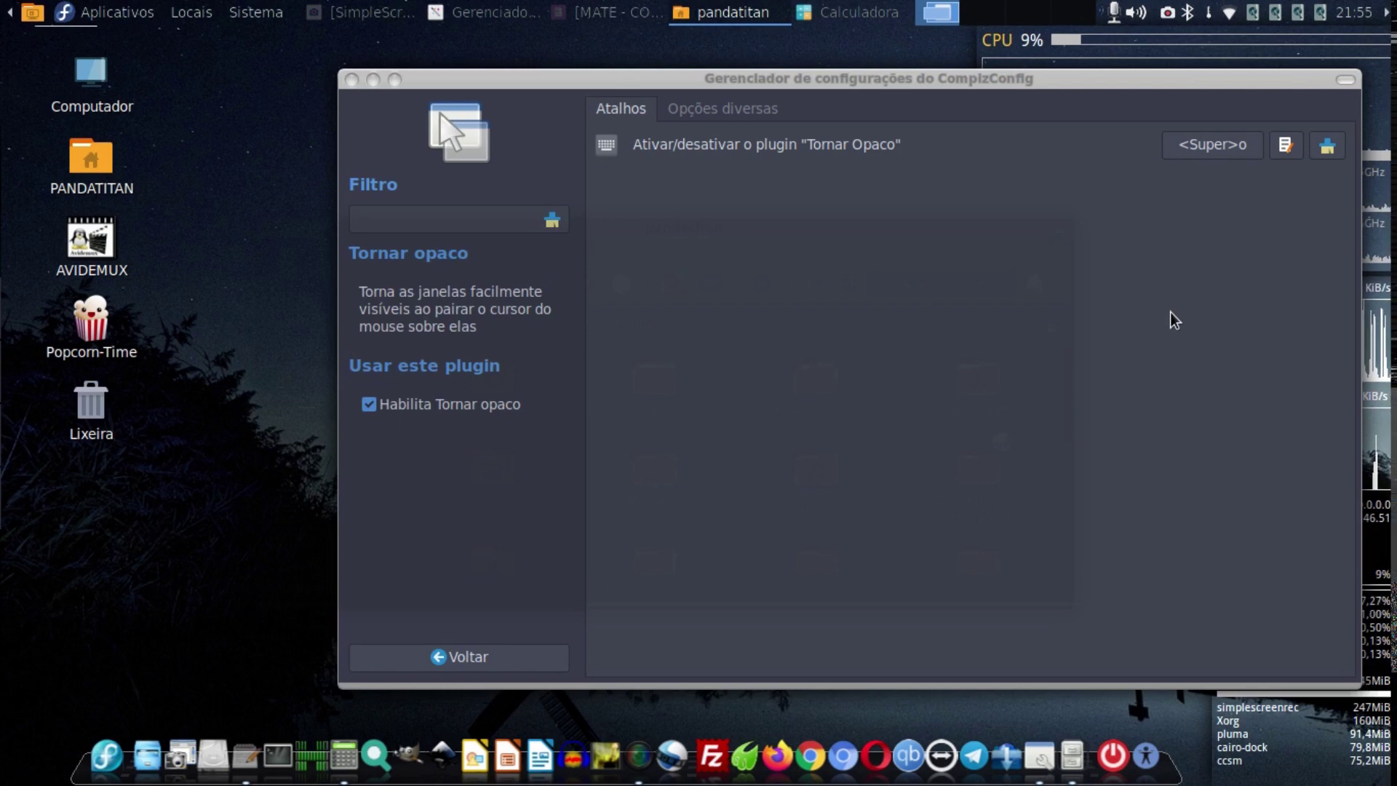
{"action": "key", "text": "super+o"}
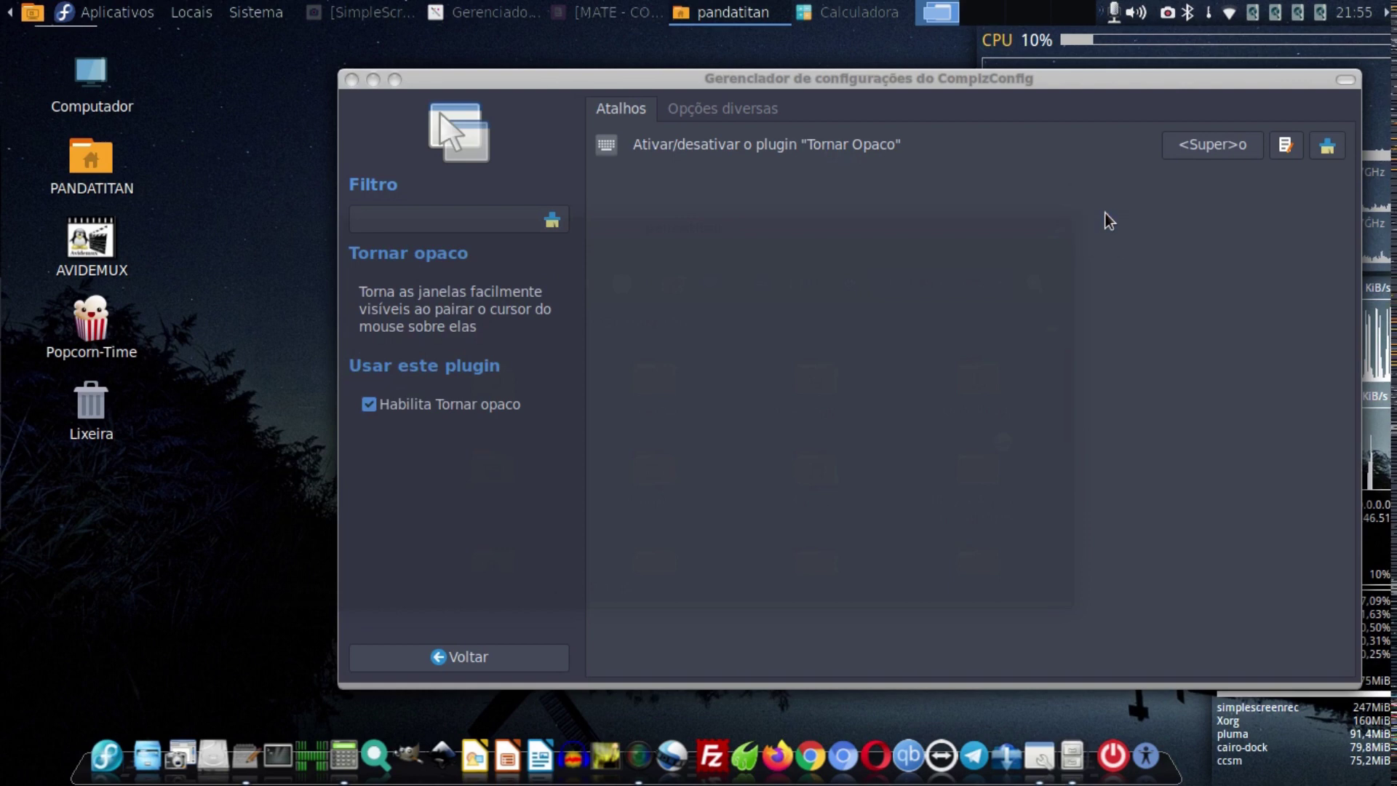
{"action": "key", "text": "super+o"}
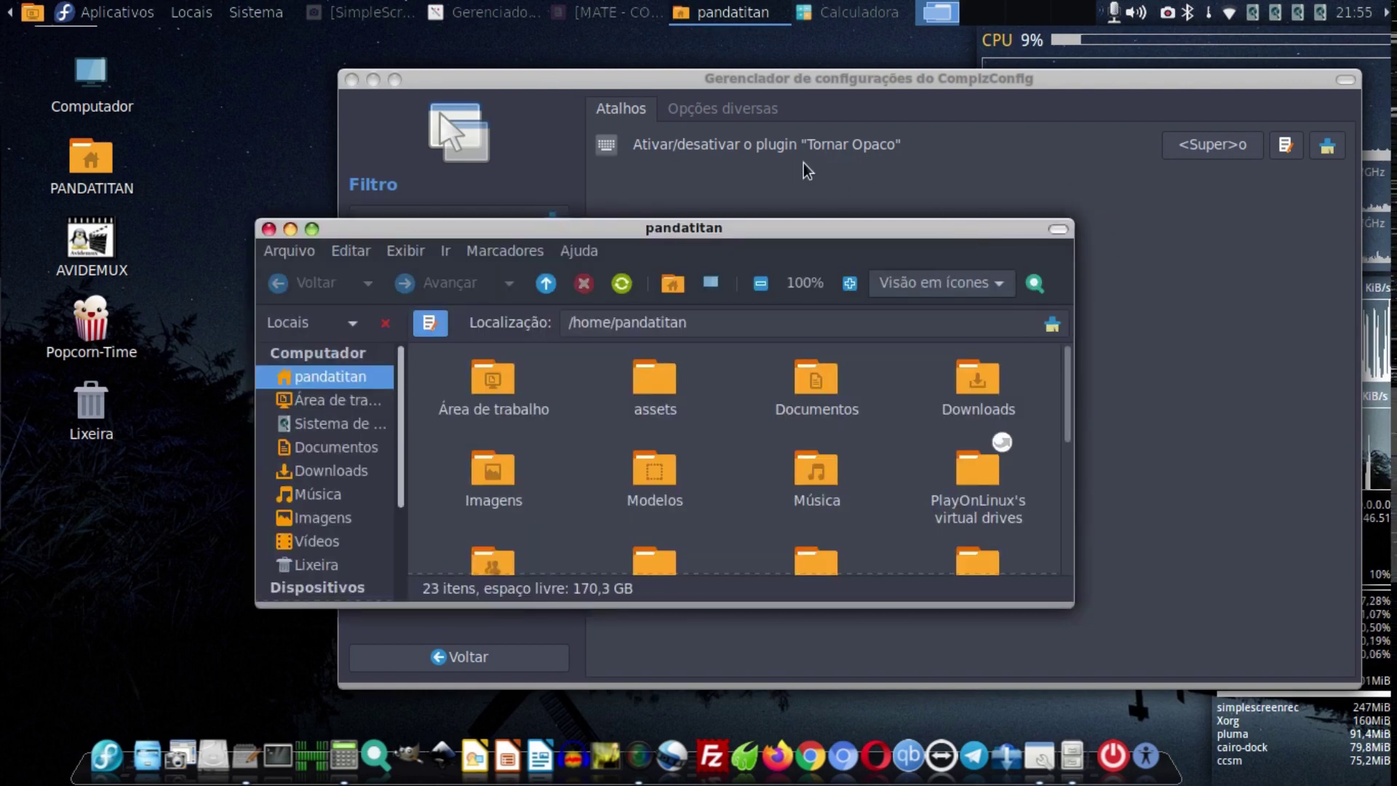
{"action": "key", "text": "super+o"}
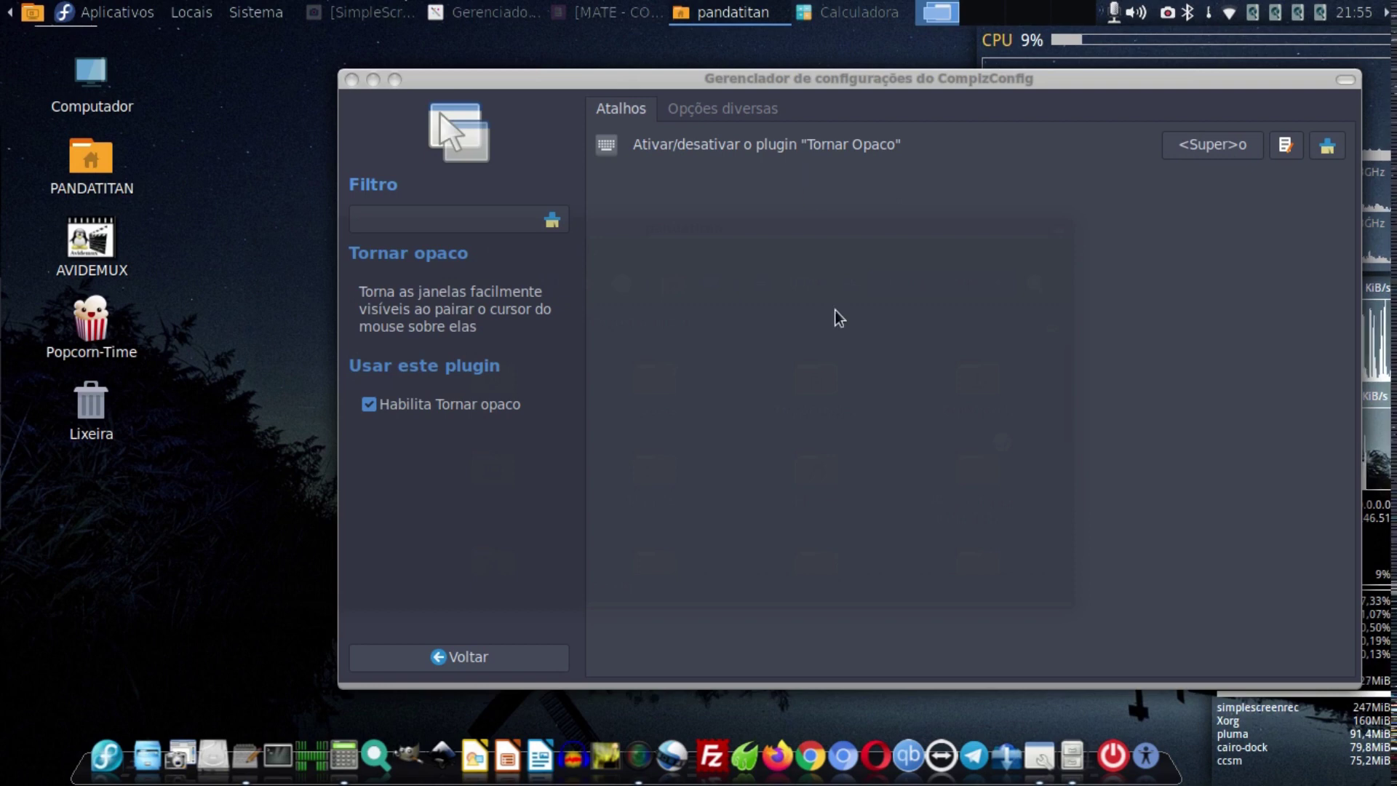
{"action": "left_click", "coordinate": [232, 172]}
{"action": "key", "text": "super+o"}
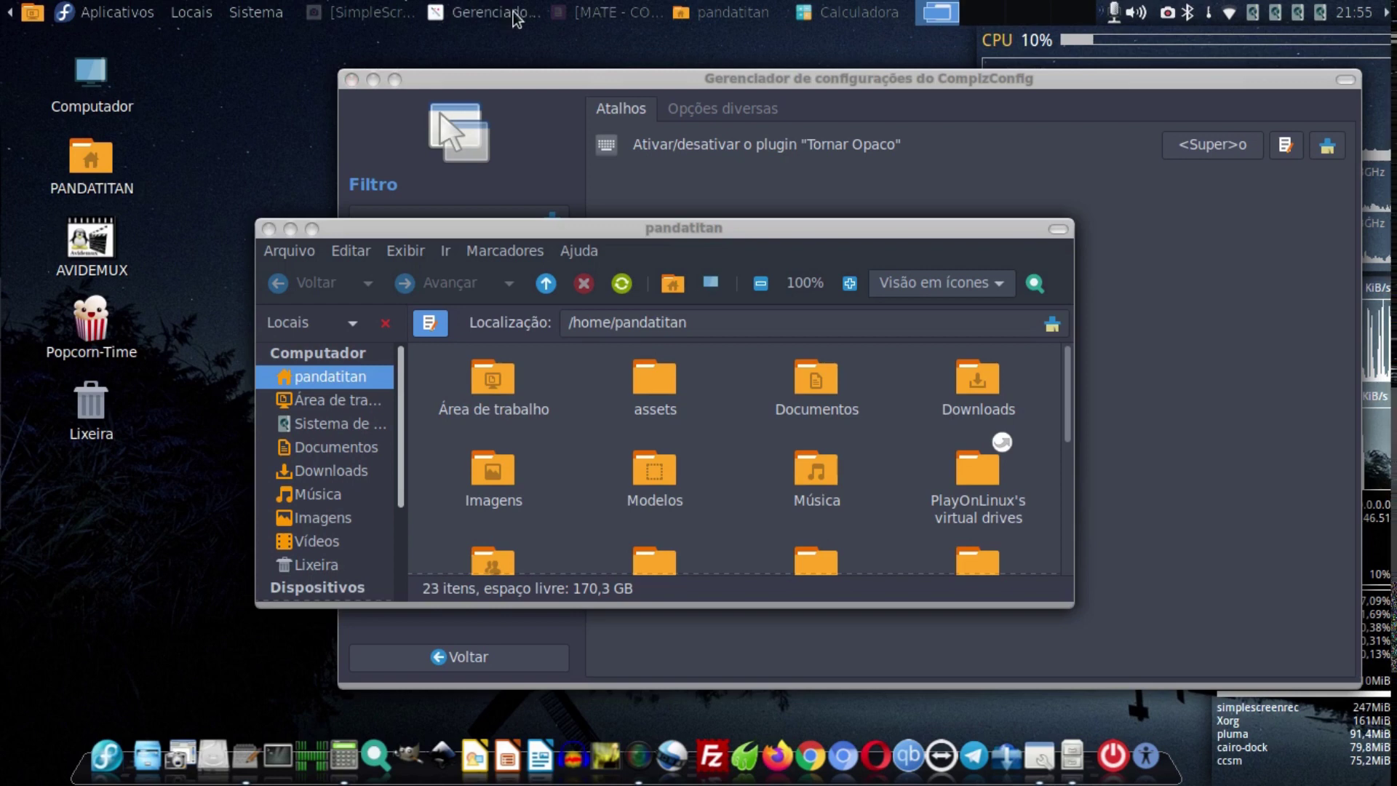
Bring the calculator and the file manager forward and test the Tornar opaco effect on the windows behind them.
{"action": "left_click", "coordinate": [851, 13]}
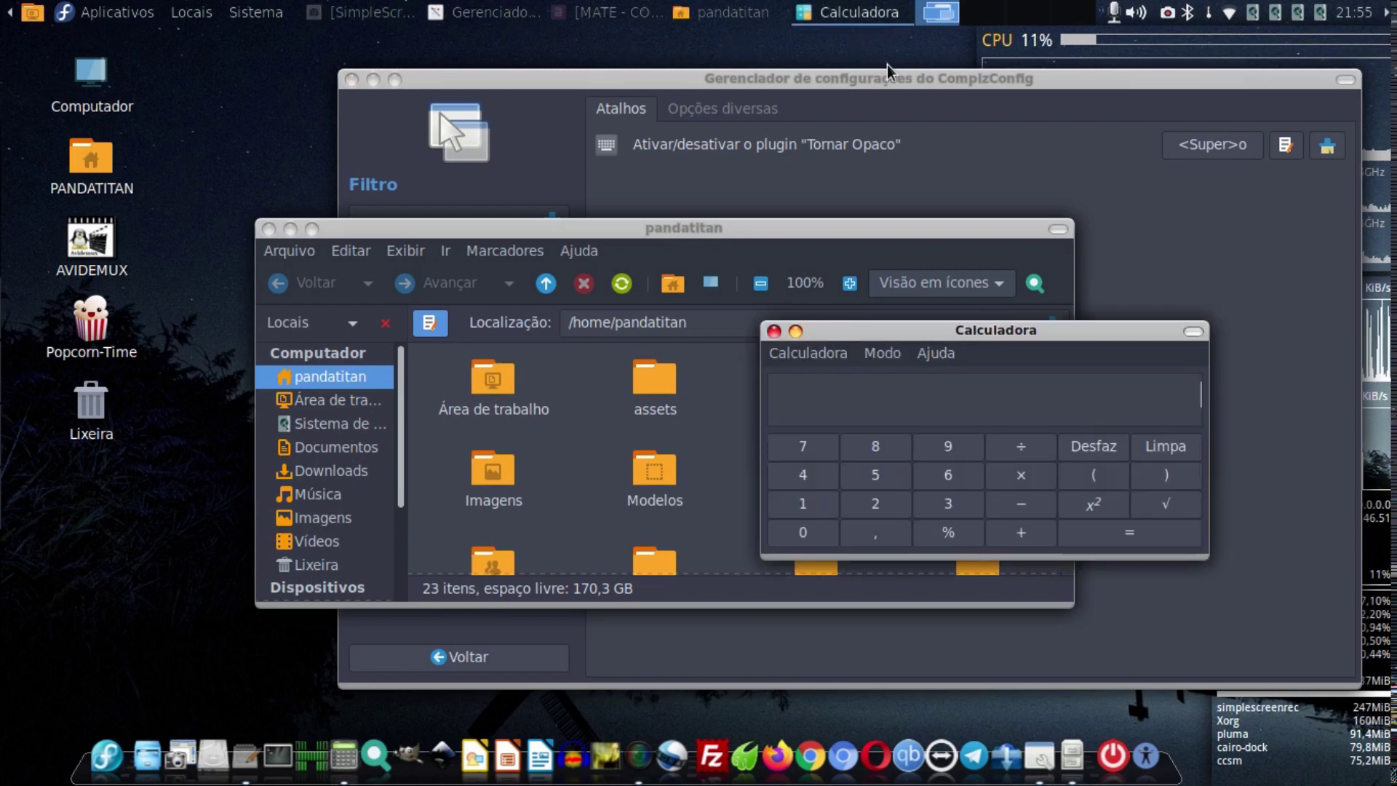
{"action": "left_click", "coordinate": [1003, 229]}
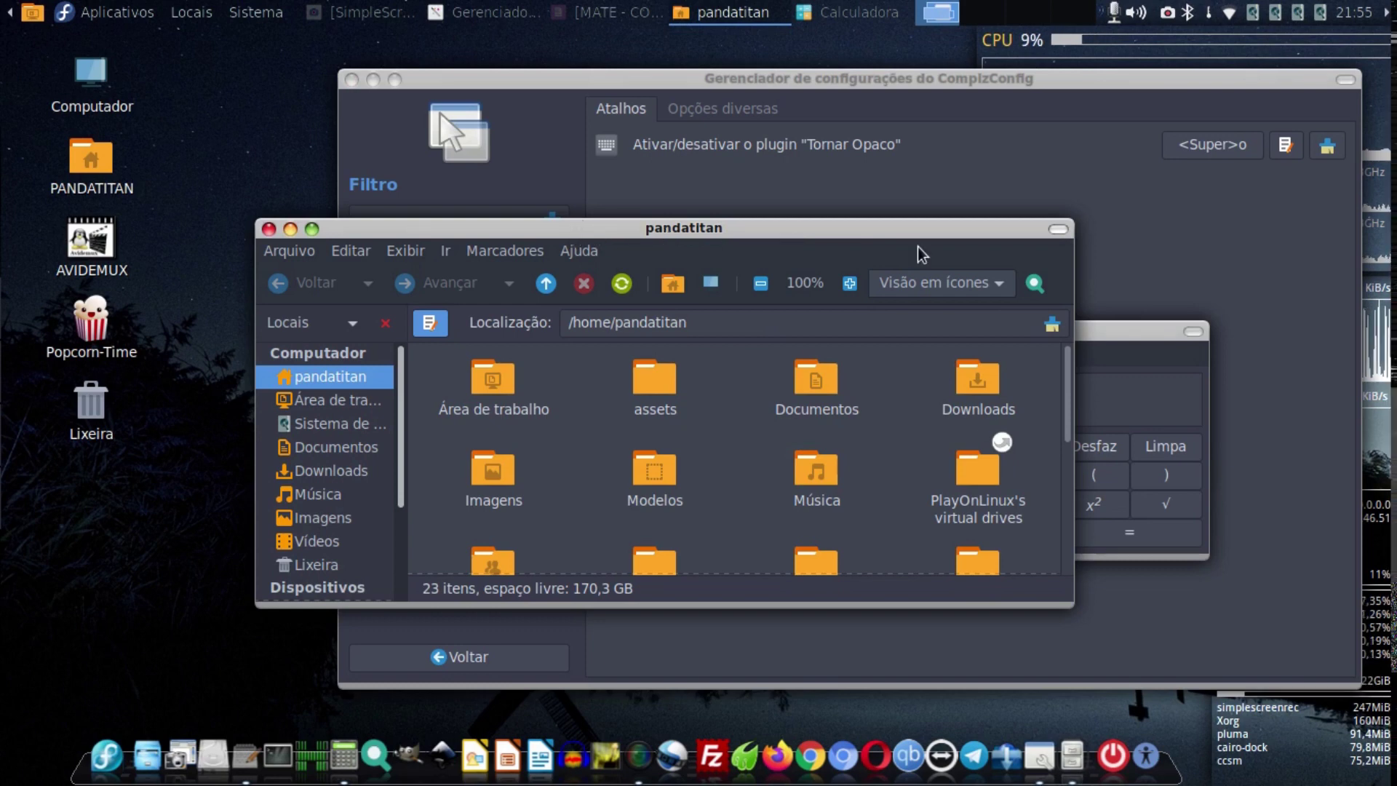
{"action": "mouse_move", "coordinate": [1162, 356]}
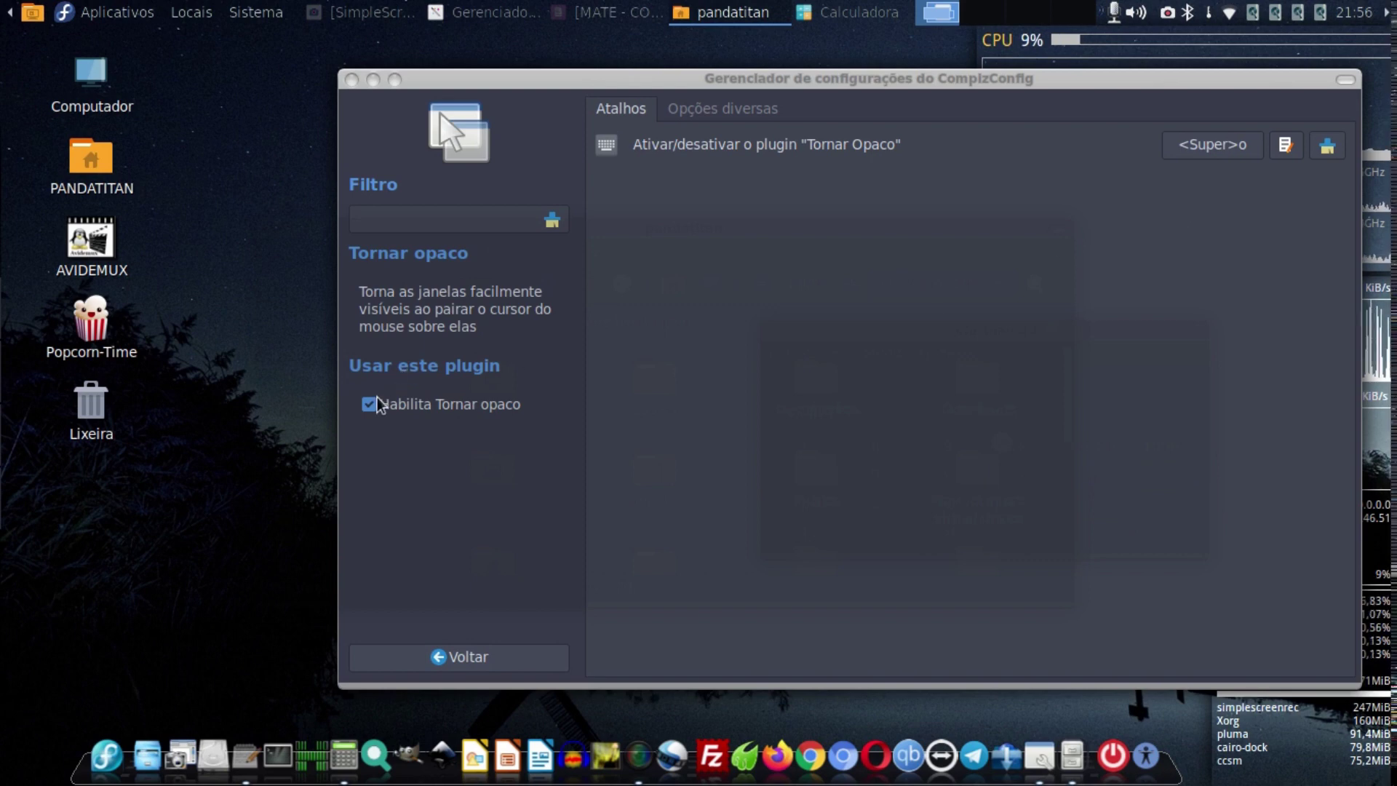
{"action": "mouse_move", "coordinate": [706, 300]}
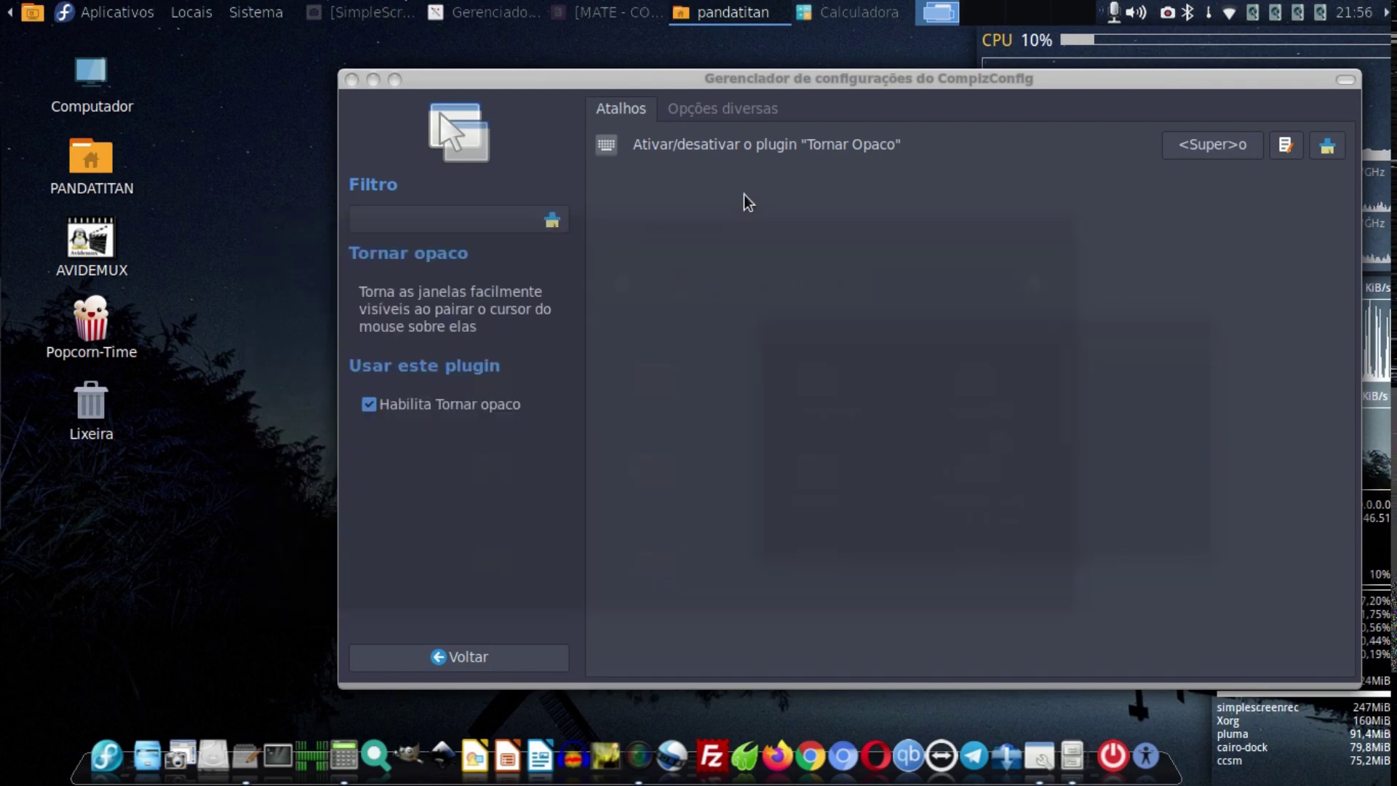
Minimize the file manager covering the plugin settings, and disable Tornar opaco before returning to the plugin overview.
{"action": "left_click", "coordinate": [375, 406]}
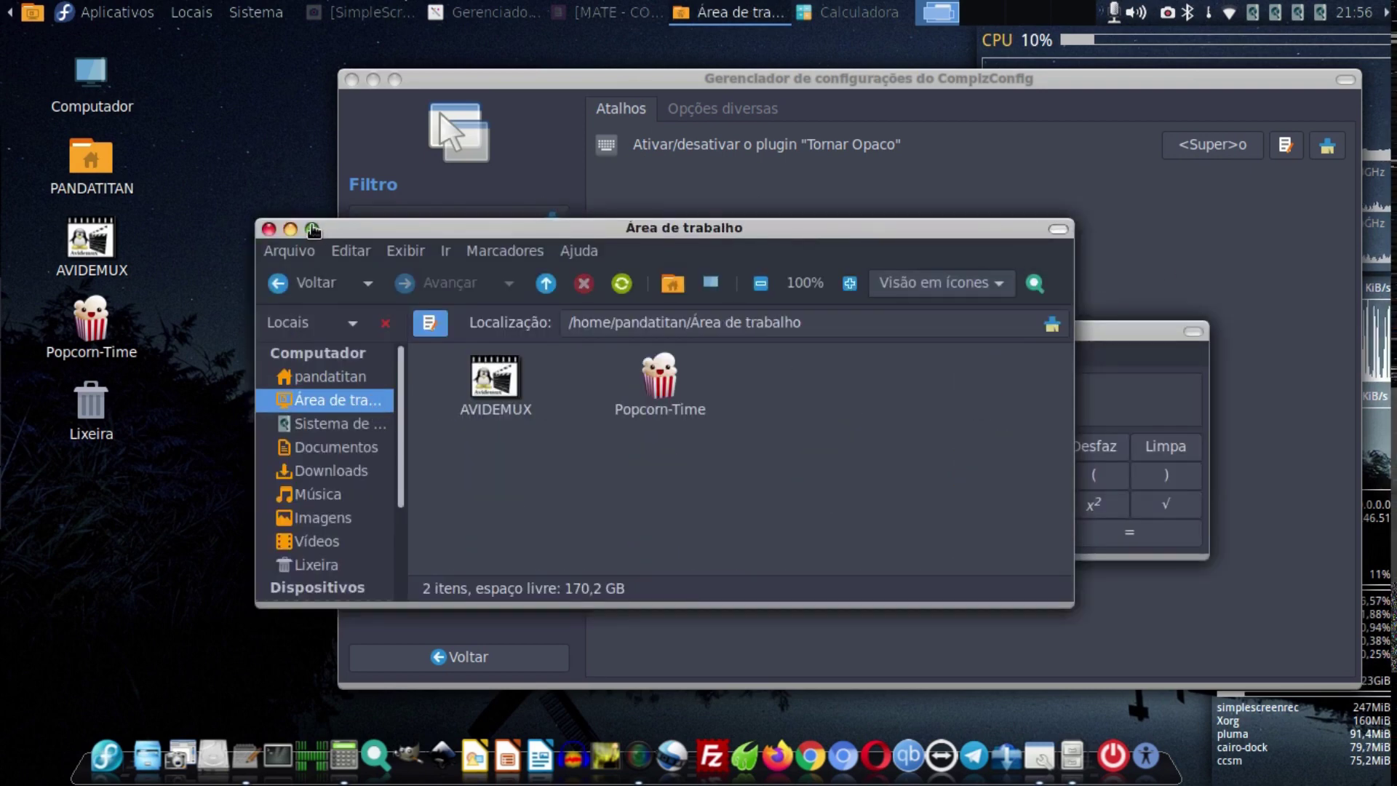
{"action": "left_click", "coordinate": [290, 229]}
{"action": "left_click", "coordinate": [429, 407]}
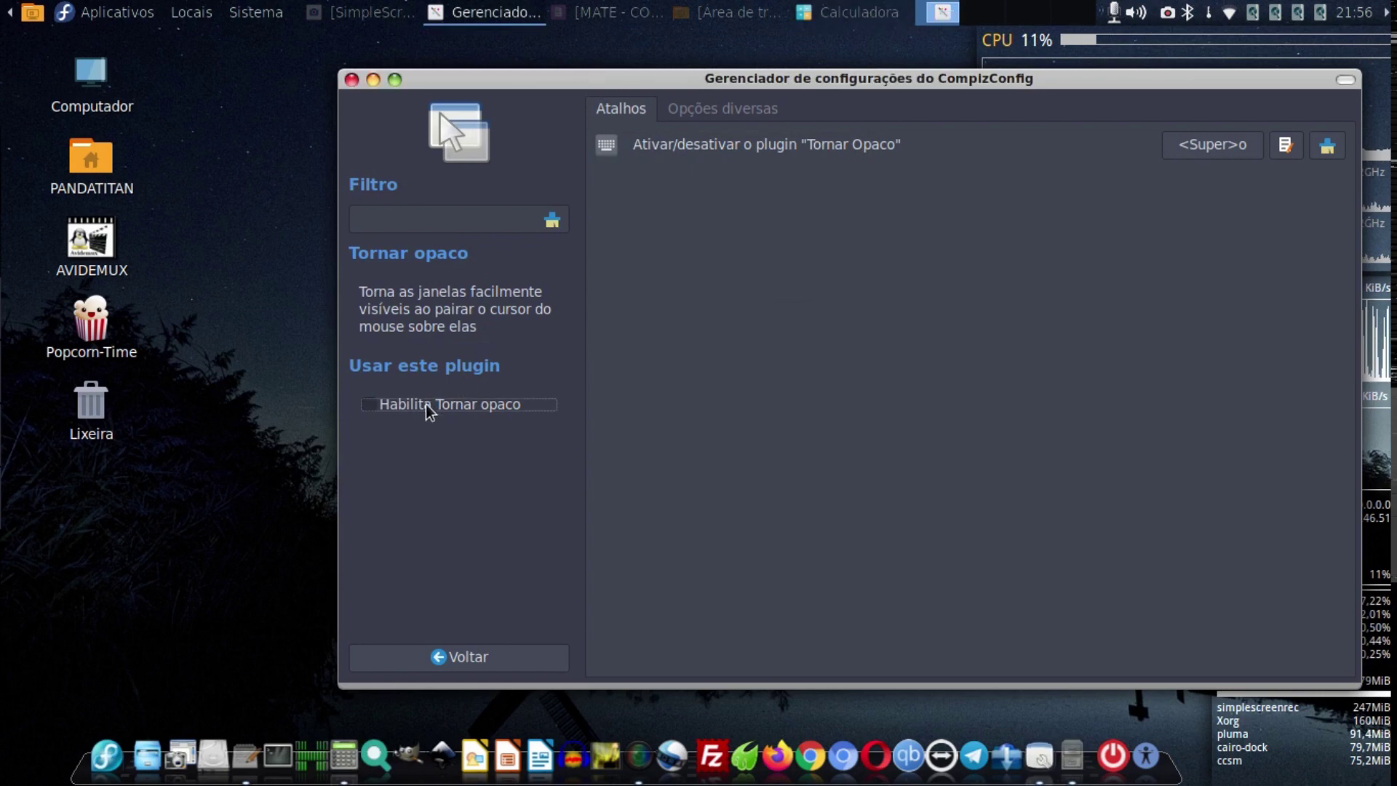
{"action": "left_click", "coordinate": [522, 655]}
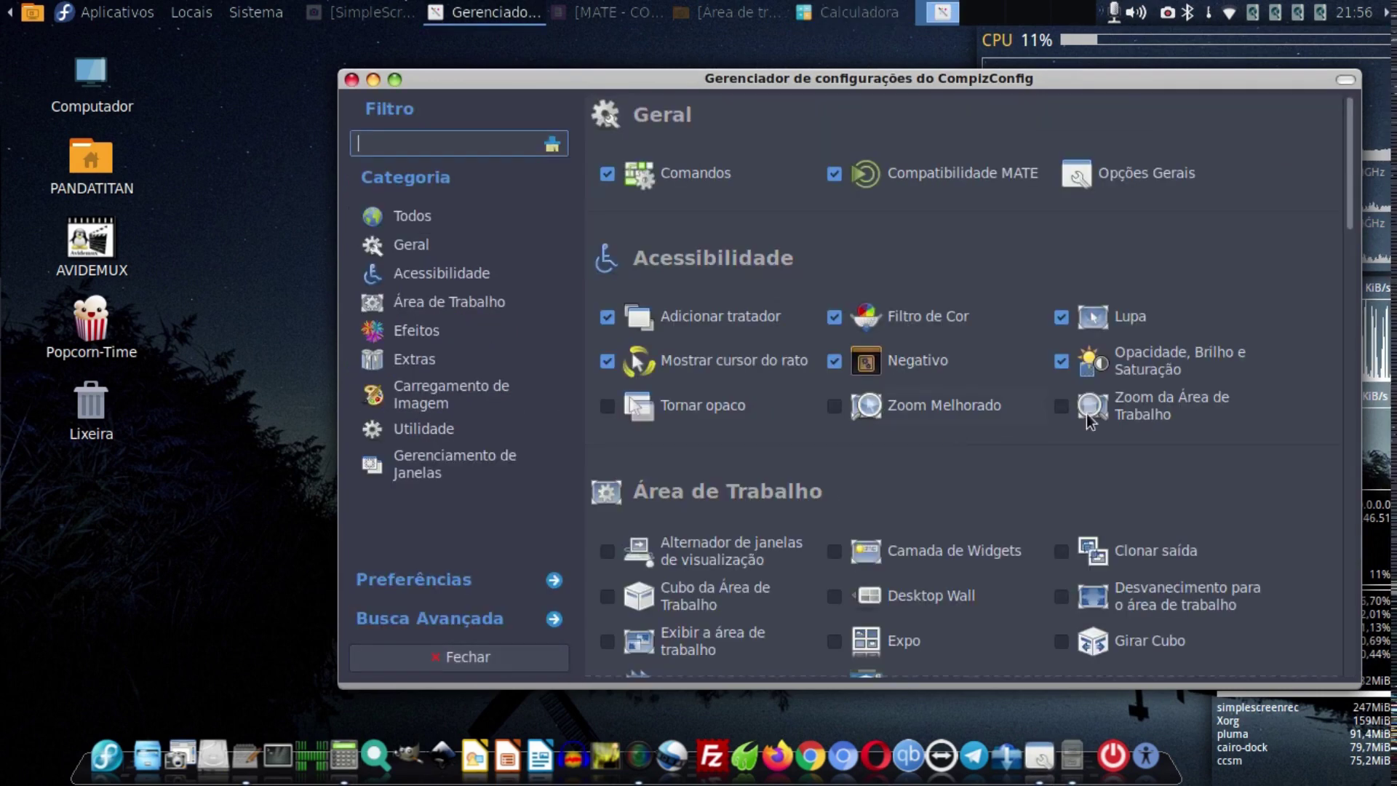
Enable the Zoom Melhorado plugin together with its required Focus position polling plugin, and open the Zoom Melhorado settings.
{"action": "left_click", "coordinate": [1065, 367]}
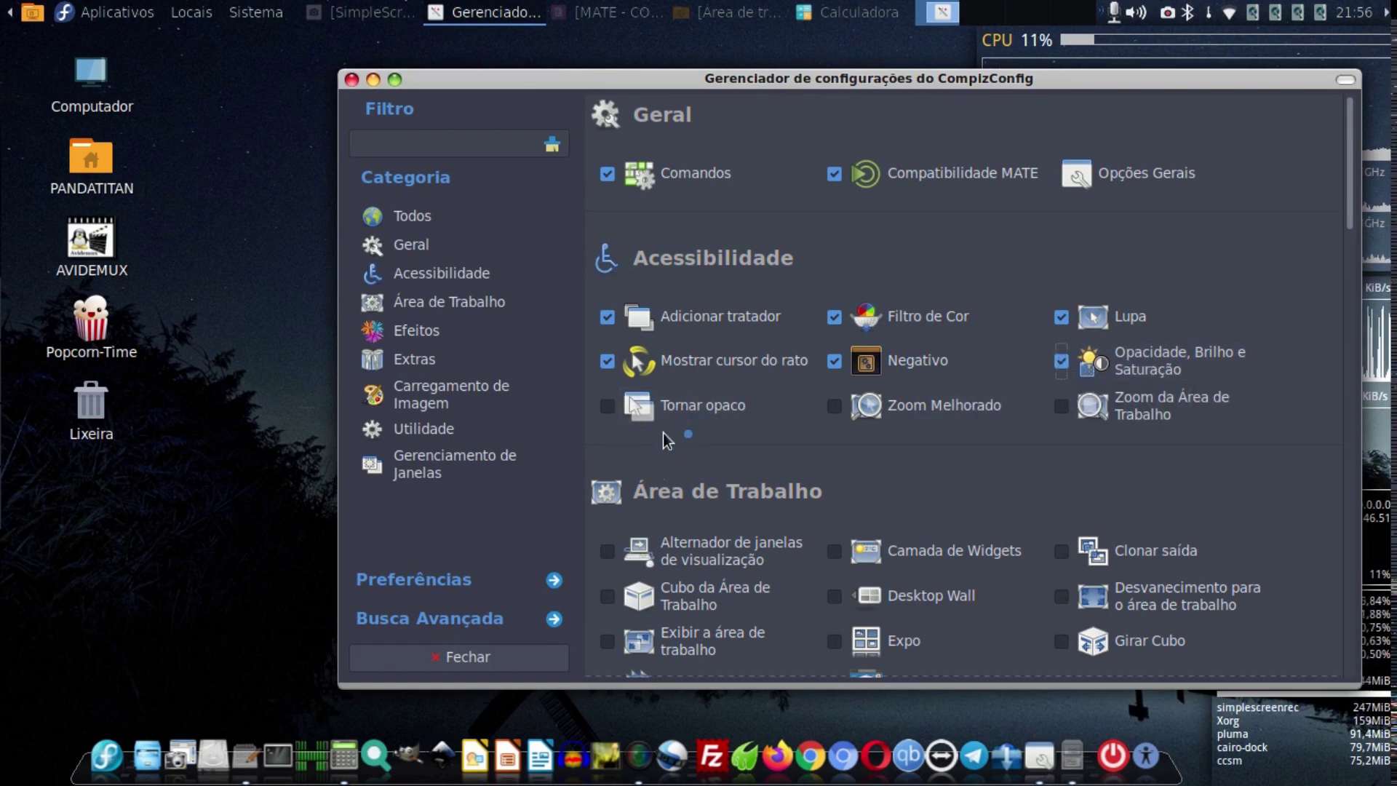
{"action": "left_click", "coordinate": [837, 406]}
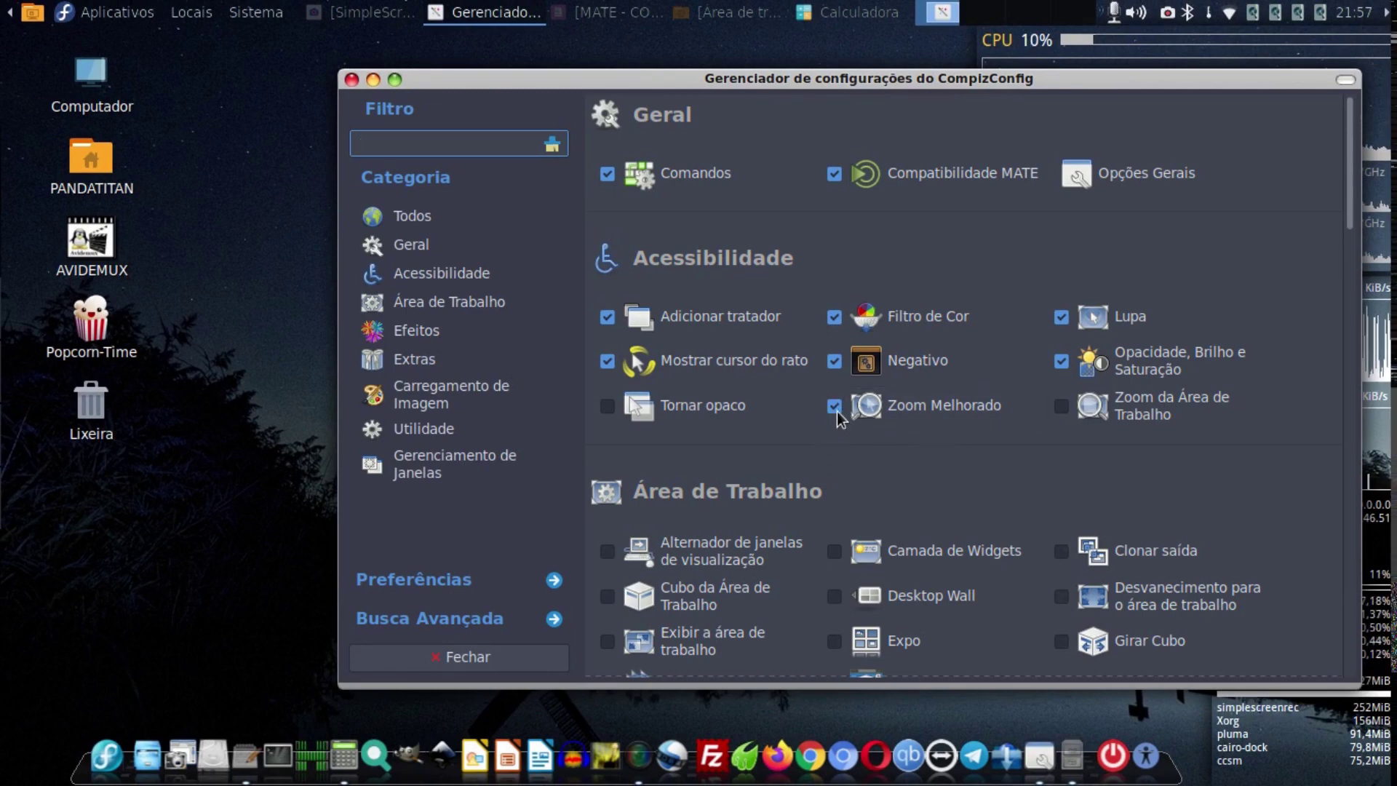
{"action": "left_click", "coordinate": [836, 412]}
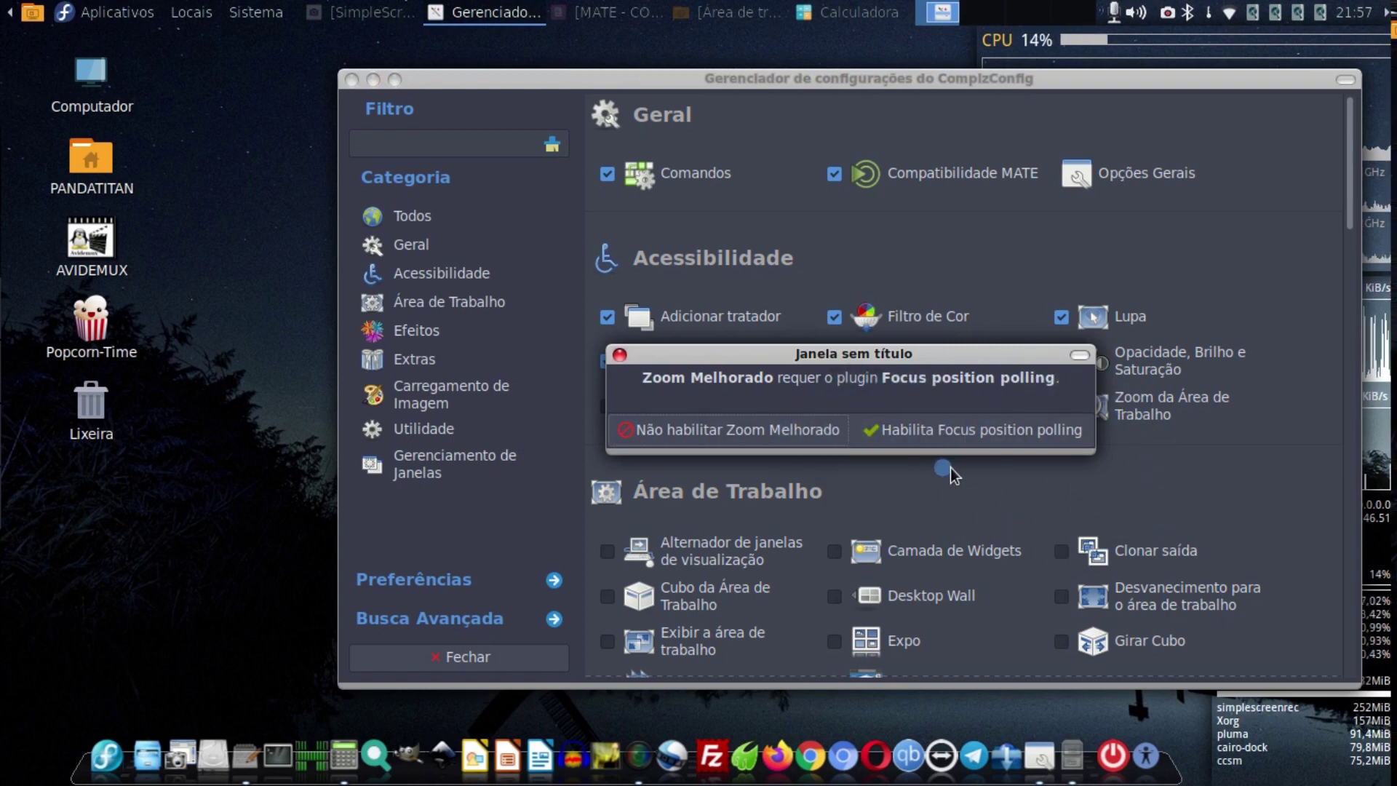
{"action": "left_click", "coordinate": [967, 435]}
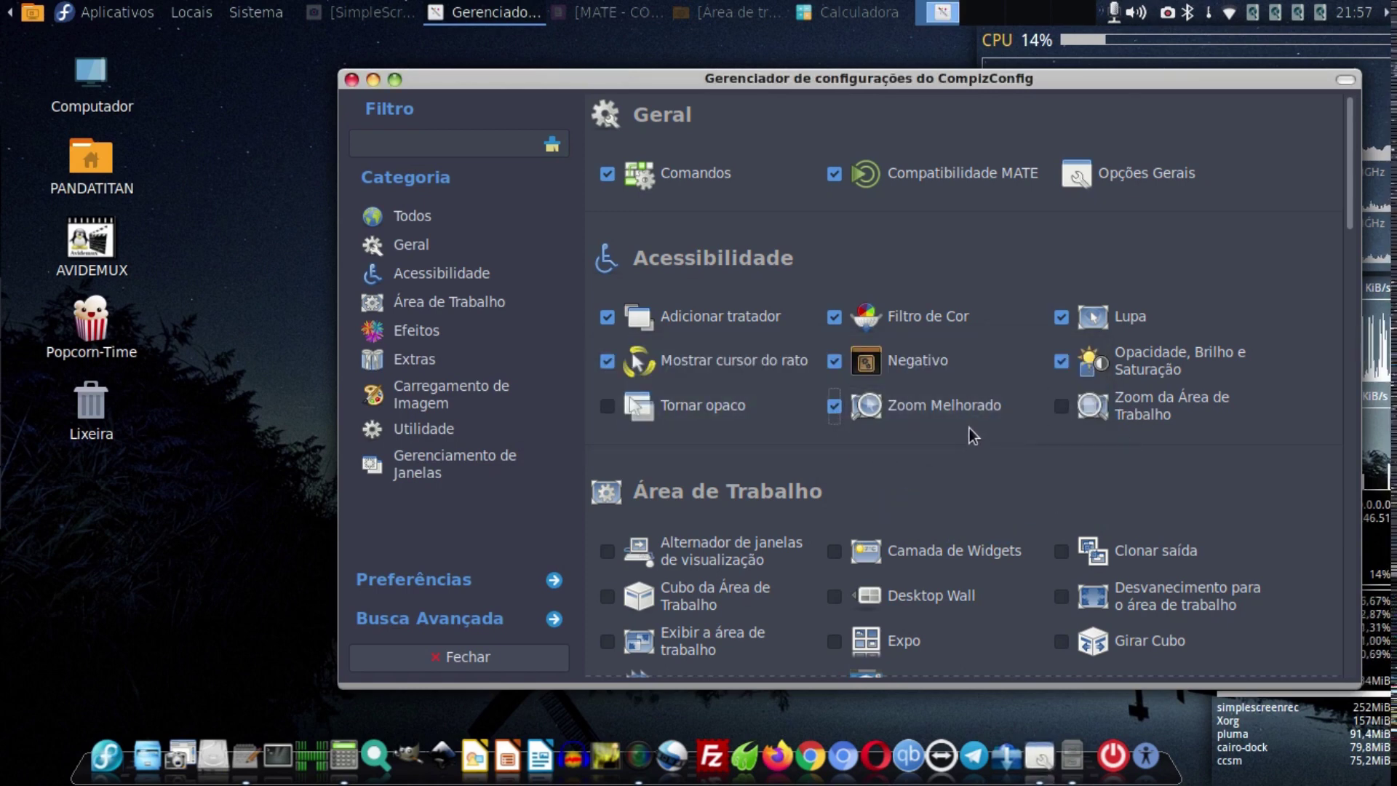
{"action": "left_click", "coordinate": [950, 411]}
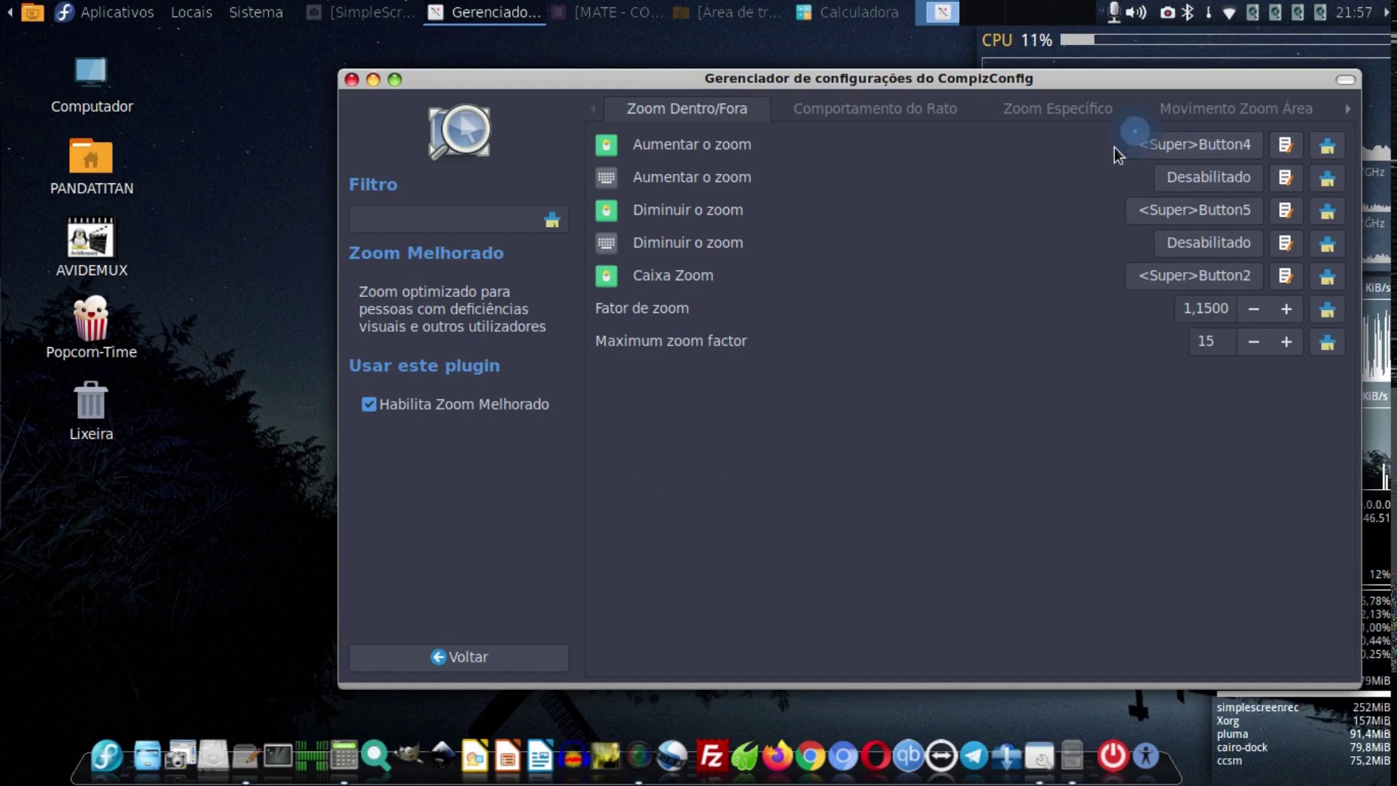
Test magnifying the screen with the Super-based zoom shortcut, and open the Comportamento do Rato settings to read the Sincronizar Mouse description.
{"action": "left_click", "coordinate": [740, 420]}
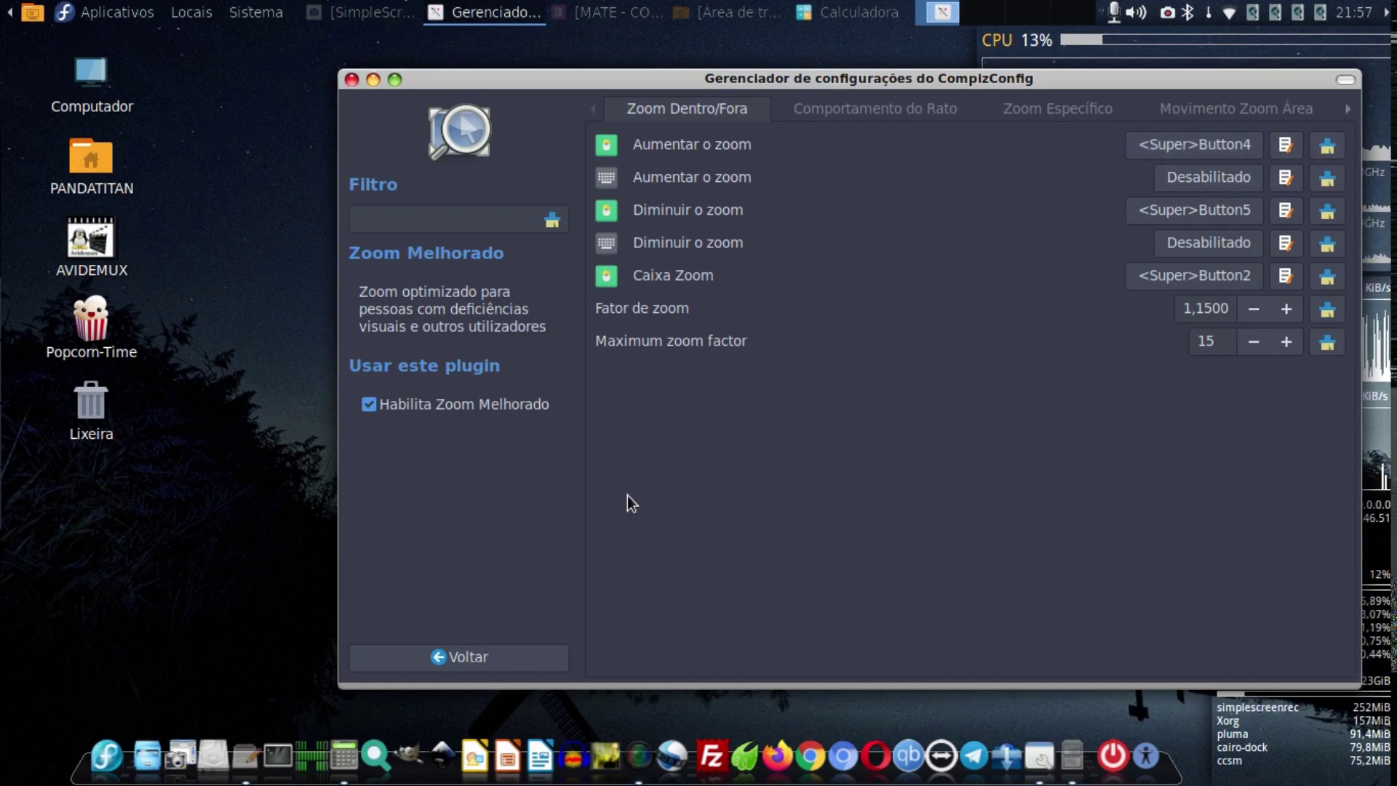
{"action": "scroll", "coordinate": [627, 496], "scroll_direction": "up", "scroll_amount": 5, "text": "super"}
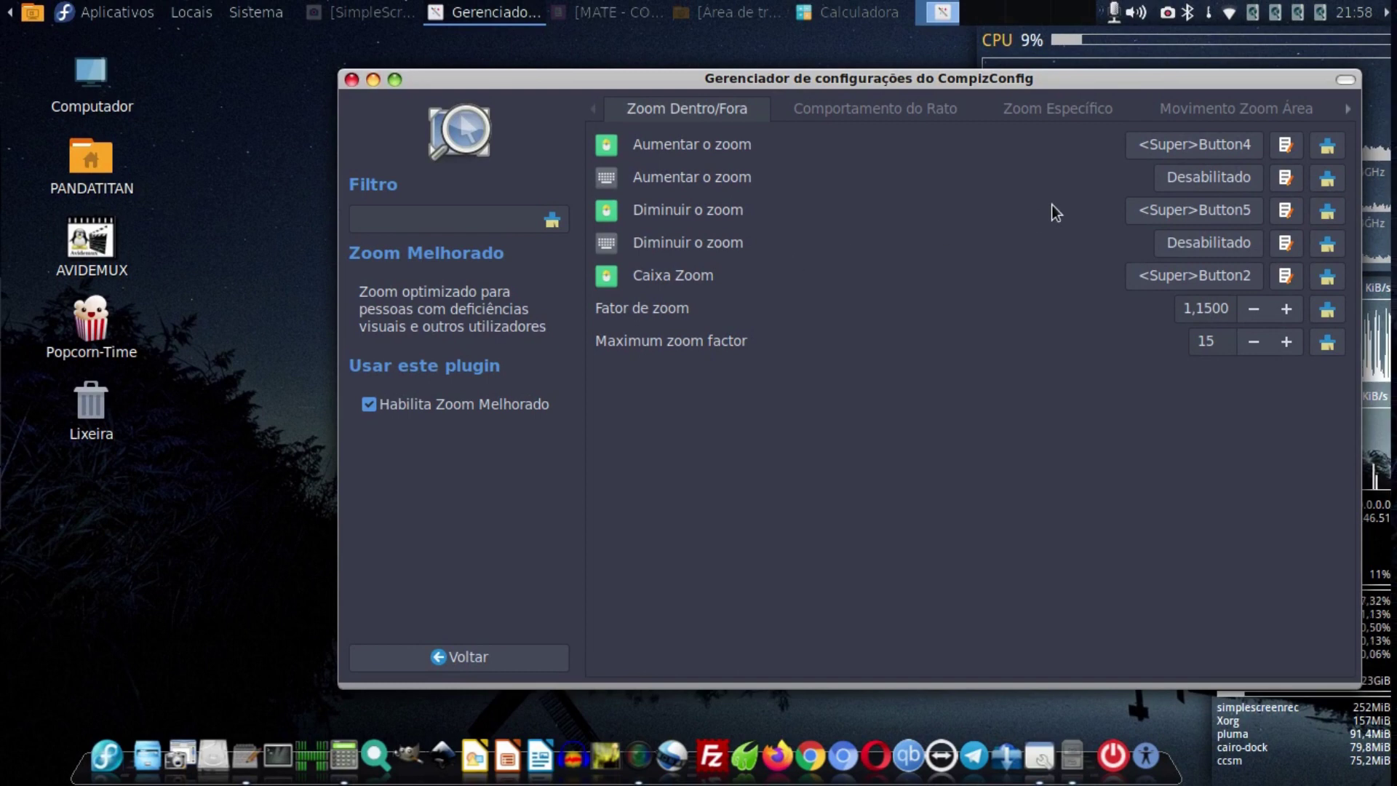
{"action": "left_click", "coordinate": [917, 111]}
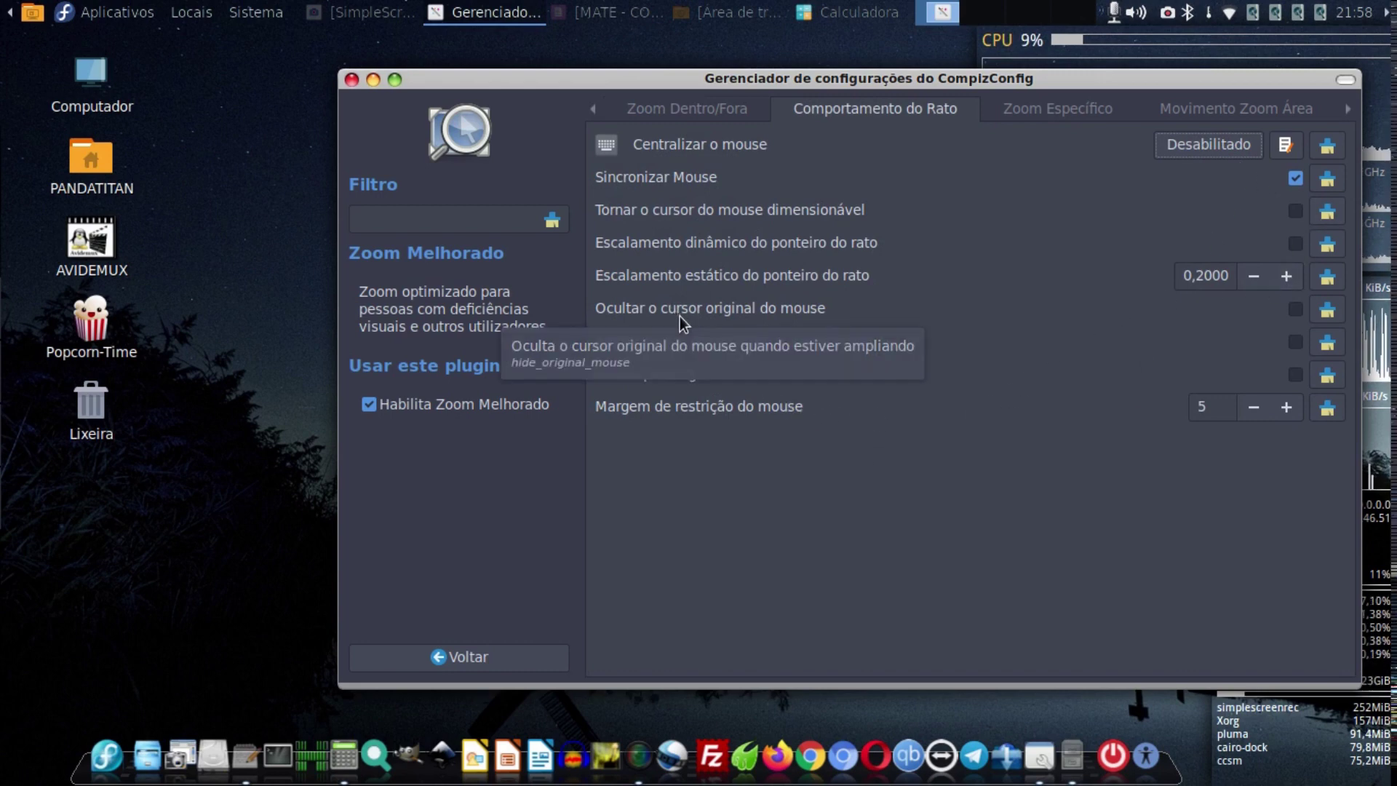
{"action": "mouse_move", "coordinate": [704, 179]}
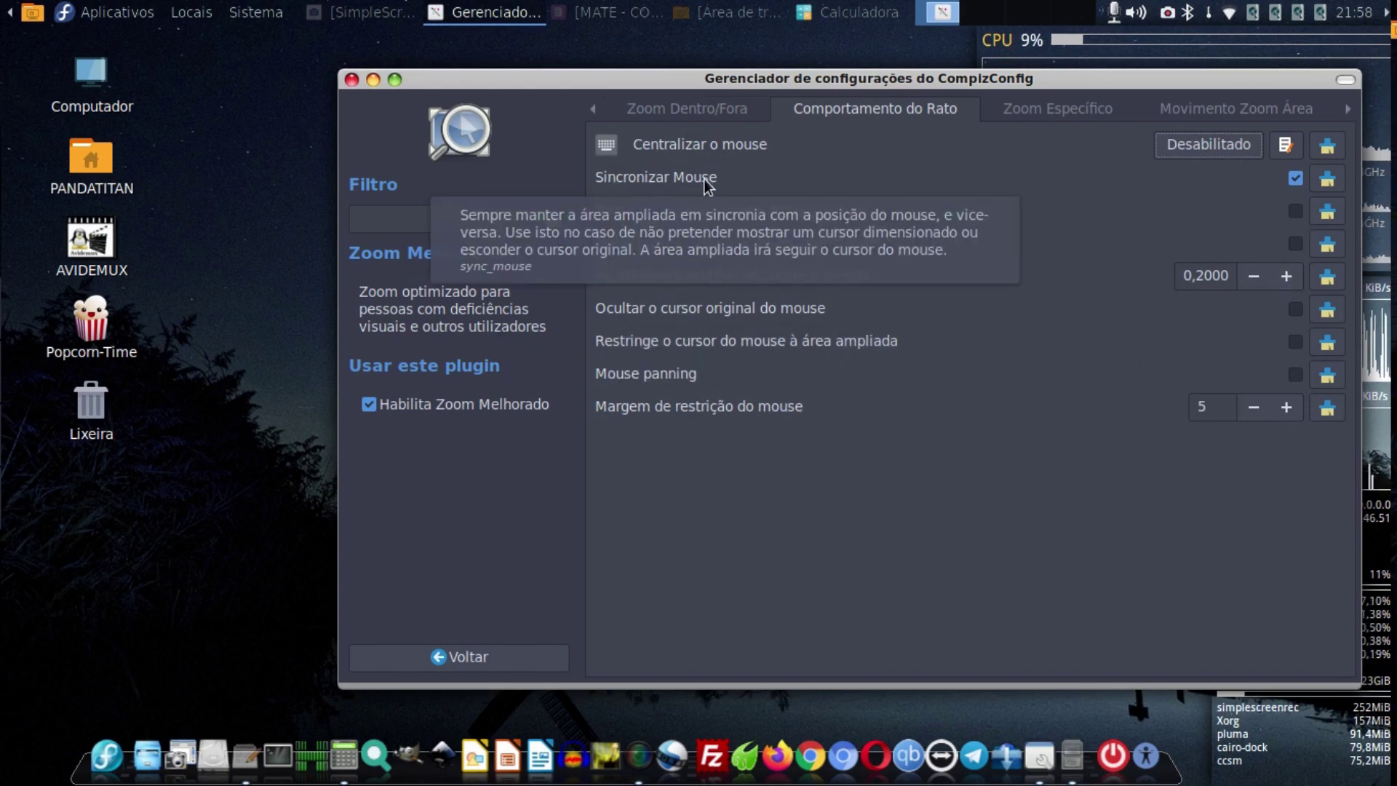
Turn off Sincronizar Mouse and zoom the screen in and out to test how the magnified area follows the pointer.
{"action": "left_click", "coordinate": [1296, 177]}
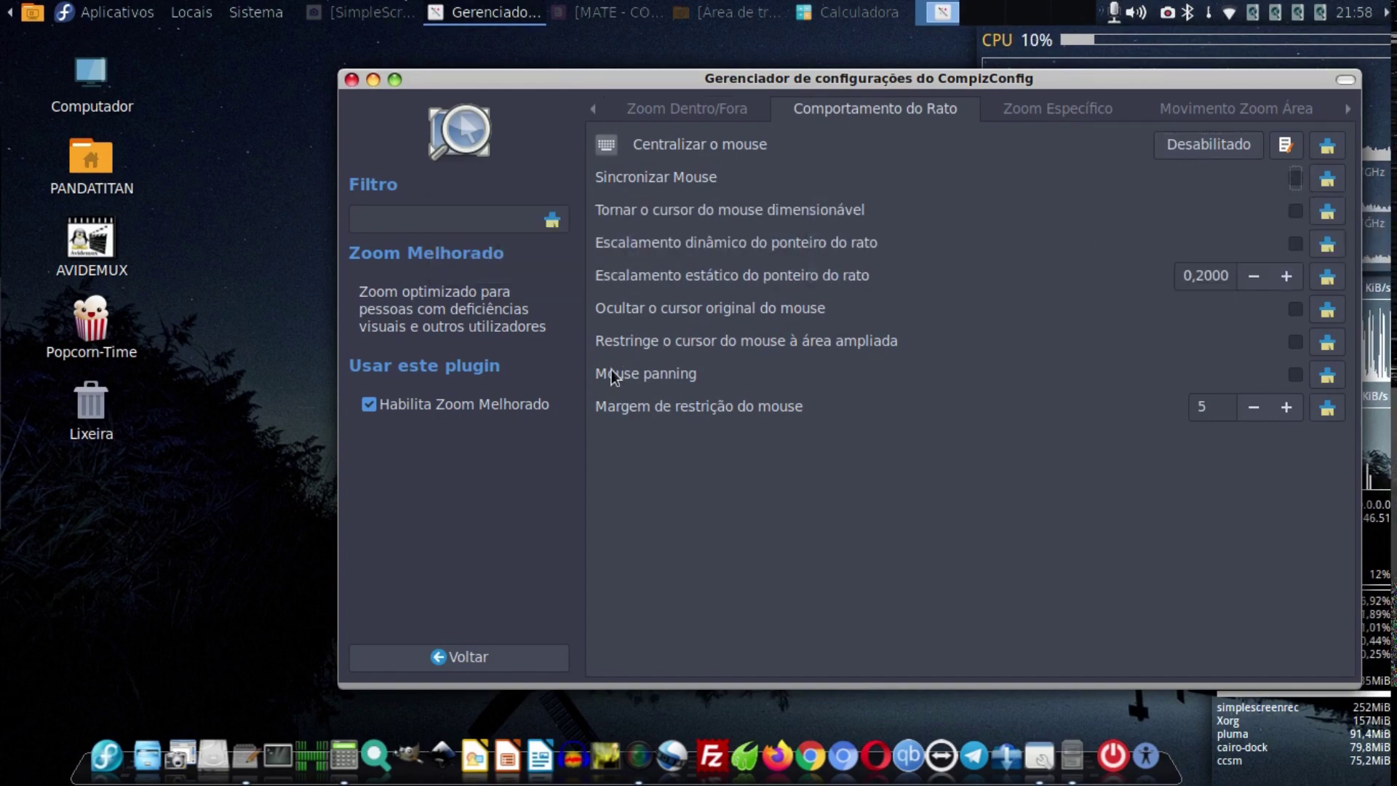
{"action": "scroll", "coordinate": [537, 369], "scroll_direction": "up", "scroll_amount": 3}
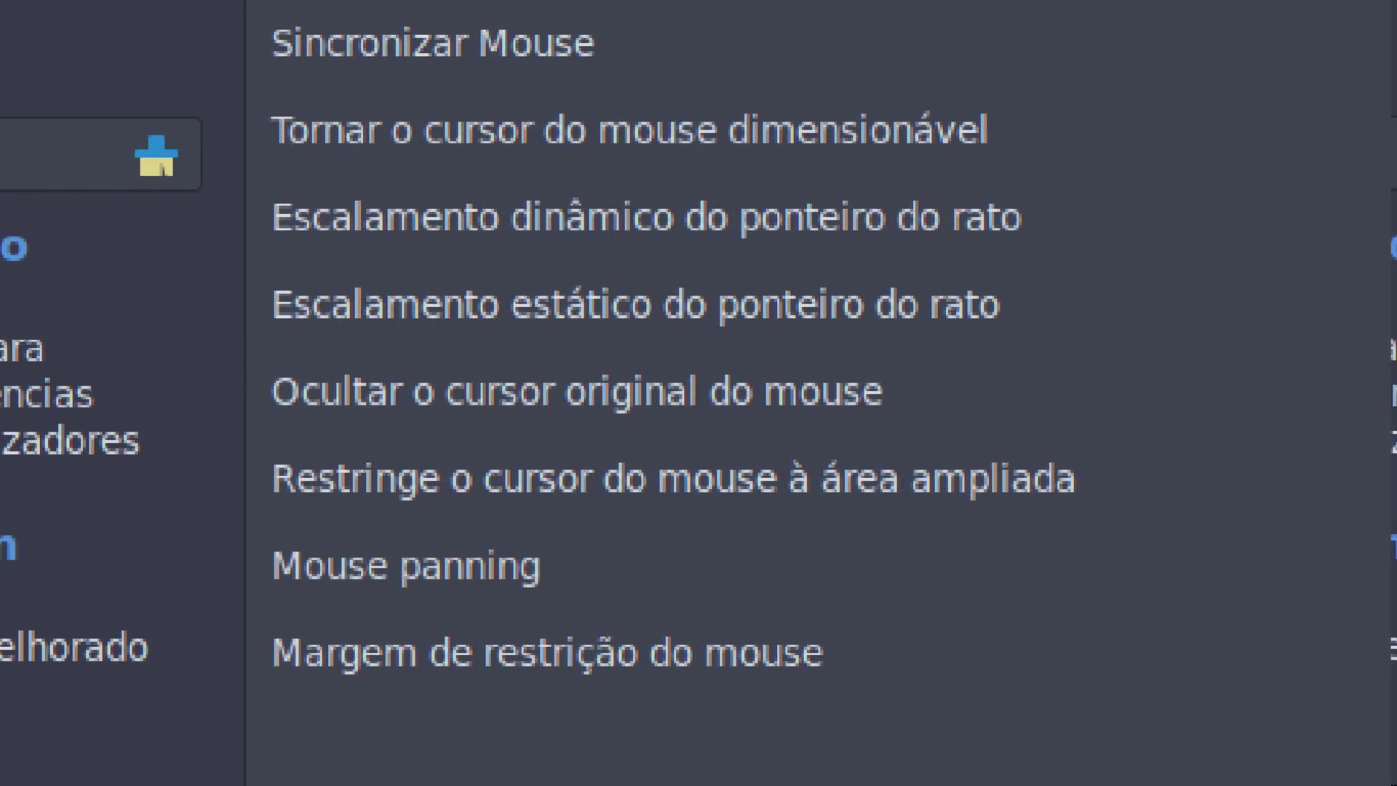
{"action": "scroll", "coordinate": [731, 312], "scroll_direction": "down", "scroll_amount": 3}
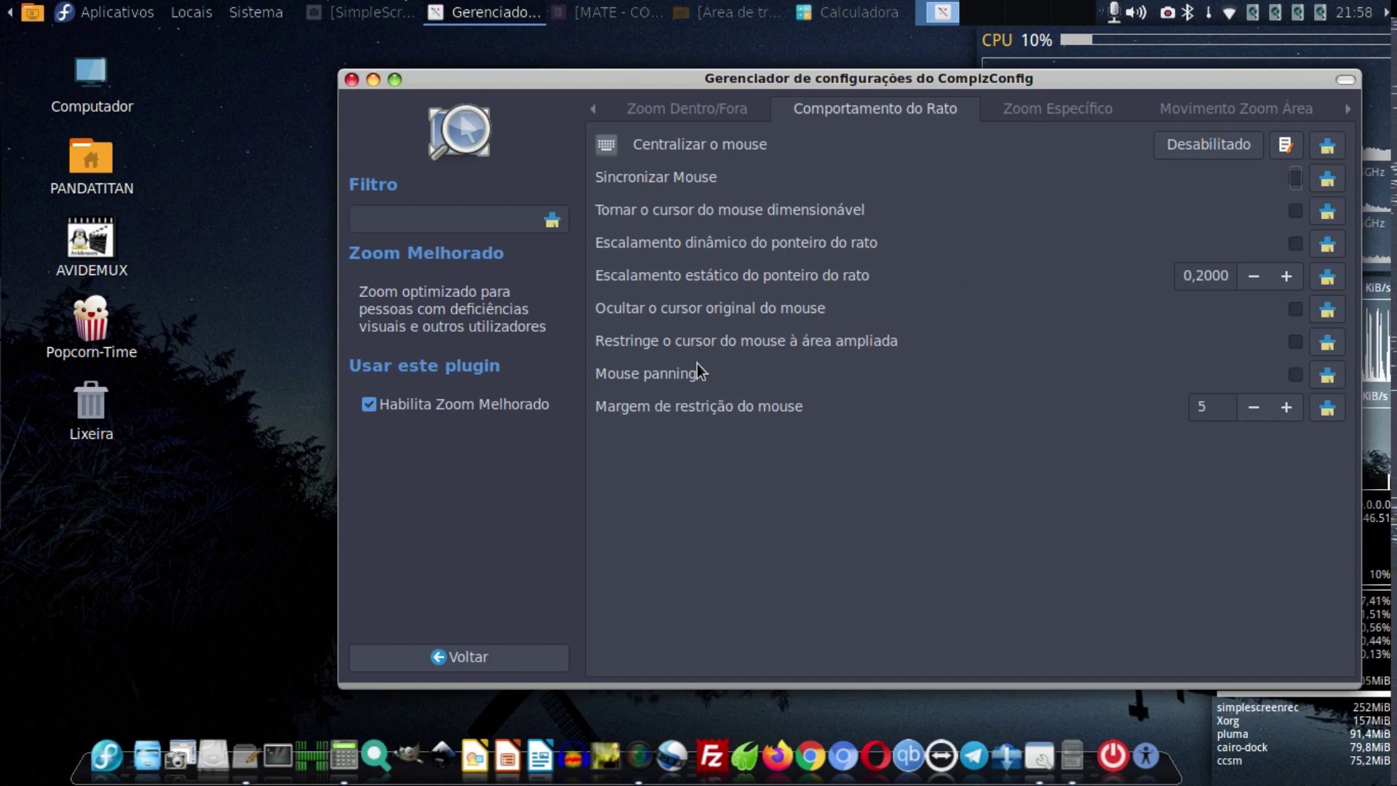
Turn on Mouse panning and repeatedly zoom the screen in and out to test panning of the magnified area.
{"action": "left_click", "coordinate": [1295, 374]}
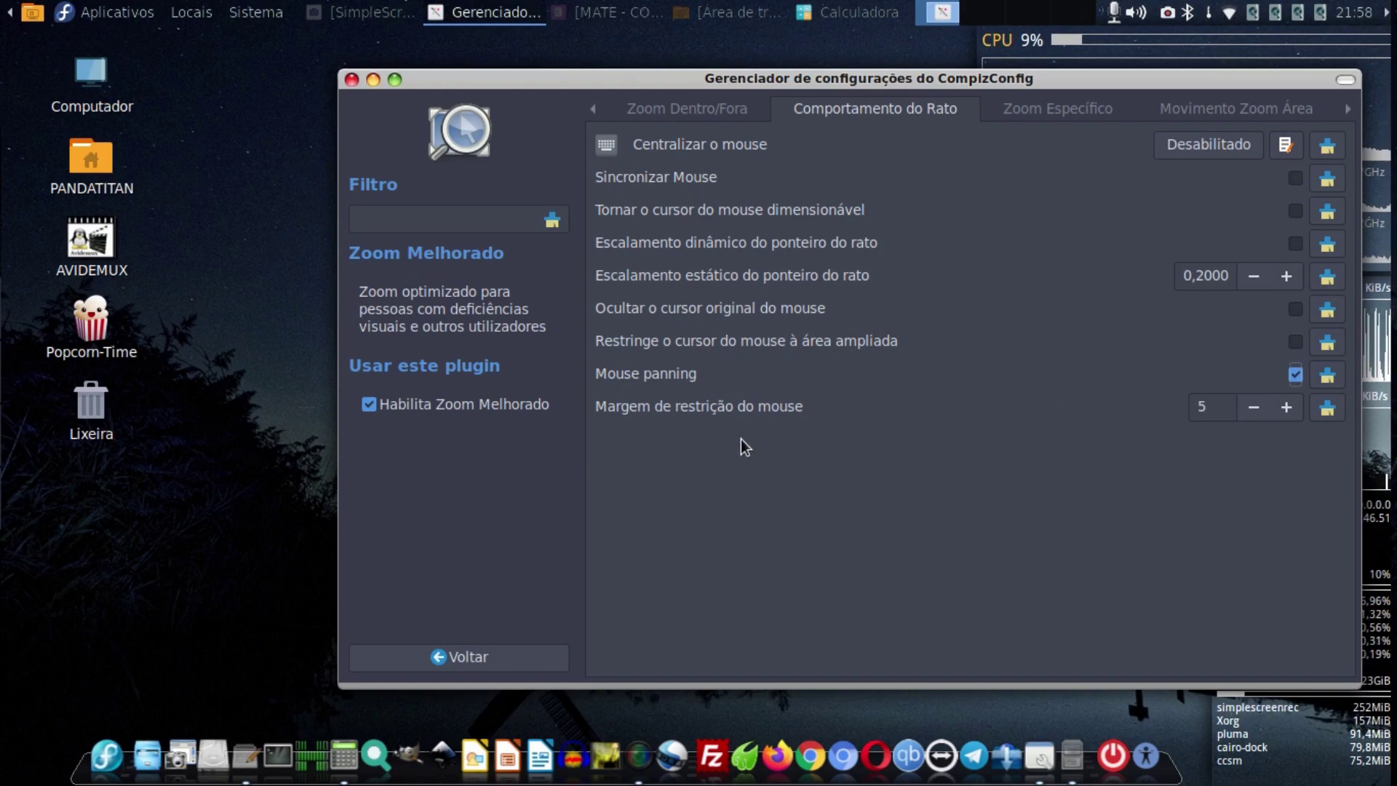
{"action": "scroll", "coordinate": [741, 439], "scroll_direction": "up", "scroll_amount": 3}
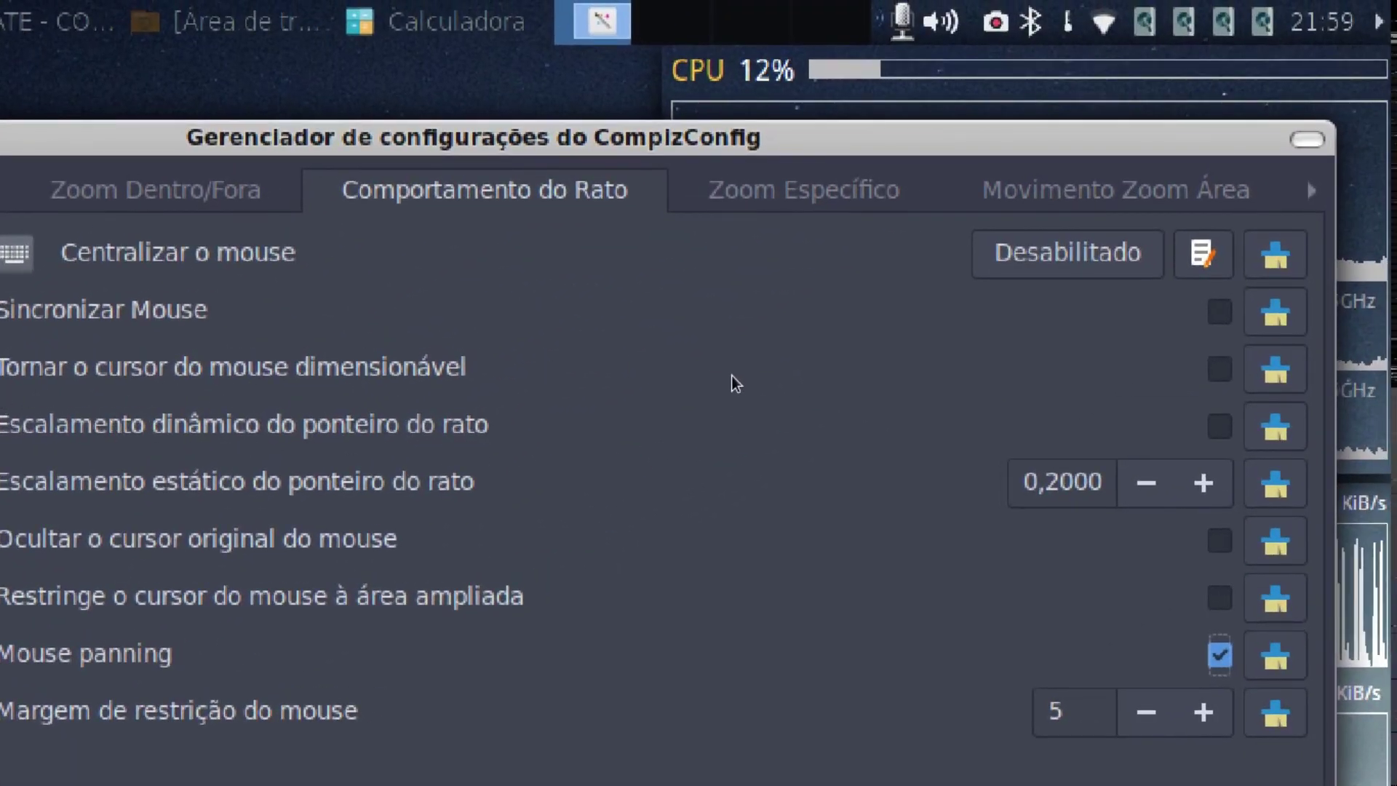
{"action": "scroll", "coordinate": [585, 420], "scroll_direction": "down", "scroll_amount": 3}
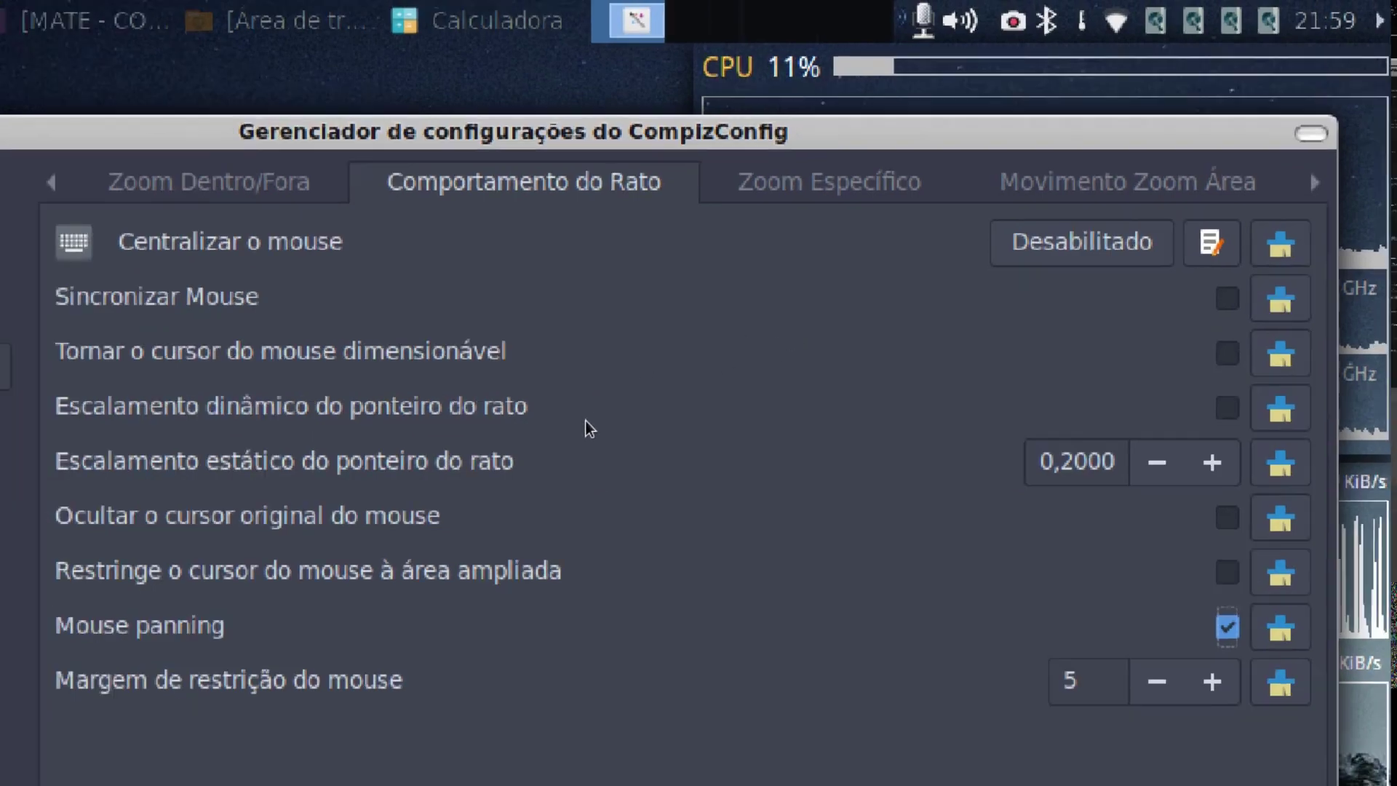
{"action": "scroll", "coordinate": [586, 421], "scroll_direction": "down", "scroll_amount": 2}
{"action": "scroll", "coordinate": [588, 426], "scroll_direction": "up", "scroll_amount": 5}
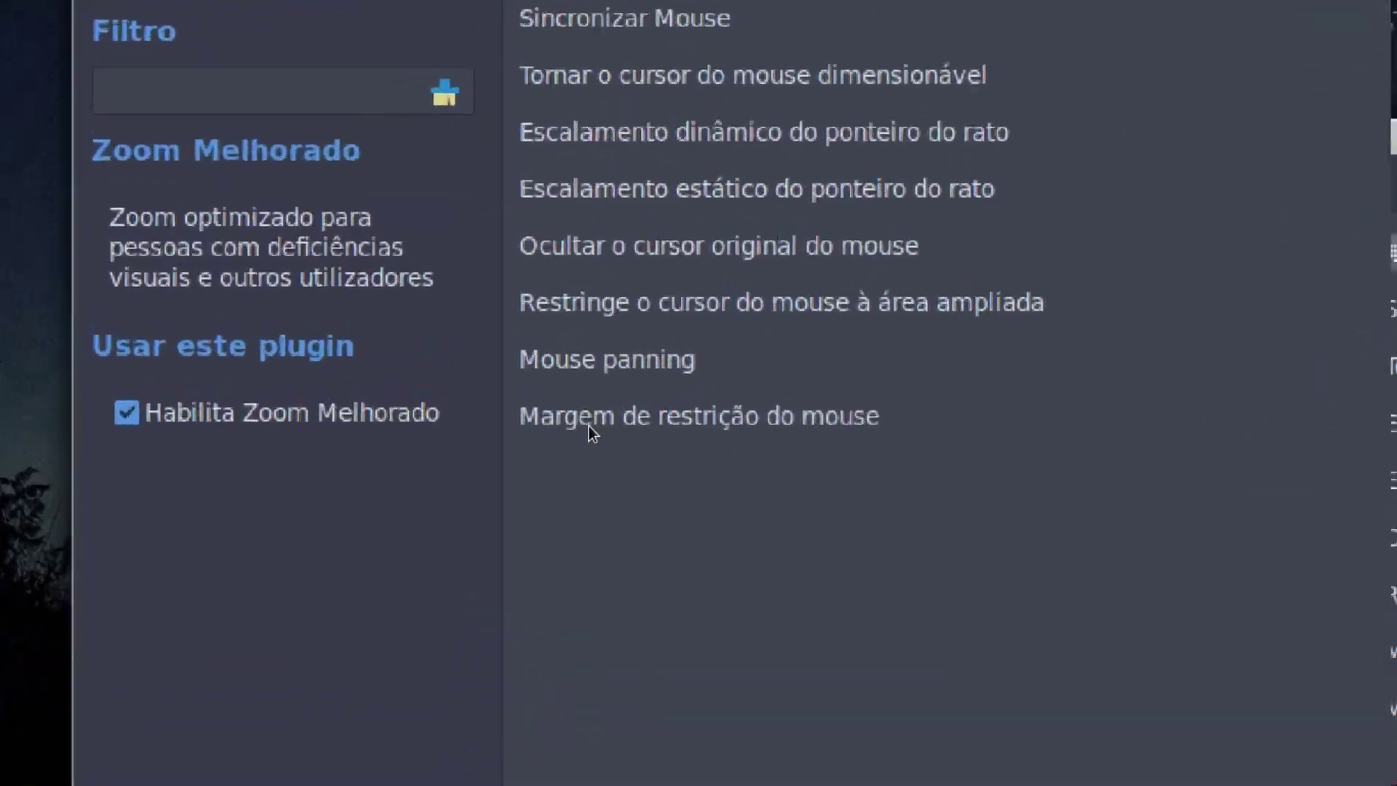
{"action": "scroll", "coordinate": [749, 370], "scroll_direction": "down", "scroll_amount": 3}
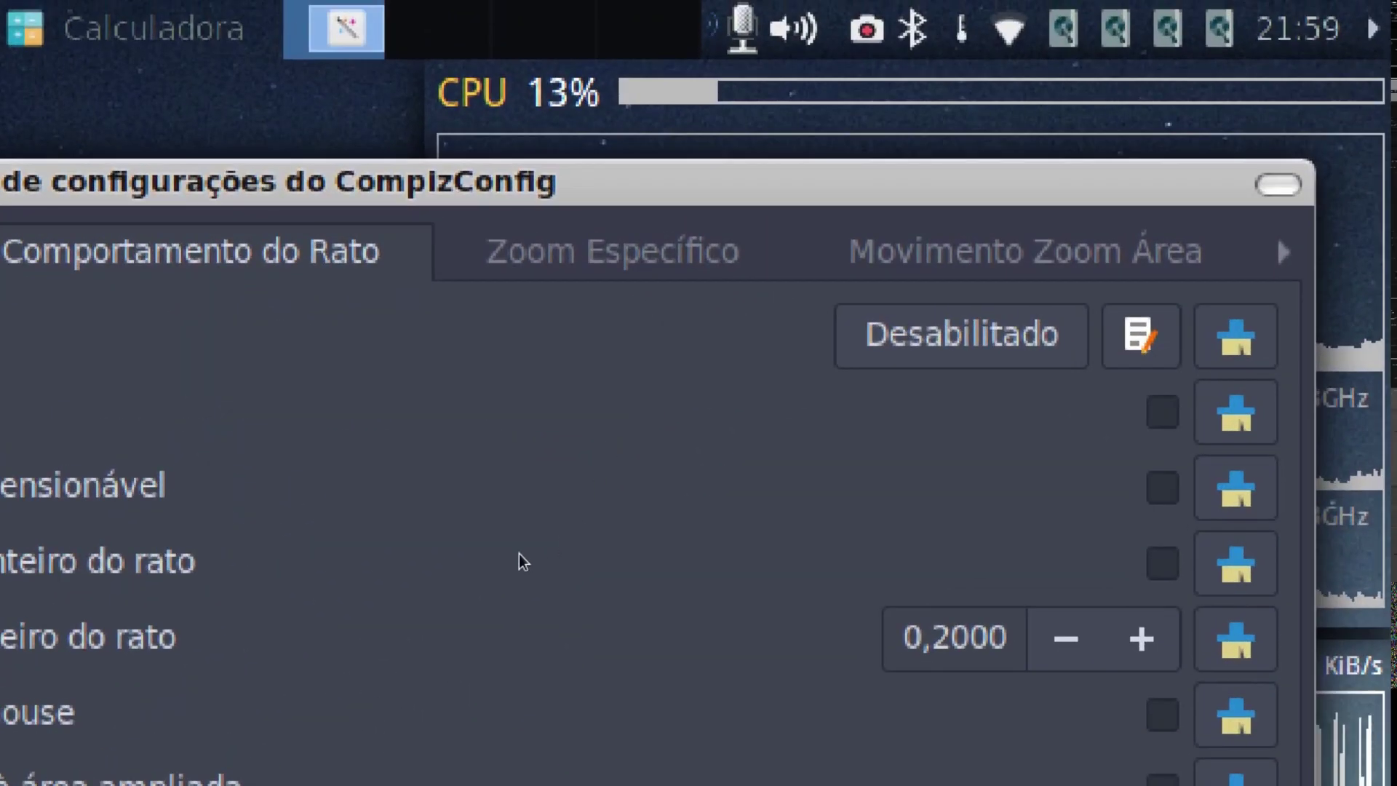
{"action": "scroll", "coordinate": [518, 553], "scroll_direction": "up", "scroll_amount": 2}
{"action": "scroll", "coordinate": [518, 553], "scroll_direction": "down", "scroll_amount": 1}
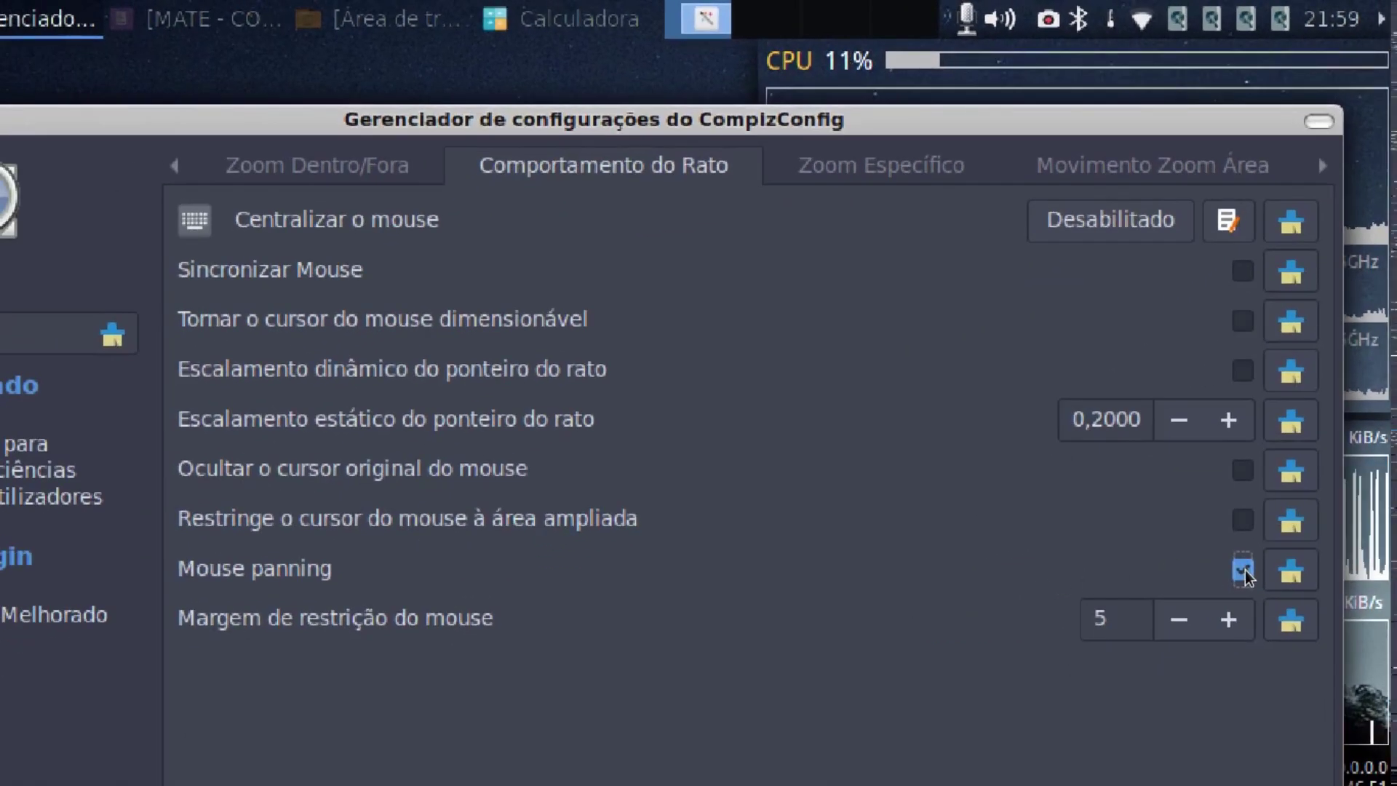
{"action": "scroll", "coordinate": [1018, 569], "scroll_direction": "down", "scroll_amount": 1}
{"action": "scroll", "coordinate": [1018, 569], "scroll_direction": "down", "scroll_amount": 3}
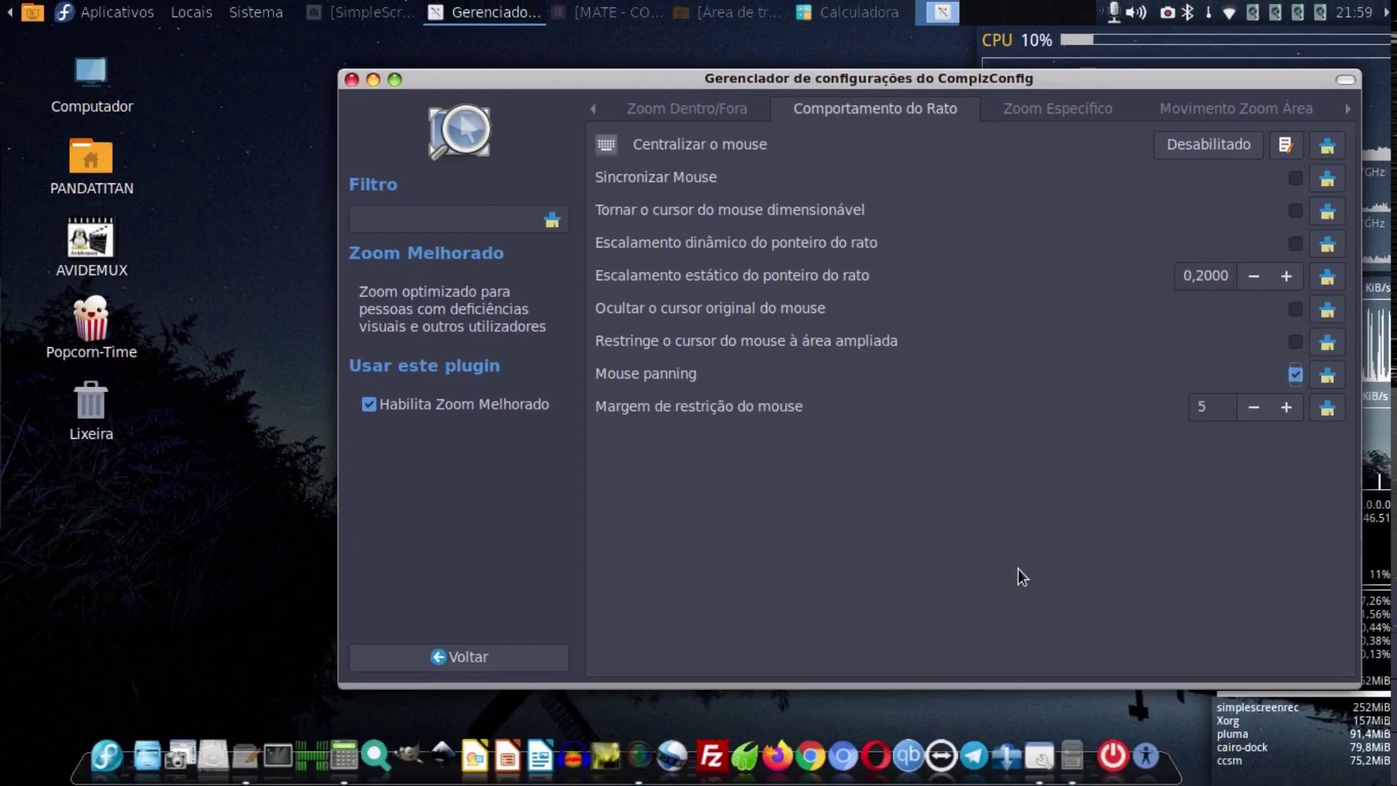
Turn Mouse panning off and Sincronizar Mouse back on in the mouse behaviour settings.
{"action": "left_click", "coordinate": [1296, 374]}
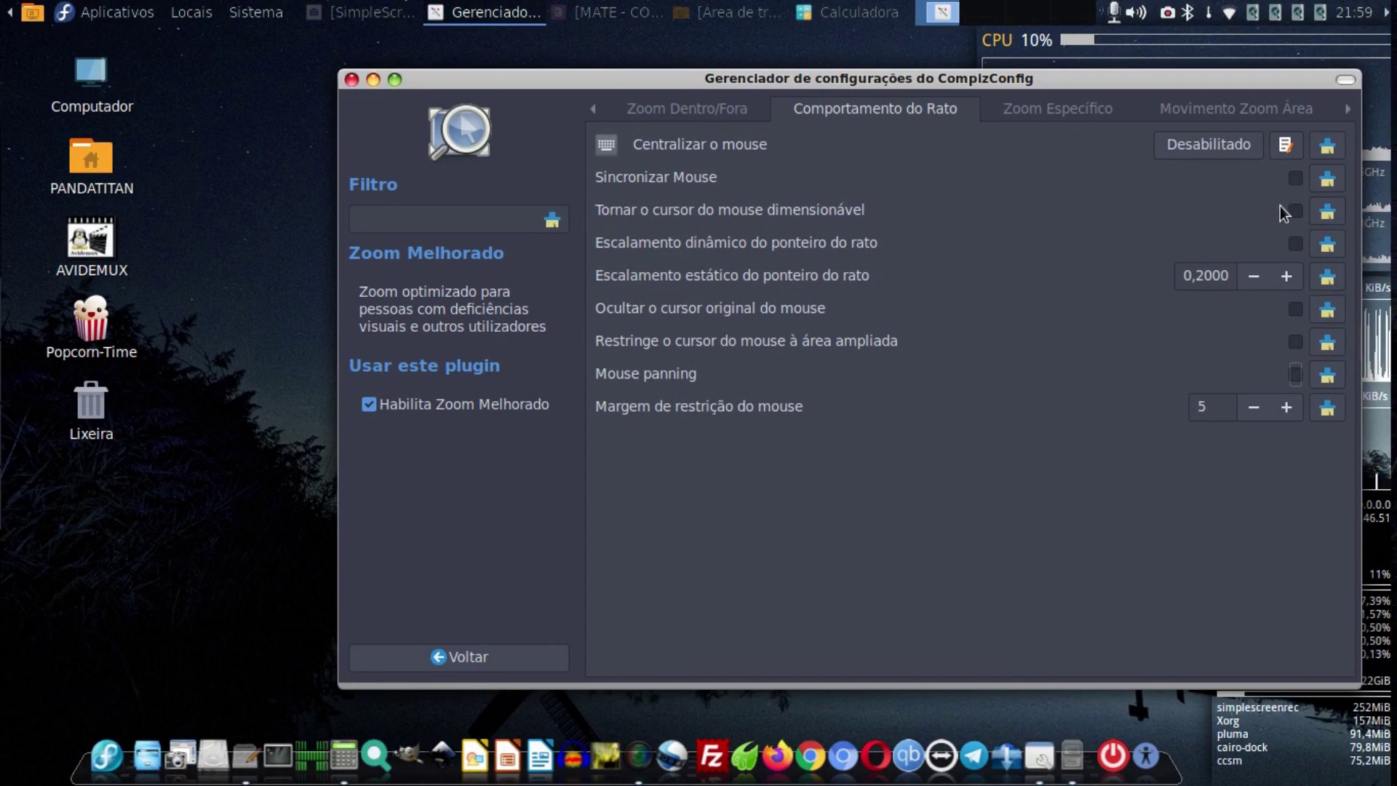
{"action": "left_click", "coordinate": [1295, 179]}
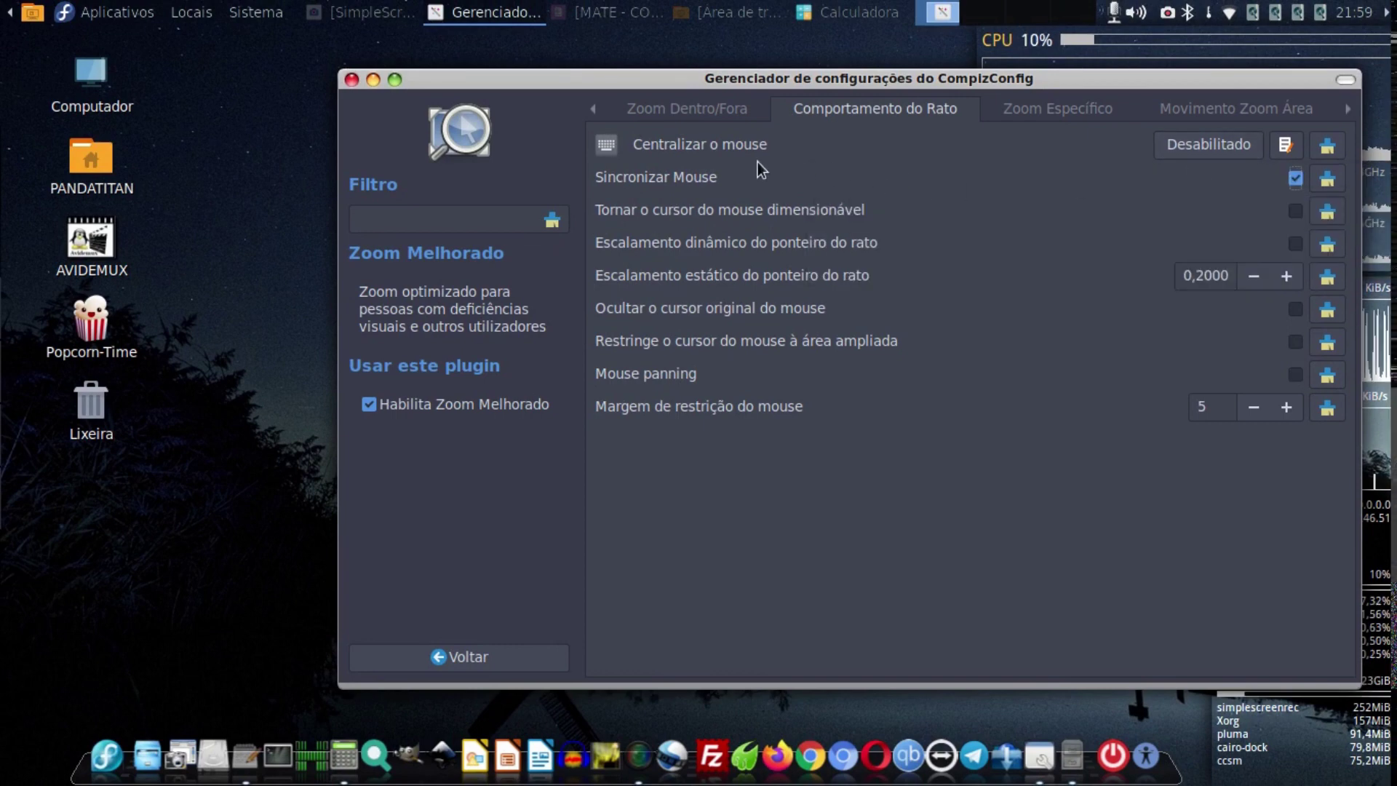
{"action": "left_click", "coordinate": [1193, 144]}
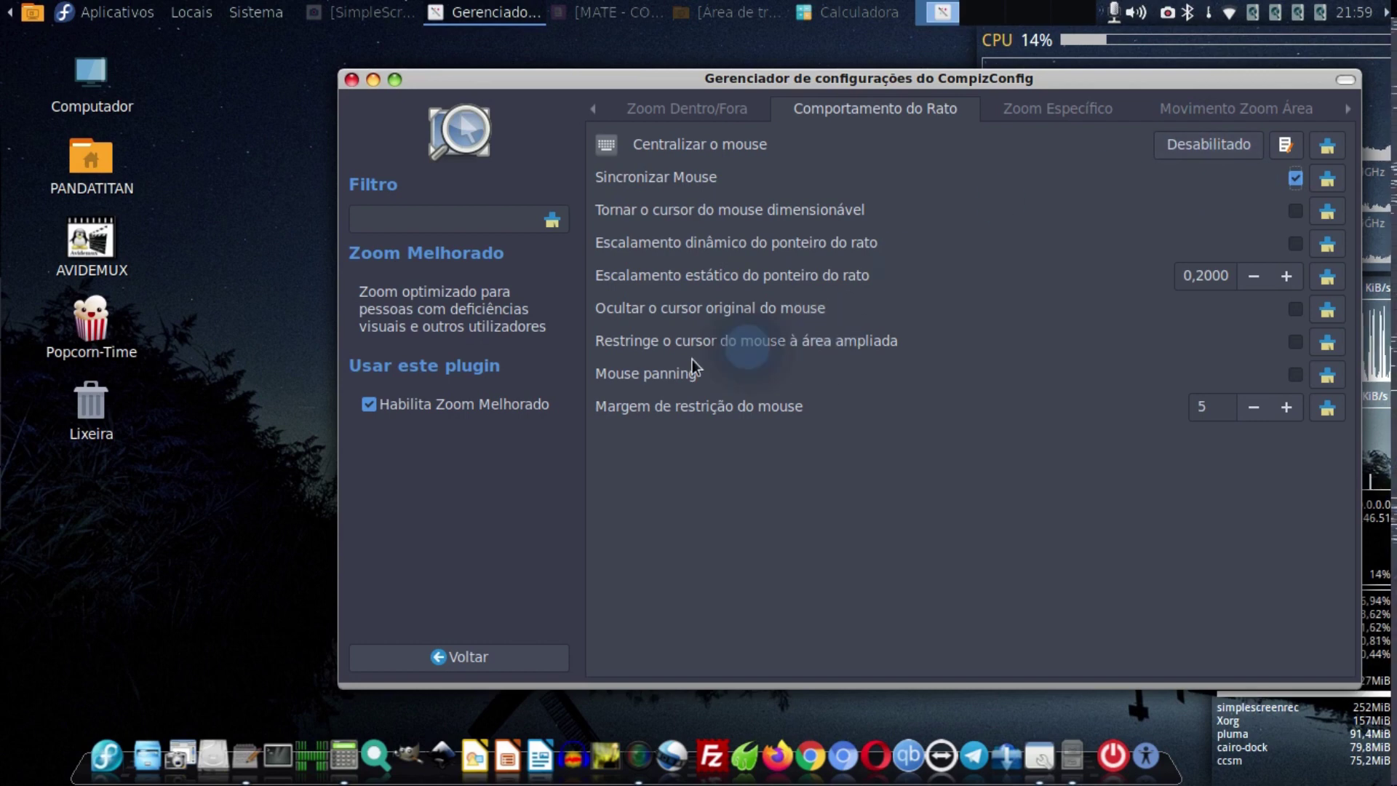
Enable Tornar o cursor do mouse dimensionável and test the scaled cursor by zooming the screen in and out.
{"action": "mouse_move", "coordinate": [713, 382]}
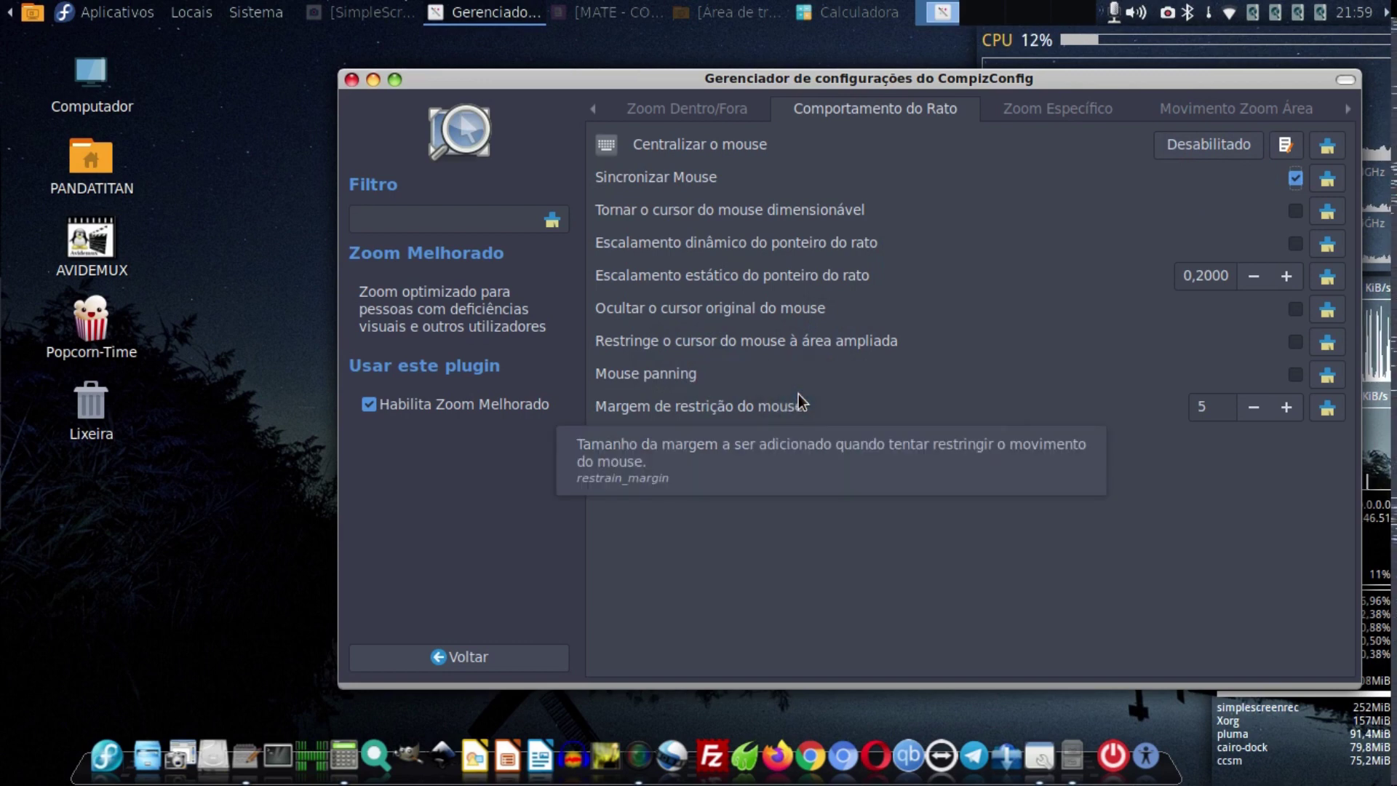
{"action": "mouse_move", "coordinate": [828, 208]}
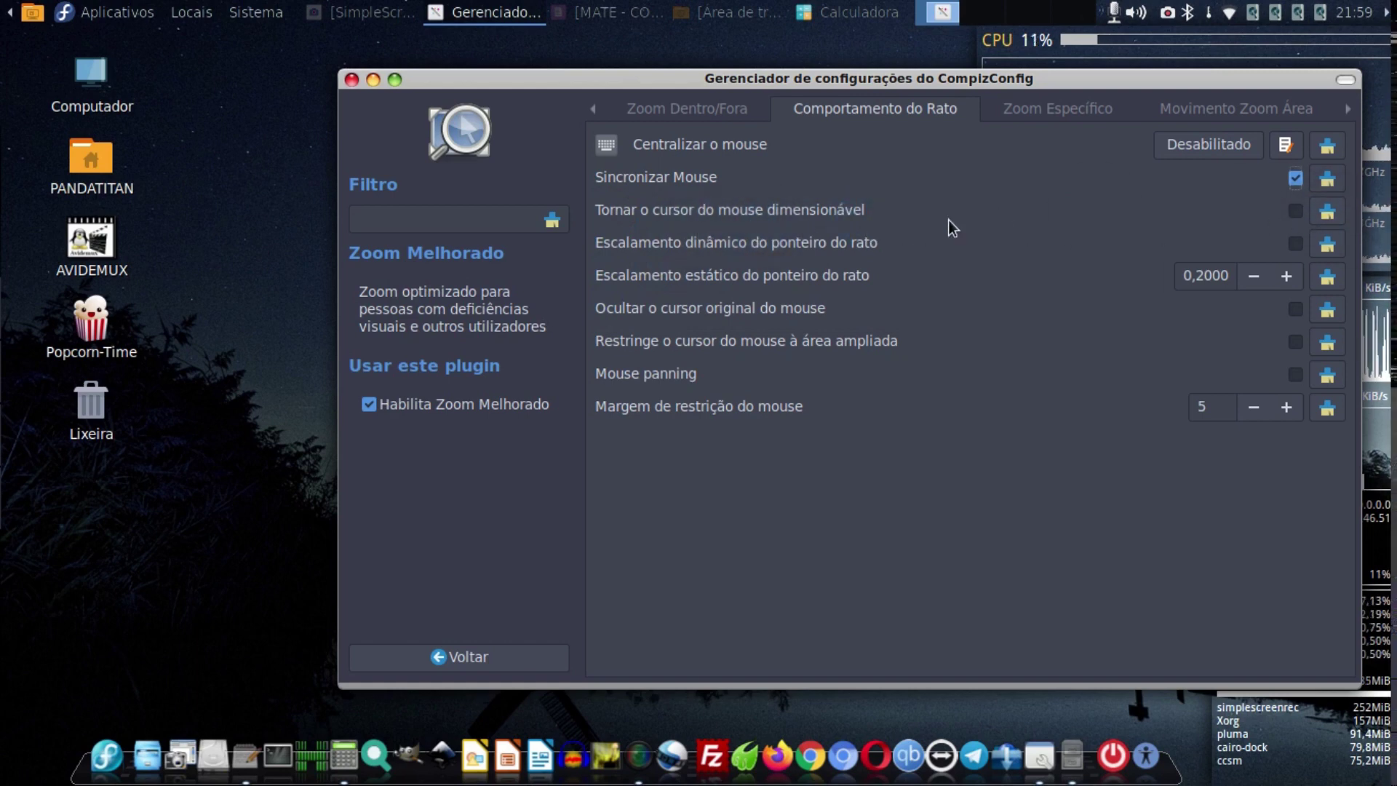
{"action": "left_click", "coordinate": [1296, 211]}
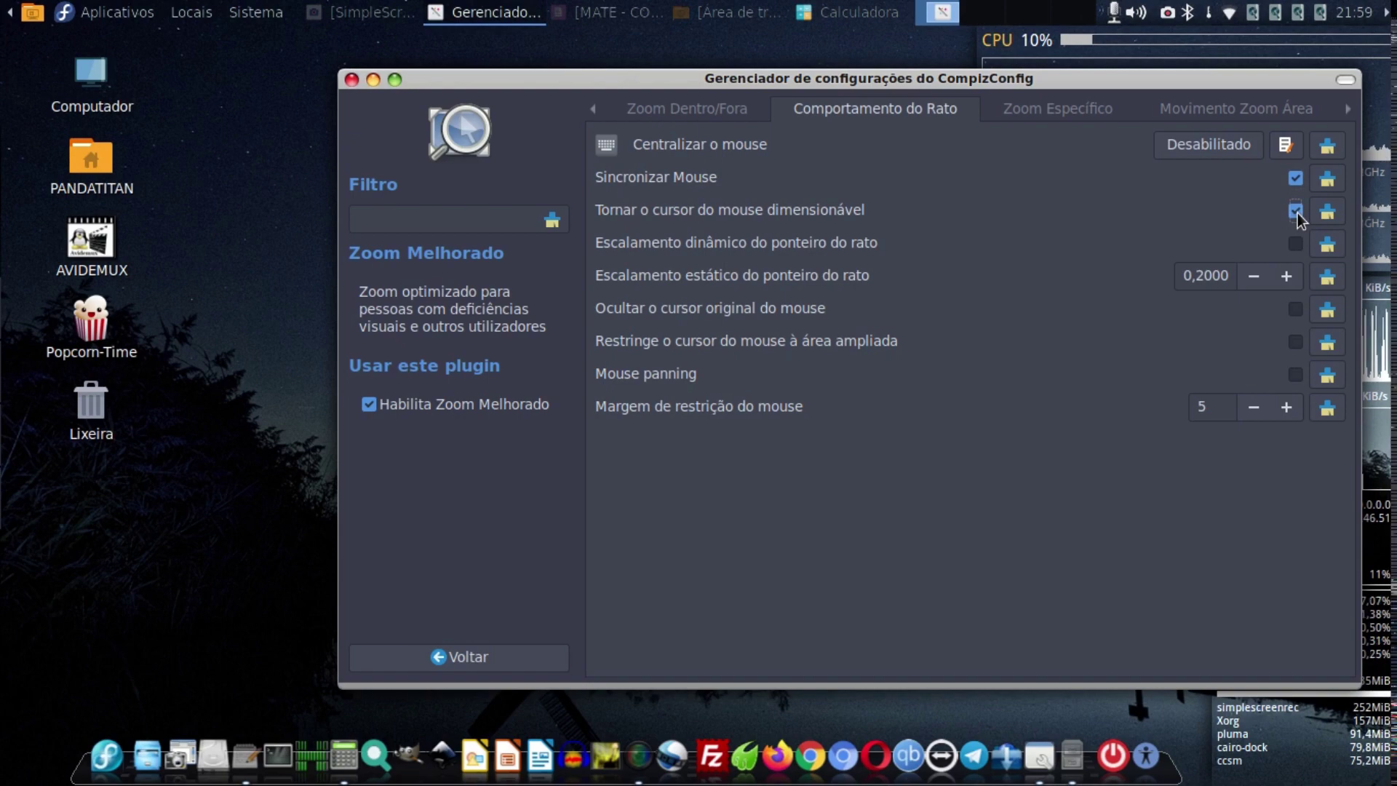
{"action": "scroll", "coordinate": [671, 328], "scroll_direction": "up", "scroll_amount": 5, "text": "super"}
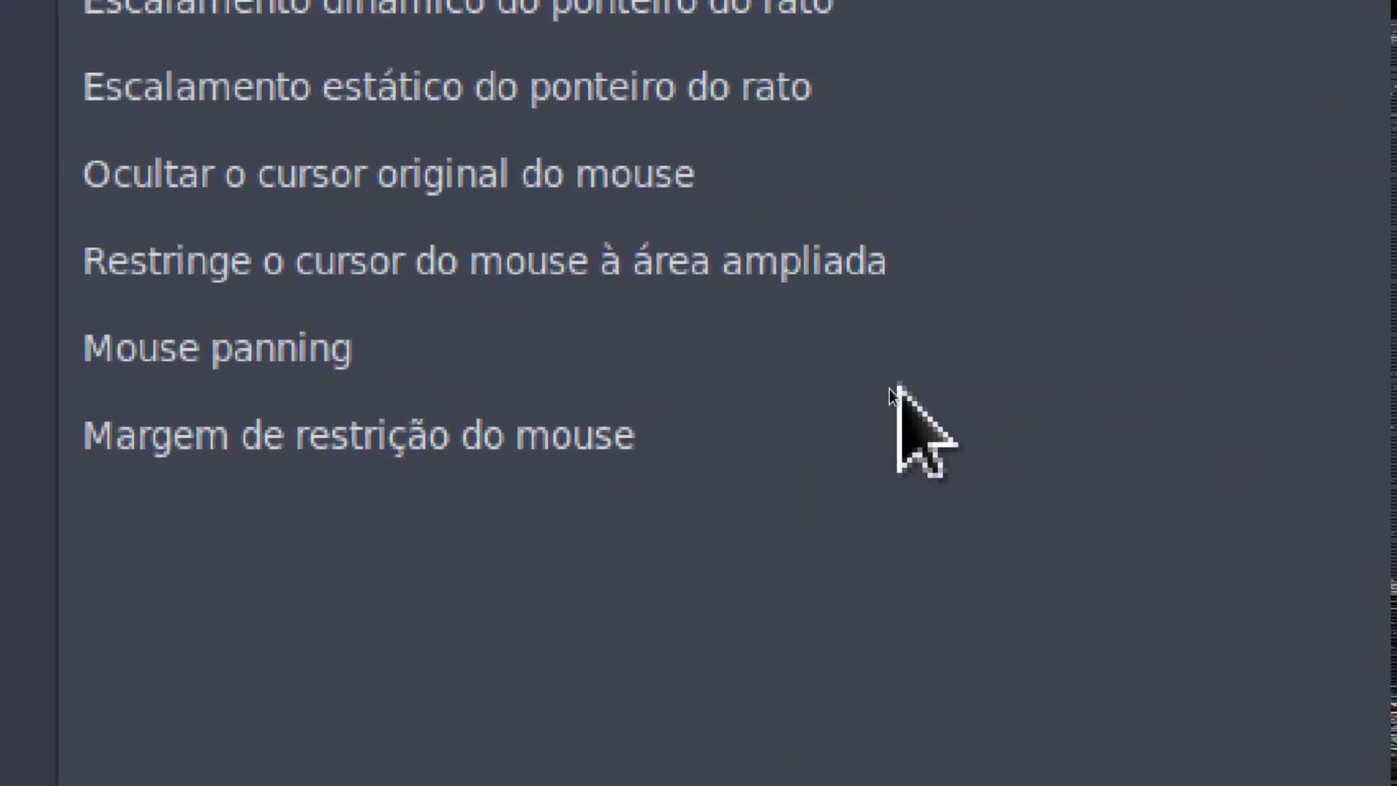
{"action": "scroll", "coordinate": [723, 382], "scroll_direction": "down", "scroll_amount": 5, "text": "super"}
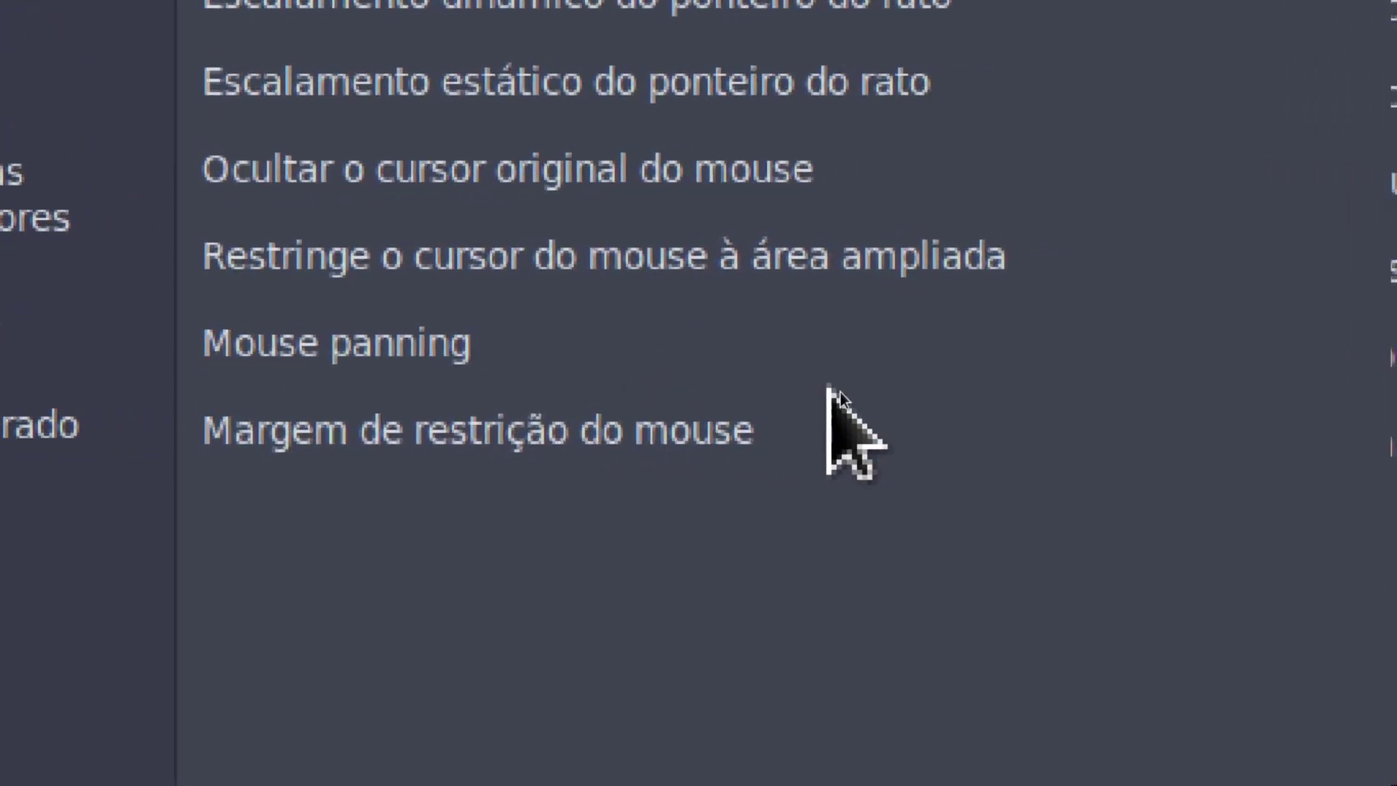
{"action": "scroll", "coordinate": [780, 385], "scroll_direction": "down", "scroll_amount": 1, "text": "super"}
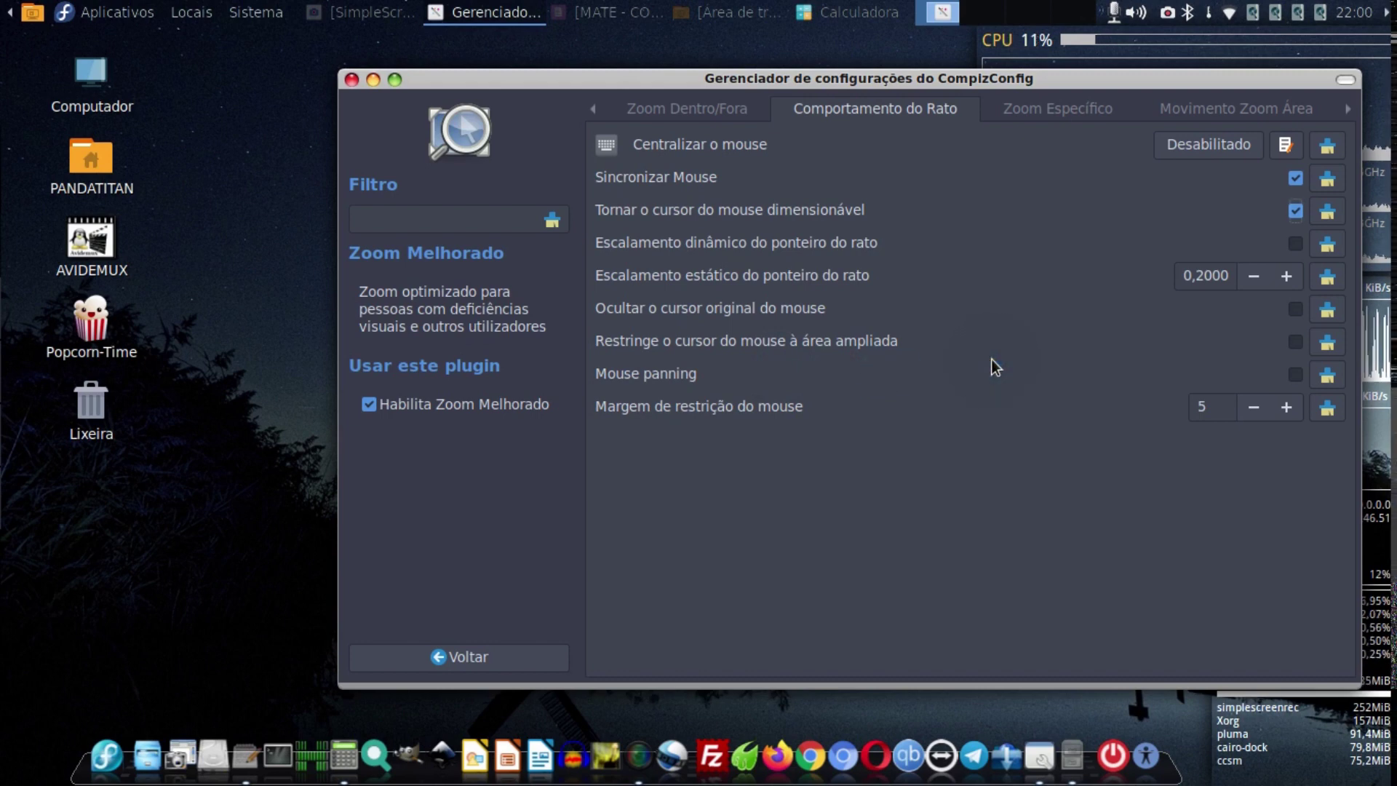
Enable Ocultar o cursor original do mouse and test the cursor display by repeatedly zooming the screen in and out.
{"action": "left_click", "coordinate": [687, 340]}
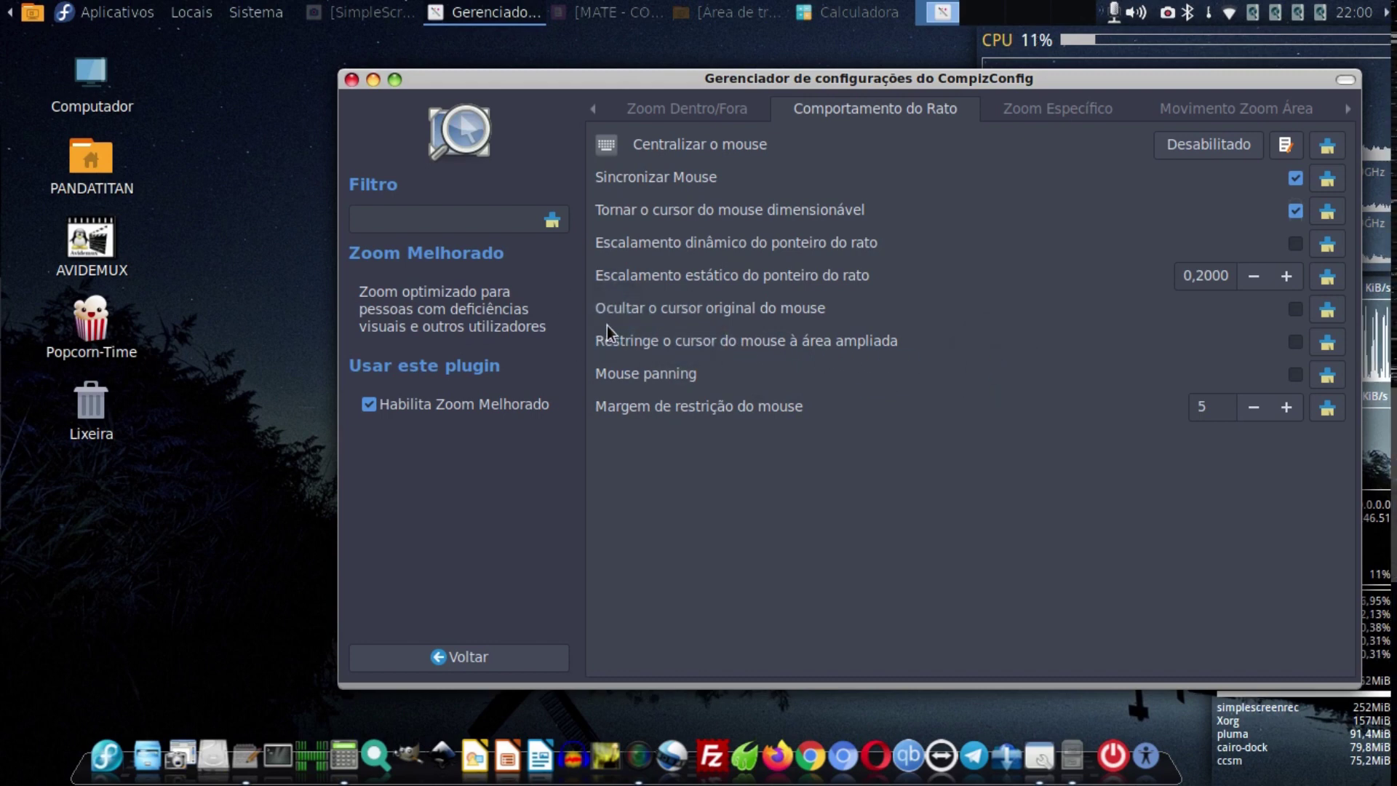
{"action": "left_click", "coordinate": [696, 335]}
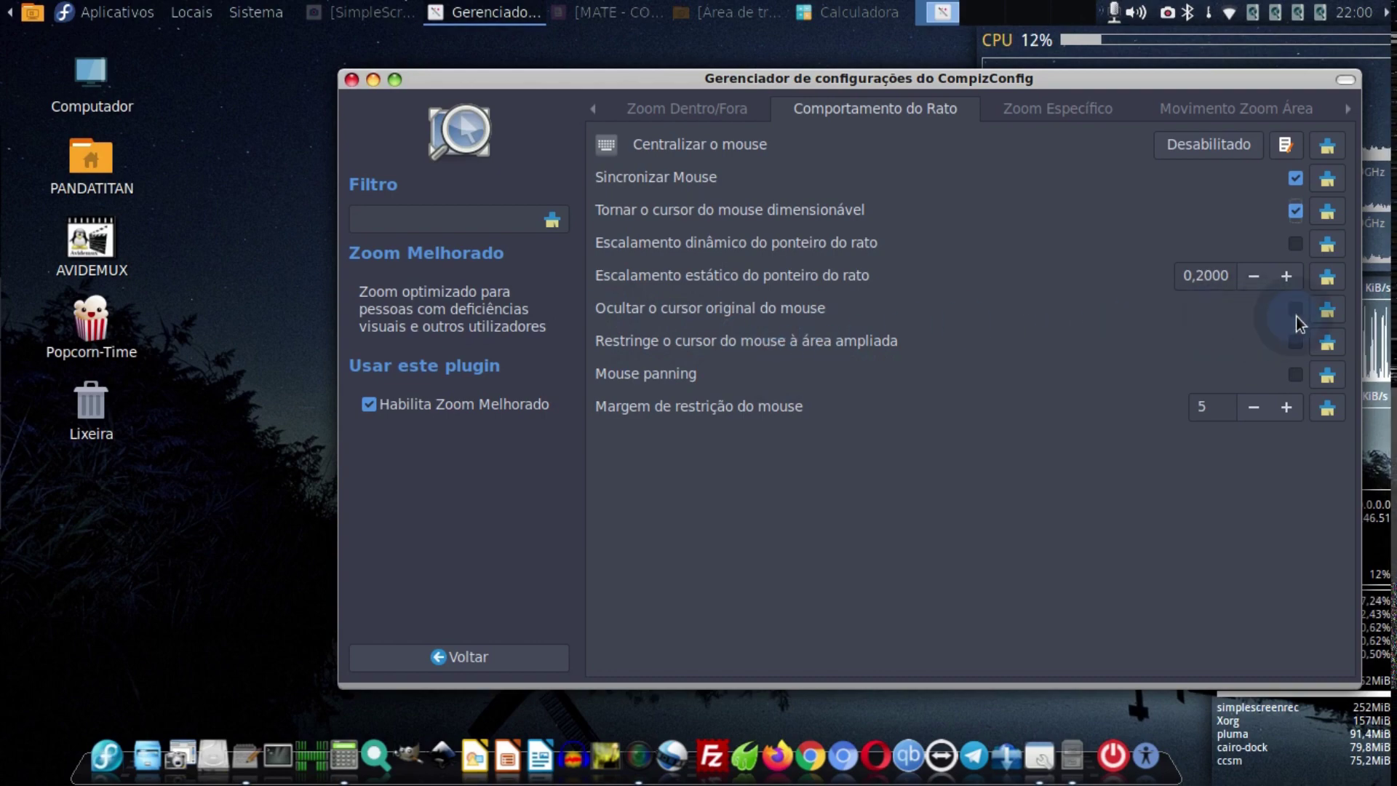
{"action": "left_click", "coordinate": [1295, 315]}
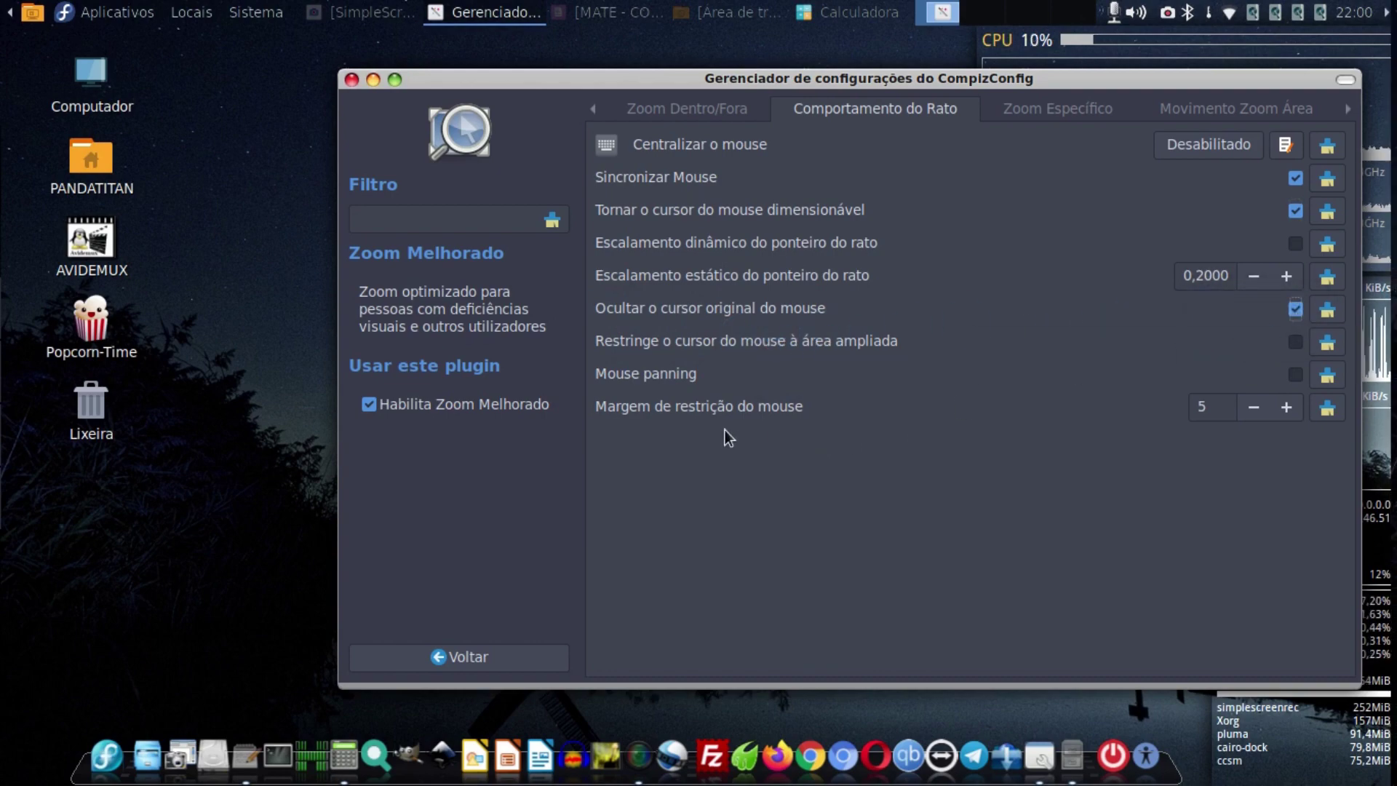
{"action": "scroll", "coordinate": [724, 430], "scroll_direction": "up", "scroll_amount": 4}
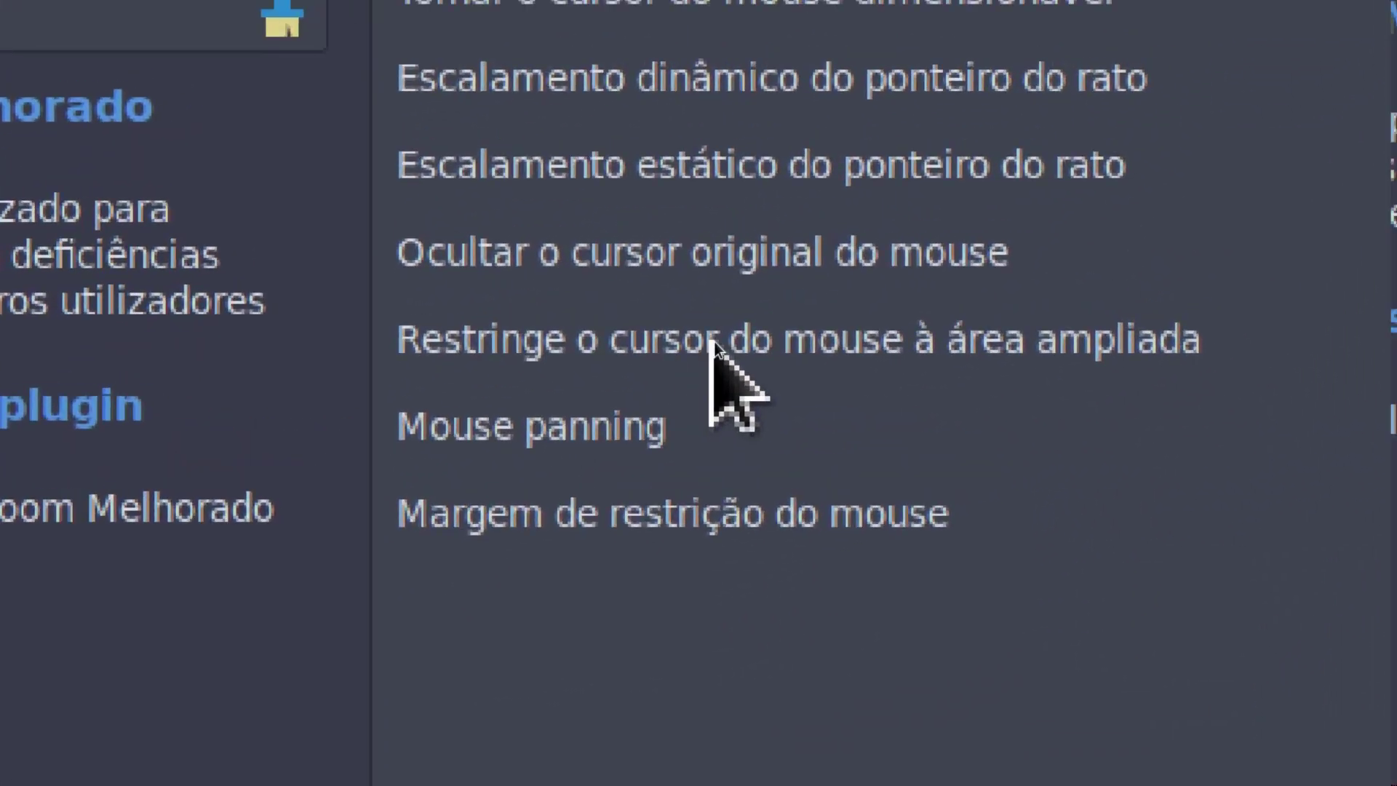
{"action": "scroll", "coordinate": [713, 342], "scroll_direction": "down", "scroll_amount": 4}
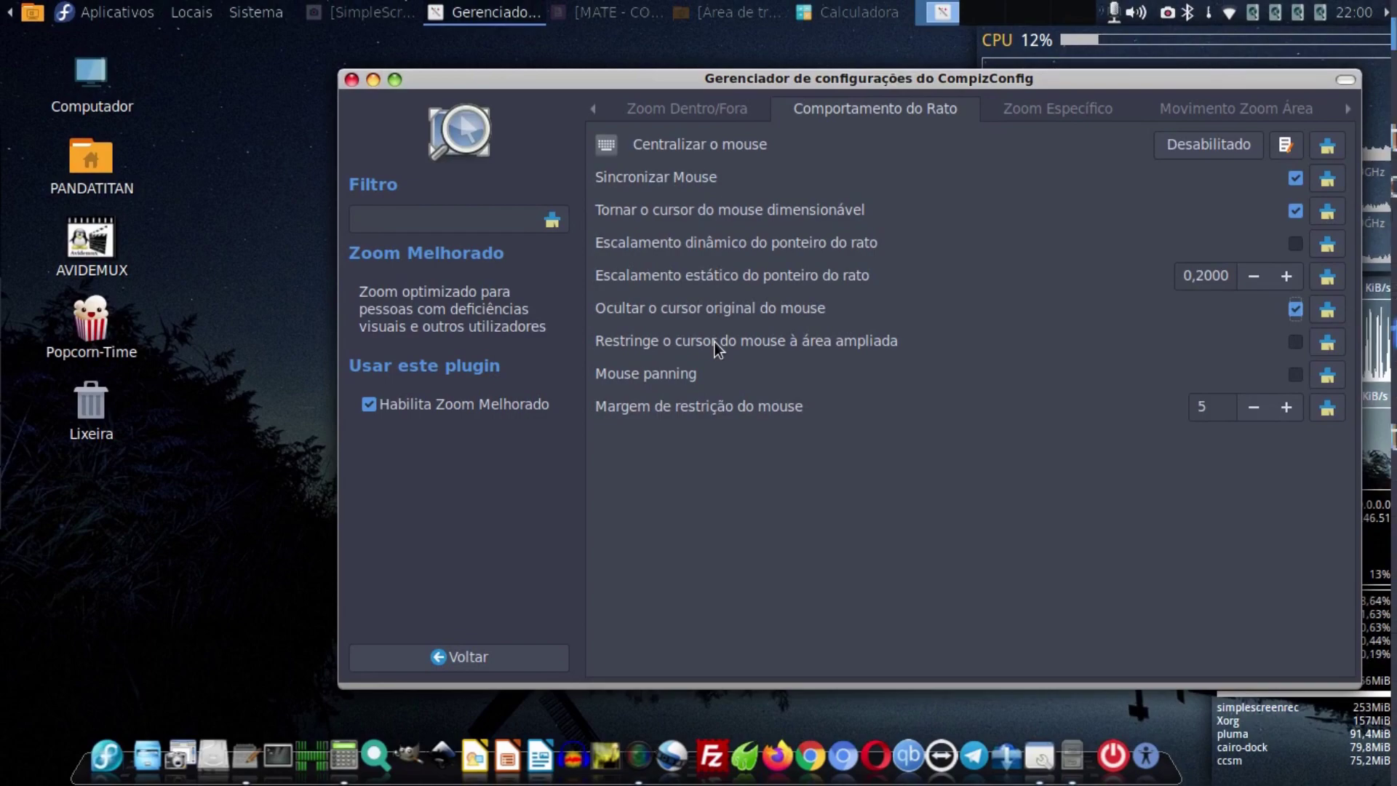
{"action": "scroll", "coordinate": [706, 335], "scroll_direction": "up", "scroll_amount": 3}
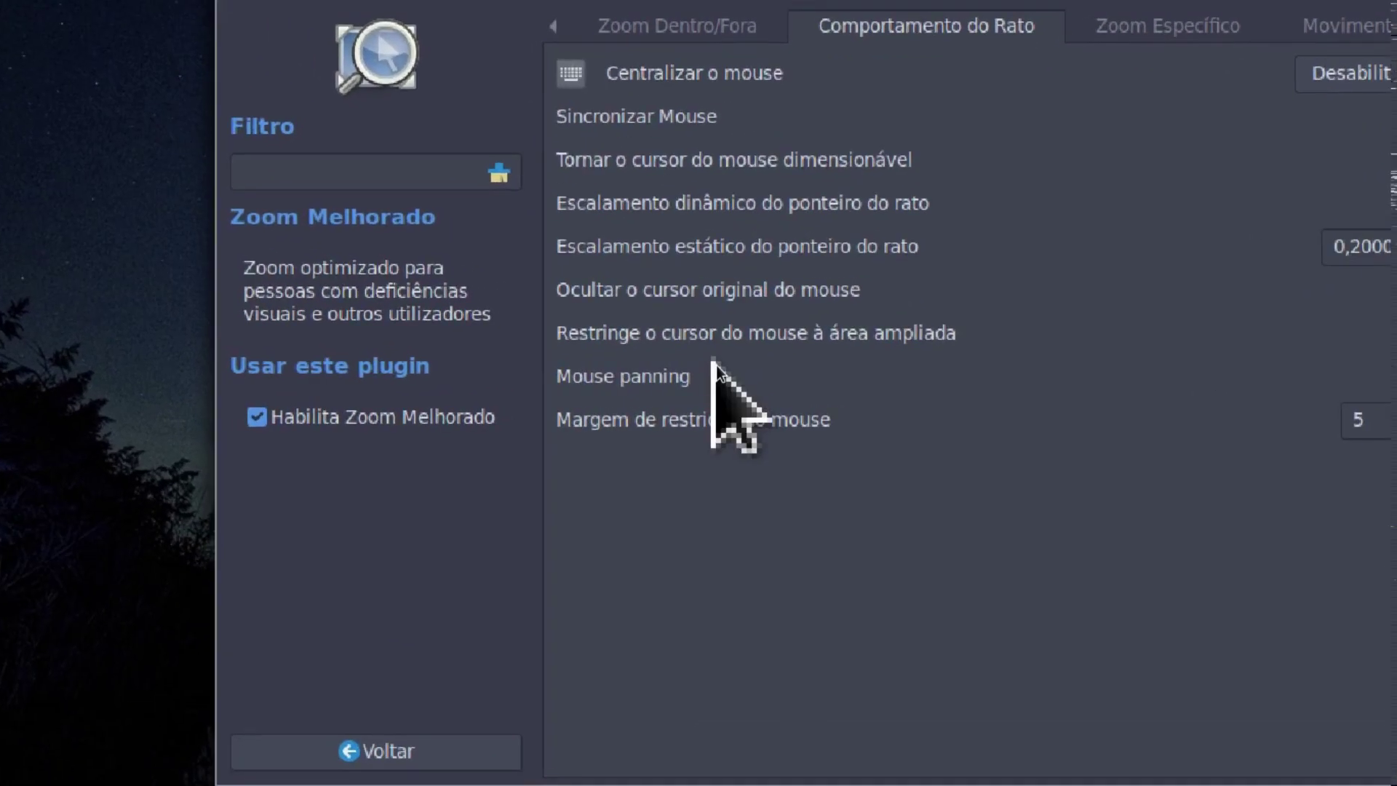
{"action": "scroll", "coordinate": [716, 365], "scroll_direction": "down", "scroll_amount": 3}
{"action": "scroll", "coordinate": [716, 366], "scroll_direction": "up", "scroll_amount": 2}
{"action": "scroll", "coordinate": [716, 365], "scroll_direction": "down", "scroll_amount": 3}
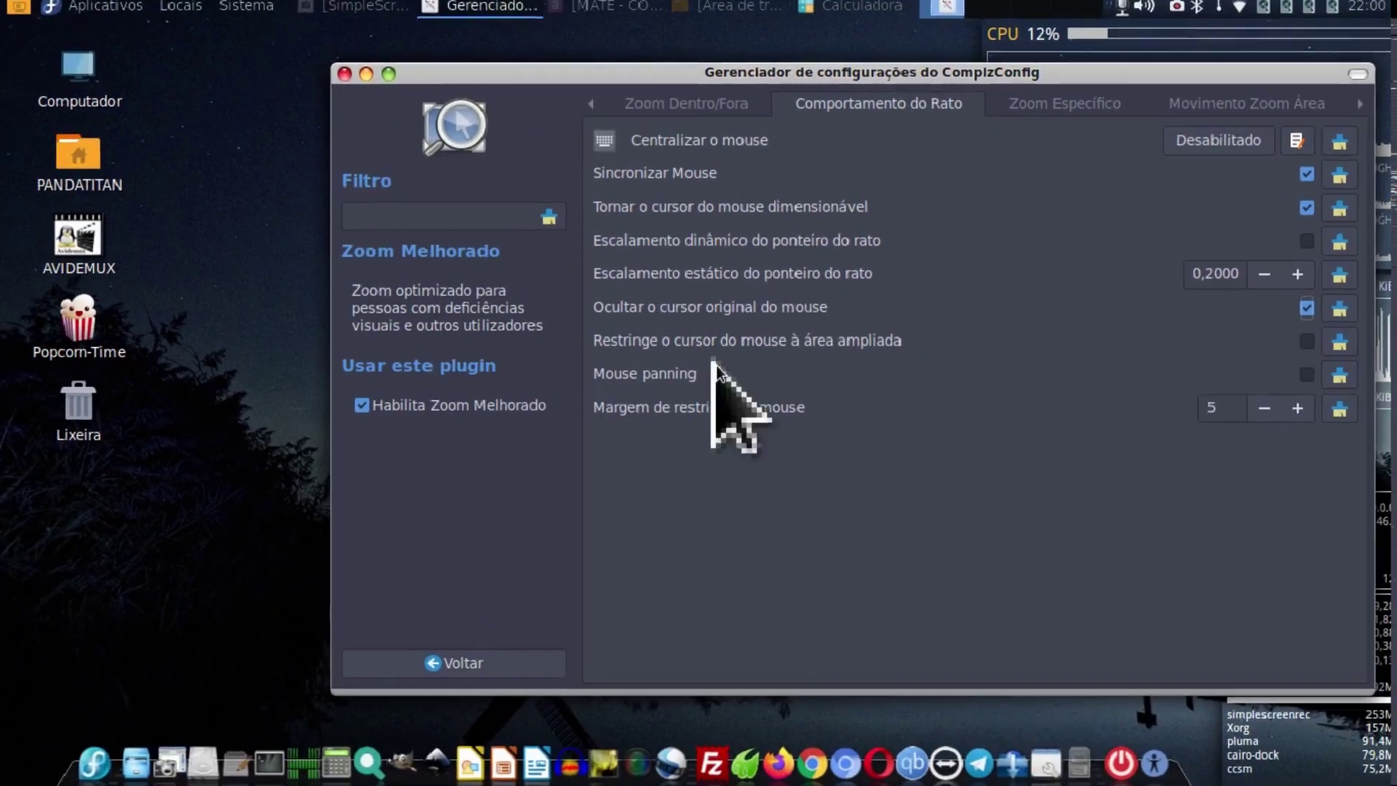
Enable Escalamento dinâmico do ponteiro do rato and test the cursor scaling by zooming the screen in and out.
{"action": "scroll", "coordinate": [716, 365], "scroll_direction": "up", "scroll_amount": 2}
{"action": "scroll", "coordinate": [715, 365], "scroll_direction": "down", "scroll_amount": 2}
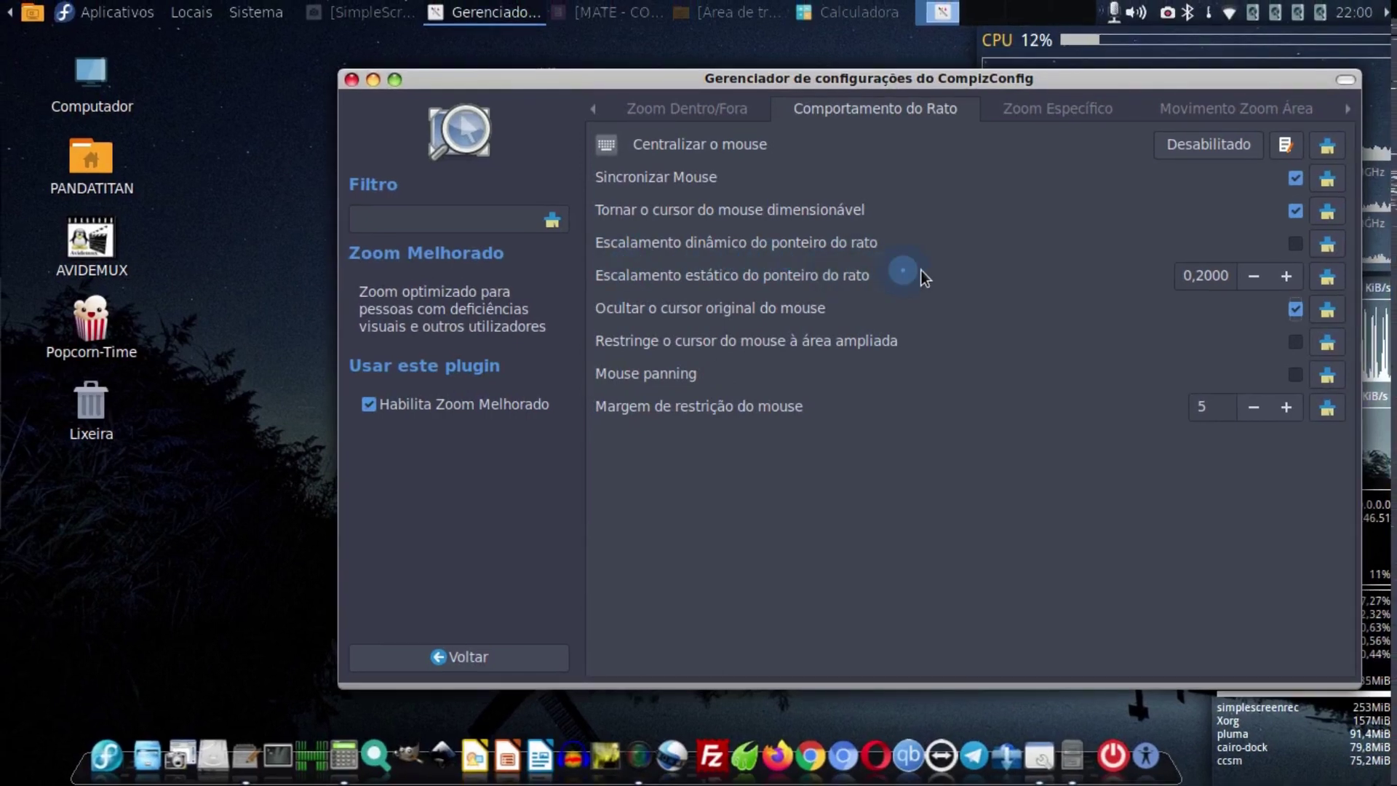
{"action": "left_click", "coordinate": [1295, 248]}
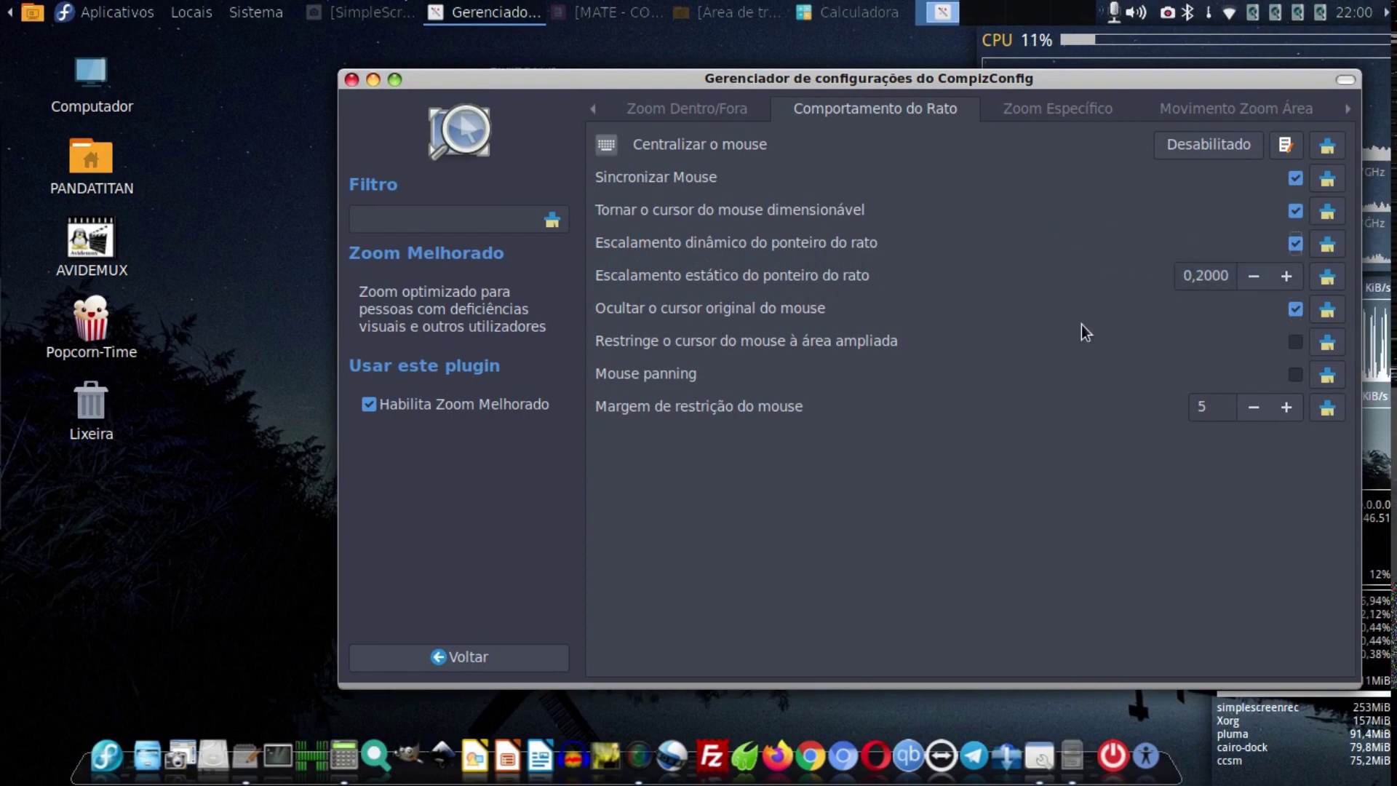
{"action": "scroll", "coordinate": [674, 445], "scroll_direction": "up", "scroll_amount": 2, "text": "super"}
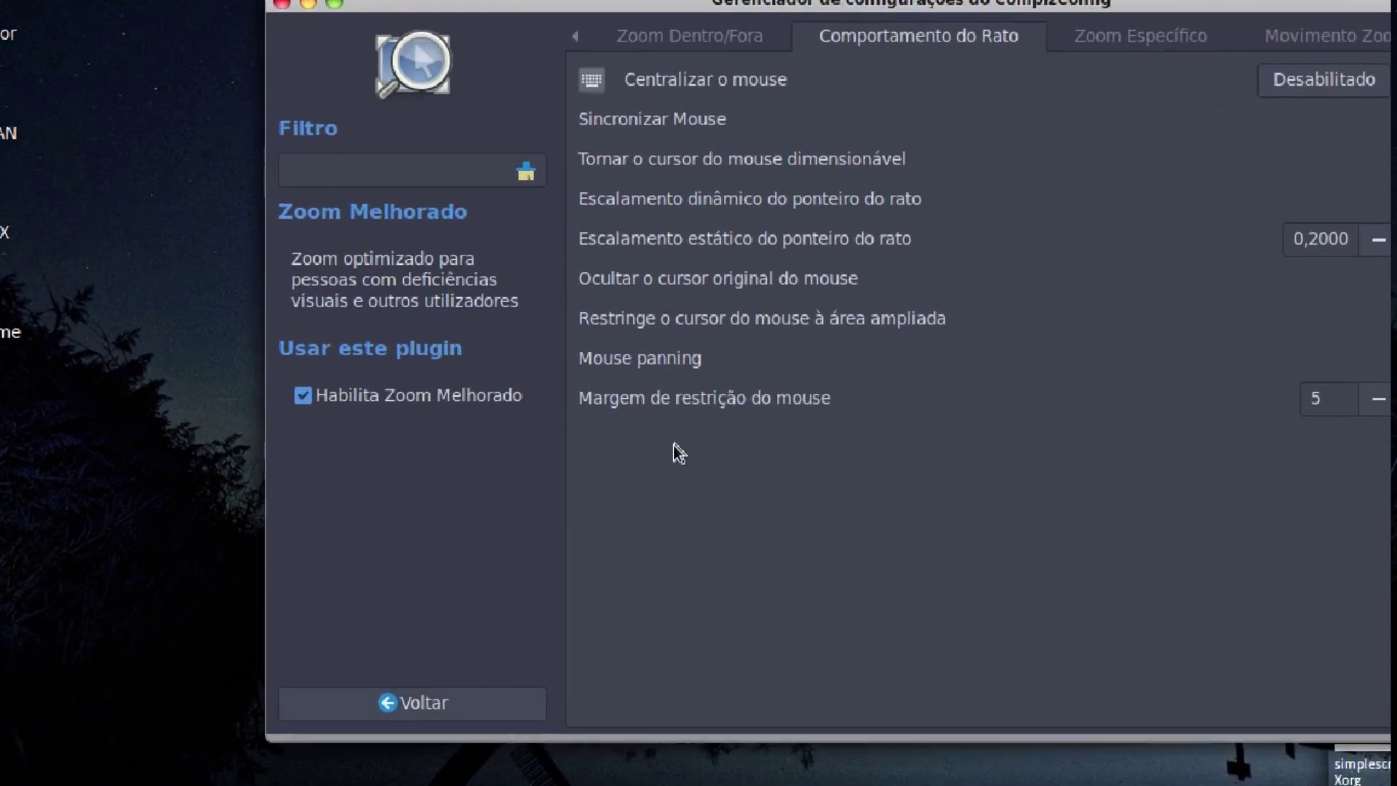
{"action": "scroll", "coordinate": [674, 444], "scroll_direction": "up", "scroll_amount": 1, "text": "super"}
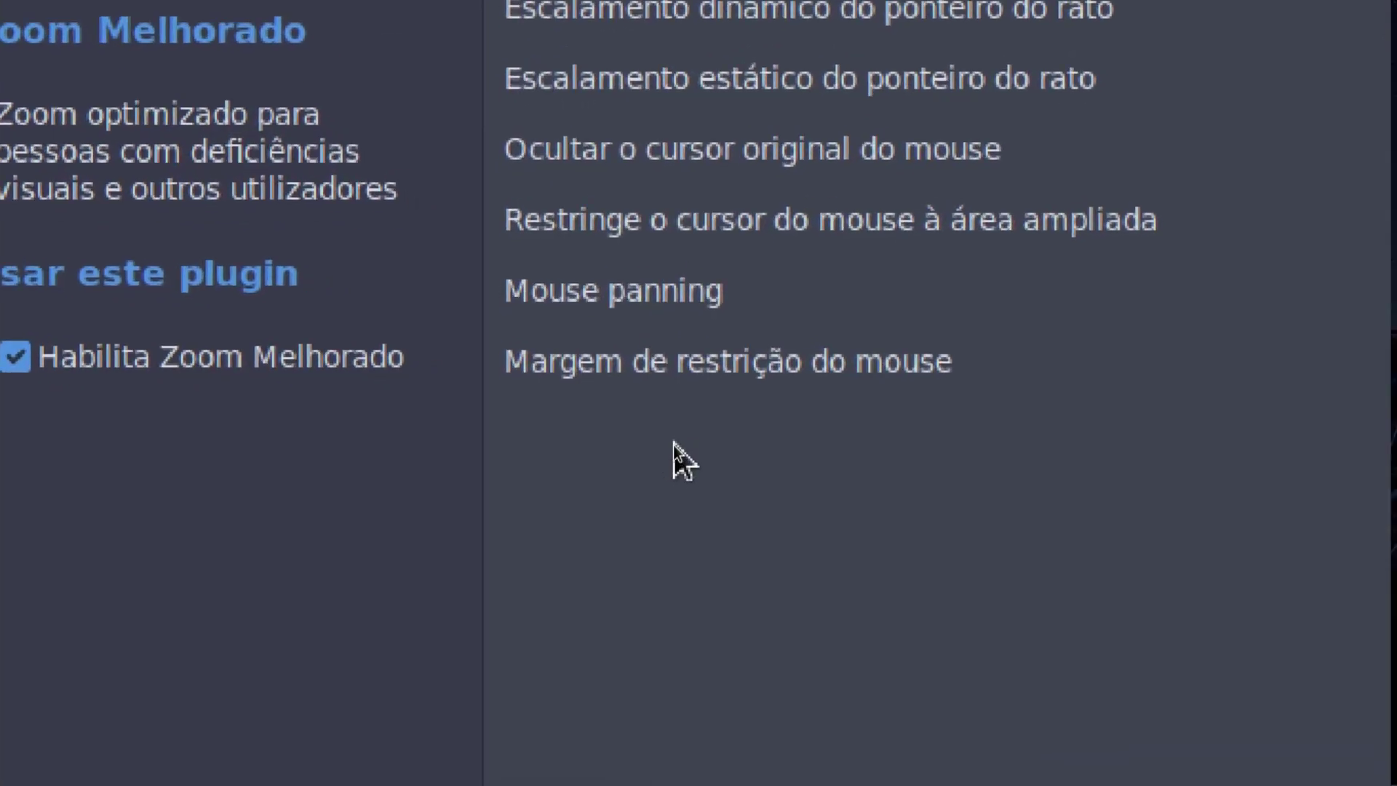
{"action": "scroll", "coordinate": [673, 444], "scroll_direction": "down", "scroll_amount": 1, "text": "super"}
{"action": "scroll", "coordinate": [673, 444], "scroll_direction": "down", "scroll_amount": 3, "text": "super"}
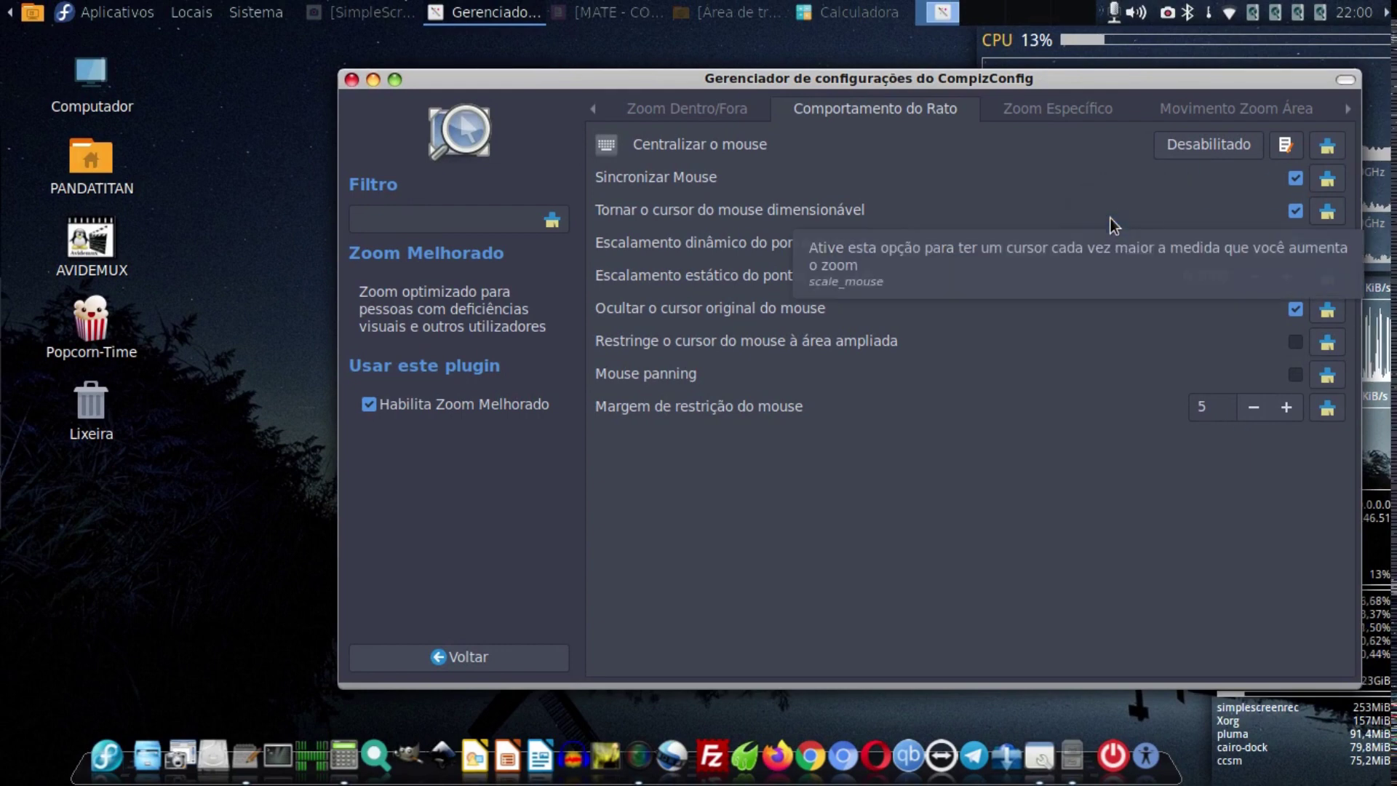
Review the Movimento Zoom Área settings, test the zoom over the desktop icons, and return to the plugin list.
{"action": "left_click", "coordinate": [1269, 112]}
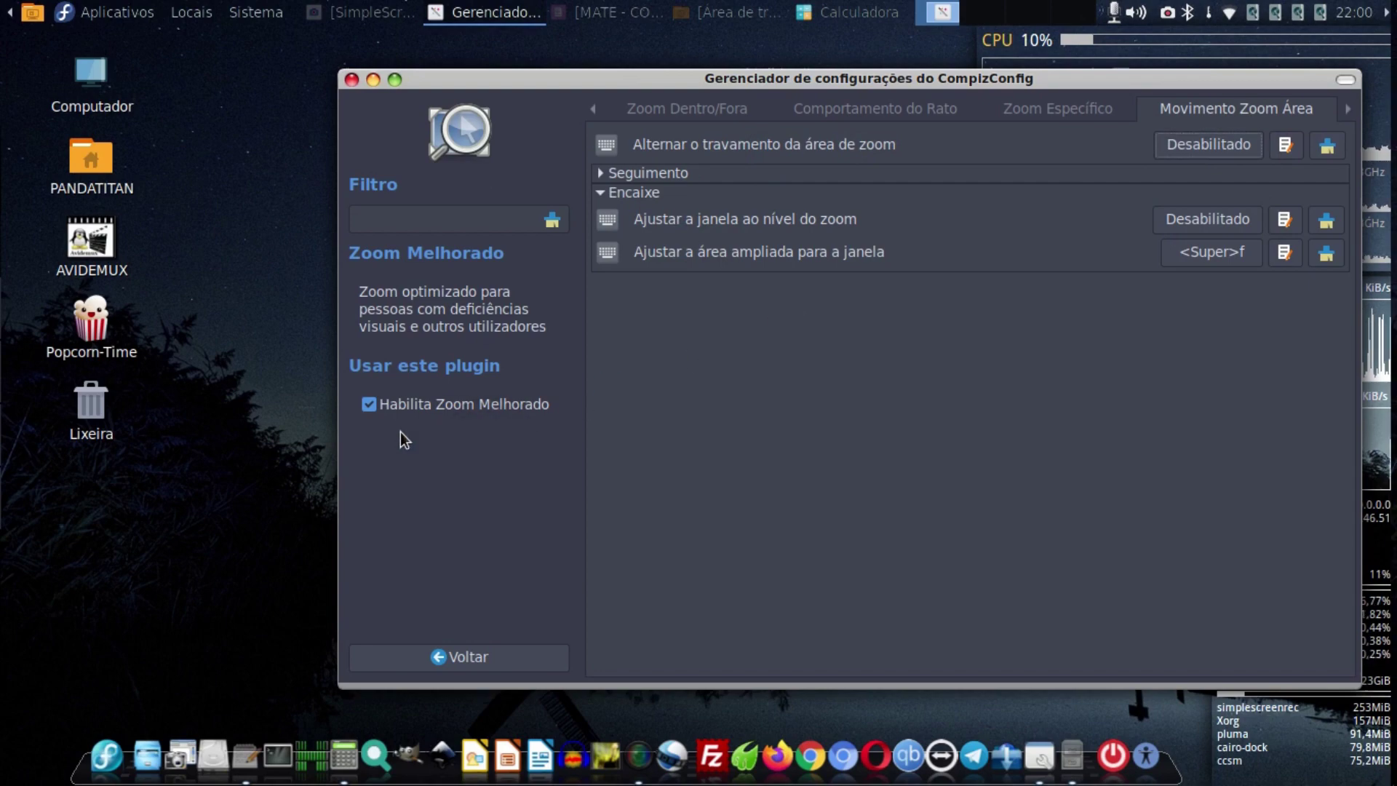
{"action": "scroll", "coordinate": [400, 431], "scroll_direction": "up", "scroll_amount": 3}
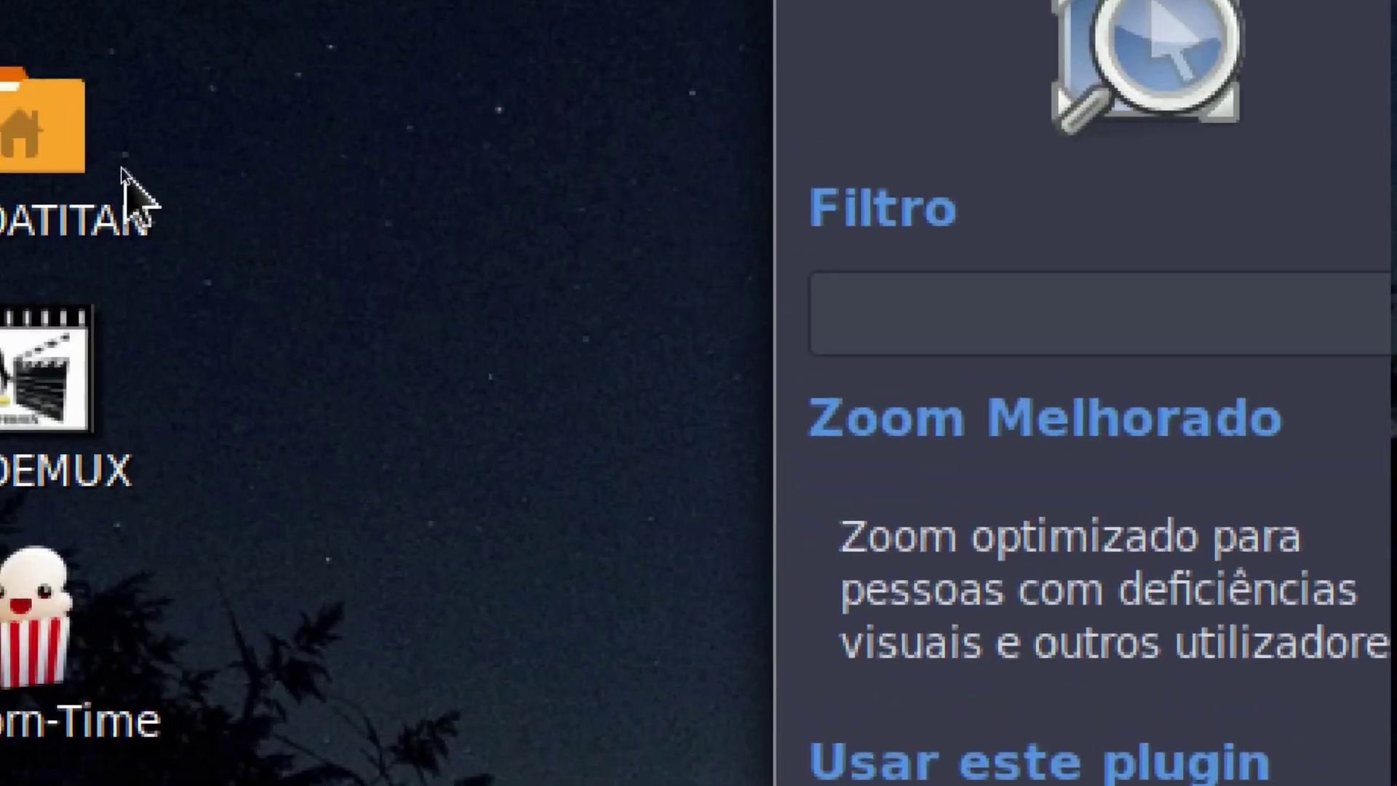
{"action": "scroll", "coordinate": [577, 218], "scroll_direction": "down", "scroll_amount": 3}
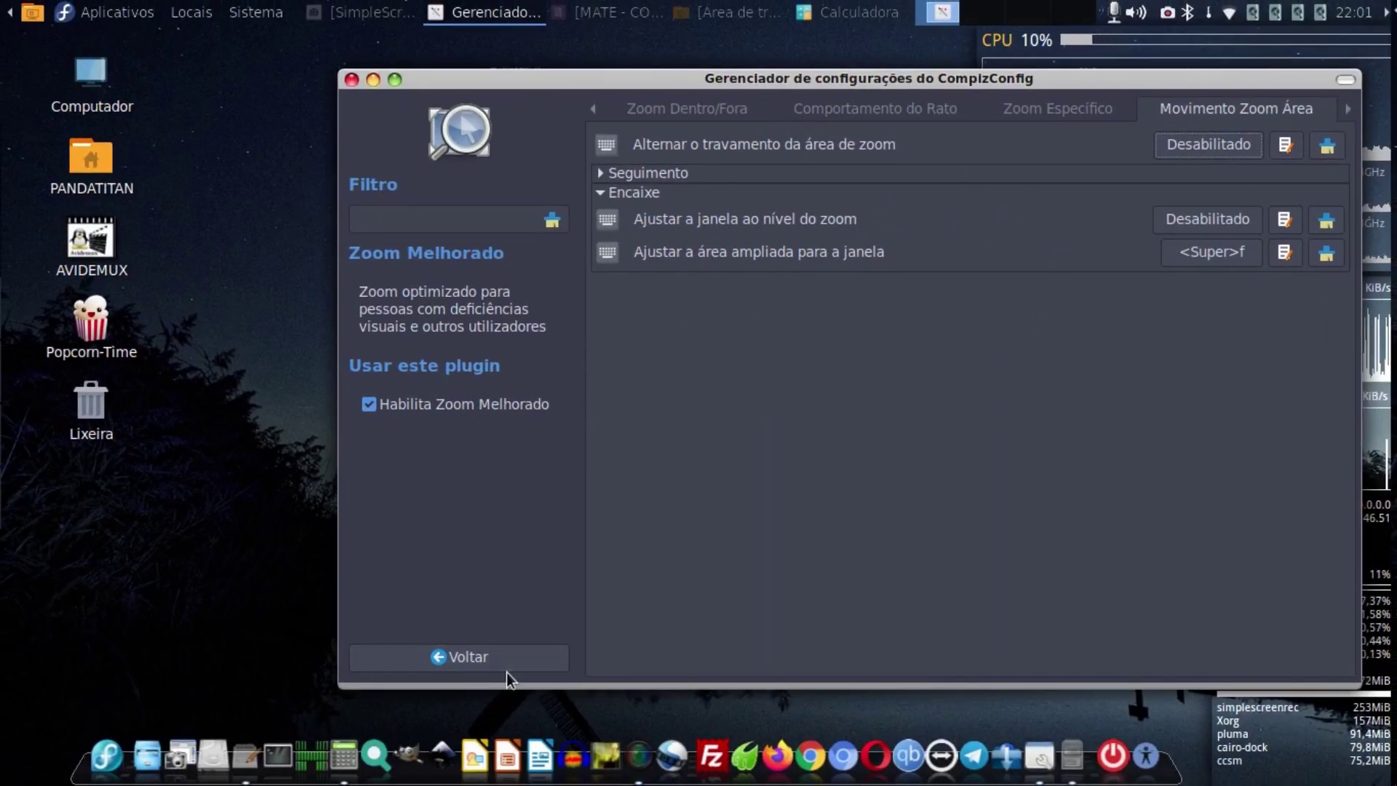
{"action": "left_click", "coordinate": [469, 658]}
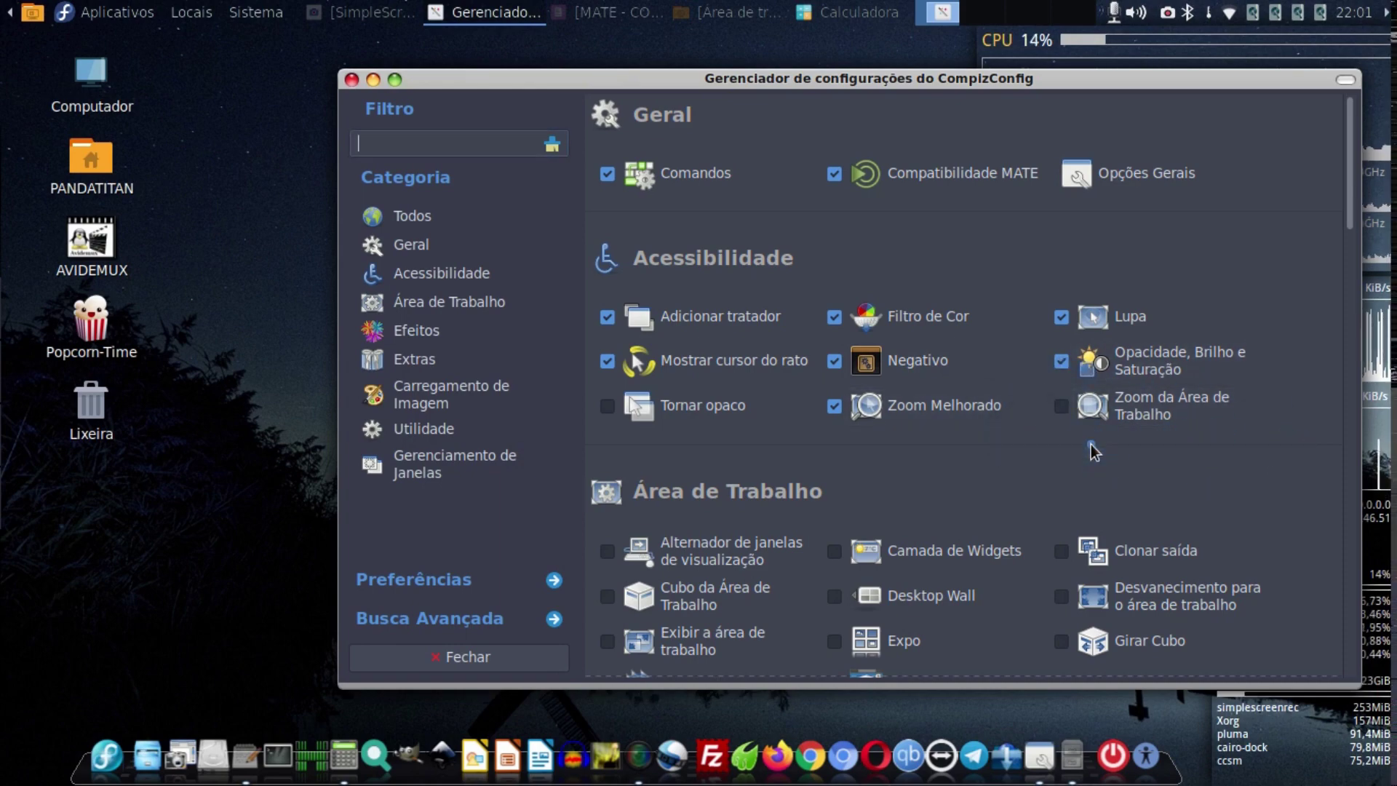
Try out the Clonar saída plugin by enabling it, viewing its general settings, and disabling it again.
{"action": "scroll", "coordinate": [1091, 449], "scroll_direction": "down", "scroll_amount": 2}
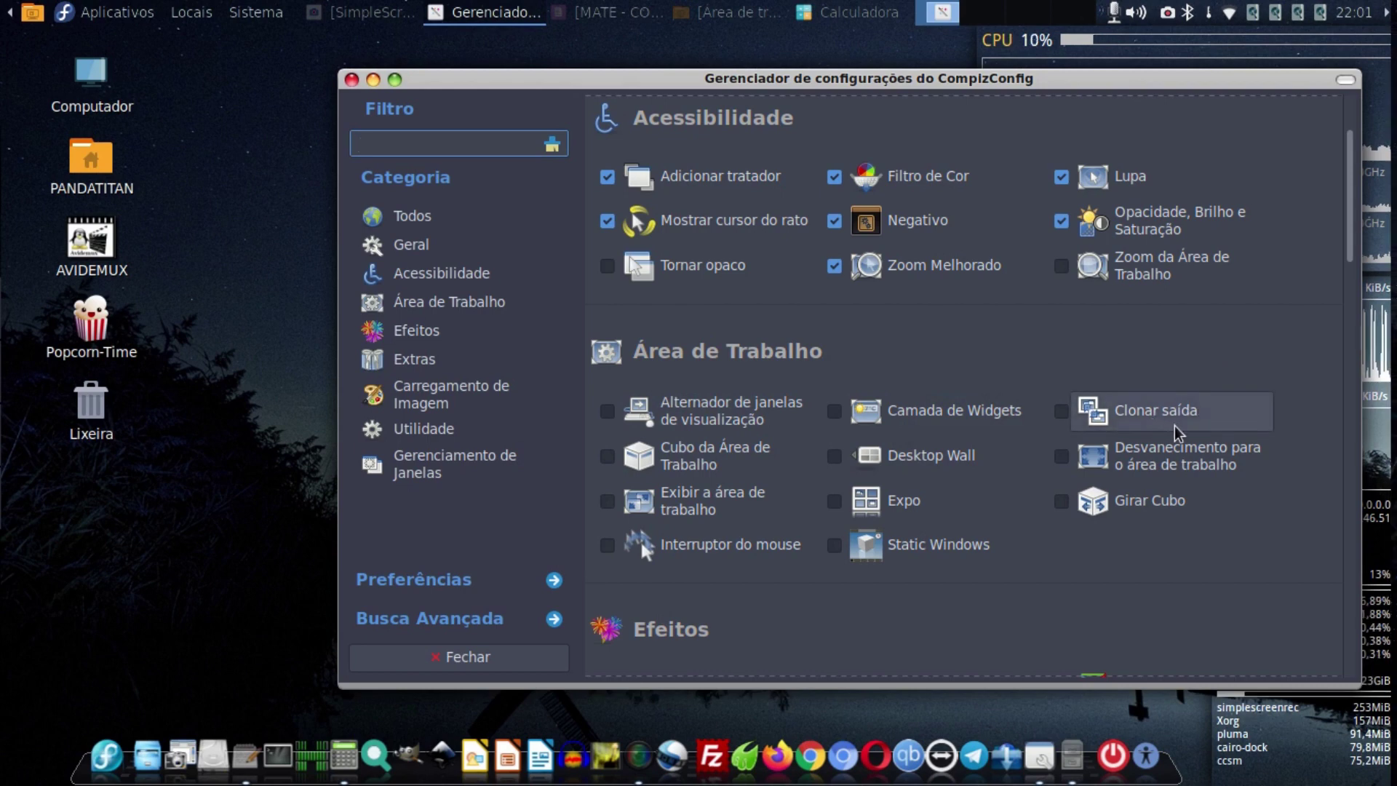
{"action": "left_click", "coordinate": [1061, 412]}
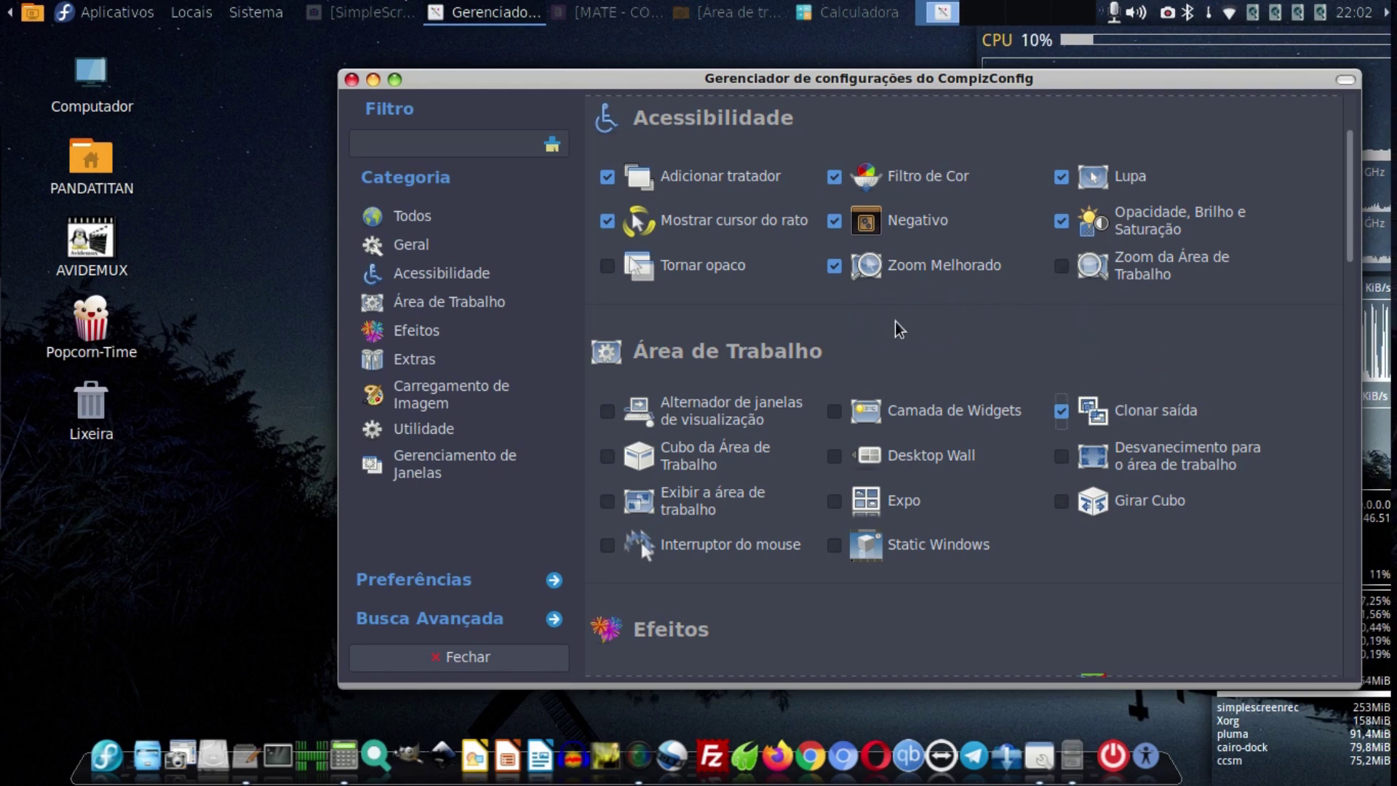
{"action": "left_click_drag", "start_coordinate": [823, 78], "coordinate": [743, 131]}
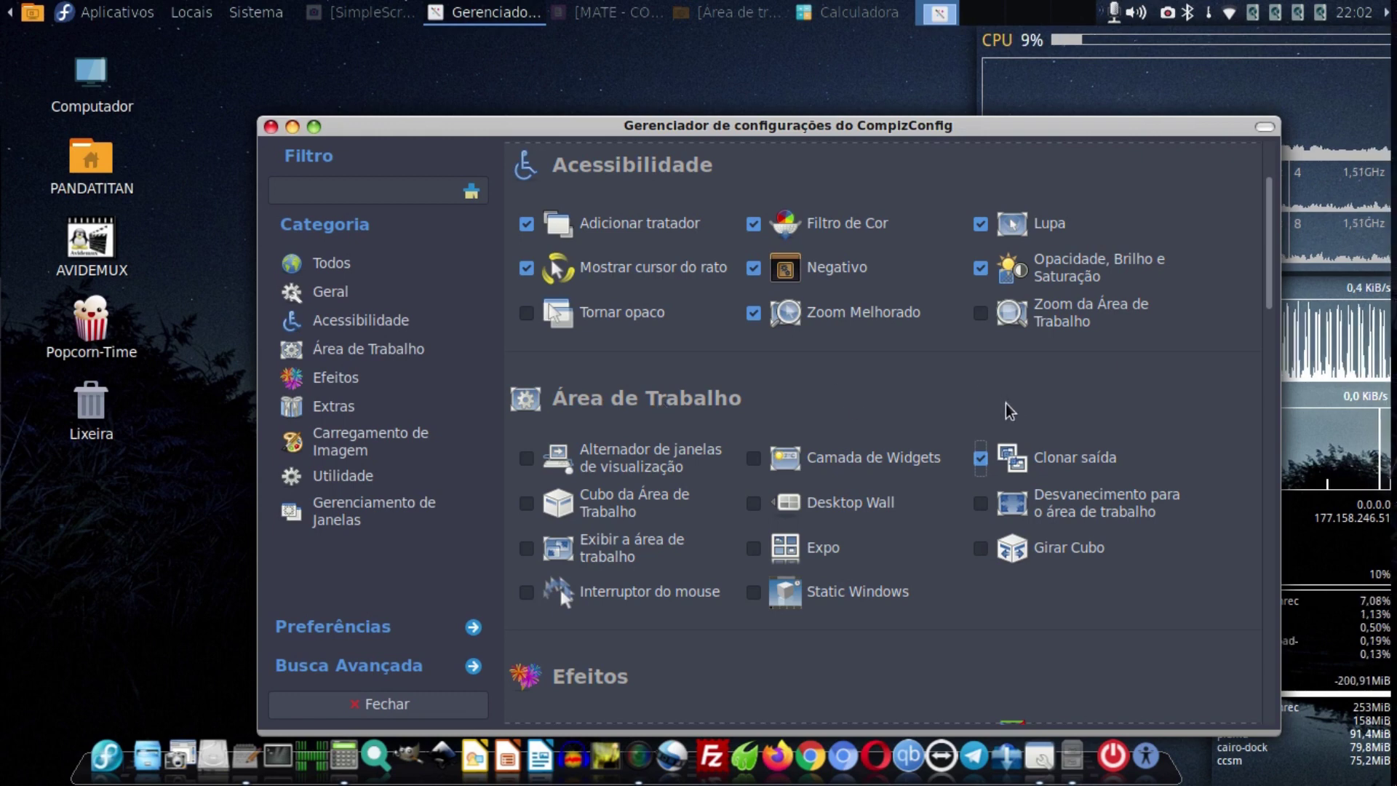
{"action": "left_click", "coordinate": [1095, 459]}
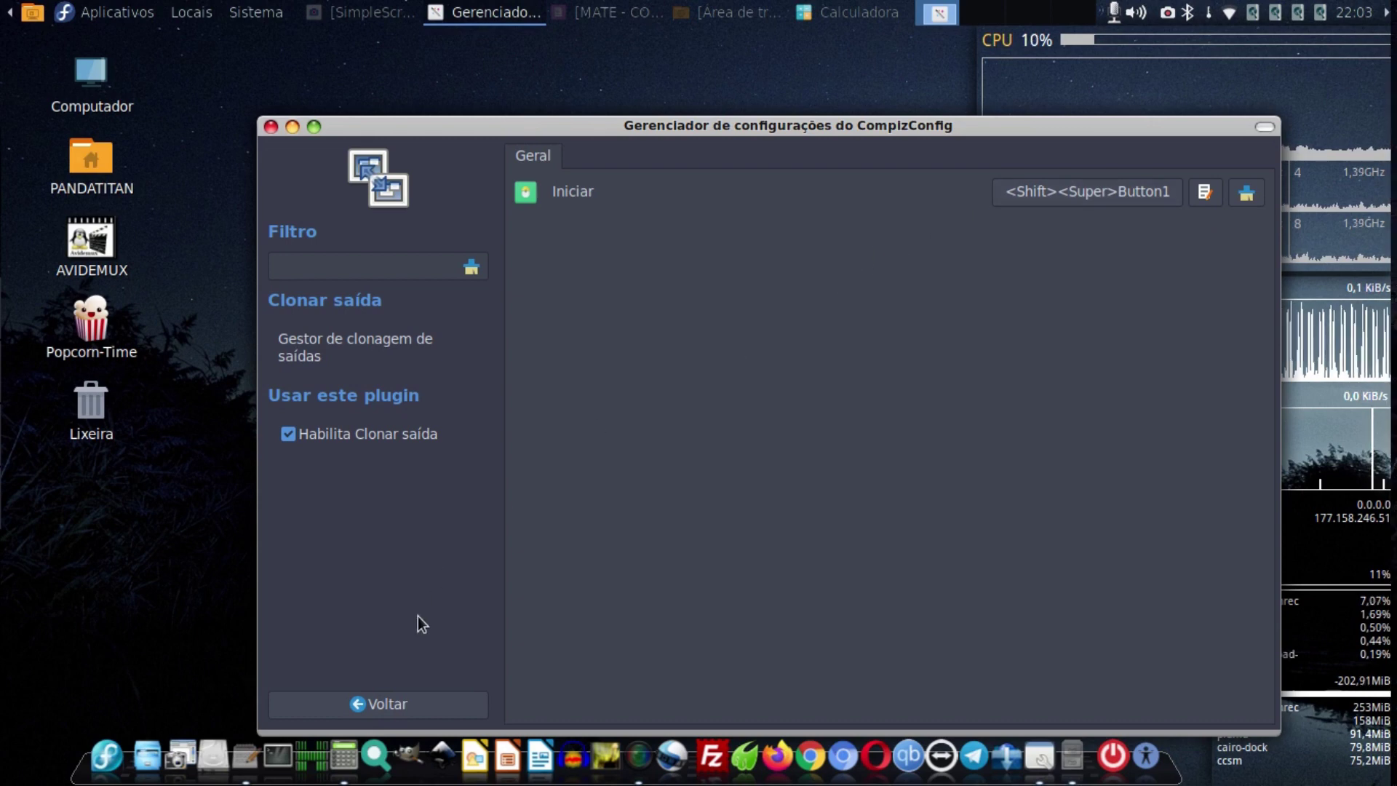
{"action": "left_click", "coordinate": [390, 705]}
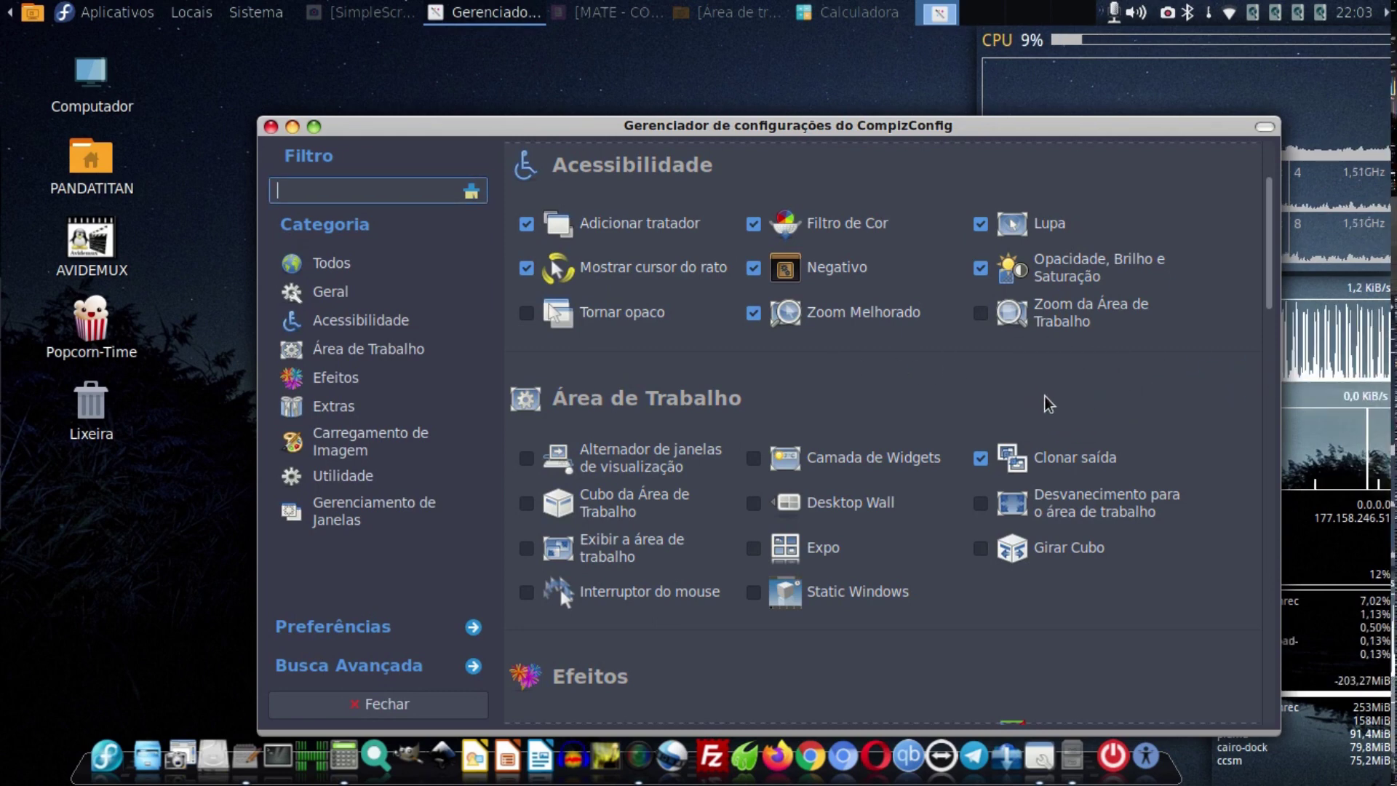
{"action": "key", "text": "Print"}
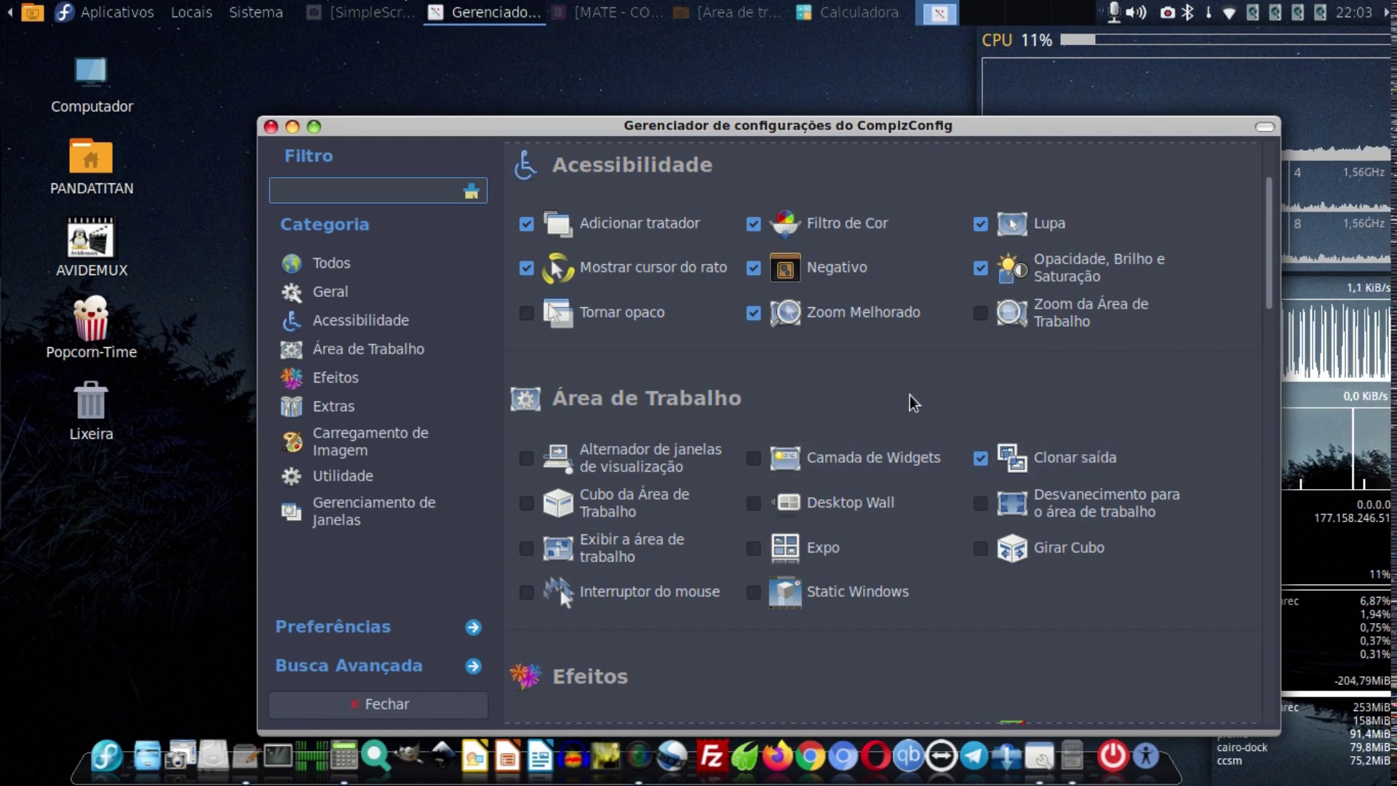
{"action": "left_click", "coordinate": [981, 465]}
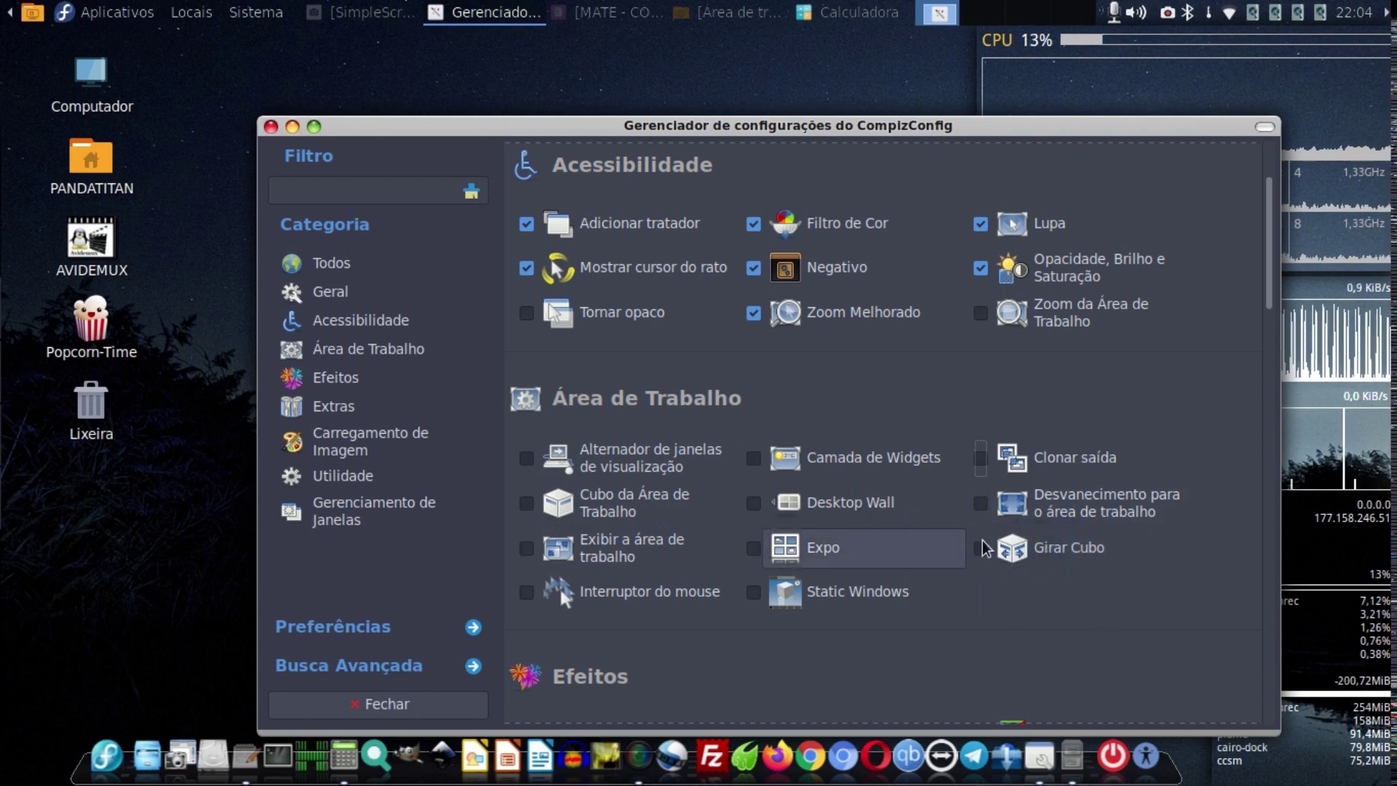
Enable Cubo da Área de Trabalho and Girar Cubo, and test rotating the cube back and forth between workspaces.
{"action": "left_click", "coordinate": [529, 502]}
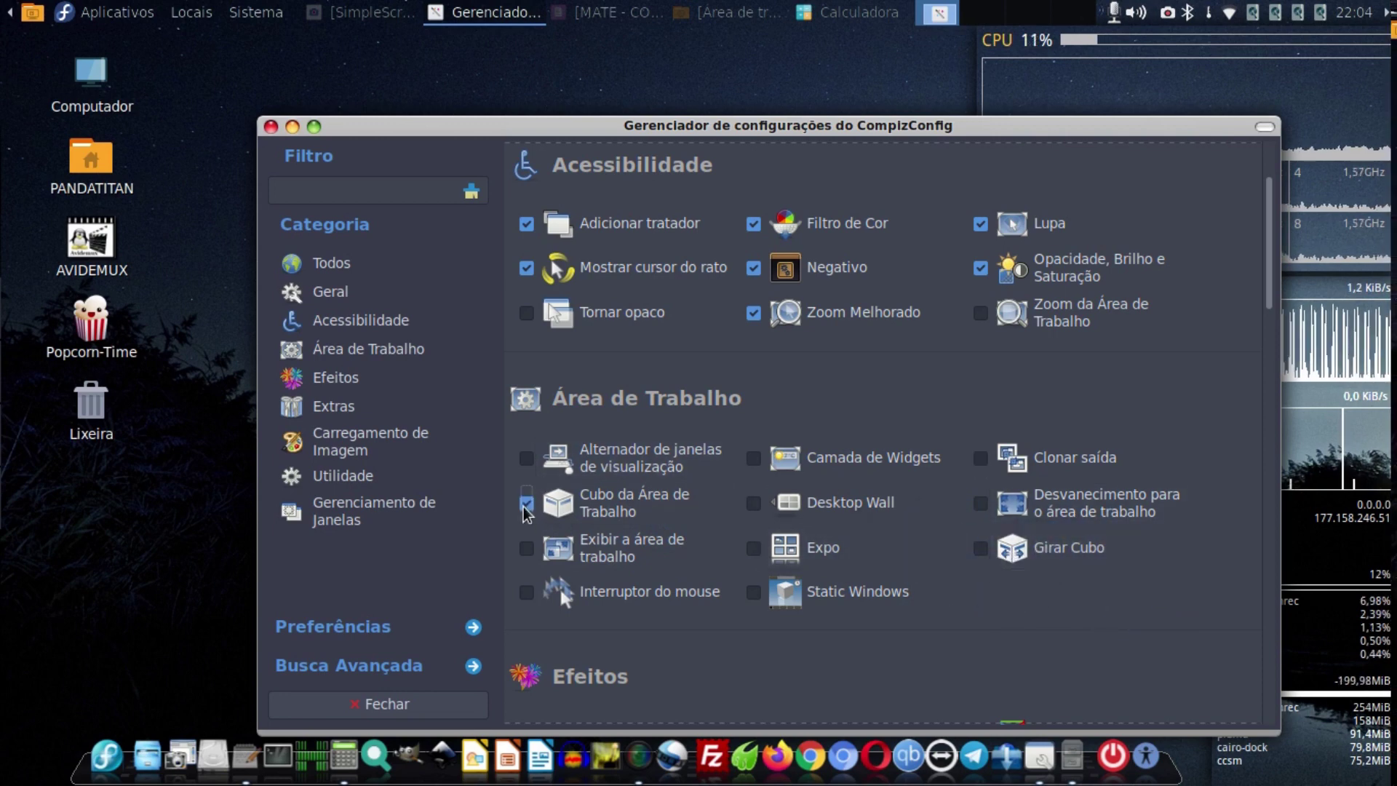
{"action": "left_click", "coordinate": [980, 551]}
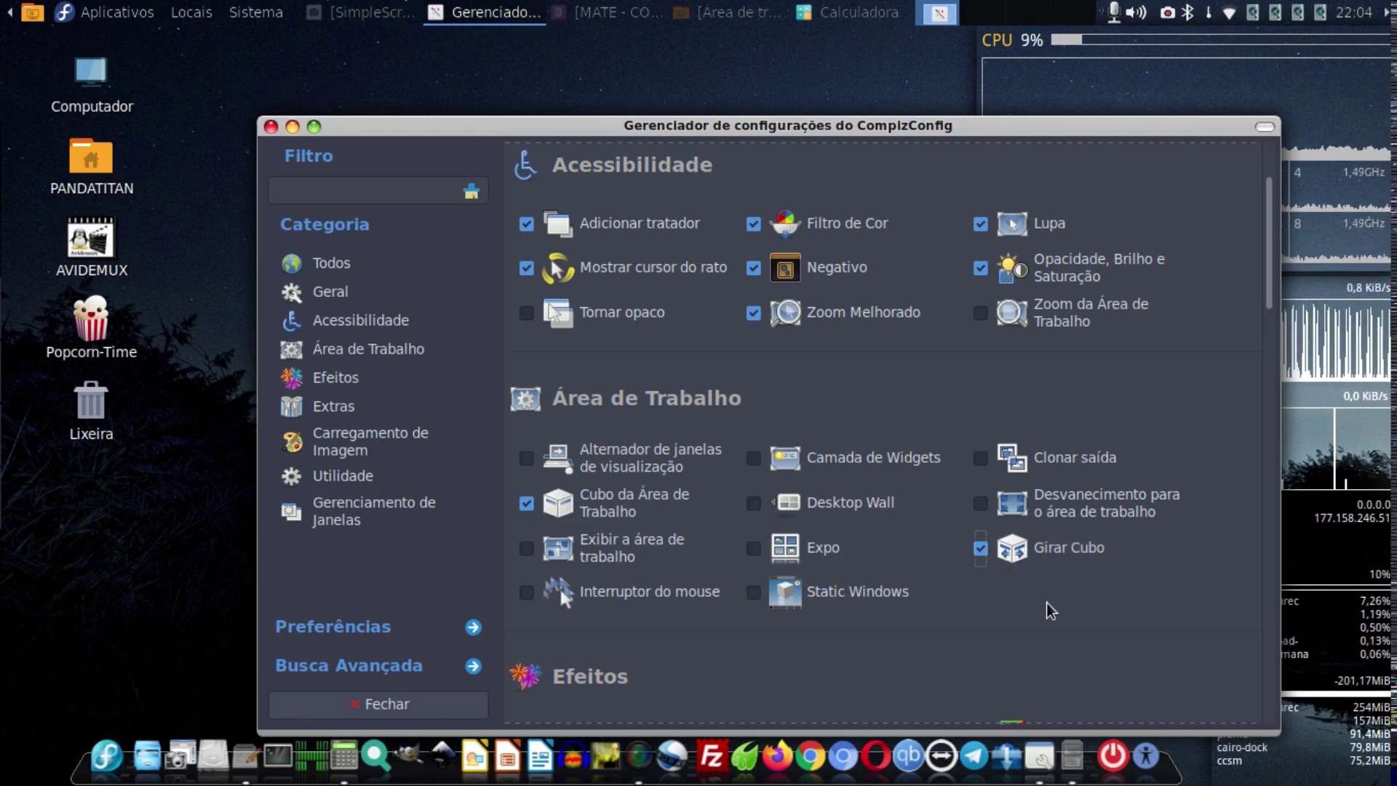
{"action": "key", "text": "ctrl+alt+Right"}
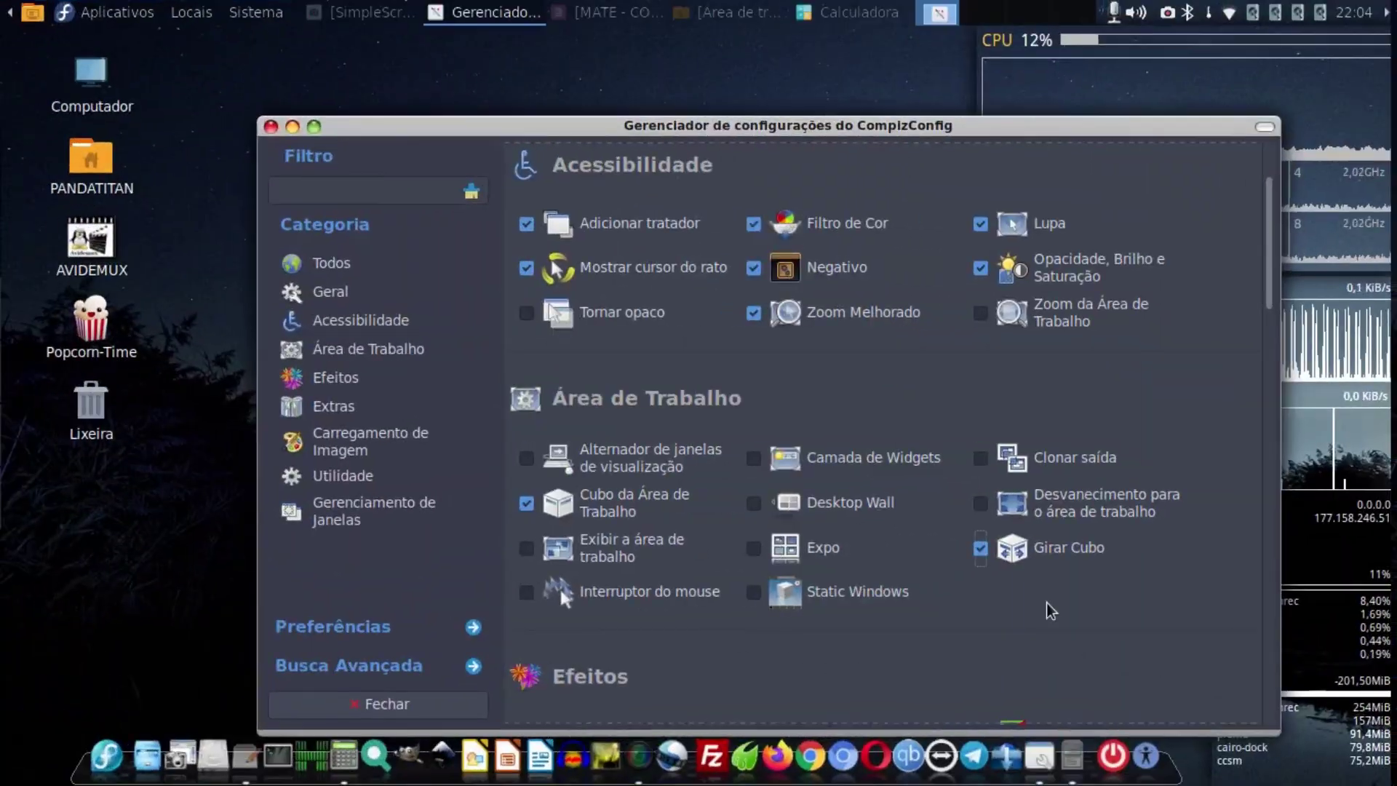
{"action": "key", "text": "ctrl+alt+Right"}
{"action": "key", "text": "ctrl+alt+Left"}
{"action": "key", "text": "ctrl+alt+Right"}
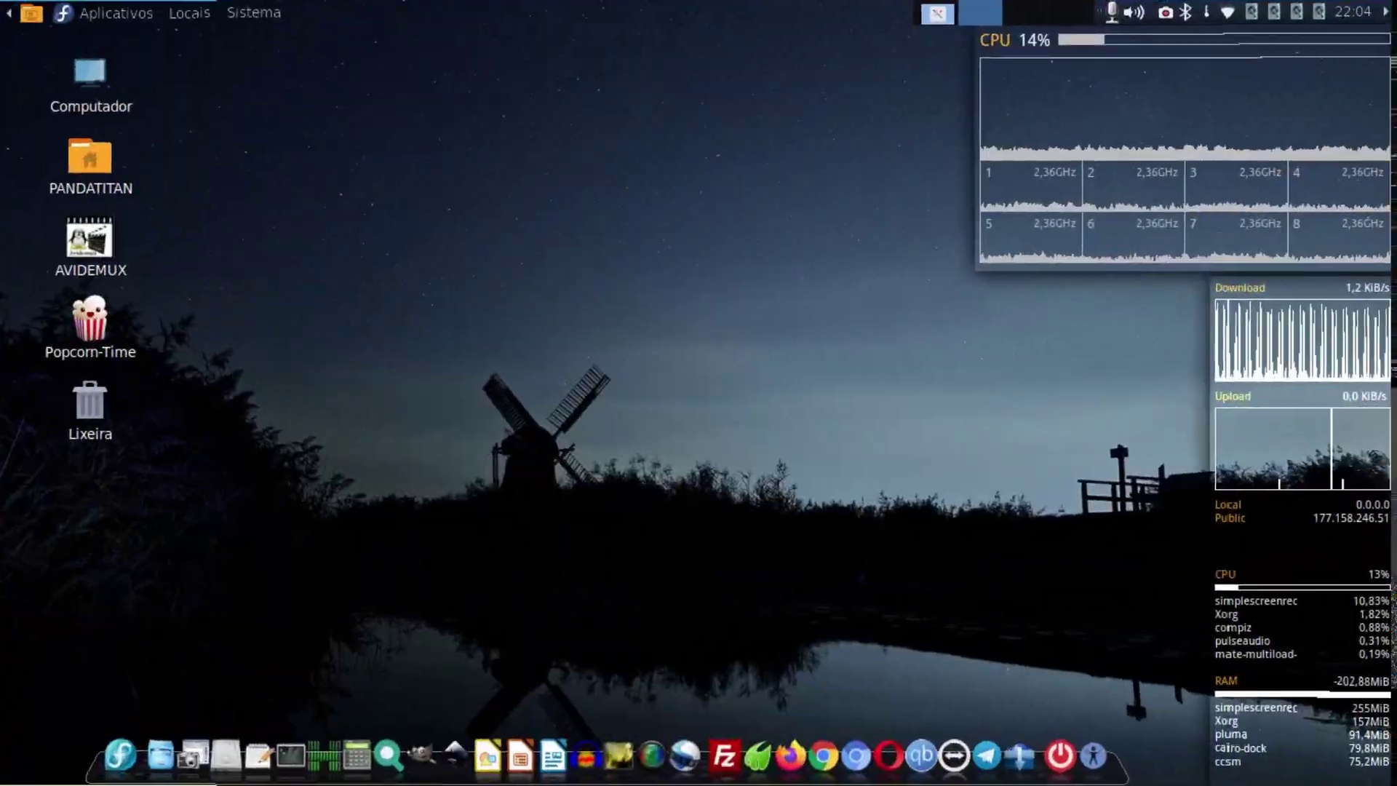
{"action": "key", "text": "ctrl+alt+Left"}
{"action": "key", "text": "ctrl+alt+Right"}
{"action": "key", "text": "ctrl+alt+Left"}
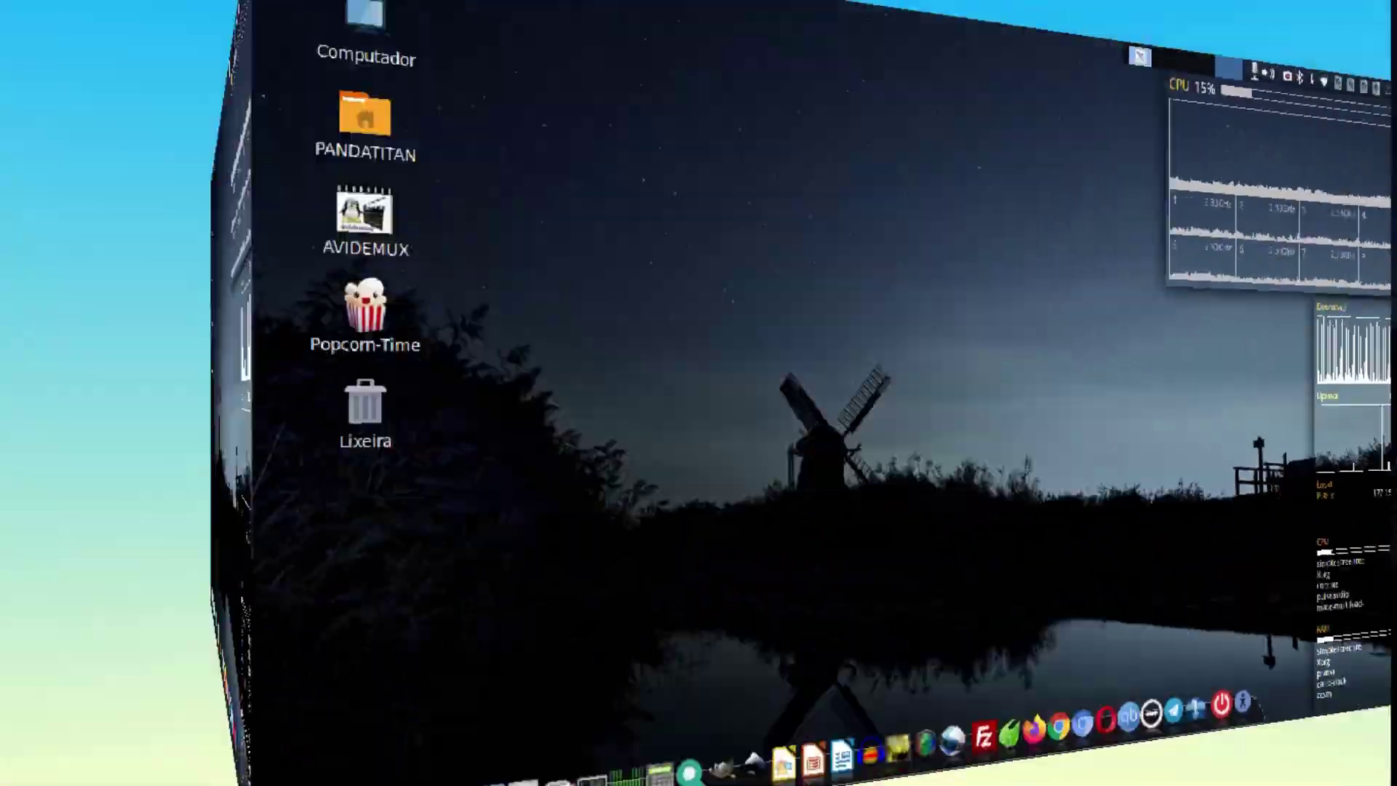
{"action": "key", "text": "ctrl+alt+Right"}
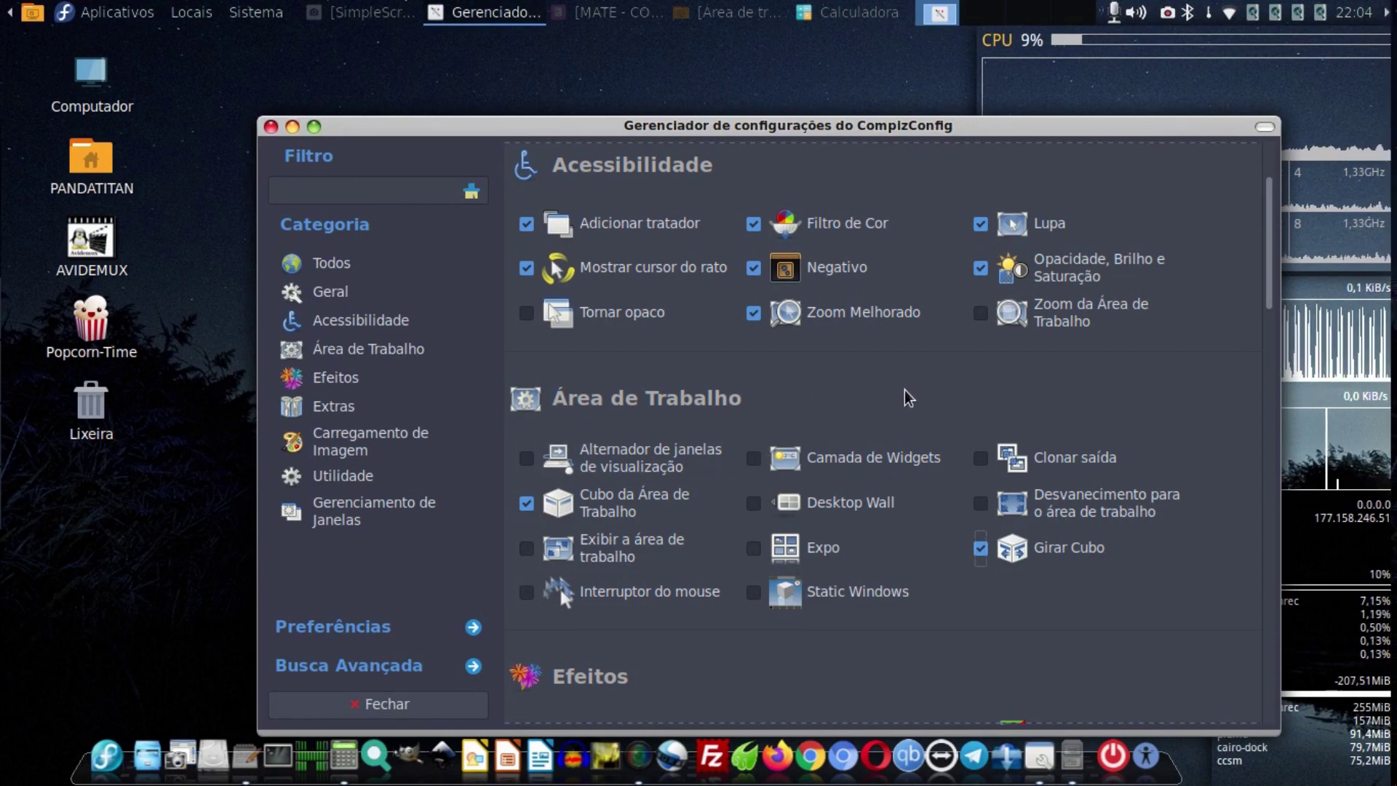
Unfold the desktop cube and cycle through the workspaces to the right to test the flat view.
{"action": "key", "text": "ctrl+alt+Right"}
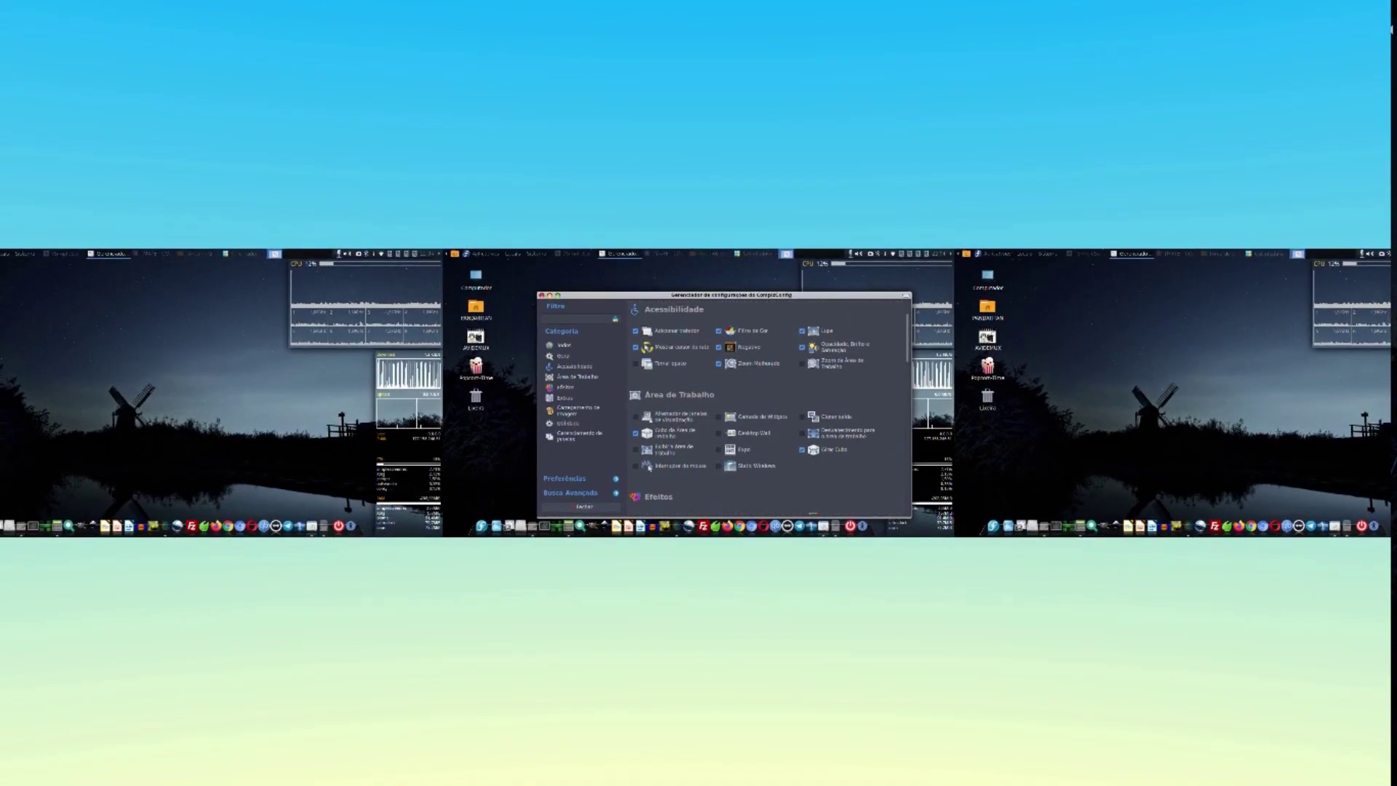
{"action": "key", "text": "ctrl+alt+Right"}
{"action": "key", "text": "ctrl+alt+Right"}
{"action": "key", "text": "ctrl+alt+Right"}
{"action": "key", "text": "ctrl+alt+Right"}
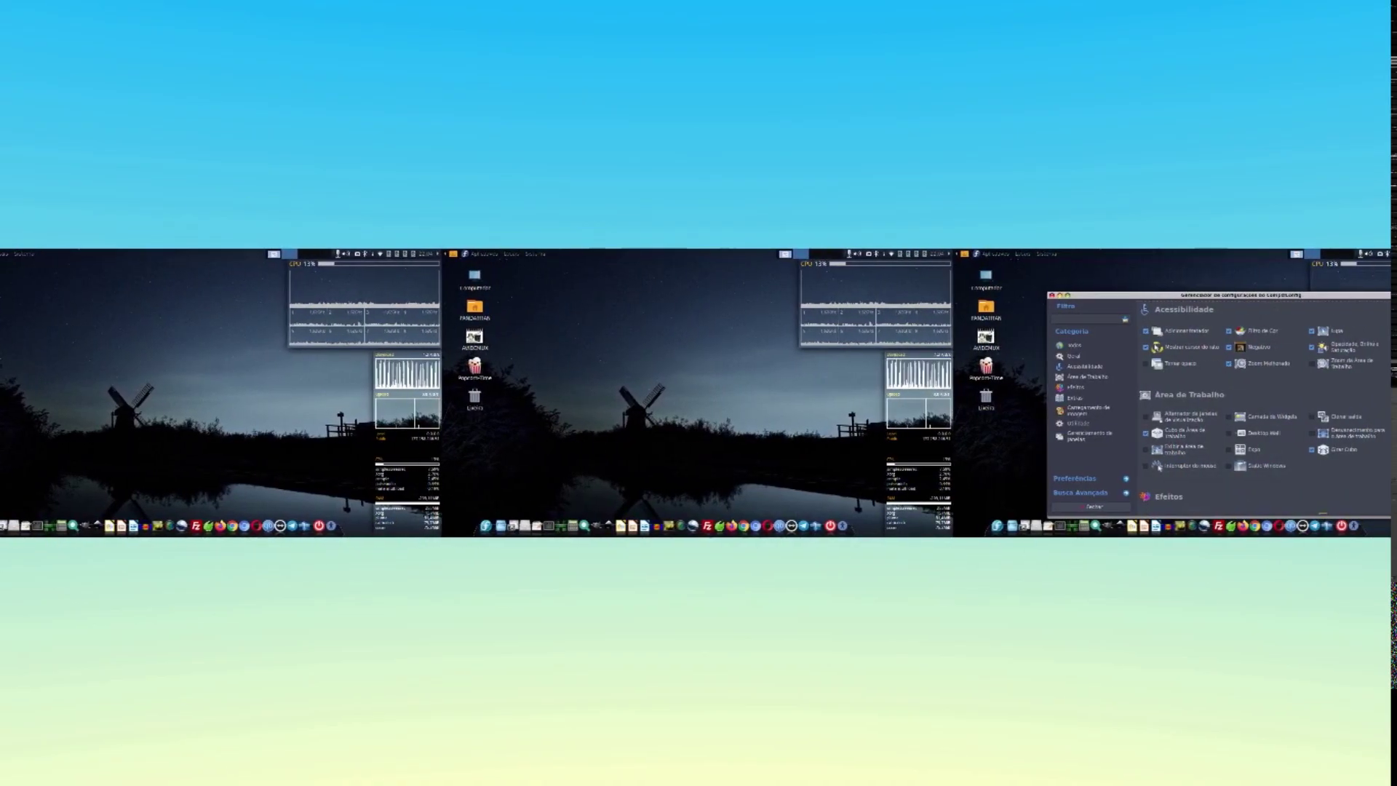
{"action": "key", "text": "ctrl+alt+Right"}
{"action": "key", "text": "ctrl+alt+Right"}
{"action": "key", "text": "ctrl+alt+Right"}
{"action": "key", "text": "ctrl+alt+Right"}
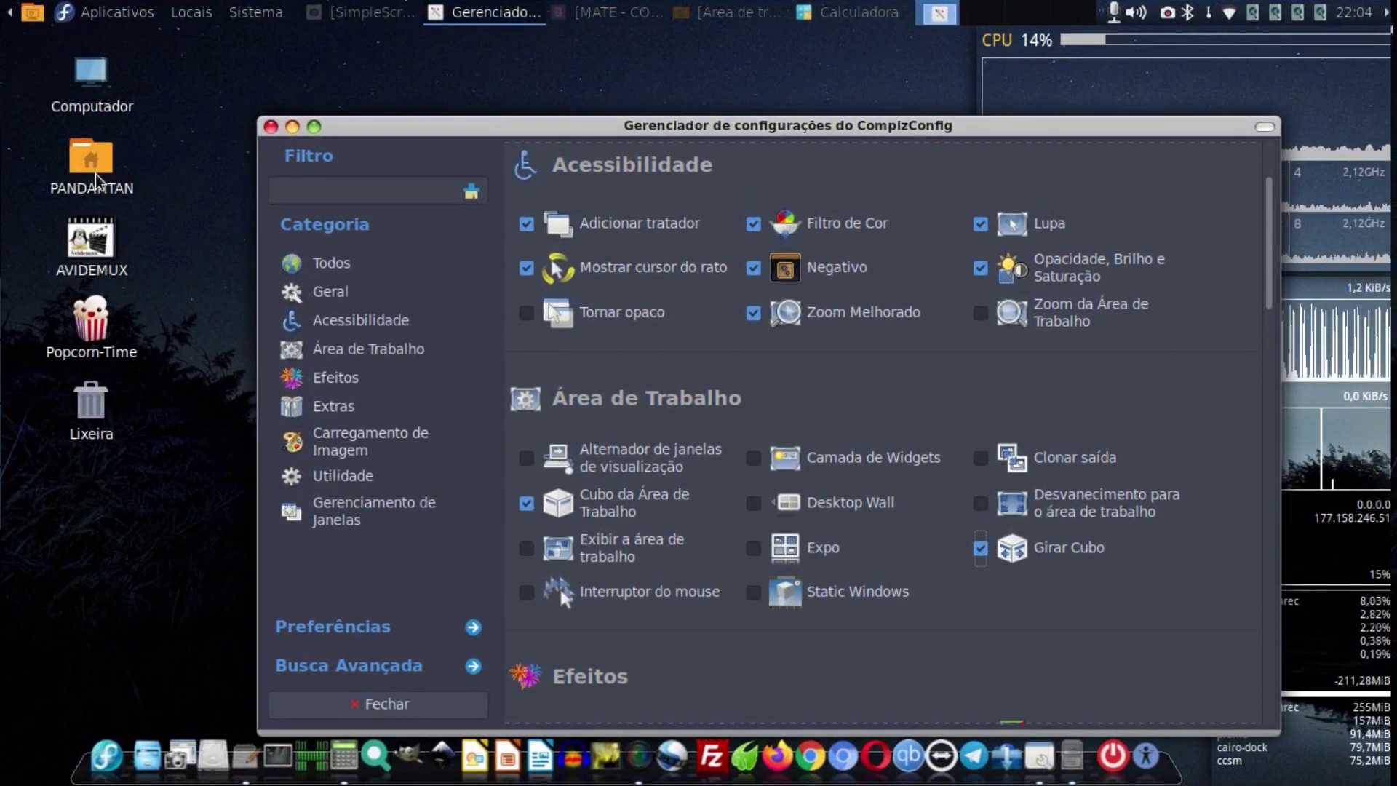
{"action": "key", "text": "ctrl+alt+Right"}
{"action": "key", "text": "ctrl+alt+Right"}
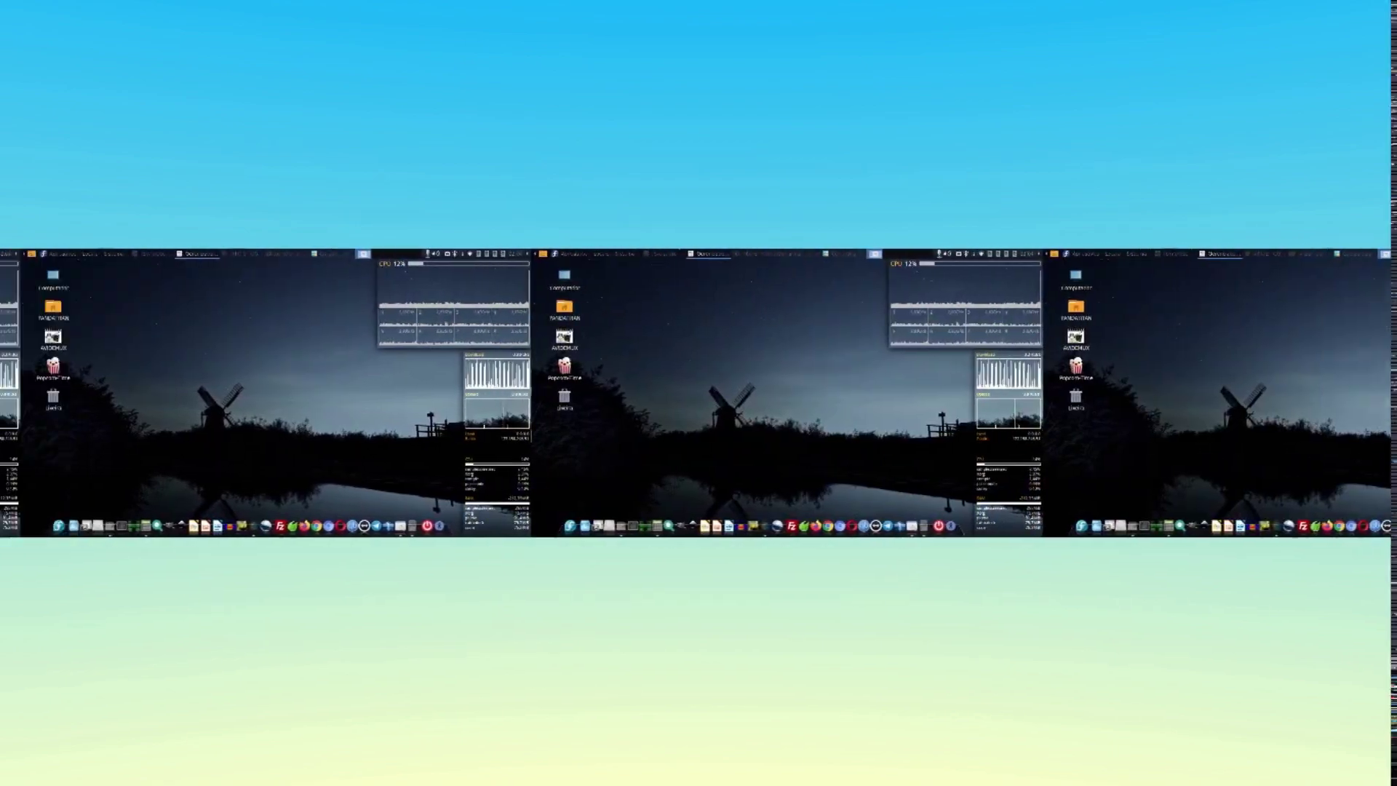
{"action": "key", "text": "ctrl+alt+Right"}
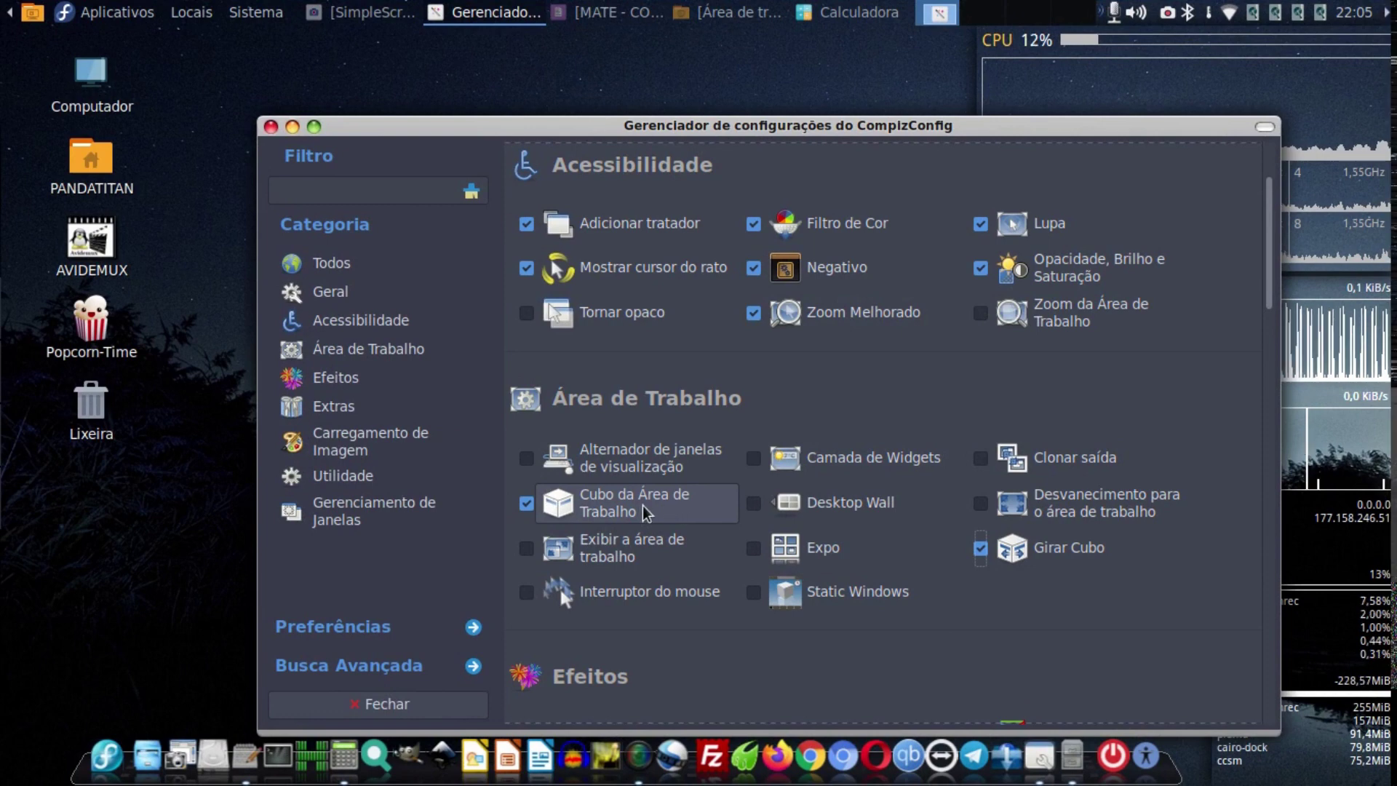
Review the general settings of Cubo da Área de Trabalho, including the Modo de Multi Saída choices, keeping Automático.
{"action": "left_click", "coordinate": [688, 496]}
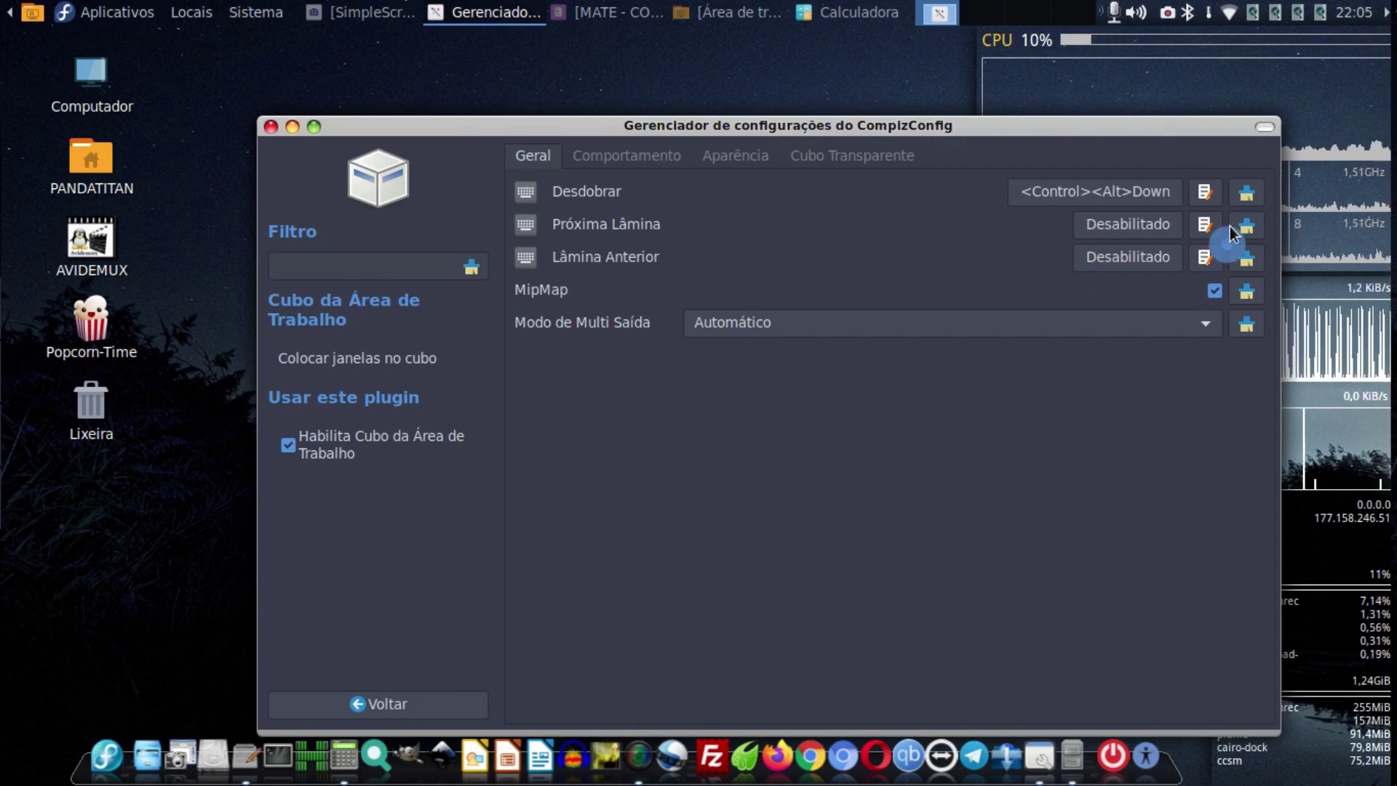
{"action": "left_click", "coordinate": [1011, 192]}
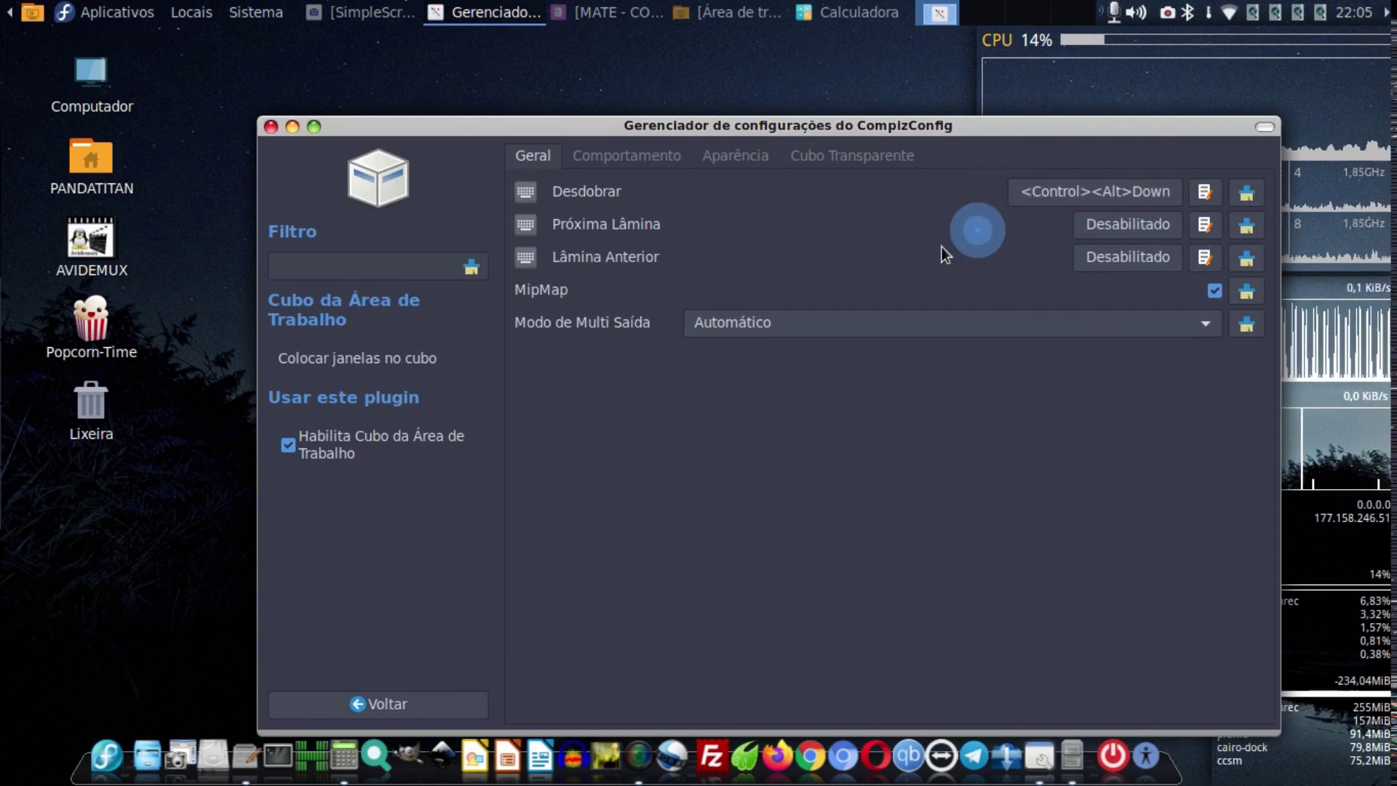
{"action": "left_click", "coordinate": [876, 319]}
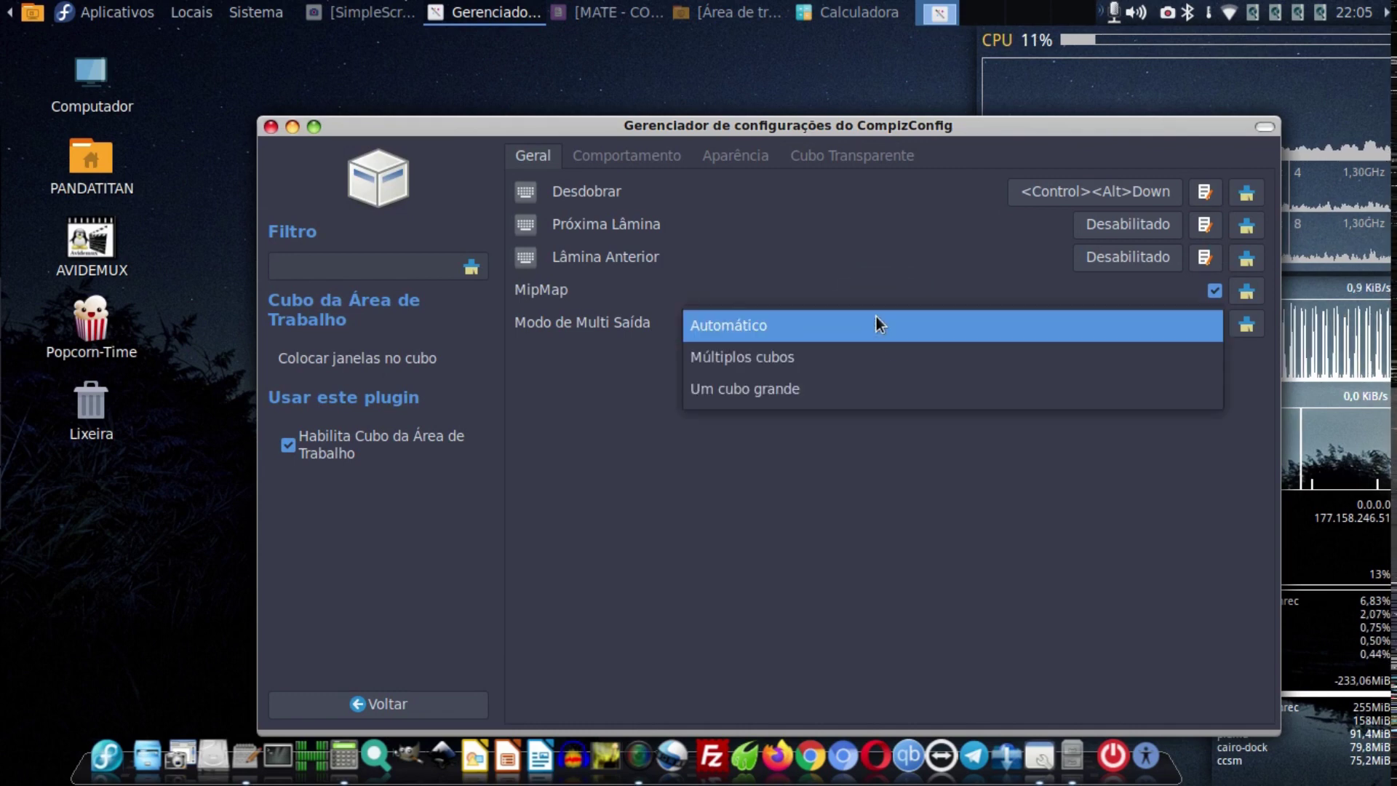
{"action": "left_click", "coordinate": [877, 318]}
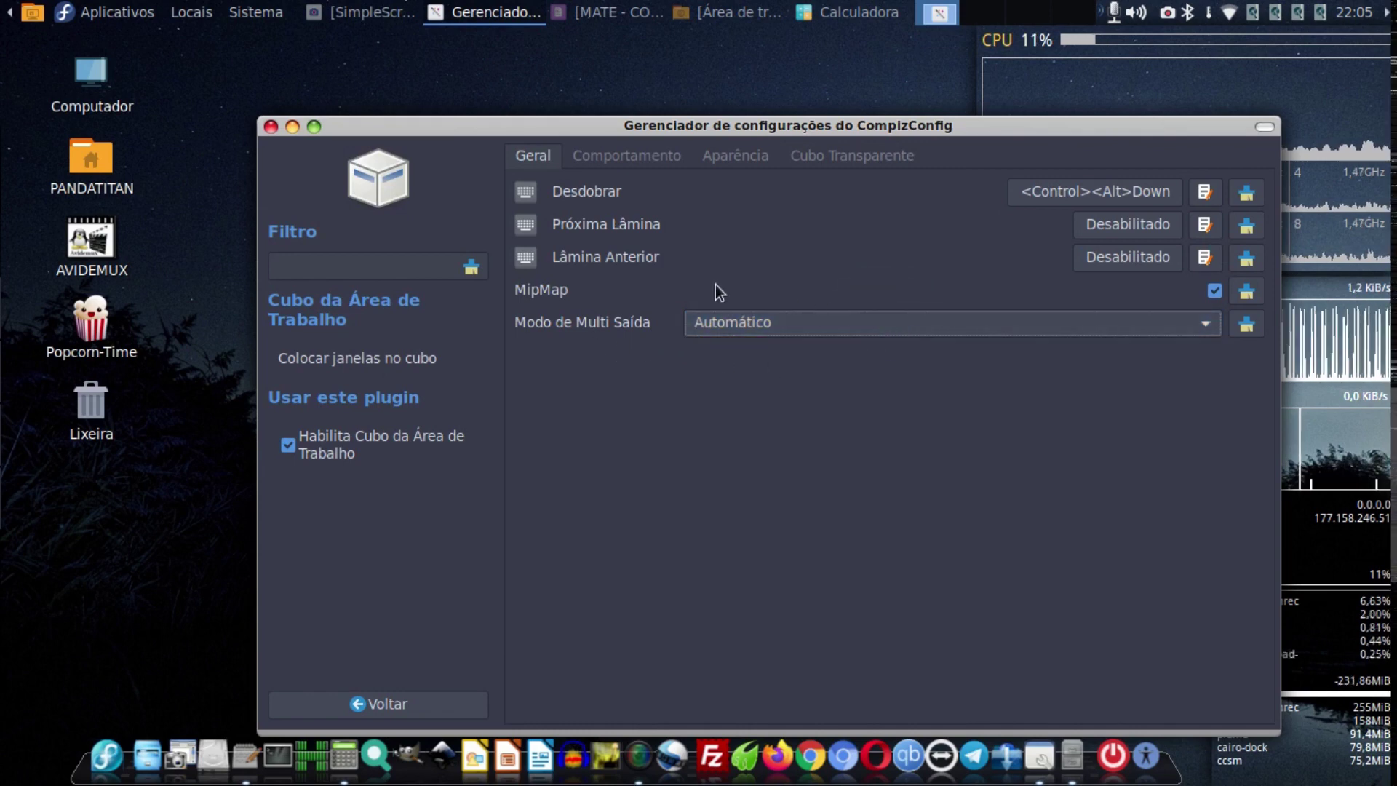
{"action": "left_click", "coordinate": [784, 329]}
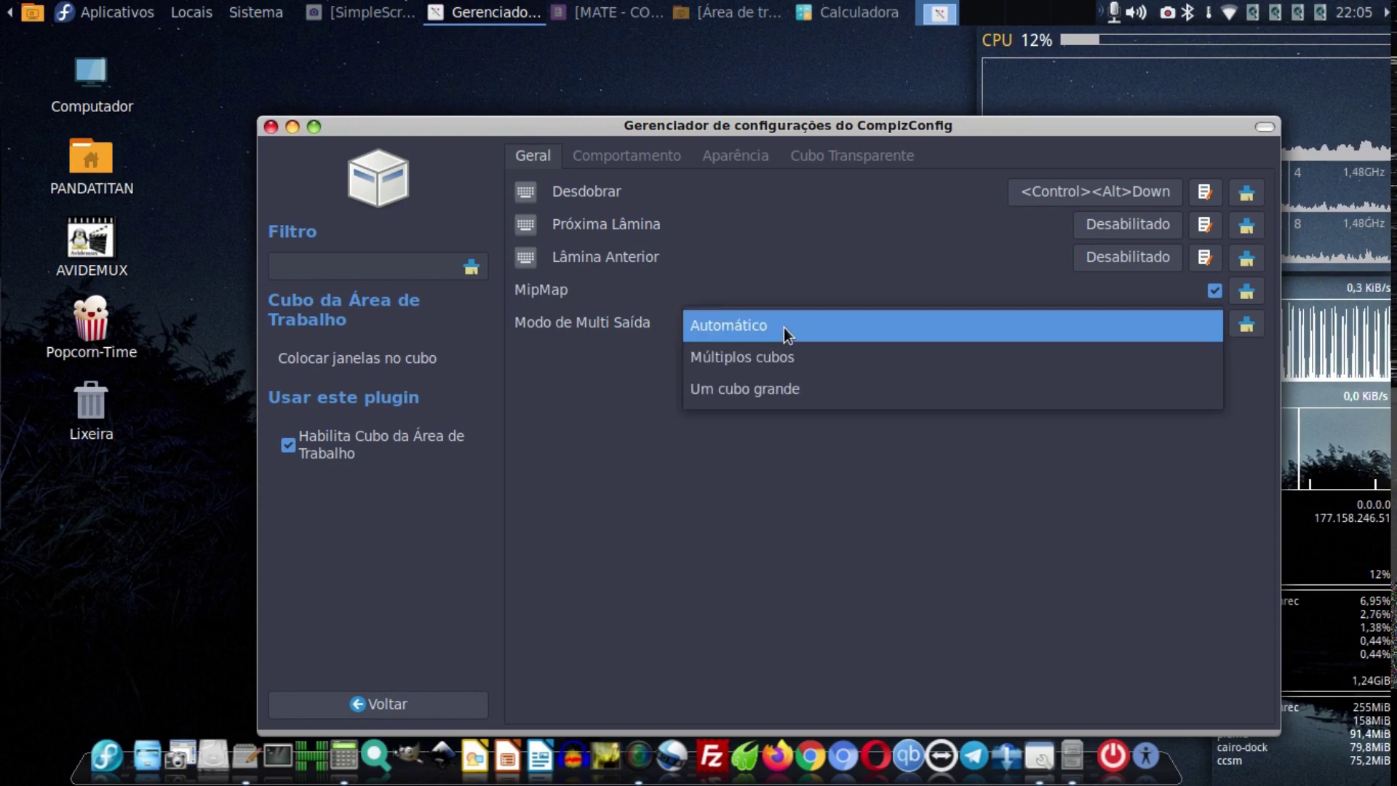
{"action": "left_click", "coordinate": [783, 327]}
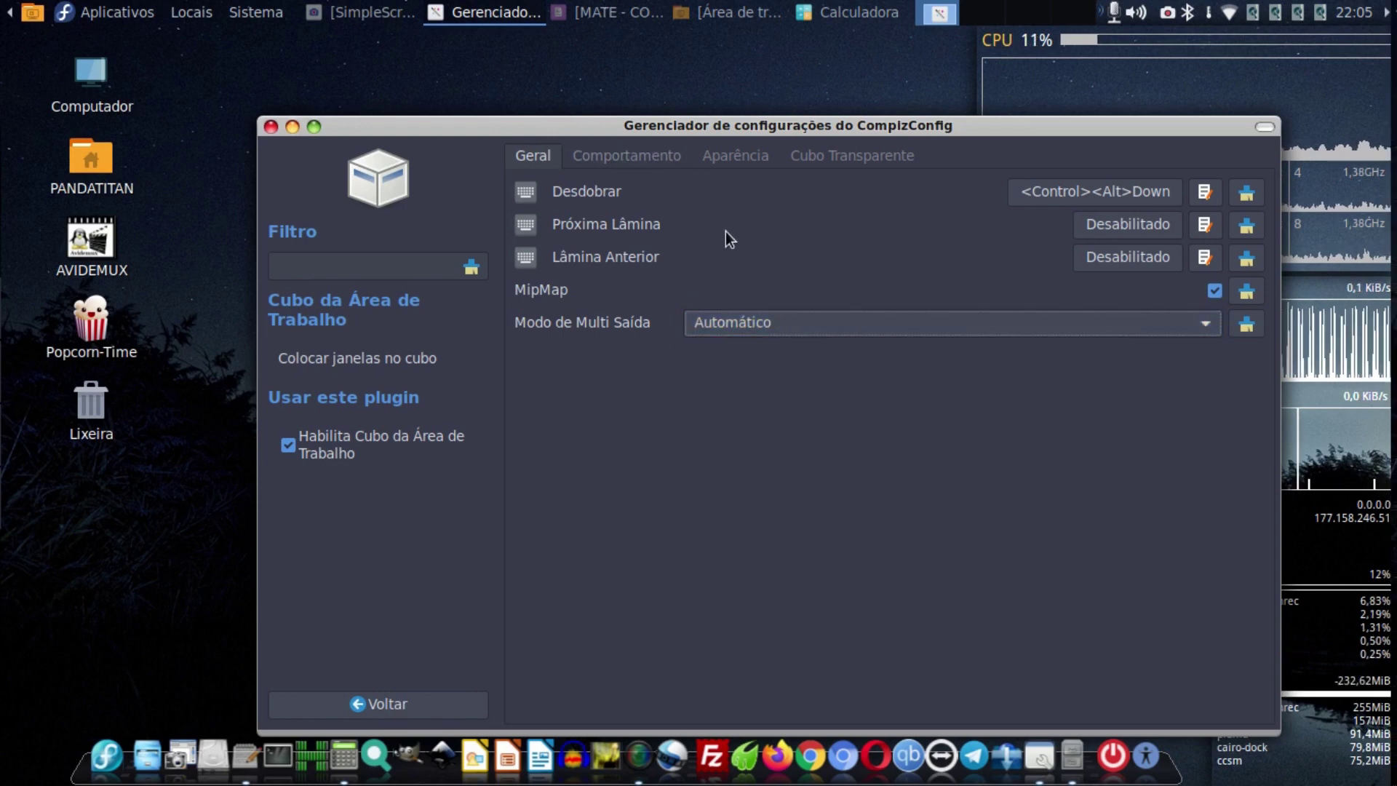
{"action": "left_click", "coordinate": [691, 199]}
Enable Dentro do Cubo in the behaviour settings of Cubo da Área de Trabalho.
{"action": "left_click", "coordinate": [615, 160]}
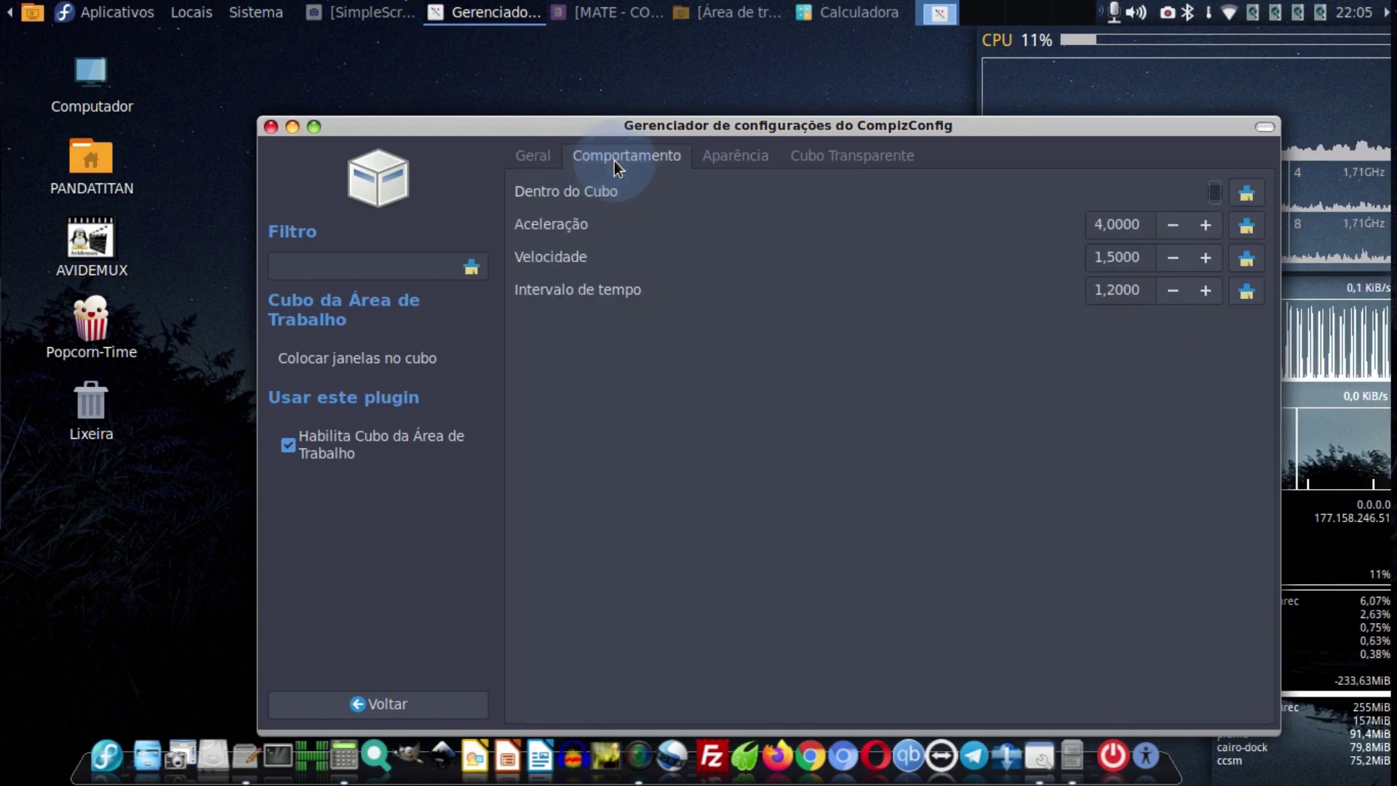
{"action": "left_click", "coordinate": [1128, 233]}
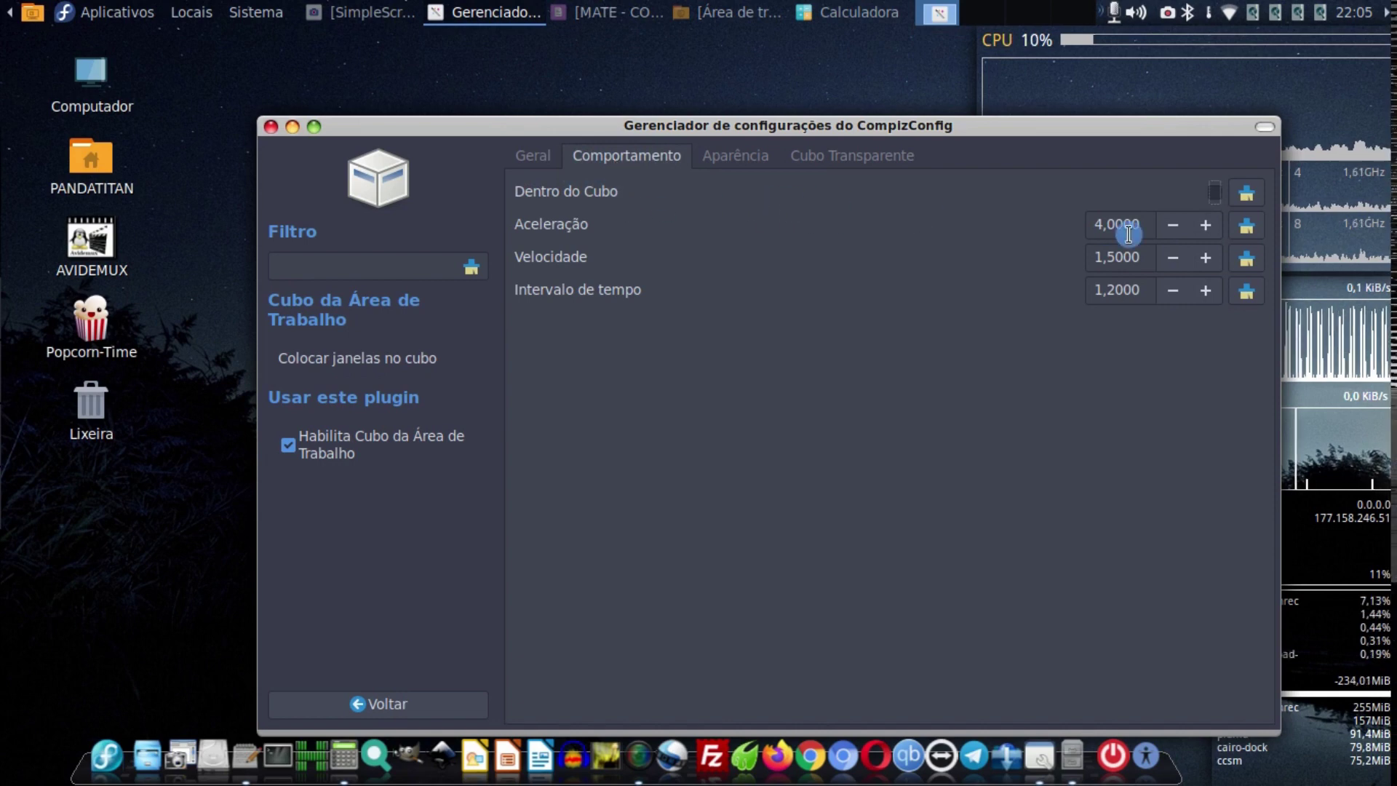
{"action": "left_click", "coordinate": [1218, 195]}
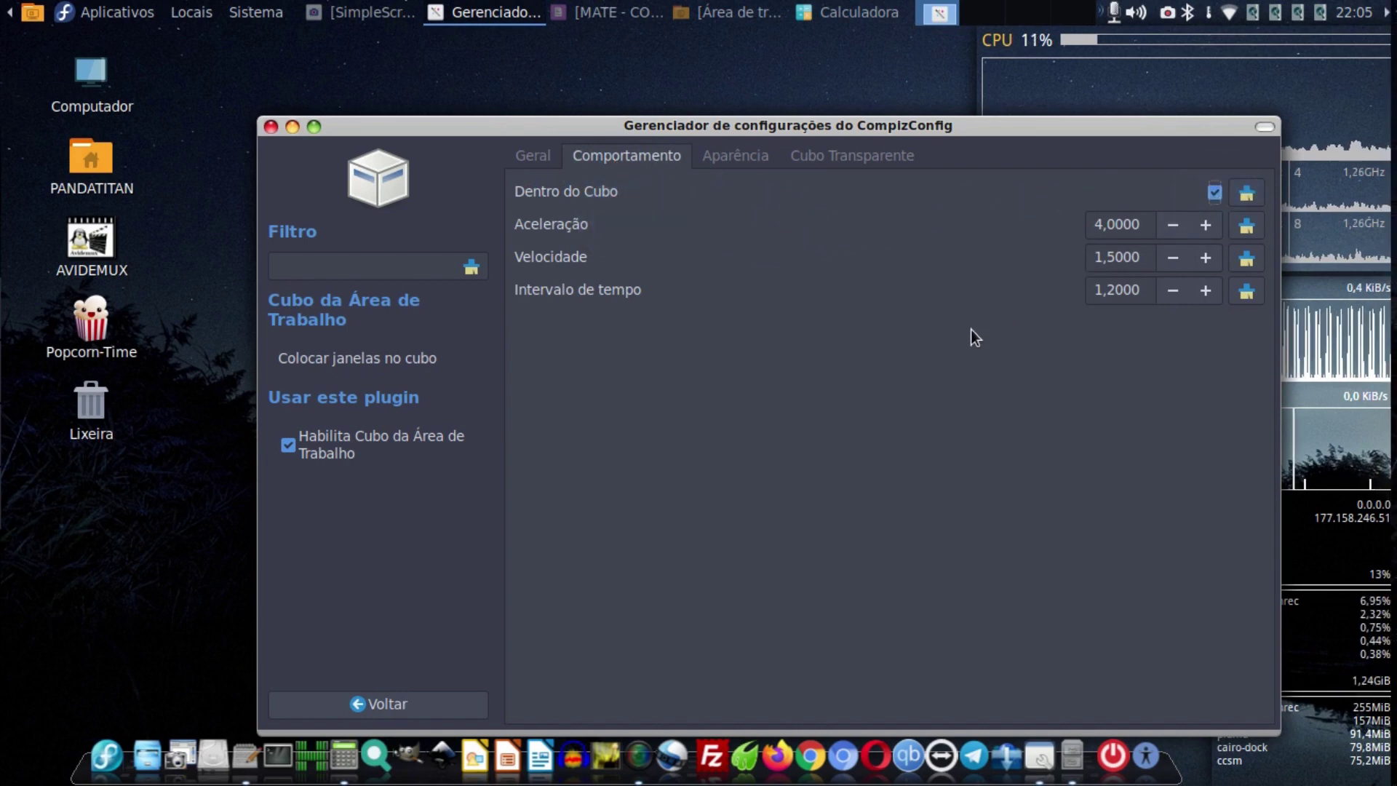
Test the inside-the-cube rotation back and forth between workspaces, and disable Dentro do Cubo.
{"action": "key", "text": "ctrl+alt+Left"}
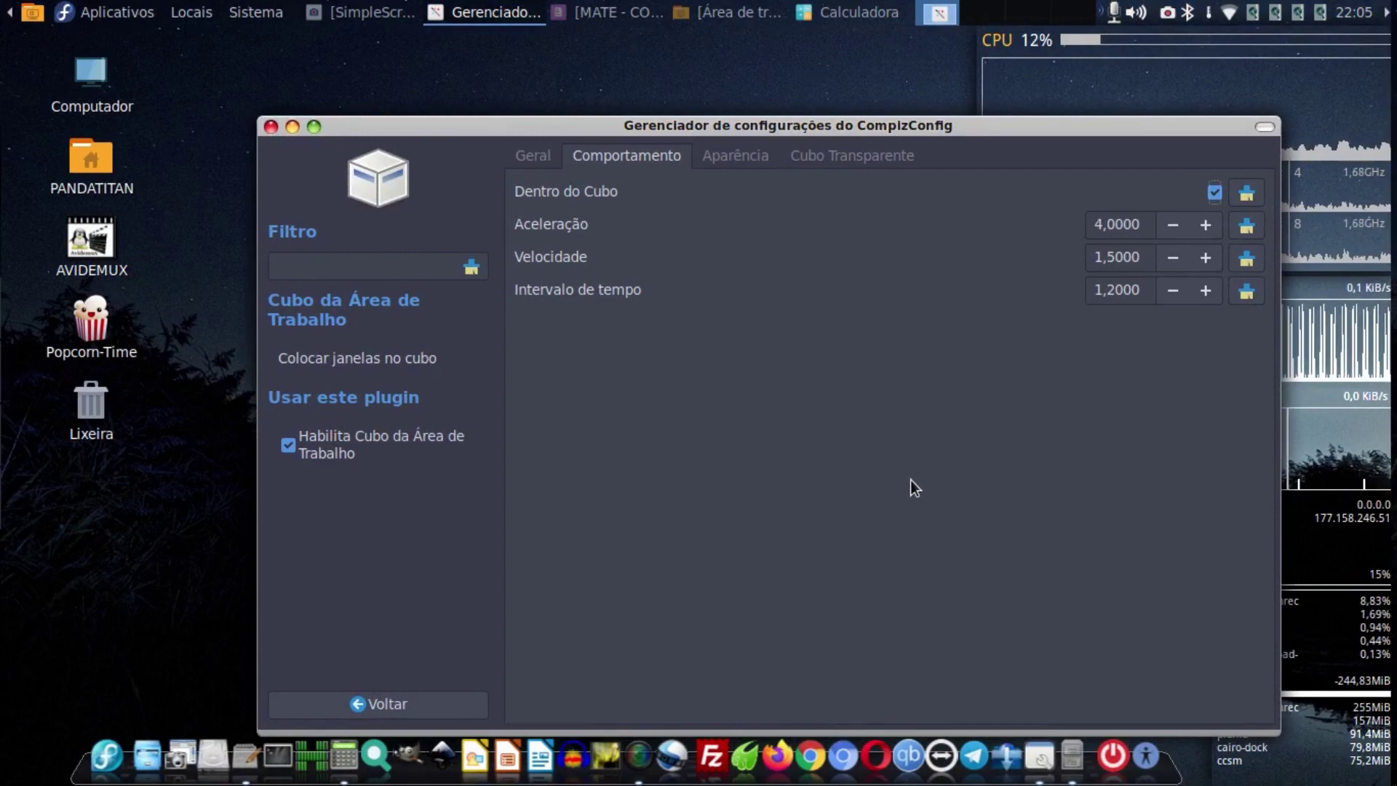
{"action": "key", "text": "ctrl+alt+Right"}
{"action": "key", "text": "ctrl+alt+Left"}
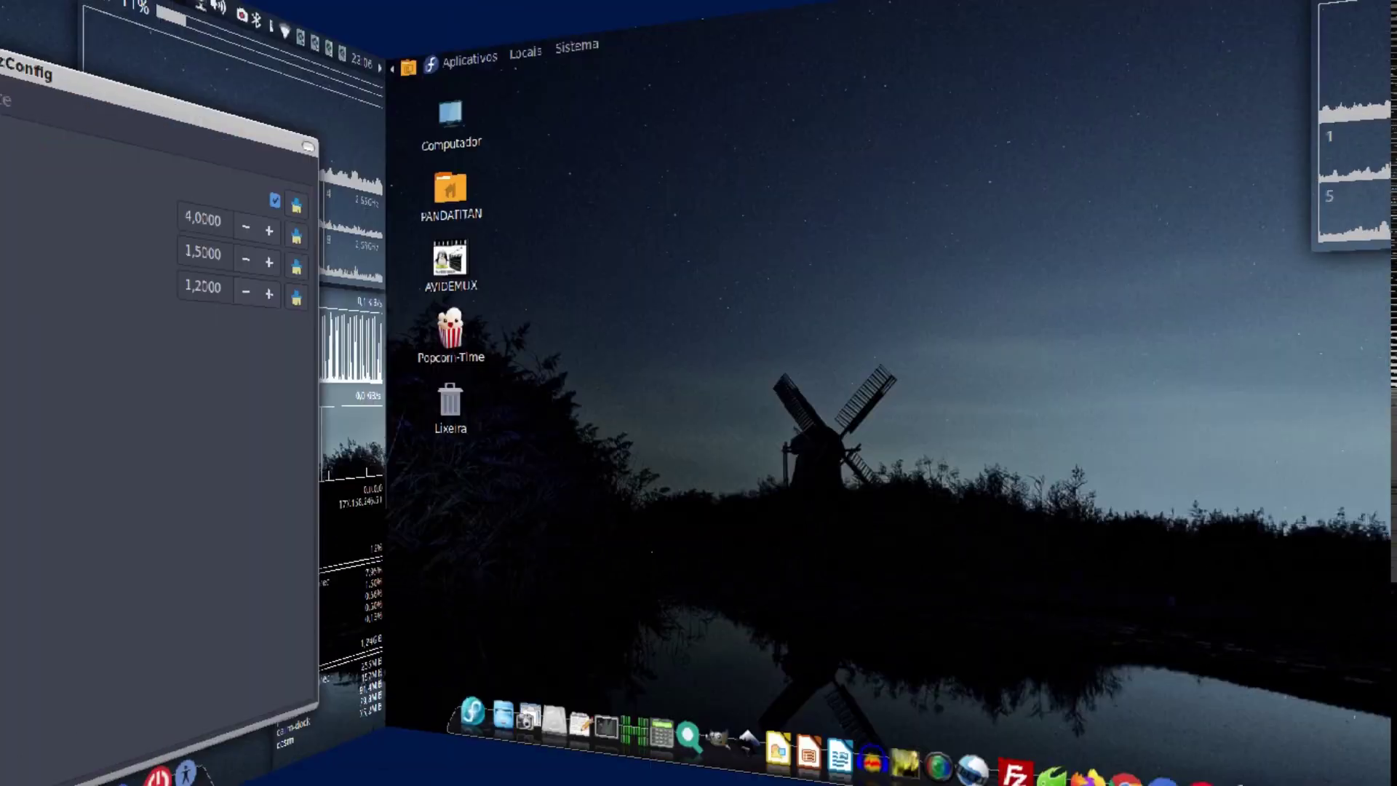
{"action": "key", "text": "ctrl+alt+Right"}
{"action": "key", "text": "ctrl+alt+Left"}
{"action": "key", "text": "ctrl+alt+Right"}
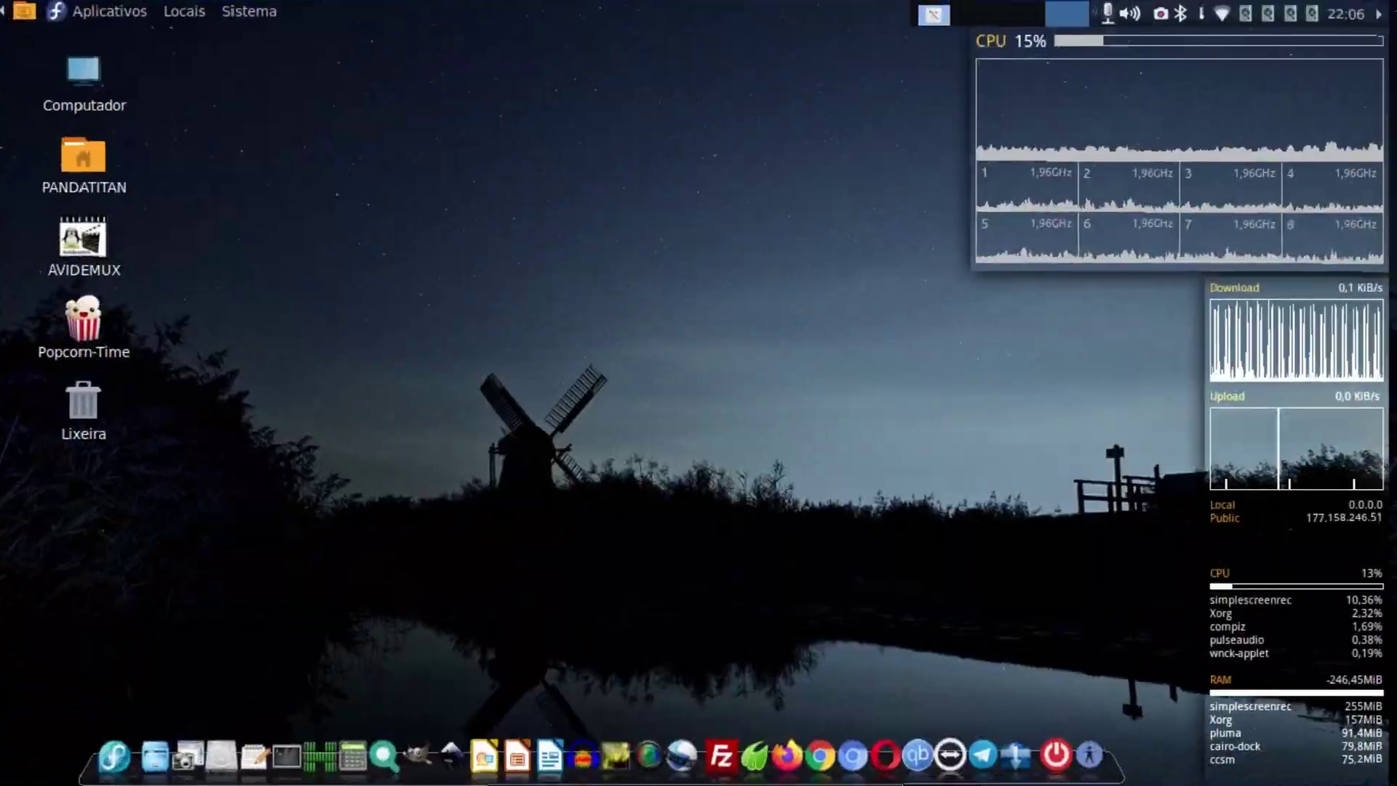
{"action": "key", "text": "ctrl+alt+Left"}
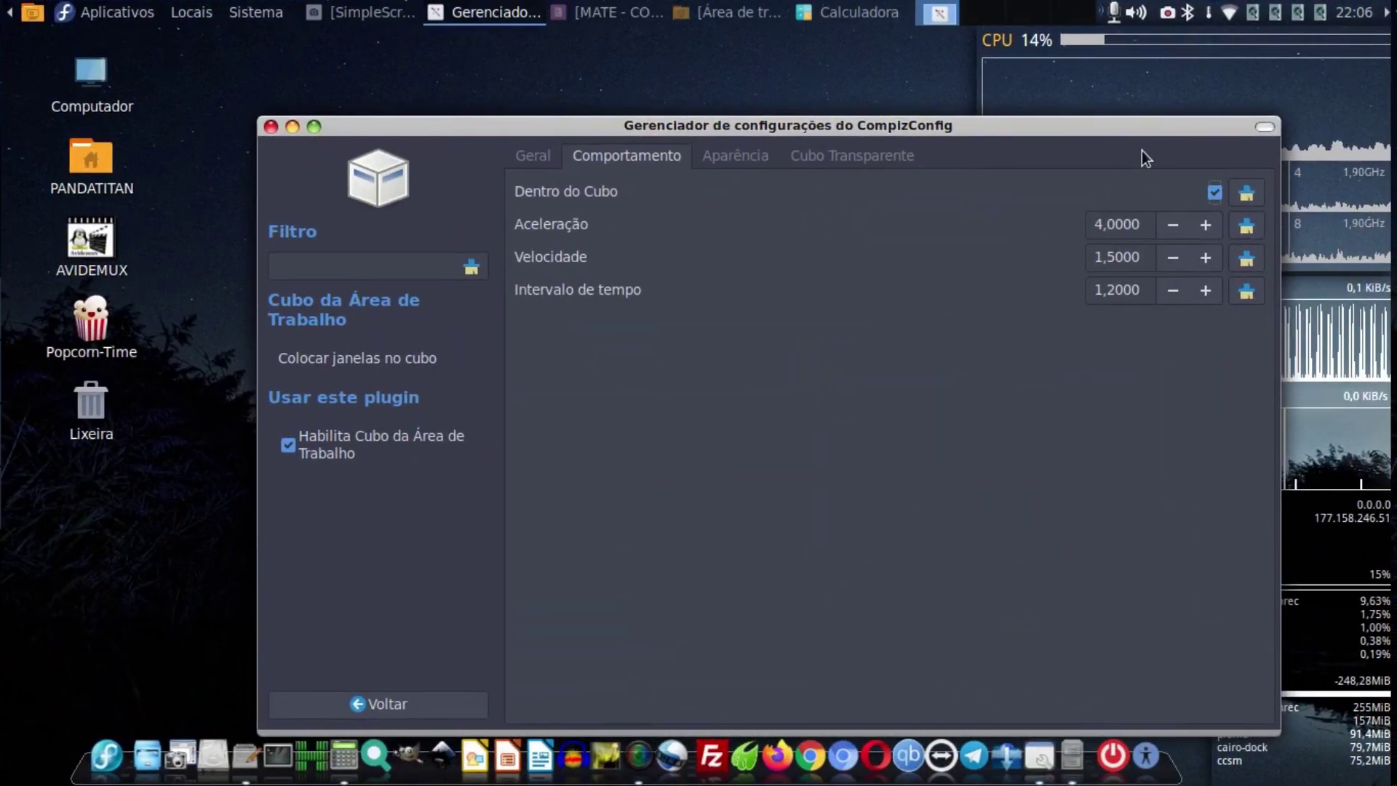
{"action": "left_click", "coordinate": [1214, 193]}
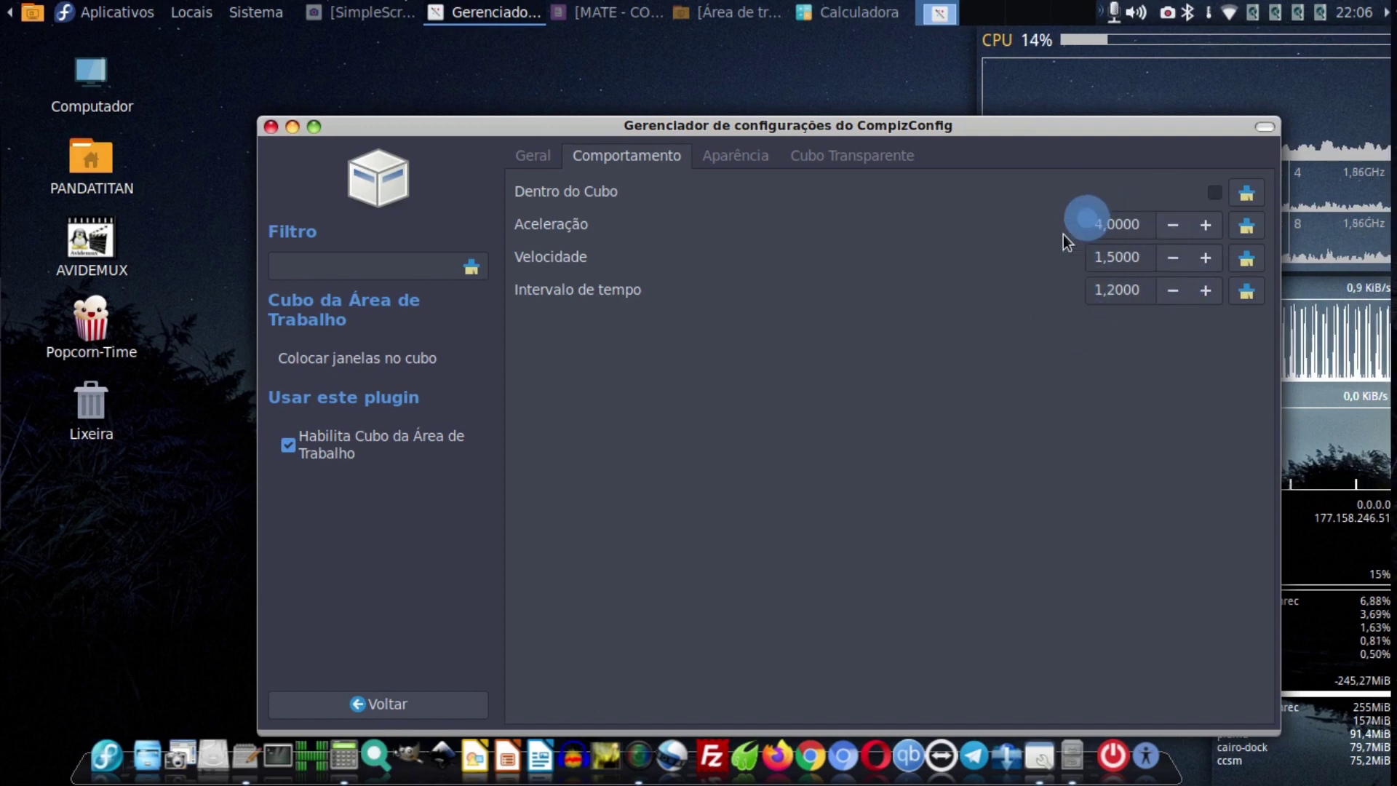
Try light yellow as the Cor do Cubo in the appearance settings and tilt the cube to inspect its top.
{"action": "left_click", "coordinate": [732, 162]}
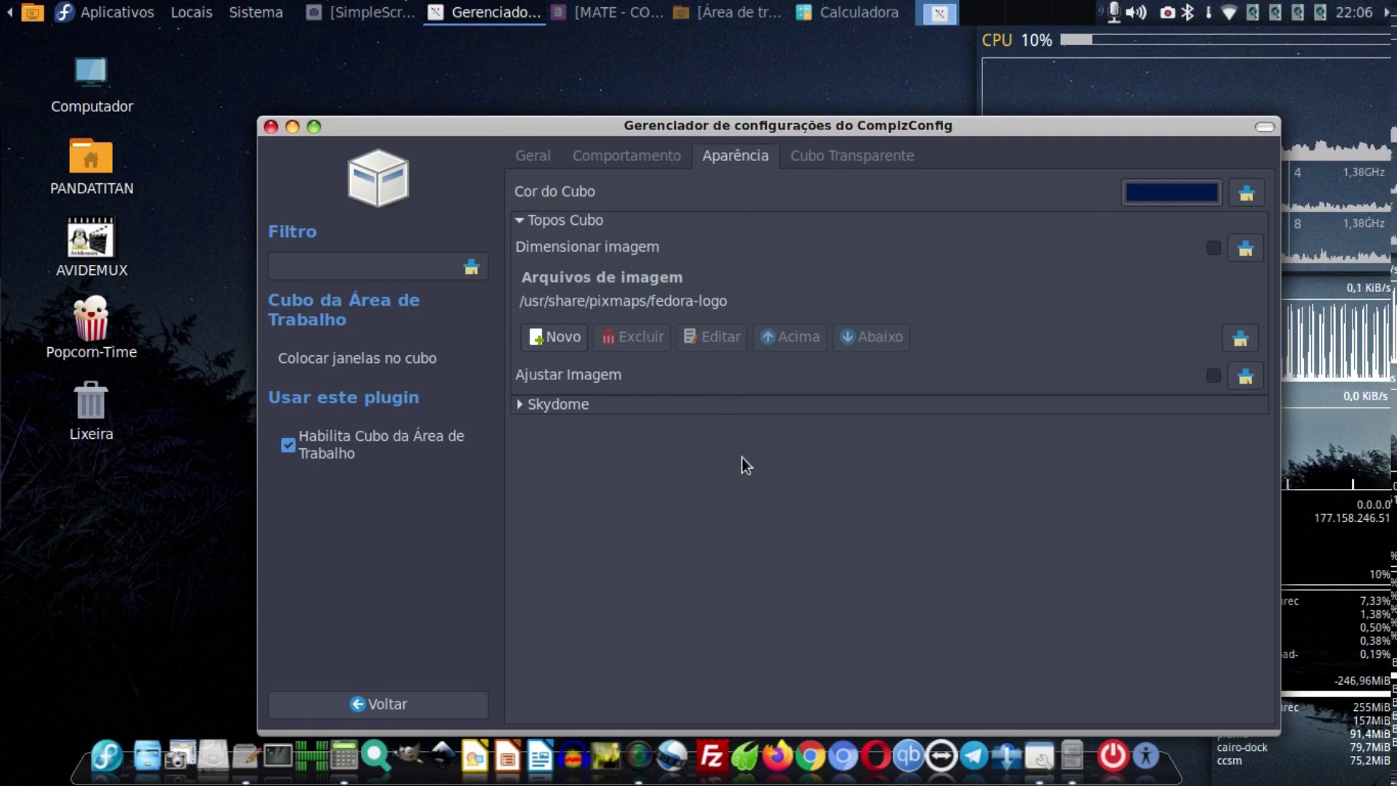
{"action": "left_click", "coordinate": [1156, 161]}
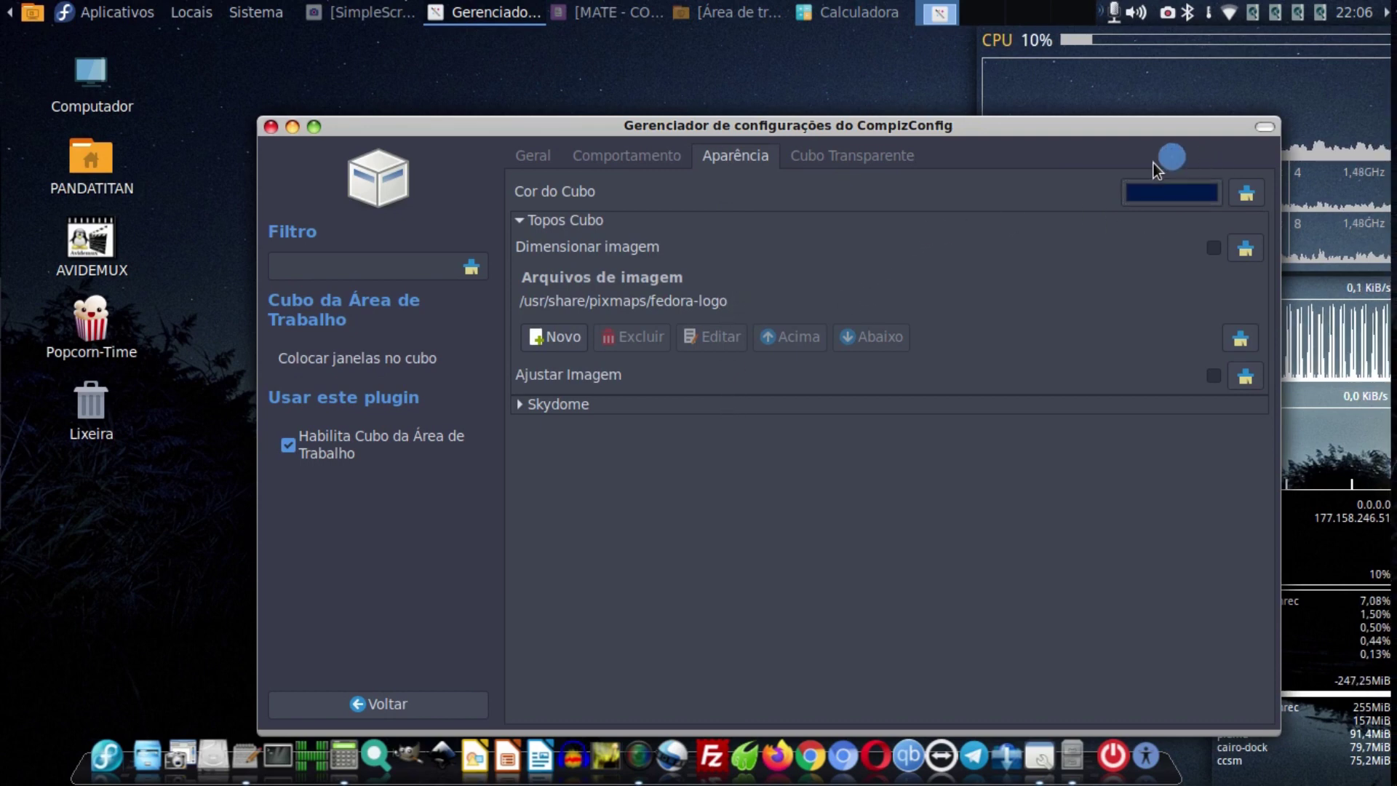
{"action": "left_click_drag", "start_coordinate": [1068, 276], "coordinate": [945, 437]}
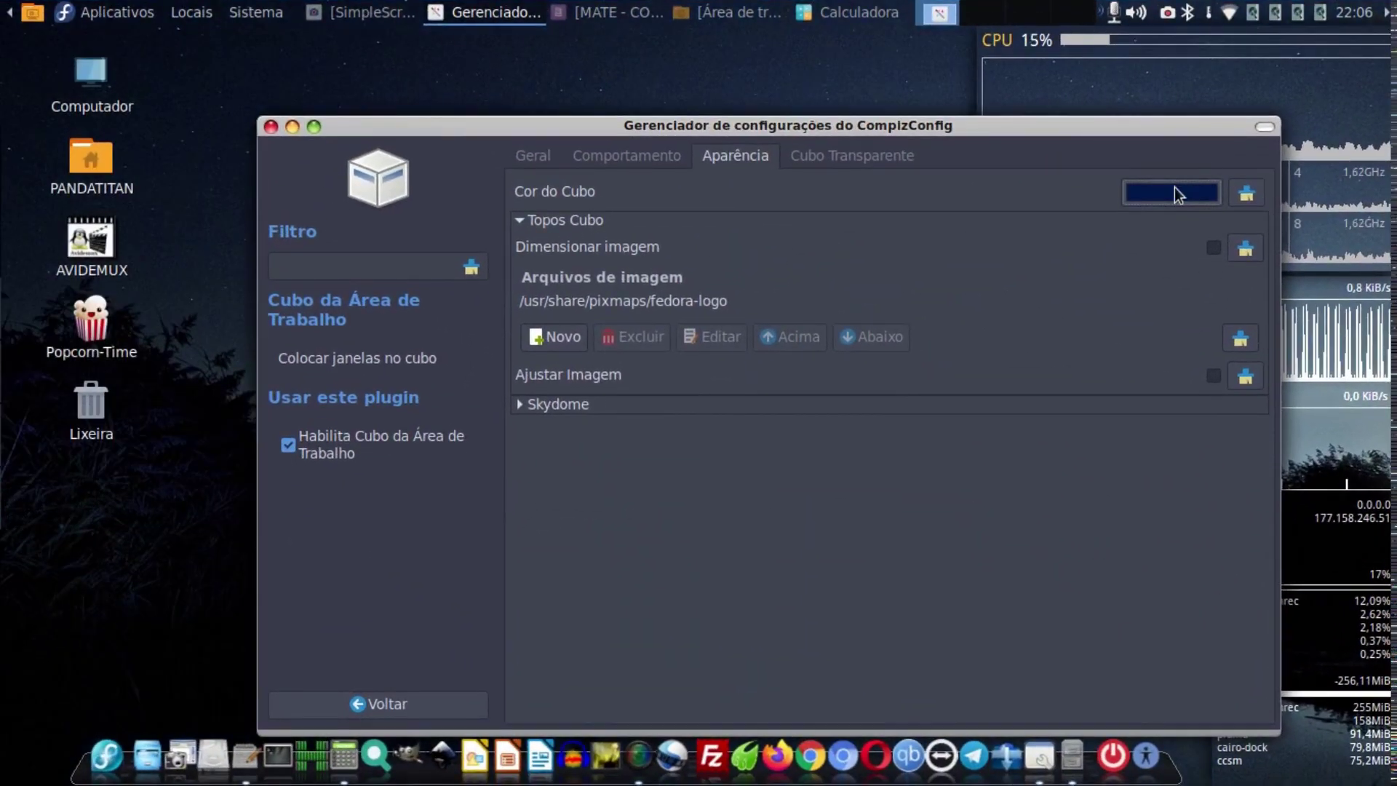
{"action": "left_click", "coordinate": [1173, 194]}
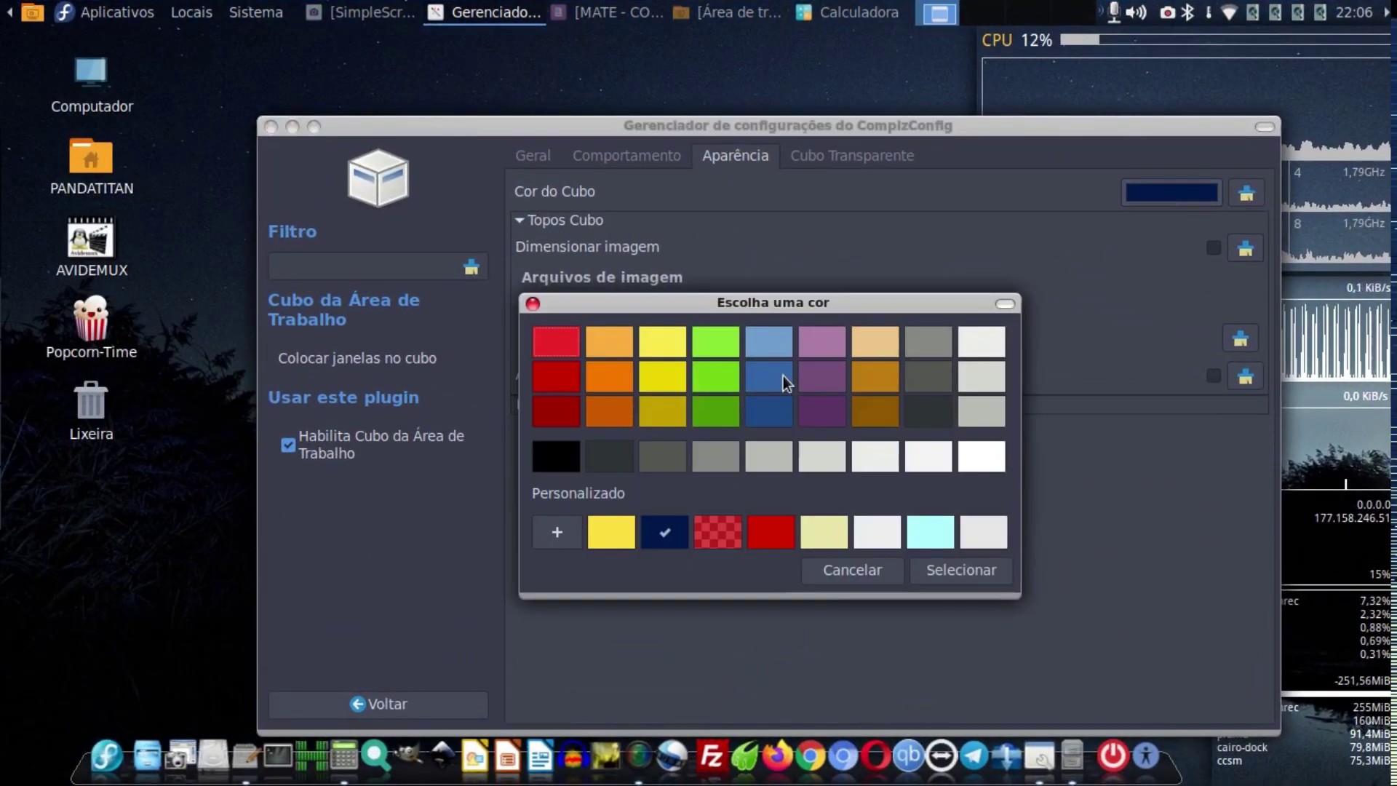
{"action": "left_click", "coordinate": [946, 566]}
{"action": "left_click_drag", "start_coordinate": [1064, 445], "coordinate": [1004, 582]}
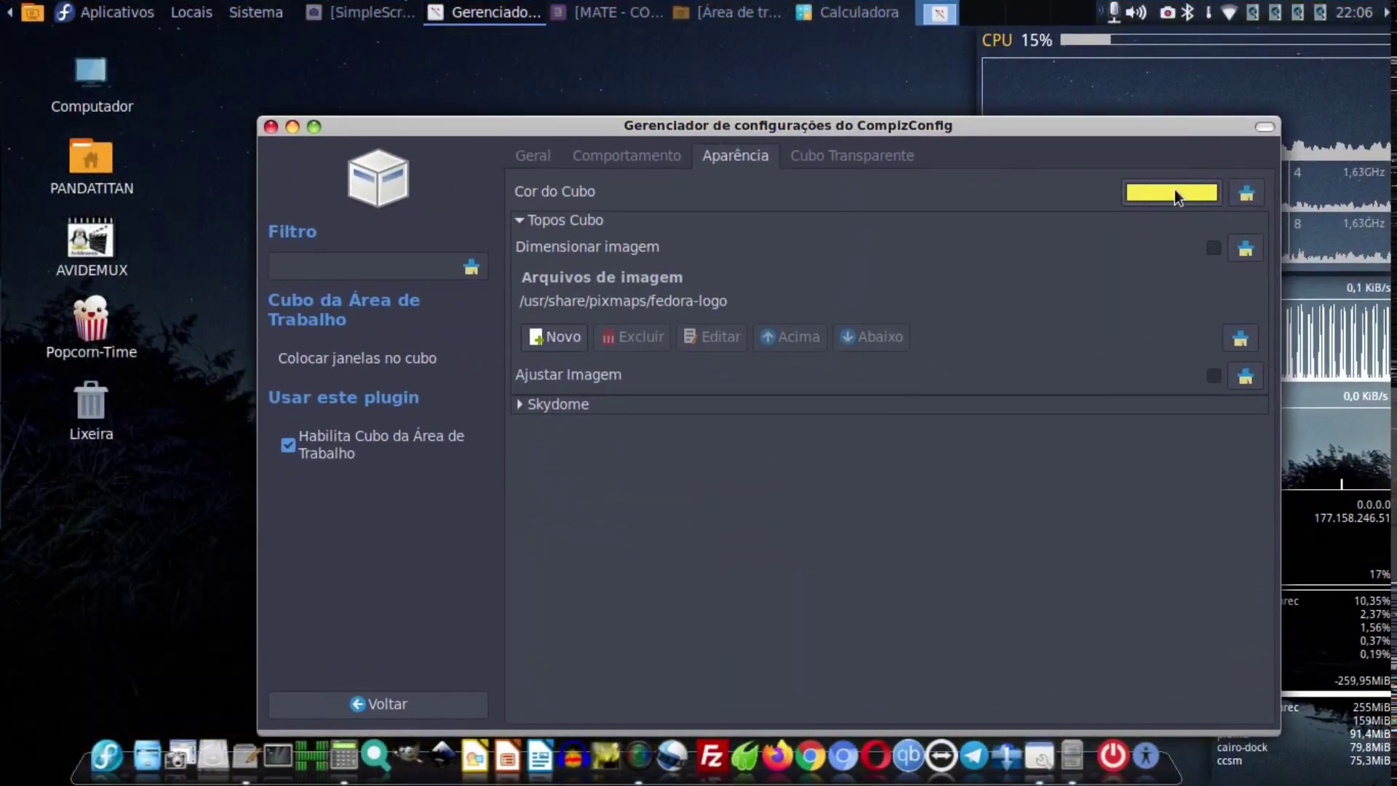
Set the Cor do Cubo to black.
{"action": "left_click", "coordinate": [1172, 188]}
{"action": "left_click", "coordinate": [556, 460]}
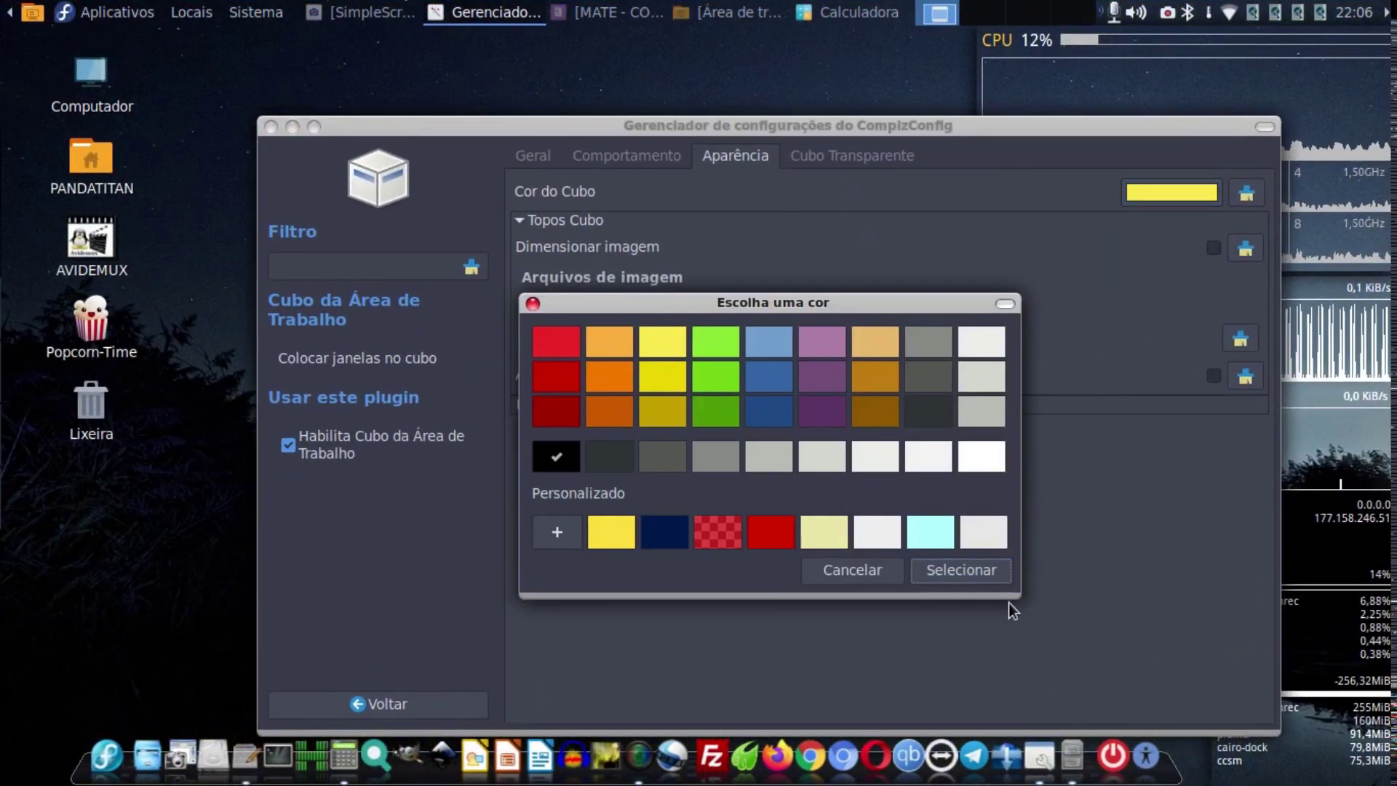
{"action": "left_click", "coordinate": [953, 571]}
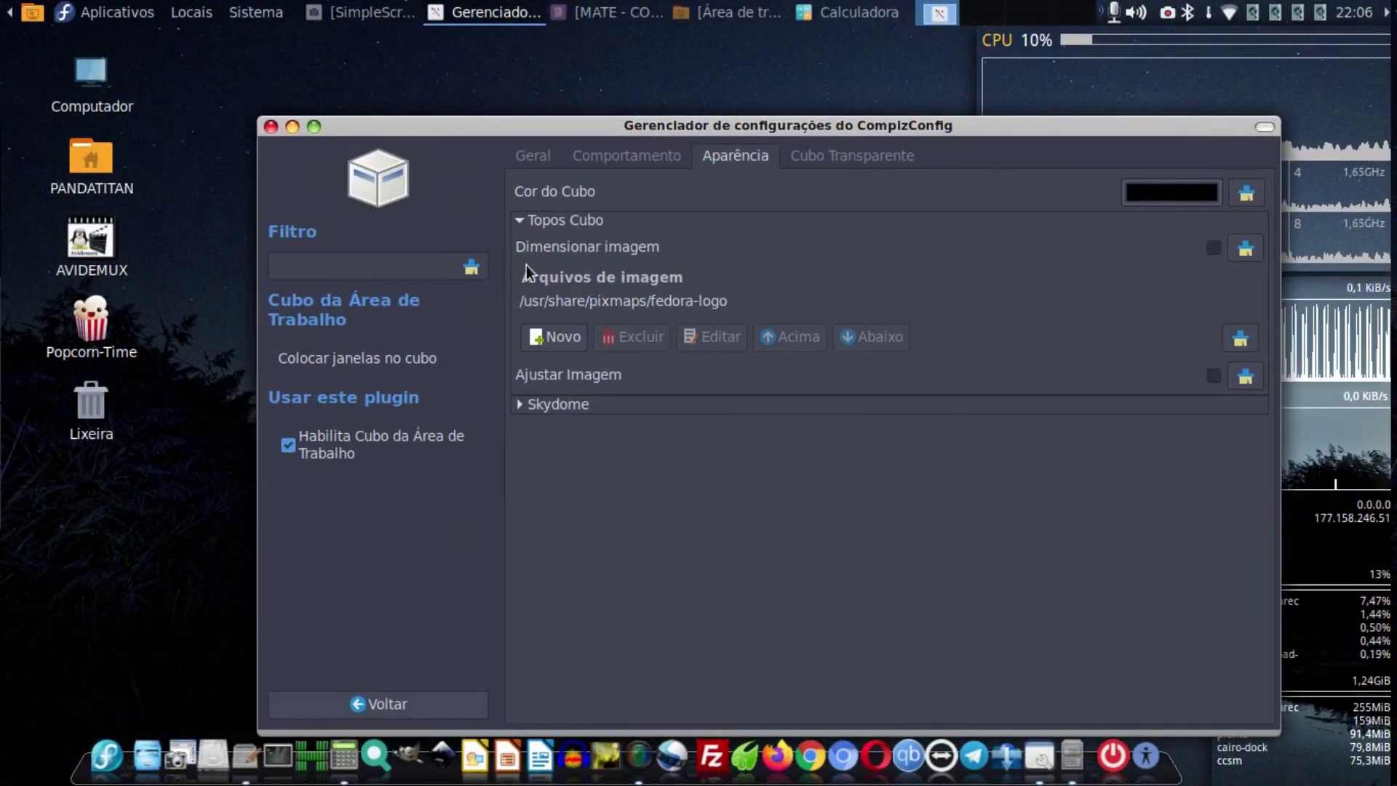
Try out Dimensionar imagem for the cube tops by enabling it, tilting the cube to check it, and disabling it again.
{"action": "left_click", "coordinate": [531, 220]}
{"action": "left_click", "coordinate": [531, 220]}
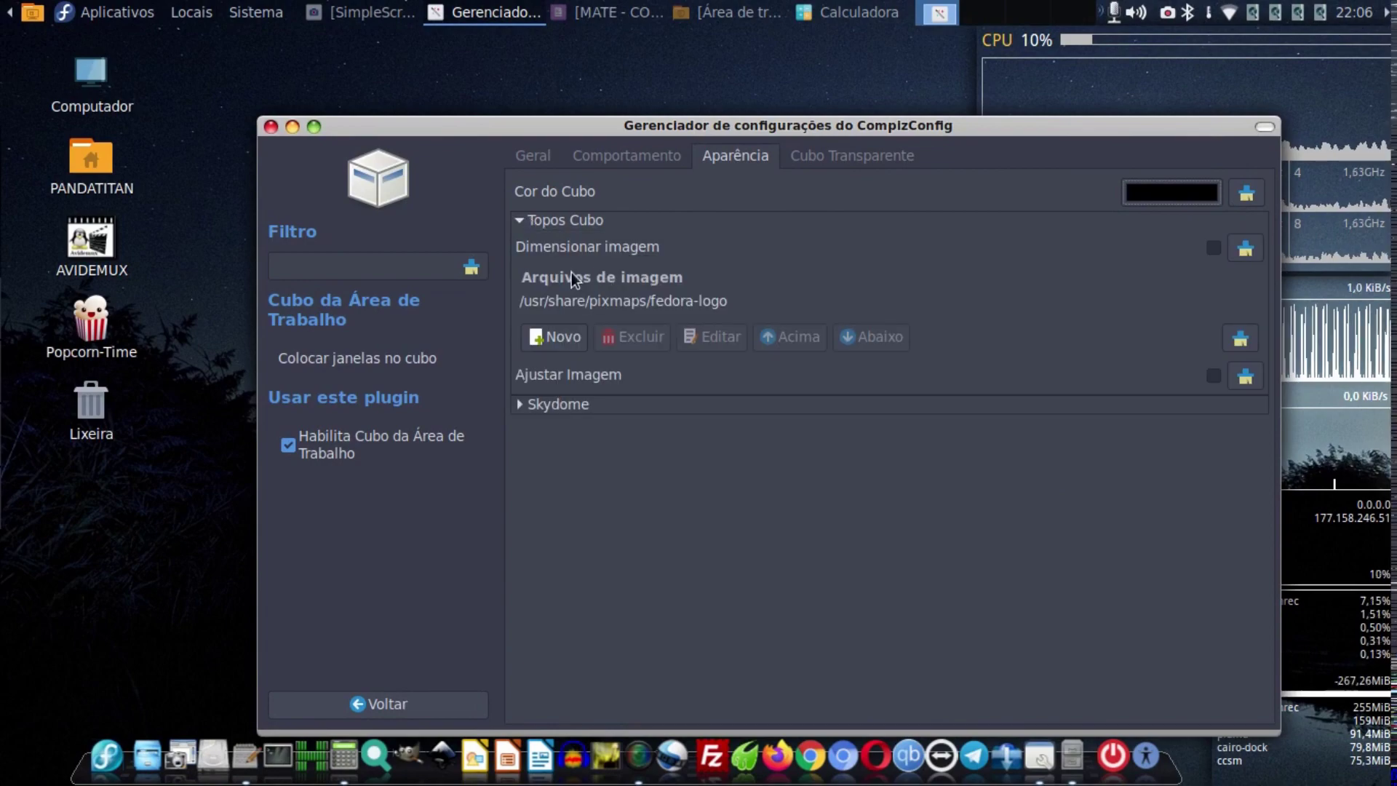
{"action": "left_click_drag", "start_coordinate": [828, 367], "coordinate": [828, 520]}
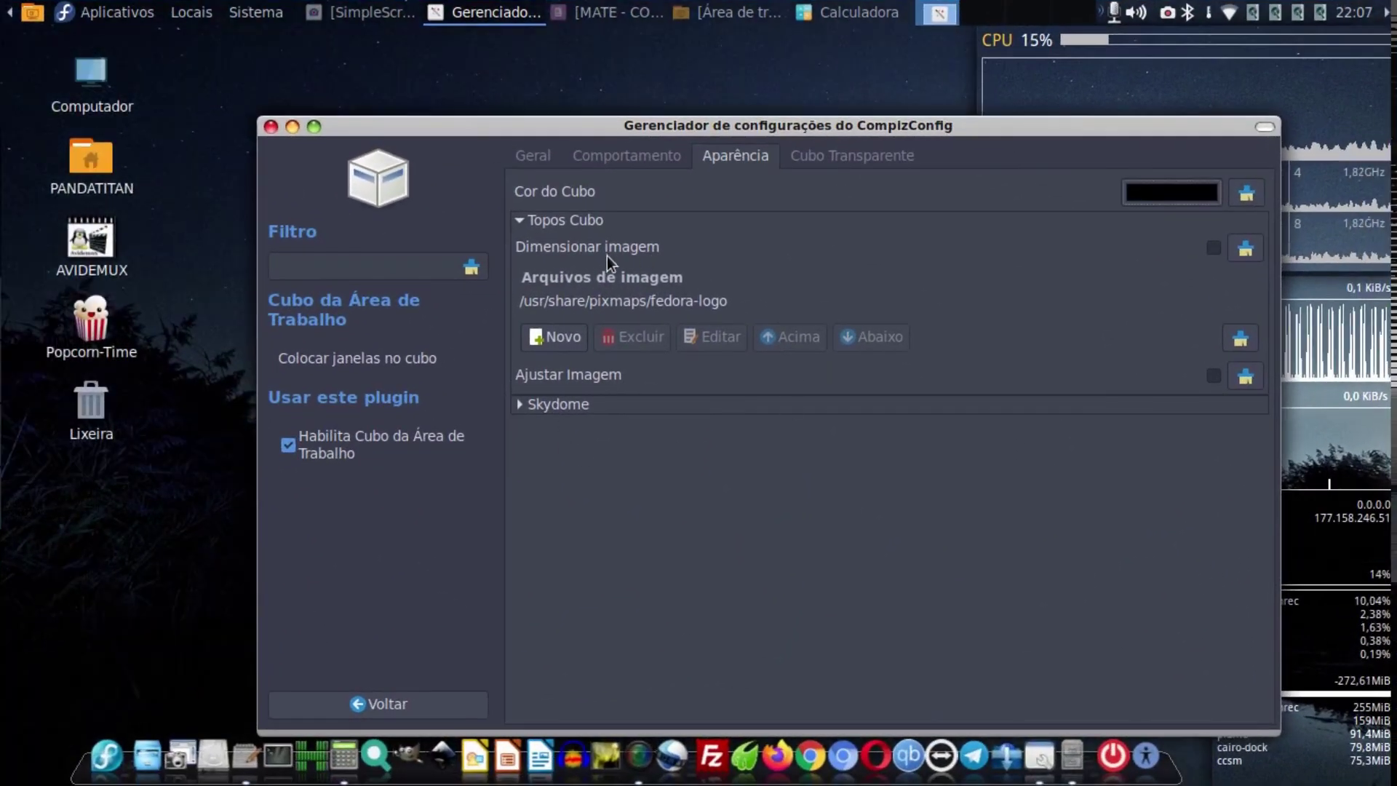
{"action": "left_click", "coordinate": [1211, 248]}
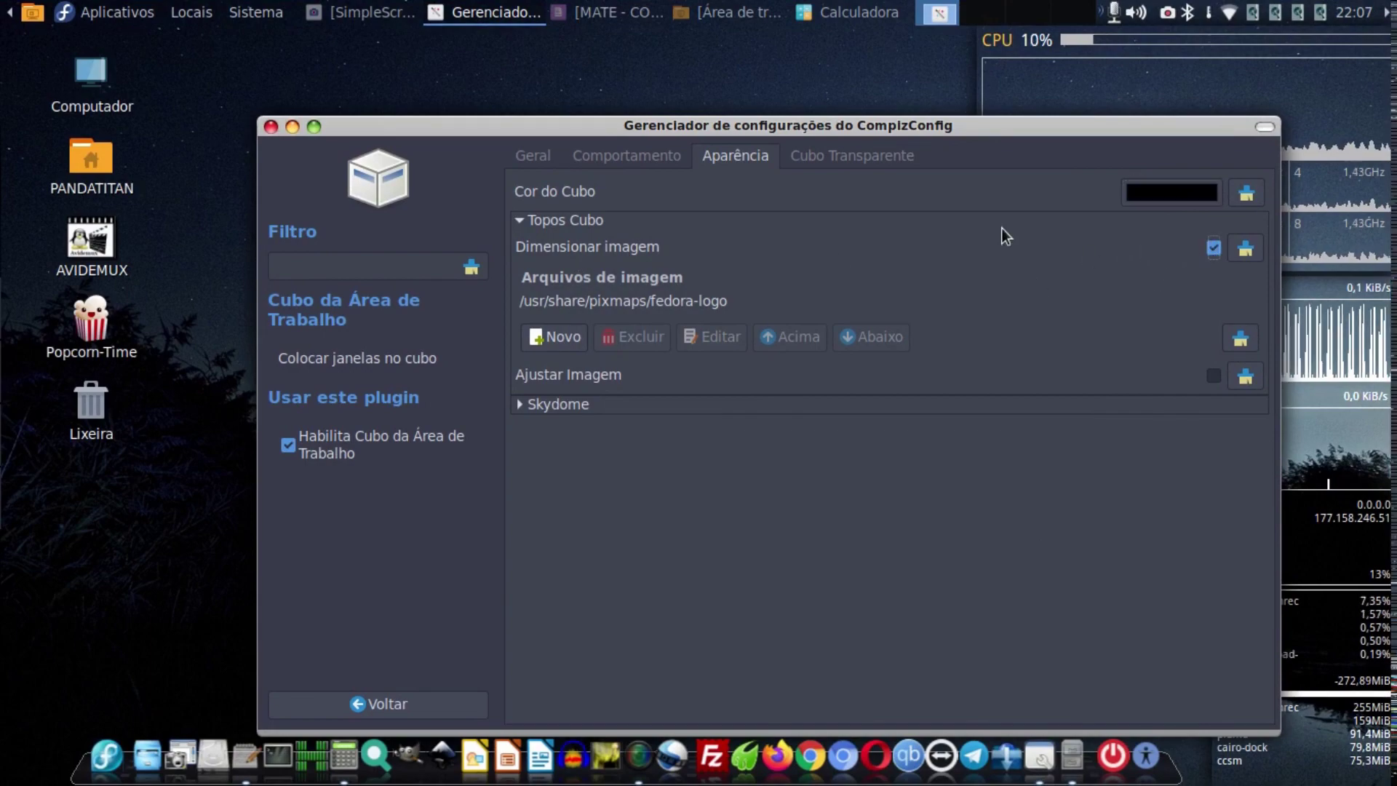
{"action": "left_click_drag", "start_coordinate": [1002, 229], "coordinate": [1001, 335]}
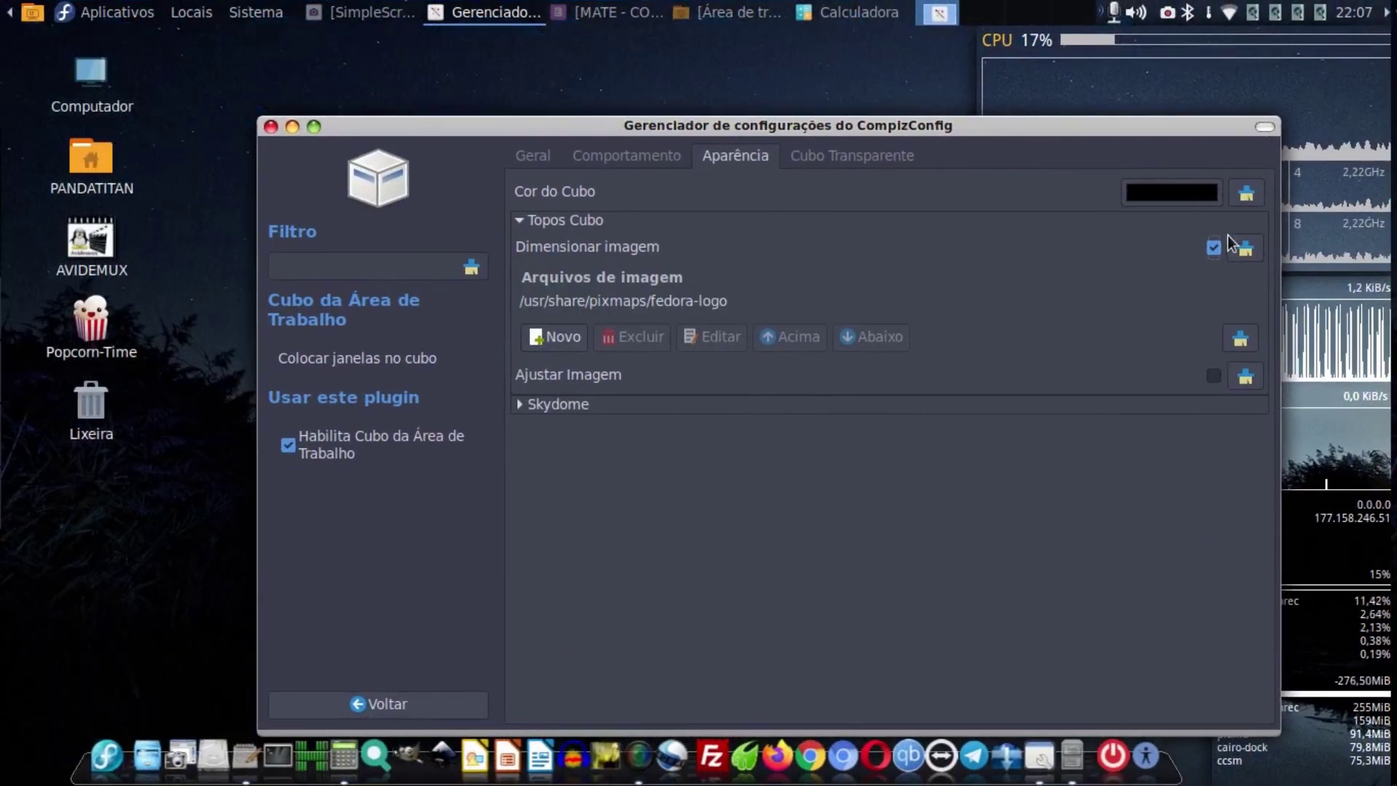
{"action": "left_click", "coordinate": [1212, 248]}
{"action": "left_click_drag", "start_coordinate": [889, 193], "coordinate": [889, 350]}
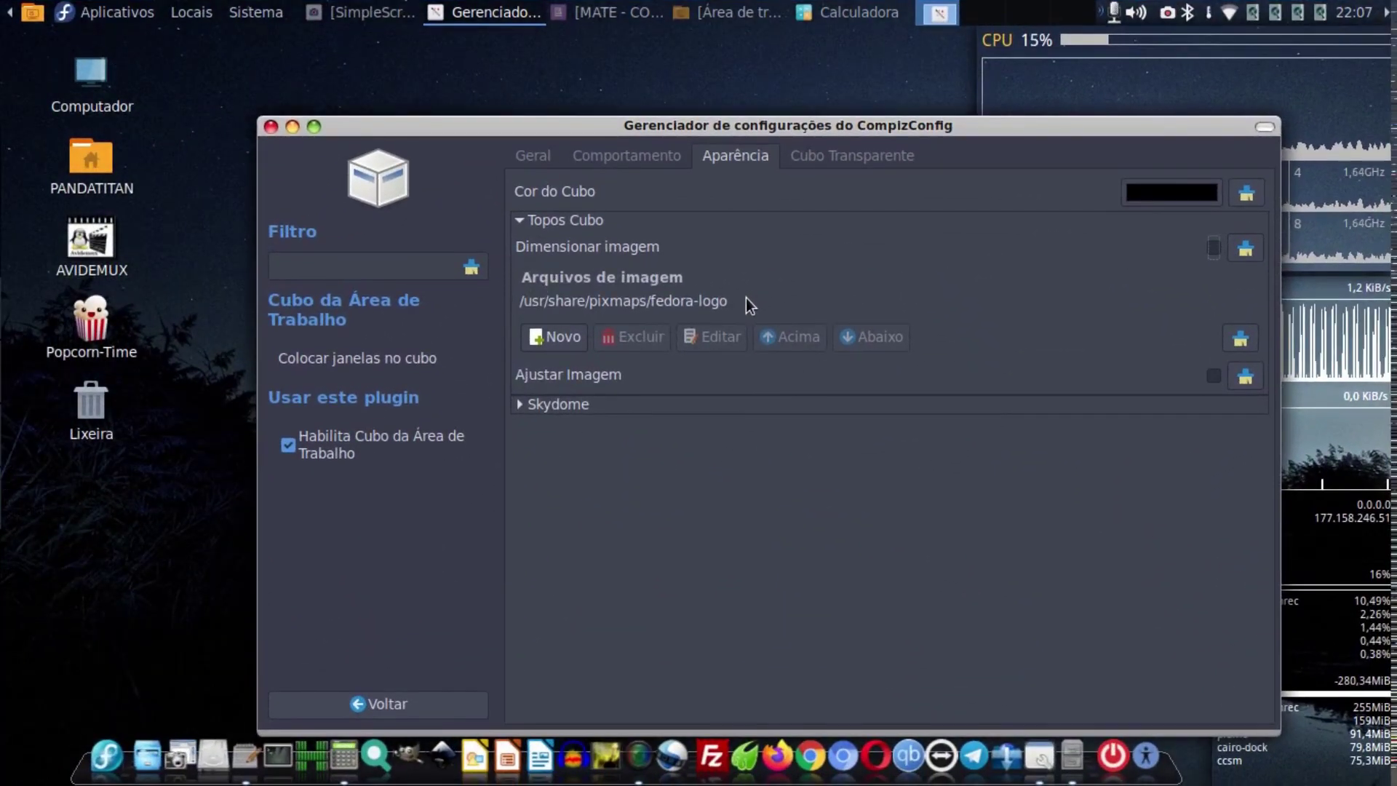
Add APPLESKULL.png from the Imagens folder to the Arquivos de imagem list for the cube tops.
{"action": "left_click", "coordinate": [744, 298]}
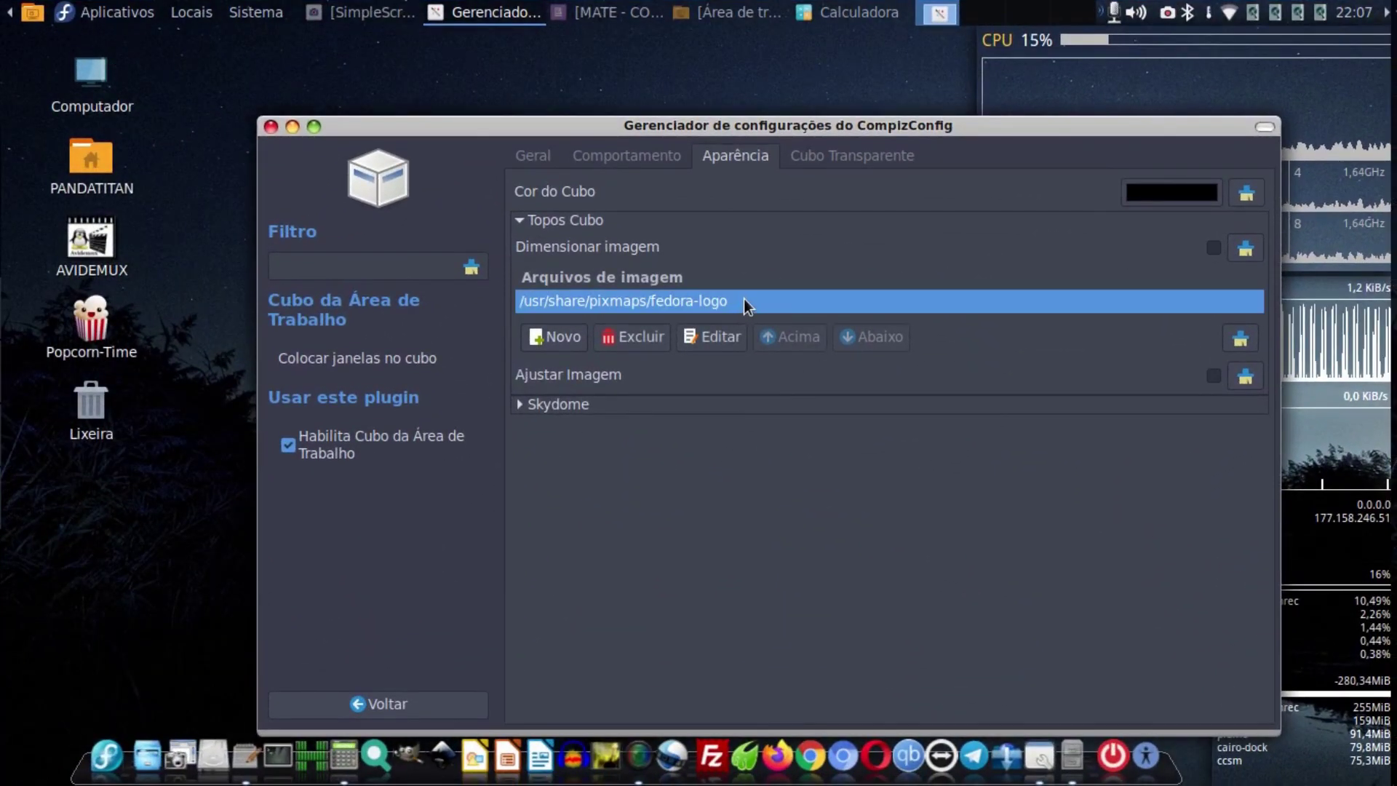
{"action": "left_click", "coordinate": [569, 335]}
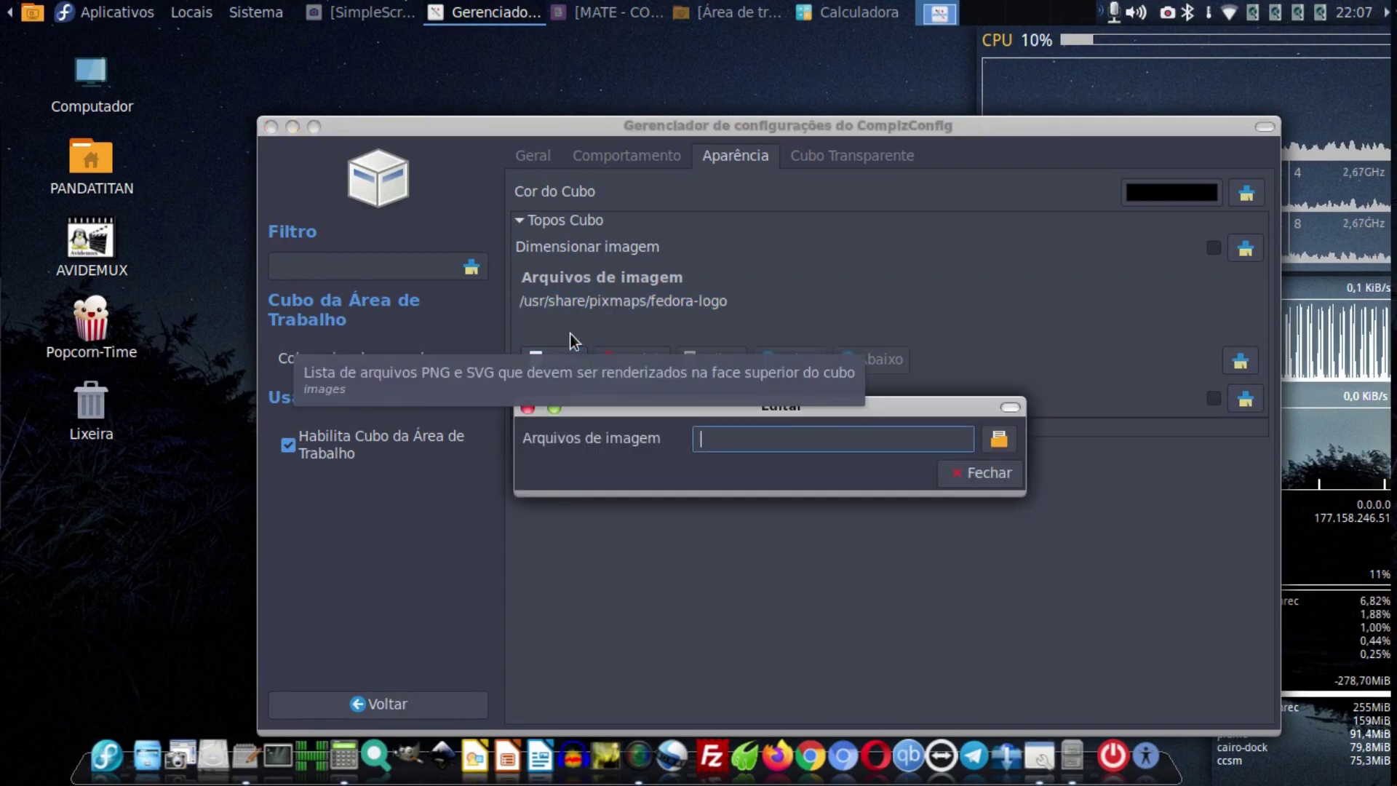
{"action": "left_click", "coordinate": [999, 438]}
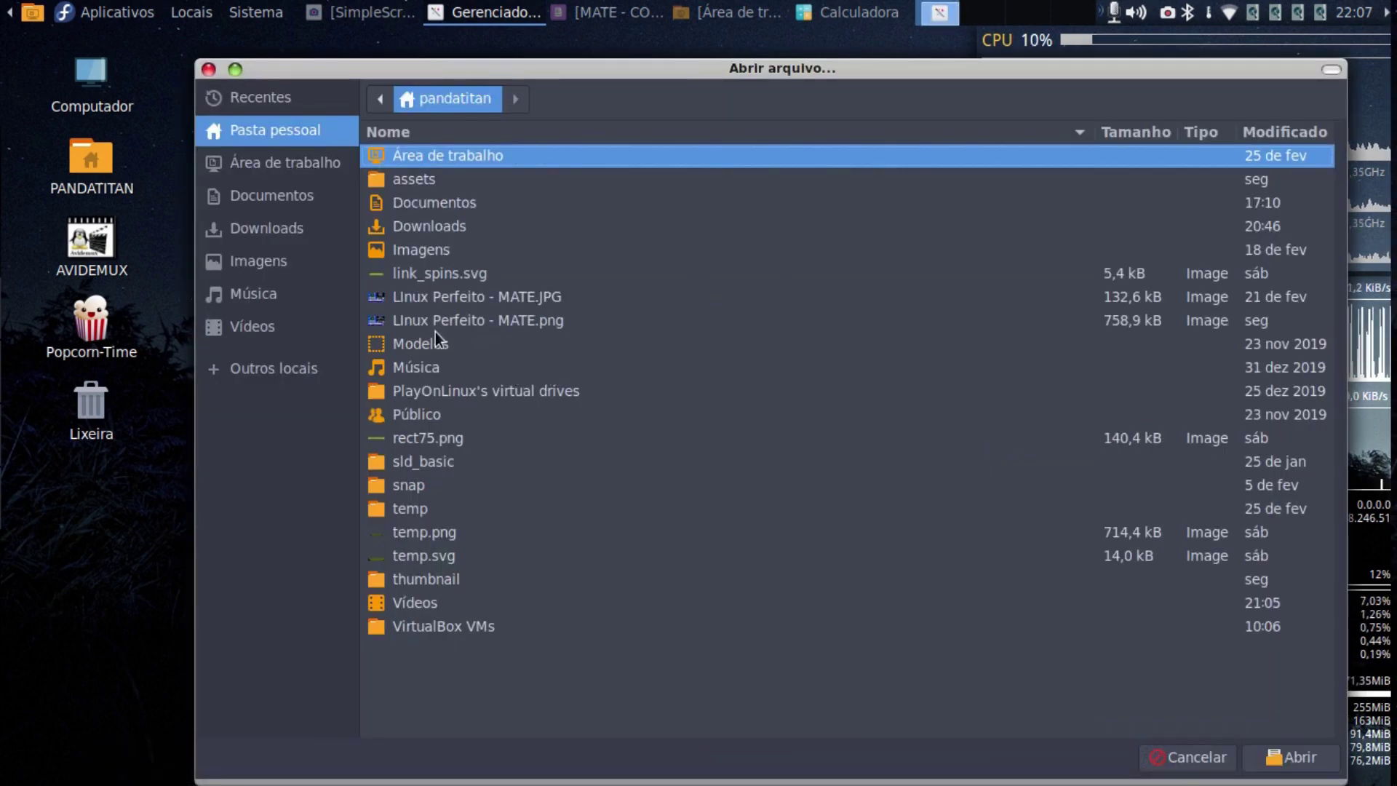
{"action": "left_click", "coordinate": [311, 262]}
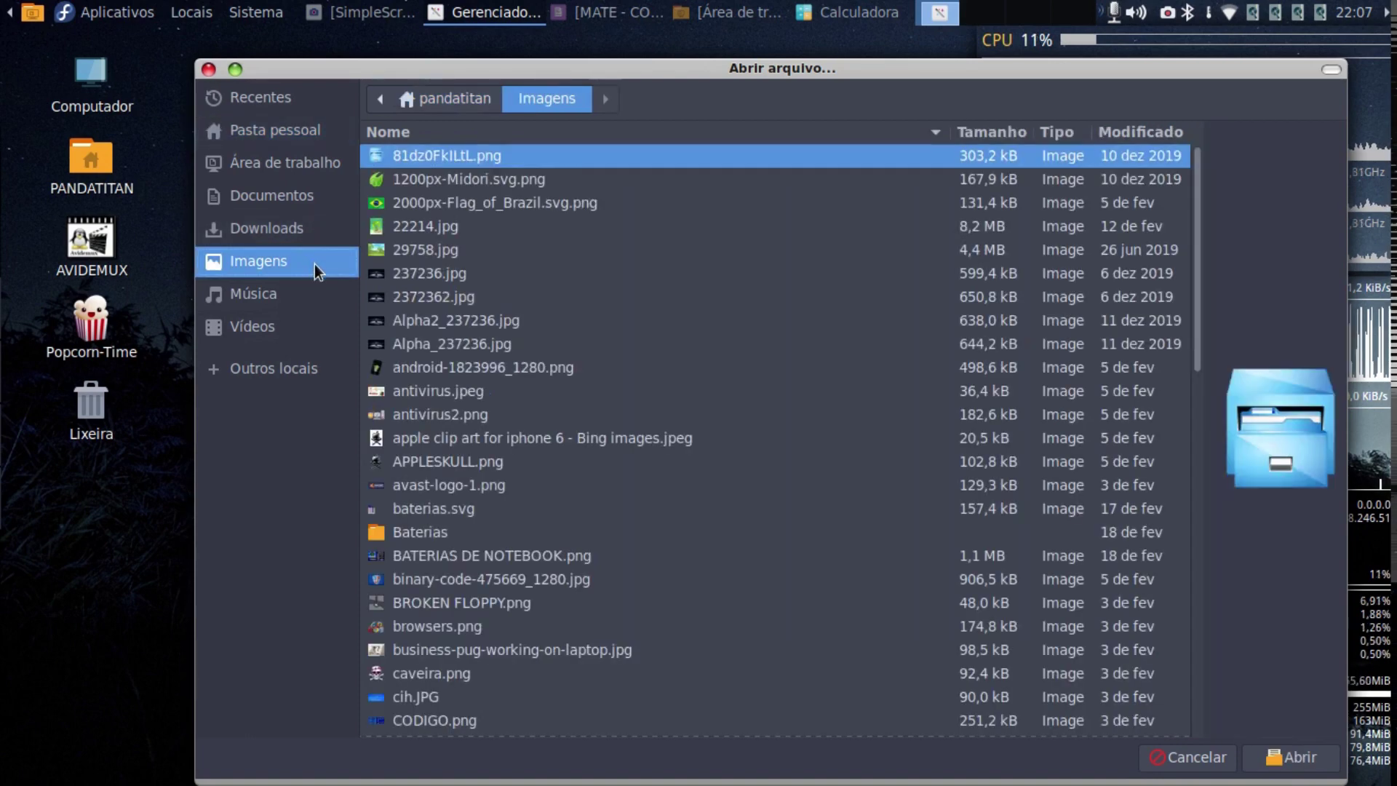
{"action": "left_click", "coordinate": [486, 299]}
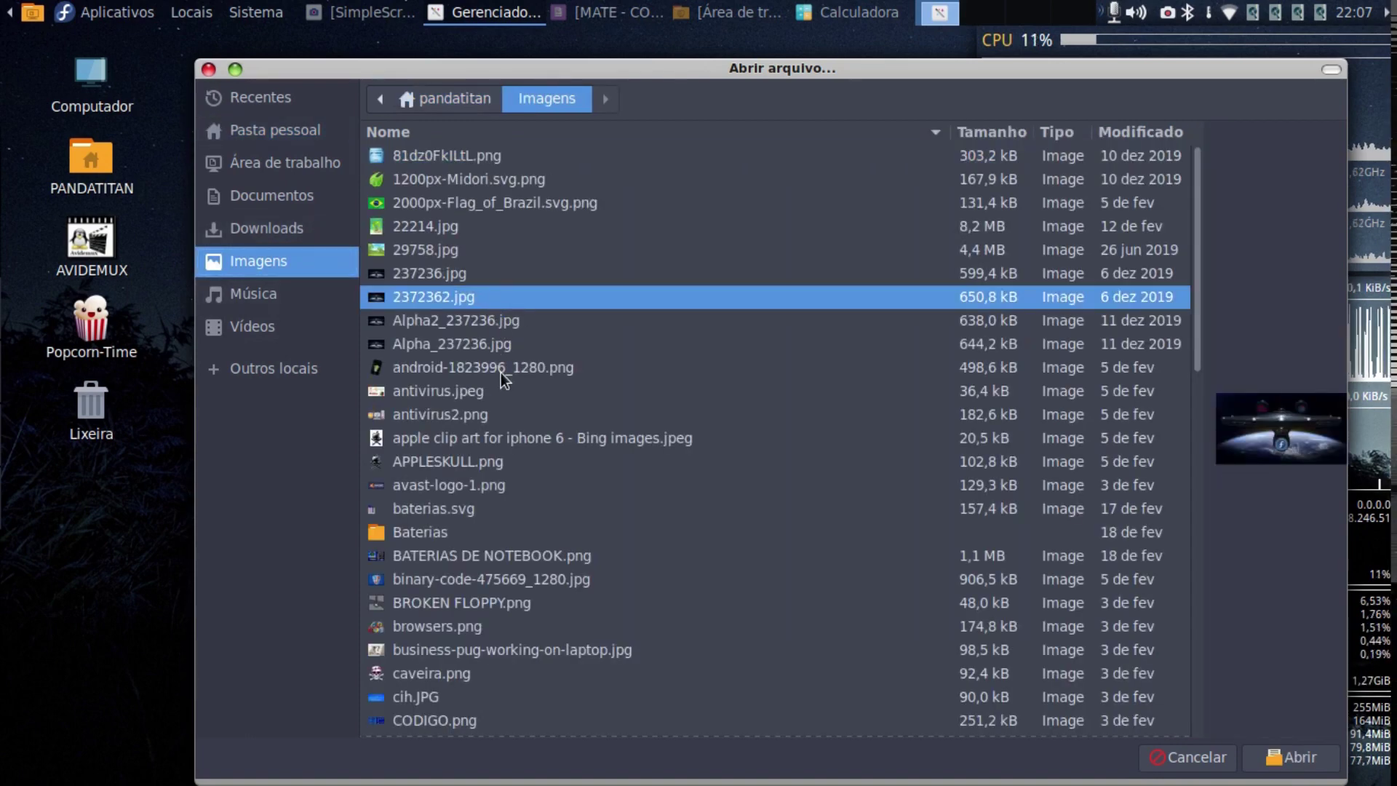
{"action": "left_click", "coordinate": [443, 461]}
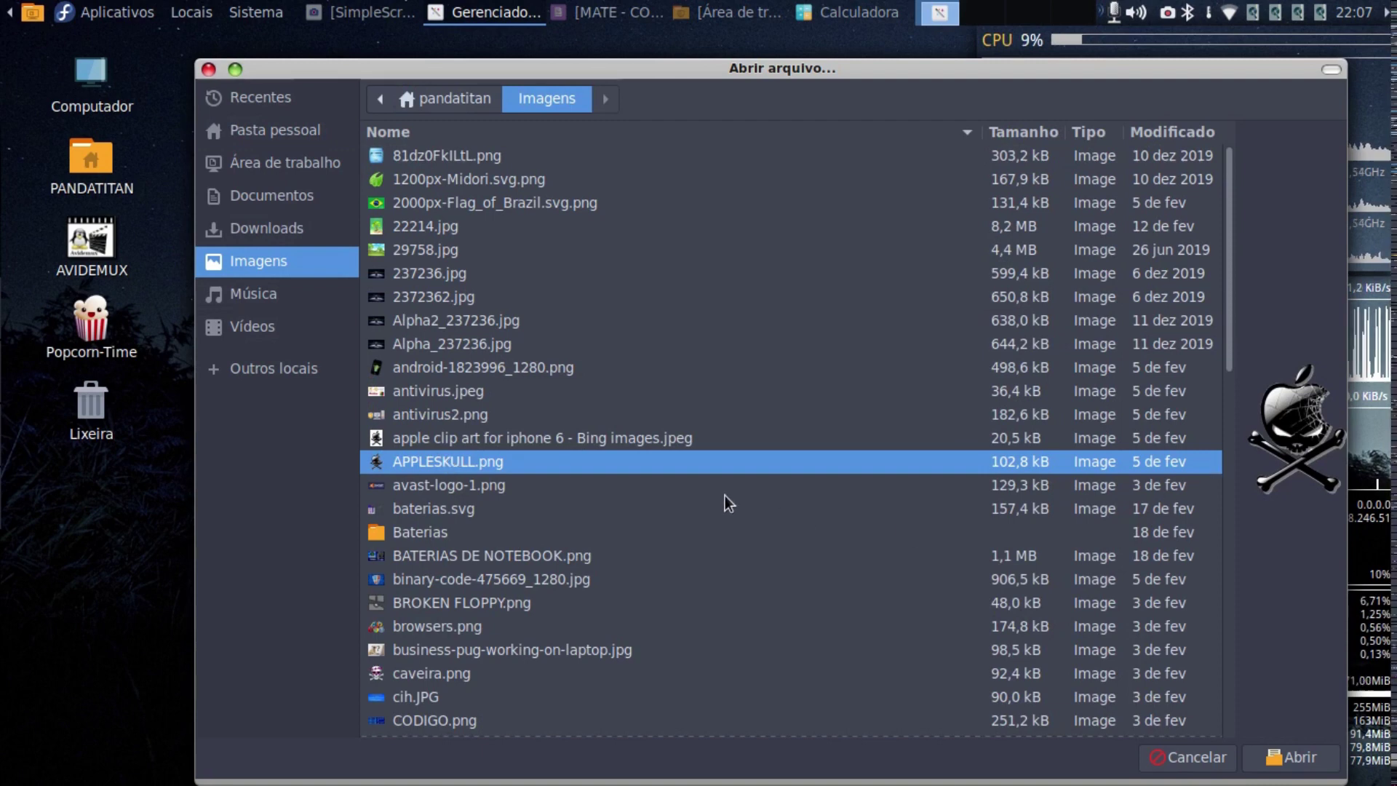
{"action": "double_click", "coordinate": [620, 467]}
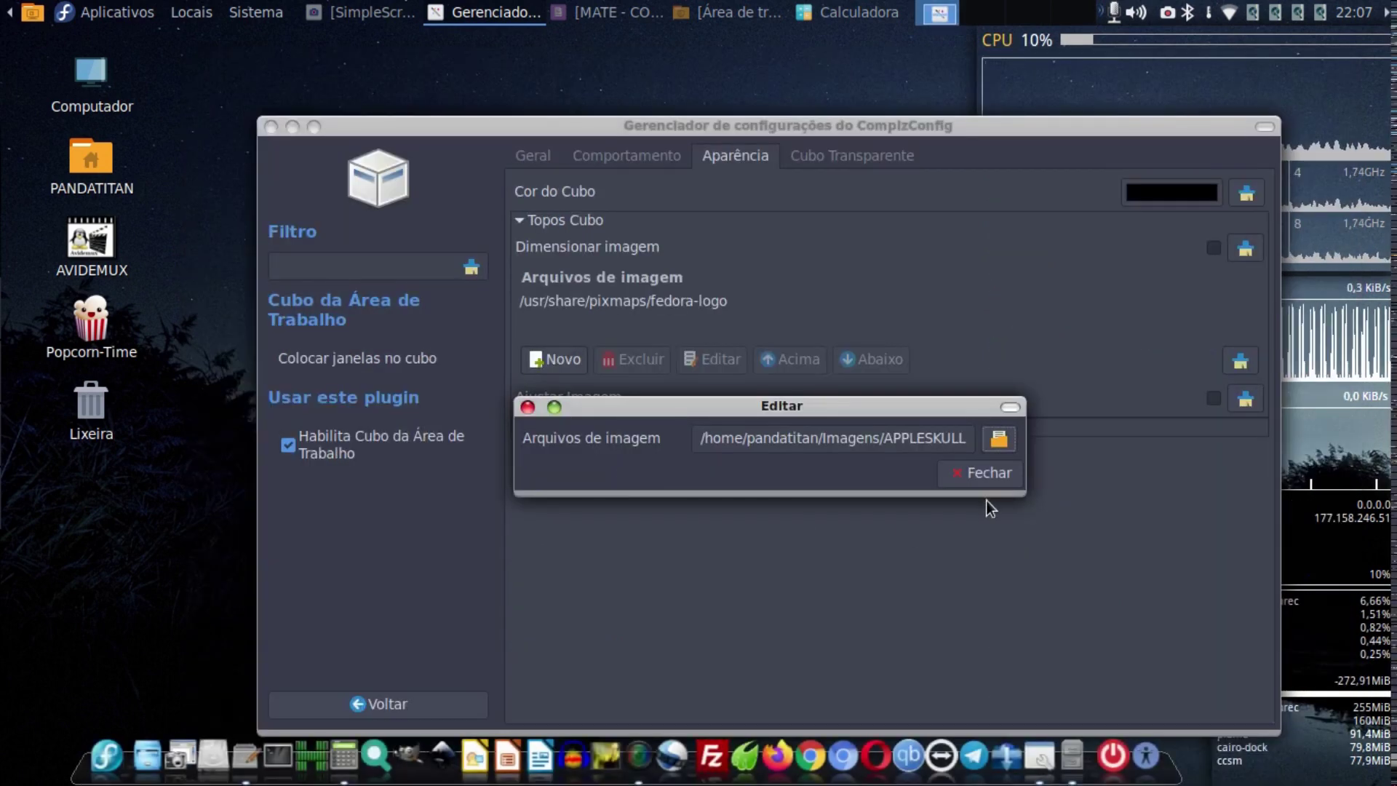
{"action": "left_click", "coordinate": [983, 474]}
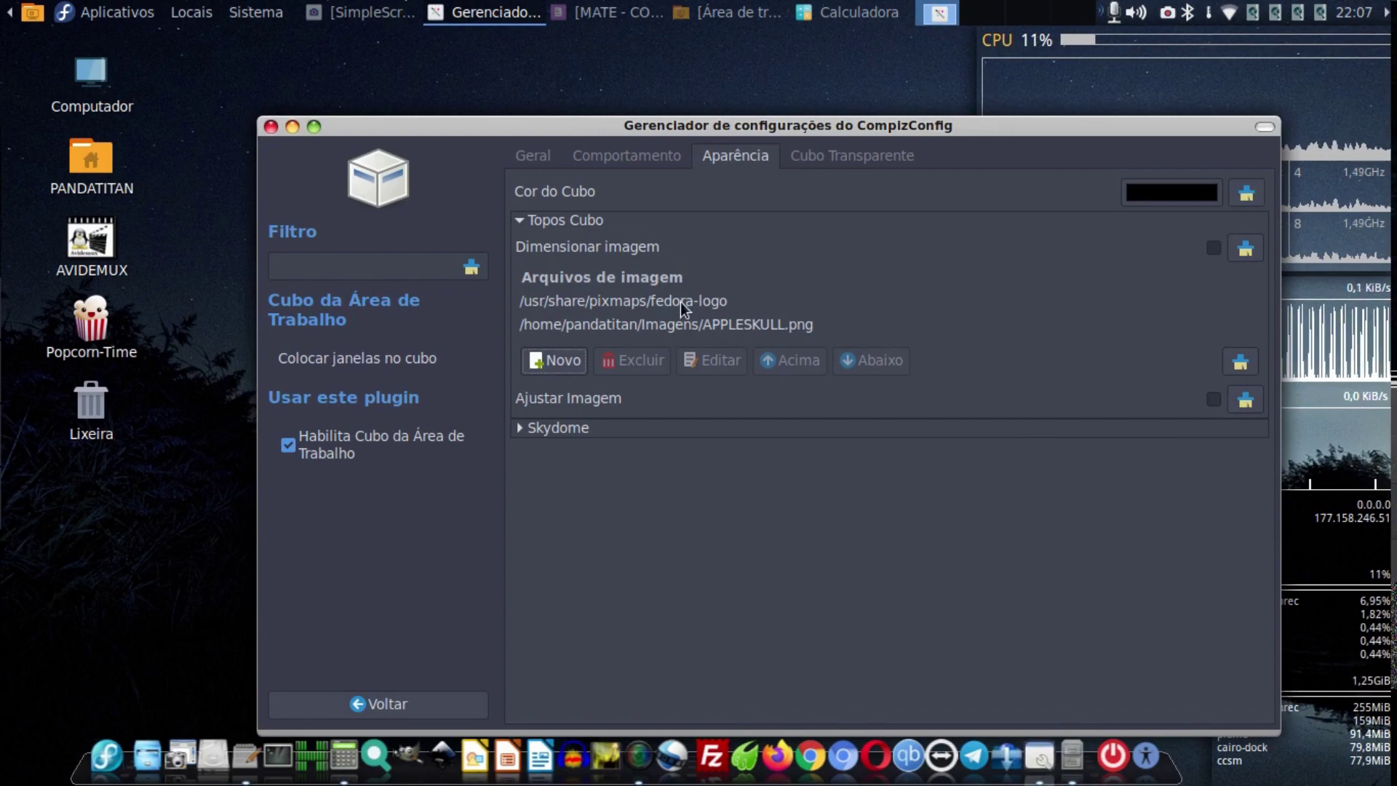
Move APPLESKULL.png above fedora-logo in the image list and tilt the cube to check its top.
{"action": "left_click", "coordinate": [693, 324]}
{"action": "left_click", "coordinate": [796, 365]}
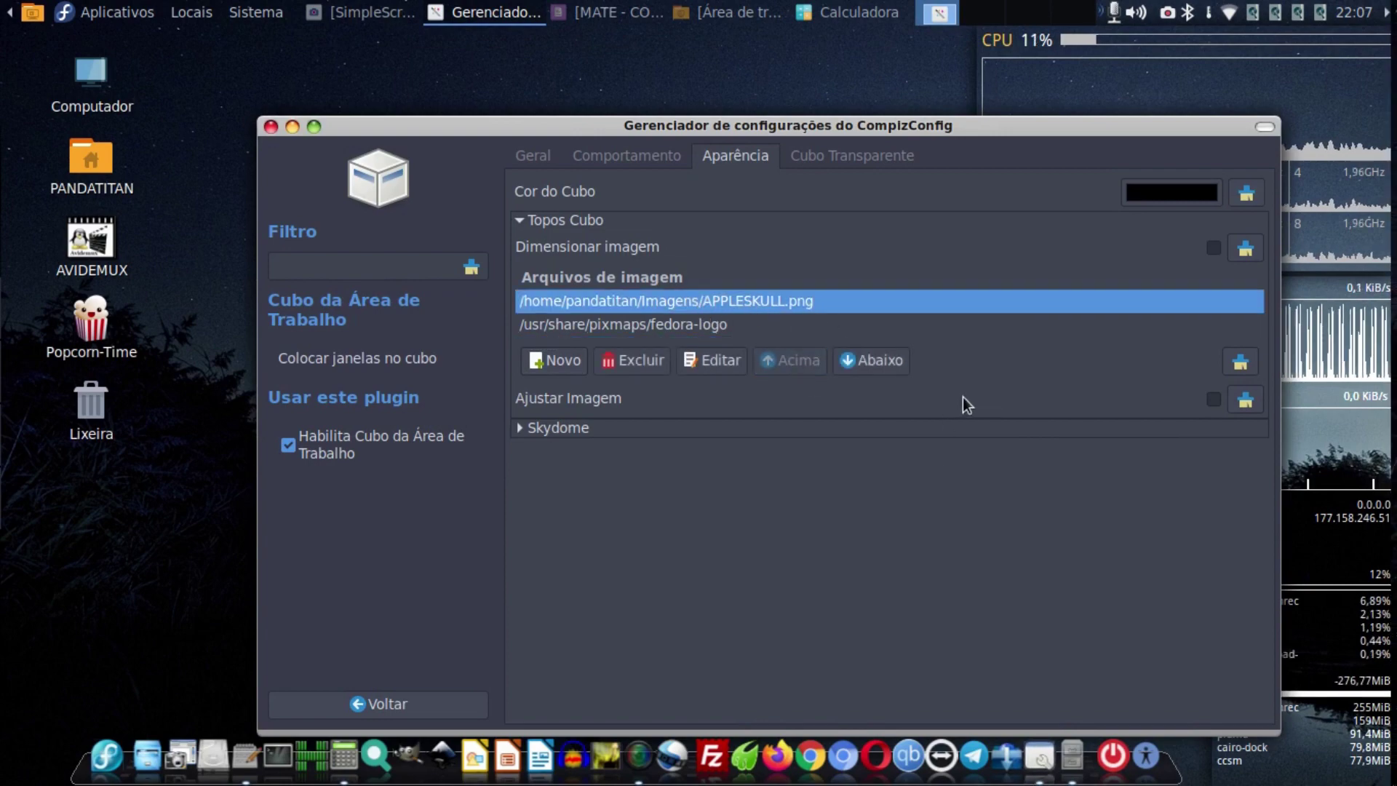
{"action": "left_click_drag", "start_coordinate": [960, 400], "coordinate": [961, 582]}
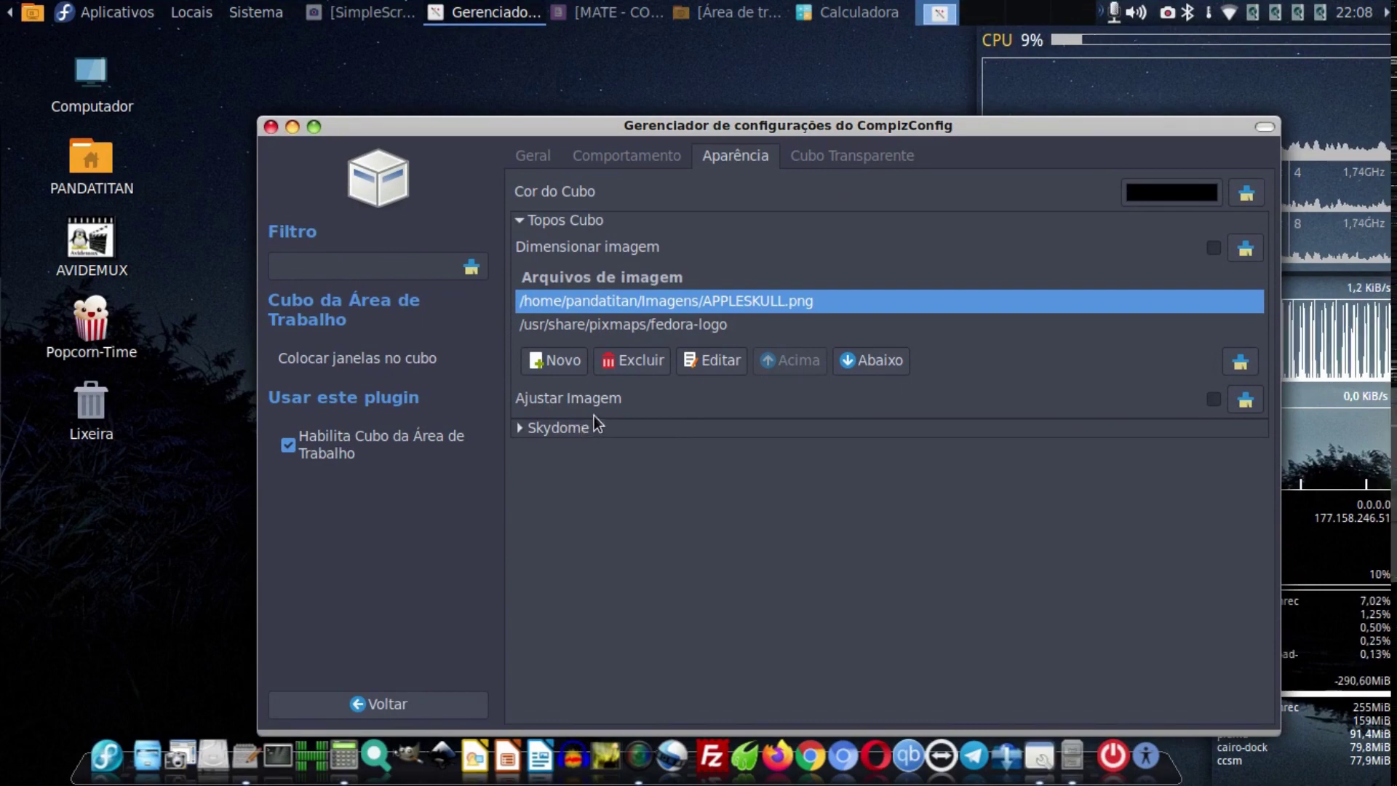
Enable Ajustar Imagem for the cube tops and disable it again.
{"action": "left_click", "coordinate": [1213, 398]}
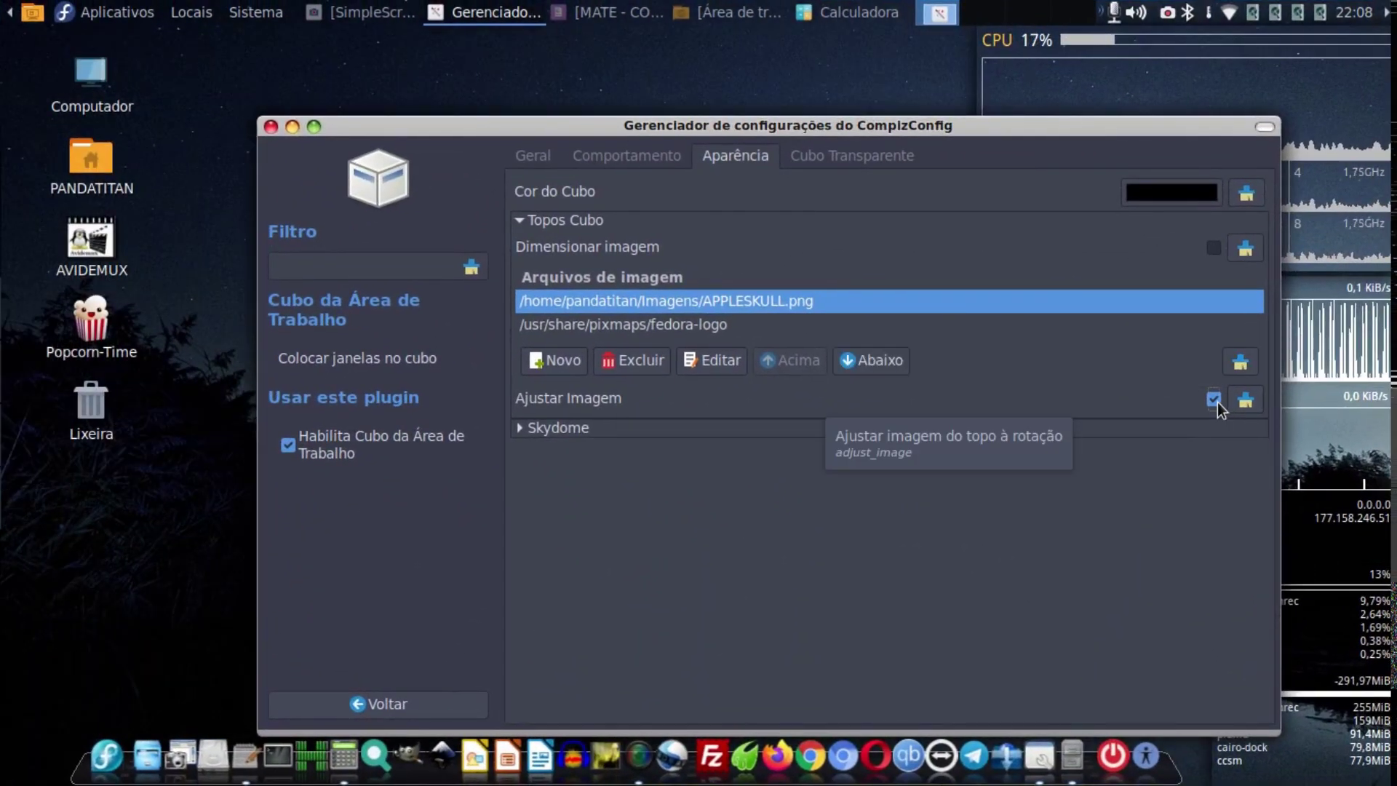
{"action": "left_click", "coordinate": [1214, 399]}
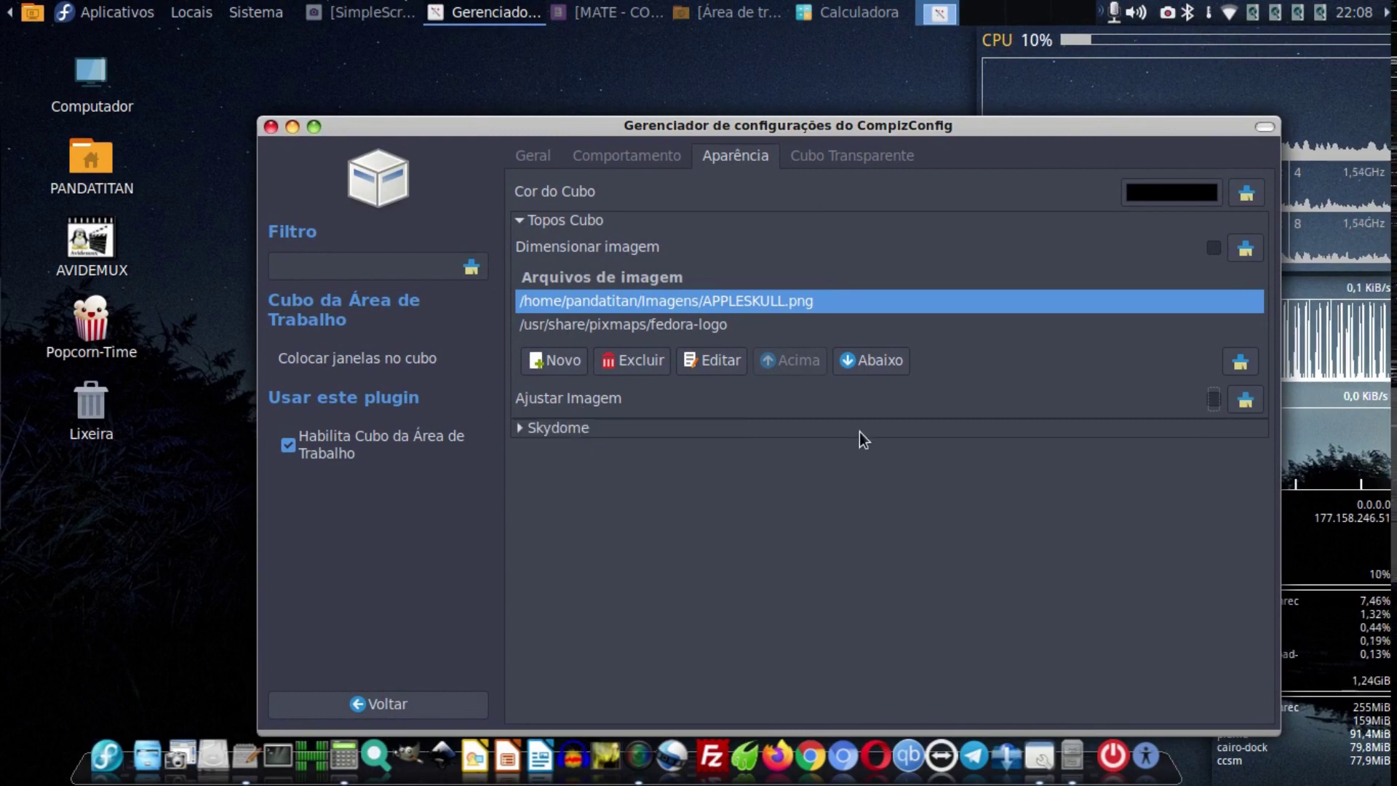
Show the Skydome settings and rotate the desktop cube back and forth to examine the gradient background.
{"action": "left_click", "coordinate": [547, 431]}
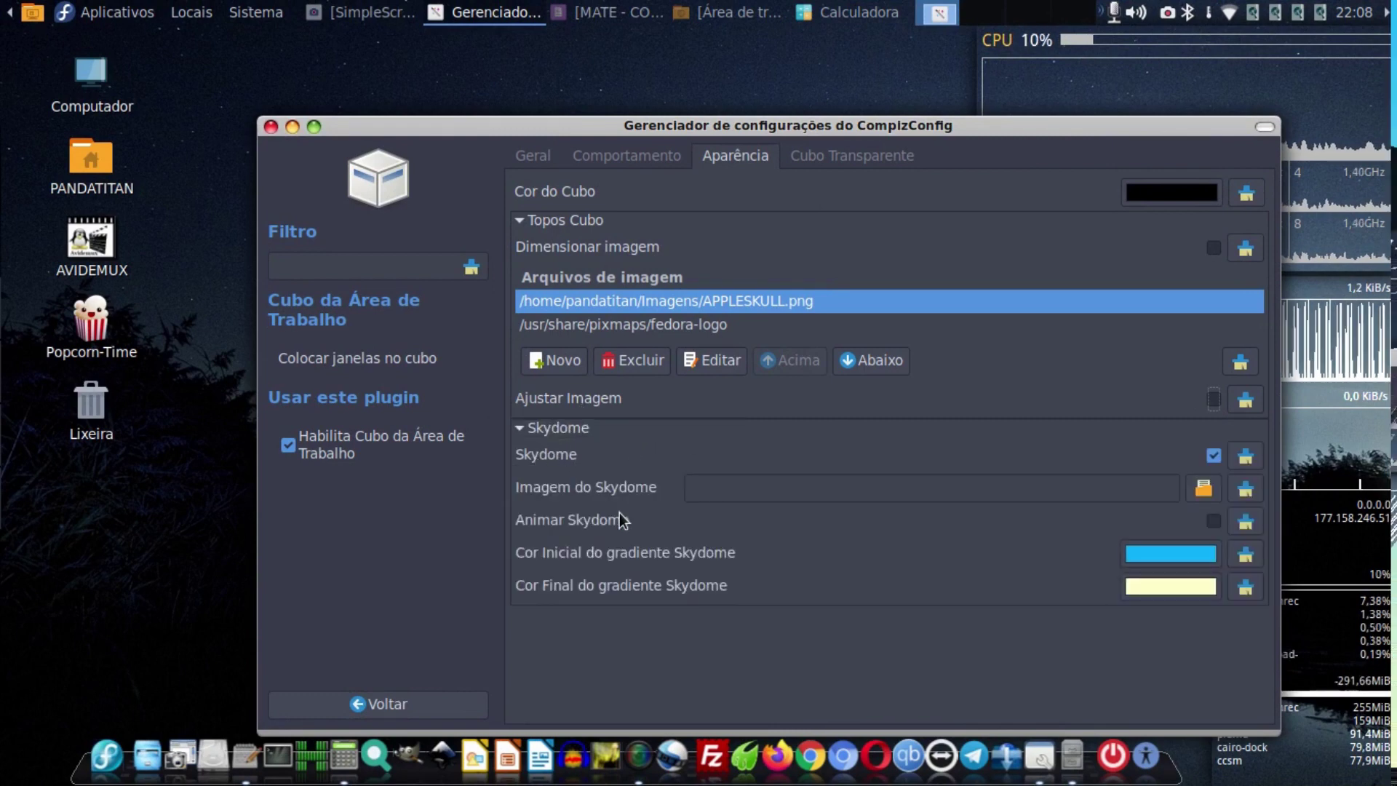
{"action": "key", "text": "ctrl+alt+Right"}
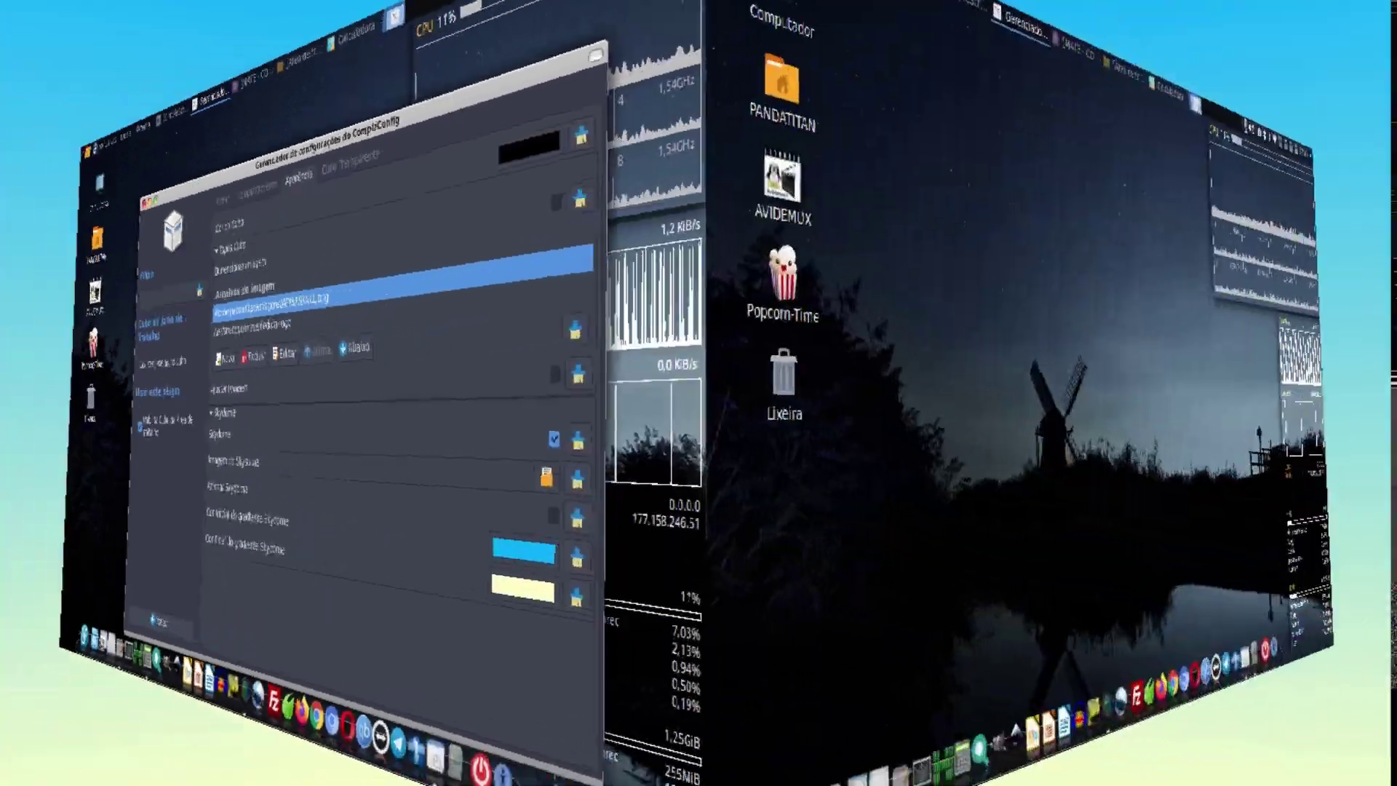
{"action": "key", "text": "ctrl+alt+Right"}
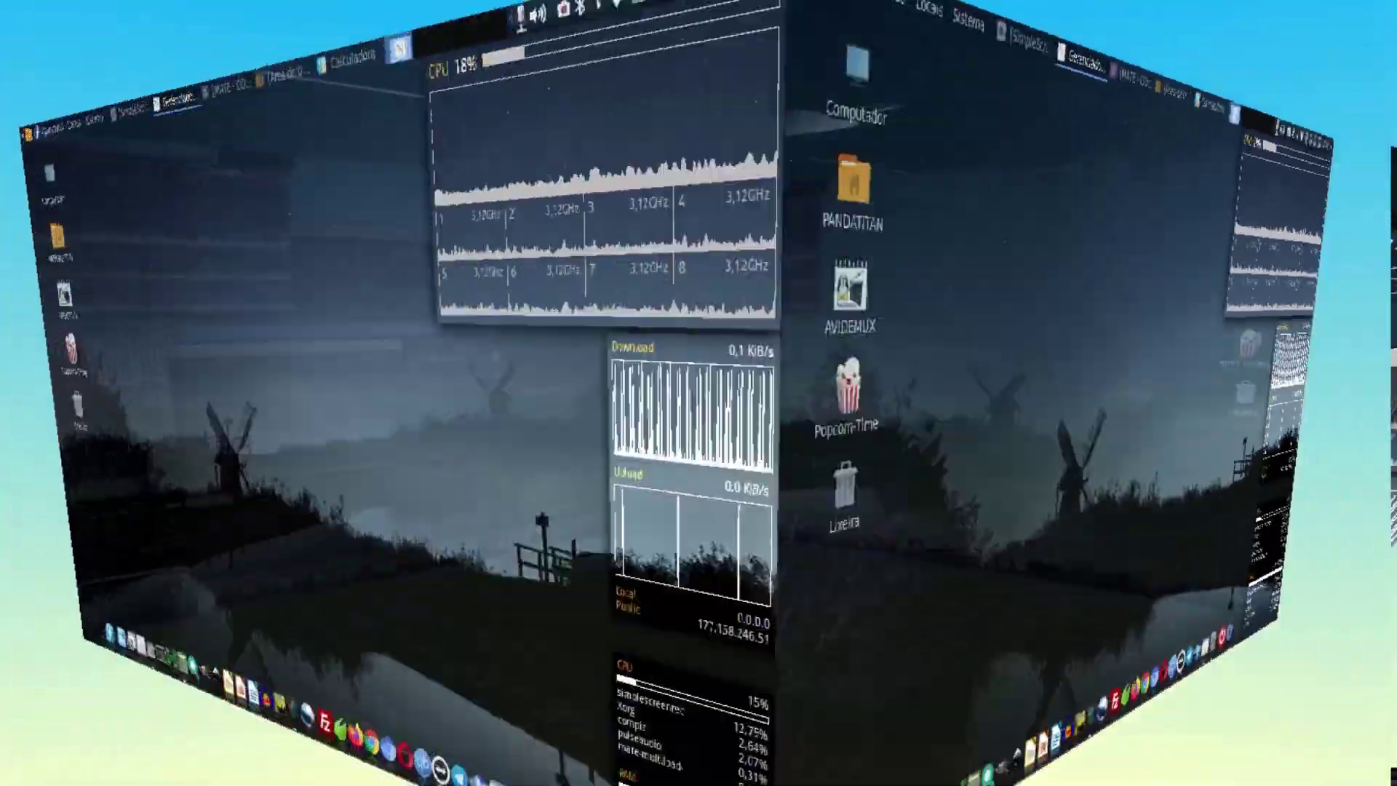
{"action": "key", "text": "ctrl+alt+Left"}
{"action": "key", "text": "ctrl+alt+Right"}
{"action": "key", "text": "ctrl+alt+Left"}
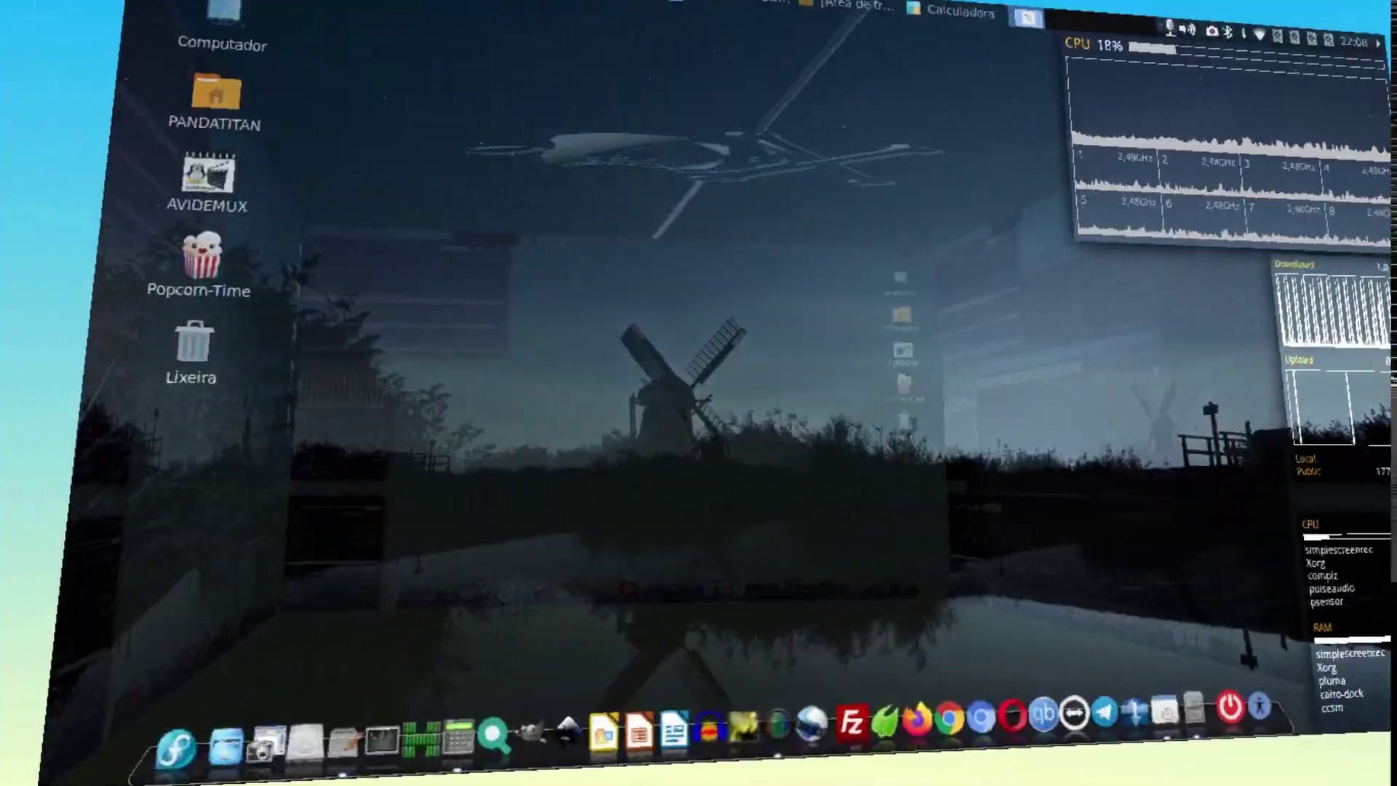
{"action": "key", "text": "ctrl+alt+Right"}
{"action": "key", "text": "ctrl+alt+Right"}
{"action": "key", "text": "ctrl+alt+Left"}
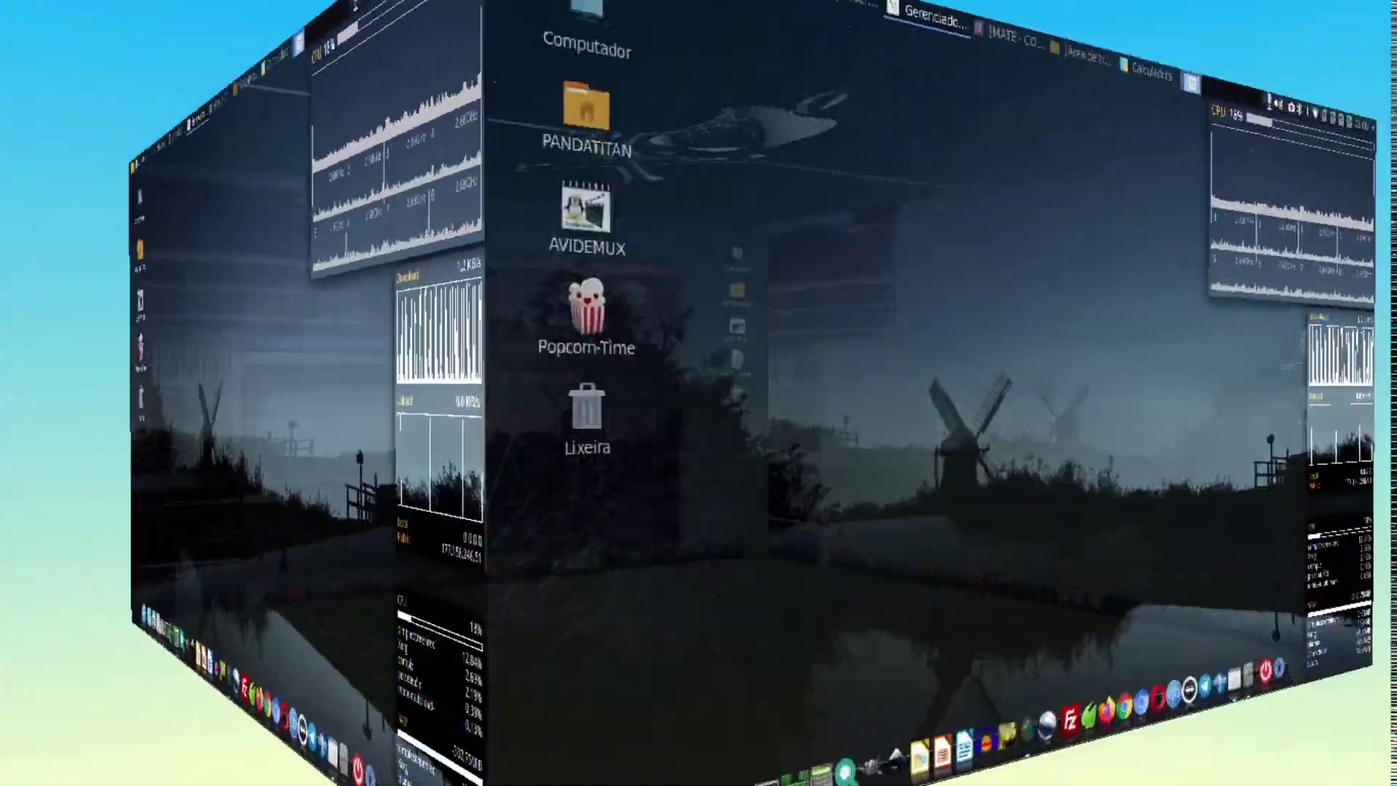
{"action": "key", "text": "ctrl+alt+Right"}
{"action": "key", "text": "ctrl+alt+Left"}
{"action": "key", "text": "ctrl+alt+Right"}
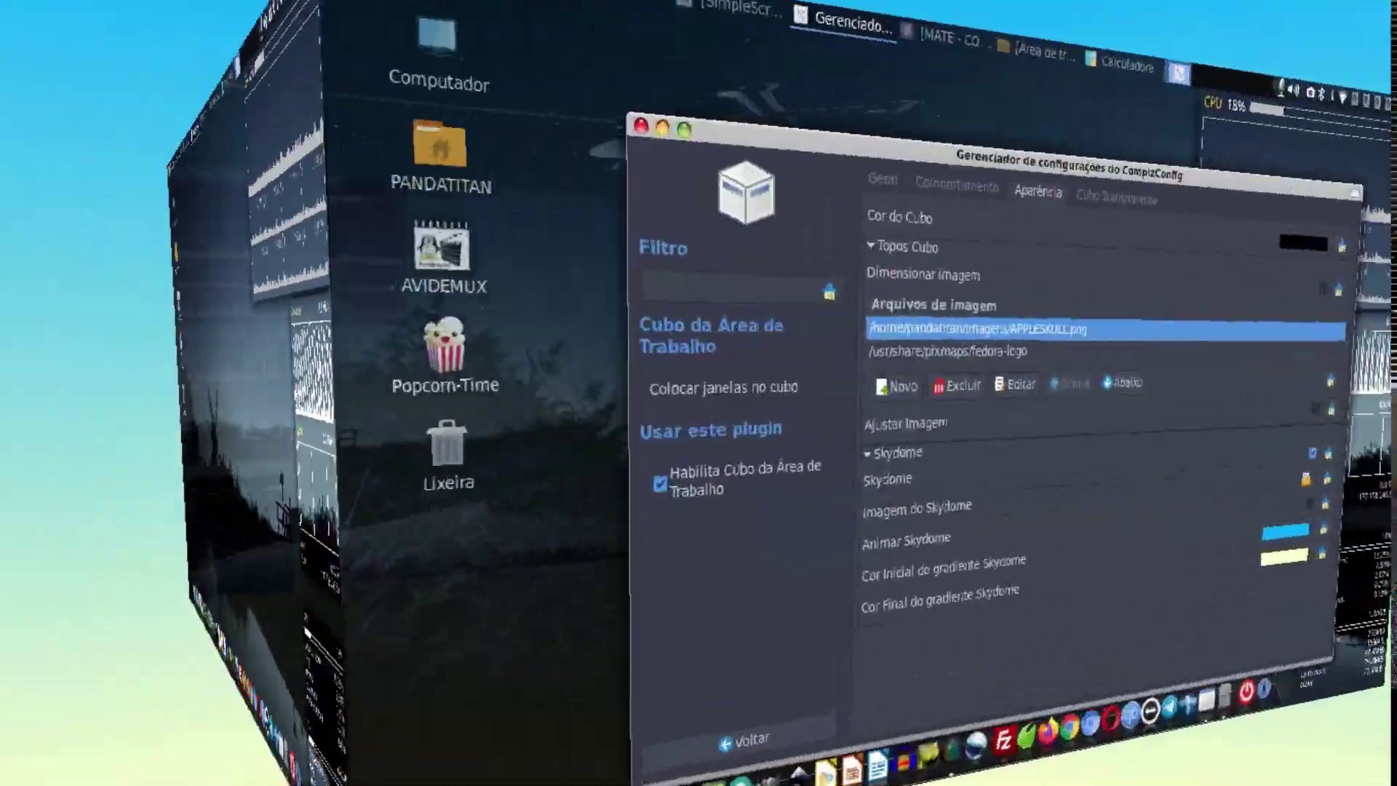
{"action": "key", "text": "ctrl+alt+Left"}
{"action": "key", "text": "ctrl+alt+Right"}
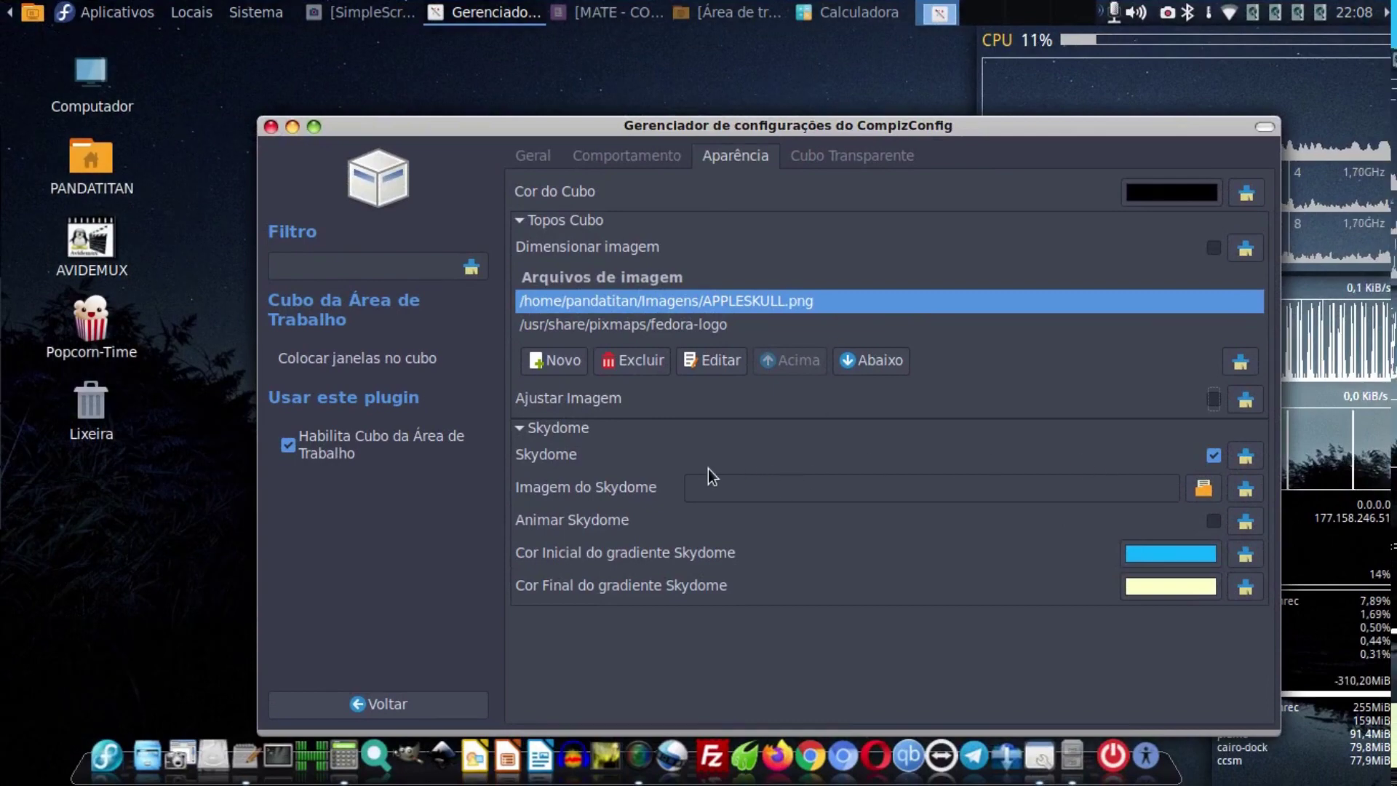
Try the cube without Skydome by disabling it, rotating the cube, and enabling it again.
{"action": "left_click", "coordinate": [1214, 456]}
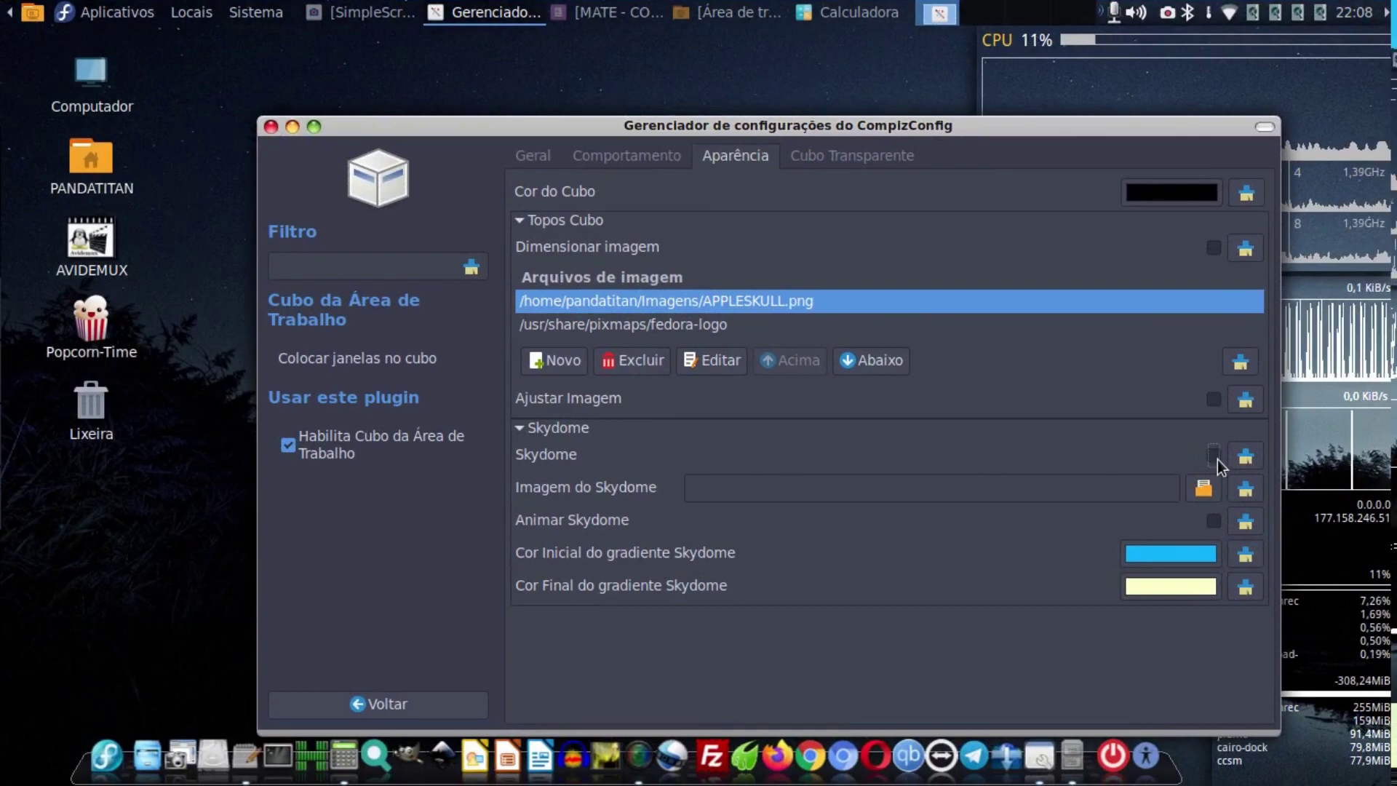
{"action": "key", "text": "ctrl+alt+Right"}
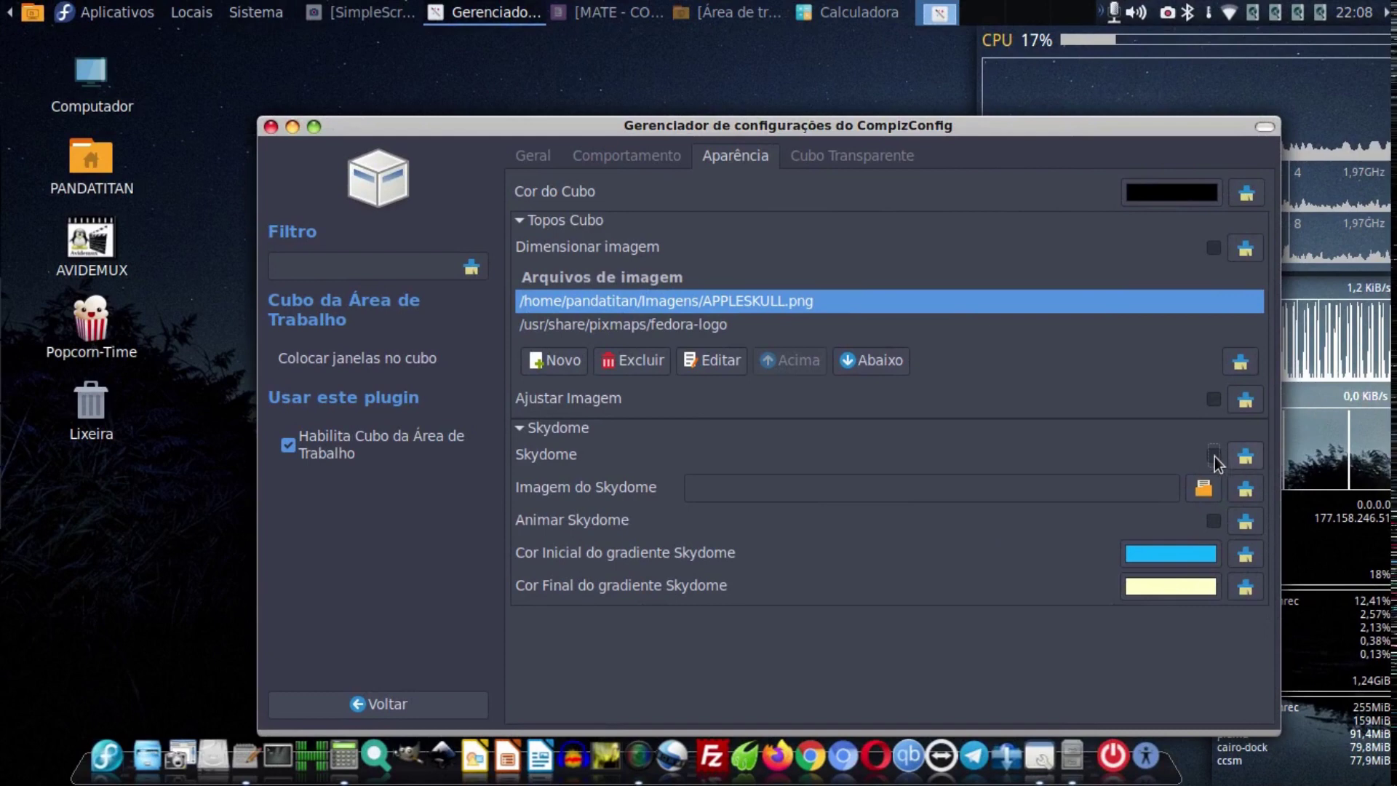
{"action": "left_click", "coordinate": [1212, 456]}
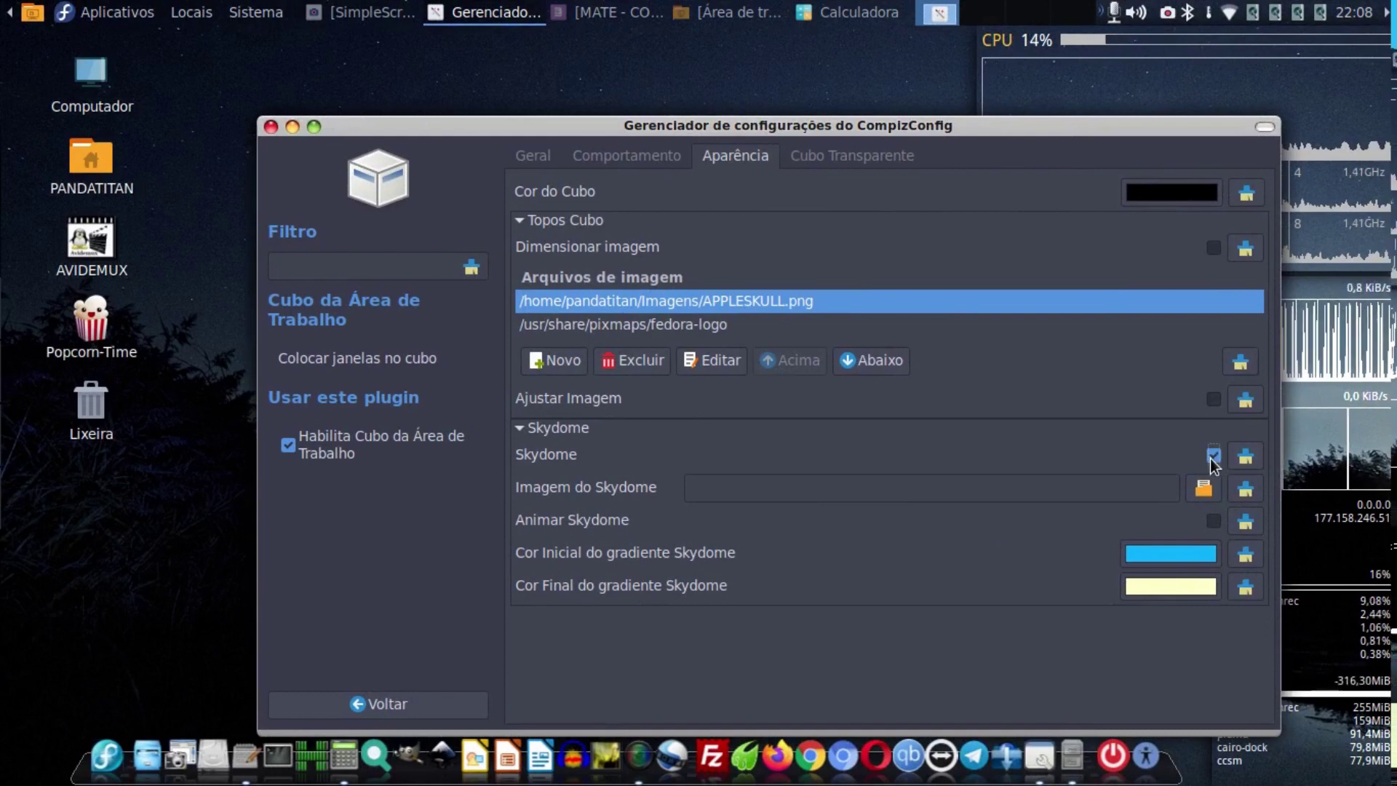
Set Imagem do Skydome to astronaut-1849402_1280.jpg from the Downloads folder and rotate the cube to check the background.
{"action": "left_click", "coordinate": [949, 496]}
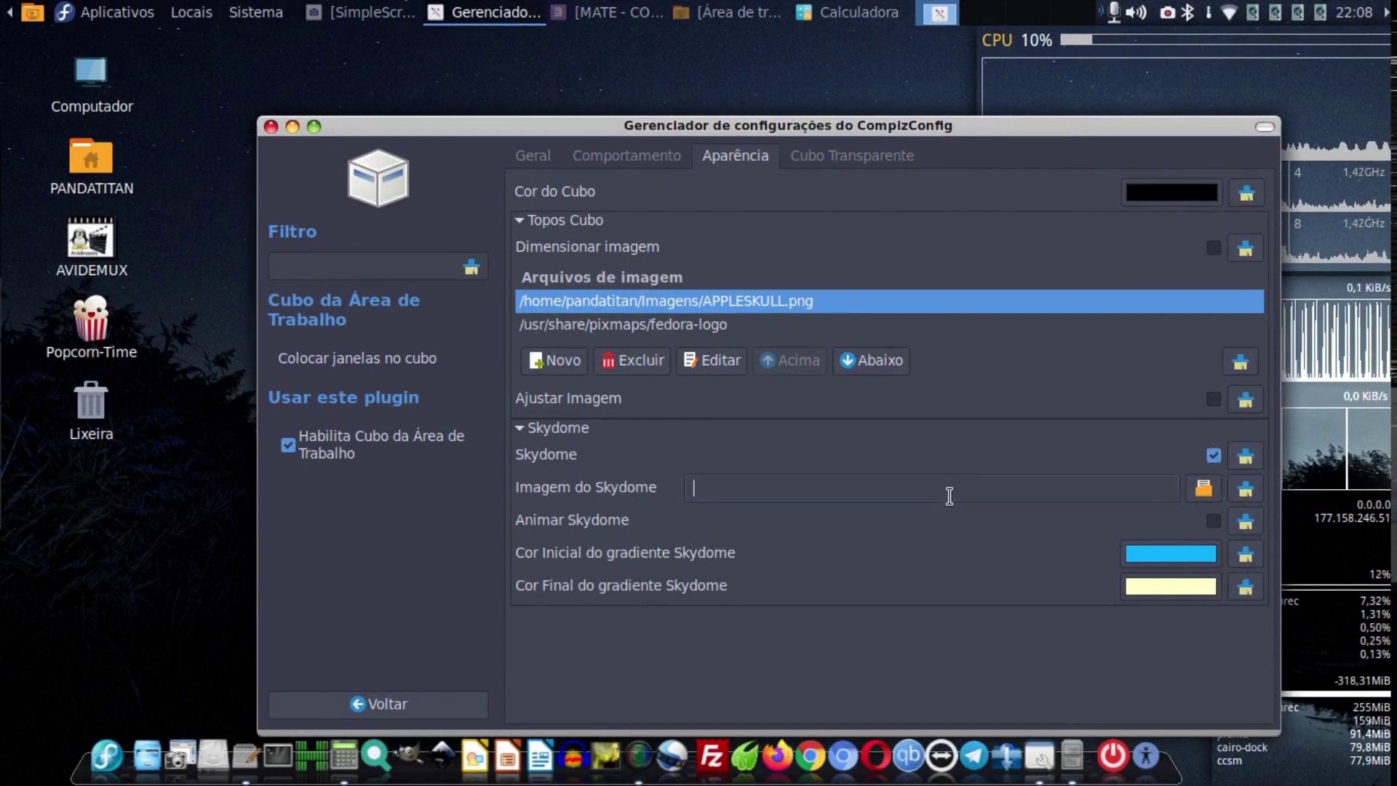
{"action": "left_click", "coordinate": [1203, 488]}
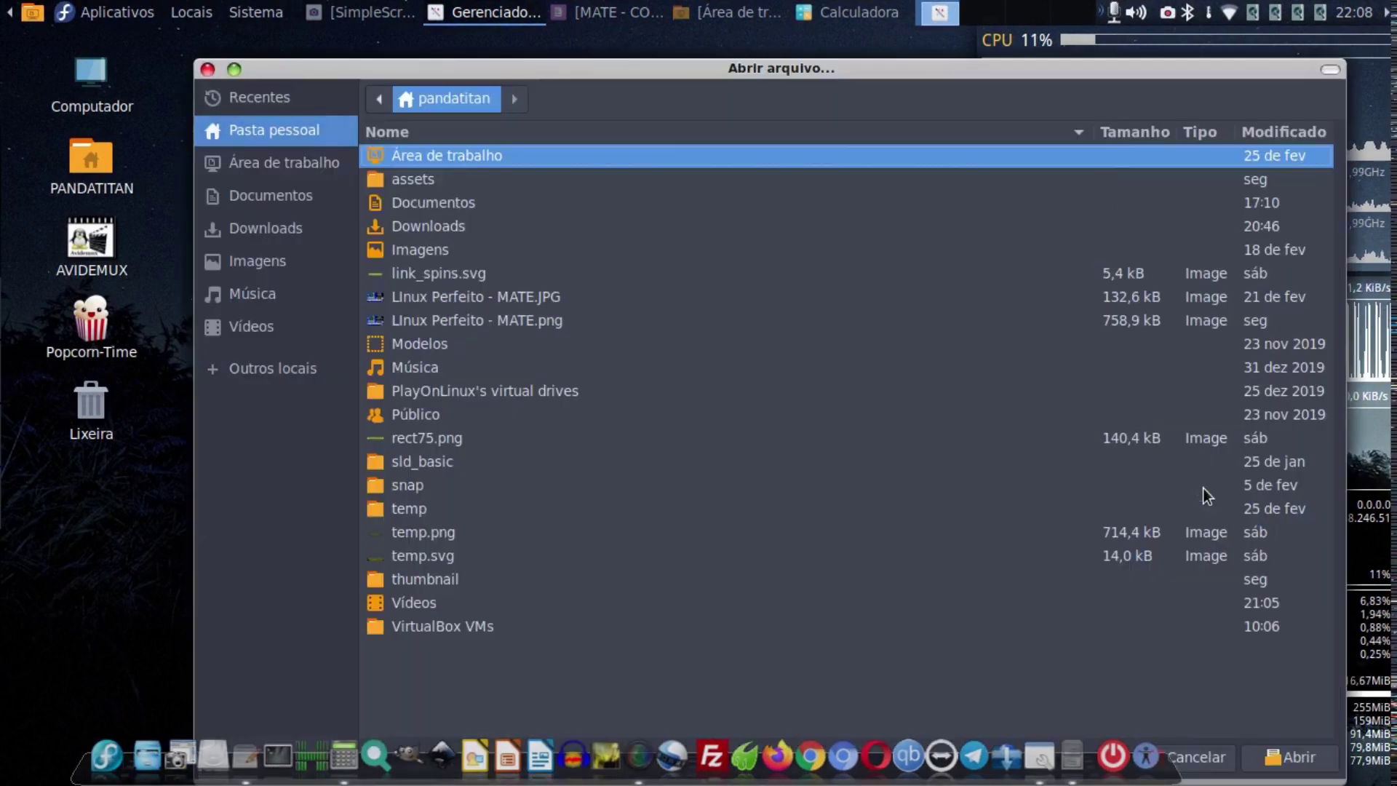
{"action": "left_click", "coordinate": [280, 227]}
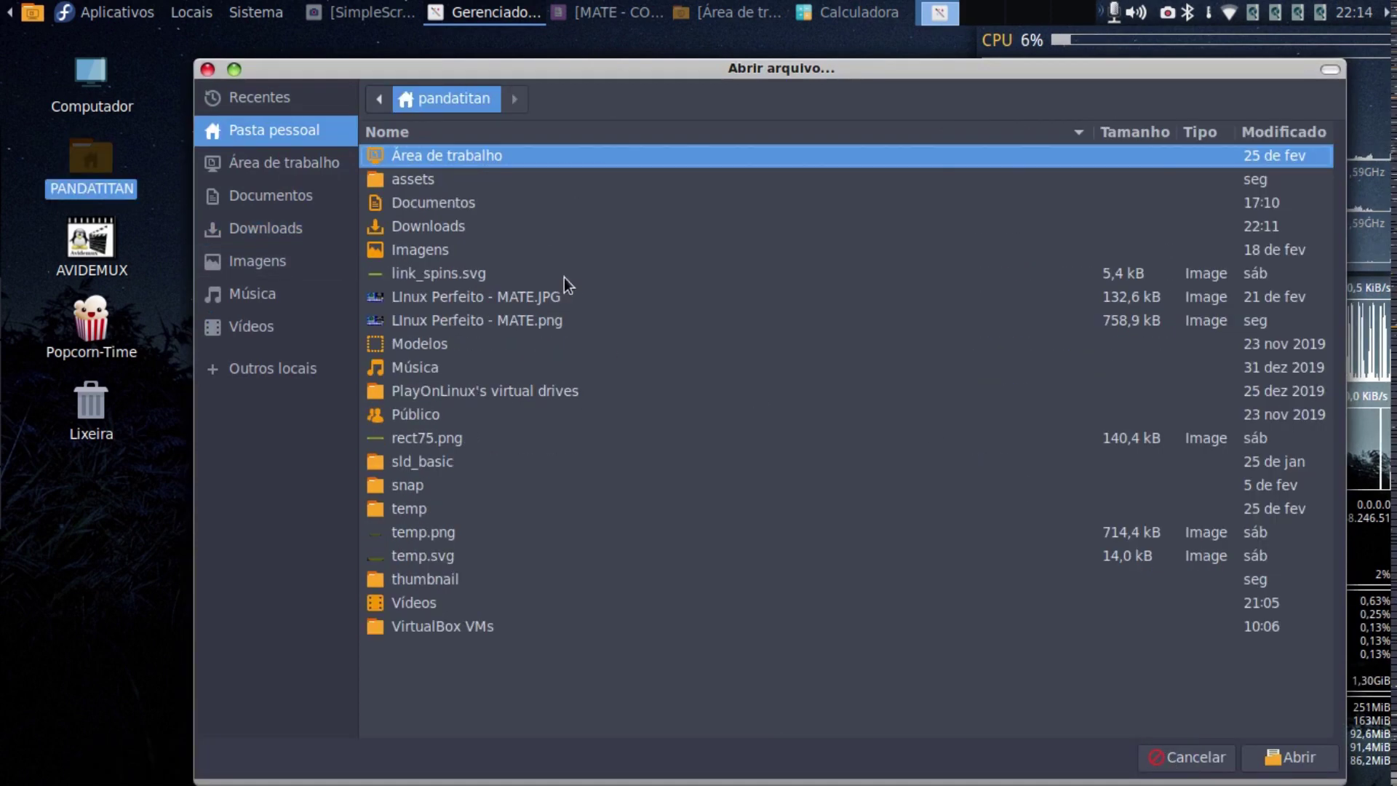
{"action": "left_click", "coordinate": [323, 229]}
{"action": "left_click", "coordinate": [461, 156]}
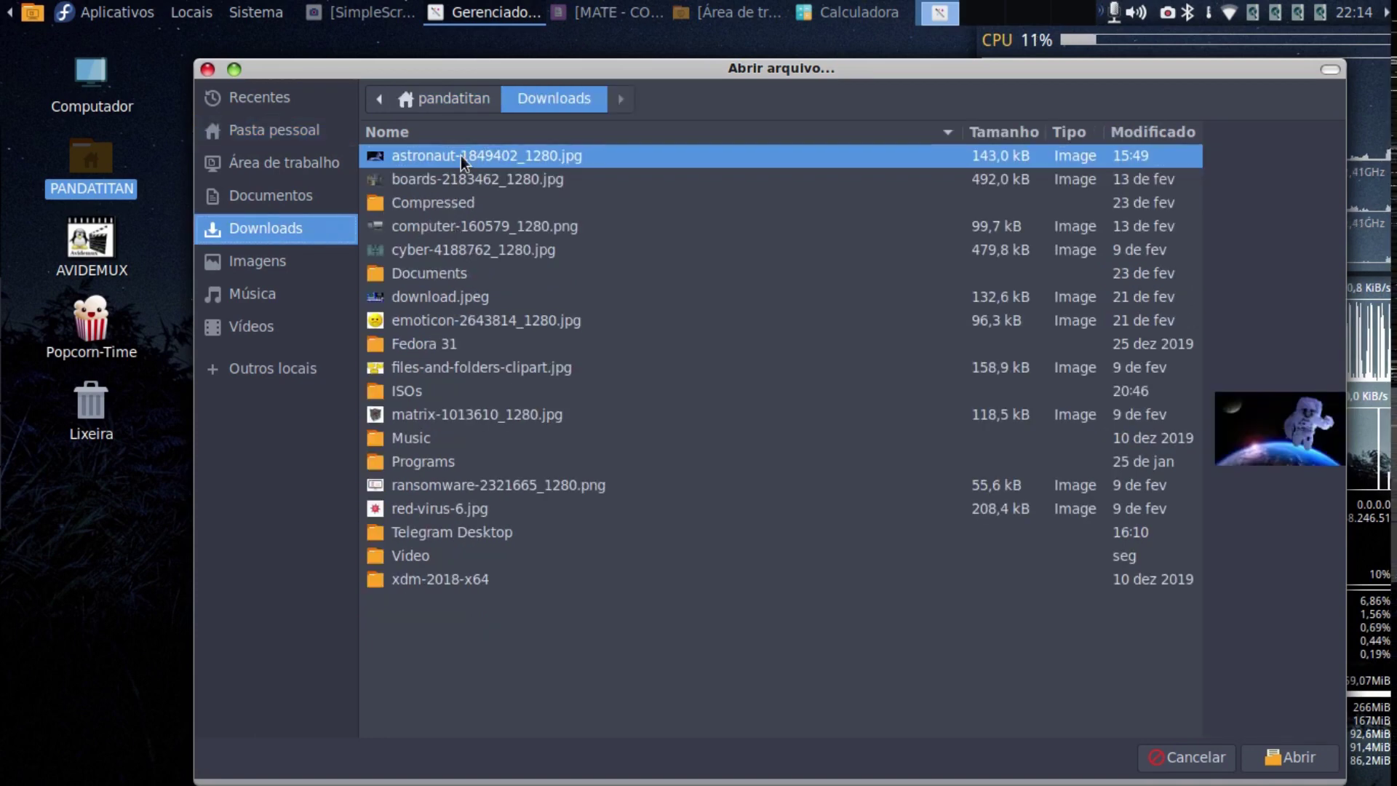
{"action": "double_click", "coordinate": [526, 154]}
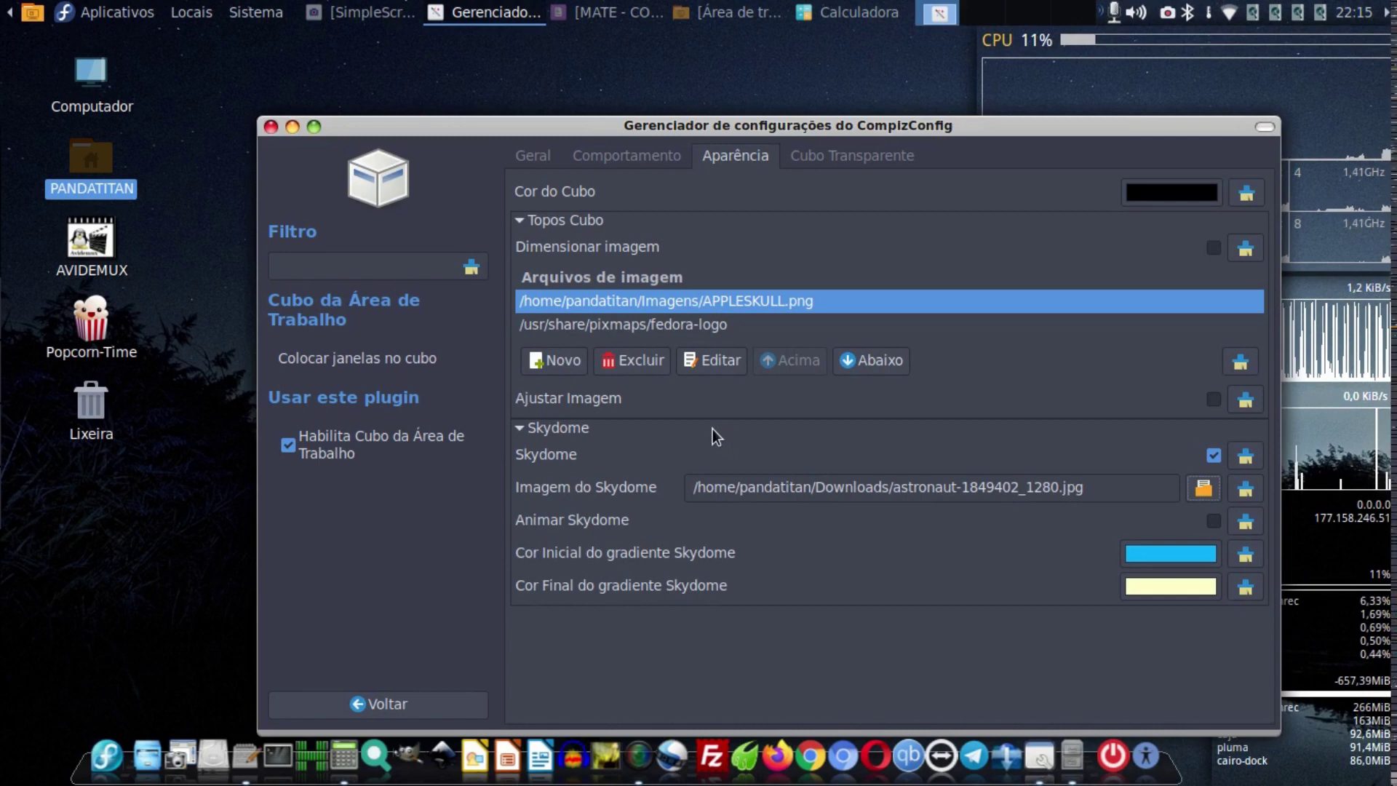
{"action": "left_click_drag", "start_coordinate": [1128, 489], "coordinate": [673, 478]}
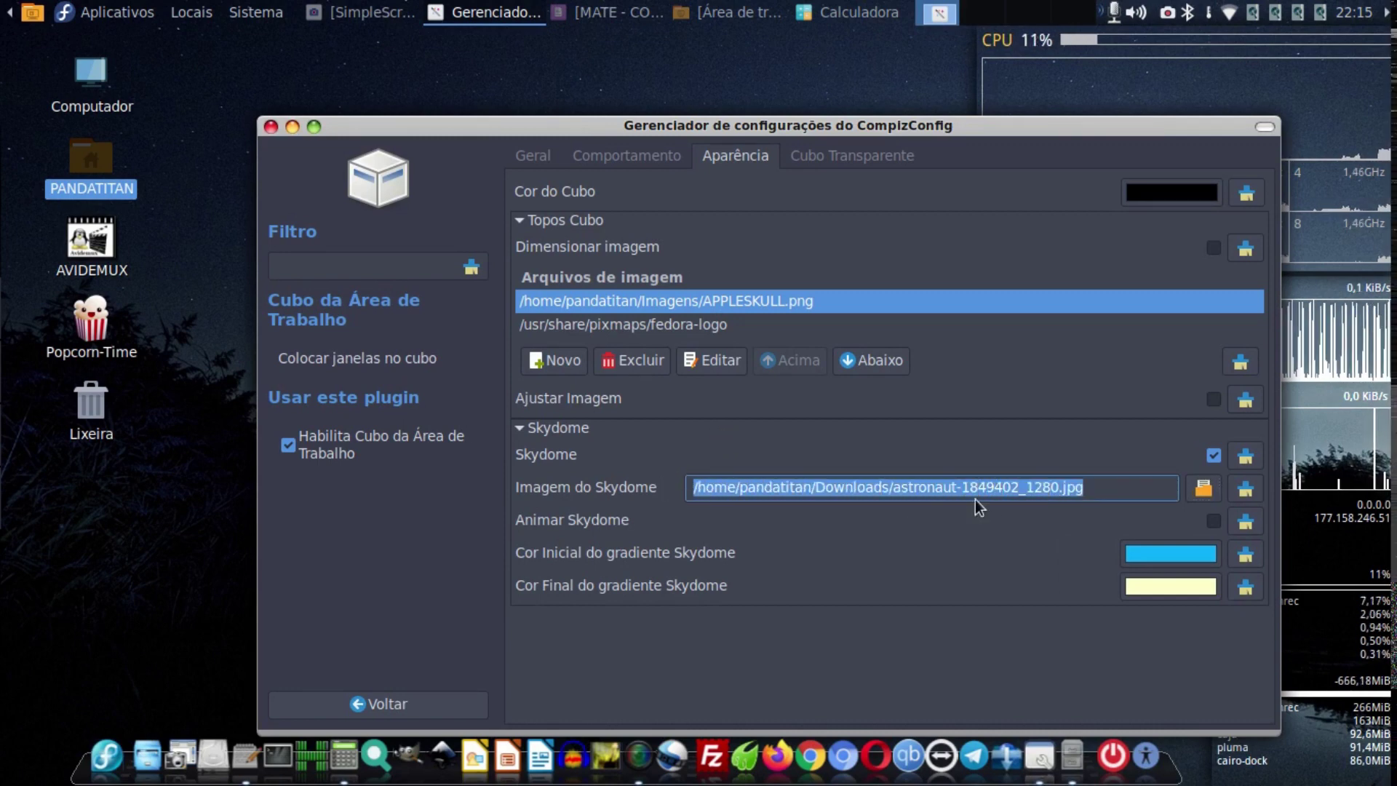
{"action": "key", "text": "ctrl+alt+Right"}
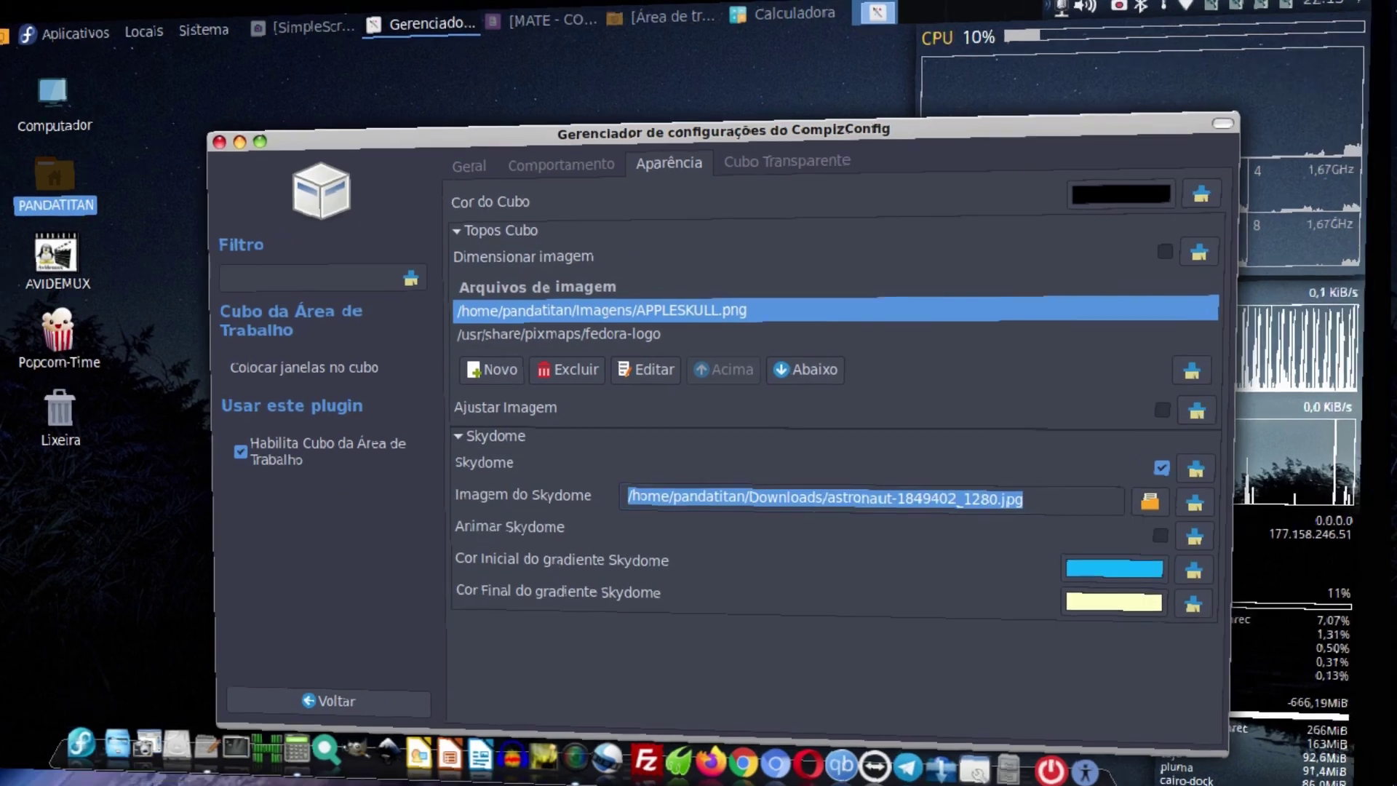
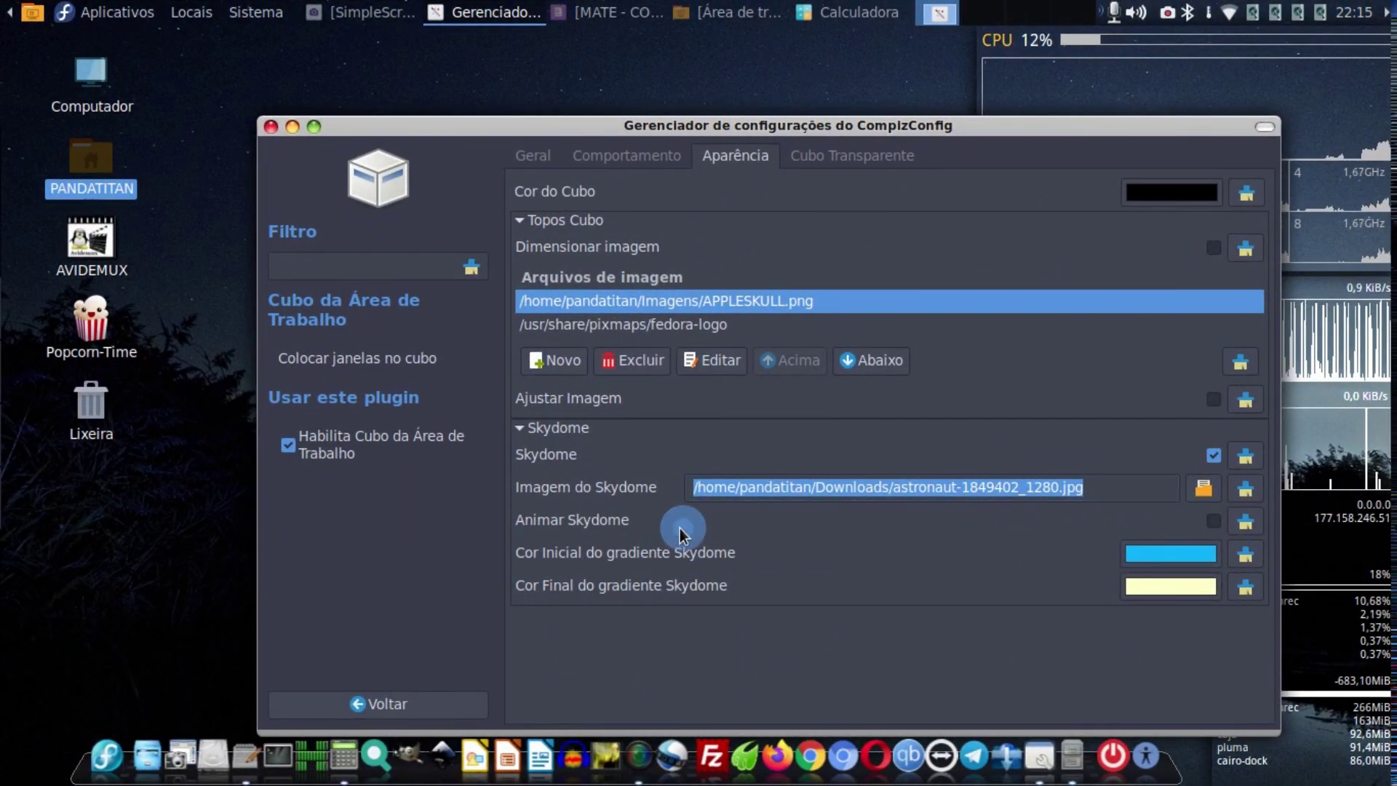
Try out Animar Skydome by enabling it and disabling it again.
{"action": "left_click", "coordinate": [1213, 521]}
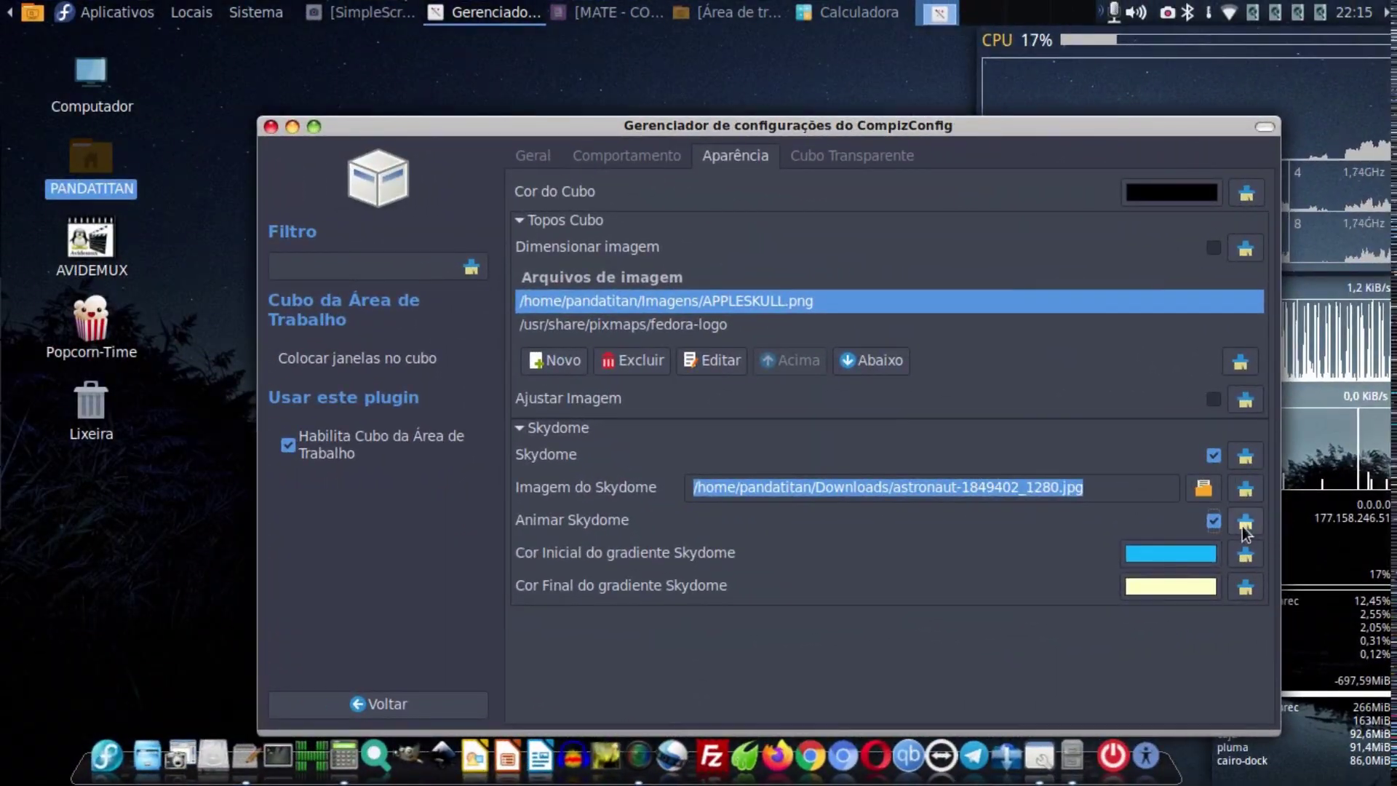
{"action": "left_click", "coordinate": [1213, 520]}
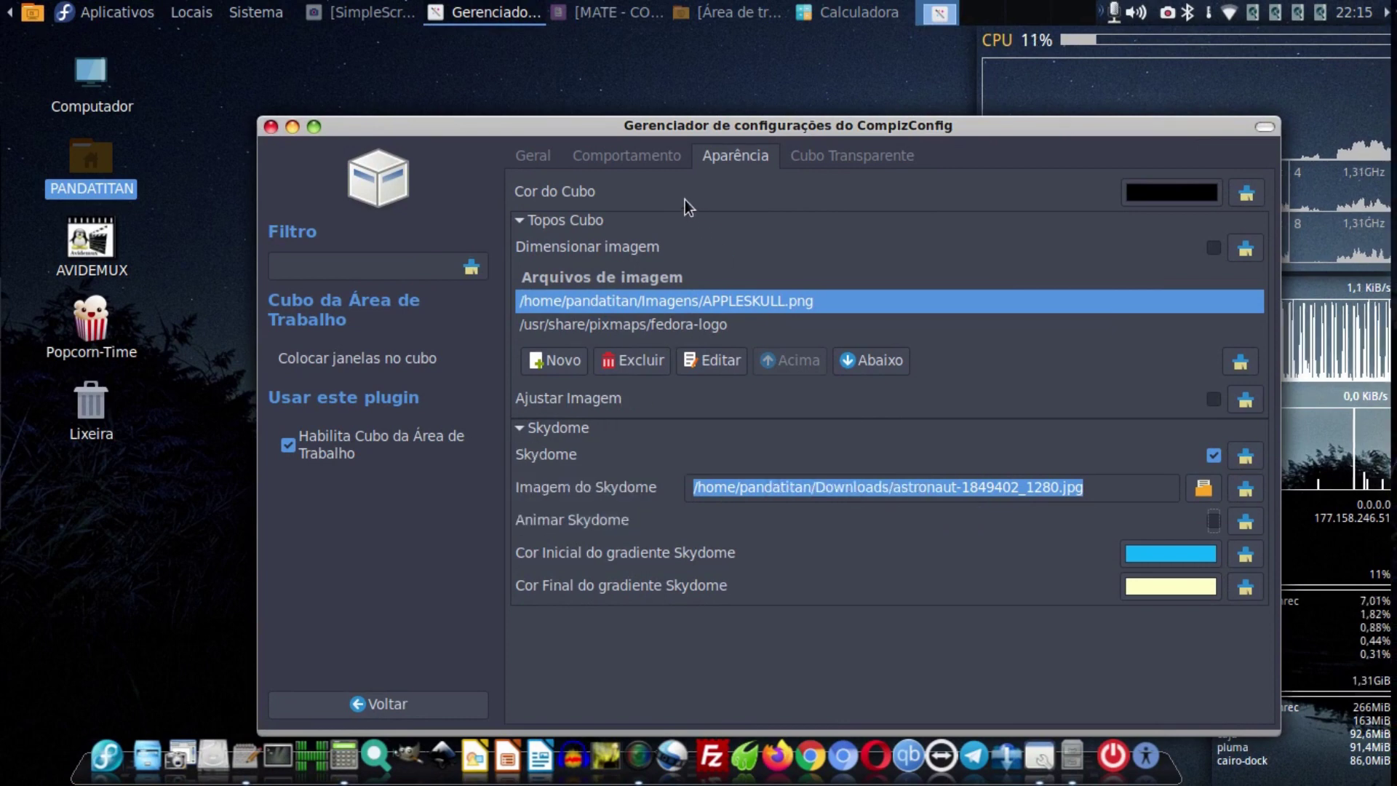
Review the Comportamento, Geral and Cubo Transparente settings of Cubo da Área de Trabalho.
{"action": "left_click", "coordinate": [654, 155]}
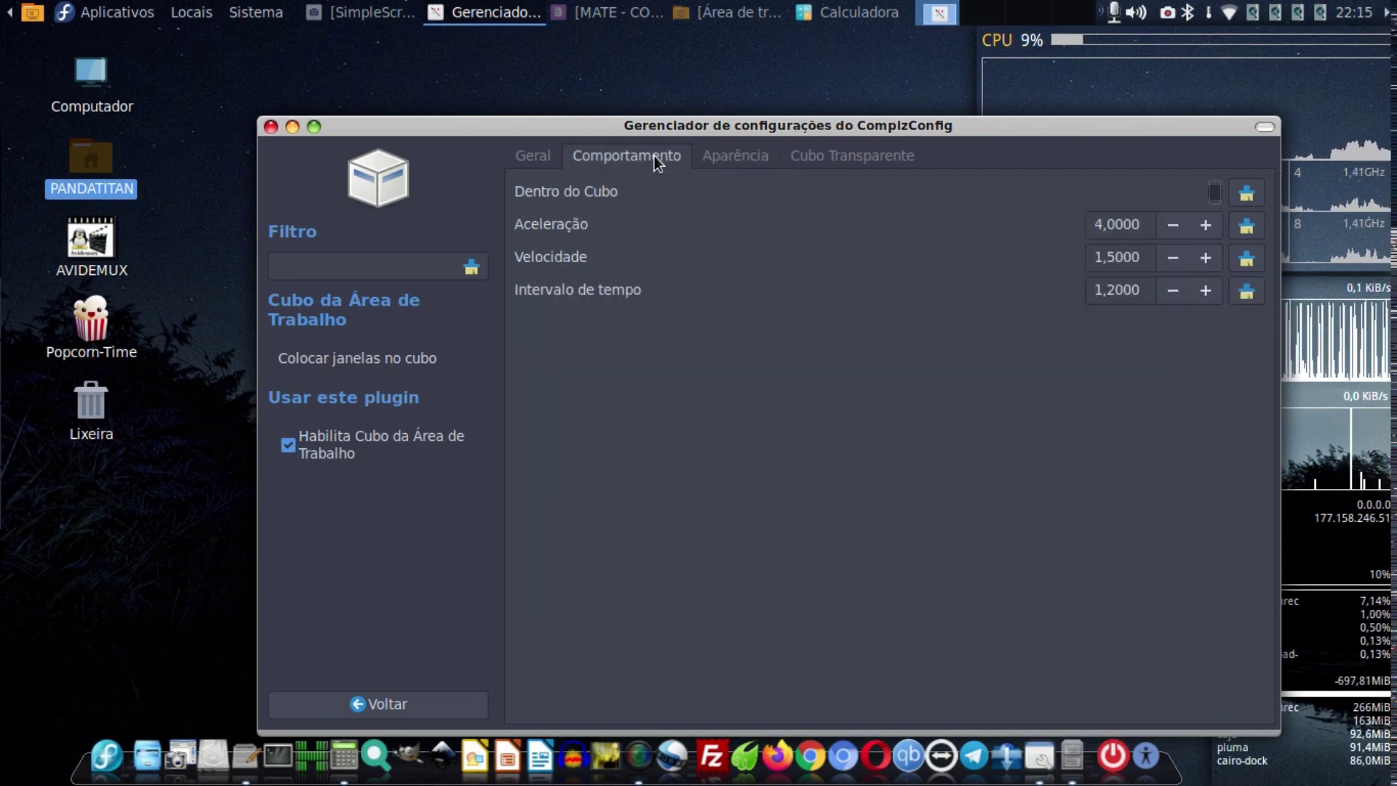
{"action": "left_click", "coordinate": [537, 159]}
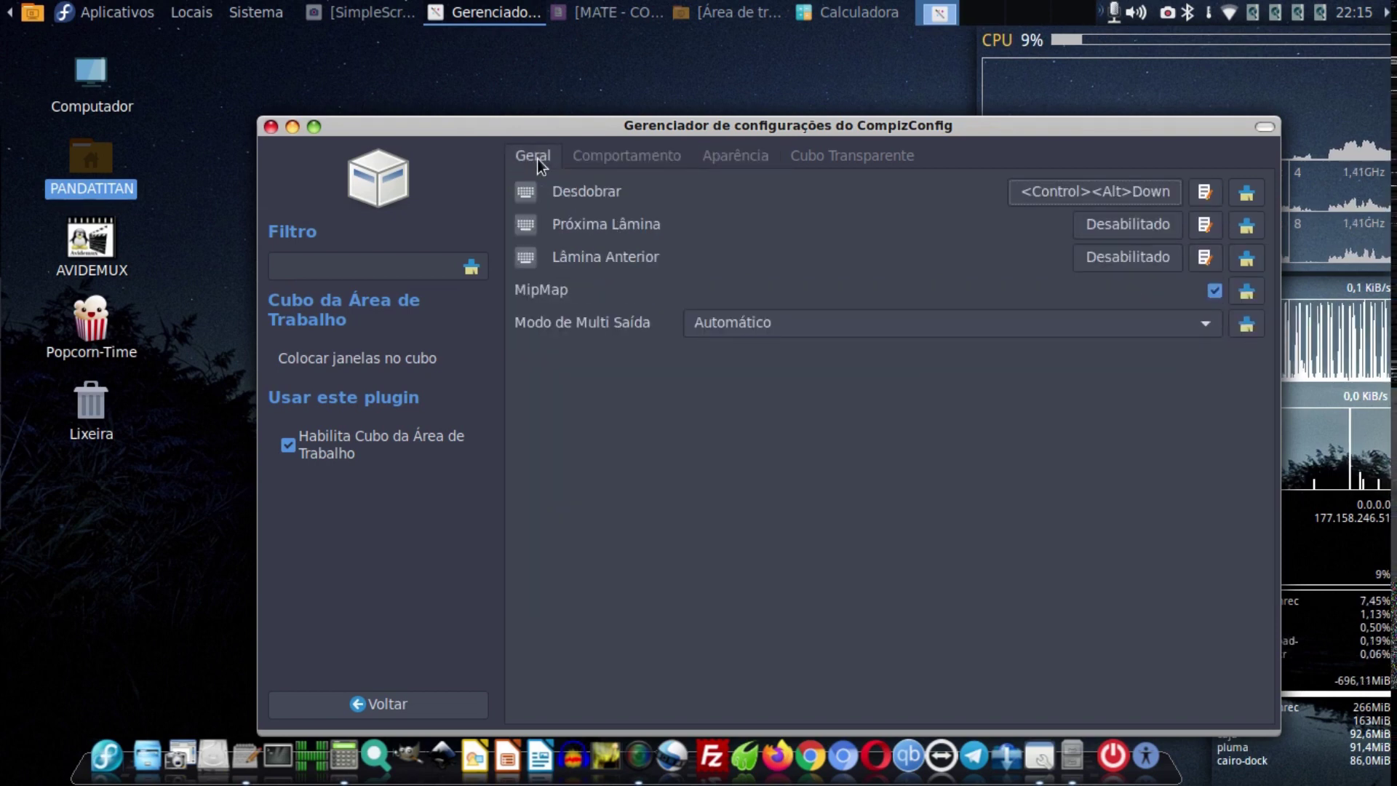
{"action": "left_click", "coordinate": [838, 157]}
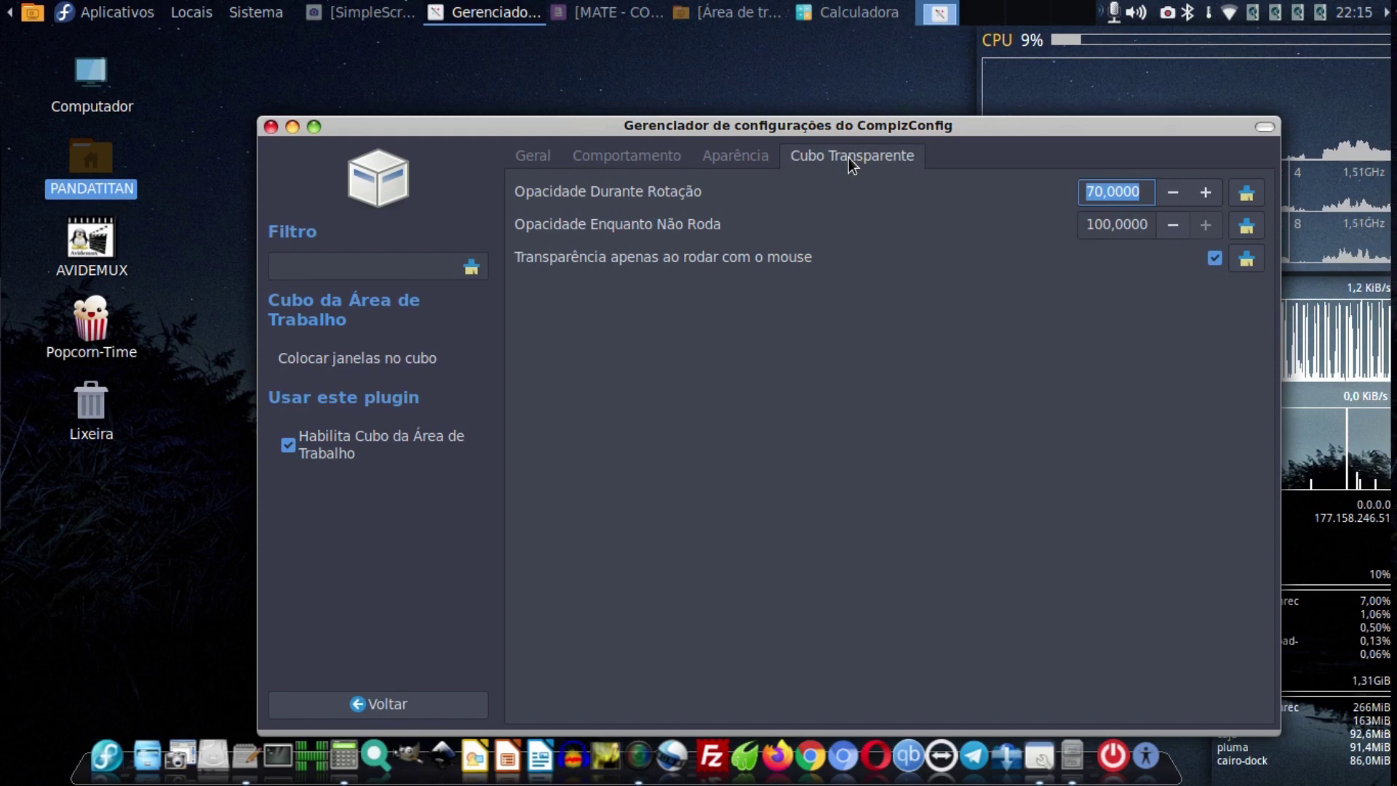
{"action": "left_click", "coordinate": [627, 158]}
{"action": "left_click", "coordinate": [532, 159]}
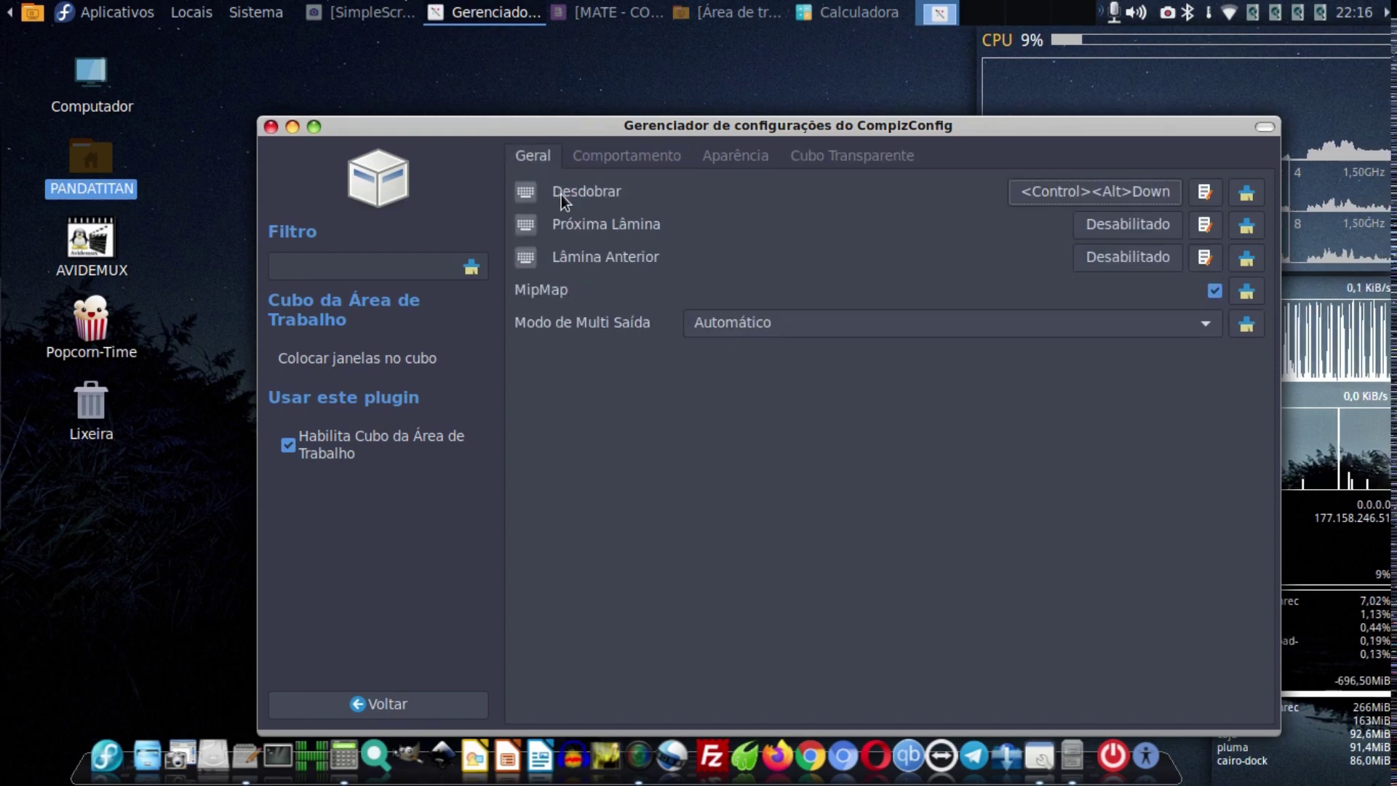
{"action": "left_click", "coordinate": [888, 154]}
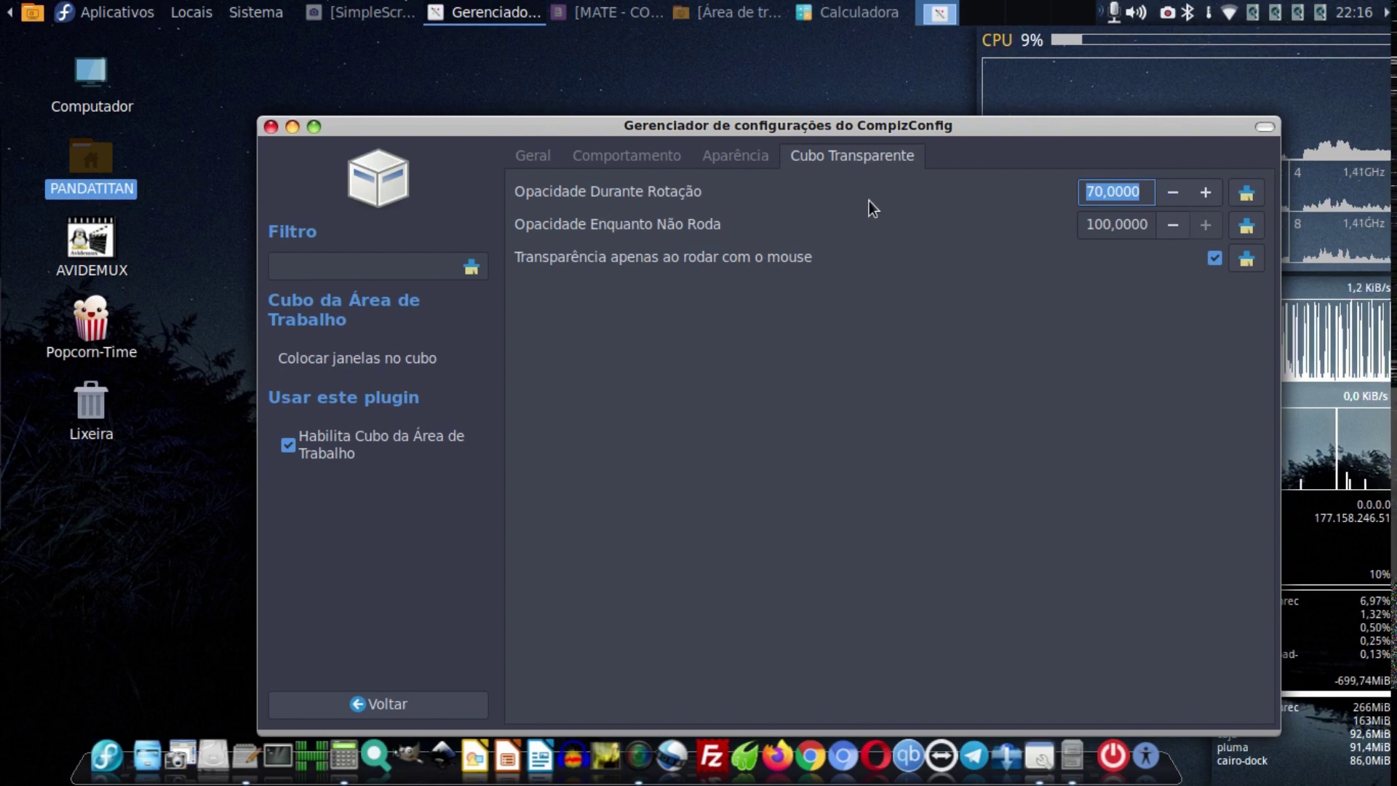
Examine the cube's transparency options and rotate the cube to check its see-through faces.
{"action": "left_click", "coordinate": [1095, 161]}
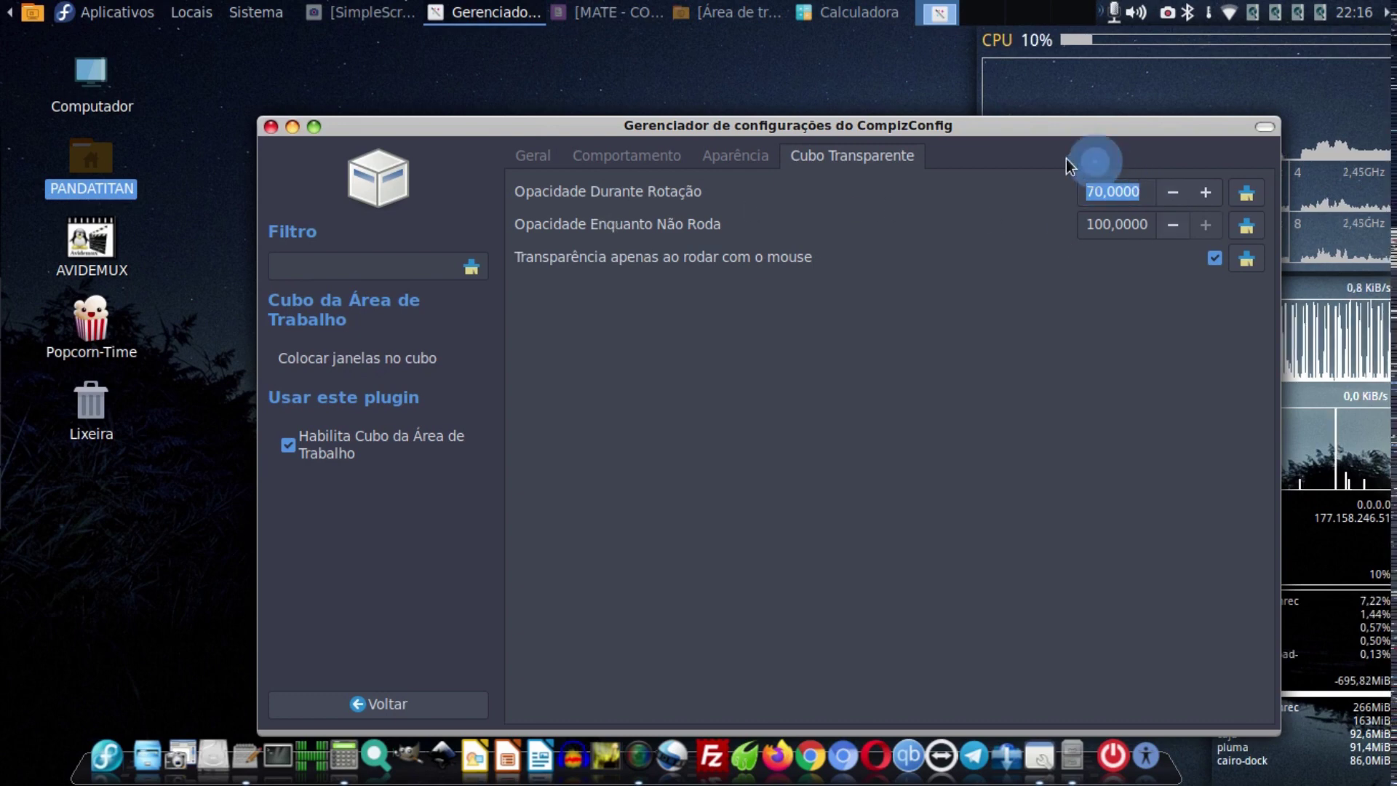
{"action": "left_click", "coordinate": [1027, 206]}
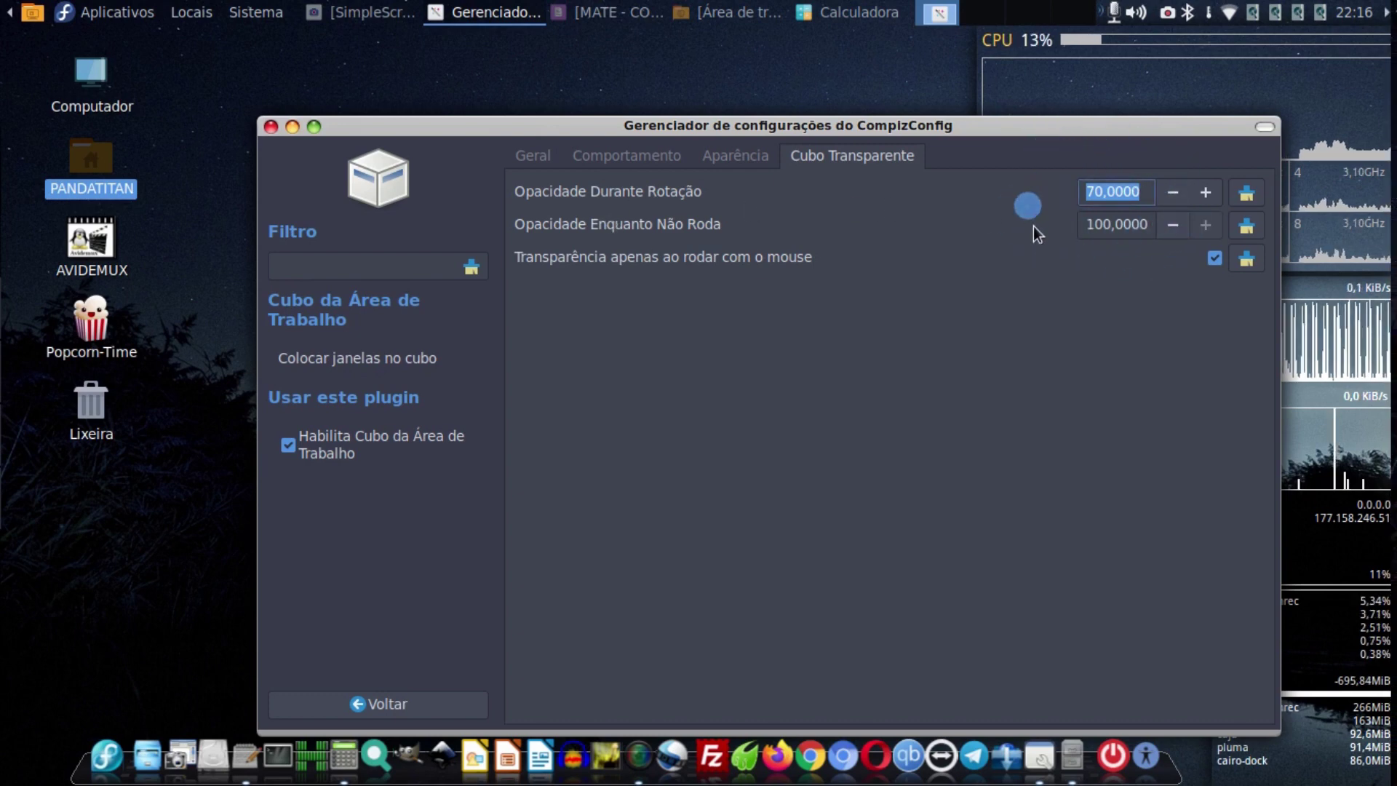
{"action": "left_click", "coordinate": [1173, 161]}
{"action": "left_click", "coordinate": [1153, 258]}
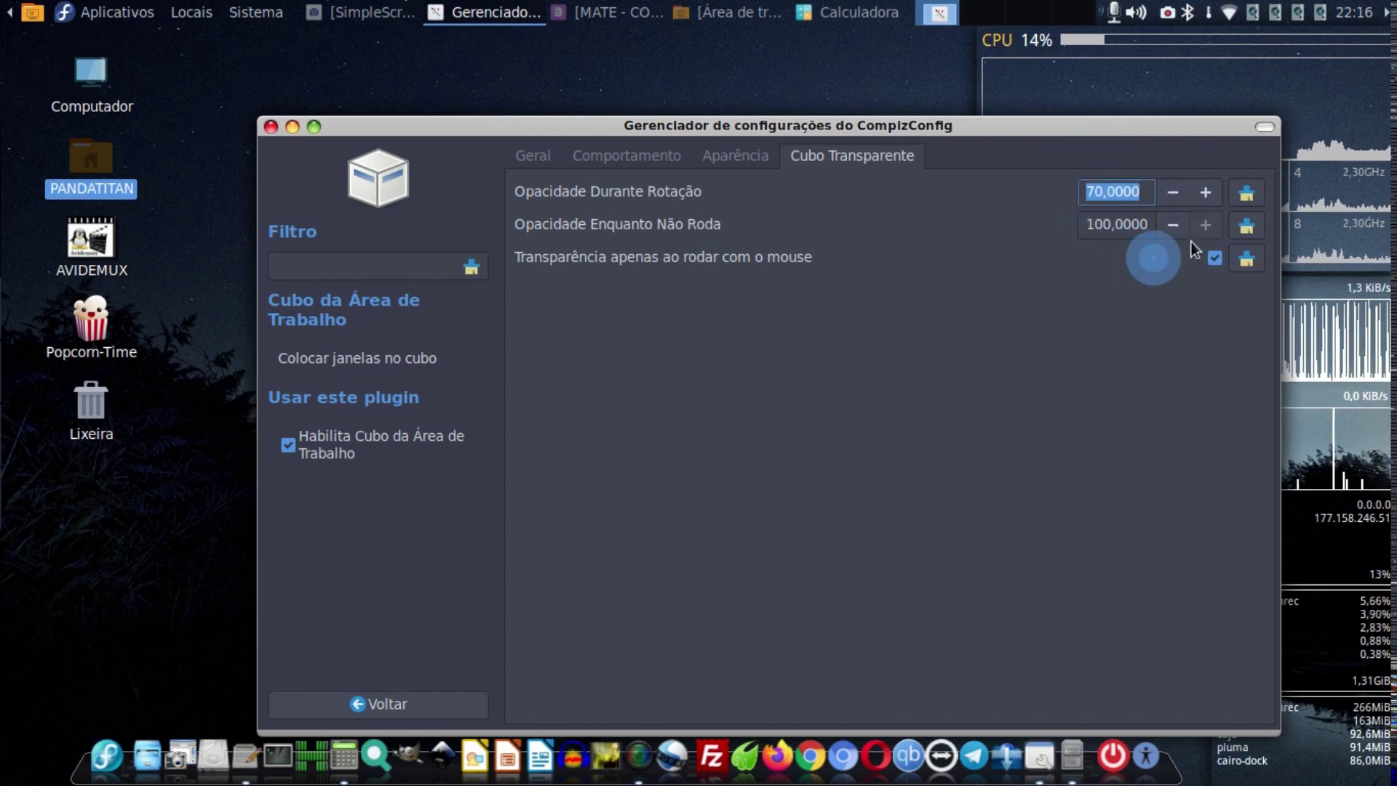
{"action": "left_click", "coordinate": [958, 225]}
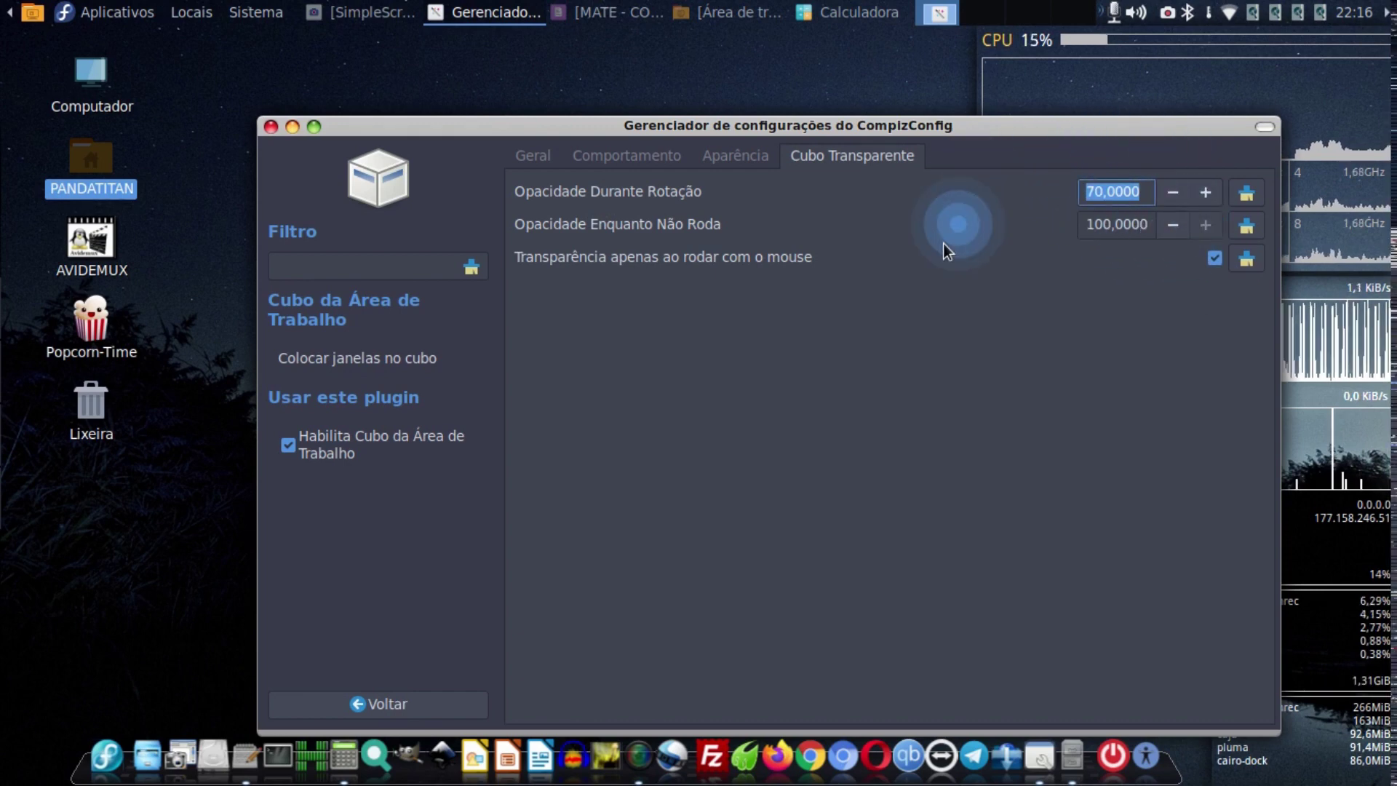
{"action": "left_click", "coordinate": [647, 155]}
{"action": "key", "text": "ctrl+alt+Right"}
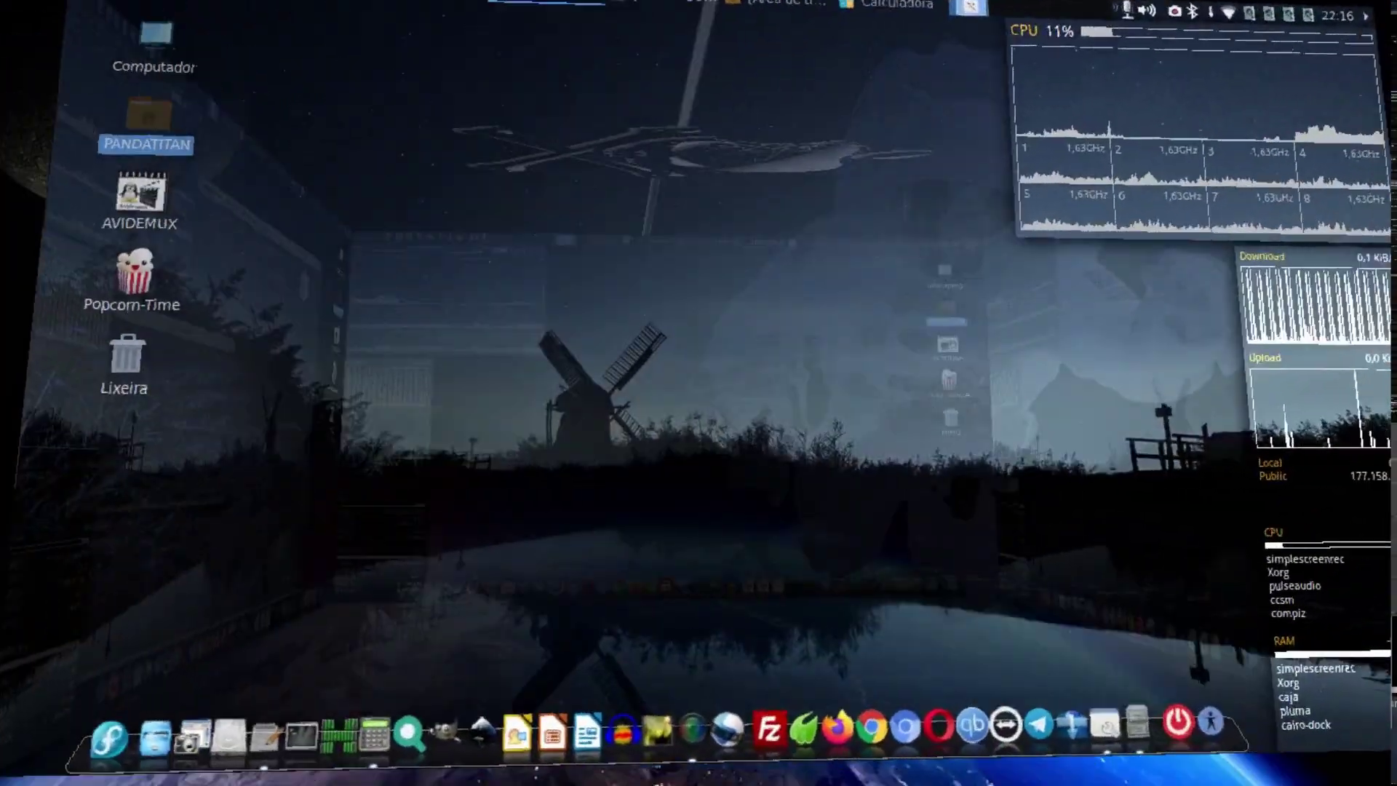
{"action": "key", "text": "ctrl+alt+Left"}
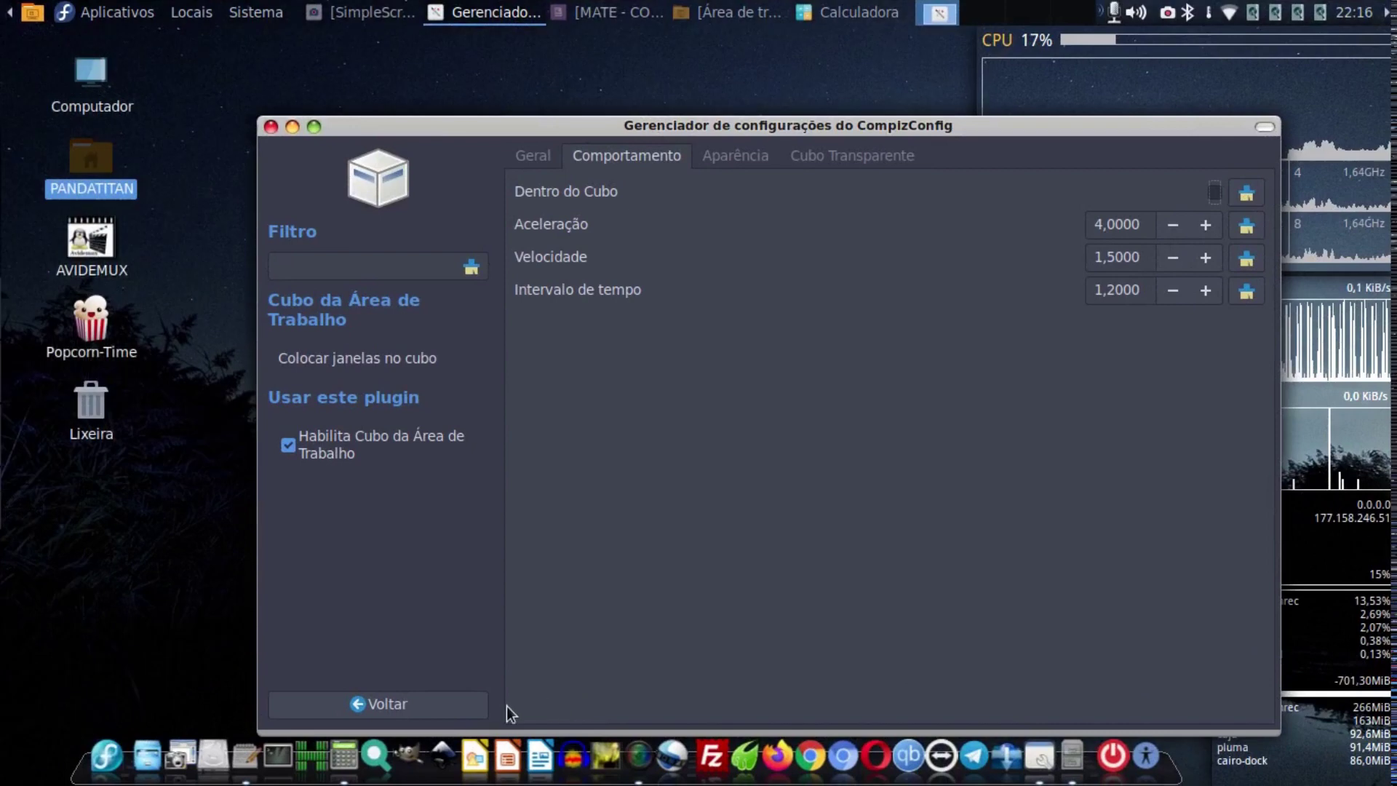
Return to the plugin list and open the general settings of Girar Cubo under Área de Trabalho.
{"action": "left_click", "coordinate": [376, 704]}
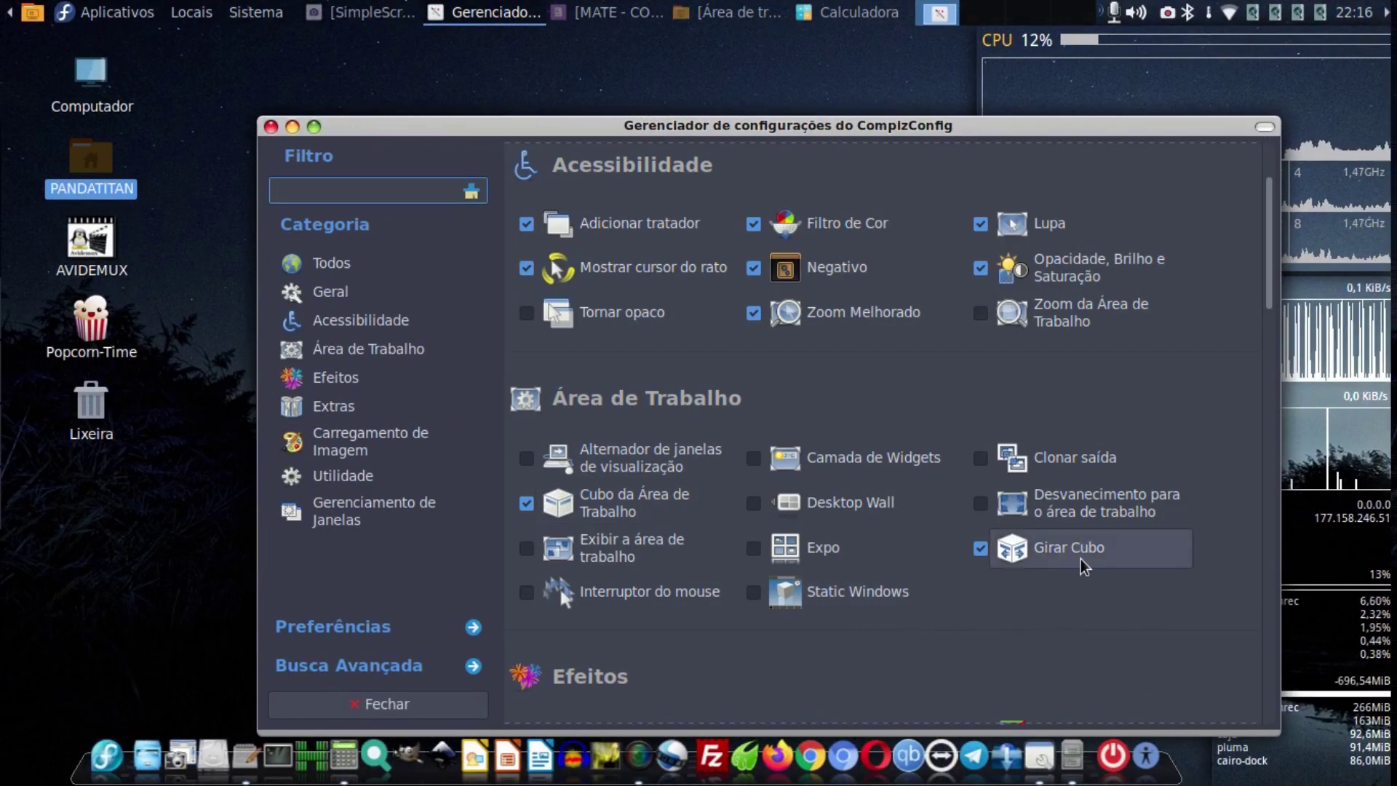
{"action": "left_click", "coordinate": [1036, 586]}
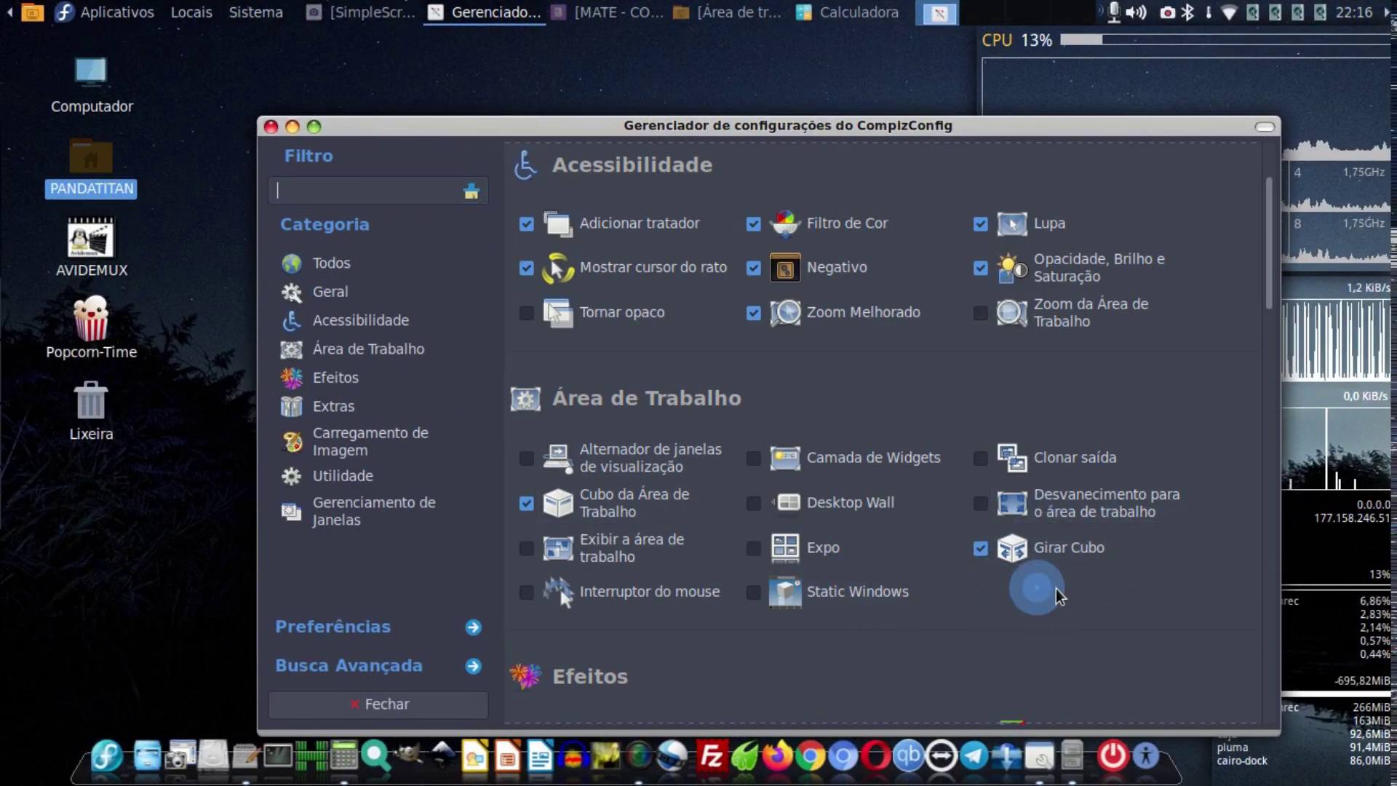
{"action": "left_click", "coordinate": [1085, 554]}
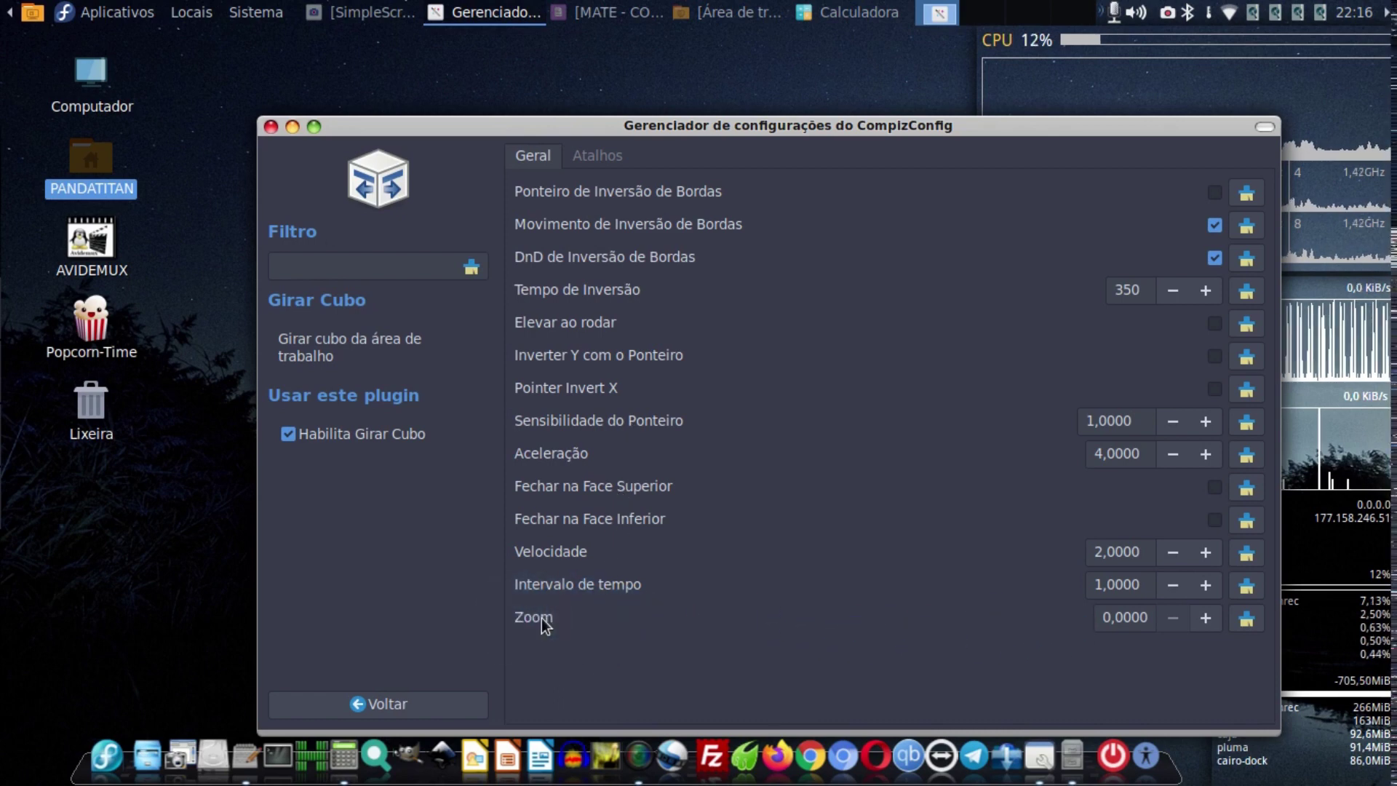
{"action": "left_click_drag", "start_coordinate": [802, 573], "coordinate": [757, 539]}
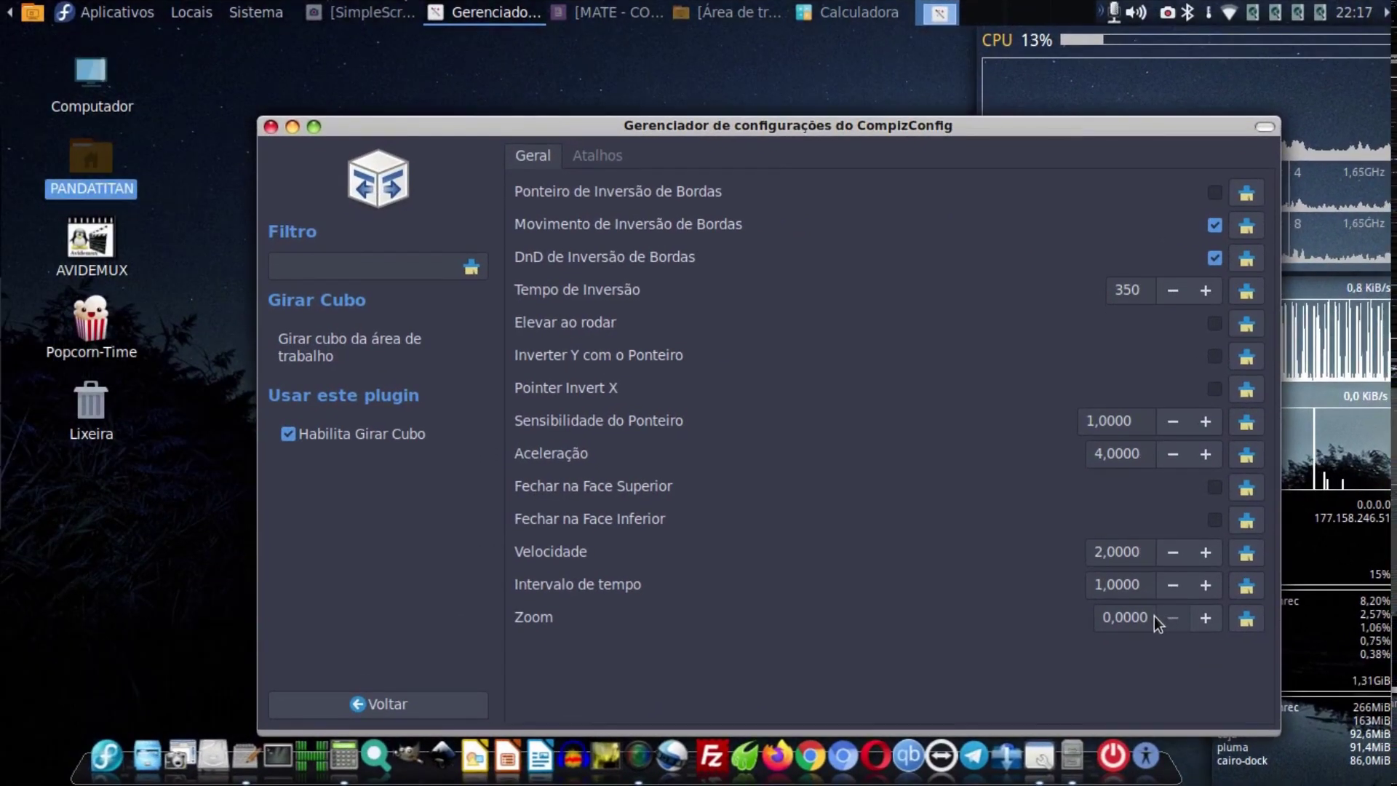
Set the Girar Cubo Zoom to 2,0000 and rotate the desktop cube to test the zoomed-out rotation.
{"action": "left_click", "coordinate": [1144, 616]}
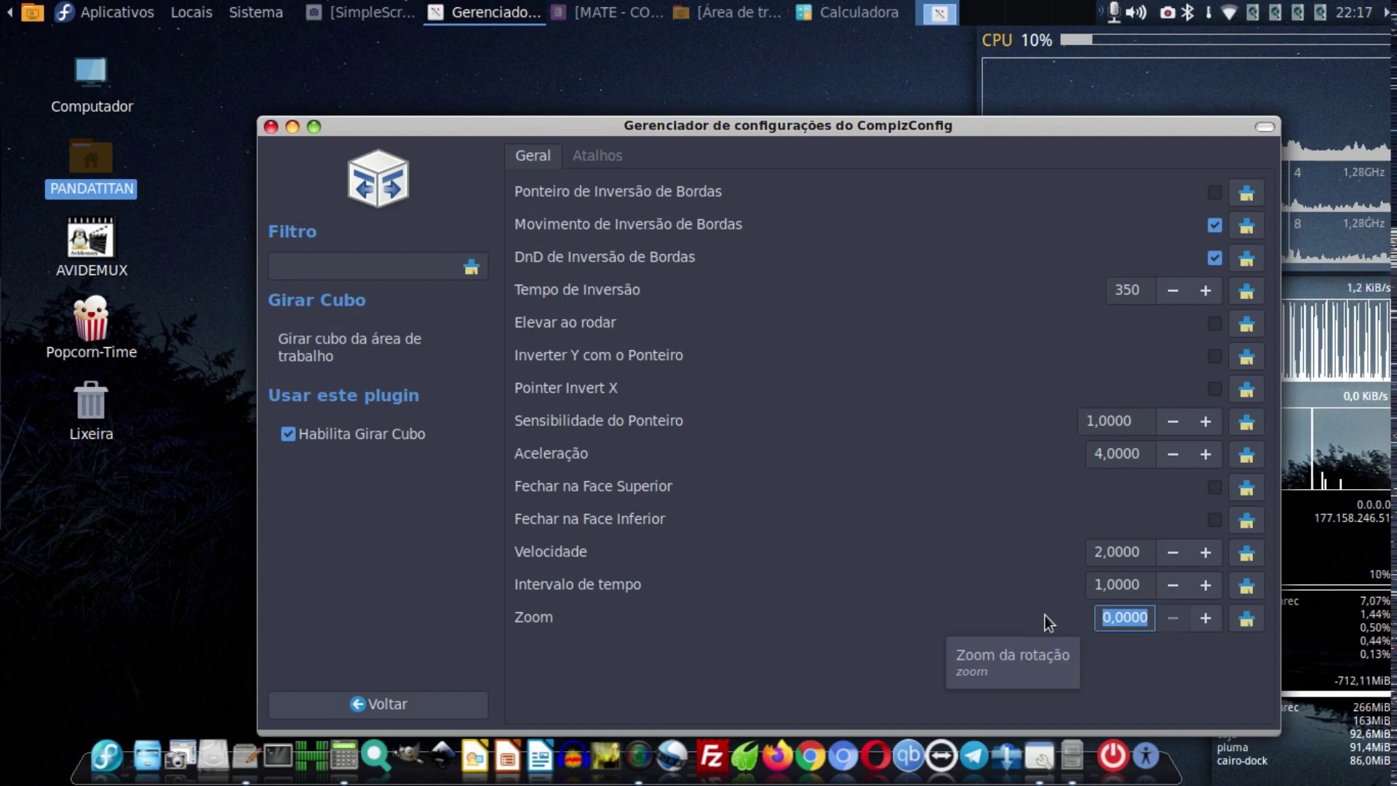
{"action": "type", "text": "20"}
{"action": "key", "text": "Tab"}
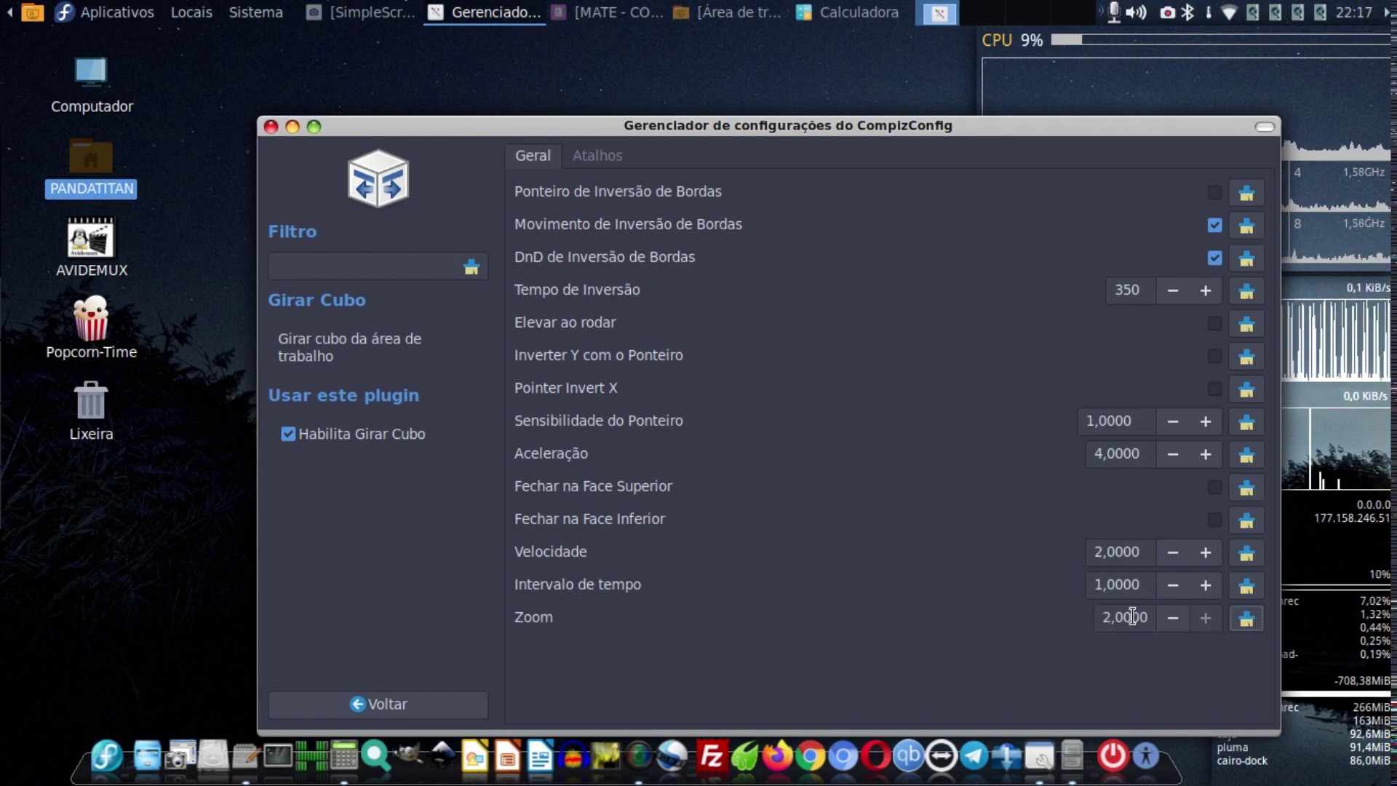
{"action": "key", "text": "ctrl+alt+Right"}
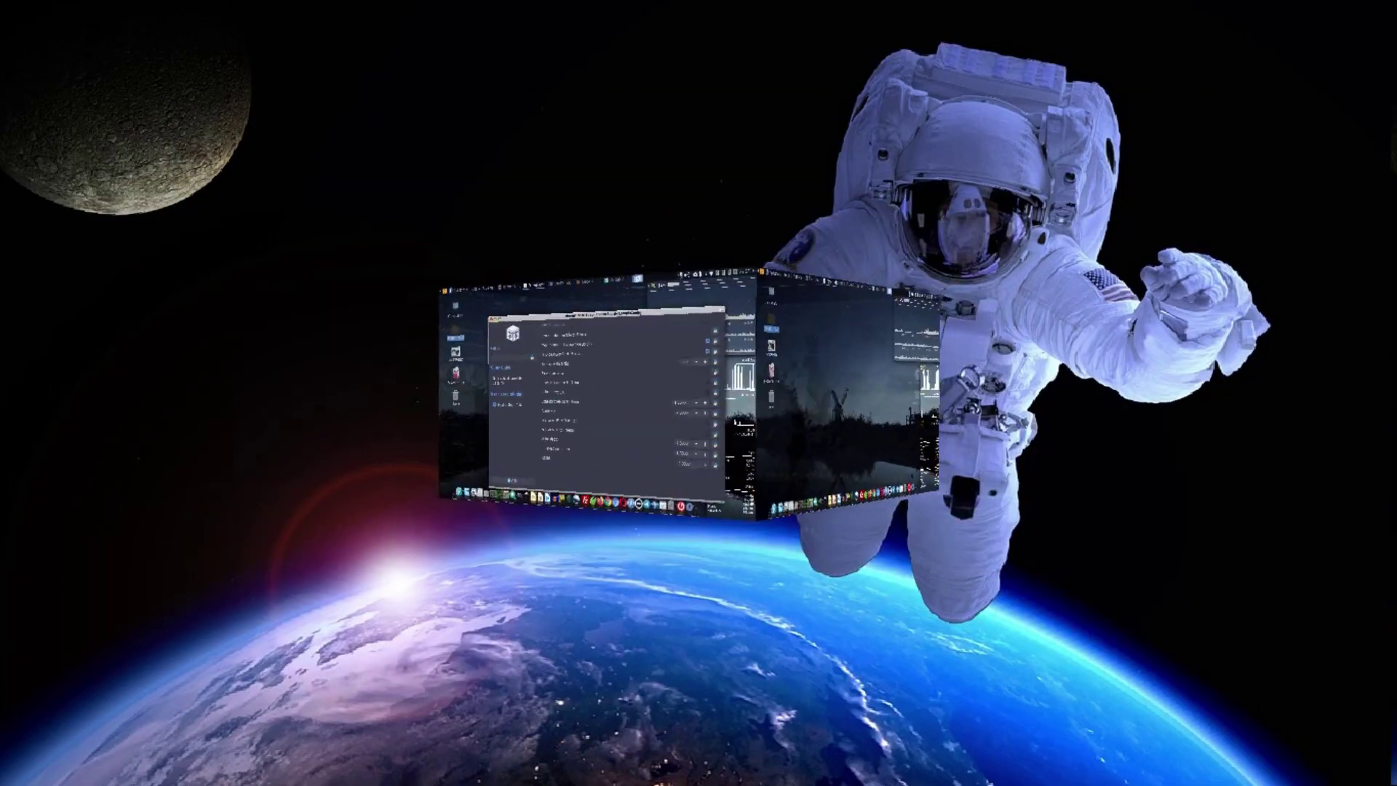
{"action": "key", "text": "ctrl+alt+Left"}
{"action": "key", "text": "ctrl+alt+Right"}
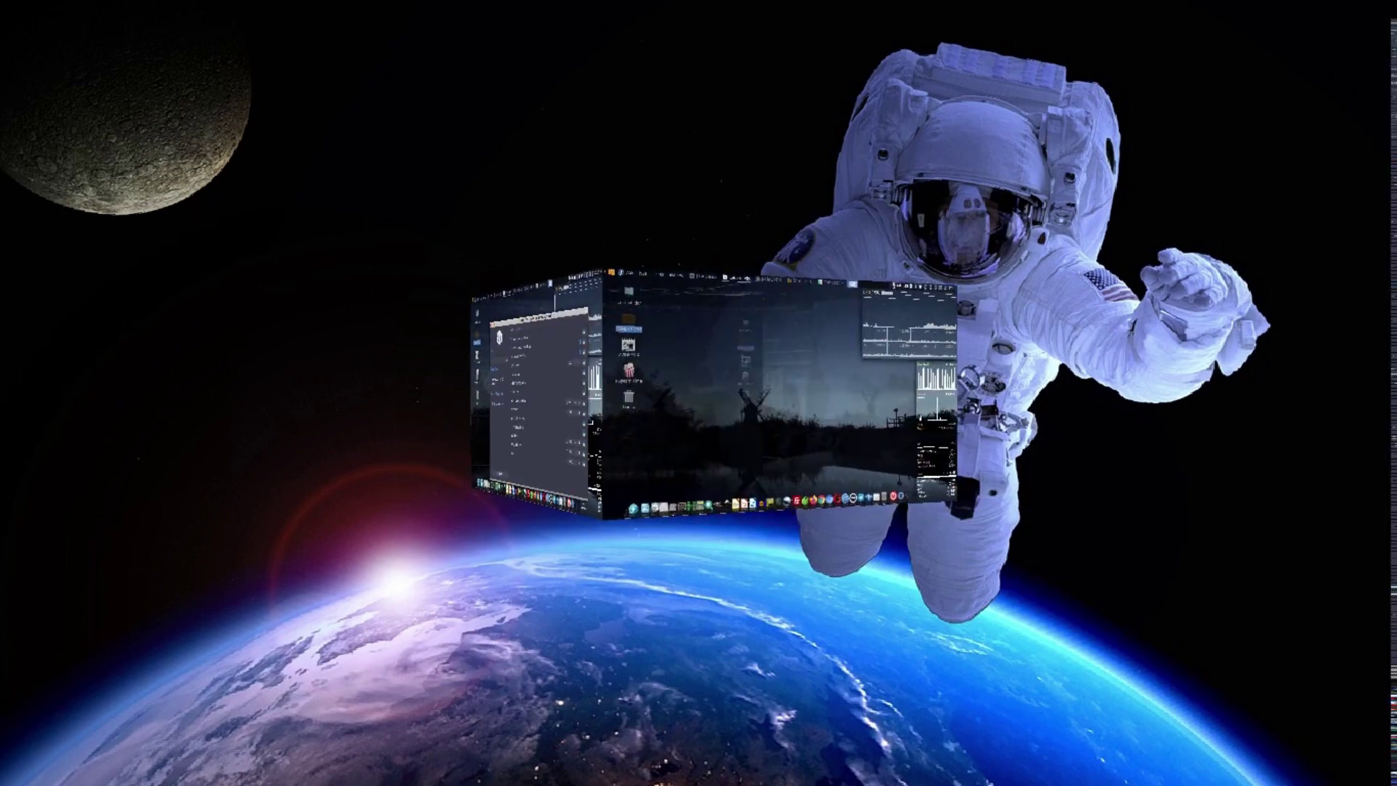
{"action": "key", "text": "ctrl+alt+Right"}
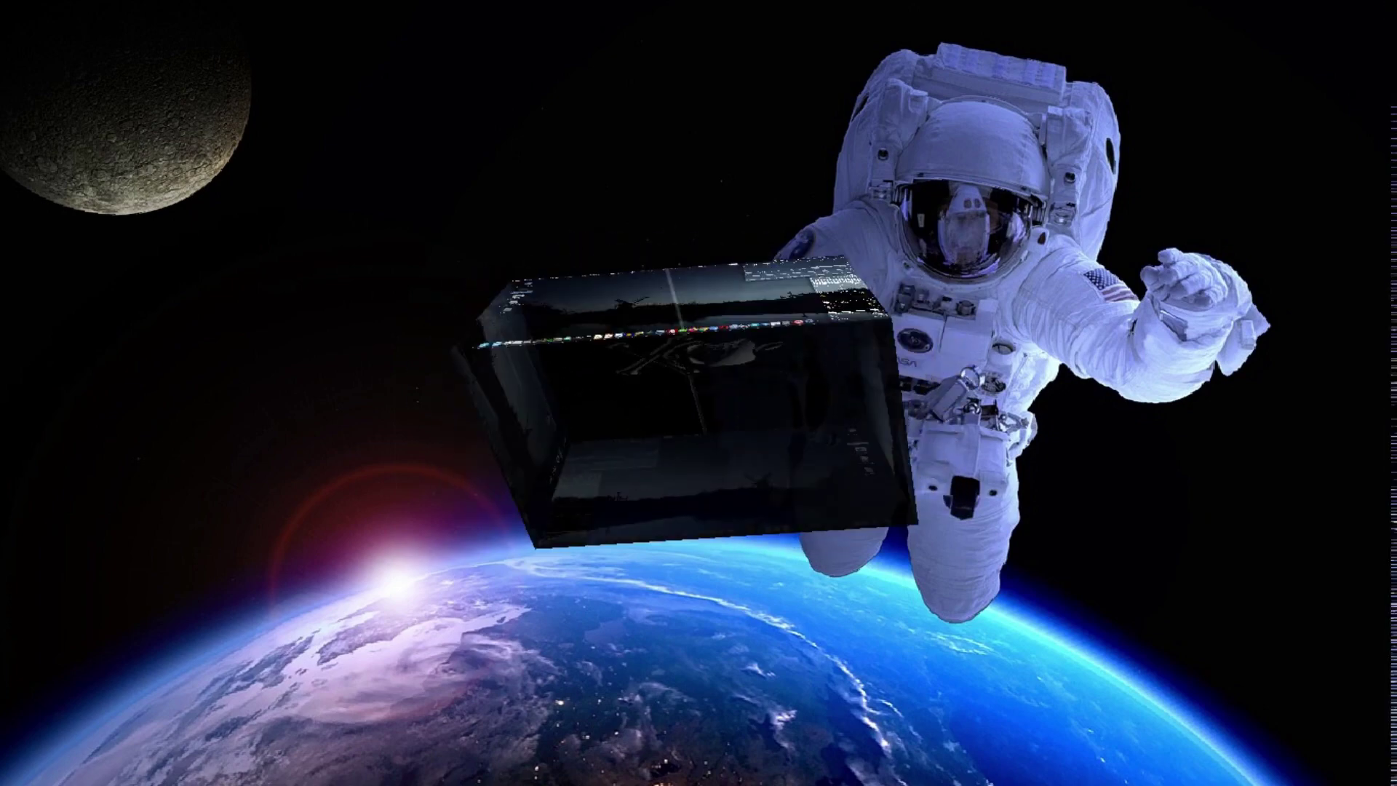
{"action": "key", "text": "ctrl+alt+Left"}
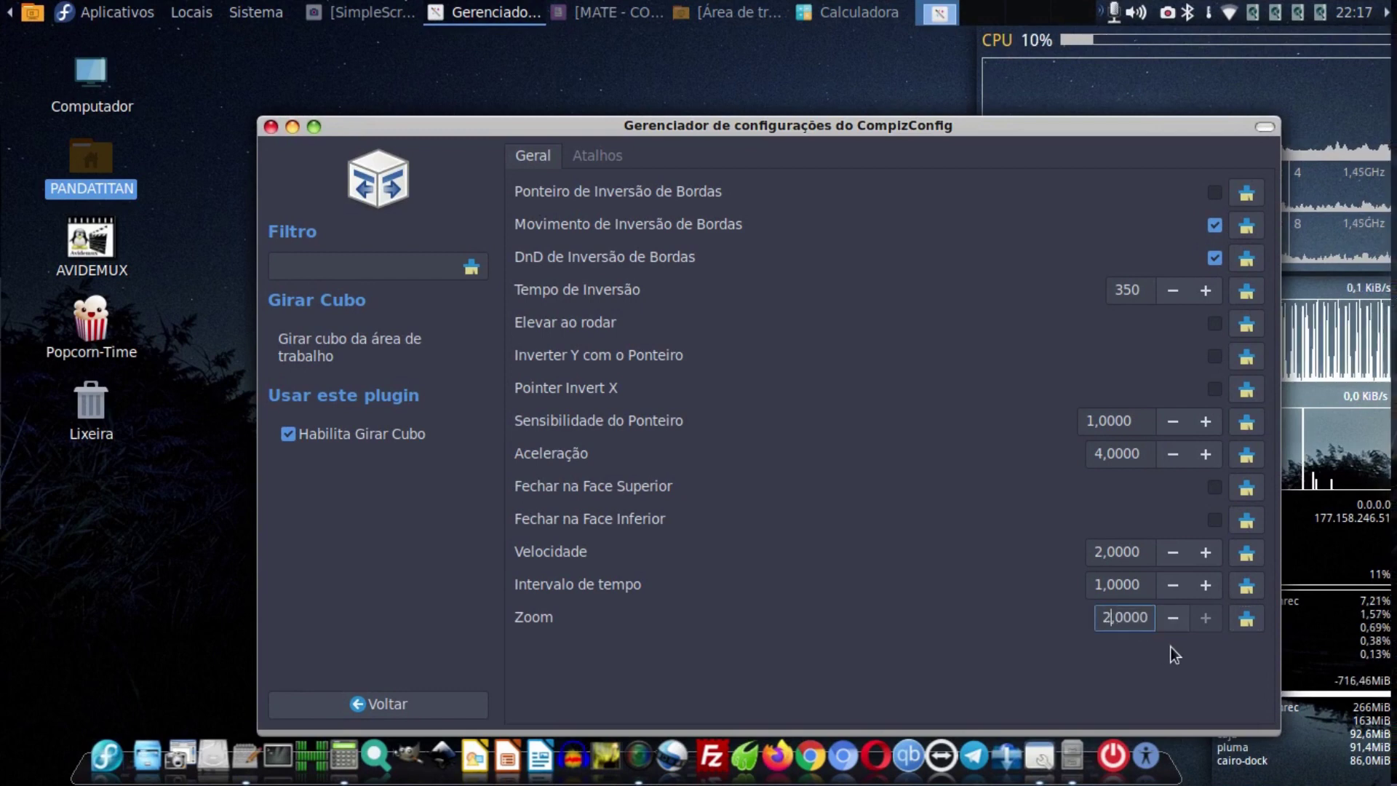
Set the cube rotation Zoom to 1,0000 and rotate the desktop cube back and forth to test it.
{"action": "key", "text": "BackSpace"}
{"action": "type", "text": "1"}
{"action": "key", "text": "Tab"}
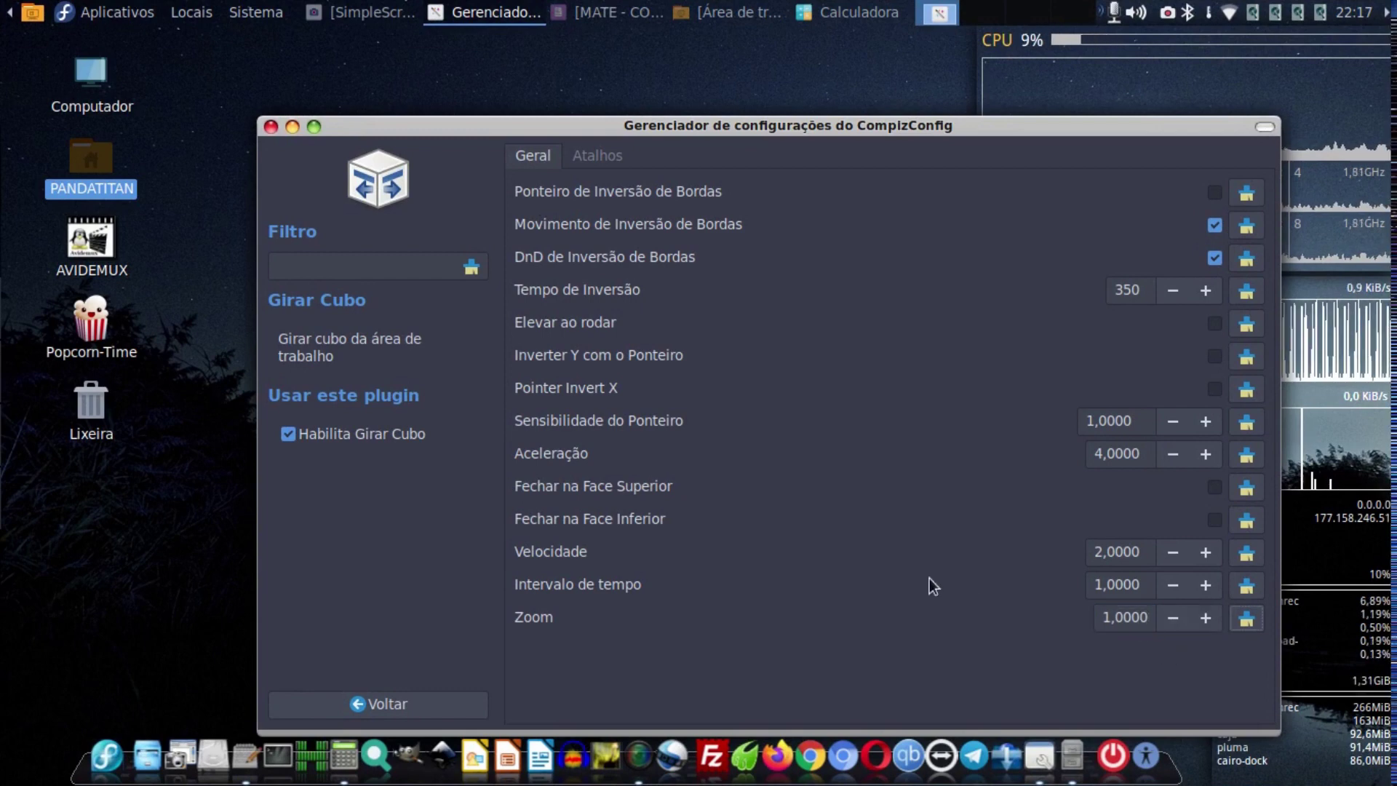
{"action": "key", "text": "ctrl+alt+Right"}
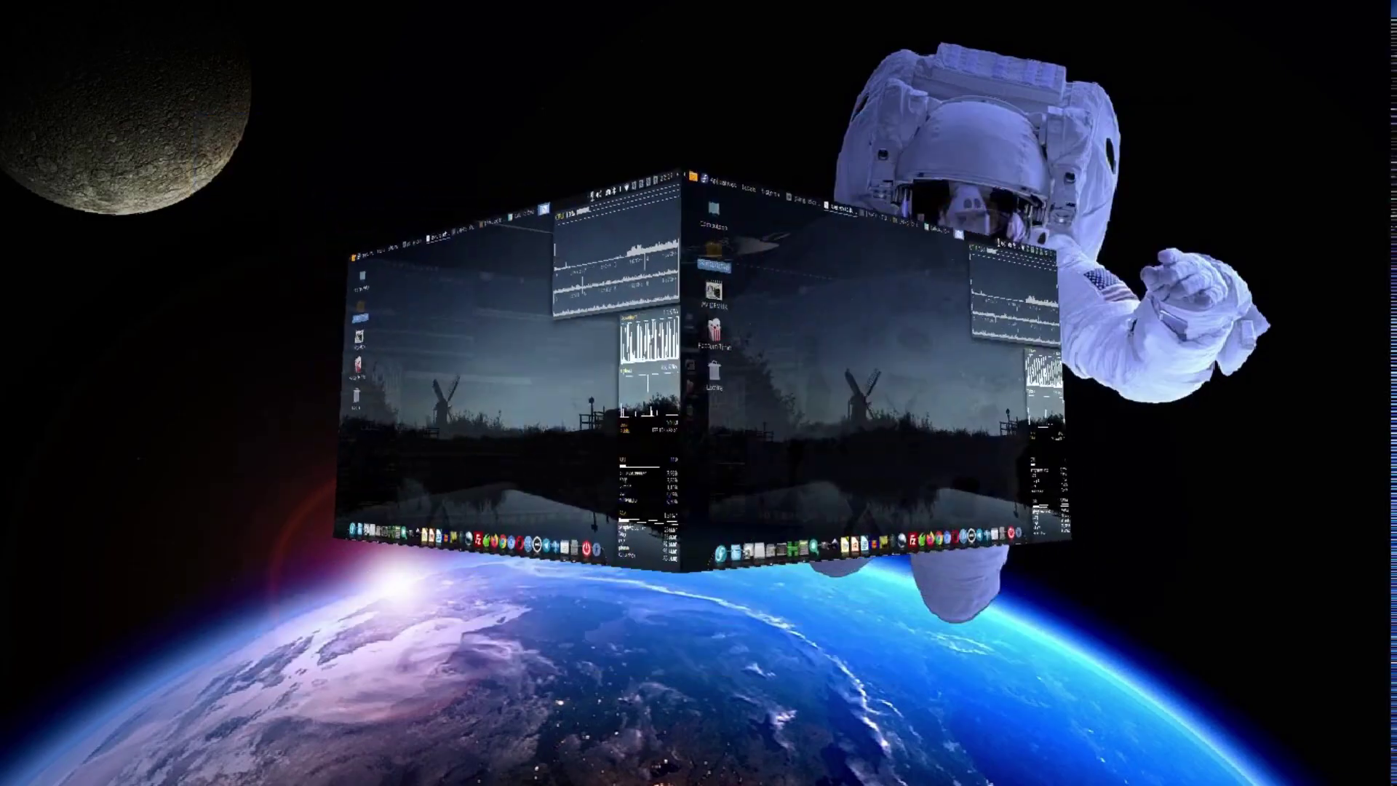
{"action": "key", "text": "ctrl+alt+Left"}
{"action": "key", "text": "ctrl+alt+Right"}
{"action": "key", "text": "ctrl+alt+Left"}
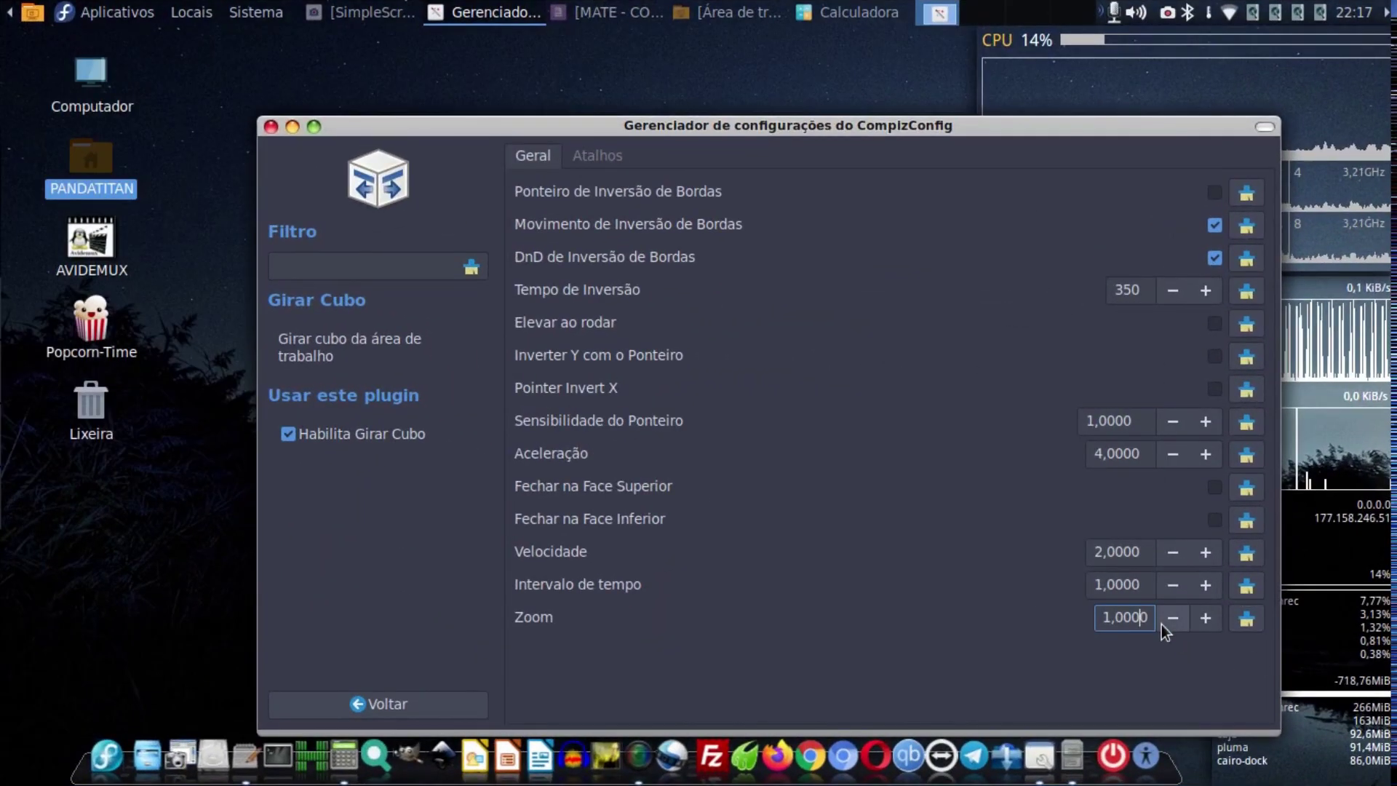
Set the cube rotation Zoom to 0,0500 and rotate the desktop cube to test it.
{"action": "key", "text": "BackSpace"}
{"action": "key", "text": "BackSpace"}
{"action": "key", "text": "BackSpace"}
{"action": "key", "text": "BackSpace"}
{"action": "key", "text": "BackSpace"}
{"action": "key", "text": "BackSpace"}
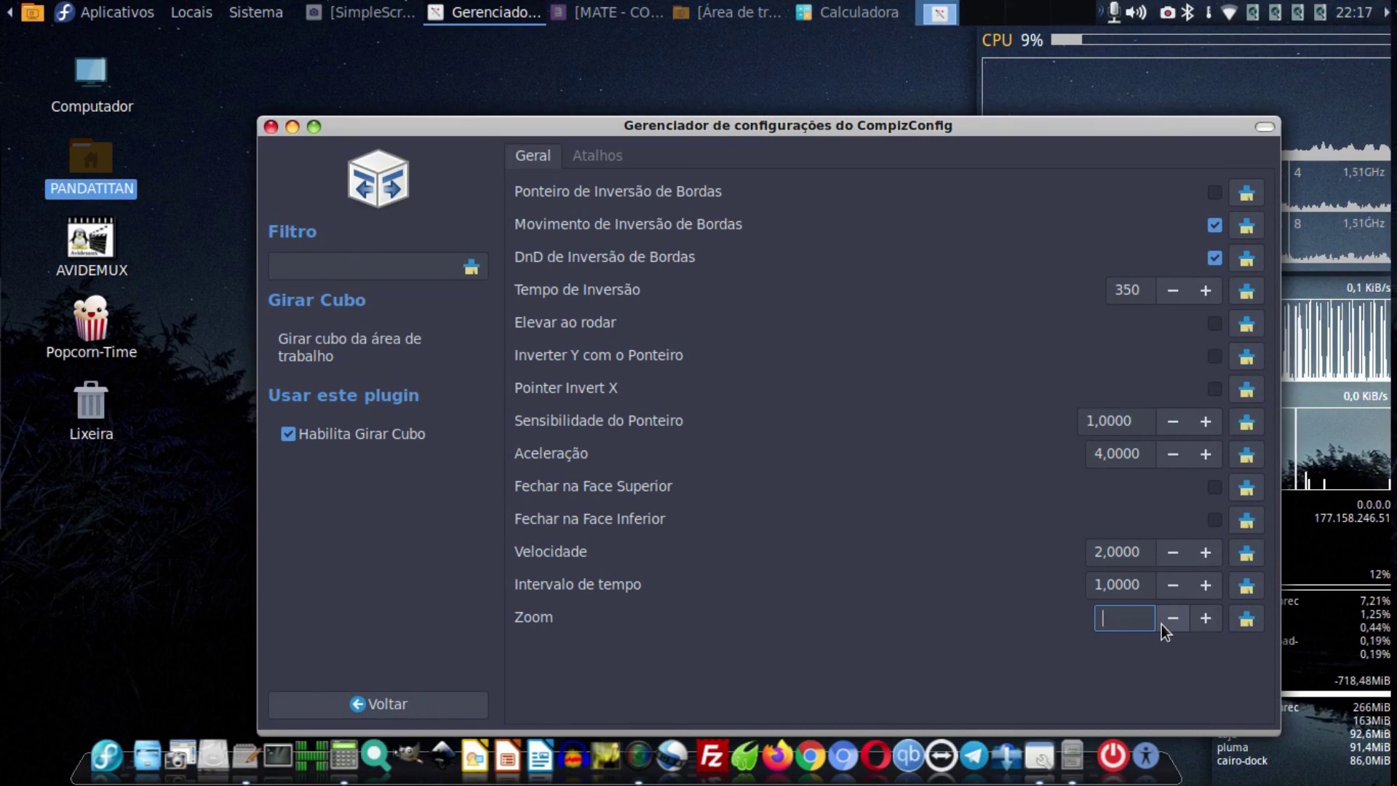
{"action": "type", "text": "0,"}
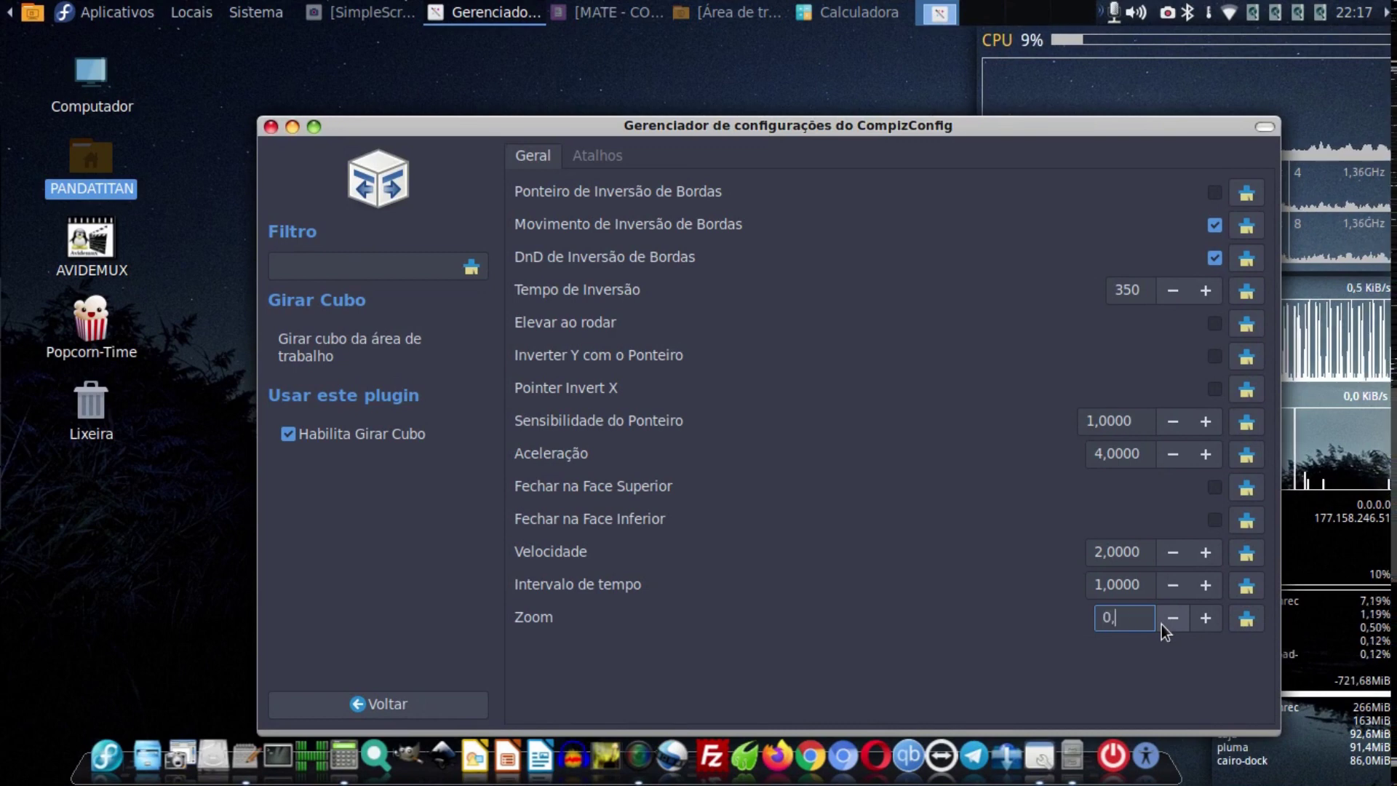
{"action": "type", "text": "0500"}
{"action": "key", "text": "Tab"}
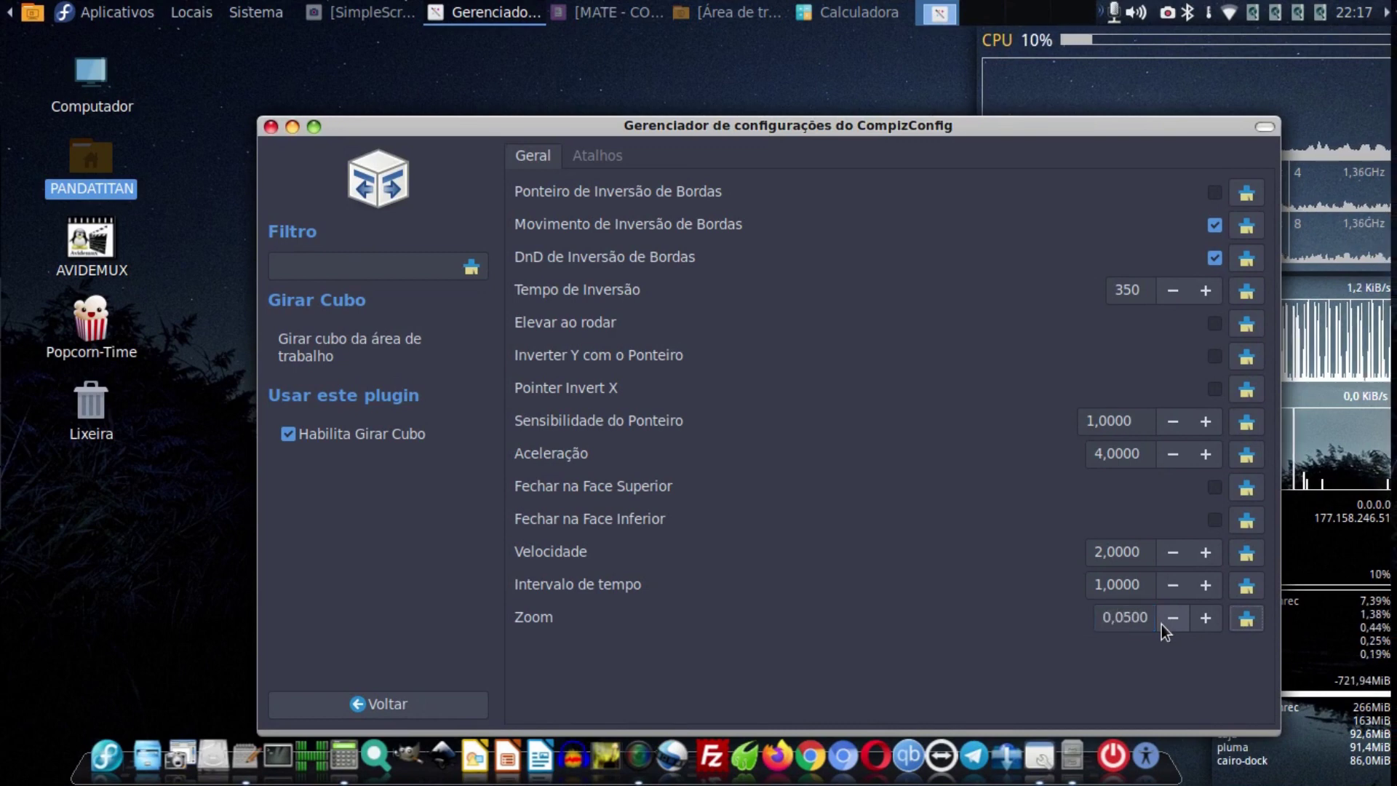
{"action": "key", "text": "ctrl+alt+Right"}
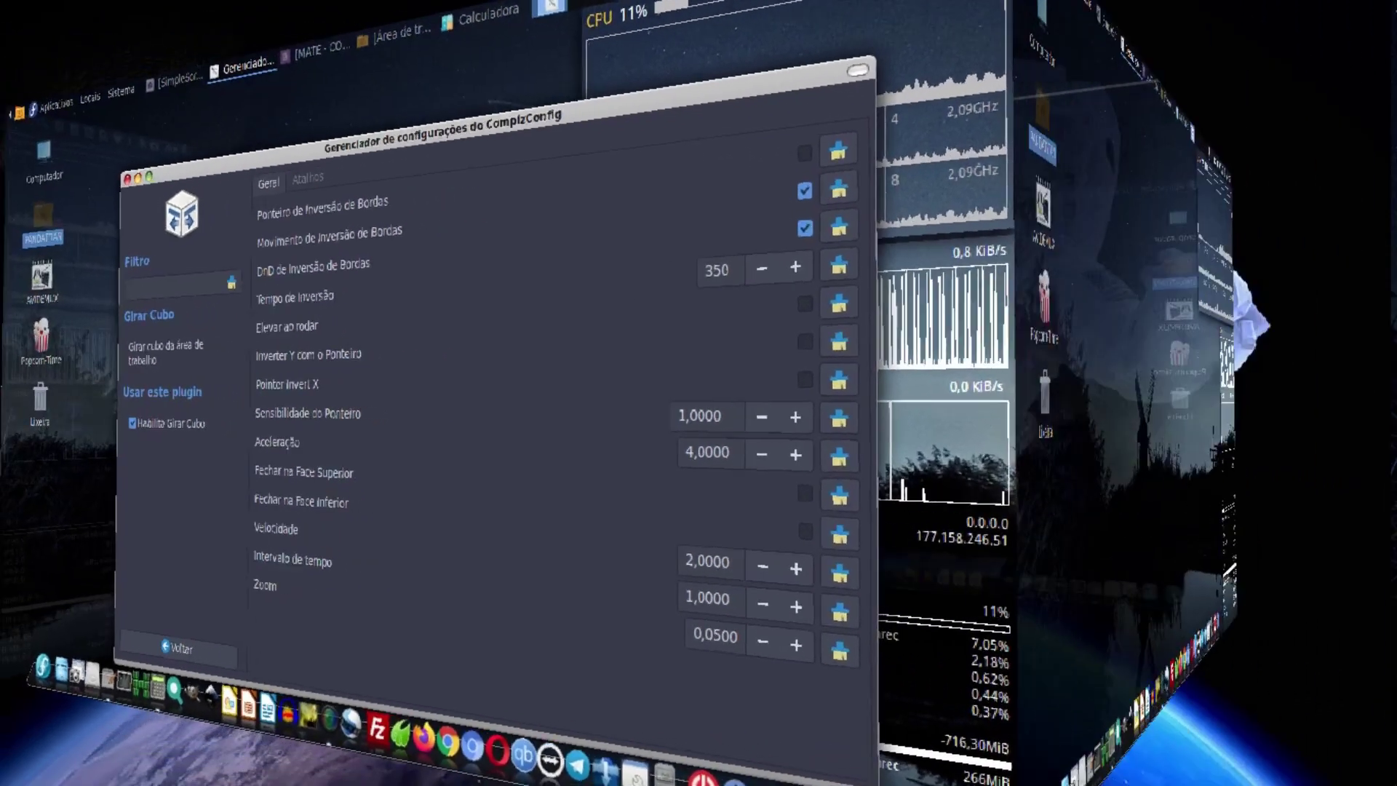
{"action": "key", "text": "ctrl+alt+Right"}
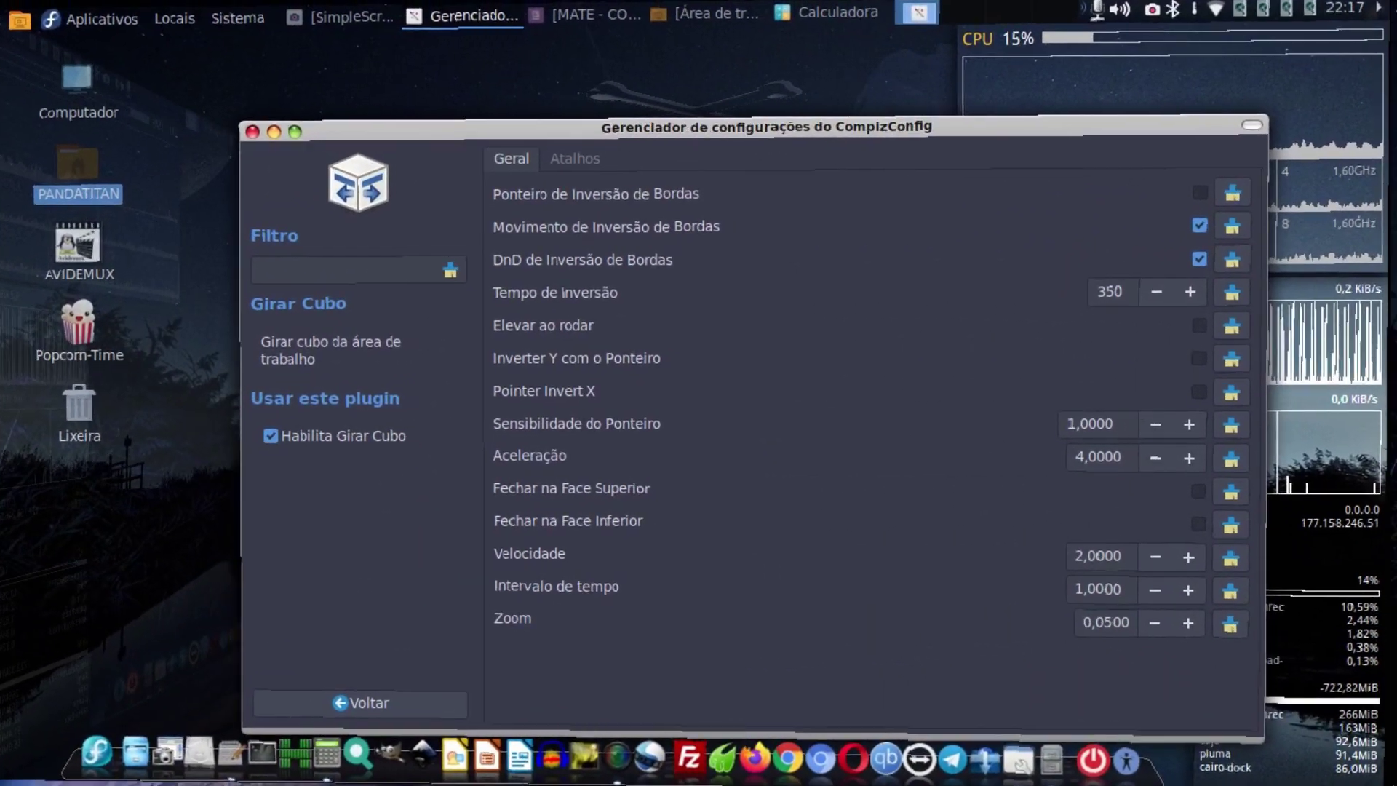
Set the cube rotation Zoom to 0,5000 and rotate the desktop cube to test it.
{"action": "left_click", "coordinate": [1144, 615]}
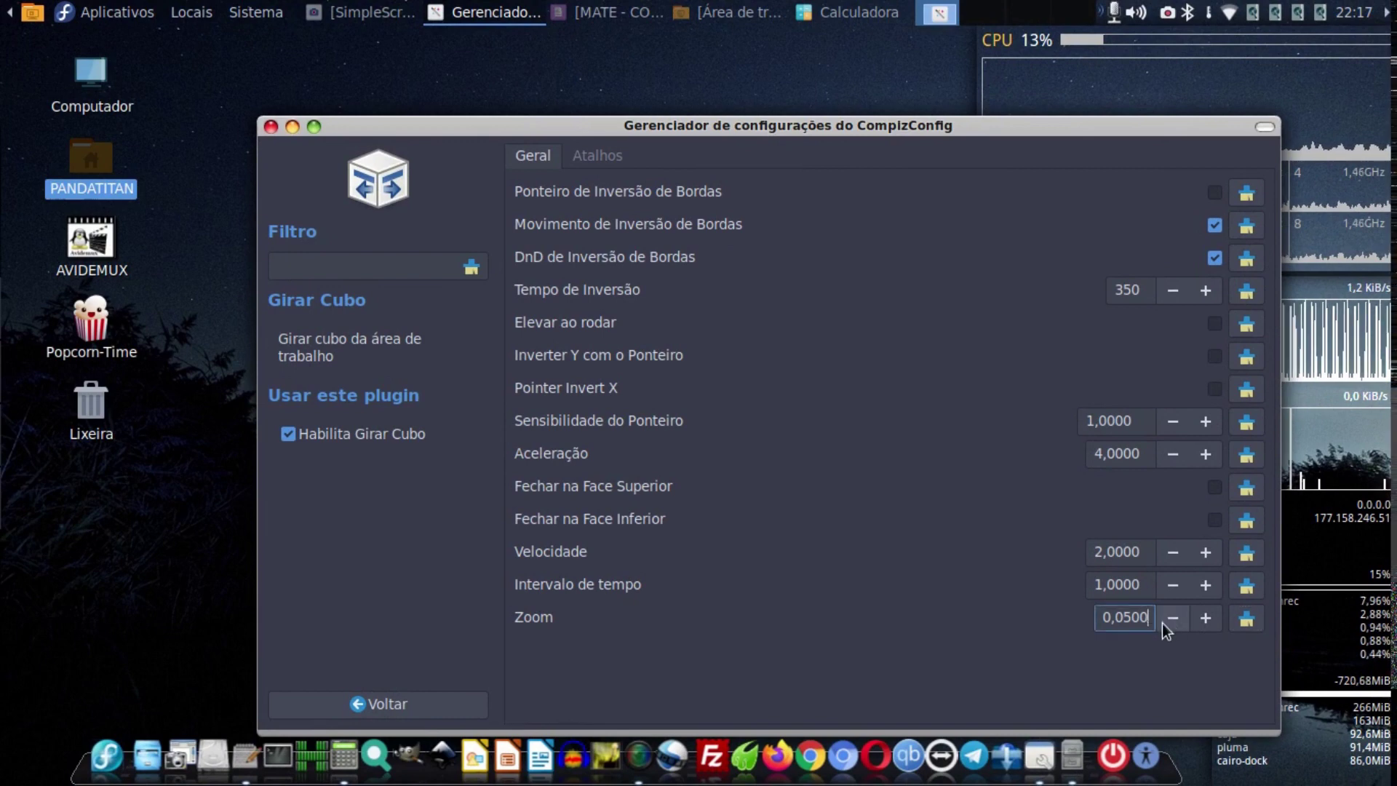
{"action": "key", "text": "BackSpace"}
{"action": "key", "text": "BackSpace"}
{"action": "key", "text": "BackSpace"}
{"action": "key", "text": "BackSpace"}
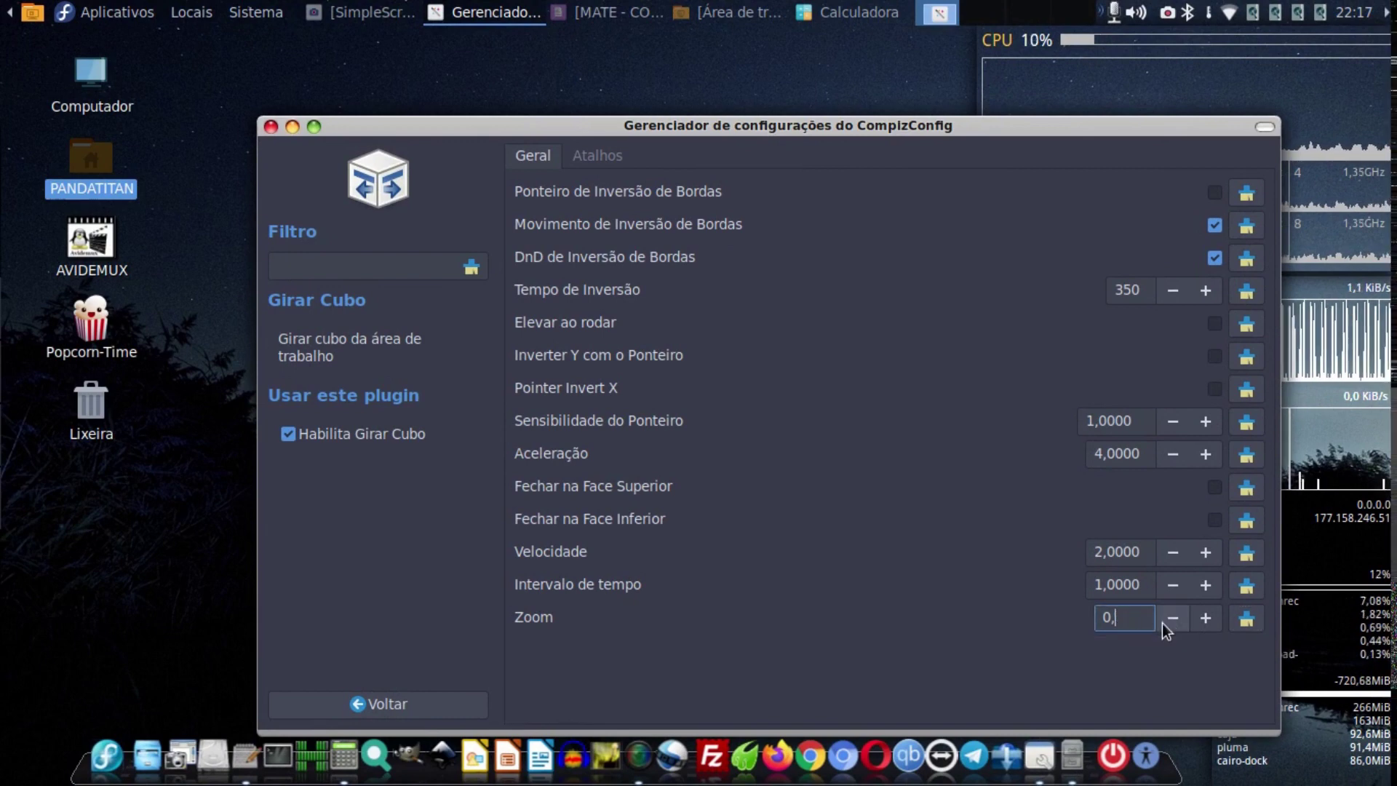
{"action": "type", "text": "500"}
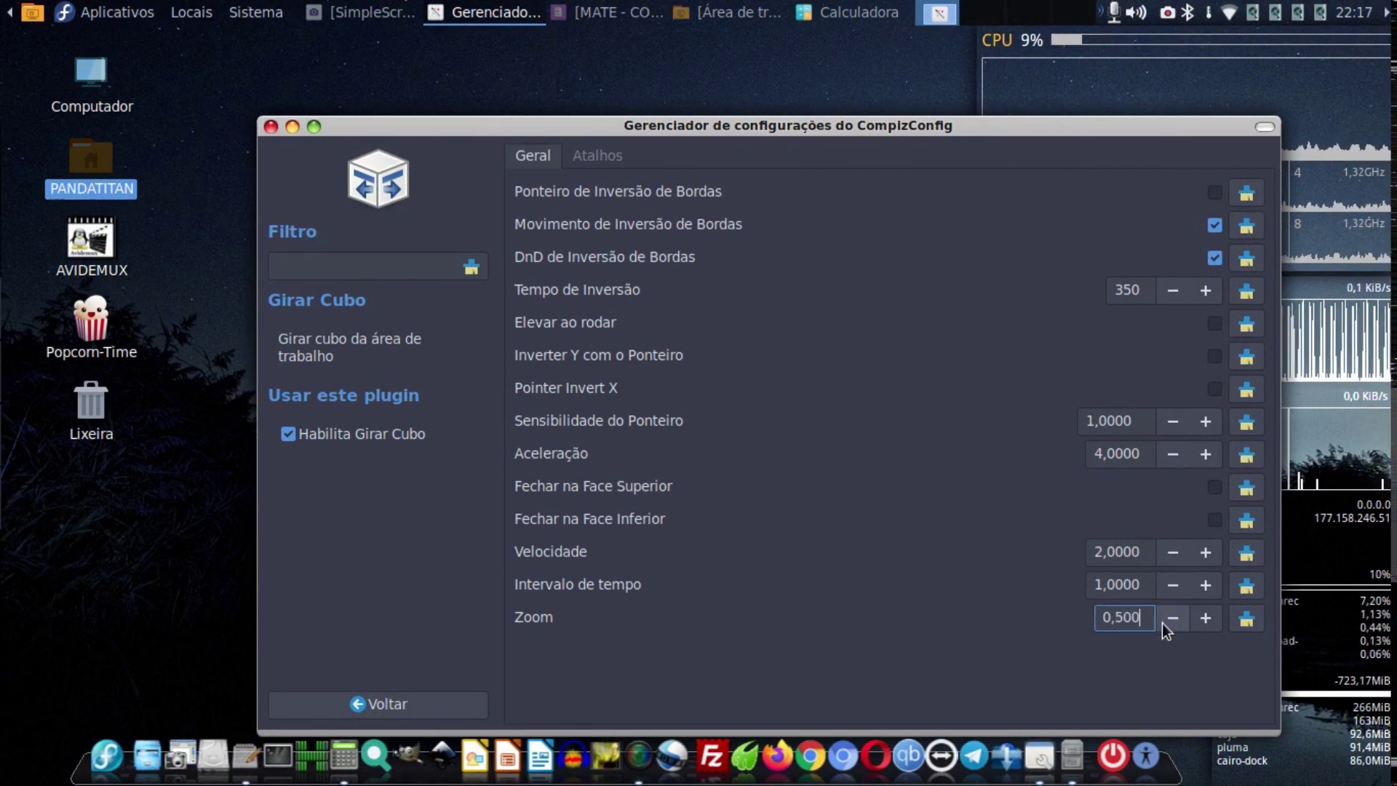
{"action": "key", "text": "Return"}
{"action": "key", "text": "ctrl+alt+Right"}
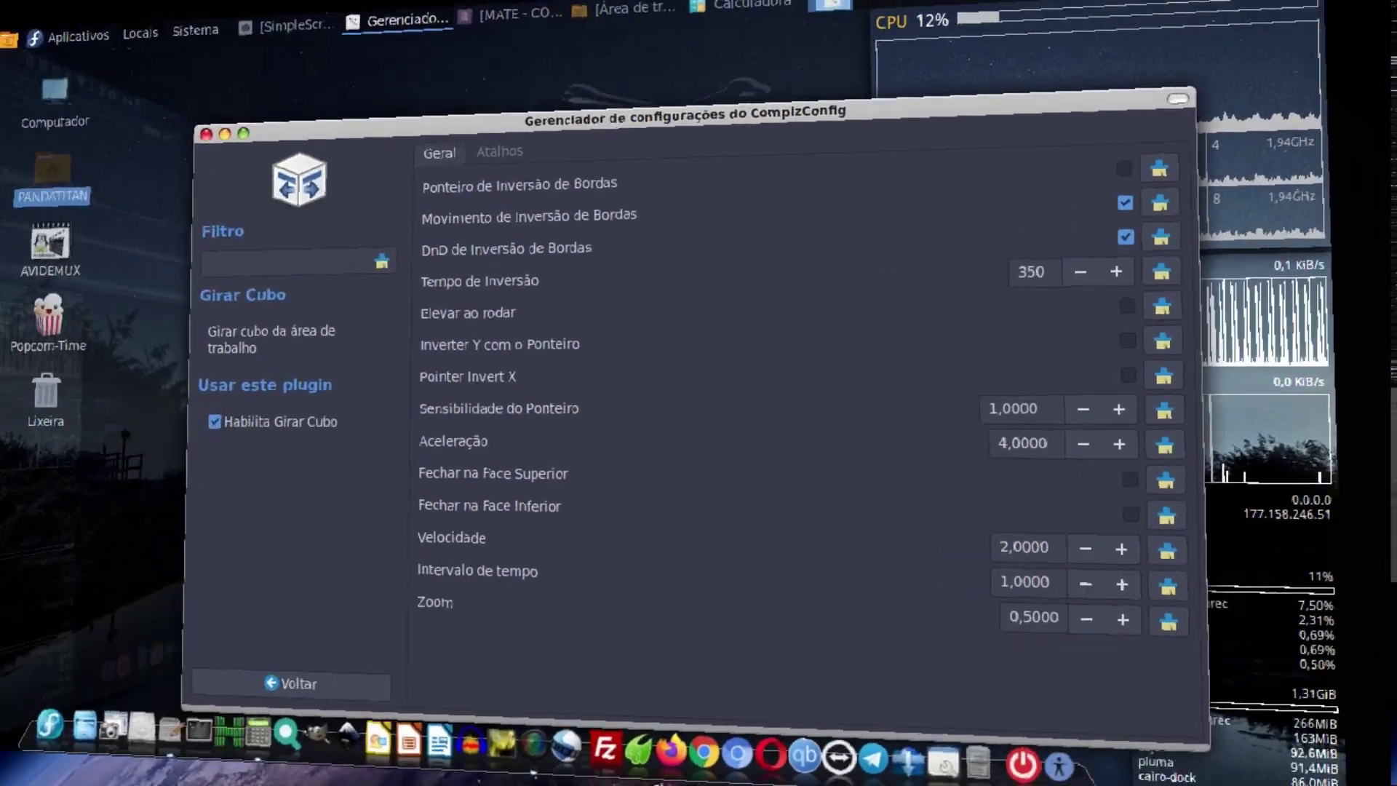
{"action": "key", "text": "ctrl+alt+Right"}
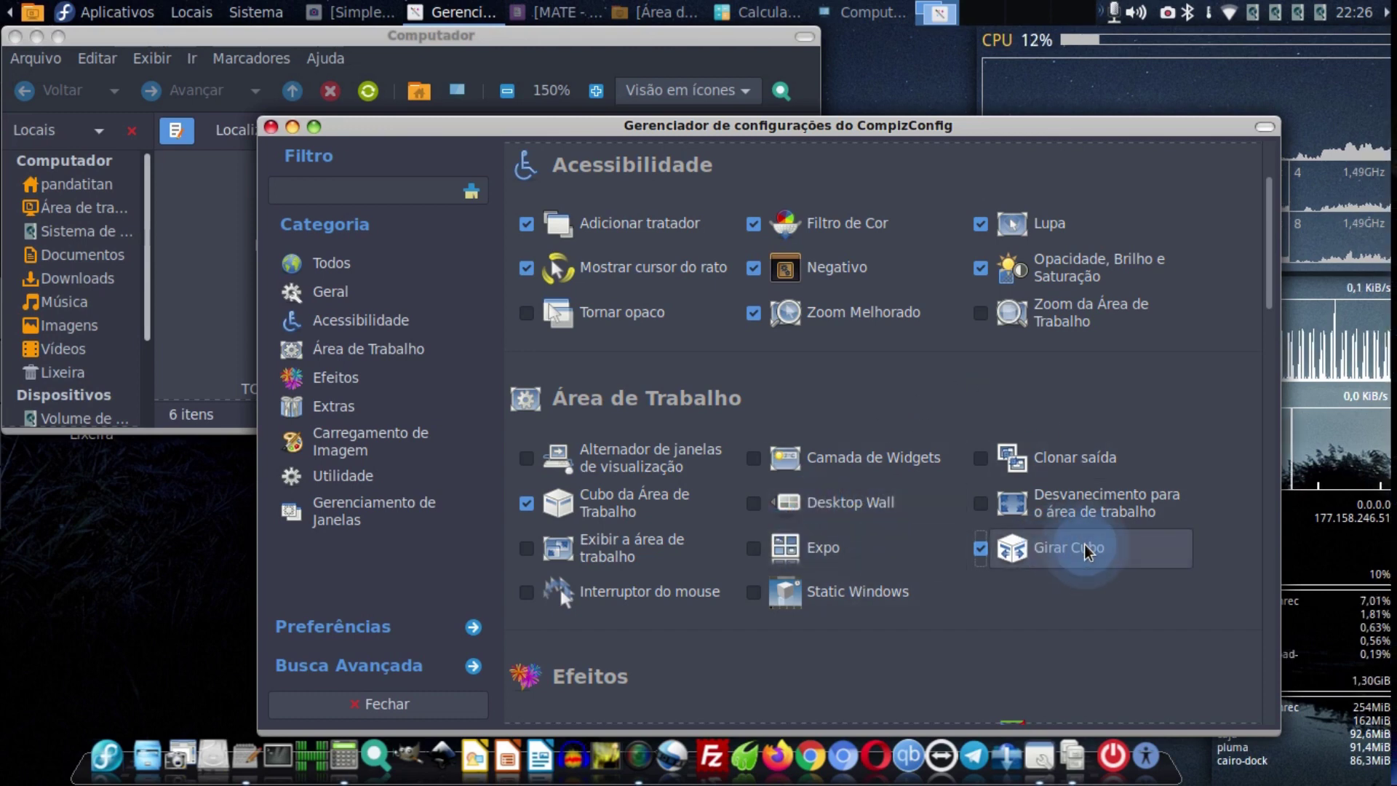
Leave the Girar Cubo settings and enable Desktop Wall, disabling the conflicting Cubo da Área de Trabalho and Girar Cubo.
{"action": "left_click", "coordinate": [1048, 546]}
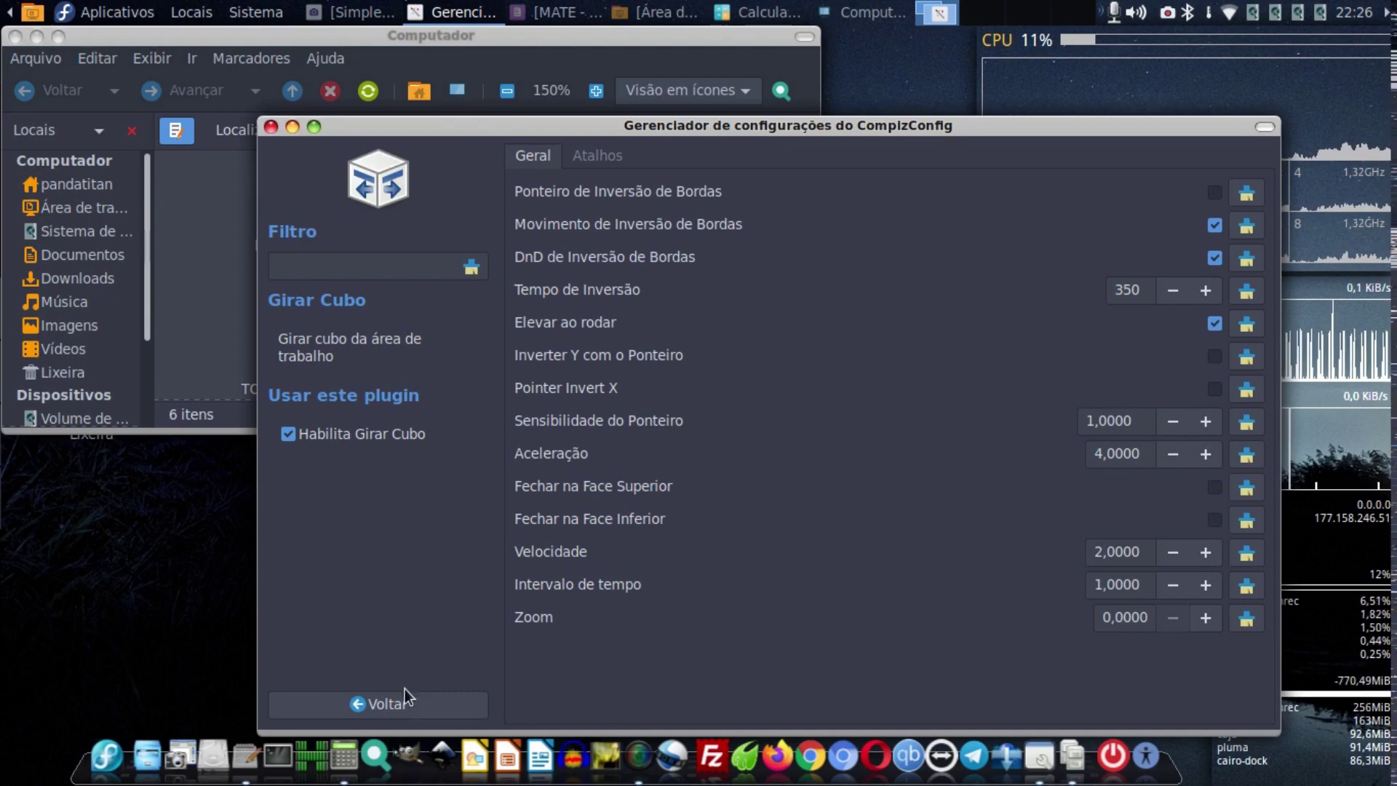
{"action": "left_click", "coordinate": [385, 708]}
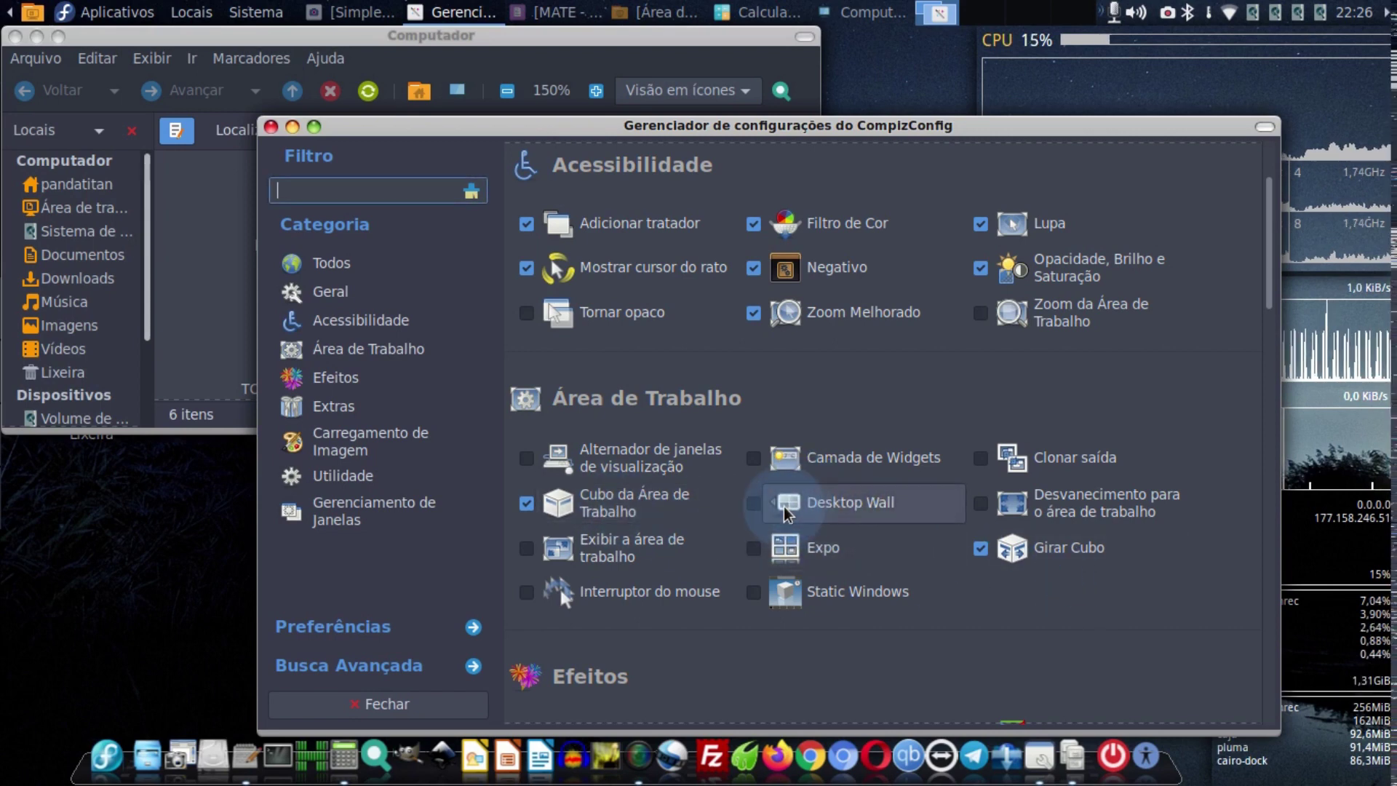
{"action": "left_click", "coordinate": [755, 505]}
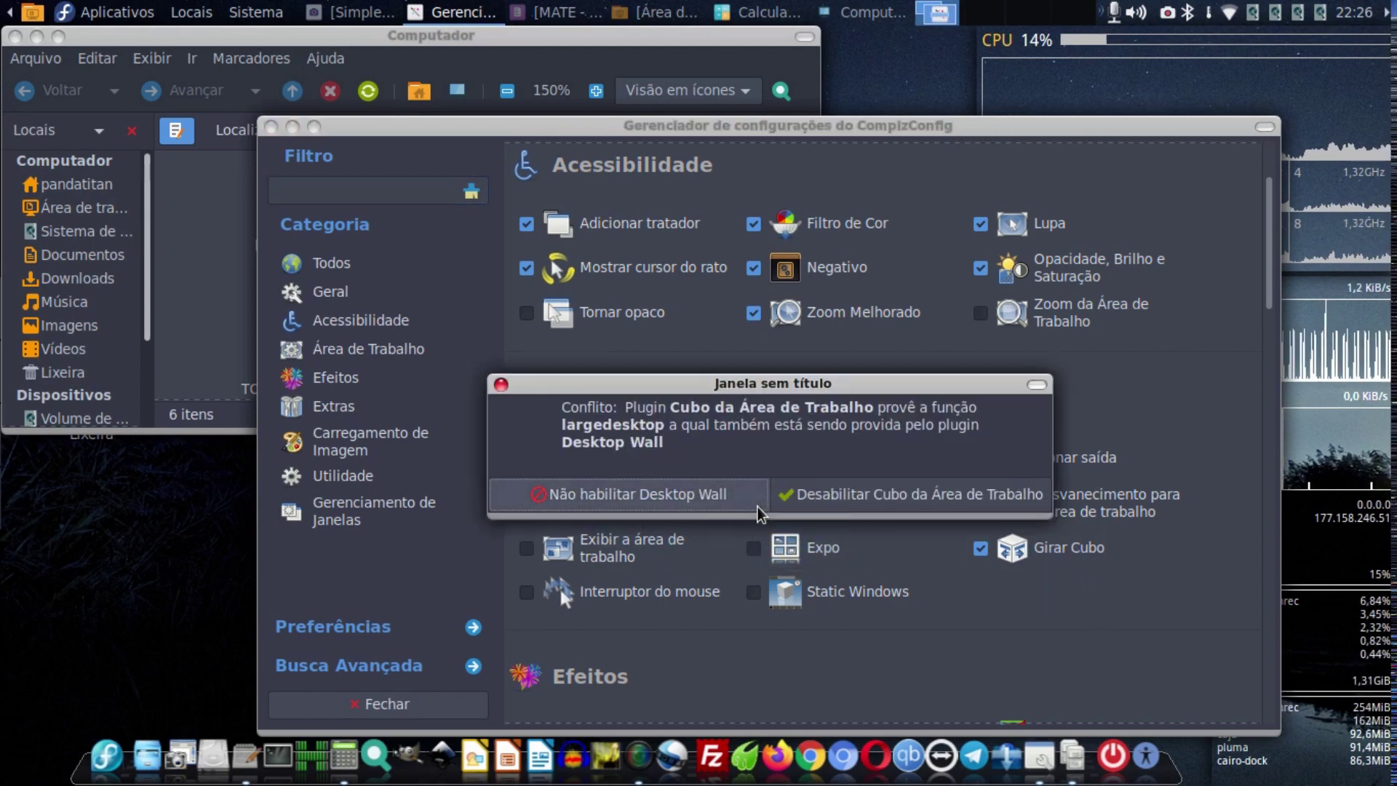
{"action": "left_click", "coordinate": [898, 489]}
{"action": "left_click", "coordinate": [932, 483]}
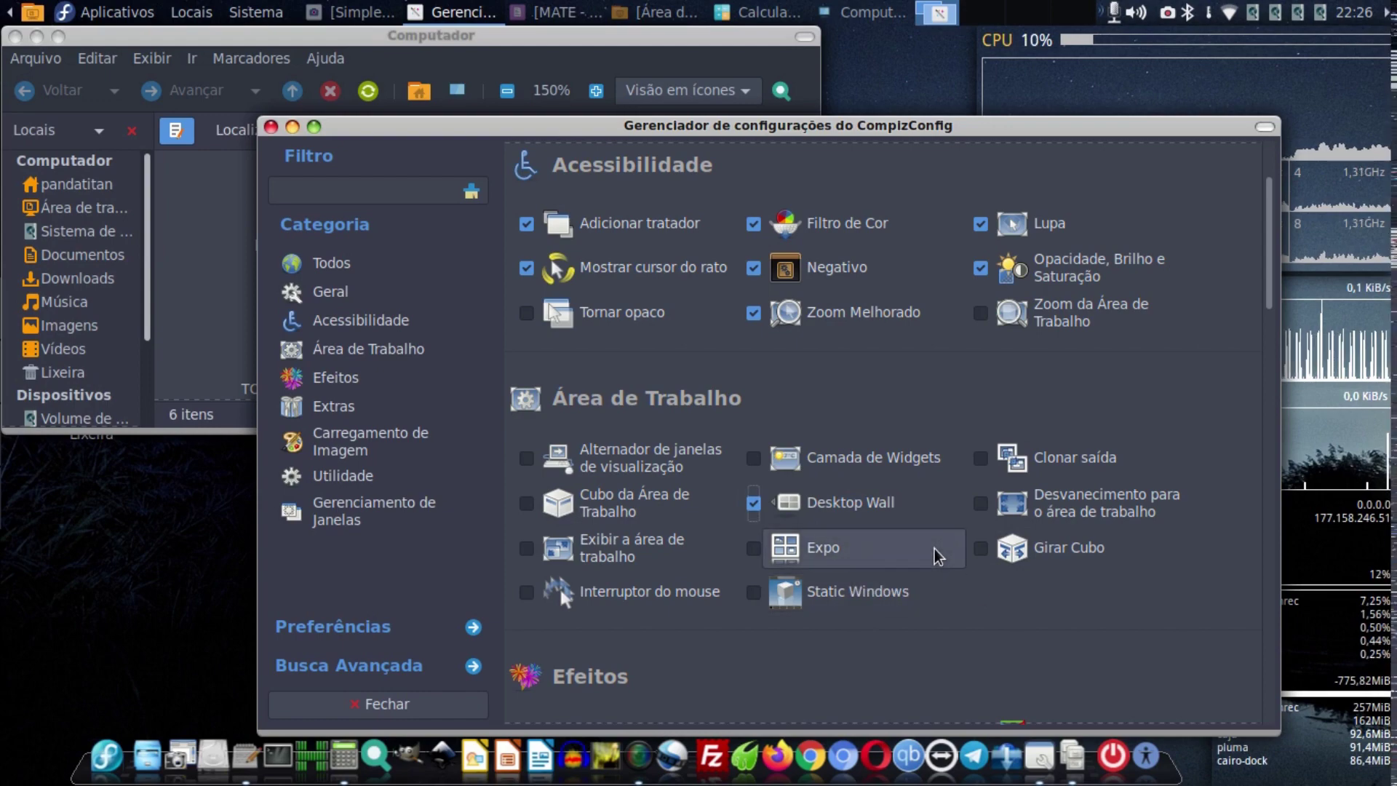
Switch back and forth between the virtual desktops to examine the Desktop Wall transition and its viewport preview.
{"action": "key", "text": "ctrl+alt+Right"}
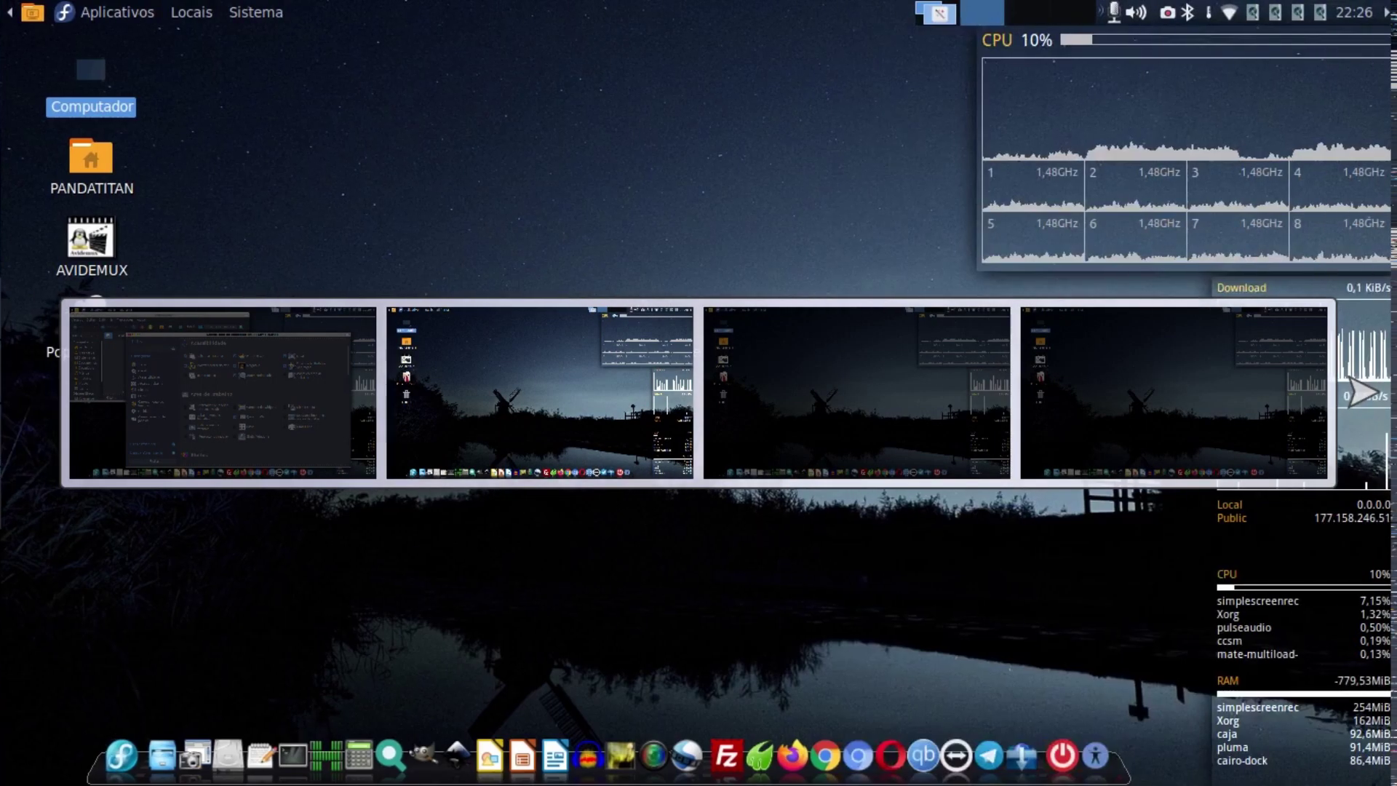
{"action": "key", "text": "ctrl+alt+Left"}
{"action": "key", "text": "ctrl+alt+Right"}
{"action": "key", "text": "ctrl+alt+Left"}
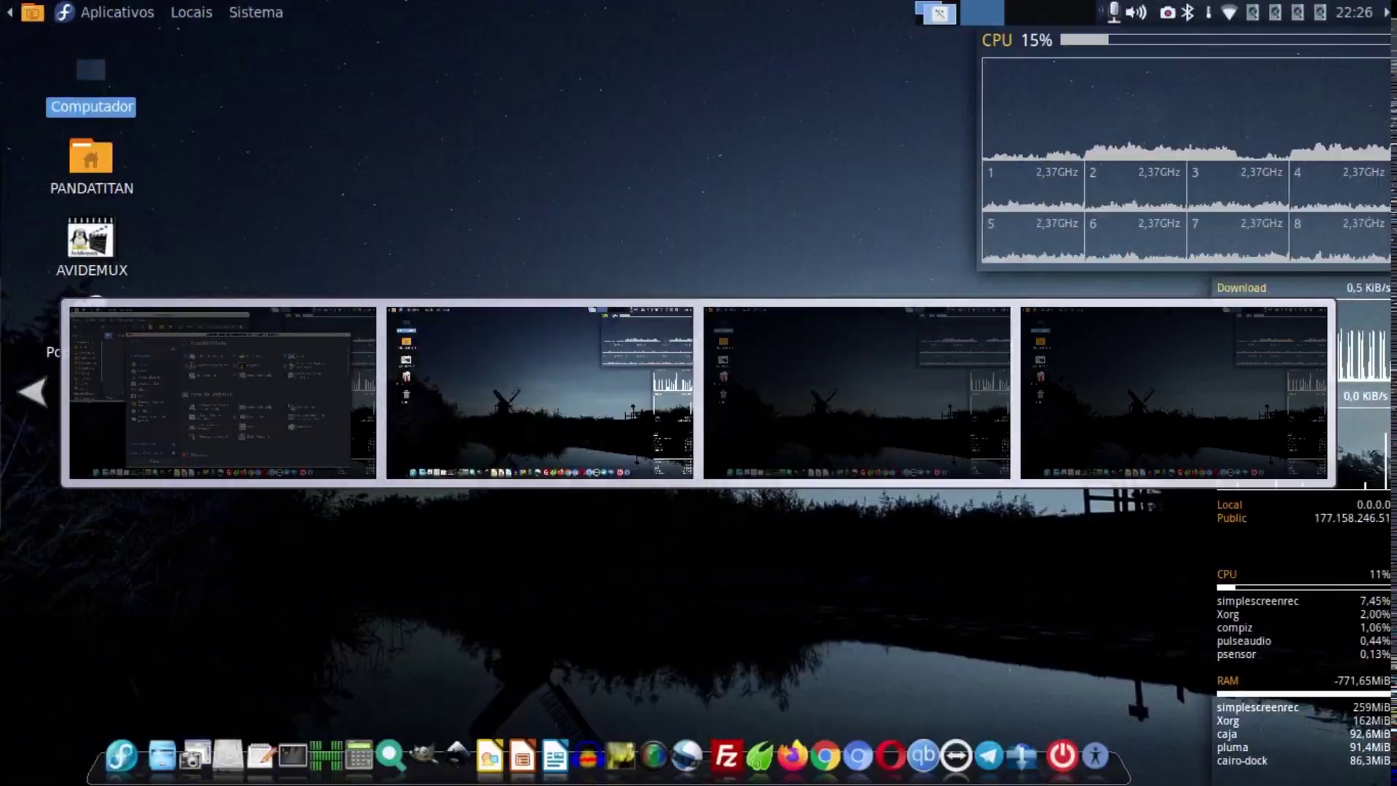
{"action": "key", "text": "ctrl+alt+Right"}
{"action": "key", "text": "ctrl+alt+Right"}
{"action": "key", "text": "ctrl+alt+Left"}
{"action": "key", "text": "ctrl+alt+Left"}
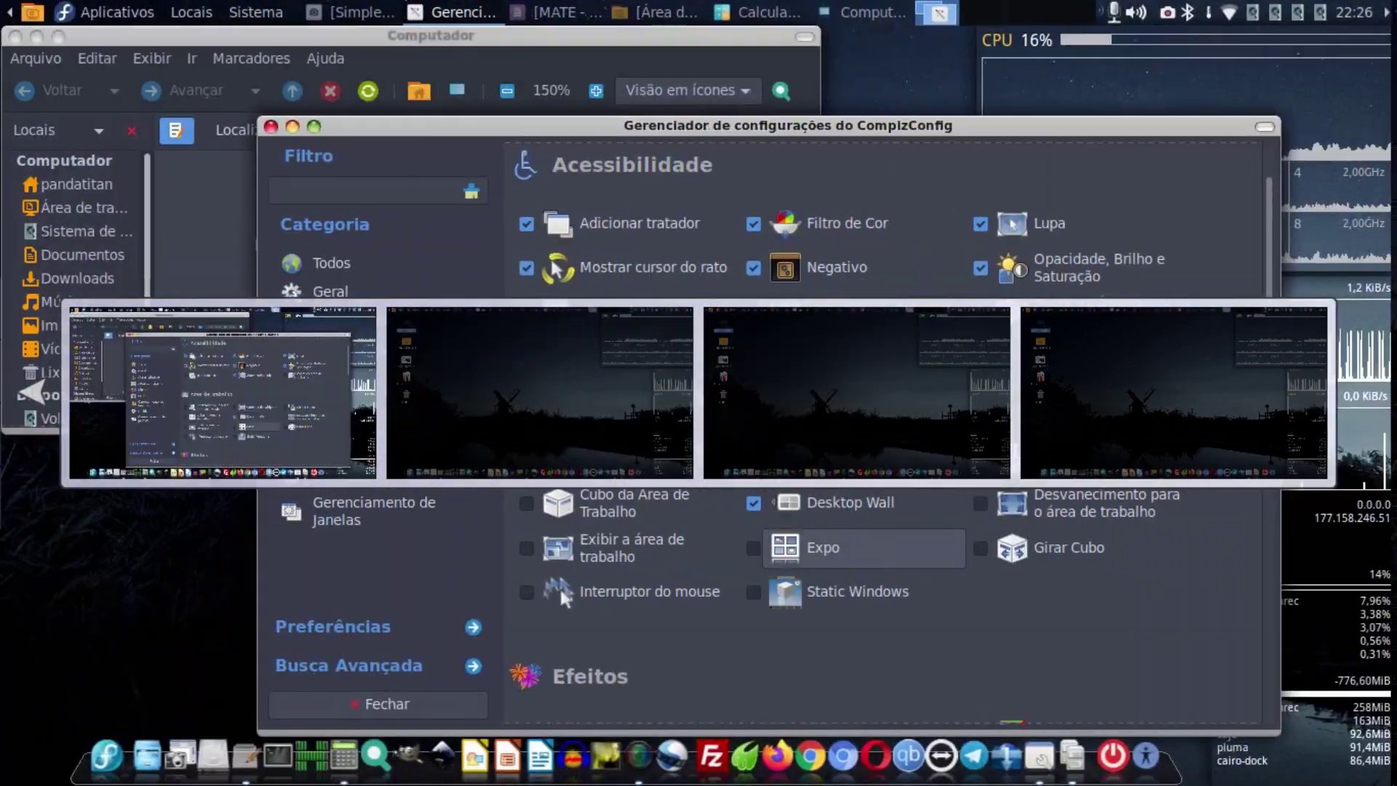
{"action": "key", "text": "ctrl+alt+Right"}
{"action": "key", "text": "ctrl+alt+Right"}
{"action": "key", "text": "ctrl+alt+Right"}
{"action": "key", "text": "ctrl+alt+Left"}
{"action": "key", "text": "ctrl+alt+Left"}
{"action": "key", "text": "ctrl+alt+Left"}
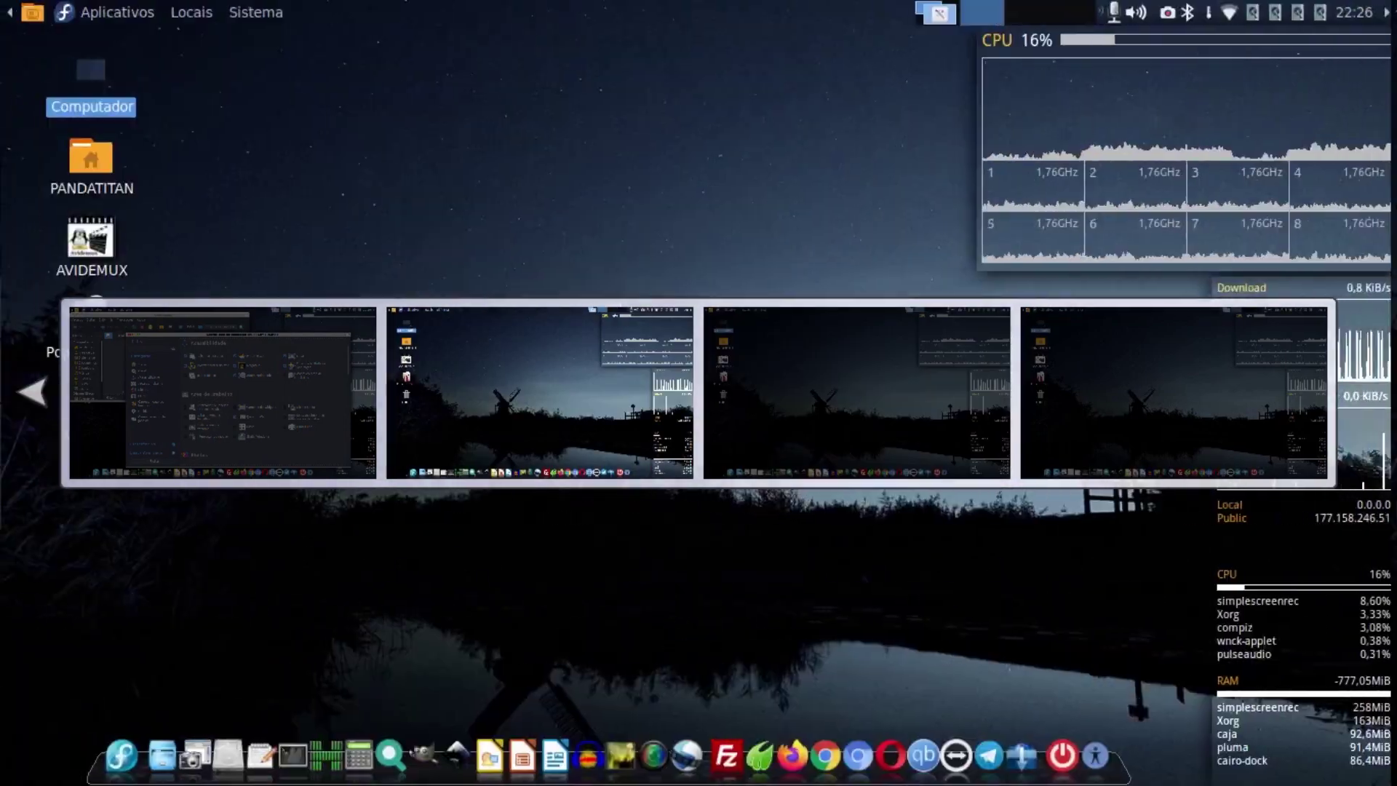
{"action": "key", "text": "ctrl+alt+Right"}
{"action": "key", "text": "ctrl+alt+Left"}
{"action": "key", "text": "ctrl+alt+Left"}
{"action": "key", "text": "ctrl+alt+Left"}
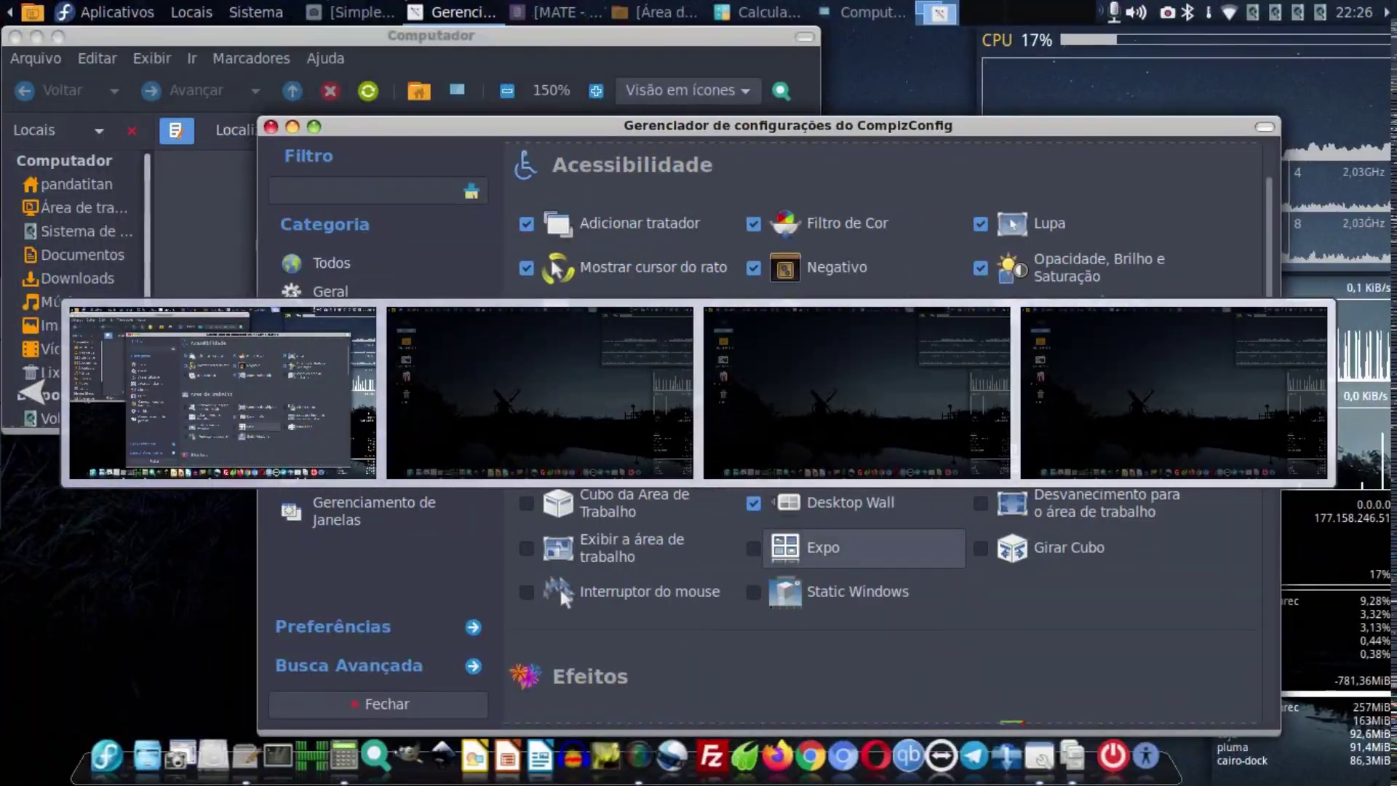
{"action": "key", "text": "ctrl+alt+Right"}
{"action": "key", "text": "ctrl+alt+Right"}
{"action": "key", "text": "ctrl+alt+Left"}
{"action": "key", "text": "ctrl+alt+Left"}
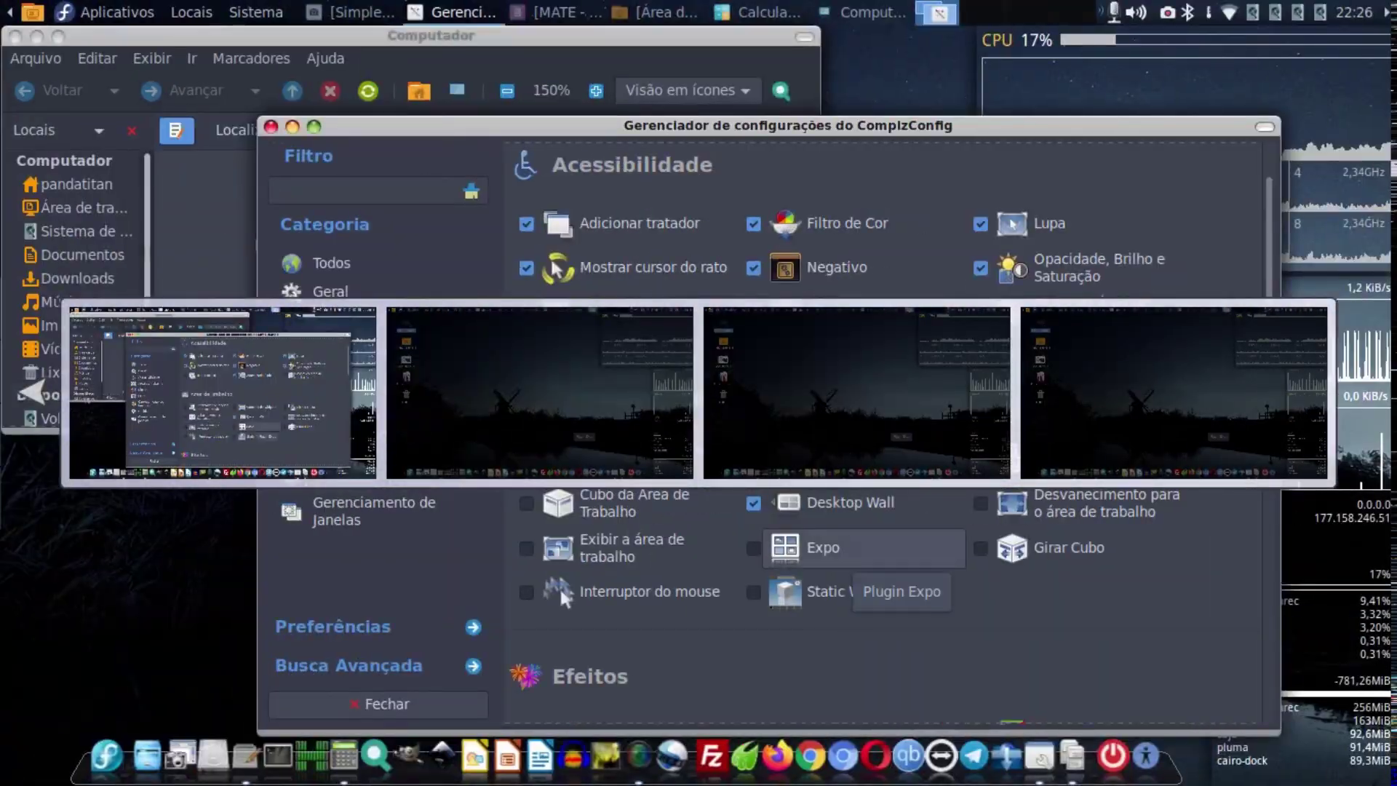
{"action": "key", "text": "ctrl+alt+Right"}
{"action": "key", "text": "ctrl+alt+Left"}
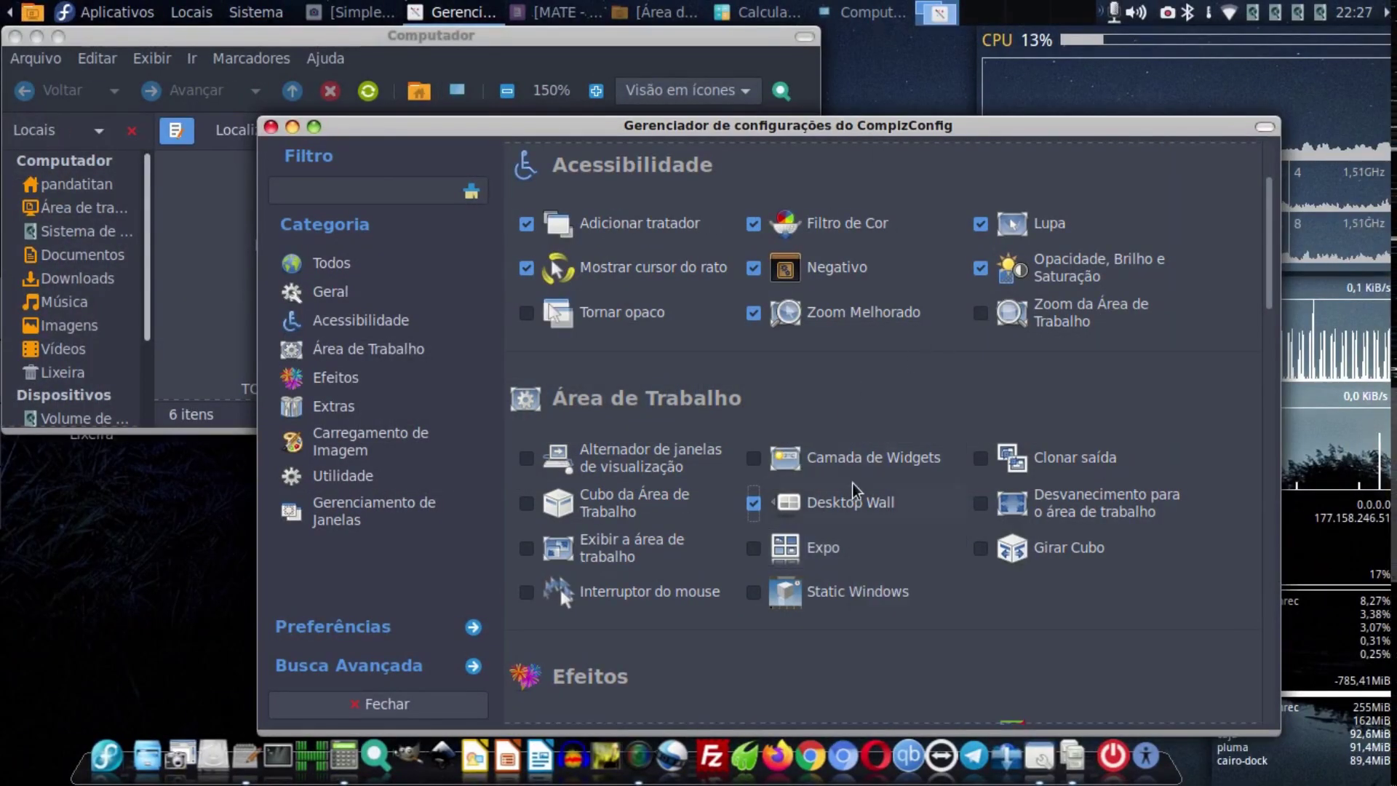
Open the Desktop Wall settings and examine the viewport preview options and the shortcuts under "Move within wall".
{"action": "left_click", "coordinate": [867, 498]}
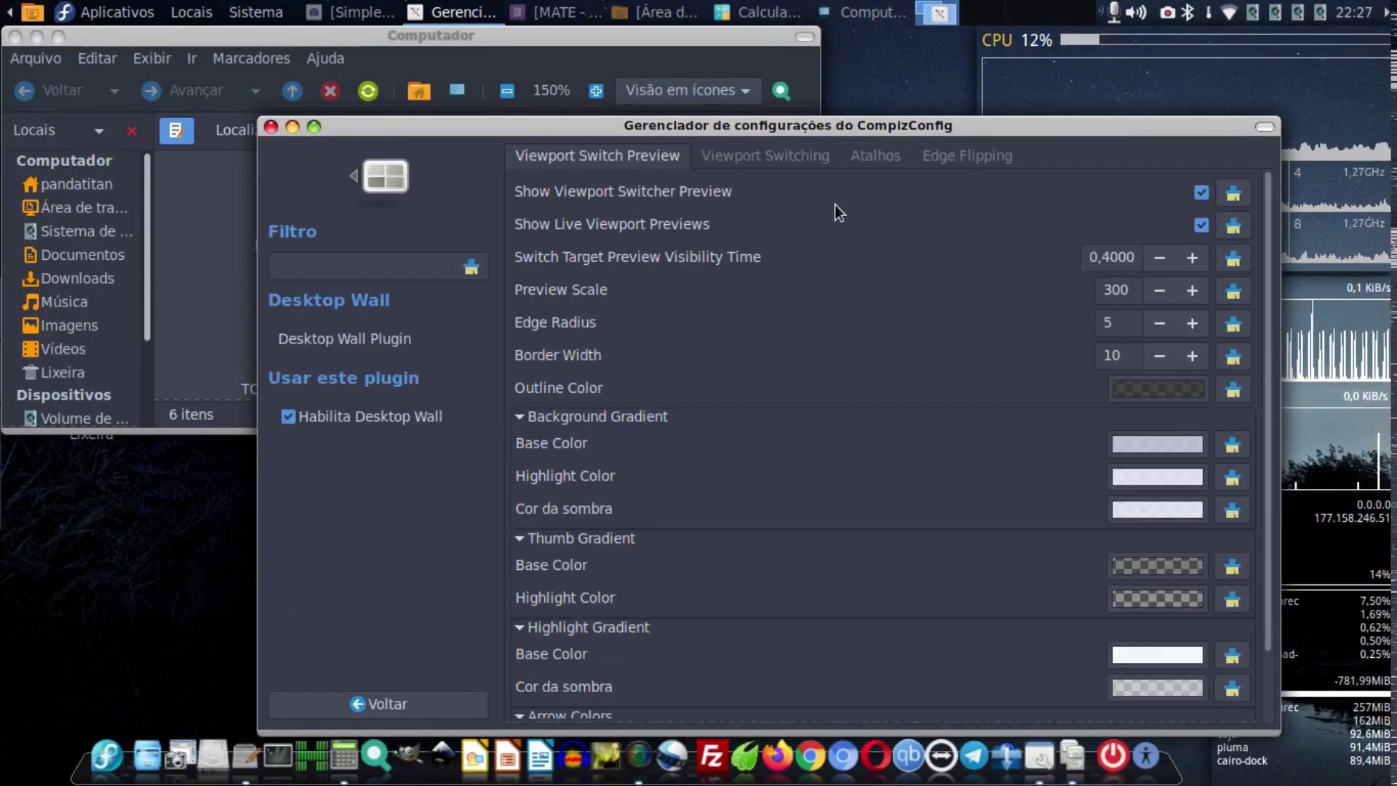
{"action": "left_click", "coordinate": [892, 158]}
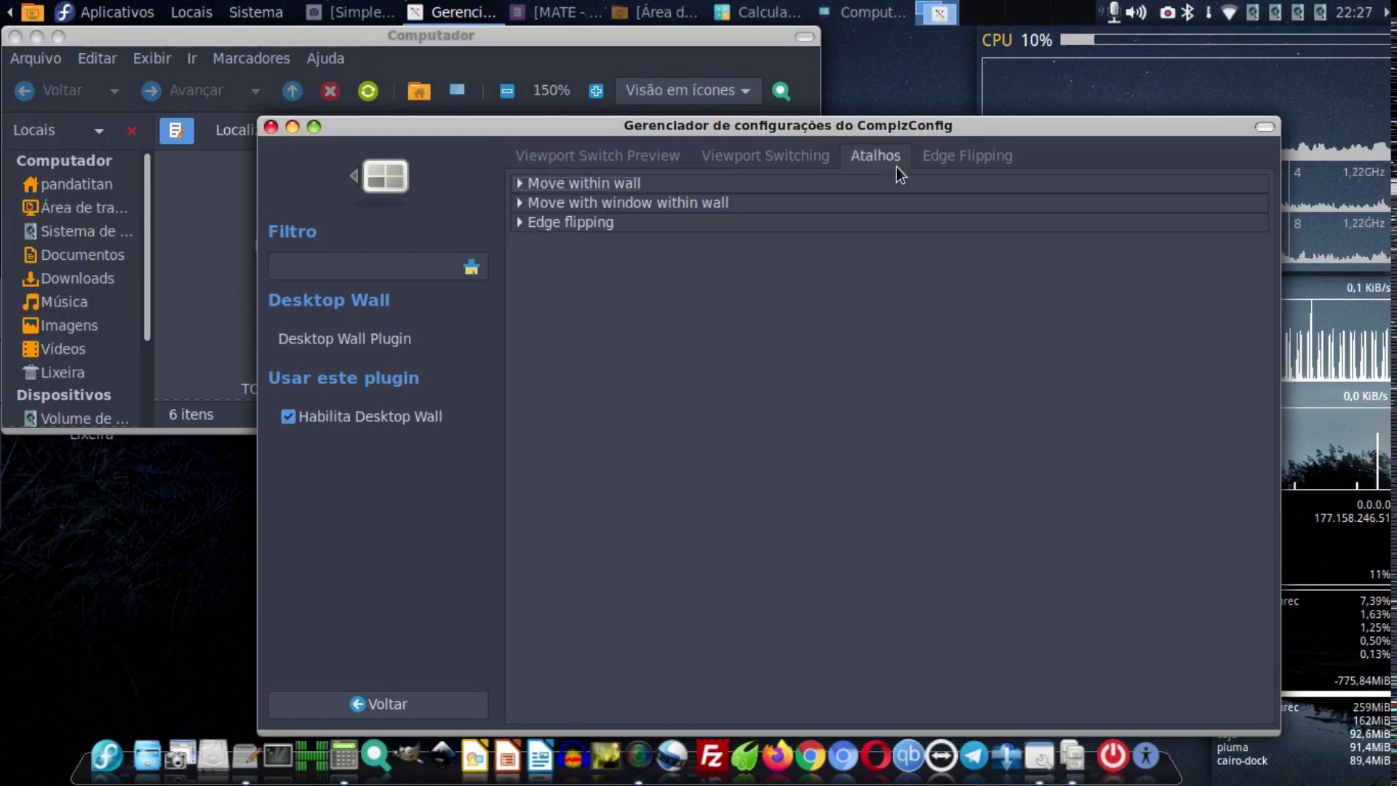
{"action": "left_click", "coordinate": [620, 165]}
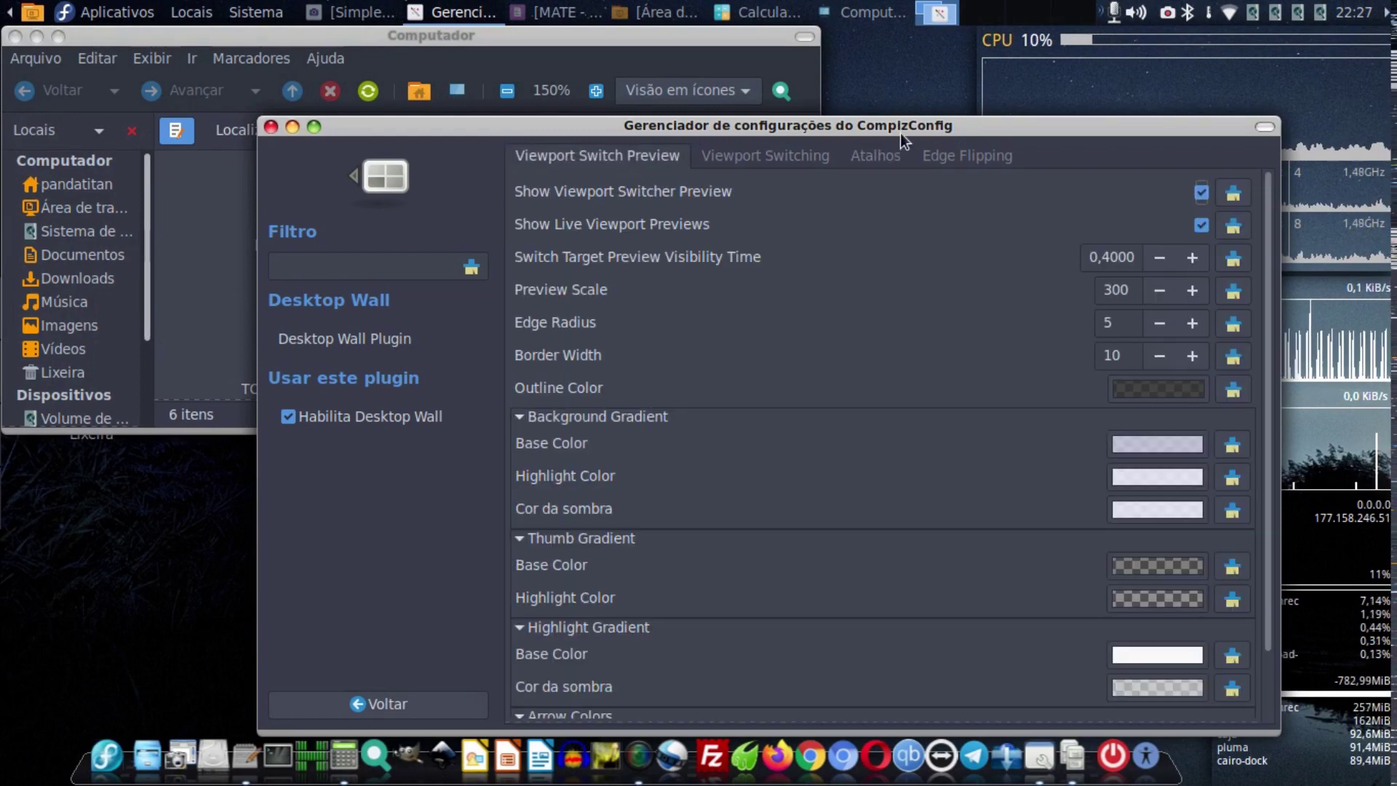
{"action": "left_click", "coordinate": [879, 165]}
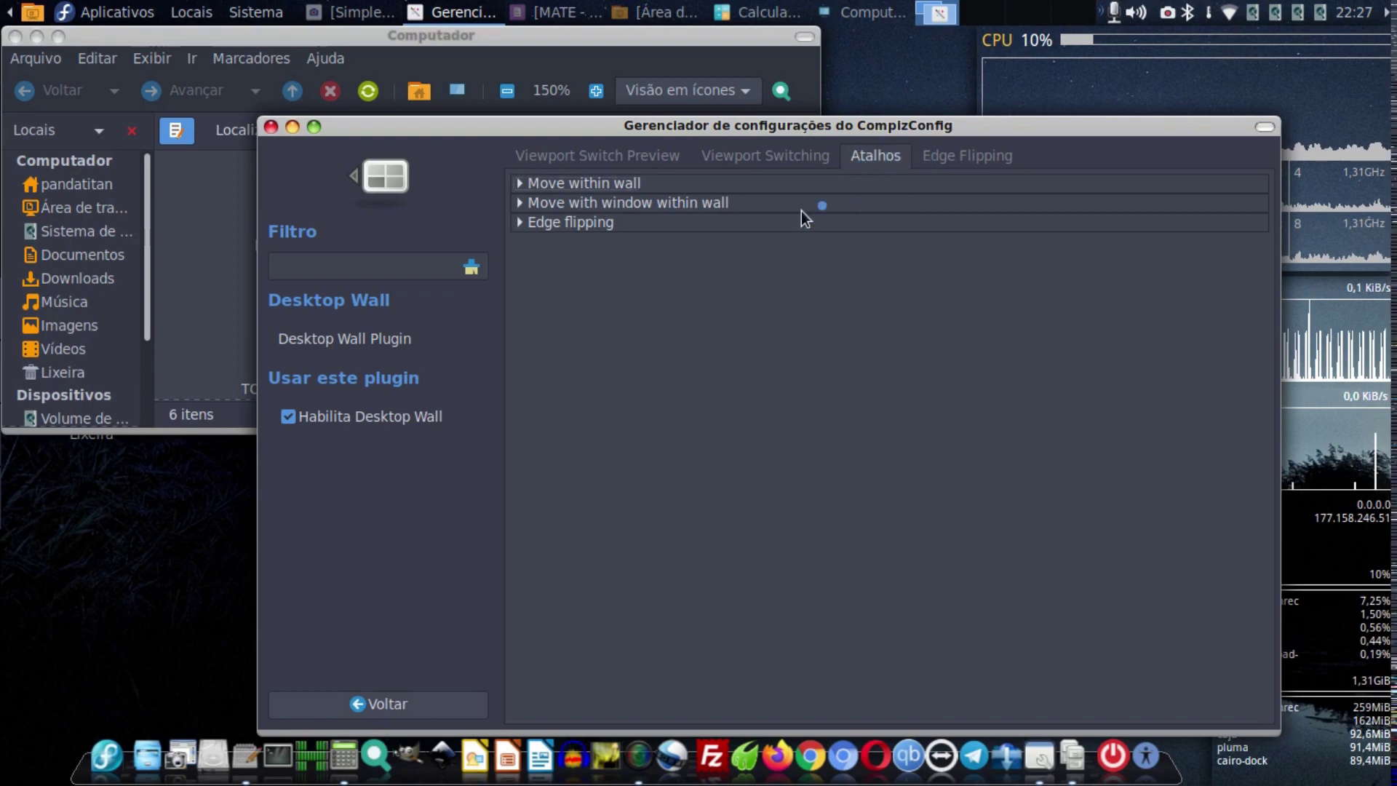
{"action": "left_click", "coordinate": [534, 219]}
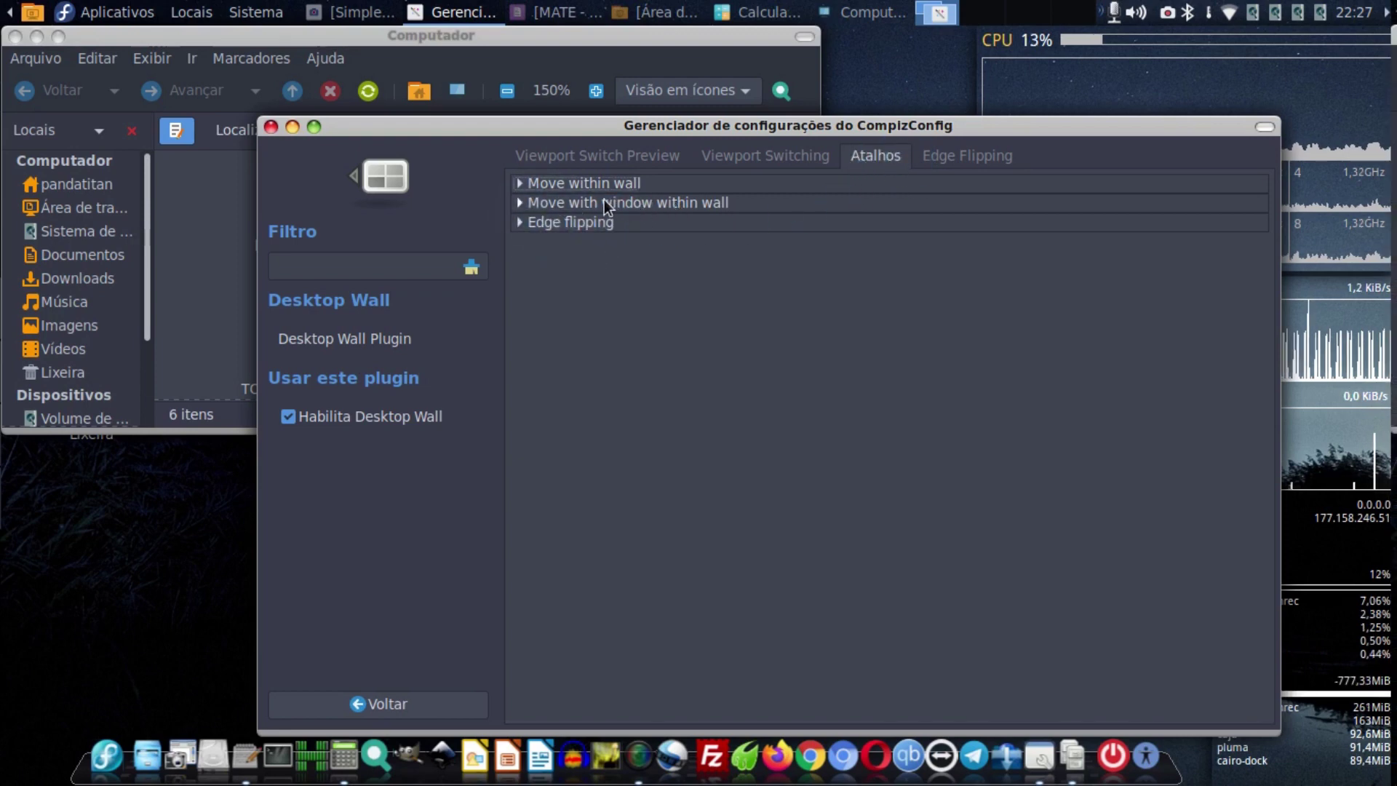
{"action": "left_click", "coordinate": [525, 185]}
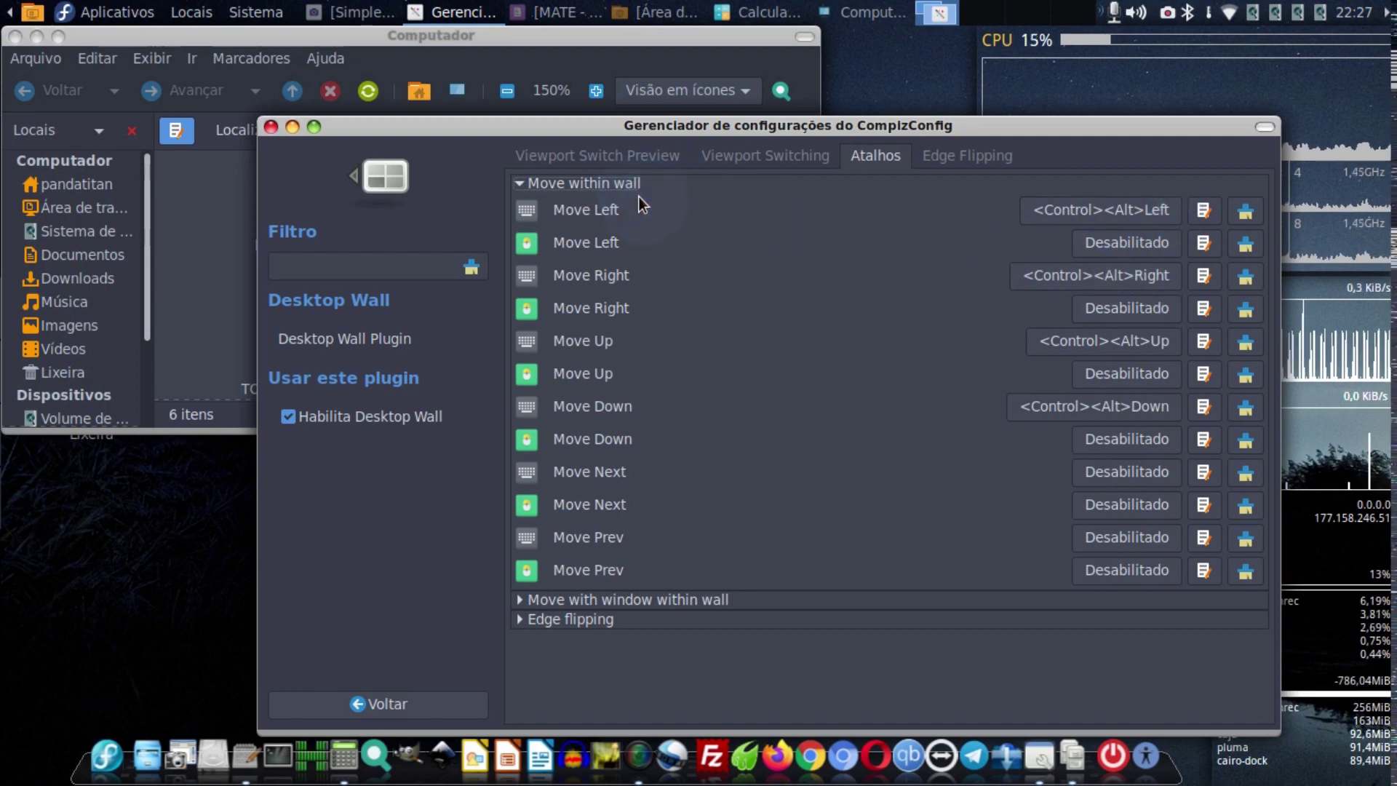
{"action": "left_click", "coordinate": [521, 184]}
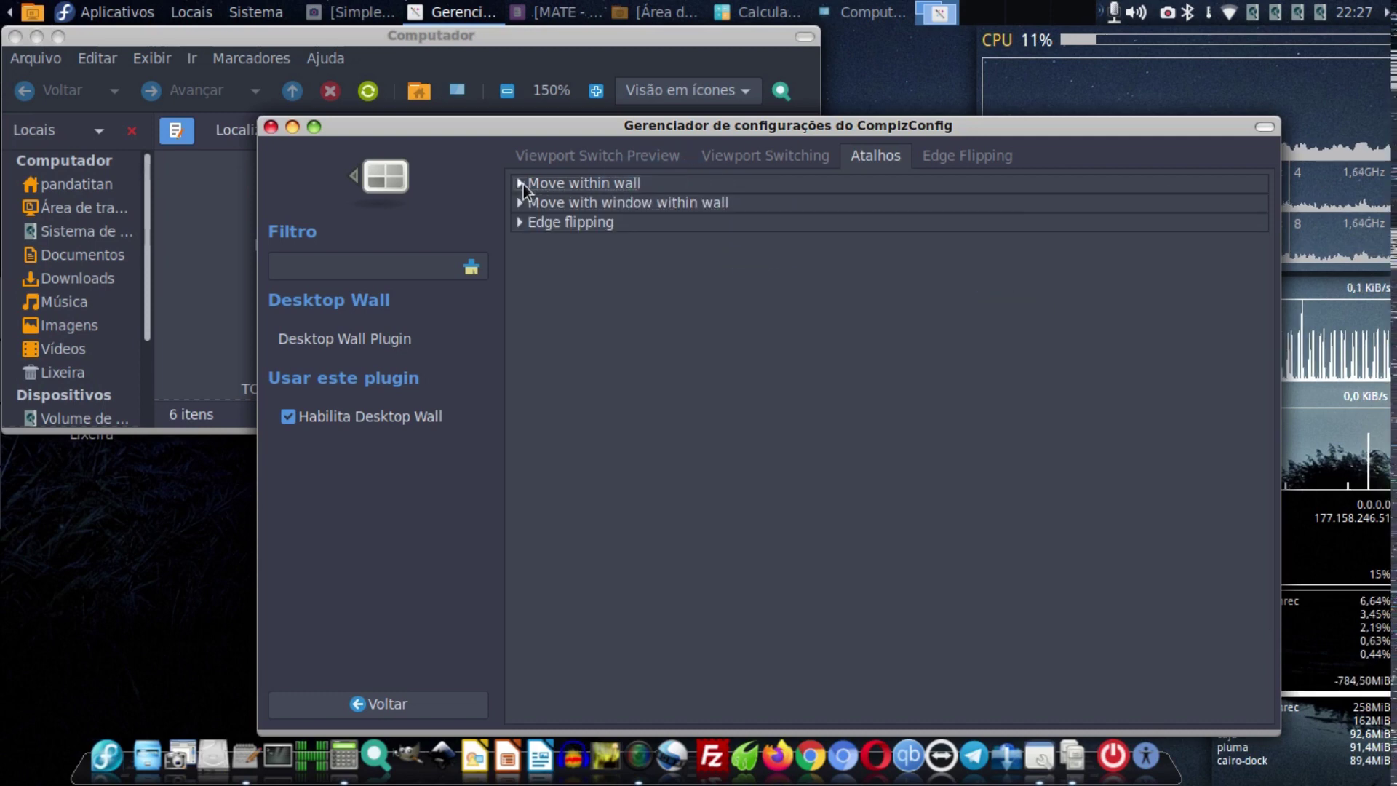
Examine the shortcuts for carrying a window between desktops under "Move with window within wall".
{"action": "left_click", "coordinate": [560, 227]}
{"action": "left_click", "coordinate": [561, 214]}
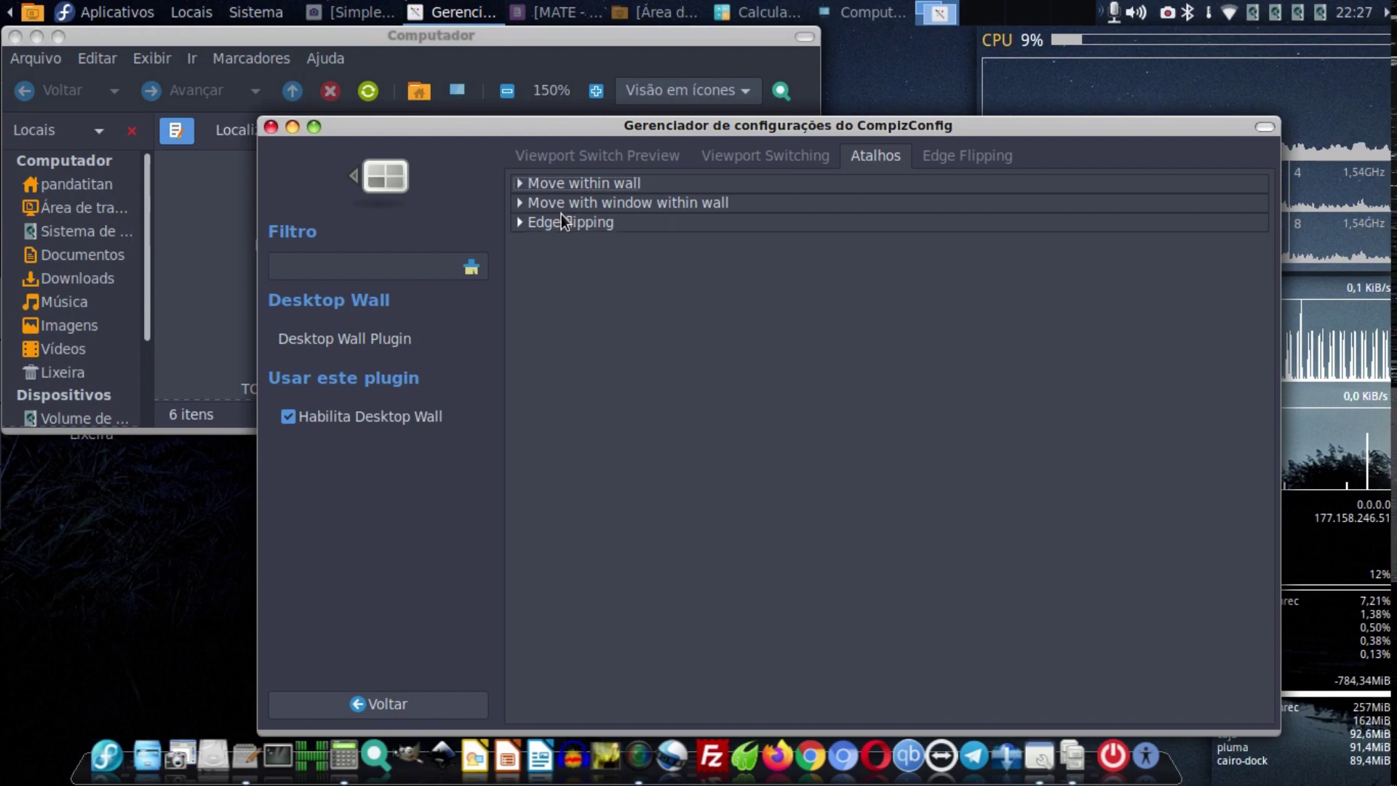
{"action": "left_click", "coordinate": [585, 203]}
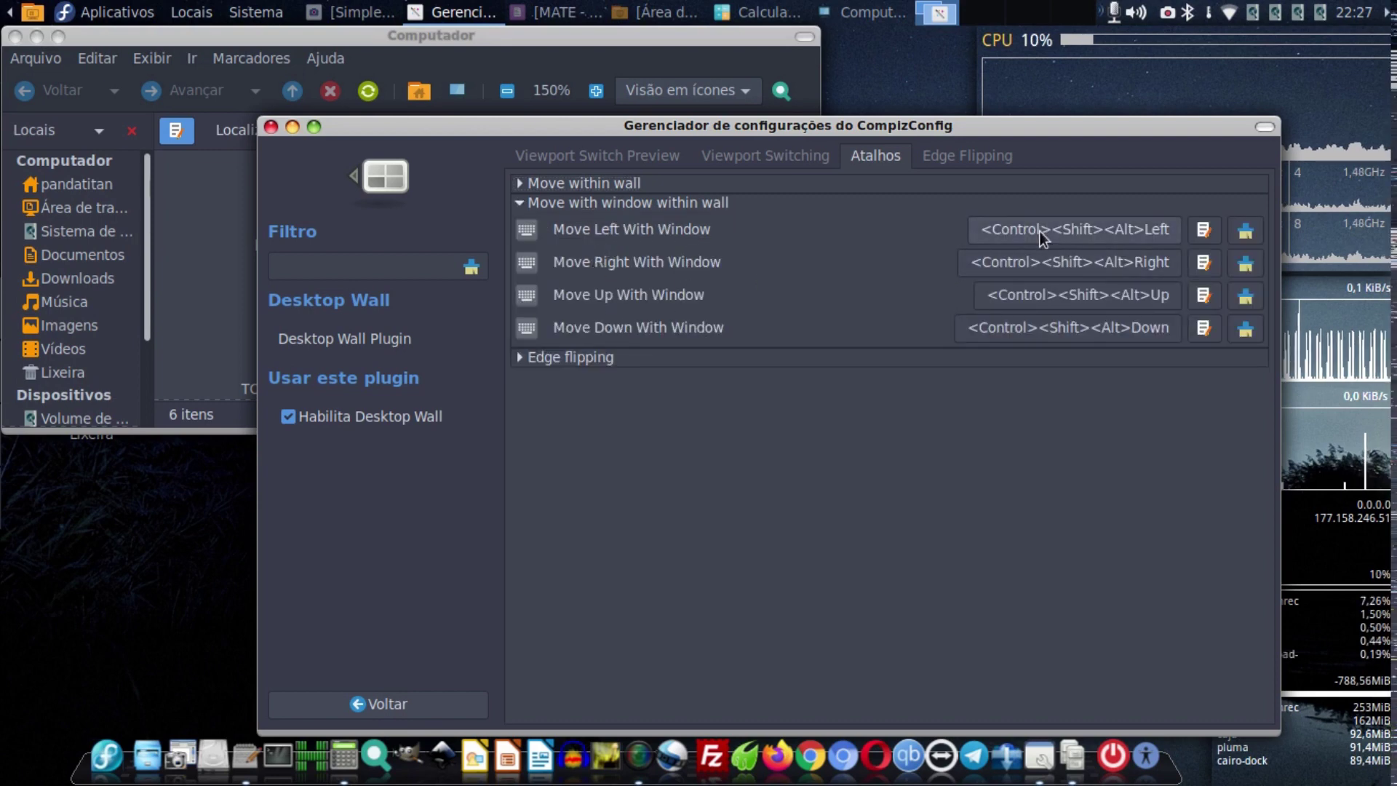
{"action": "left_click", "coordinate": [1170, 230]}
{"action": "left_click_drag", "start_coordinate": [1029, 234], "coordinate": [1127, 228]}
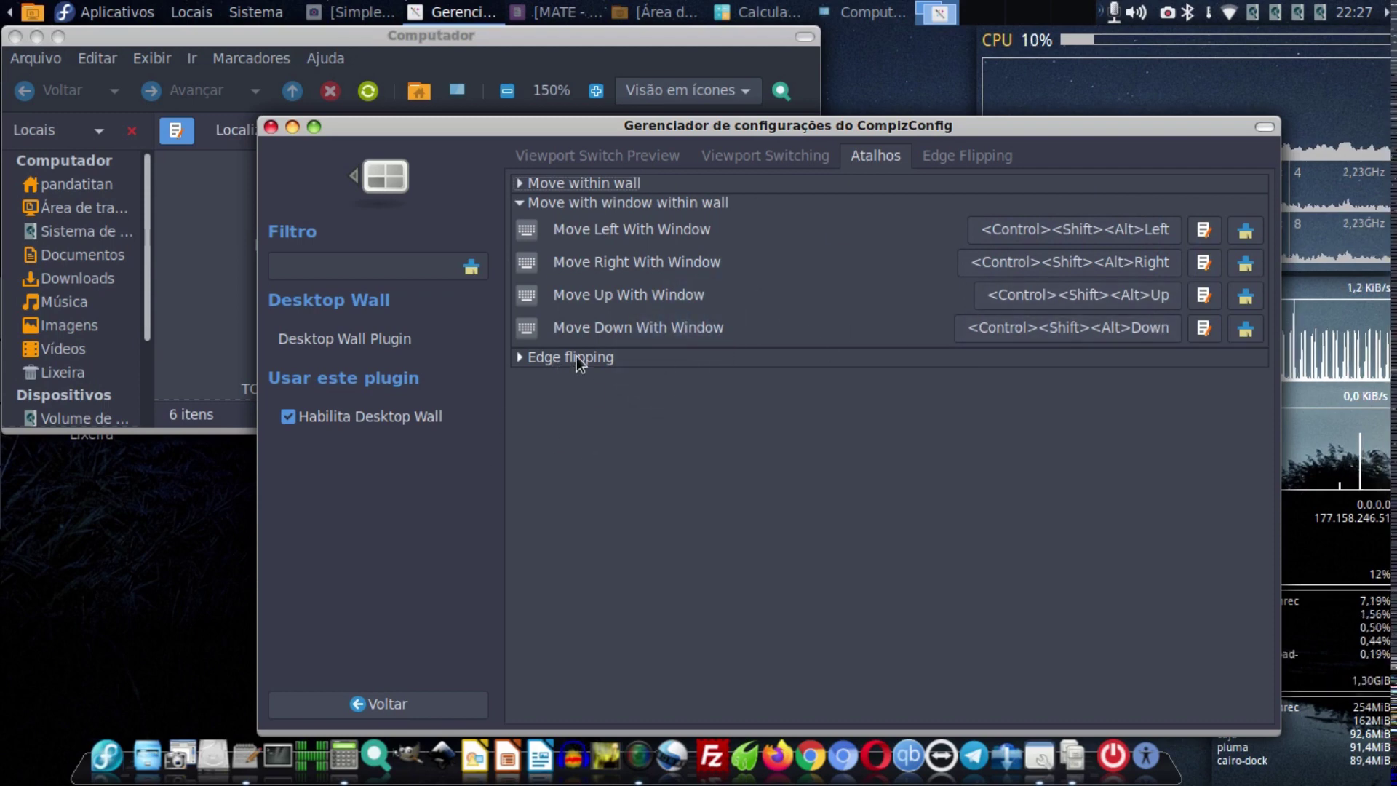
Move the Computador window over the settings window and carry it back and forth across the virtual desktops, leaving it on the second desktop.
{"action": "left_click", "coordinate": [449, 38]}
{"action": "left_click_drag", "start_coordinate": [463, 39], "coordinate": [805, 191]}
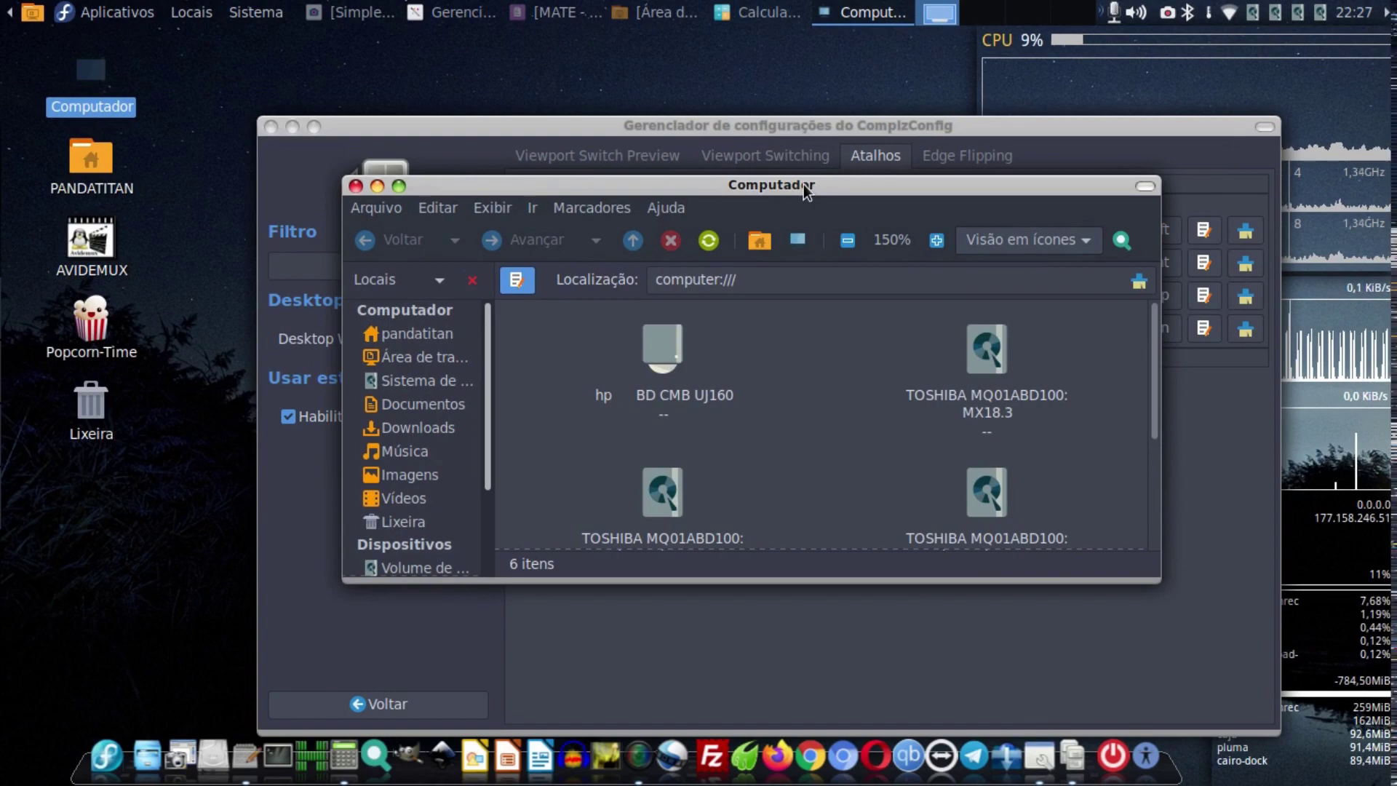
{"action": "key", "text": "ctrl+alt+shift+Right"}
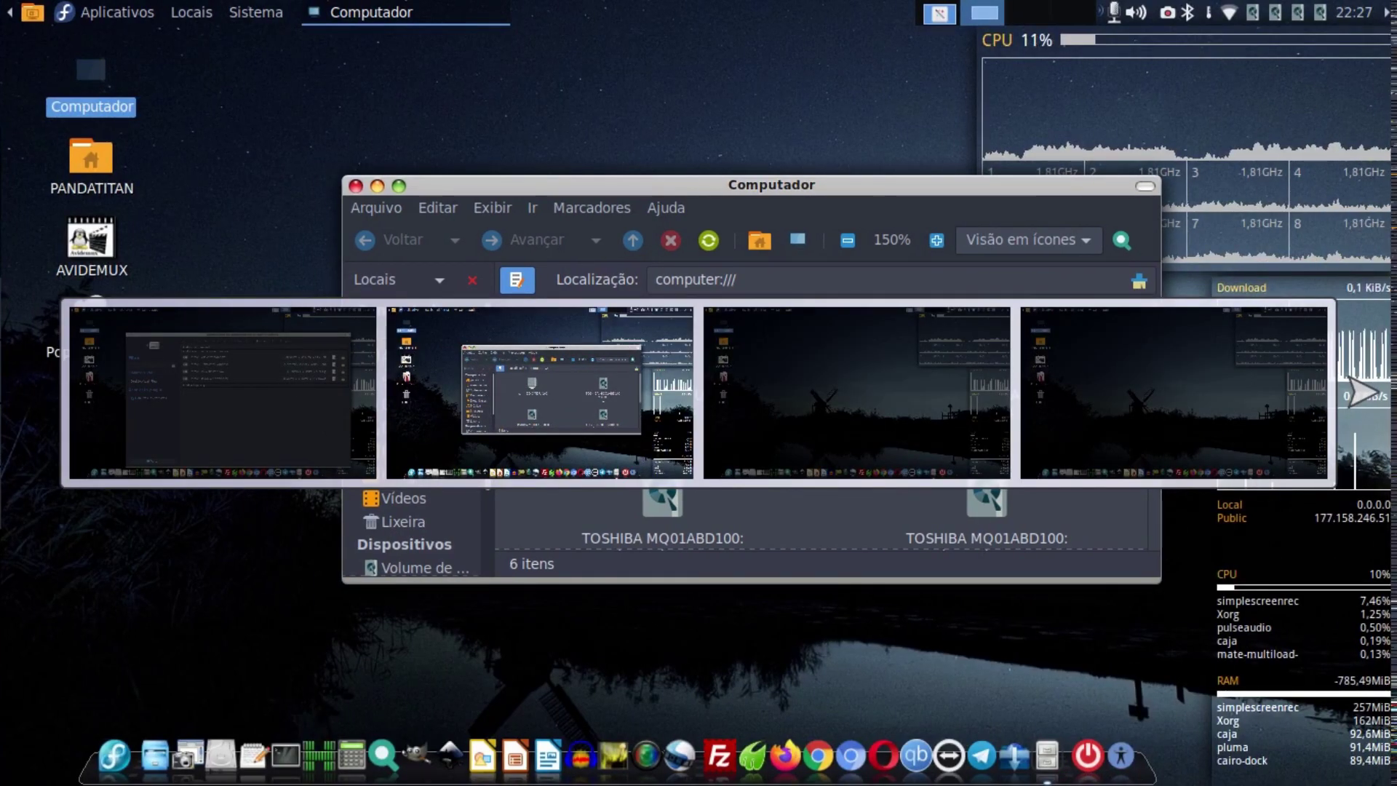
{"action": "key", "text": "ctrl+alt+shift+Right"}
{"action": "key", "text": "ctrl+alt+shift+Right"}
{"action": "key", "text": "ctrl+alt+shift+Right"}
{"action": "key", "text": "ctrl+alt+shift+Right"}
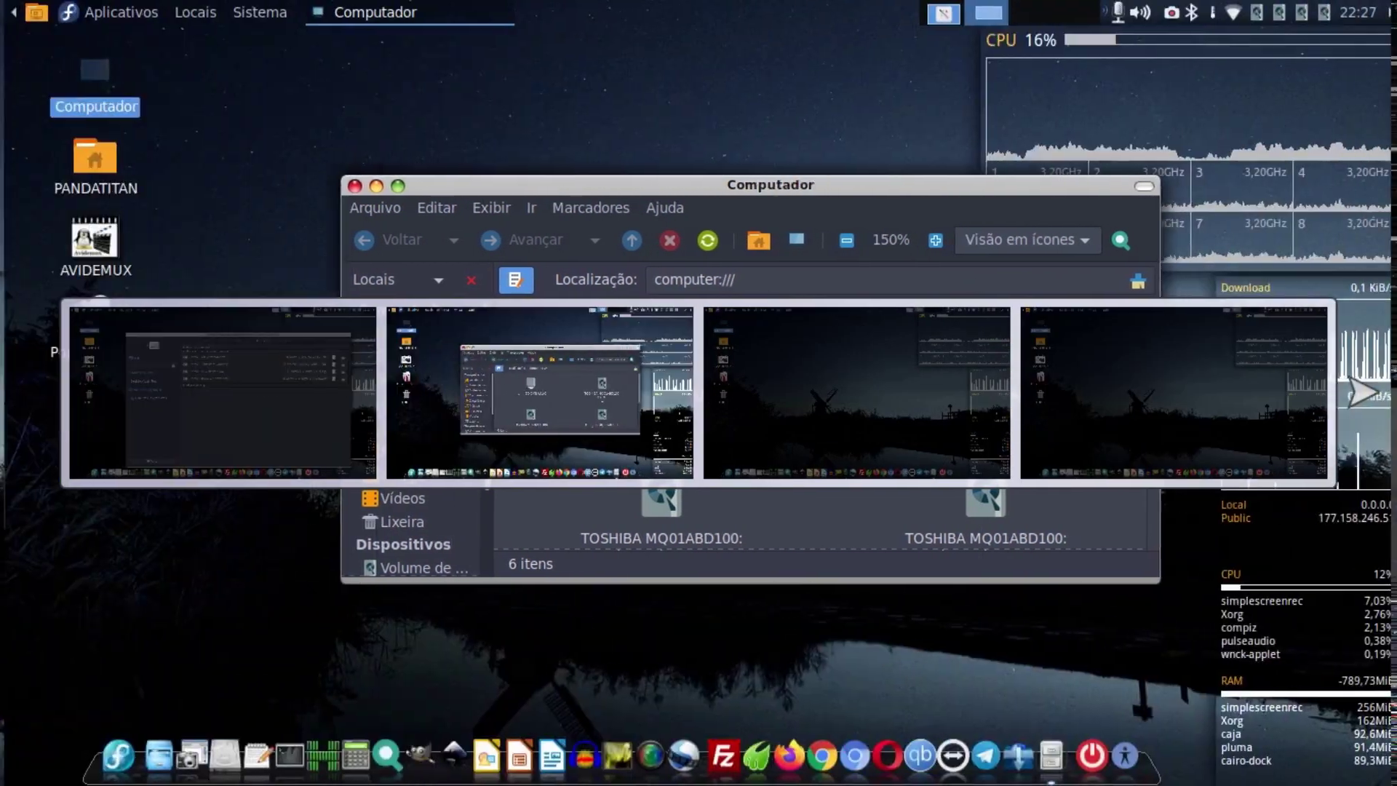
{"action": "key", "text": "ctrl+alt+shift+Right"}
{"action": "key", "text": "ctrl+alt+shift+Right"}
{"action": "key", "text": "ctrl+alt+shift+Right"}
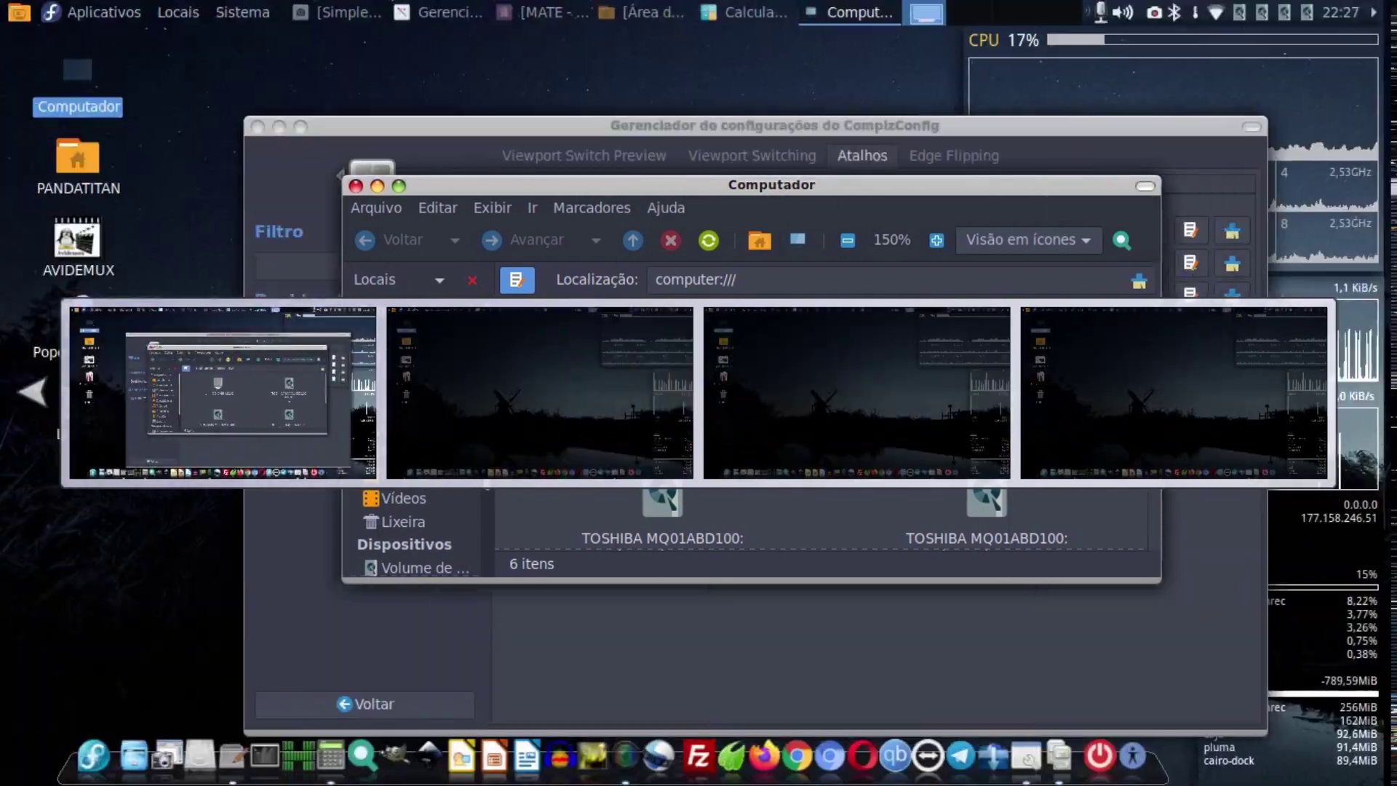
{"action": "key", "text": "ctrl+alt+shift+Right"}
{"action": "key", "text": "ctrl+alt+shift+Right"}
{"action": "key", "text": "ctrl+alt+shift+Right"}
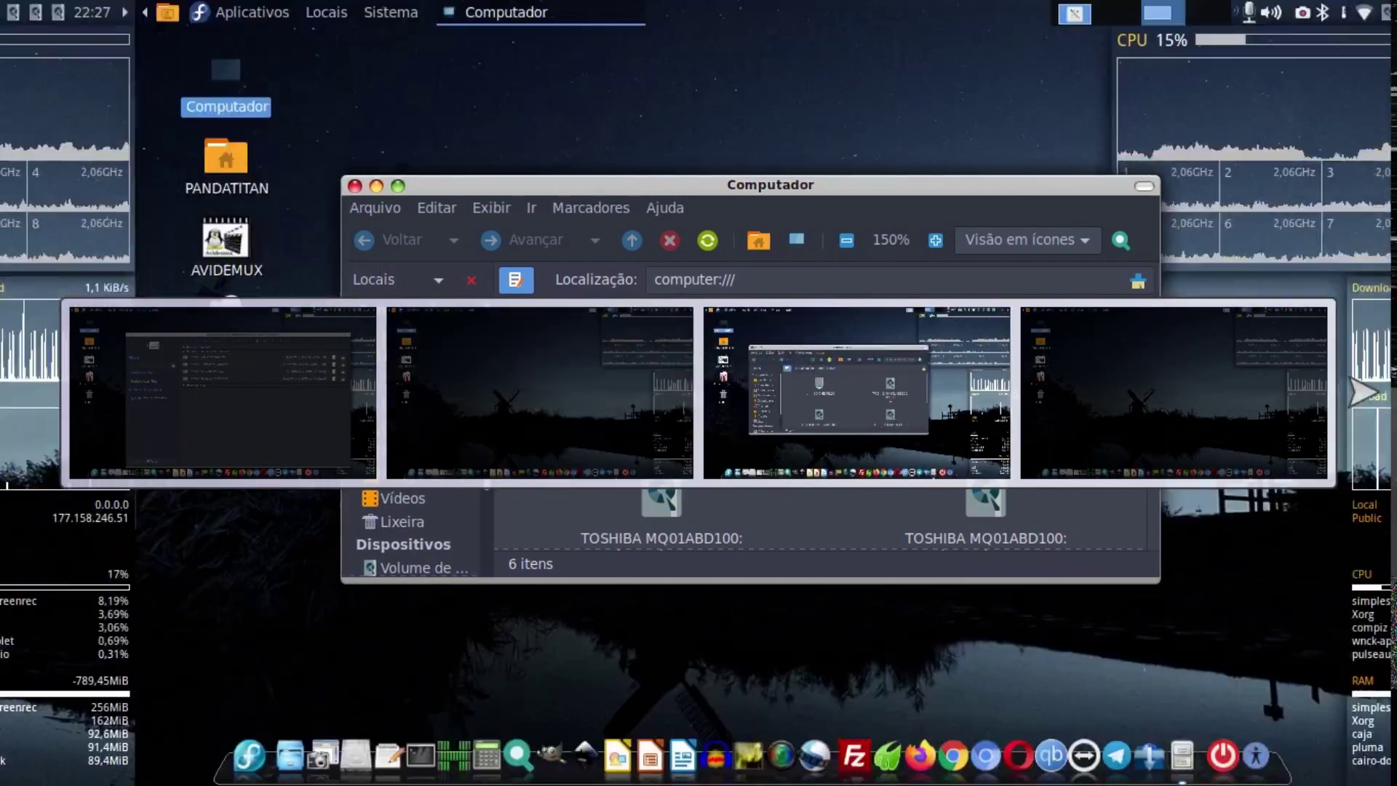
{"action": "key", "text": "ctrl+alt+shift+Left"}
{"action": "key", "text": "ctrl+alt+shift+Left"}
{"action": "key", "text": "ctrl+alt+shift+Left"}
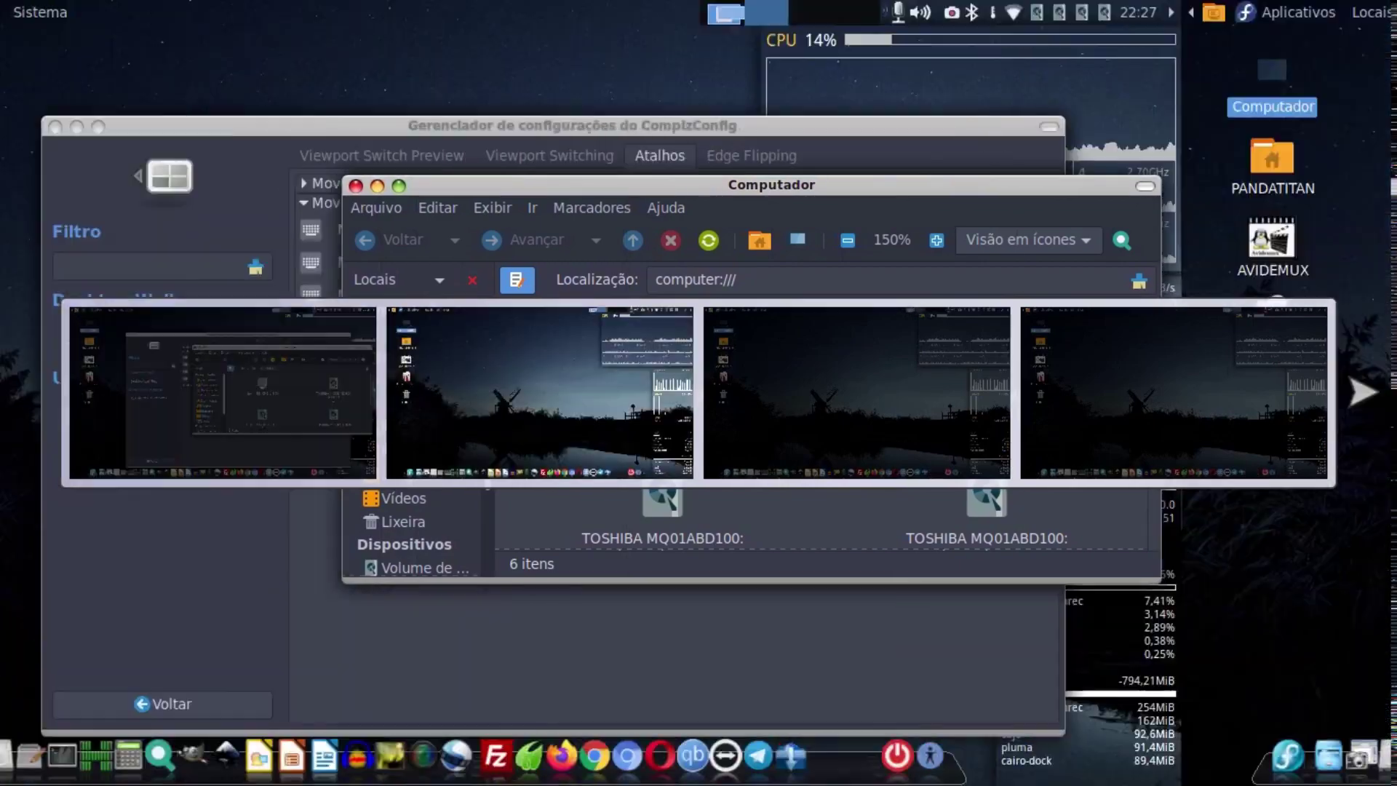
{"action": "key", "text": "ctrl+alt+shift+Right"}
{"action": "key", "text": "ctrl+alt+shift+Right"}
{"action": "key", "text": "ctrl+alt+shift+Right"}
{"action": "key", "text": "ctrl+alt+shift+Left"}
{"action": "key", "text": "ctrl+alt+shift+Left"}
{"action": "key", "text": "ctrl+alt+shift+Left"}
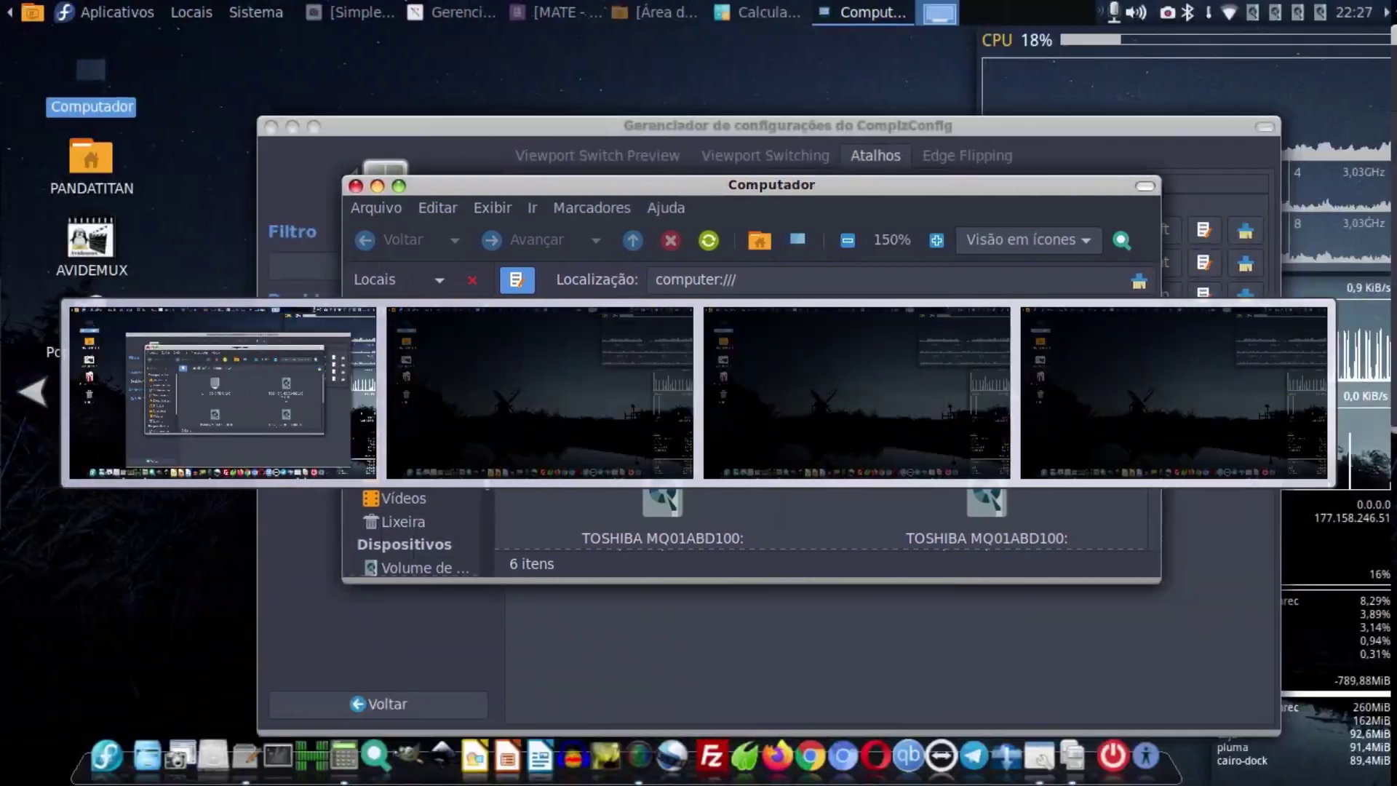
{"action": "key", "text": "ctrl+alt+shift+Right"}
{"action": "key", "text": "ctrl+alt+shift+Right"}
{"action": "key", "text": "ctrl+alt+shift+Right"}
{"action": "key", "text": "ctrl+alt+shift+Left"}
{"action": "key", "text": "ctrl+alt+shift+Left"}
{"action": "key", "text": "ctrl+alt+shift+Left"}
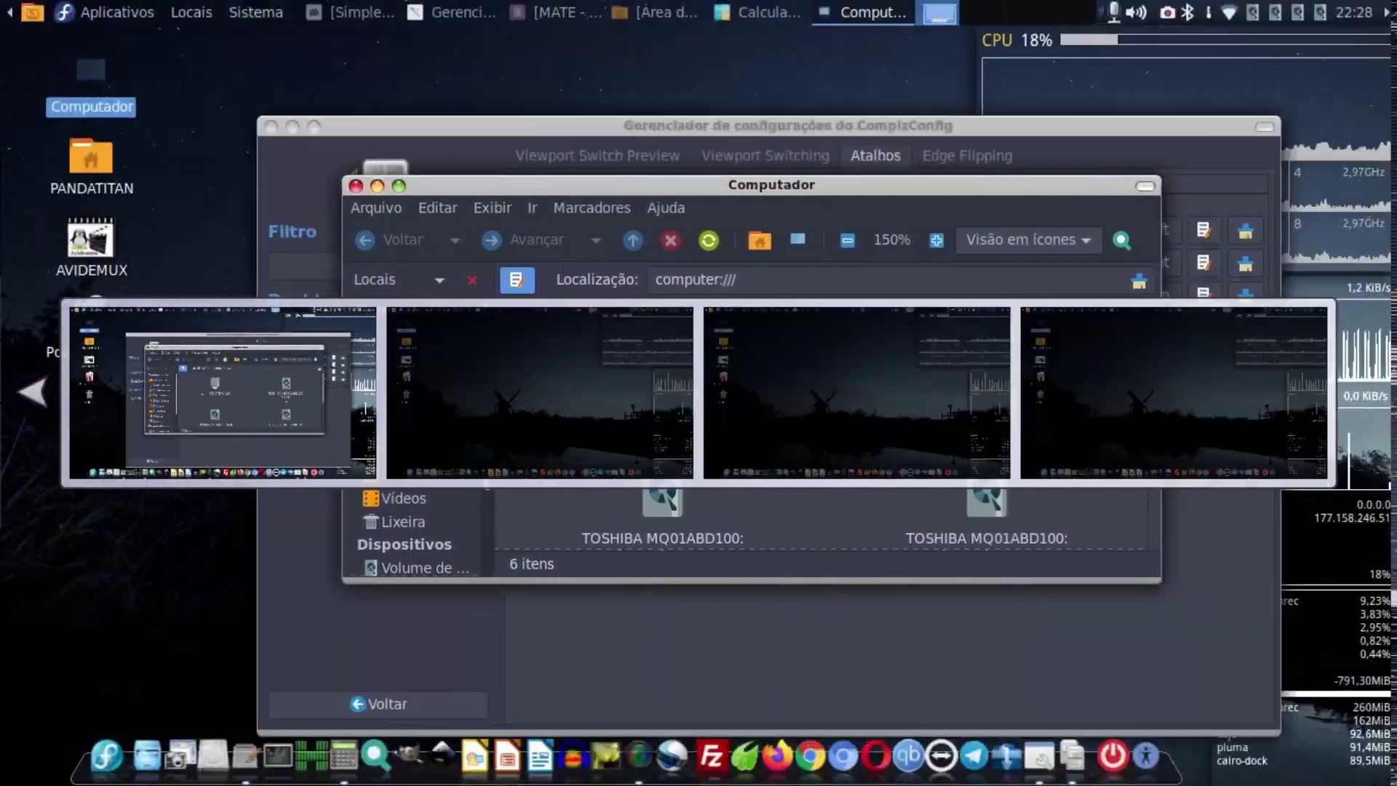
{"action": "key", "text": "ctrl+alt+shift+Right"}
{"action": "key", "text": "ctrl+alt+shift+Right"}
{"action": "key", "text": "ctrl+alt+shift+Right"}
{"action": "key", "text": "ctrl+alt+shift+Left"}
{"action": "key", "text": "ctrl+alt+shift+Left"}
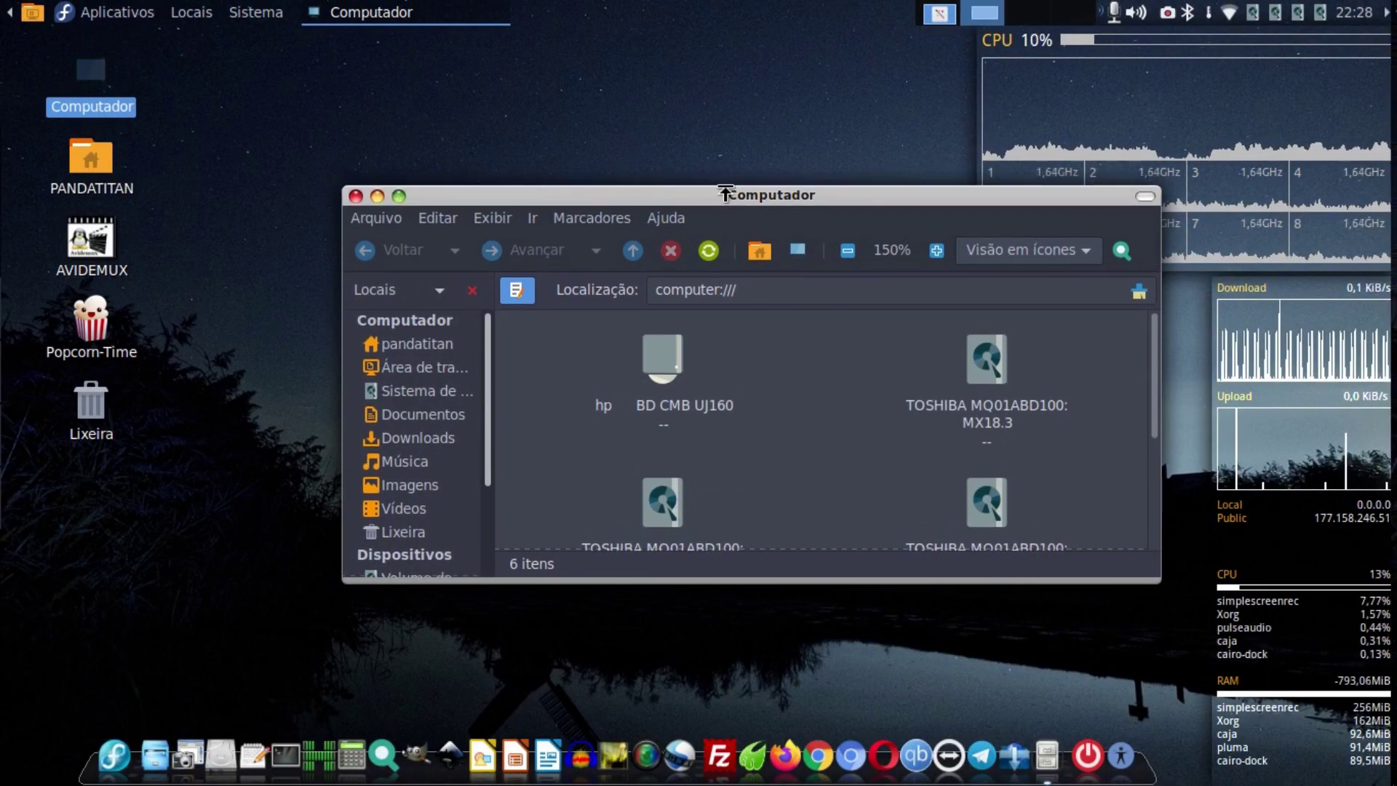
Reposition the Computador window, deselect it, and switch to the first desktop and back without carrying it along.
{"action": "left_click_drag", "start_coordinate": [725, 193], "coordinate": [668, 216]}
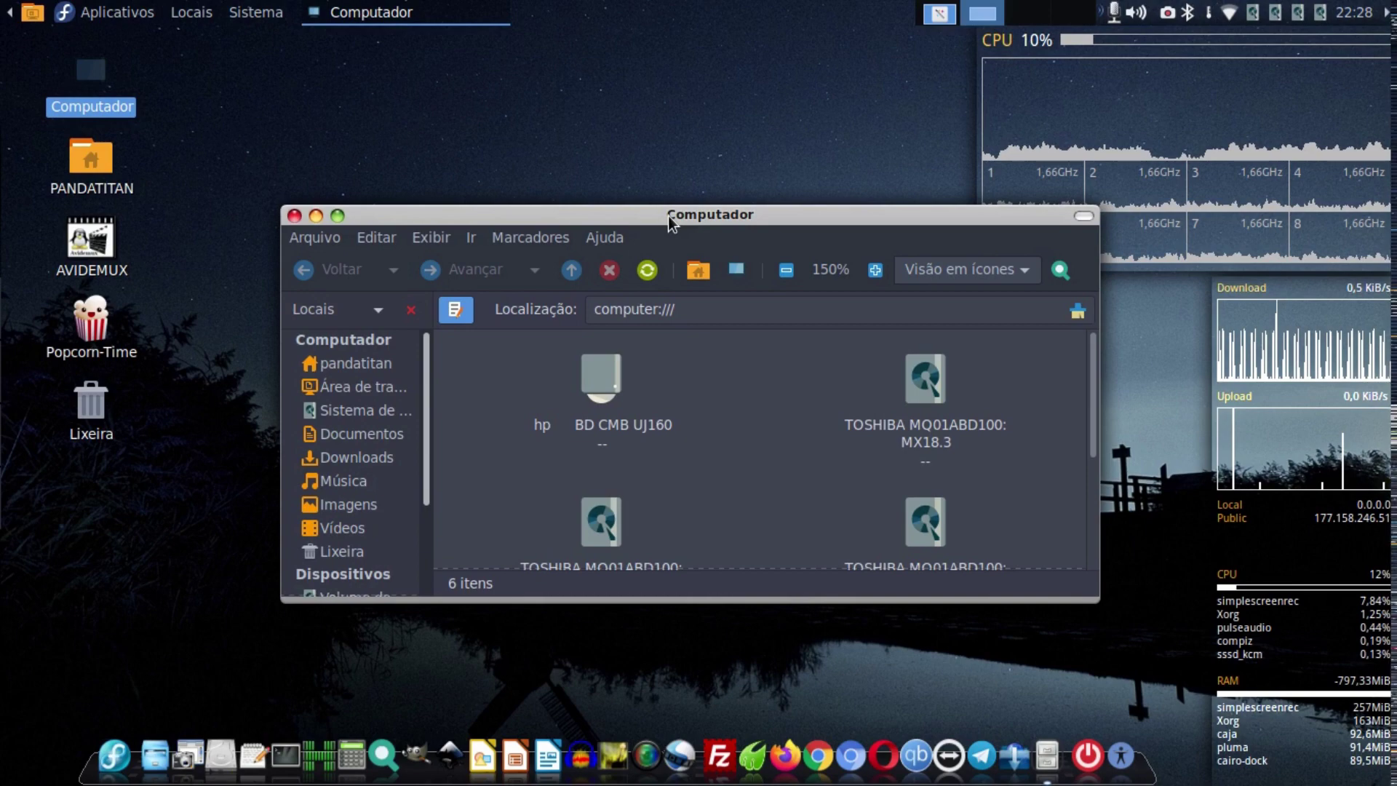
{"action": "left_click", "coordinate": [657, 138]}
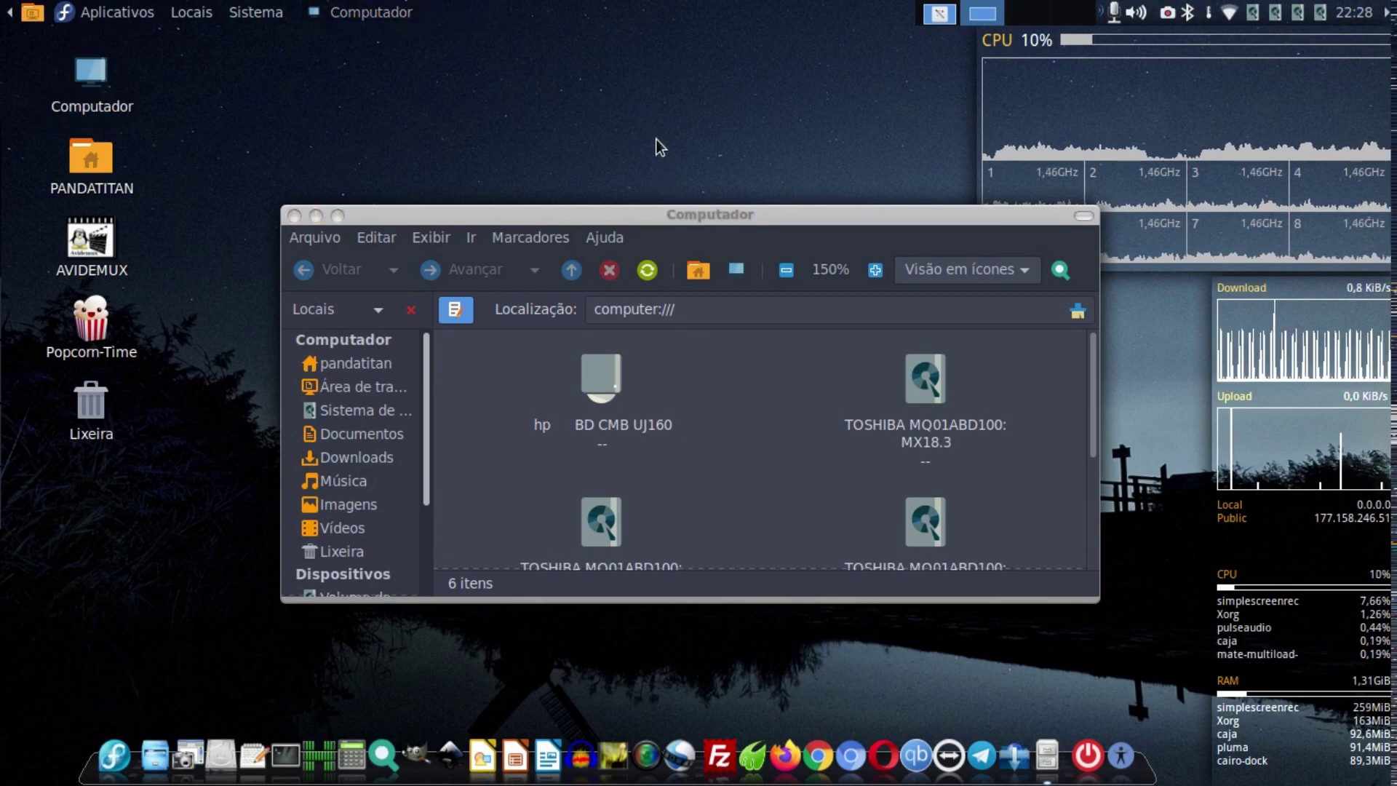
{"action": "key", "text": "ctrl+alt+Left"}
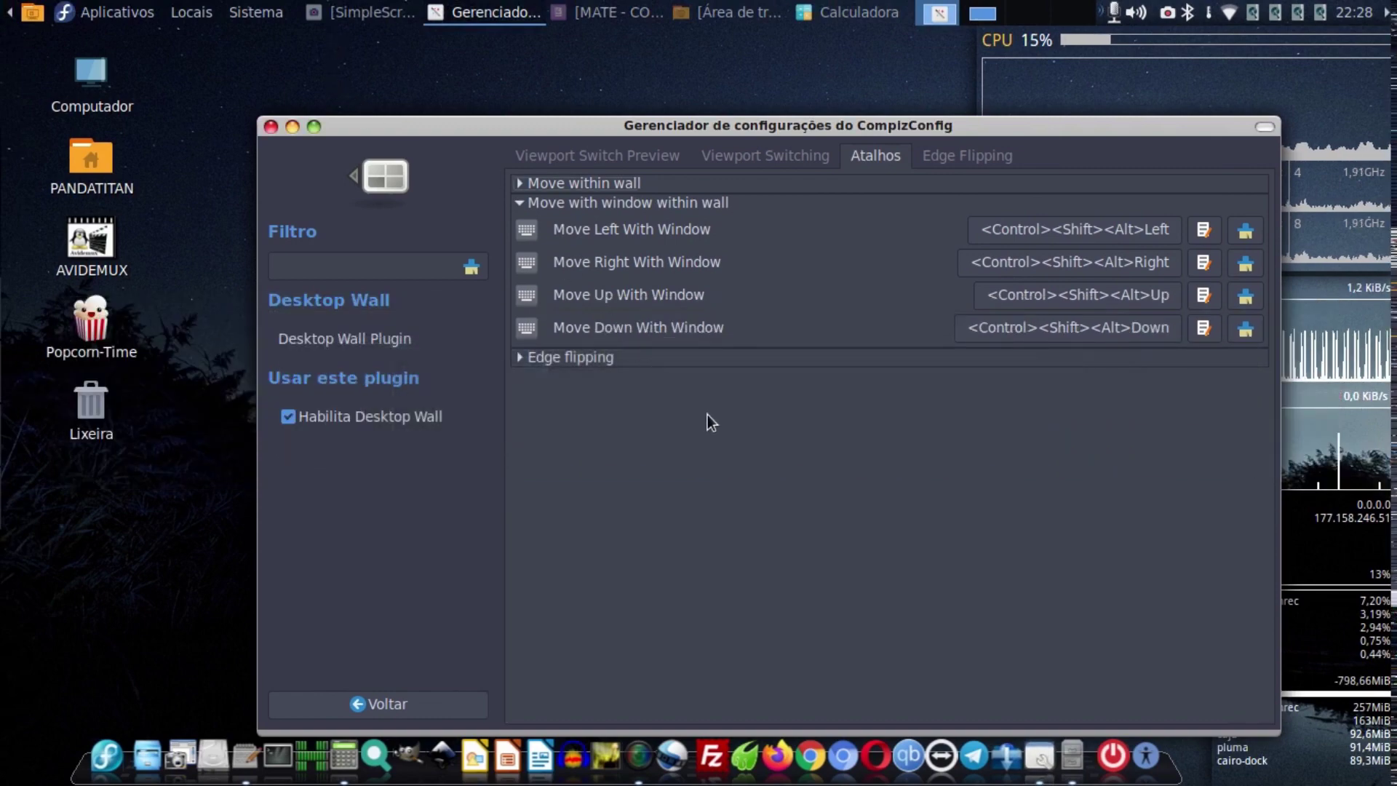
{"action": "key", "text": "ctrl+alt+Right"}
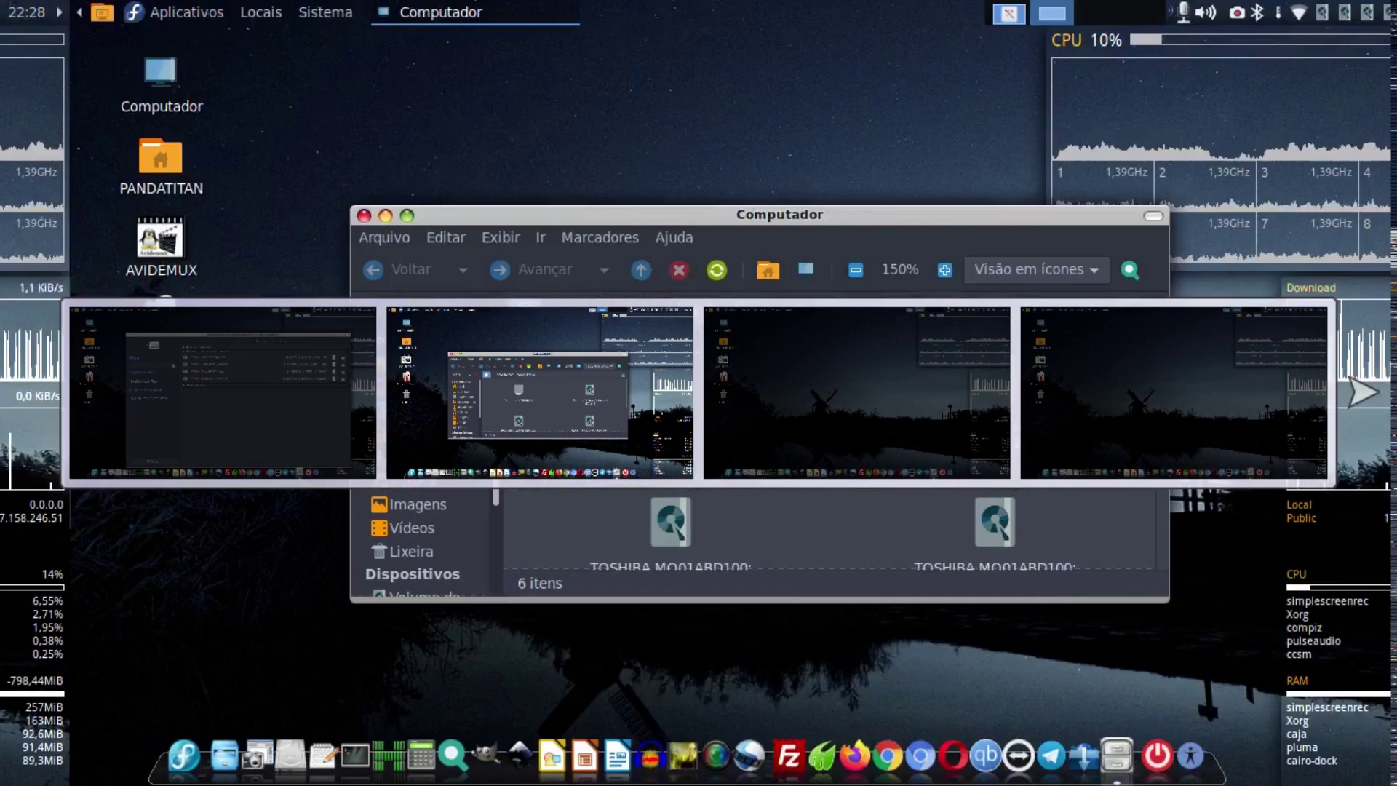
Shift the Computador window slightly and carry it across the virtual desktops in both directions, ending on the first desktop.
{"action": "left_click_drag", "start_coordinate": [740, 227], "coordinate": [697, 211]}
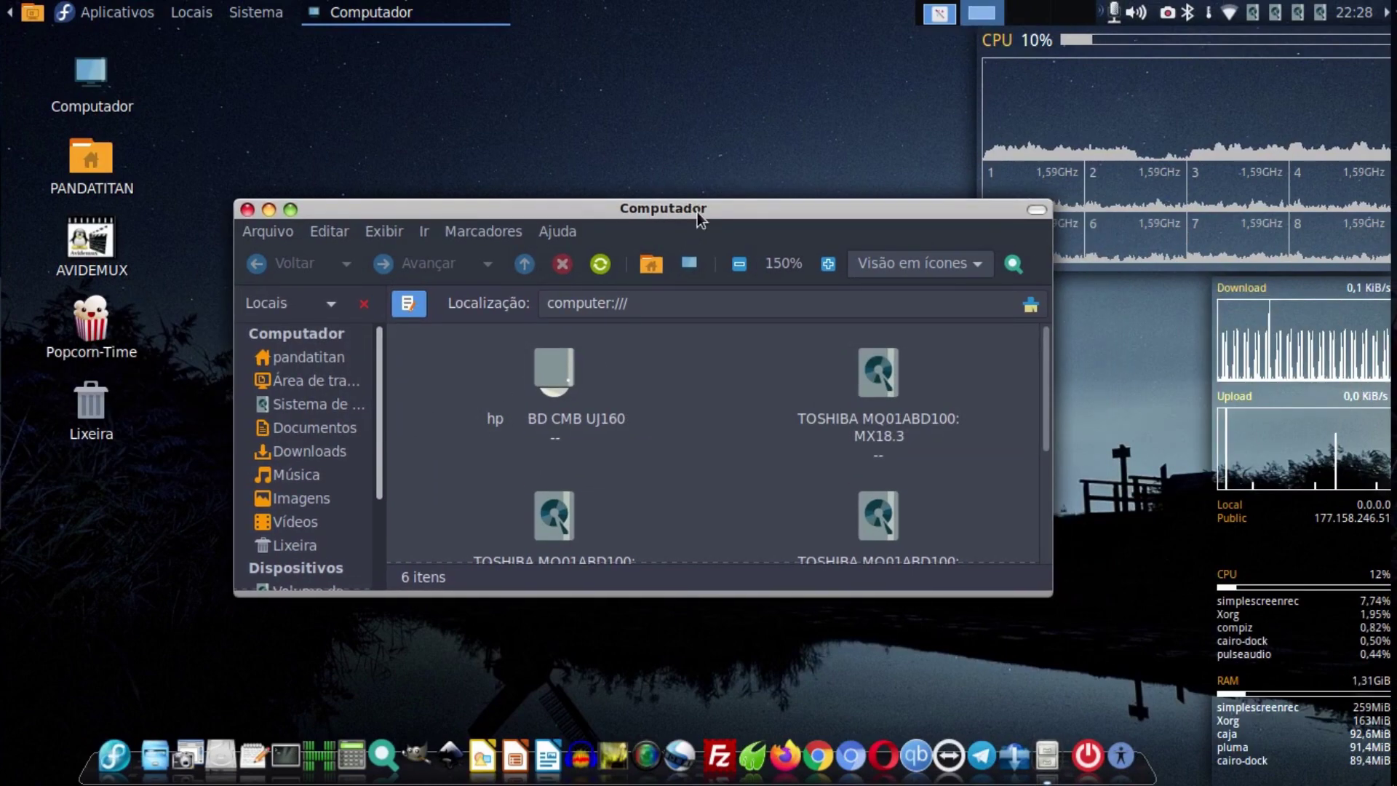
{"action": "key", "text": "ctrl+alt+Left"}
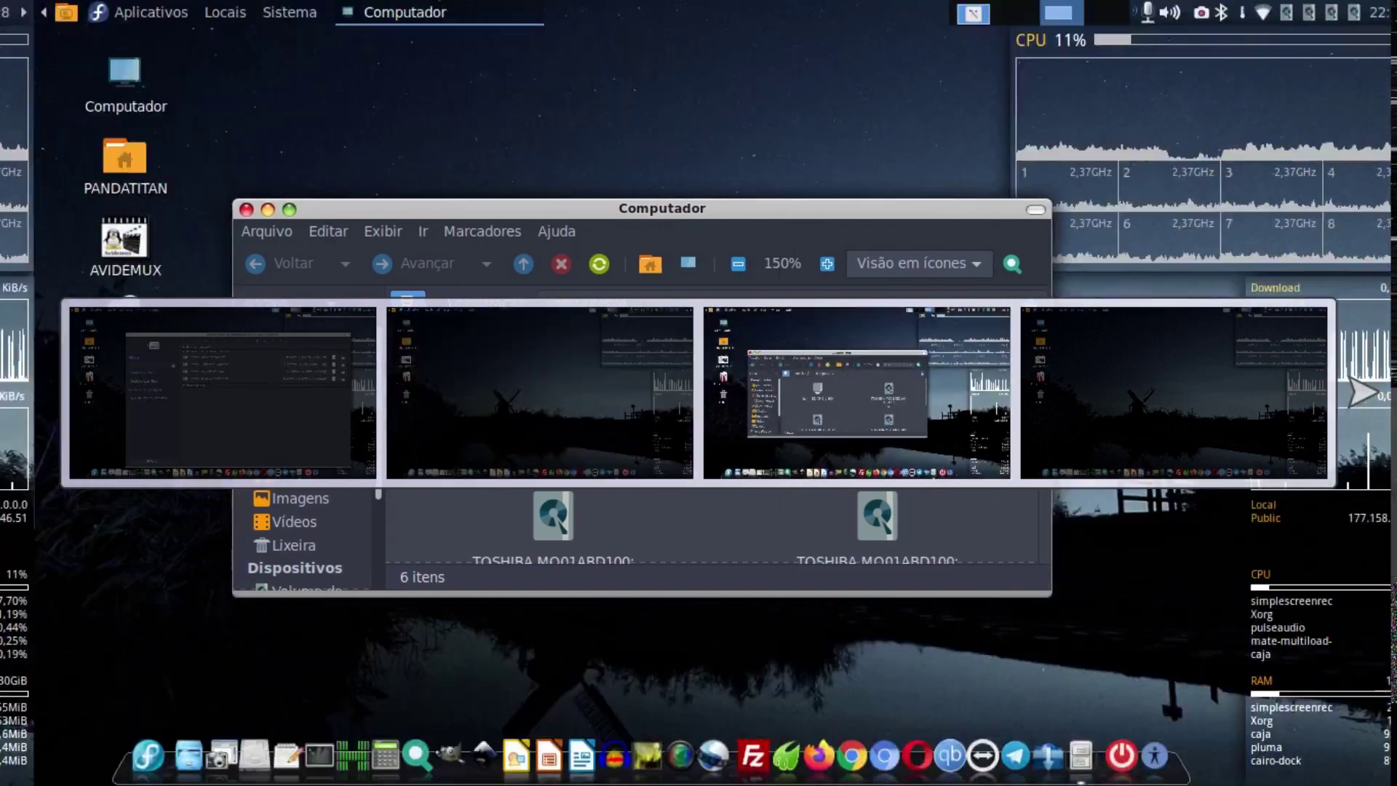
{"action": "key", "text": "ctrl+alt+shift+Left"}
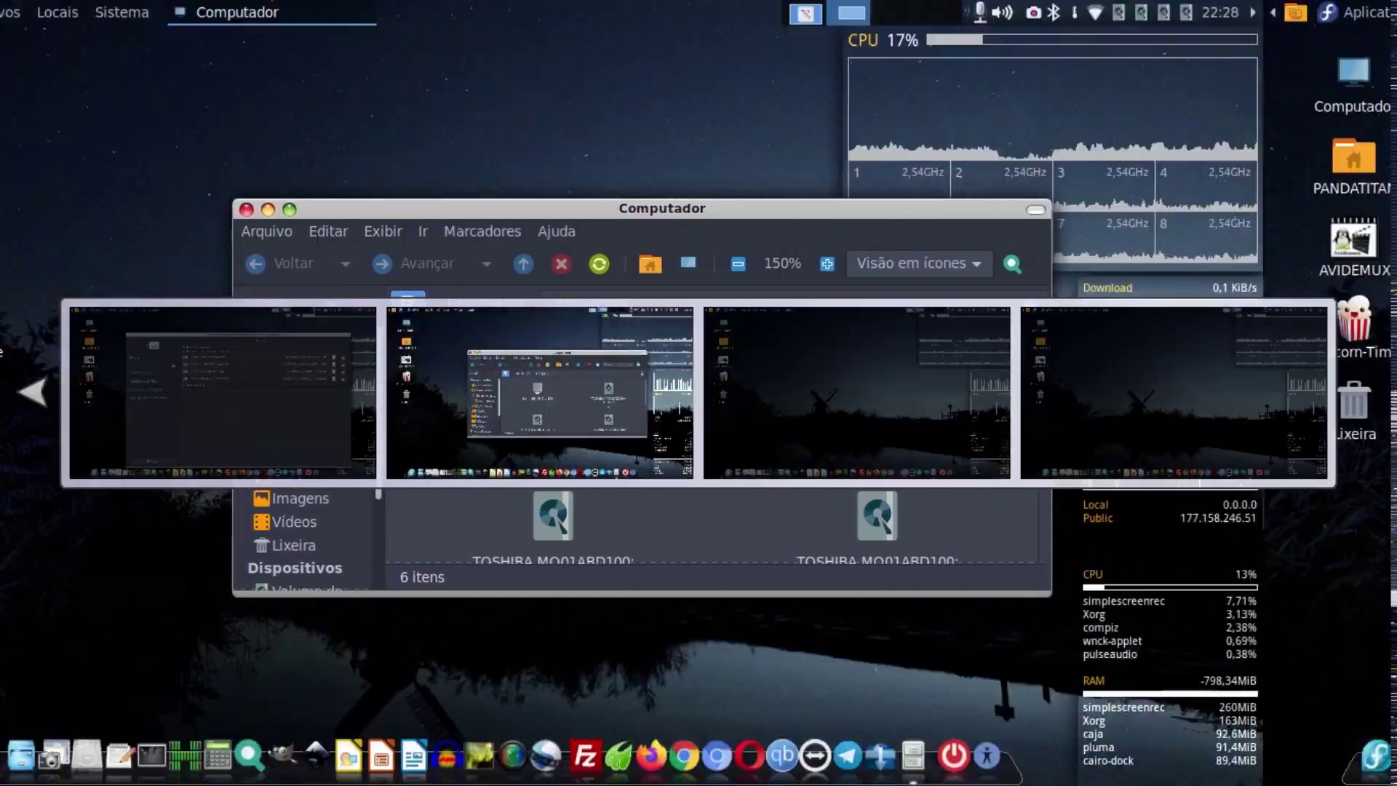
{"action": "key", "text": "ctrl+alt+shift+Left"}
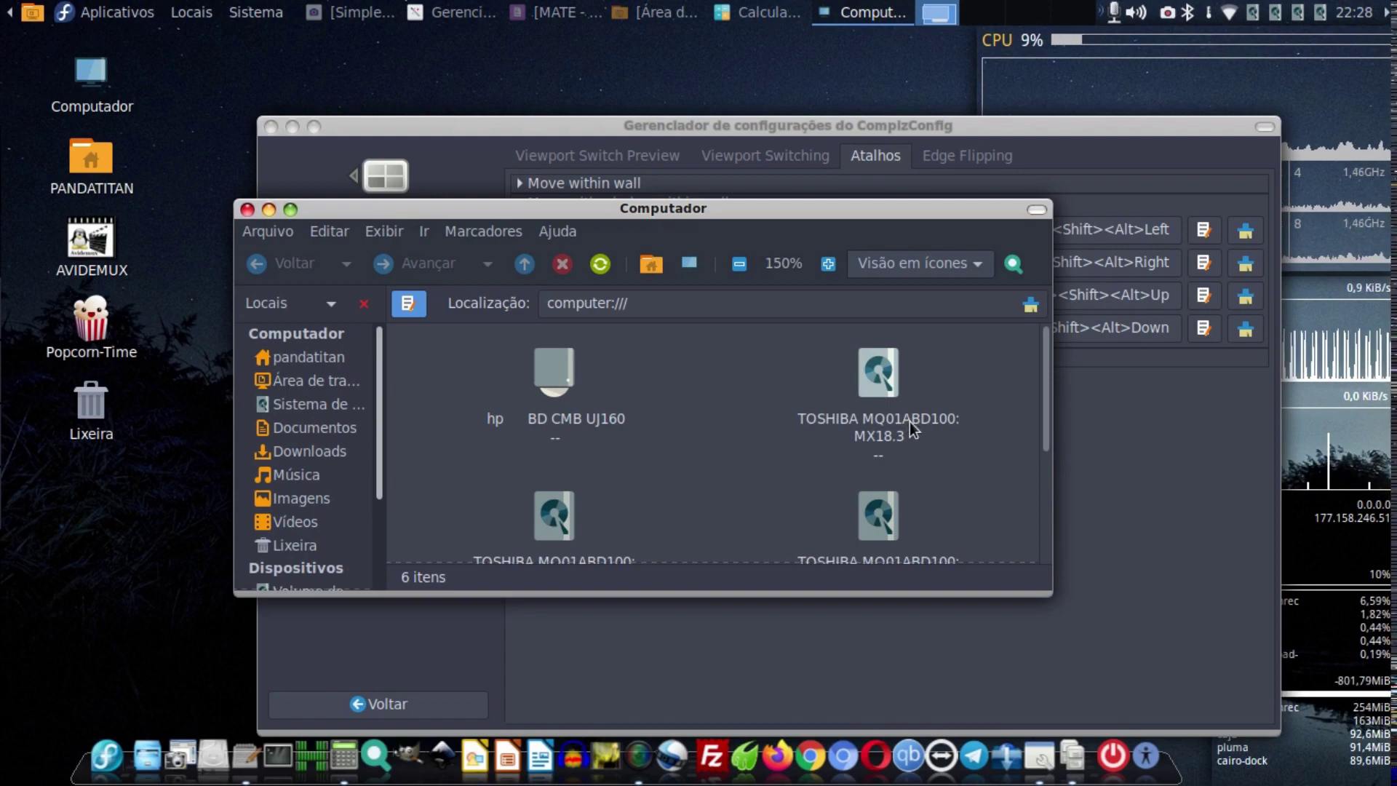
{"action": "key", "text": "shift+alt+Left"}
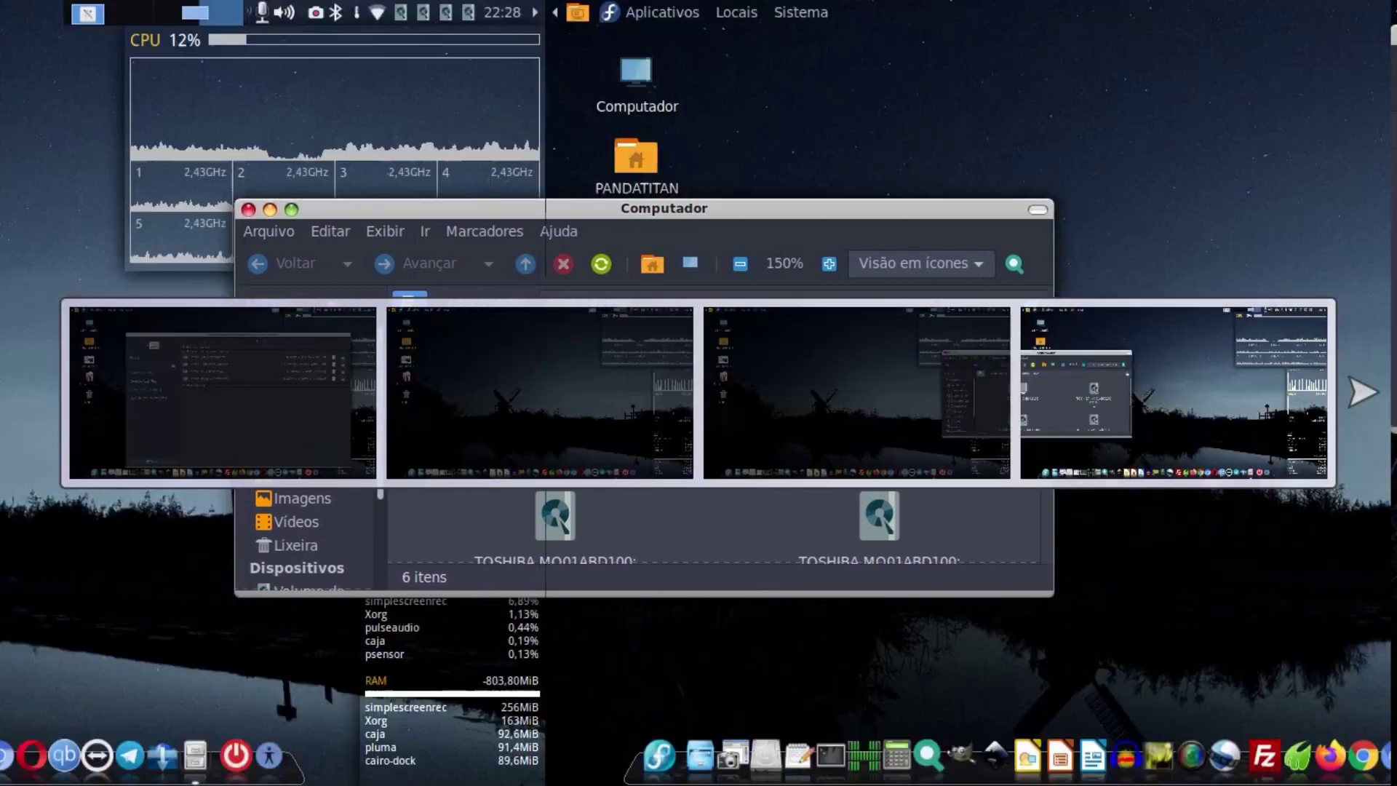
{"action": "key", "text": "shift+alt+Left"}
{"action": "key", "text": "shift+alt+Right"}
{"action": "key", "text": "shift+alt+Right"}
{"action": "key", "text": "shift+alt+Right"}
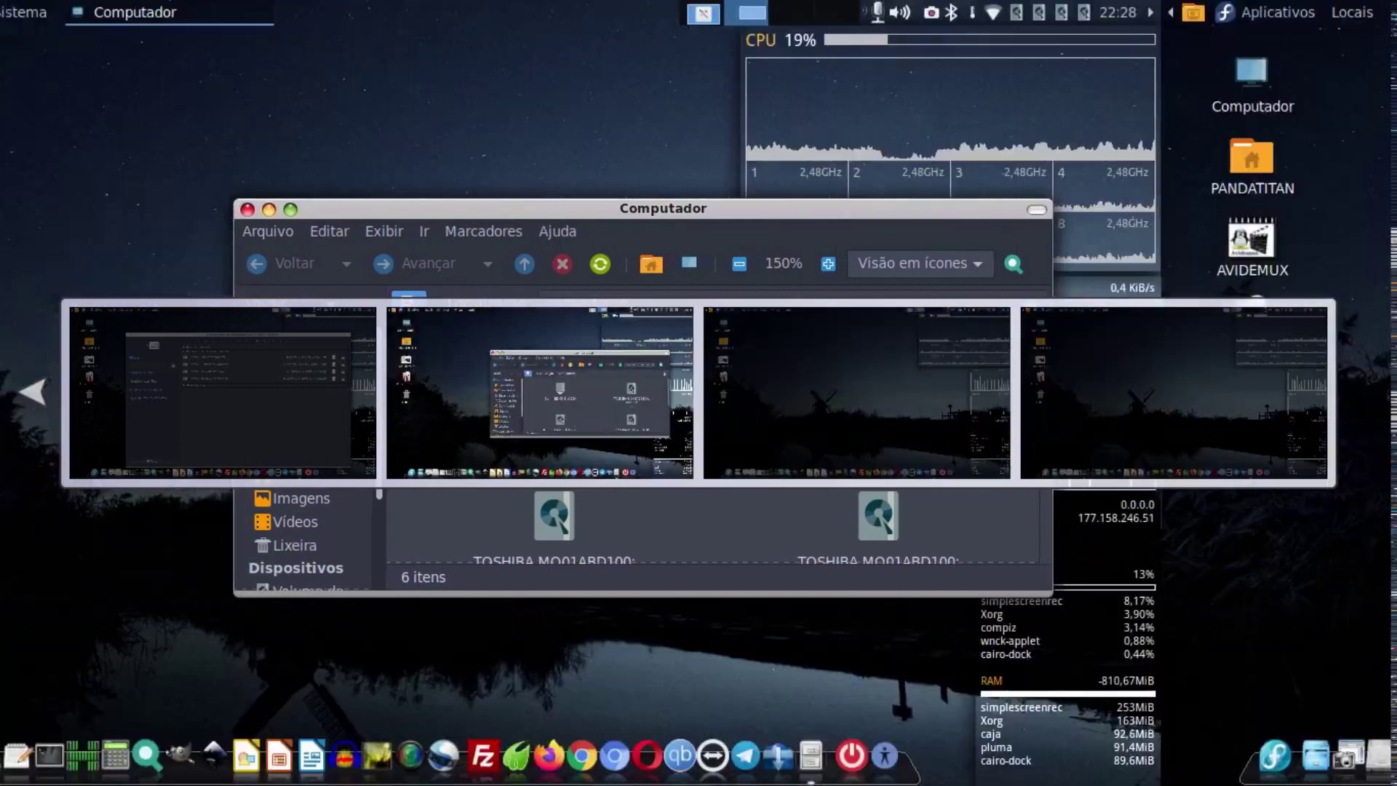
{"action": "key", "text": "shift+alt+Left"}
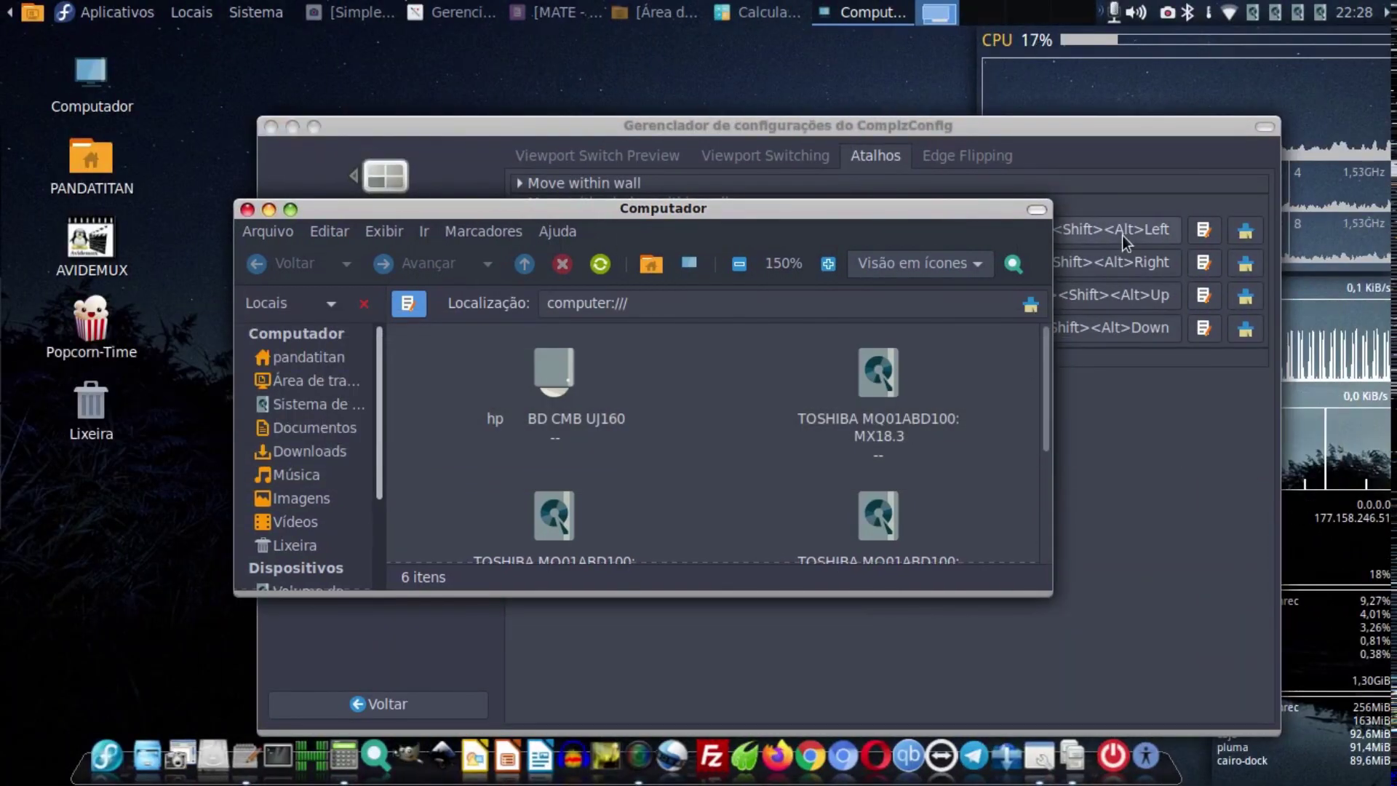
Return to the plugin list and repeatedly hide and restore all windows to test showing the desktop.
{"action": "left_click", "coordinate": [1147, 403]}
{"action": "left_click", "coordinate": [441, 696]}
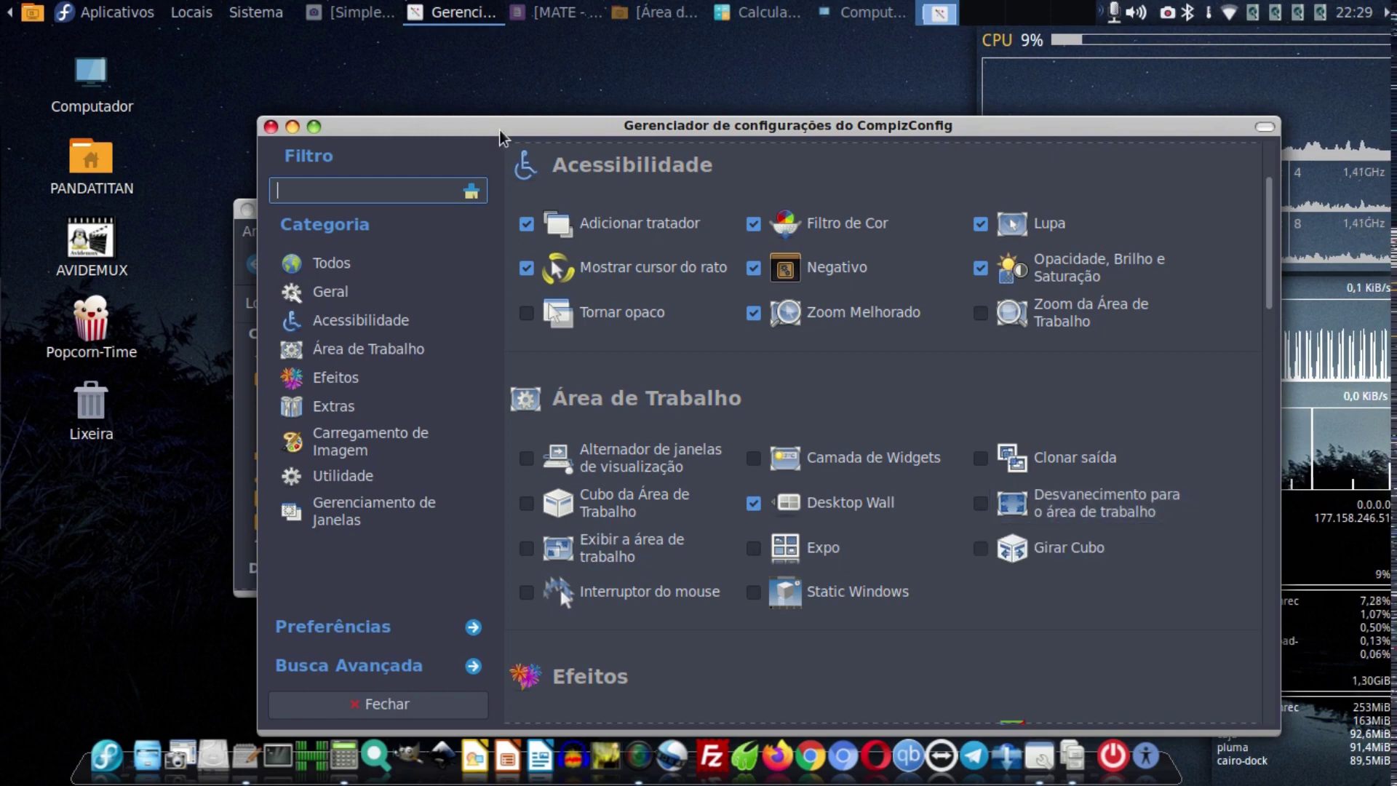
{"action": "left_click", "coordinate": [193, 64]}
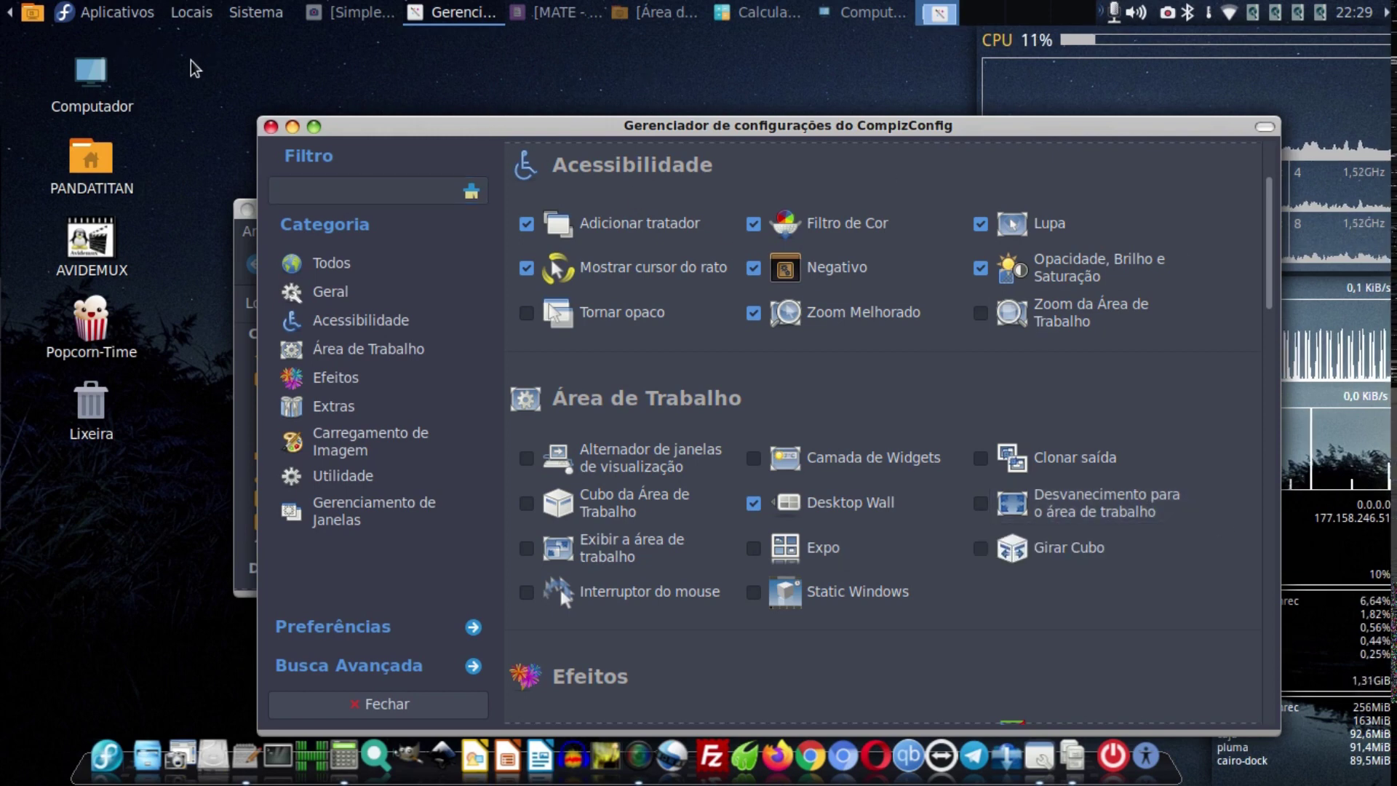
{"action": "left_click", "coordinate": [37, 18]}
{"action": "left_click", "coordinate": [36, 19]}
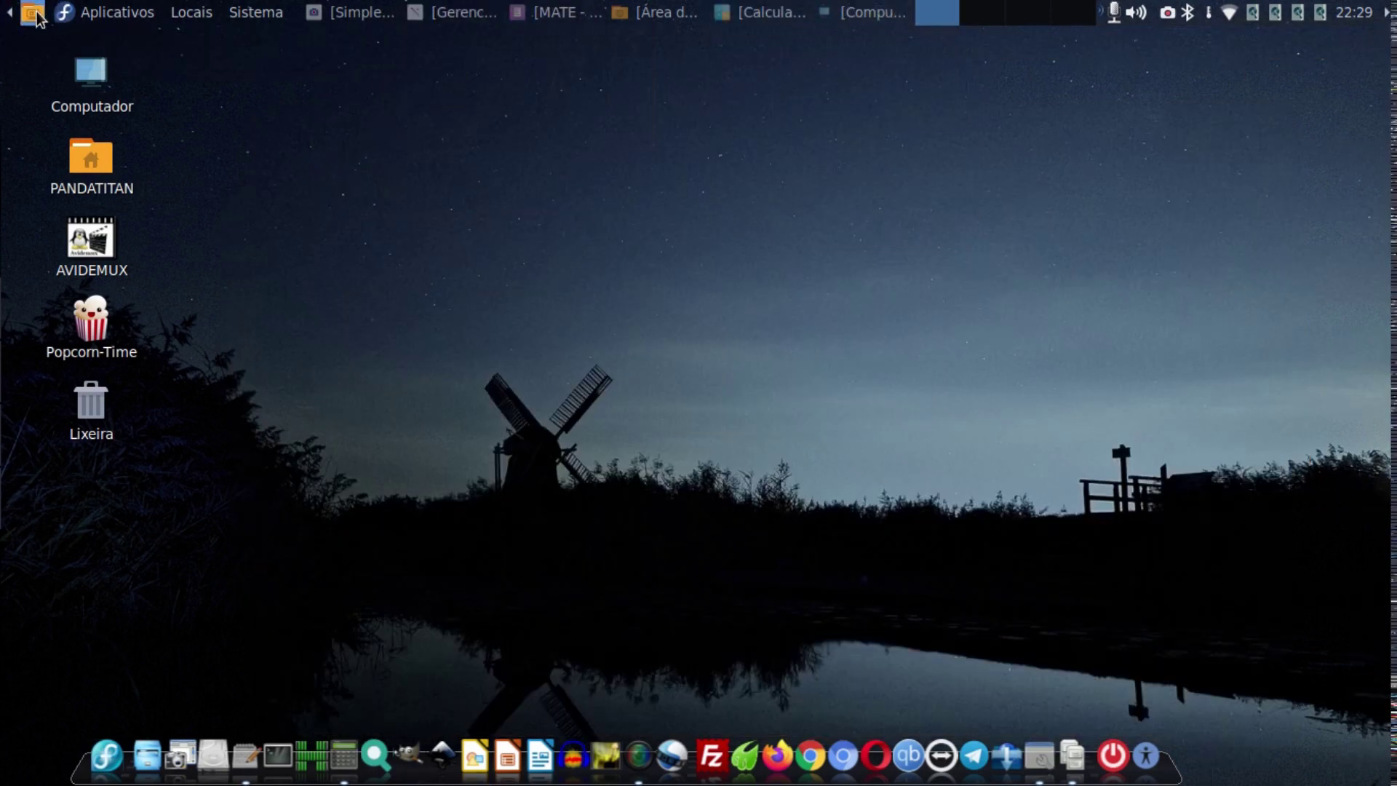
{"action": "left_click", "coordinate": [36, 19]}
{"action": "left_click", "coordinate": [36, 18]}
{"action": "left_click", "coordinate": [36, 19]}
{"action": "left_click", "coordinate": [36, 18]}
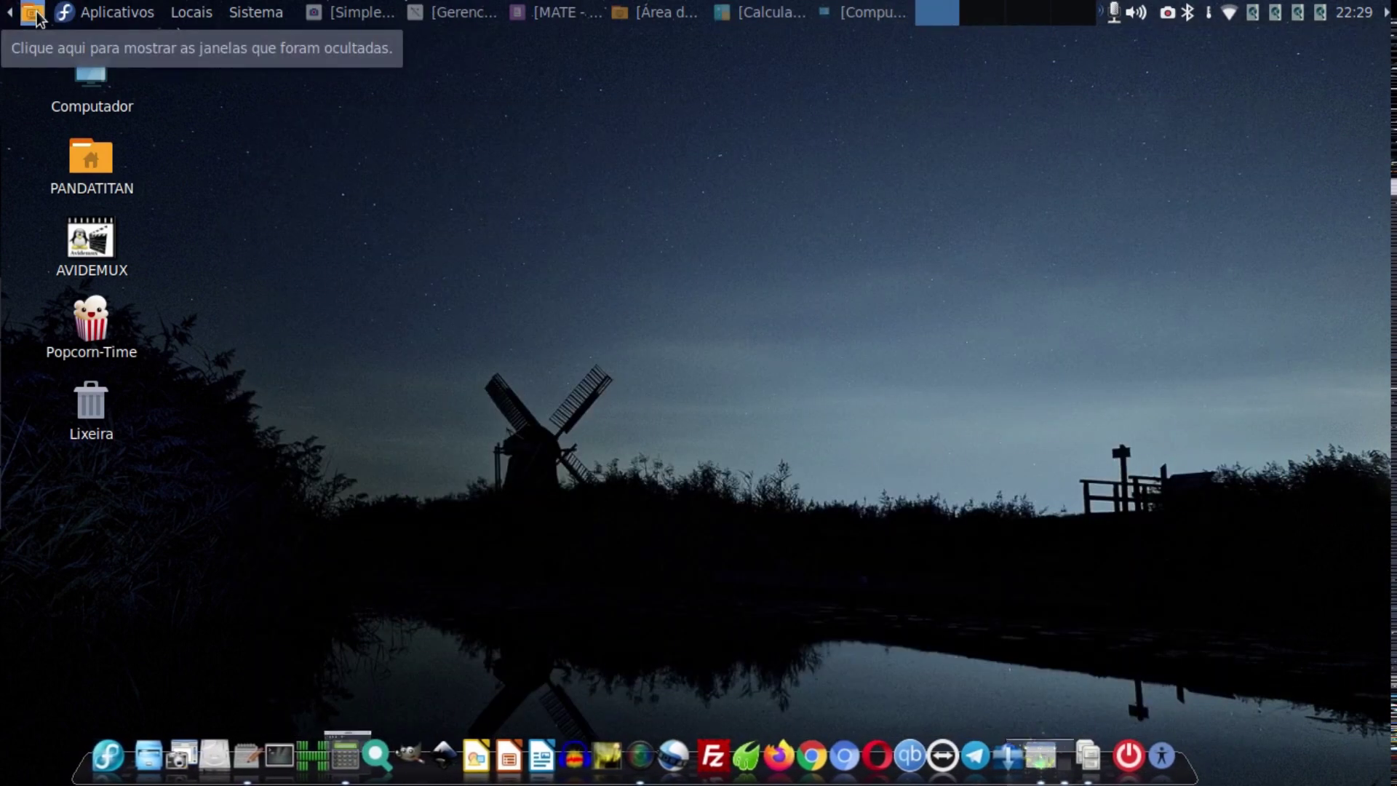
{"action": "left_click", "coordinate": [37, 19]}
{"action": "left_click", "coordinate": [37, 18]}
{"action": "left_click", "coordinate": [36, 18]}
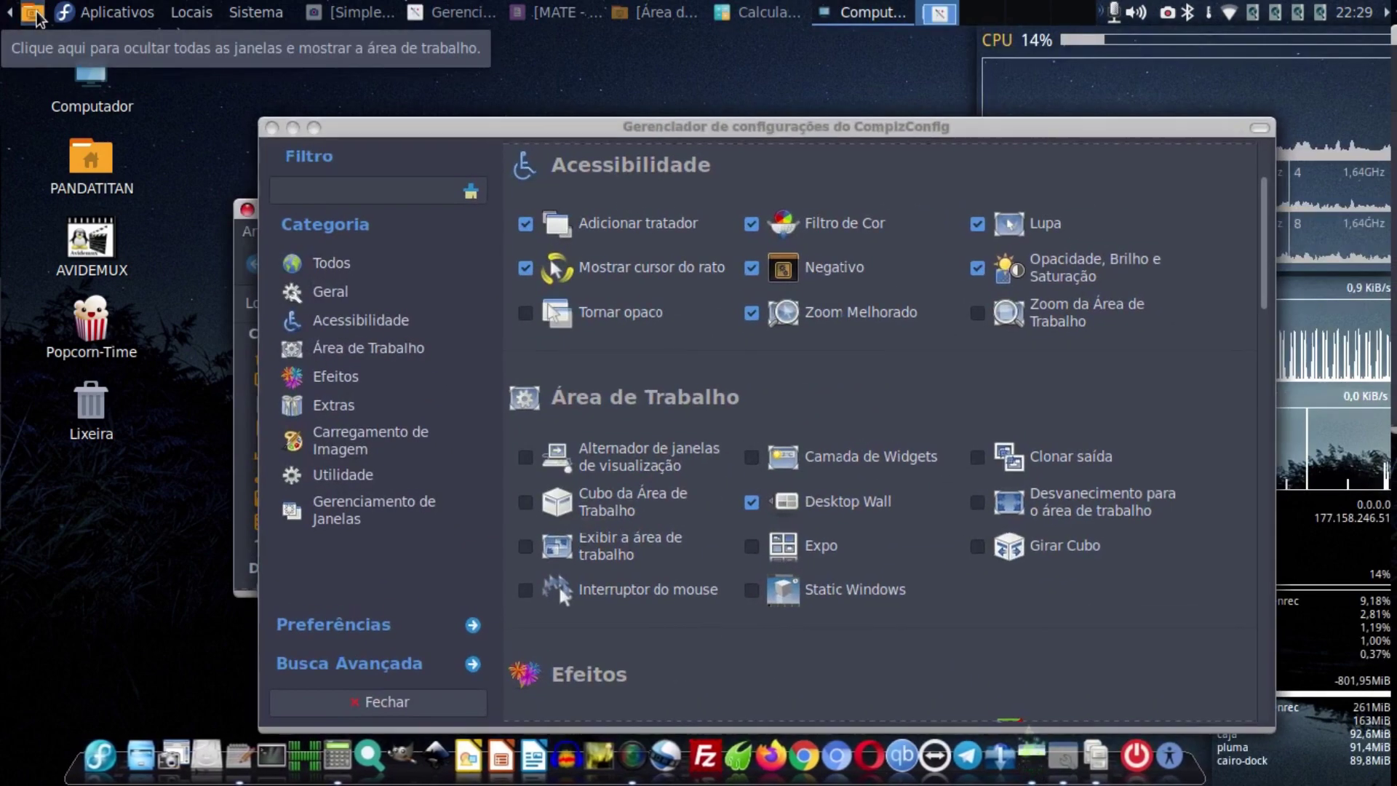
Enable the Desvanecimento para o área de trabalho plugin and open its settings.
{"action": "left_click", "coordinate": [36, 18]}
{"action": "left_click", "coordinate": [36, 18]}
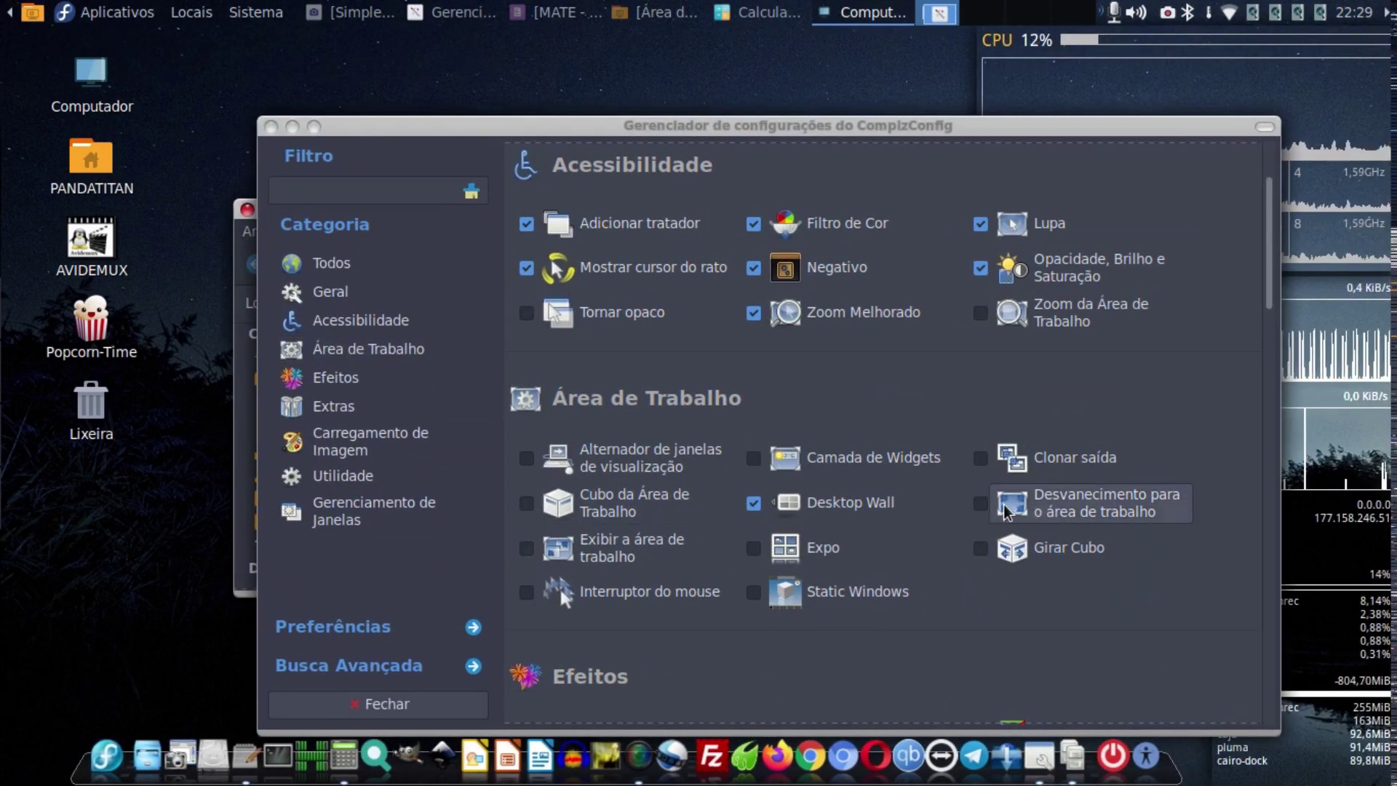
{"action": "left_click", "coordinate": [980, 504]}
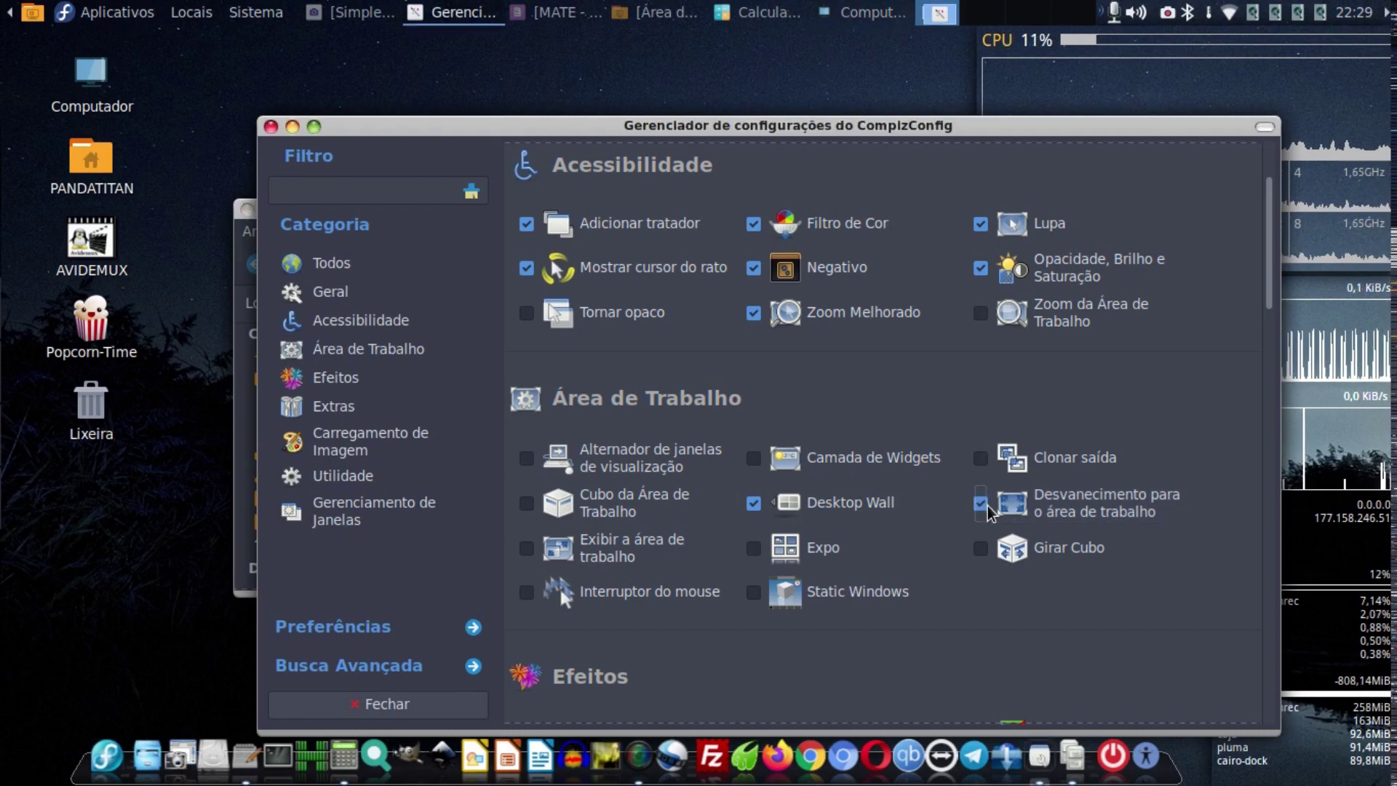
{"action": "left_click", "coordinate": [1089, 499]}
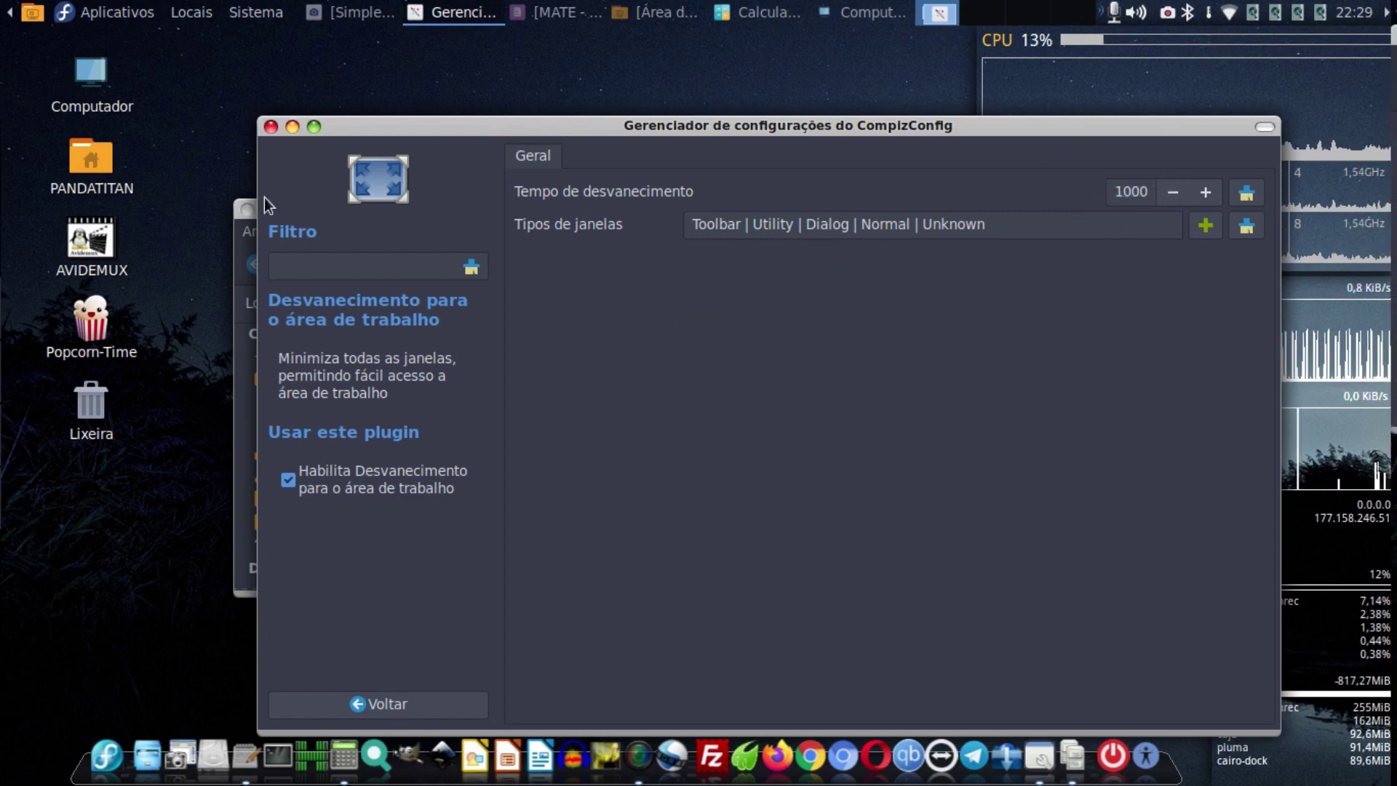
Hide and restore all windows twice to test the desktop fade, and disable the Desvanecimento para o área de trabalho plugin.
{"action": "left_click", "coordinate": [31, 14]}
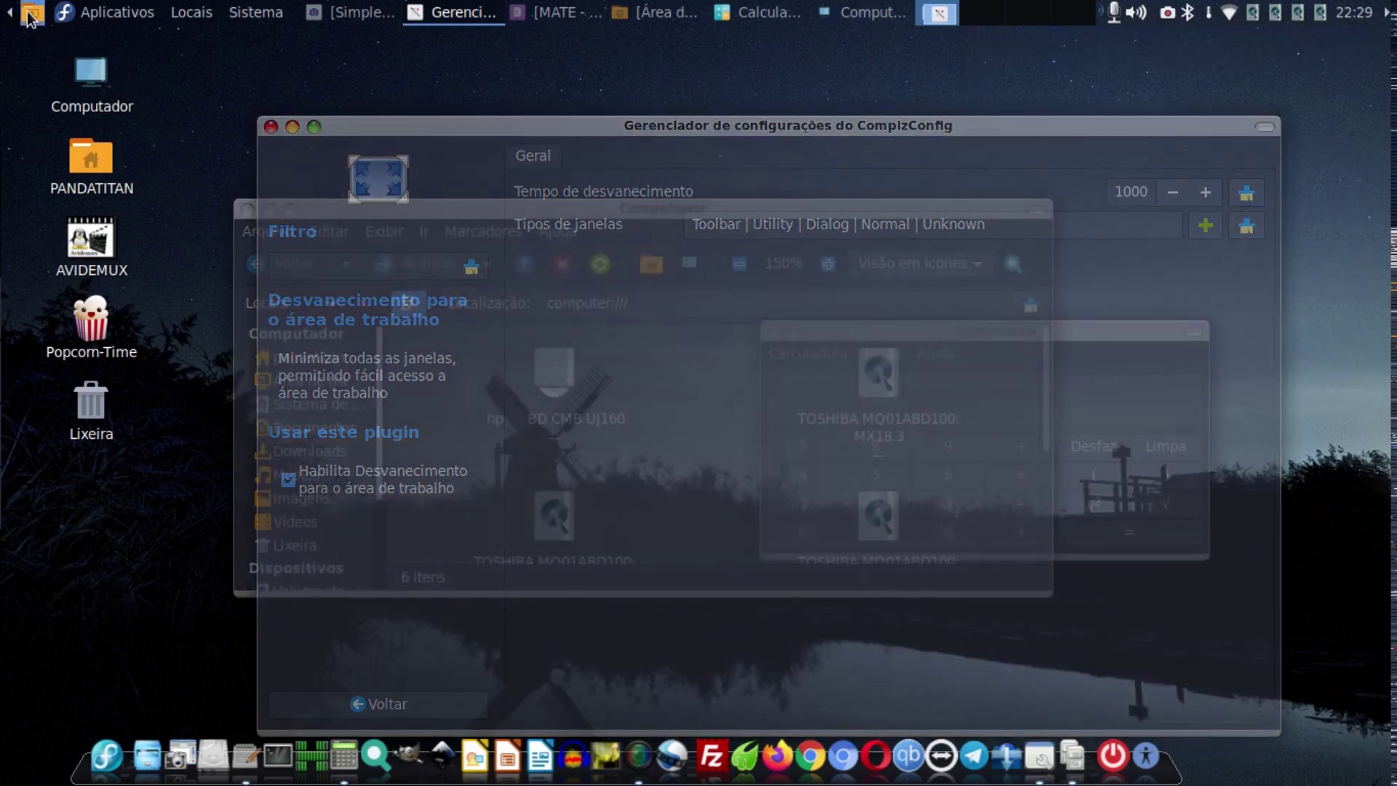
{"action": "left_click", "coordinate": [30, 14]}
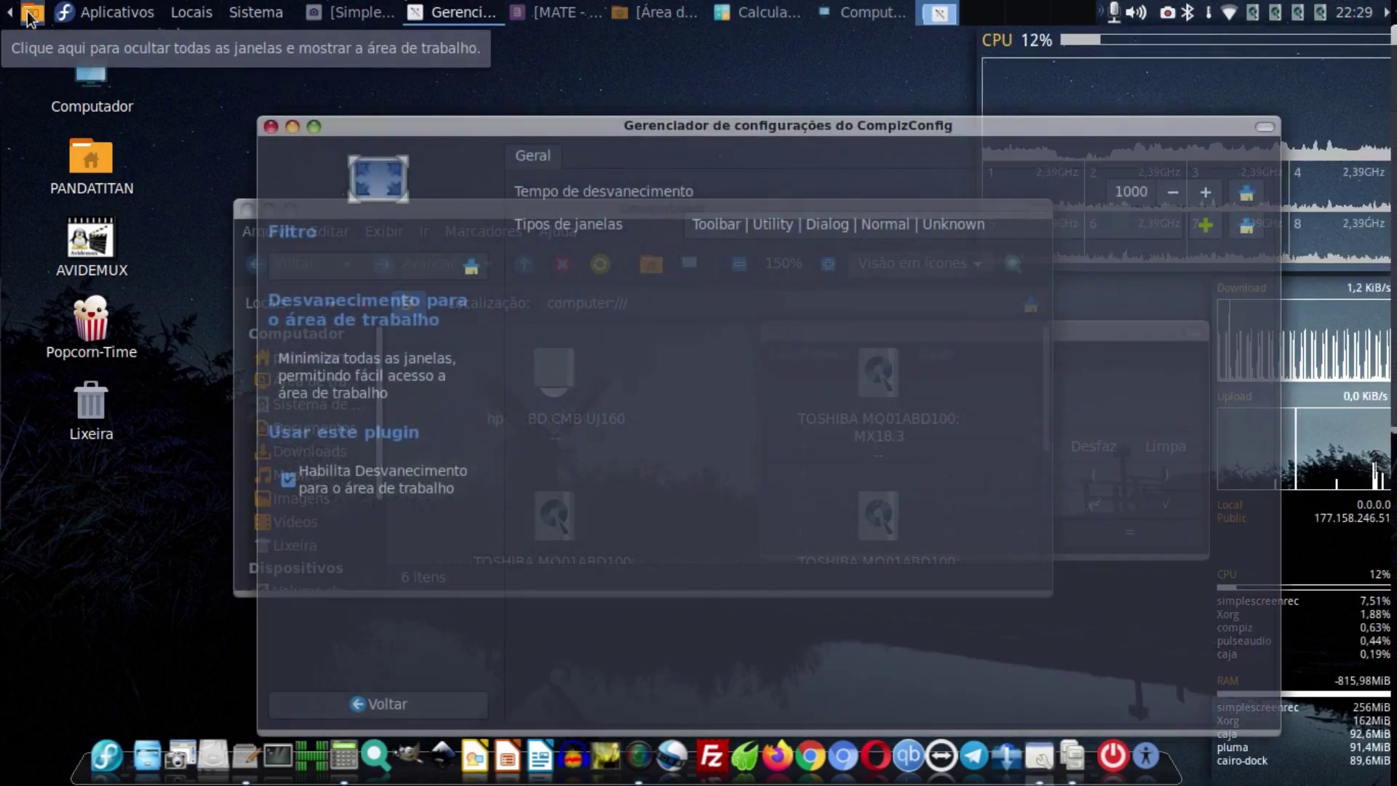
{"action": "left_click", "coordinate": [31, 13]}
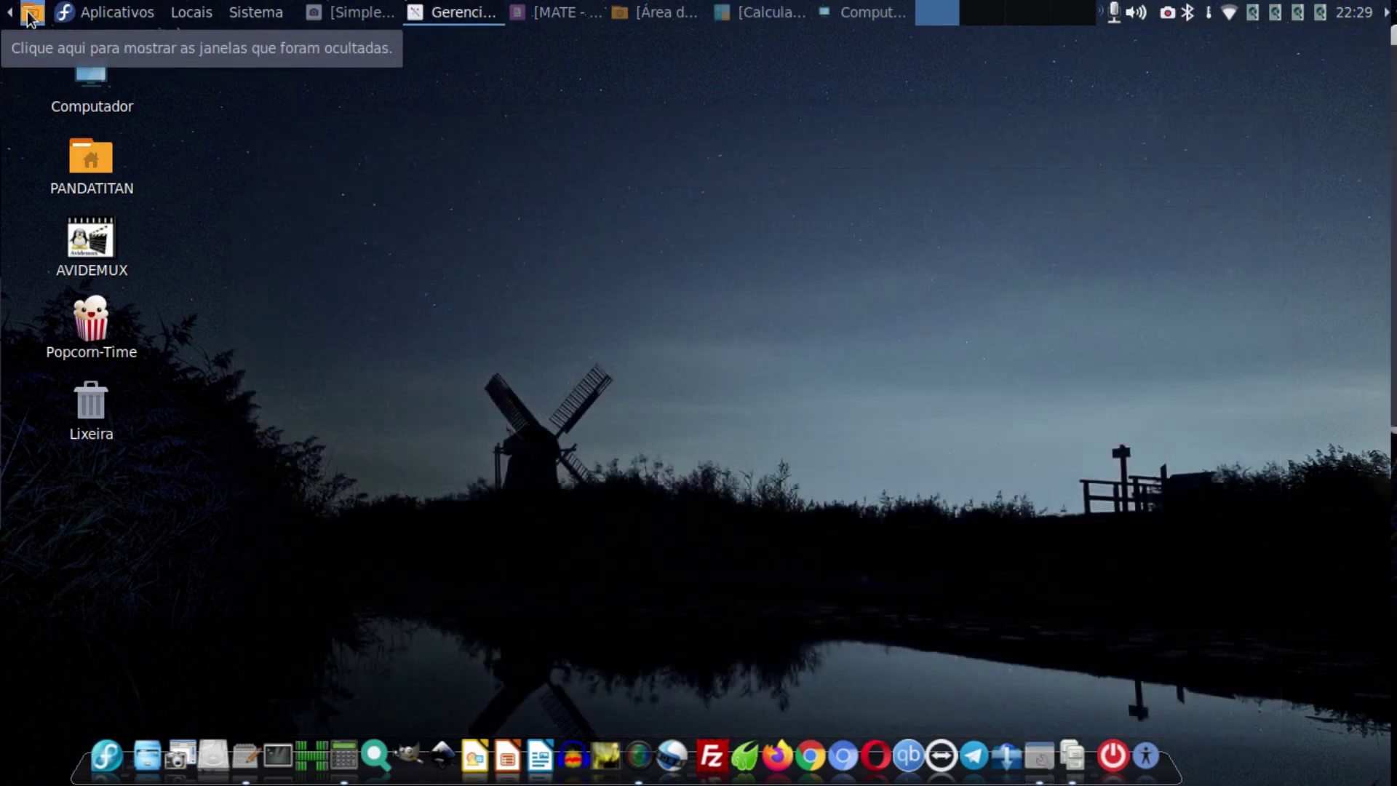
{"action": "left_click", "coordinate": [30, 14]}
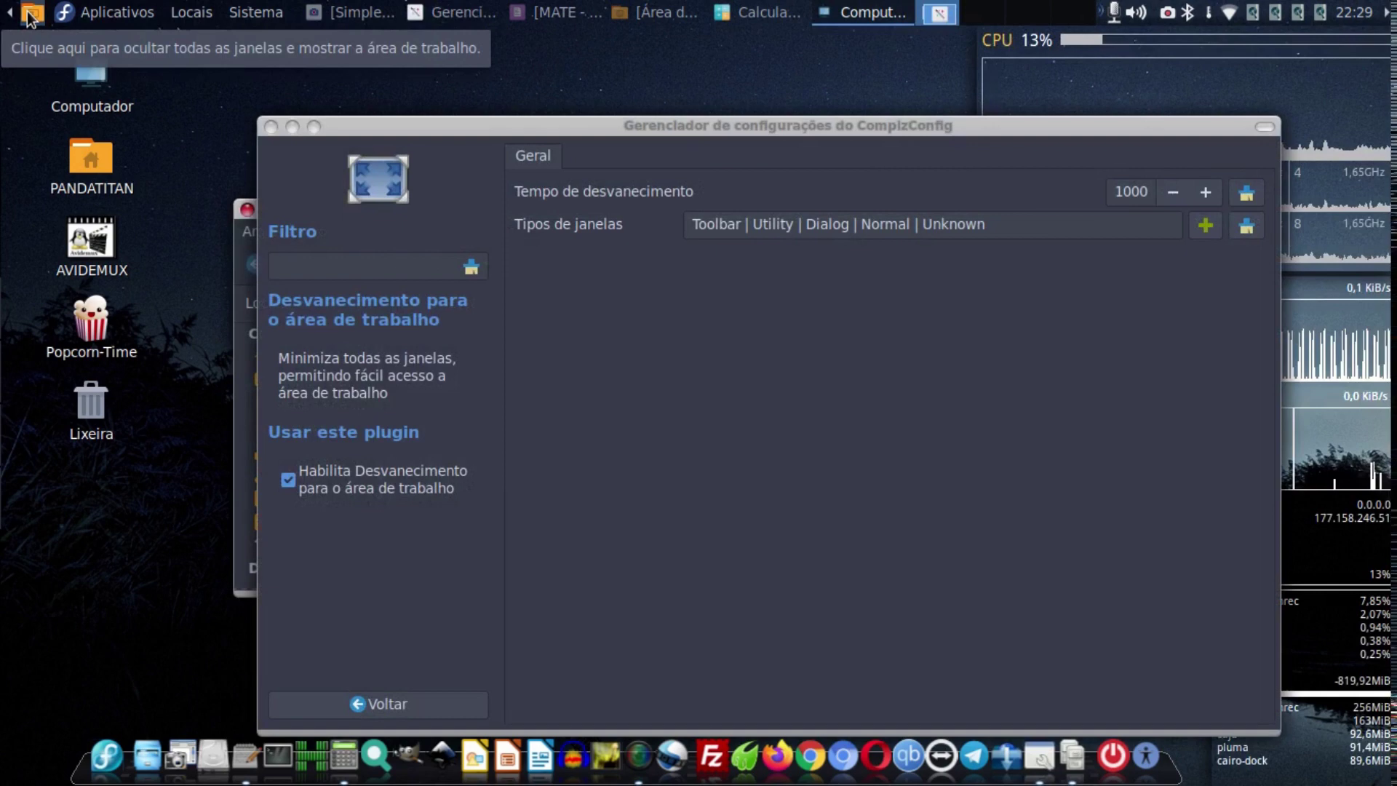
{"action": "left_click", "coordinate": [288, 480]}
{"action": "left_click", "coordinate": [438, 709]}
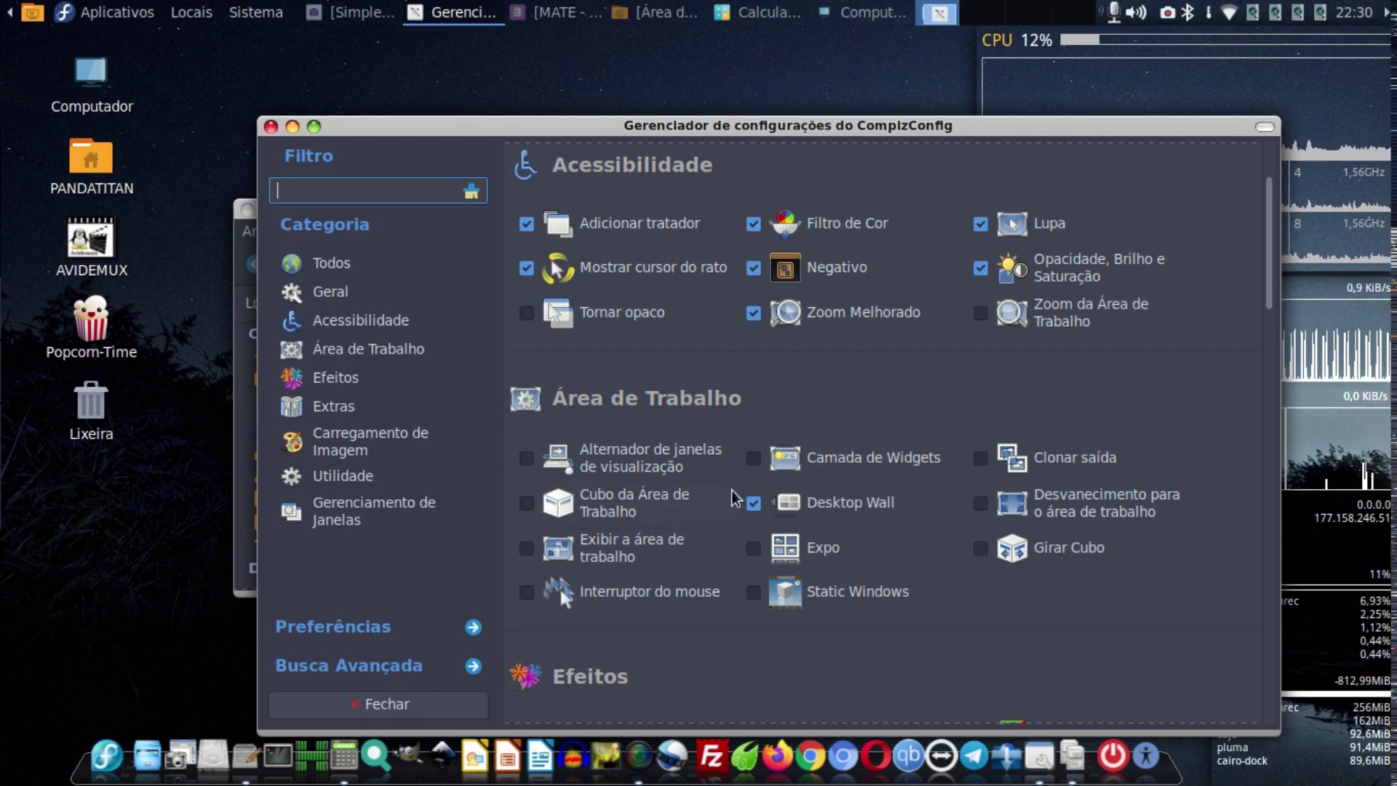
Enable the Exibir a área de trabalho plugin and set its Direção do Movimento to Para os Cantos.
{"action": "left_click", "coordinate": [528, 549]}
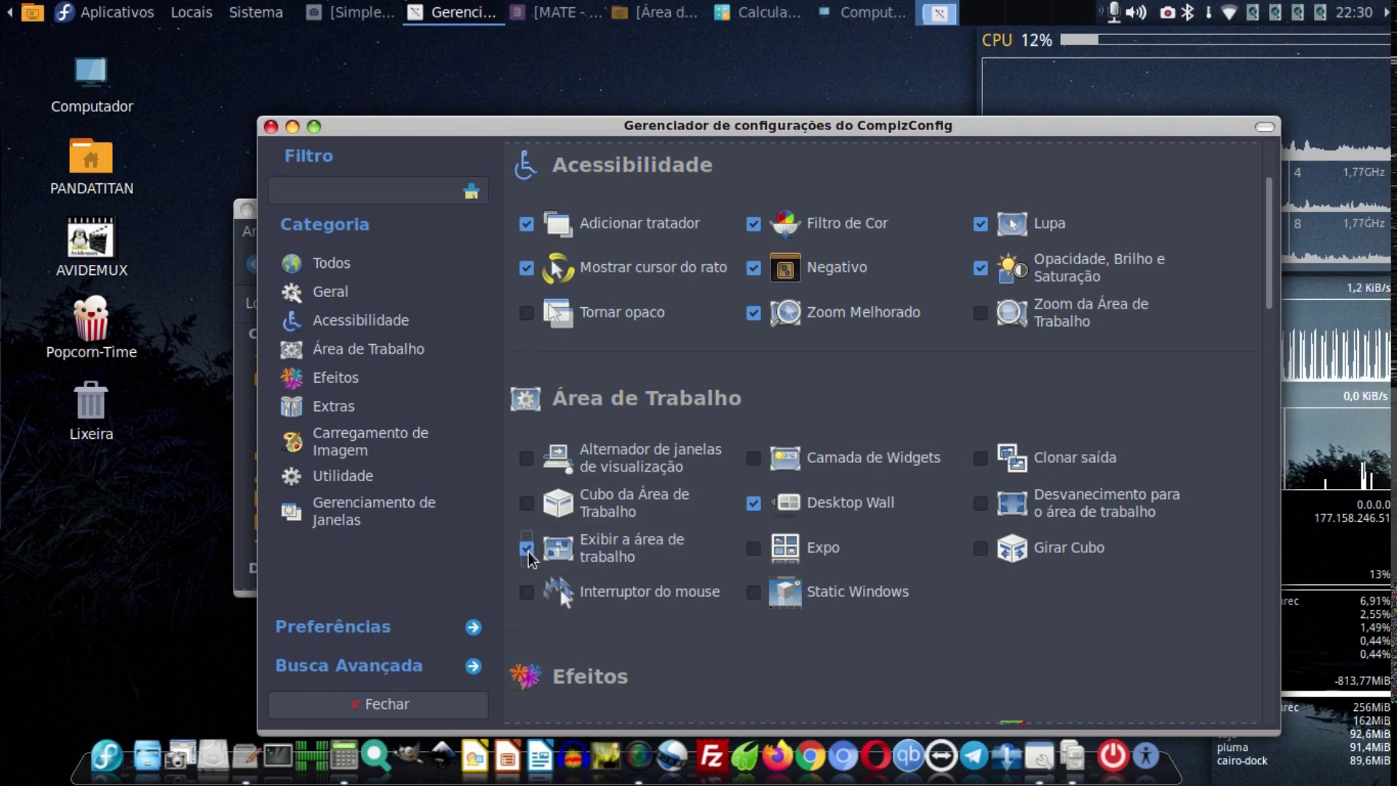
{"action": "left_click", "coordinate": [655, 556]}
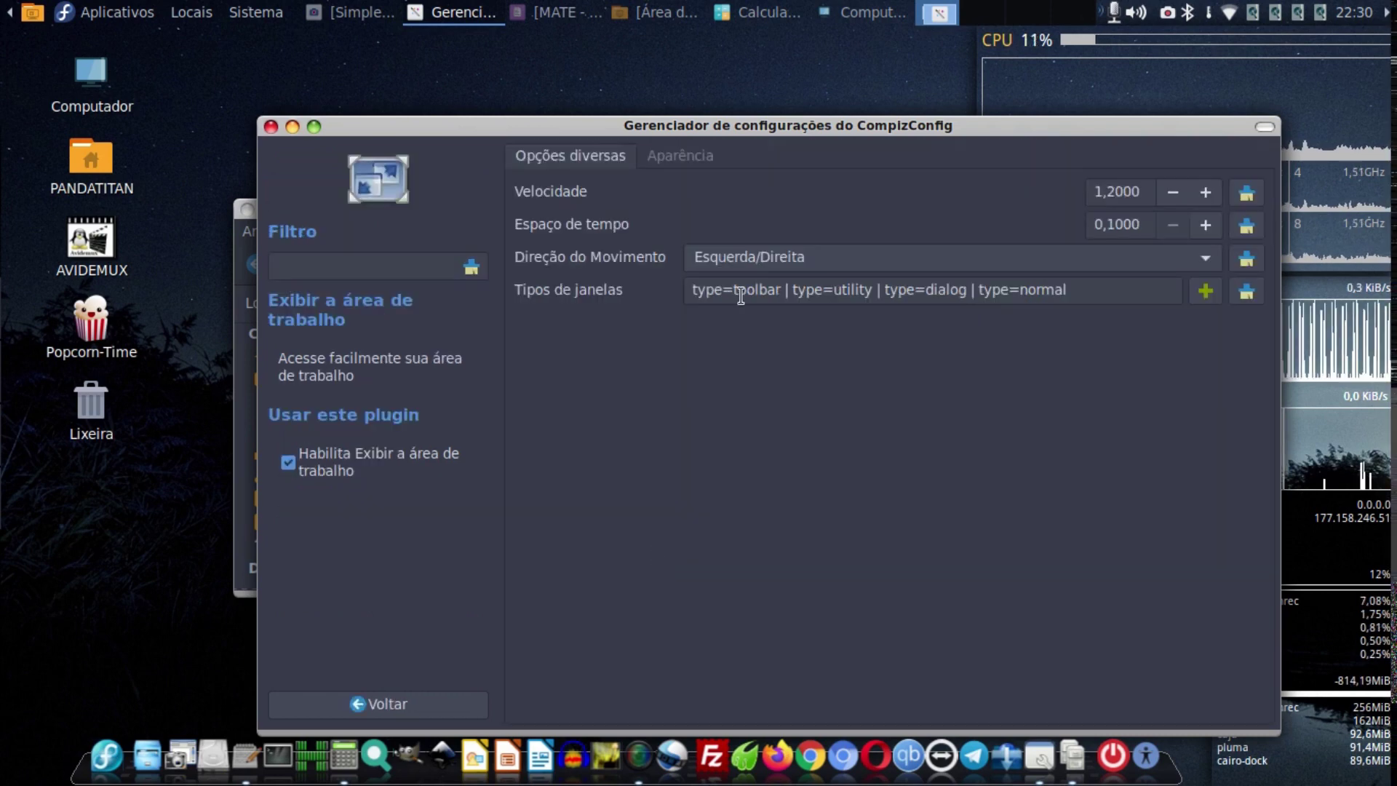
{"action": "left_click", "coordinate": [778, 261]}
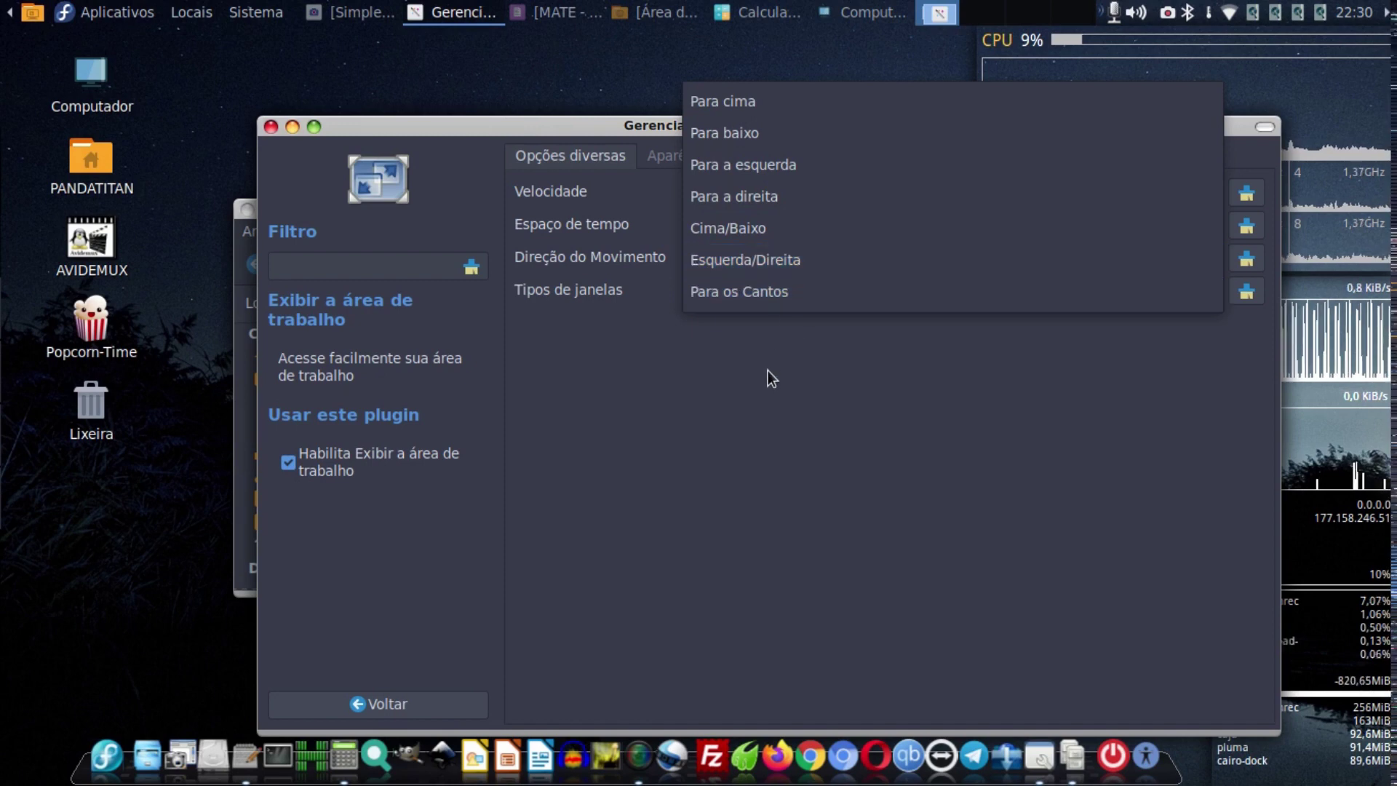
{"action": "left_click", "coordinate": [753, 294]}
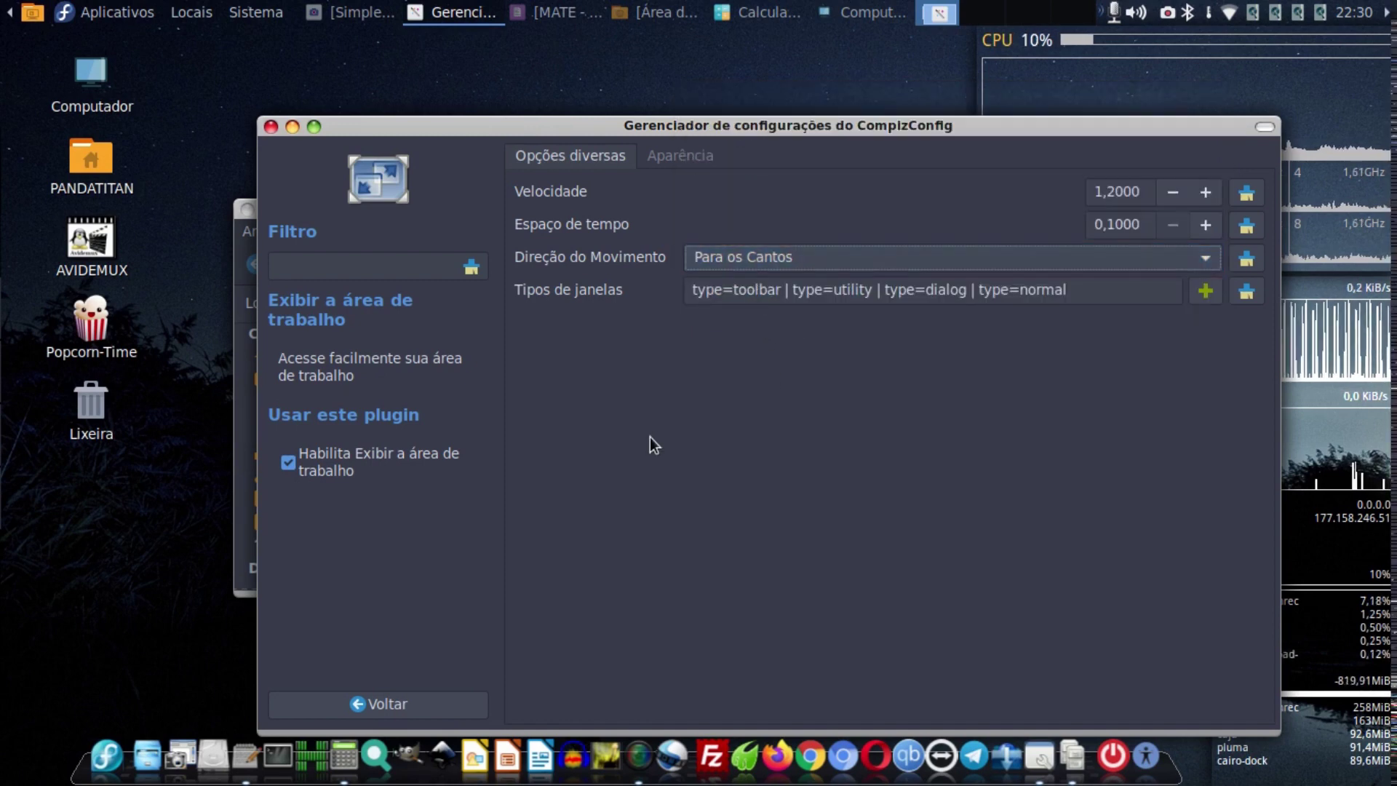
Repeatedly hide and restore all windows to test the Para os Cantos movement of Exibir a área de trabalho.
{"action": "left_click", "coordinate": [32, 14]}
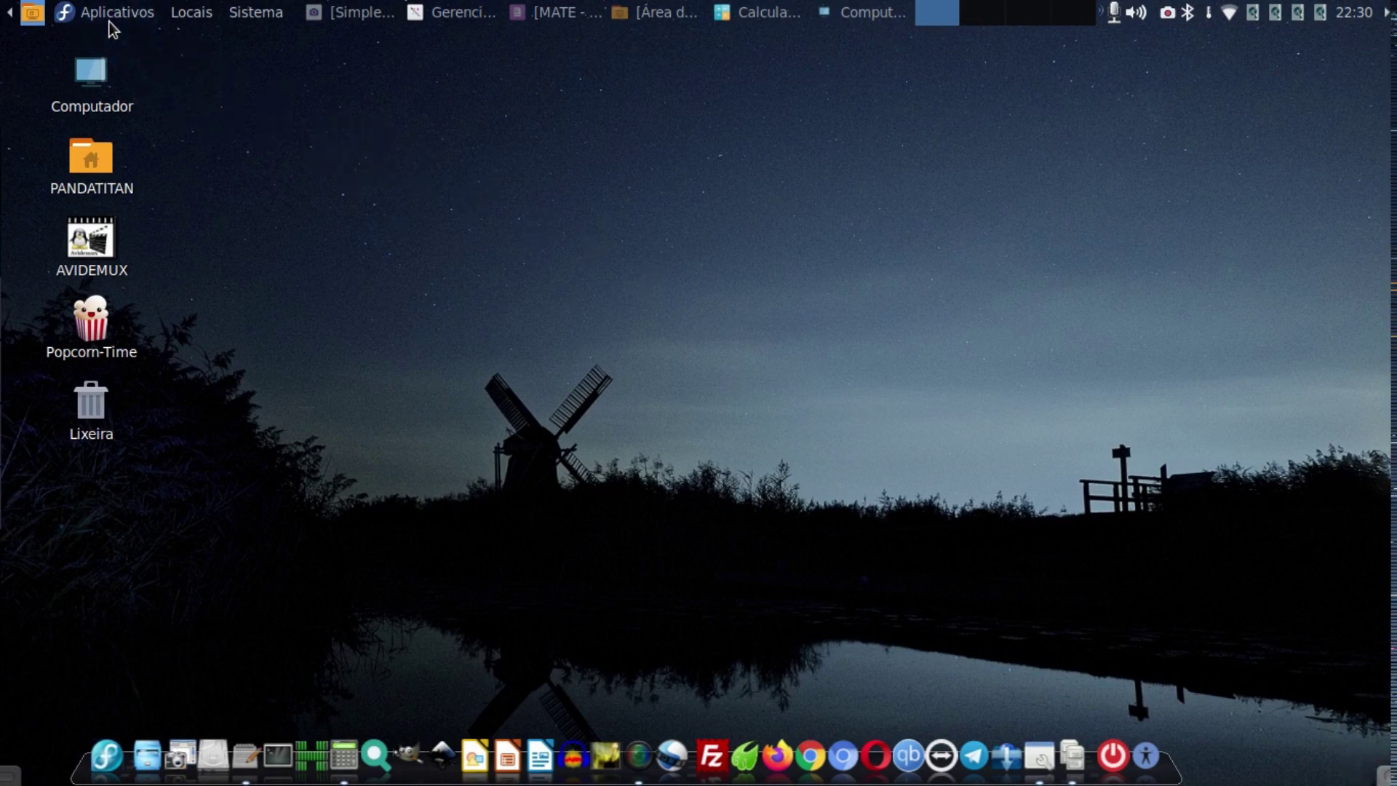
{"action": "left_click", "coordinate": [34, 16]}
{"action": "left_click", "coordinate": [31, 19]}
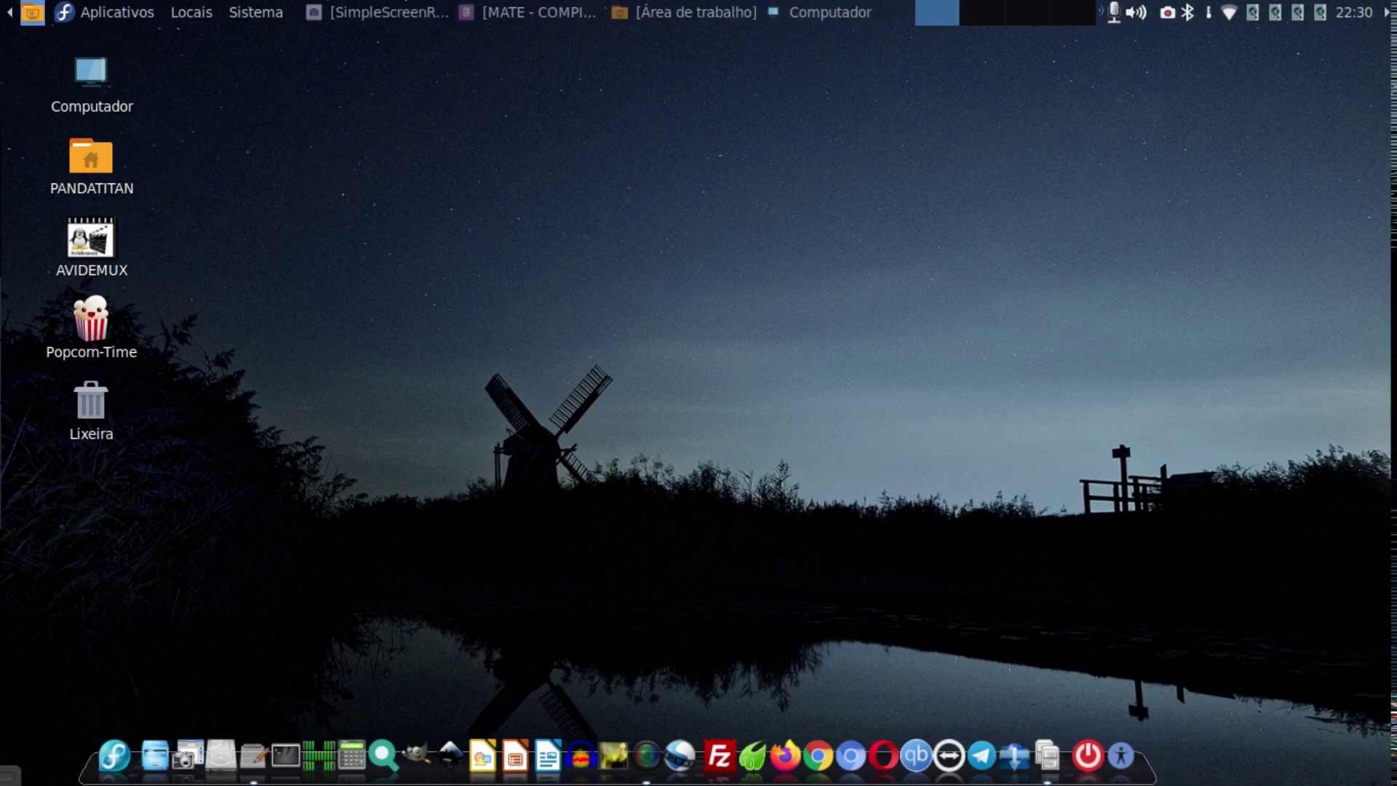
{"action": "left_click", "coordinate": [38, 17]}
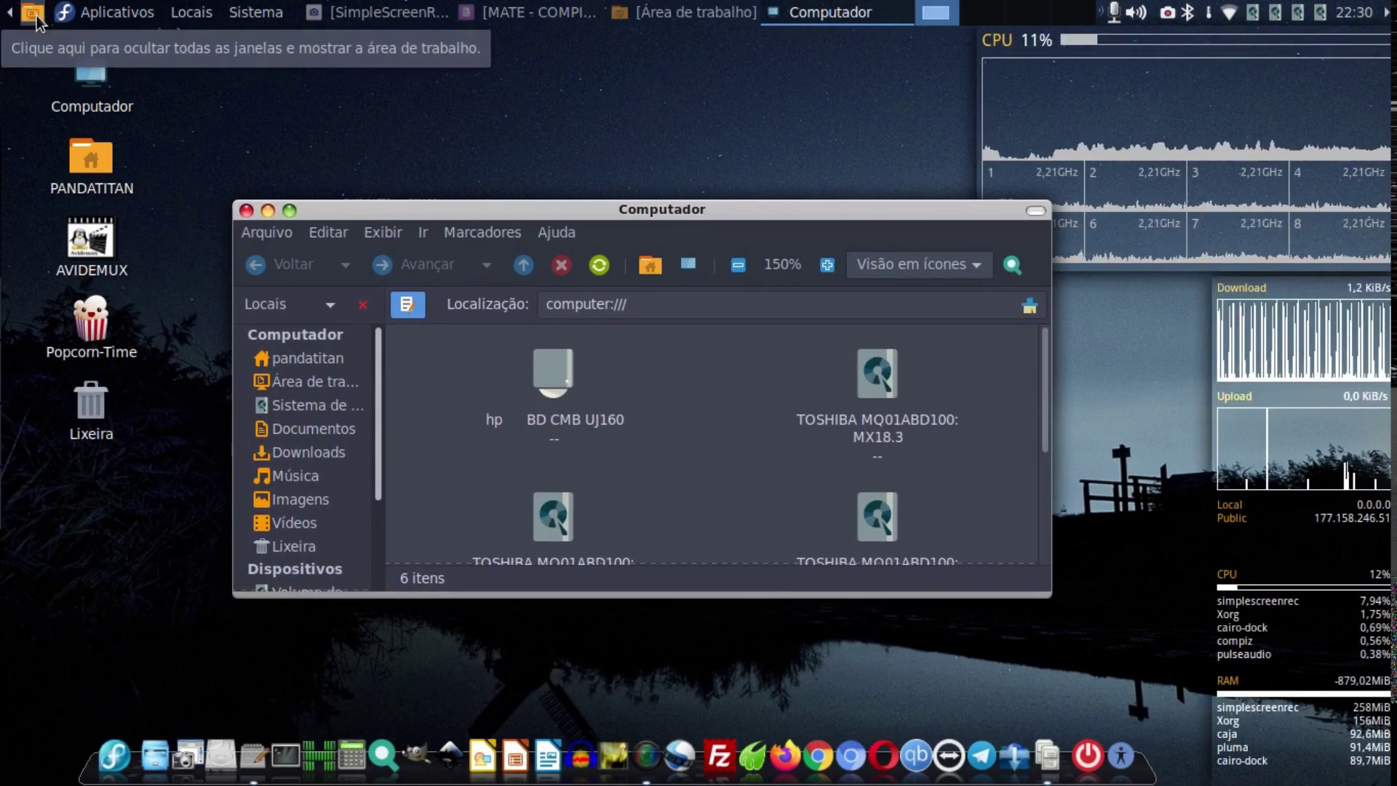
{"action": "left_click", "coordinate": [37, 16]}
{"action": "left_click", "coordinate": [36, 16]}
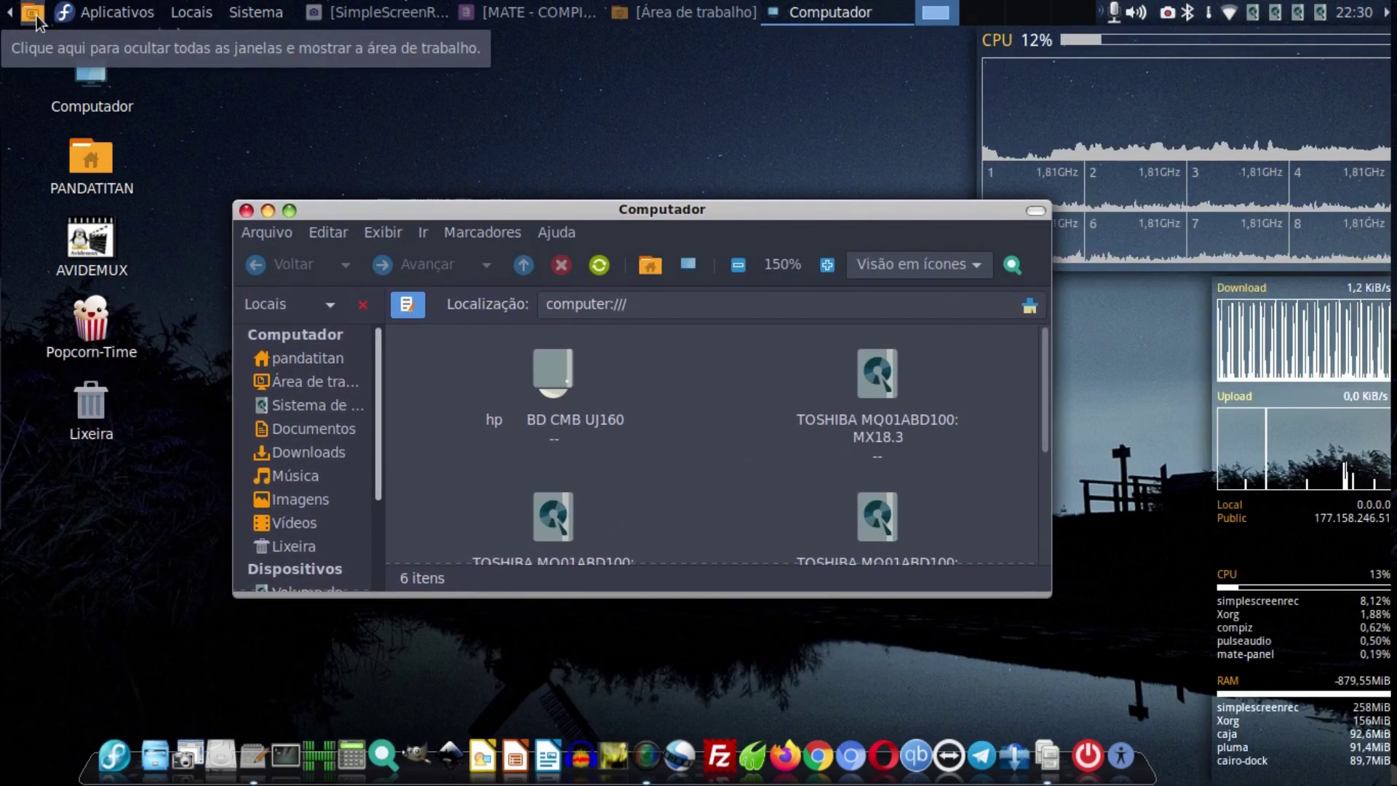
{"action": "left_click", "coordinate": [36, 16]}
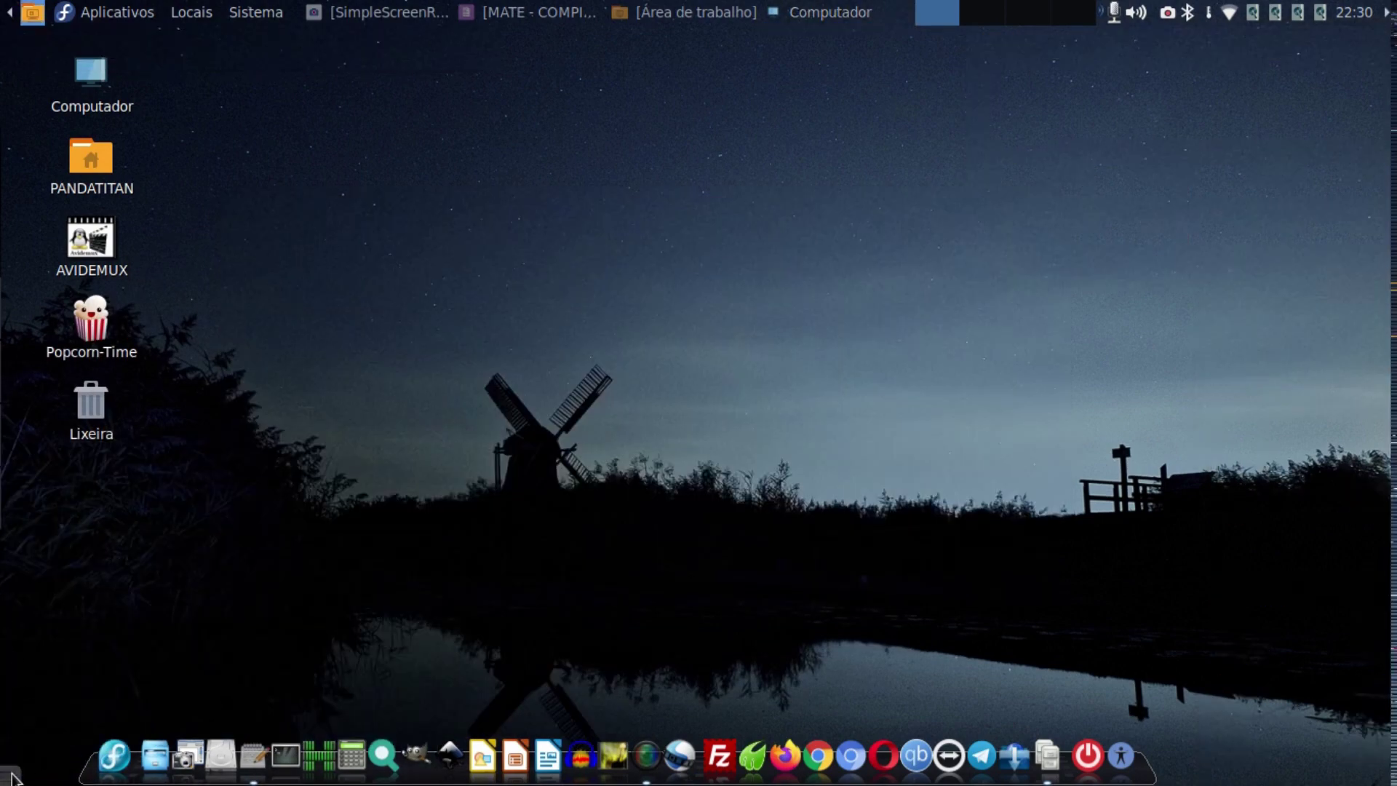
Bring back the Área de trabalho and Computador file manager windows, and hide and restore them together to test the corner movement.
{"action": "right_click", "coordinate": [13, 777]}
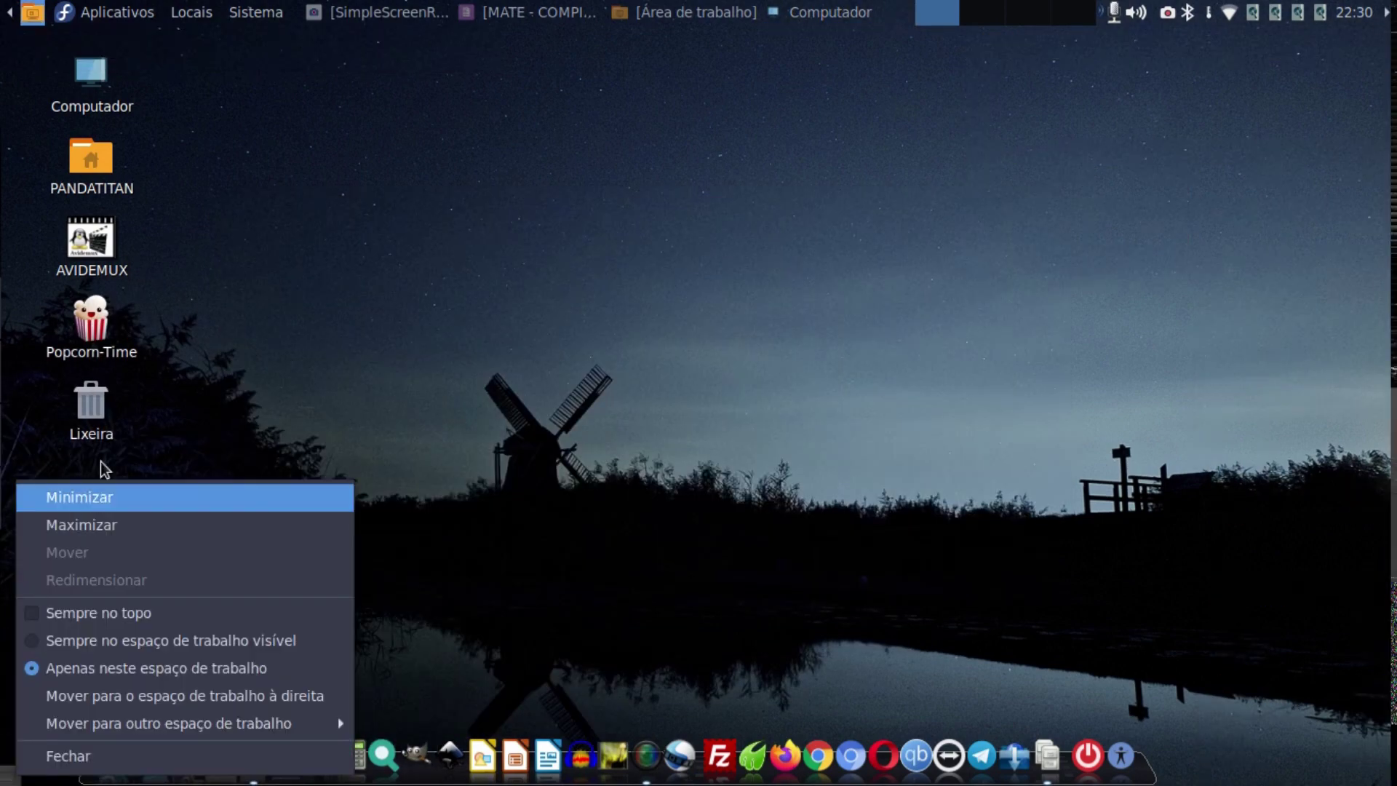
{"action": "left_click", "coordinate": [251, 388]}
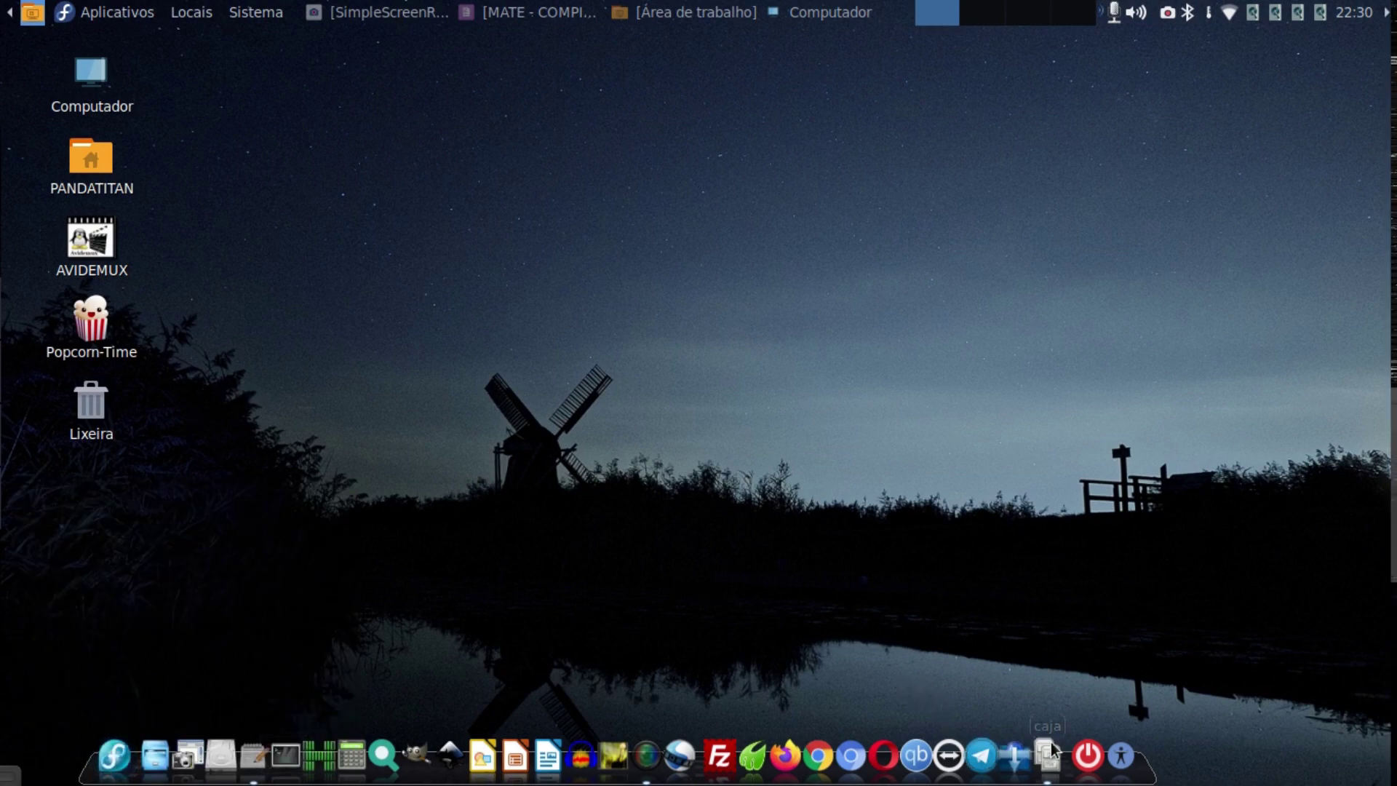
{"action": "left_click", "coordinate": [1047, 761]}
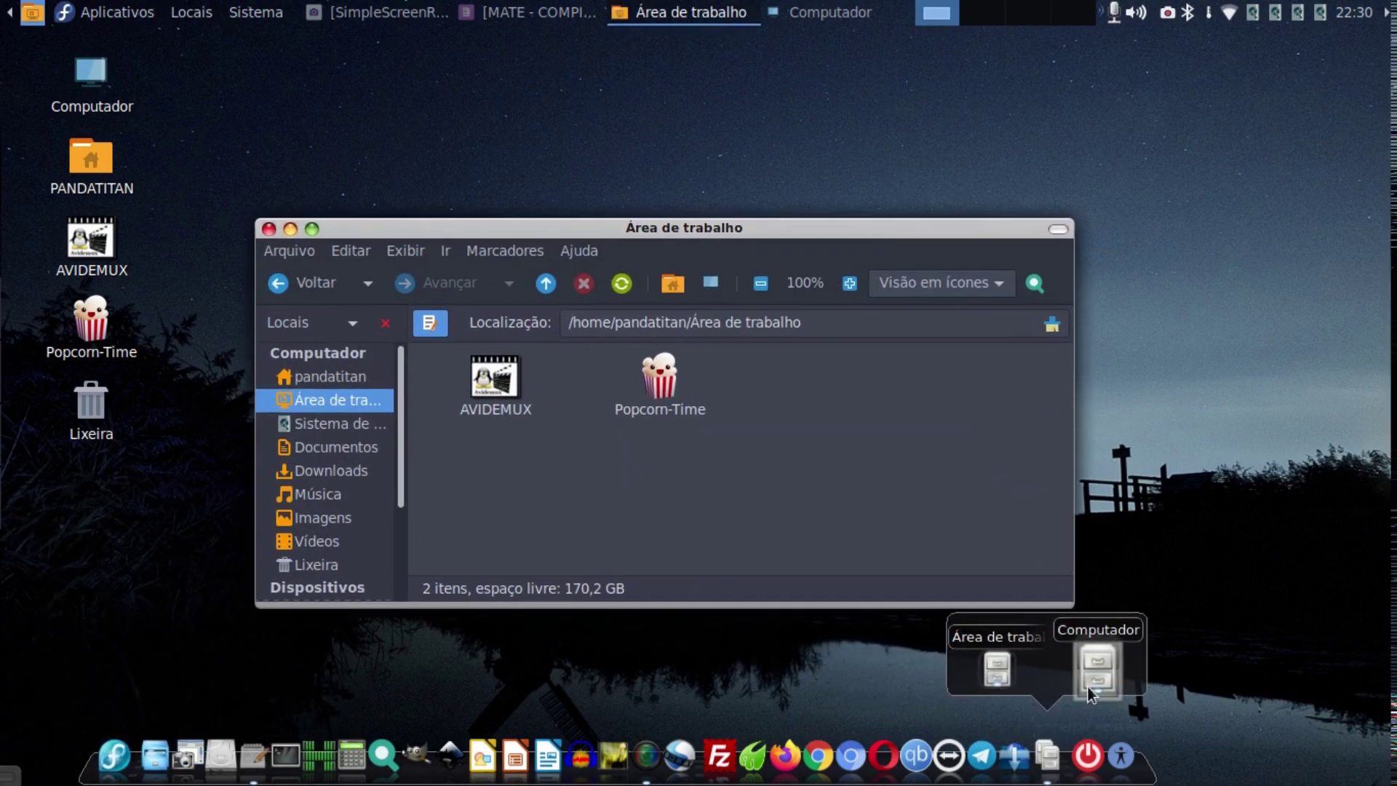
{"action": "left_click", "coordinate": [1090, 683]}
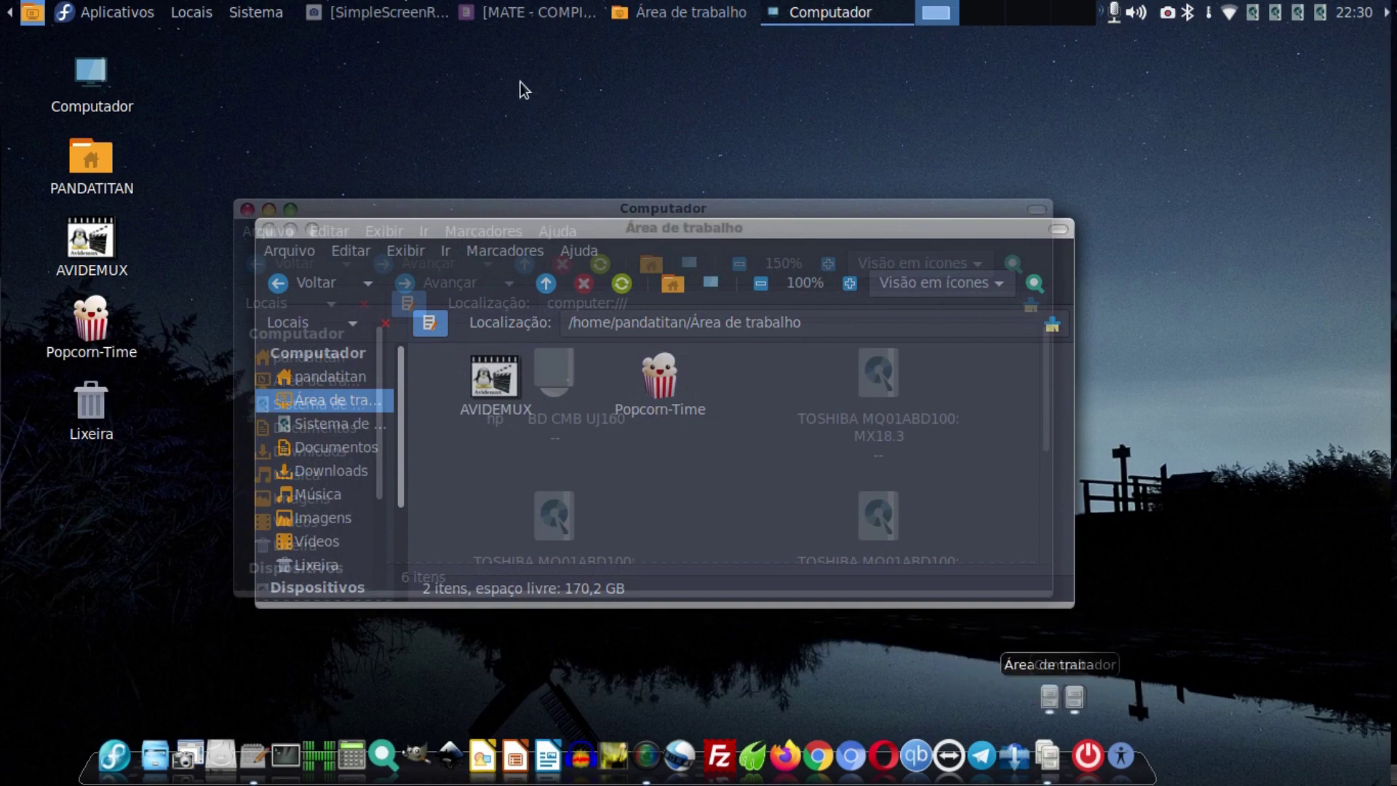
{"action": "left_click", "coordinate": [32, 13]}
{"action": "left_click", "coordinate": [32, 14]}
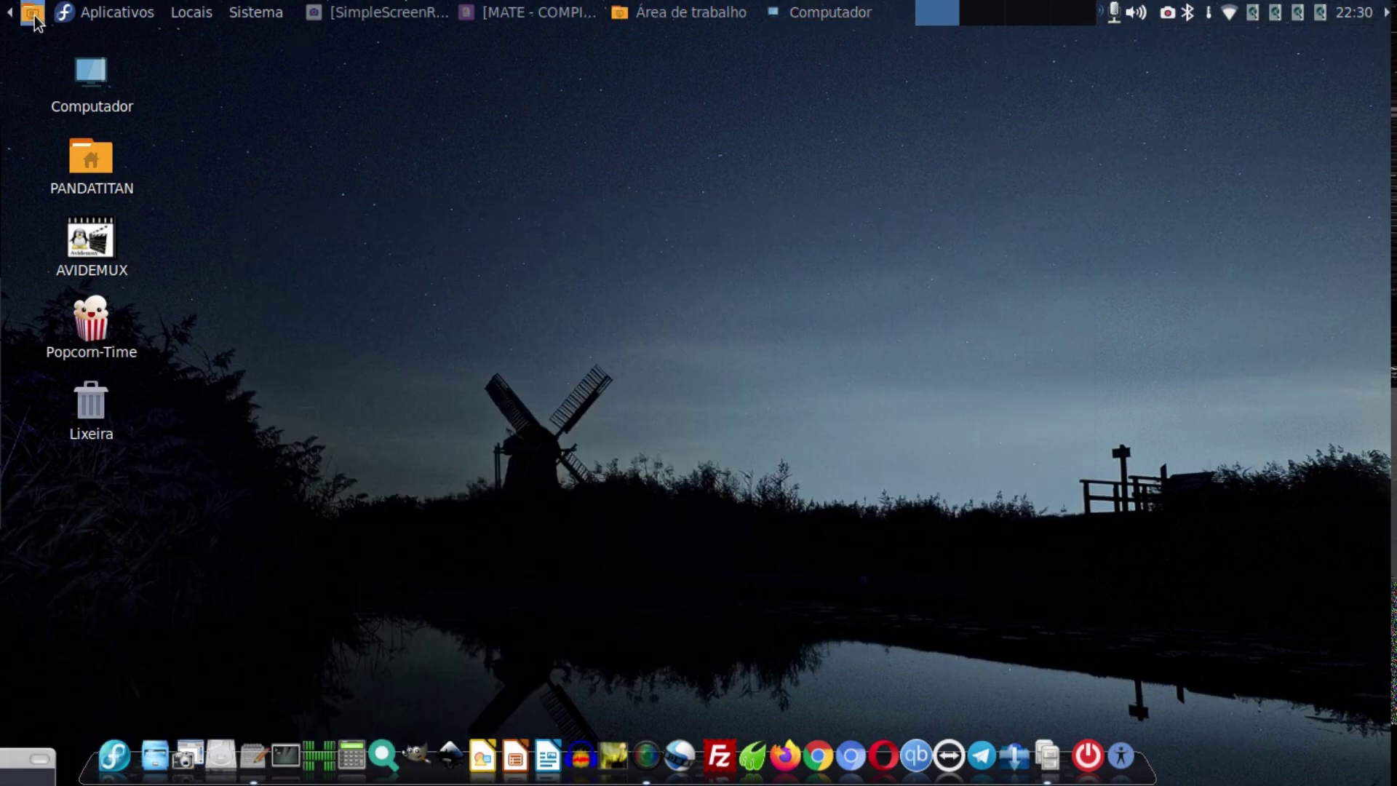
{"action": "left_click", "coordinate": [32, 13]}
Close the Computador window, leaving the Área de trabalho window open.
{"action": "left_click", "coordinate": [504, 233]}
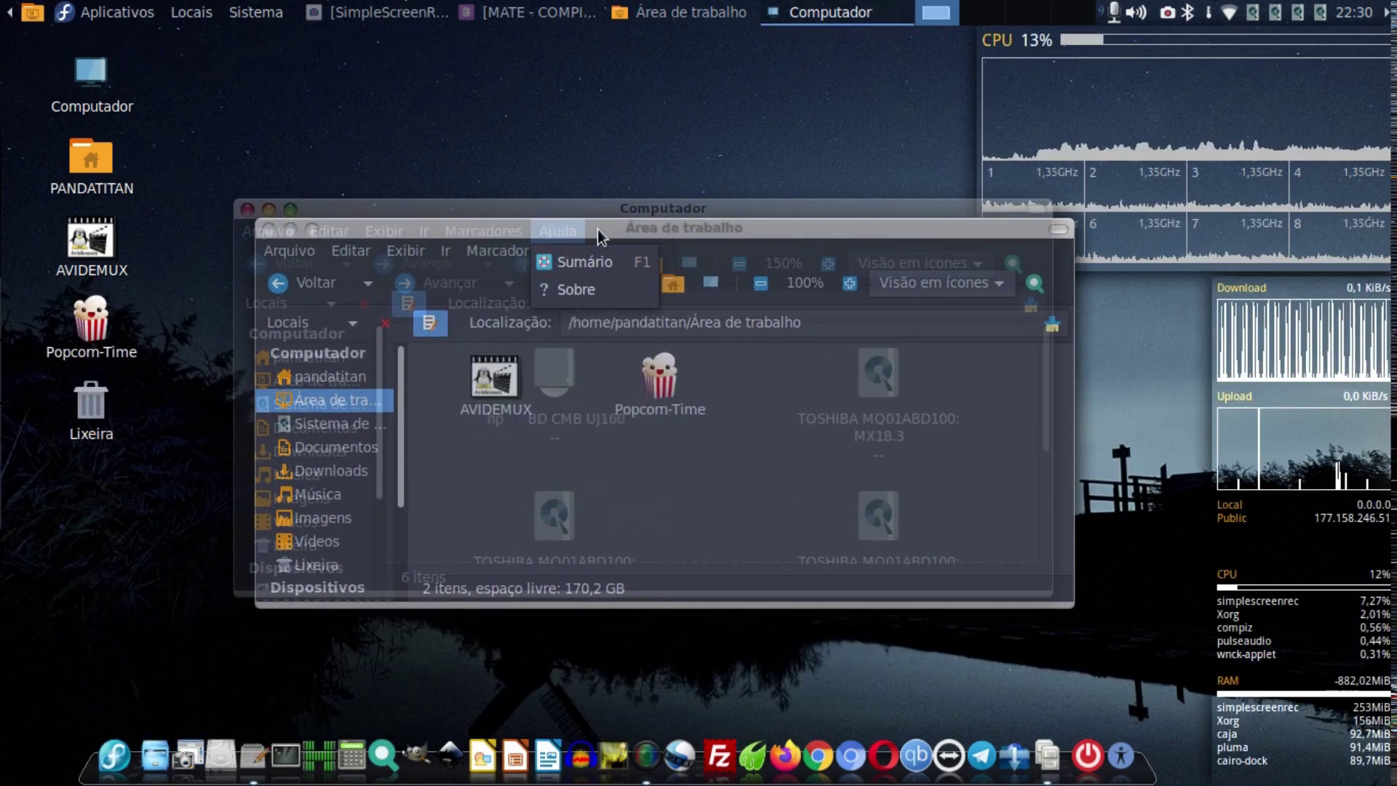
{"action": "left_click", "coordinate": [817, 216]}
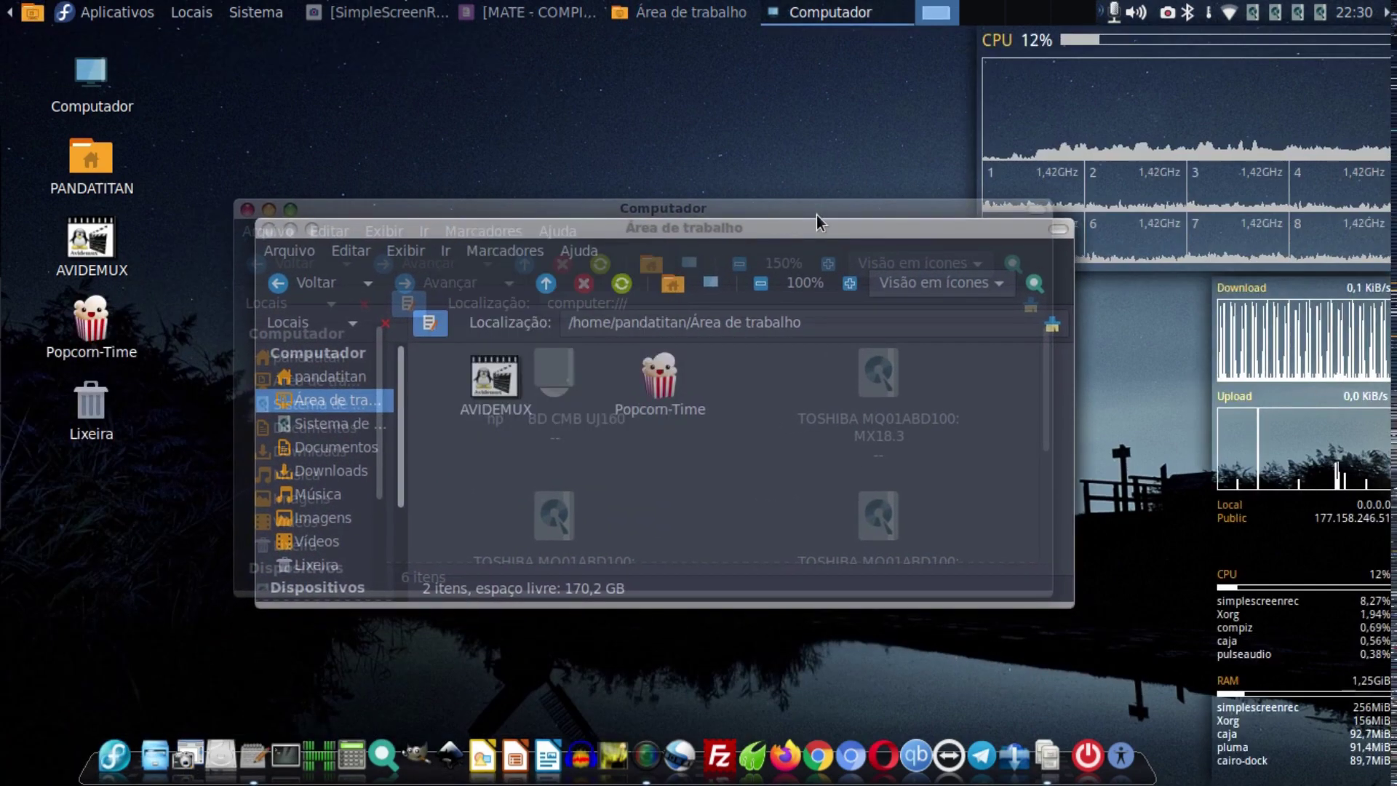
{"action": "left_click", "coordinate": [268, 233]}
{"action": "left_click", "coordinate": [248, 210]}
{"action": "left_click", "coordinate": [247, 210]}
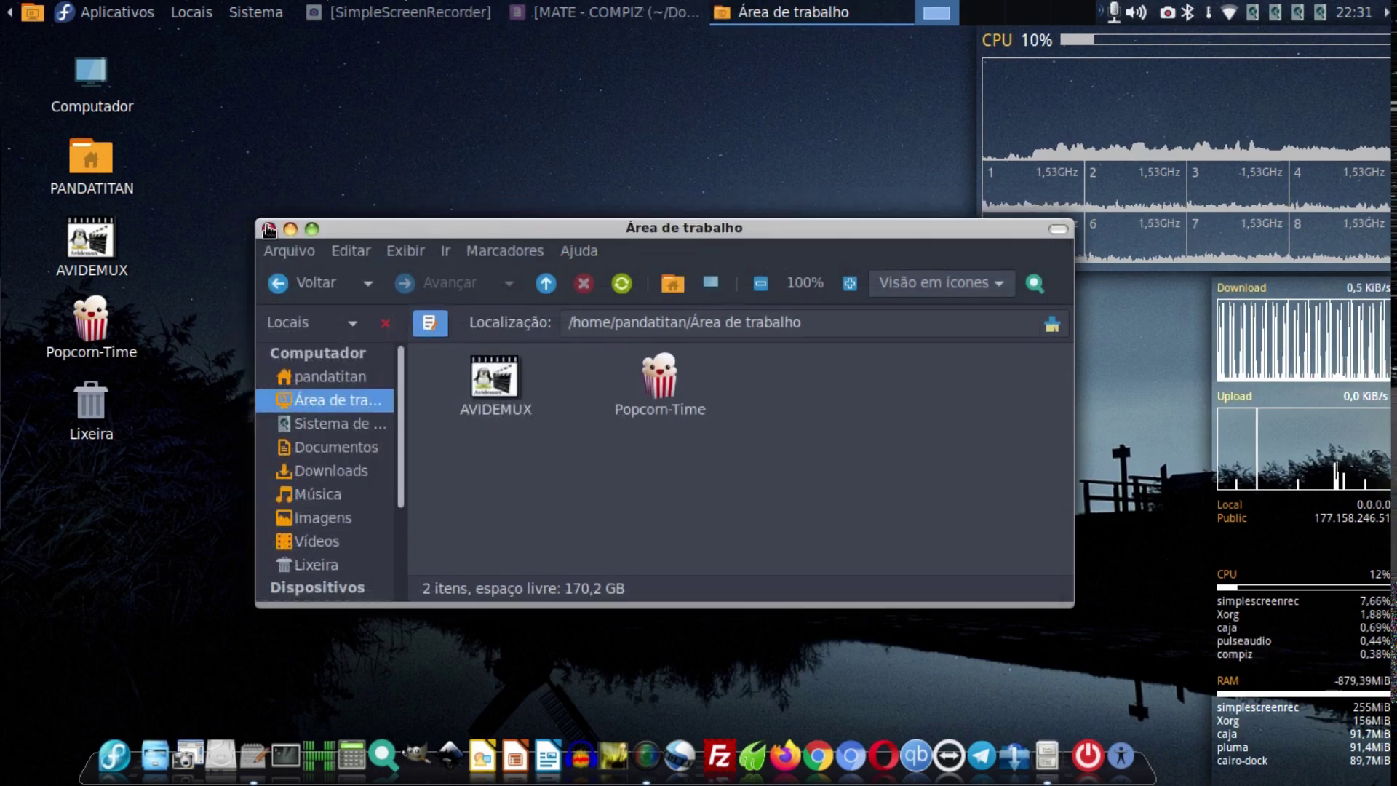
Move the Área de trabalho window slightly up and to the left, and repeatedly hide and restore it to test the movement.
{"action": "left_click_drag", "start_coordinate": [495, 234], "coordinate": [434, 196]}
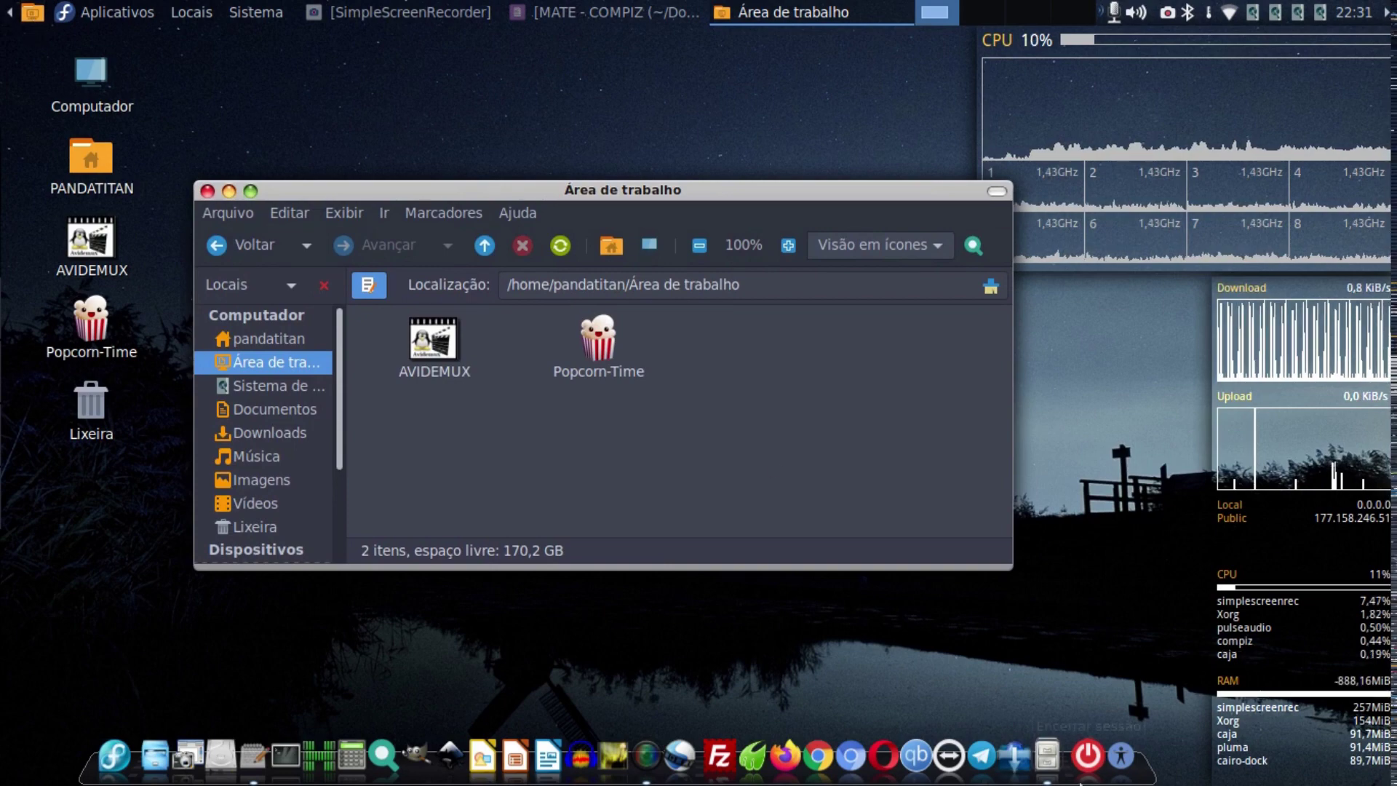
{"action": "left_click", "coordinate": [27, 15]}
{"action": "left_click", "coordinate": [27, 14]}
{"action": "left_click", "coordinate": [27, 14]}
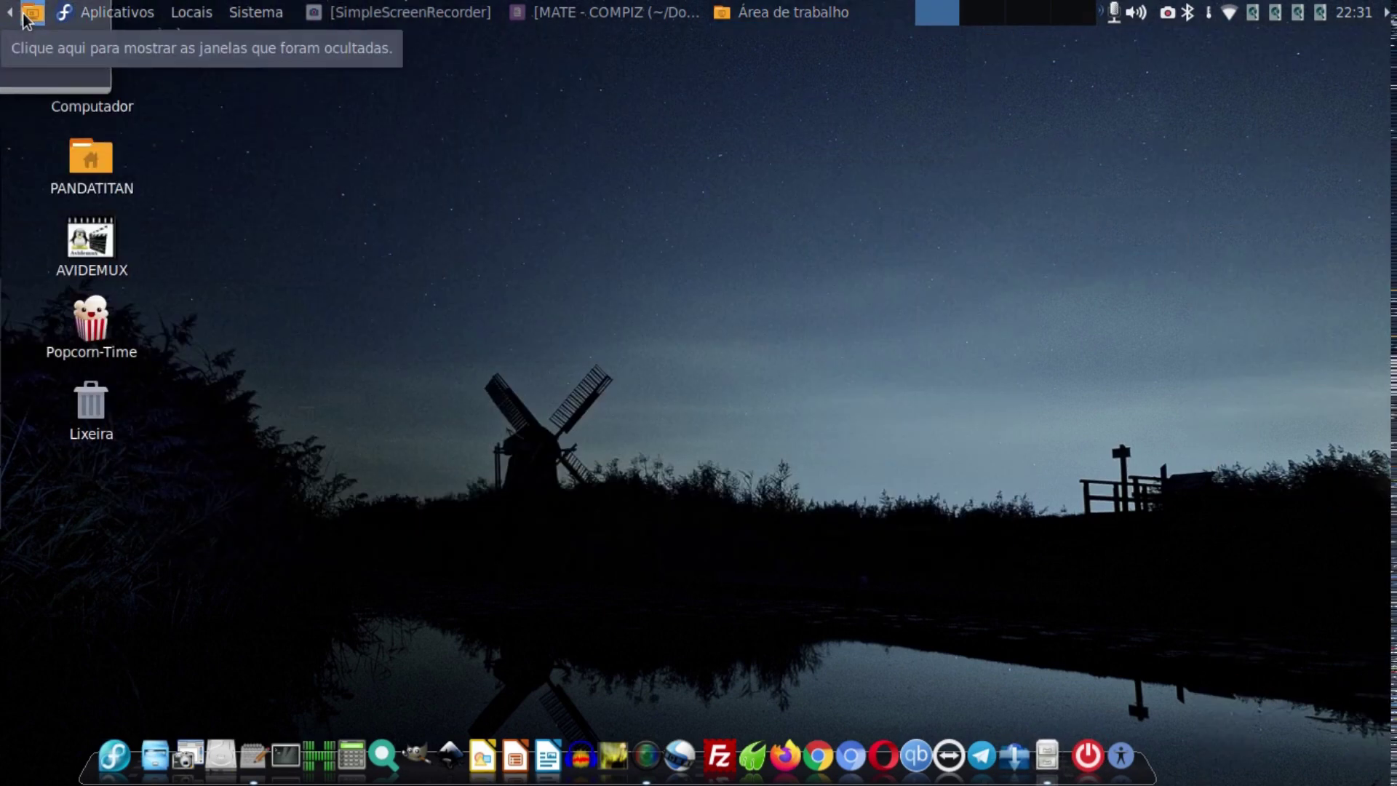
{"action": "left_click", "coordinate": [28, 15]}
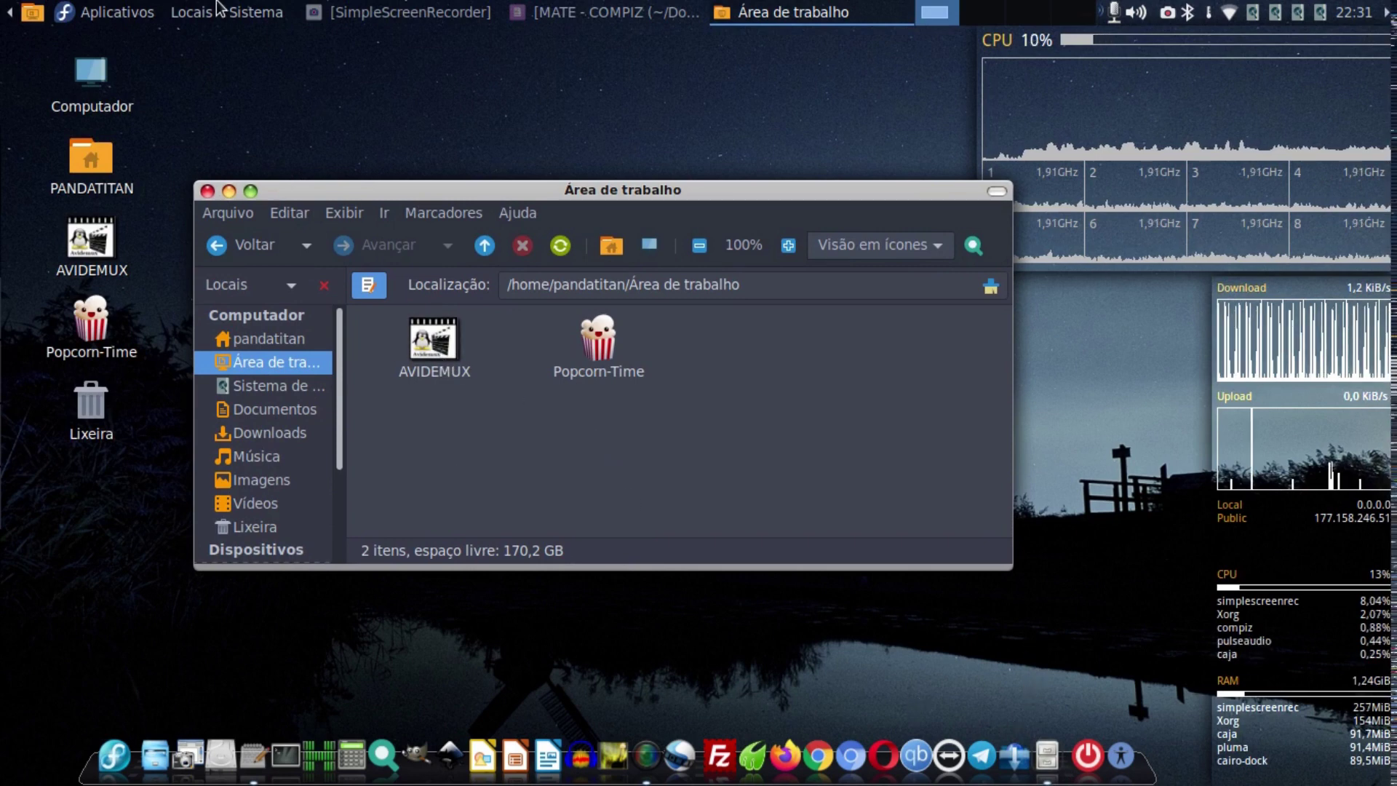
Bring the MATE - COMPIZ notes document in Pluma to the front.
{"action": "left_click", "coordinate": [136, 16]}
{"action": "mouse_move", "coordinate": [169, 76]}
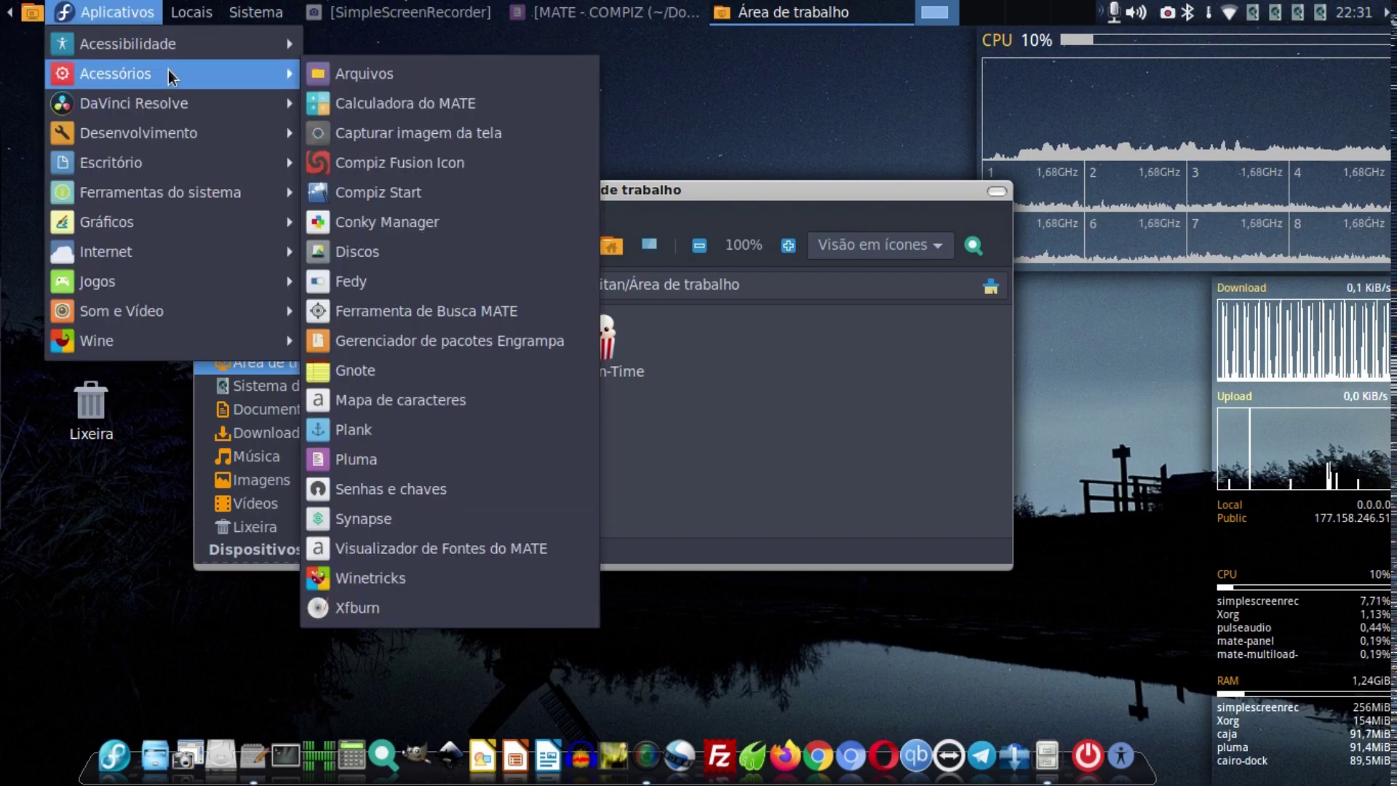
{"action": "left_click", "coordinate": [711, 87]}
{"action": "left_click", "coordinate": [617, 15]}
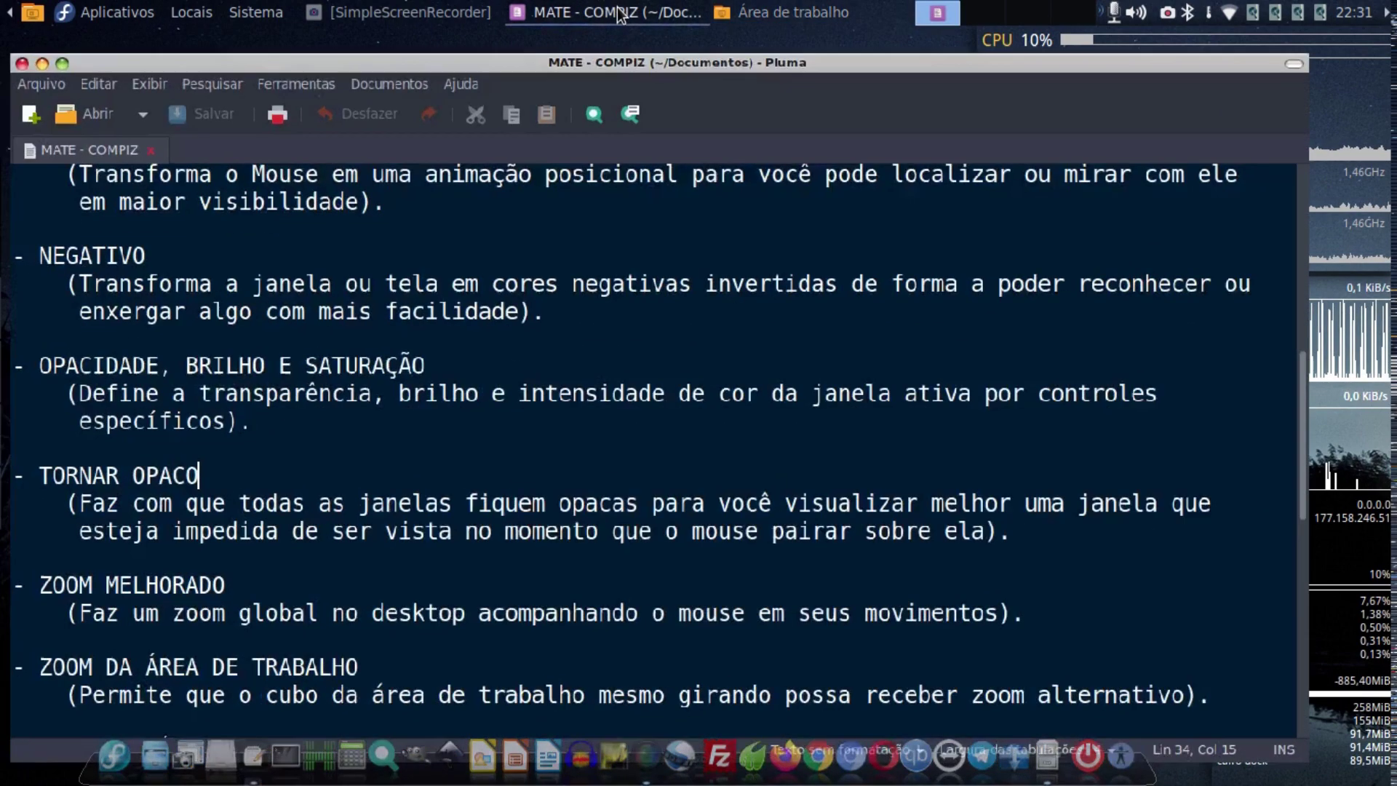
Reopen the Gerenciador de configurações do CompizConfig and open the settings of the Exibir a área de trabalho plugin.
{"action": "left_click", "coordinate": [133, 10]}
{"action": "mouse_move", "coordinate": [256, 13]}
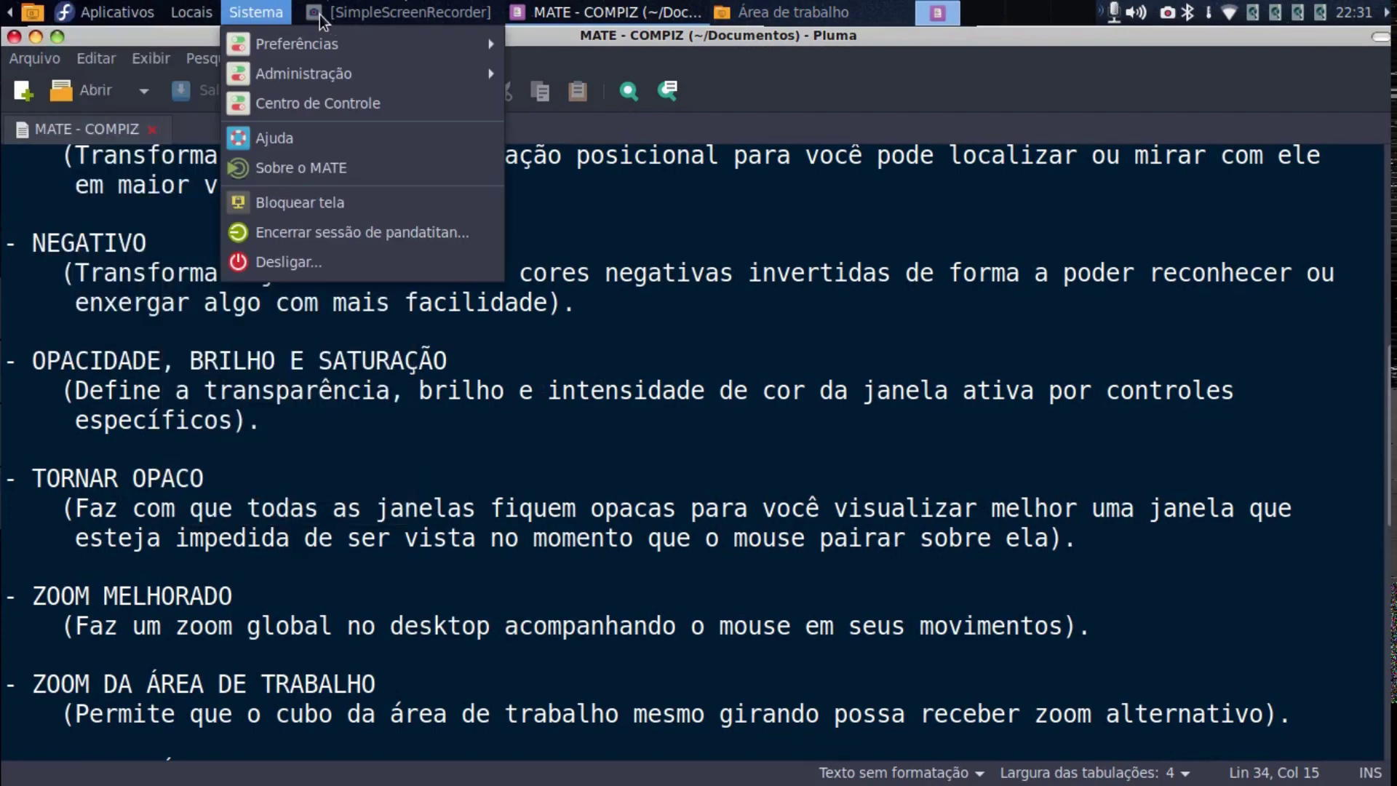
{"action": "mouse_move", "coordinate": [309, 42]}
{"action": "mouse_move", "coordinate": [552, 45]}
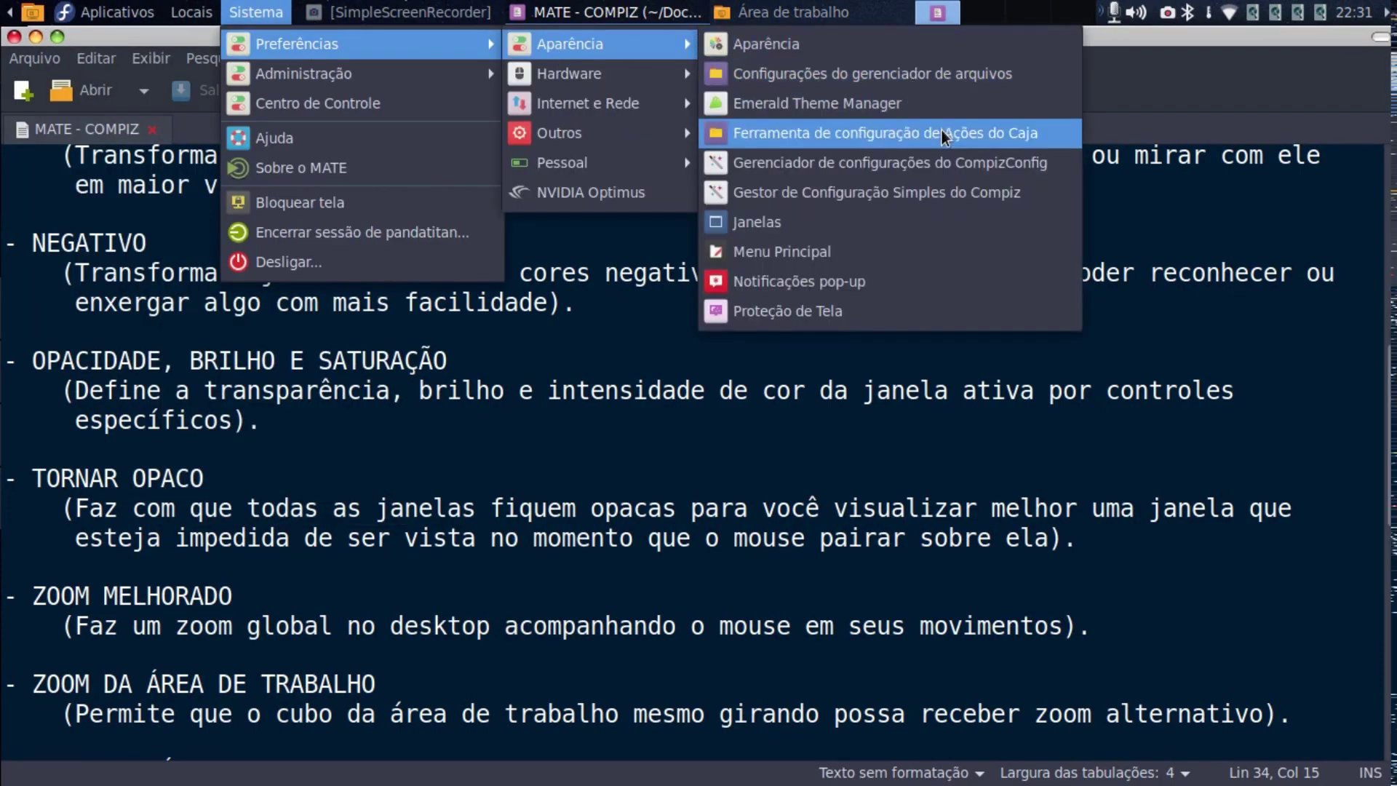
{"action": "left_click", "coordinate": [947, 162]}
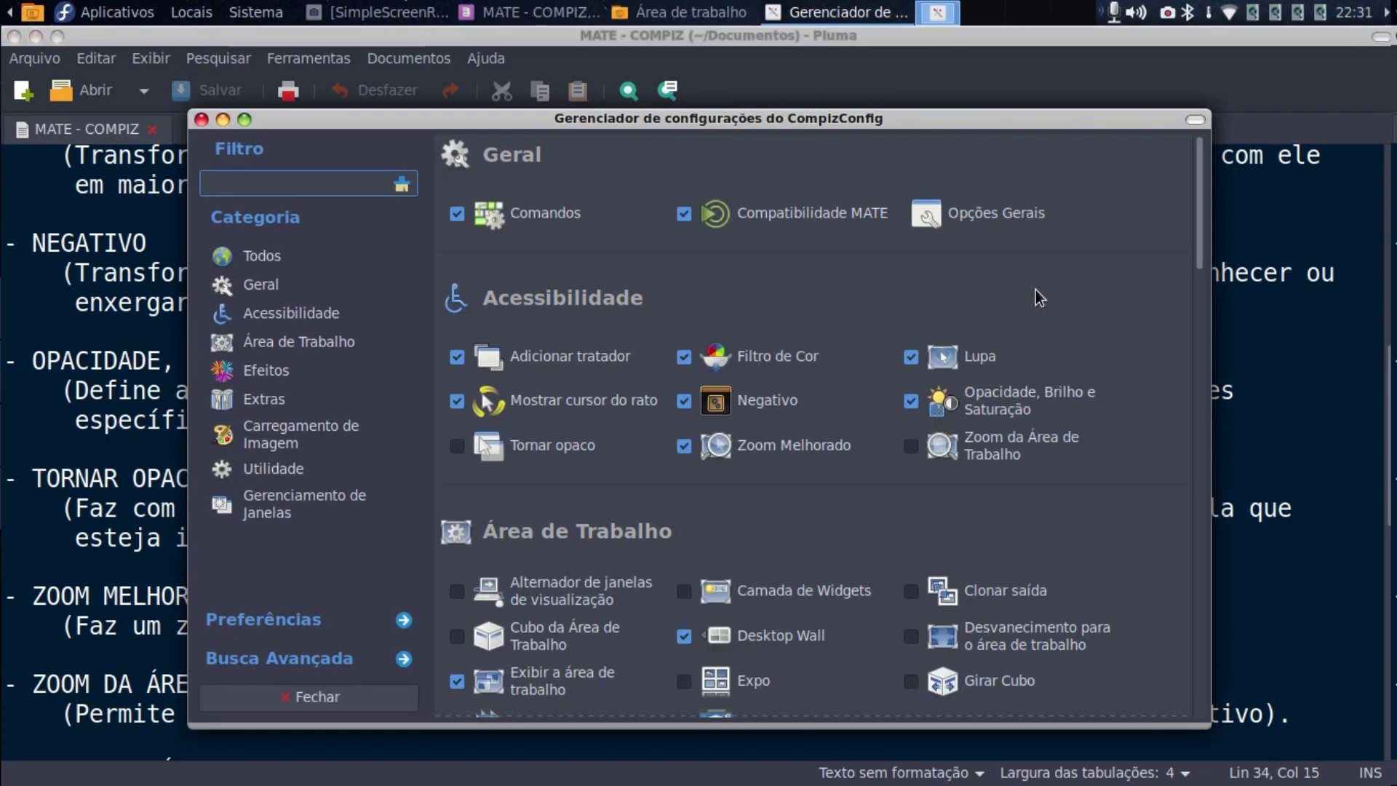
{"action": "scroll", "coordinate": [1039, 297], "scroll_direction": "down", "scroll_amount": 5}
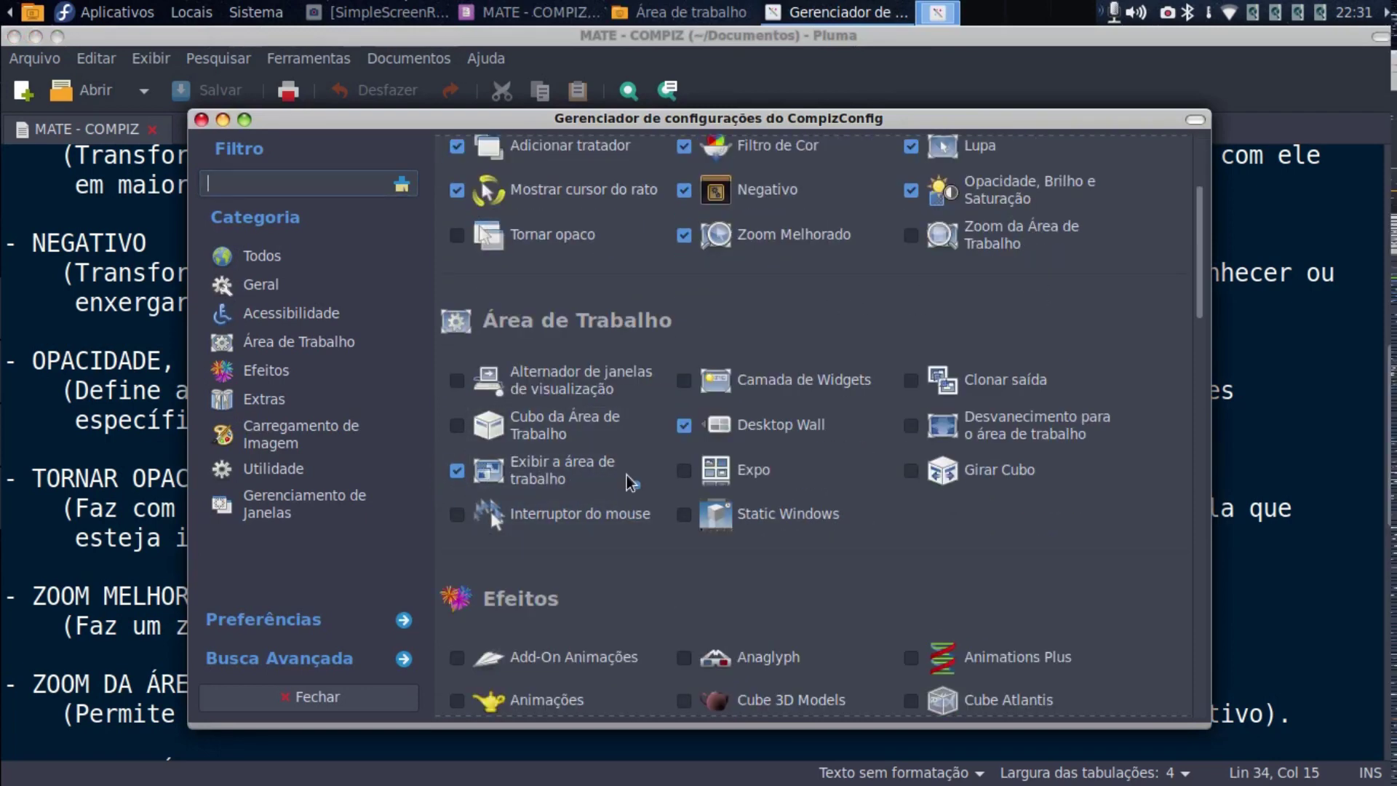
{"action": "left_click", "coordinate": [547, 473]}
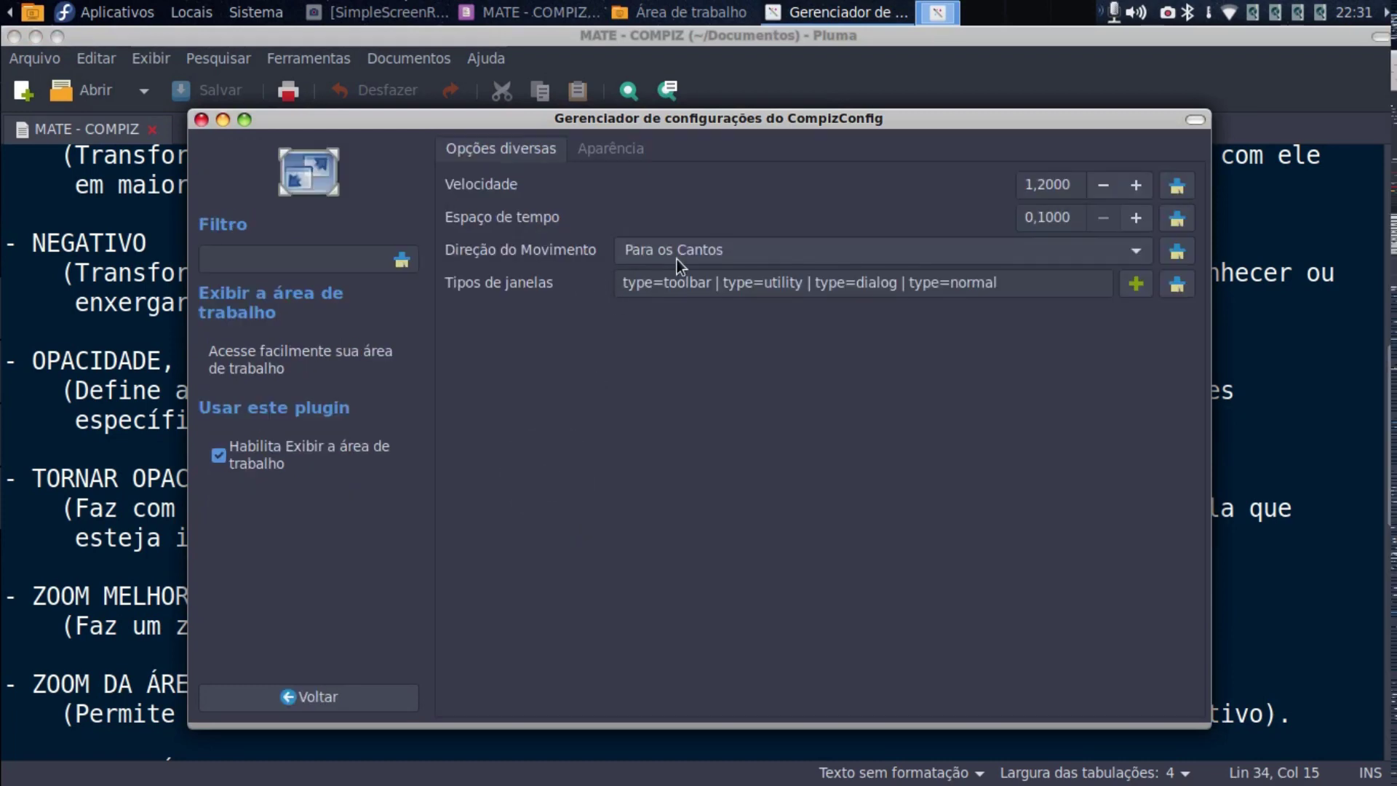
Set the plugin's Direção do Movimento to Cima/Baixo and test it by hiding and restoring all windows twice.
{"action": "left_click", "coordinate": [678, 257]}
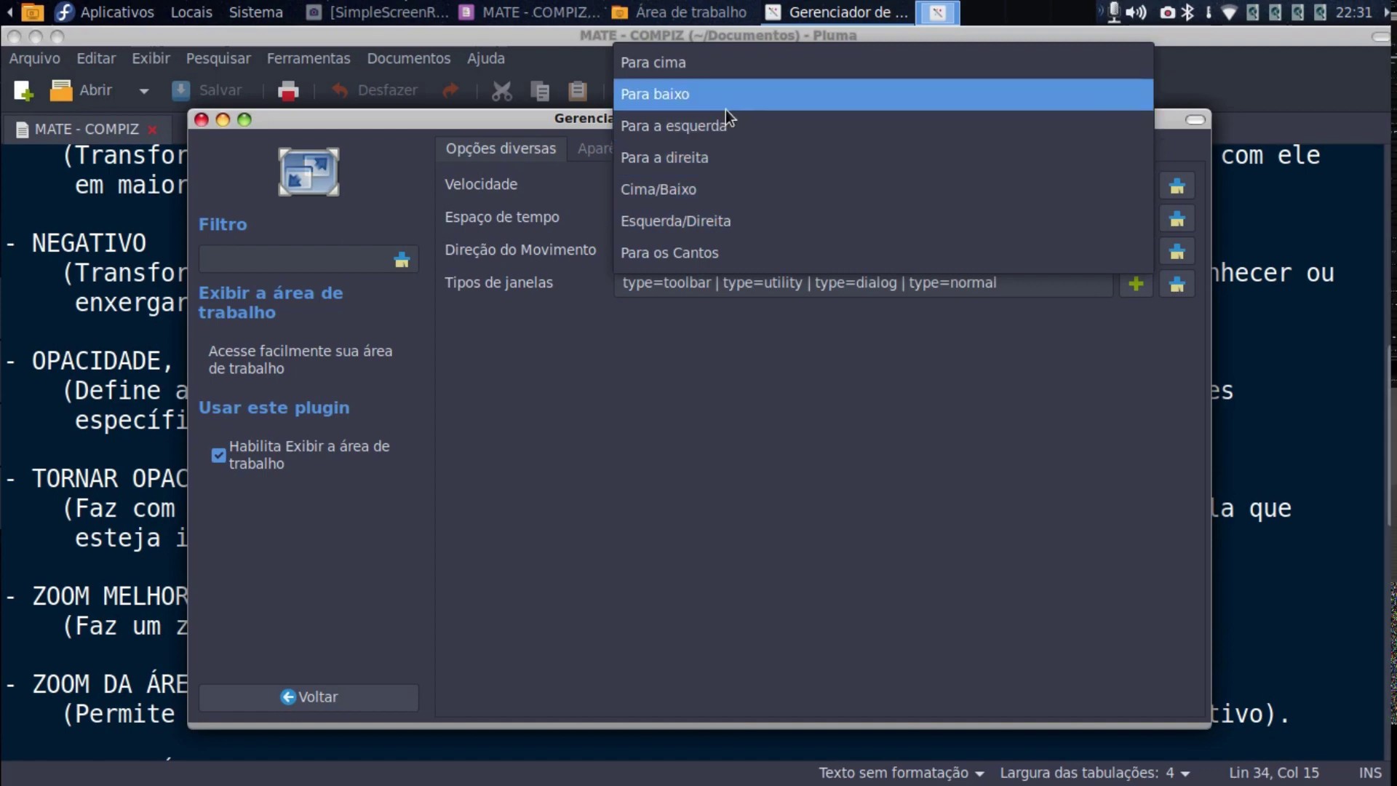
{"action": "left_click", "coordinate": [688, 189]}
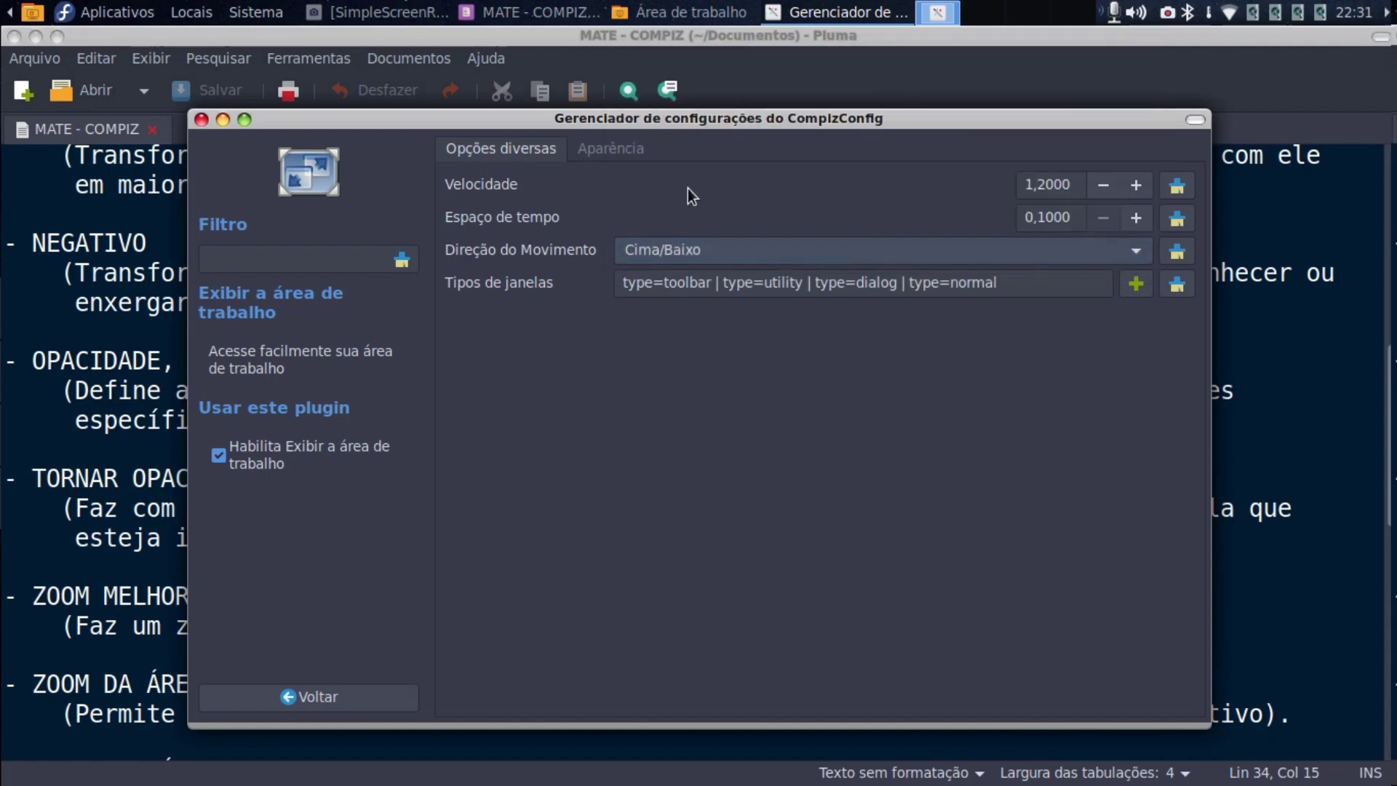
{"action": "left_click", "coordinate": [31, 14]}
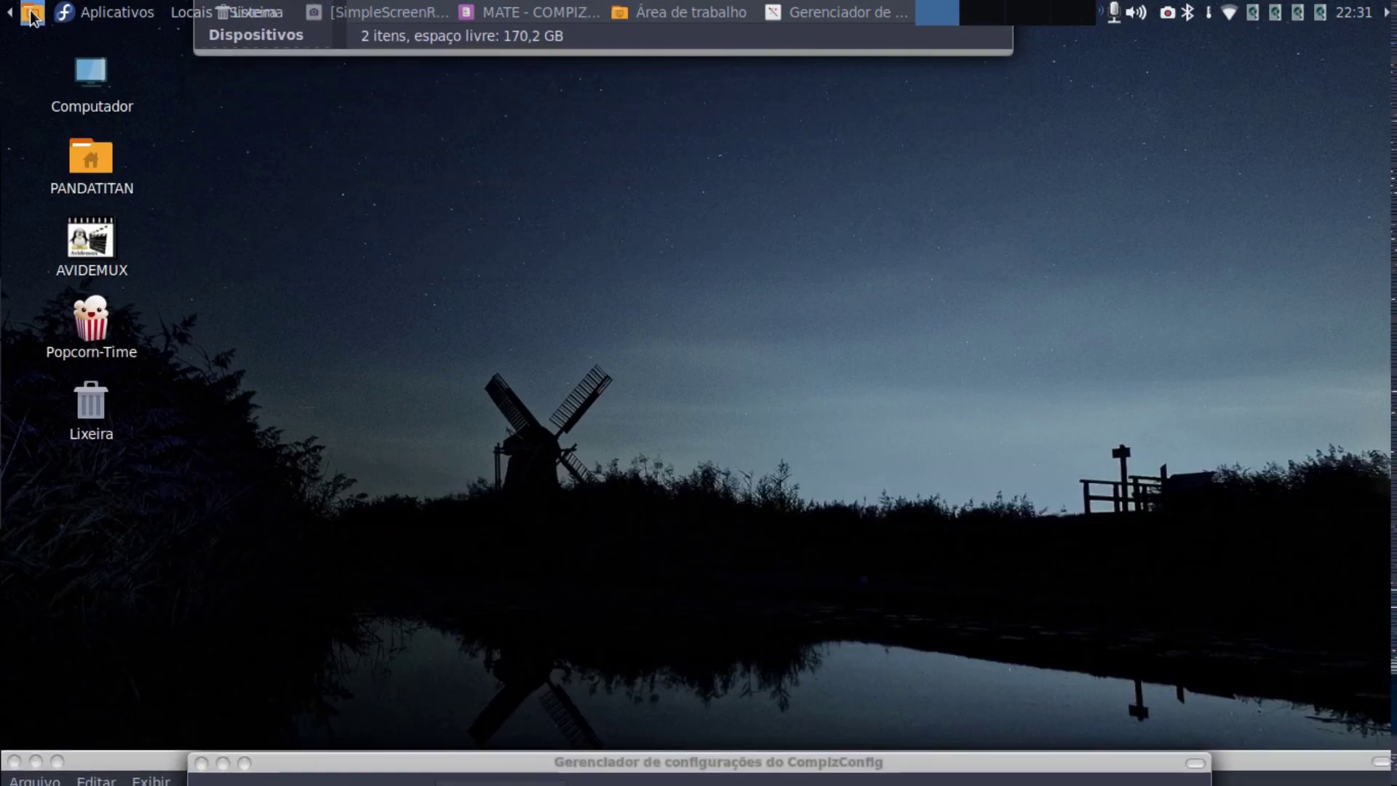
{"action": "left_click", "coordinate": [31, 13]}
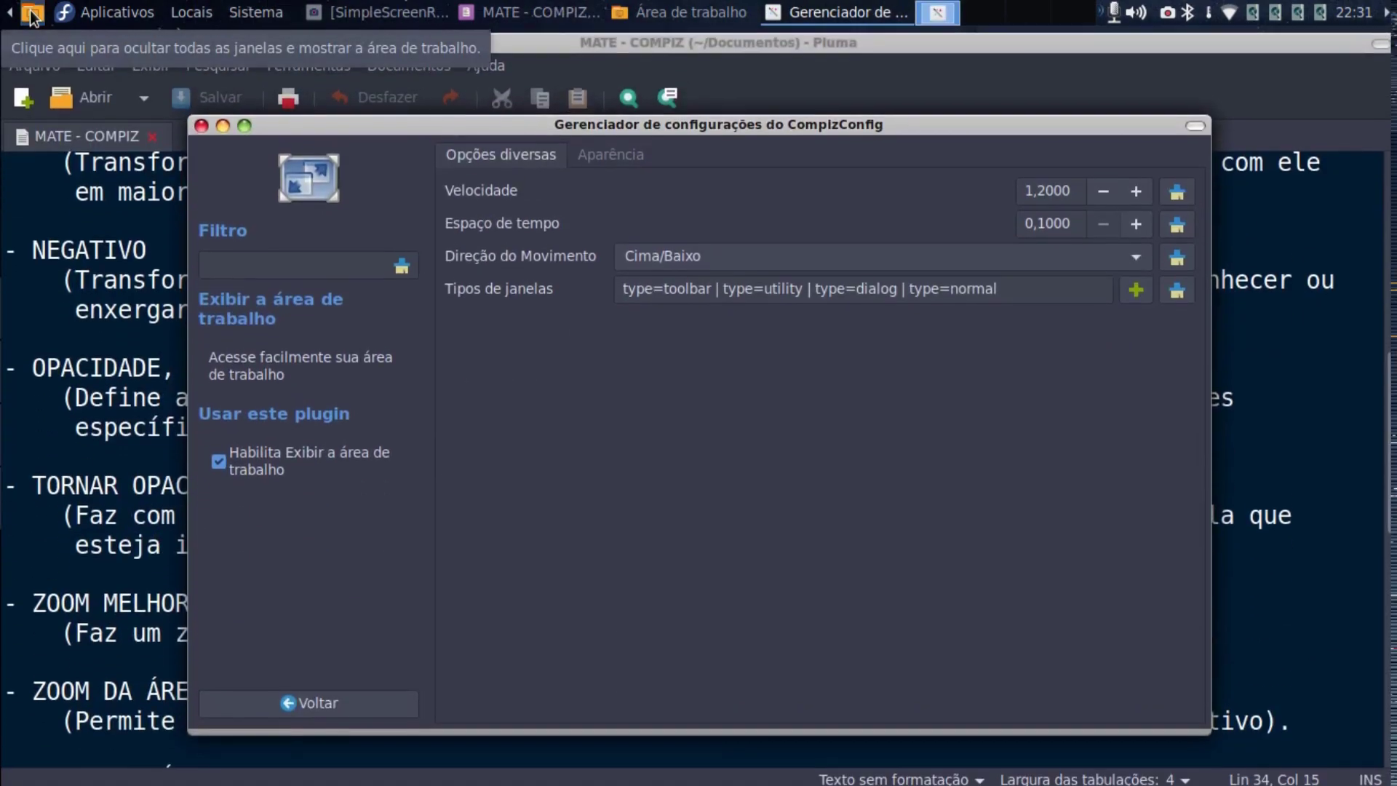
{"action": "left_click", "coordinate": [31, 13]}
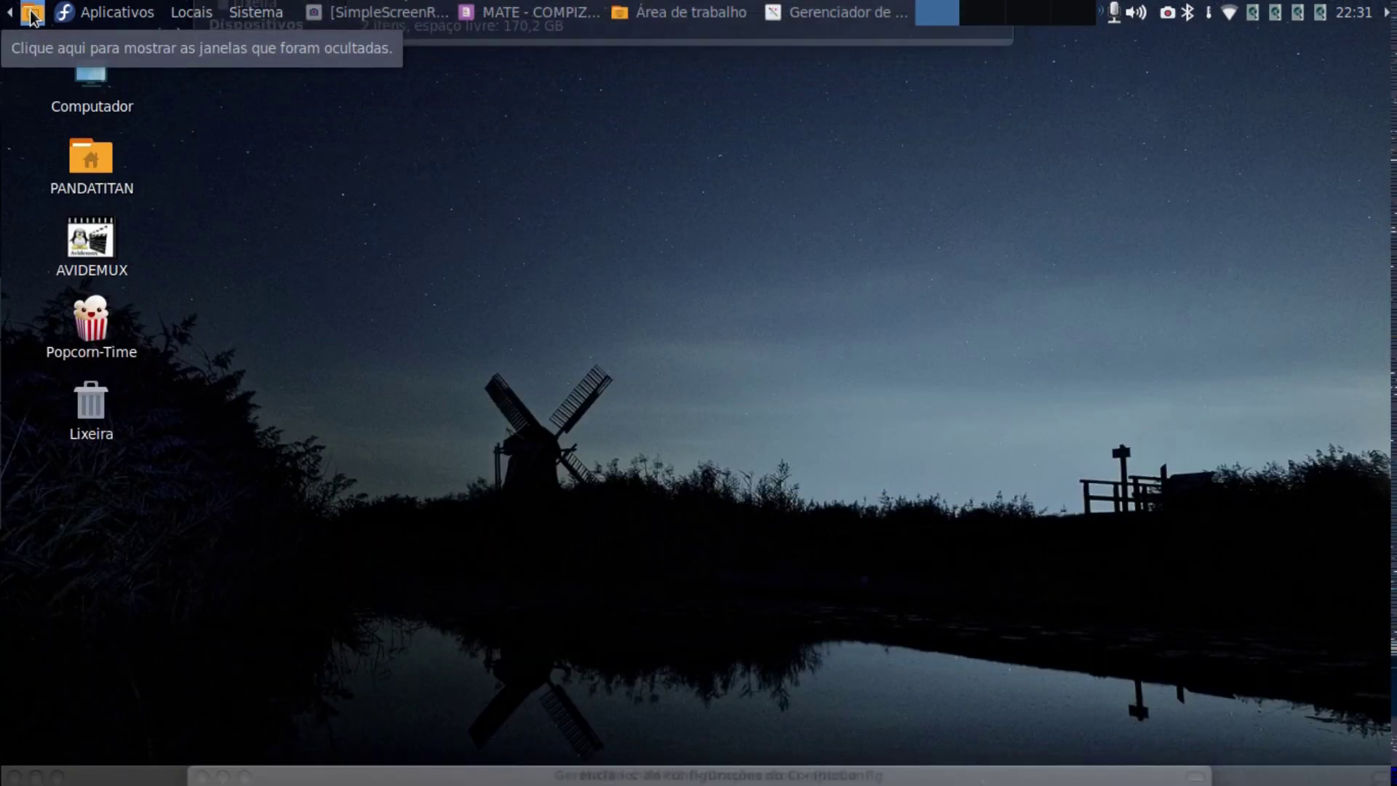
{"action": "left_click", "coordinate": [31, 13]}
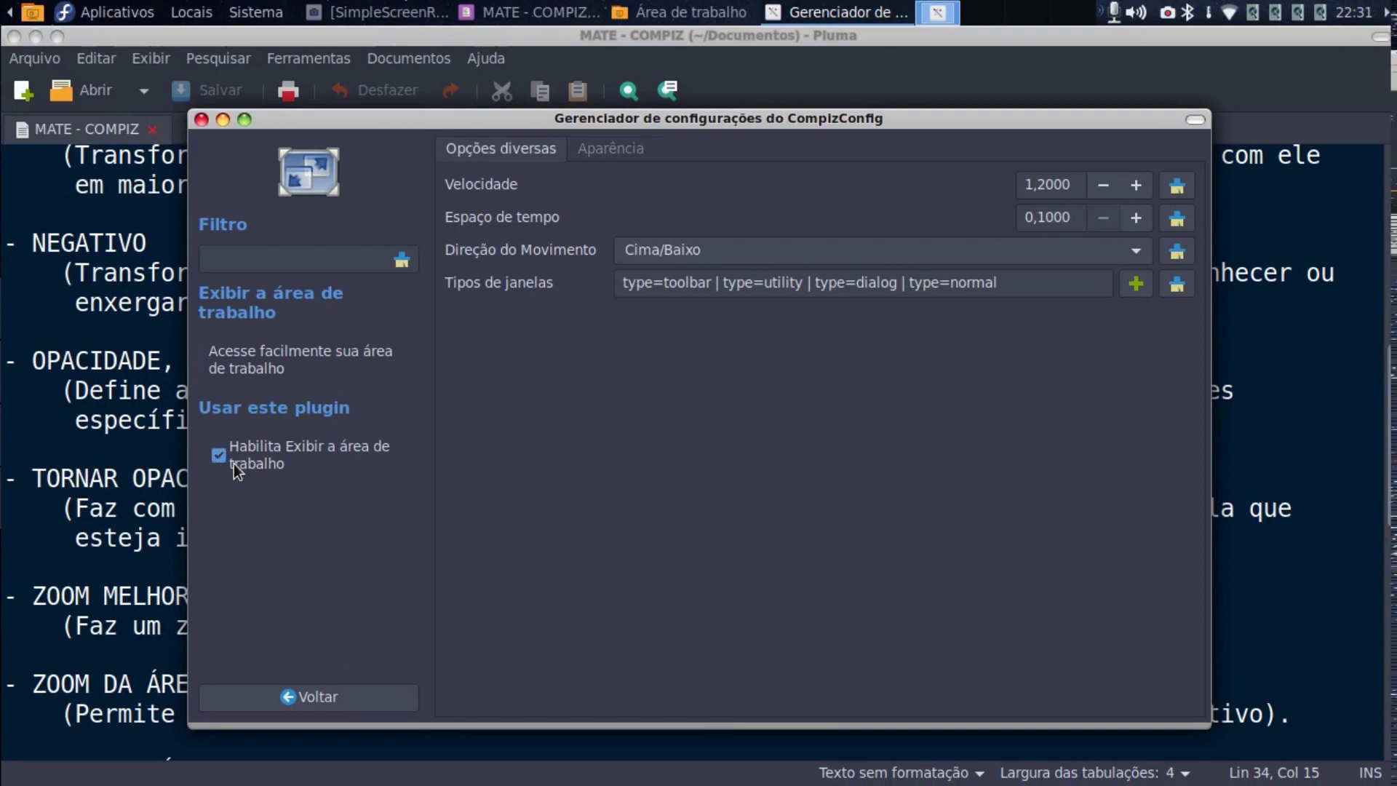
Disable the Exibir a área de trabalho plugin, and enable the Expo plugin with its settings open.
{"action": "left_click", "coordinate": [328, 707]}
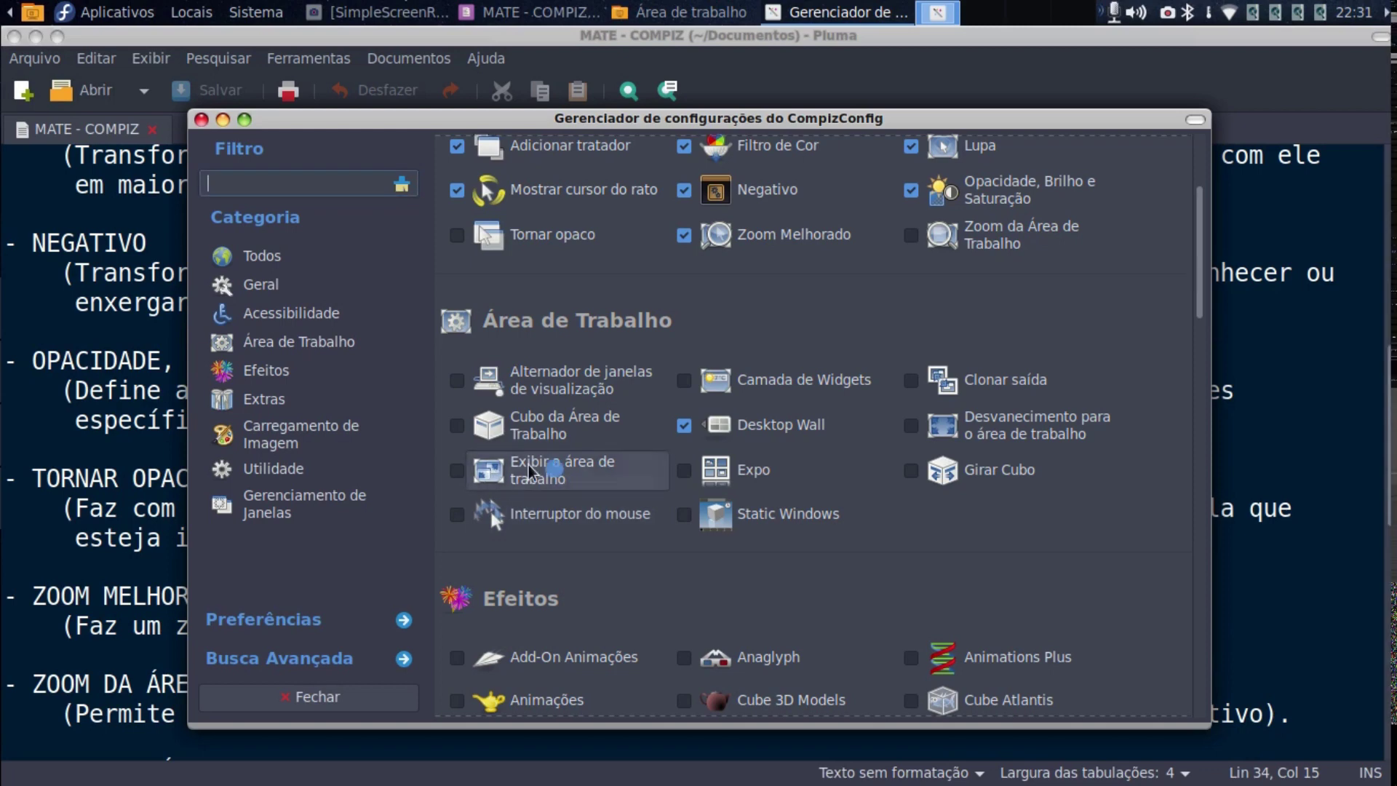
{"action": "left_click", "coordinate": [456, 476]}
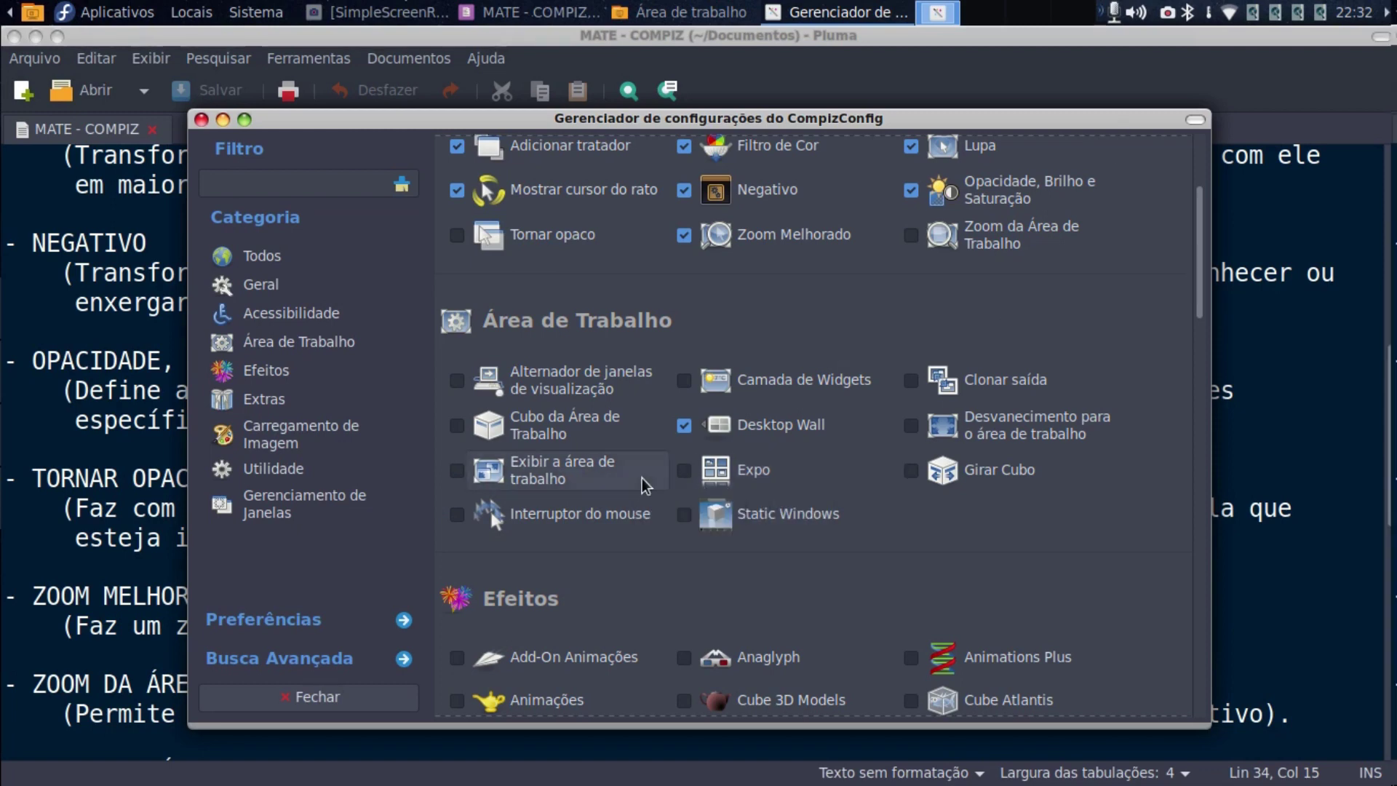
{"action": "left_click", "coordinate": [684, 470]}
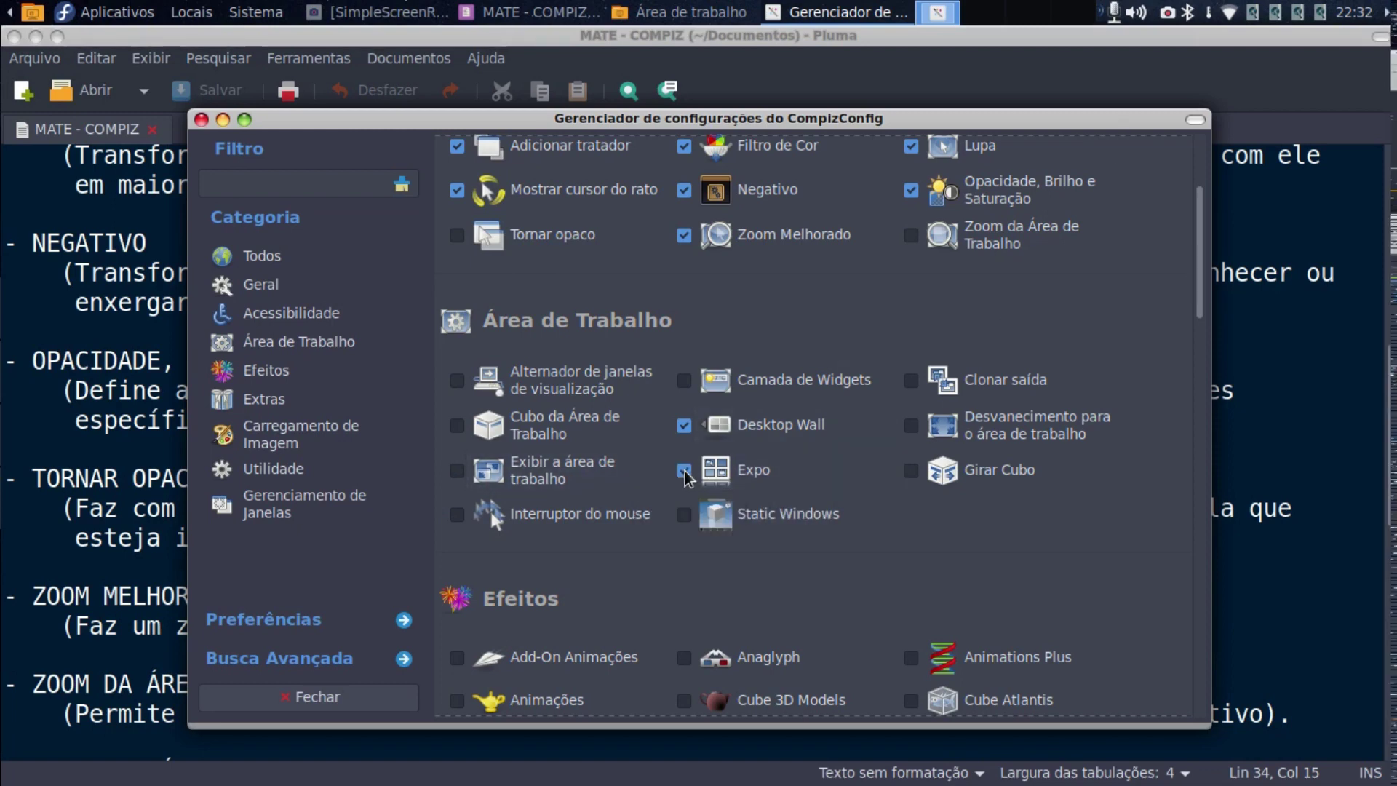
{"action": "left_click", "coordinate": [739, 473]}
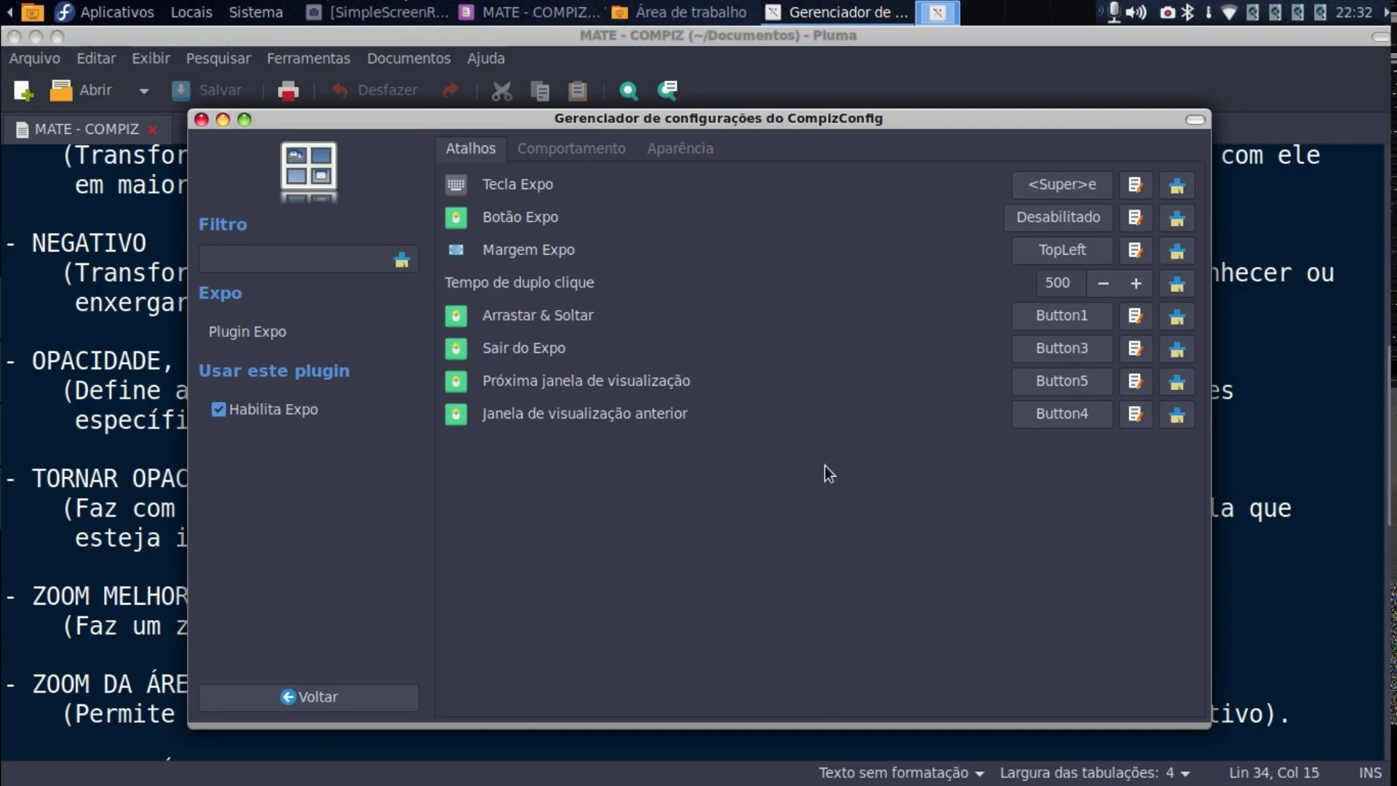
In the Expo overview, move the CompizConfig window from the first workspace to the second and switch to that workspace.
{"action": "key", "text": "super+e"}
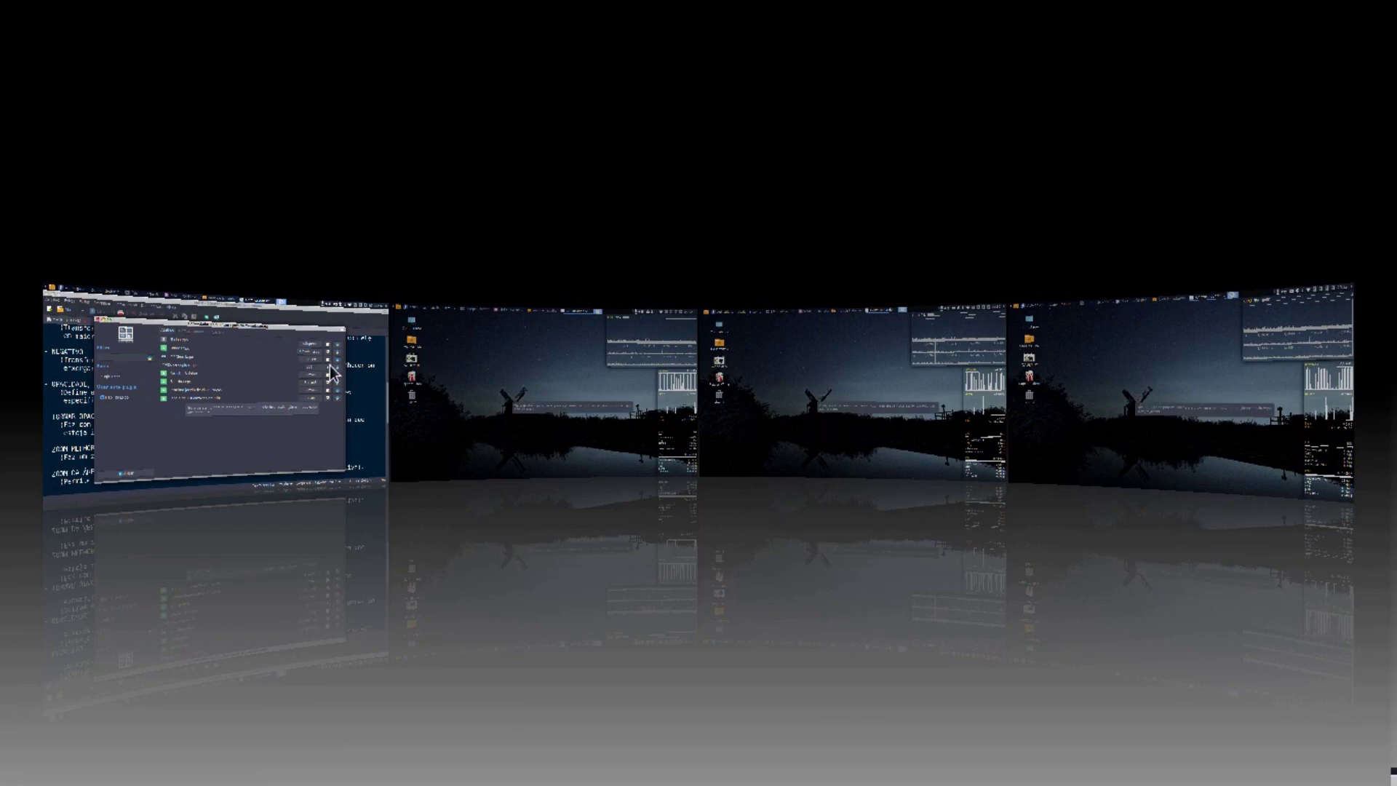
{"action": "left_click_drag", "start_coordinate": [285, 393], "coordinate": [559, 360]}
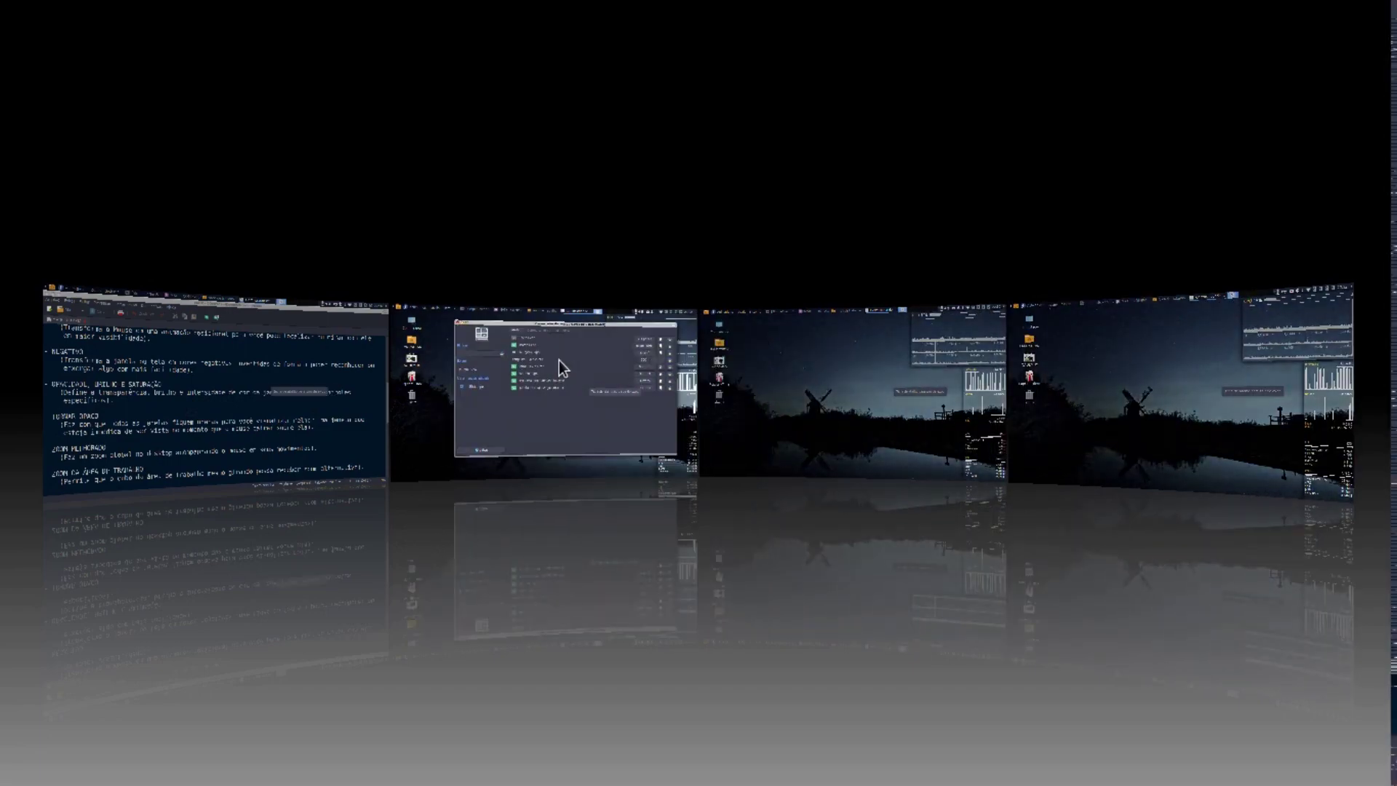
{"action": "double_click", "coordinate": [559, 360]}
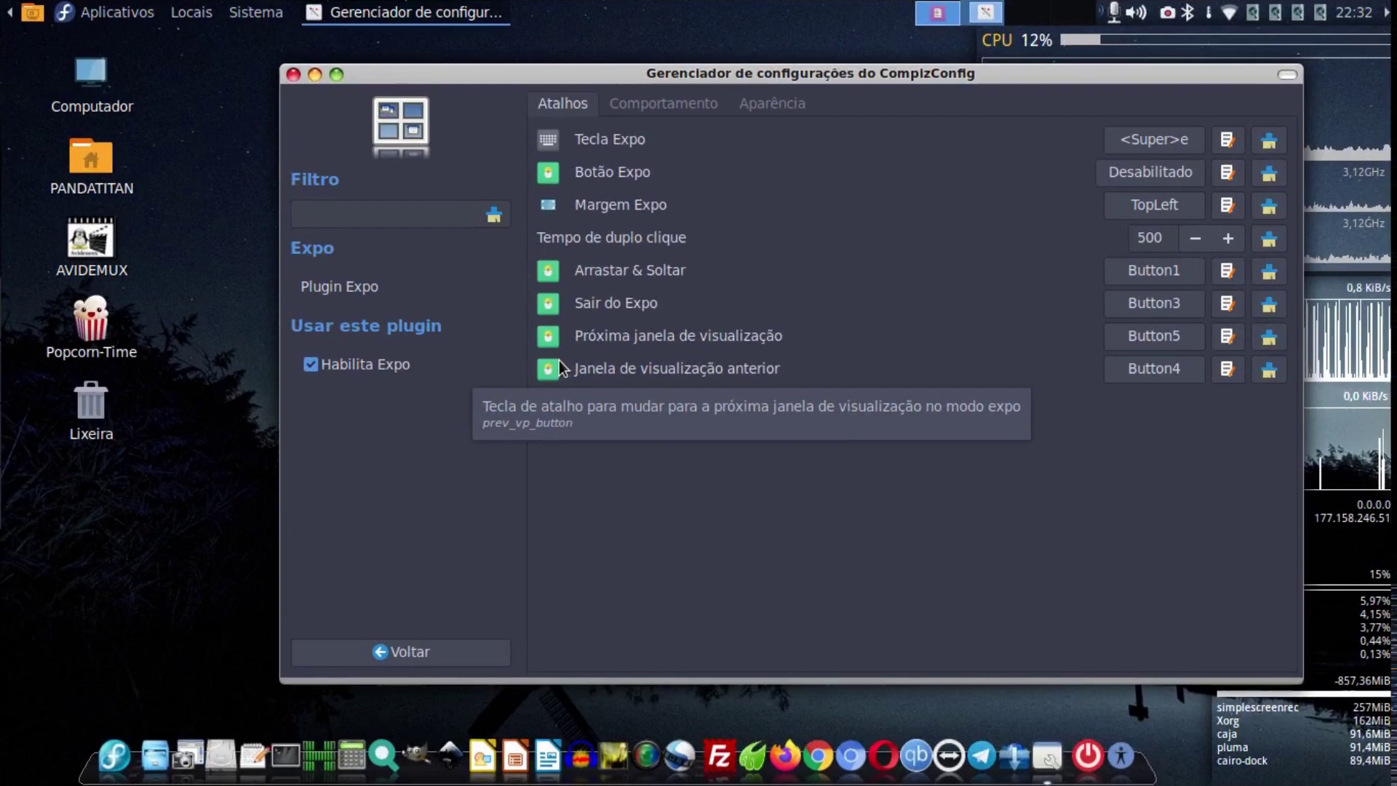